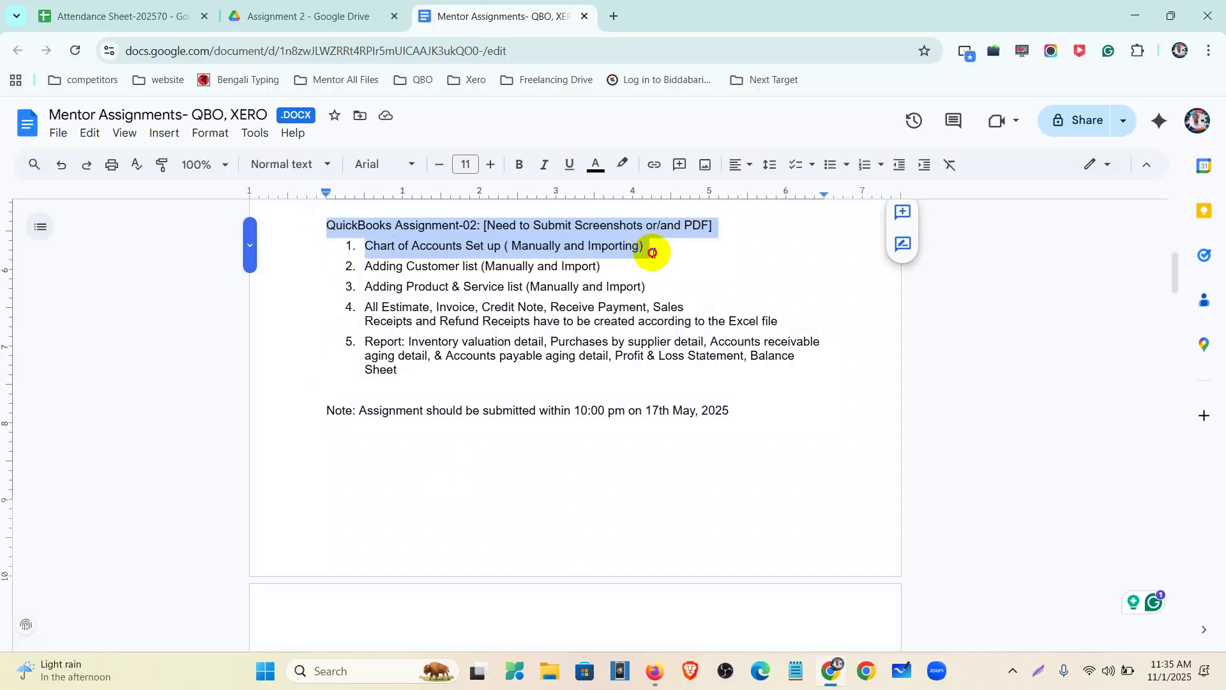
Highlight the QuickBooks Assignment-02 heading and its five listed tasks in the assignment document.
left_click_drag(652, 252, 653, 263)
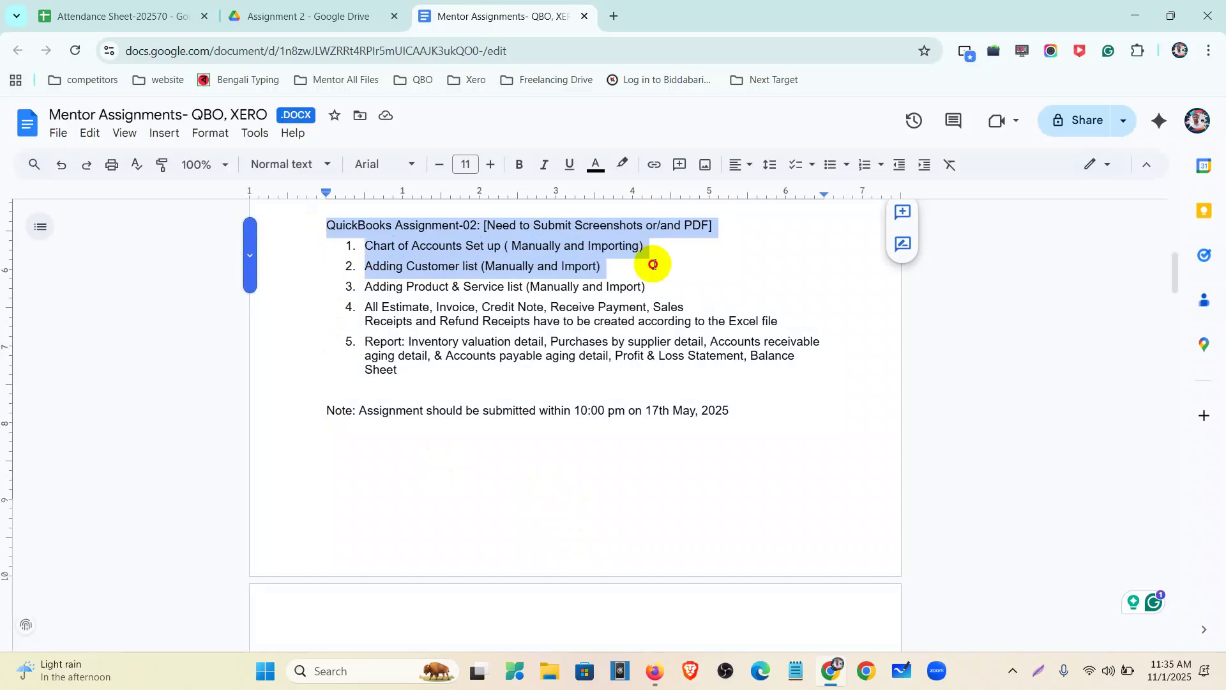
left_click_drag(653, 264, 798, 324)
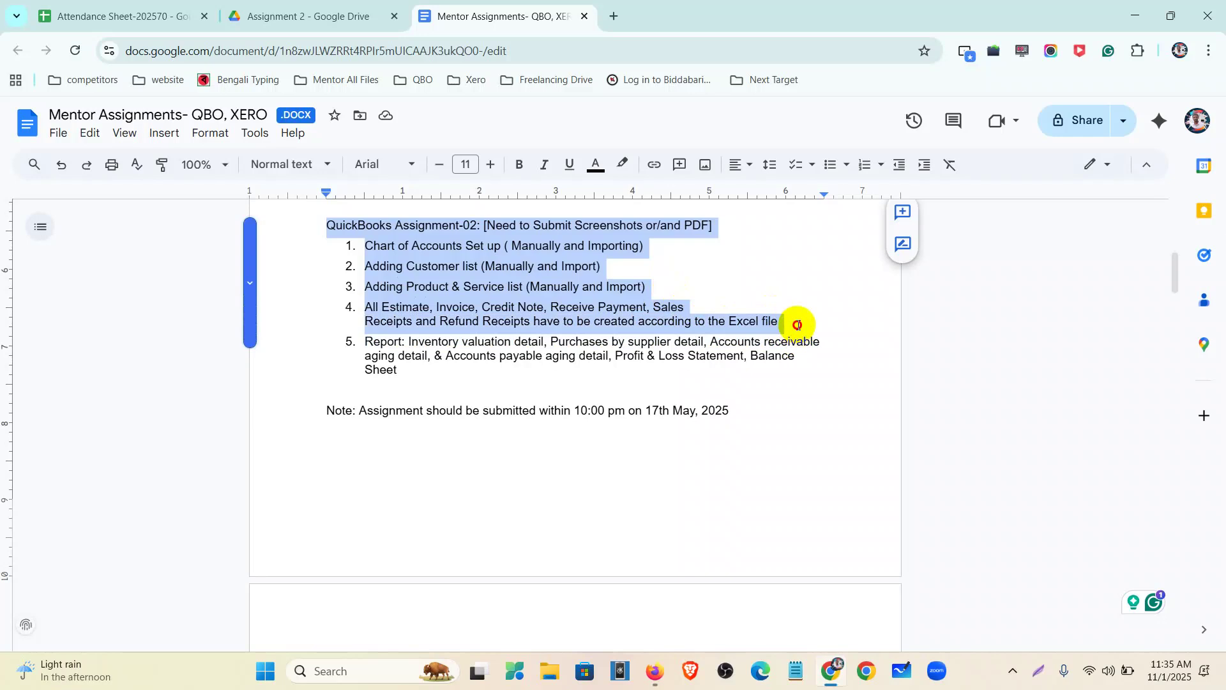
left_click_drag(797, 325, 798, 366)
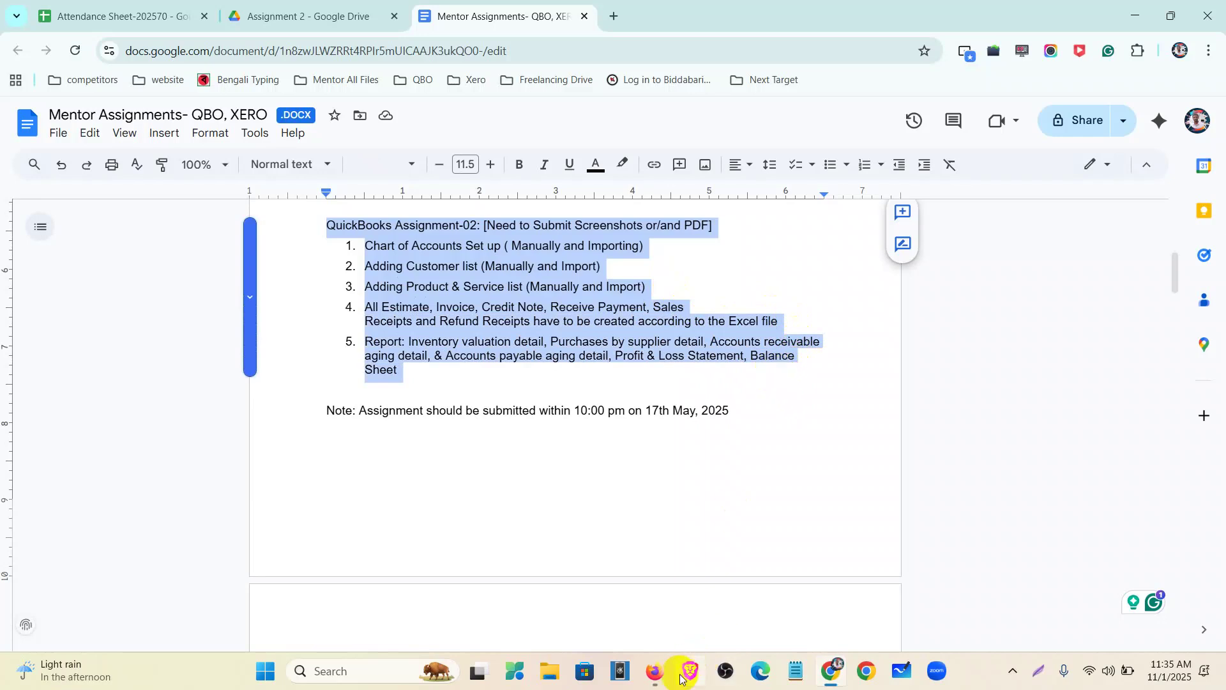
Switch to QuickBooks, open the Chart of accounts under Accounting, and look at its alternative link in the company settings.
left_click(655, 670)
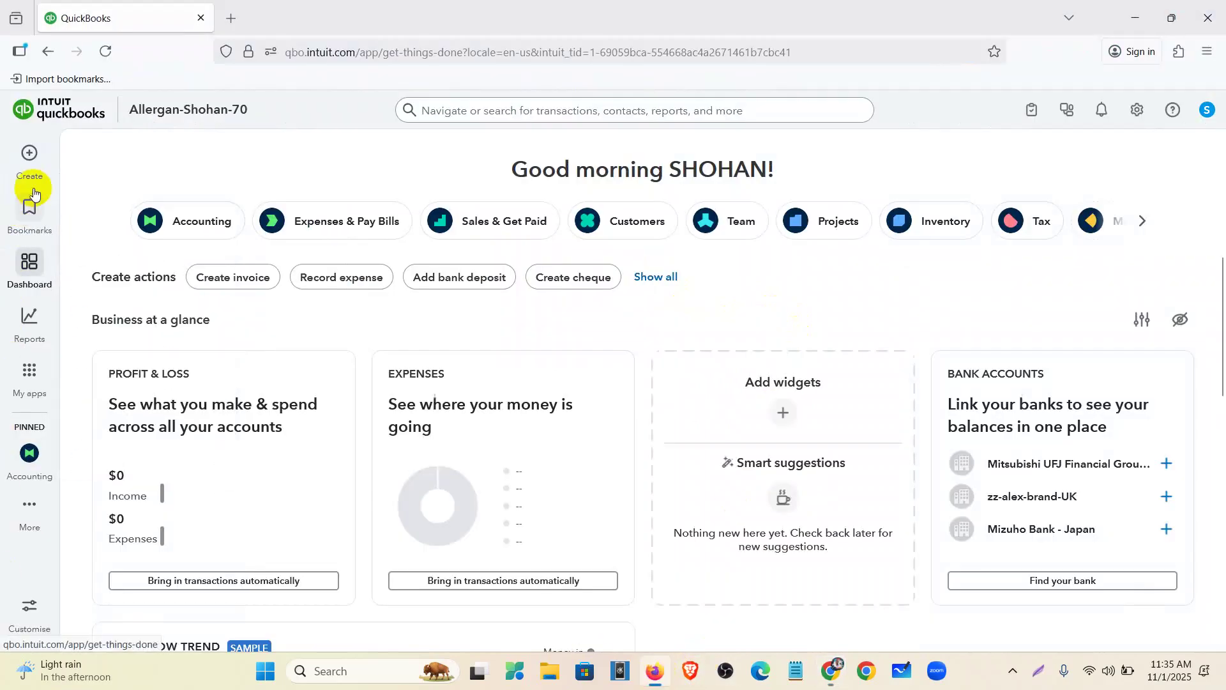
mouse_move(33, 385)
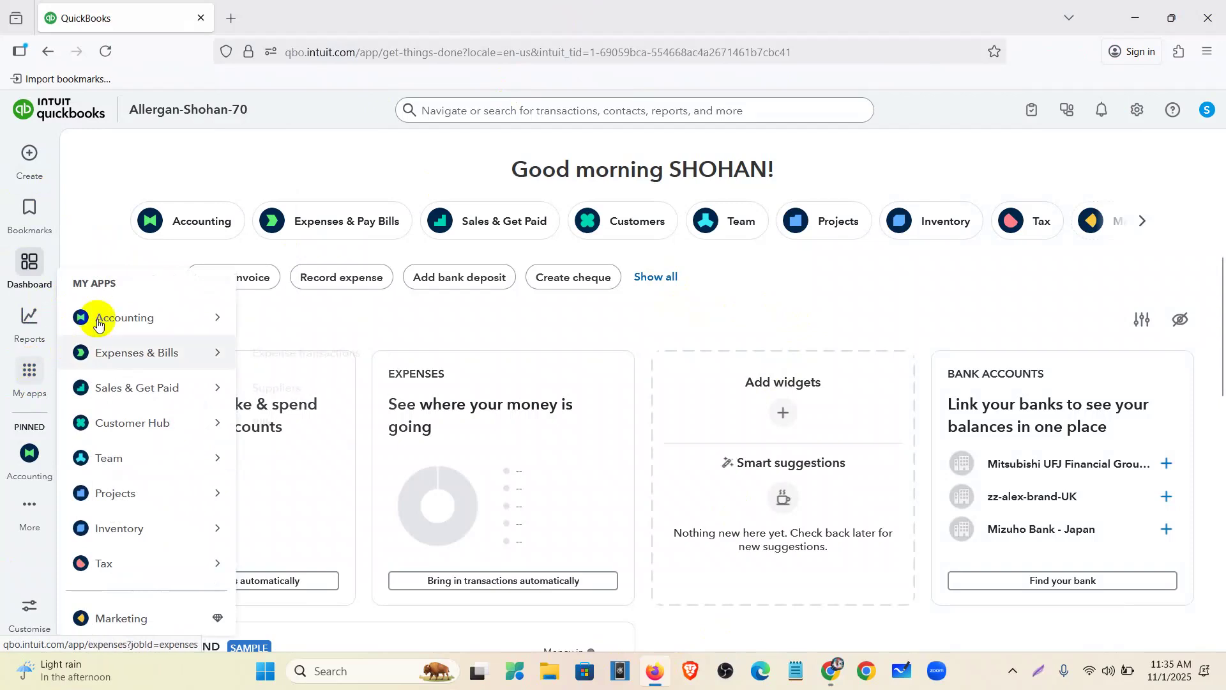
mouse_move(123, 317)
left_click(296, 466)
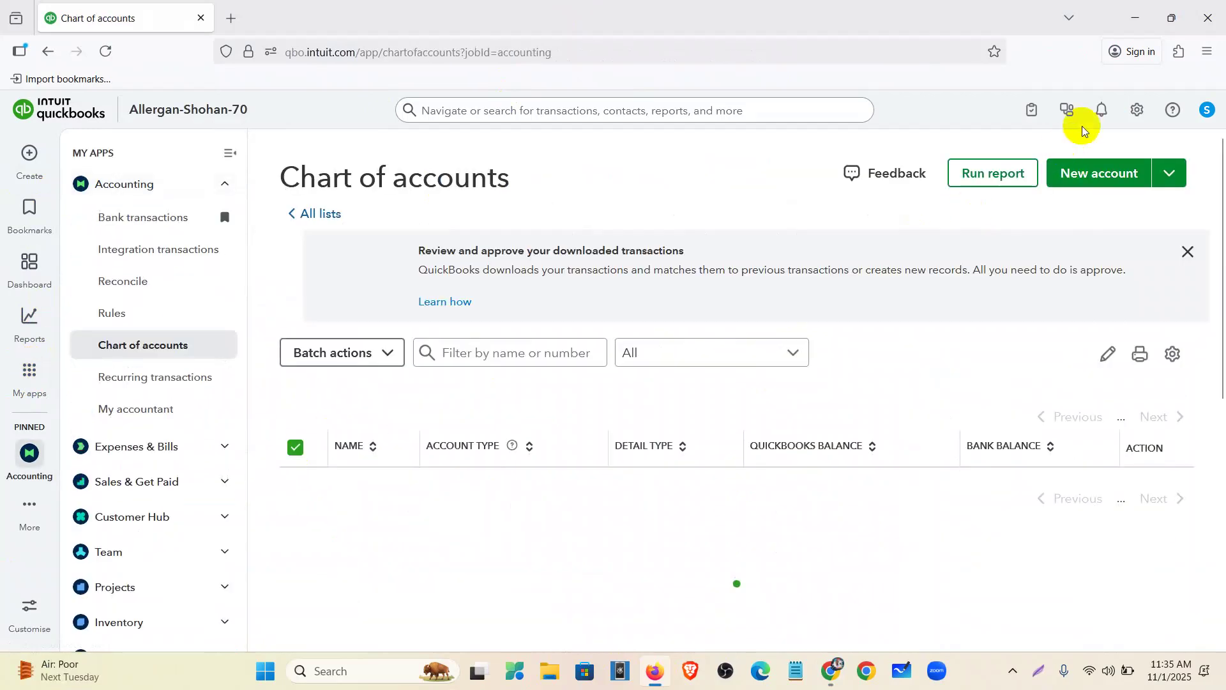
left_click(1139, 119)
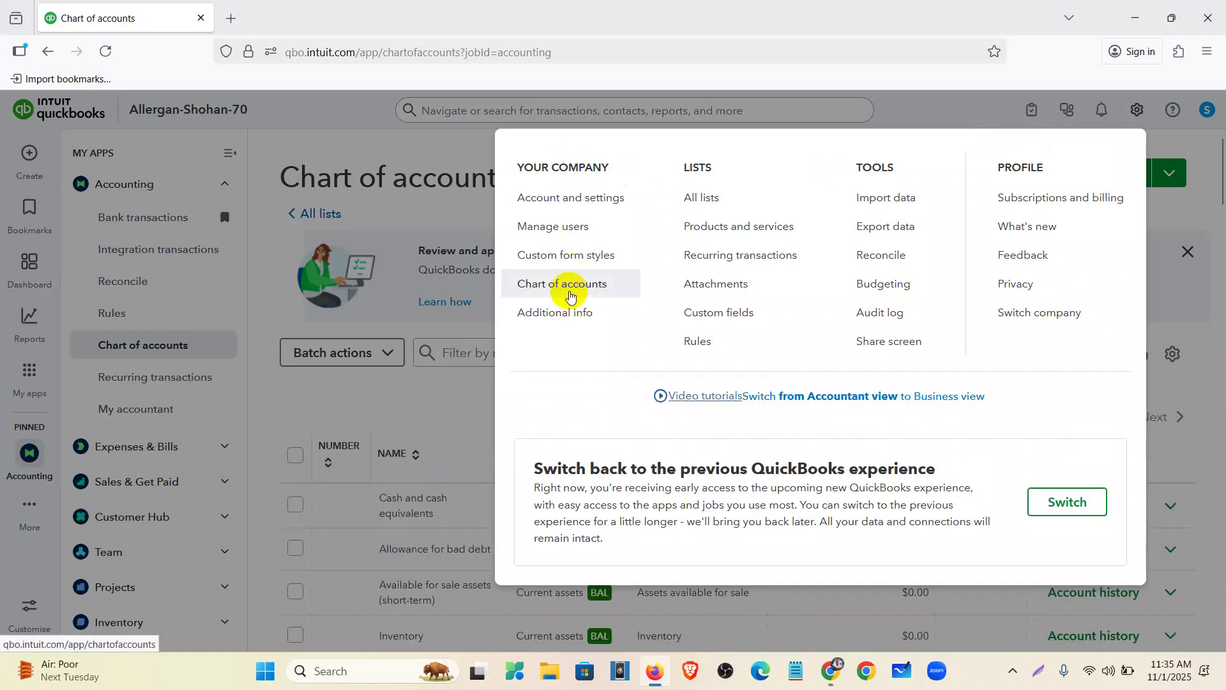
left_click(366, 155)
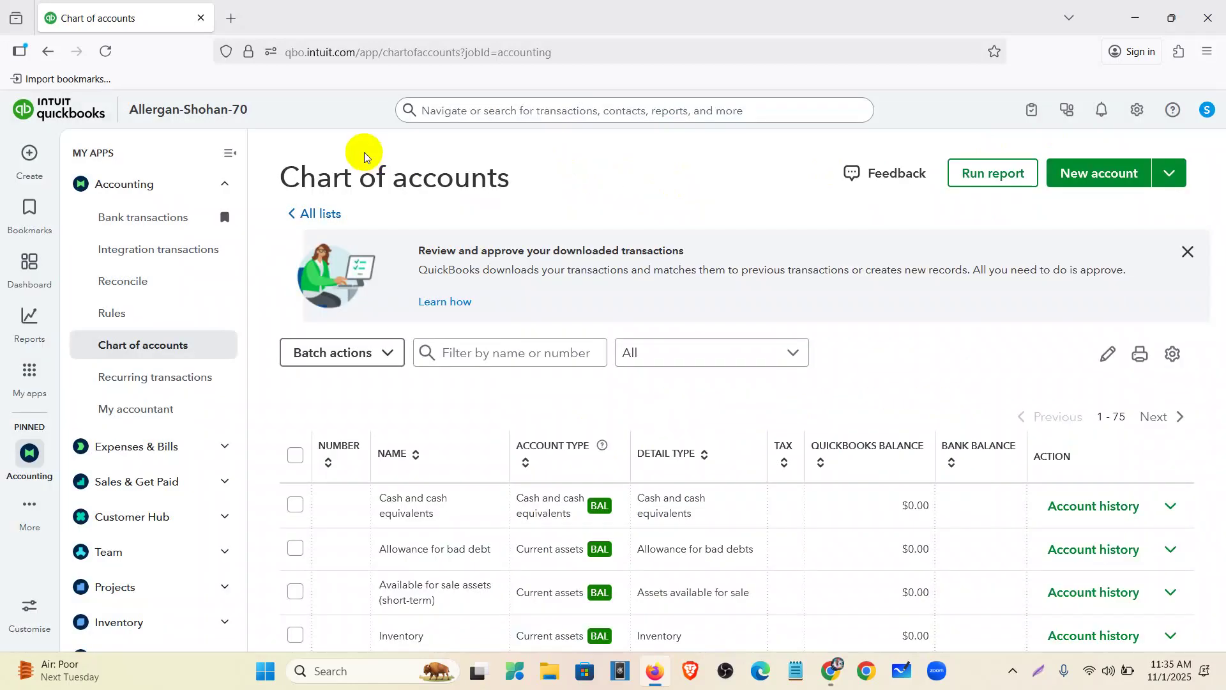
Collapse the app navigation sidebar and dismiss the banner about reviewing downloaded transactions above the chart of accounts.
left_click(229, 153)
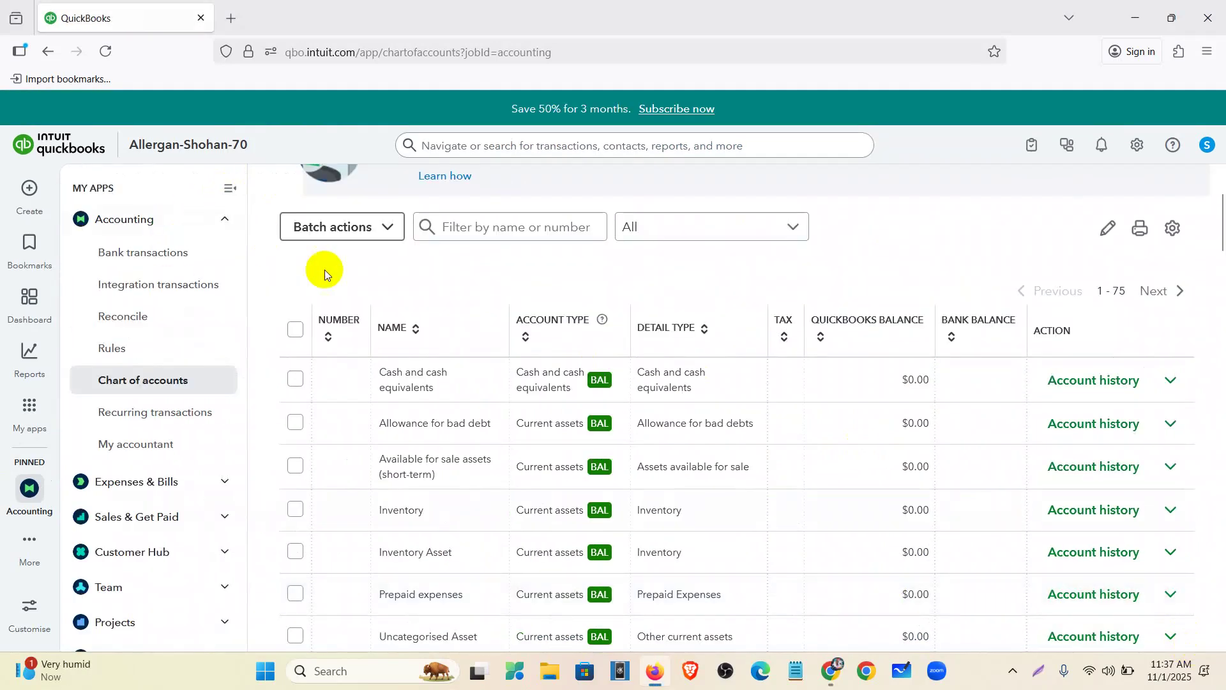
scroll(325, 269, "up", 3)
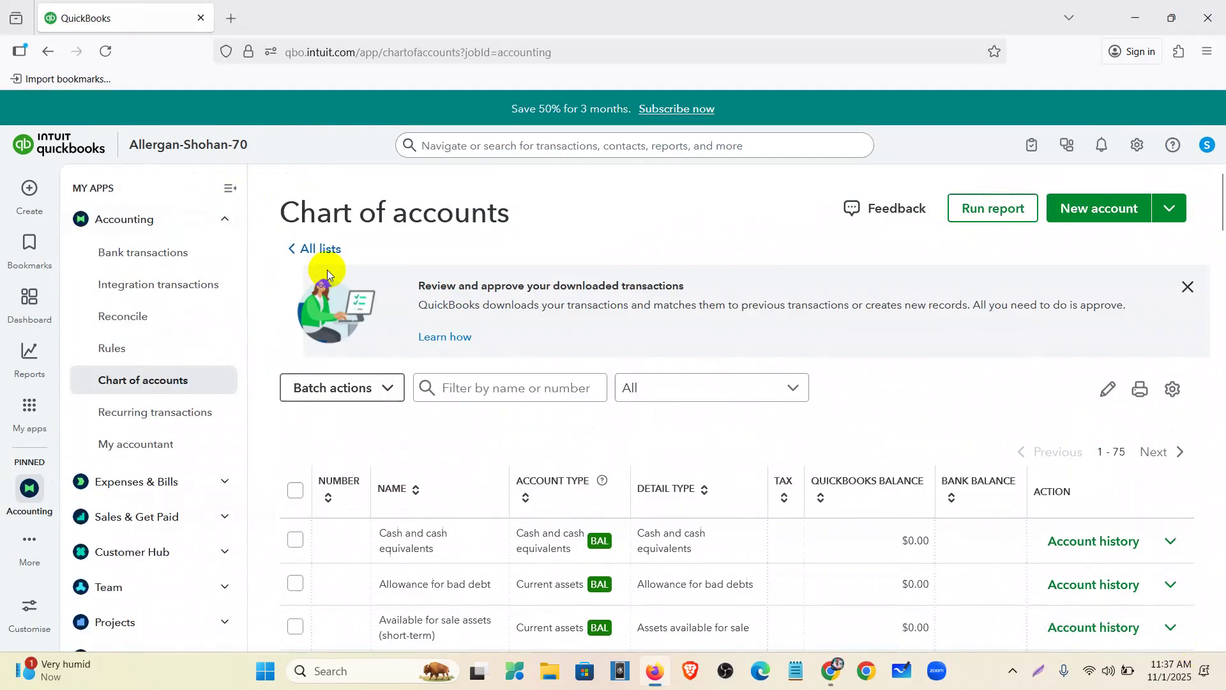
left_click(231, 189)
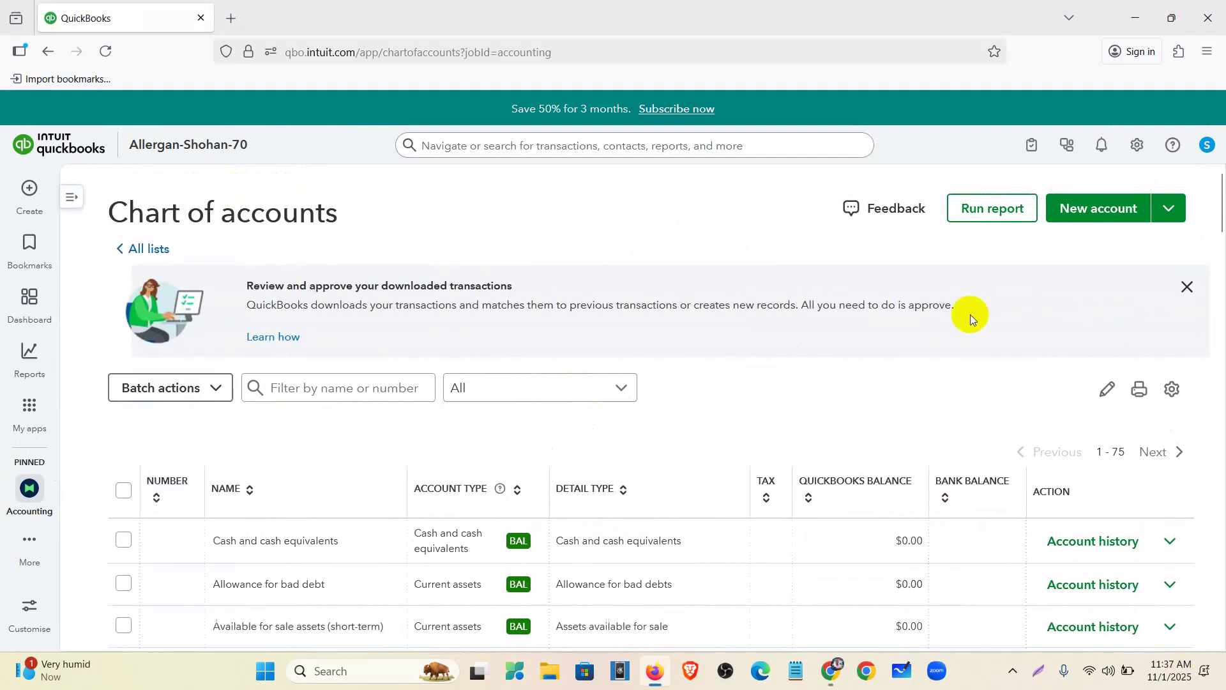
left_click(1187, 286)
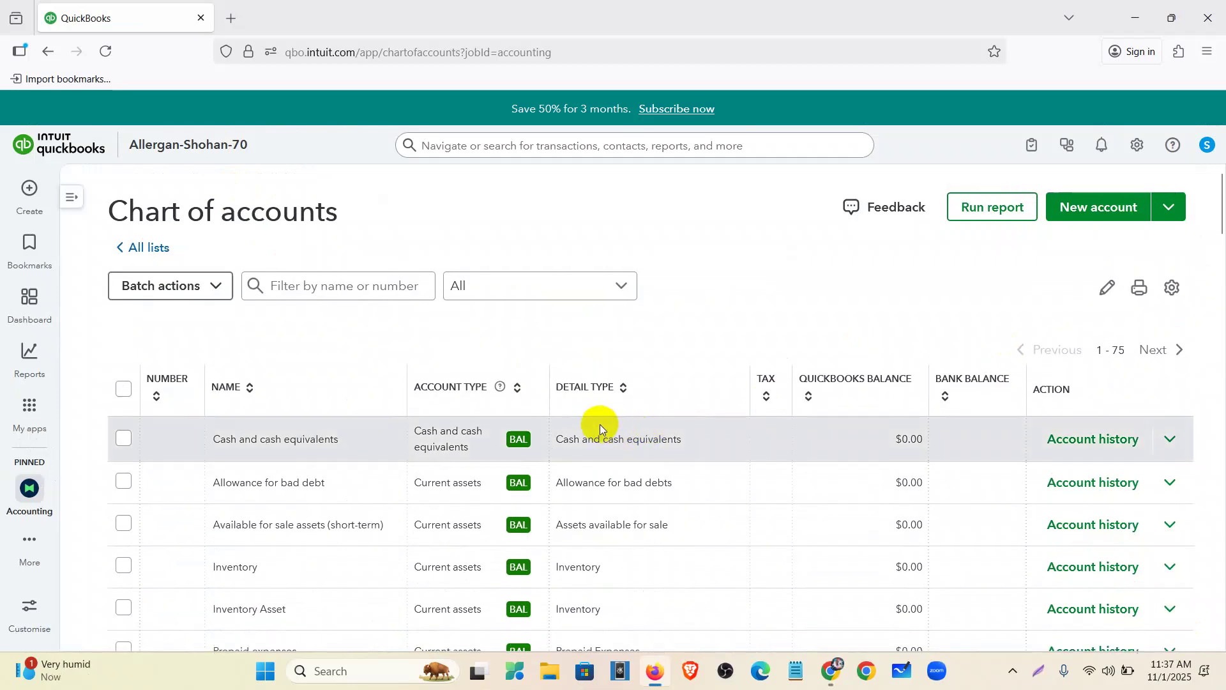
Look through the full list of default accounts, from cash and current assets down to expenses.
scroll(600, 425, "down", 3)
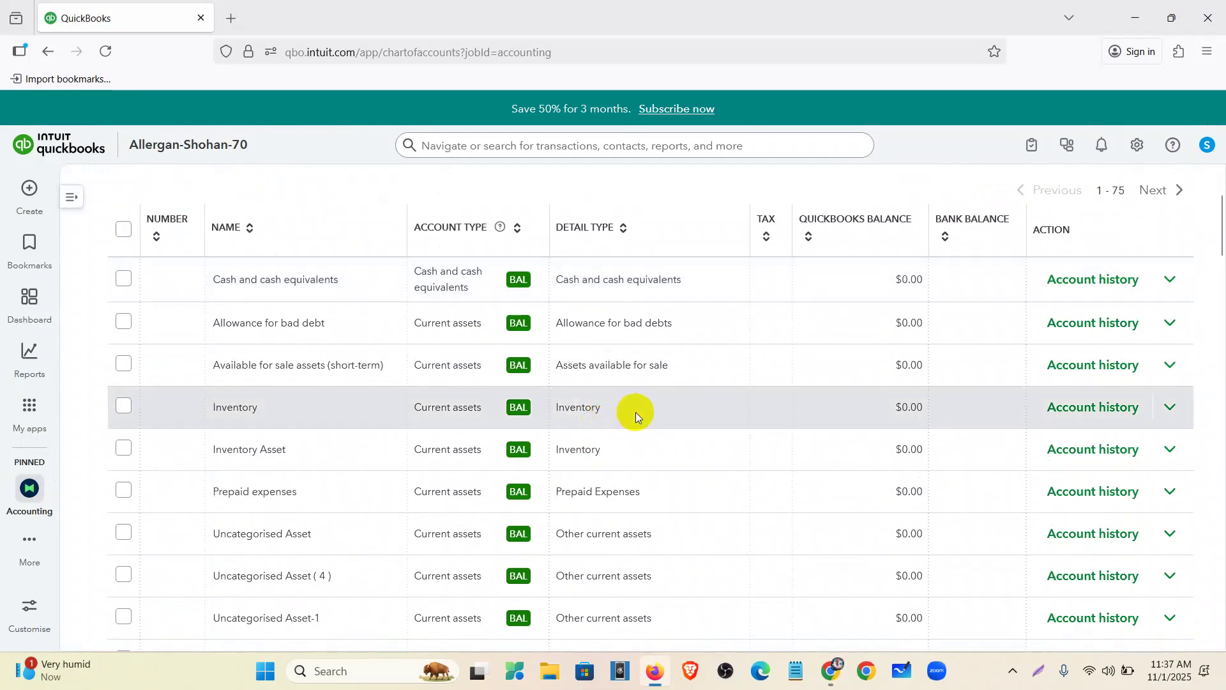
scroll(636, 416, "up", 3)
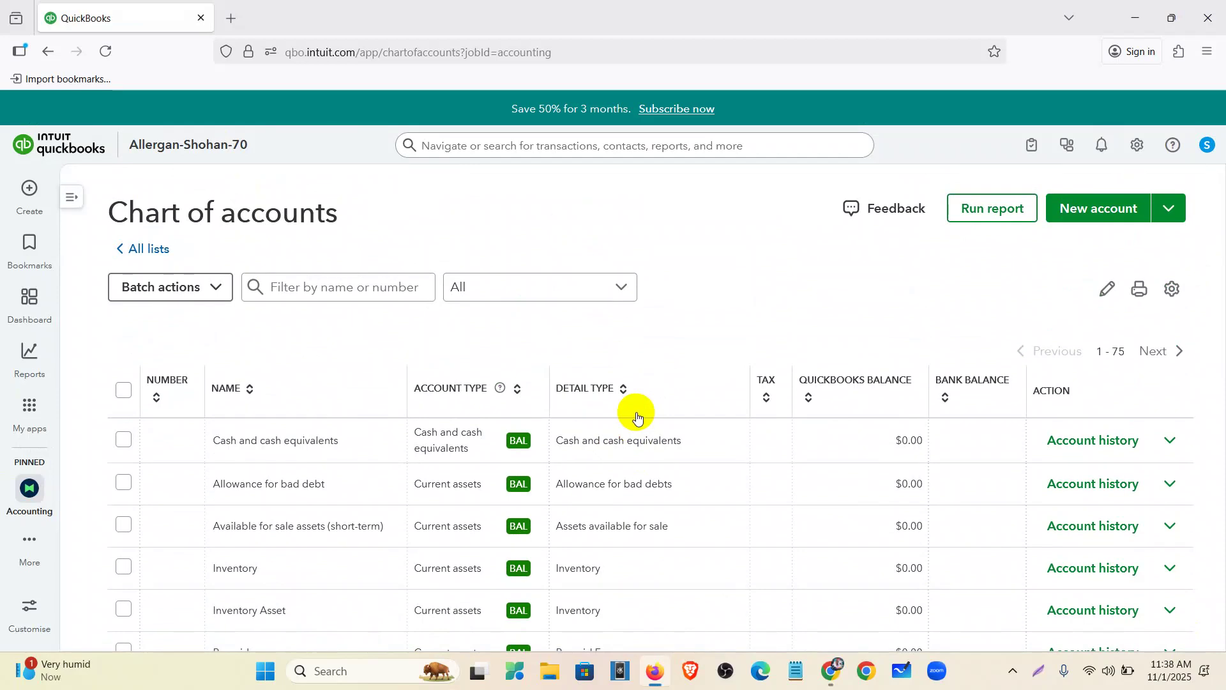
scroll(636, 416, "down", 1)
scroll(636, 412, "down", 2)
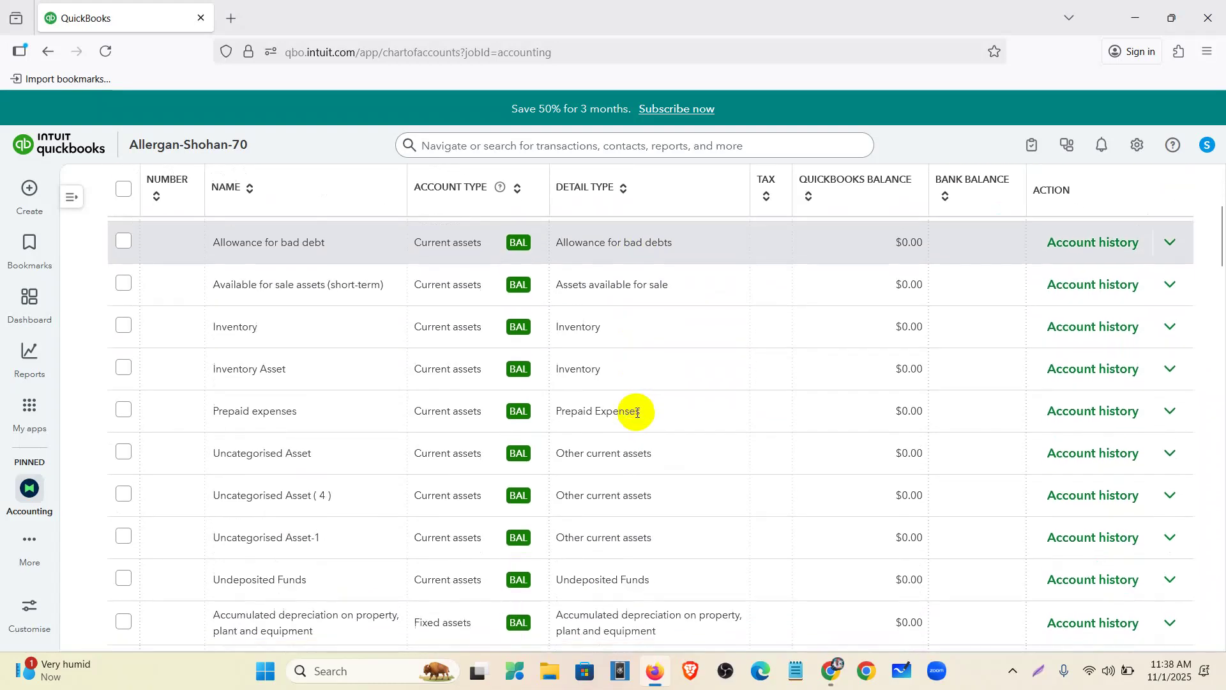
scroll(637, 412, "up", 2)
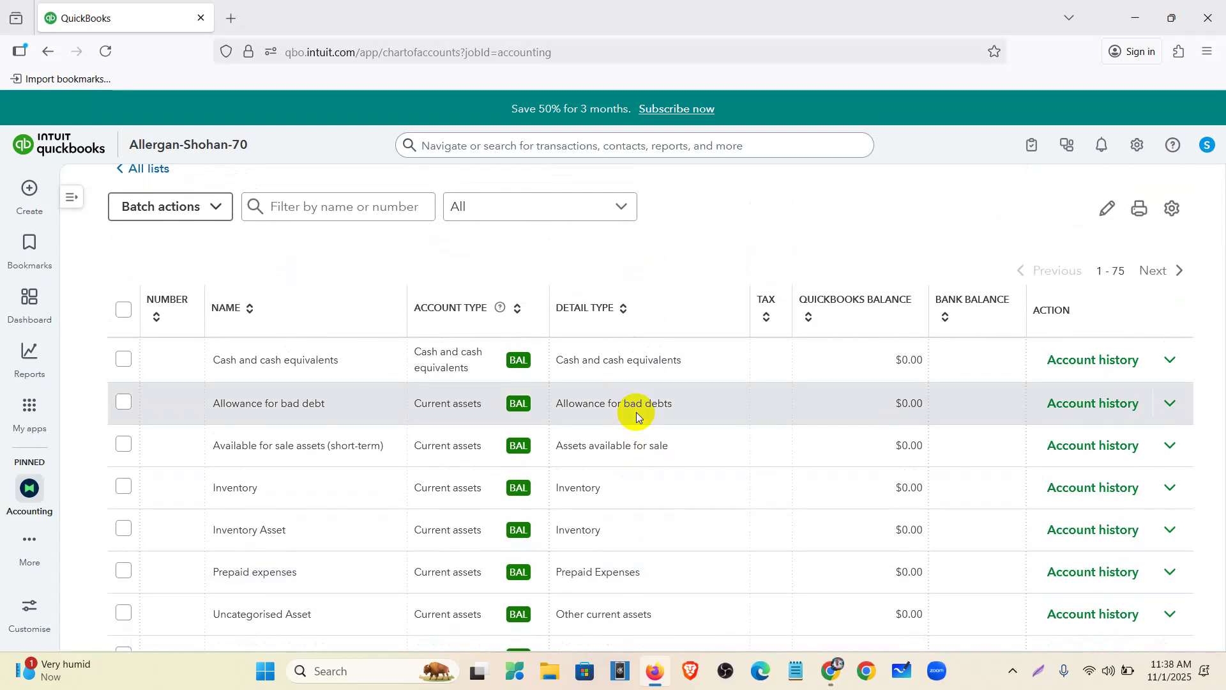
scroll(637, 416, "down", 15)
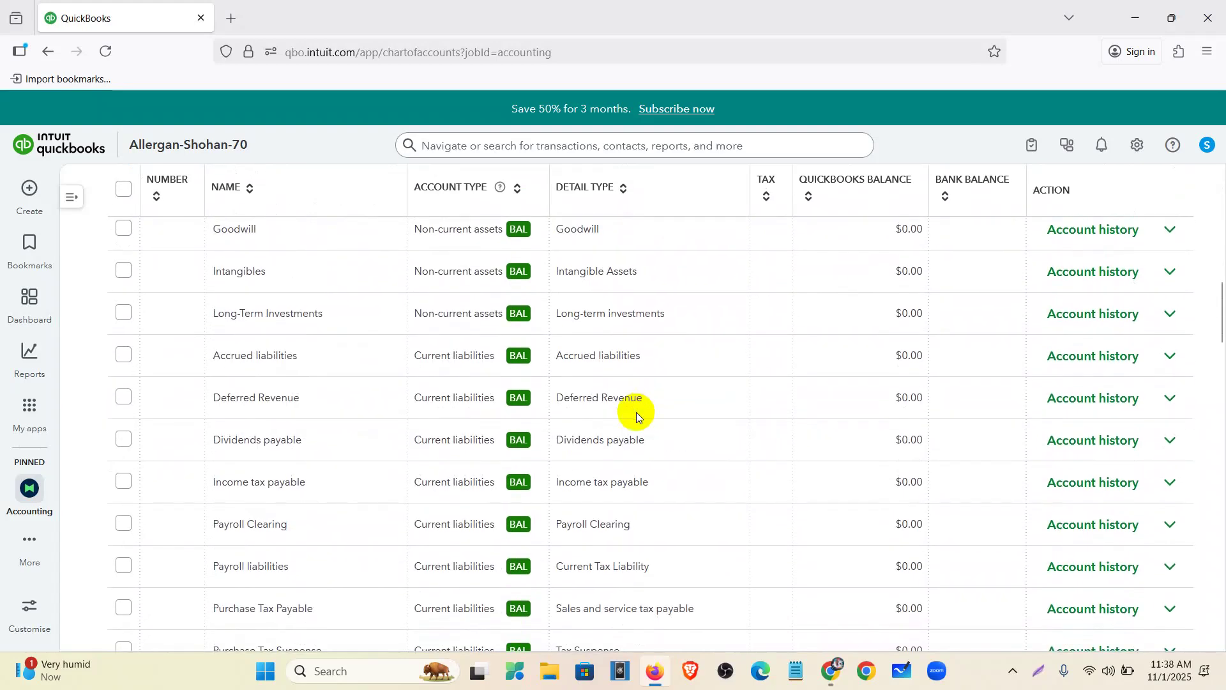
scroll(636, 415, "down", 20)
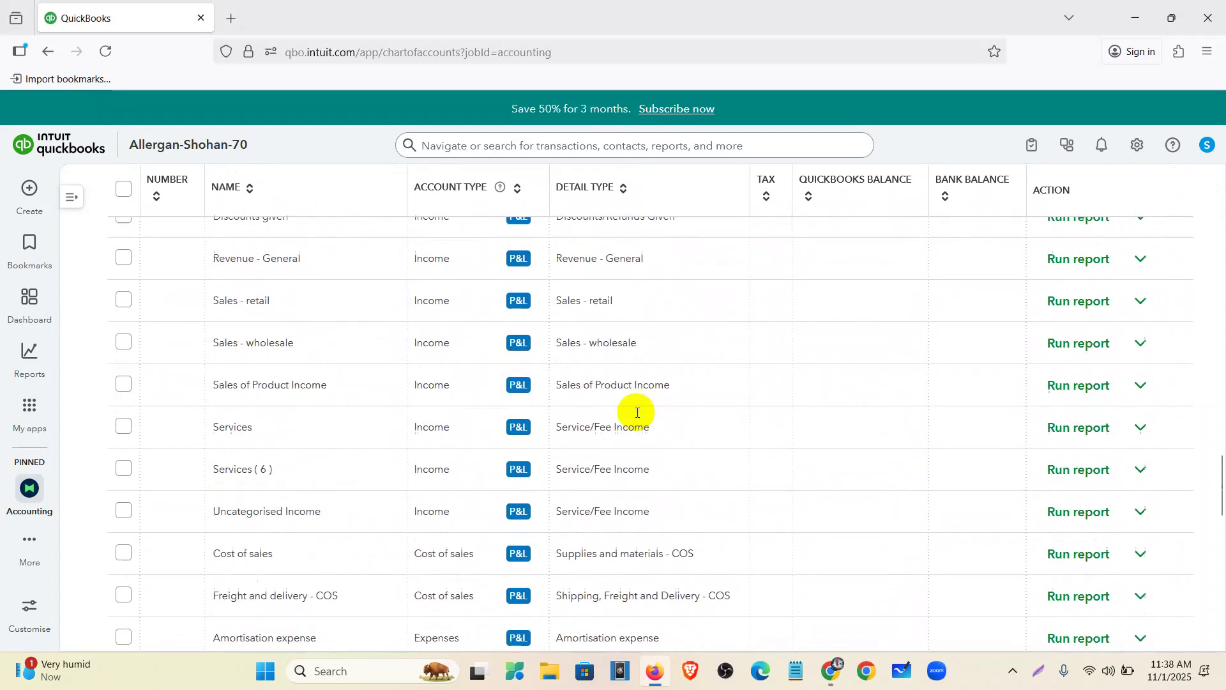
scroll(636, 416, "down", 5)
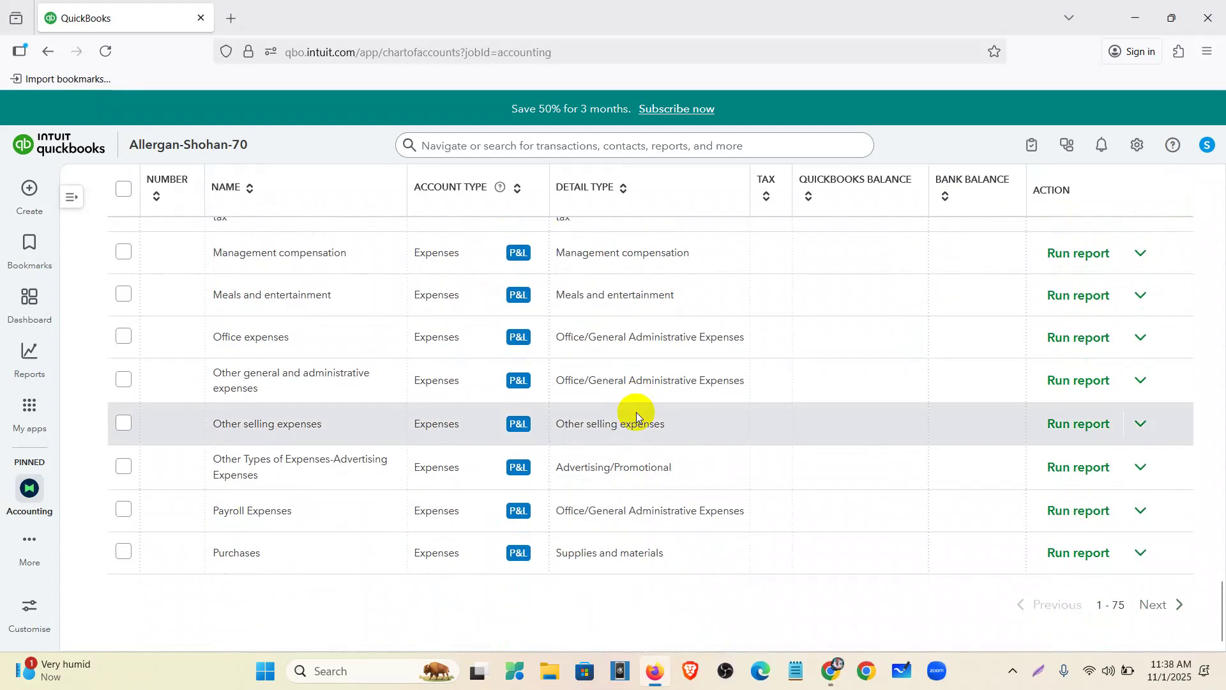
Examine which account types carry the BAL tag and which carry the P&L tag across the list.
scroll(636, 416, "up", 6)
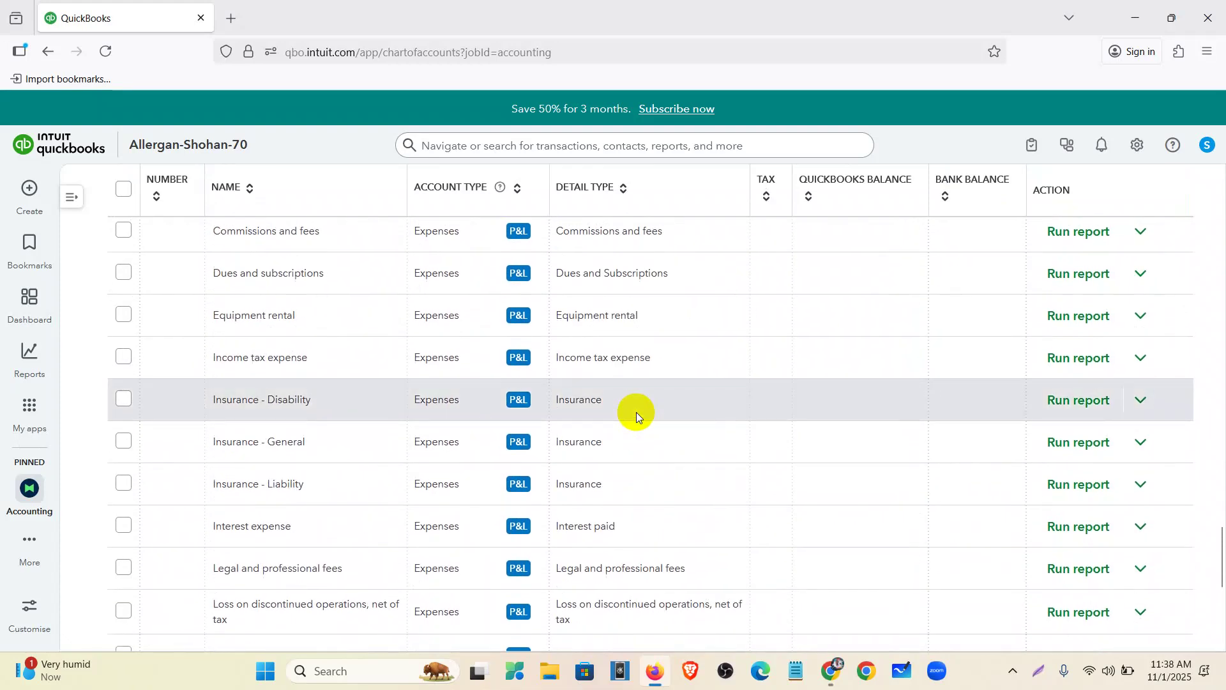
scroll(636, 414, "up", 10)
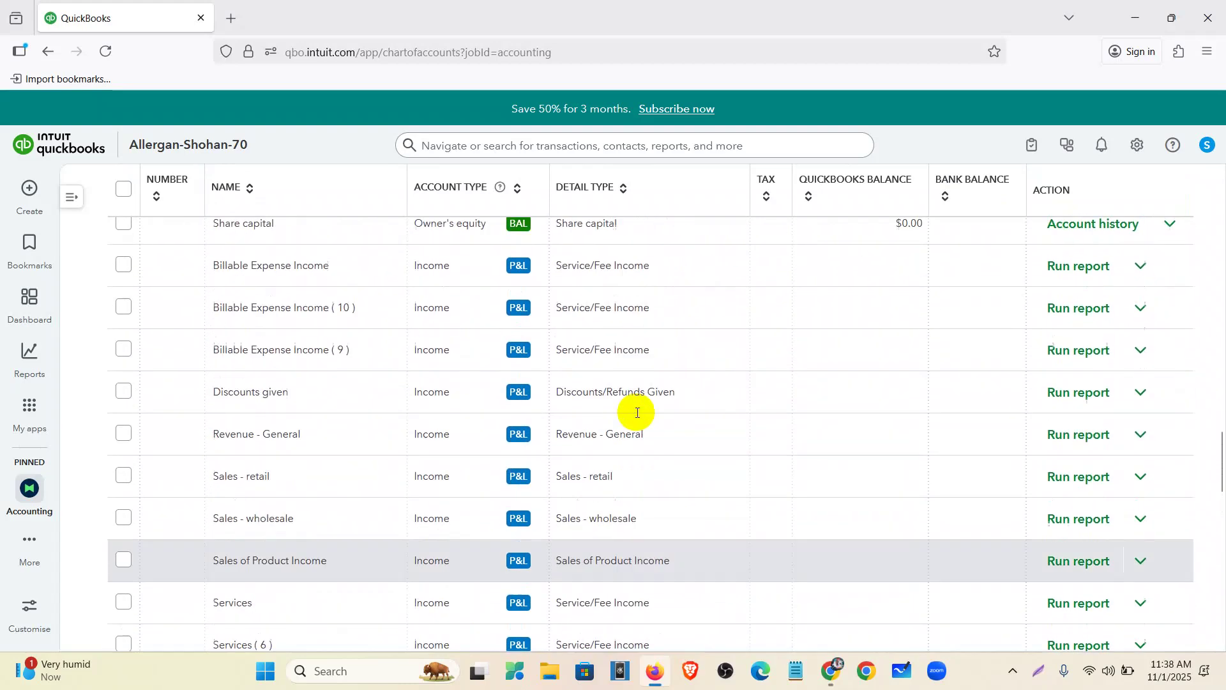
scroll(637, 413, "up", 5)
scroll(520, 416, "up", 2)
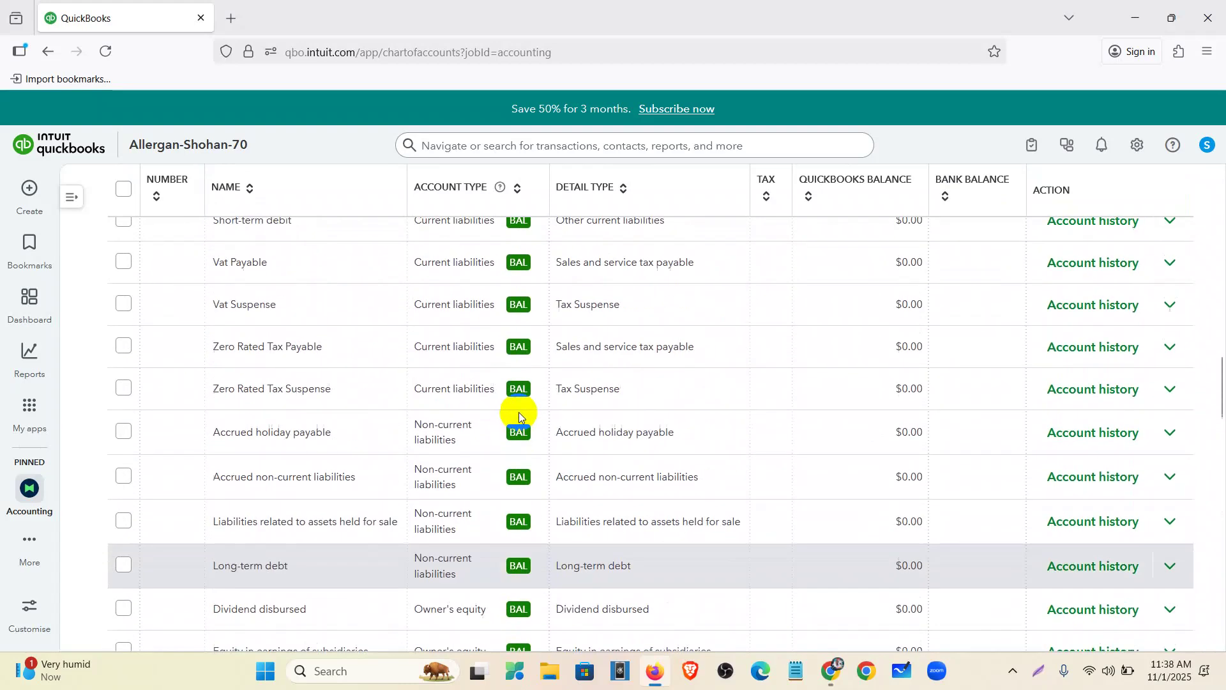
scroll(519, 417, "up", 5)
scroll(520, 333, "up", 4)
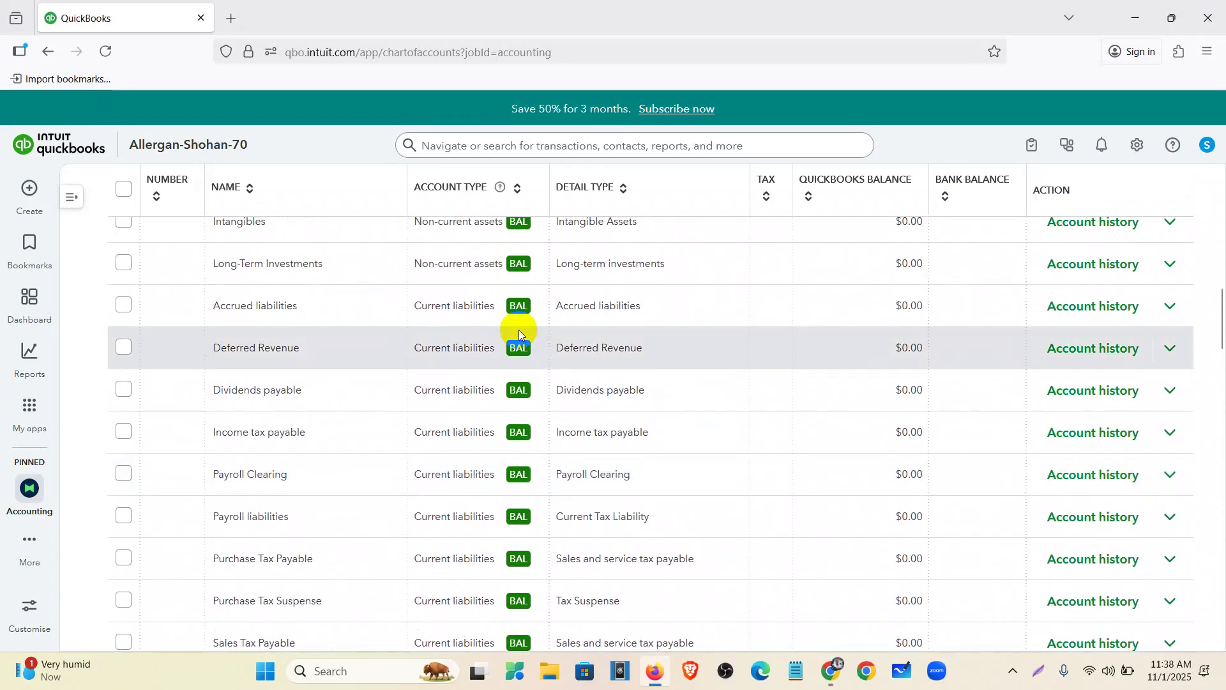
scroll(520, 333, "down", 10)
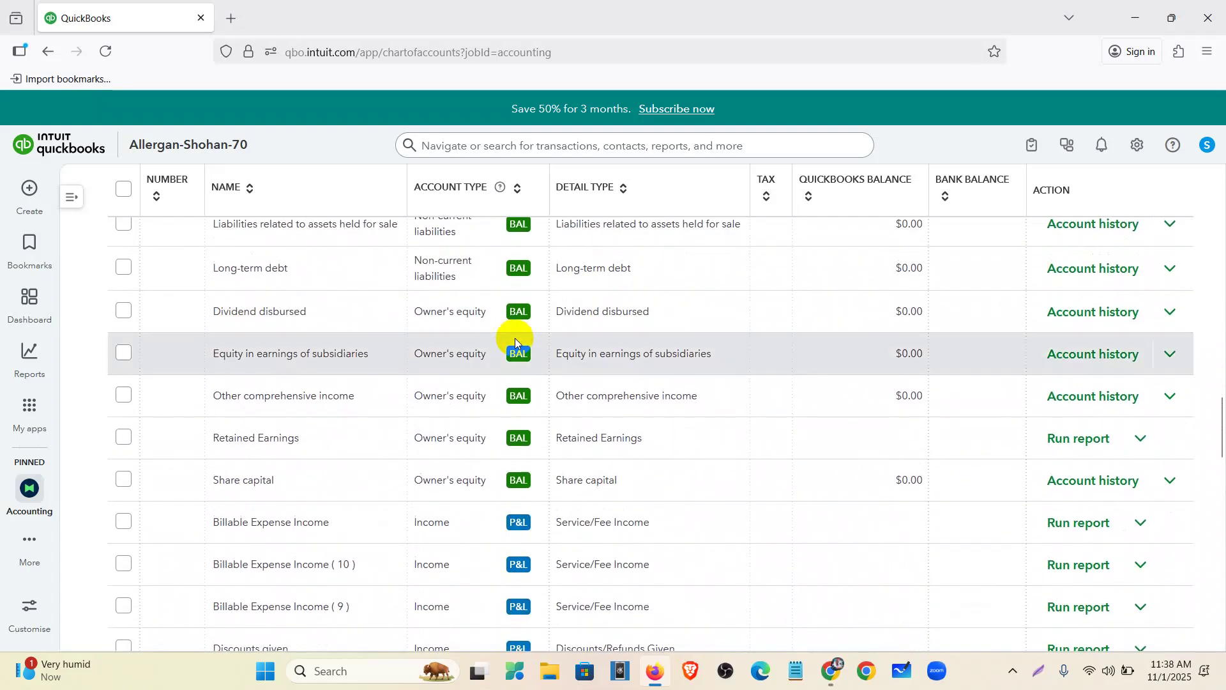
scroll(532, 484, "down", 3)
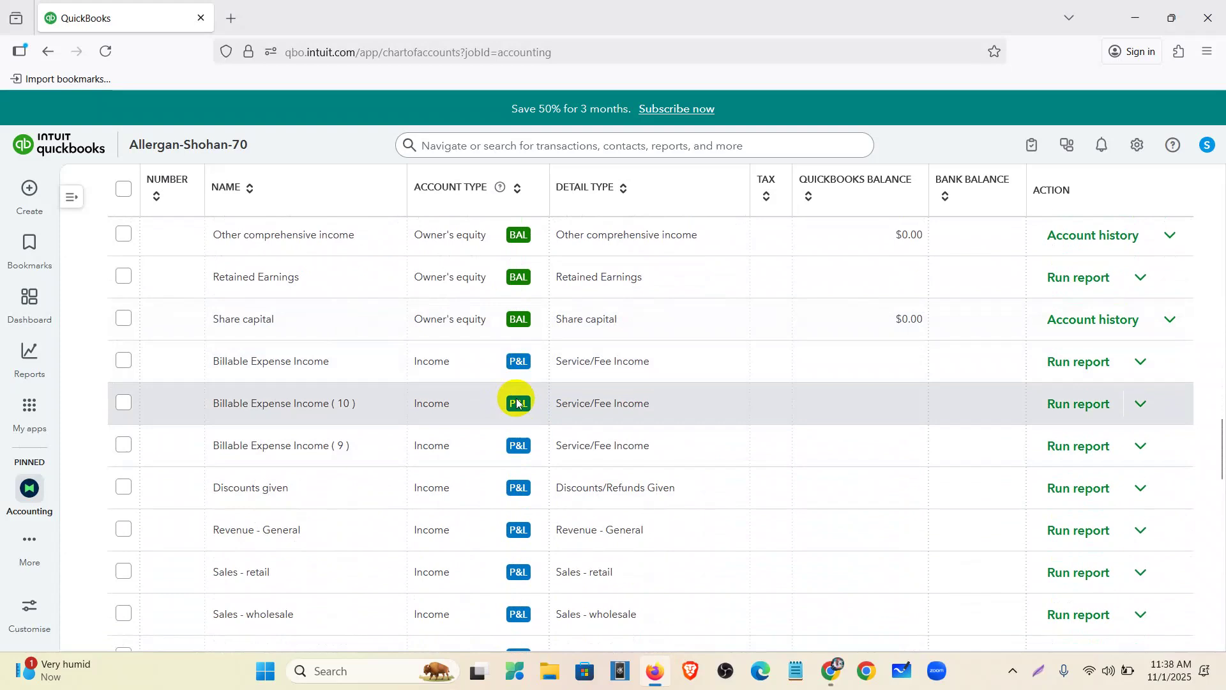
scroll(509, 465, "down", 15)
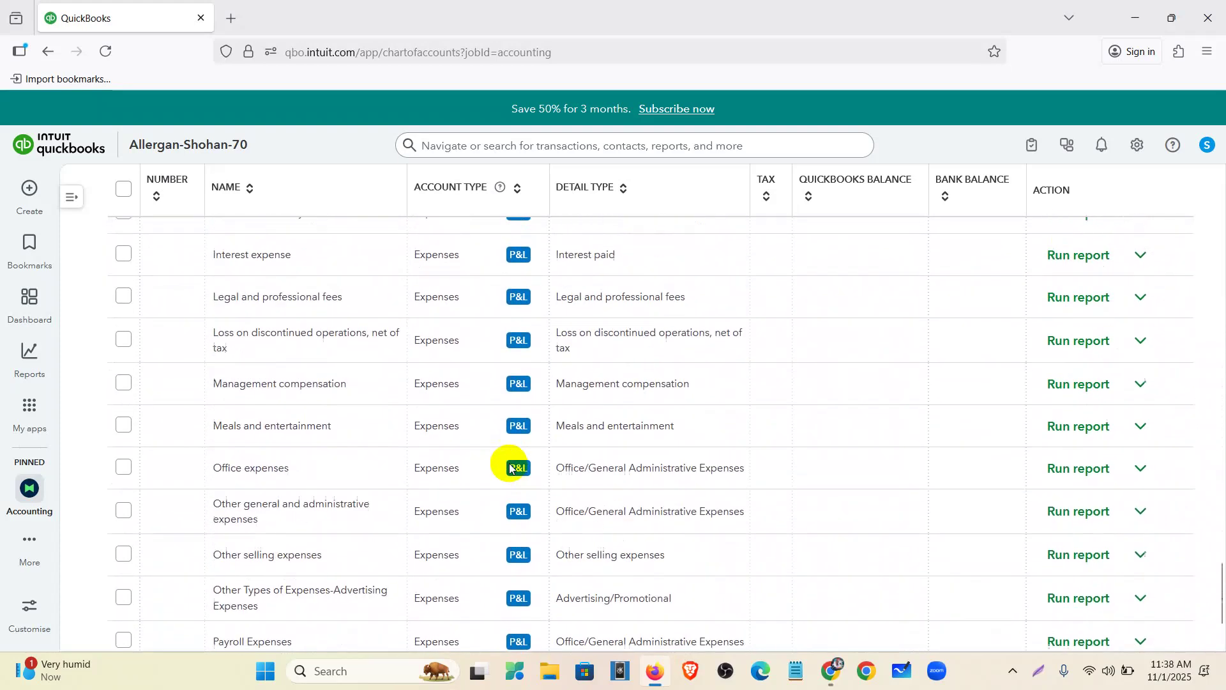
scroll(509, 465, "down", 2)
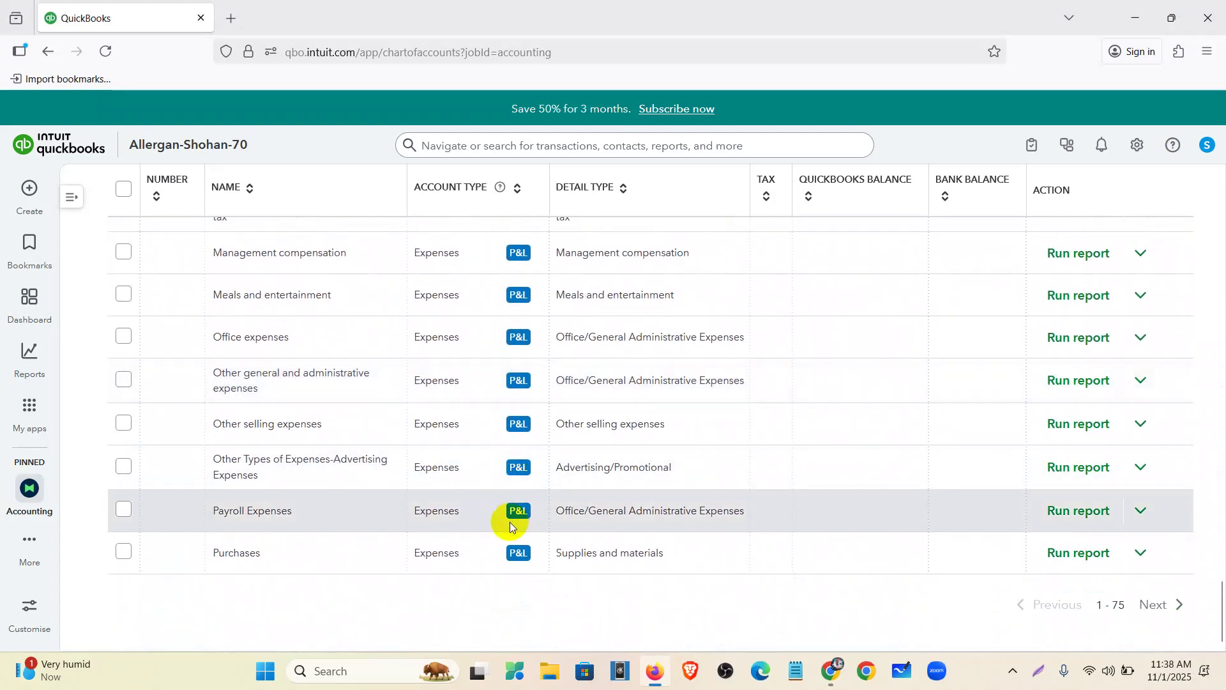
scroll(510, 523, "up", 20)
scroll(515, 519, "up", 8)
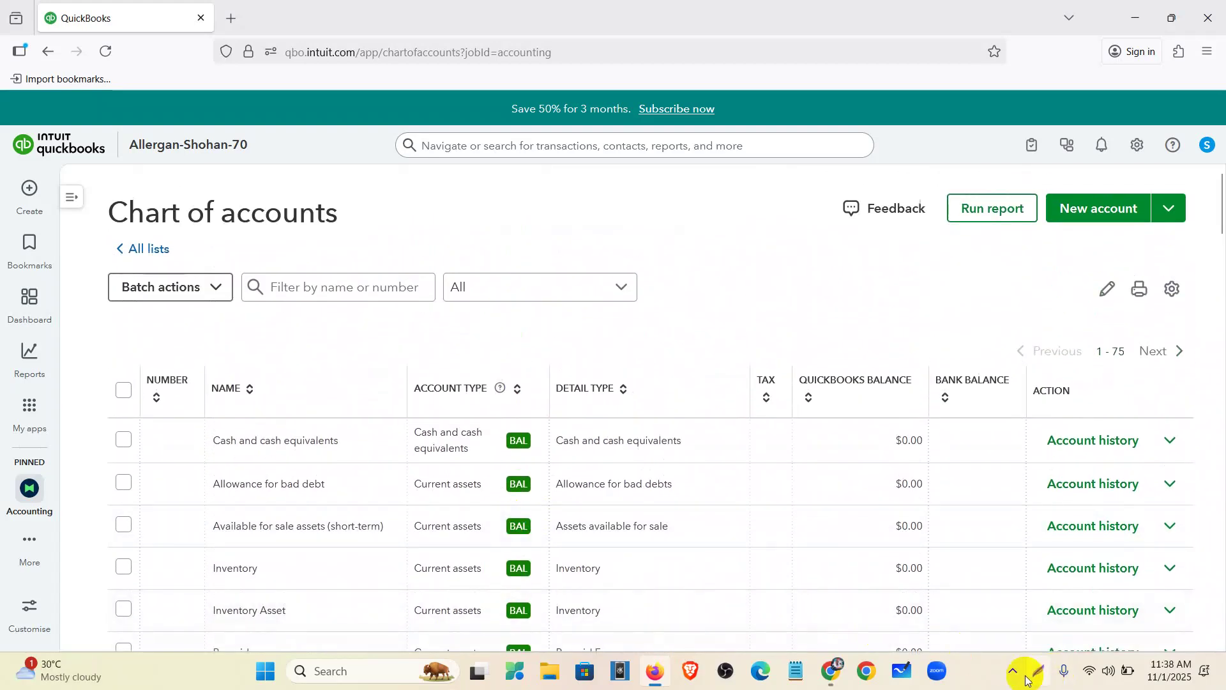
Start a screen capture for annotation and extend its area to the full screen.
left_click(1038, 672)
left_click_drag(0, 0, 489, 416)
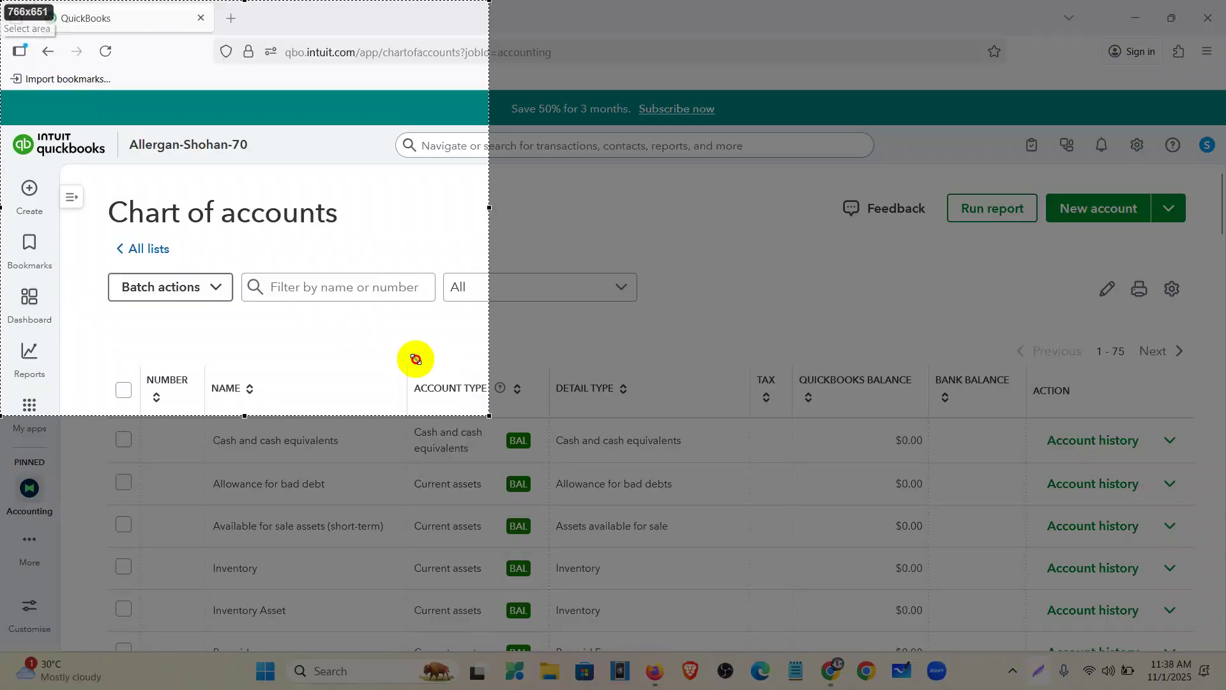
key("ctrl+a")
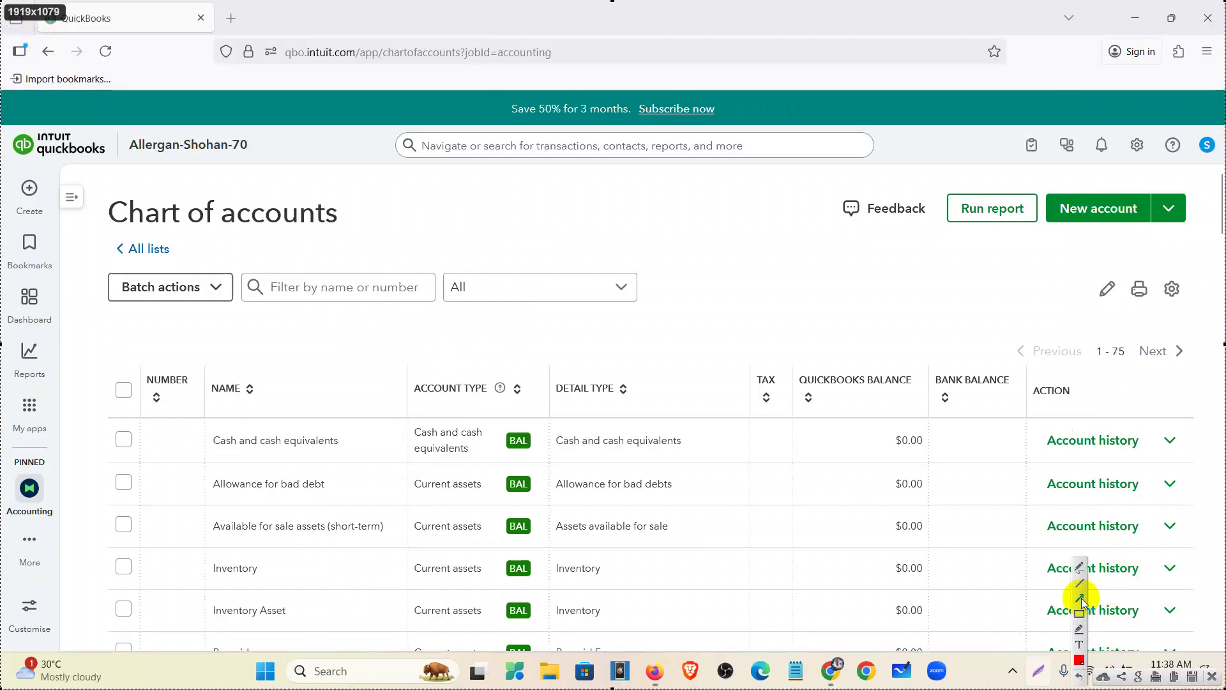
Outline the Number, Name, Account Type, Detail Type, Tax, QuickBooks Balance, Bank Balance and Action columns with separate red rectangles.
left_click_drag(141, 362, 205, 644)
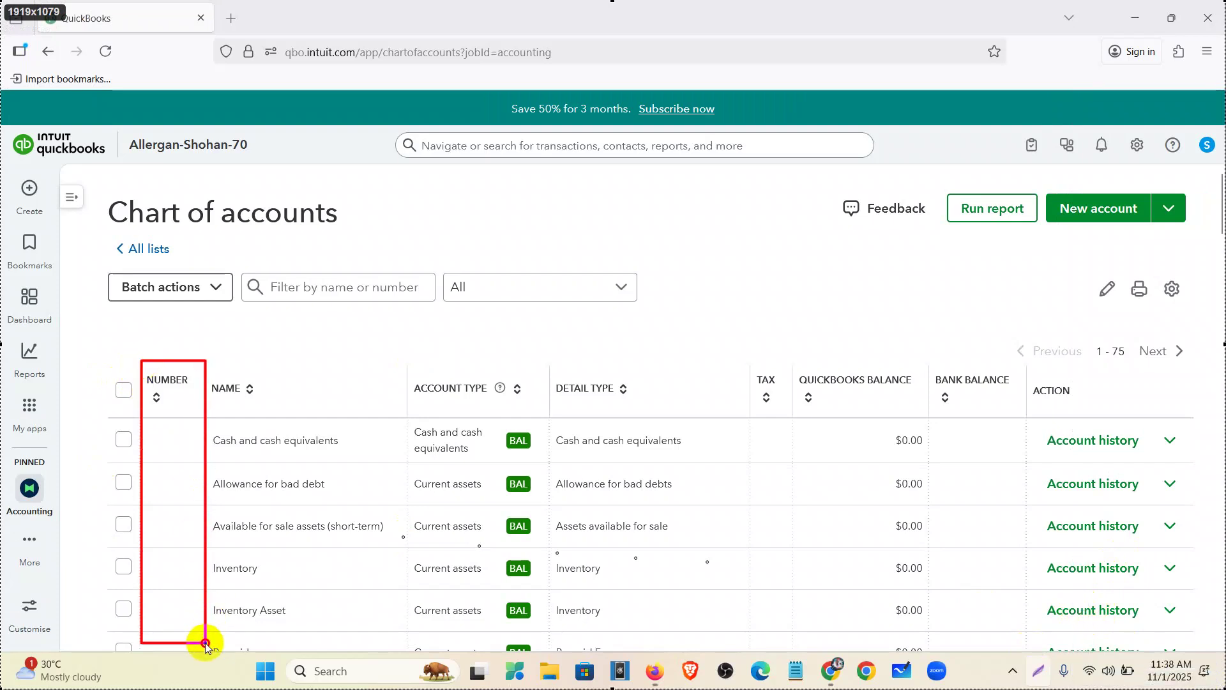
left_click_drag(204, 377, 409, 649)
left_click_drag(410, 382, 547, 660)
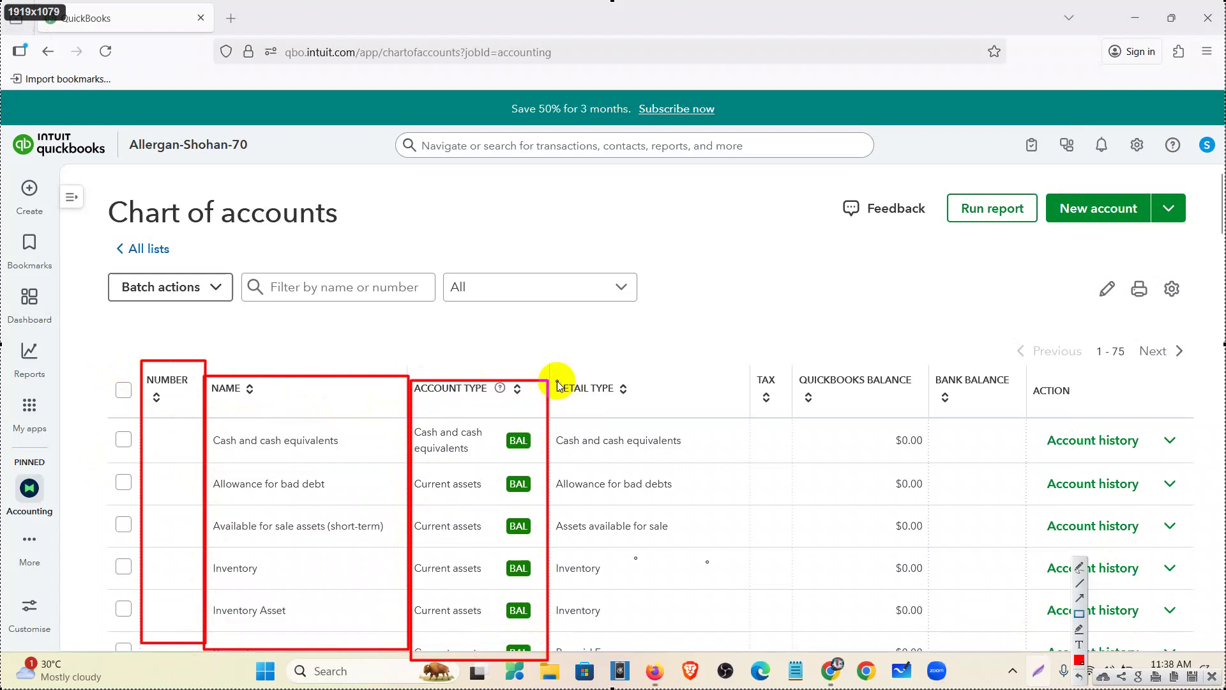
left_click_drag(549, 372, 749, 645)
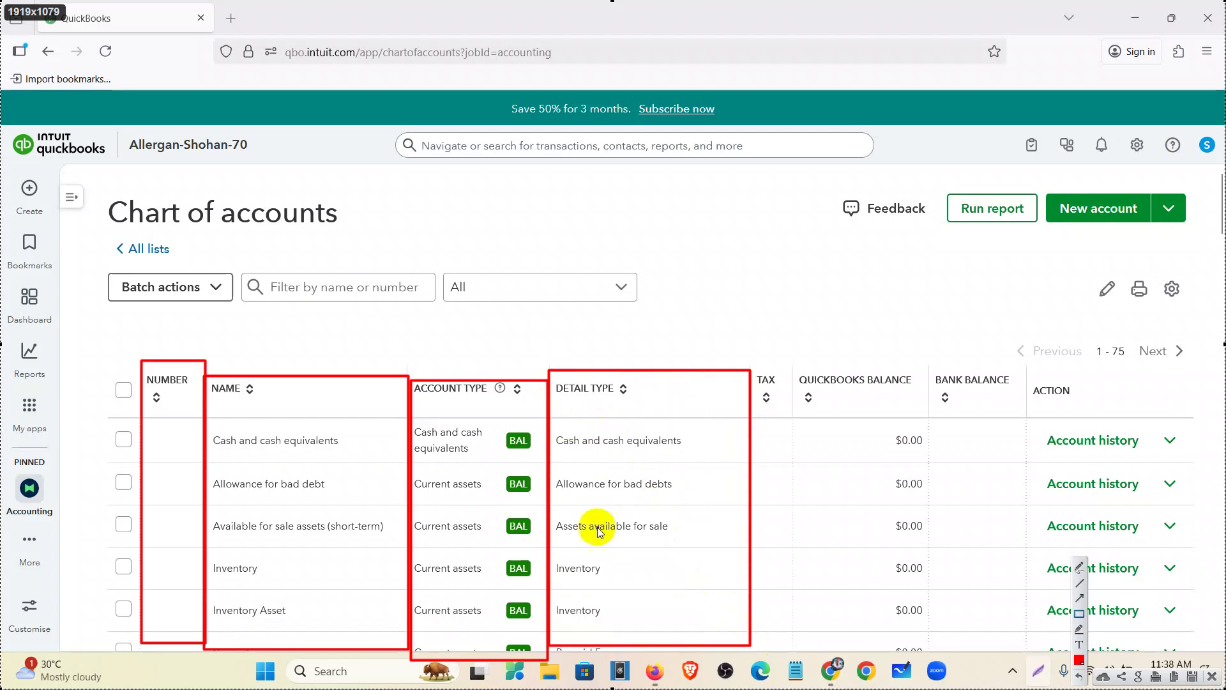
left_click_drag(750, 365, 790, 650)
left_click_drag(787, 365, 929, 652)
left_click_drag(931, 370, 1028, 650)
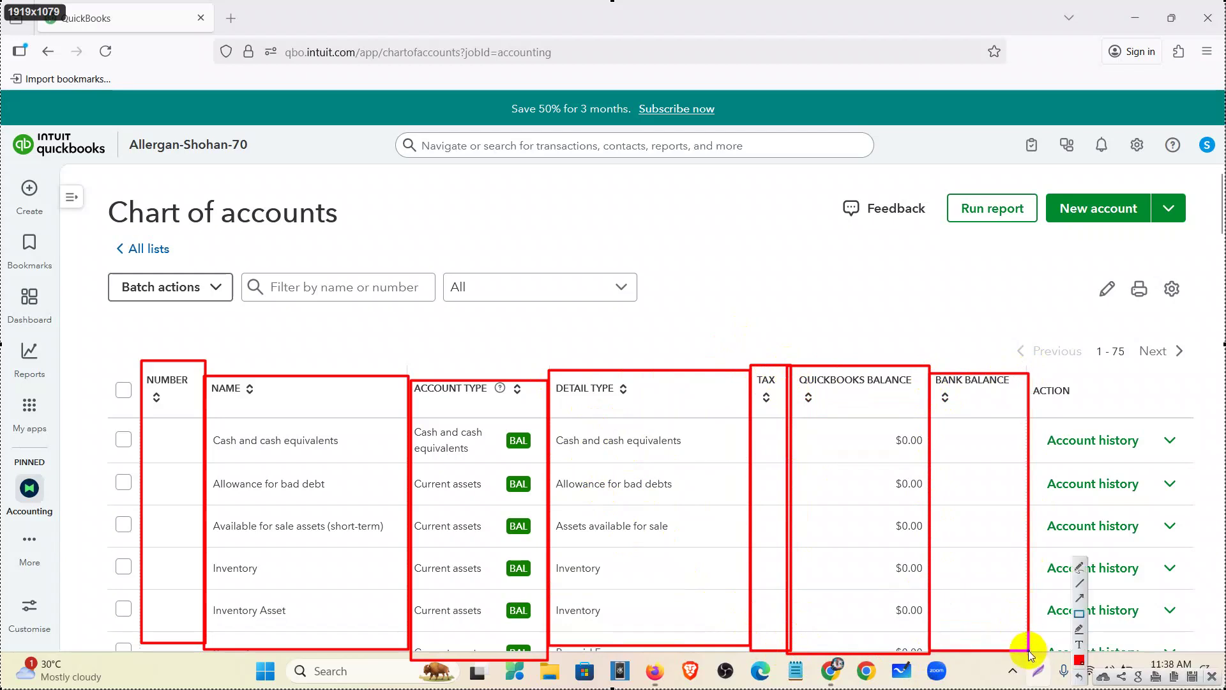
left_click_drag(1045, 420, 1203, 649)
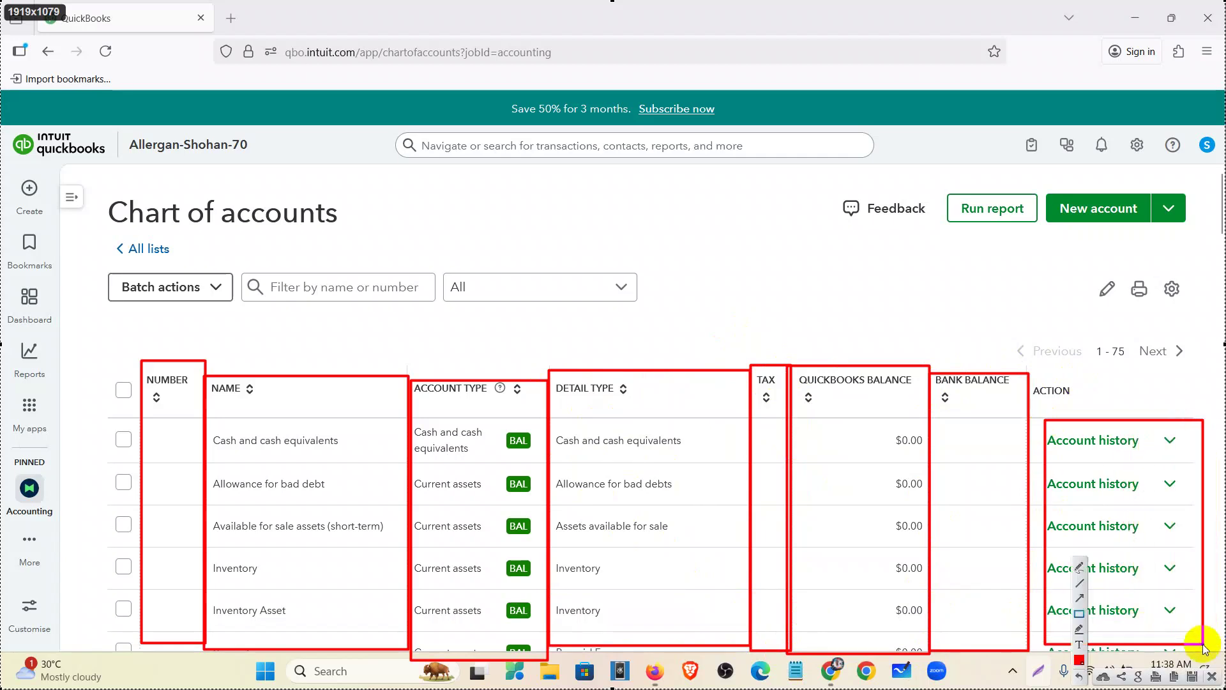
Outline the edit, print and settings icons, the name filter, the New account button and its arrow with separate red rectangles.
mouse_move(1089, 273)
left_mouse_down()
mouse_move(1115, 310)
mouse_move(1182, 297)
mouse_move(1187, 307)
left_mouse_up()
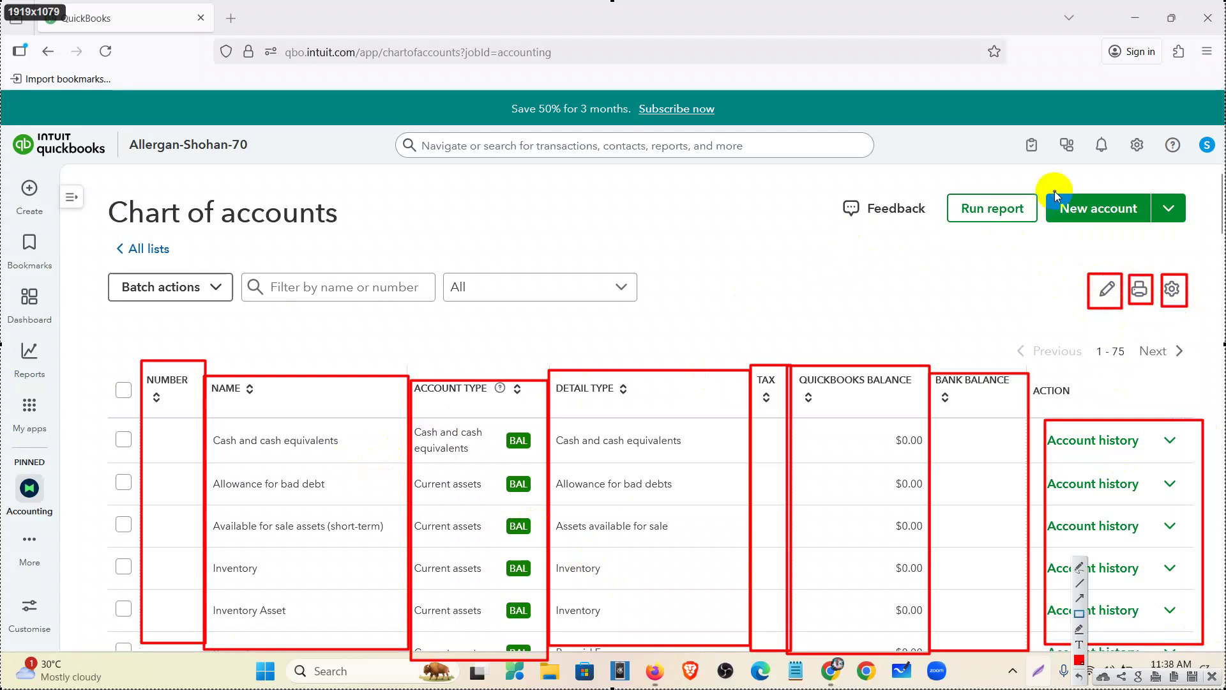
mouse_move(239, 255)
left_mouse_down()
mouse_move(396, 323)
mouse_move(437, 325)
left_mouse_up()
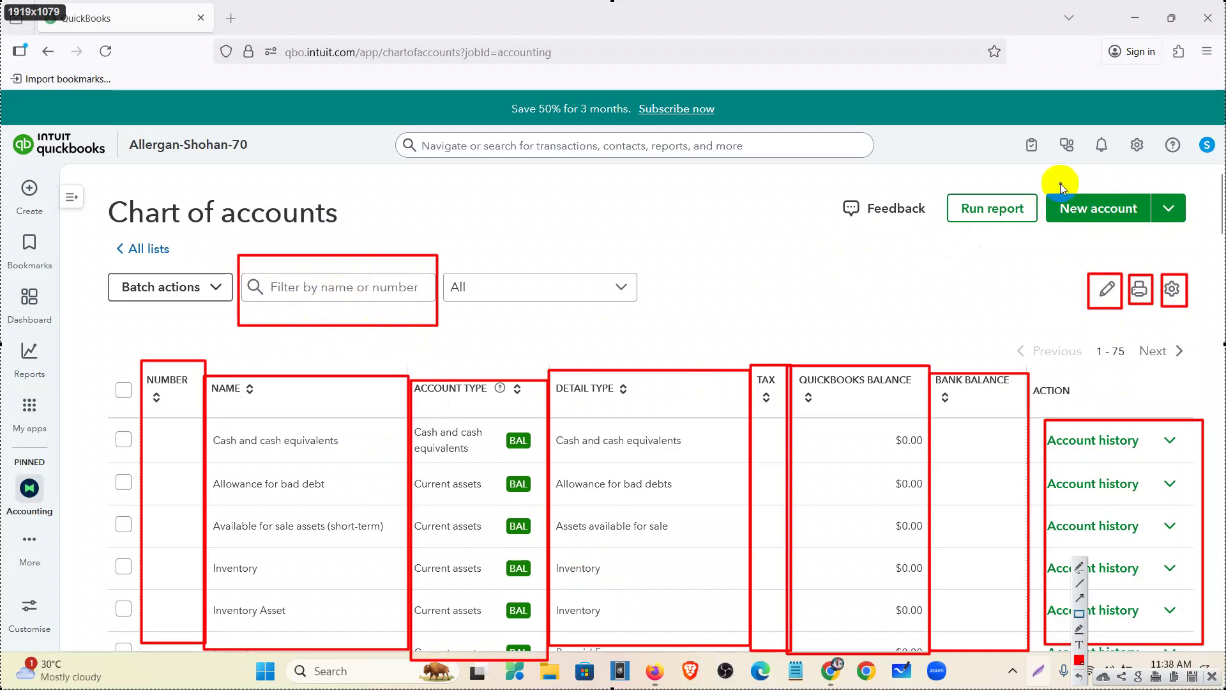
left_click_drag(1046, 182, 1144, 242)
left_click_drag(1148, 182, 1194, 238)
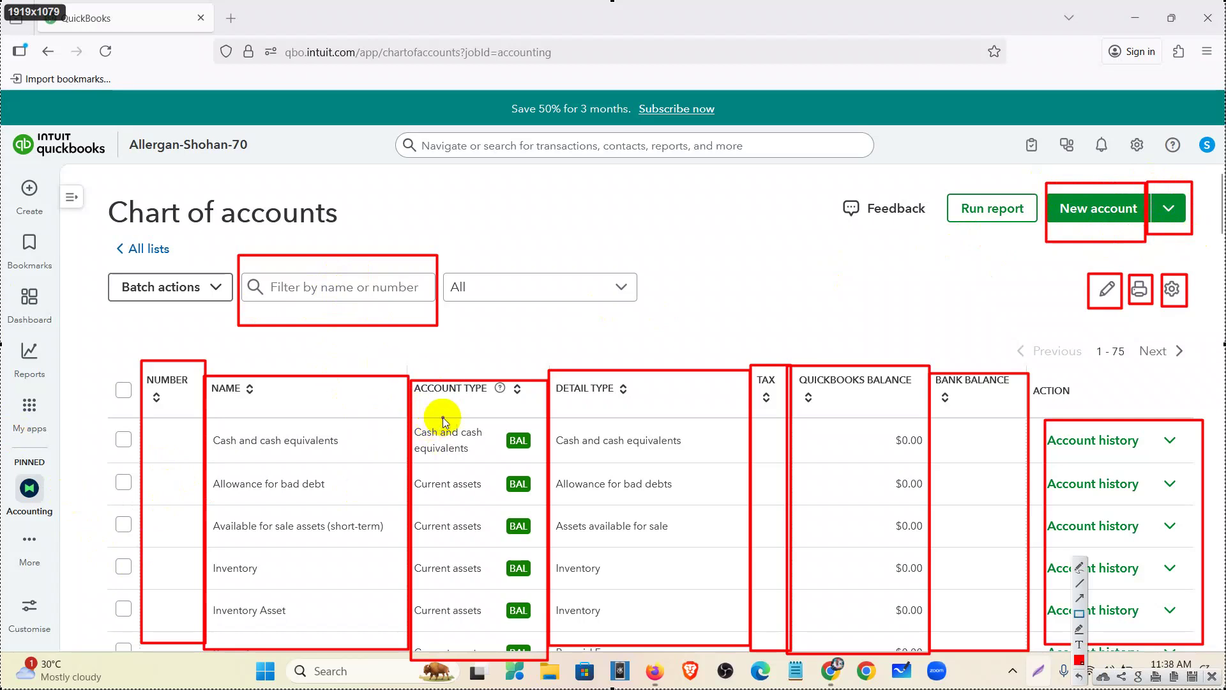
Draw arrows pointing at the Account Type and Detail Type column headings and close the screen capture.
left_click(1080, 597)
mouse_move(580, 266)
left_mouse_down()
mouse_move(464, 405)
mouse_move(475, 383)
left_mouse_up()
left_click_drag(729, 270, 637, 373)
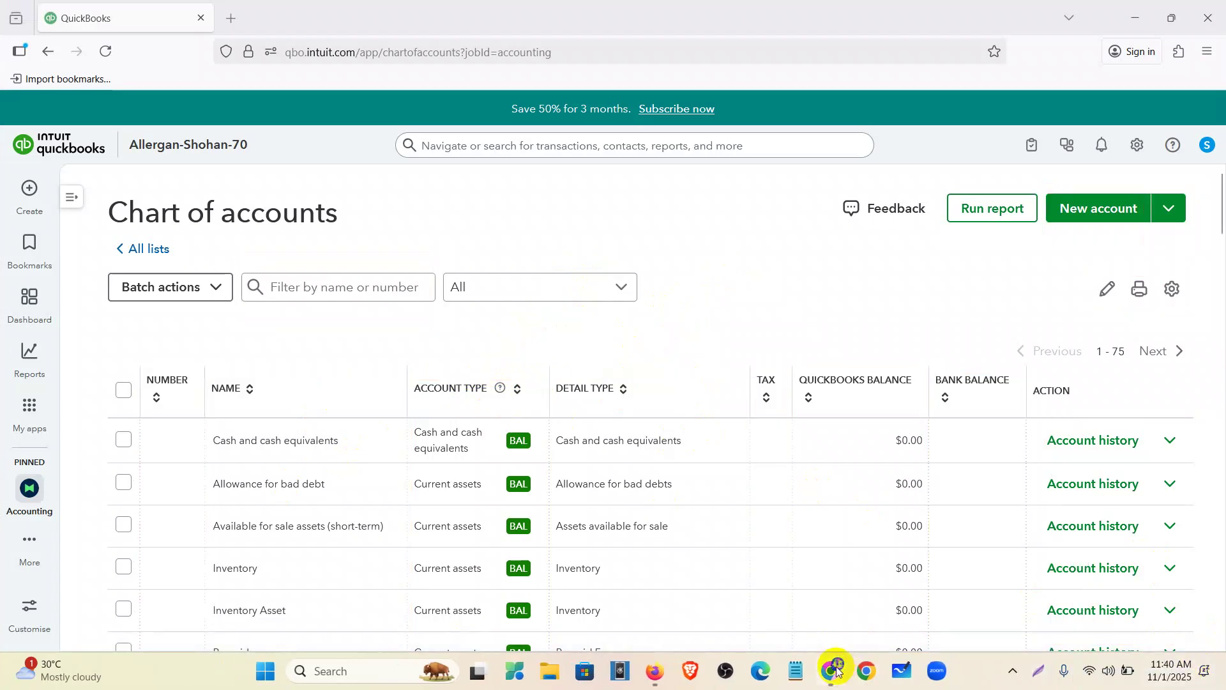
Switch to Google Drive in Chrome and open the Allergan Database document from the Assignment 1 folder.
left_click(834, 671)
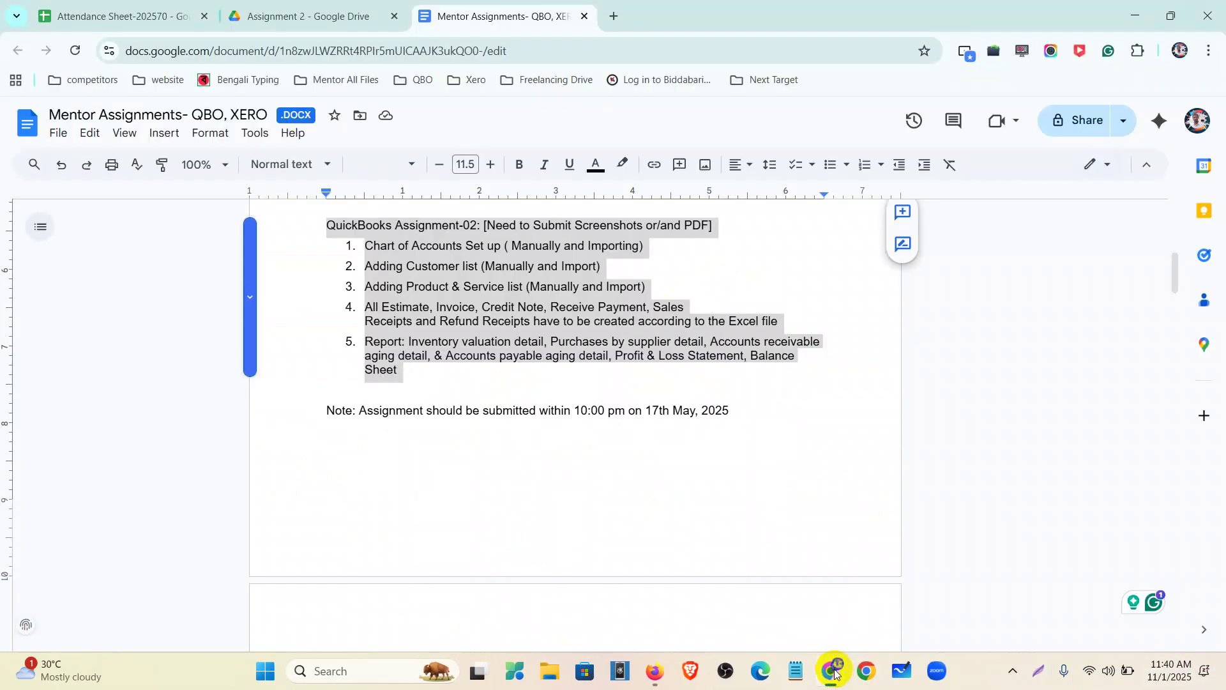
left_click(318, 19)
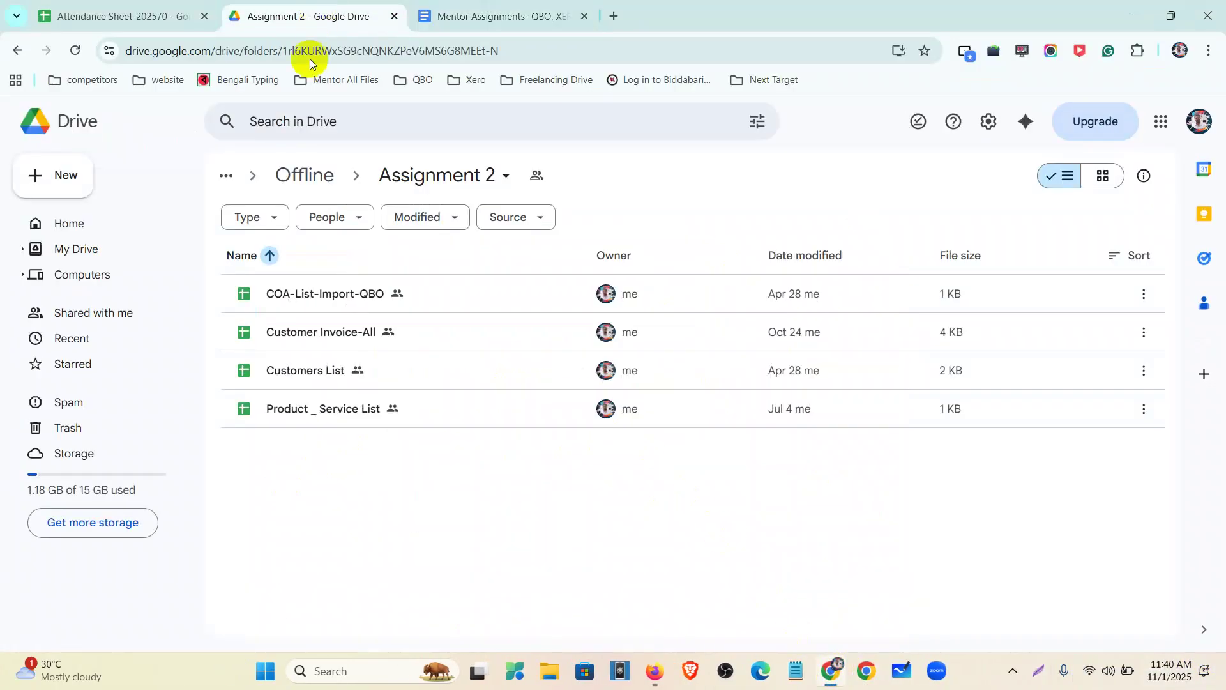
left_click(301, 177)
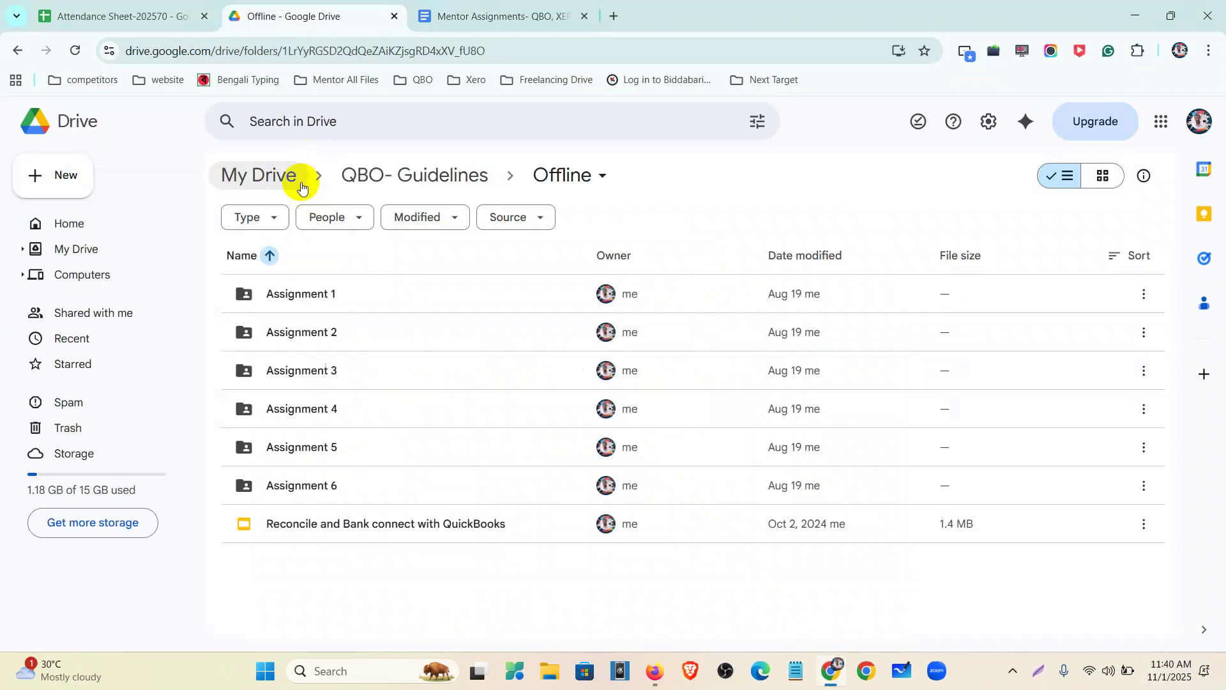
double_click(336, 304)
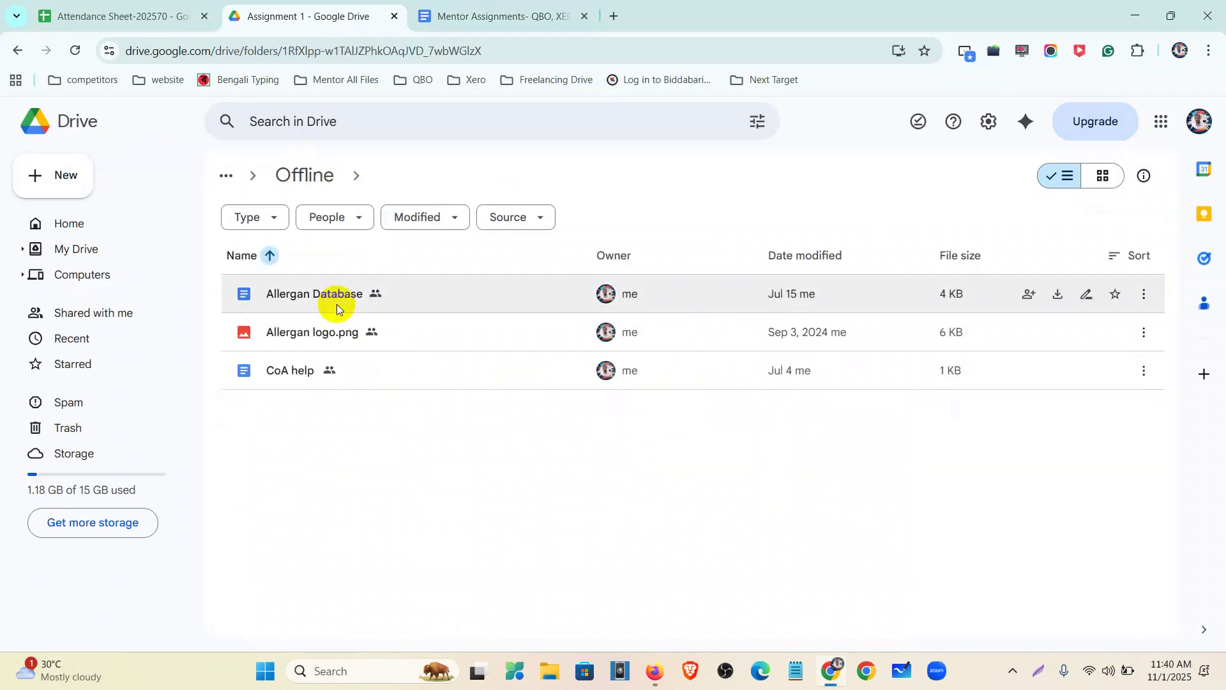
double_click(336, 304)
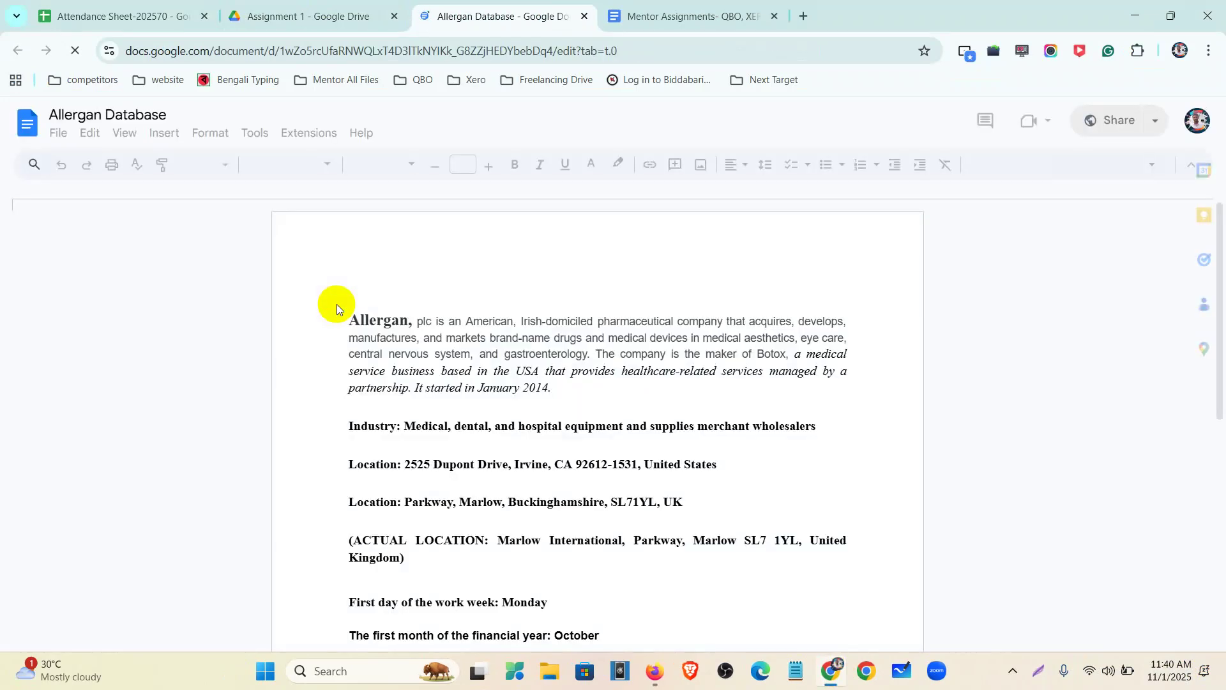
Copy the account name Wells Fargo – Checking from the Bank Accounts list in the Q-2 Charts of Accounts section.
scroll(398, 409, "down", 5)
scroll(411, 451, "down", 5)
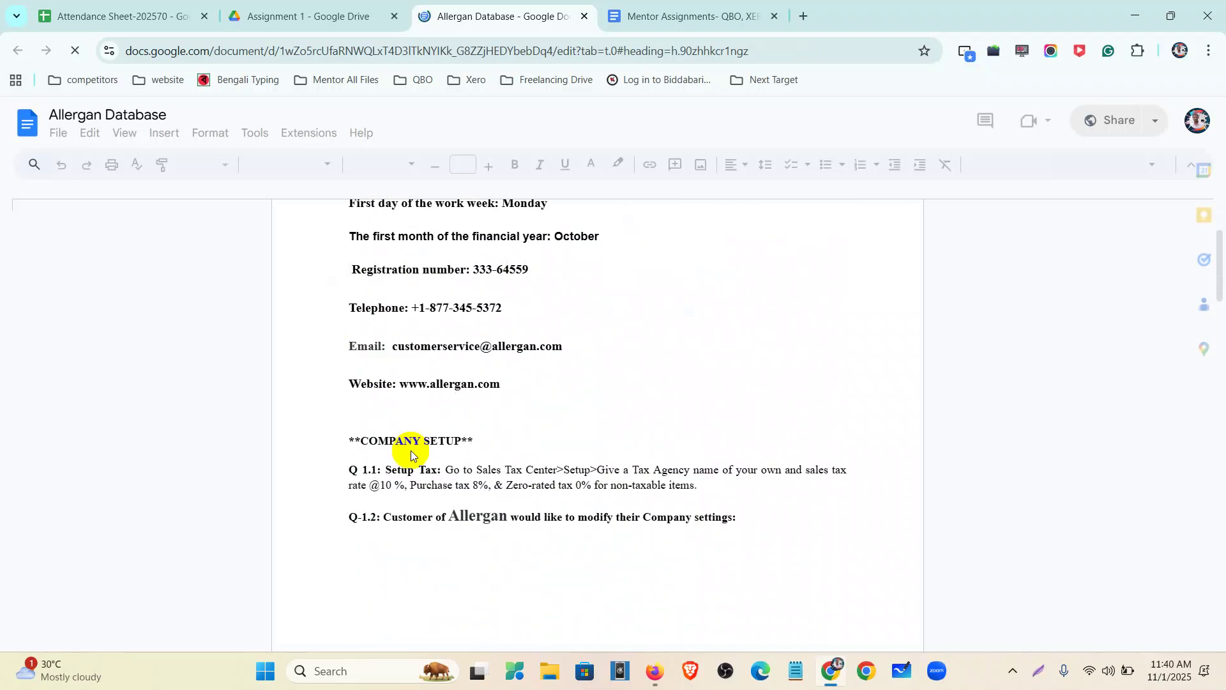
scroll(403, 333, "down", 9)
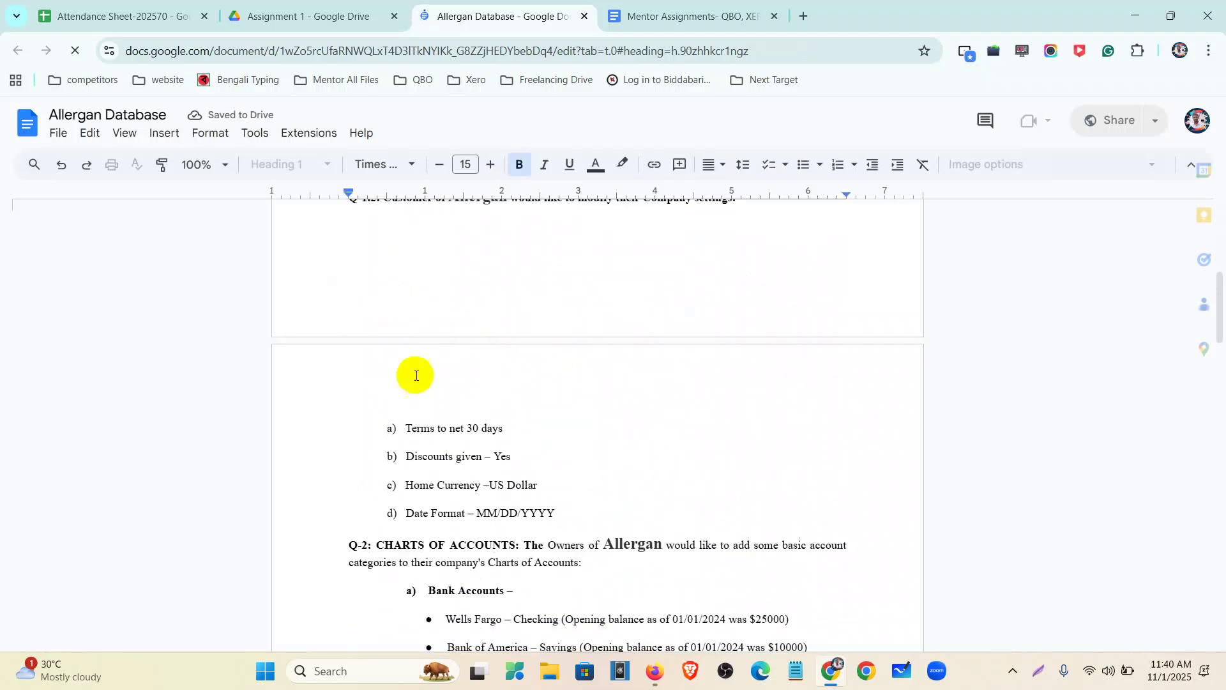
scroll(437, 323, "up", 3)
scroll(437, 322, "up", 1)
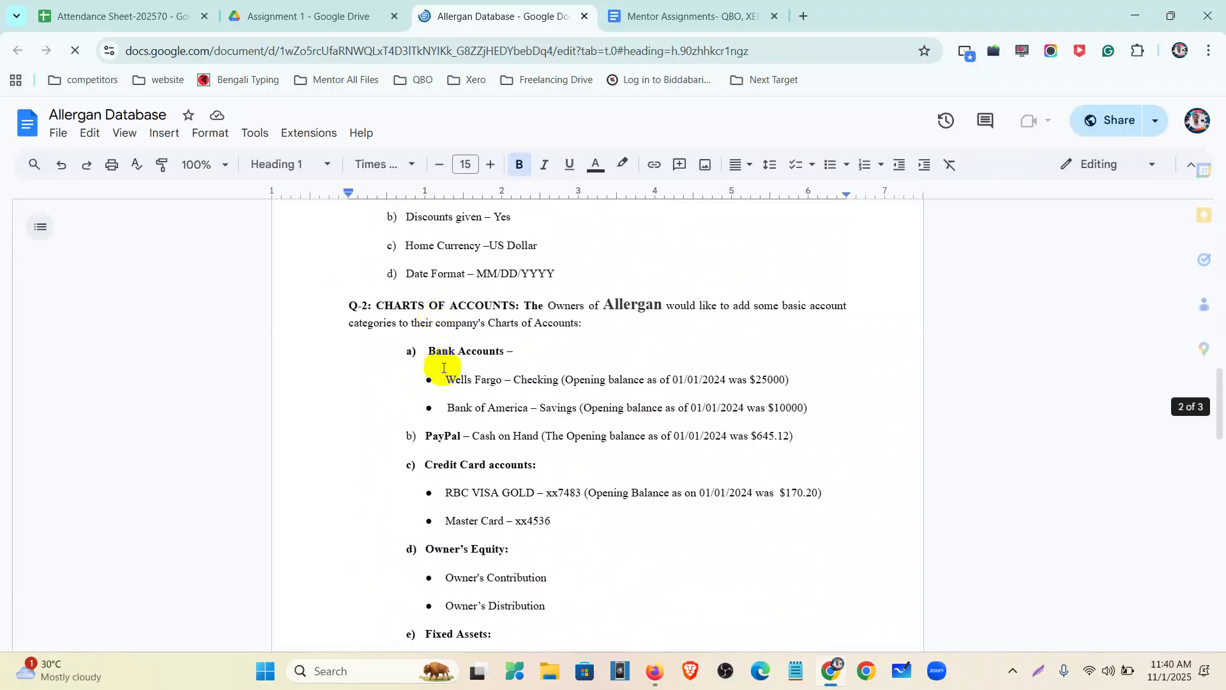
double_click(441, 352)
left_click(438, 373)
scroll(489, 425, "down", 1)
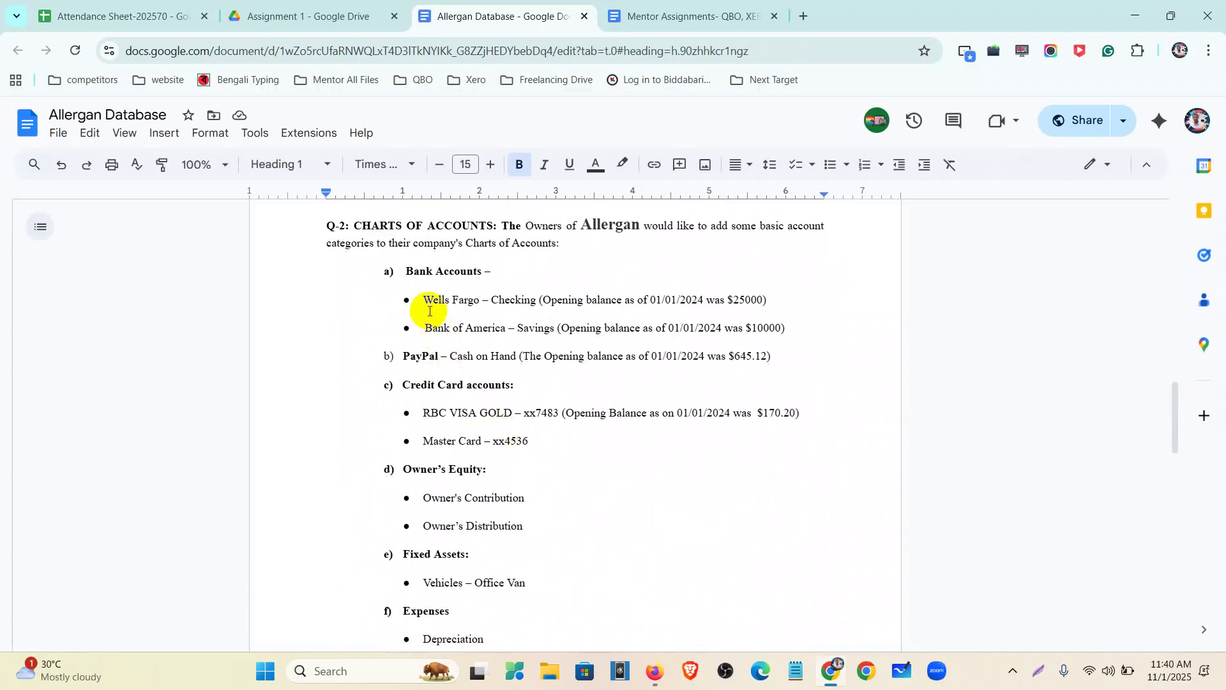
left_click_drag(408, 295, 538, 303)
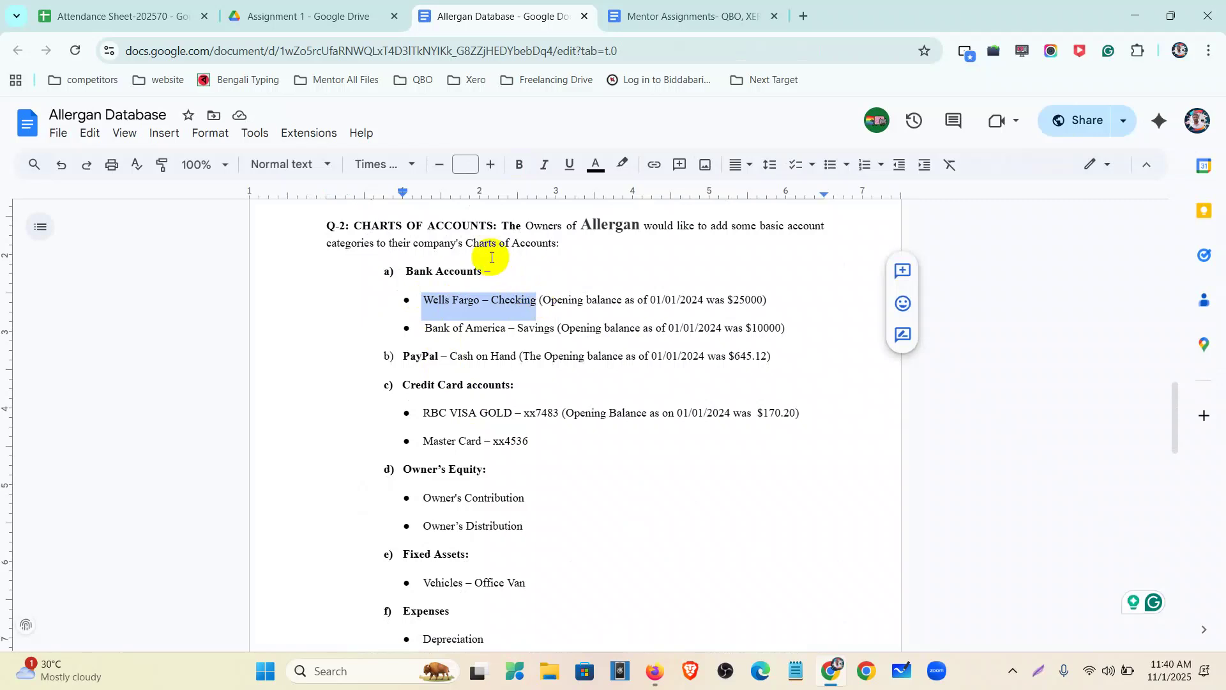
Switch to QuickBooks and start a new account named Wells Fargo – Checking.
left_click(662, 685)
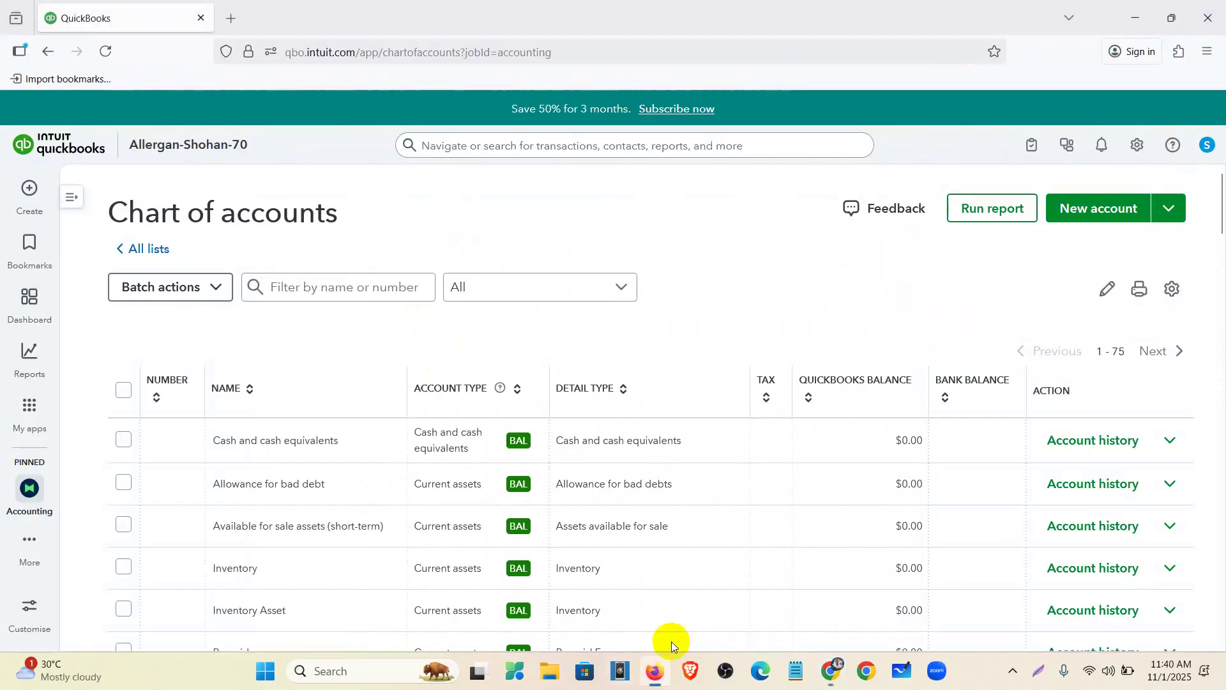
left_click(1111, 213)
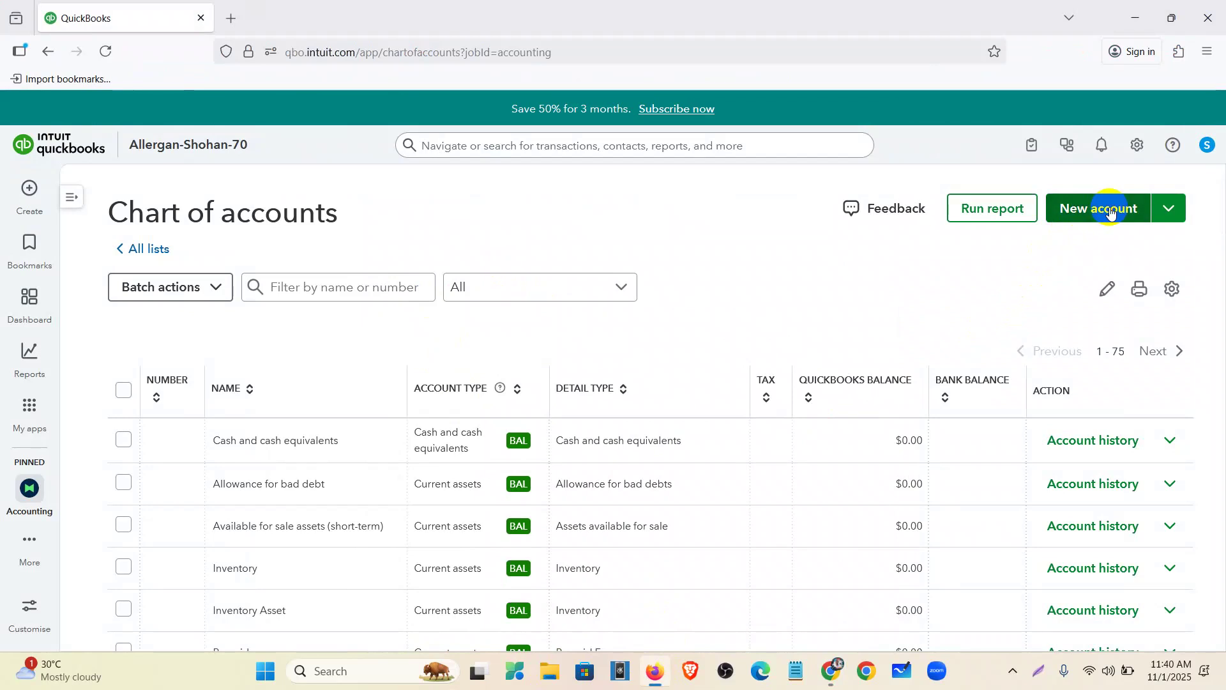
left_click(1100, 214)
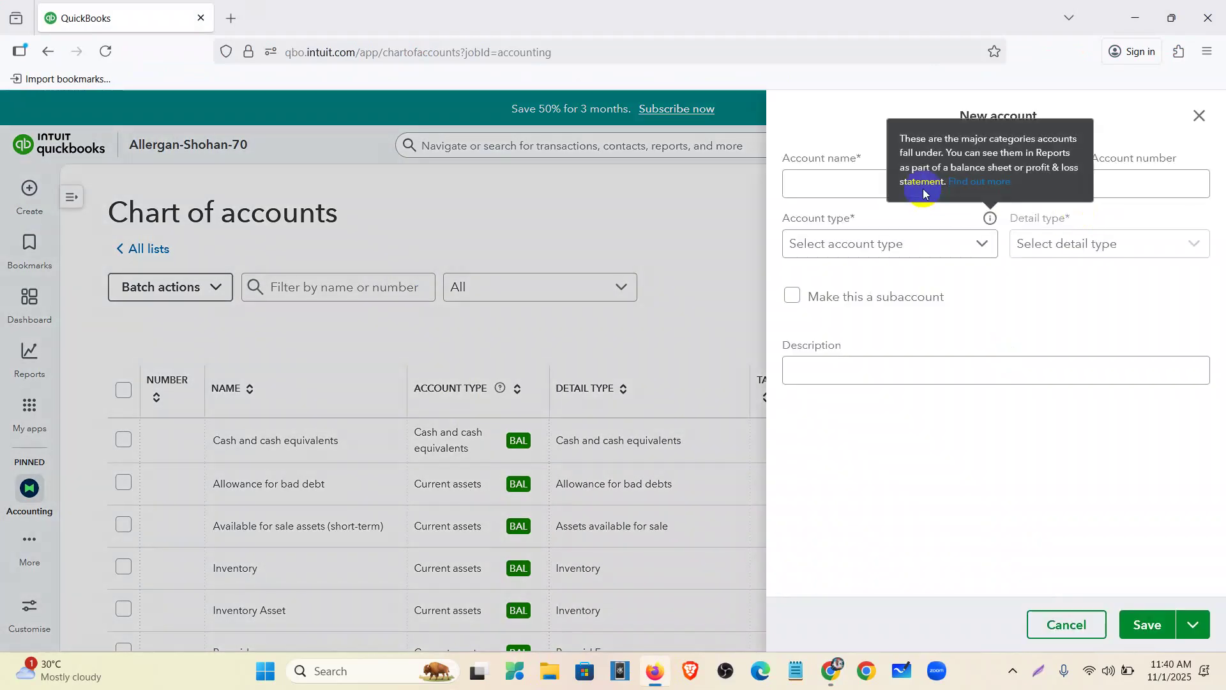
left_click(797, 190)
type("Wells Fargo - Checking")
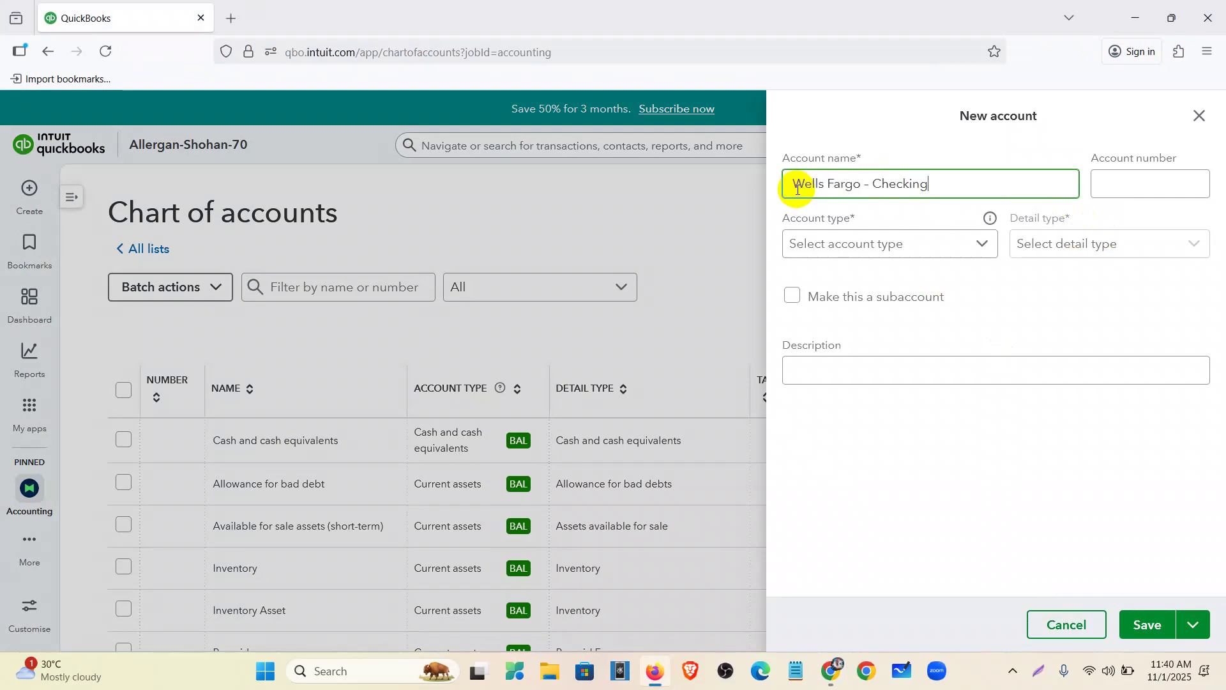
Open the CoA help document from the Assignment 1 folder in Chrome and read the GAAP account numbering rules.
left_click(1104, 189)
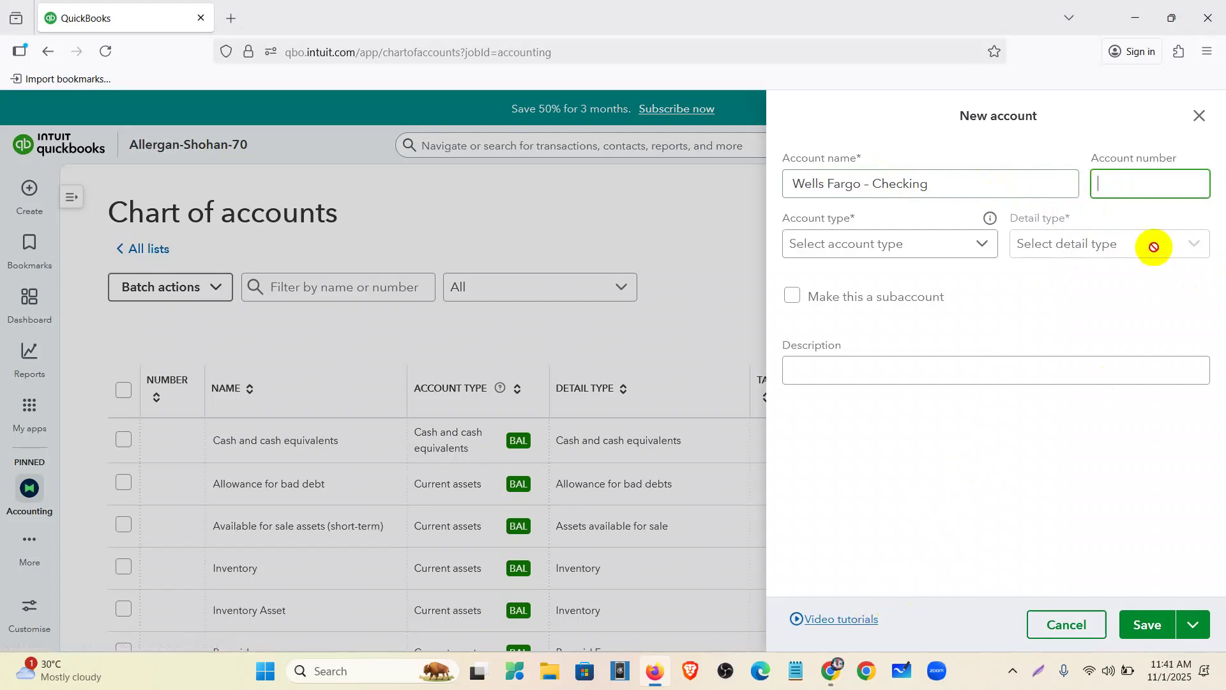
left_click(830, 671)
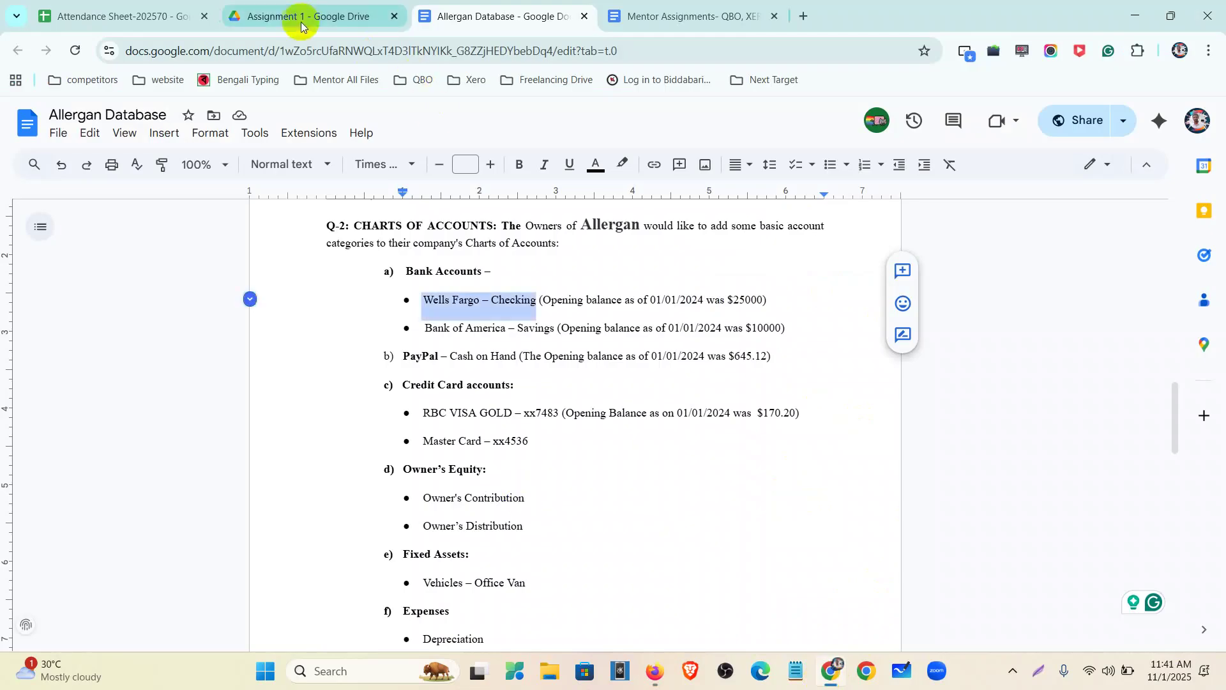
left_click(301, 16)
double_click(286, 383)
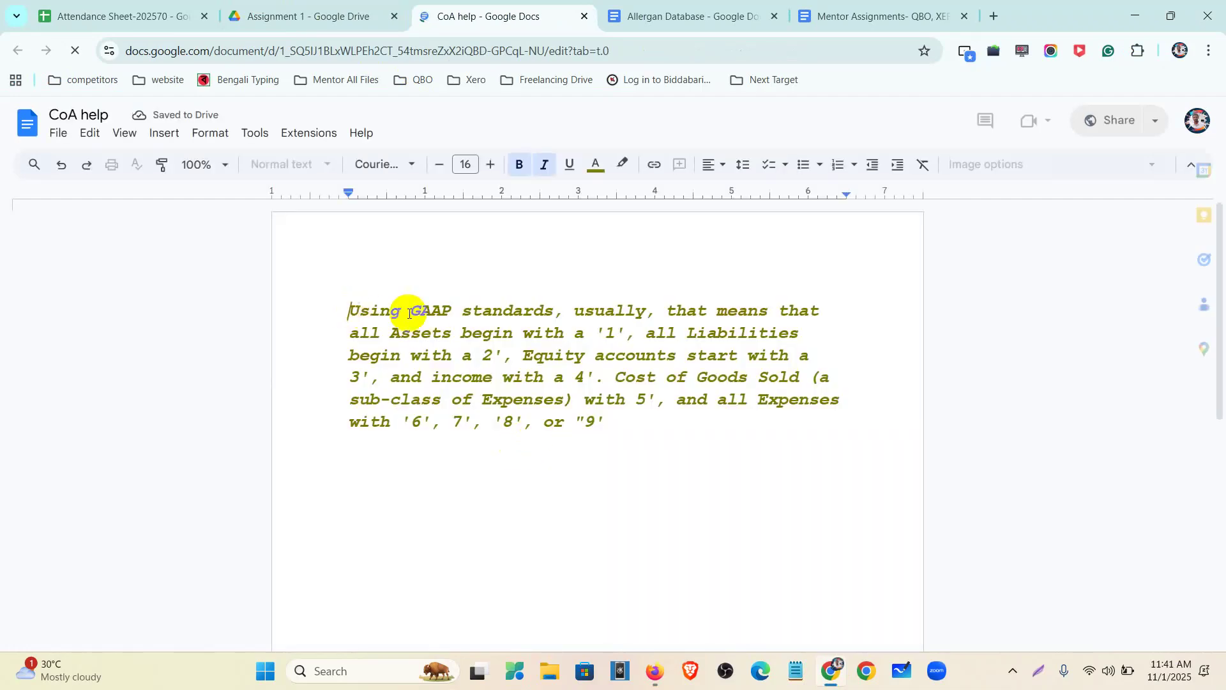
double_click(421, 312)
left_click_drag(552, 314, 553, 313)
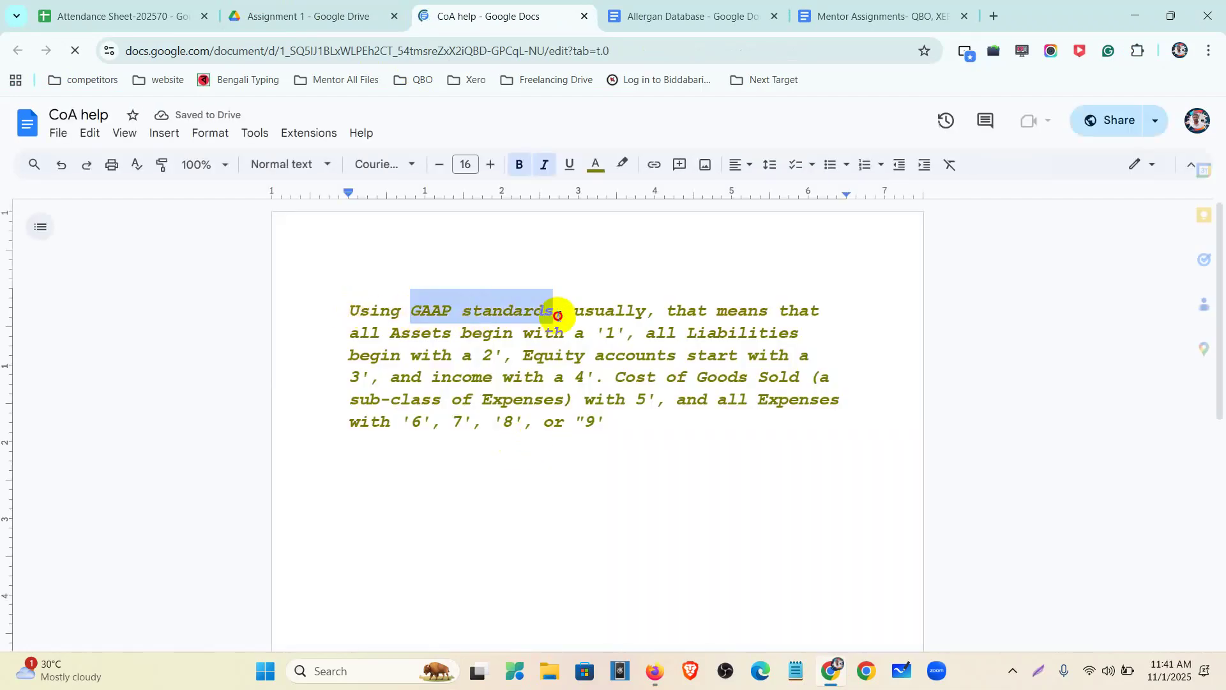
left_click(399, 328)
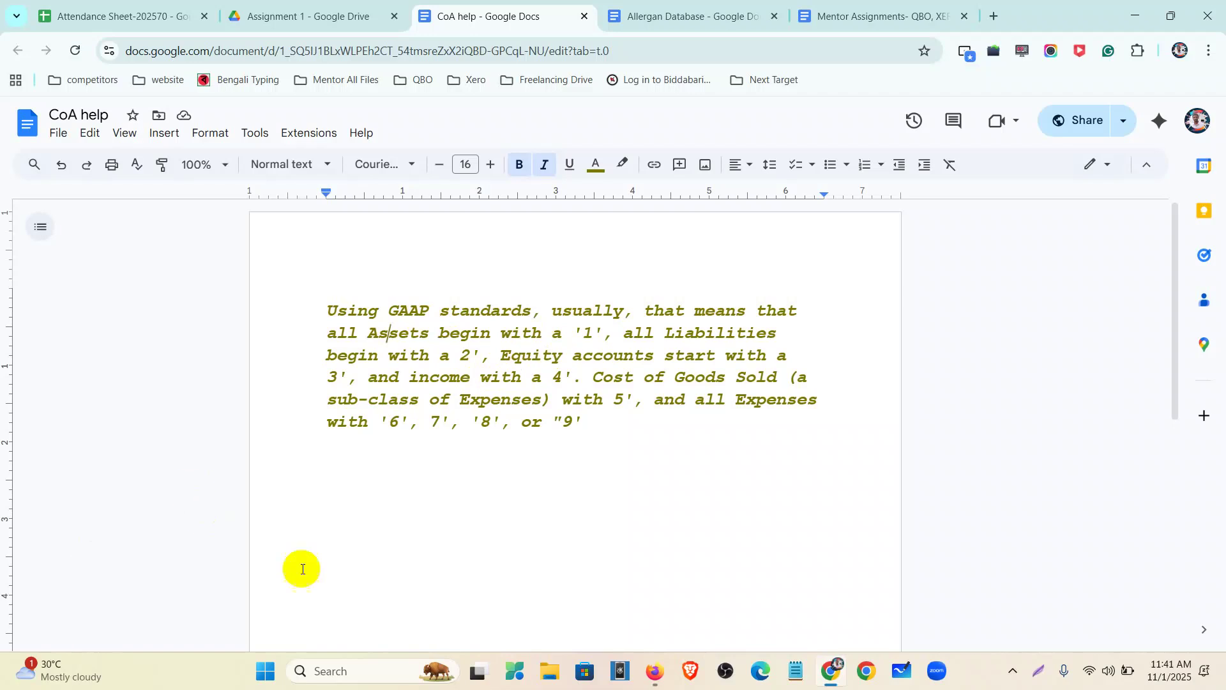
Switch back to QuickBooks and number the Wells Fargo – Checking account 1000.
left_click(654, 671)
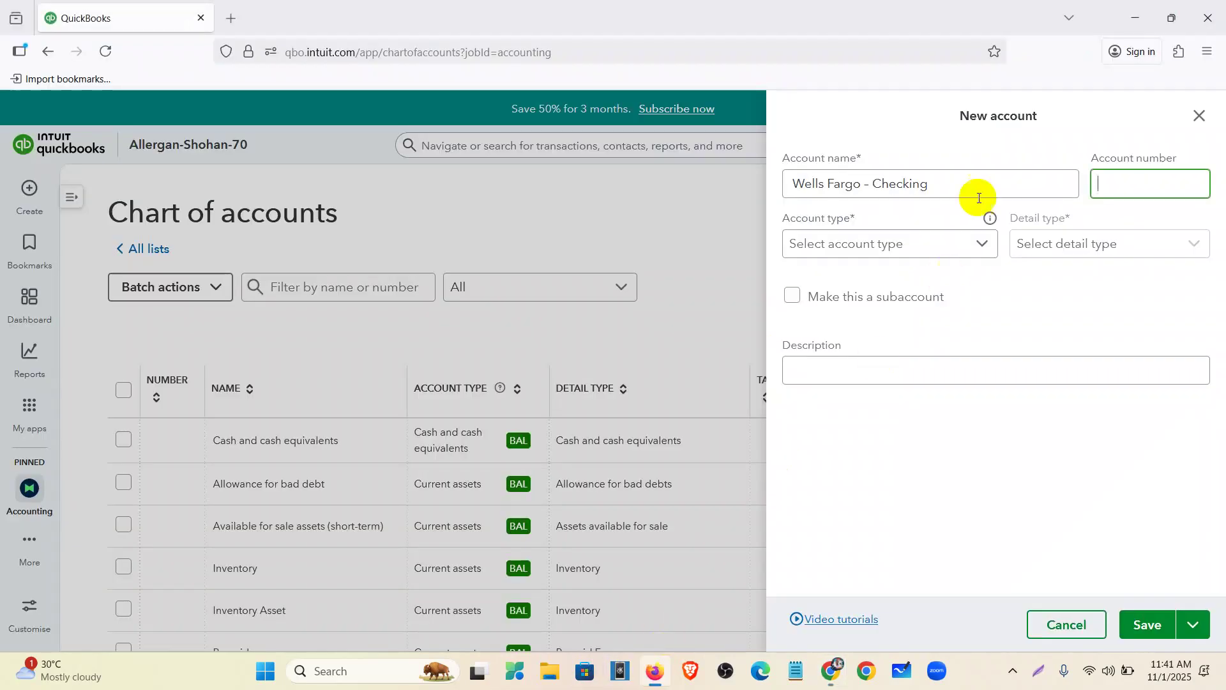
type("1000")
left_click(935, 256)
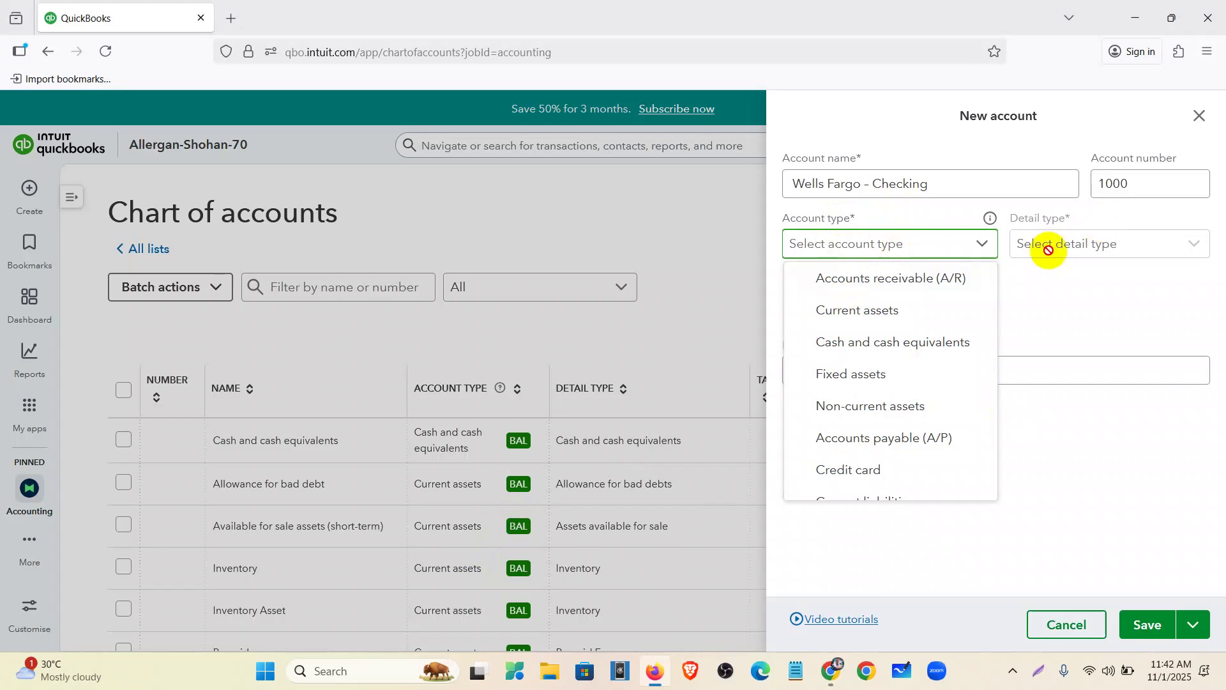
left_click_drag(939, 184, 747, 184)
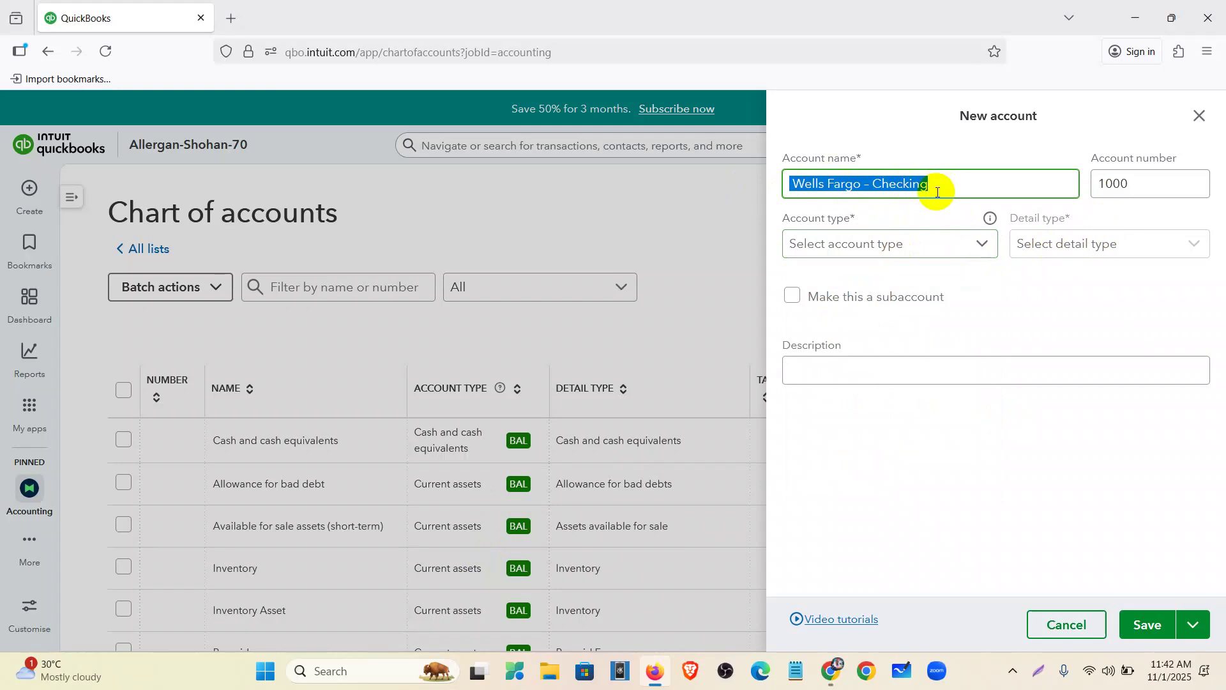
Try Current assets as the account type and look through the detail types it offers.
left_click(965, 245)
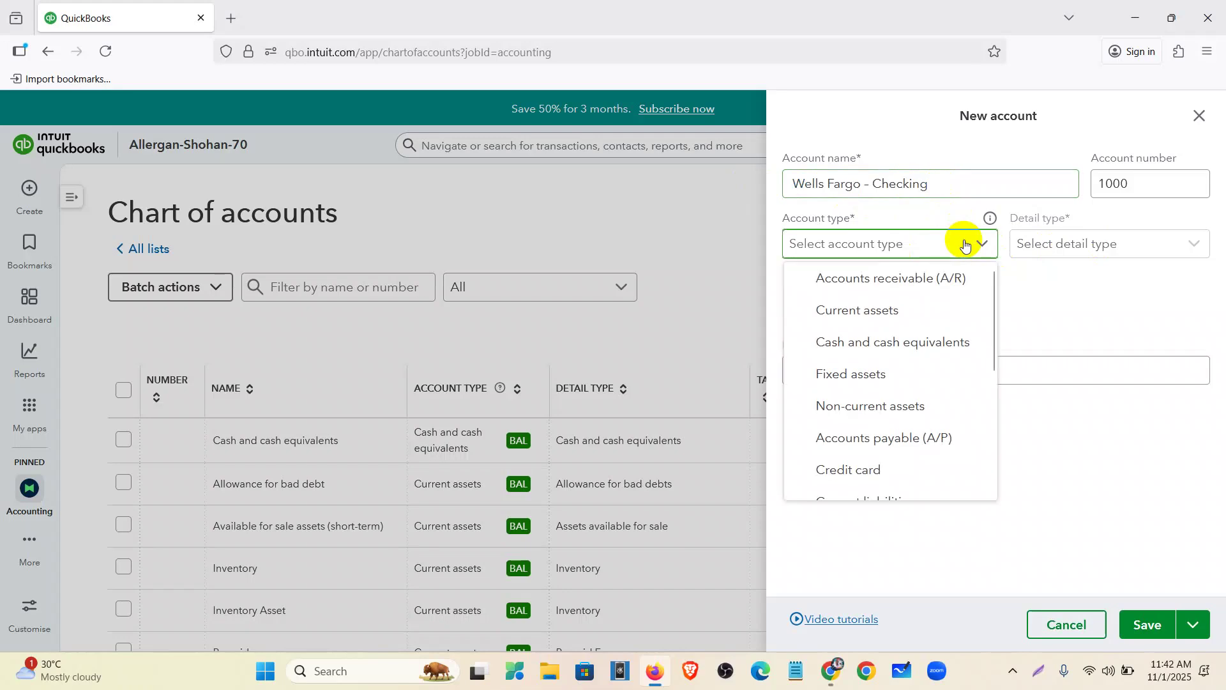
left_click(880, 311)
left_click(1043, 243)
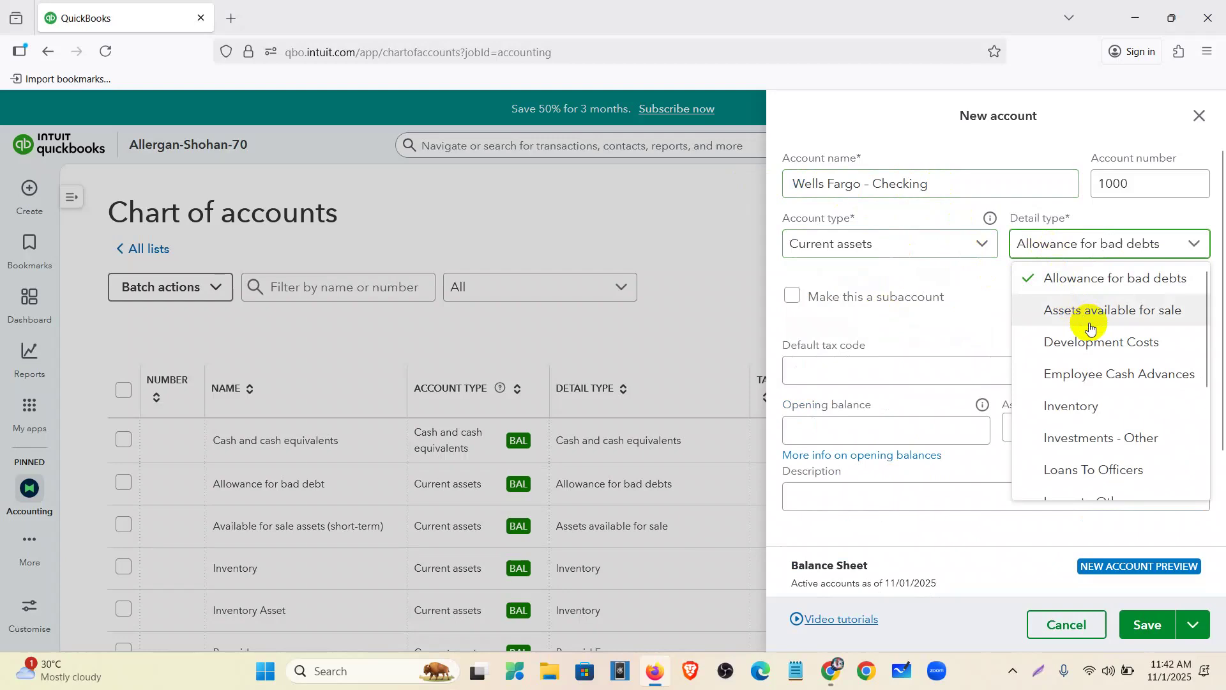
scroll(1089, 326, "down", 3)
scroll(1094, 325, "down", 1)
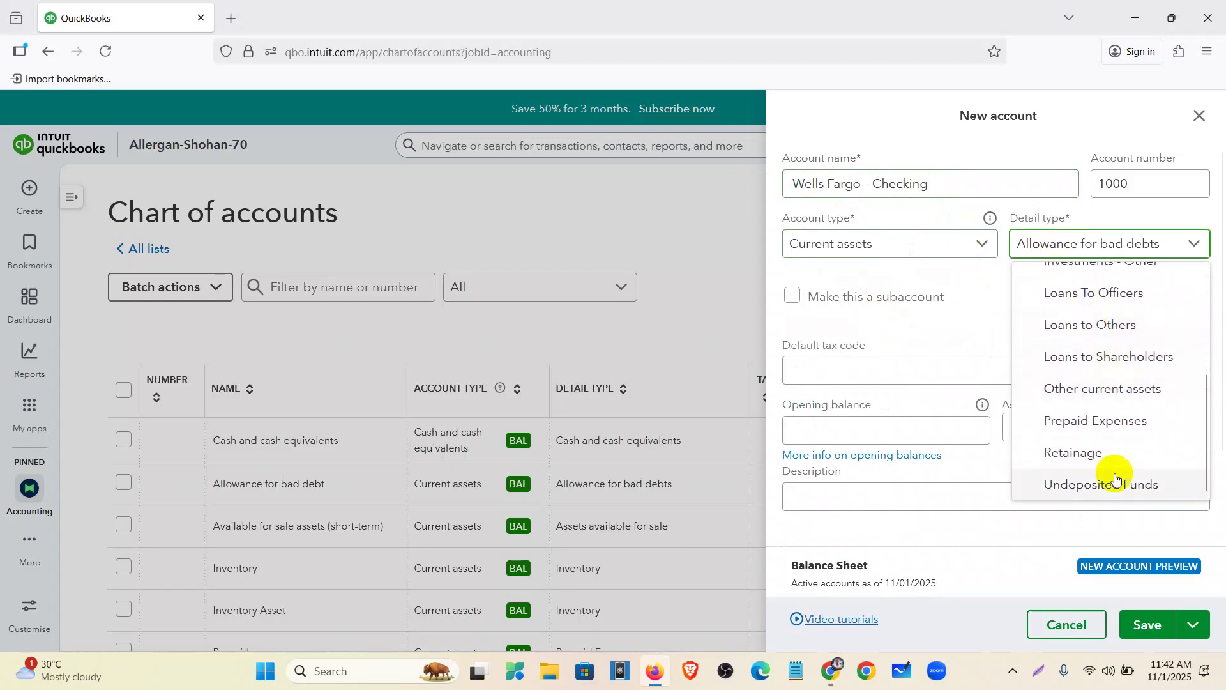
scroll(1105, 396, "up", 5)
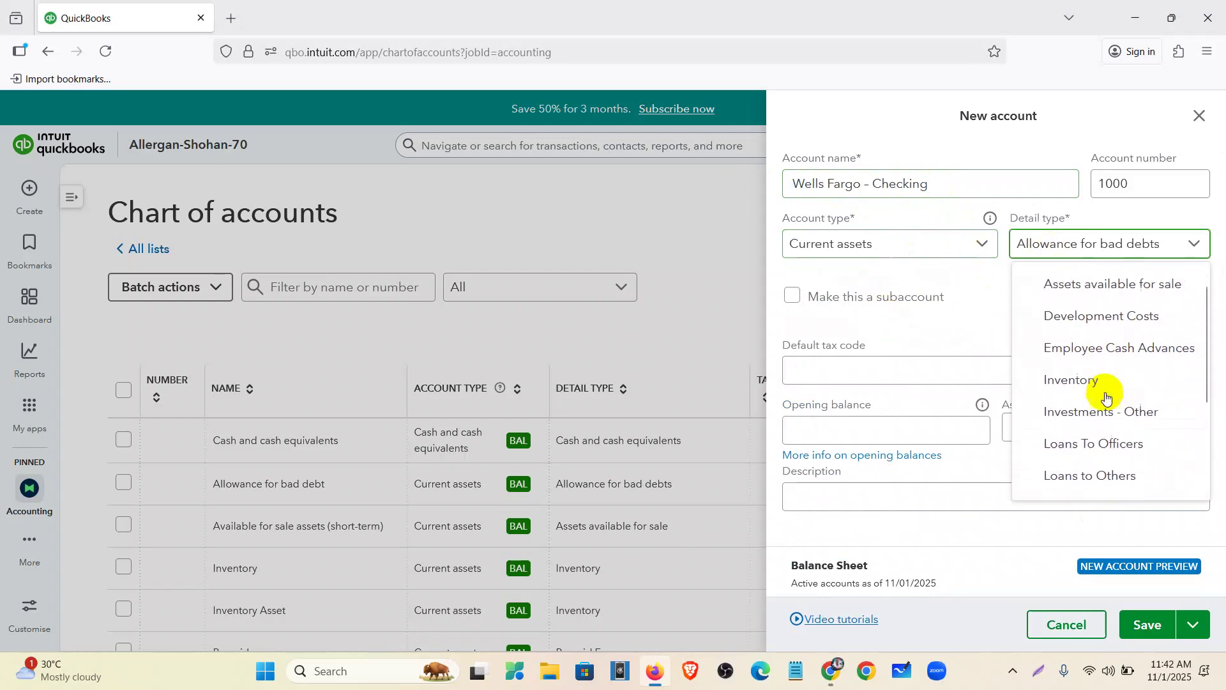
Set the account type to Cash and cash equivalents and review its available detail types.
left_click(951, 250)
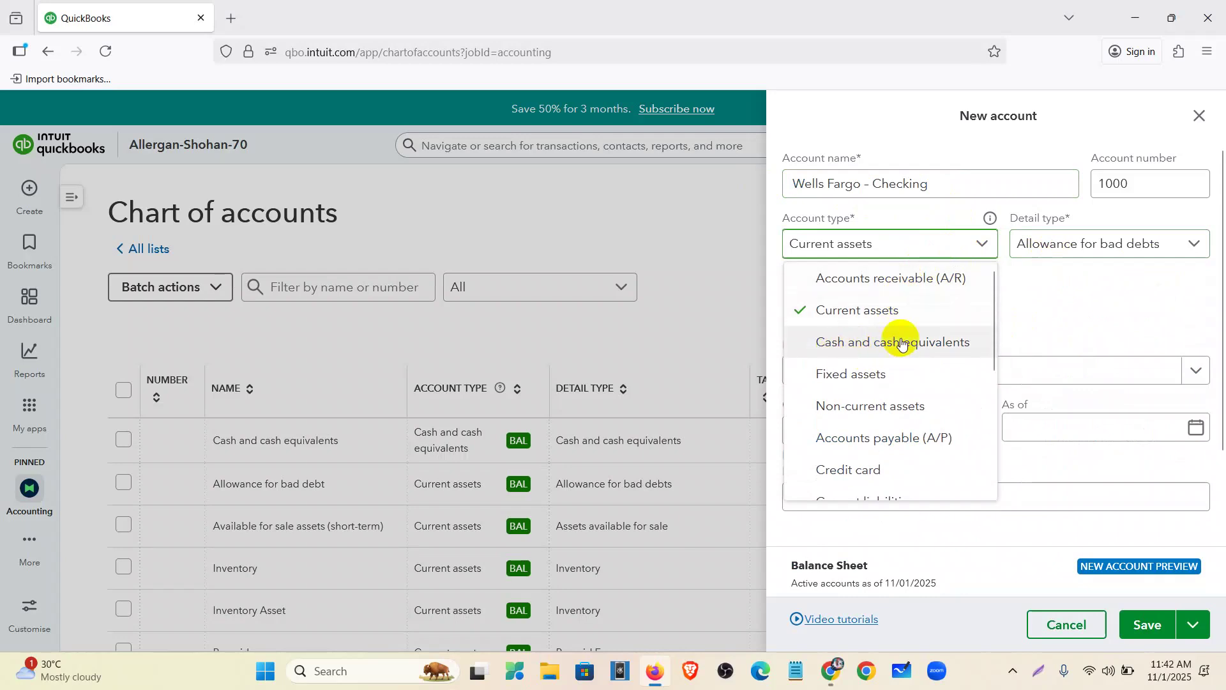
left_click(901, 343)
left_click(1029, 243)
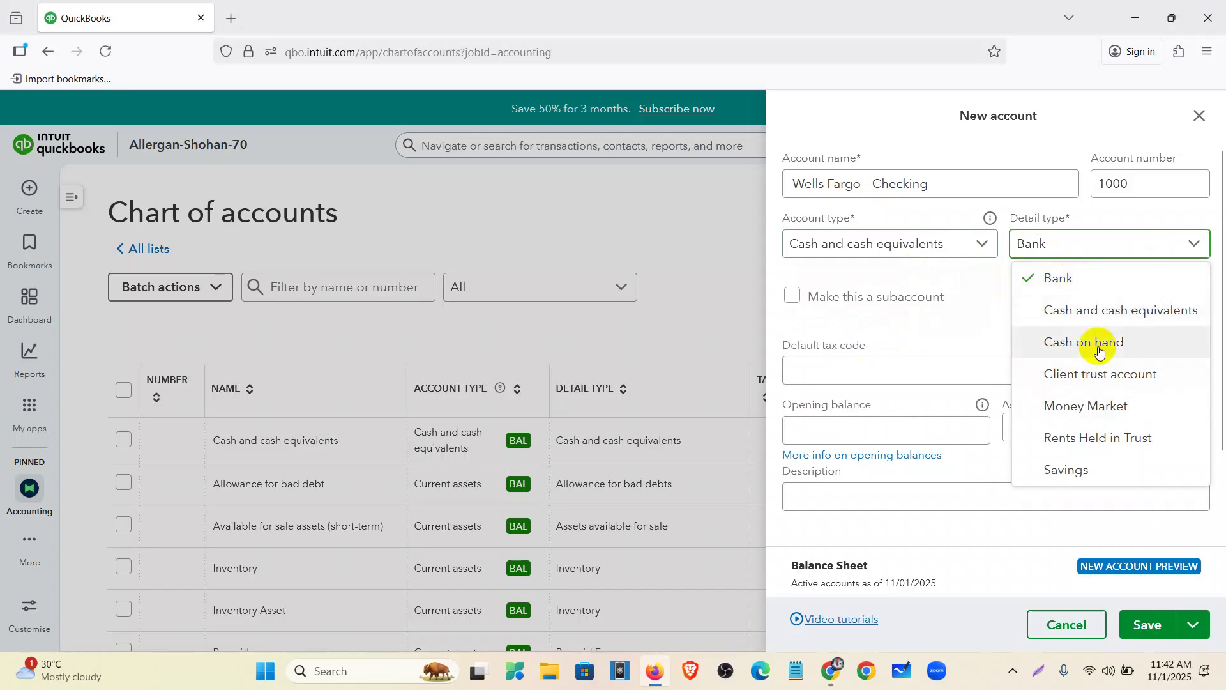
Look through the available account types, from receivables and assets down to Other expense.
left_click(937, 249)
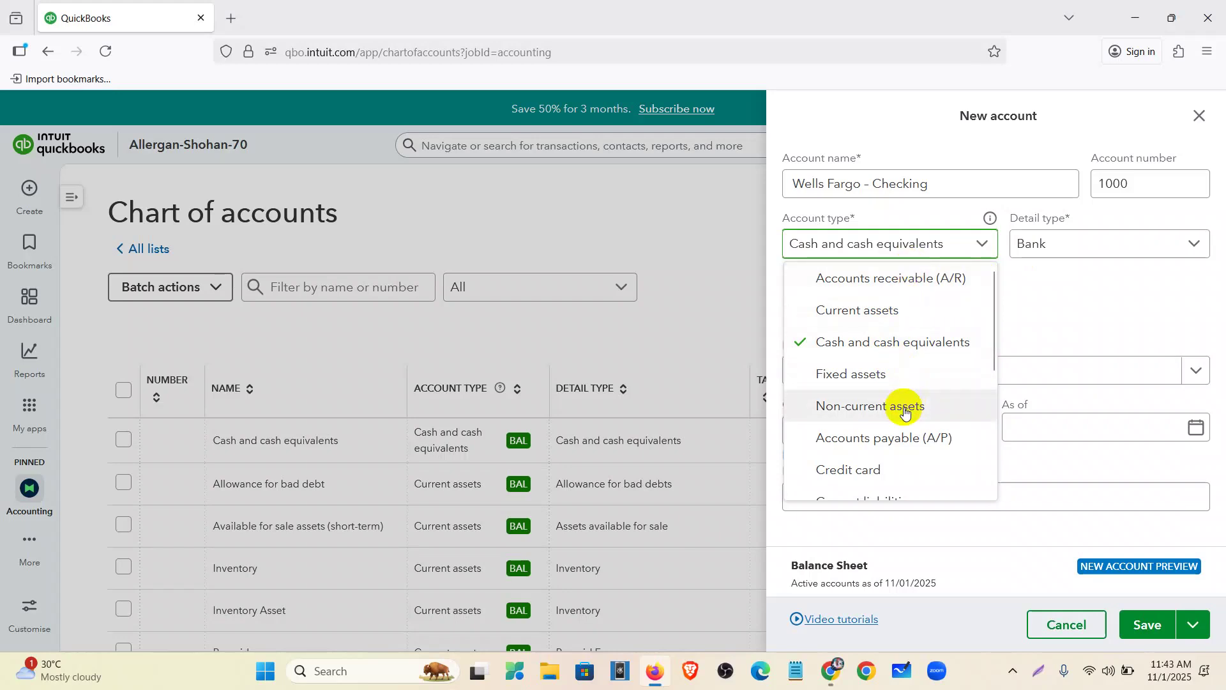
scroll(904, 403, "down", 3)
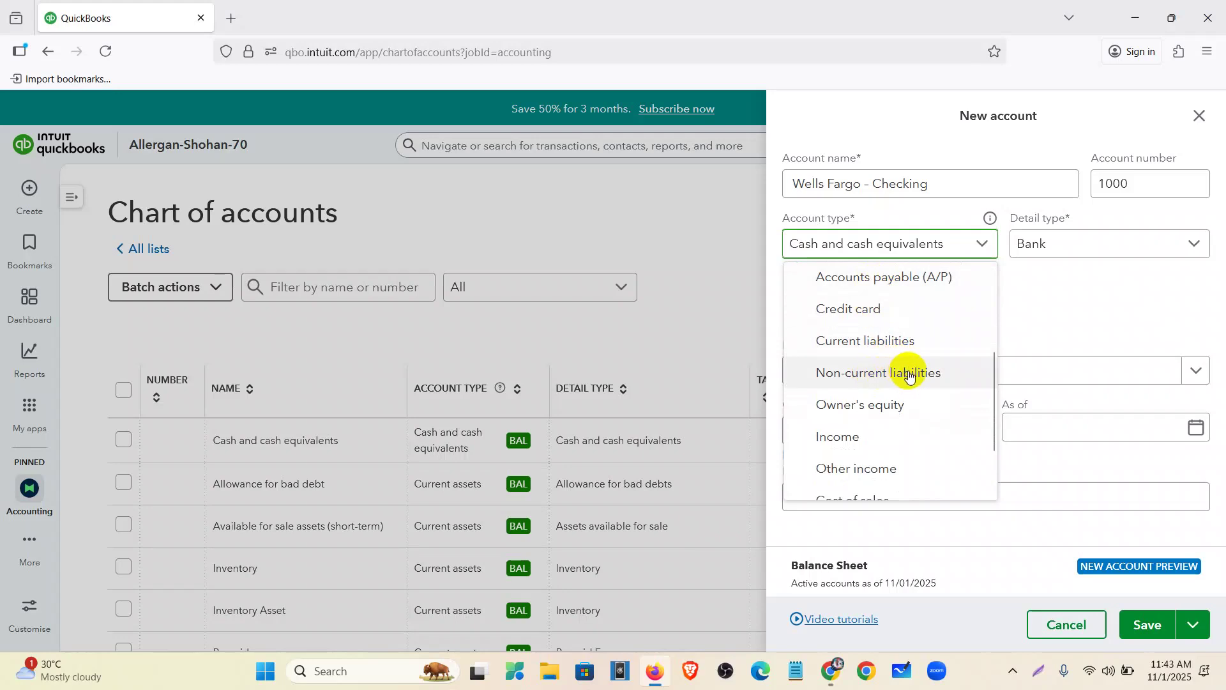
scroll(910, 376, "down", 1)
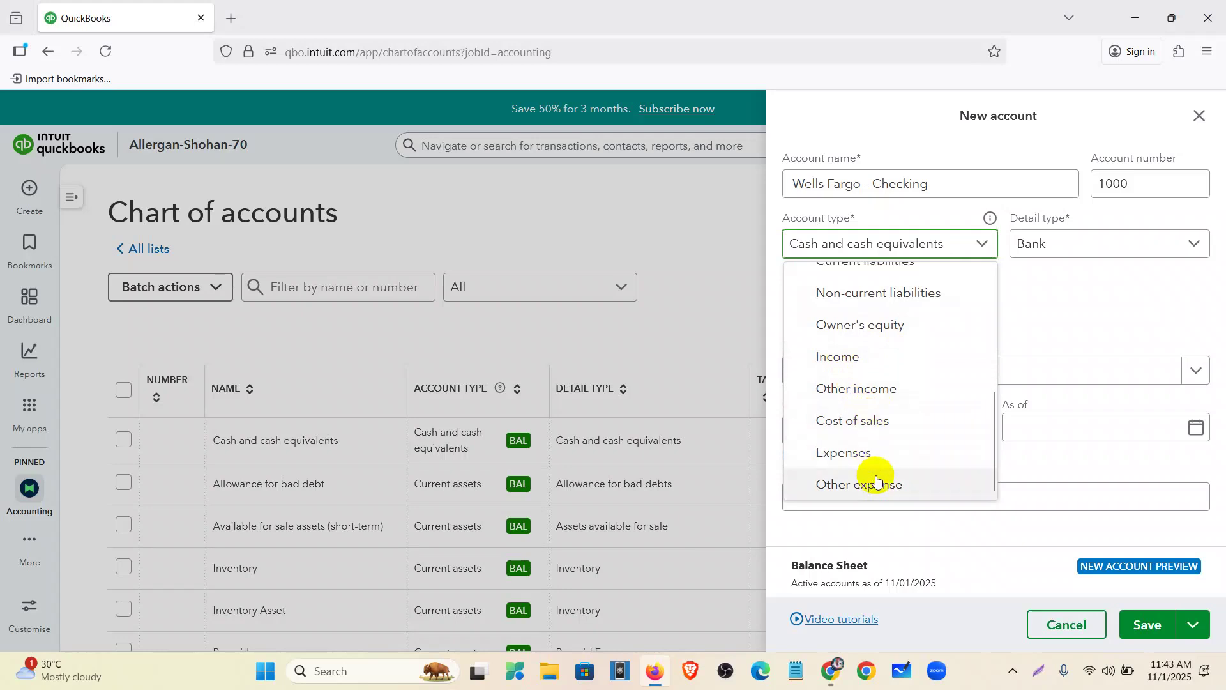
Keep Cash and cash equivalents as the account type and choose Bank as the detail type for Wells Fargo – Checking.
scroll(877, 481, "up", 5)
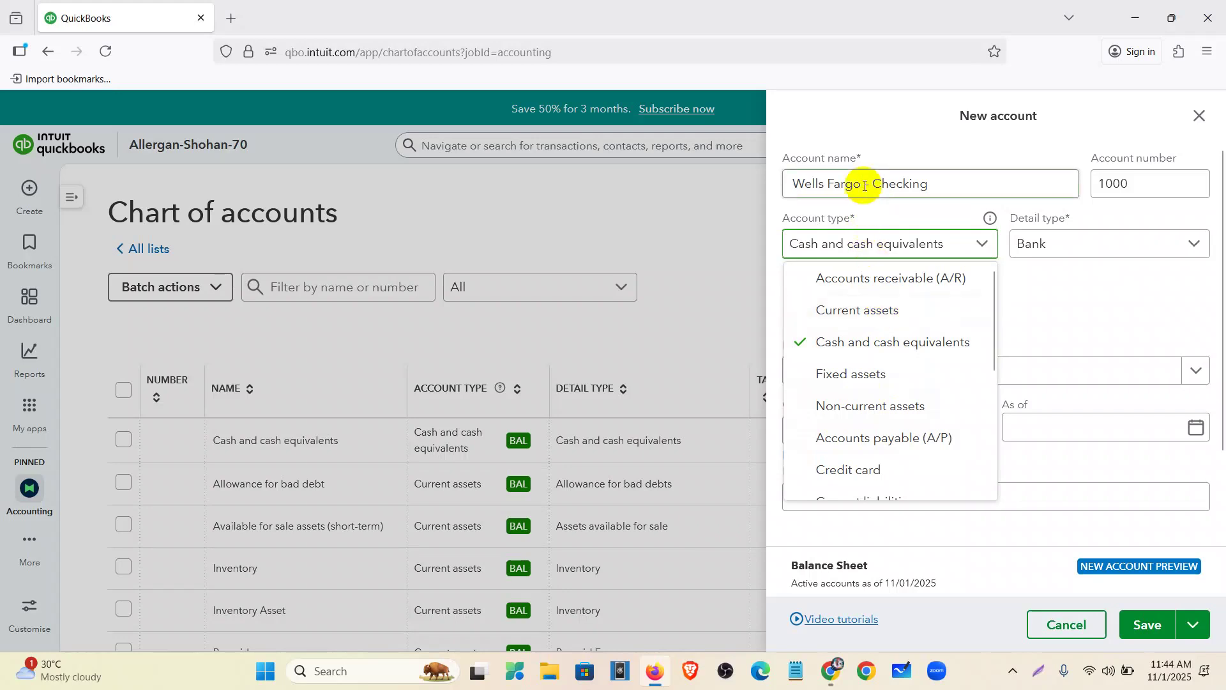
left_click(850, 343)
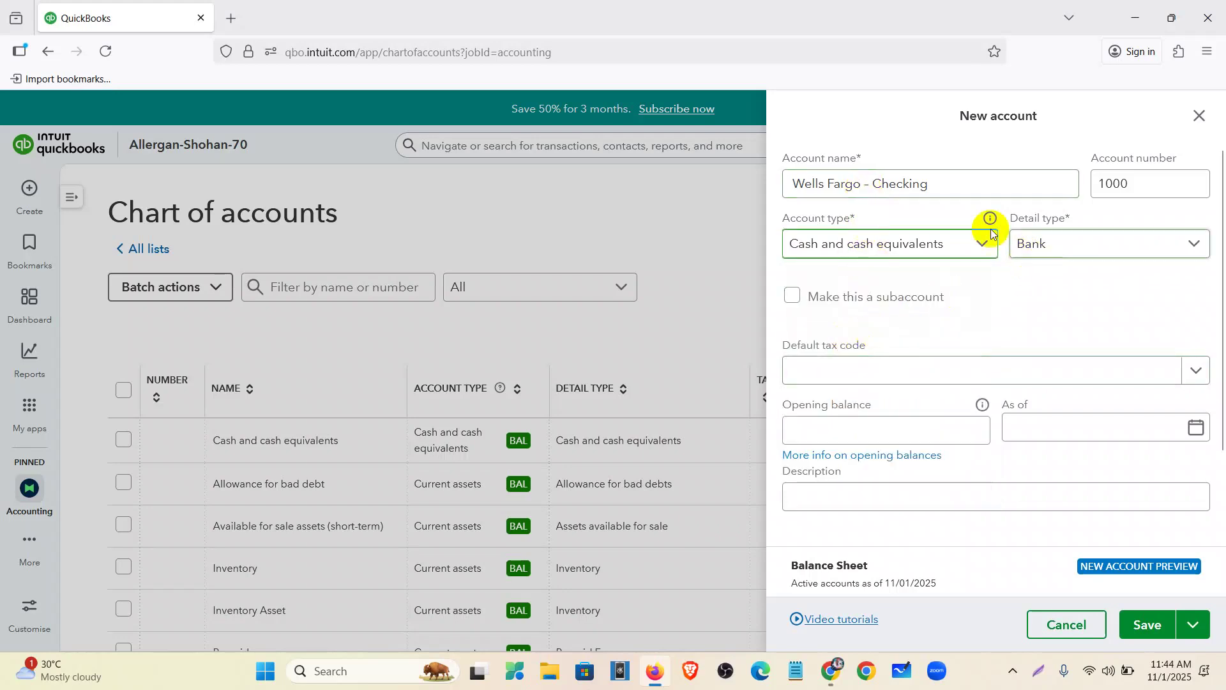
left_click(1034, 245)
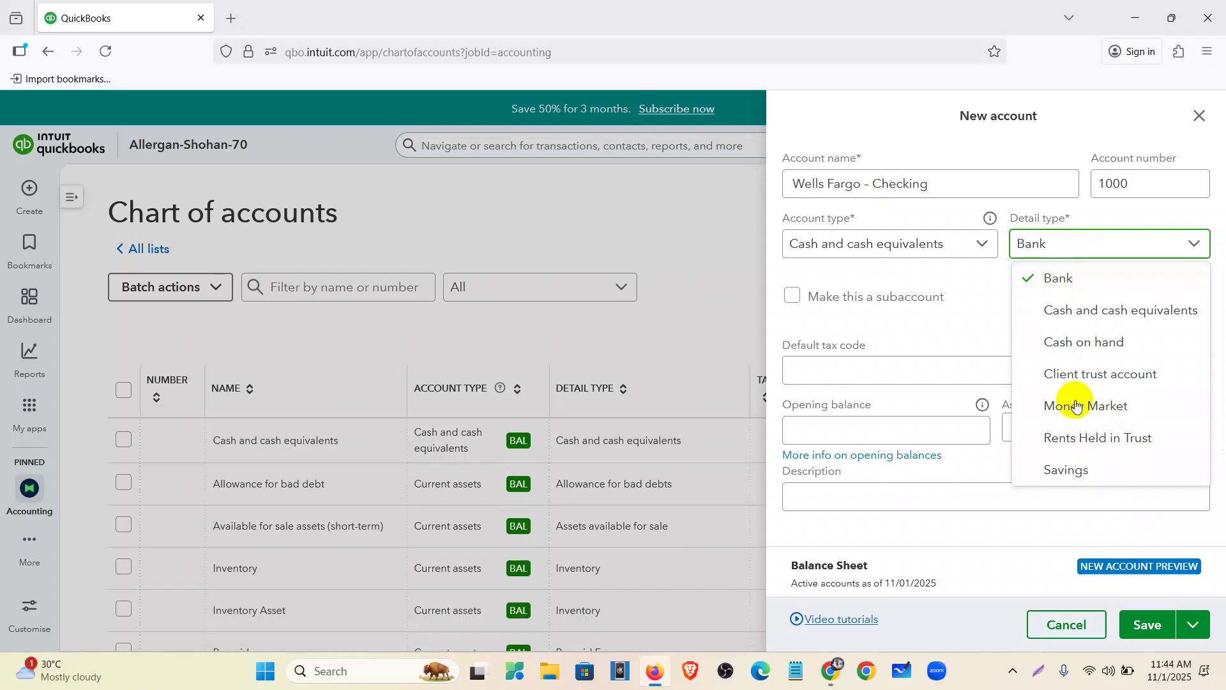
left_click(1060, 276)
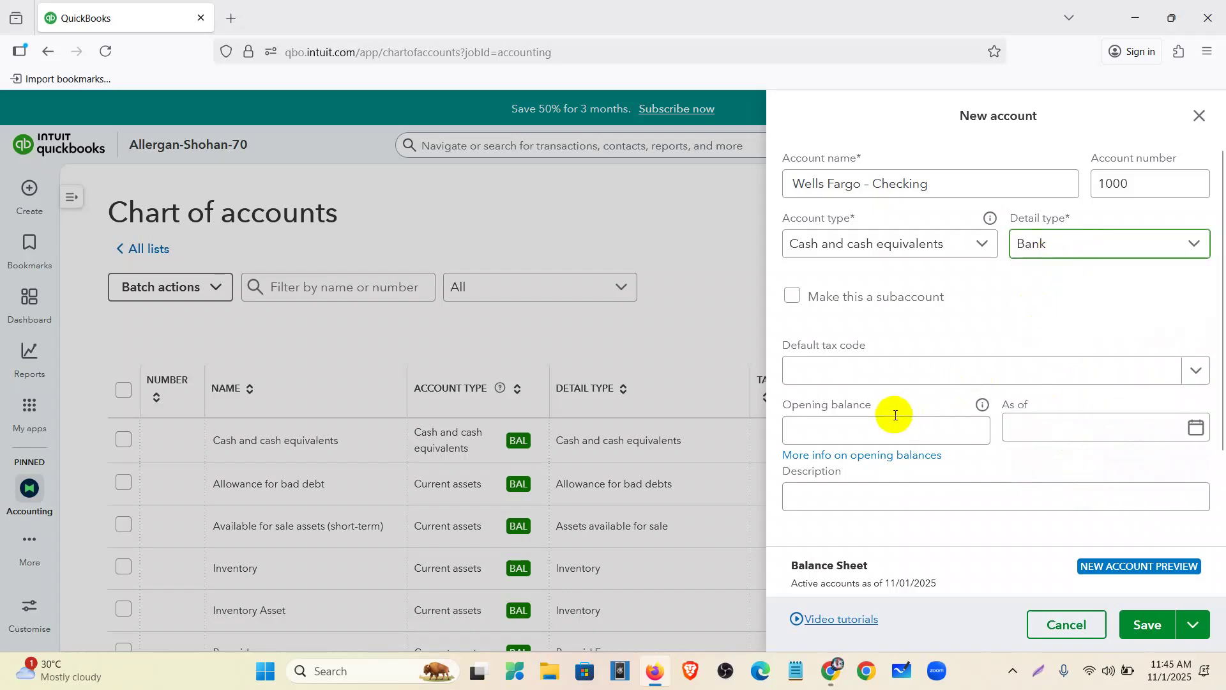
Switch to the Allergan Database document, close the CoA help document, and look up the Wells Fargo – Checking opening balance and date.
left_click(868, 428)
left_click(831, 671)
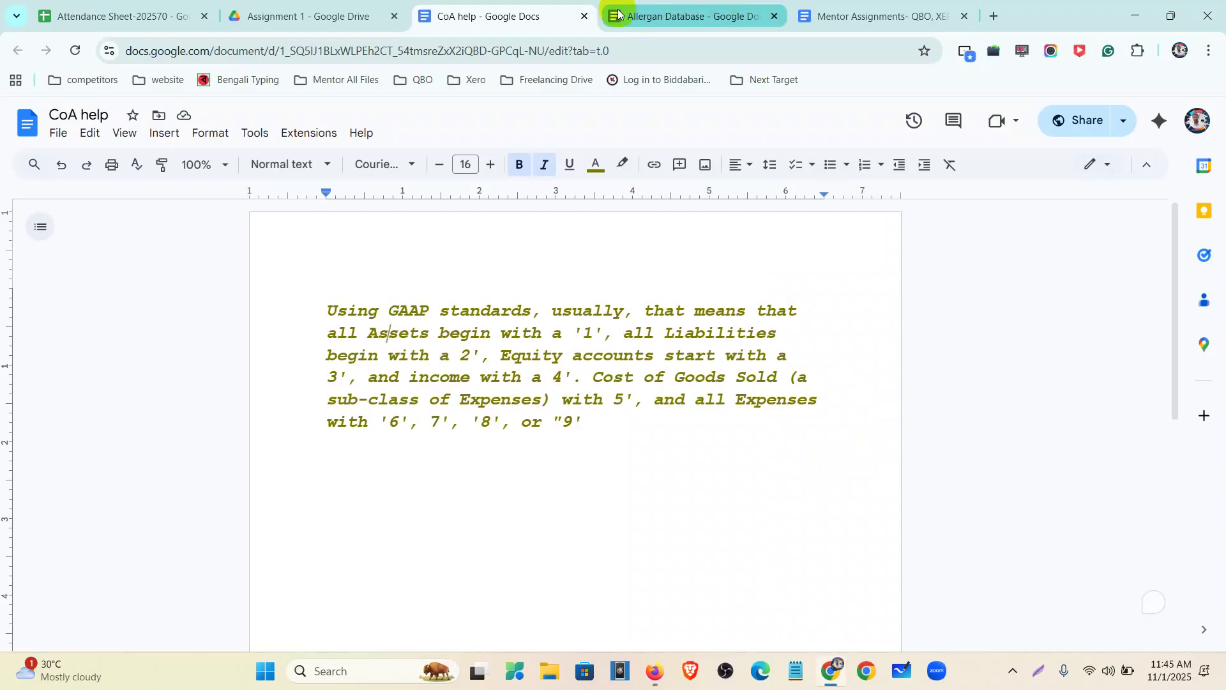
left_click(651, 16)
left_click(584, 16)
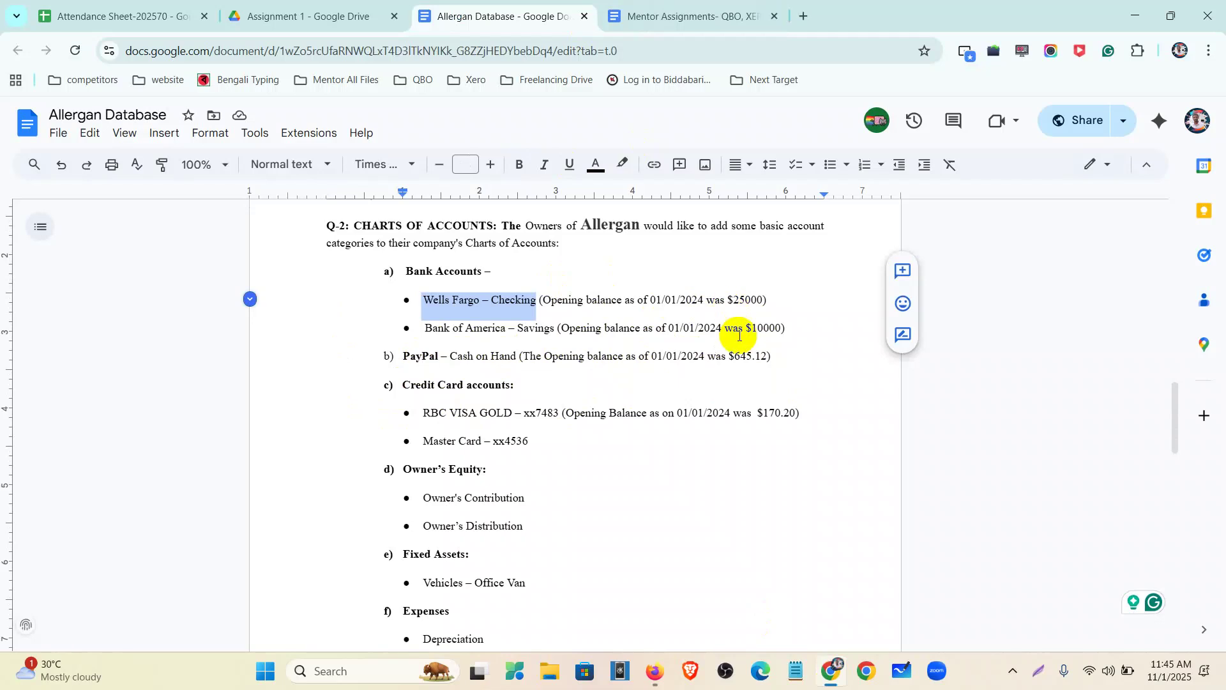
scroll(762, 404, "up", 1)
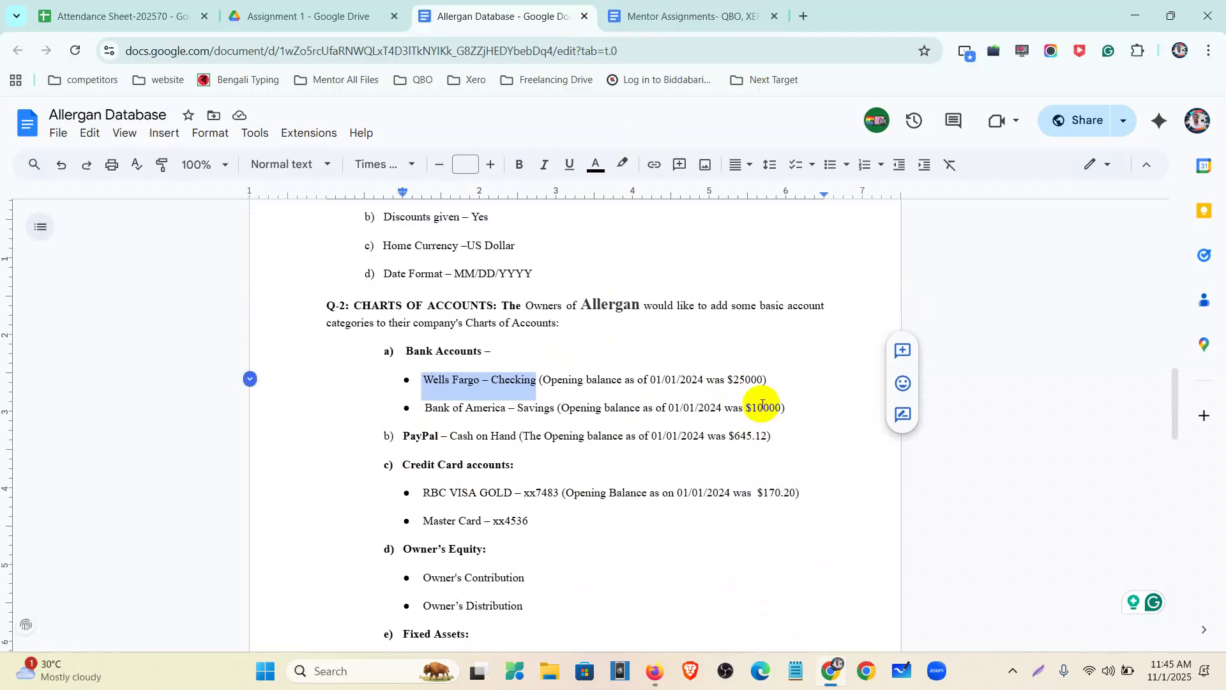
key("ctrl+plus")
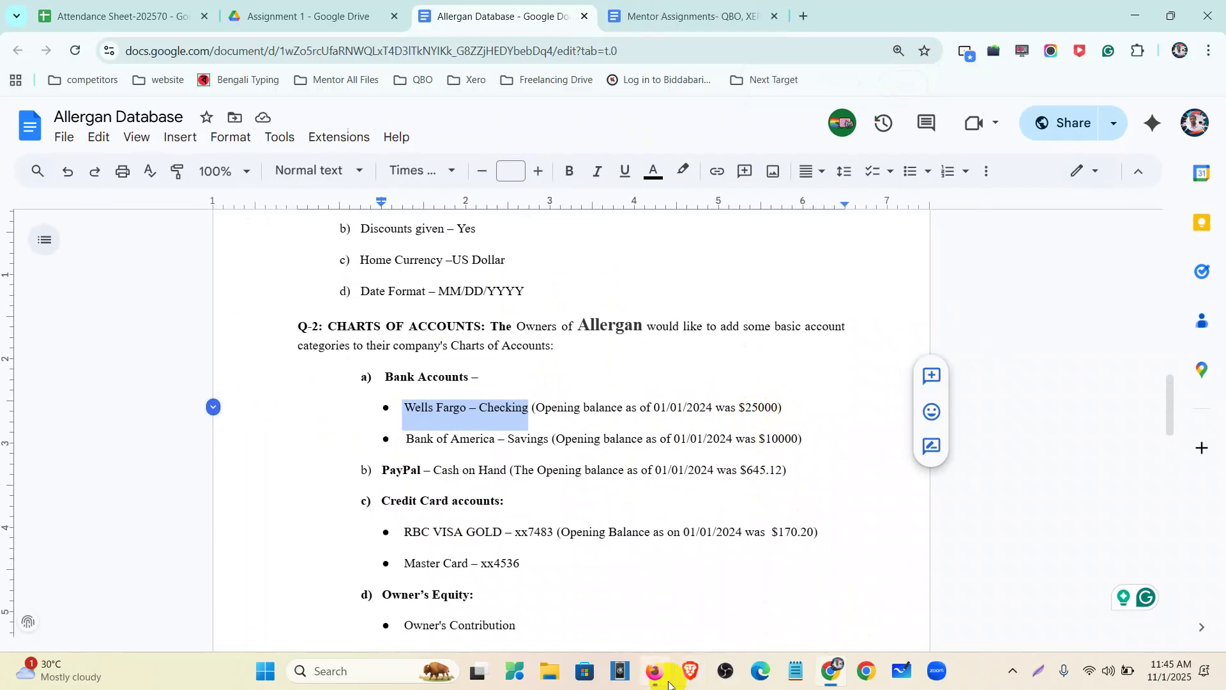
Switch back to QuickBooks, enter an opening balance of 25000 as of 01/01/2024, and save the Wells Fargo – Checking account.
left_click(660, 682)
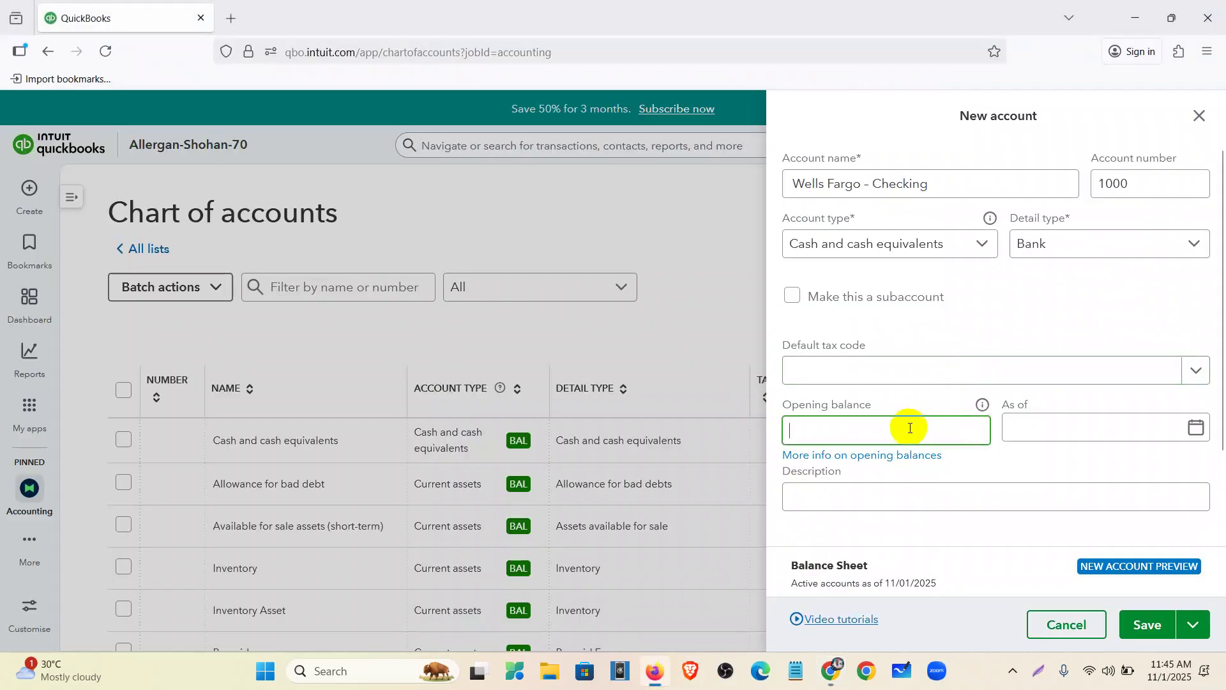
type("25000")
left_click(1064, 428)
type("01/01/2024")
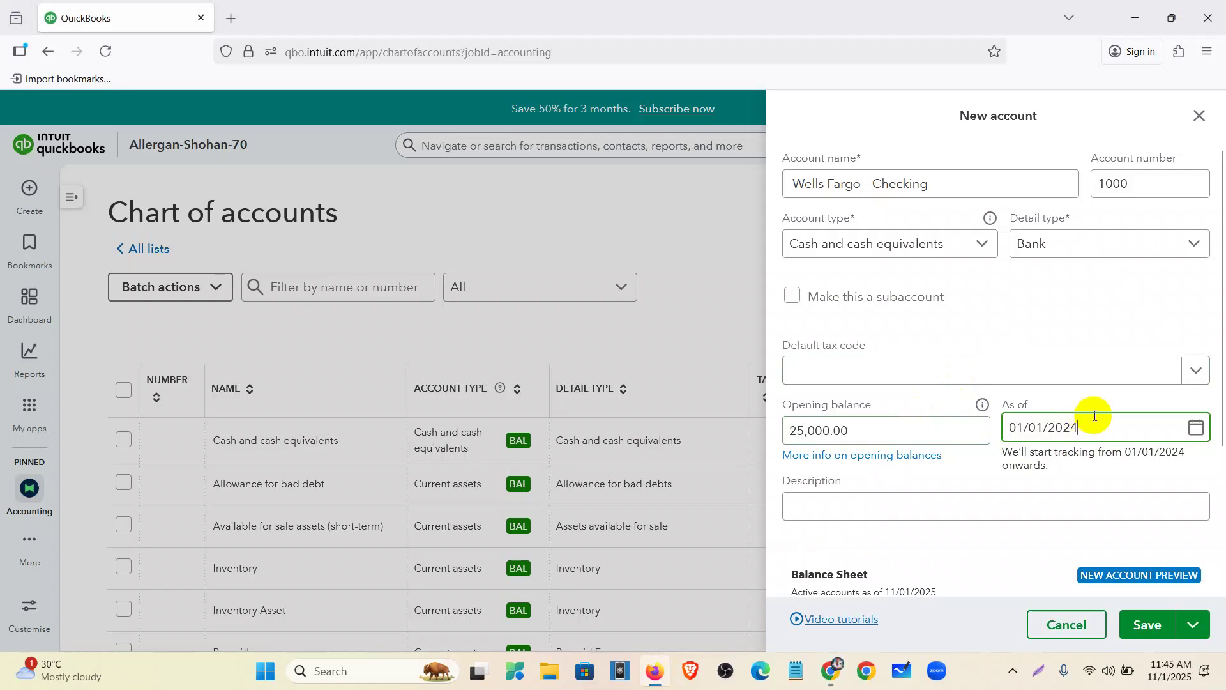
scroll(1090, 416, "down", 1)
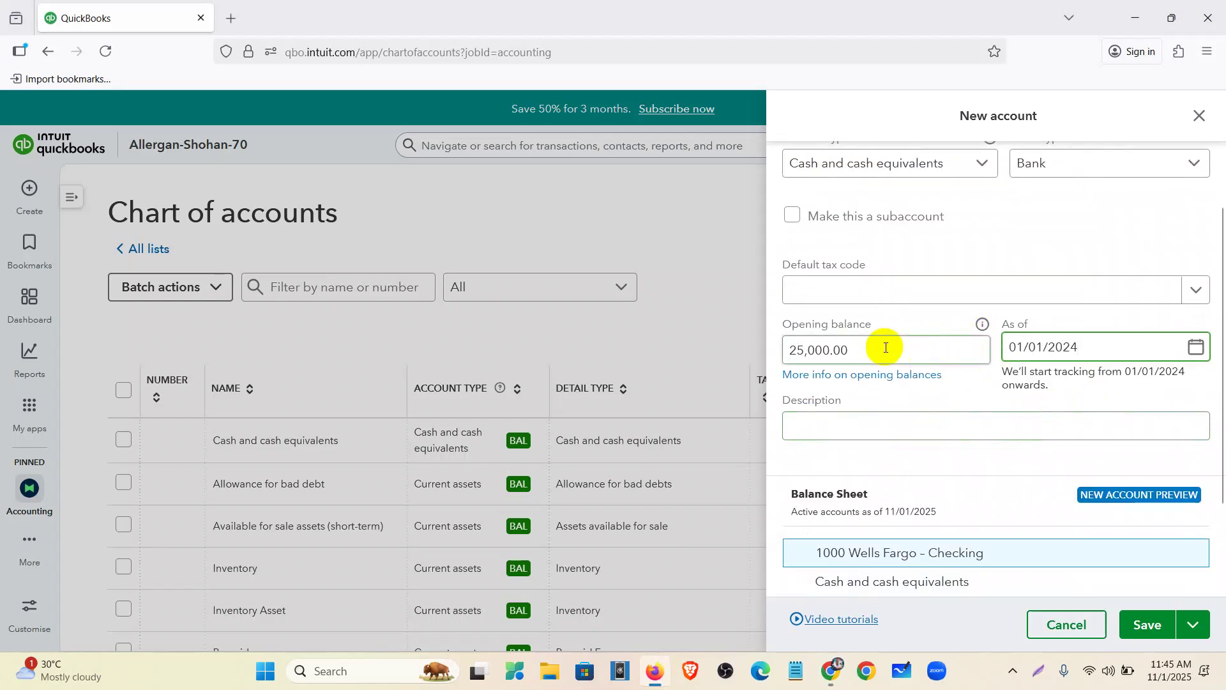
left_click(983, 323)
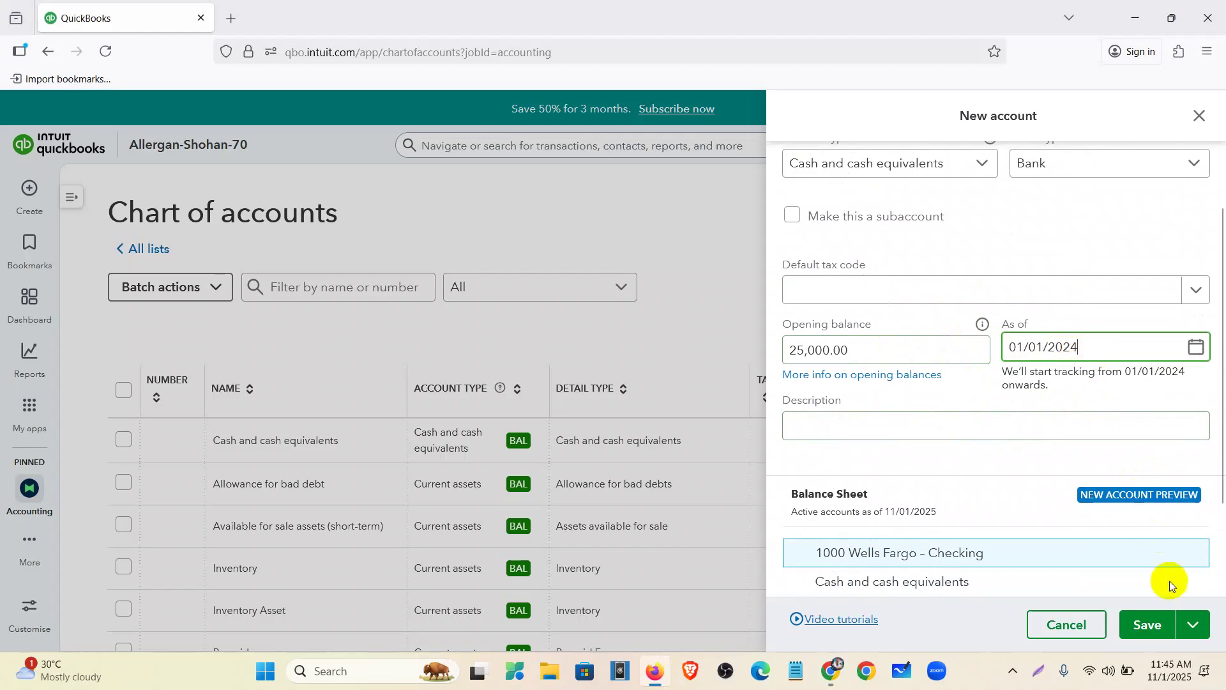
left_click(1157, 621)
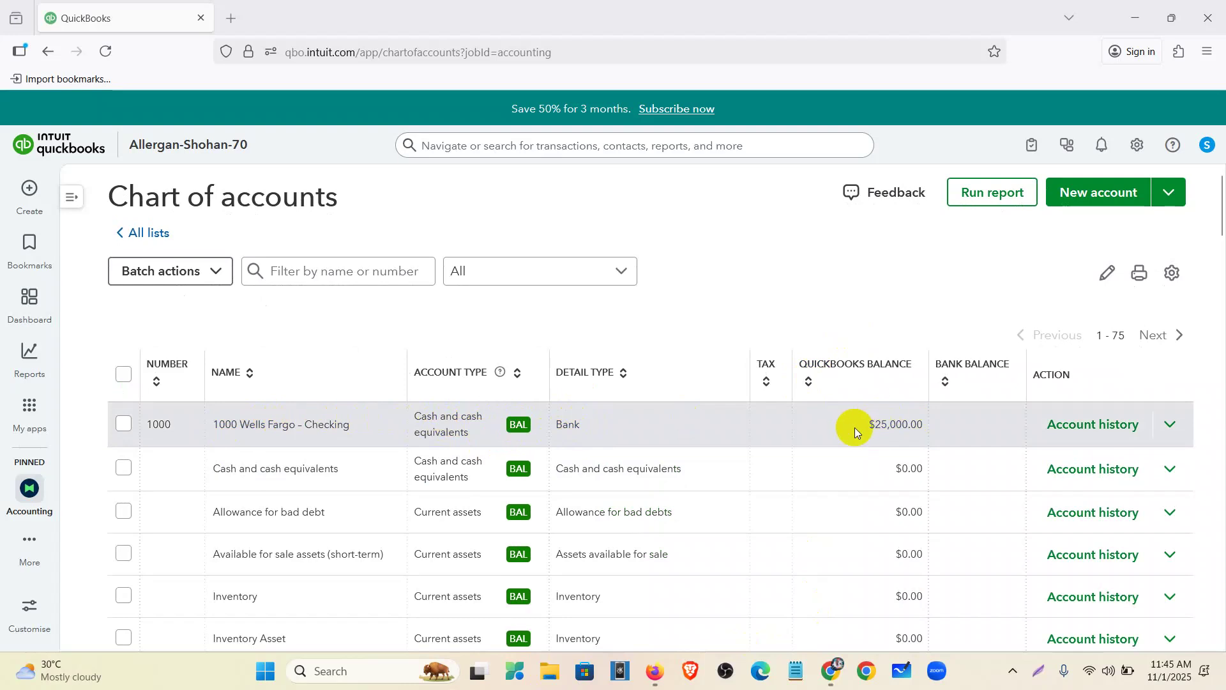
Open the 1000 Wells Fargo – Checking account for editing, examine its details and balance, and close it without changes.
left_click(1171, 426)
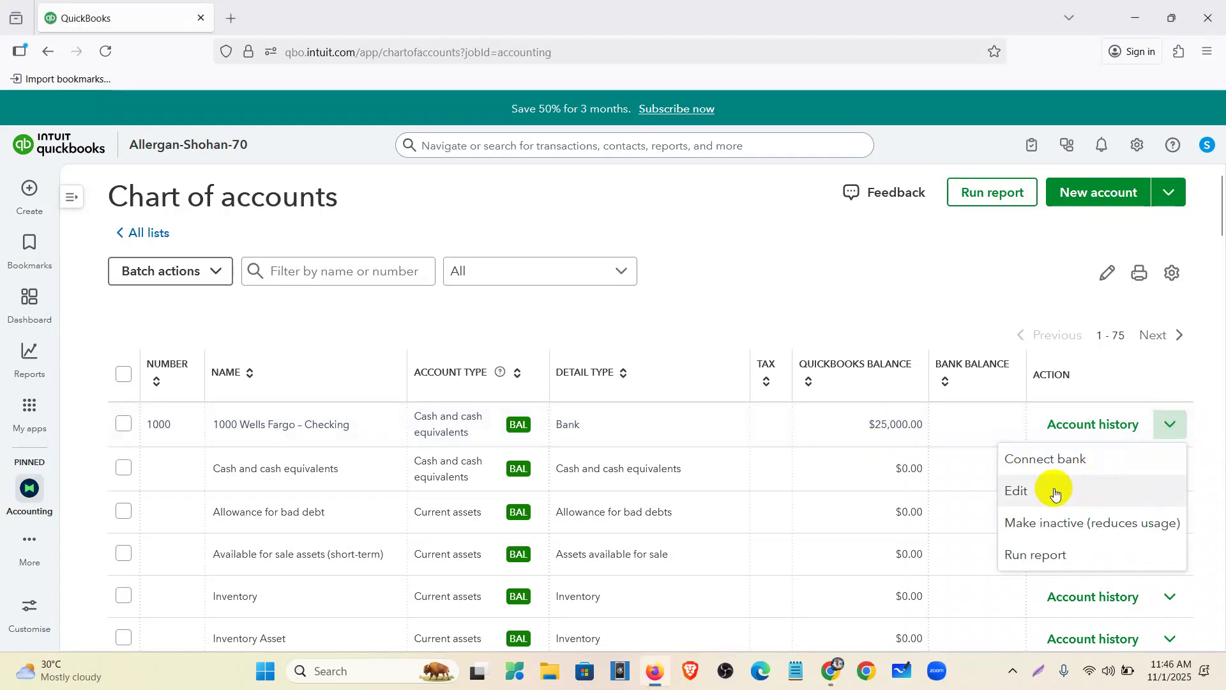
left_click(1029, 498)
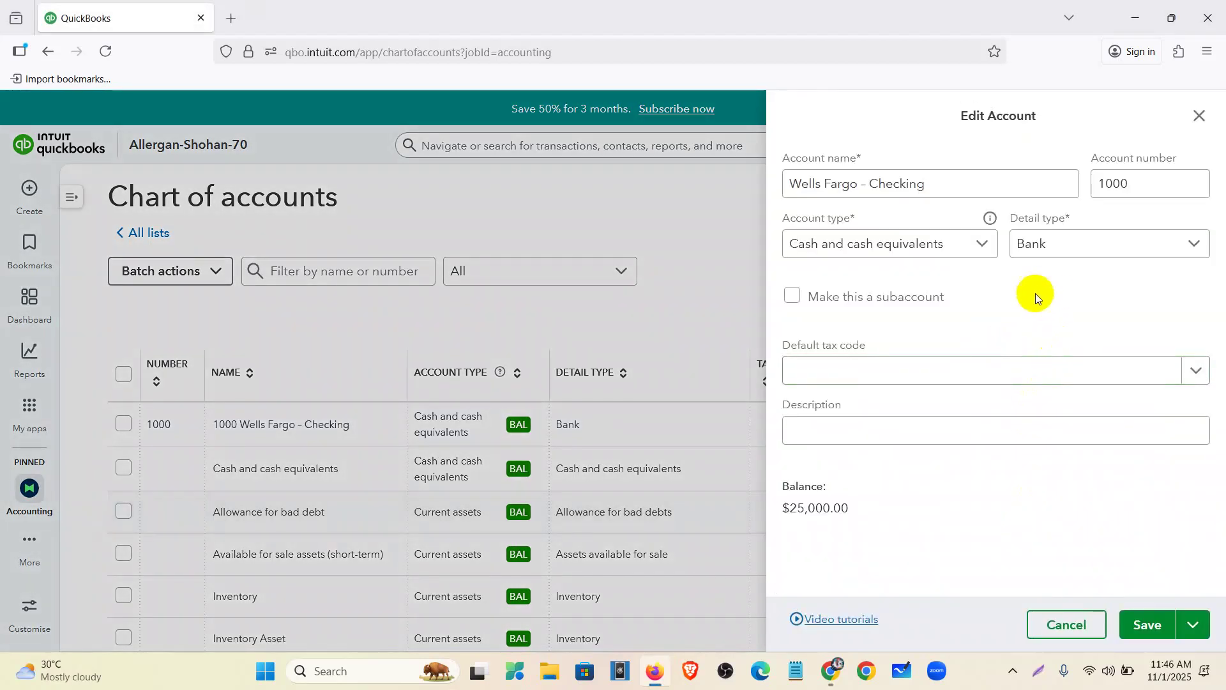
left_click_drag(853, 509, 778, 499)
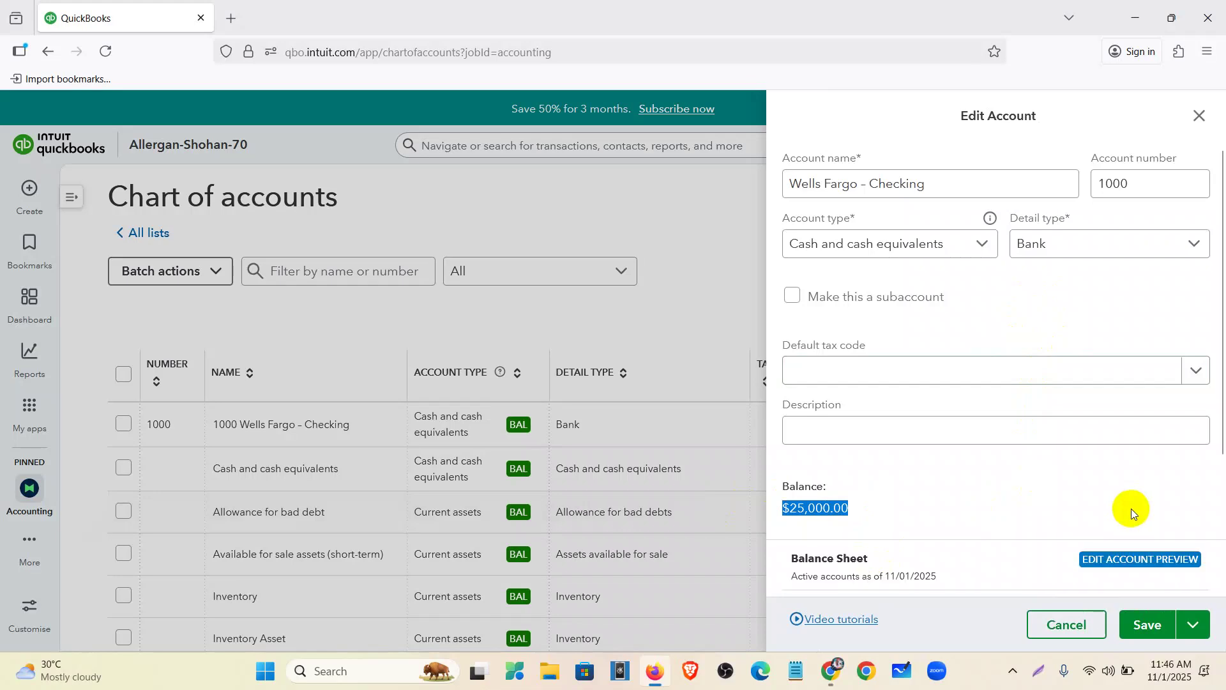
scroll(1073, 465, "down", 3)
scroll(1073, 466, "up", 3)
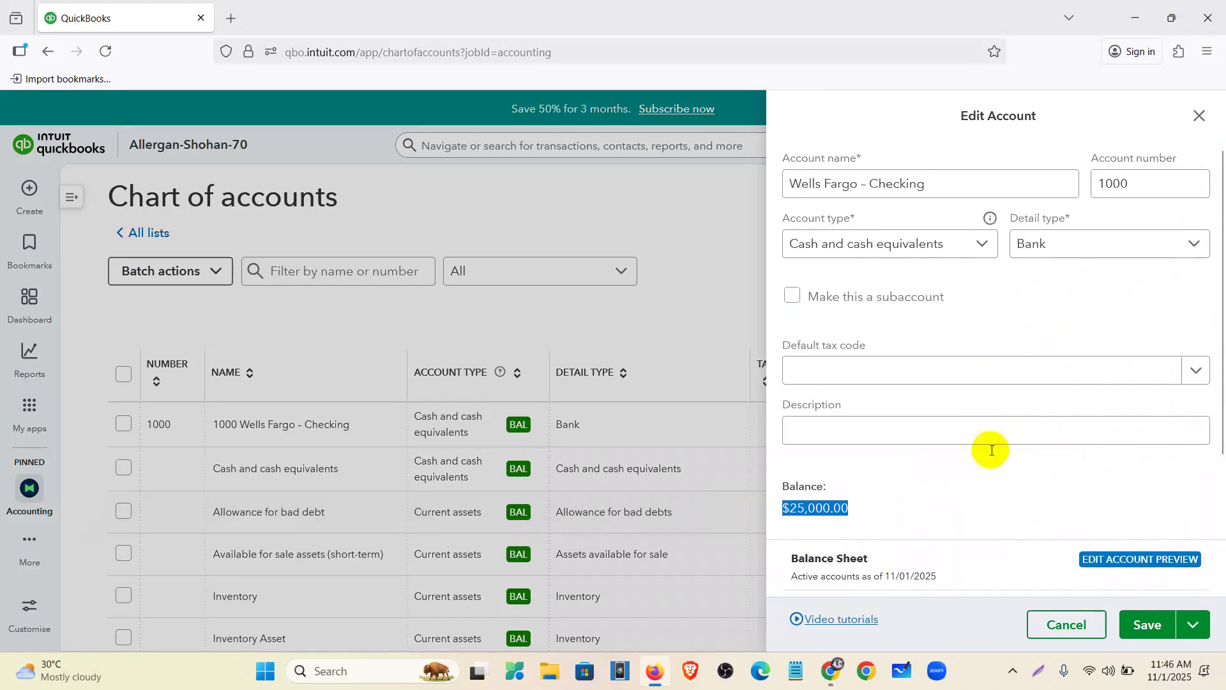
left_click(1200, 116)
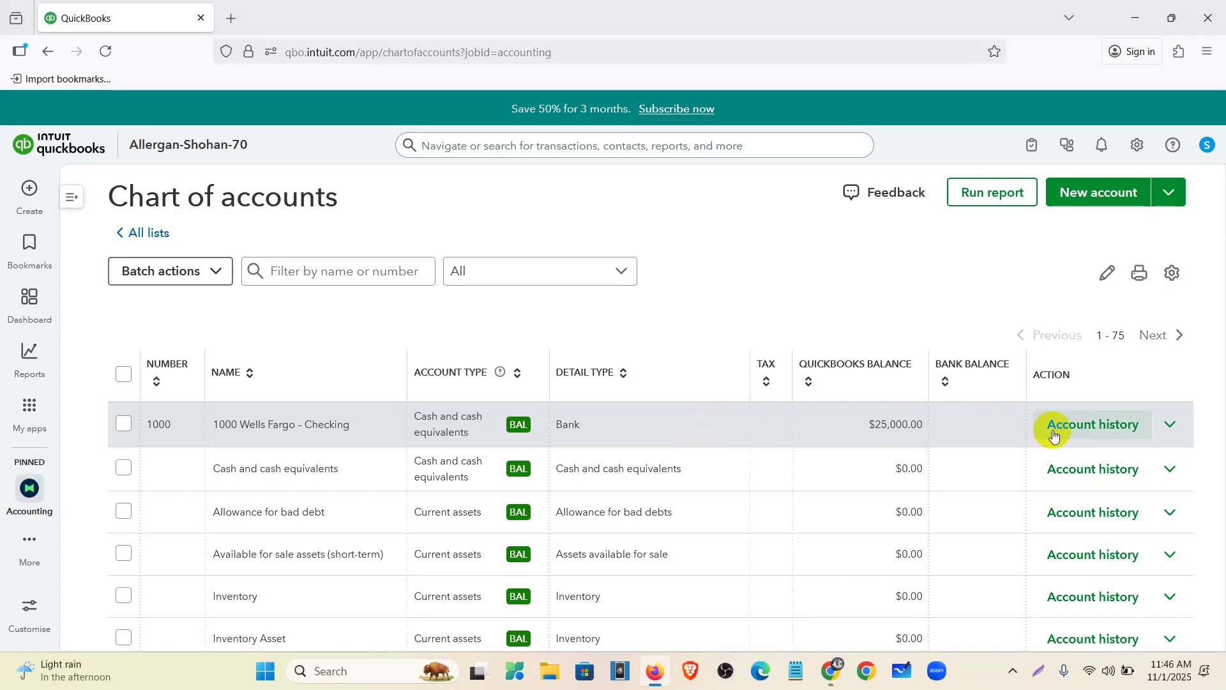
Examine the opening balance deposit's date and amount through the Wells Fargo – Checking account history, and return to the chart of accounts.
left_click(1088, 434)
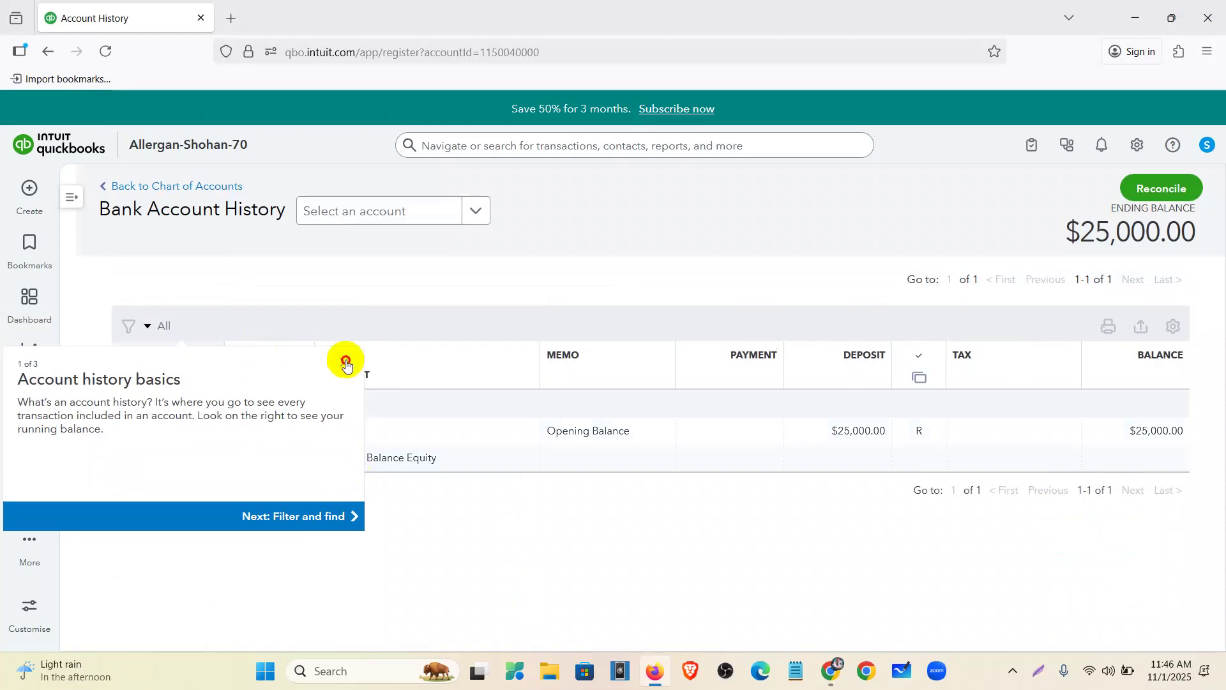
left_click(345, 361)
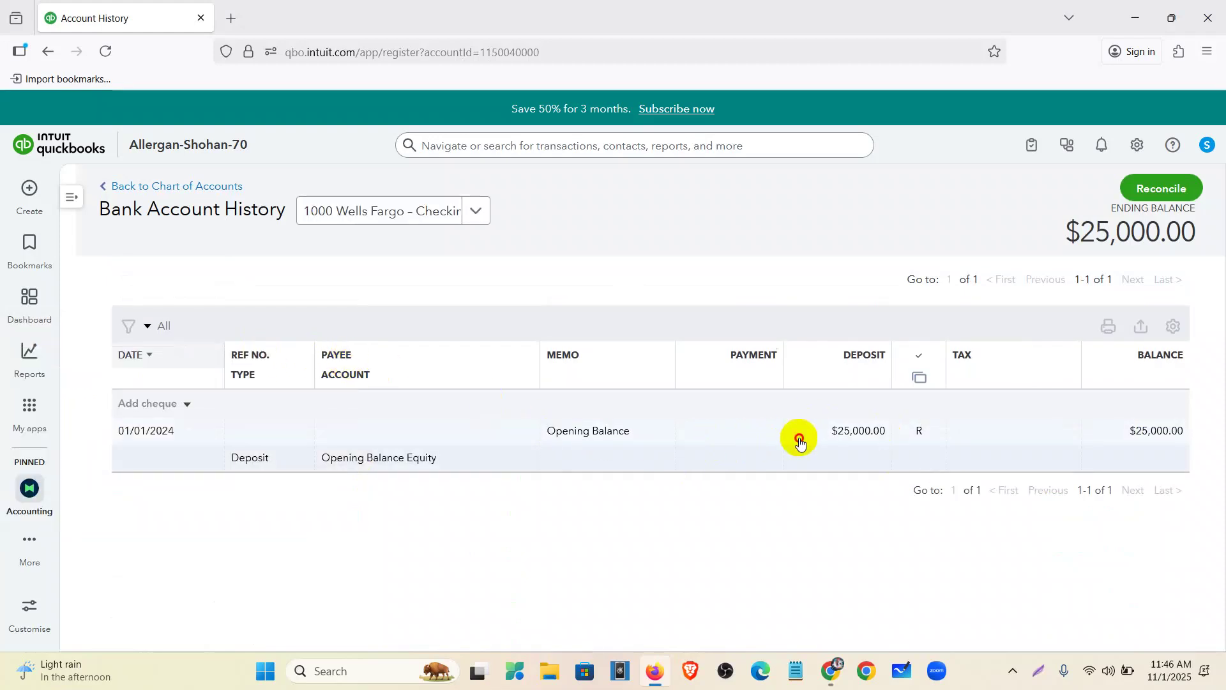
left_click(800, 438)
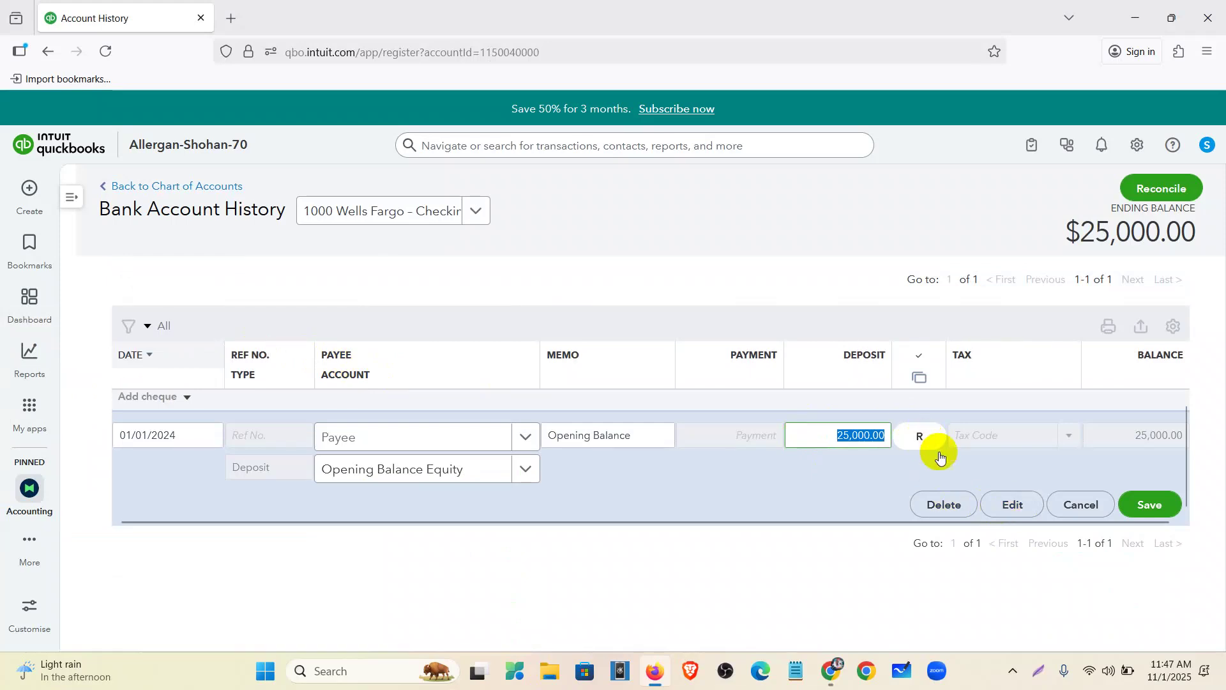
left_click(1013, 506)
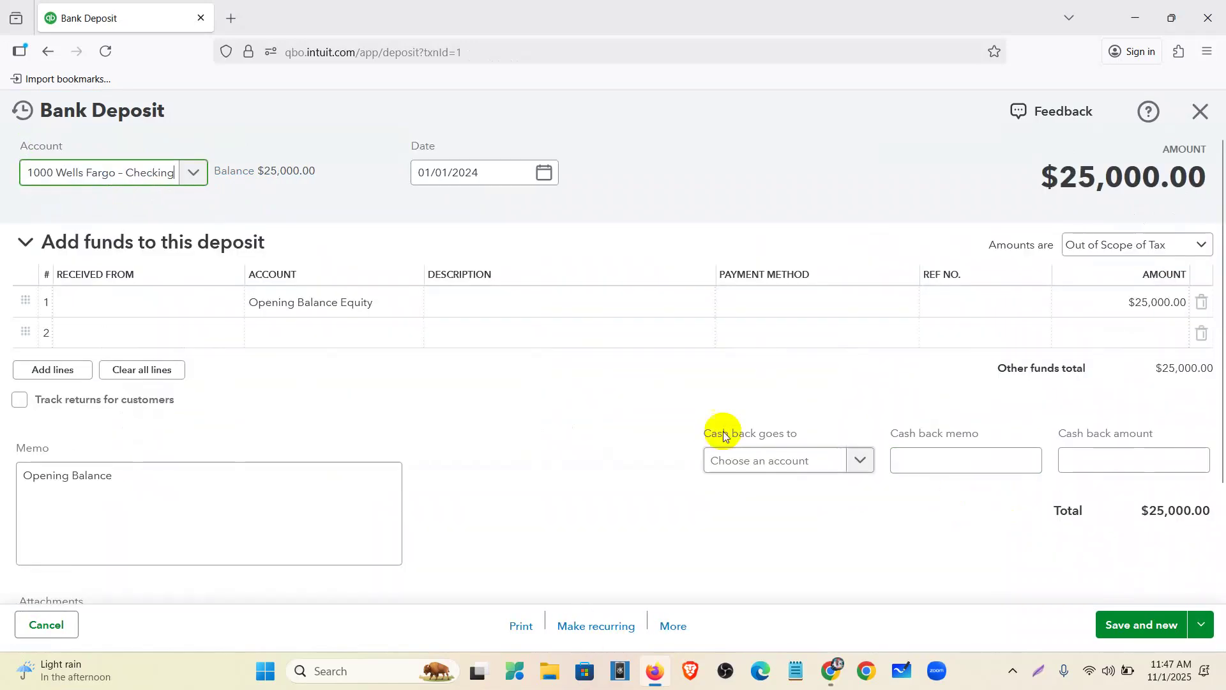
left_click(438, 172)
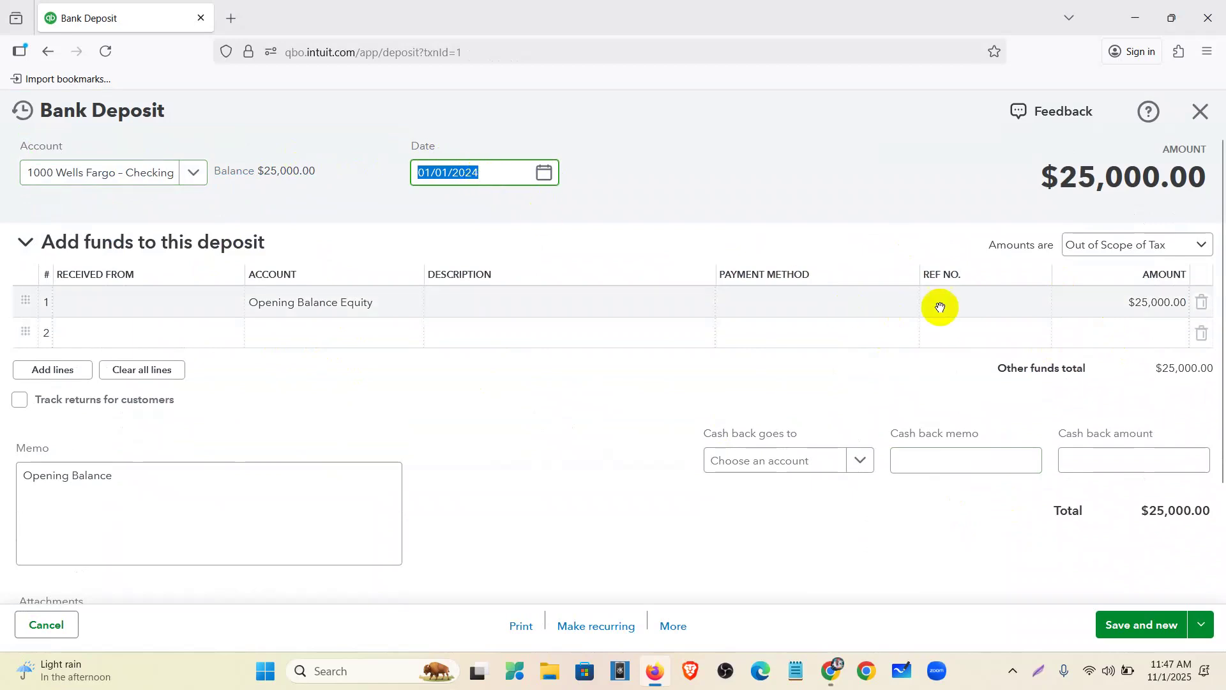
left_click(1149, 304)
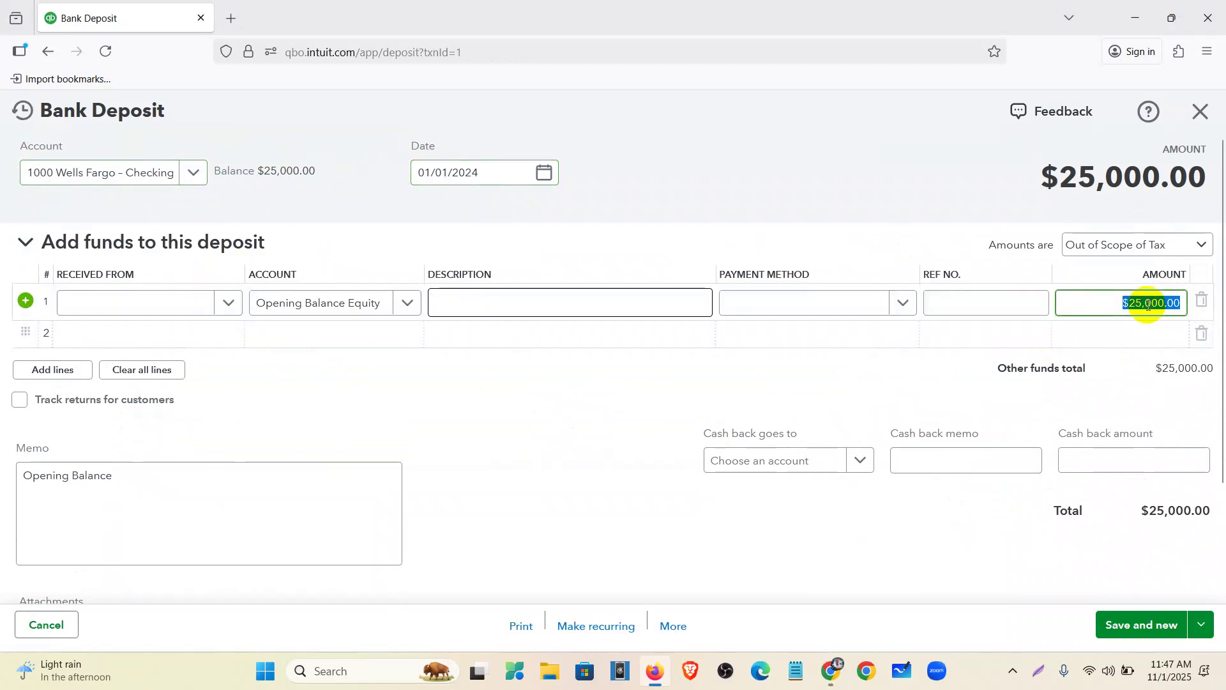
left_click(1200, 112)
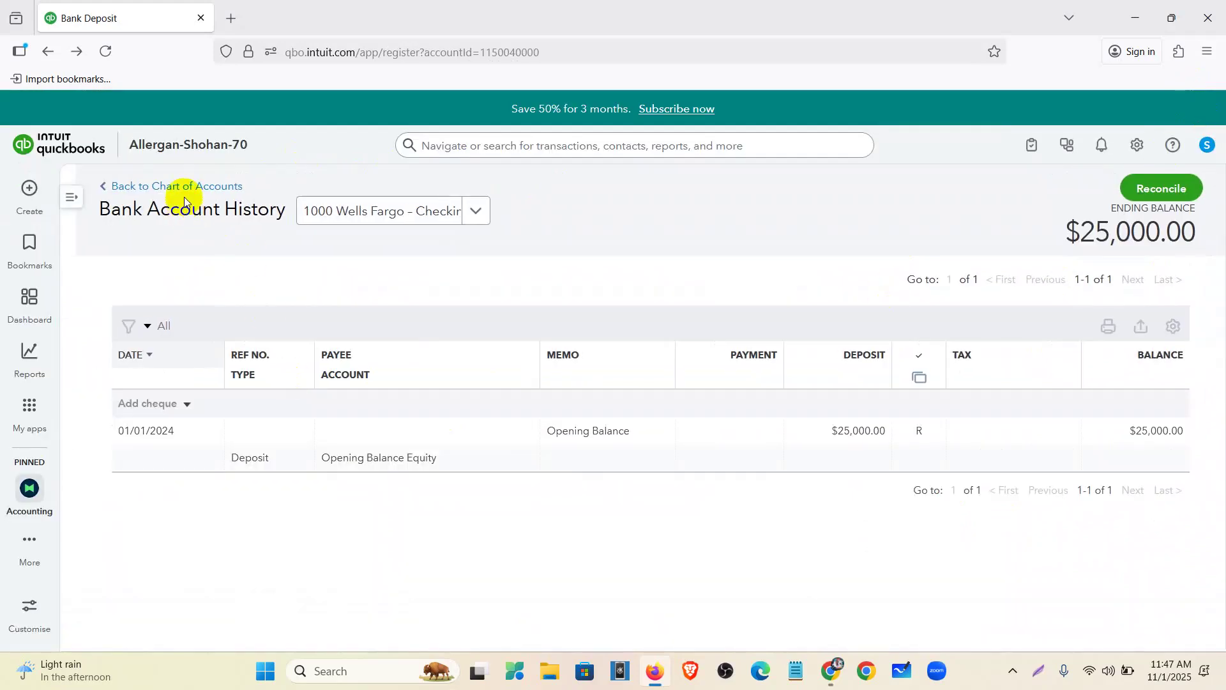
left_click(182, 191)
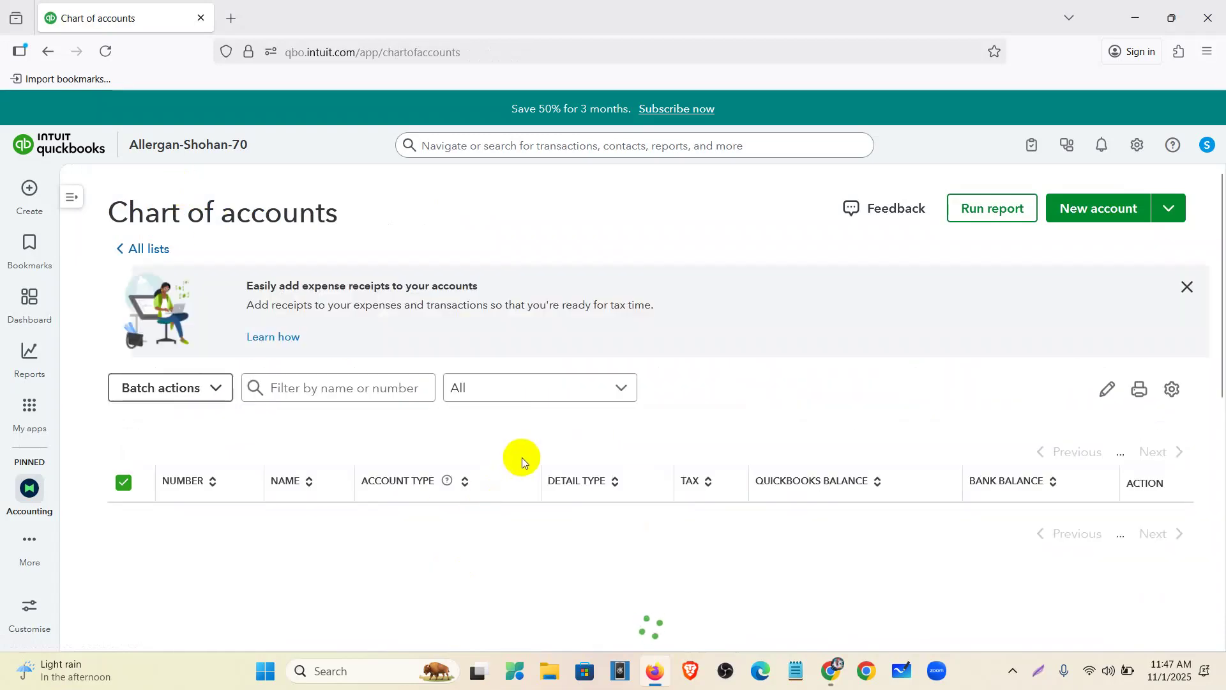
scroll(635, 504, "down", 1)
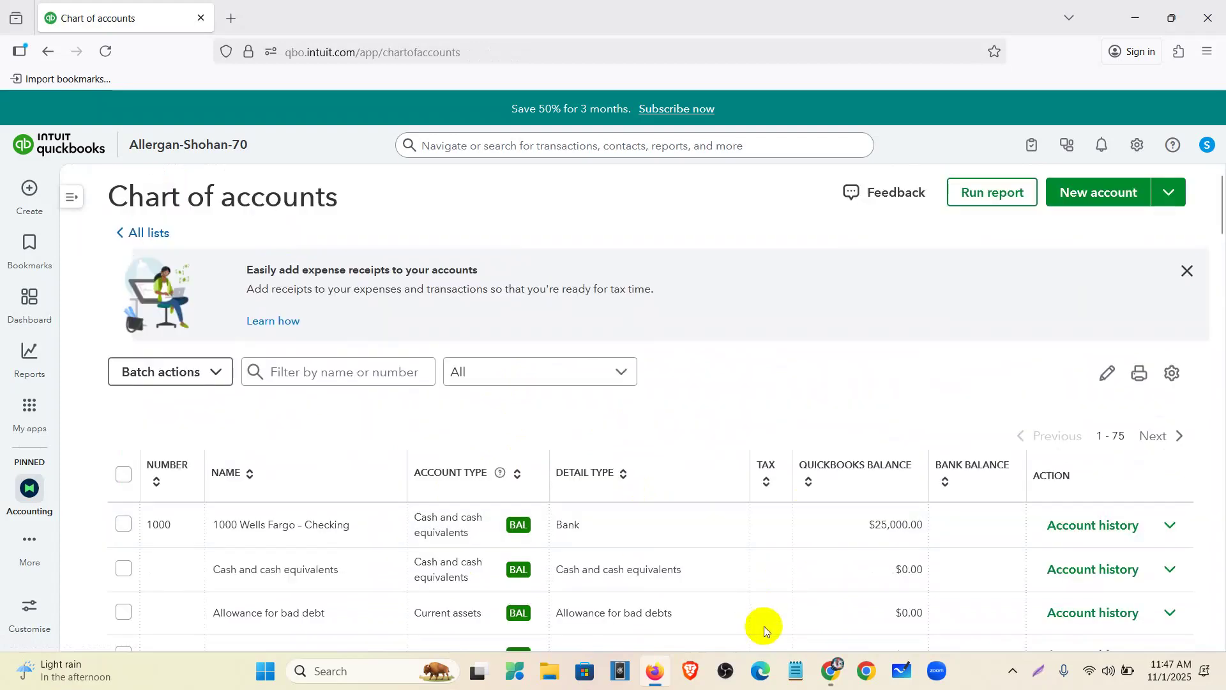
Copy the Bank of America – Savings name from the Allergan Database document into a new QuickBooks account and number it 1001.
left_click(842, 675)
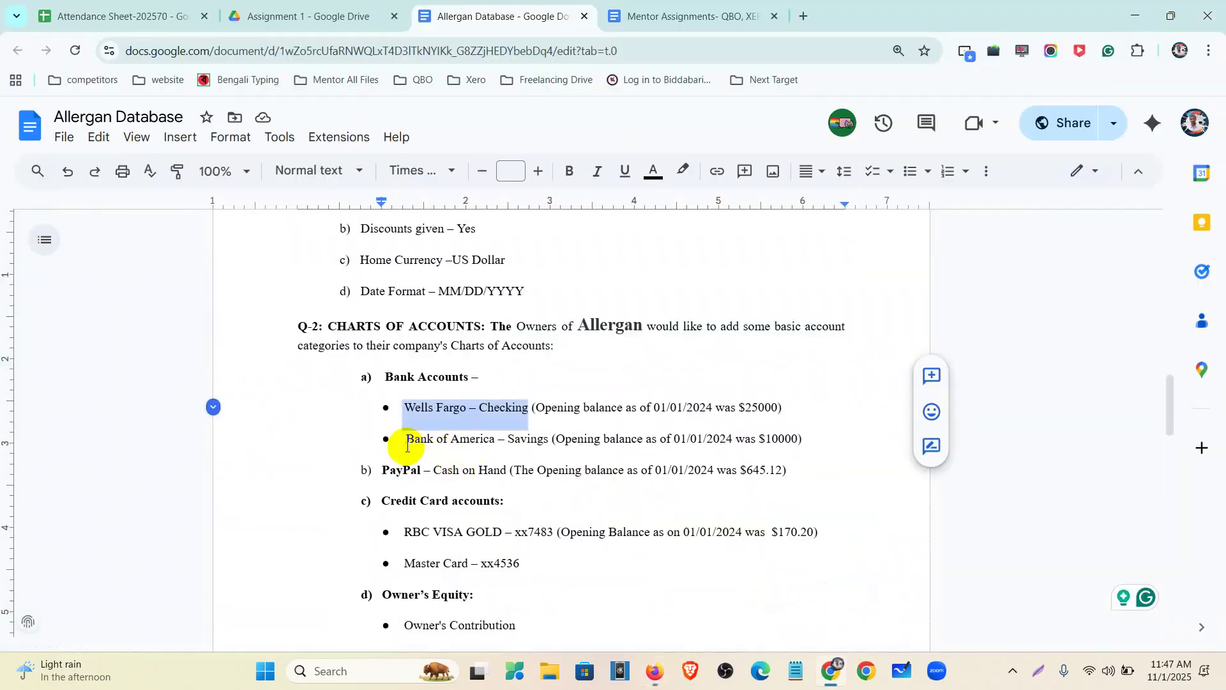
left_click_drag(403, 438, 548, 450)
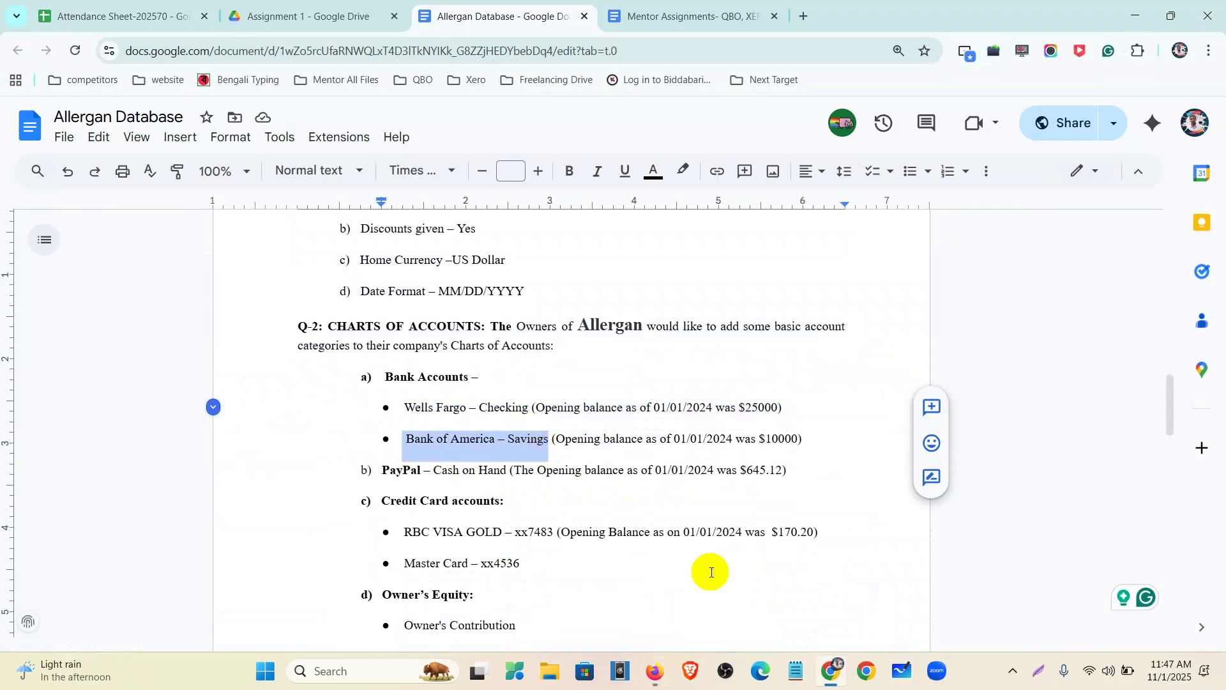
left_click(655, 671)
left_click(1082, 196)
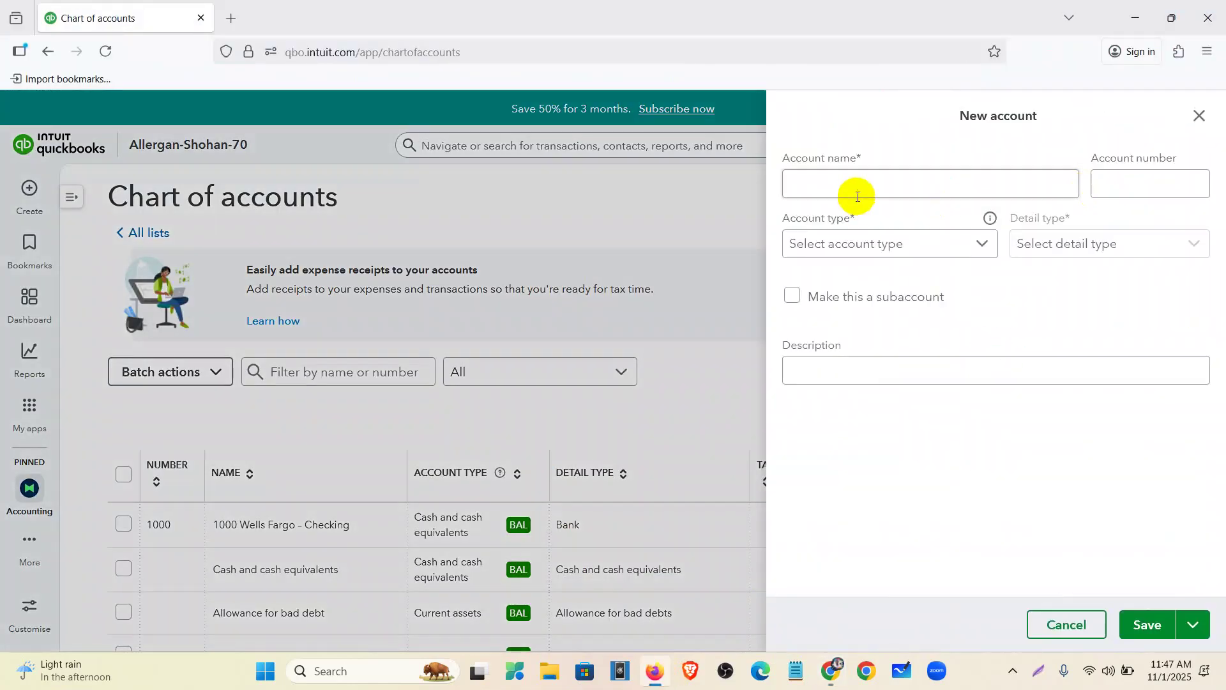
left_click(857, 188)
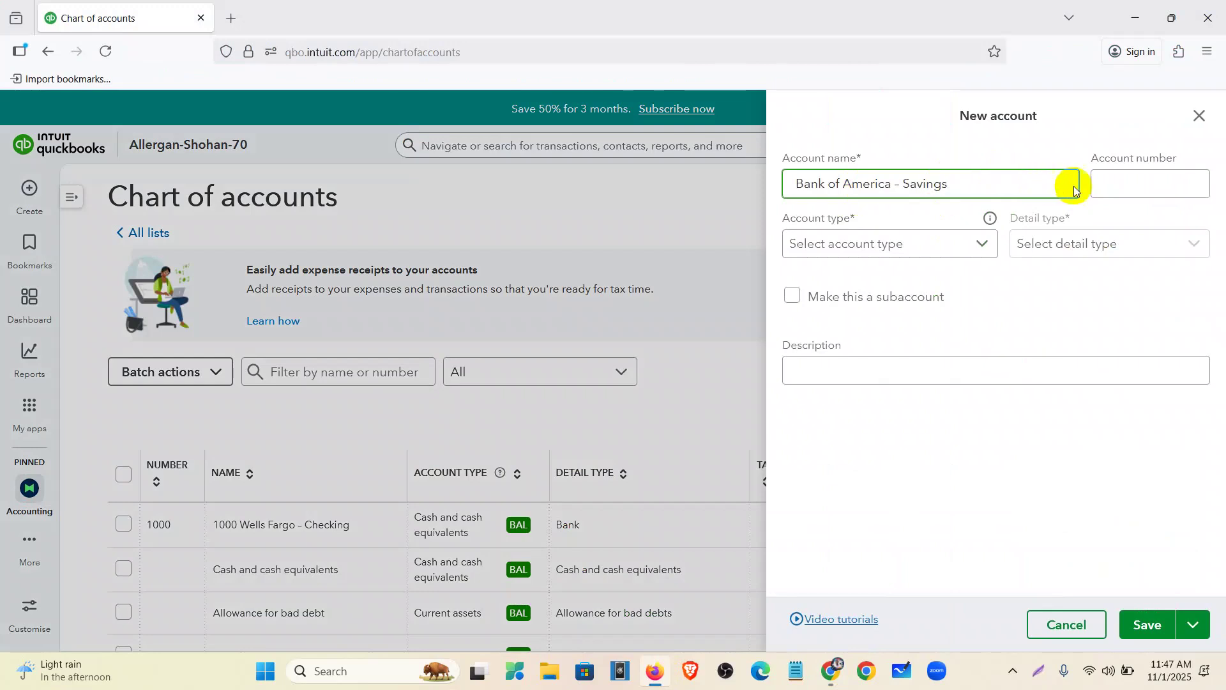
left_click(1115, 186)
type("1001")
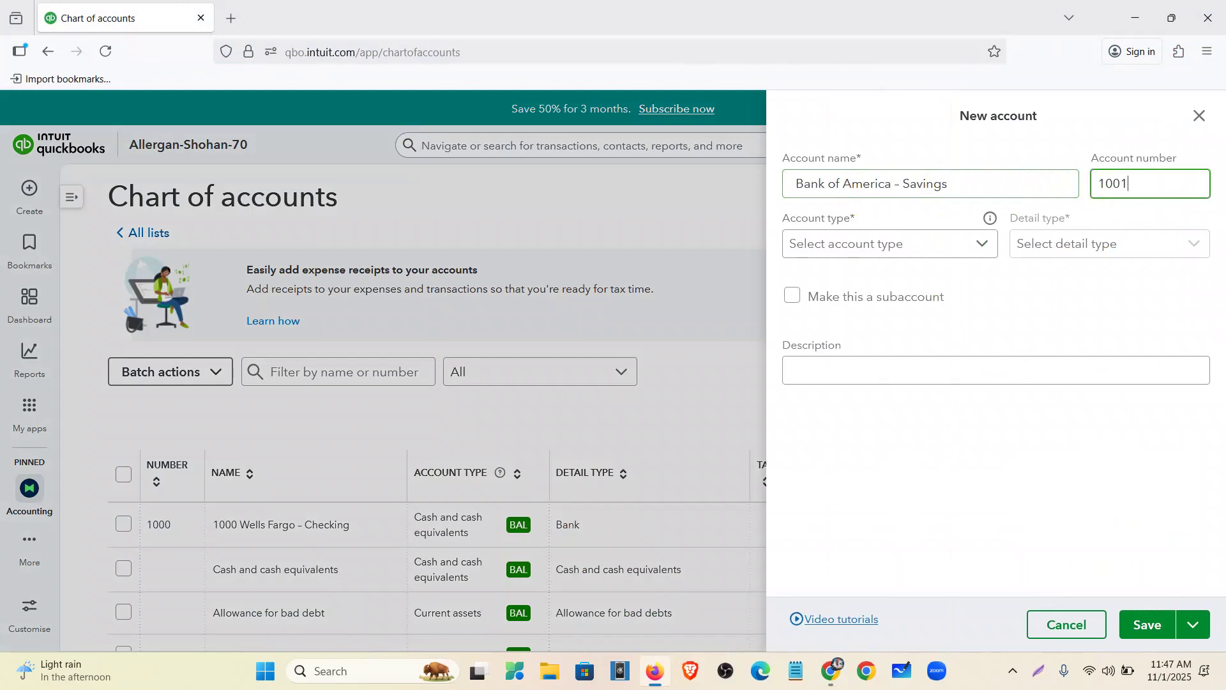
Set the Bank of America – Savings account type to Cash and cash equivalents with detail type Savings.
left_click(937, 247)
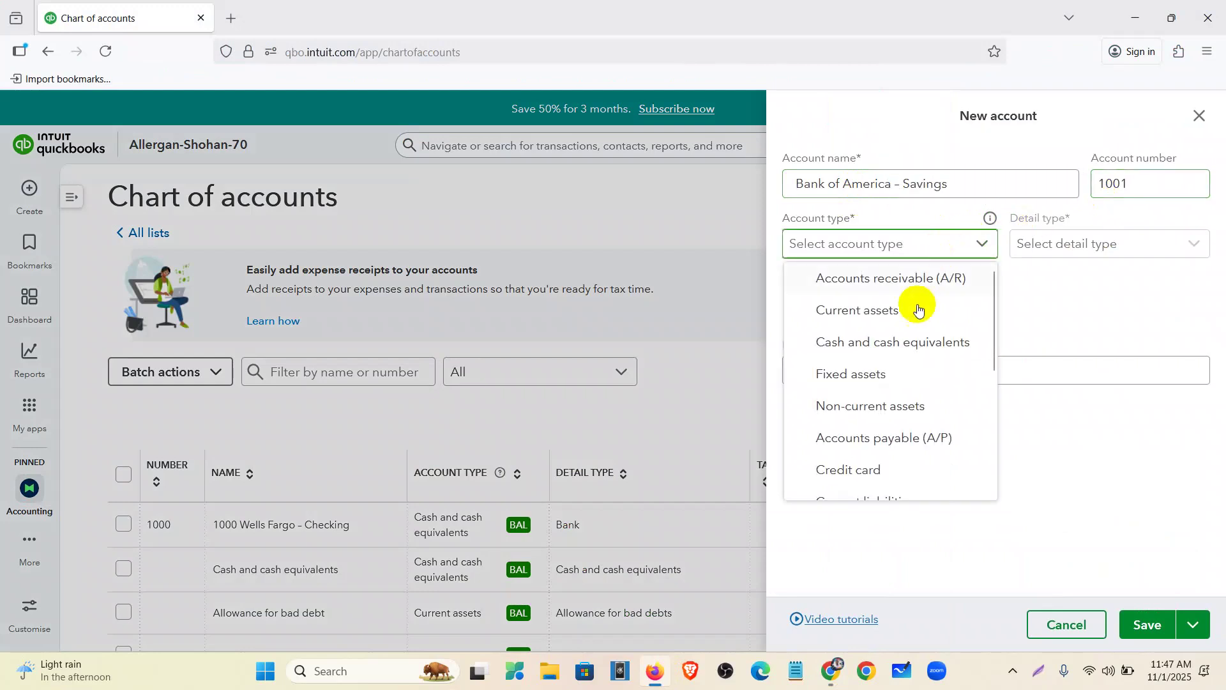
left_click(910, 347)
left_click(1048, 242)
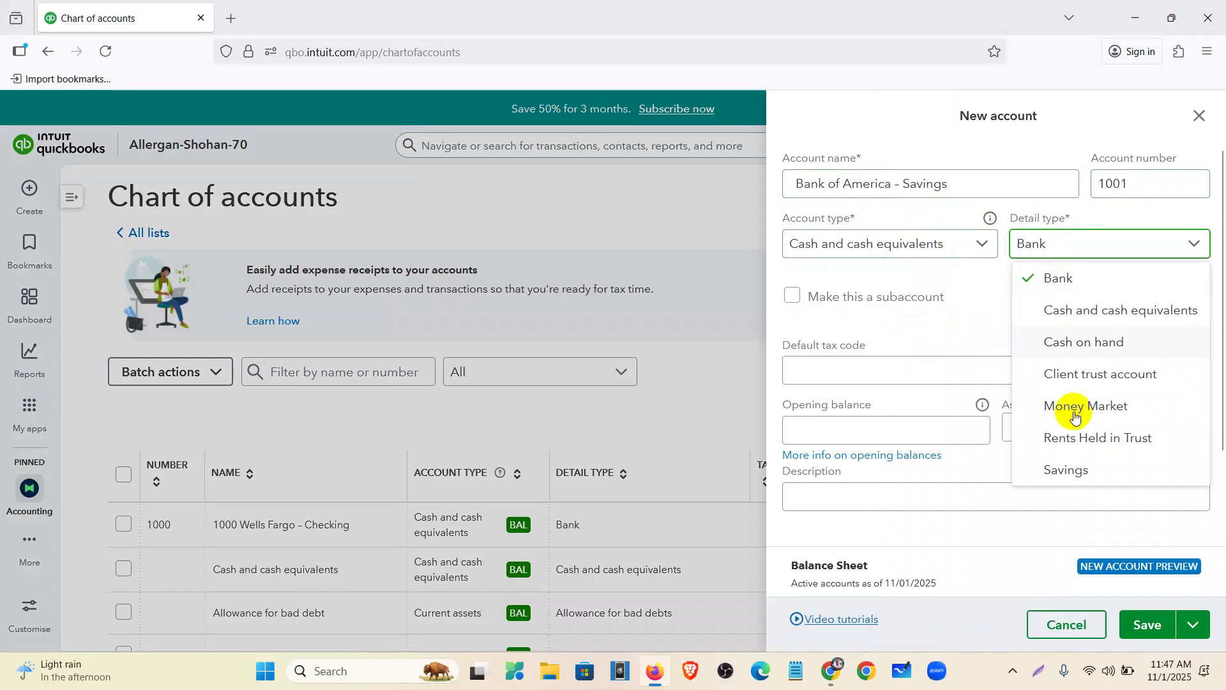
left_click(1067, 467)
Set the Bank of America – Savings opening balance to 10,000.00 as of 01/01/2024 and save the account.
left_click(884, 433)
type("10000")
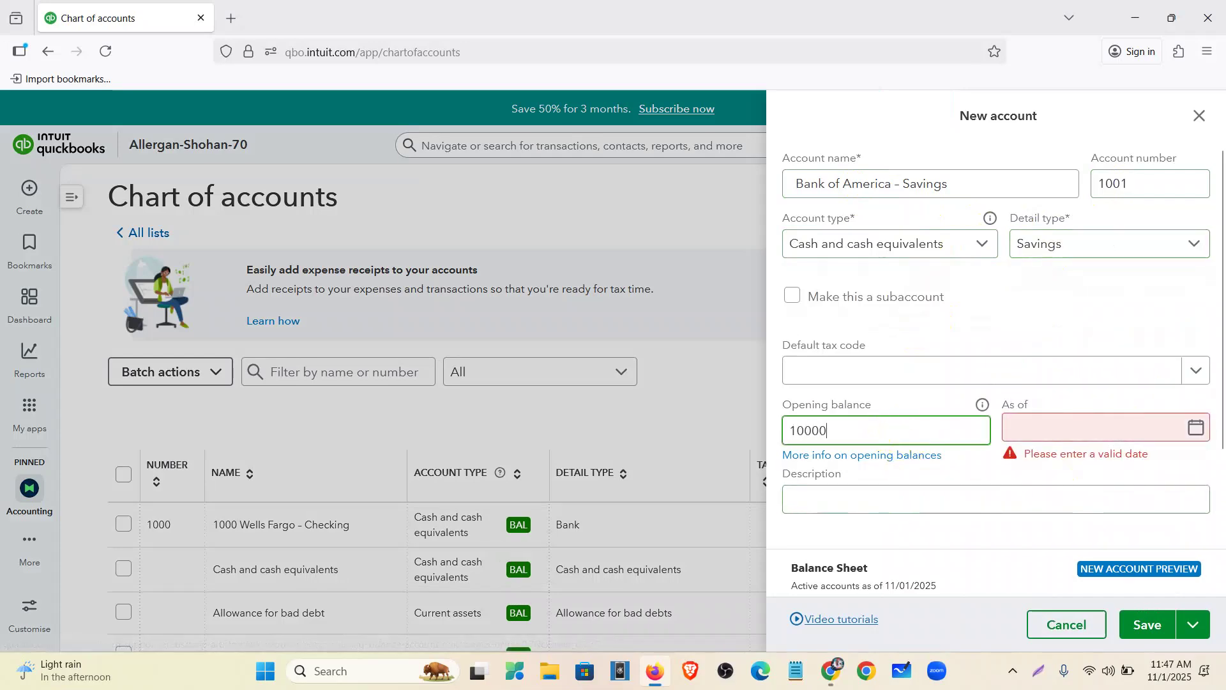
left_click(1037, 434)
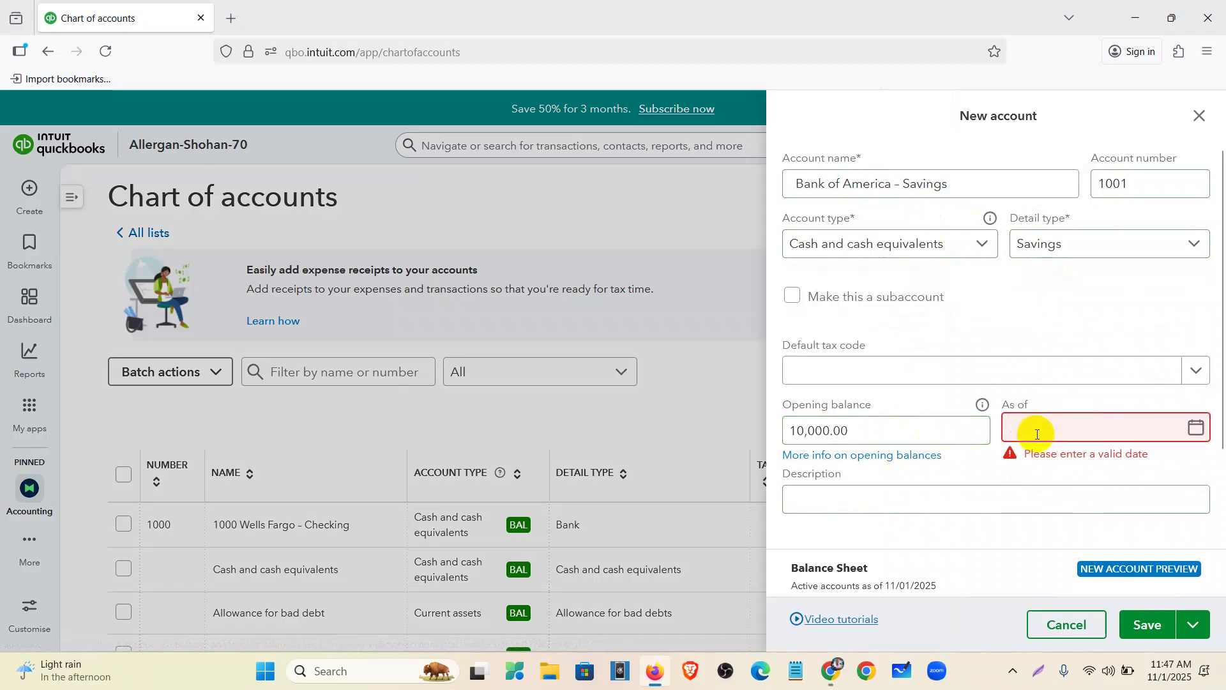
type("01/01/2024")
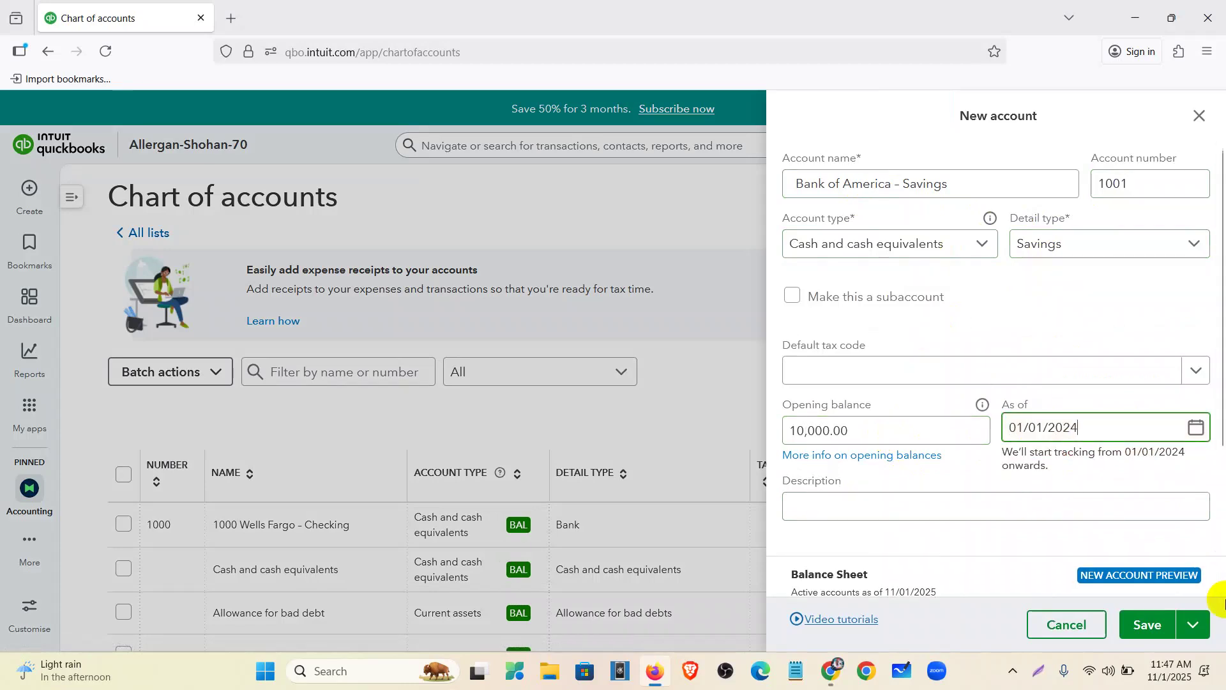
scroll(1071, 504, "down", 3)
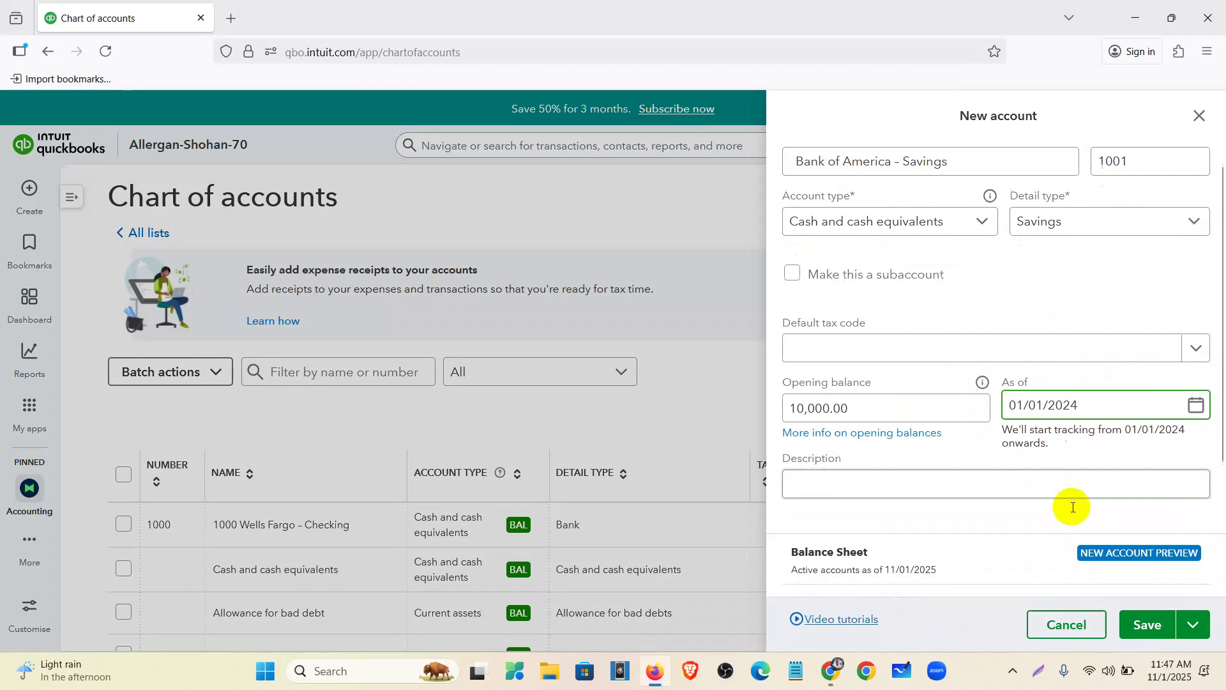
left_click(1147, 624)
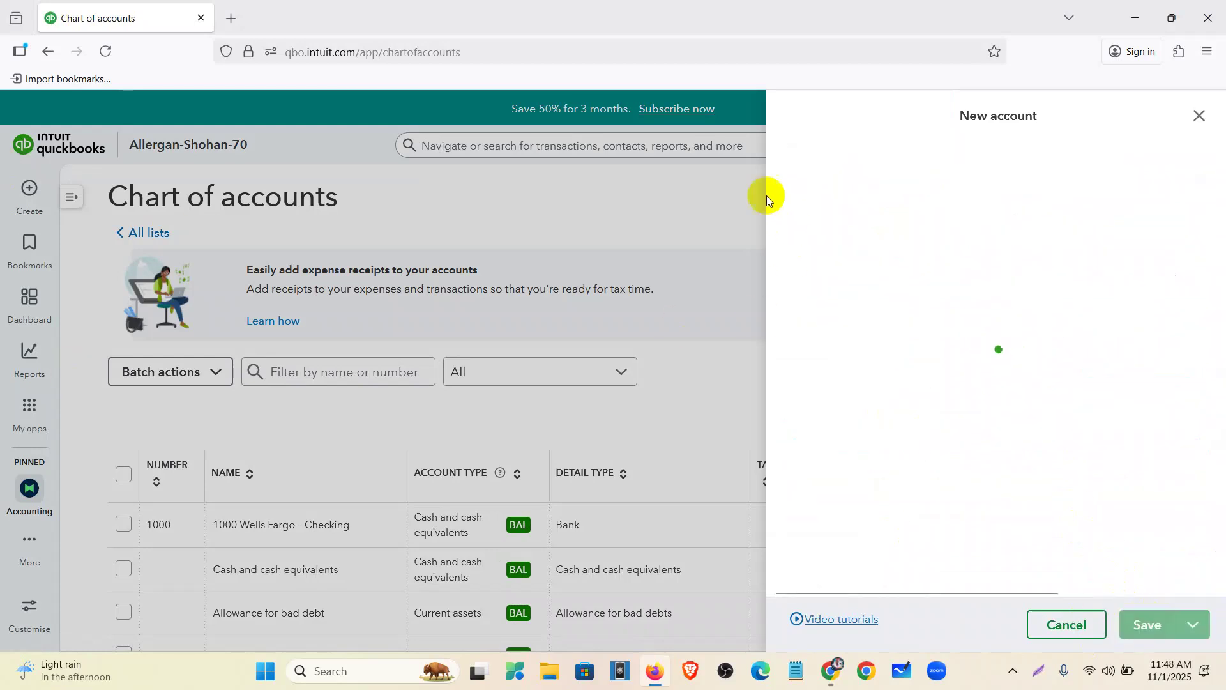
scroll(880, 423, "down", 2)
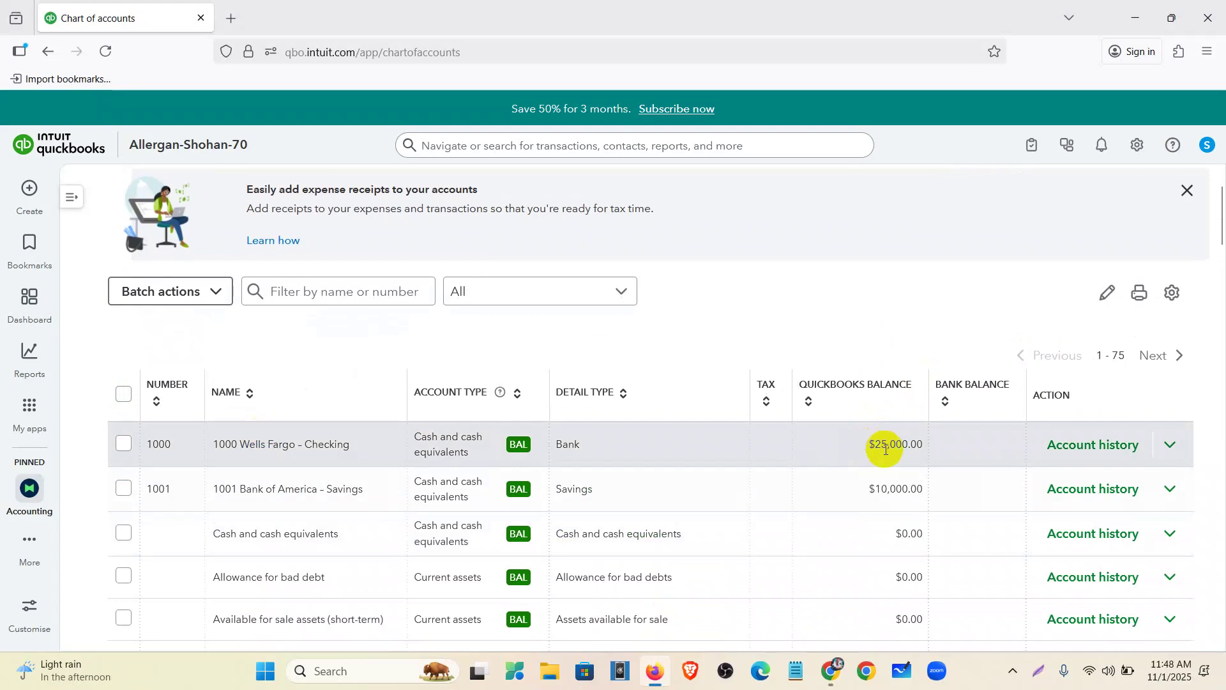
Copy the full RBC VISA GOLD credit card name from the Allergan Database document into a new QuickBooks account and number it 2000.
left_click(832, 672)
scroll(574, 451, "down", 2)
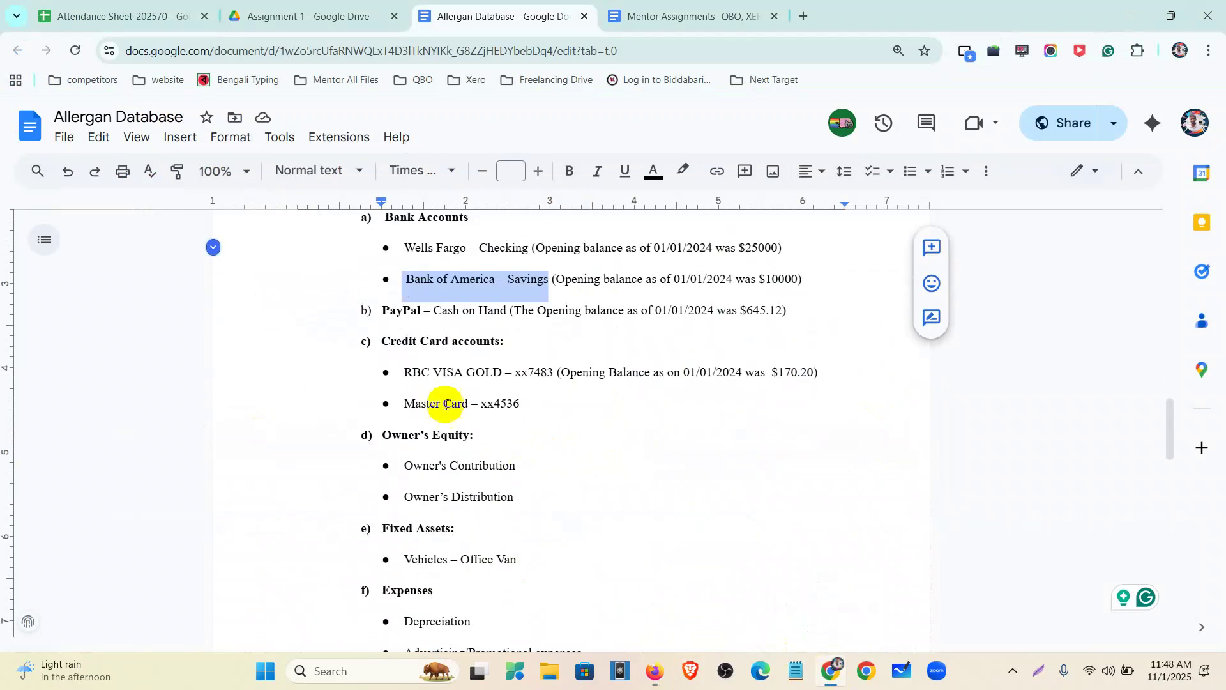
left_click_drag(404, 373, 554, 367)
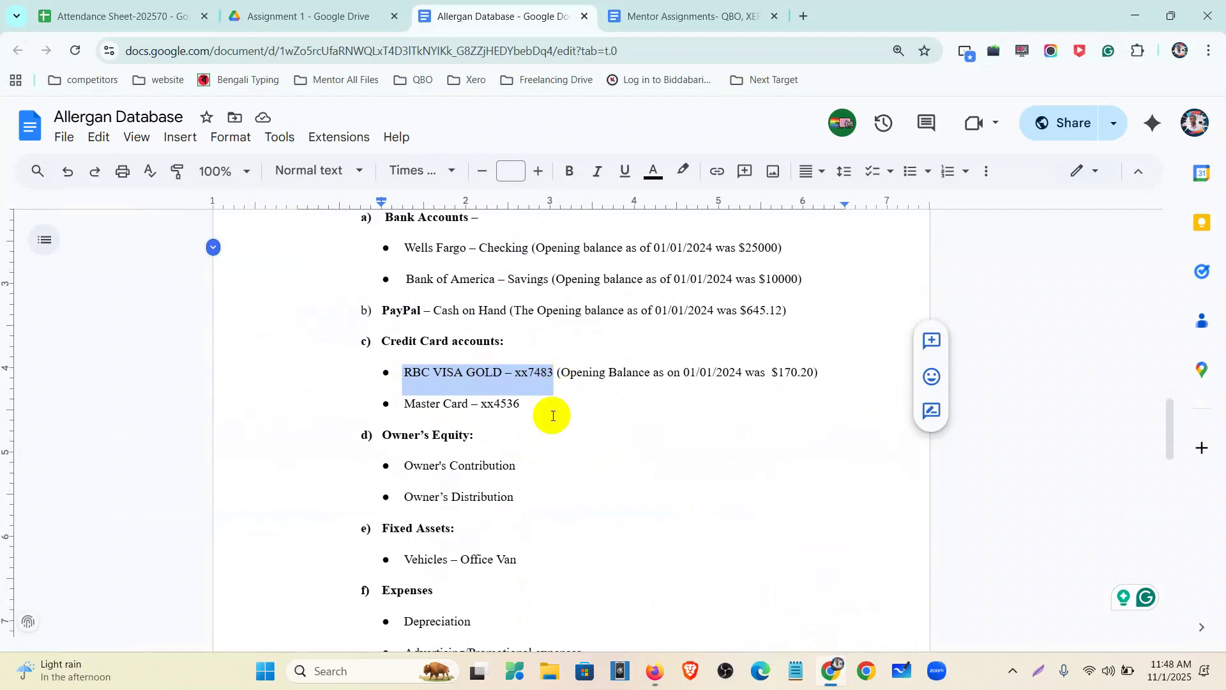
left_click(656, 678)
scroll(1040, 477, "up", 3)
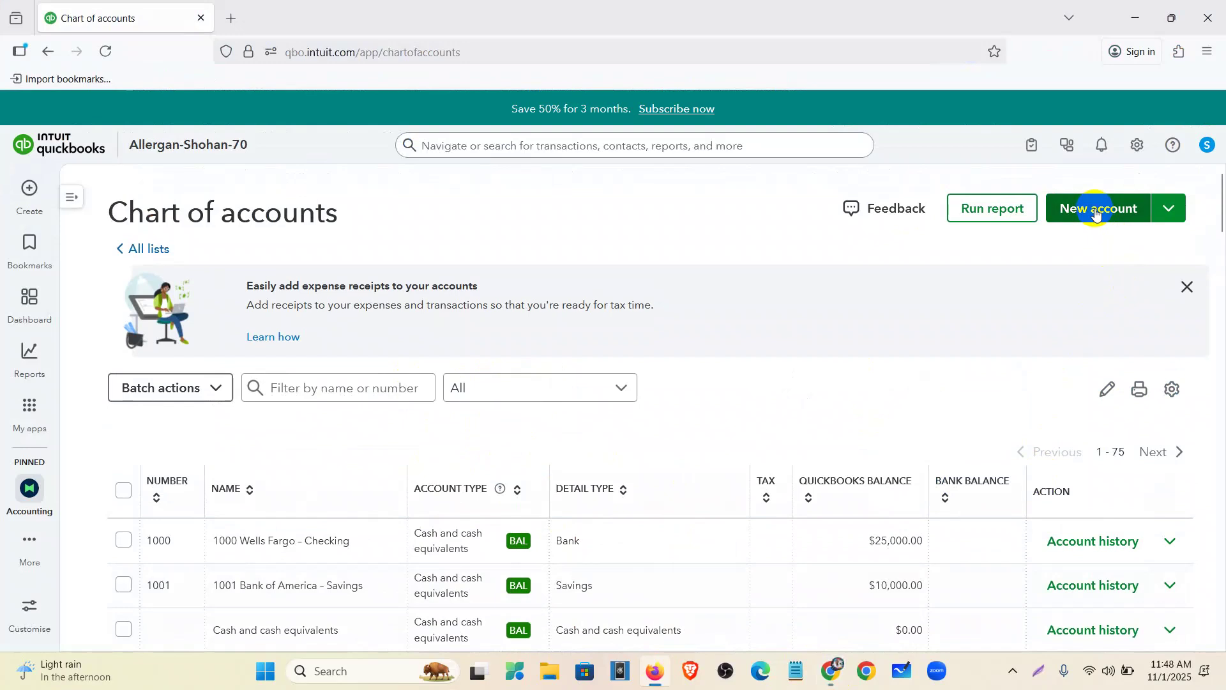
left_click(1096, 211)
left_click(863, 179)
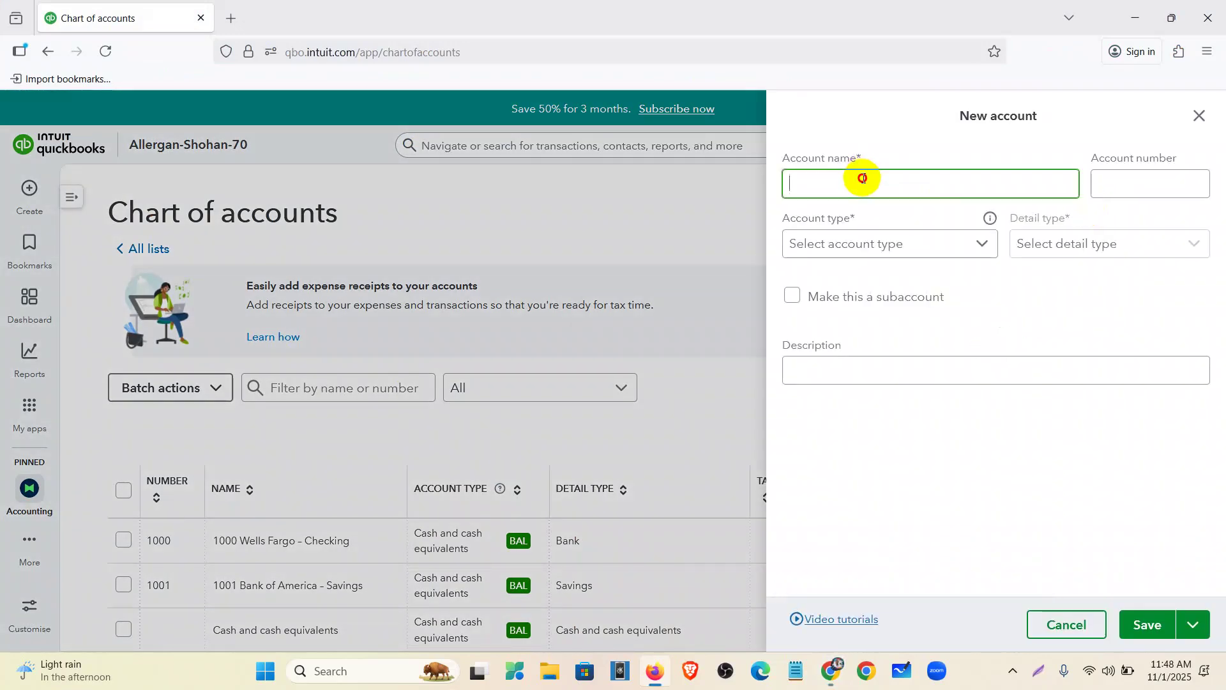
left_click(1100, 185)
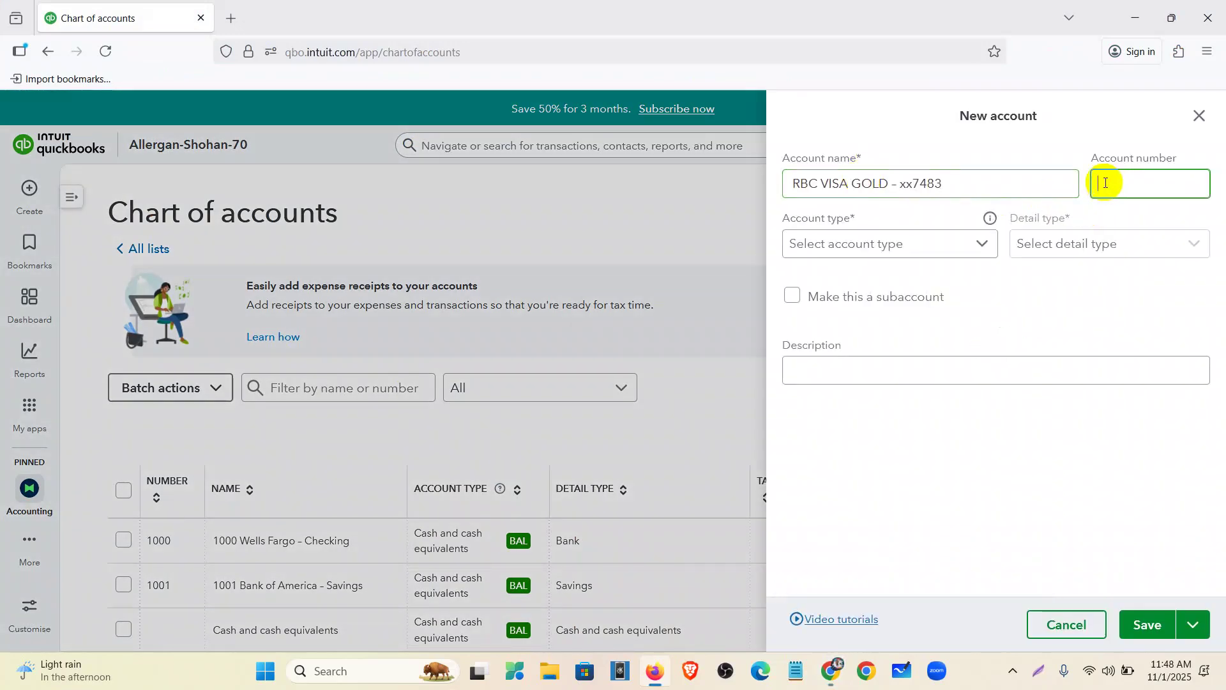
type("20")
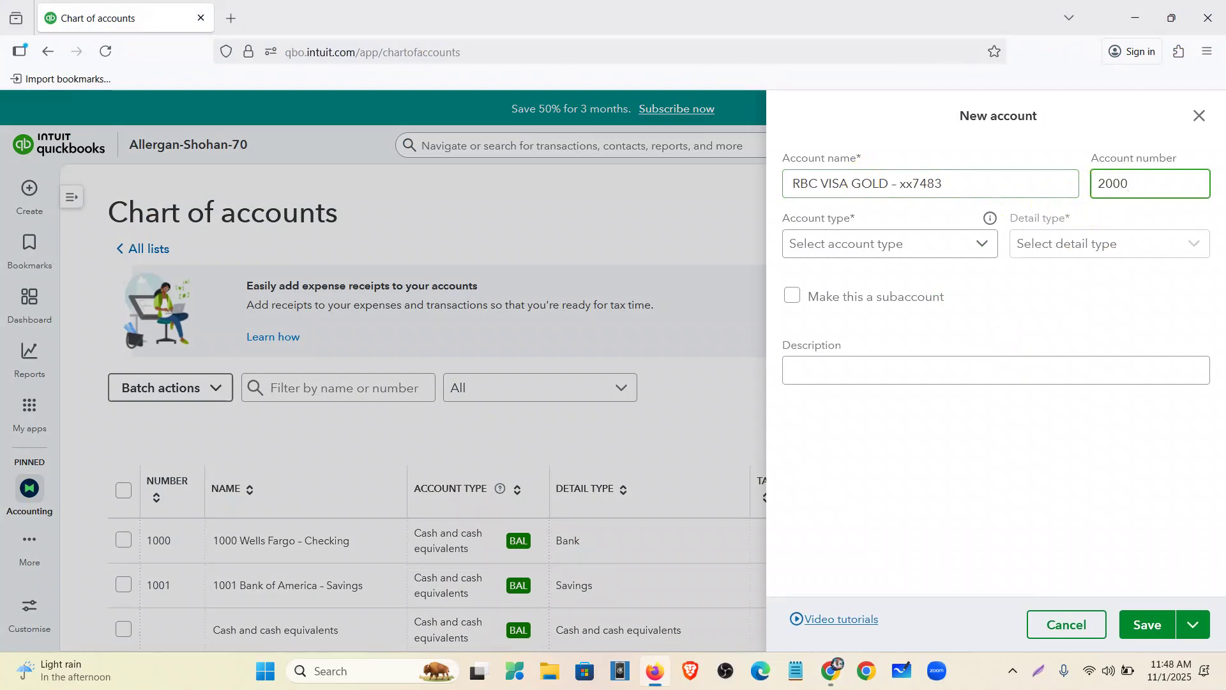
type("00")
Set the RBC VISA GOLD account type to Credit card with detail type Credit Card.
left_click(924, 243)
scroll(883, 401, "down", 1)
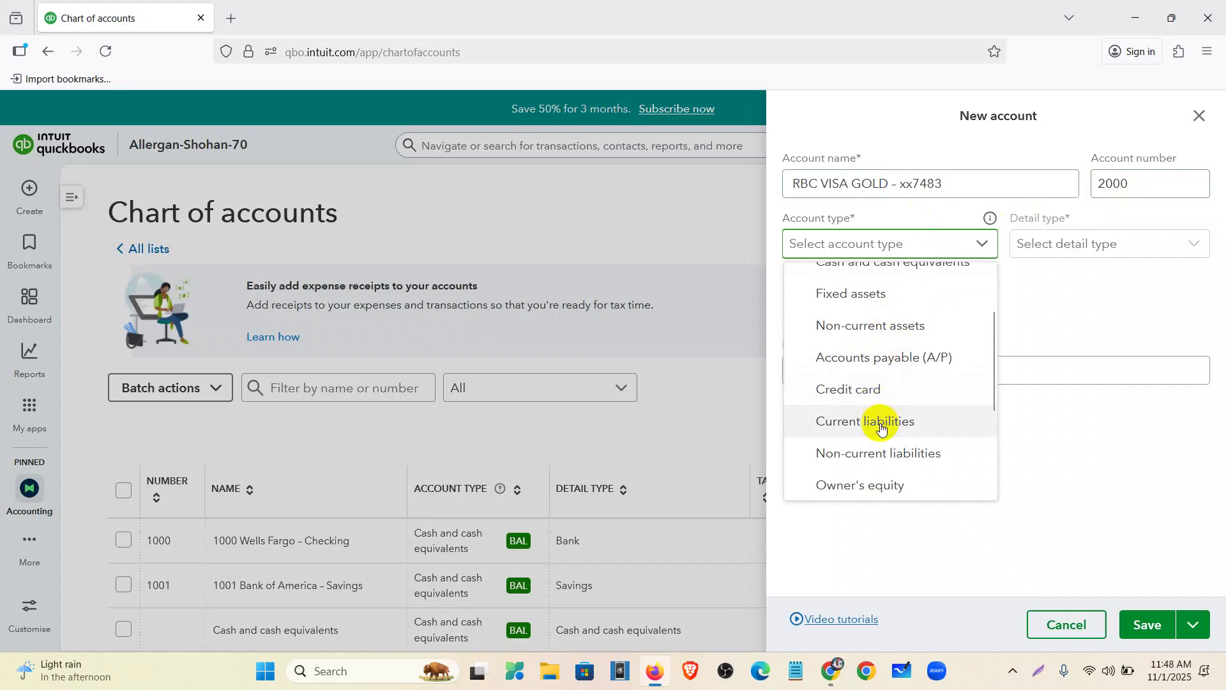
left_click(872, 390)
left_click(1052, 250)
left_click(1054, 278)
Set the RBC VISA GOLD opening balance to 170.20 as of 01/01/2024 and save the account.
scroll(977, 343, "down", 3)
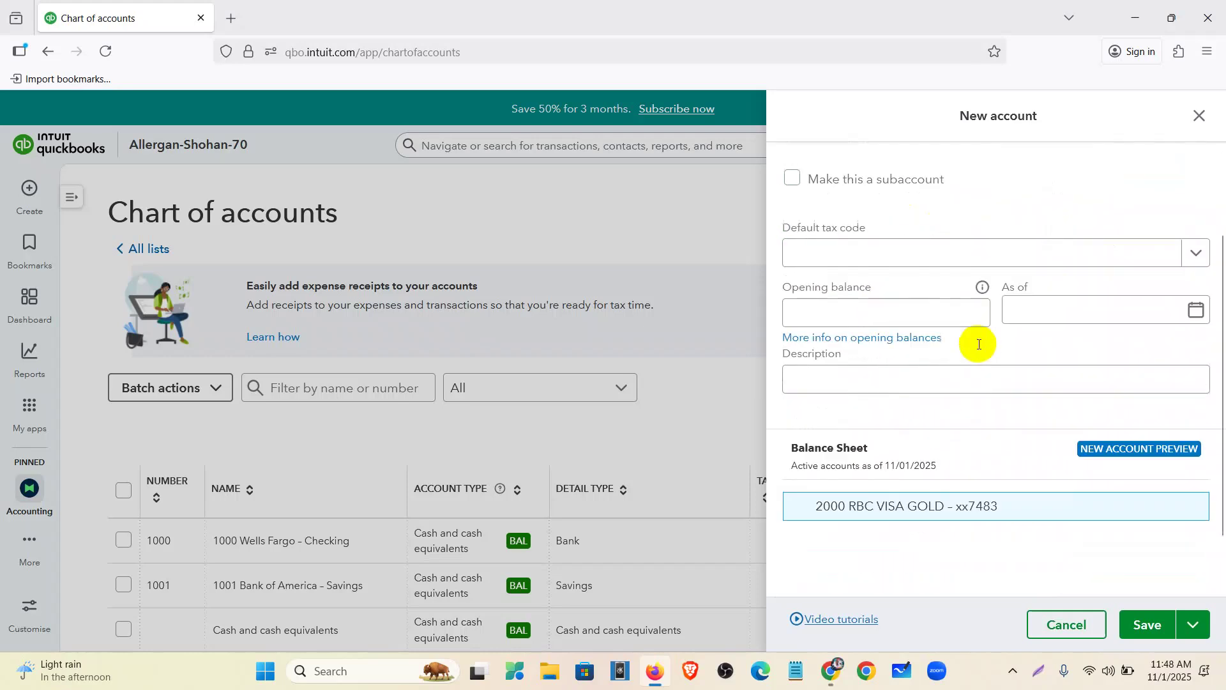
left_click(893, 267)
type("170.20")
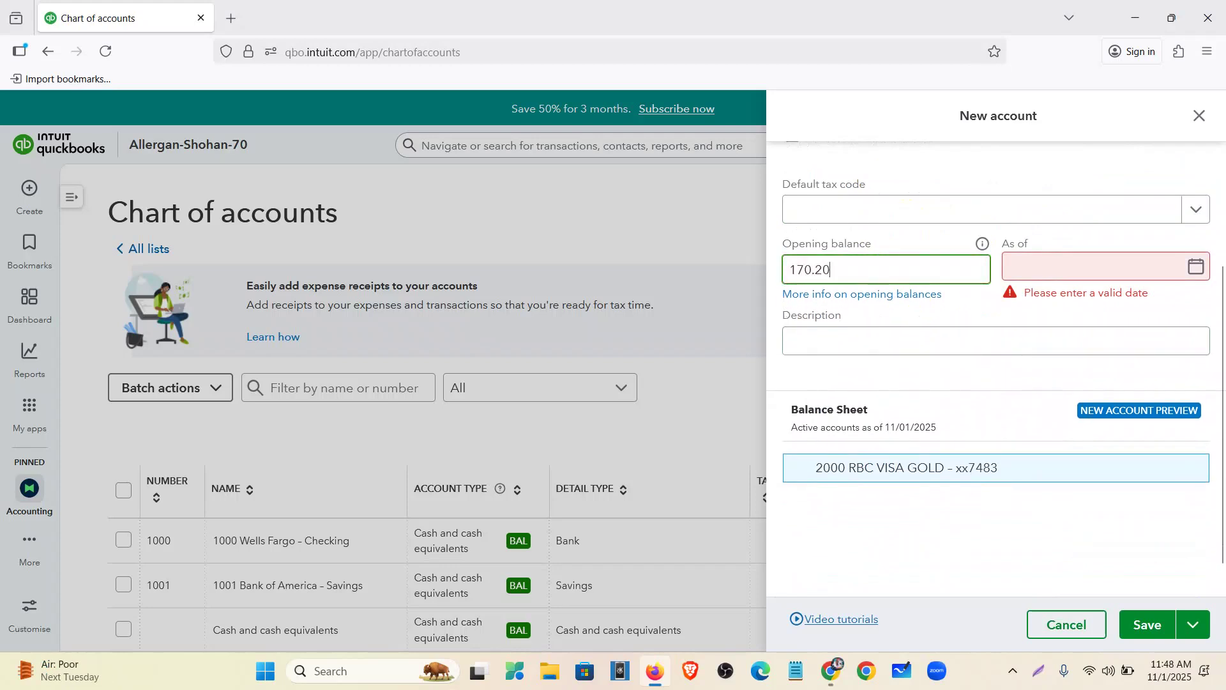
left_click(1040, 269)
type("01012024")
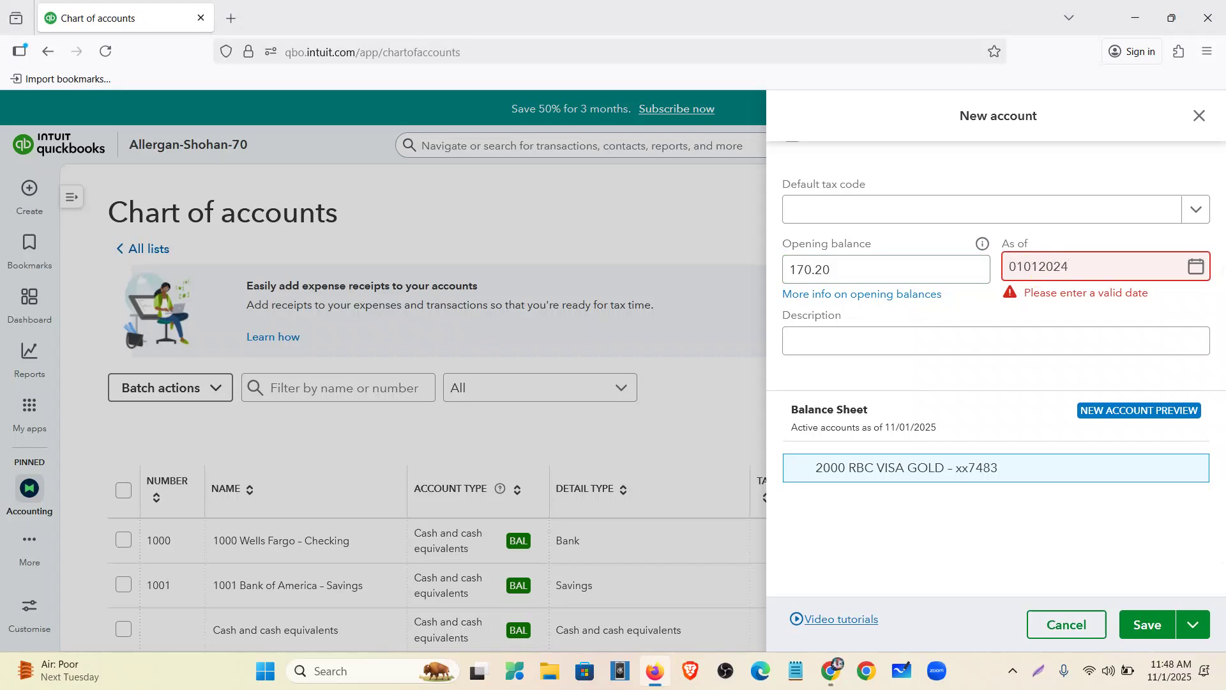
left_click(1150, 625)
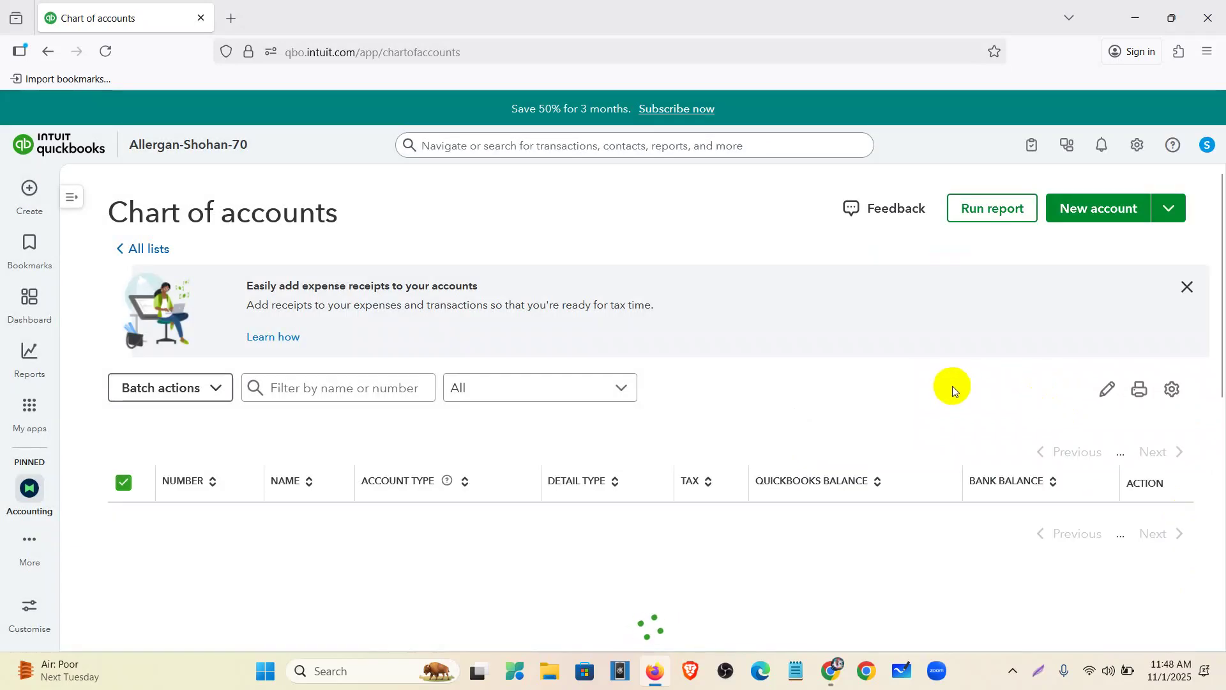
Find the RBC VISA GOLD account in the chart of accounts and check its type and balance.
scroll(952, 386, "down", 3)
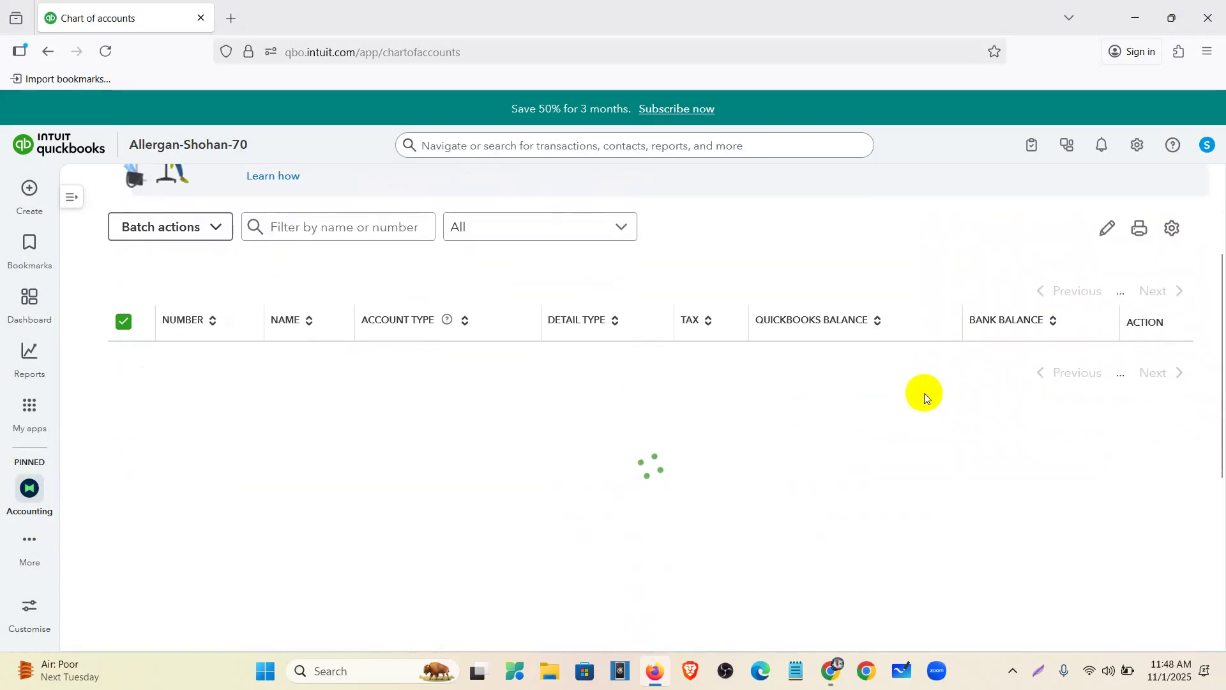
scroll(447, 431, "down", 6)
scroll(164, 429, "down", 5)
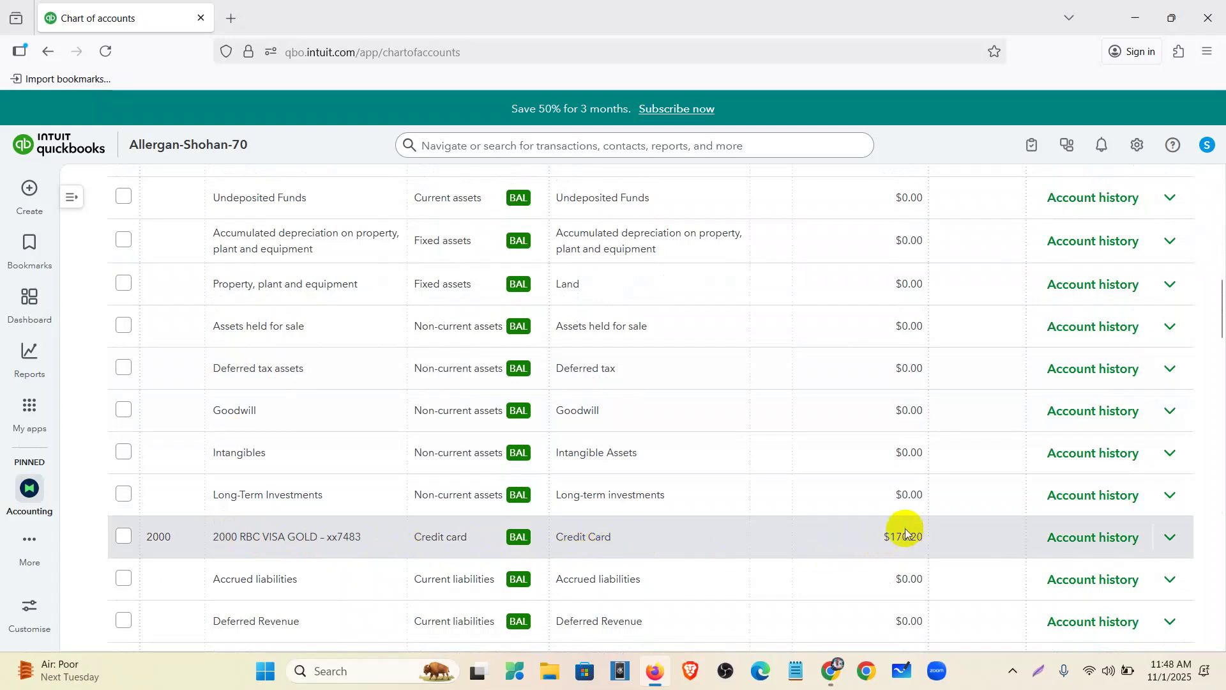
scroll(910, 546, "up", 4)
scroll(911, 546, "down", 4)
scroll(911, 546, "up", 8)
Review the required accounts in the Allergan Database document and copy the Payroll Expenses name from the expenses list.
left_click(831, 670)
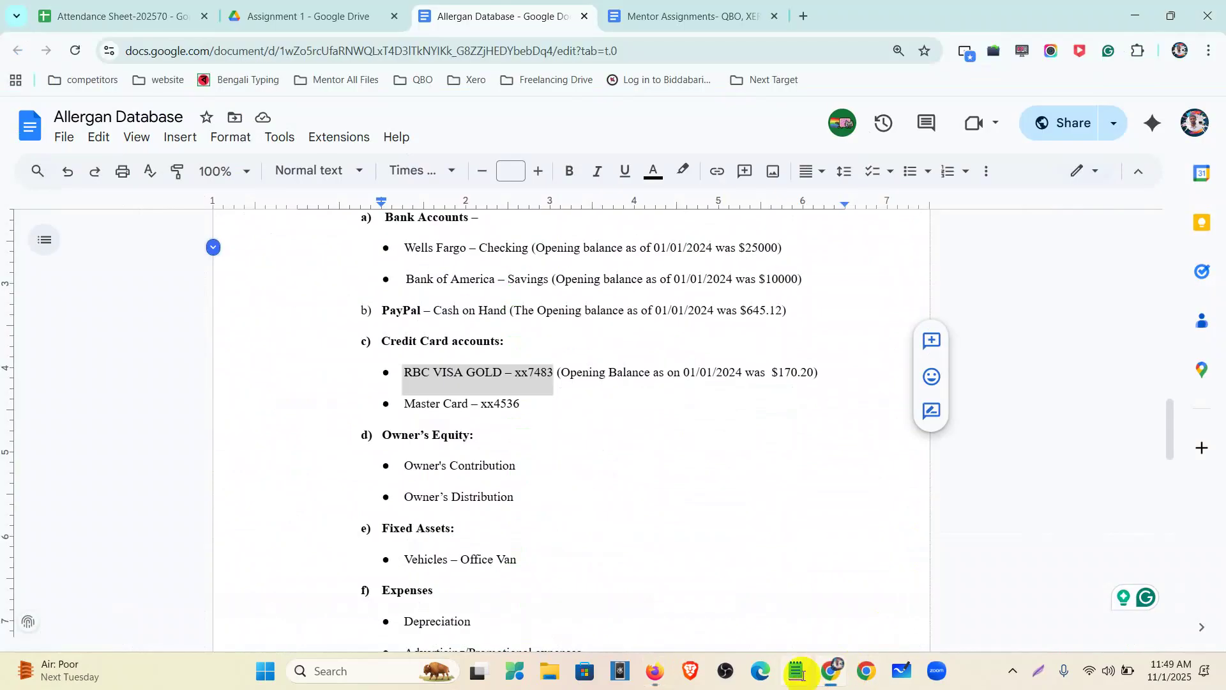
scroll(500, 435, "down", 5)
scroll(447, 409, "up", 6)
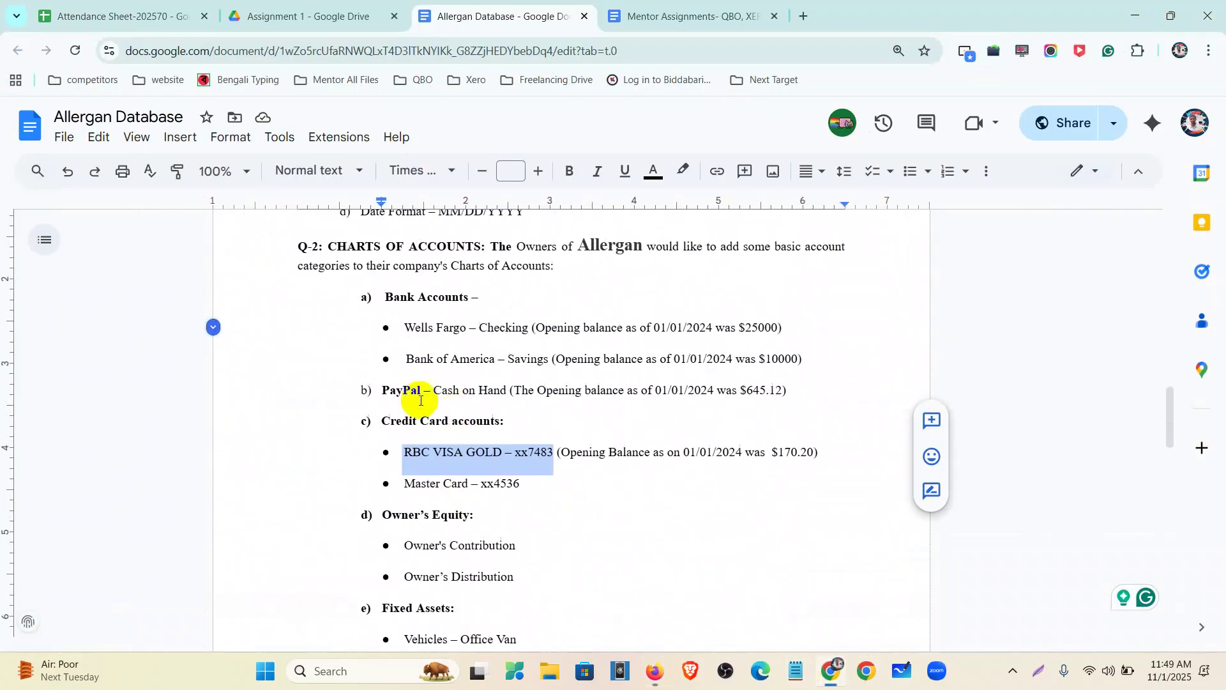
left_click_drag(350, 294, 816, 547)
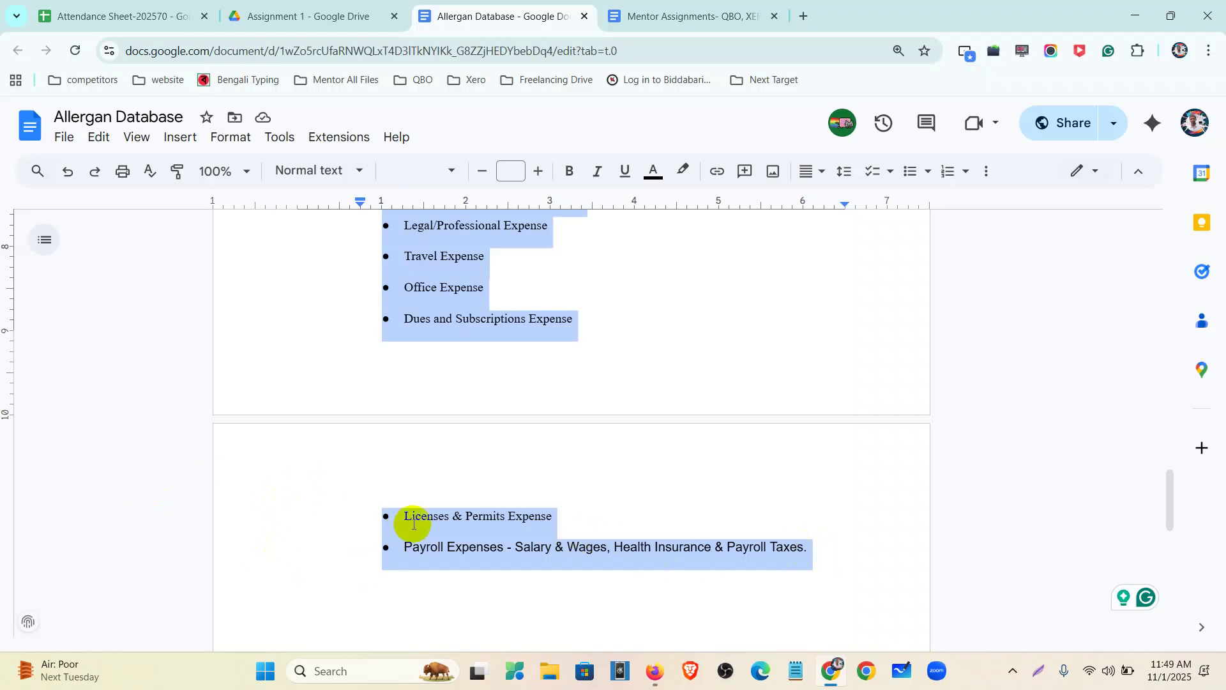
left_click(506, 548)
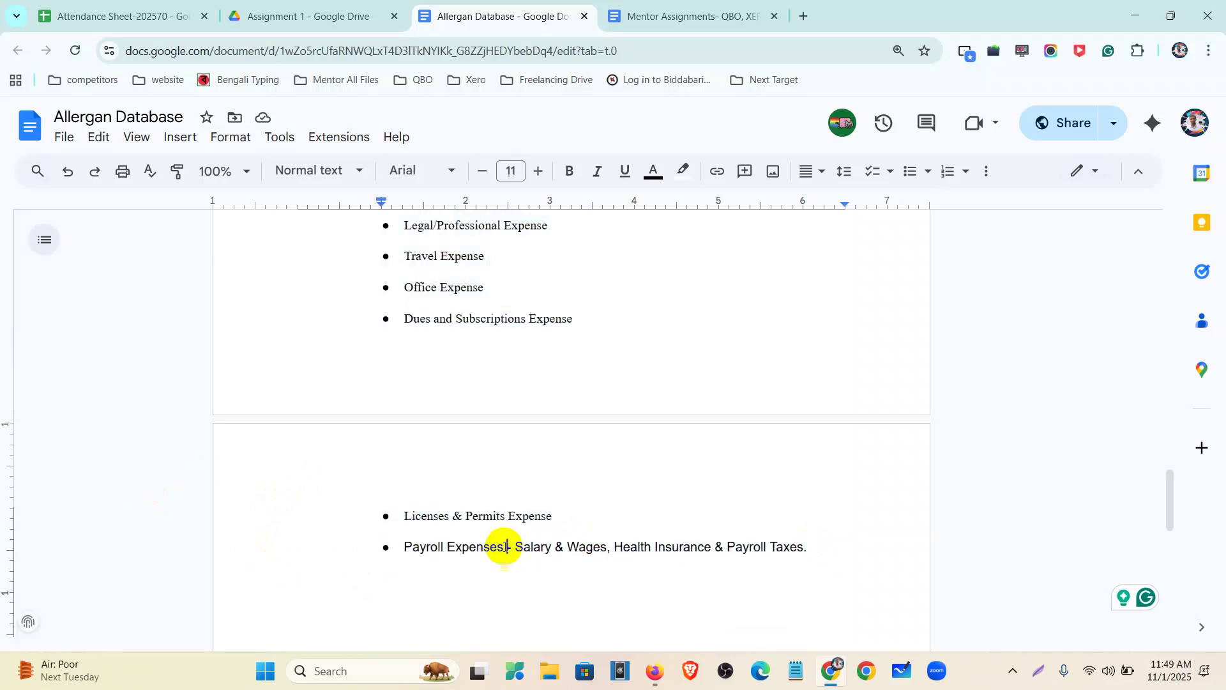
left_click_drag(504, 548, 407, 546)
key("ctrl+c")
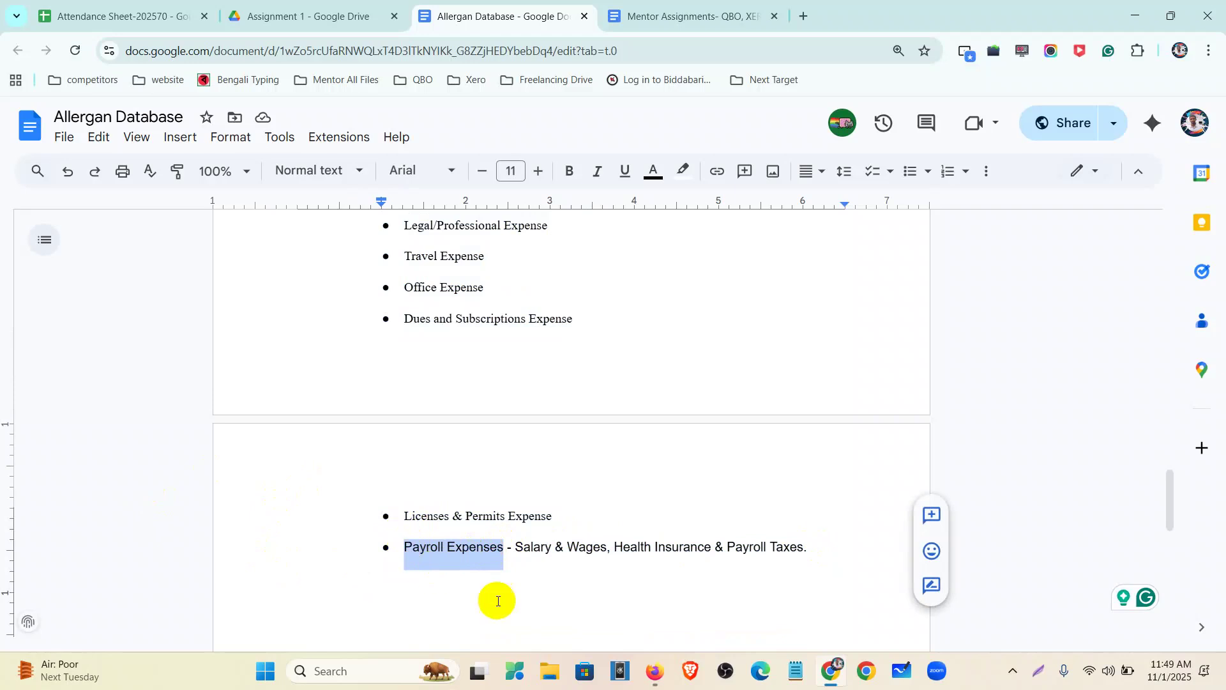
Filter the QuickBooks chart of accounts by the copied name Payroll Expenses.
left_click(654, 670)
scroll(810, 430, "up", 5)
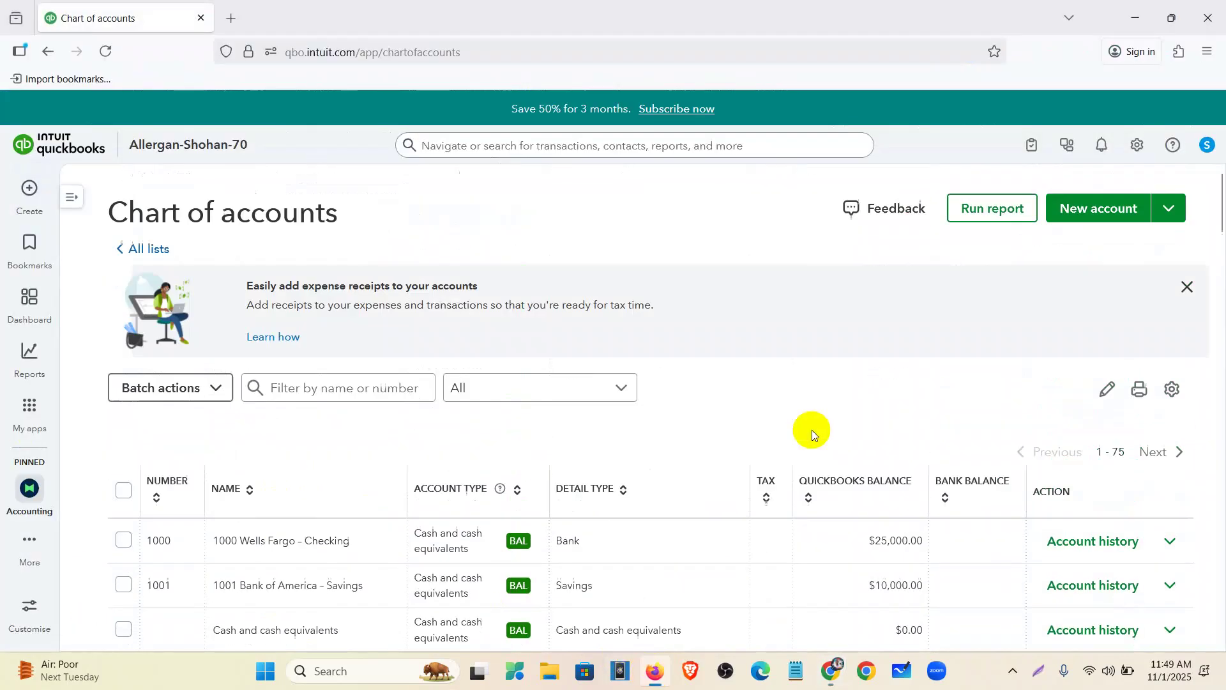
left_click(1096, 218)
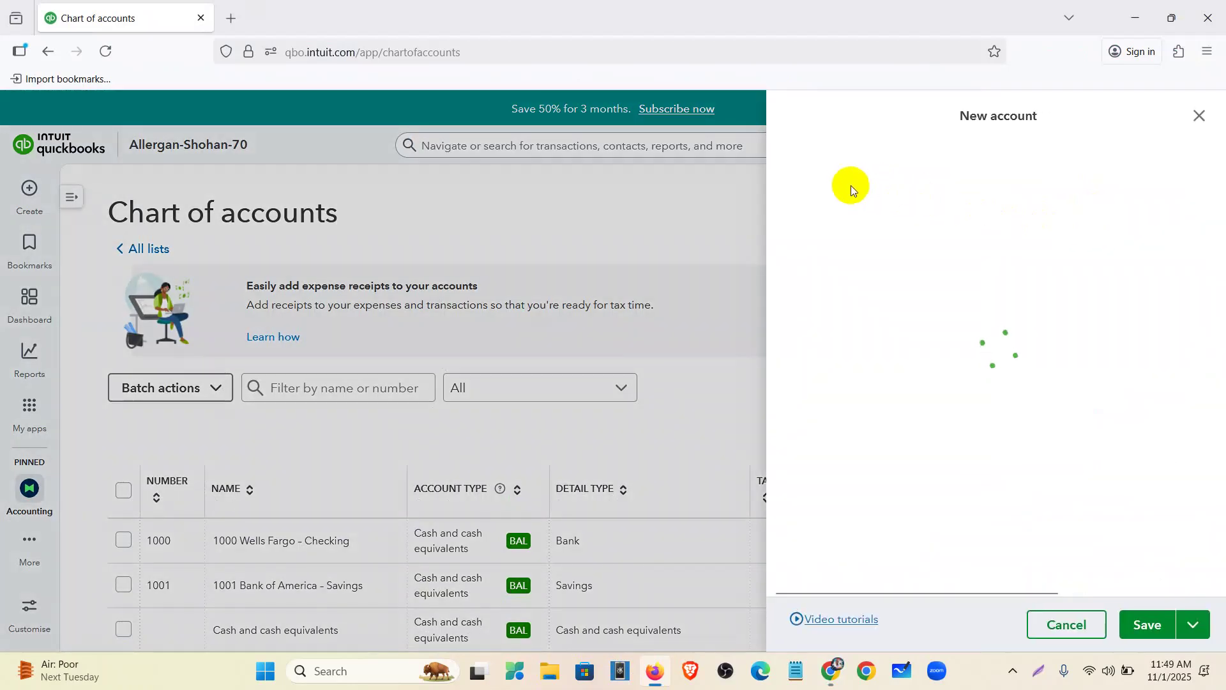
left_click(1197, 117)
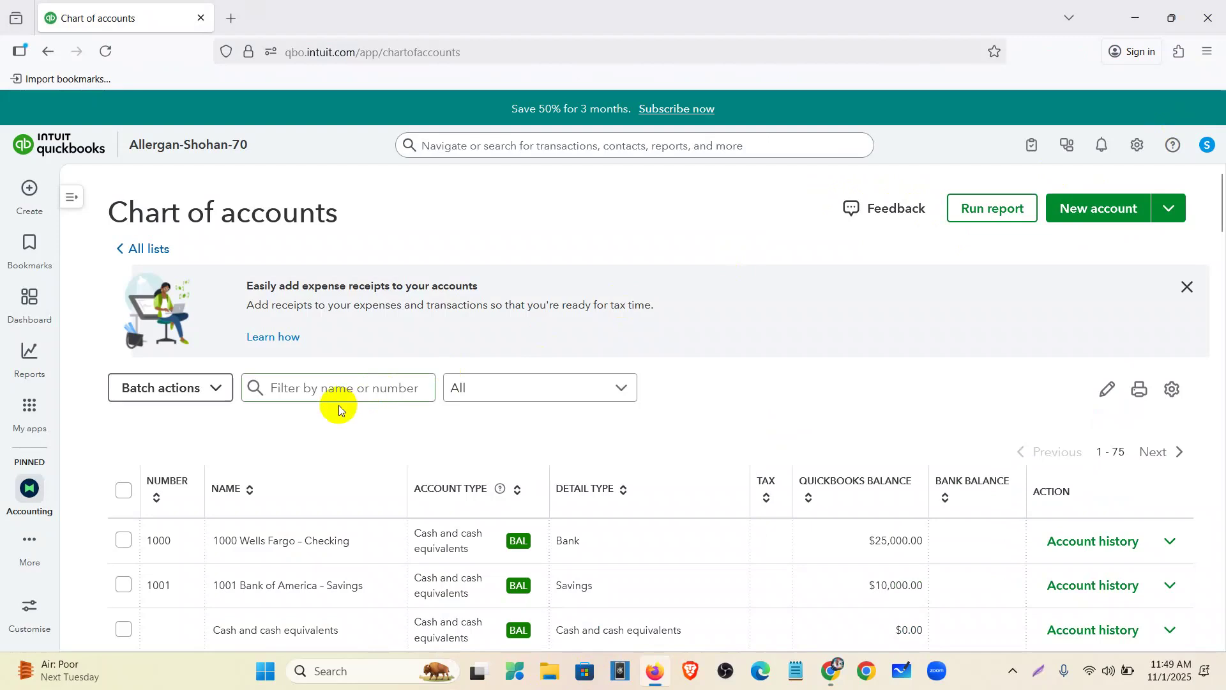
left_click(328, 392)
key("ctrl+v")
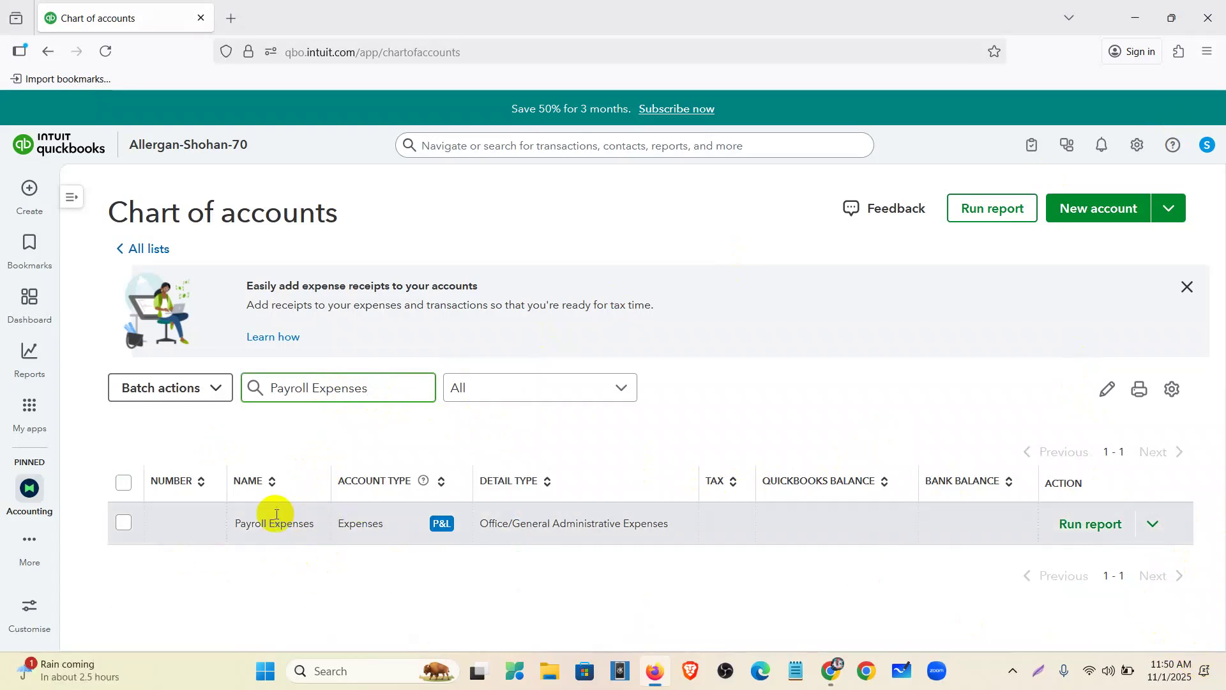
Edit the existing Payroll Expenses account to give it account number 6000, and save it.
left_click(1155, 525)
left_click(1078, 550)
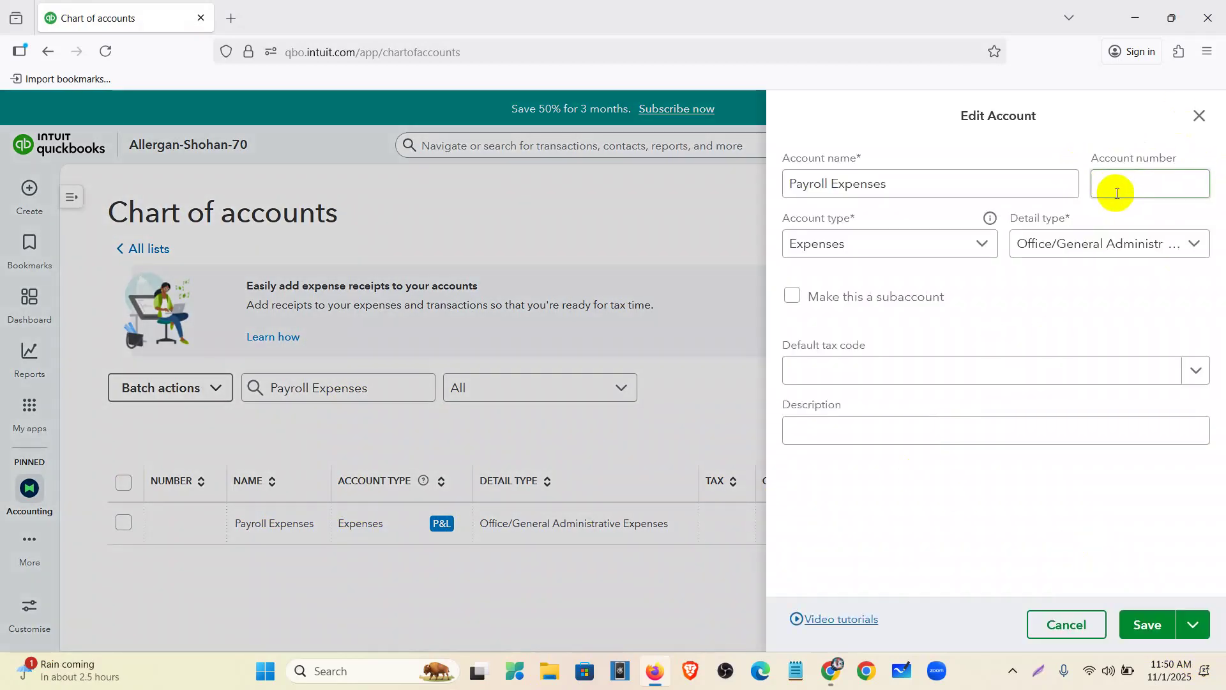
type("6")
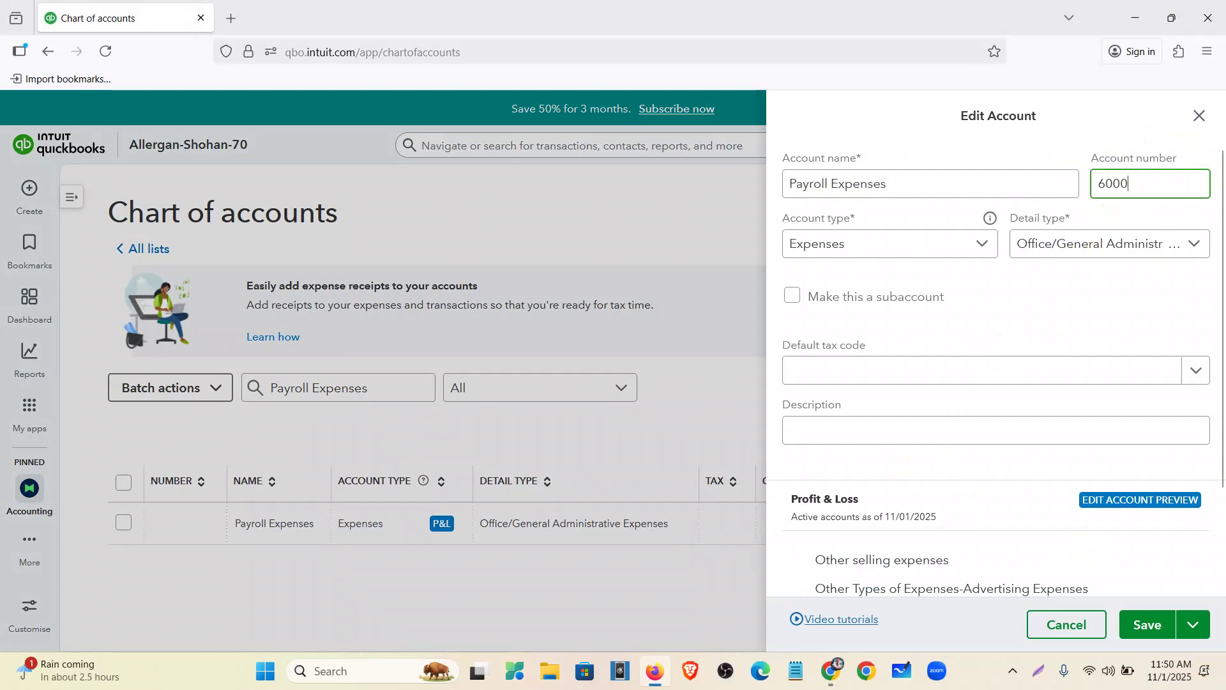
type("000")
left_click(1149, 624)
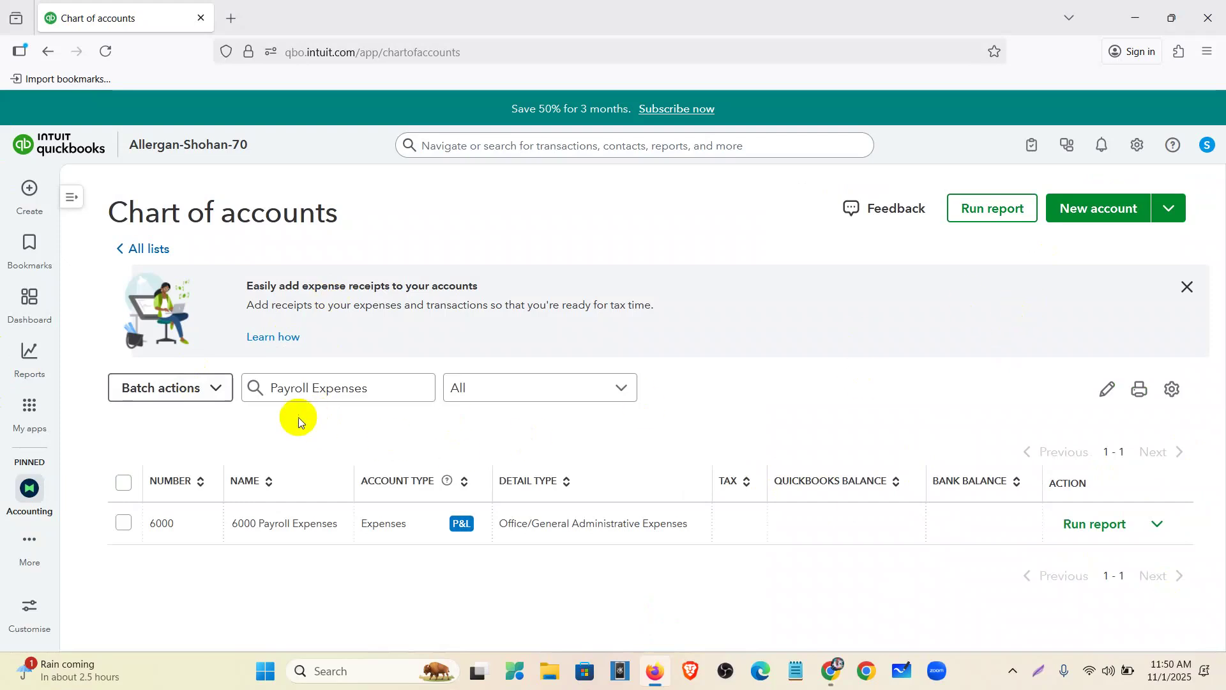
Switch to the Allergan Database document and copy the name Health Insurance from the Payroll Expenses entry.
left_click(831, 670)
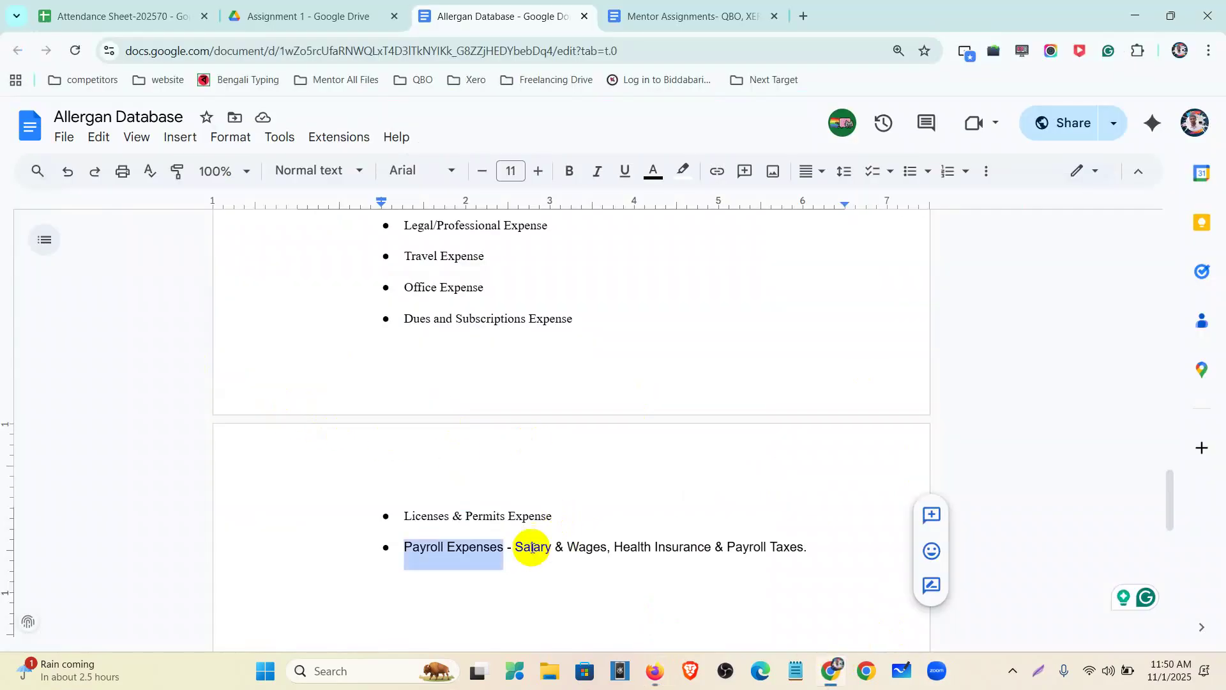
left_click(518, 548)
mouse_move(515, 548)
left_mouse_down()
mouse_move(595, 558)
mouse_move(803, 545)
left_mouse_up()
left_click(614, 548)
left_click_drag(714, 551, 623, 550)
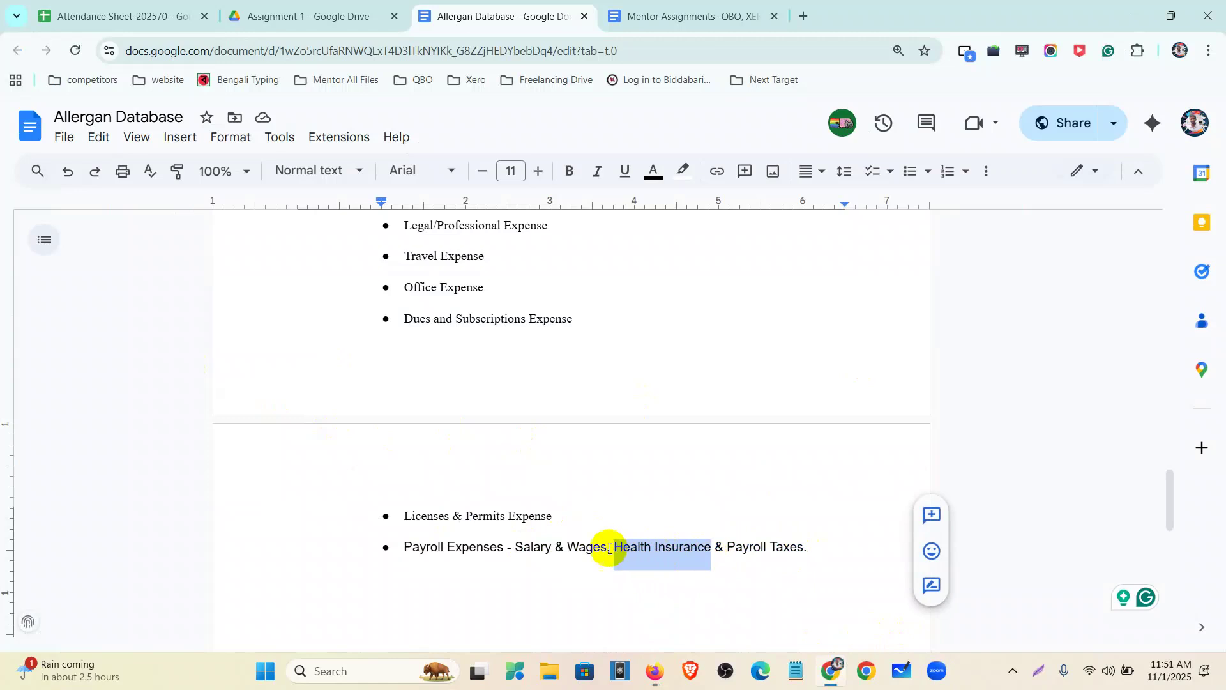
Return to QuickBooks and start a new account named Health Insurance with account number 6001.
left_click(654, 670)
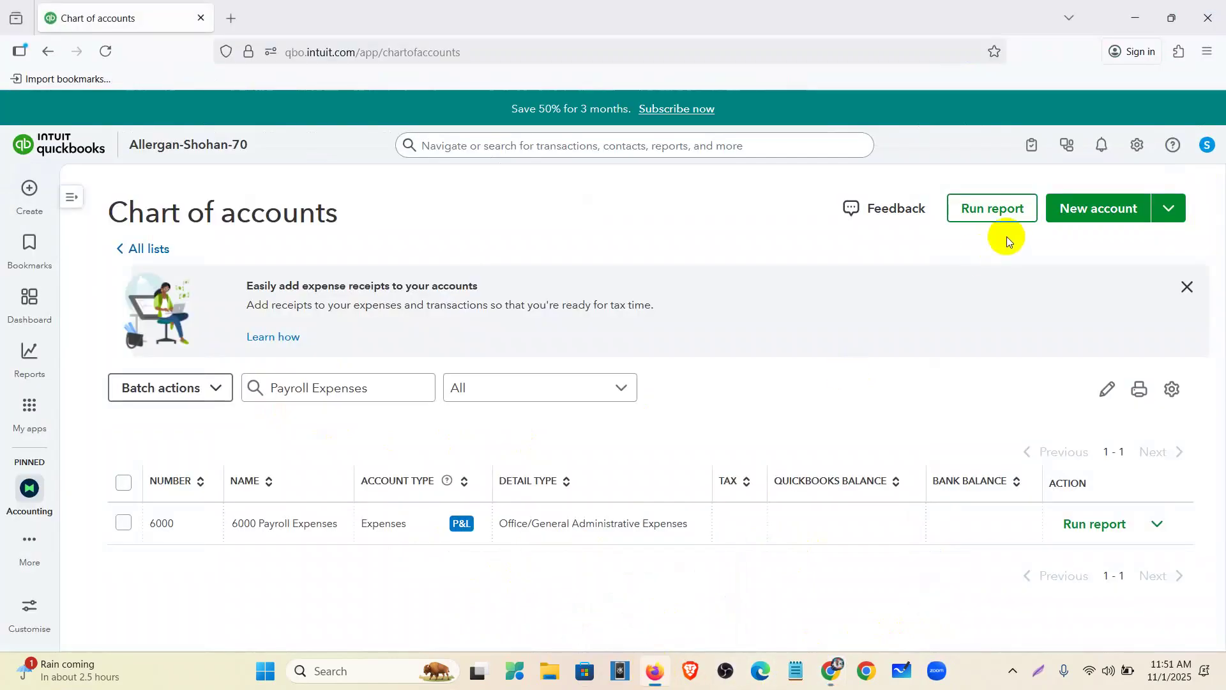
left_click(1087, 212)
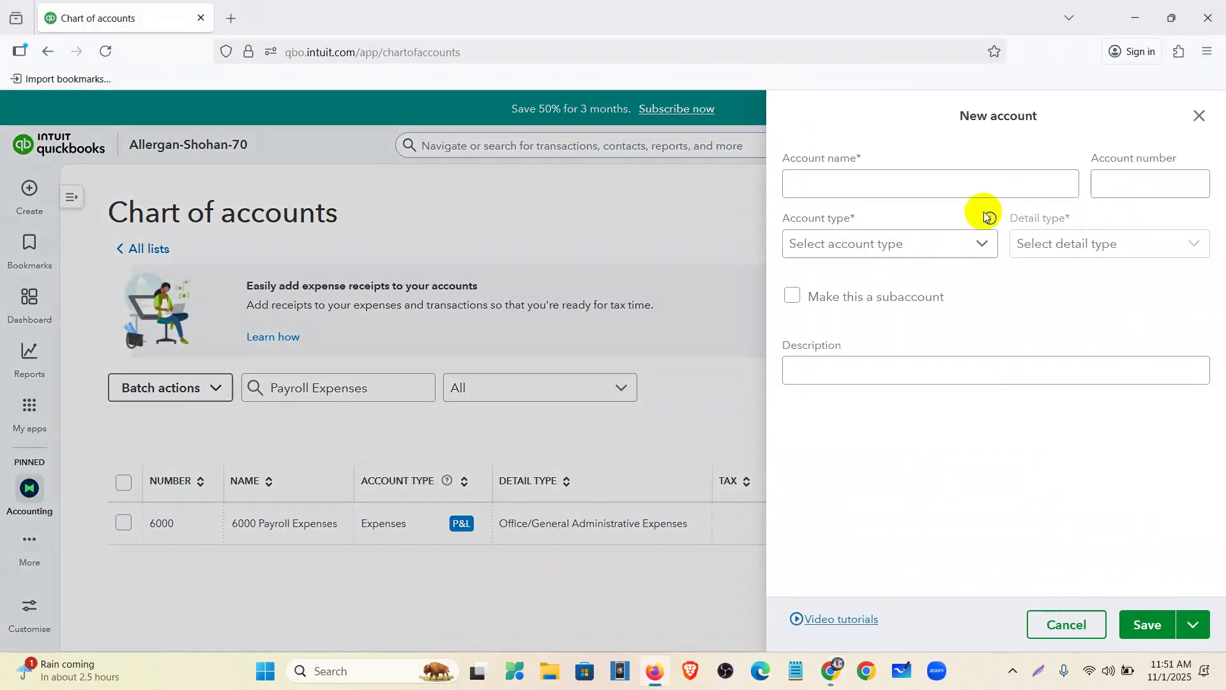
left_click(825, 188)
type("Health Insurance")
left_click(1137, 189)
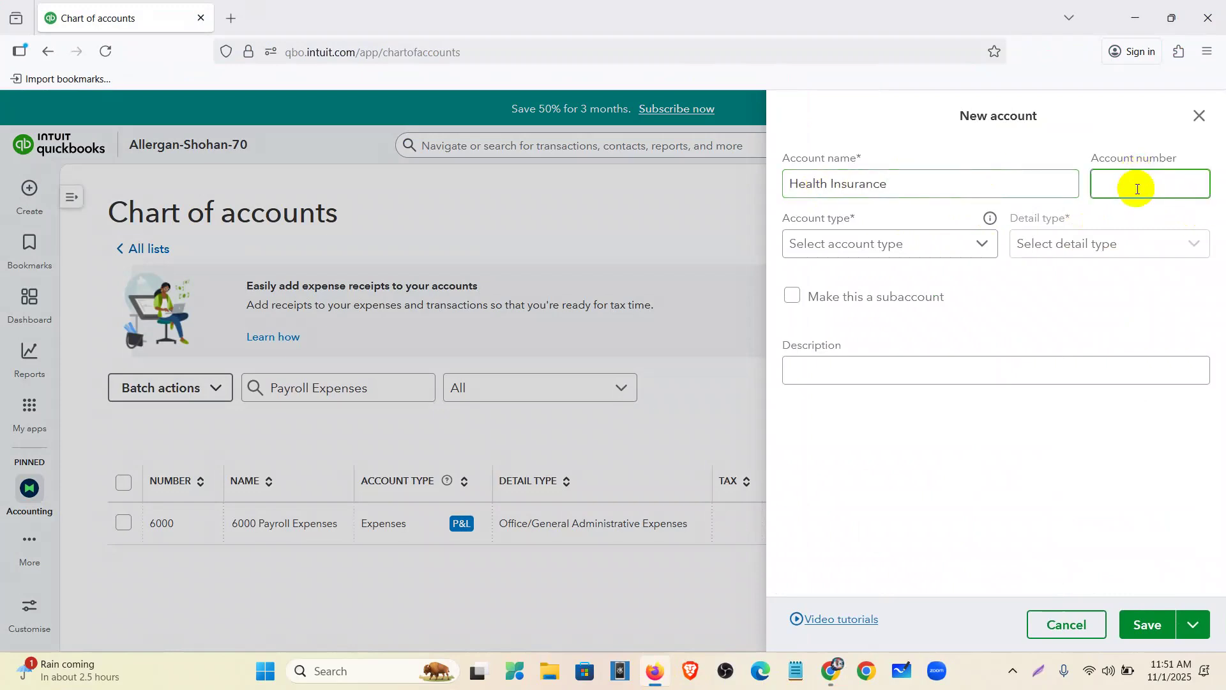
type("6001")
Set the Health Insurance account's type to Expenses and its detail type to Insurance.
left_click(922, 242)
scroll(926, 320, "down", 4)
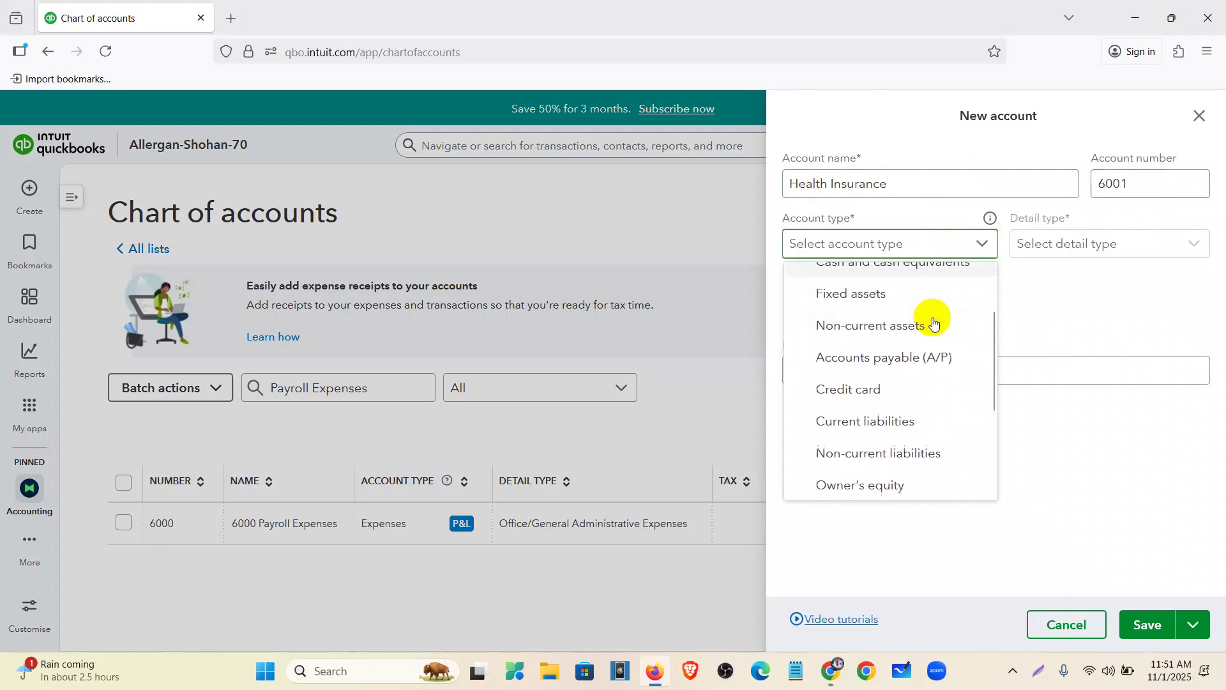
scroll(888, 434, "down", 2)
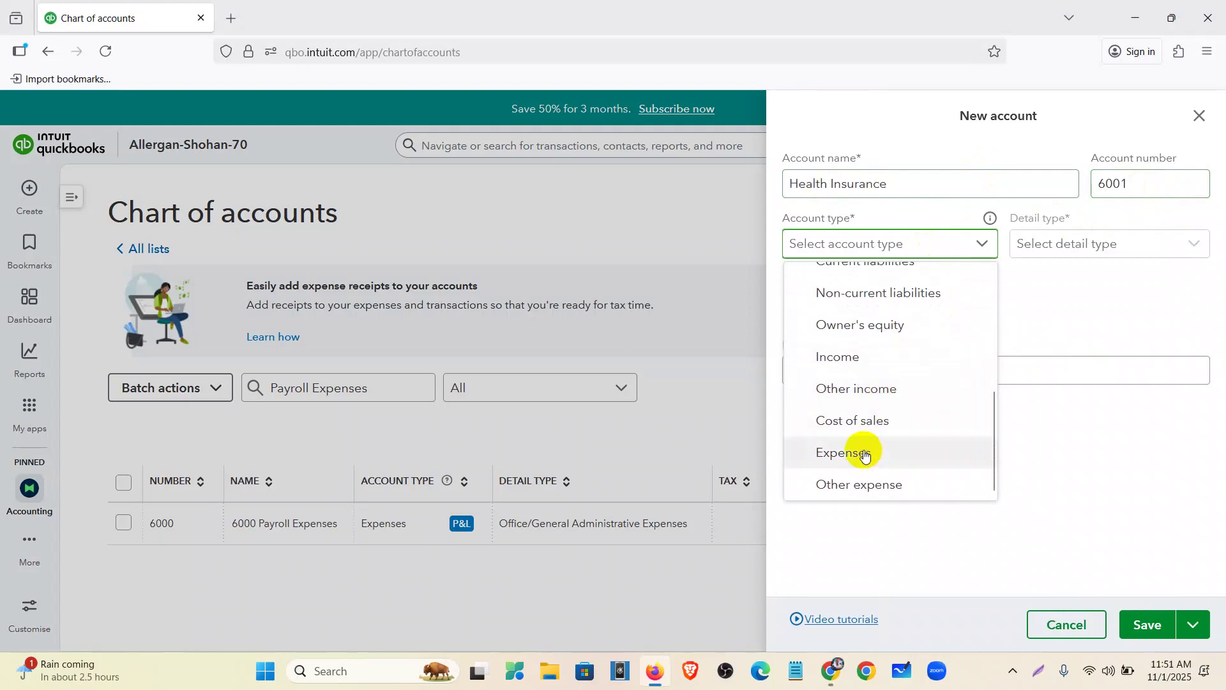
left_click(861, 457)
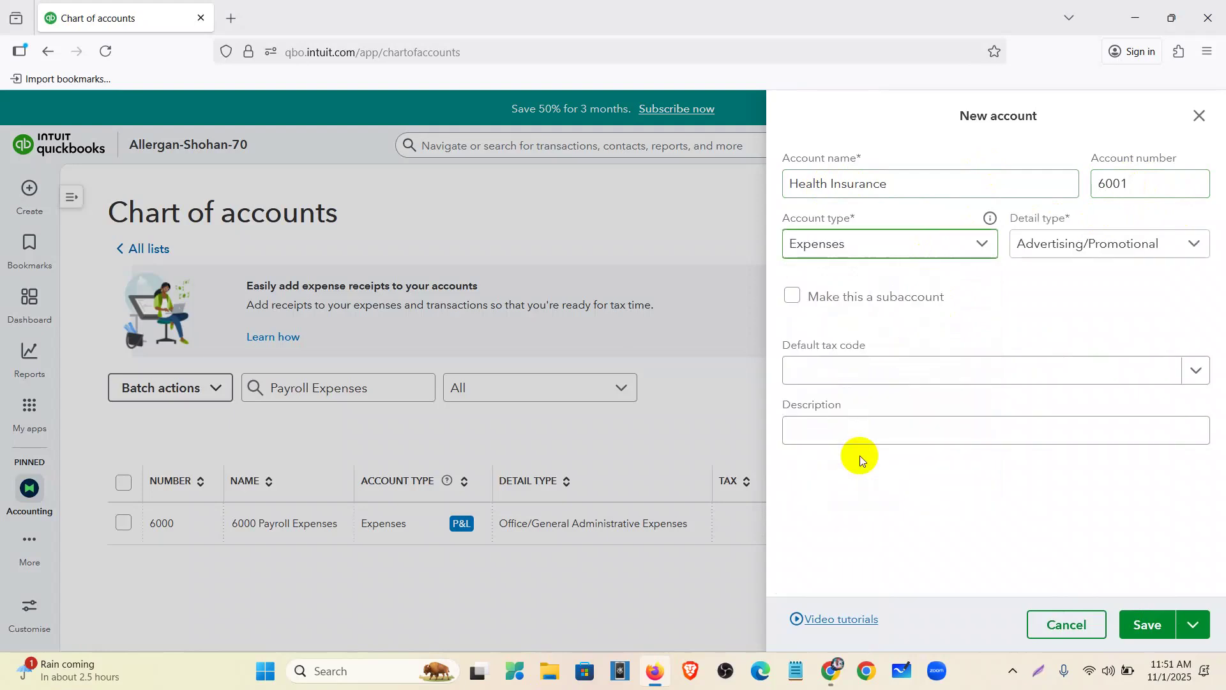
left_click(1068, 247)
scroll(1023, 347, "down", 3)
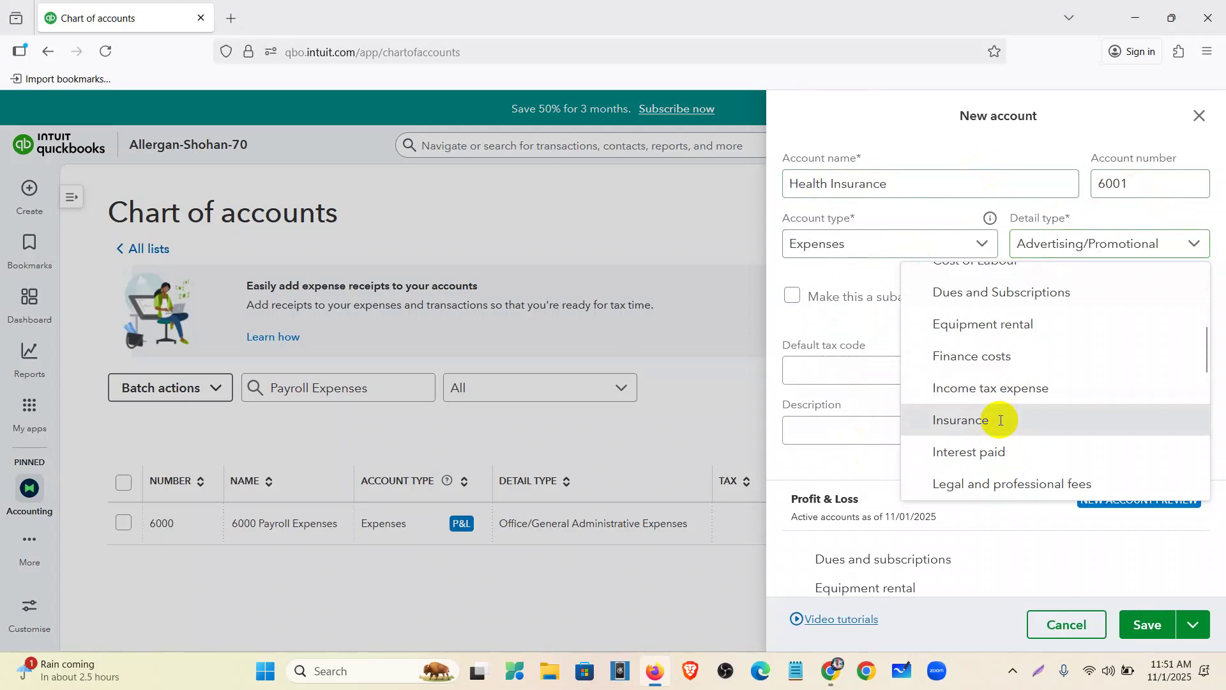
left_click(1006, 422)
scroll(968, 430, "down", 2)
scroll(919, 276, "up", 2)
scroll(918, 276, "up", 1)
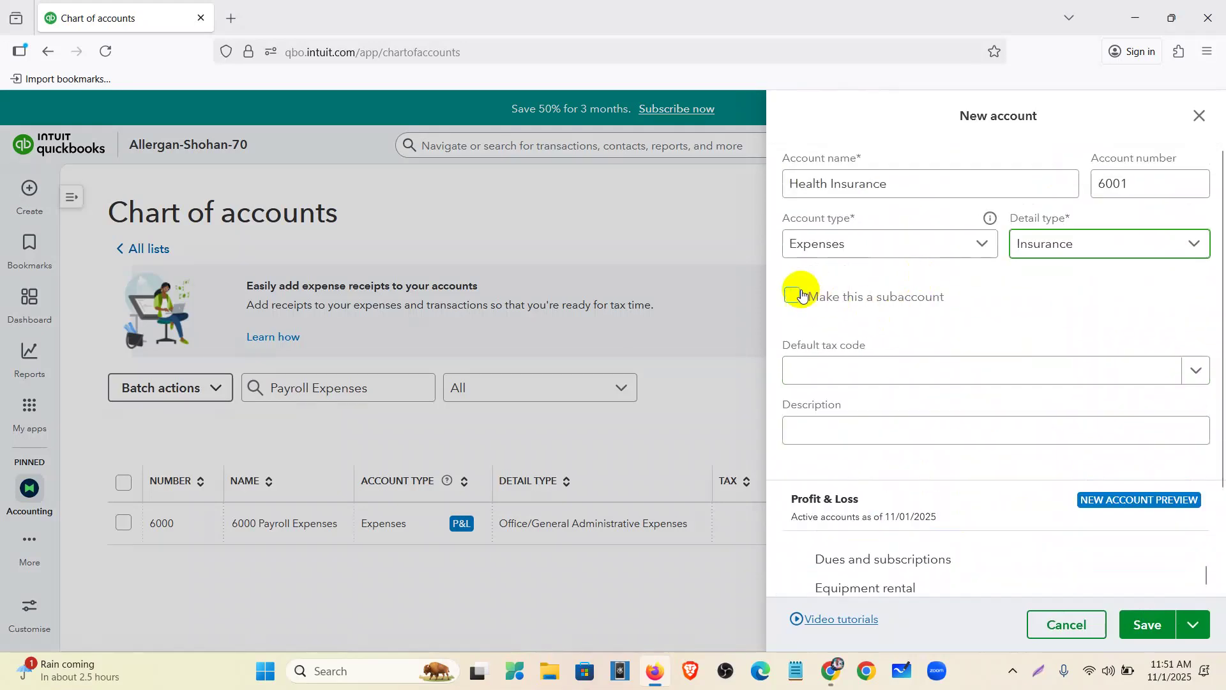
Make Health Insurance a subaccount of 6000 Payroll Expenses and save the account.
left_click(884, 299)
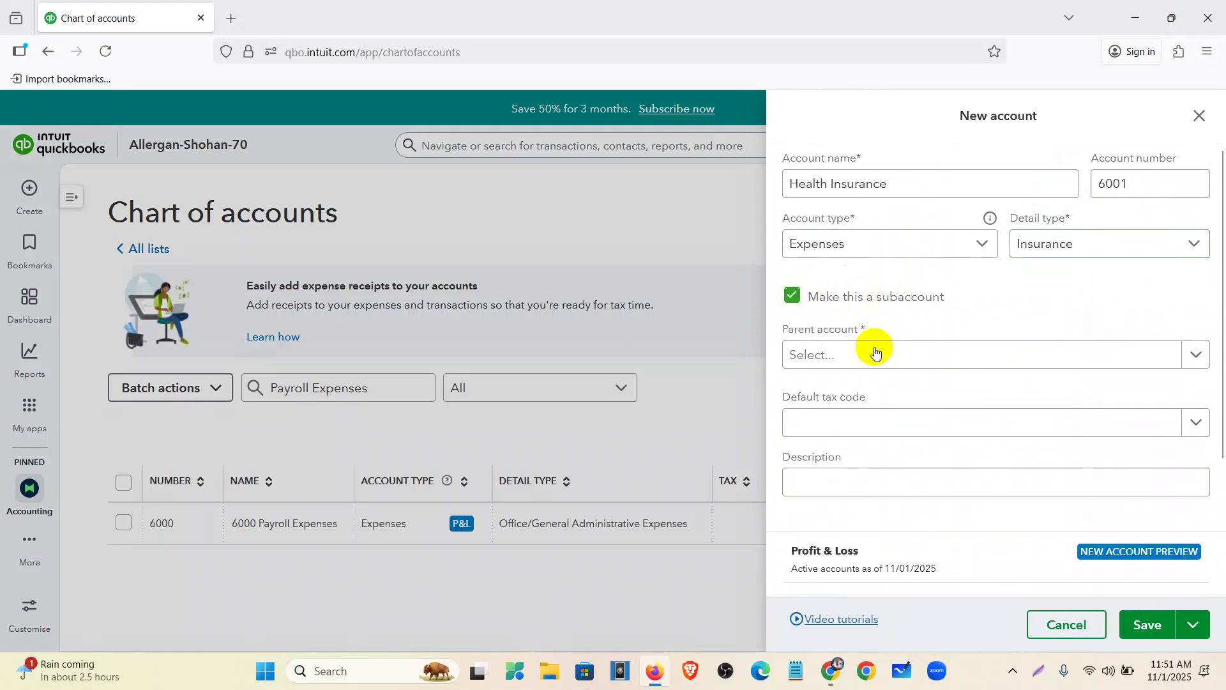
left_click(876, 354)
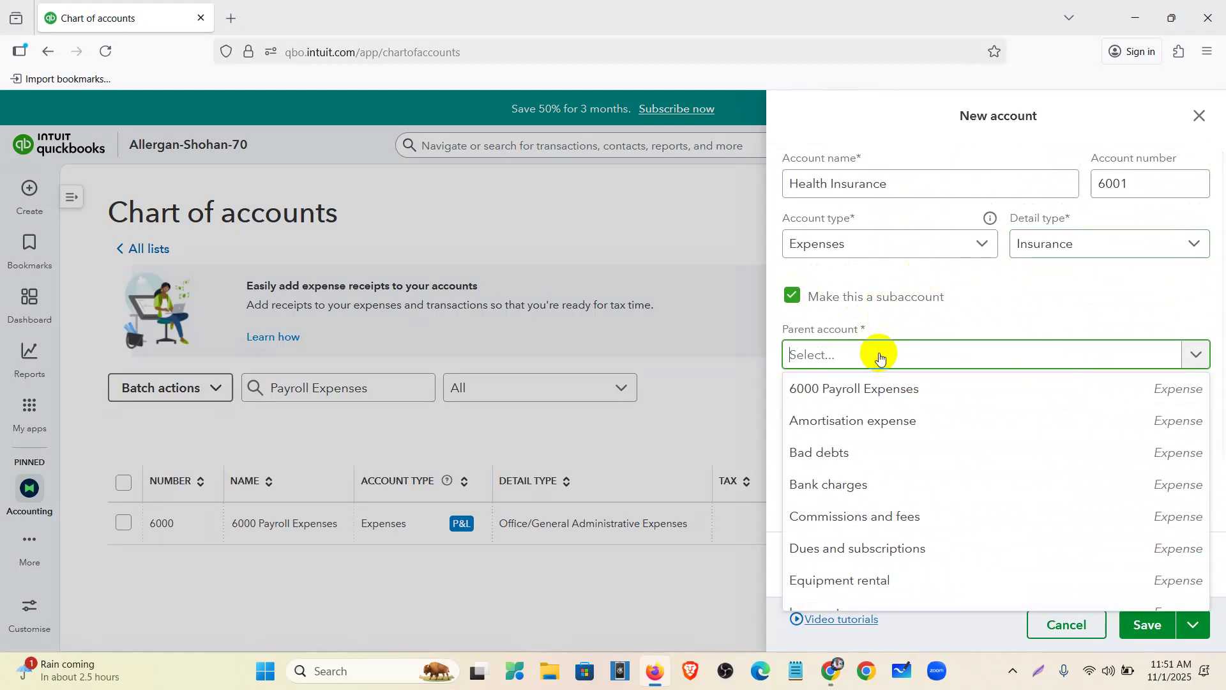
left_click(887, 394)
left_click(1149, 628)
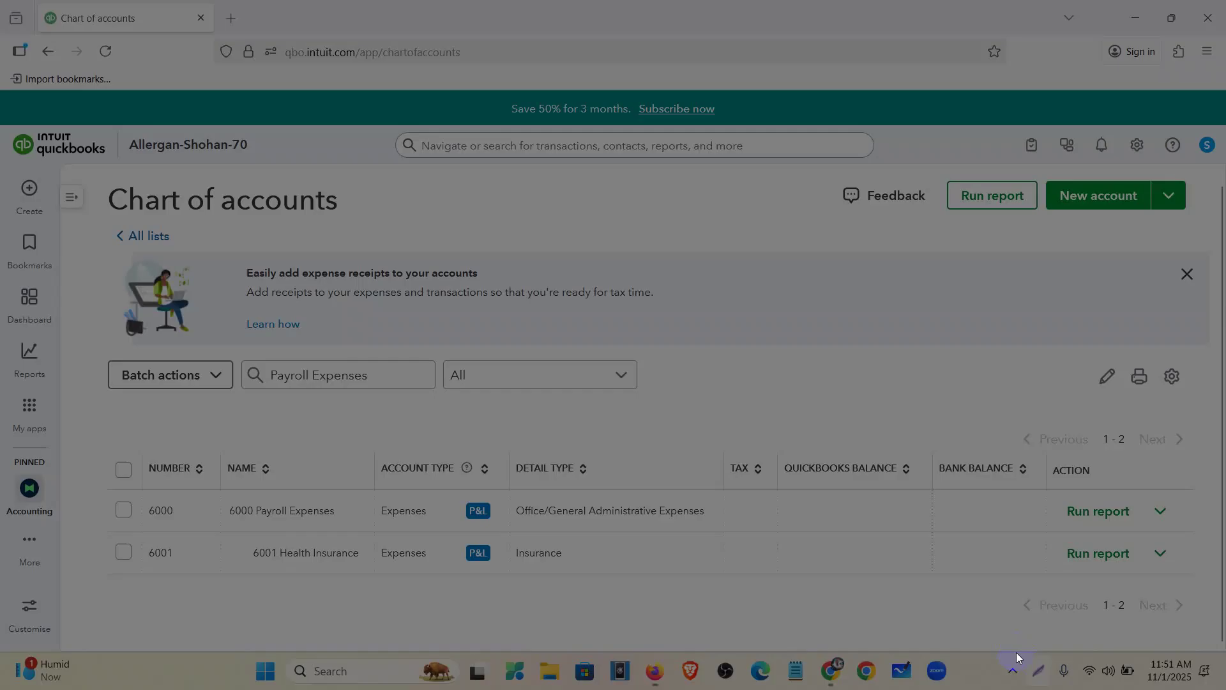
Mark the 6000 Payroll Expenses and 6001 Health Insurance names and the subaccount's indent with red boxes and an arrow, then discard the screen capture.
left_click(1017, 657)
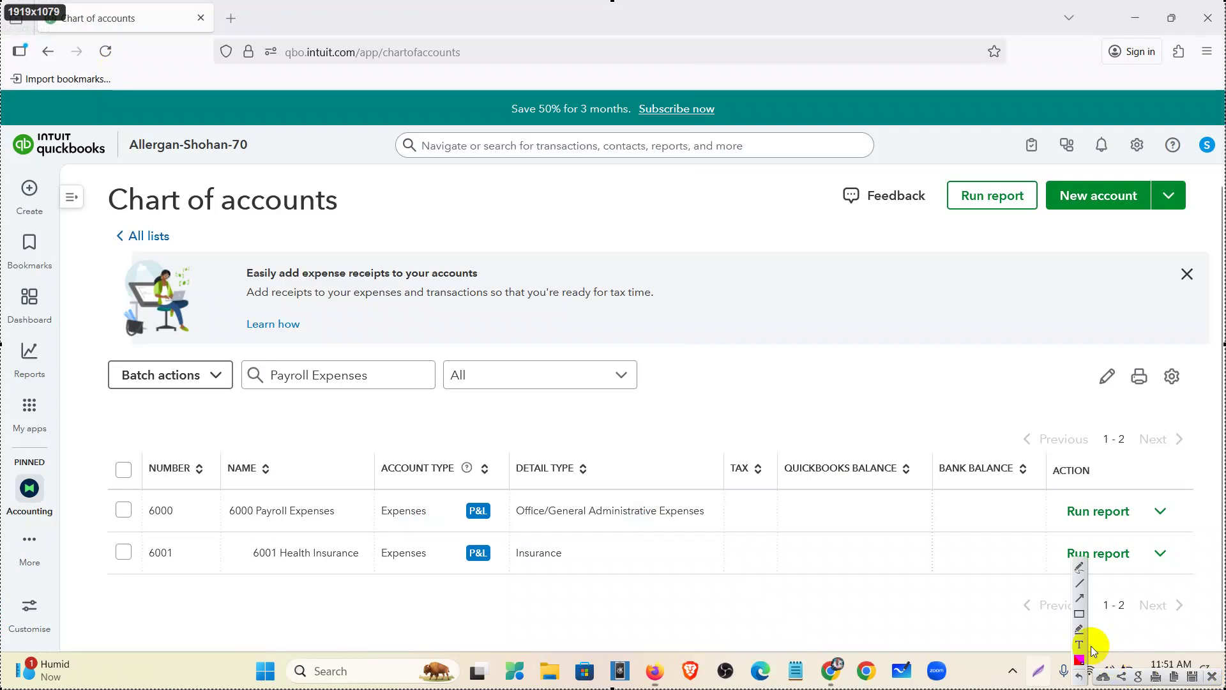
left_click(1079, 615)
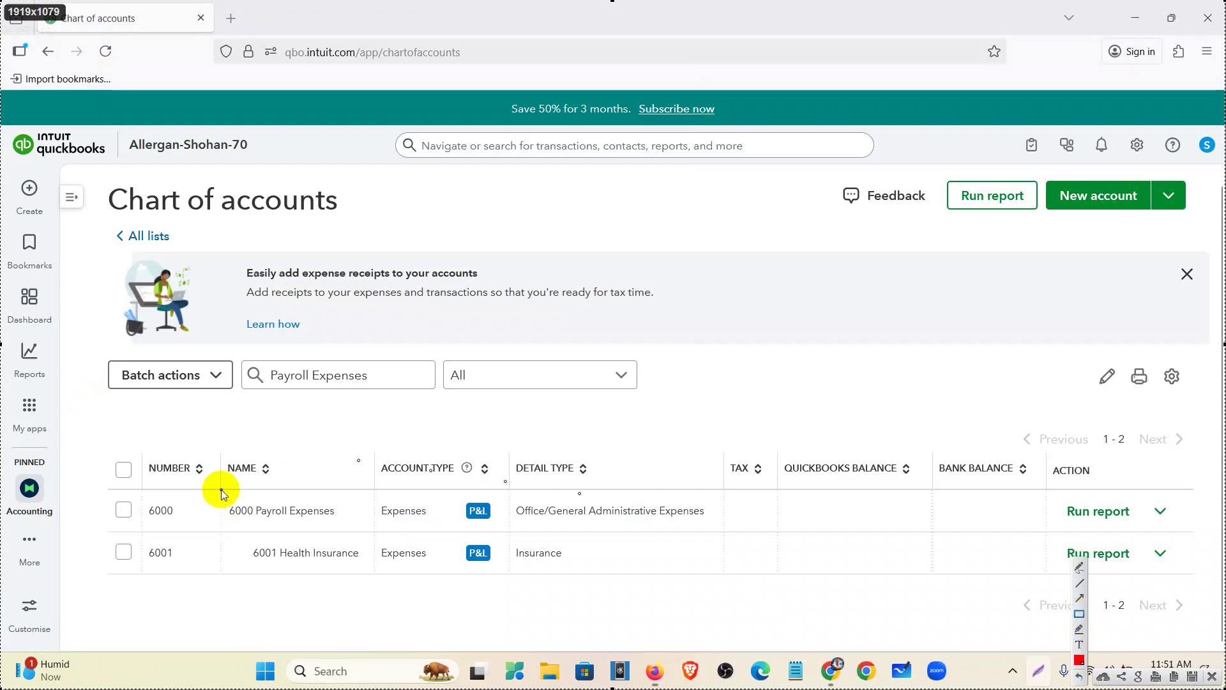
mouse_move(221, 489)
left_mouse_down()
mouse_move(293, 521)
mouse_move(375, 531)
left_mouse_up()
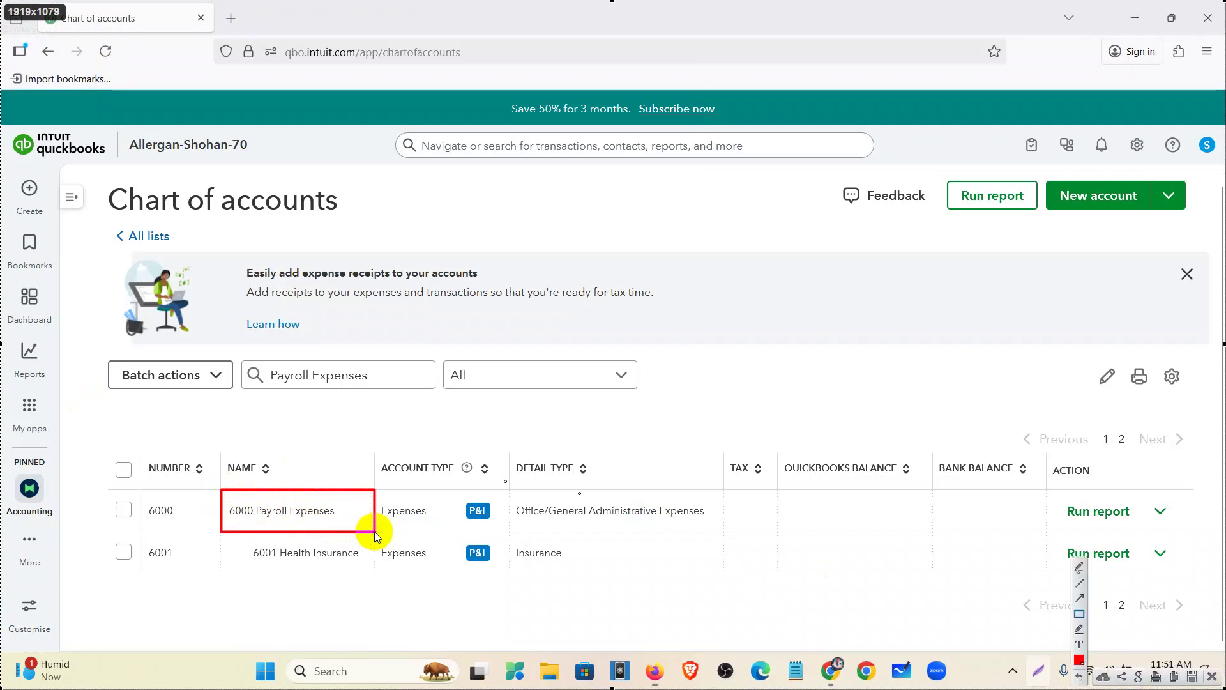
mouse_move(247, 533)
left_mouse_down()
mouse_move(295, 561)
mouse_move(377, 573)
left_mouse_up()
left_click_drag(225, 538, 241, 573)
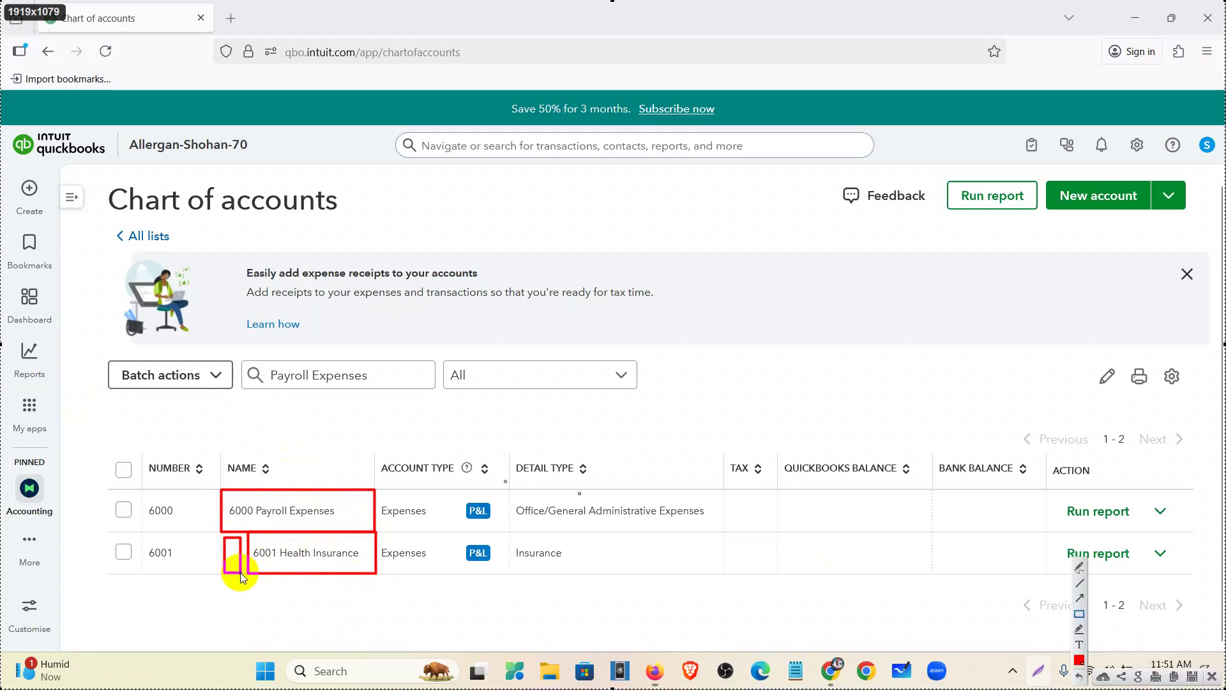
left_click(1078, 601)
left_click_drag(174, 610, 233, 562)
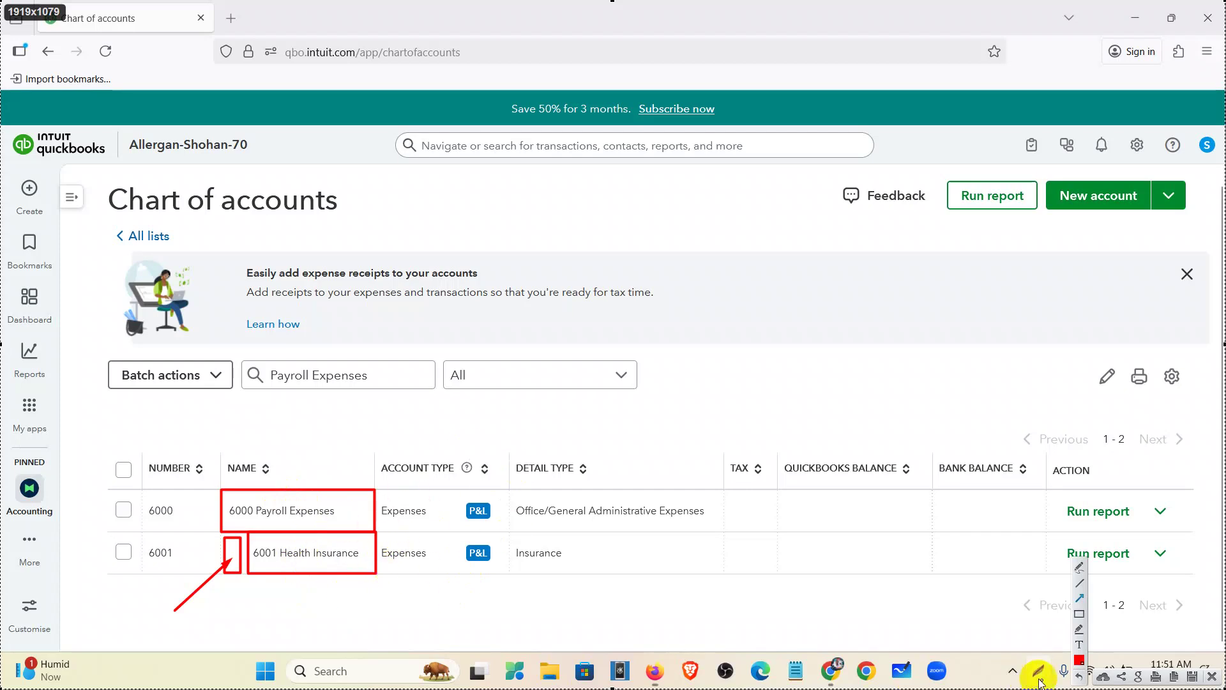
left_click(1211, 682)
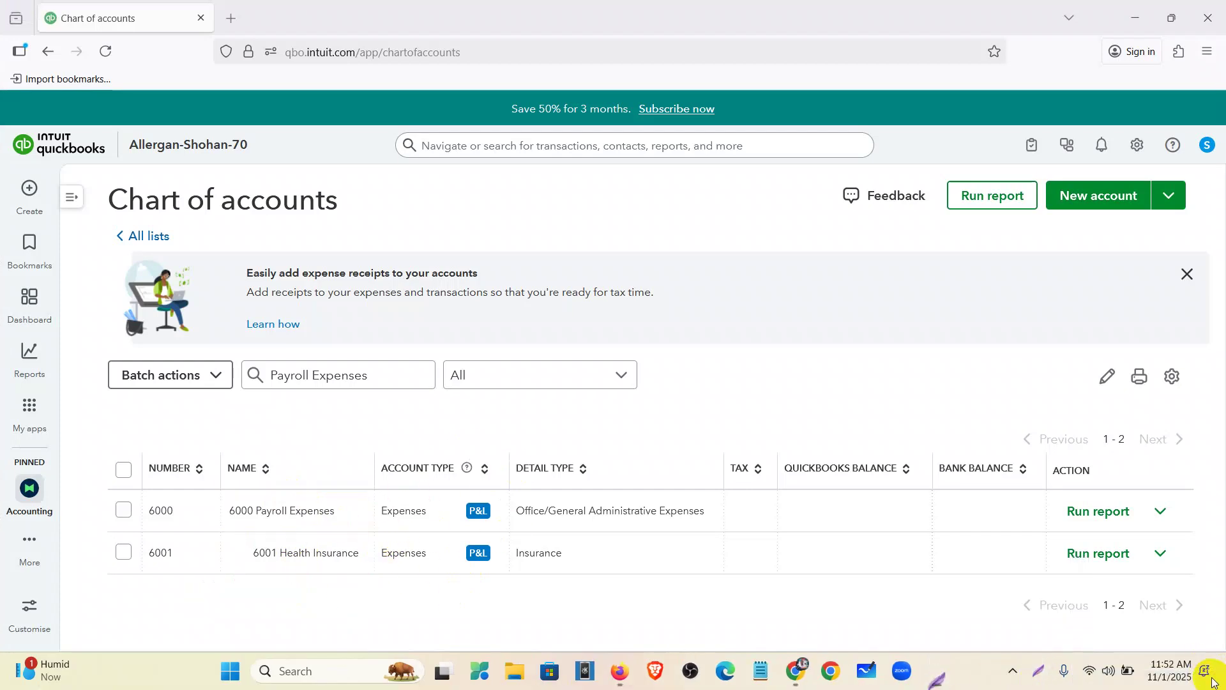
Clear the chart of accounts filter and copy Vehicles – Office Van from the Fixed Assets list in the Allergan Database document.
left_click_drag(397, 375, 1, 394)
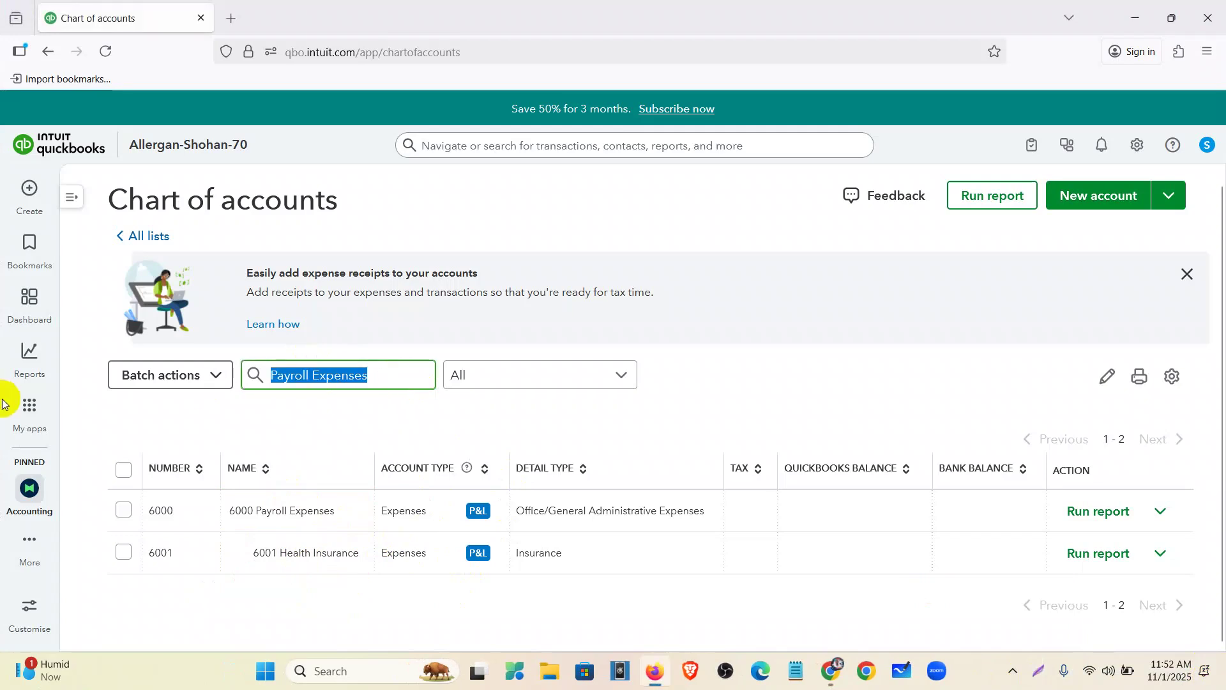
key("BackSpace")
left_click(830, 670)
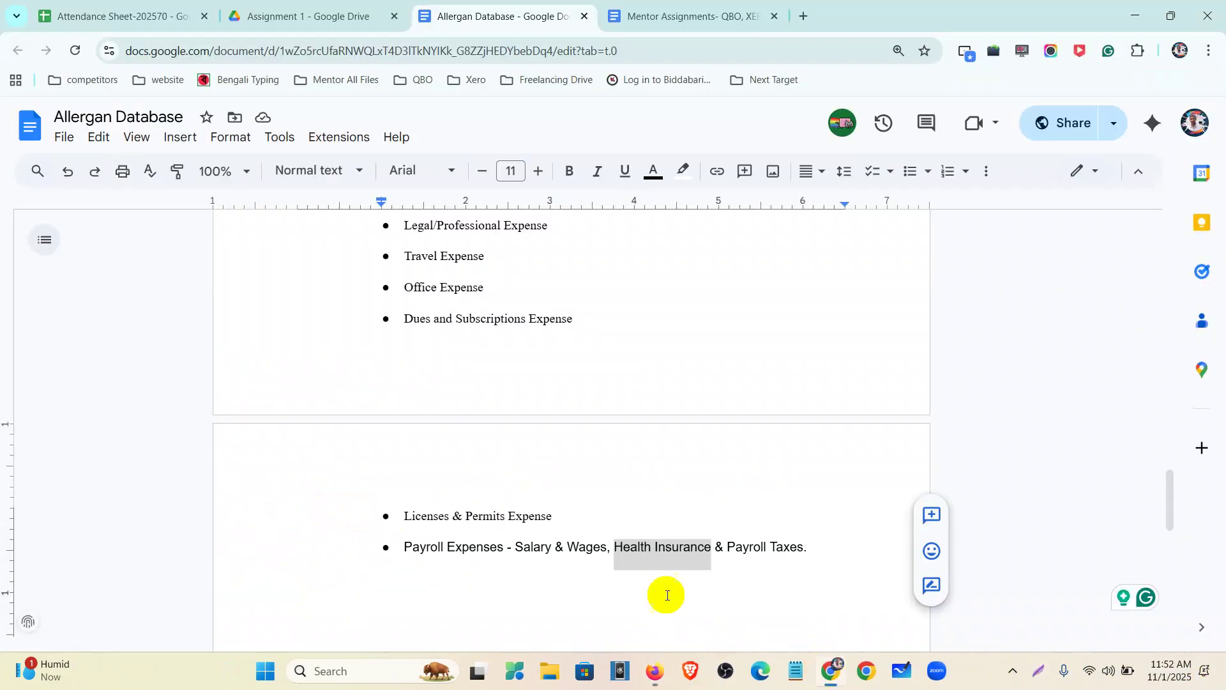
scroll(509, 511, "up", 5)
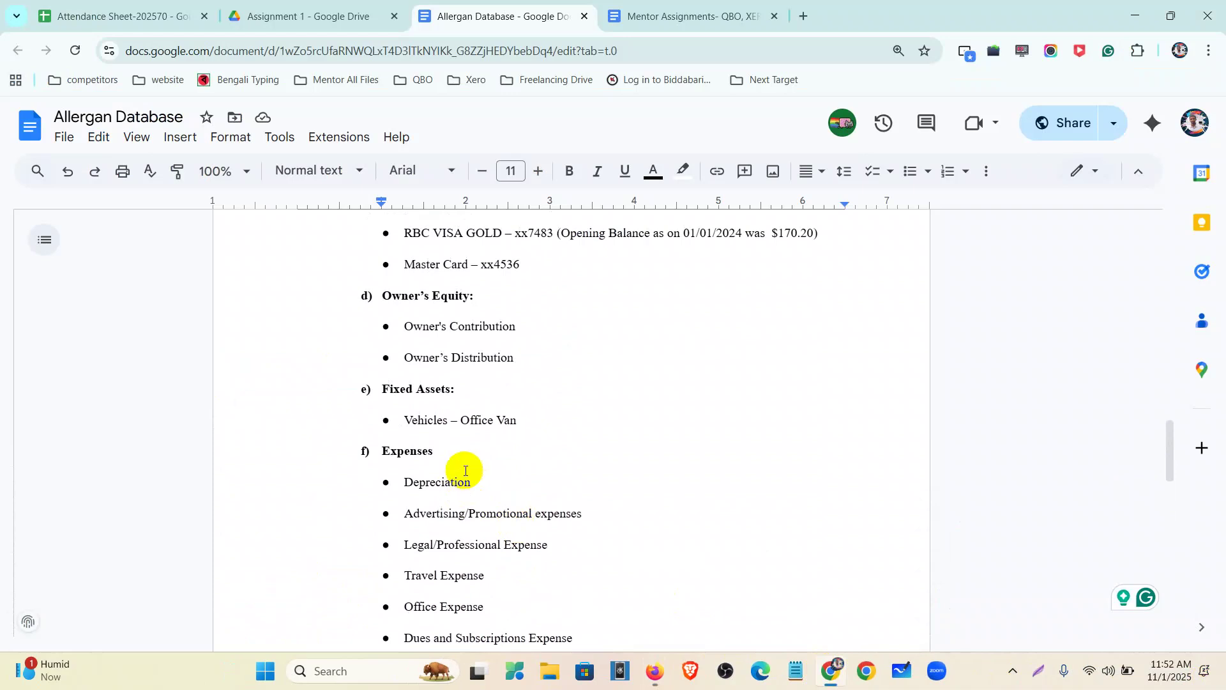
left_click_drag(523, 421, 401, 437)
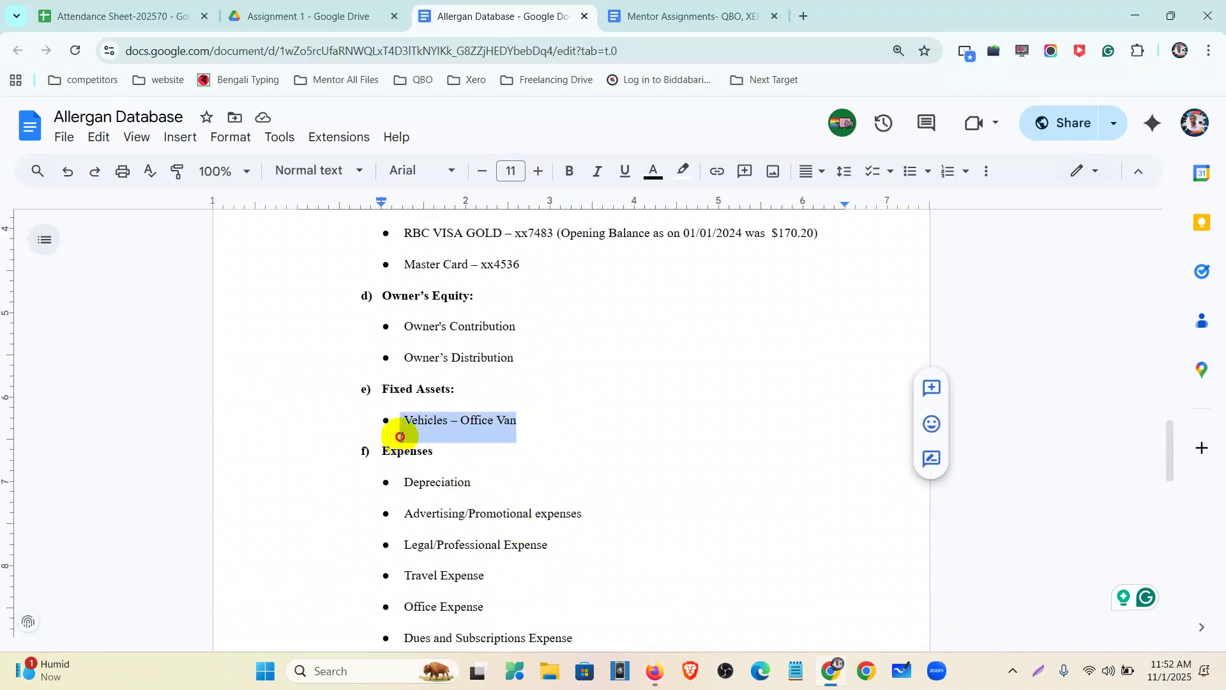
Return to QuickBooks and start a new account named Vehicles – Office Van with account number 1002.
left_click(654, 672)
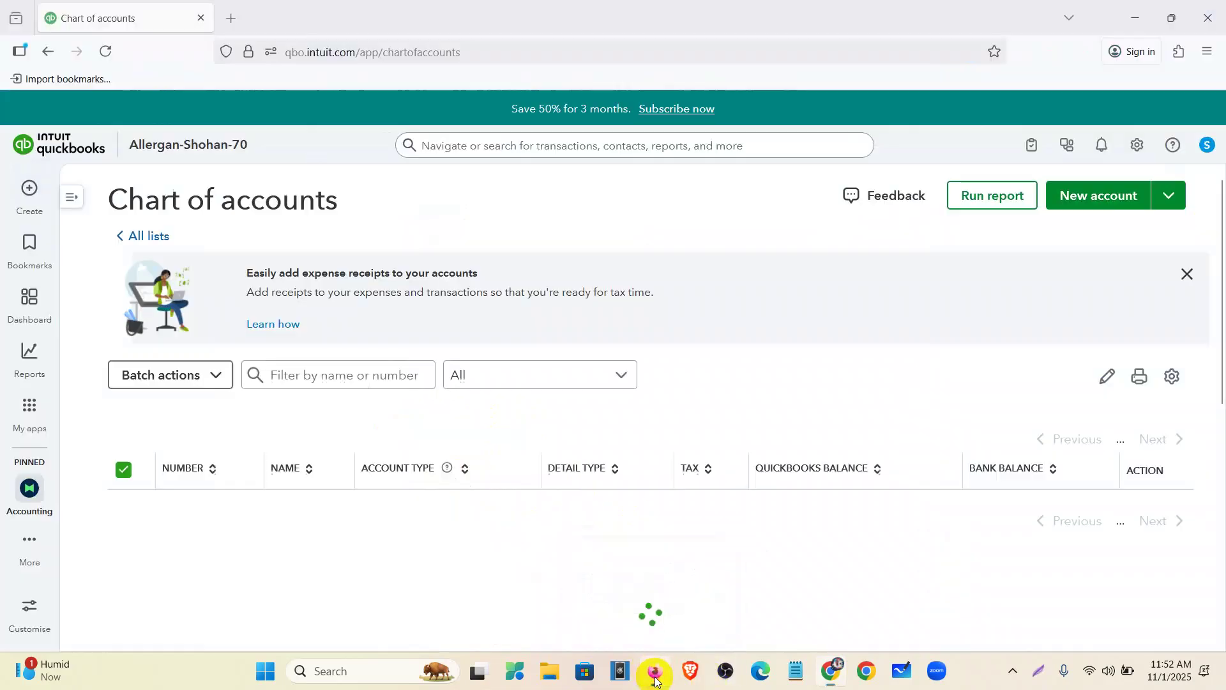
left_click(1078, 204)
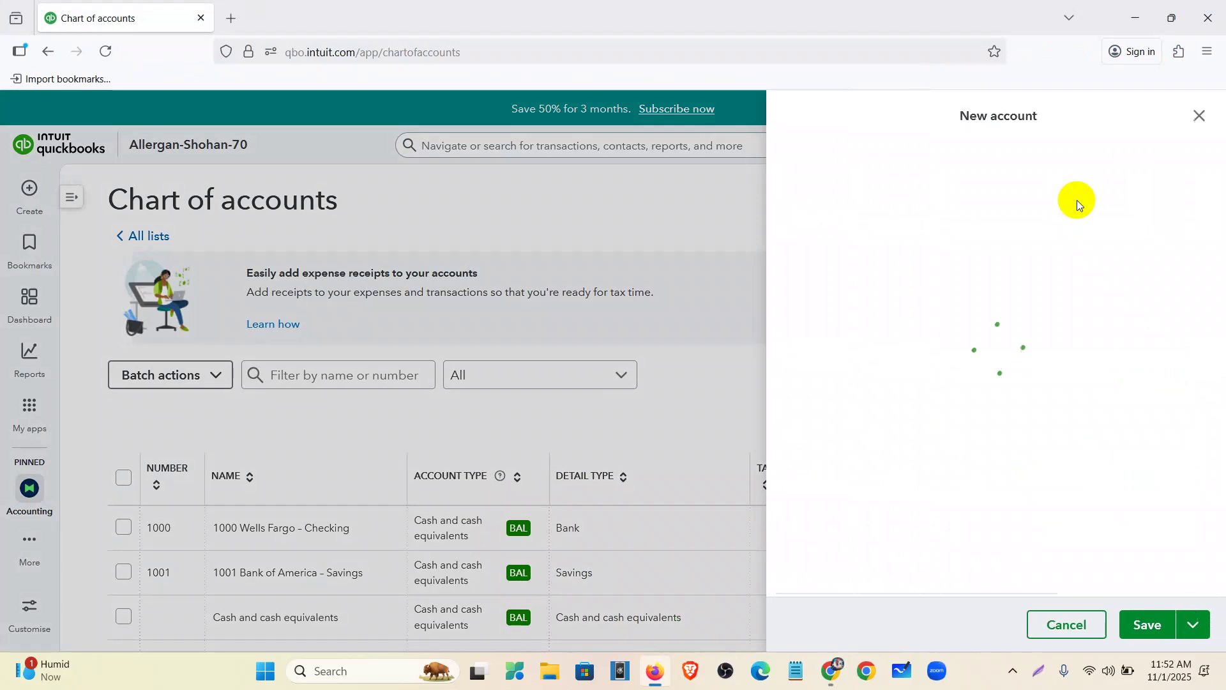
left_click(957, 181)
type("Vehicles - Office Van")
left_click(1128, 184)
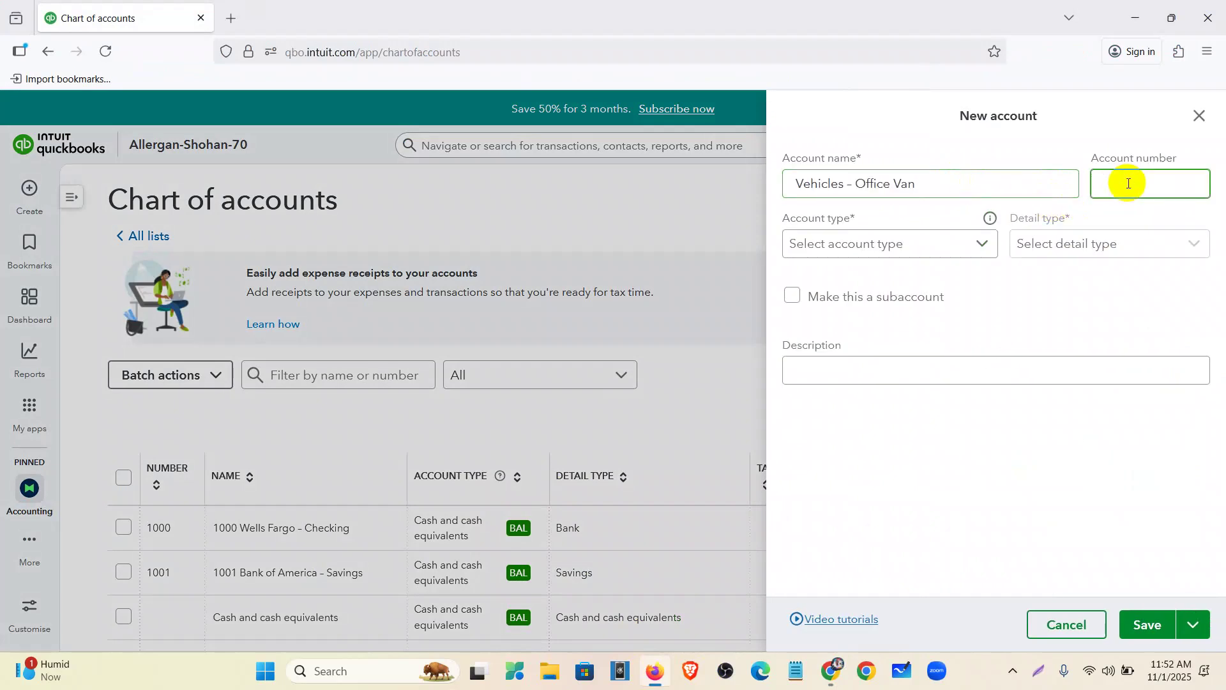
type("1002")
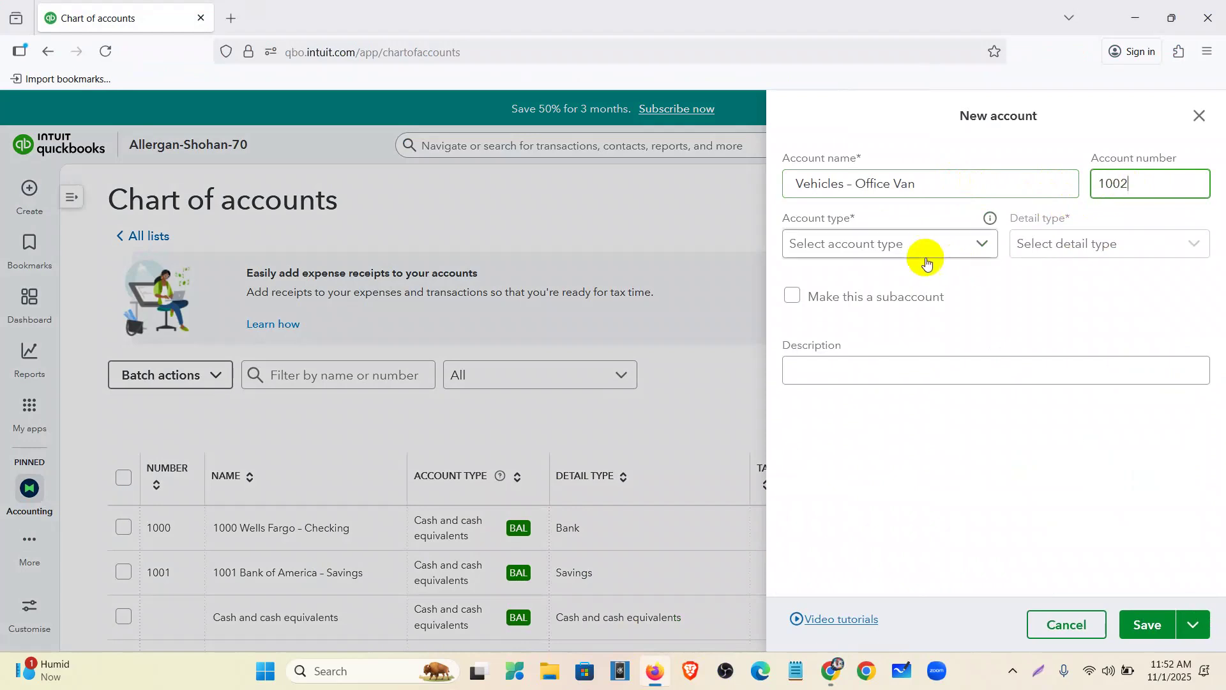
Set the Vehicles – Office Van account's type to Fixed assets and its detail type to Vehicles.
left_click(912, 242)
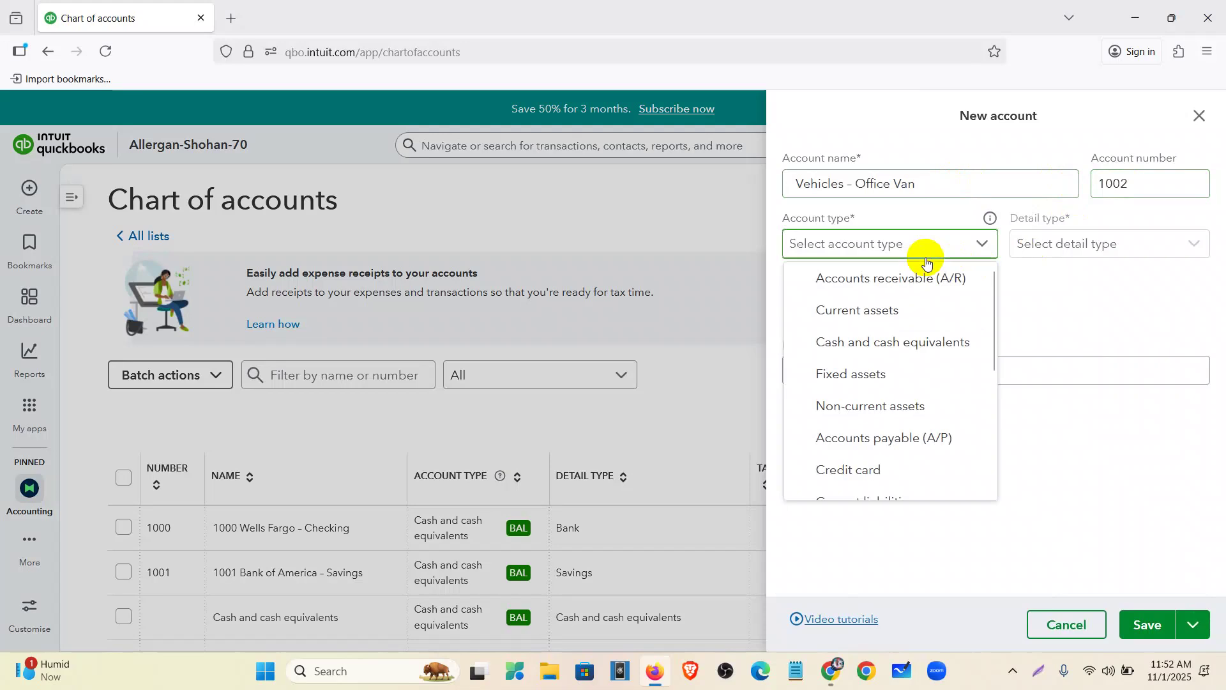
left_click(882, 373)
left_click(1065, 246)
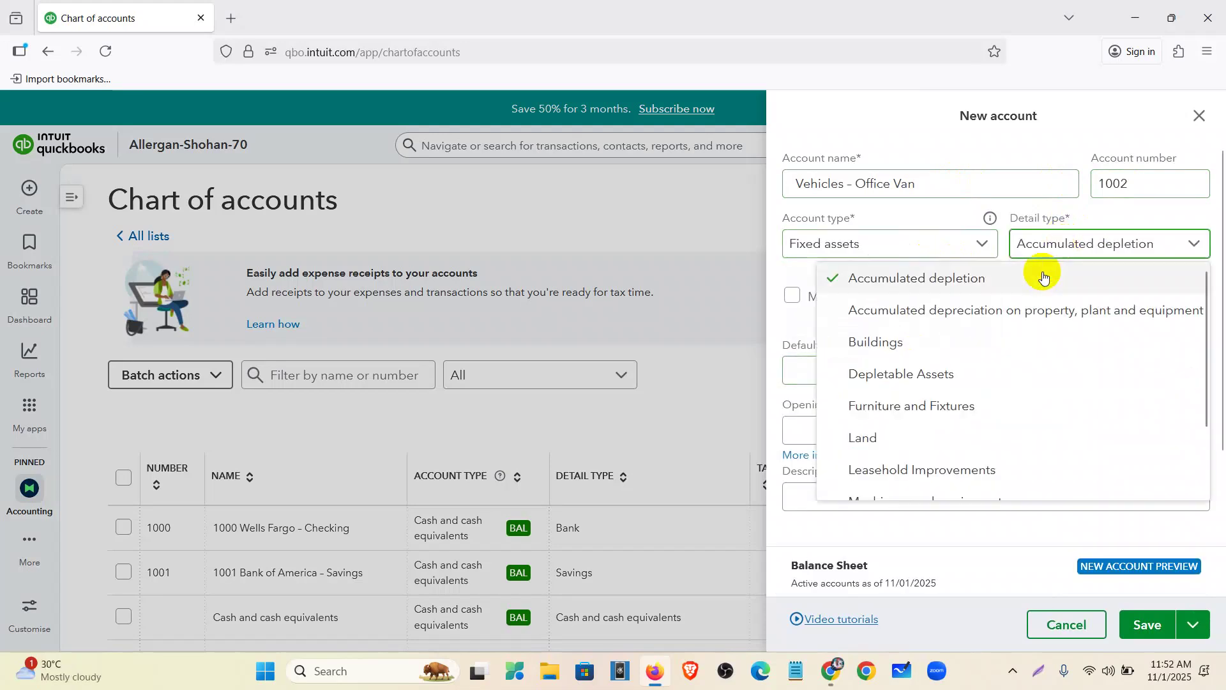
scroll(1006, 313, "down", 2)
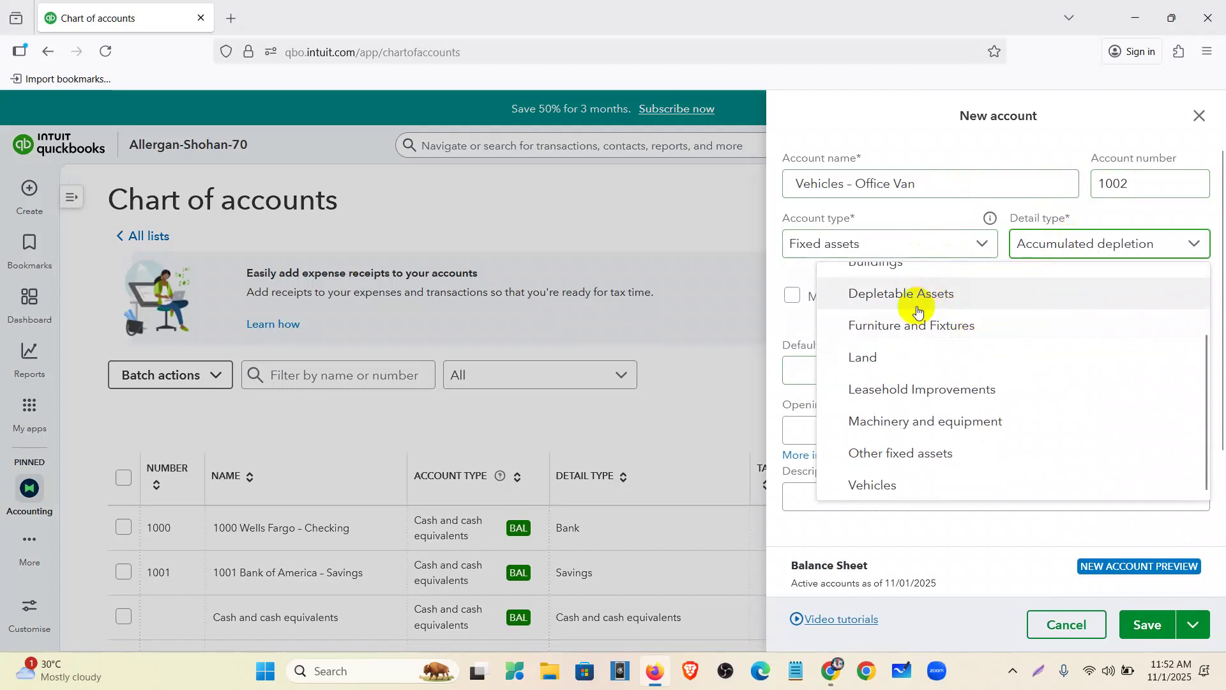
scroll(930, 328, "up", 2)
scroll(889, 405, "down", 2)
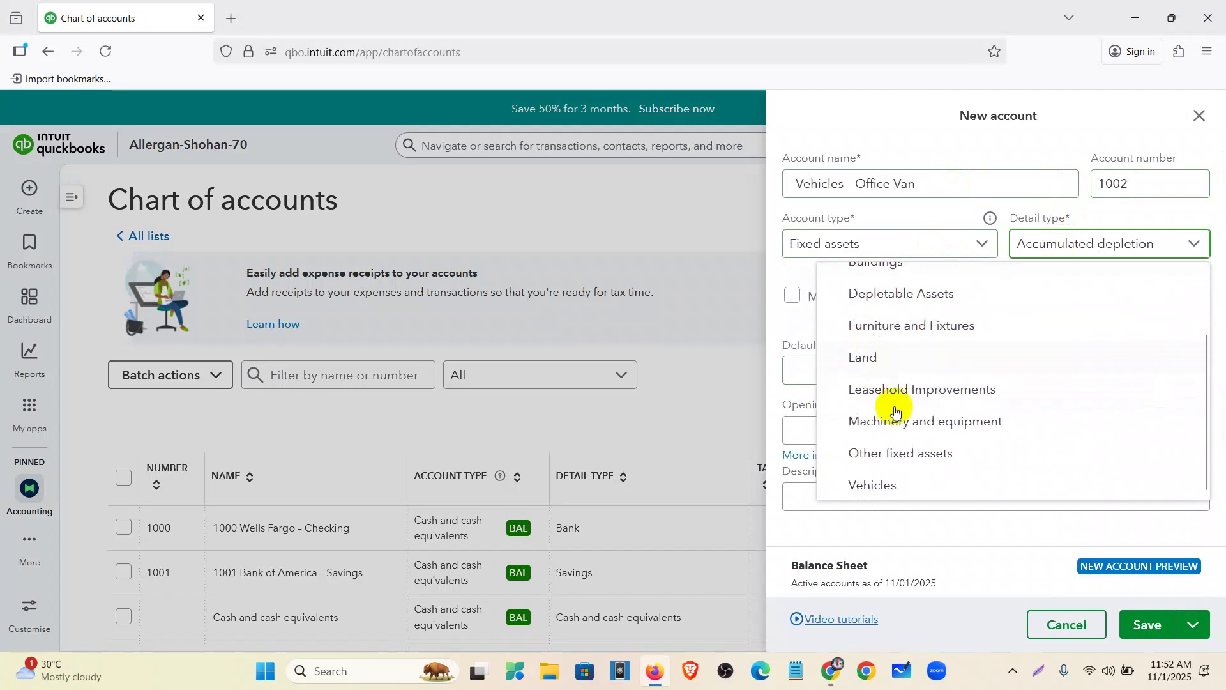
left_click(877, 487)
Enter an original cost of 0 and the as-of date for Vehicles – Office Van, save the account, and check it in the chart of accounts.
left_click(929, 427)
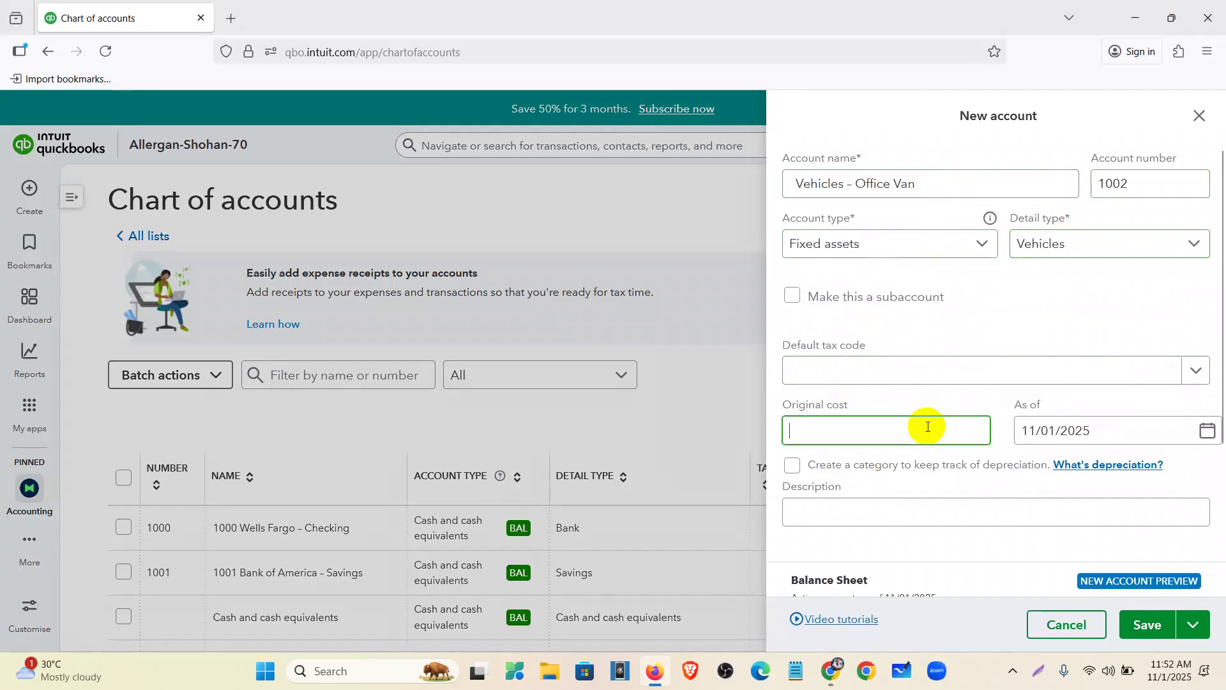
type("0")
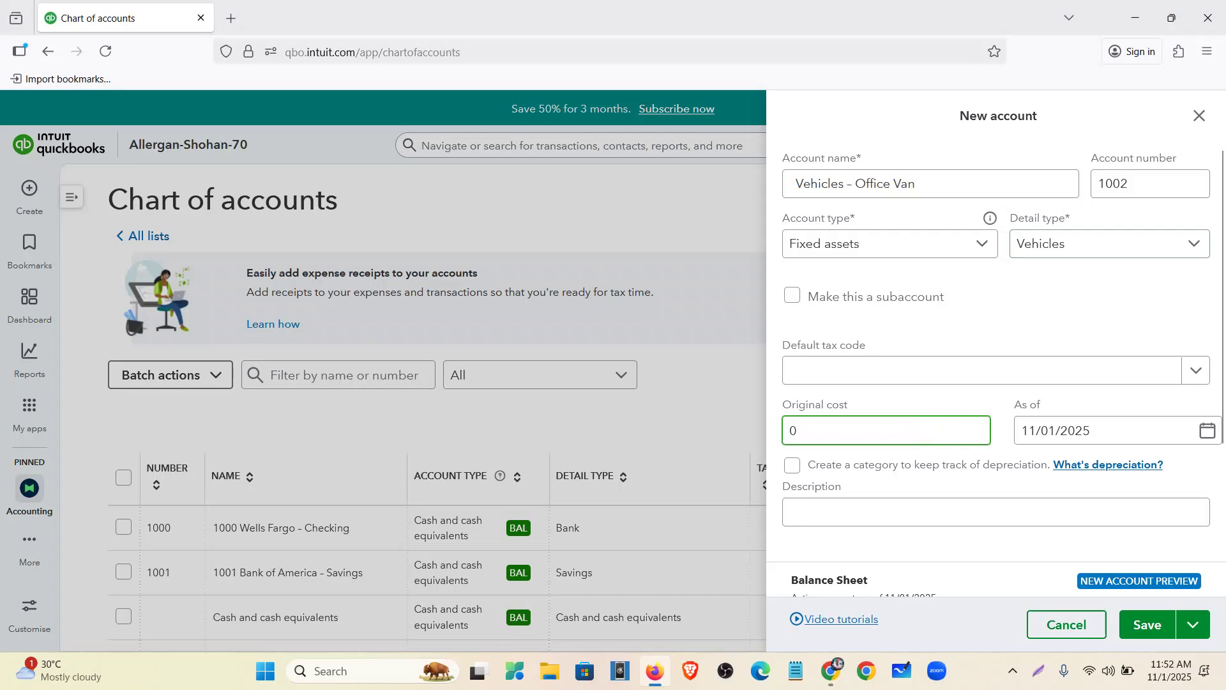
left_click(1108, 430)
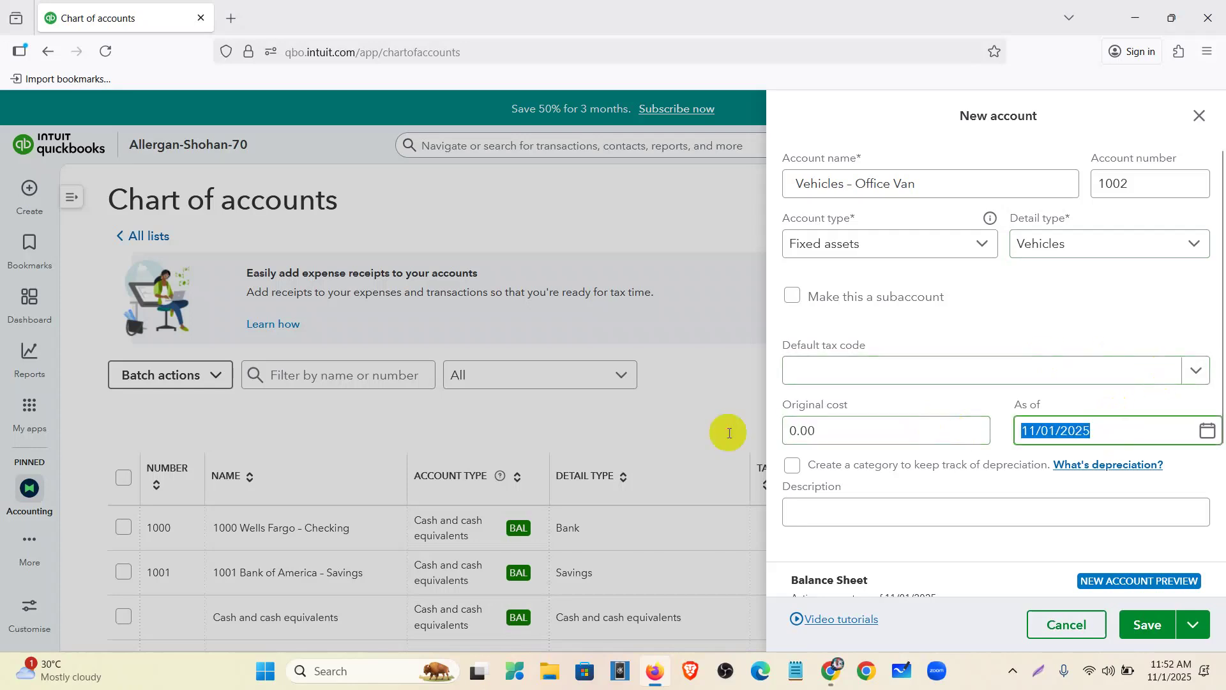
type("01010")
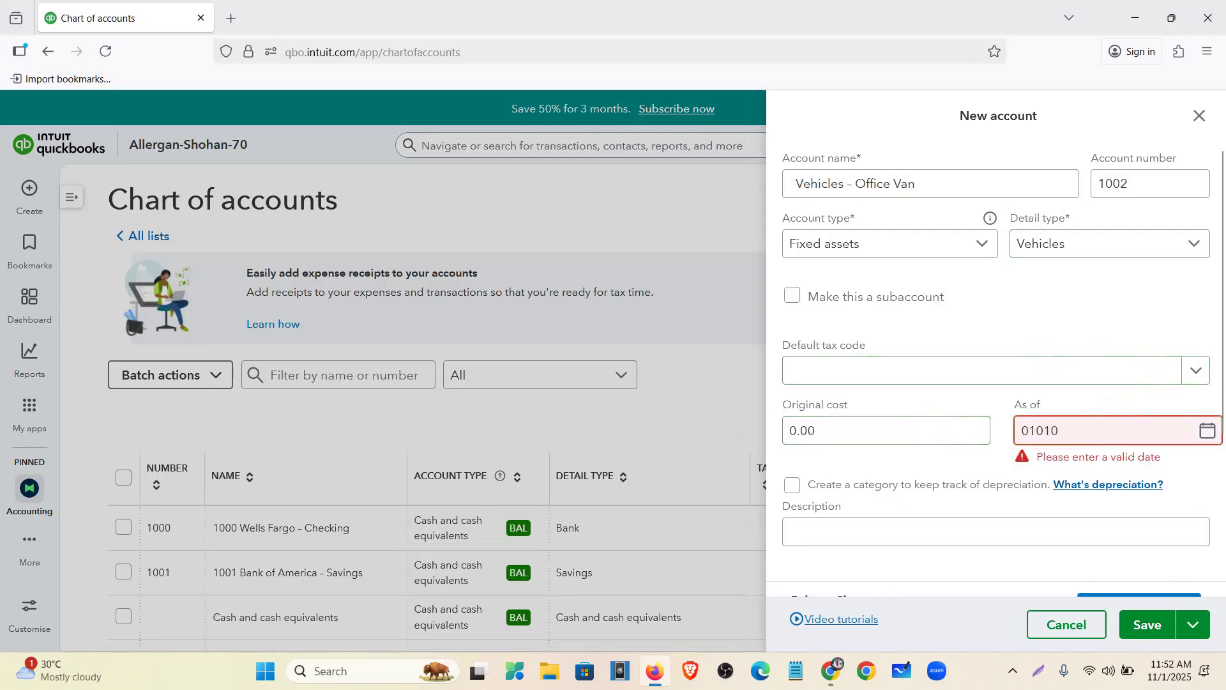
key("BackSpace")
left_click(1145, 625)
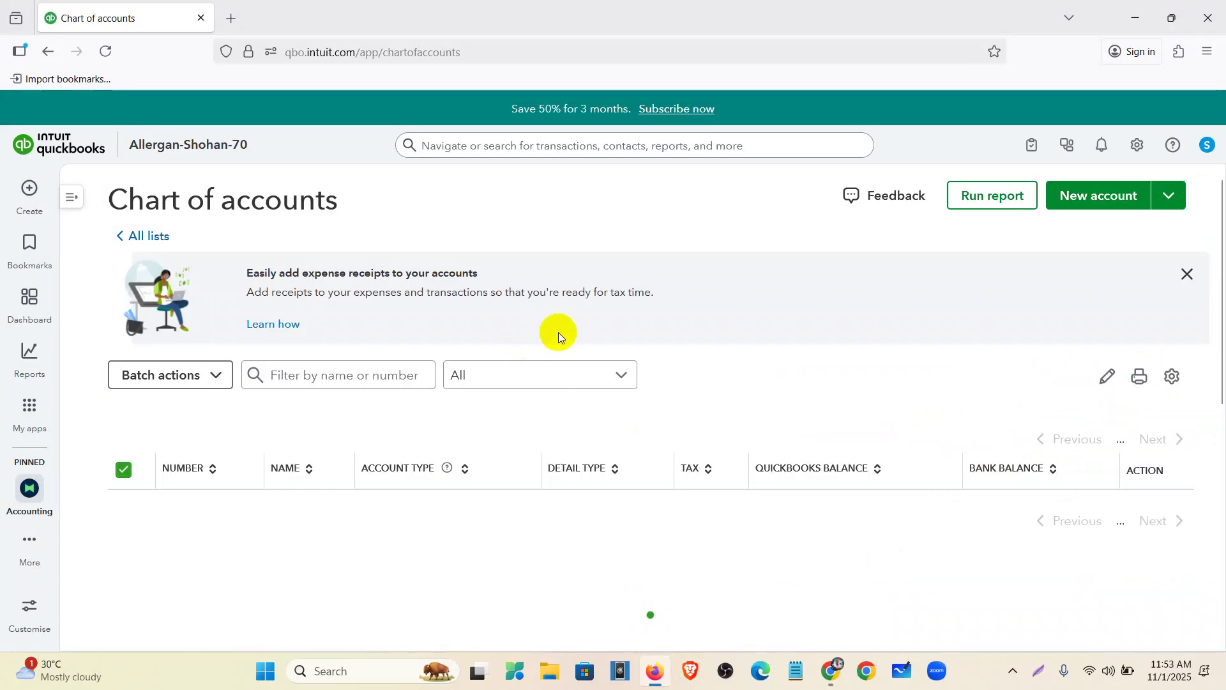
scroll(558, 332, "down", 4)
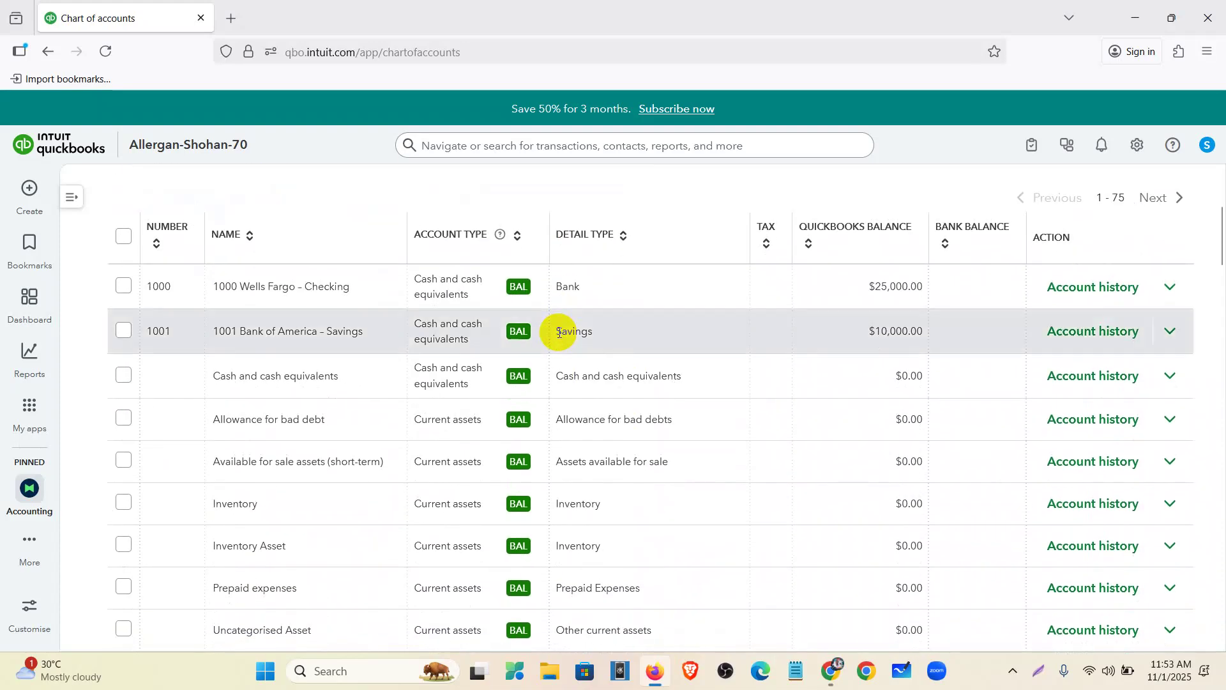
scroll(559, 332, "down", 6)
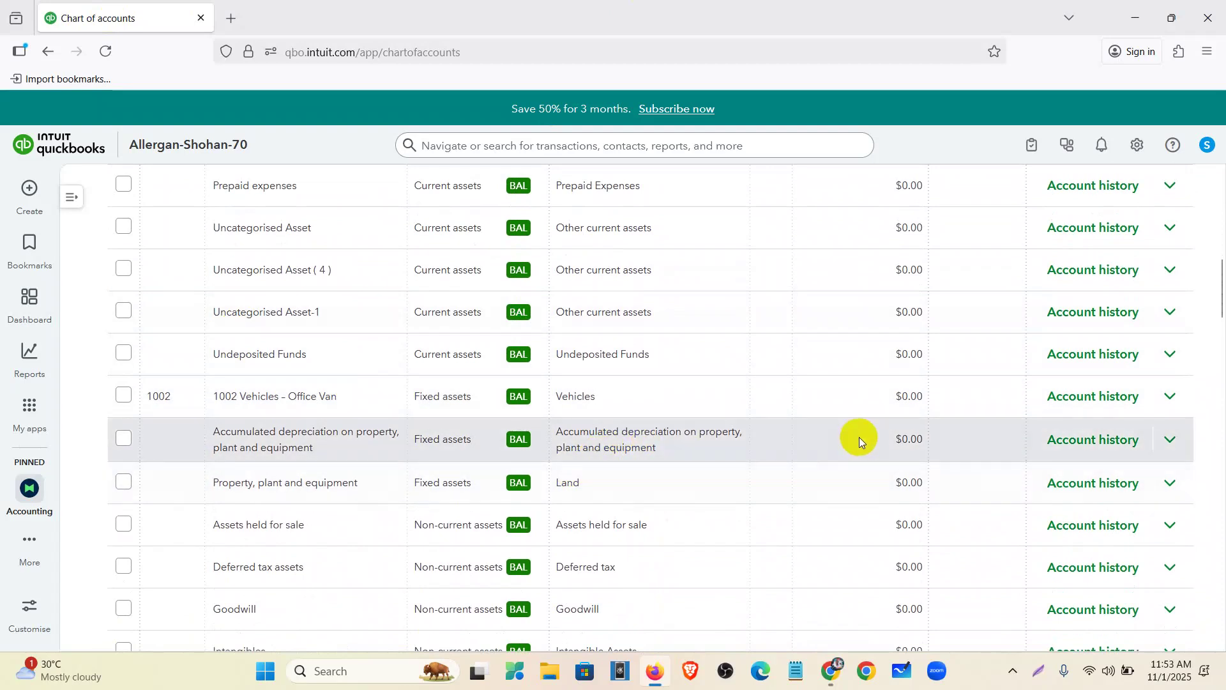
scroll(860, 438, "up", 1)
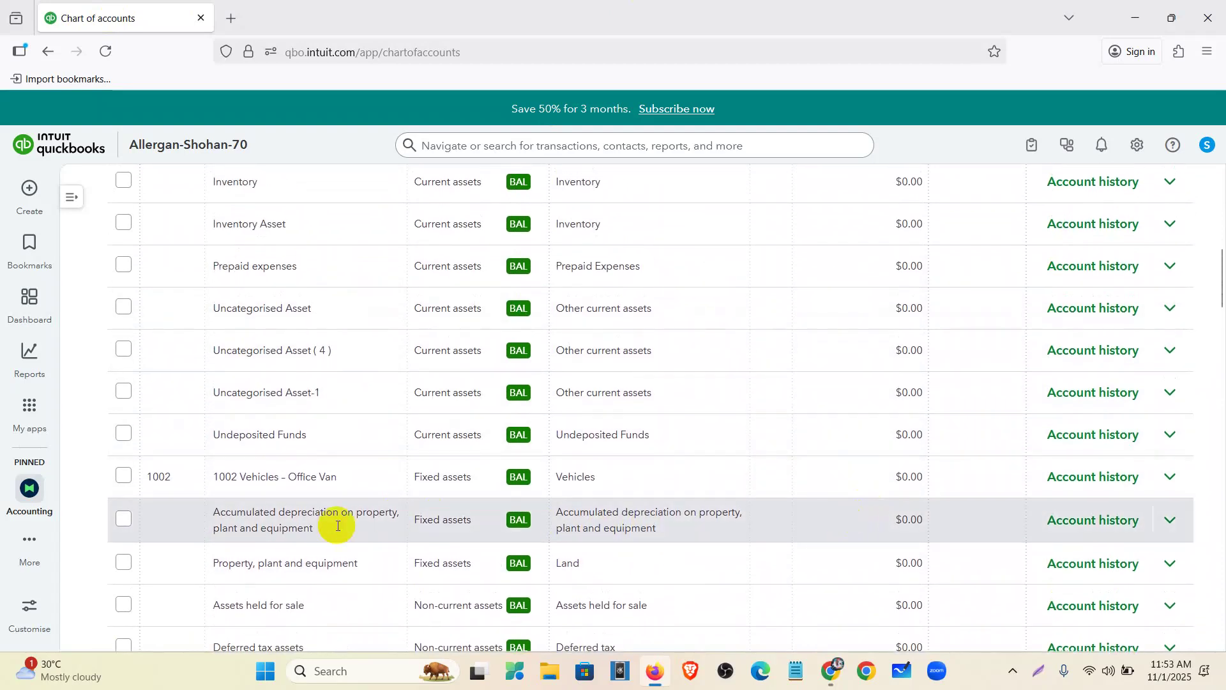
scroll(905, 494, "up", 6)
scroll(904, 495, "up", 3)
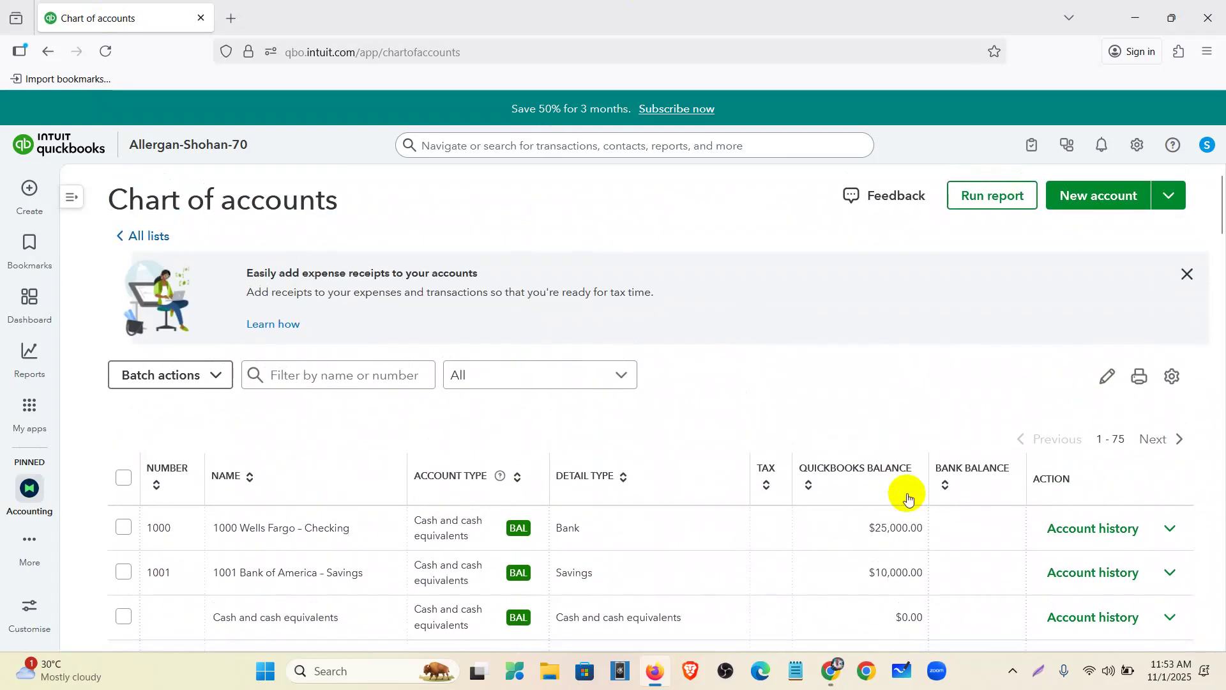
Hide the Tax column in the chart of accounts, set its page size to 200, and restore the browser zoom to 100%.
scroll(754, 435, "down", 2)
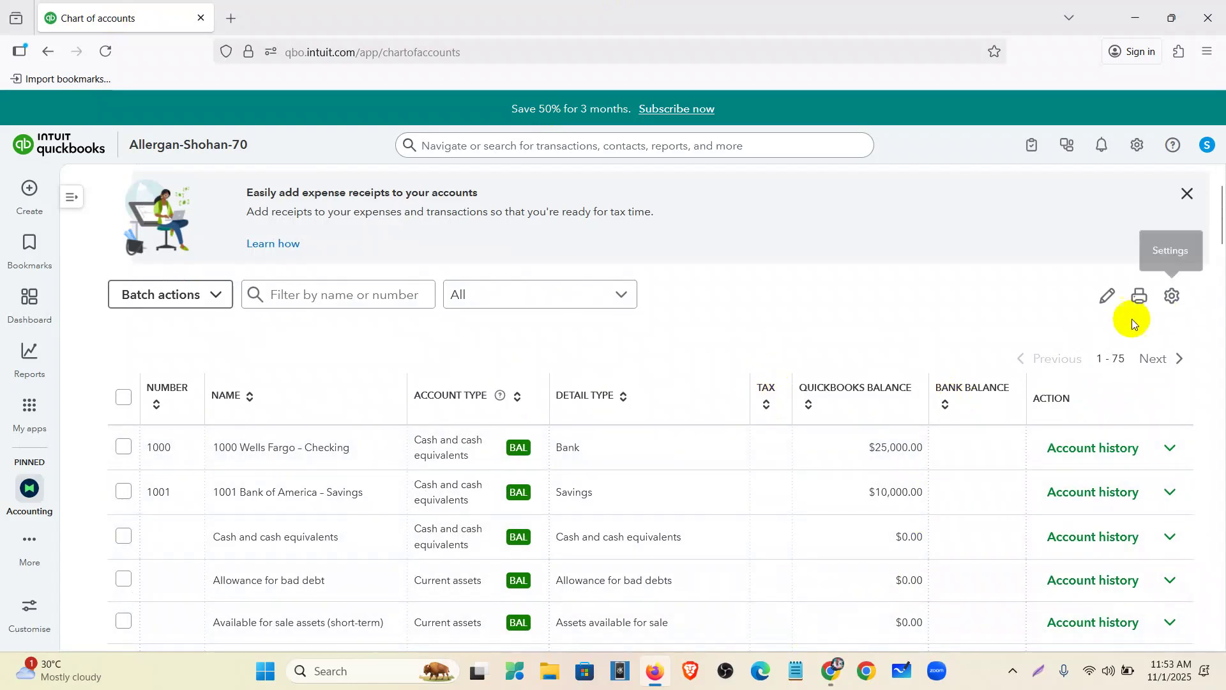
left_click(1169, 298)
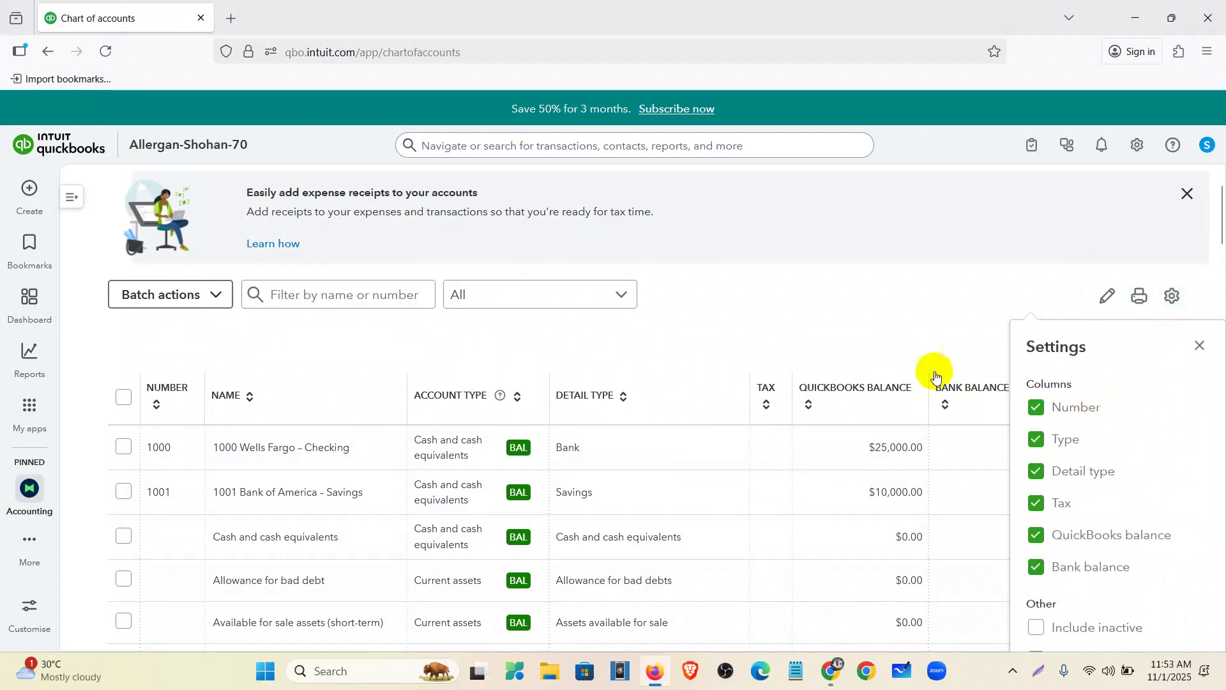
scroll(906, 353, "down", 1)
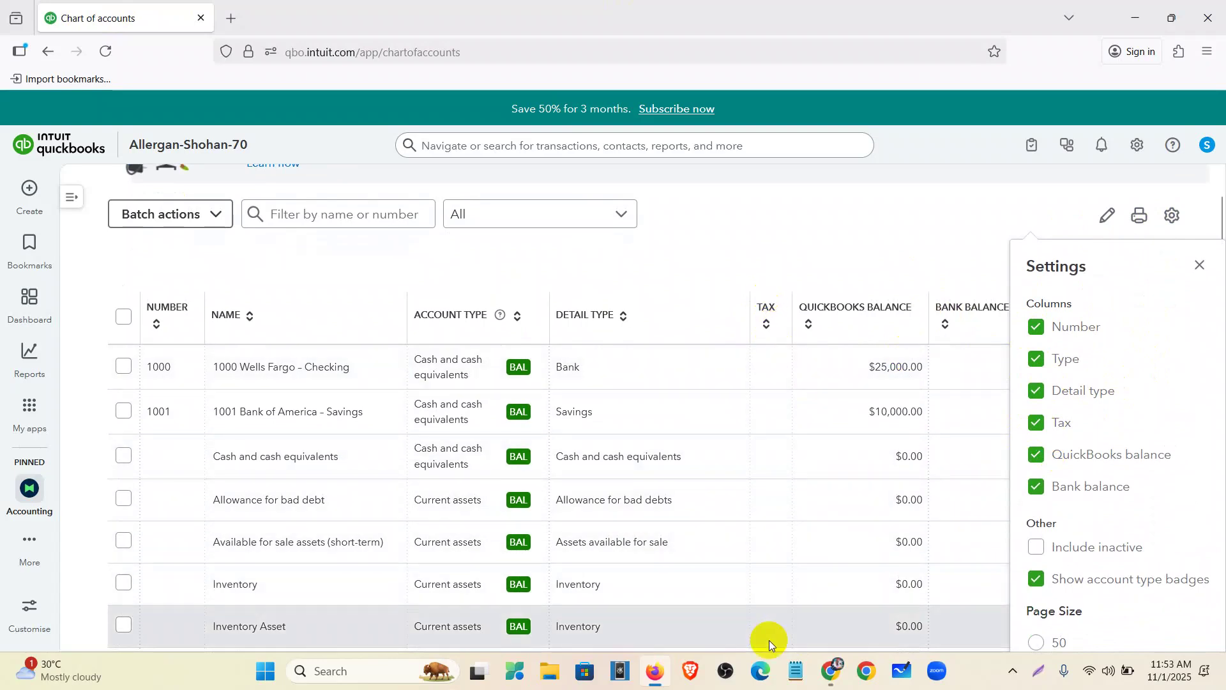
left_click(1037, 422)
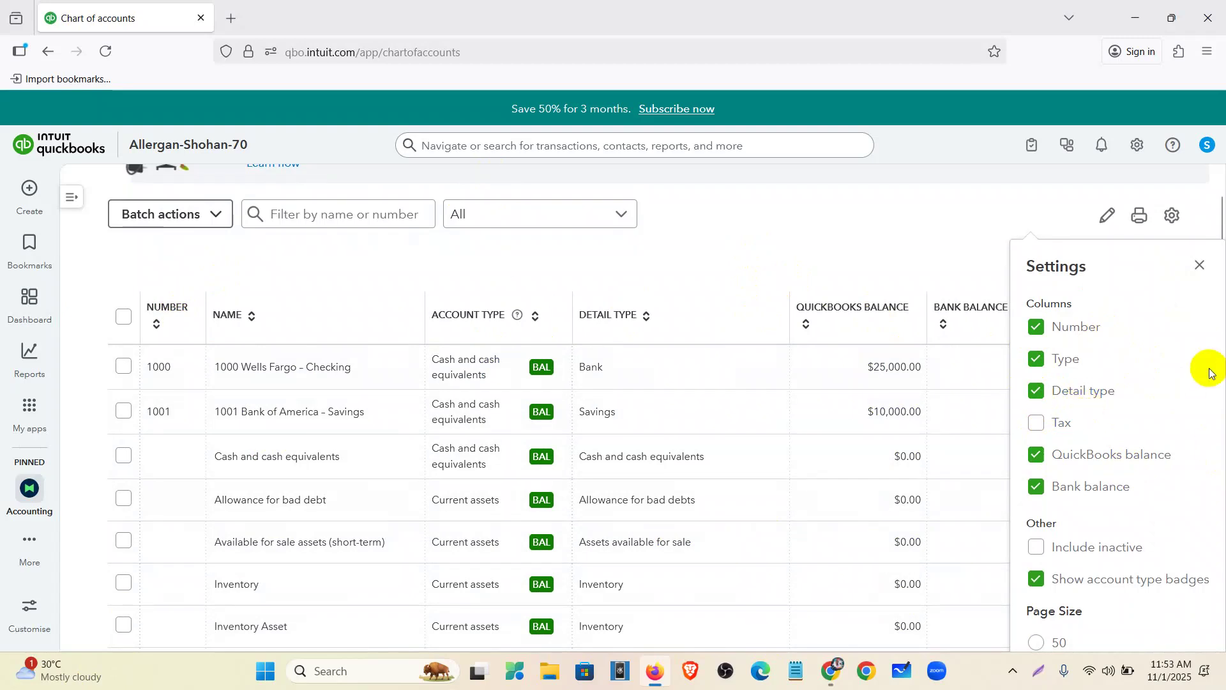
key("ctrl+minus")
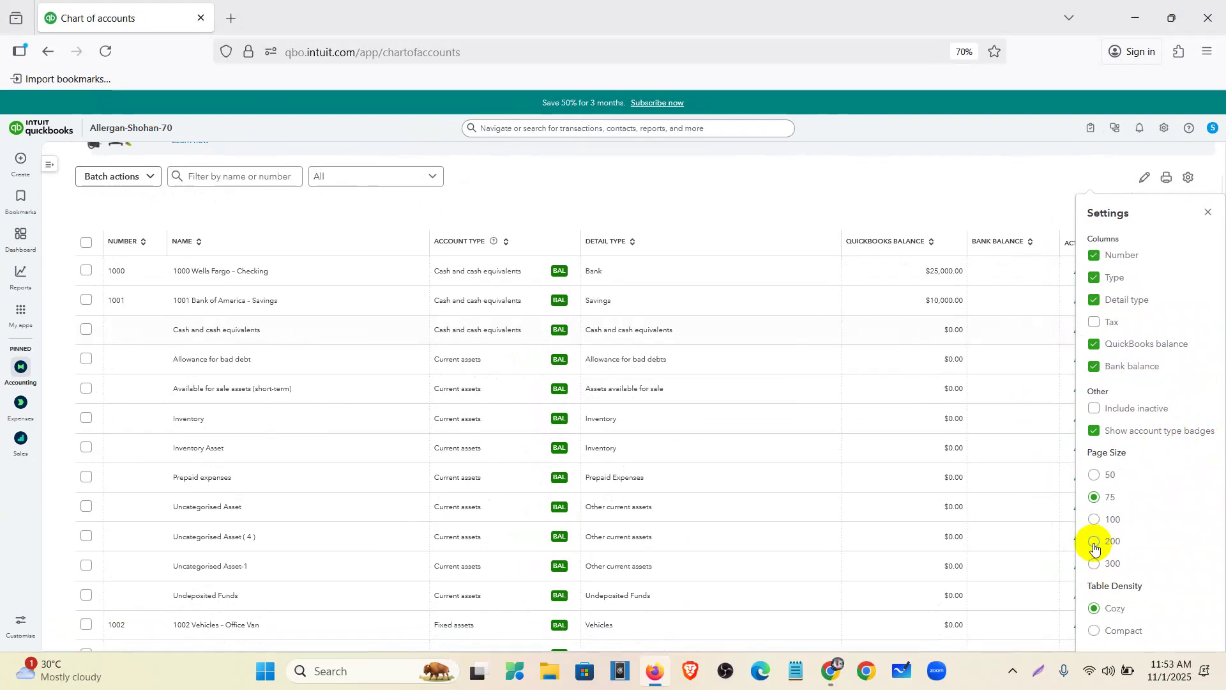
left_click(1095, 544)
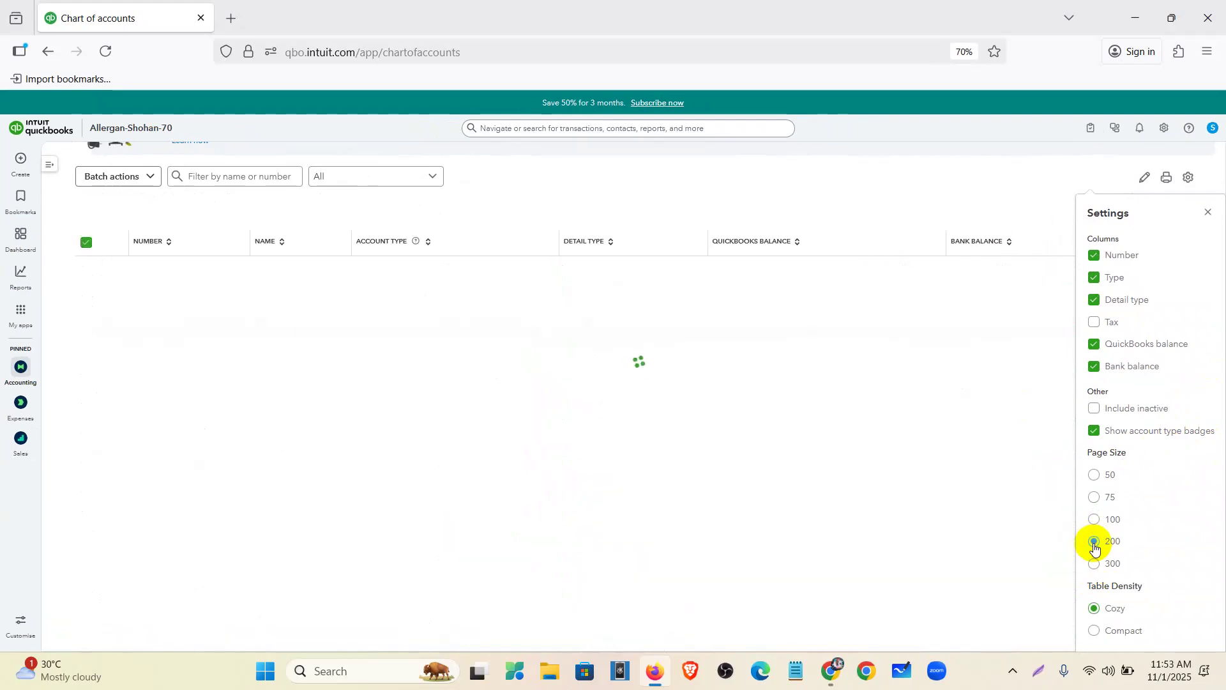
left_click(1210, 214)
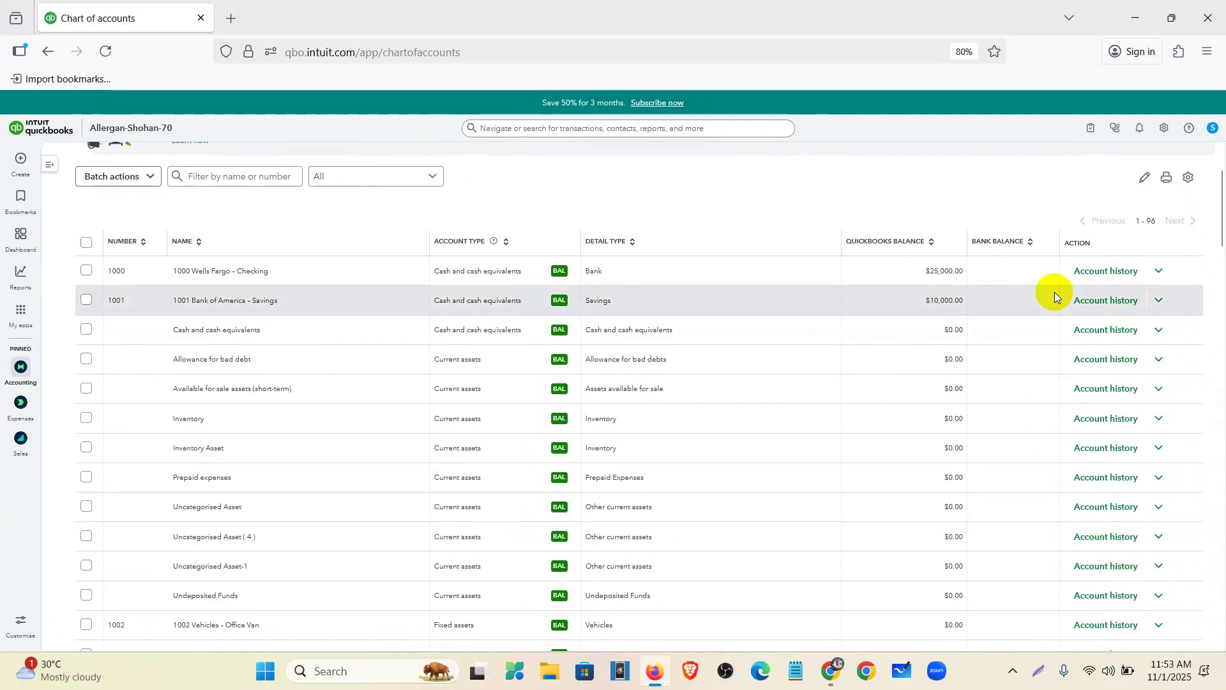
key("ctrl+plus")
key("ctrl+plus")
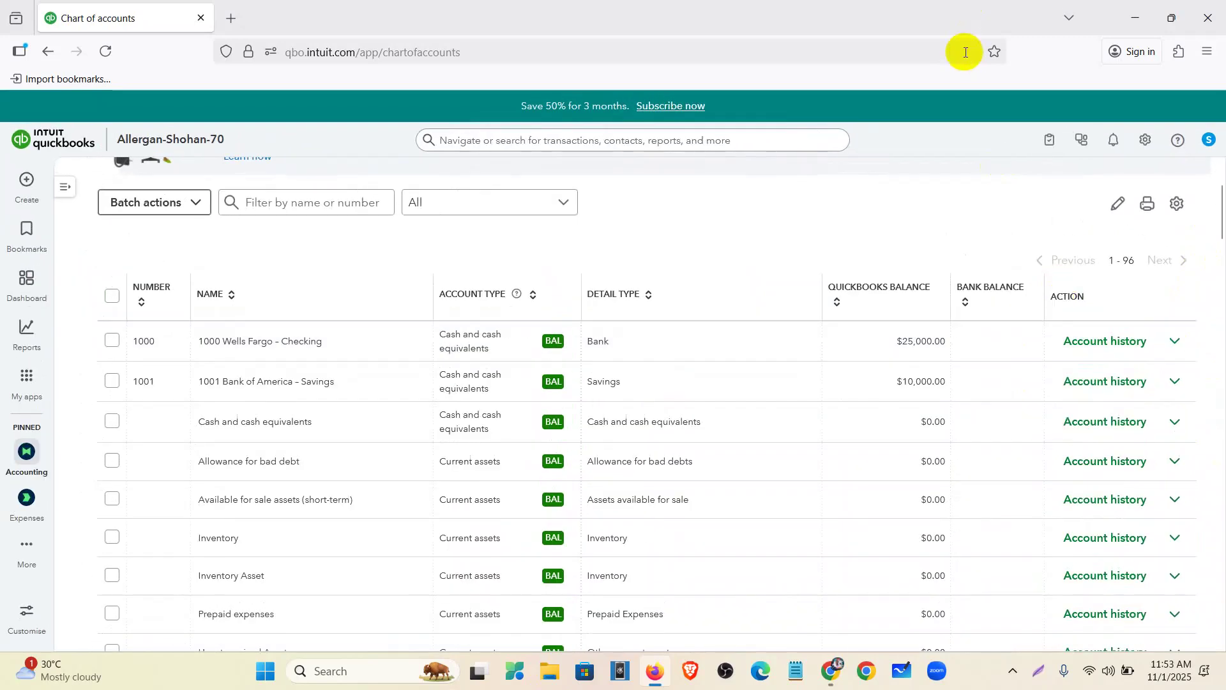
left_click(966, 53)
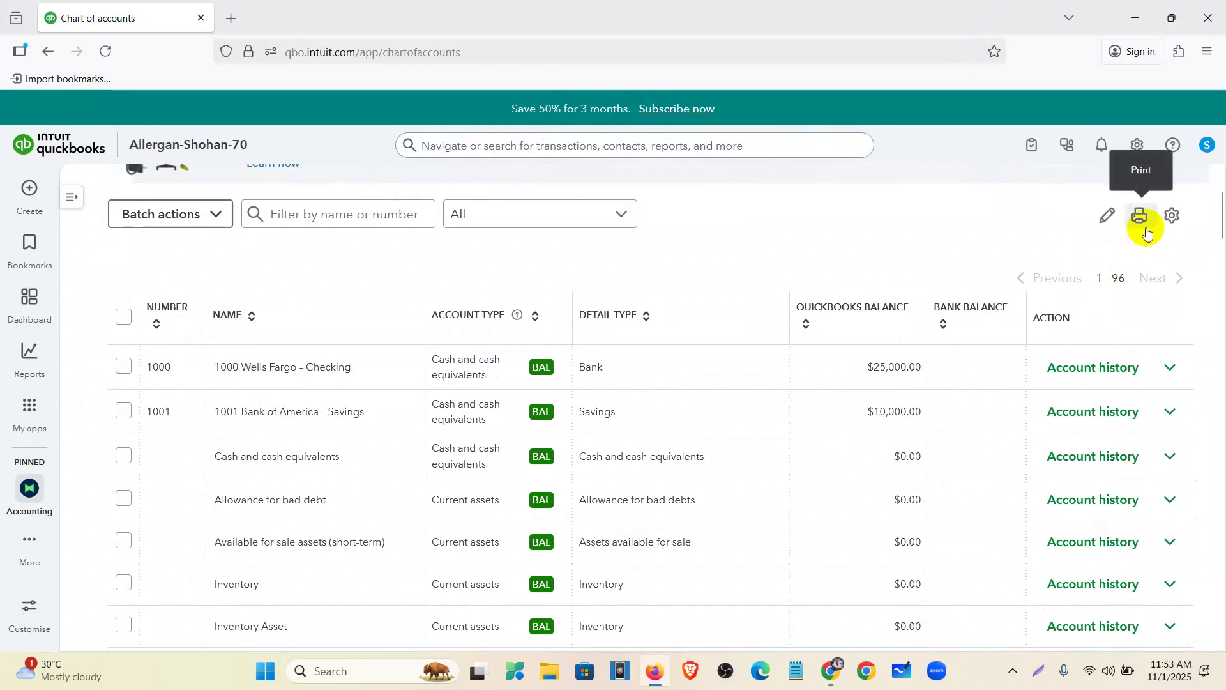
Examine the chart of accounts print preview through all its pages, including the manually added accounts, and close it without saving.
left_click(1147, 232)
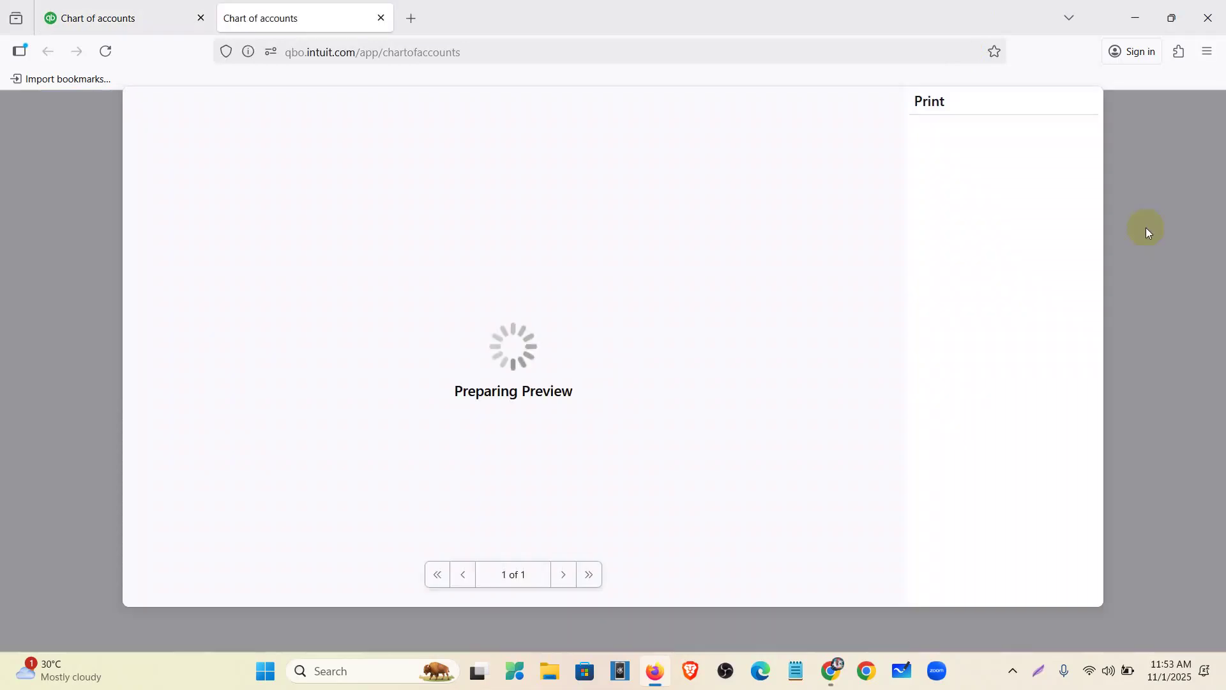
scroll(534, 236, "down", 20)
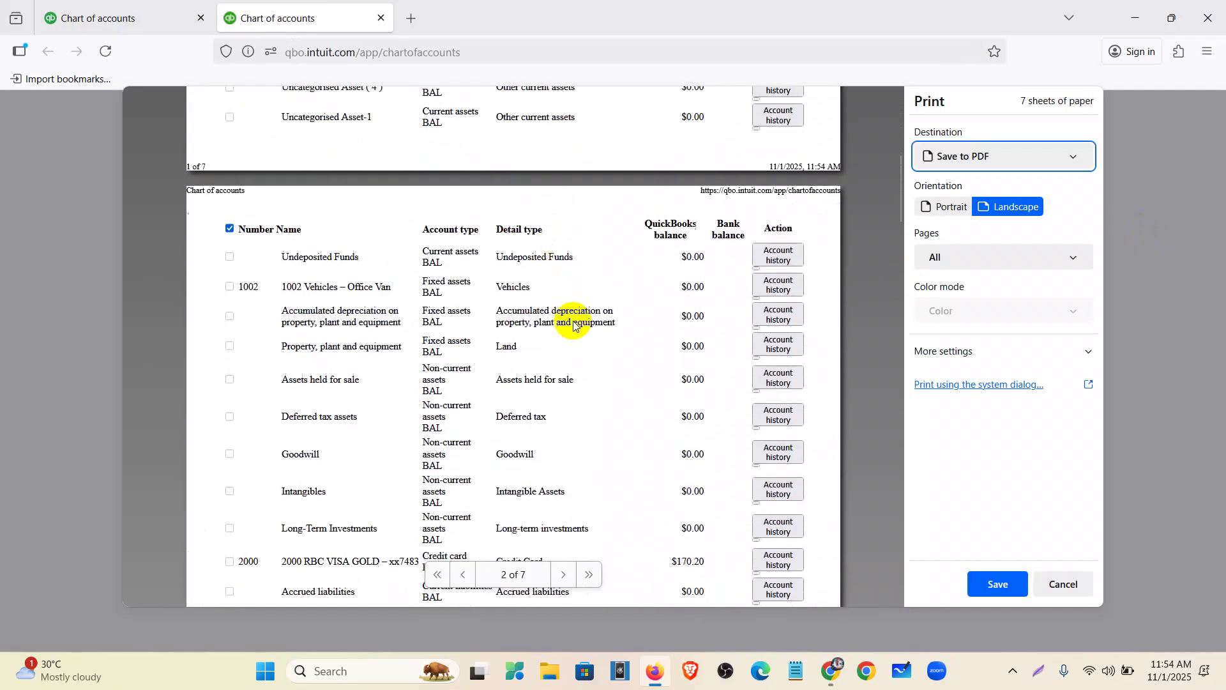
scroll(583, 355, "down", 20)
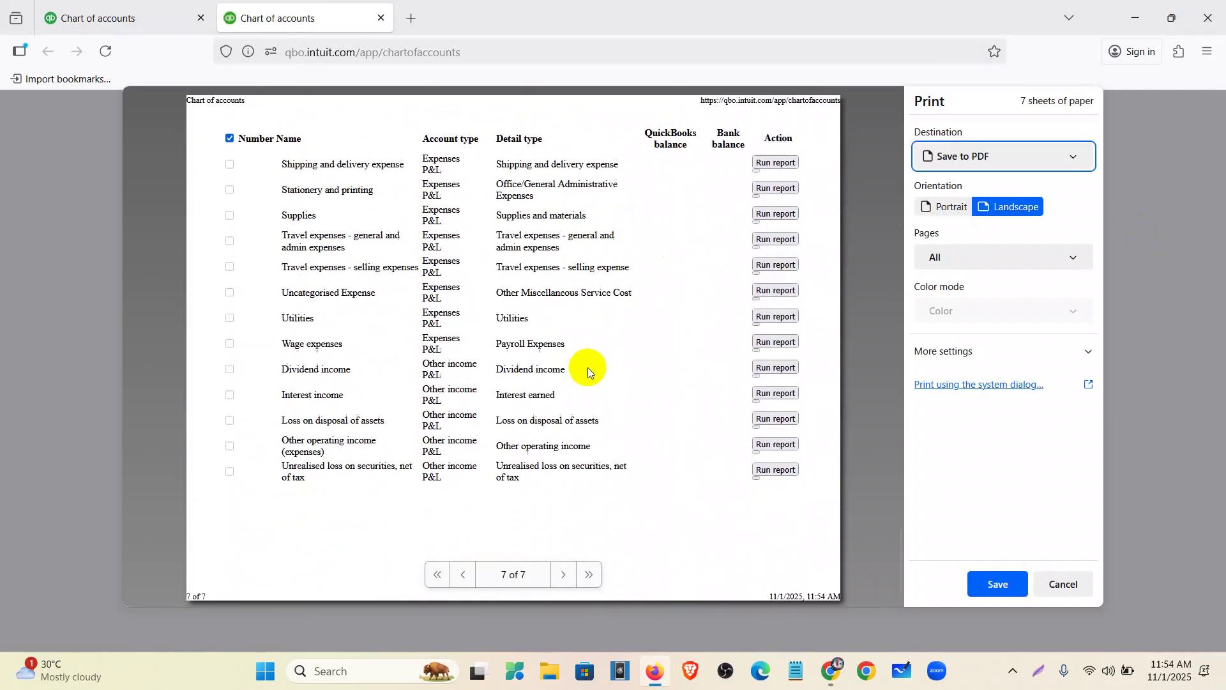
scroll(587, 367, "up", 20)
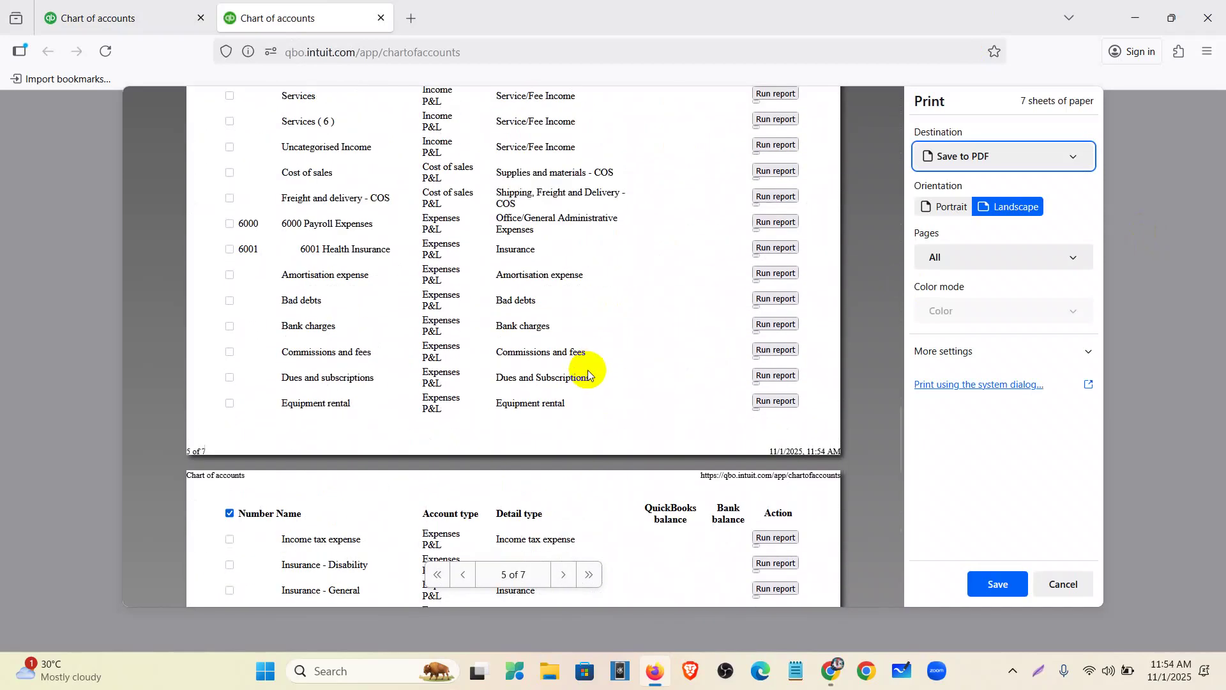
left_click(382, 18)
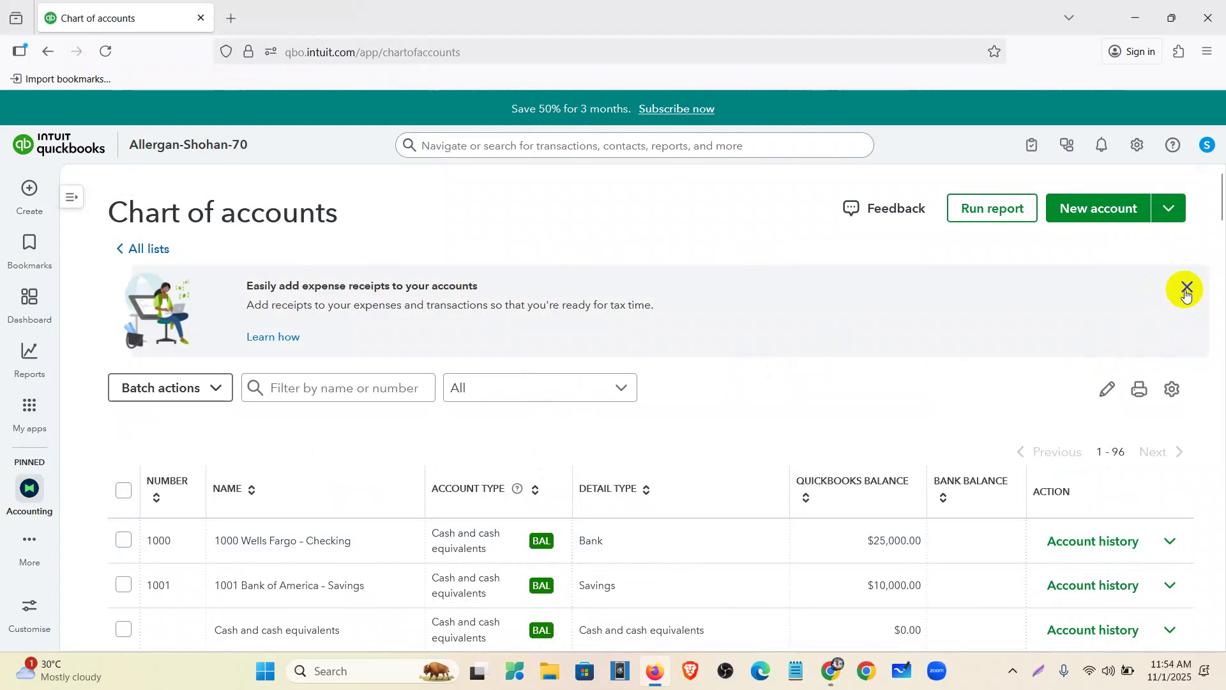
Dismiss the expense receipts banner and start importing accounts from the chart of accounts.
left_click(1186, 291)
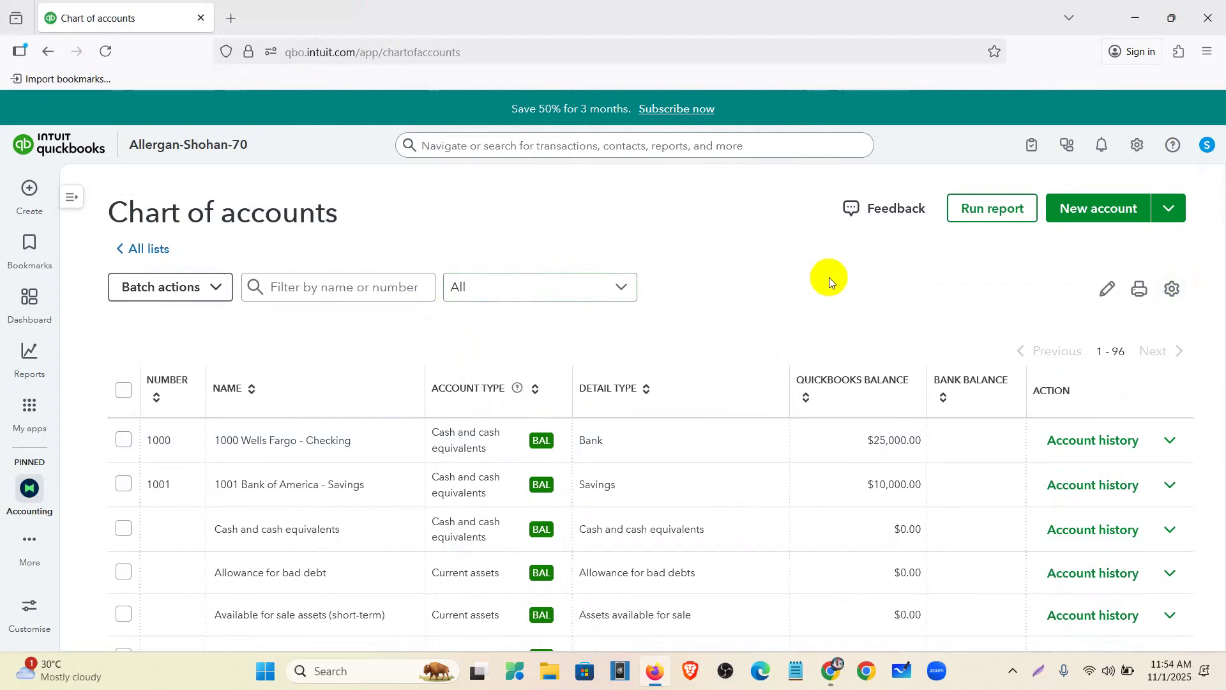
left_click(1167, 209)
left_click(1075, 242)
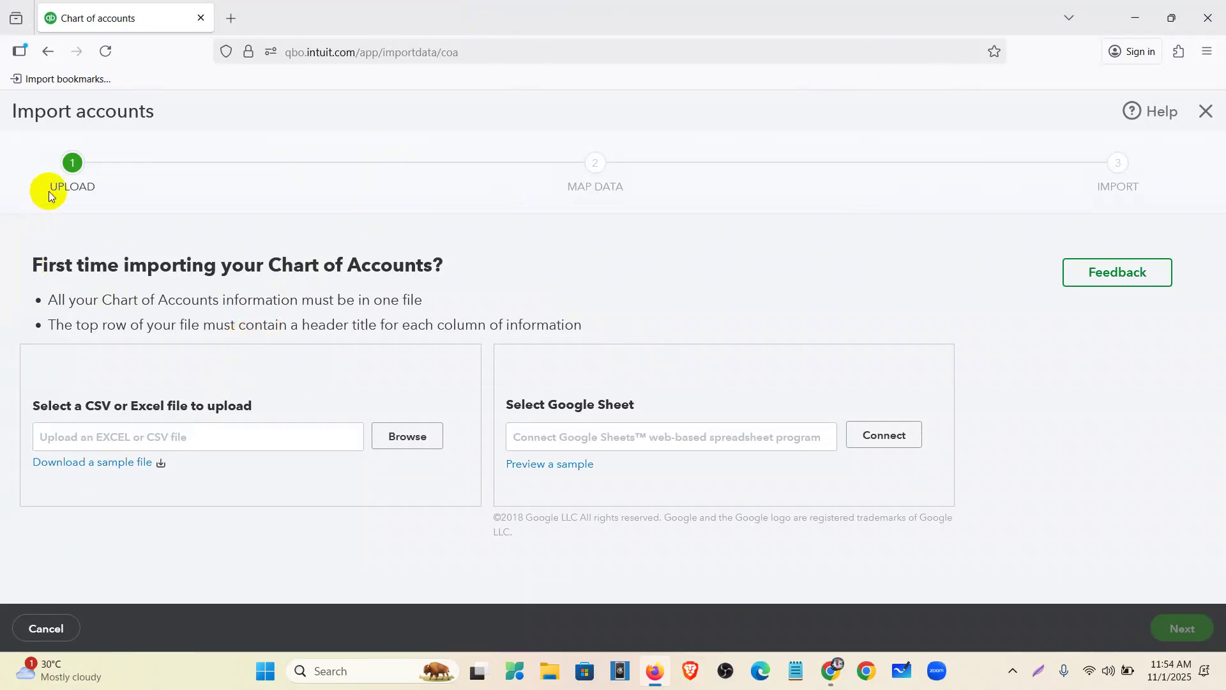
Highlight the Map Data and Import stages and the CSV or Excel file and Google Sheet source options on the import page.
left_click(99, 190)
left_click_drag(563, 186, 629, 187)
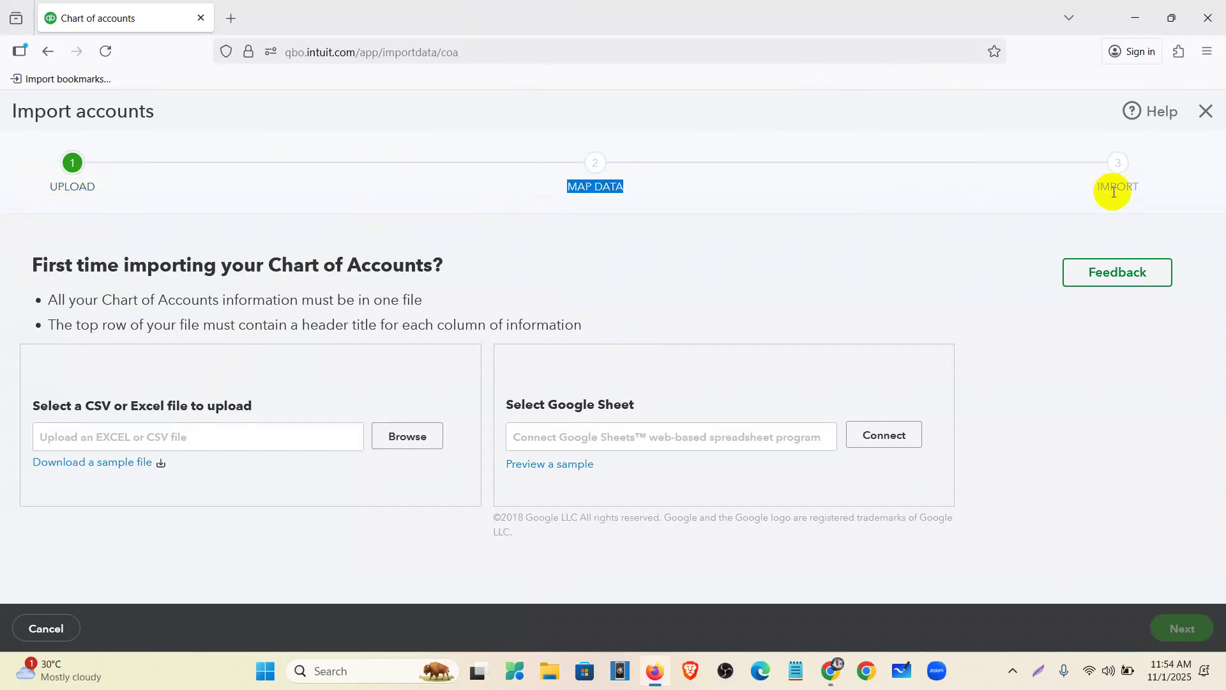
left_click_drag(1090, 187, 1158, 189)
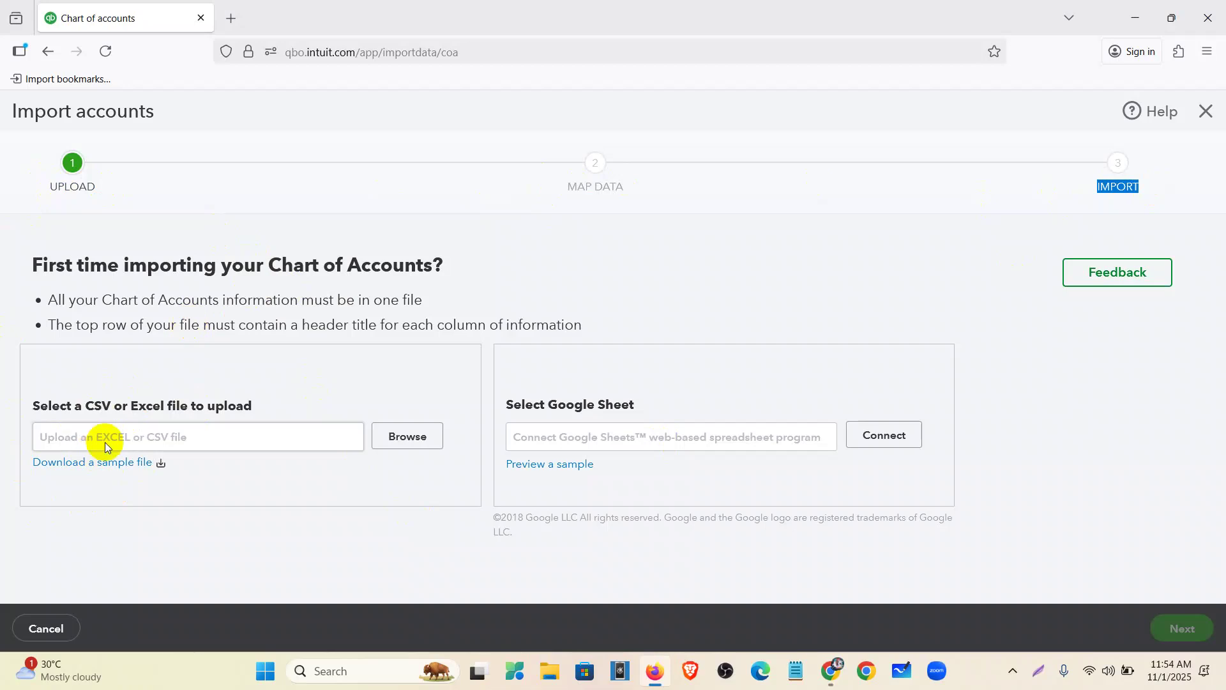
left_click_drag(86, 408, 181, 408)
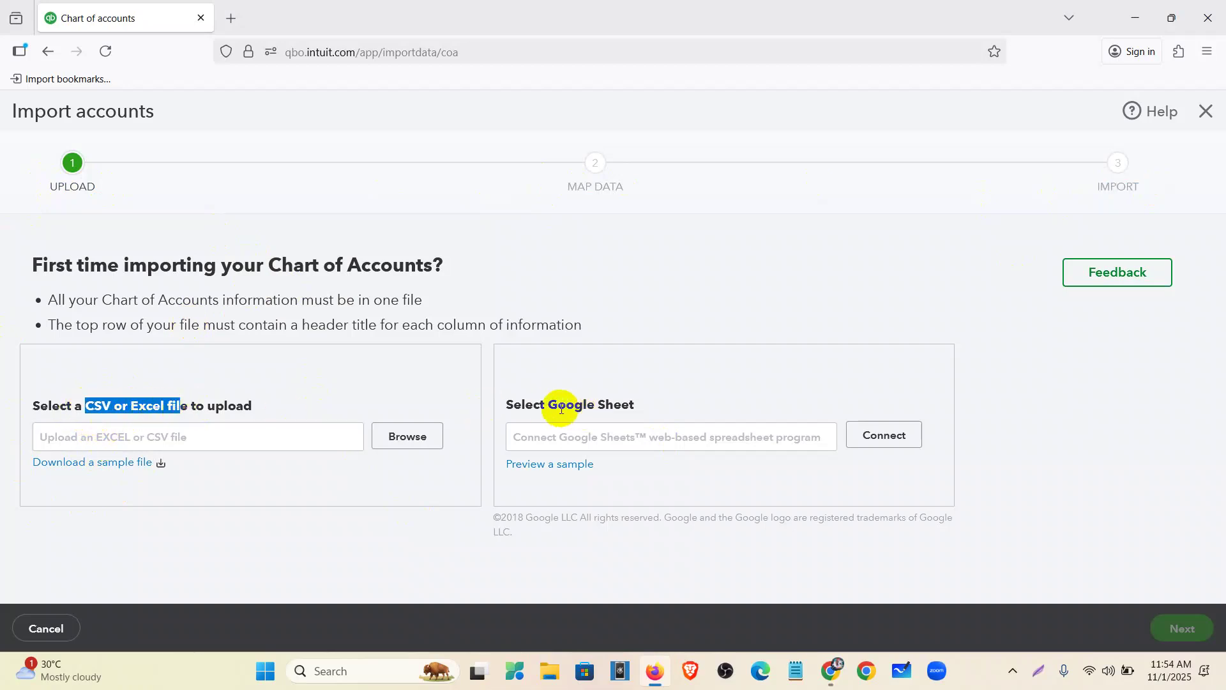
left_click_drag(547, 404, 644, 405)
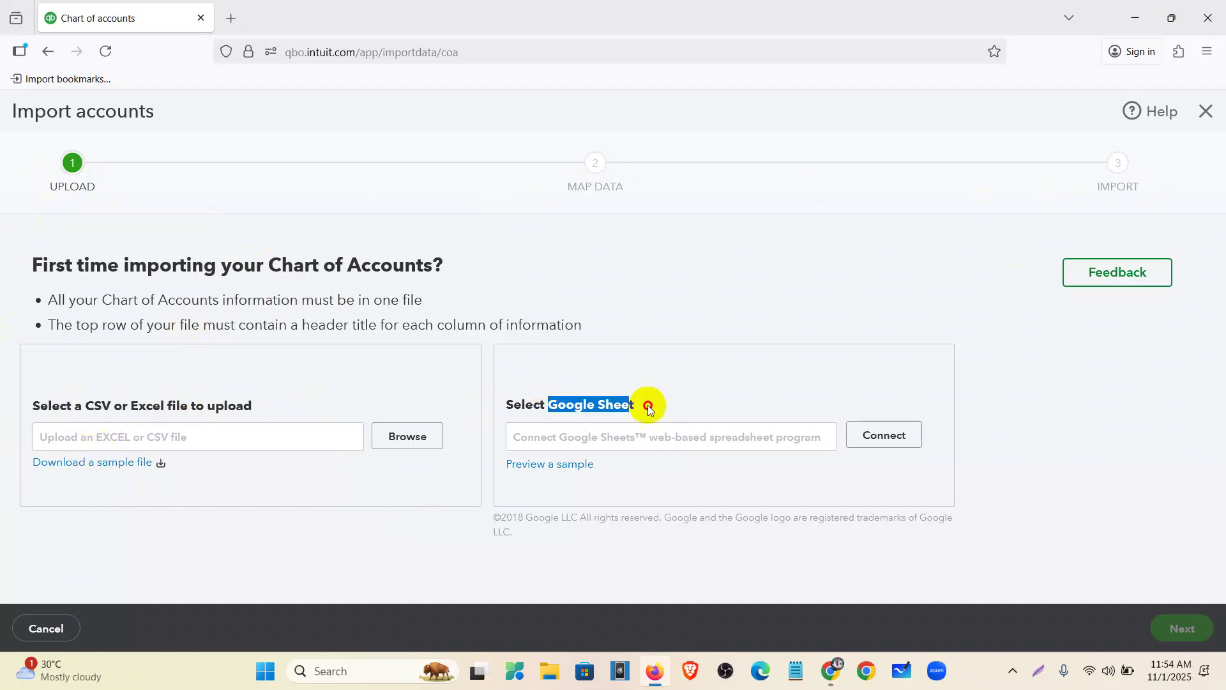
left_click(205, 478)
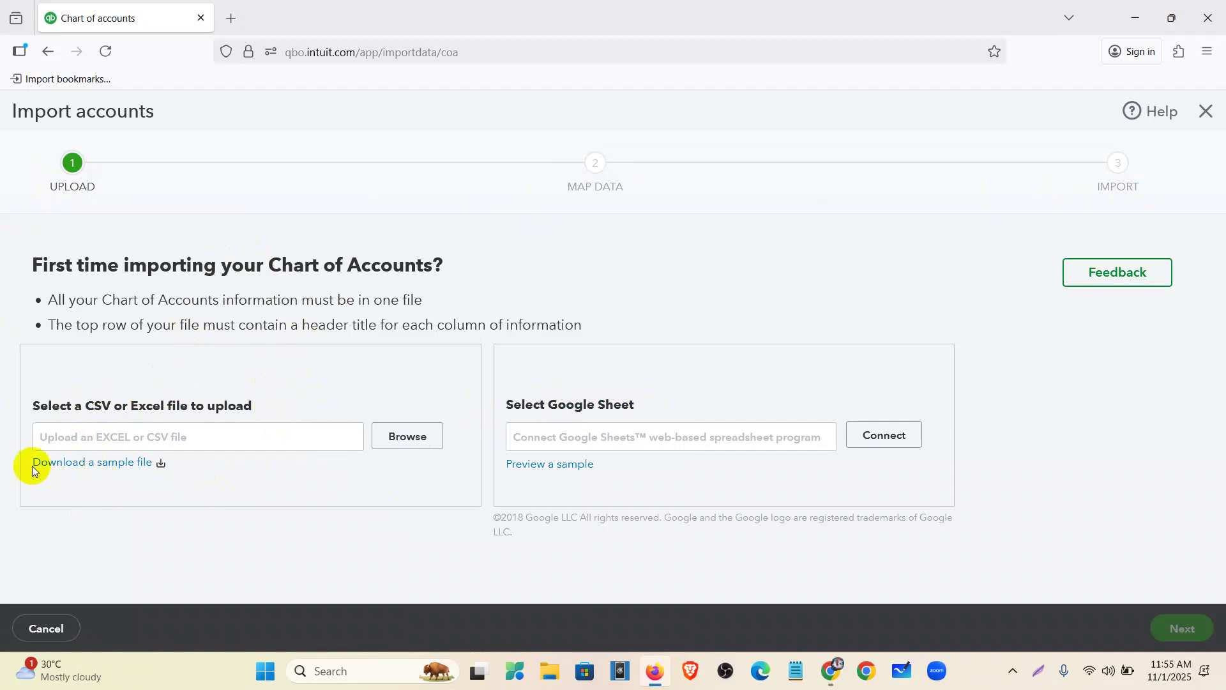
Download the chart of accounts sample file and open QuickBooks_Online_no_MC_COA_Sample_File.xls in Excel with editing enabled.
left_click(97, 472)
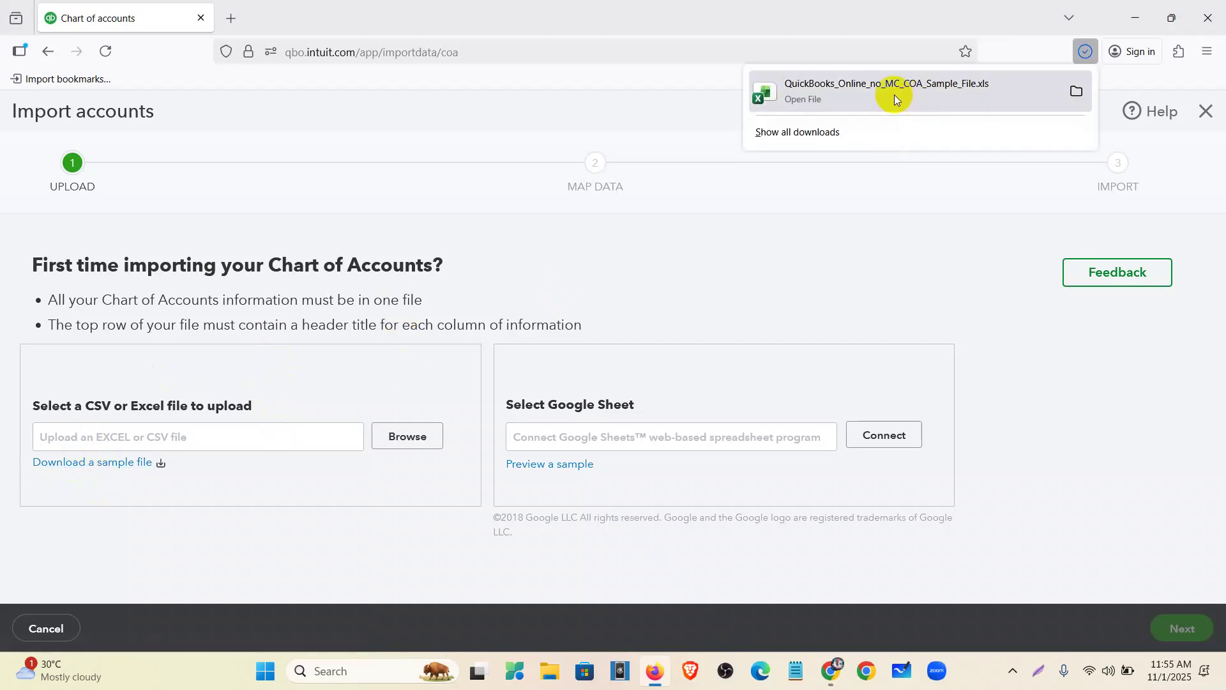
left_click(891, 94)
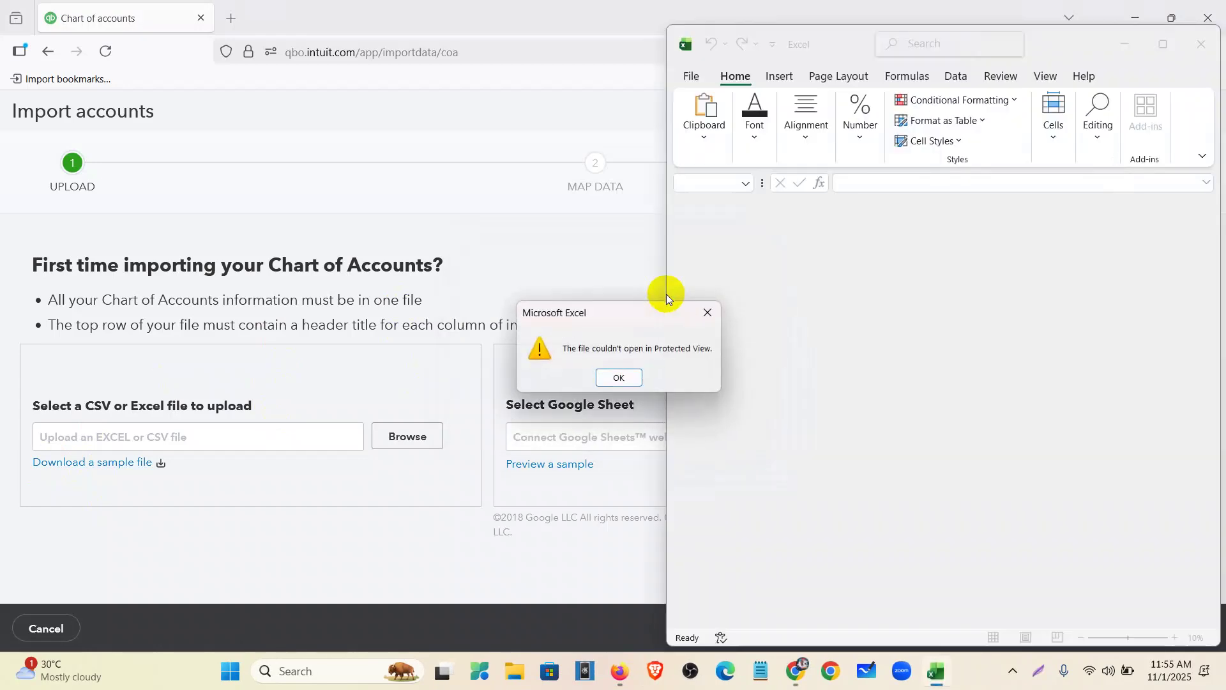
left_click(618, 376)
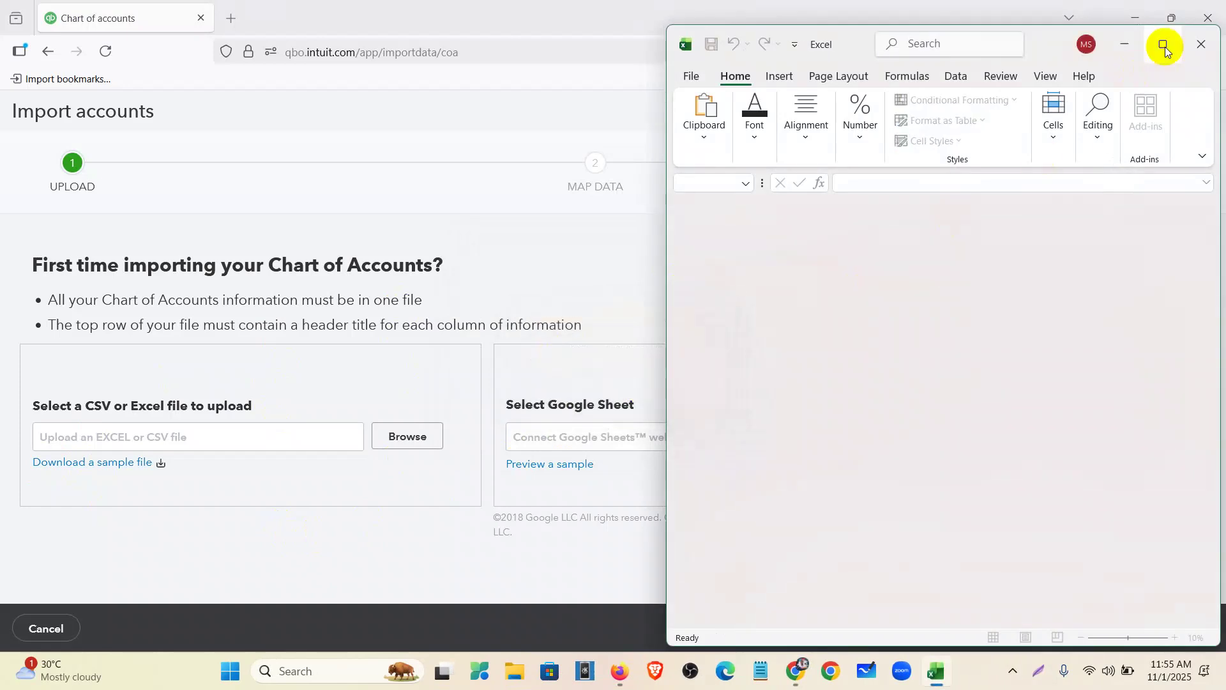
left_click(1165, 42)
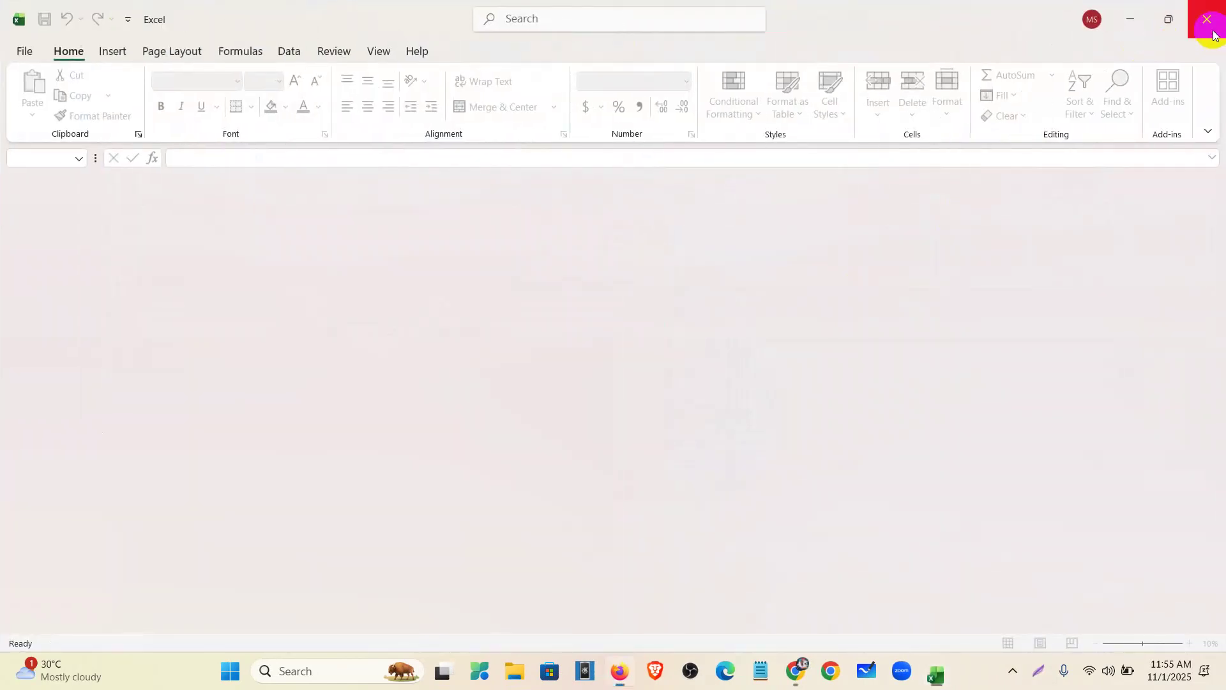
left_click(1207, 29)
left_click(1085, 48)
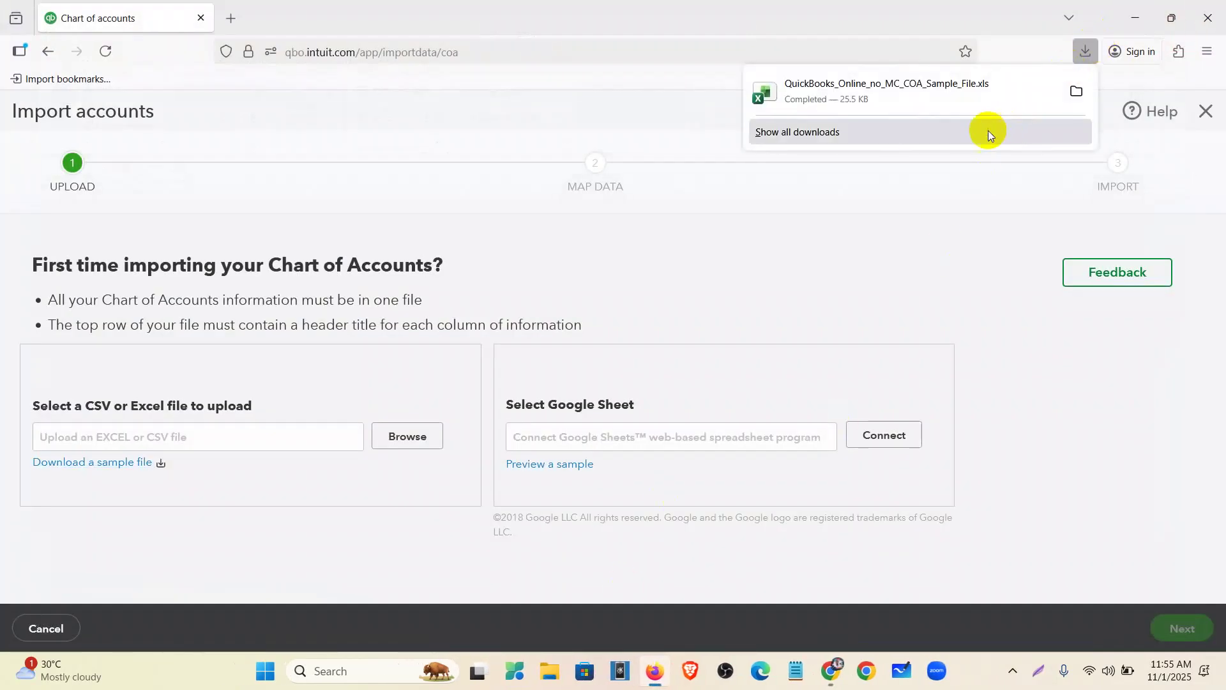
left_click(896, 99)
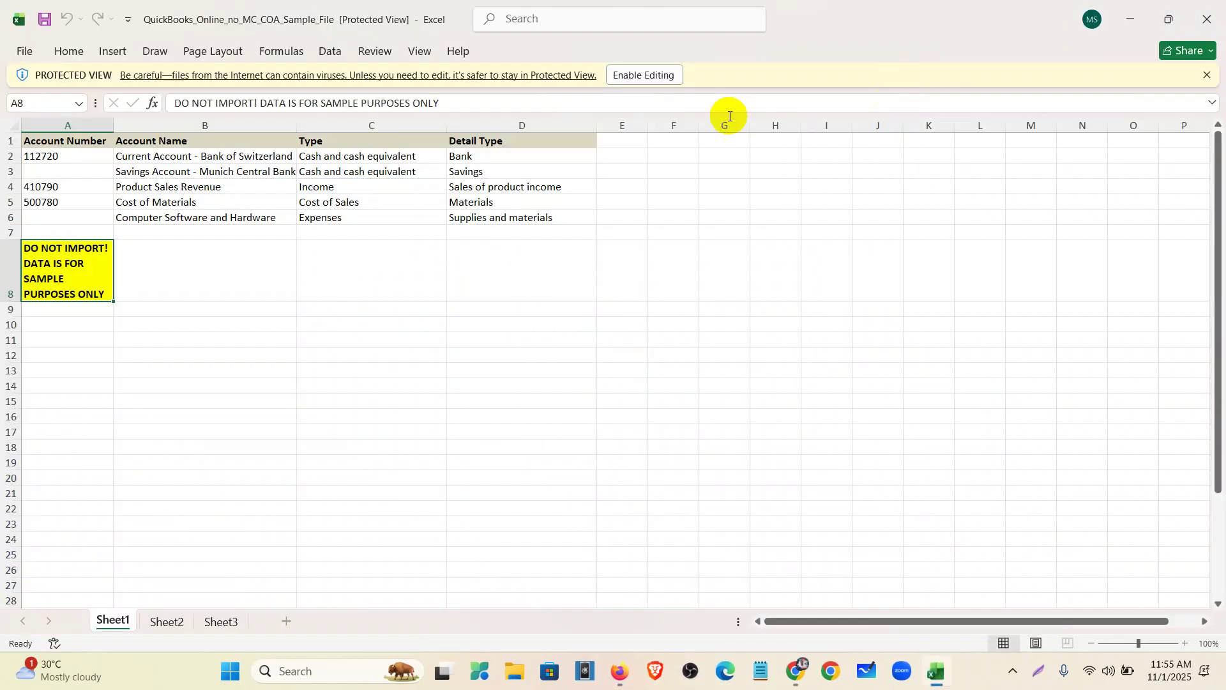
left_click(665, 74)
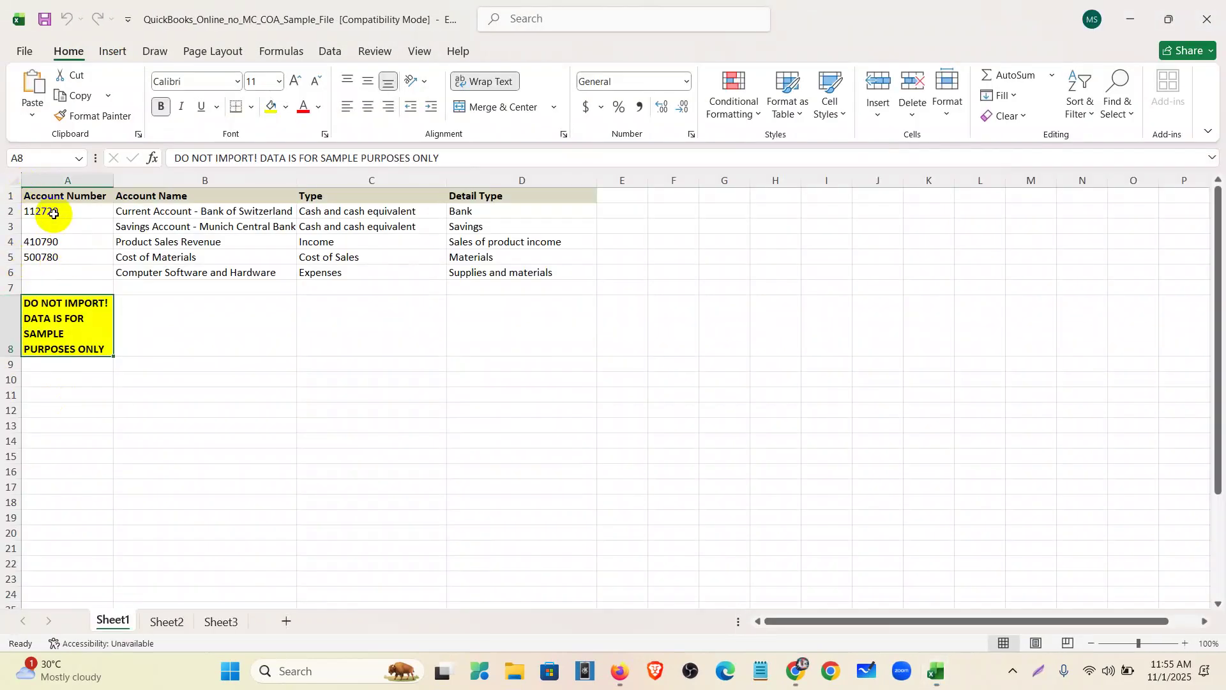
Highlight the sample entries under Account Number, Account Name, Type and Detail Type one column at a time.
left_click_drag(53, 213, 56, 273)
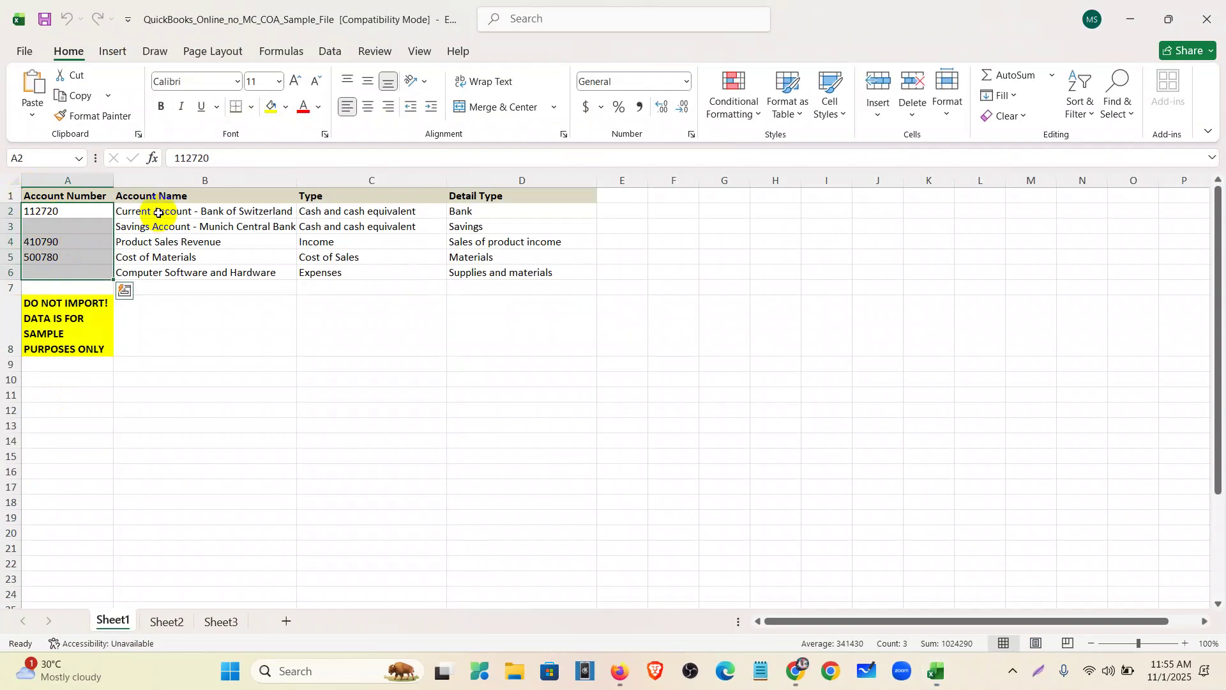
left_click(159, 211)
left_click_drag(159, 211, 241, 268)
left_click_drag(329, 211, 346, 272)
left_click_drag(471, 211, 488, 276)
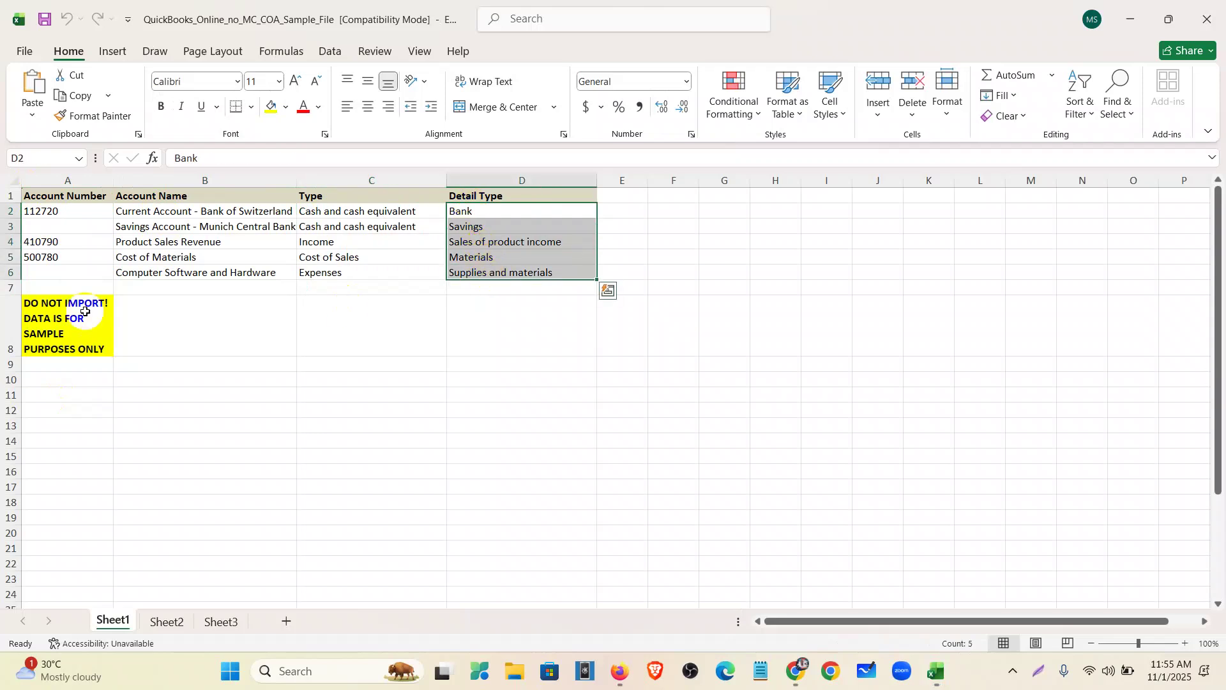
Delete the sample data and the notice in rows 2 to 8, keeping the header row, and select cell A2.
left_click(3, 193)
left_click_drag(5, 211, 10, 345)
right_click(9, 284)
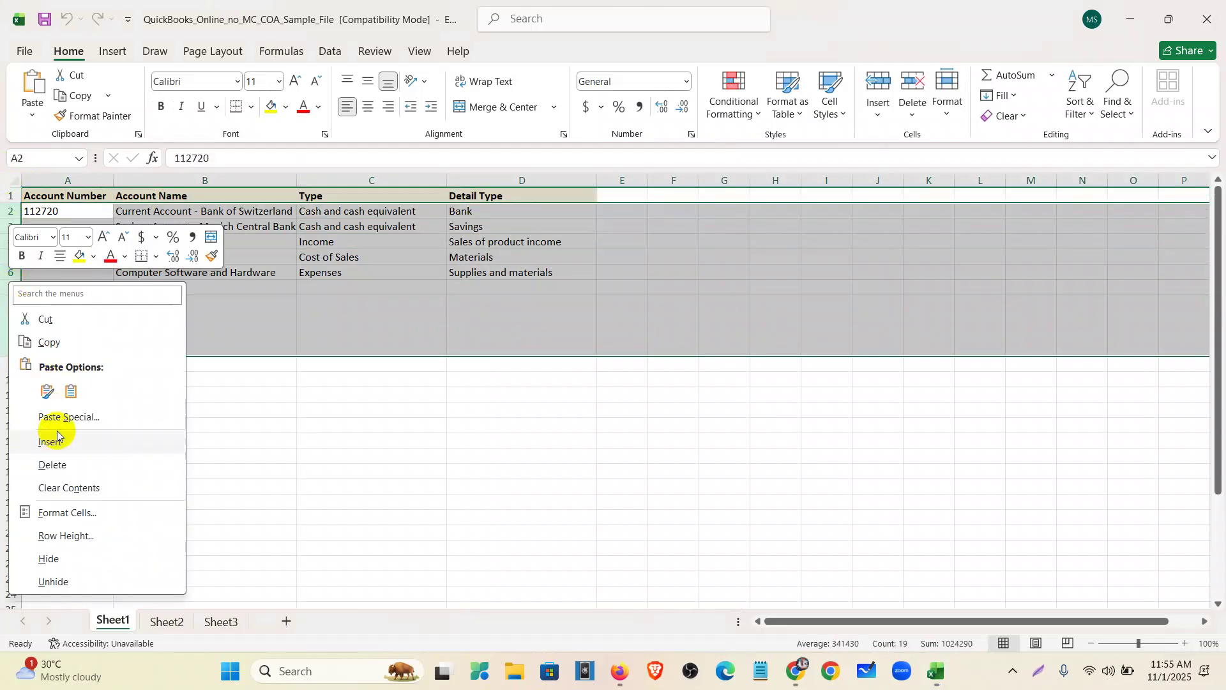
left_click(54, 465)
left_click(52, 217)
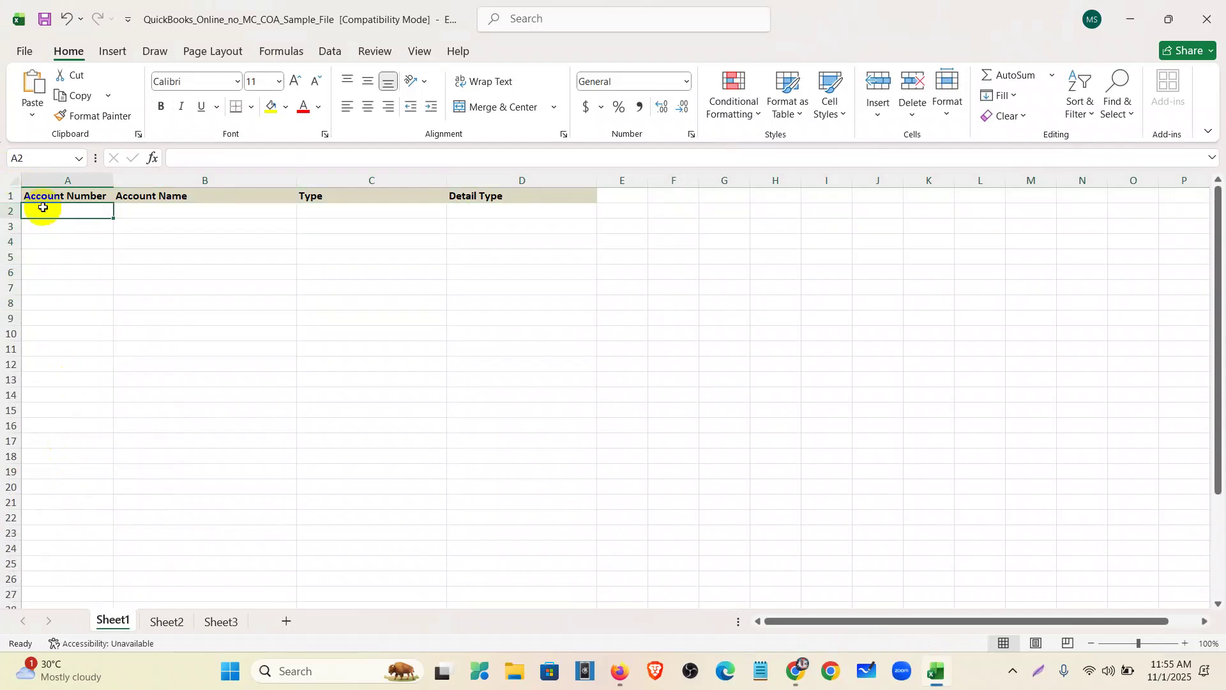
Switch to Google Drive in Chrome and open the COA-List-Import-QBO spreadsheet from the Assignment 2 folder under Offline.
left_click(798, 672)
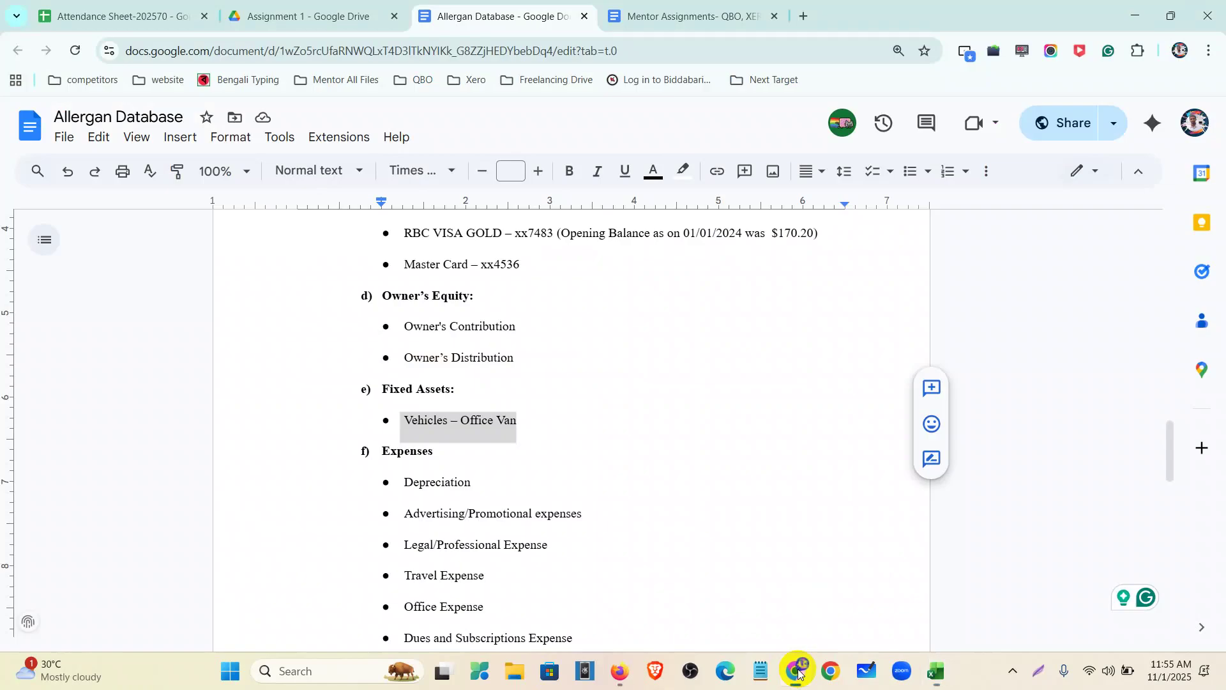
left_click(341, 16)
left_click(580, 19)
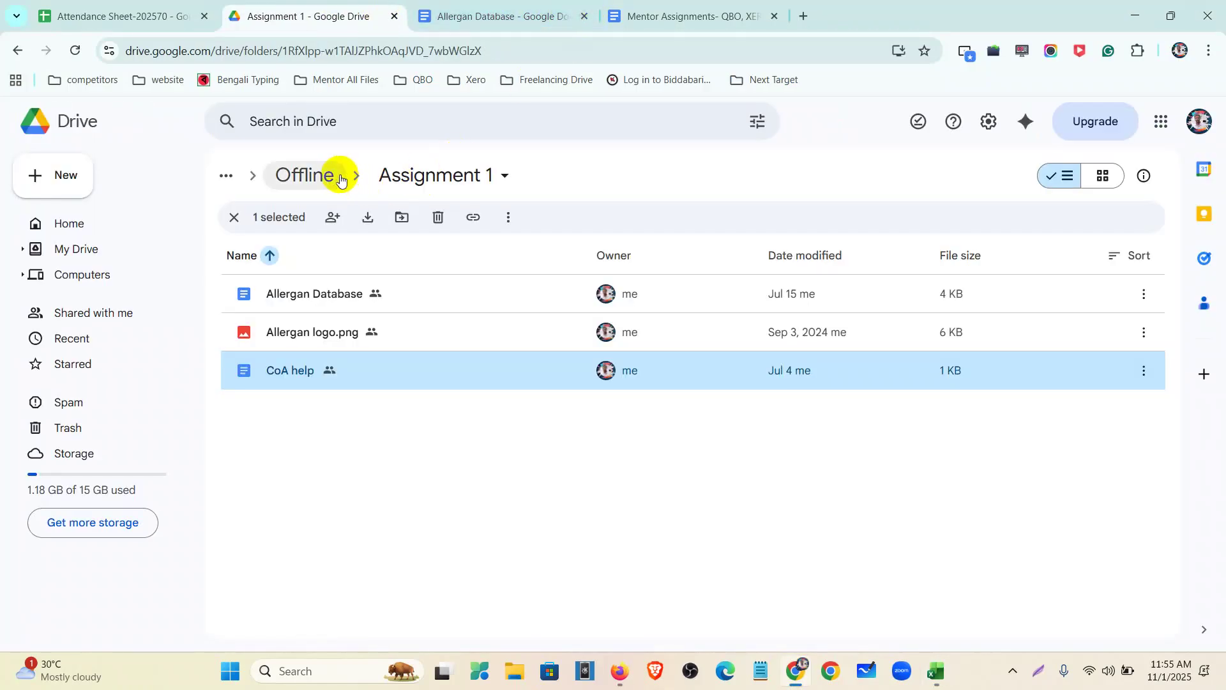
left_click(341, 175)
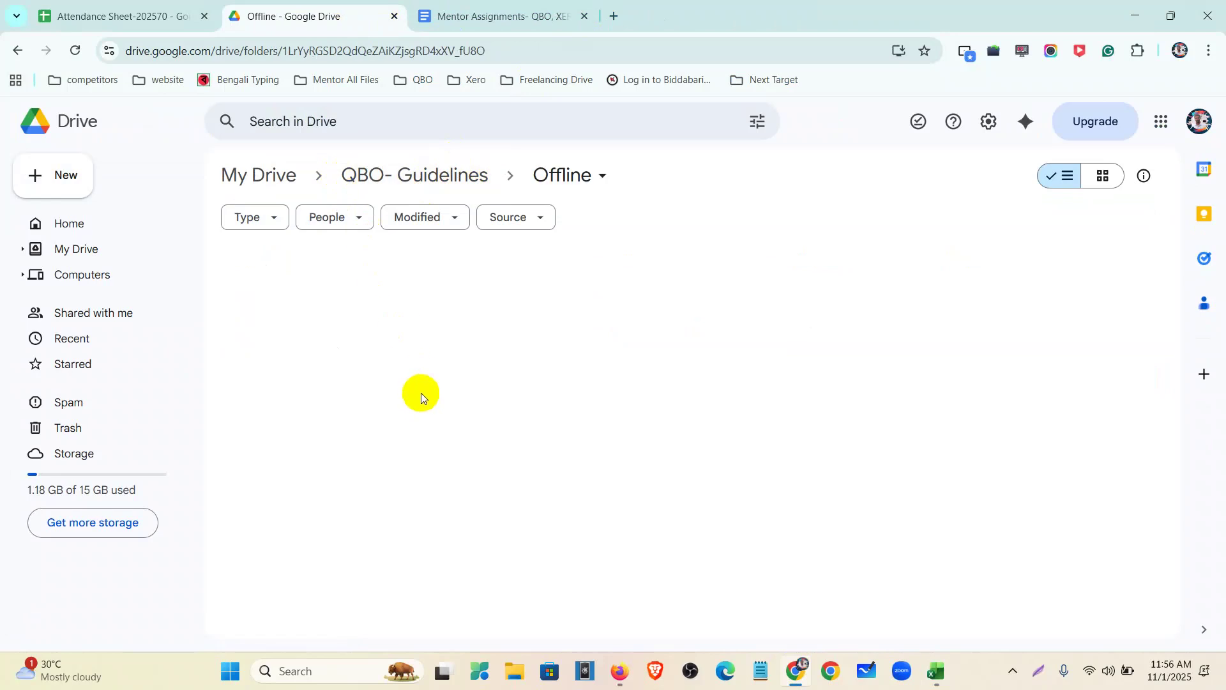
left_click(370, 339)
double_click(371, 338)
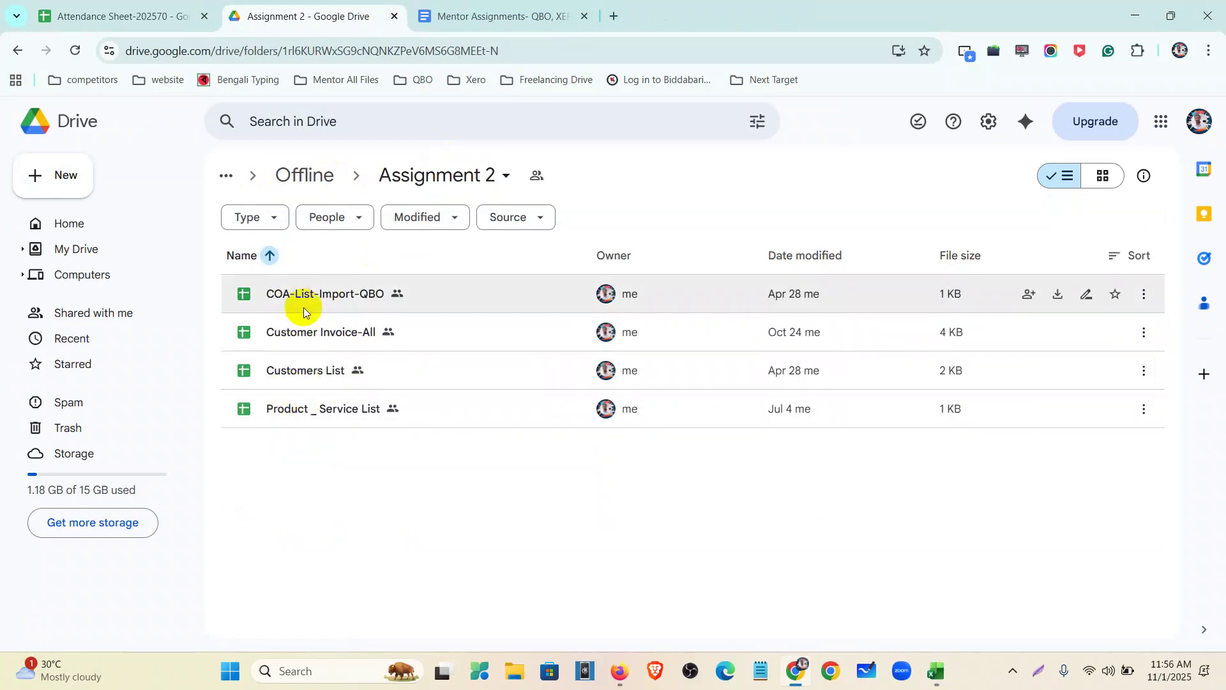
double_click(307, 301)
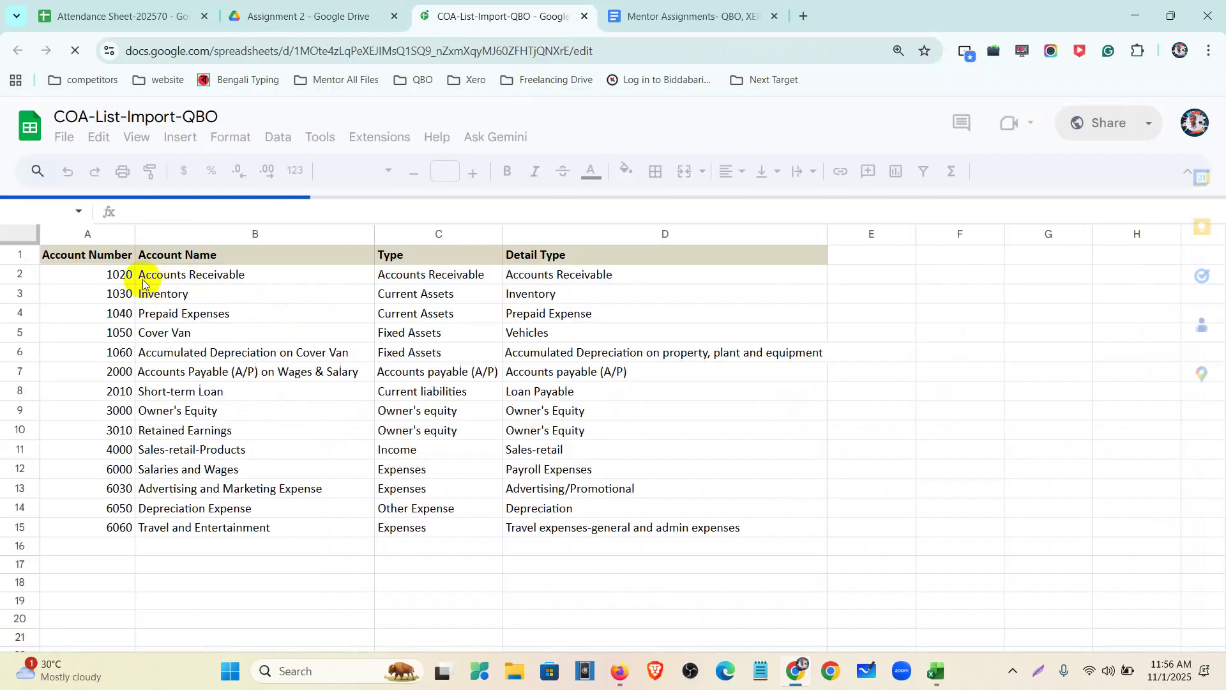
Copy the account list in A2:D15 and paste it into the Excel sample file starting at cell A2.
left_click(115, 275)
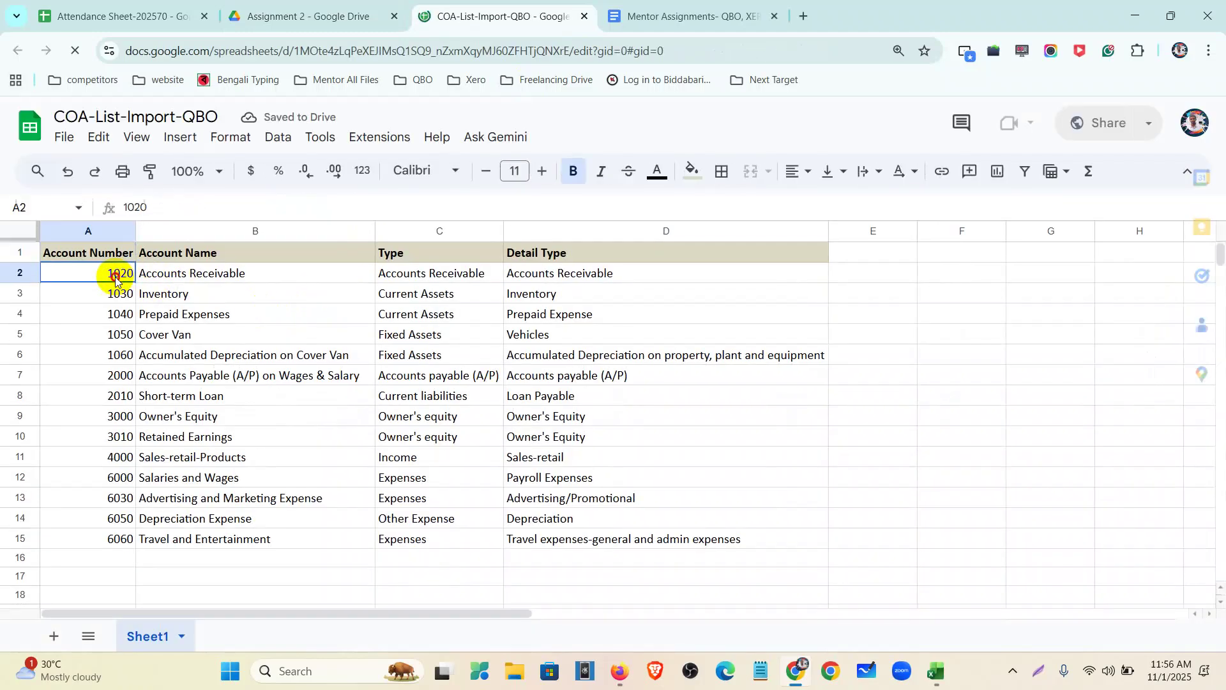
left_click(604, 333, "shift")
left_click_drag(604, 332, 643, 548)
key("ctrl+c")
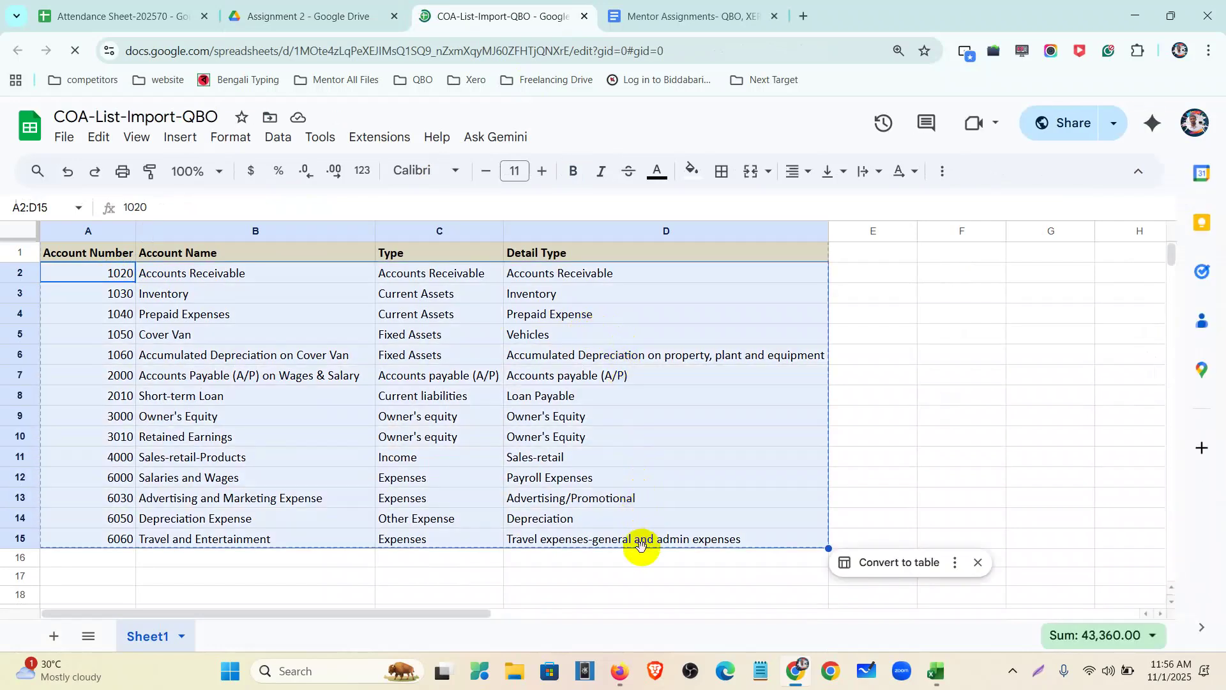
left_click(936, 670)
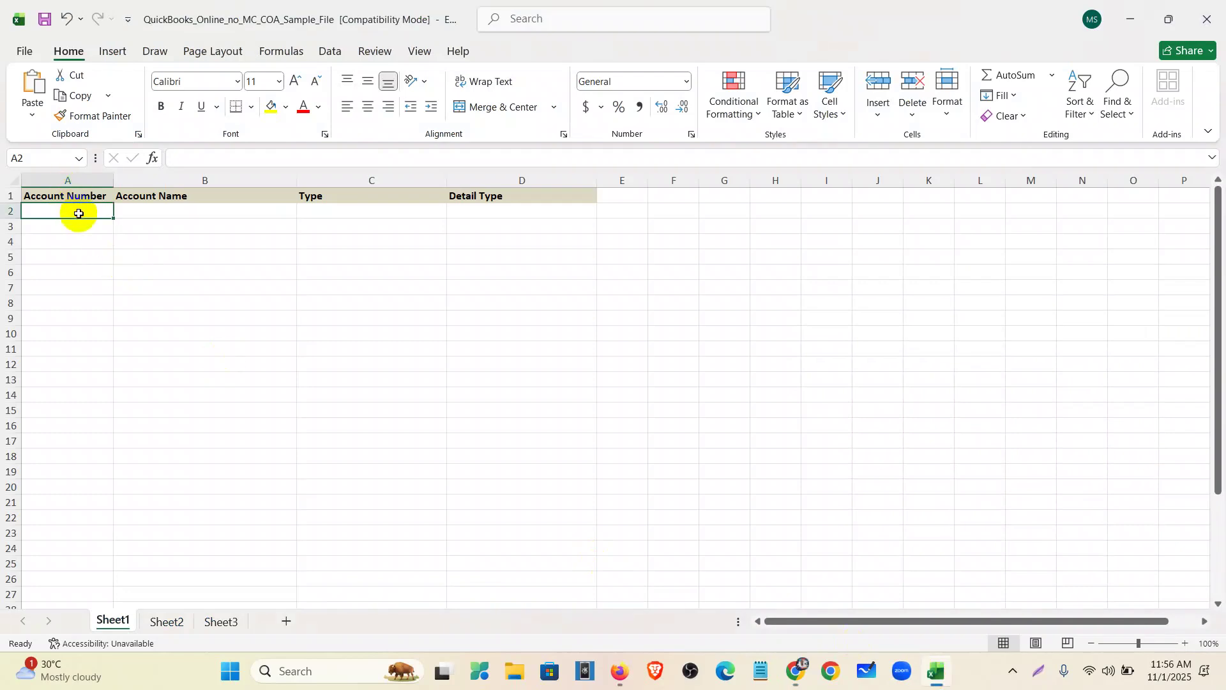
key("ctrl+v")
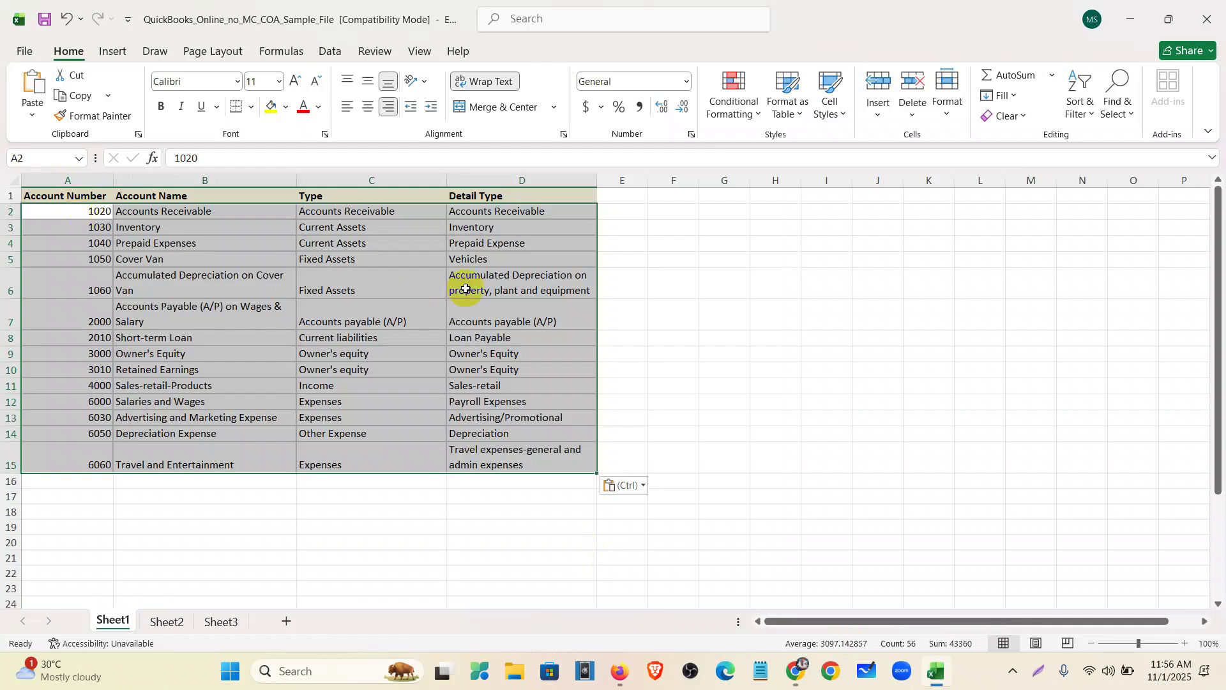
Save the filled-in sample workbook in its existing format, accepting the compatibility notice.
left_click(652, 326)
left_click(42, 18)
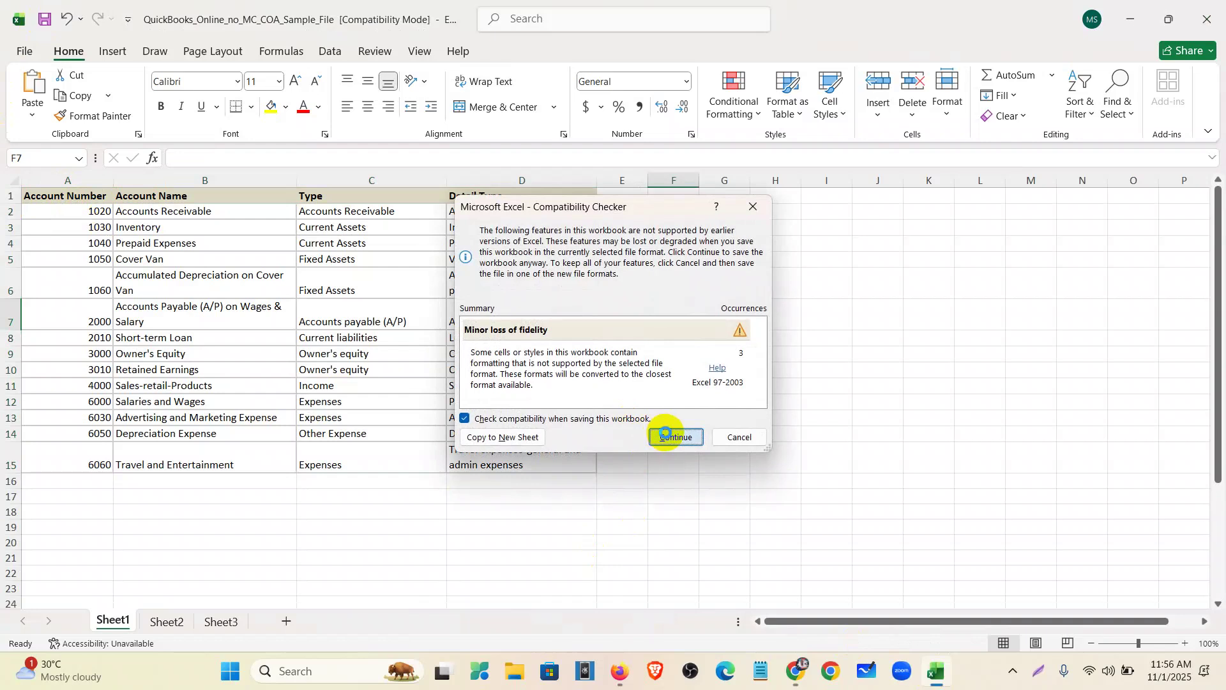
left_click(667, 436)
Switch back to QuickBooks in Firefox, upload QuickBooks_Online_no_MC_COA_Sample_File from Downloads and proceed to mapping the data.
left_click(620, 672)
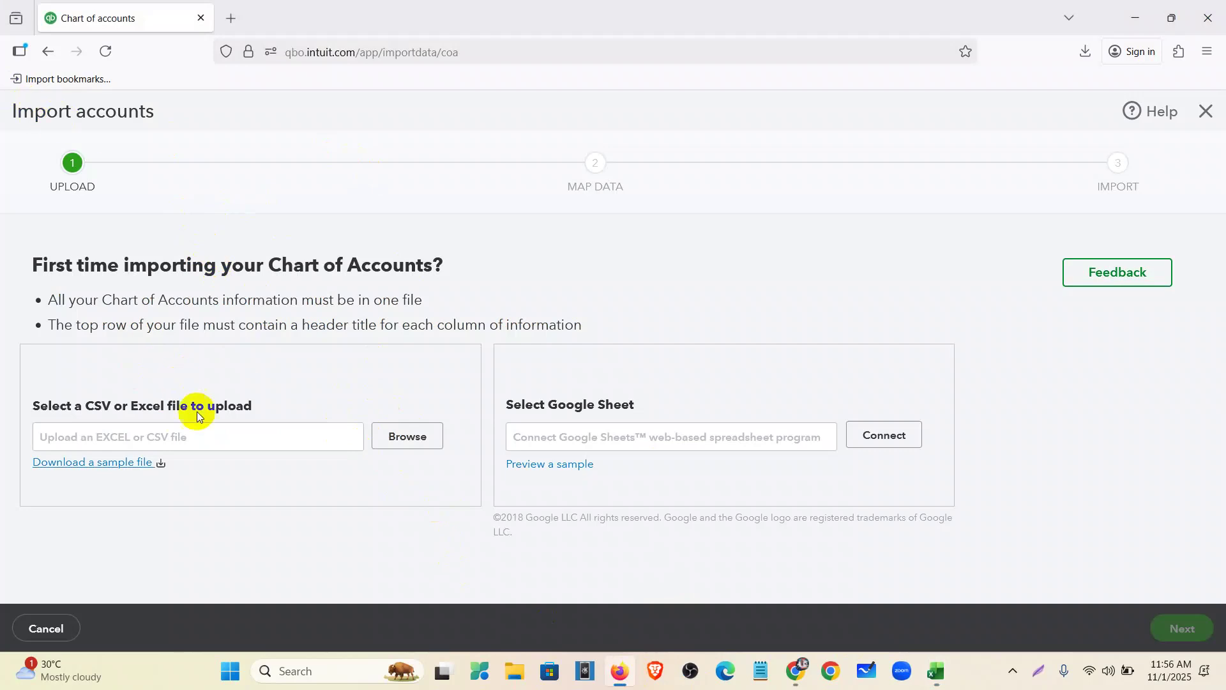
left_click(402, 441)
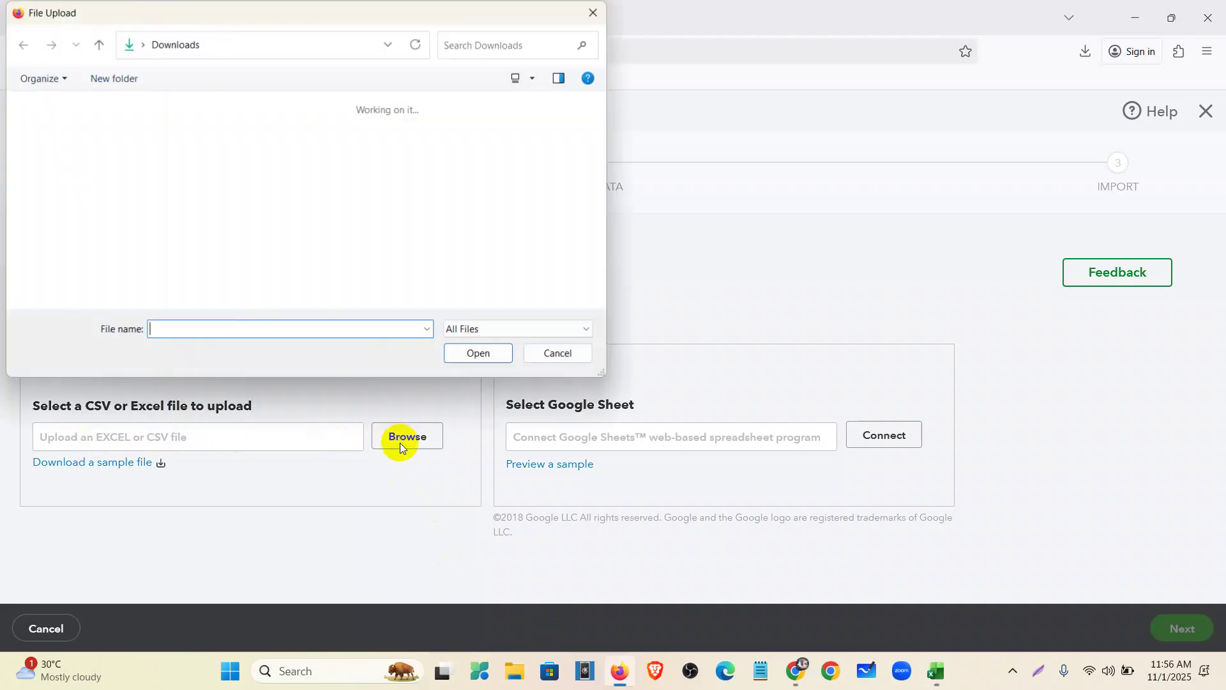
left_click(79, 159)
left_click(211, 150)
left_click(497, 354)
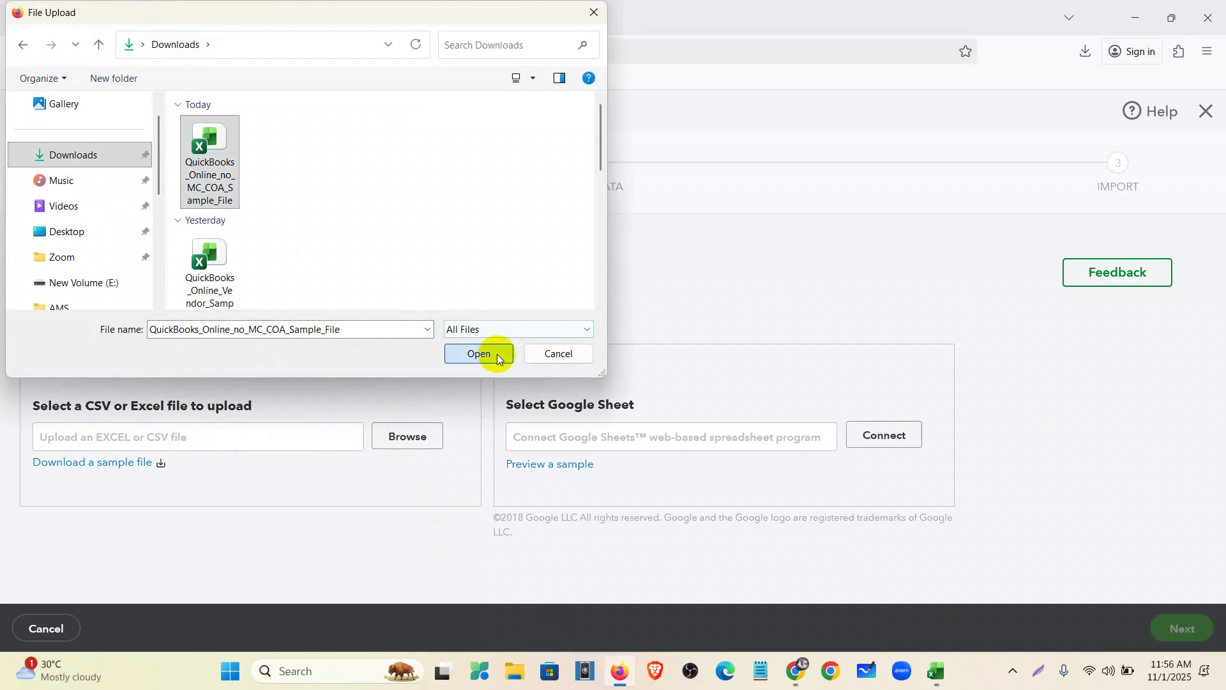
left_click(1182, 632)
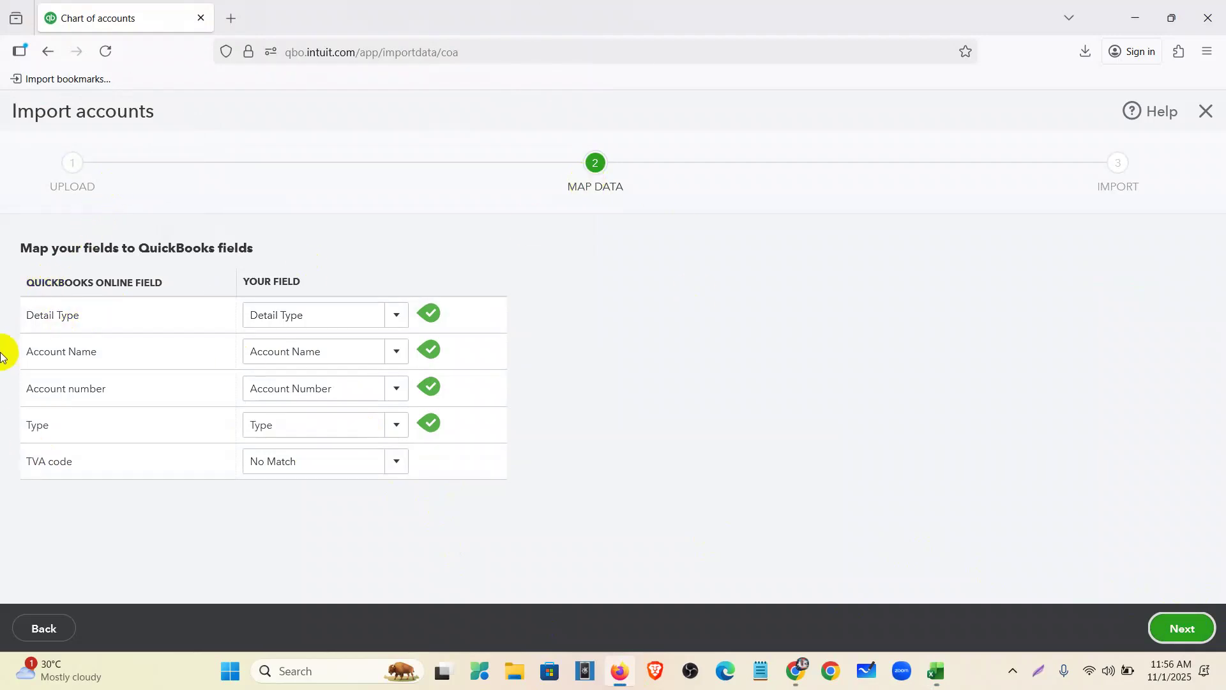
Examine how Detail Type, Account Name, Account number, Type and TVA code are mapped to the file's fields.
left_click_drag(19, 279, 311, 282)
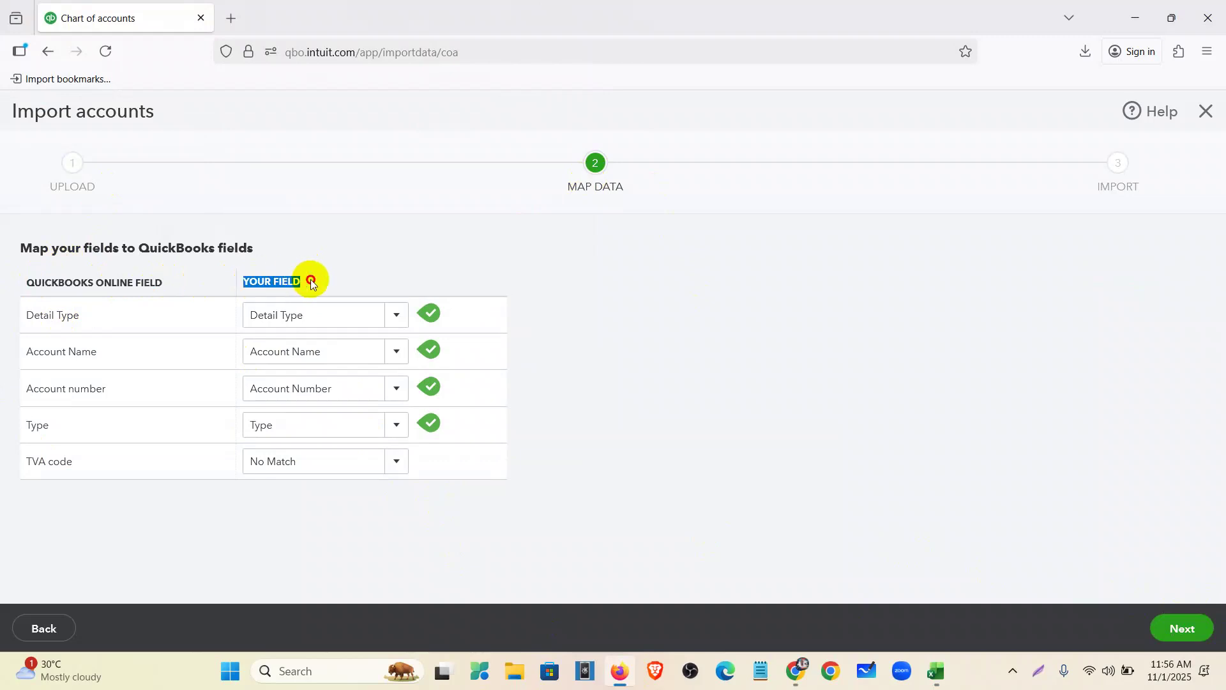
left_click_drag(23, 314, 88, 316)
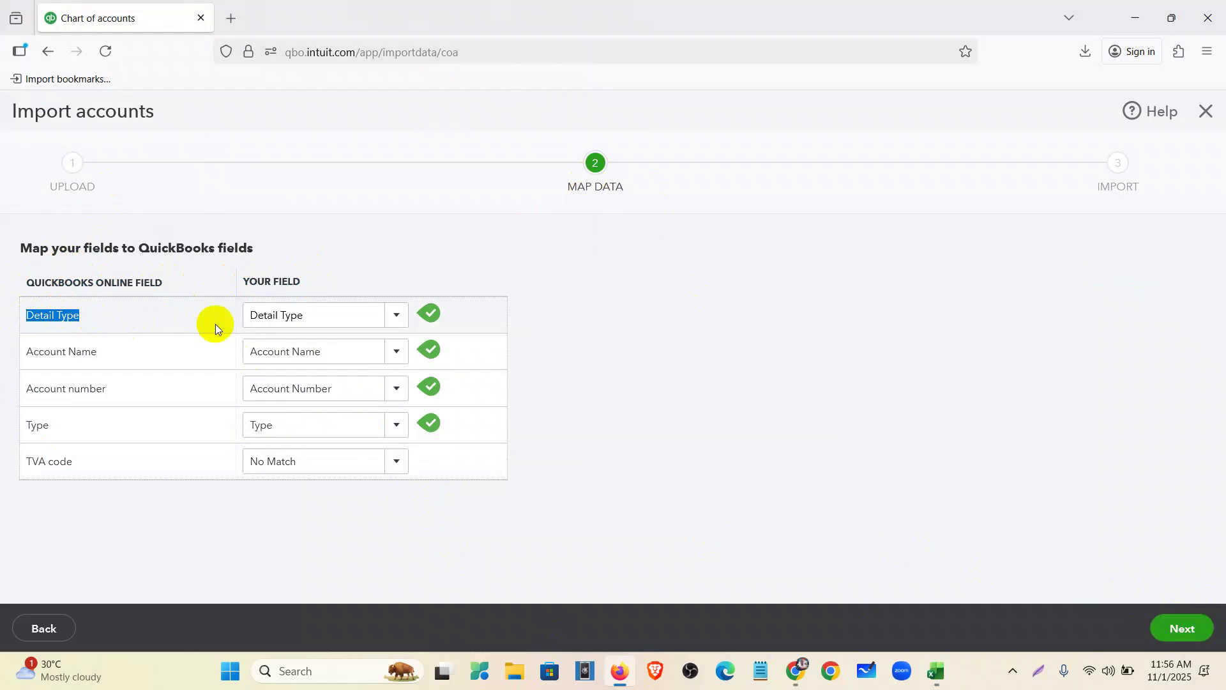
left_click(316, 313)
left_click_drag(103, 351, 27, 355)
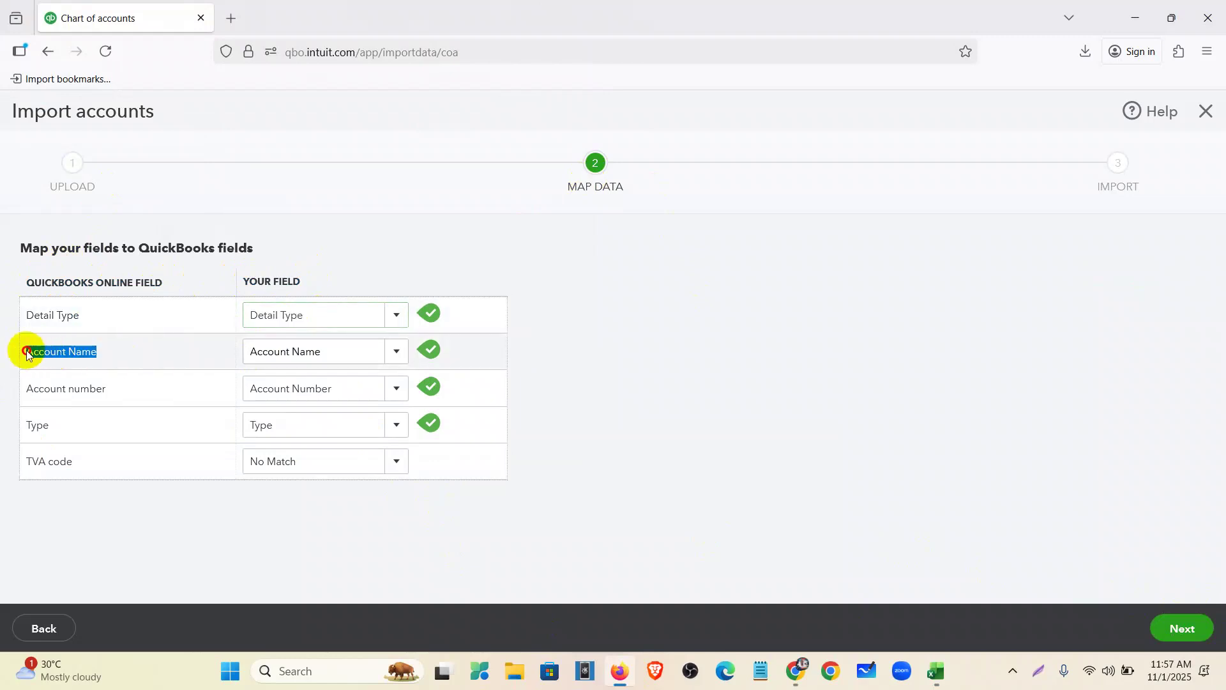
left_click(335, 350)
left_click_drag(118, 386, 11, 391)
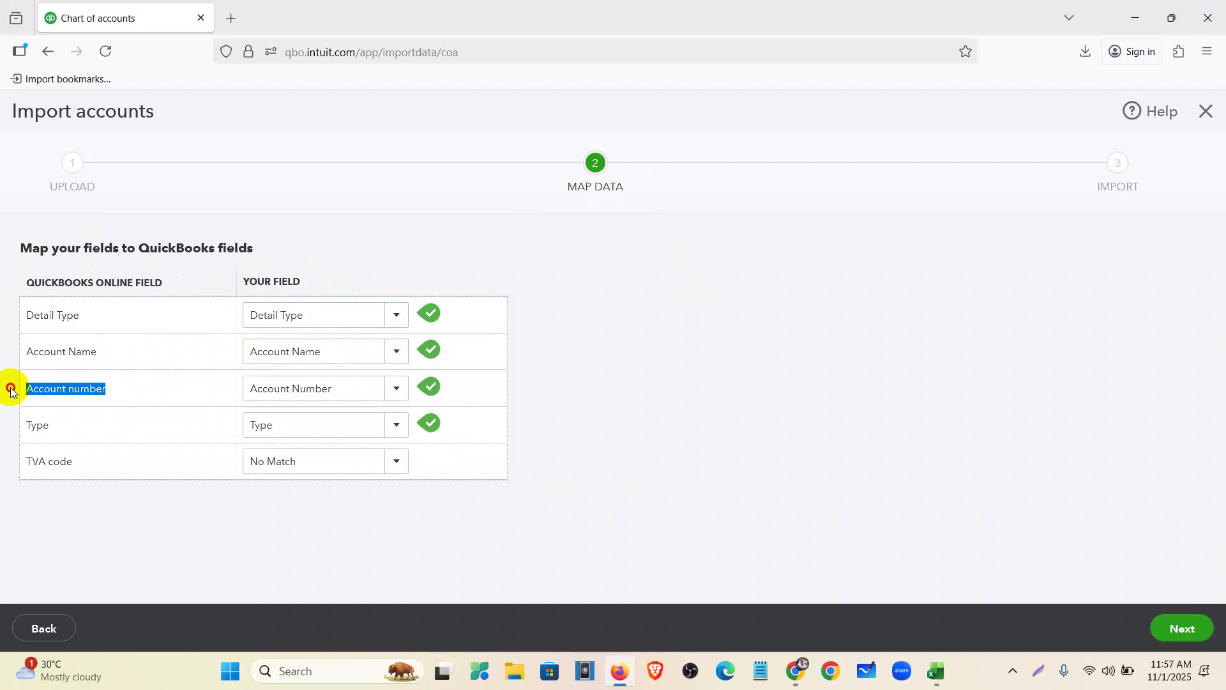
left_click(344, 388)
left_click_drag(63, 427, 5, 433)
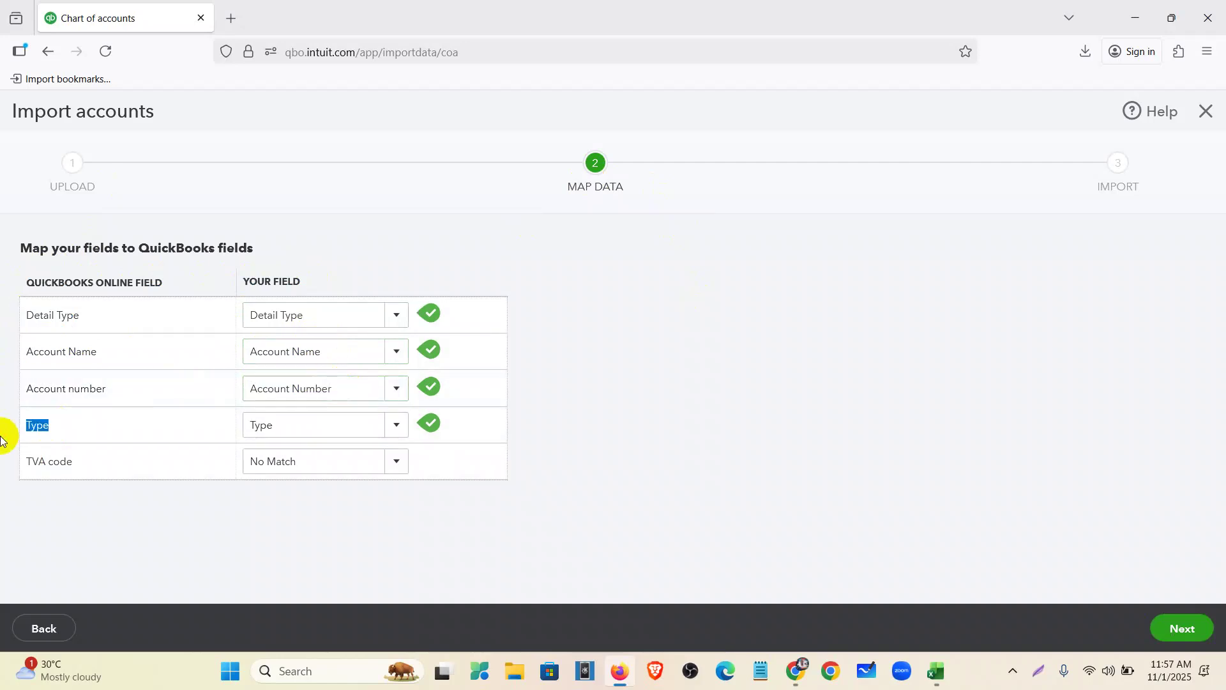
left_click(281, 424)
left_click_drag(95, 460, 6, 465)
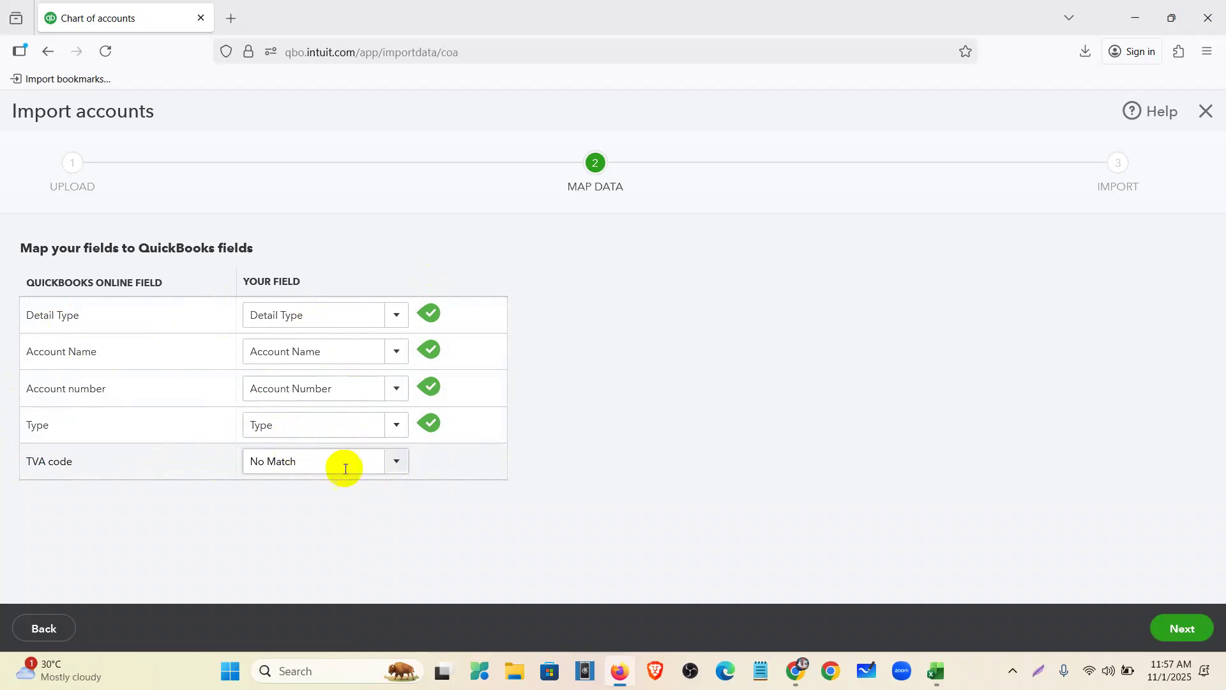
Accept the field mapping, review the listed accounts and import them all.
left_click(1182, 631)
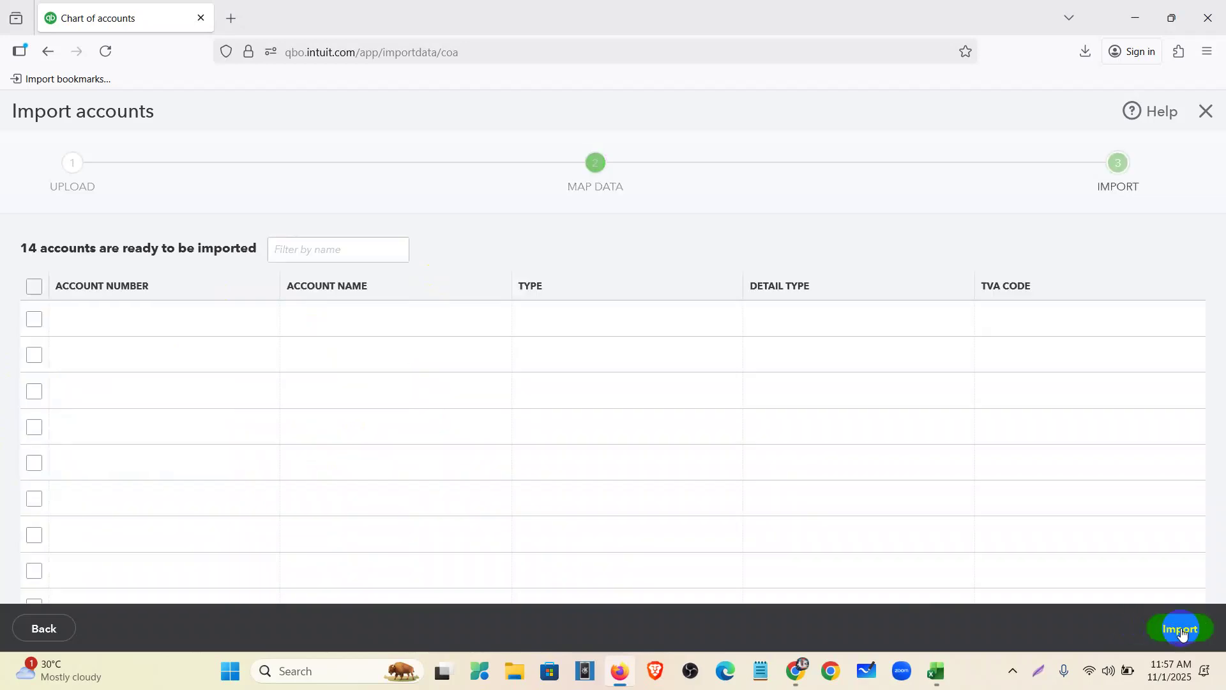
scroll(907, 336, "down", 5)
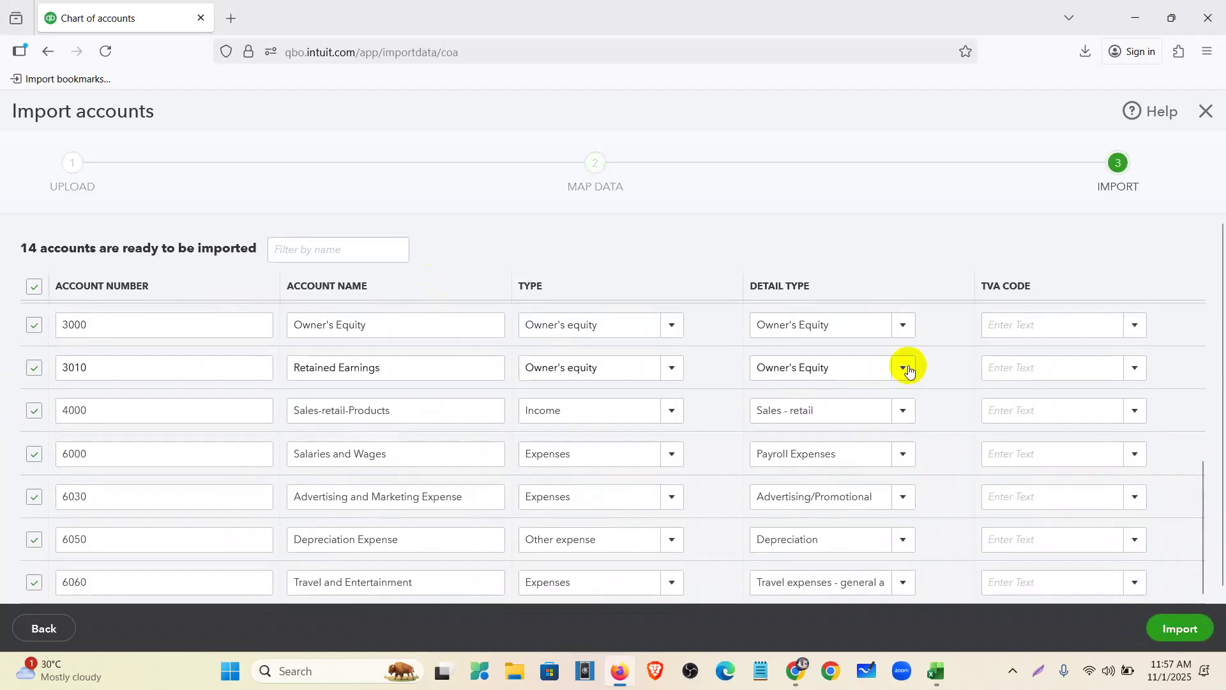
left_click(1194, 619)
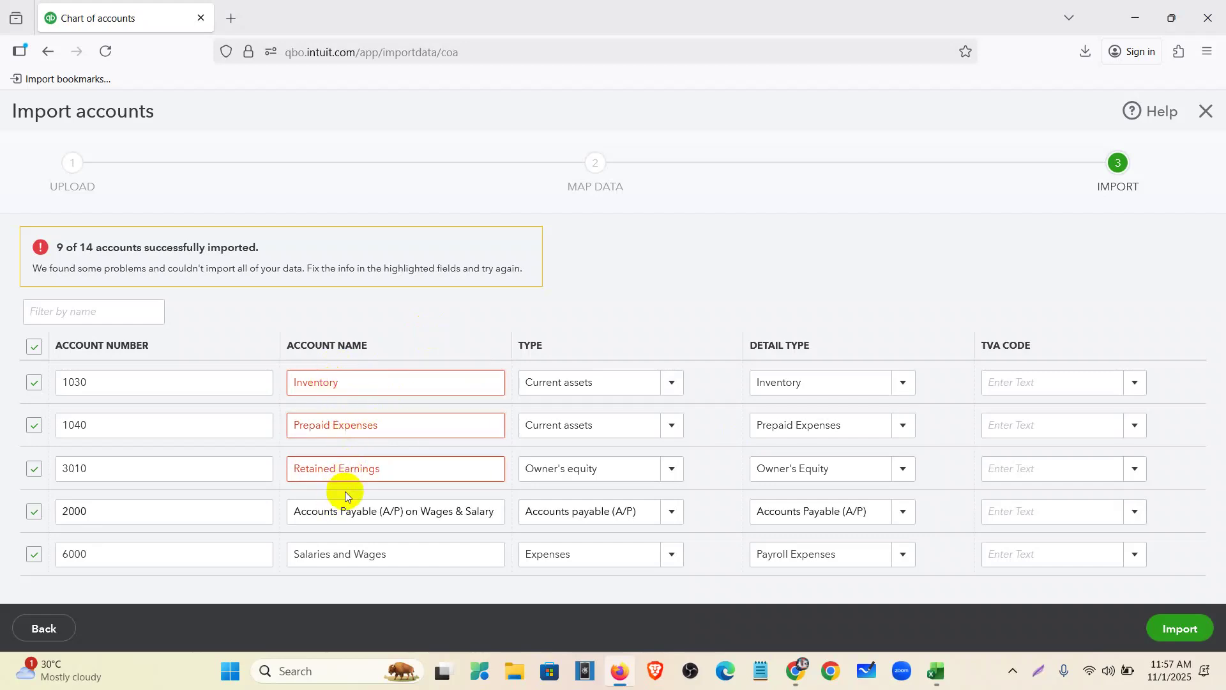
Exclude accounts 1030 Inventory, 1040 Prepaid Expenses and 3010 Retained Earnings from the failed list and retry the import.
left_click(32, 383)
left_click(35, 428)
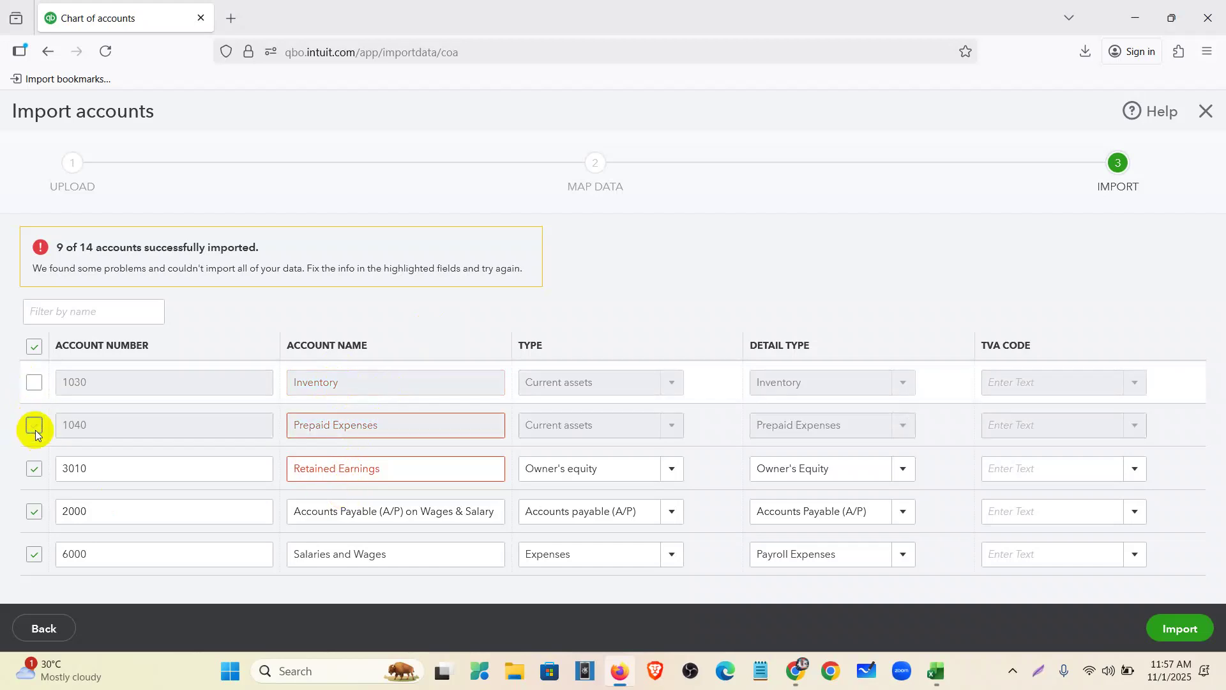
left_click(34, 469)
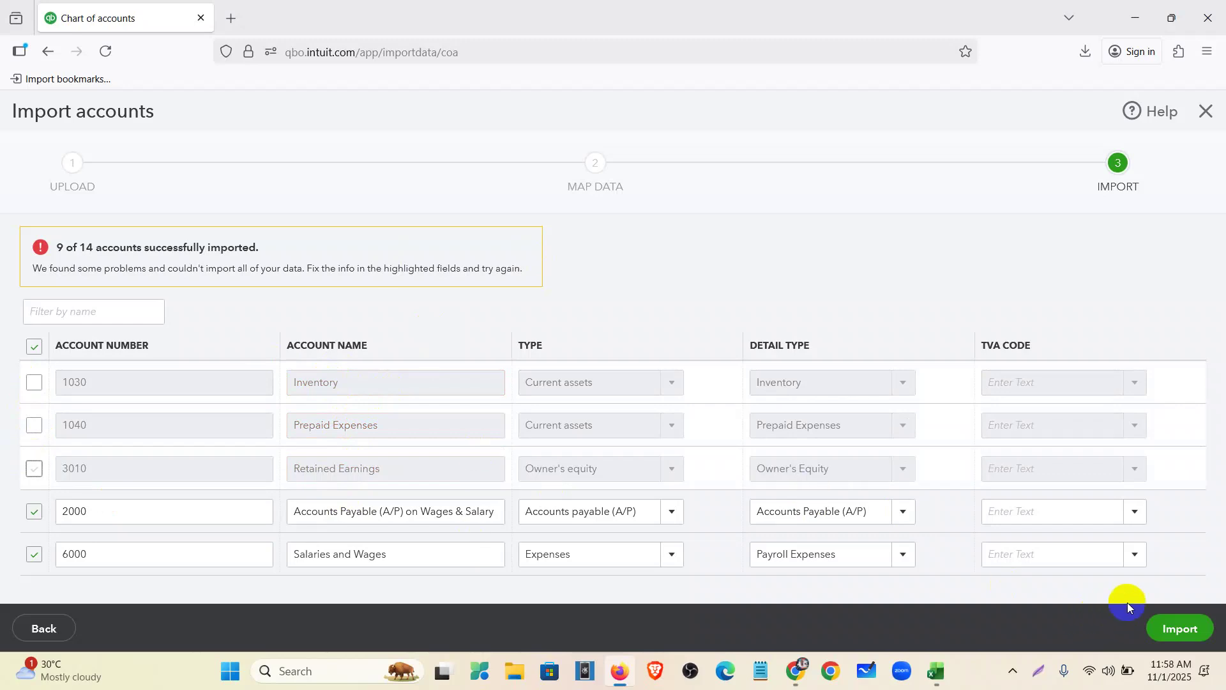
left_click(1174, 628)
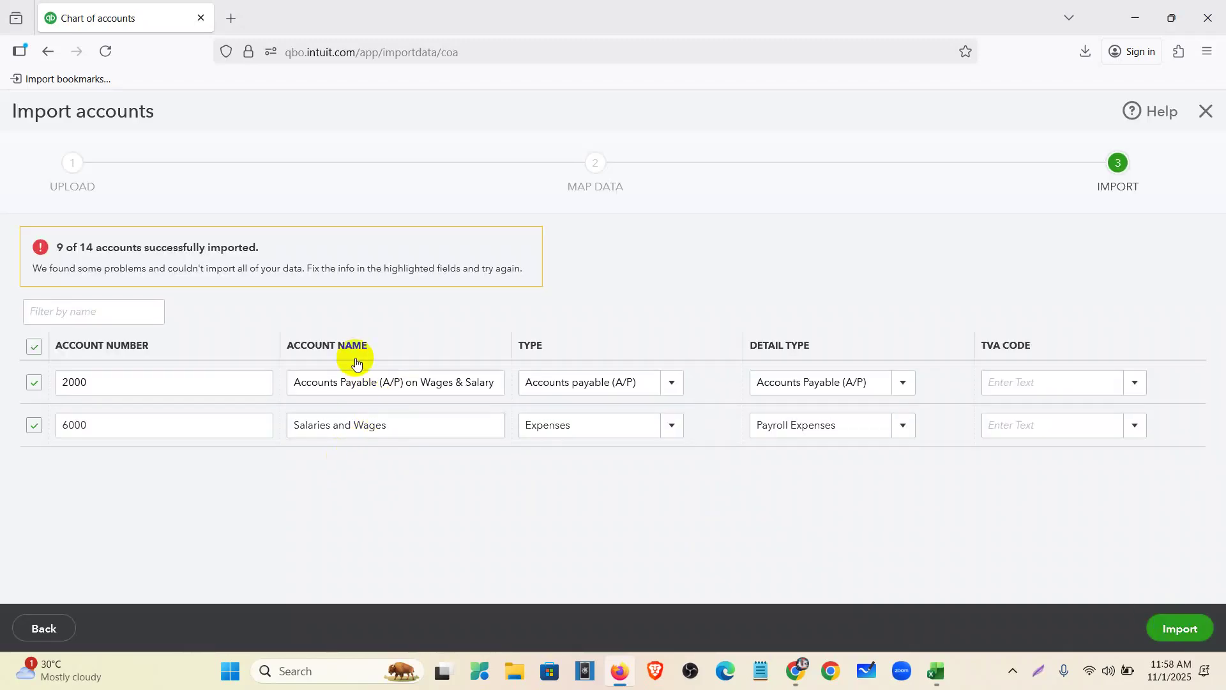
Exclude the two remaining accounts, 2000 Accounts Payable (A/P) on Wages & Salary and 6000 Salaries and Wages, and finish the import.
left_click(34, 347)
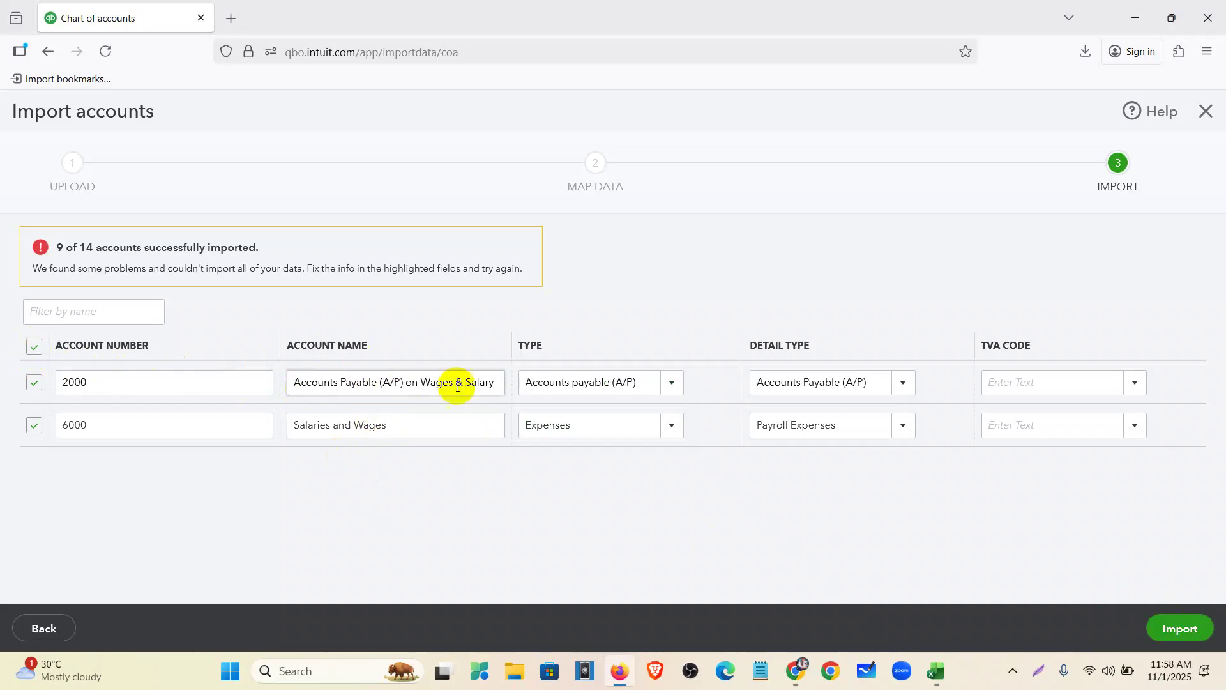
left_click(33, 346)
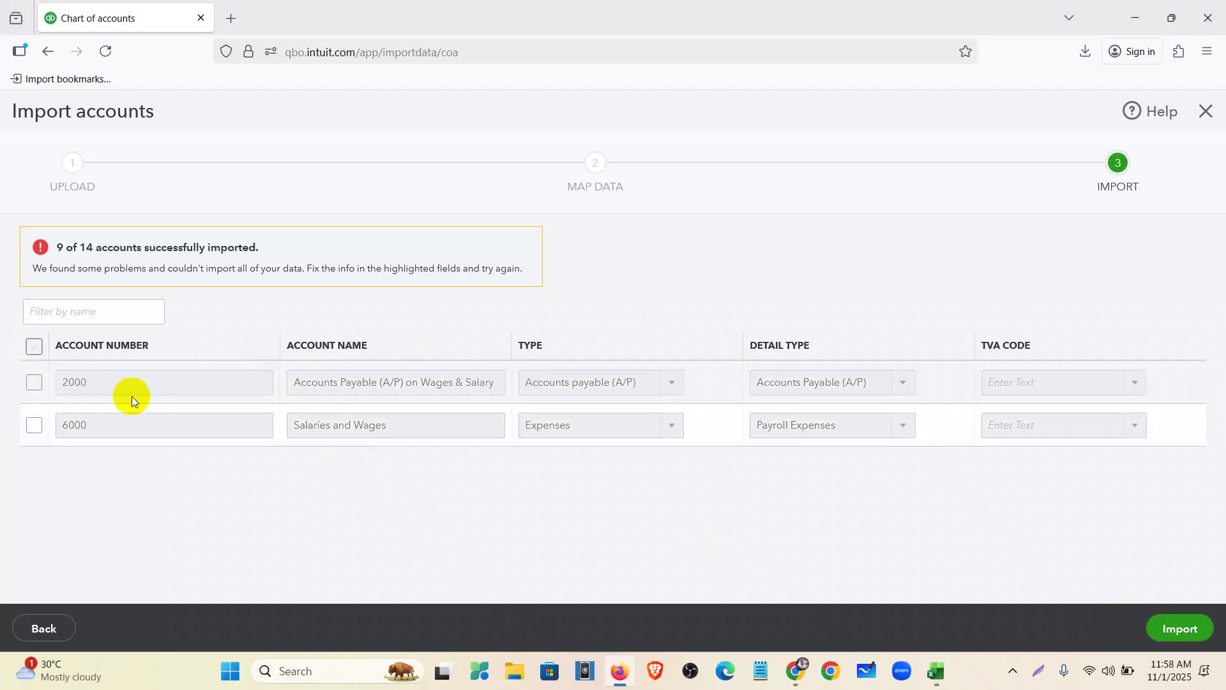
left_click(1191, 627)
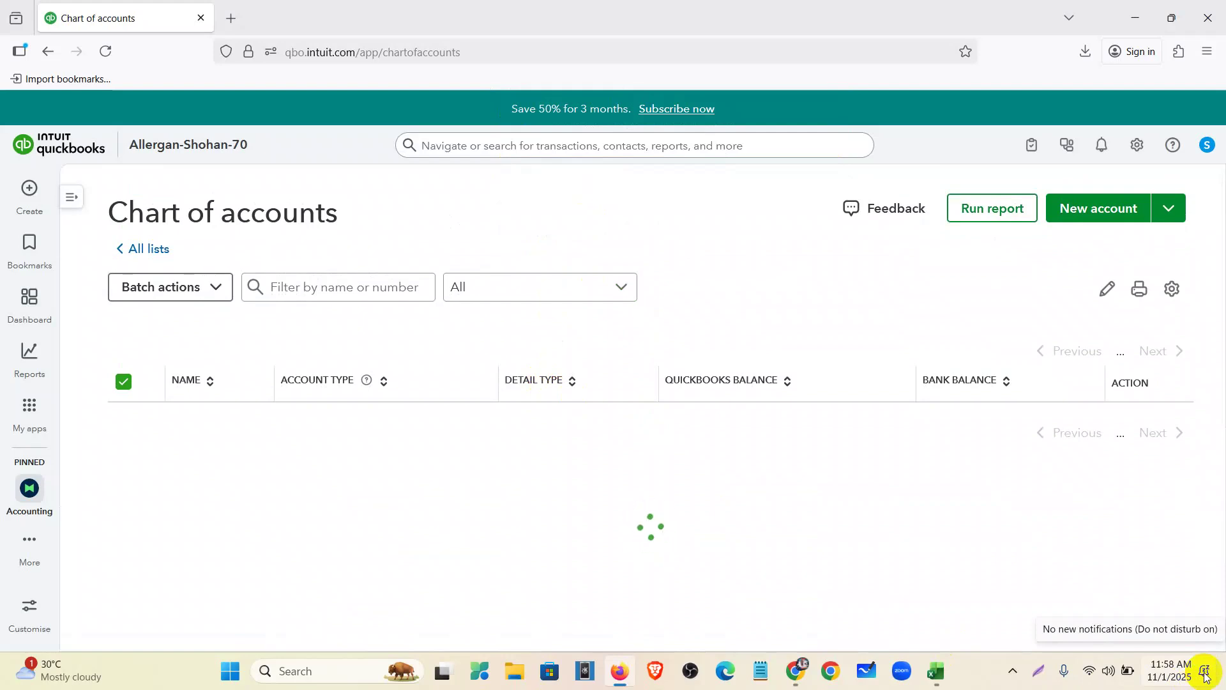
Reload the chart of accounts and examine its asset, liability and equity accounts for existing and imported entries, collapsing the side menu.
left_click(105, 49)
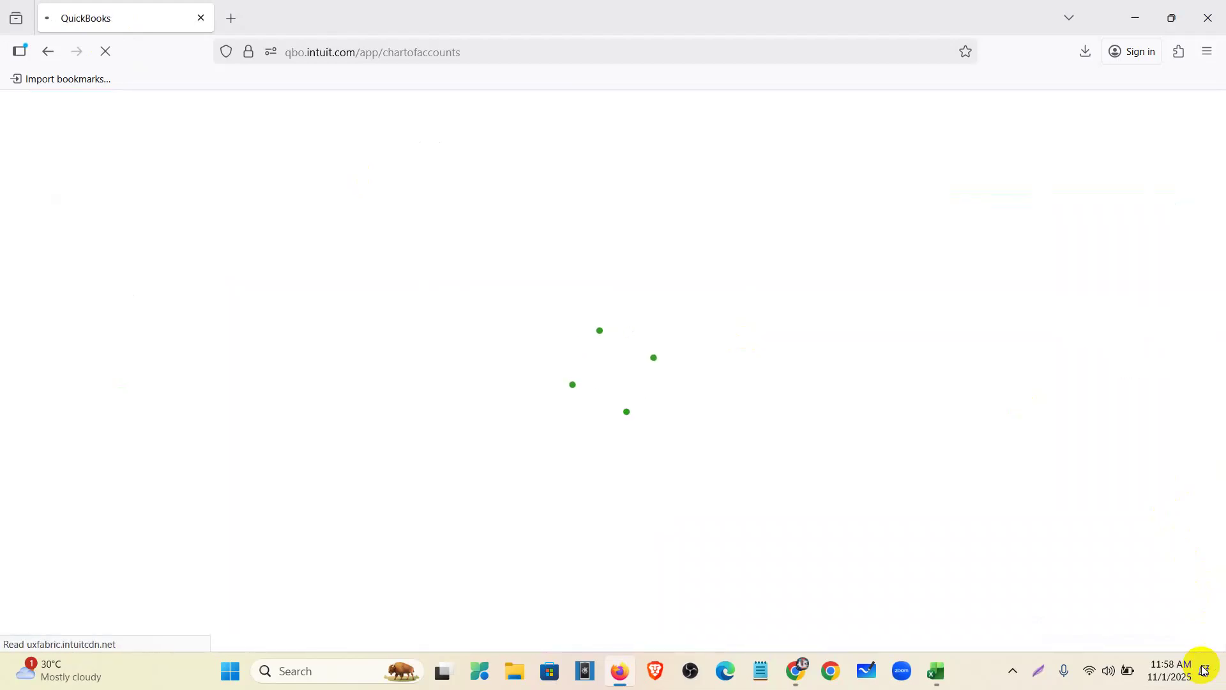
scroll(521, 370, "down", 2)
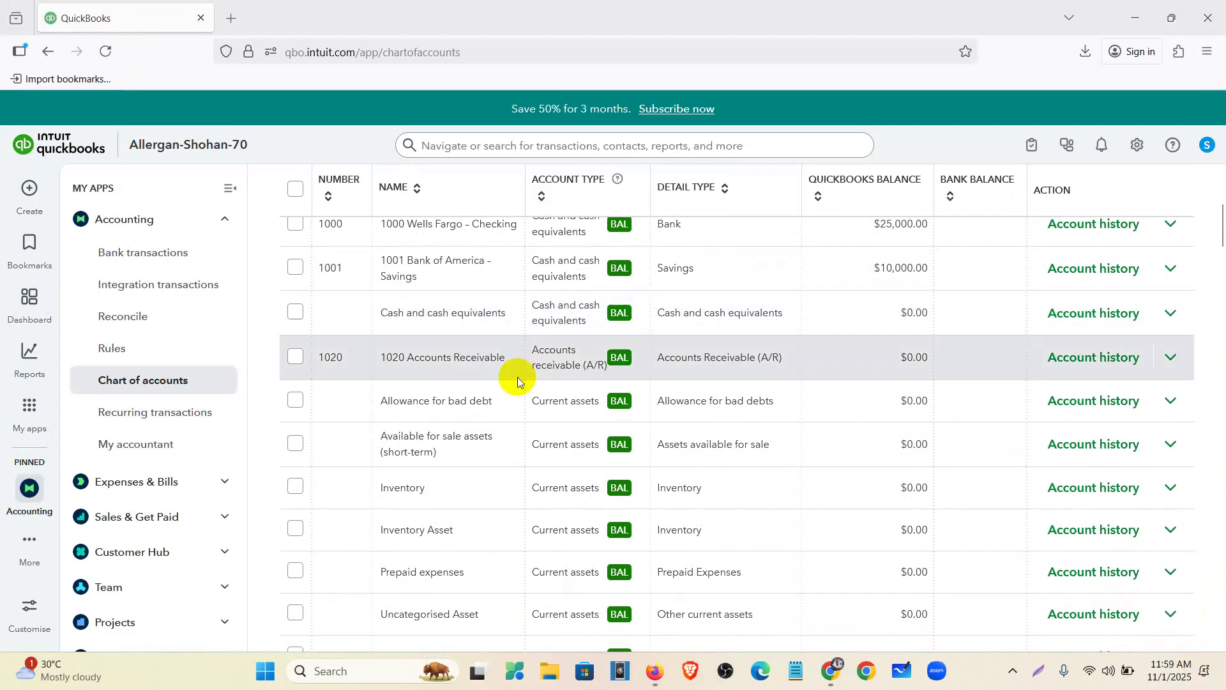
scroll(518, 378, "down", 1)
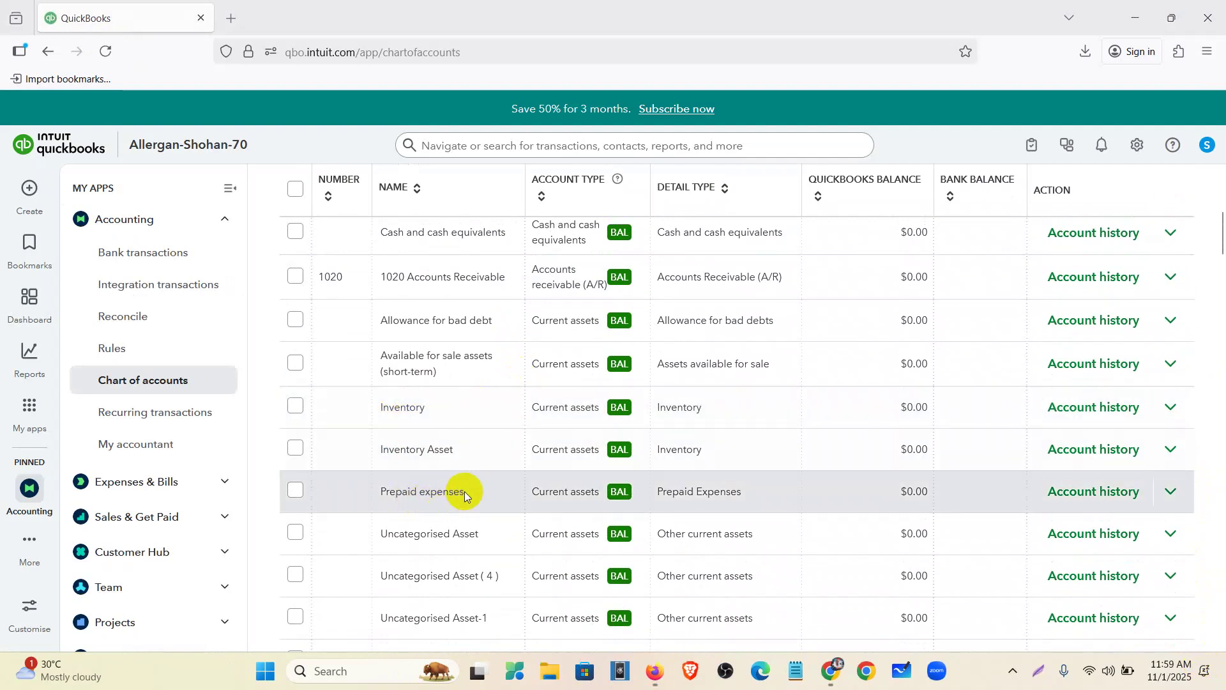
scroll(465, 492, "down", 5)
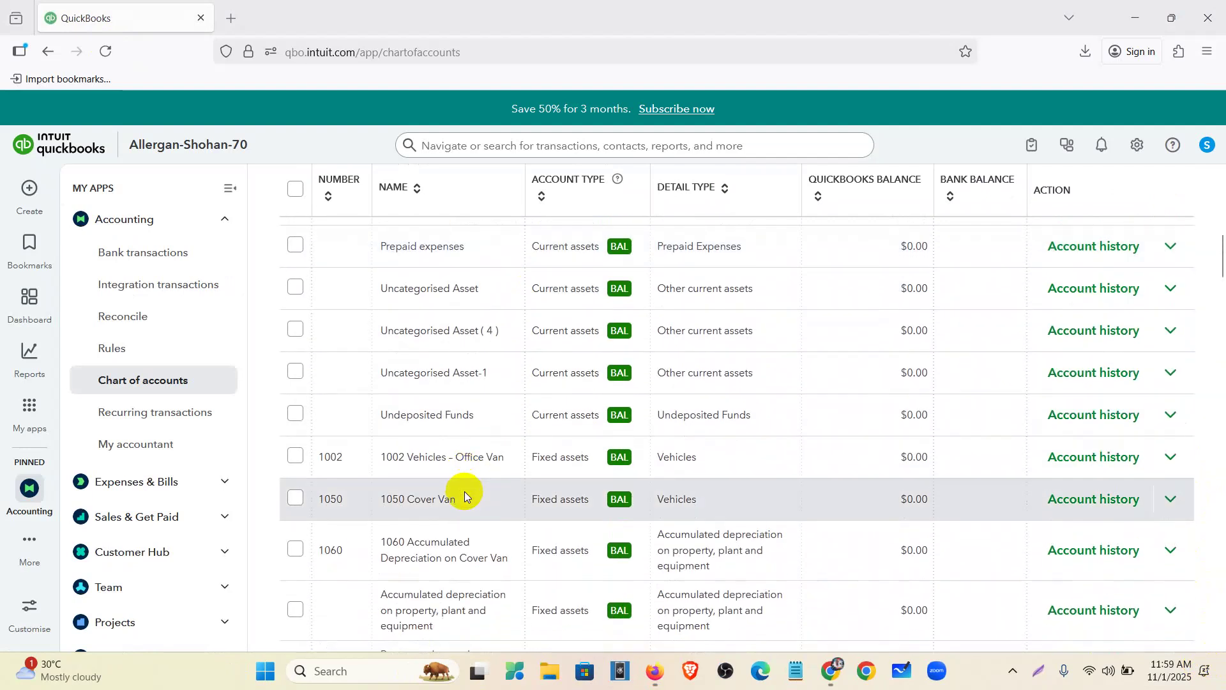
scroll(465, 491, "down", 7)
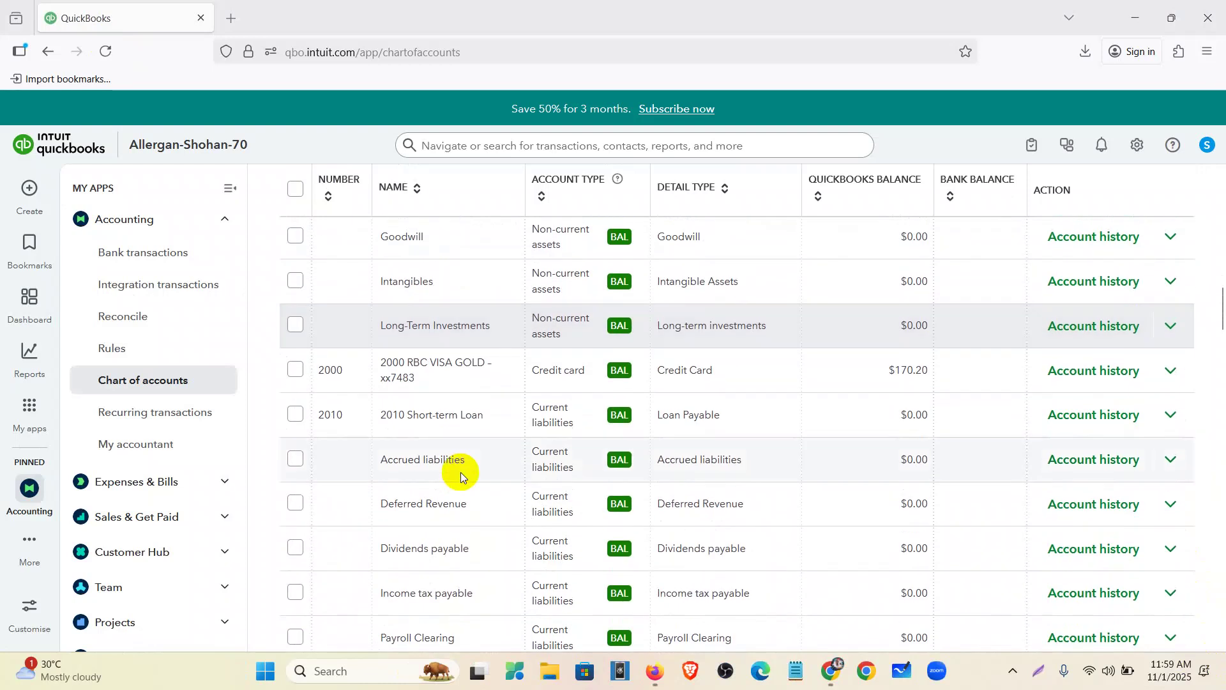
scroll(461, 476, "down", 3)
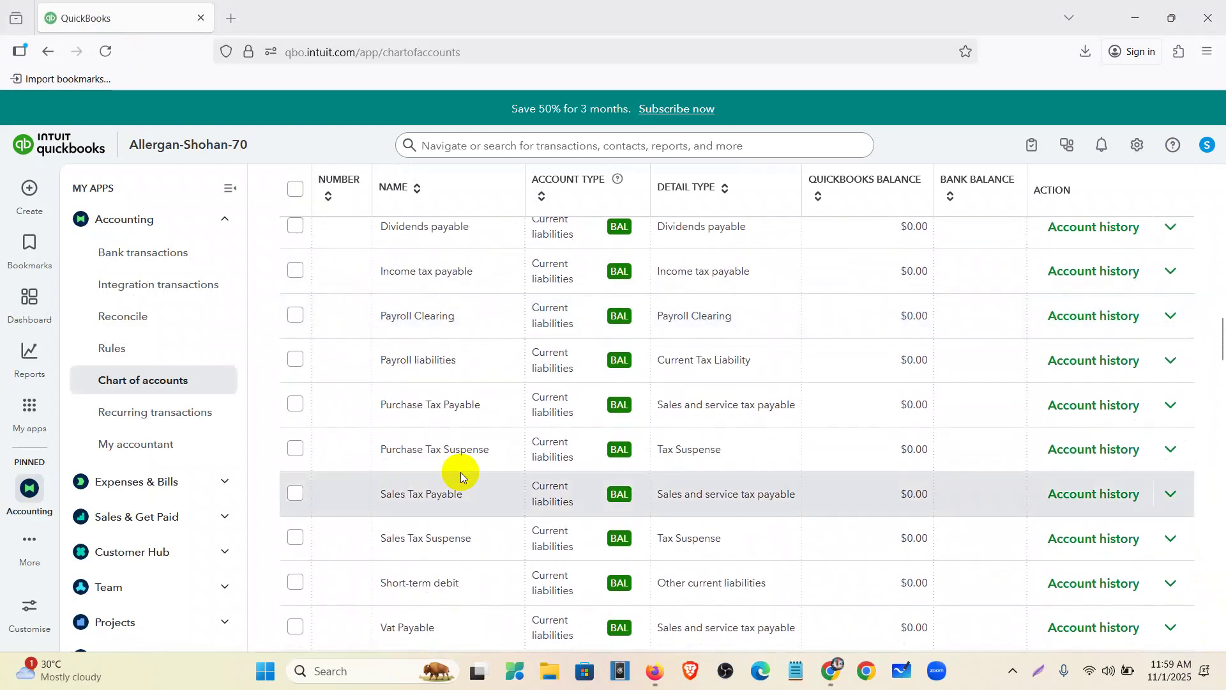
scroll(461, 473, "down", 5)
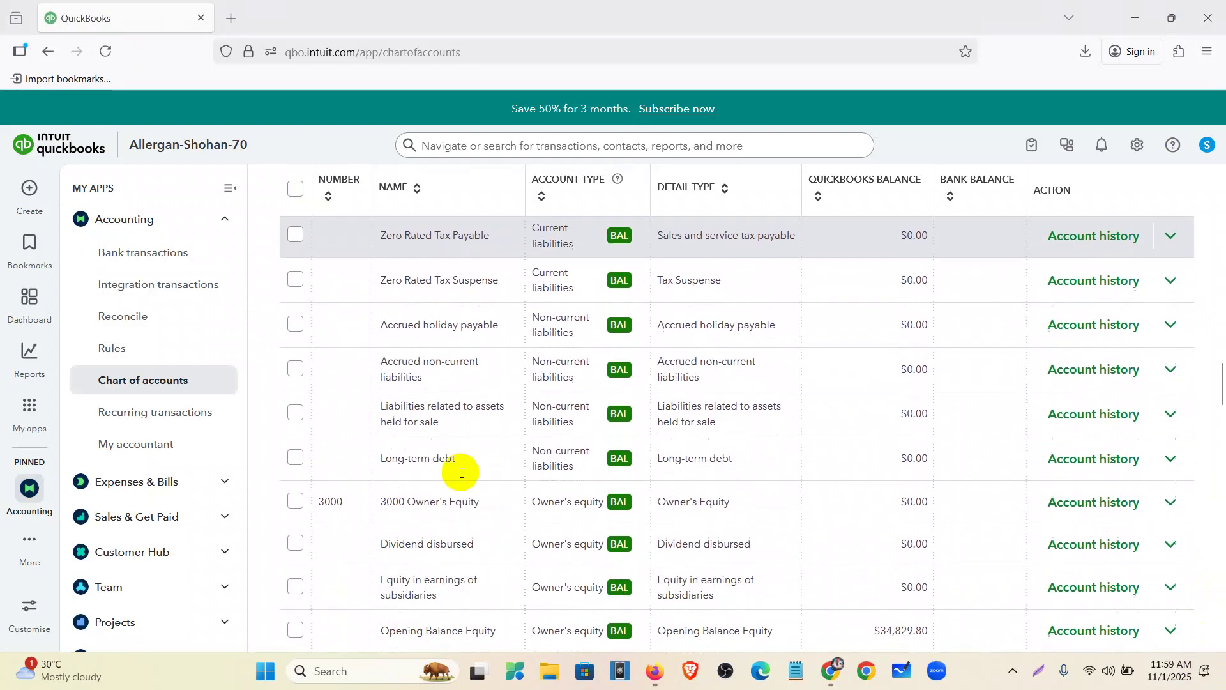
scroll(461, 472, "down", 2)
scroll(462, 472, "down", 1)
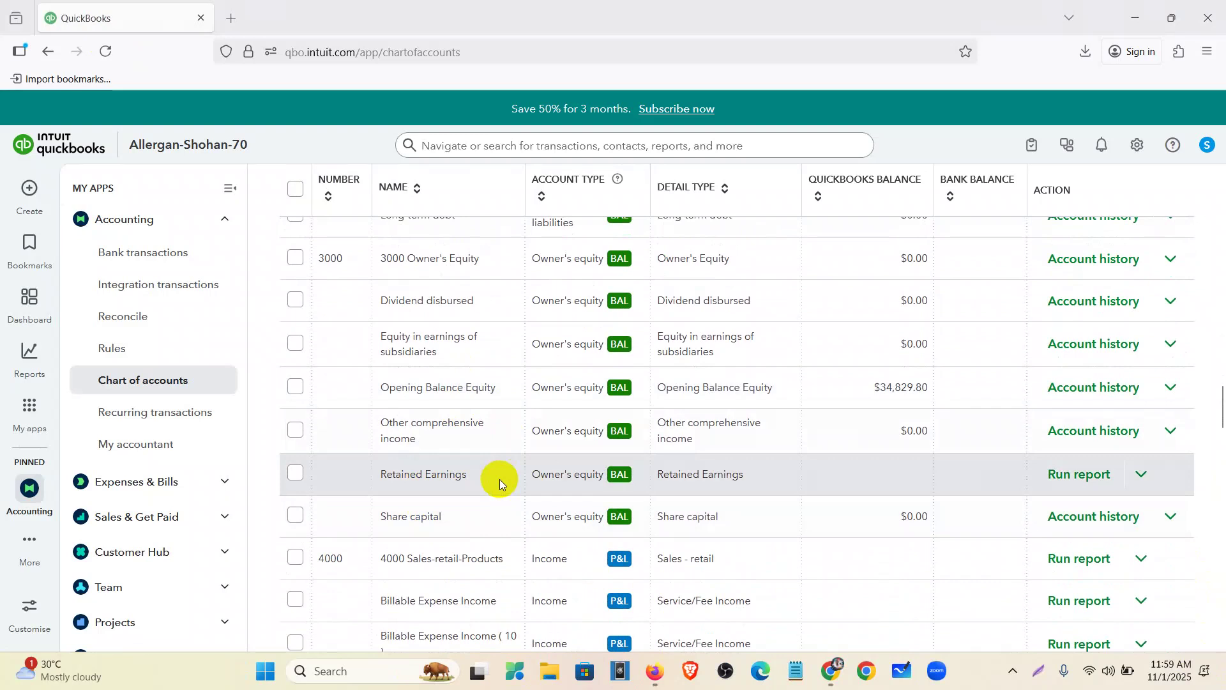
scroll(499, 479, "up", 6)
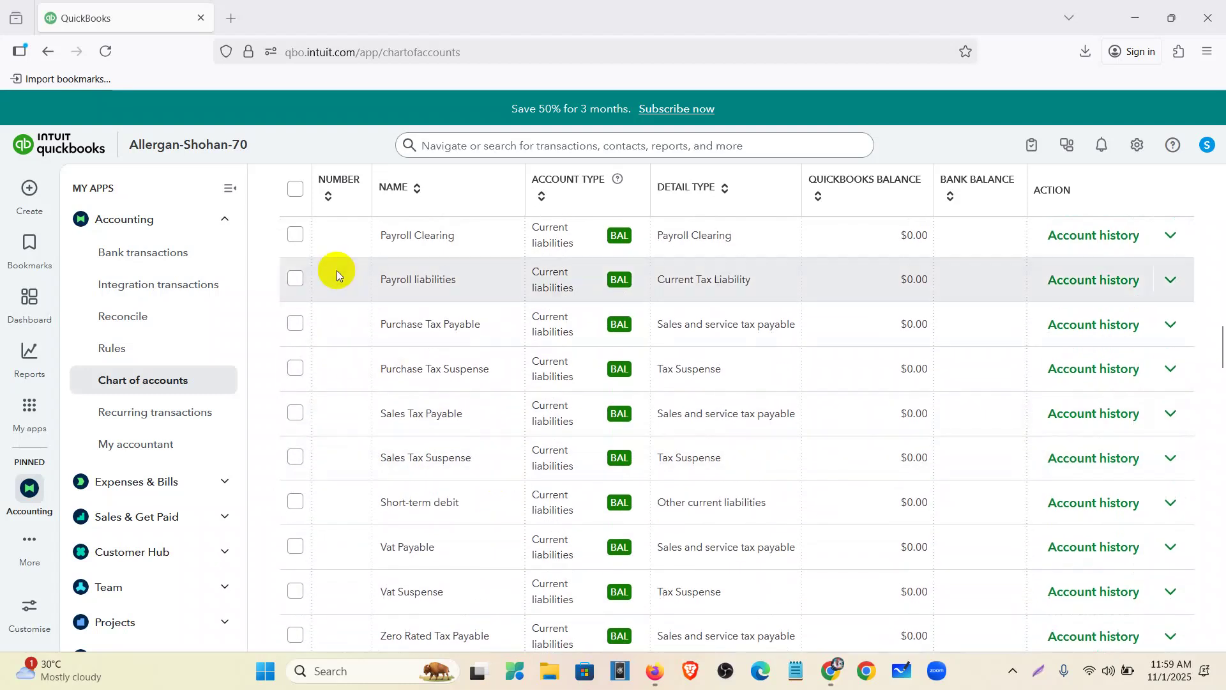
scroll(460, 418, "up", 4)
scroll(460, 418, "up", 15)
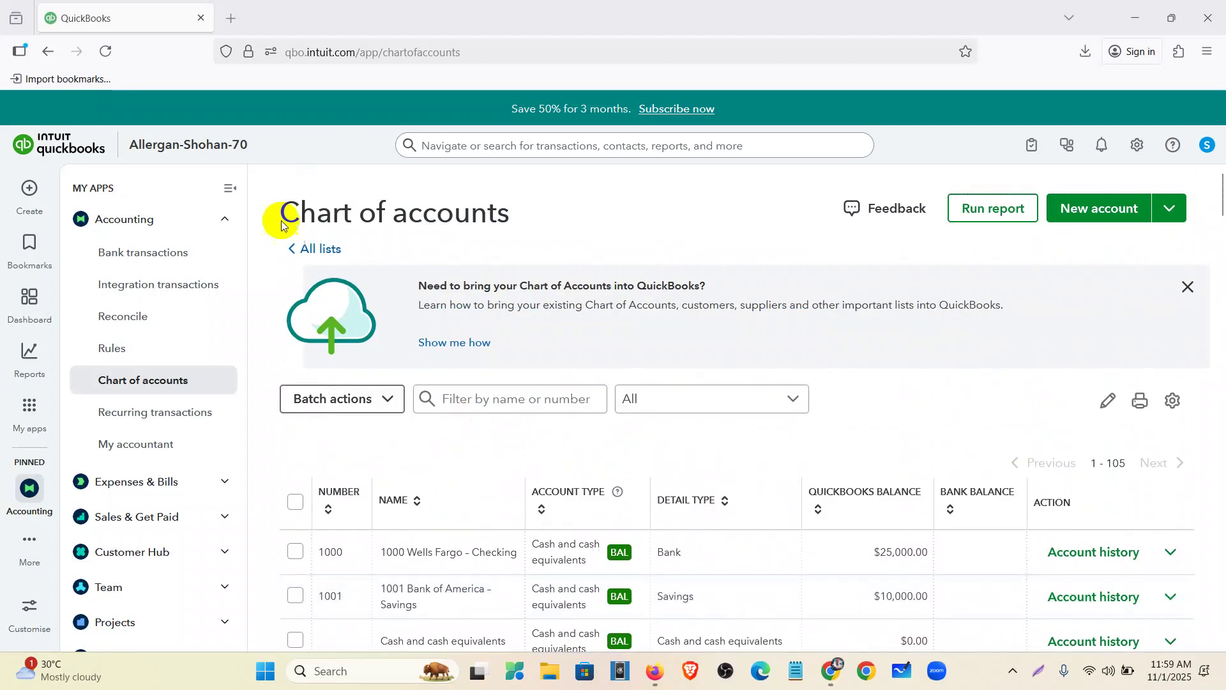
left_click(231, 188)
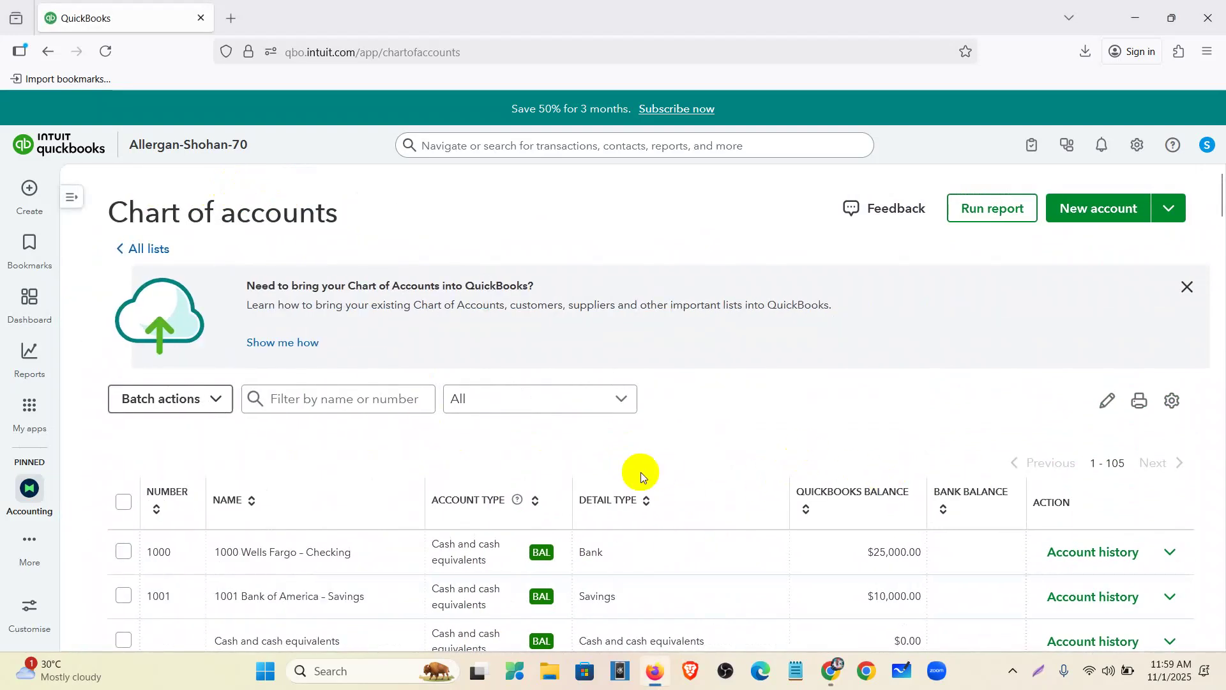
scroll(638, 473, "down", 4)
scroll(641, 473, "up", 4)
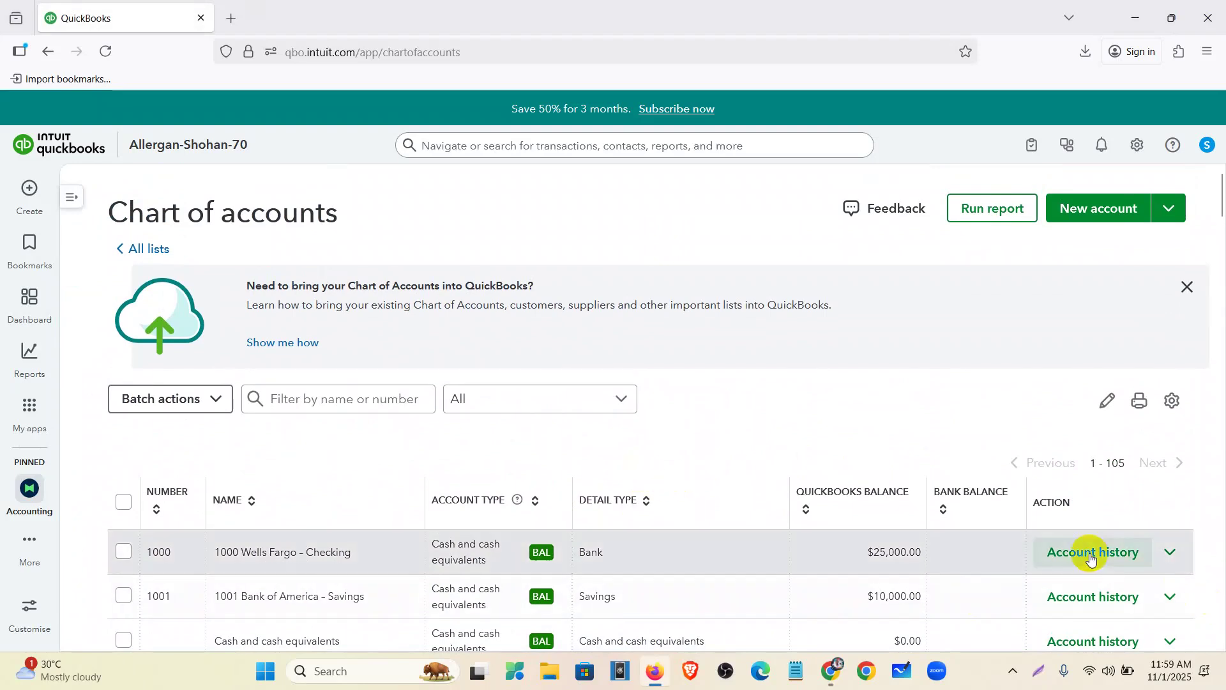
Make the Available for sale assets (short-term) account inactive and confirm the deactivation.
scroll(971, 380, "down", 3)
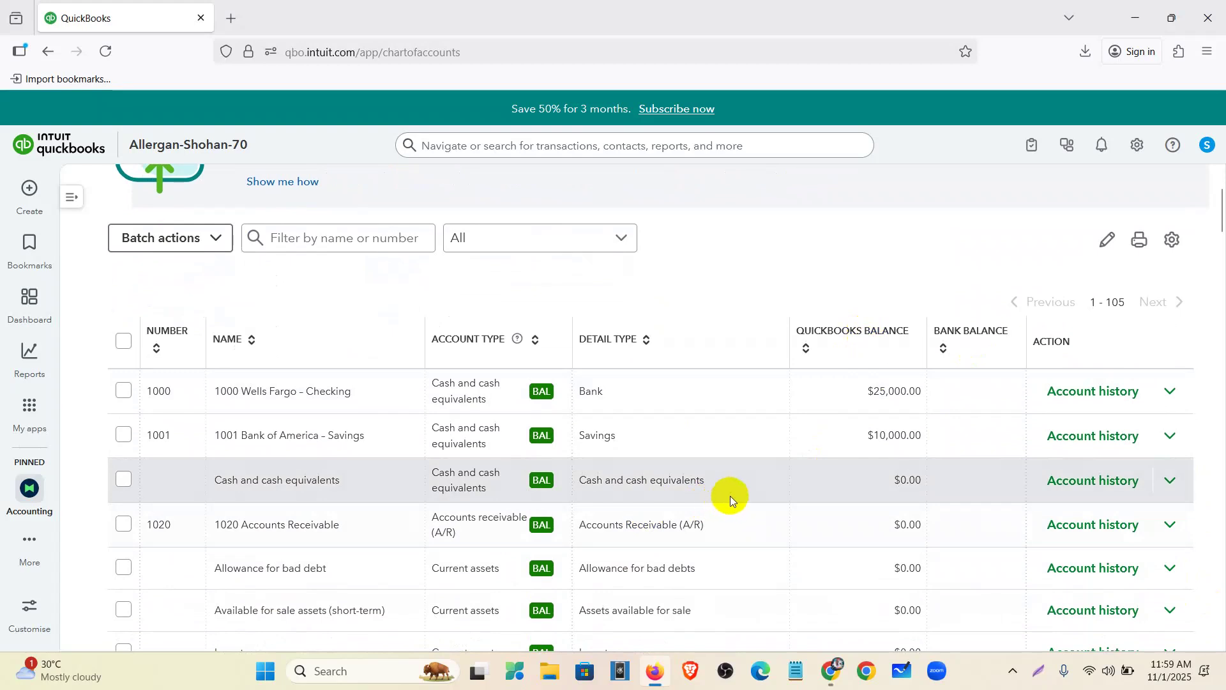
scroll(730, 495, "down", 3)
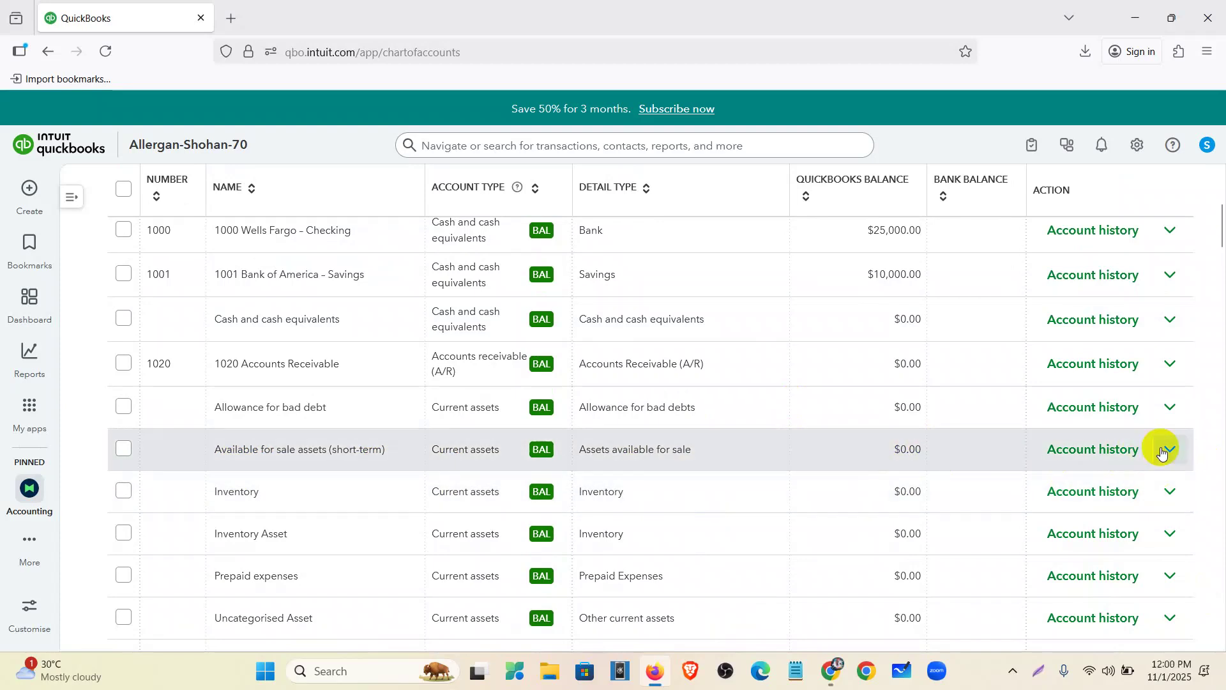
left_click(1173, 455)
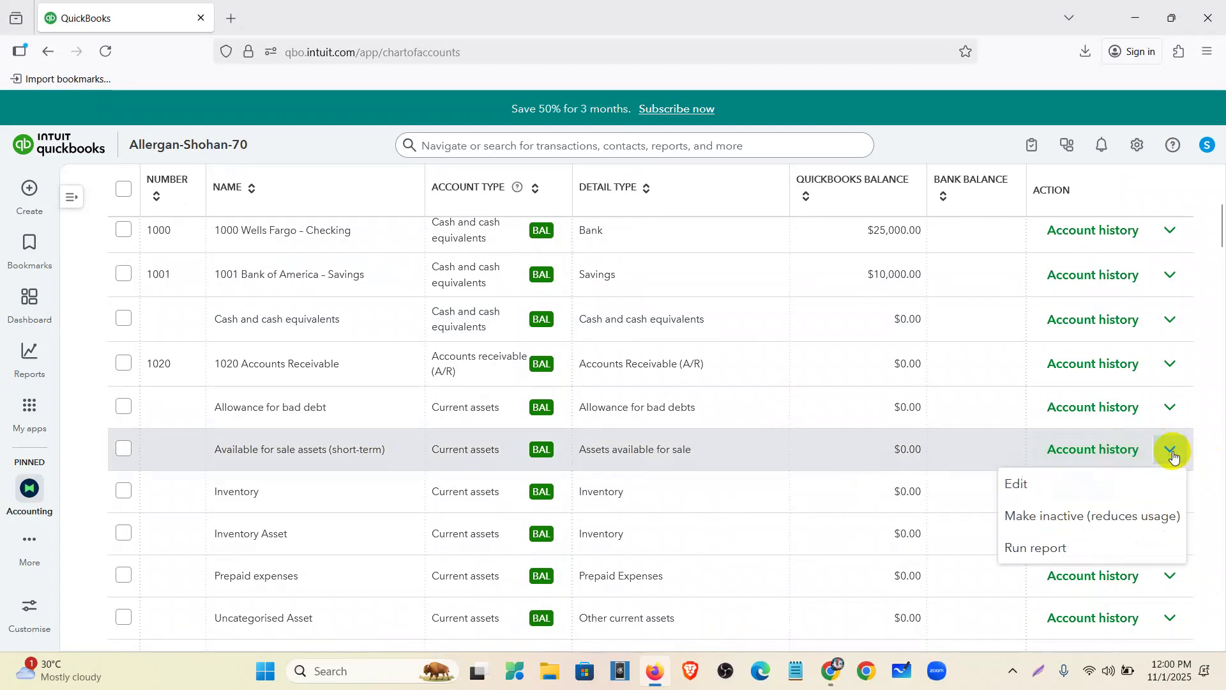
left_click(1042, 517)
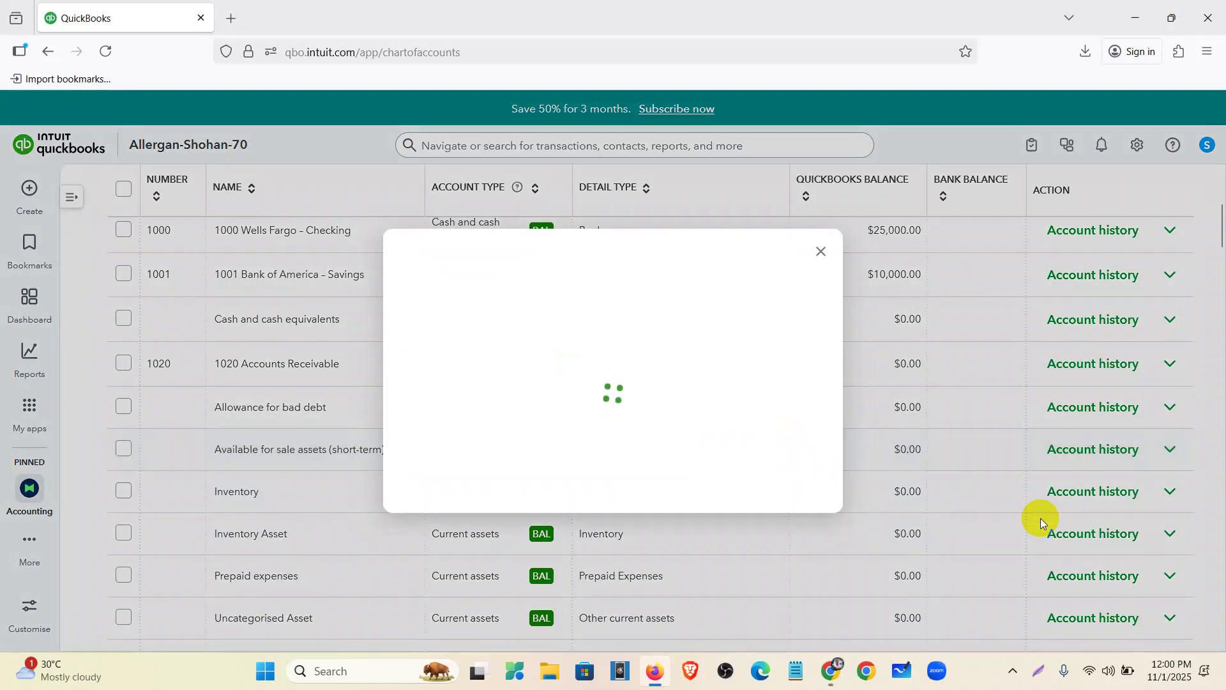
left_click(748, 452)
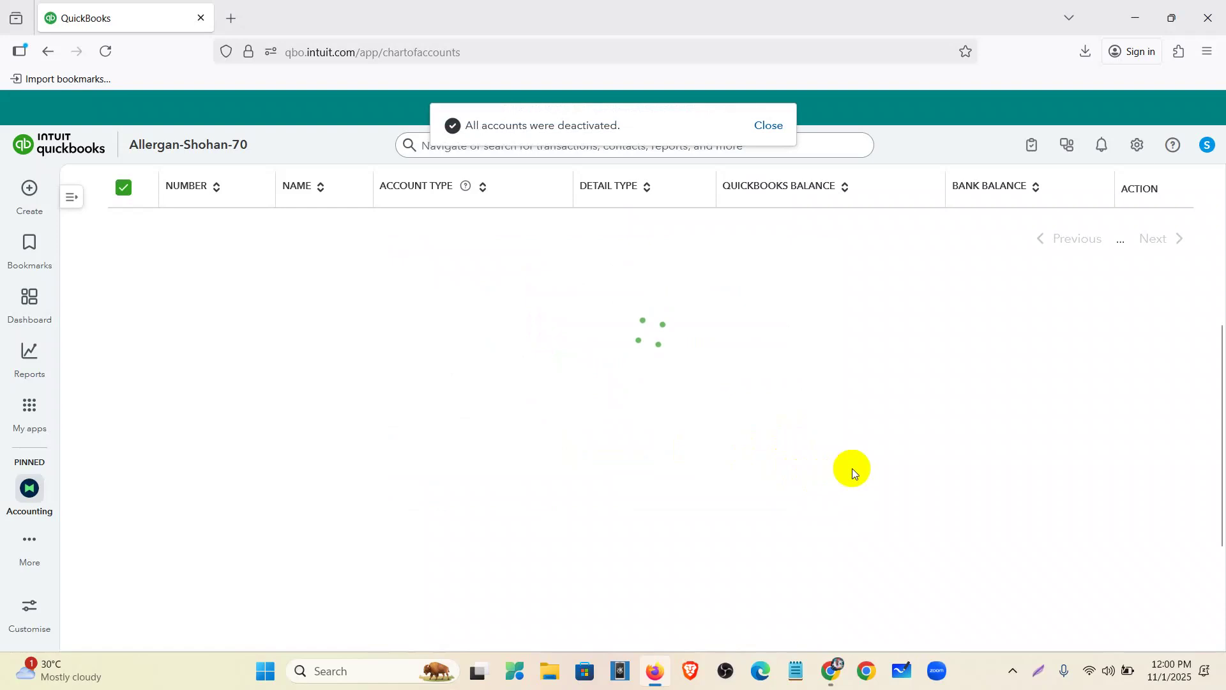
Dismiss the Chart of Accounts import banner and set the account list to include inactive accounts.
scroll(852, 468, "down", 5)
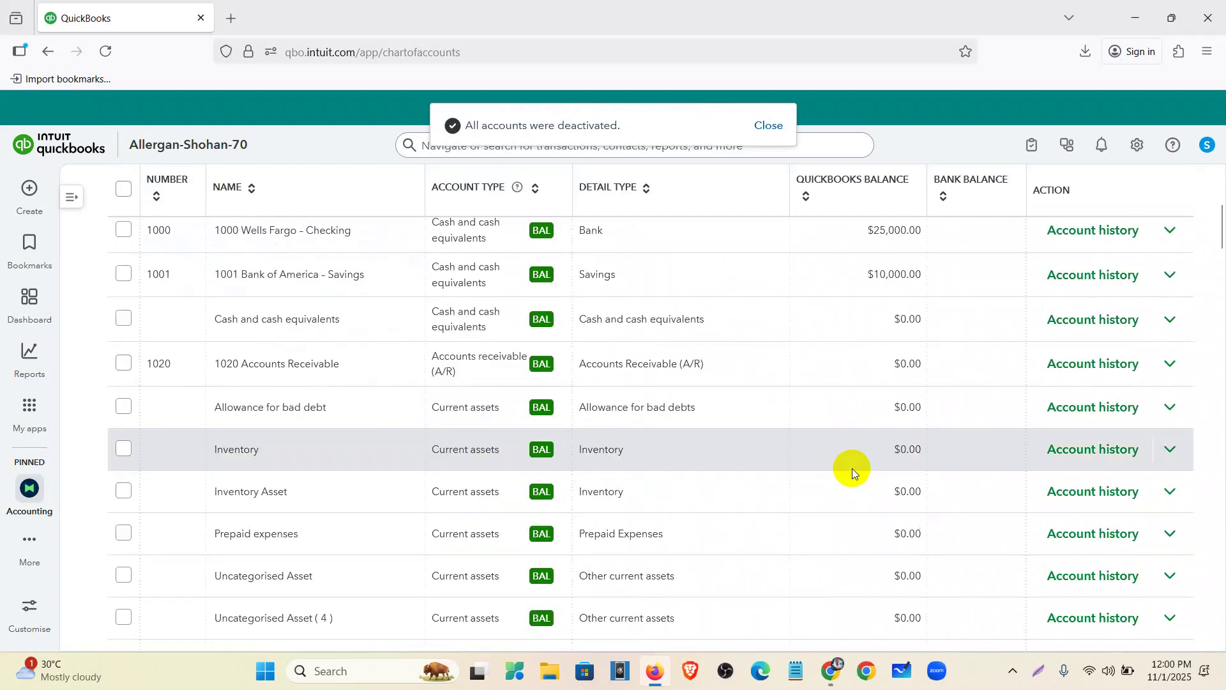
scroll(852, 468, "up", 5)
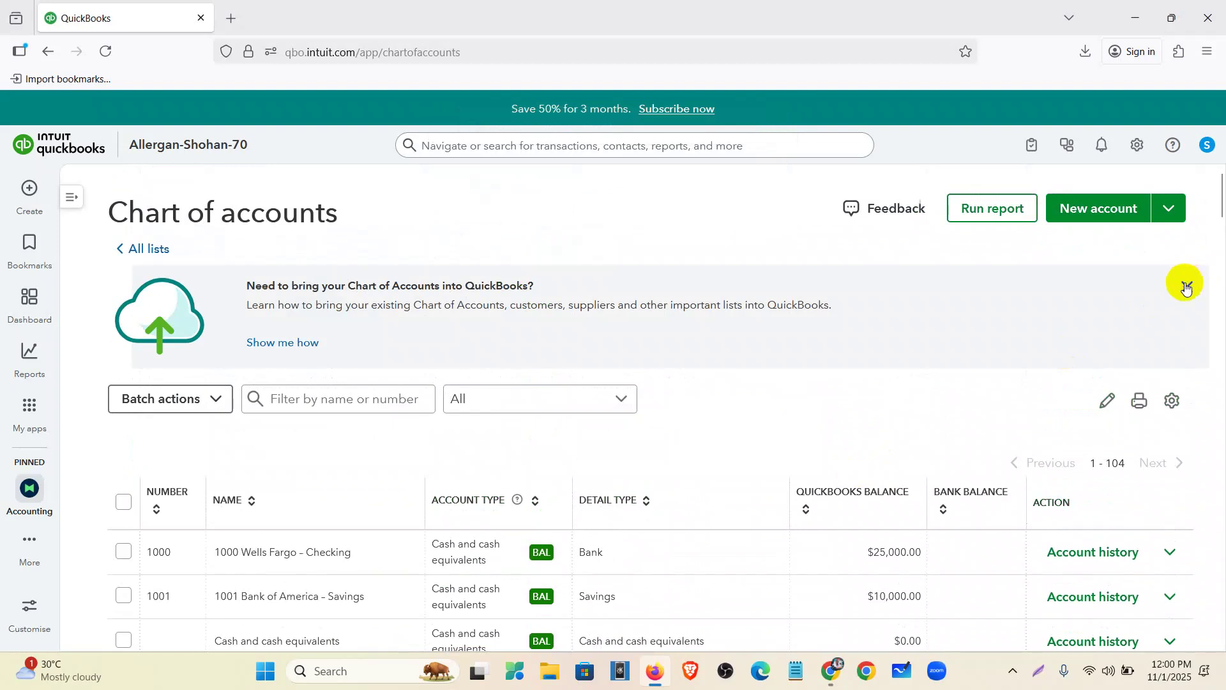
left_click(1186, 287)
left_click(1170, 294)
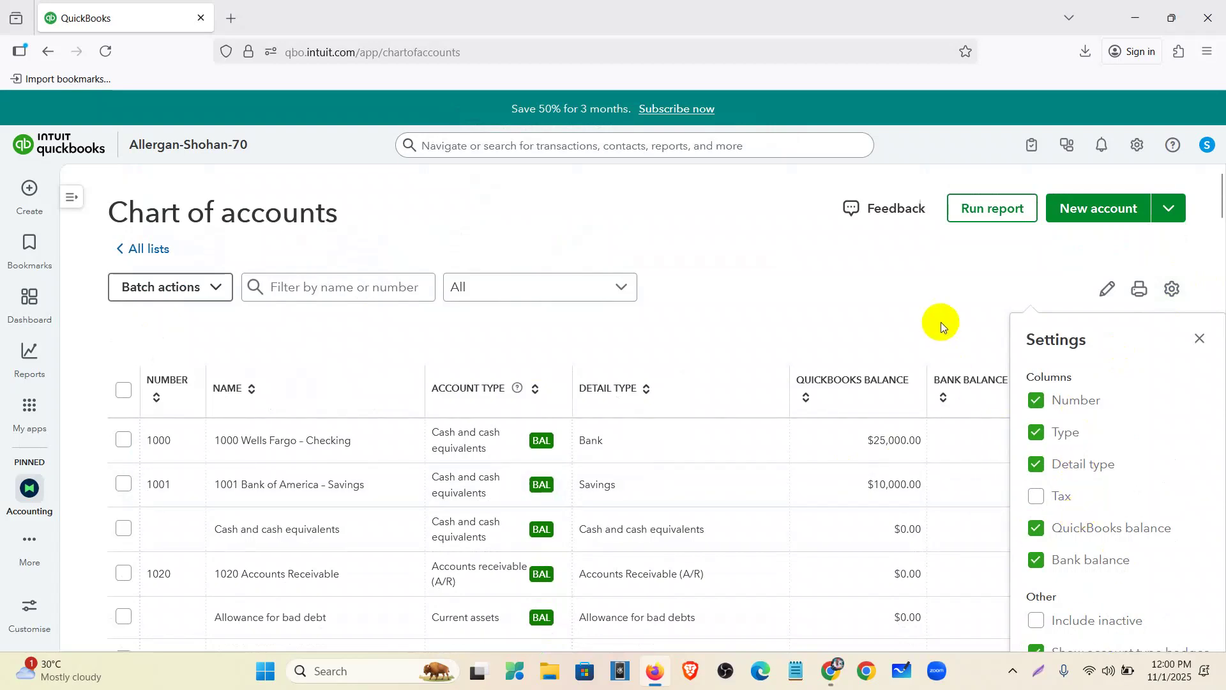
key("ctrl+minus")
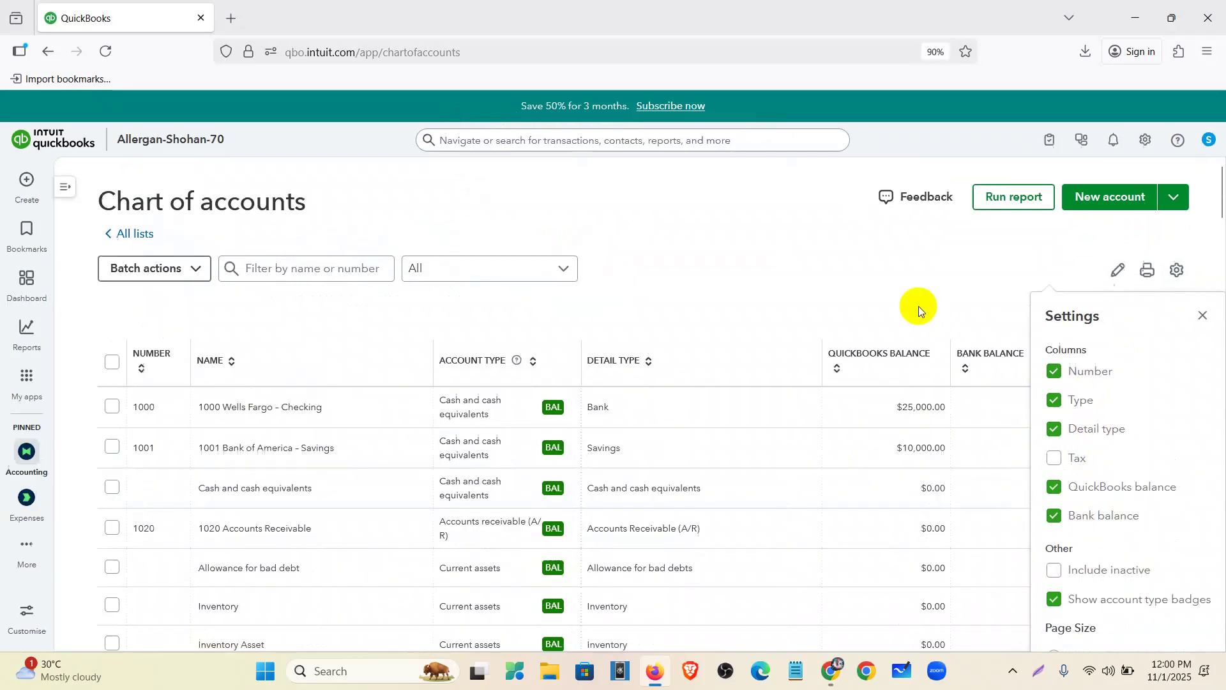
left_click(1106, 575)
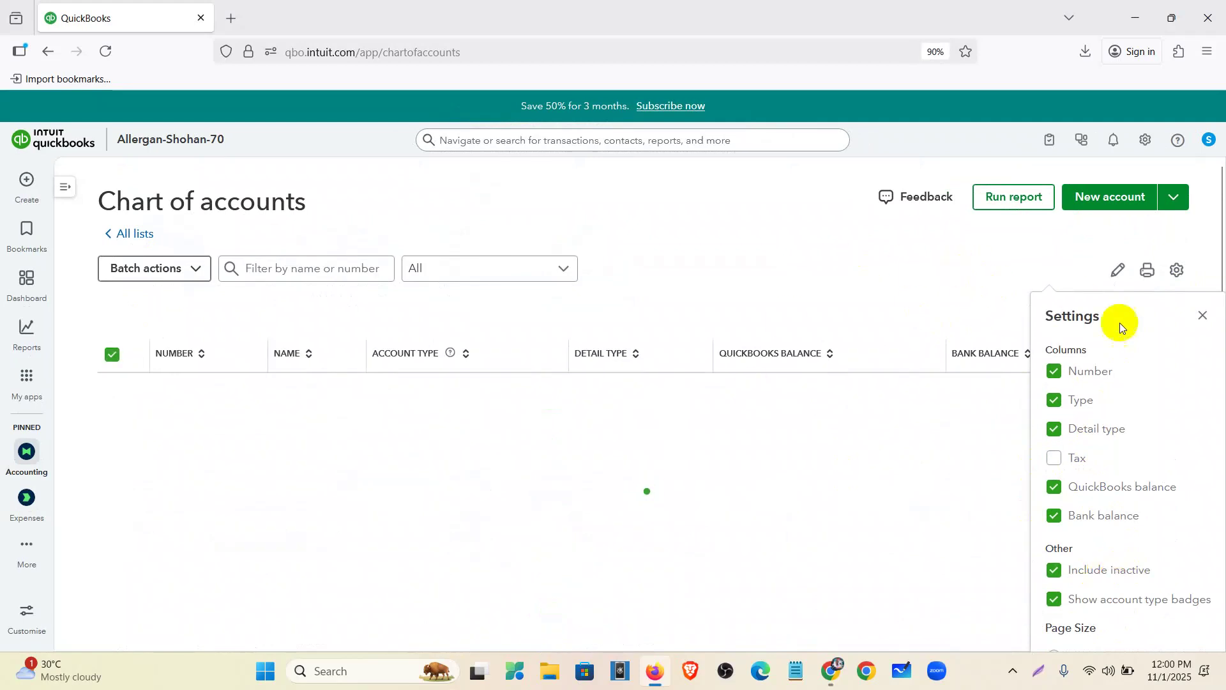
left_click(1202, 315)
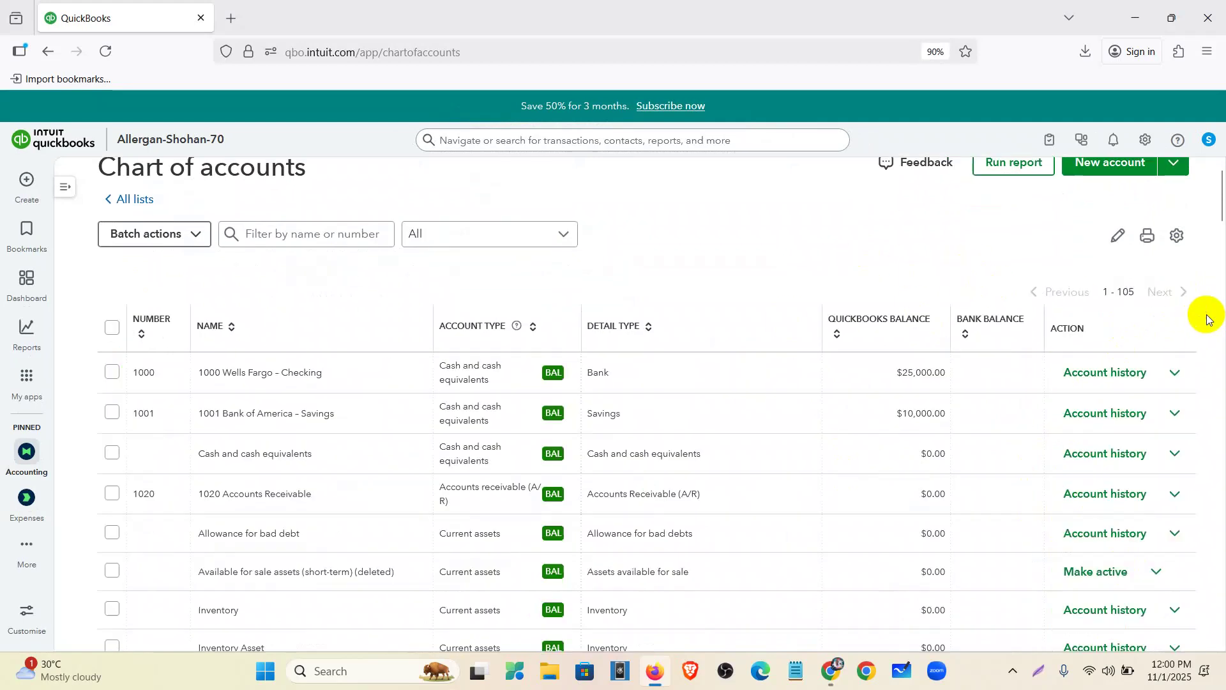
Make the deleted Available for sale assets (short-term) account active again.
scroll(718, 429, "down", 2)
key("ctrl+plus")
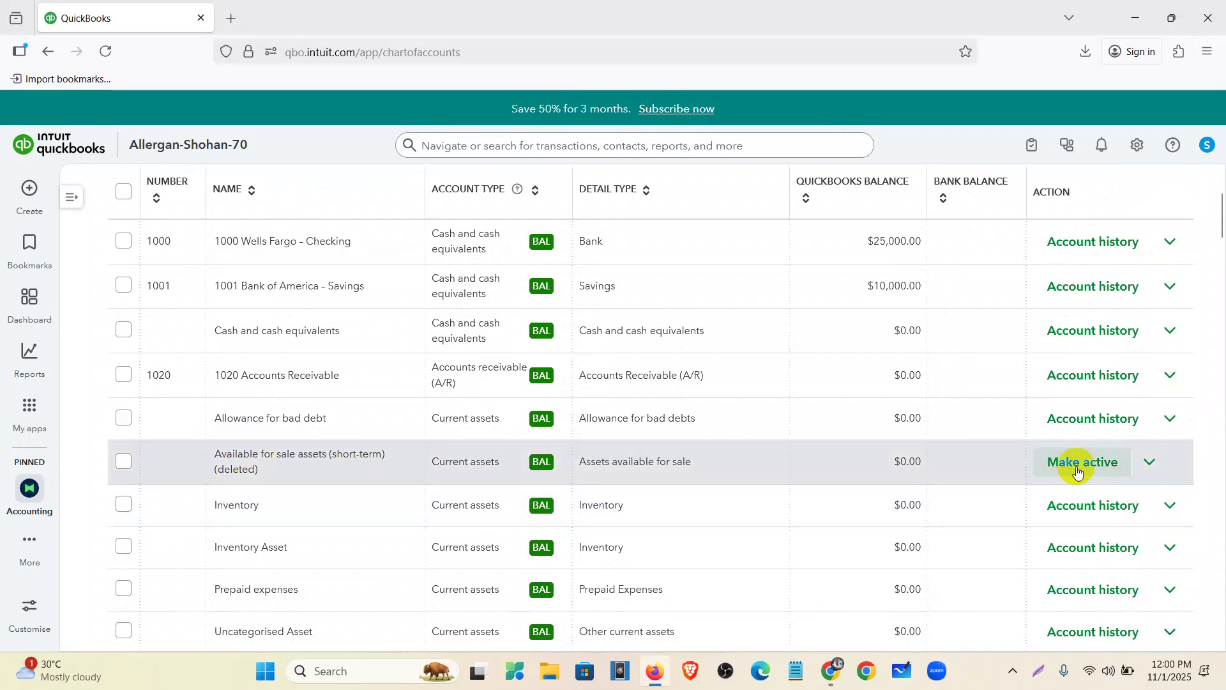
left_click(1078, 472)
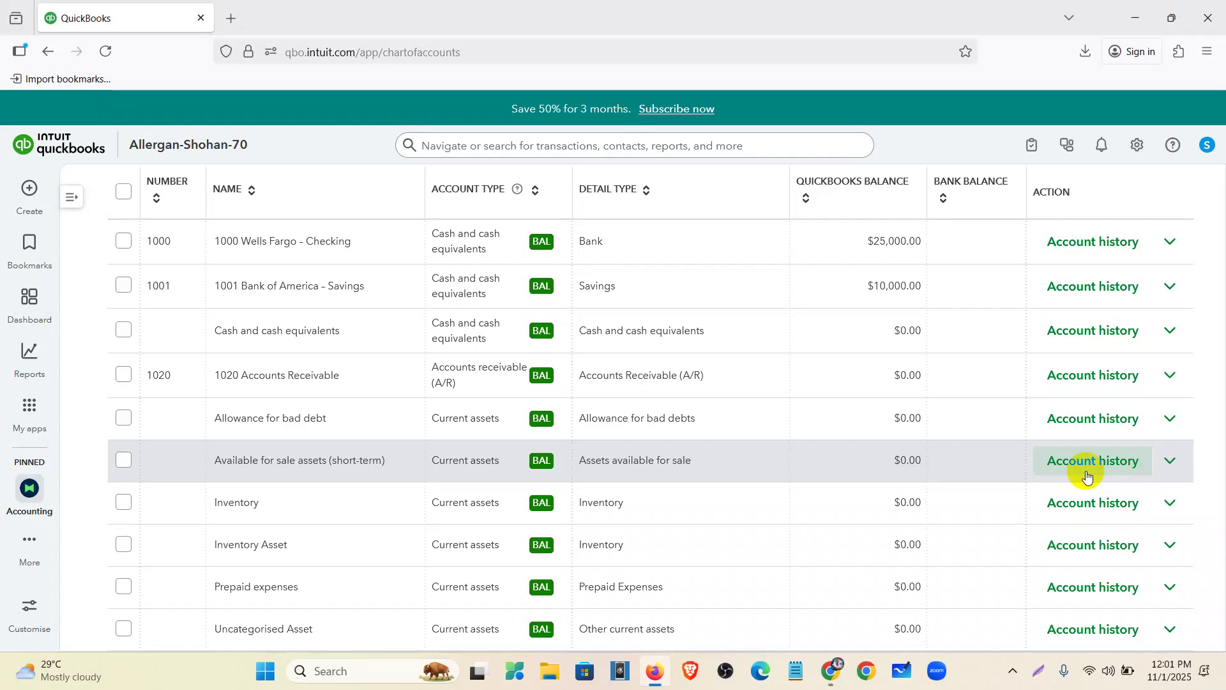
Examine Inventory, Prepaid expenses and the other current asset accounts in the chart of accounts.
scroll(399, 516, "down", 1)
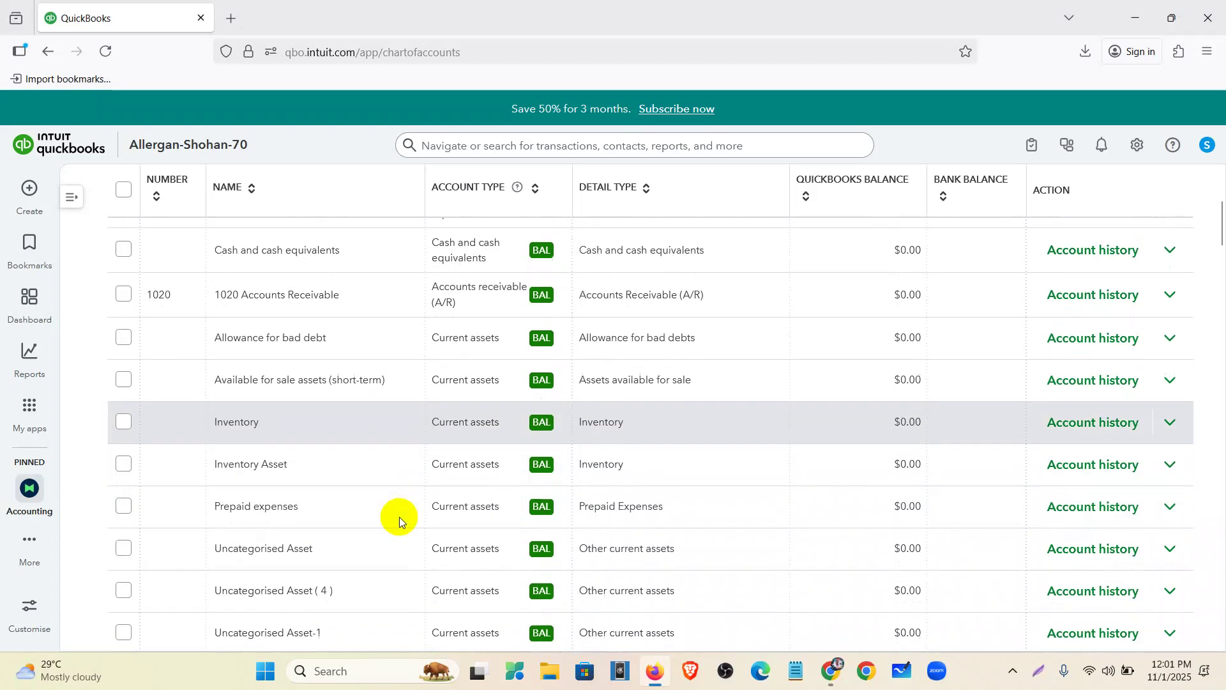
scroll(399, 516, "up", 4)
scroll(400, 516, "down", 1)
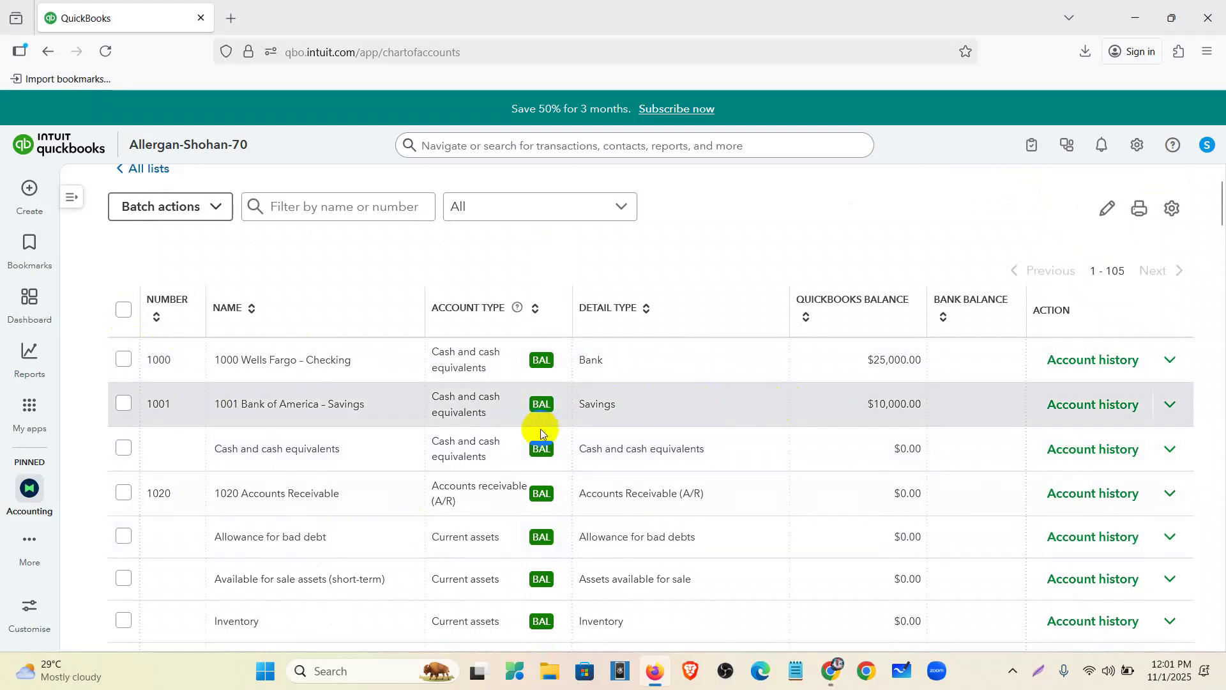
scroll(541, 434, "down", 5)
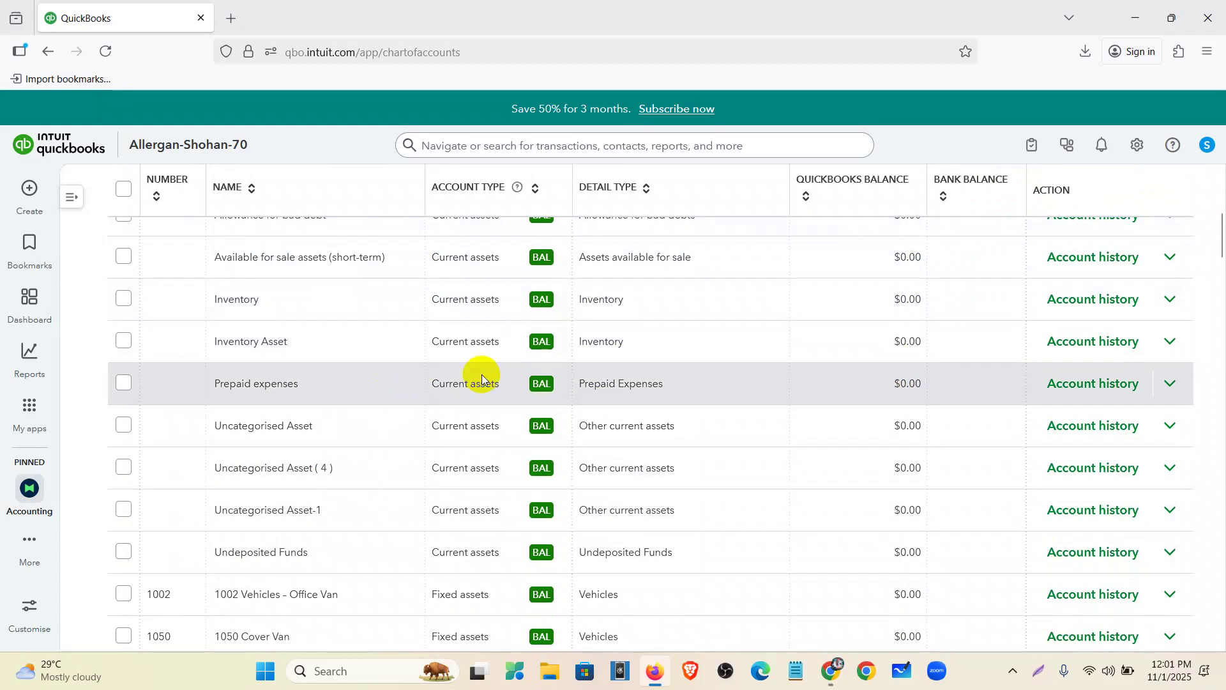
scroll(482, 374, "up", 6)
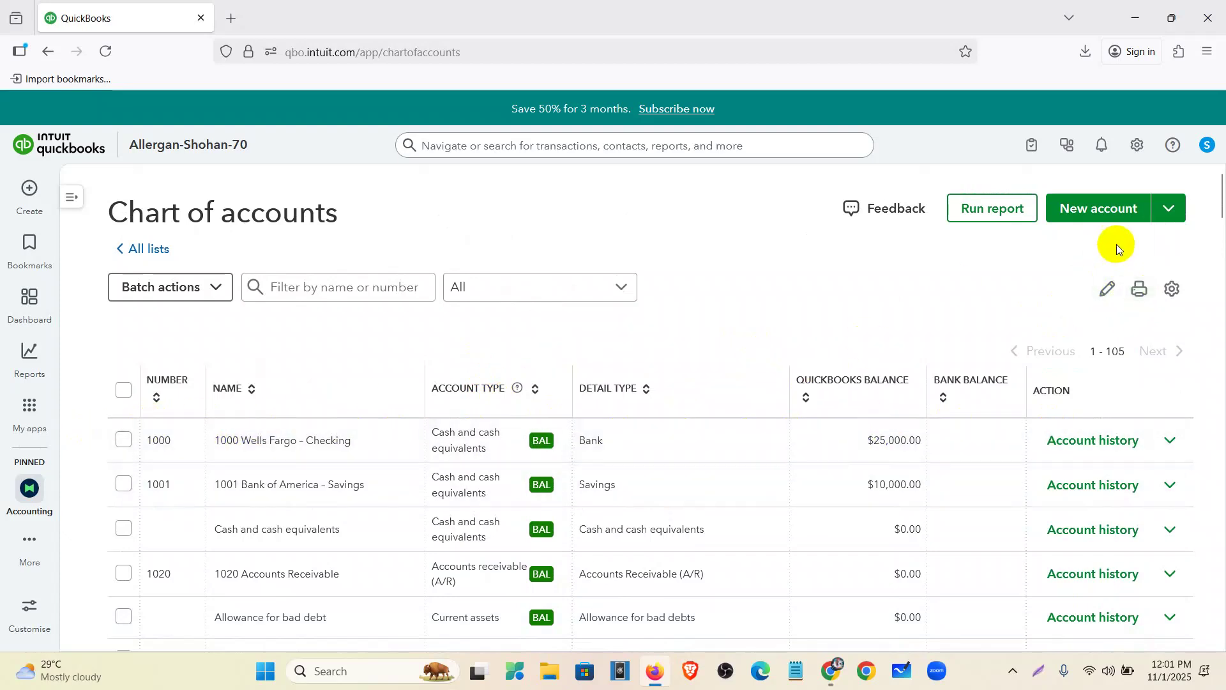
Preview the printable version of the chart of accounts and close it without saving.
left_click(1140, 291)
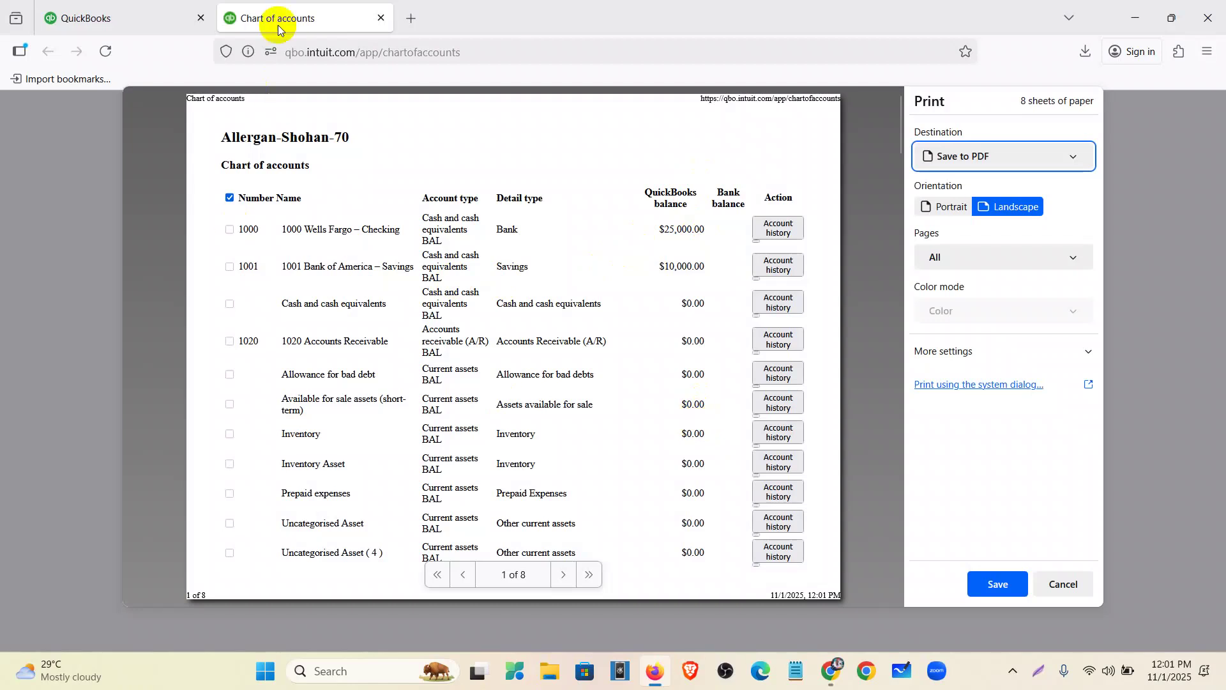
left_click(381, 18)
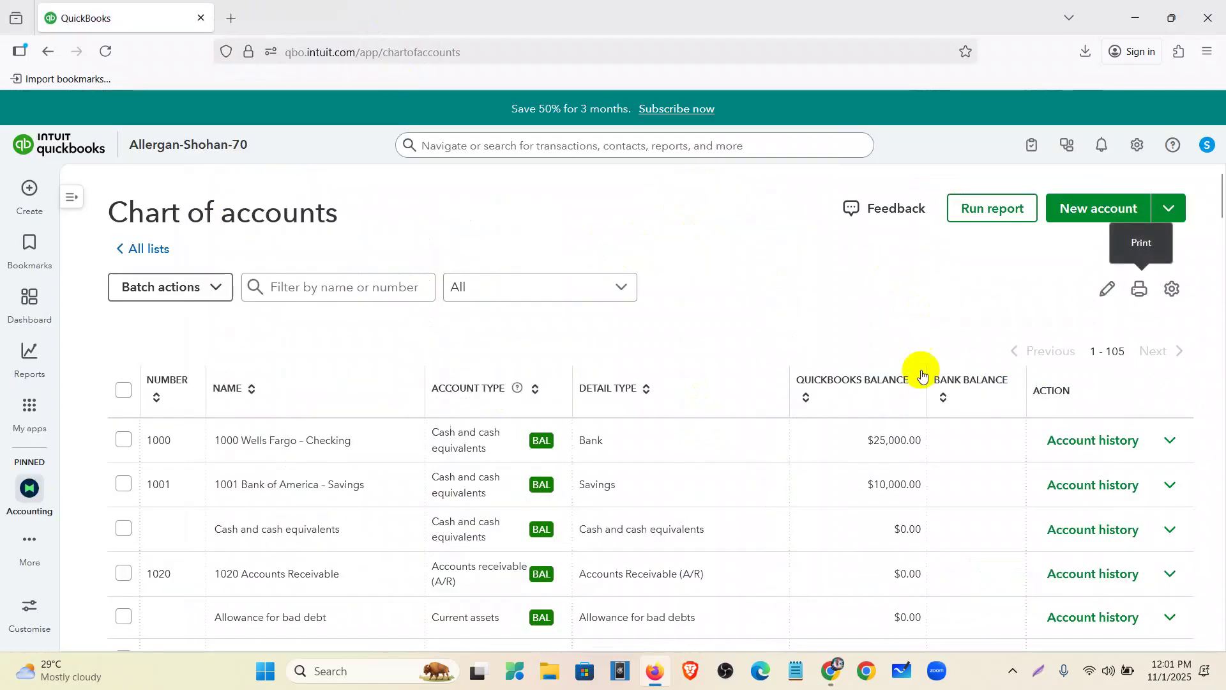
Switch to Chrome, close the COA-List-Import-QBO spreadsheet and view the QuickBooks Assignment-02 task list.
left_click(830, 671)
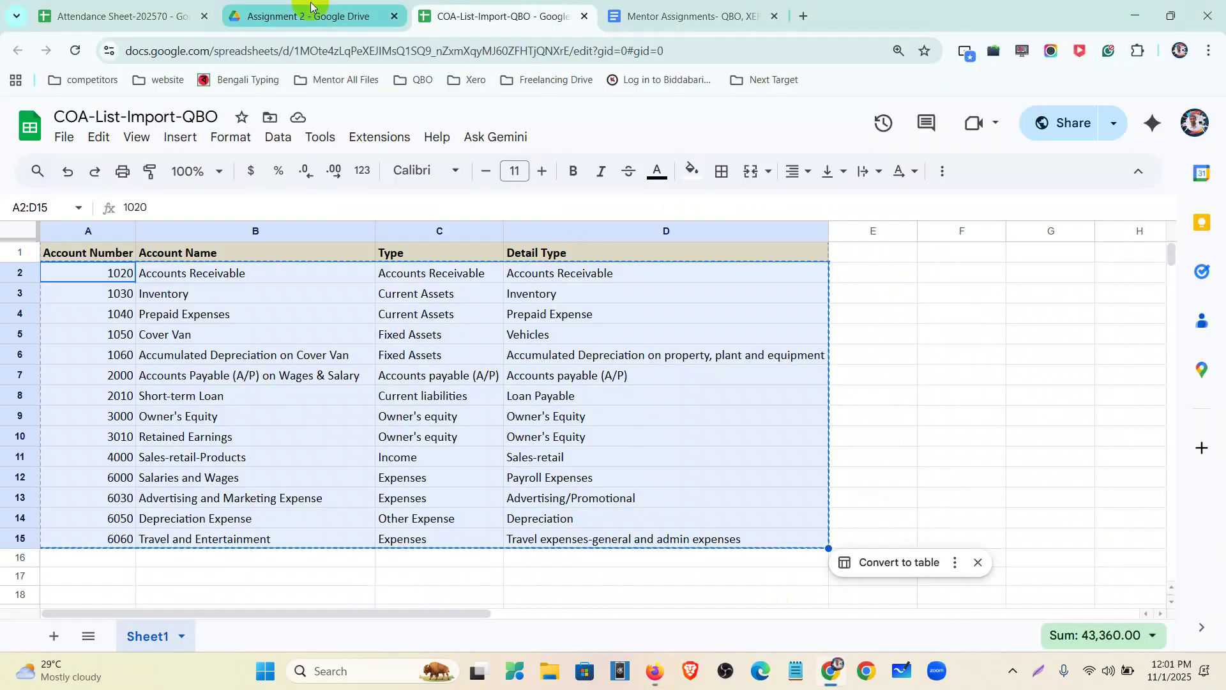
left_click(635, 6)
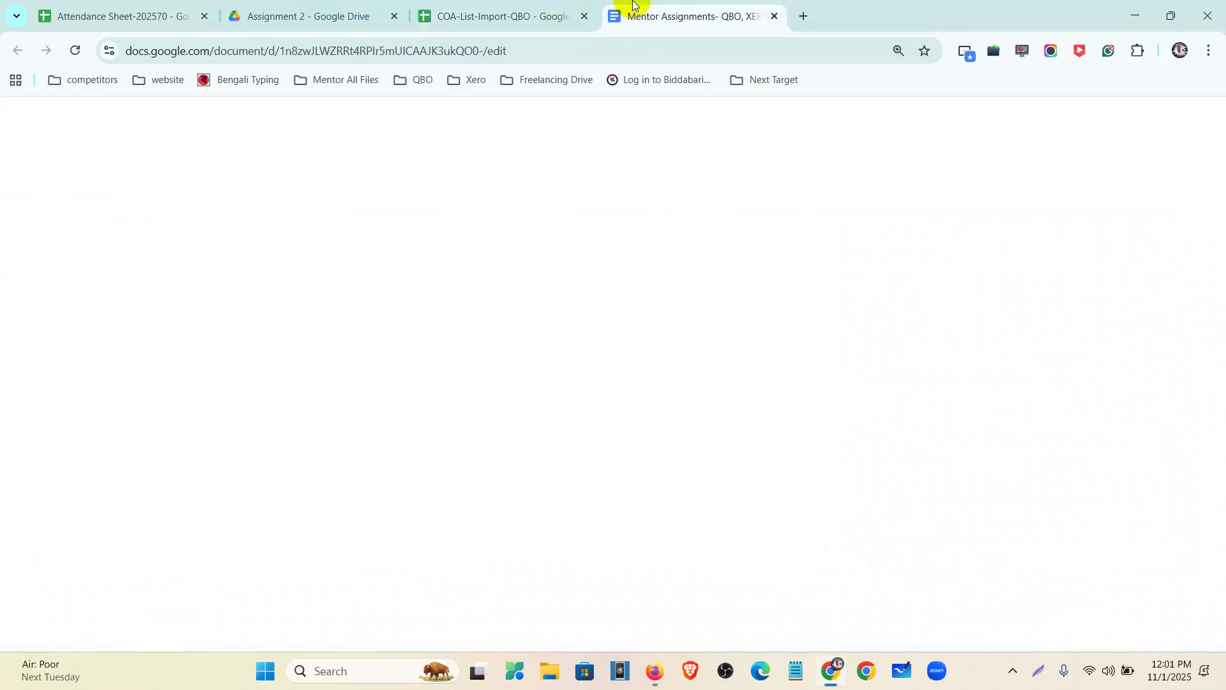
left_click(584, 16)
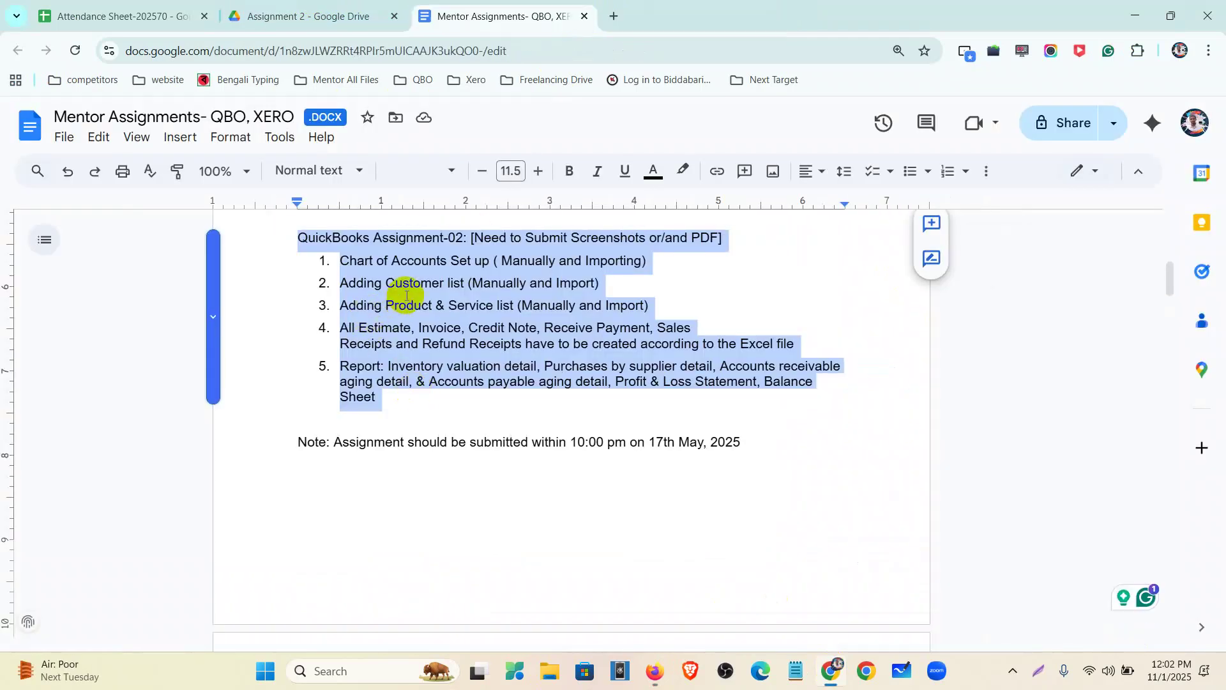
Open the Customers List spreadsheet from the Assignment 2 folder in Google Drive.
left_click(345, 15)
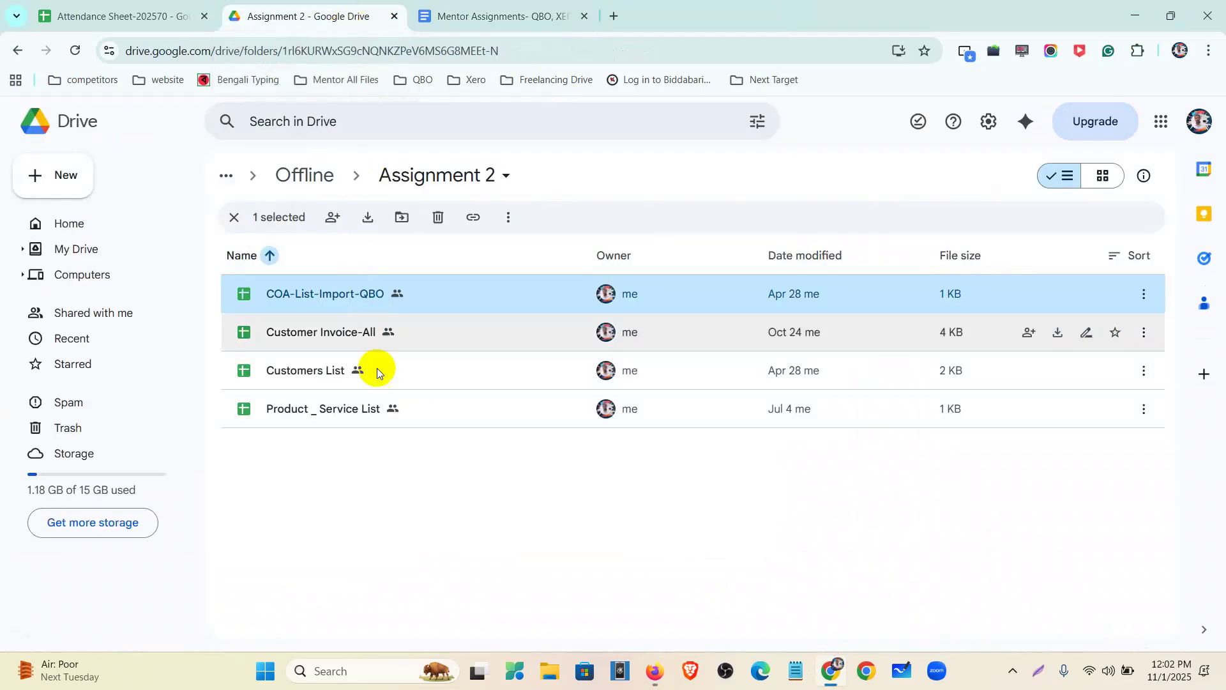
left_click(415, 510)
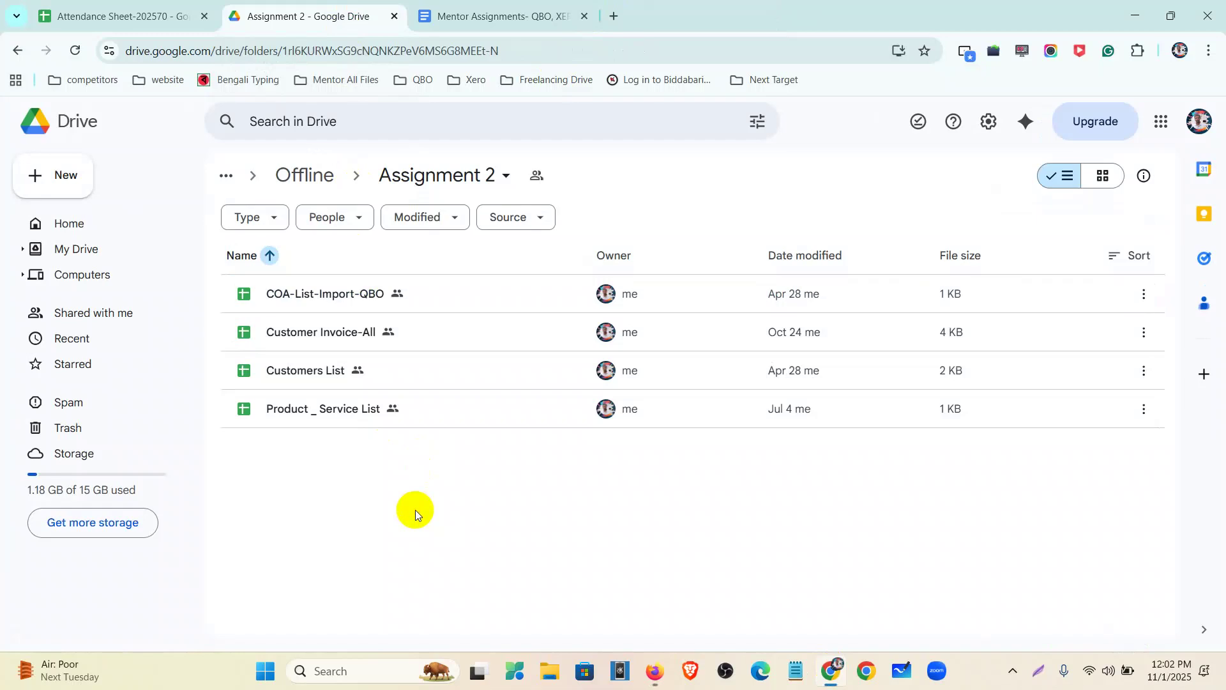
double_click(339, 371)
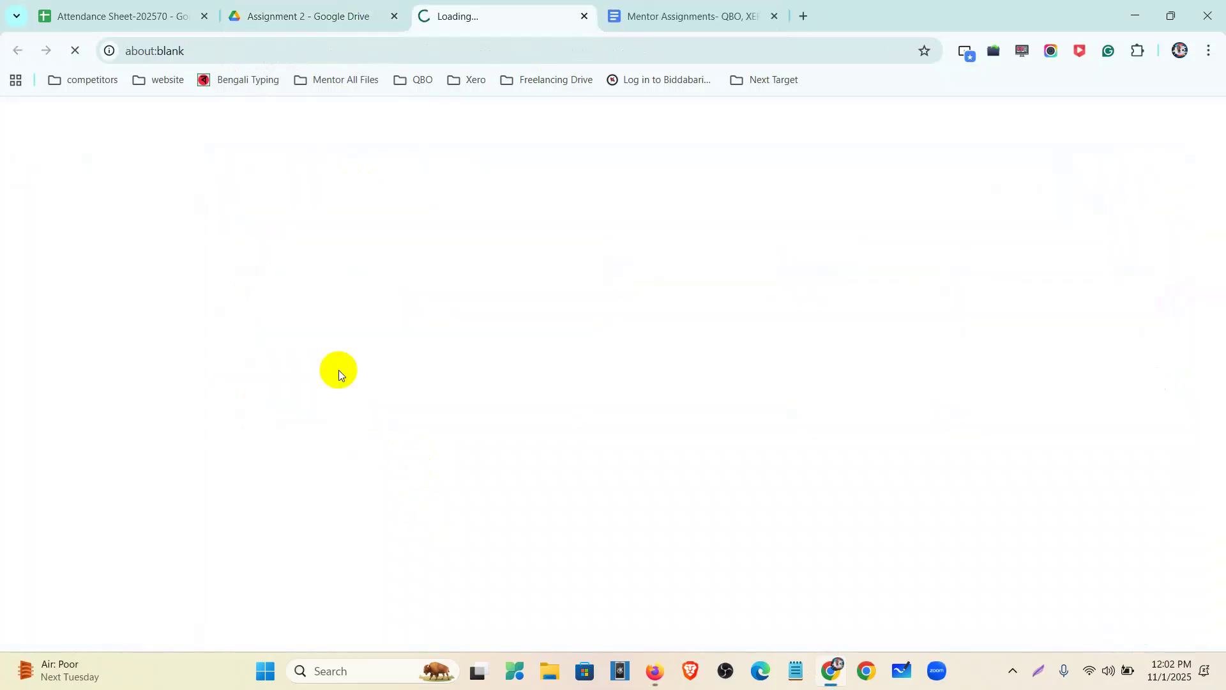
Switch to QuickBooks in Firefox, go to the dashboard and dismiss the app tour.
left_click(654, 671)
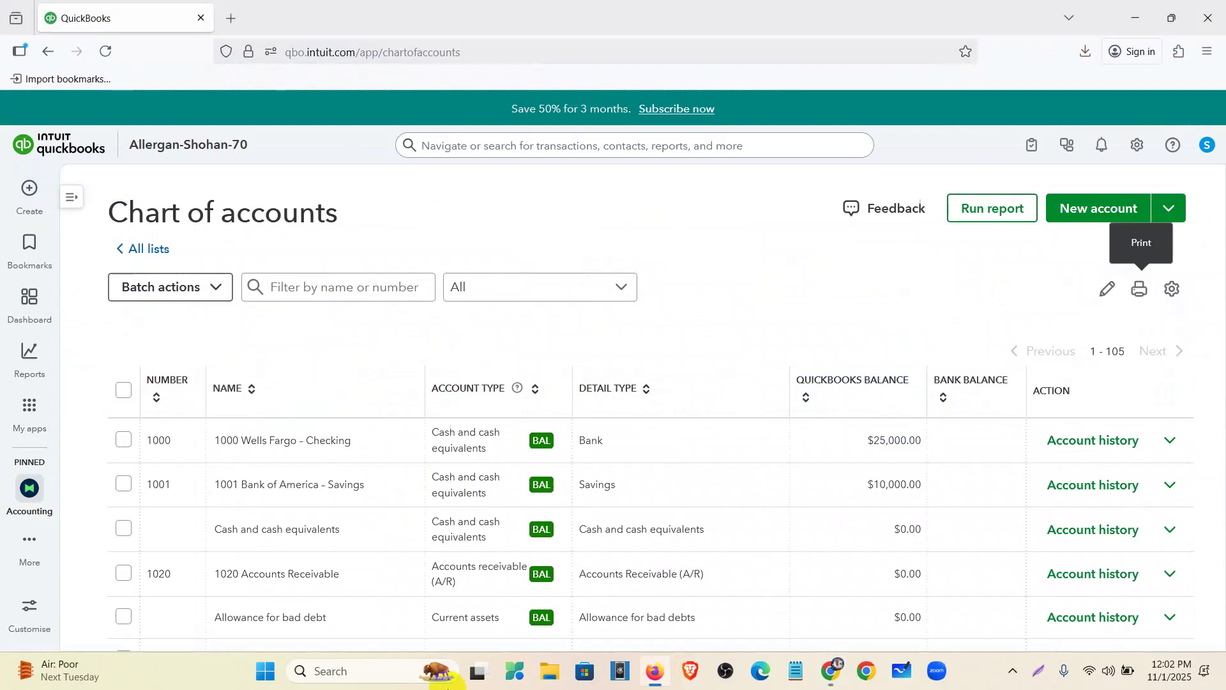
mouse_move(38, 343)
left_click(28, 308)
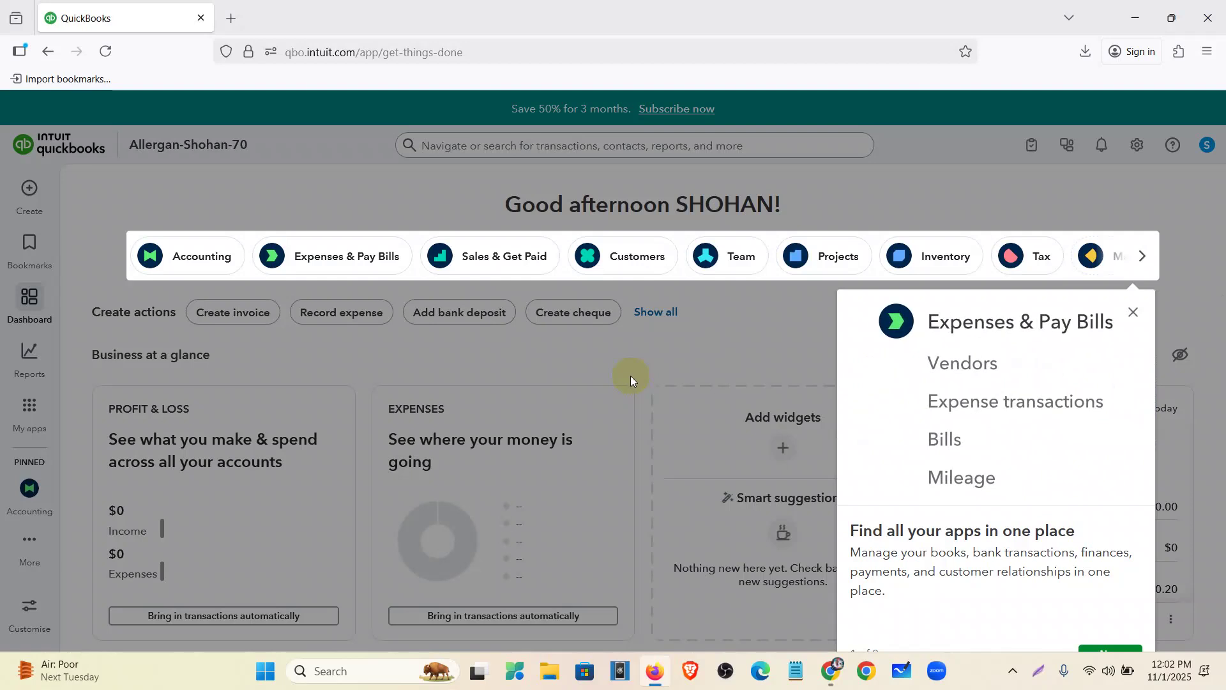
left_click(1132, 313)
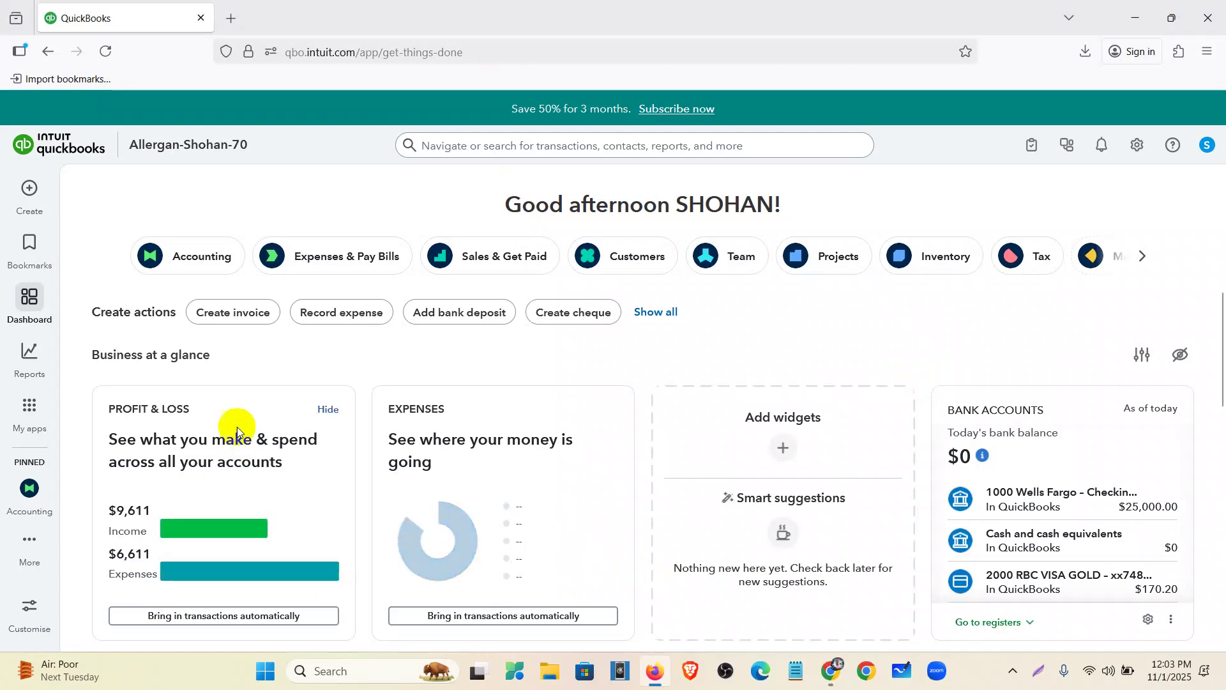
View the transaction types that can be created for customers, suppliers, team and other.
left_click(29, 190)
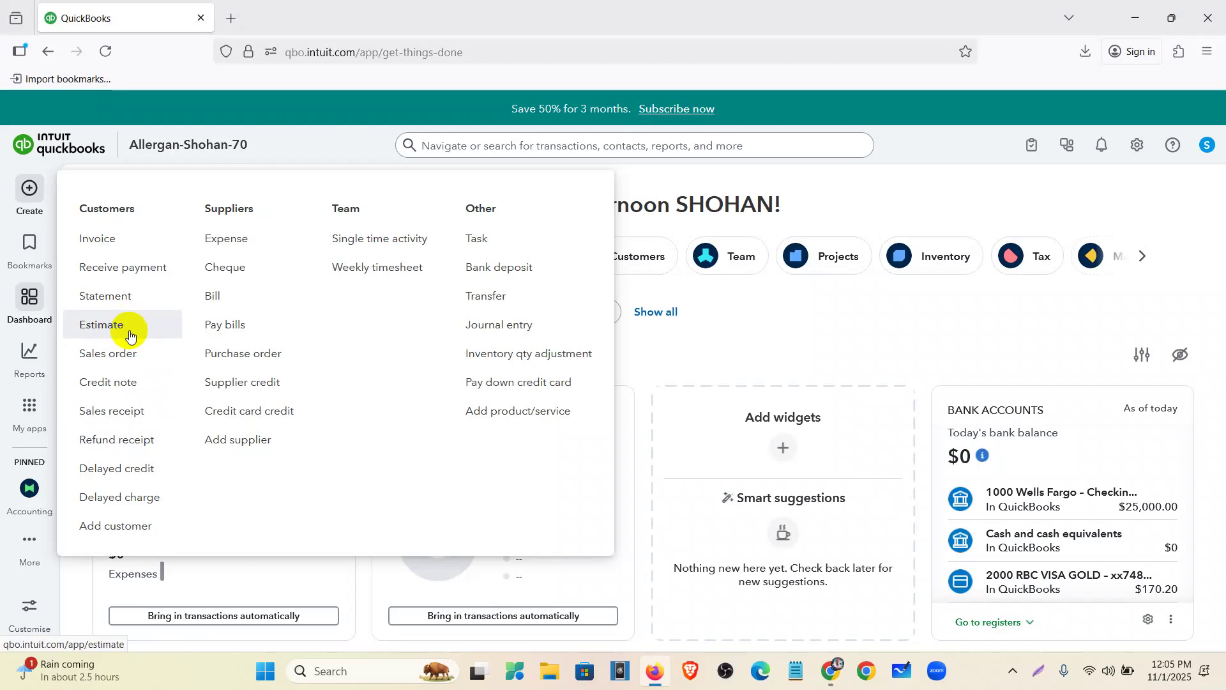
left_click(102, 325)
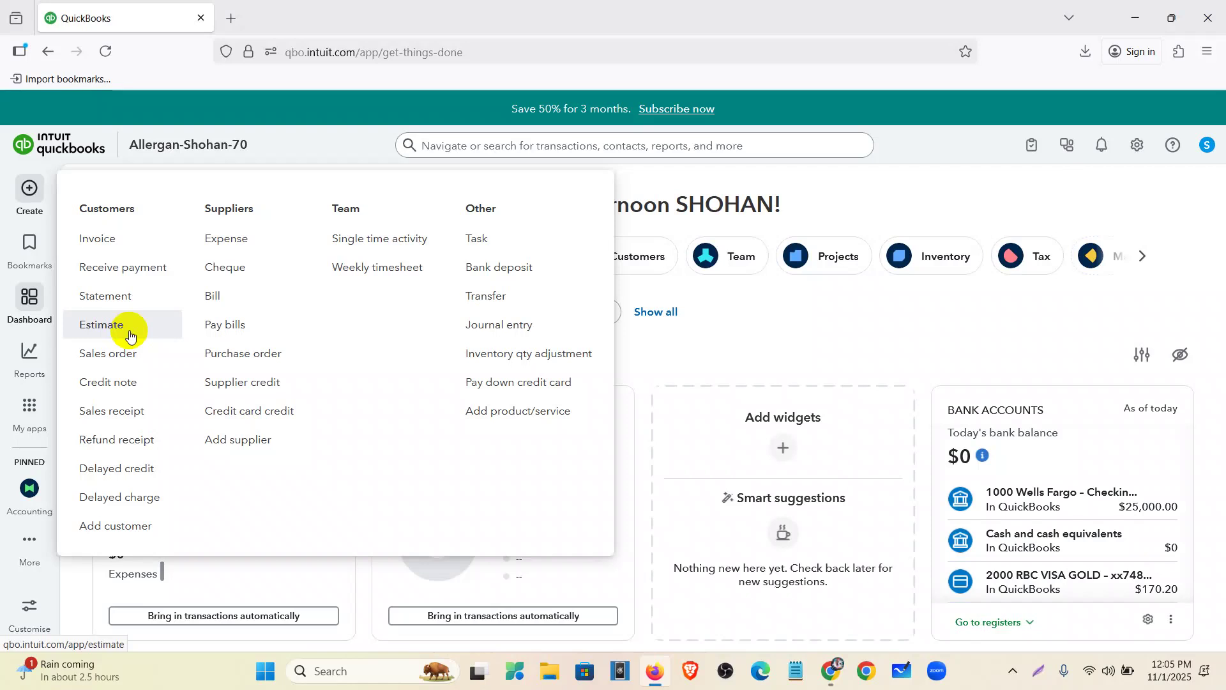
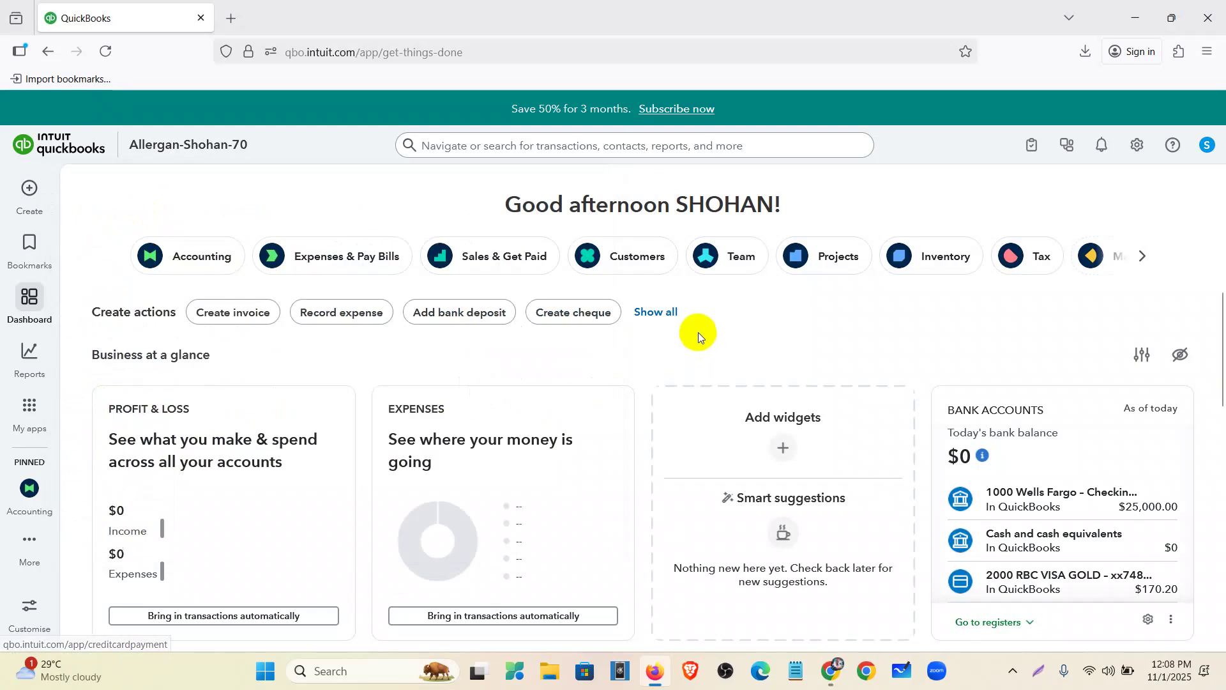
View the Sales transactions page under Sales & Get Paid and the recent transactions in the global search.
mouse_move(48, 419)
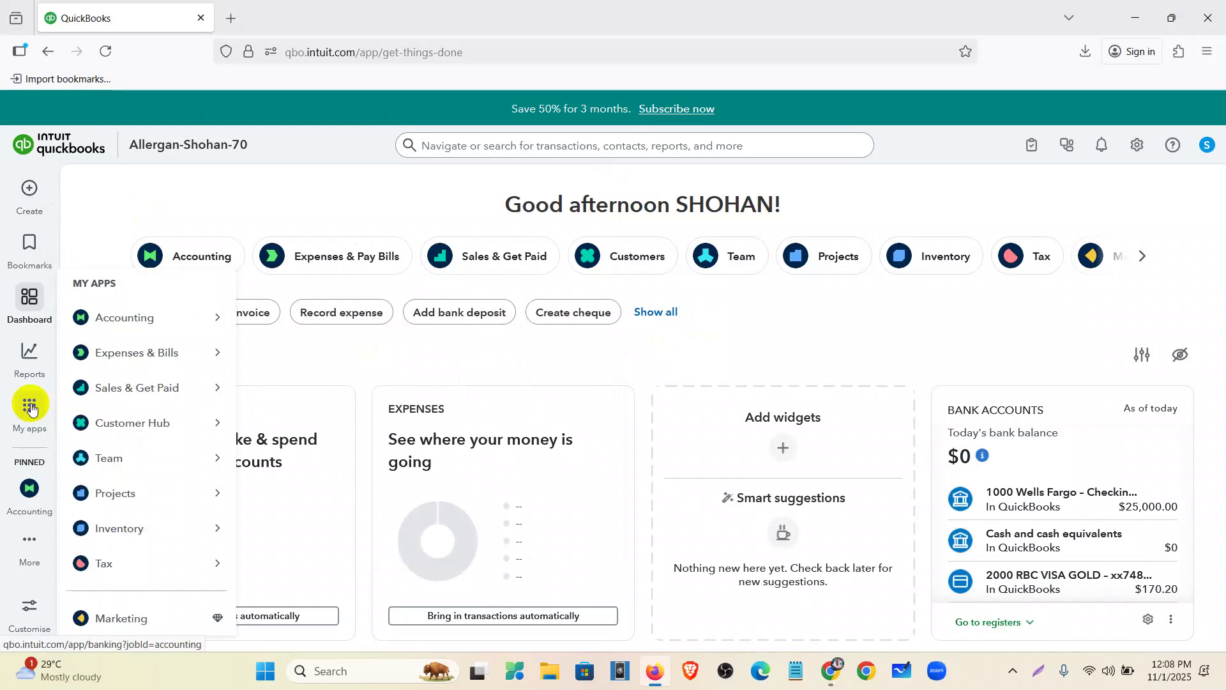
mouse_move(112, 362)
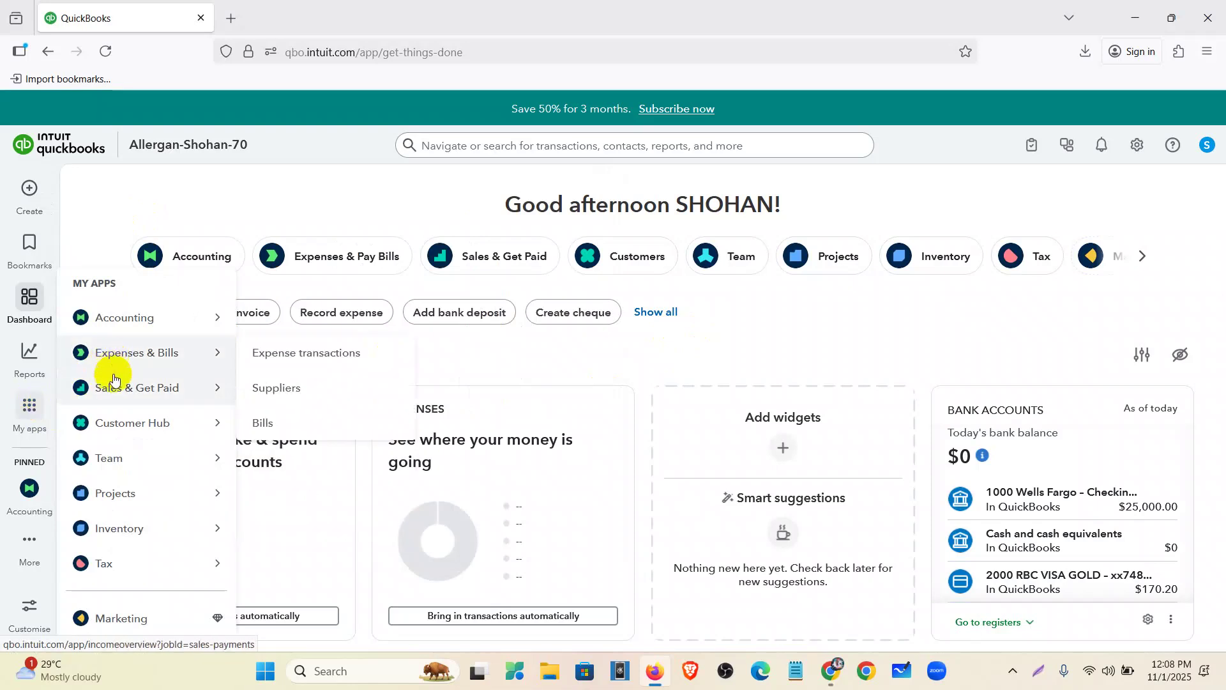
mouse_move(146, 386)
left_click(291, 423)
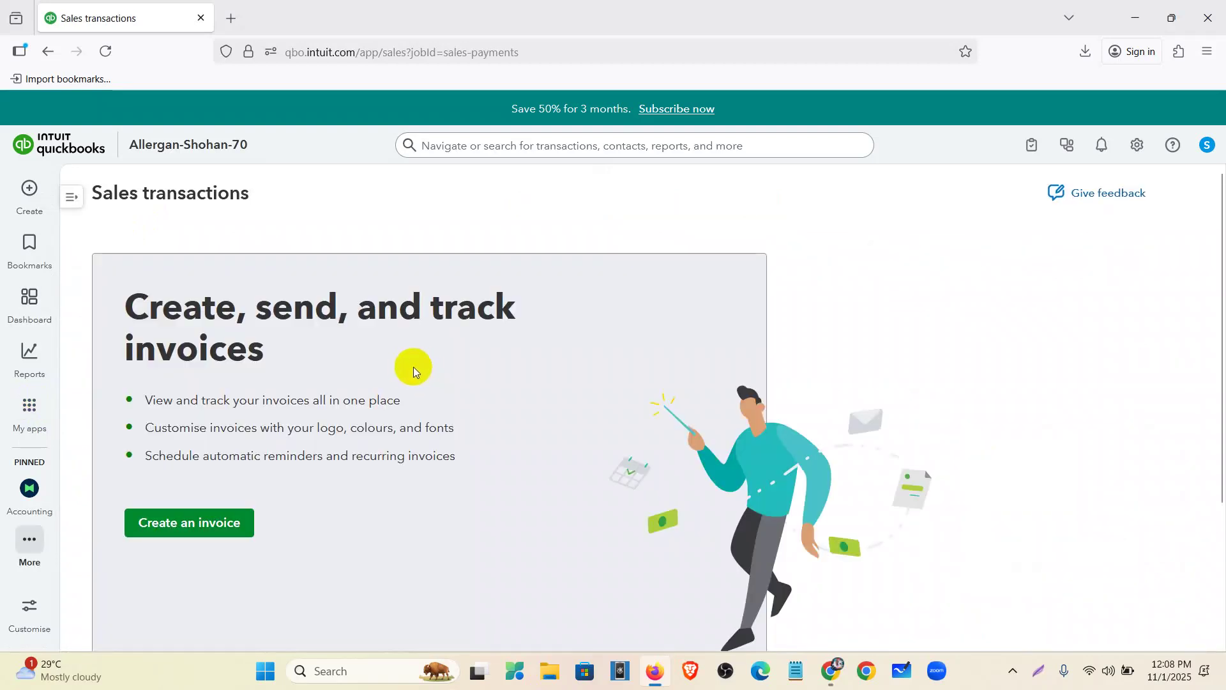
left_click(438, 146)
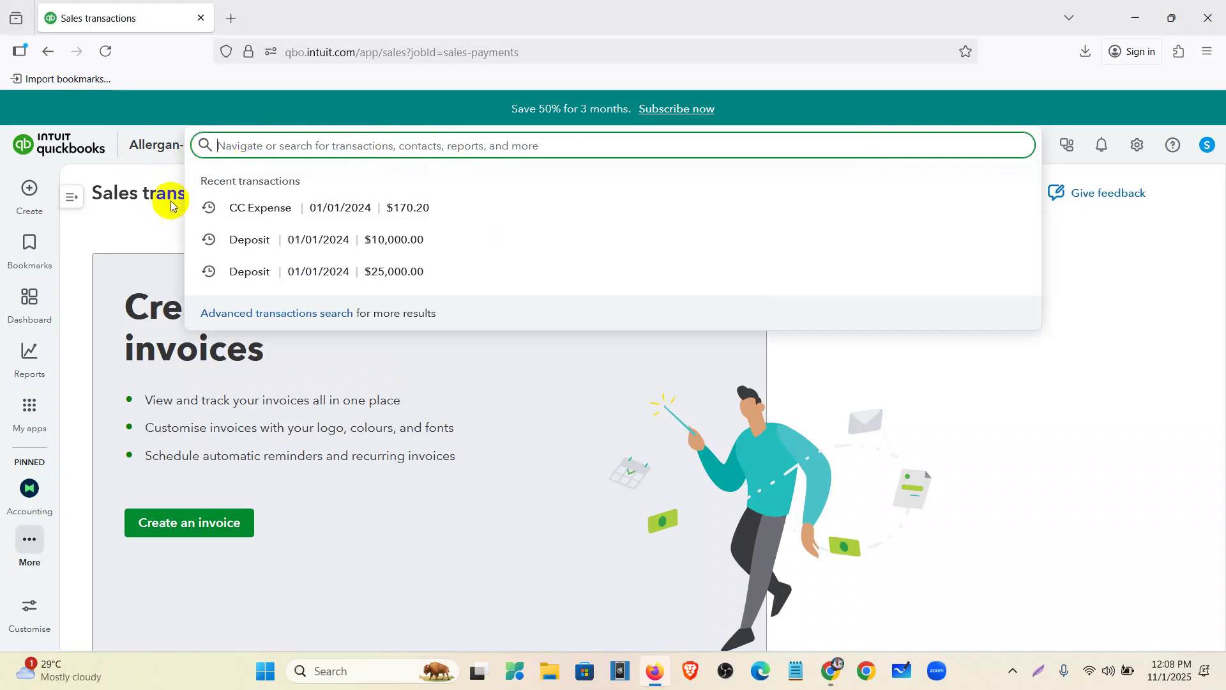
left_click(160, 222)
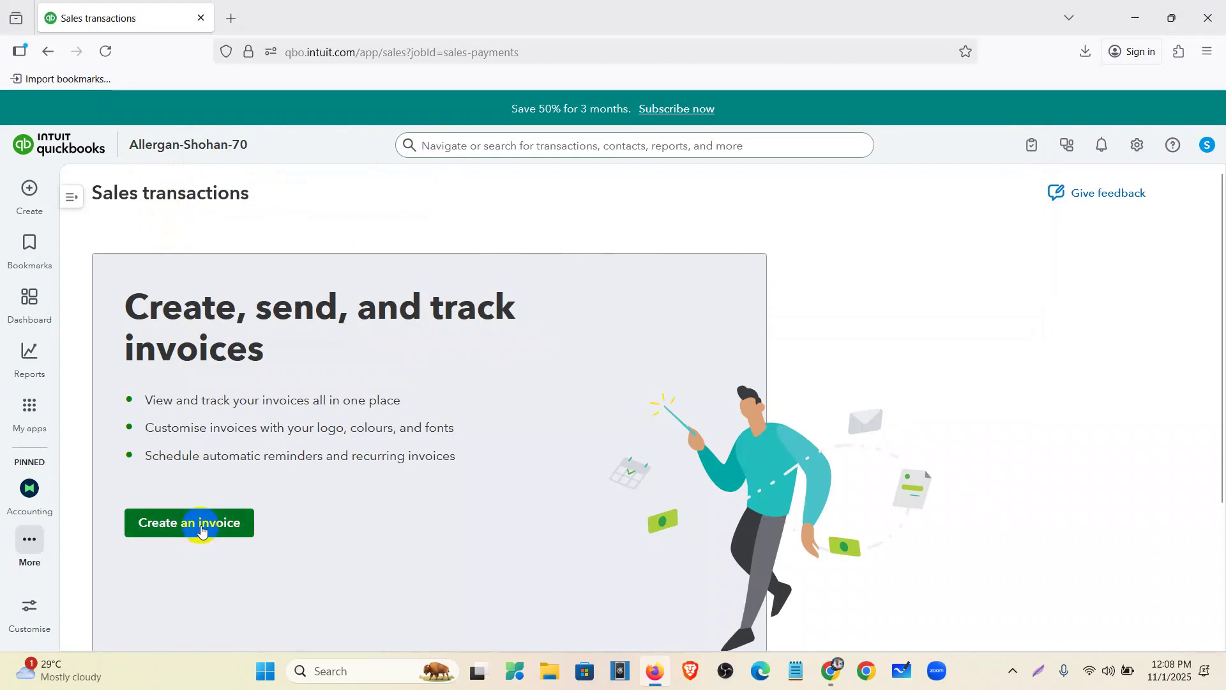
Open the Customers page in Customer Hub and view the customer import upload page, closing it again.
mouse_move(156, 390)
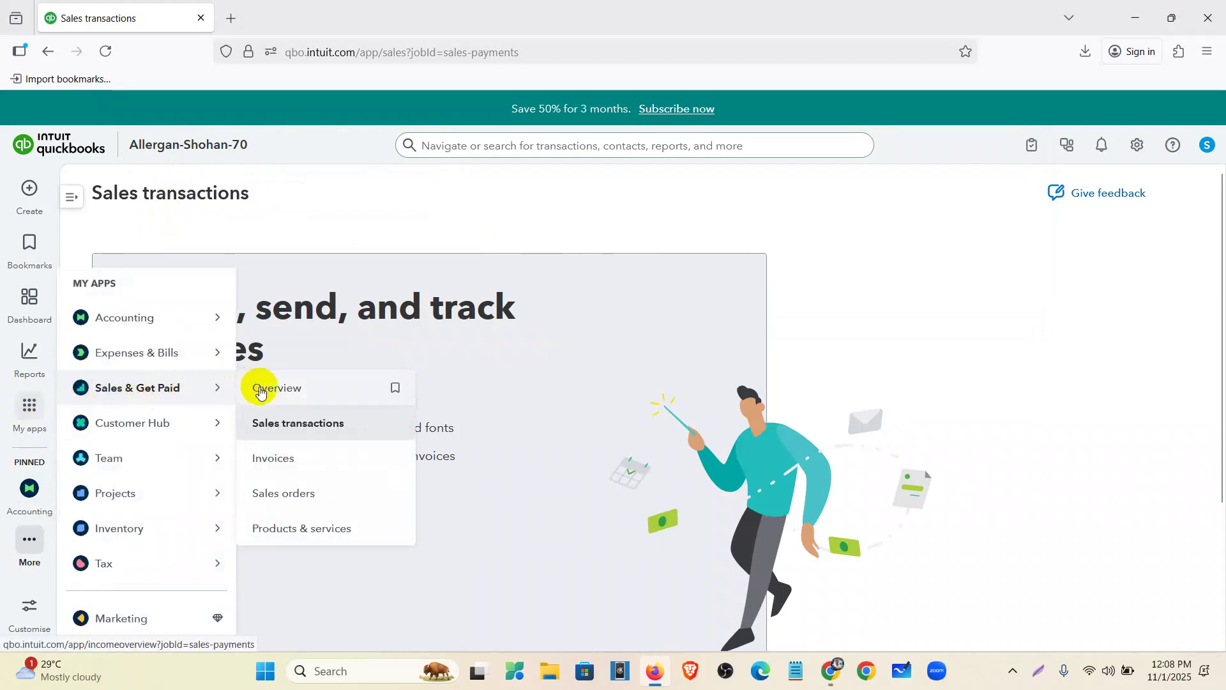
mouse_move(206, 421)
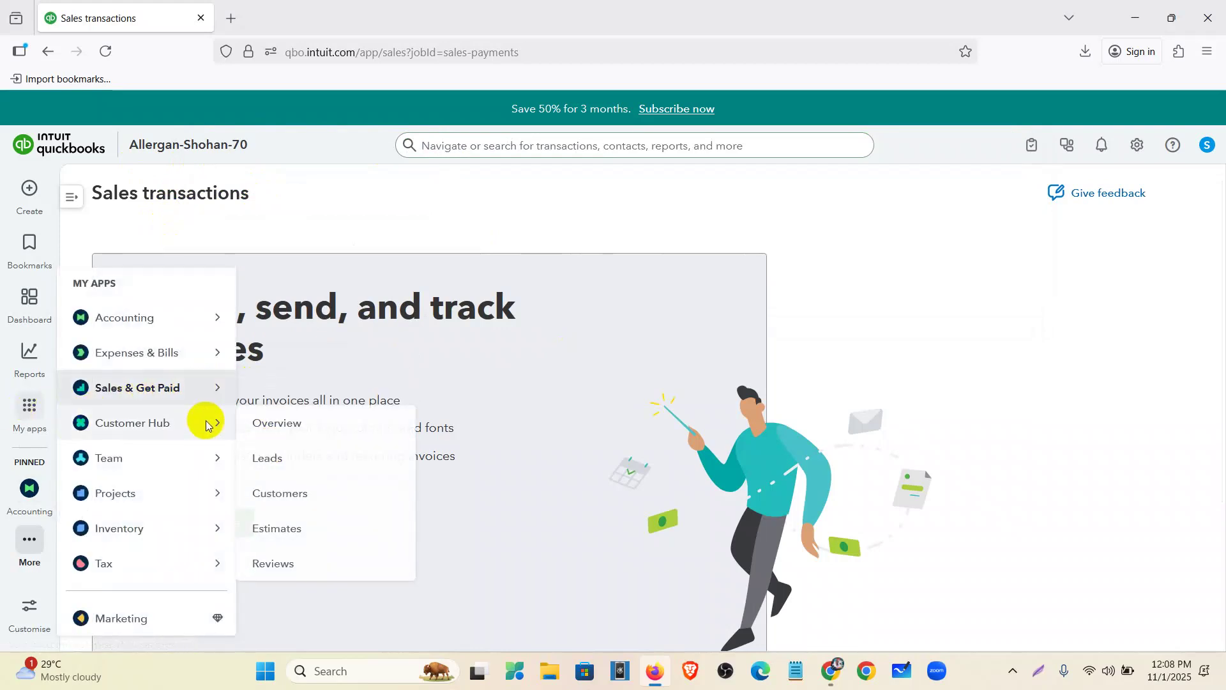
left_click(280, 493)
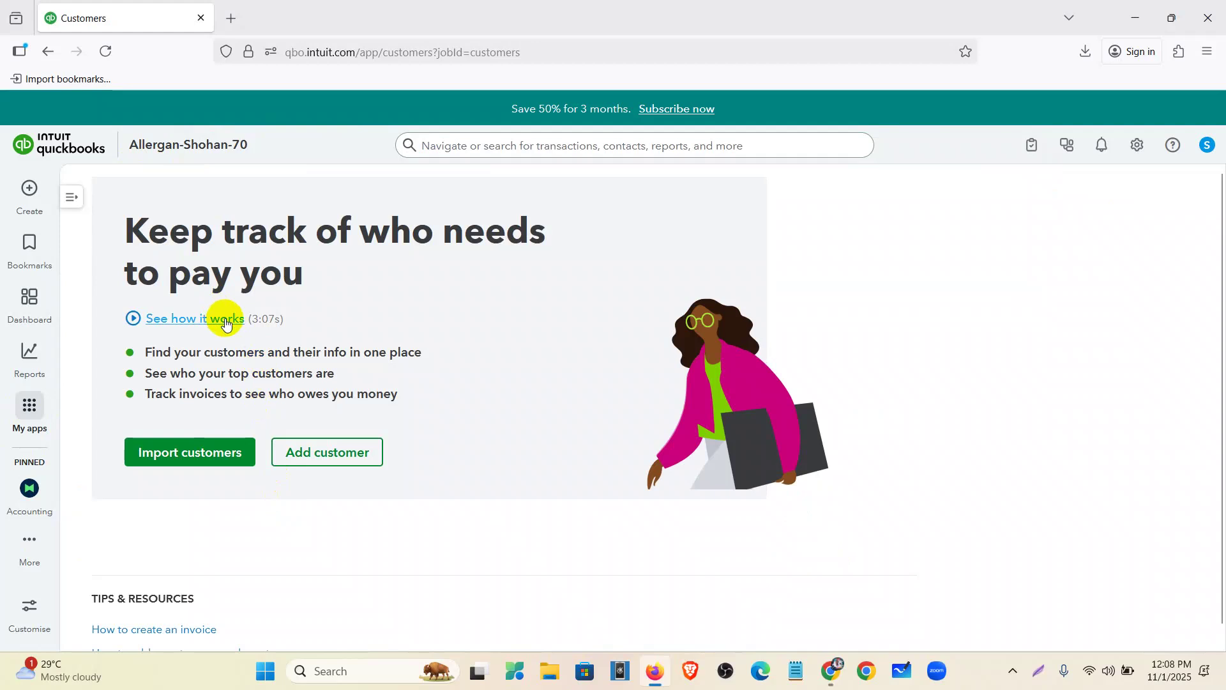
left_click(196, 454)
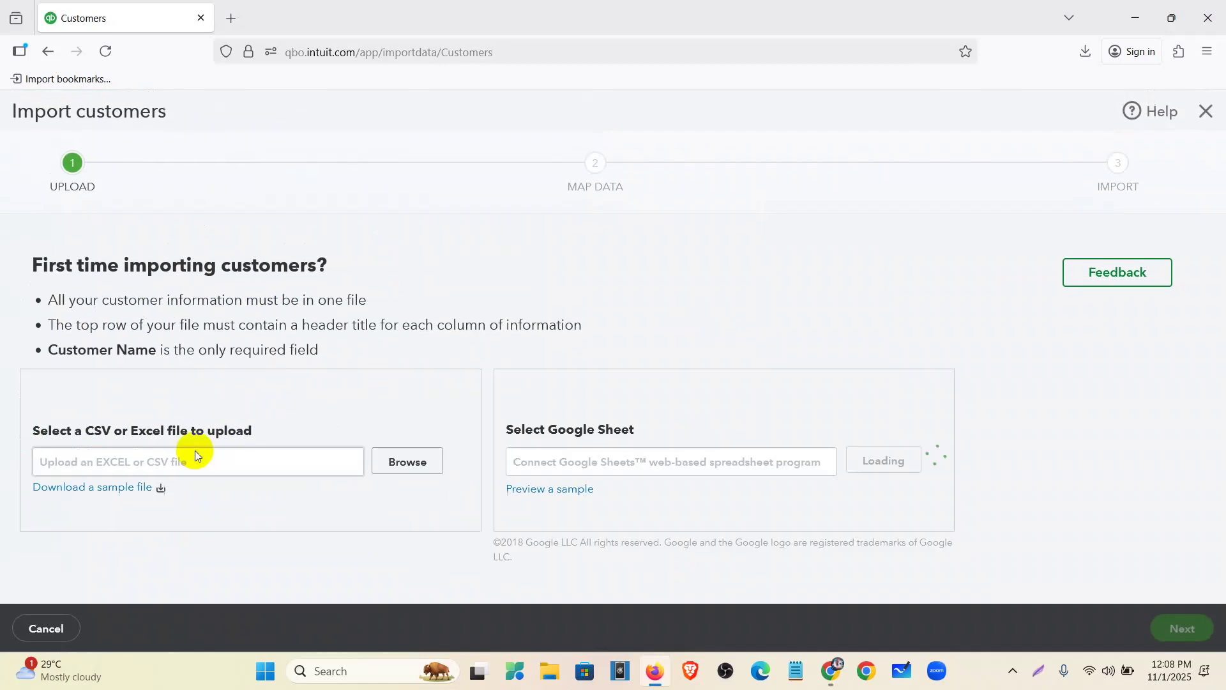
left_click(1209, 115)
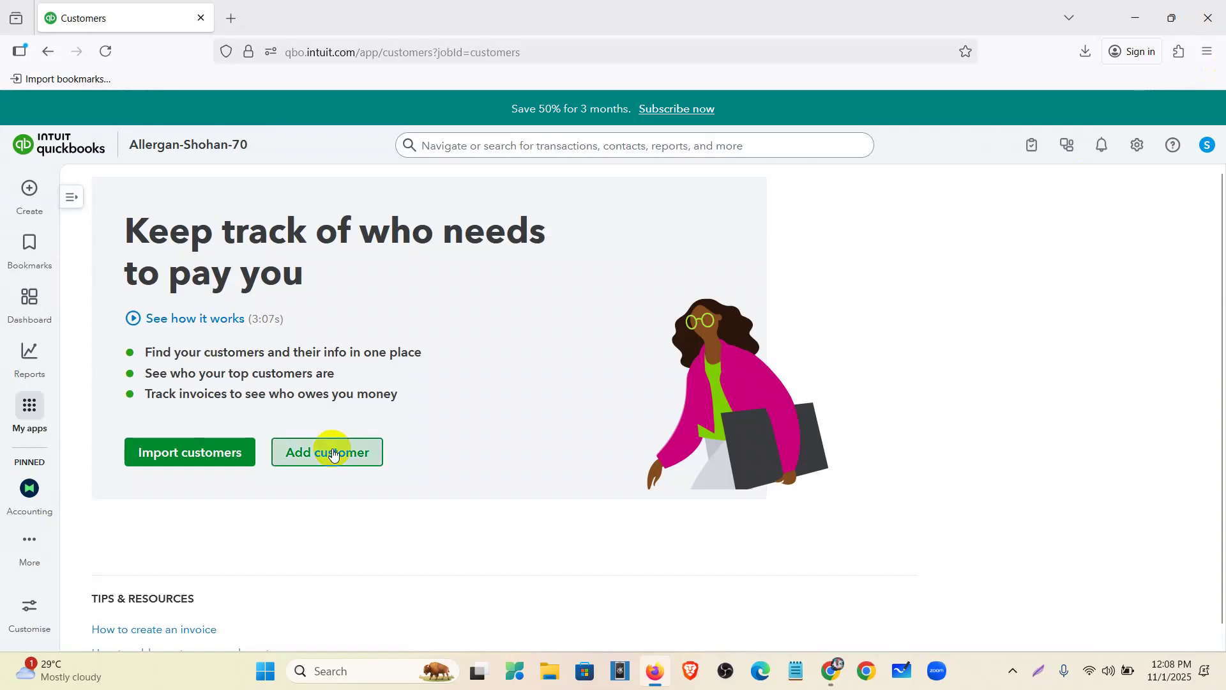
Start a new customer record and make its shipping address separate from the billing address.
left_click(332, 453)
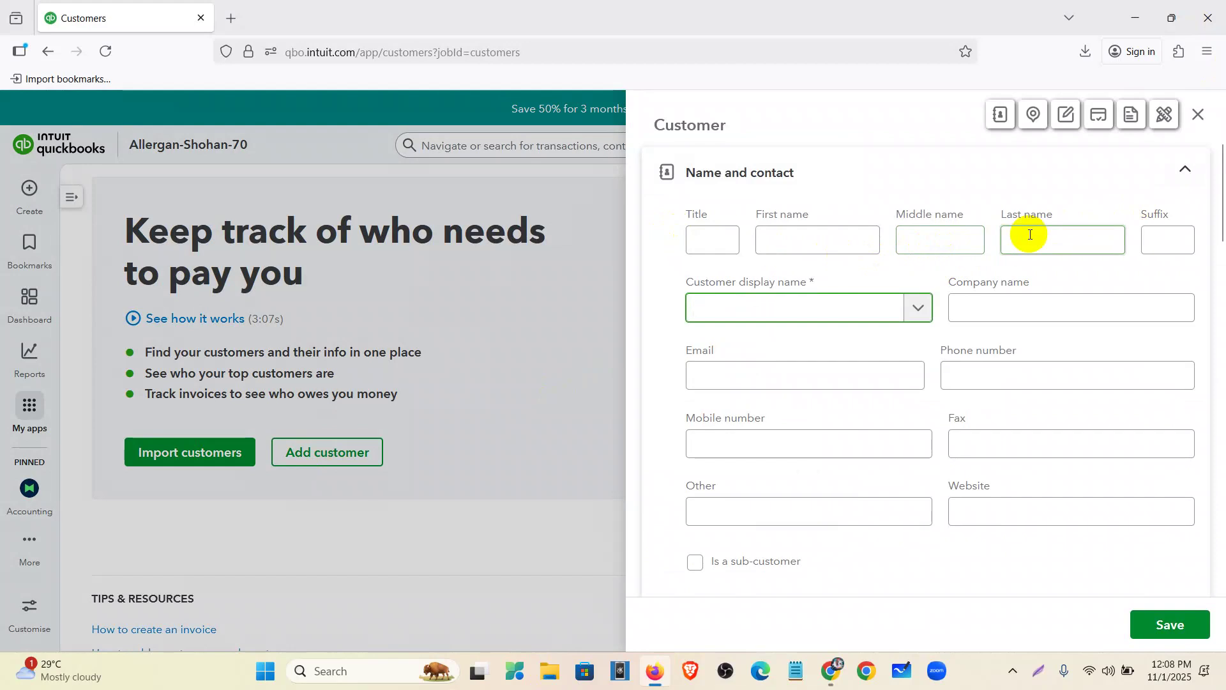
scroll(969, 379, "down", 1)
scroll(970, 379, "down", 5)
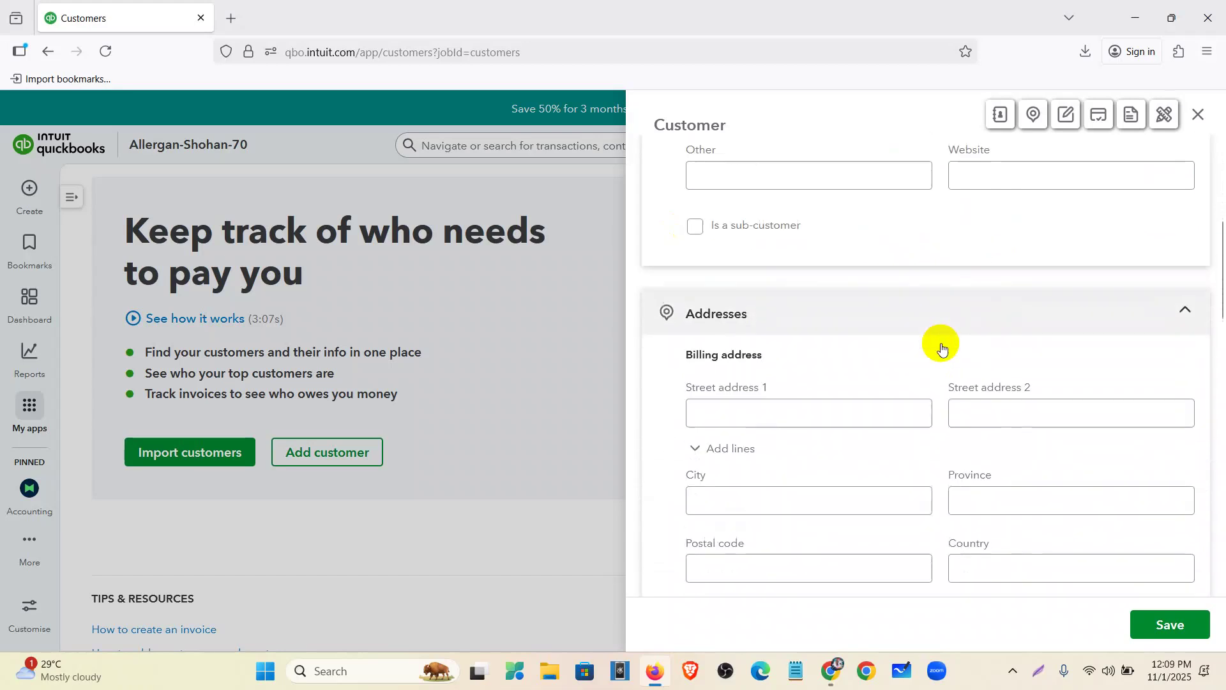
scroll(943, 348, "down", 3)
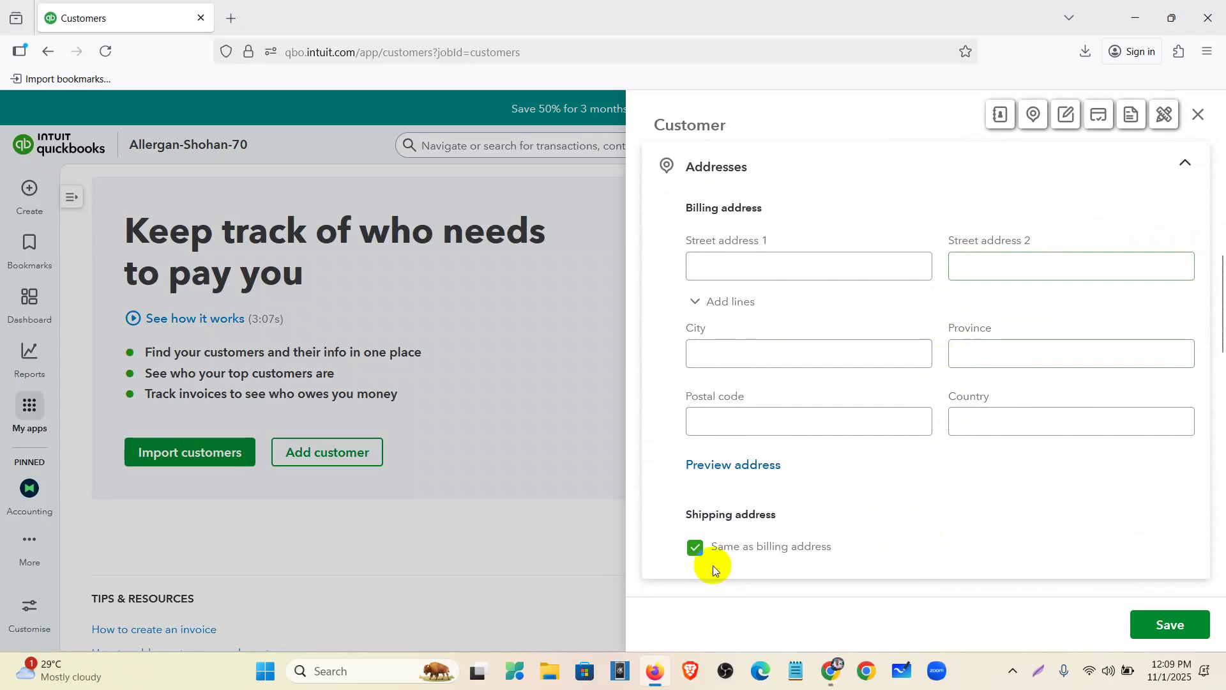
left_click(701, 549)
scroll(703, 549, "down", 4)
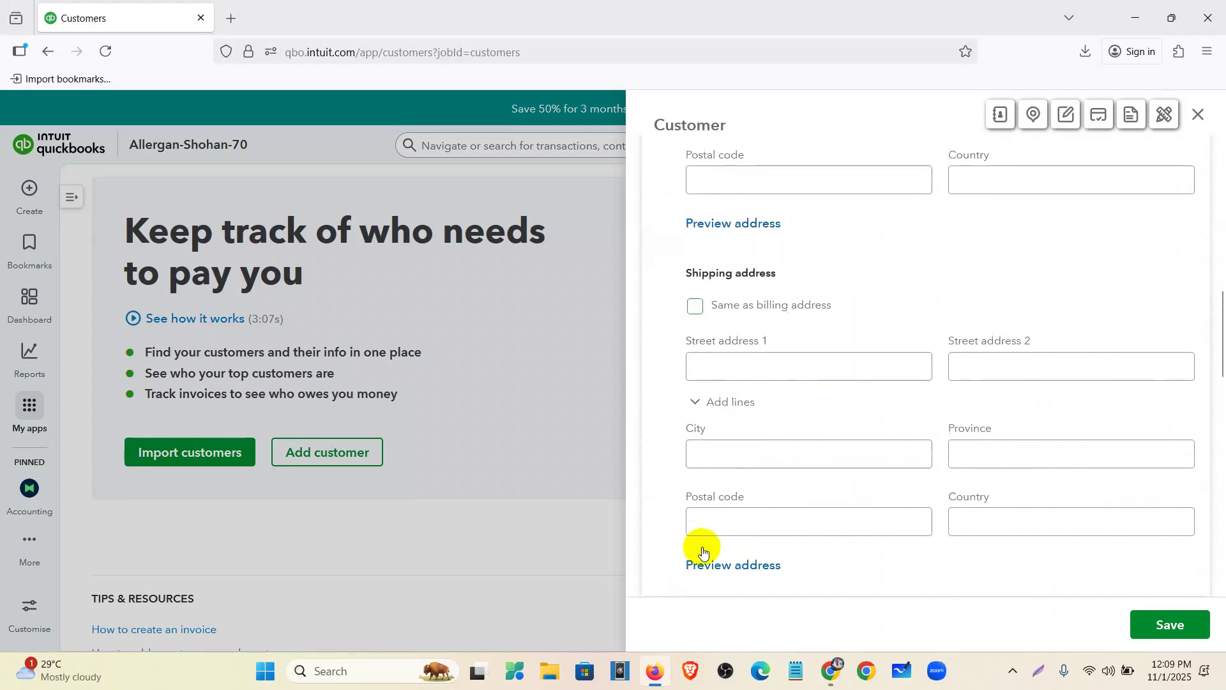
Examine the billing and shipping address fields of the new customer form.
scroll(702, 550, "up", 3)
scroll(703, 549, "up", 2)
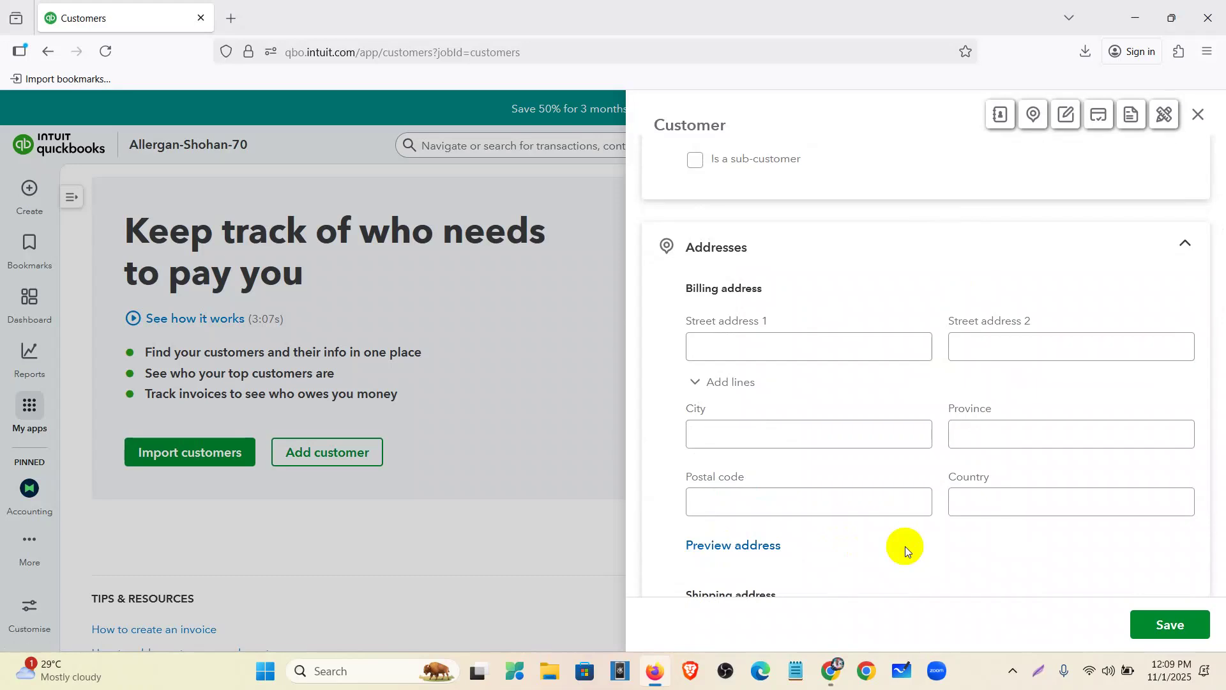
scroll(905, 546, "down", 2)
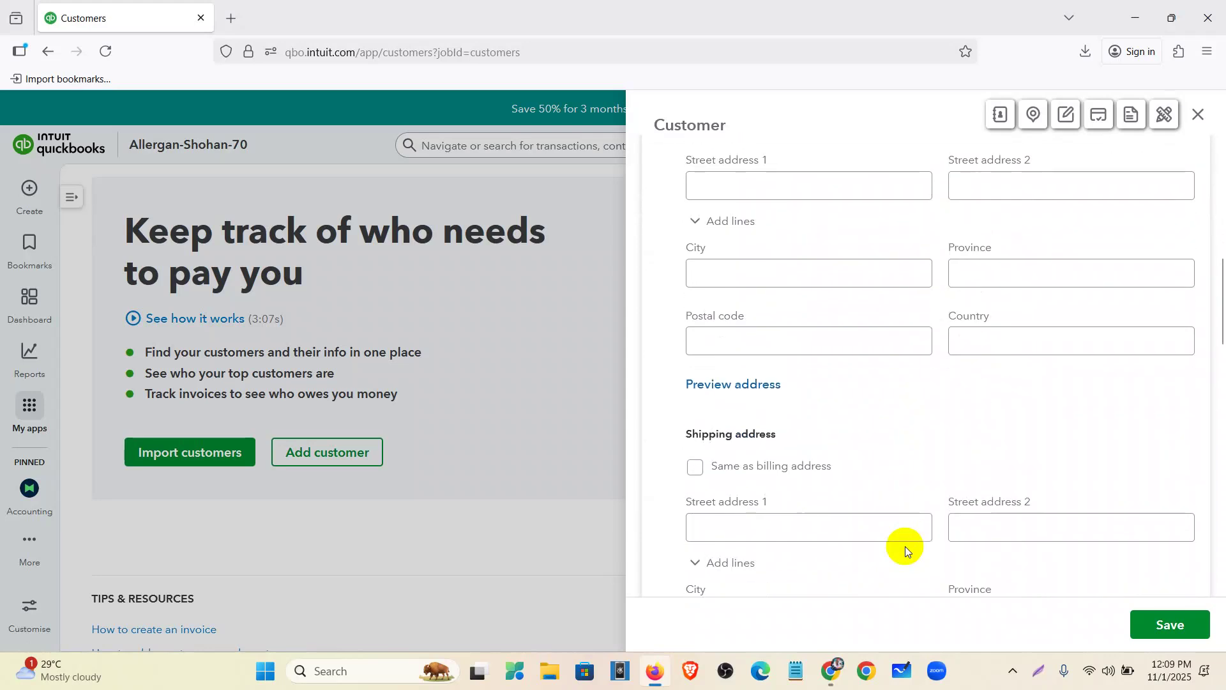
scroll(906, 546, "up", 2)
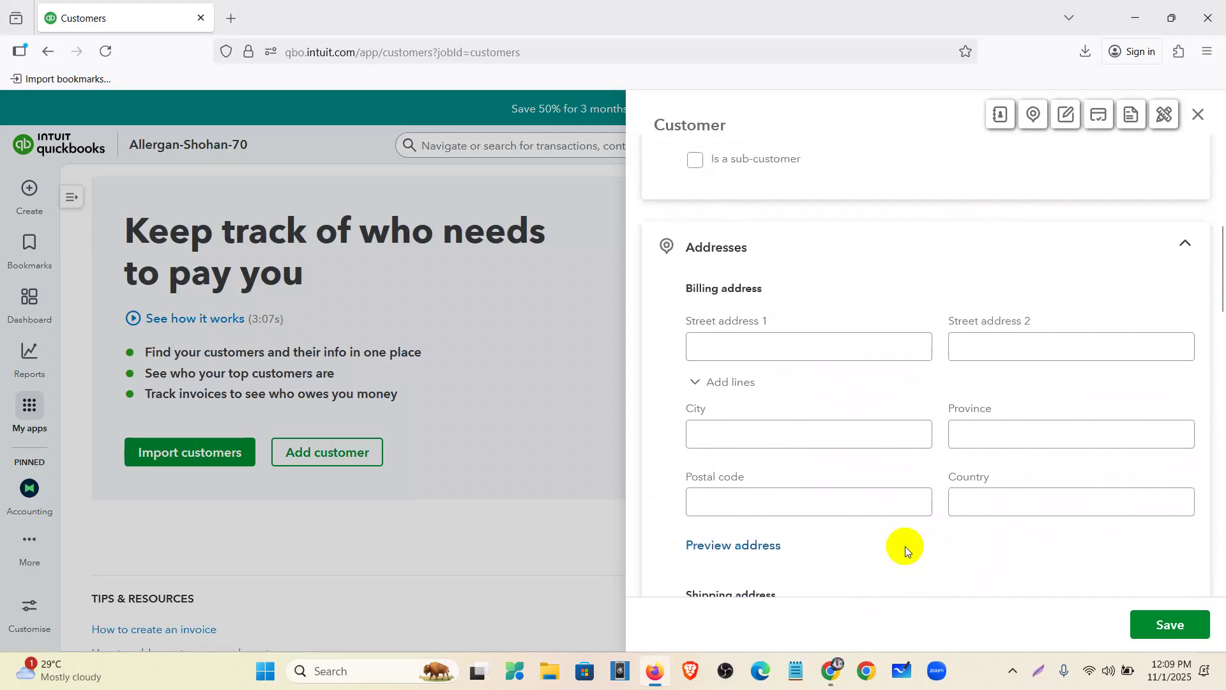
scroll(906, 546, "up", 1)
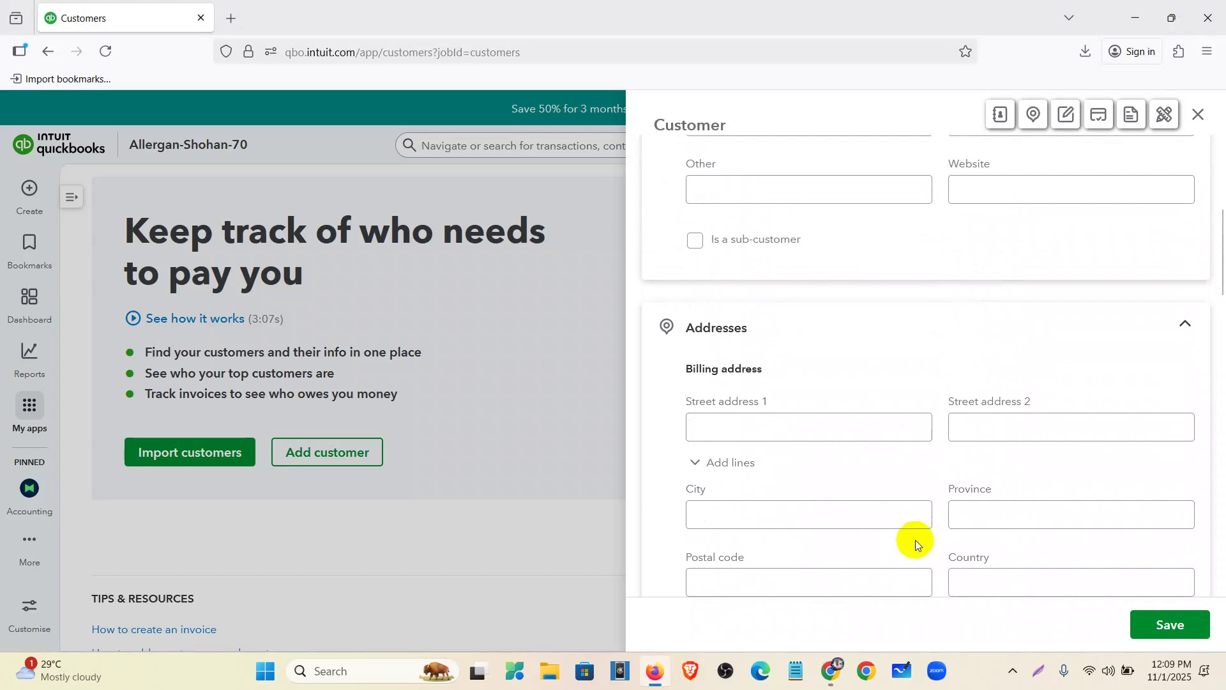
scroll(921, 531, "down", 1)
scroll(921, 531, "down", 2)
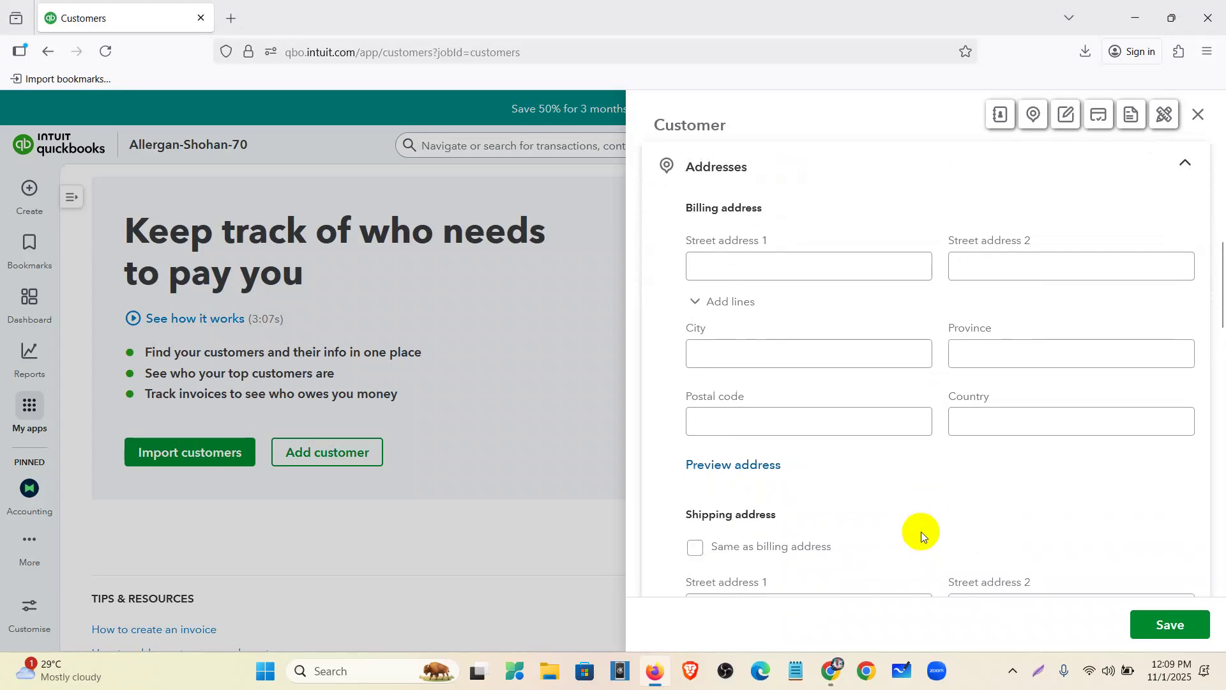
left_click(921, 532)
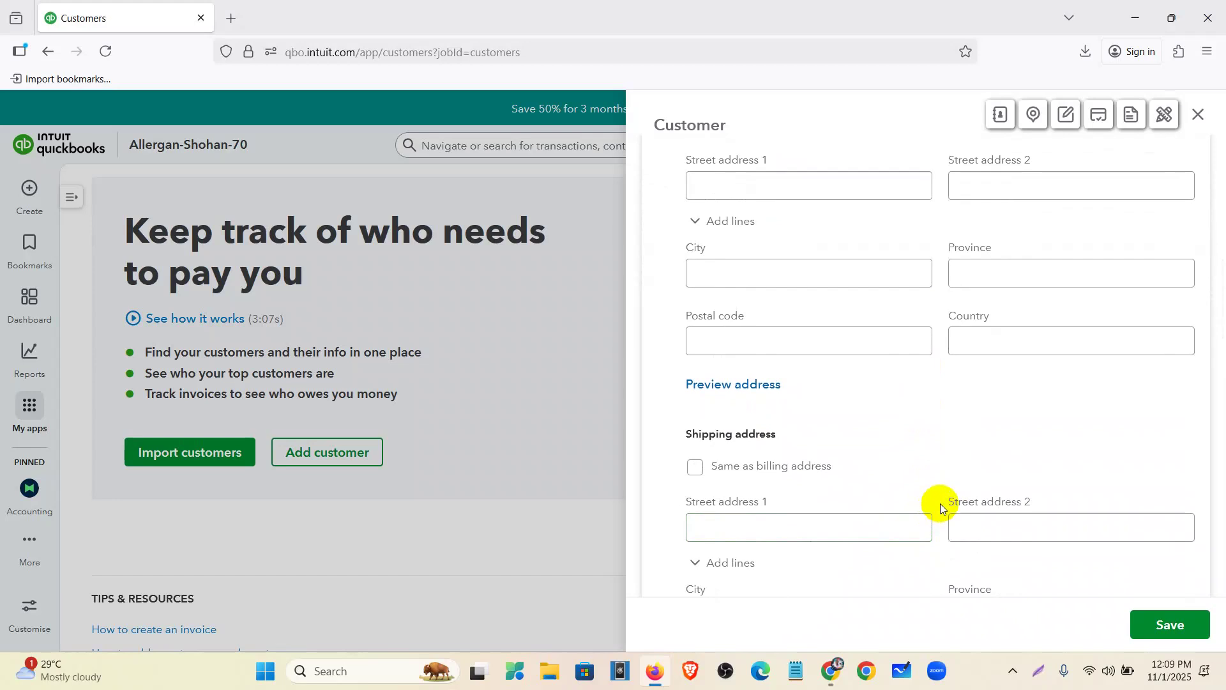
scroll(941, 504, "up", 1)
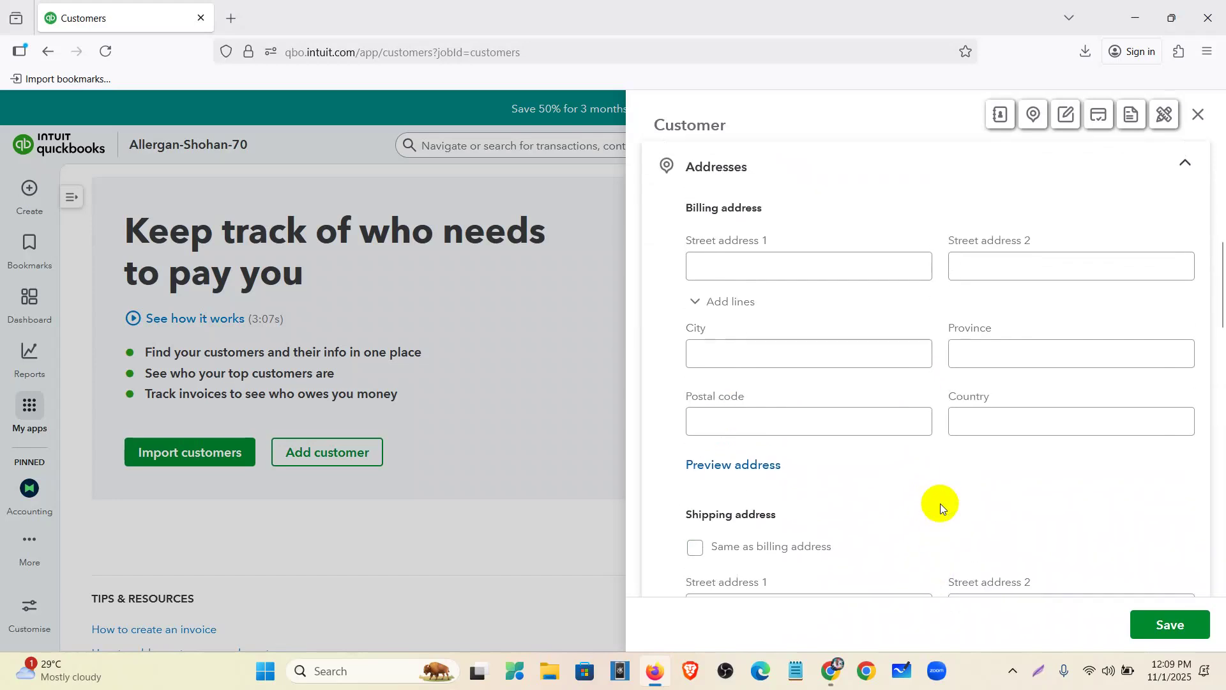
Set the shipping address to match the billing address and look through the notes, payments, additional info and custom fields sections.
left_click(695, 548)
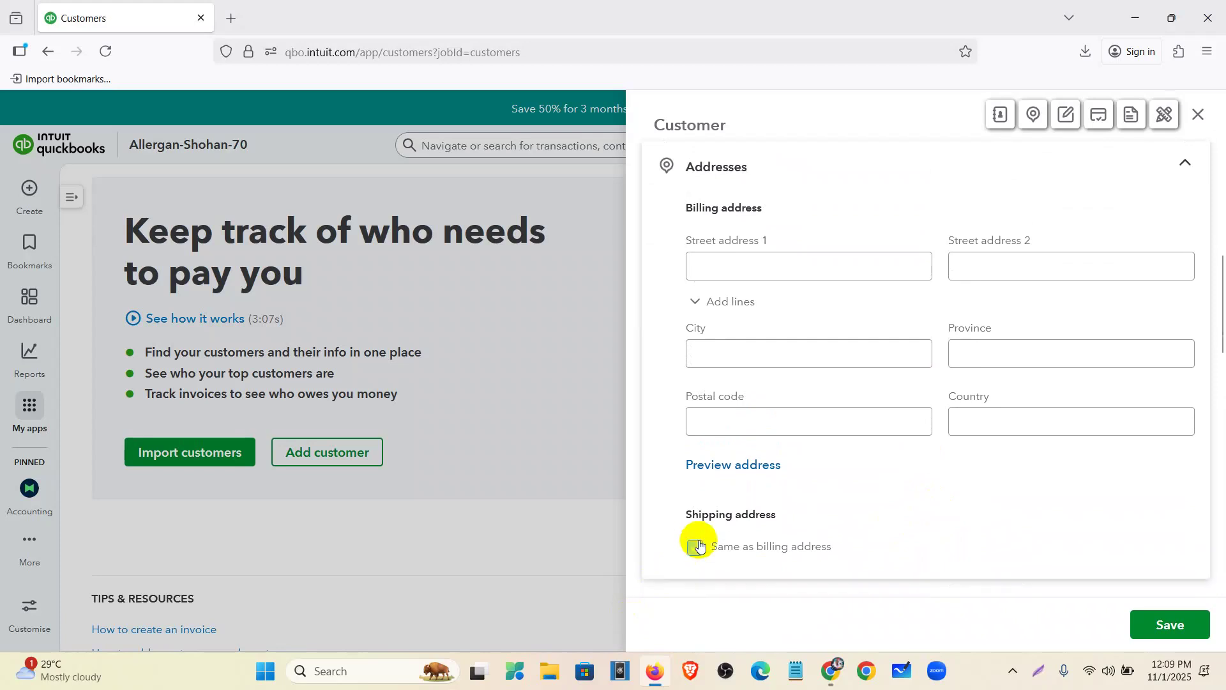
scroll(745, 512, "down", 3)
left_click(747, 472)
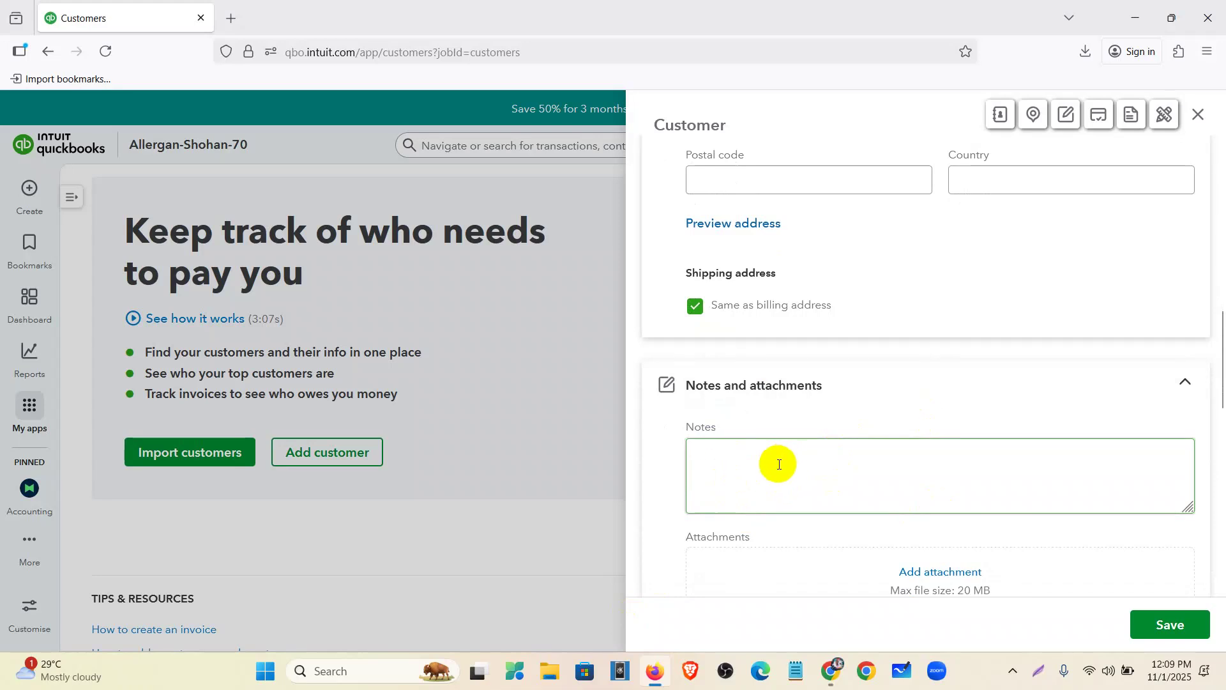
scroll(778, 464, "down", 1)
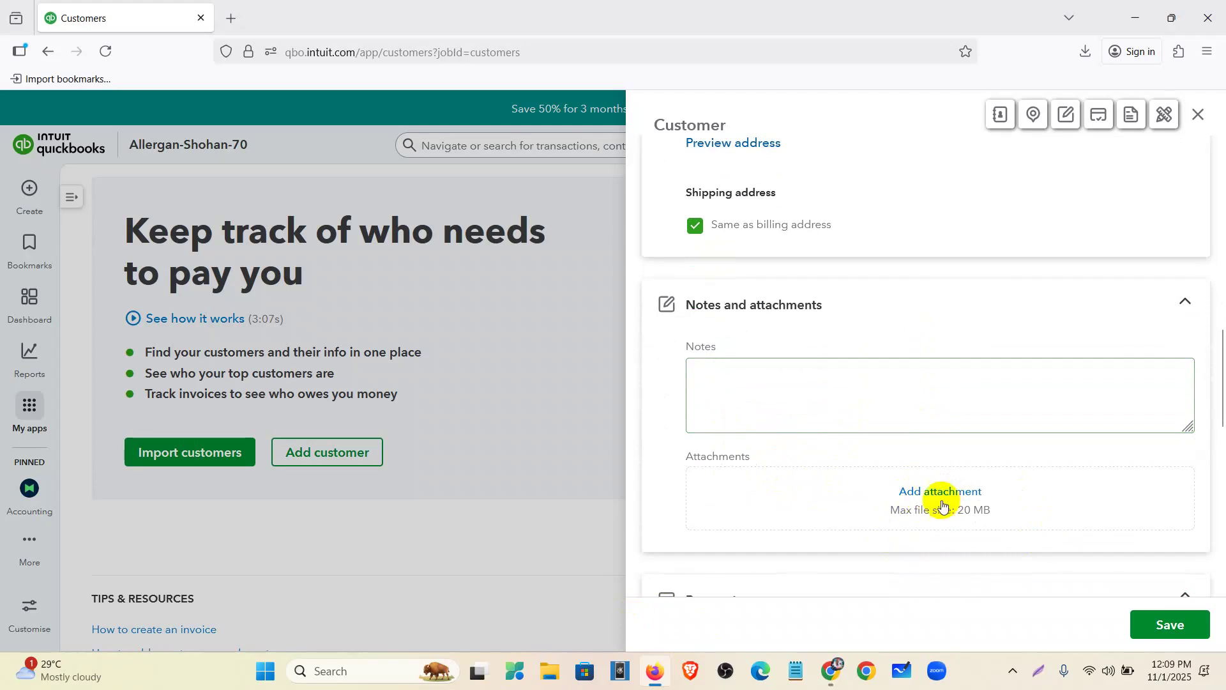
scroll(937, 504, "down", 4)
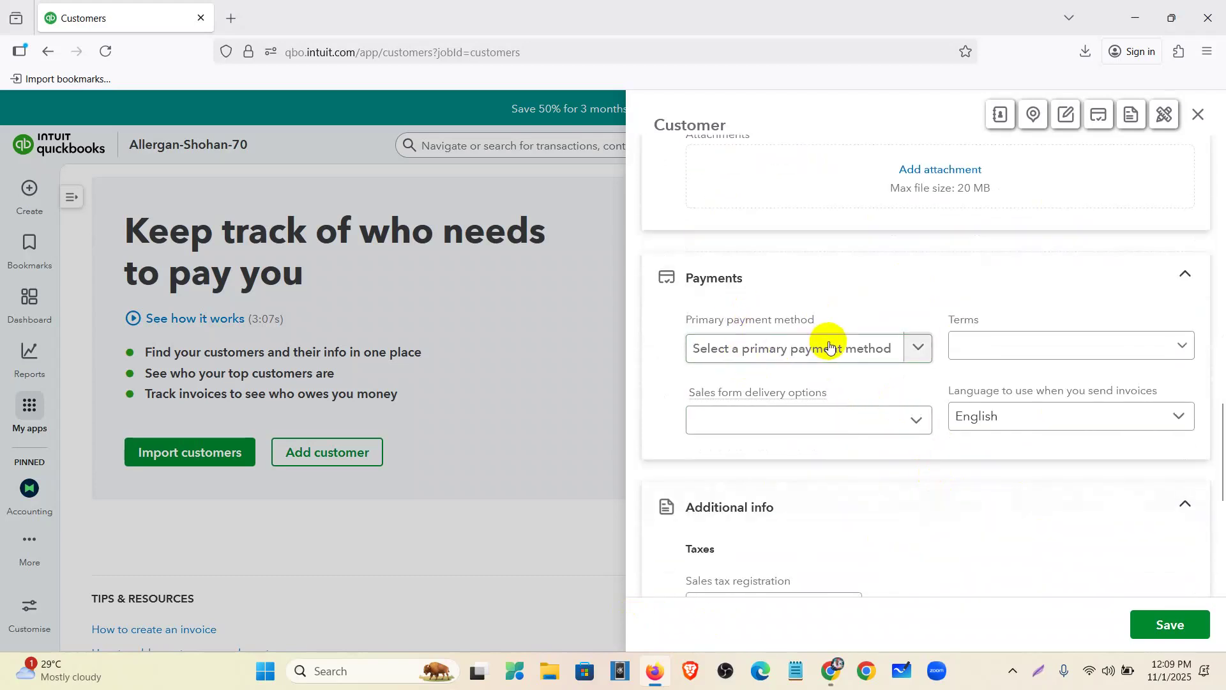
scroll(821, 339, "down", 1)
scroll(834, 319, "down", 2)
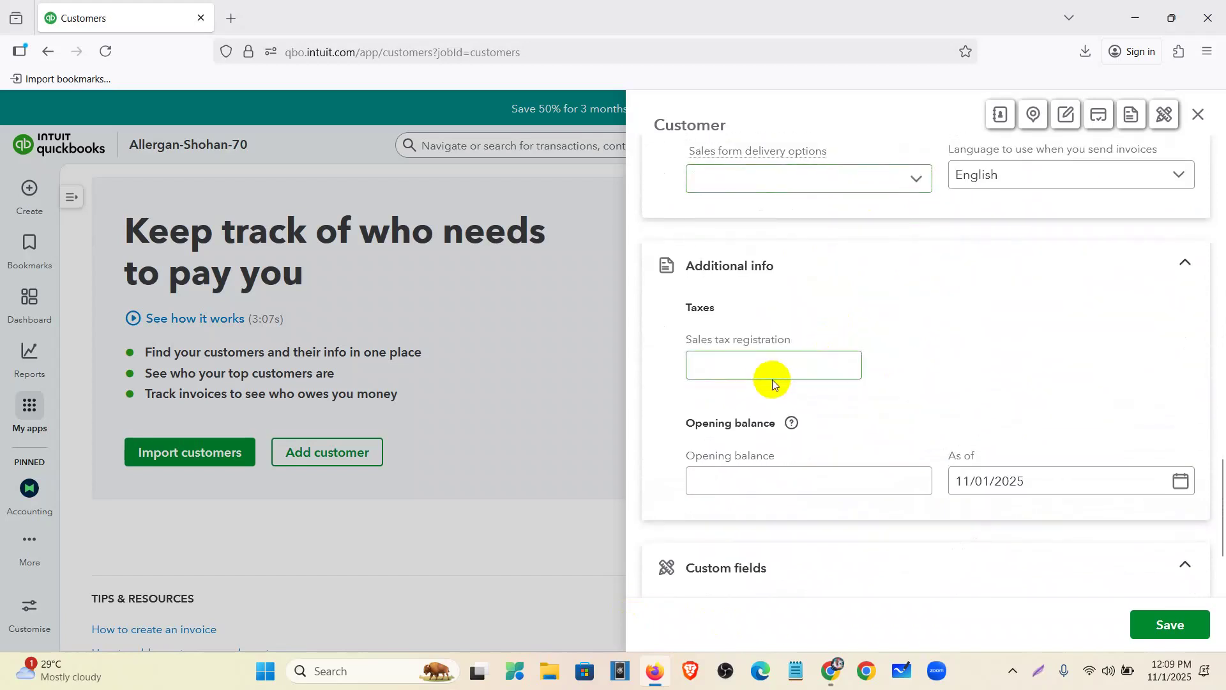
scroll(772, 383, "down", 2)
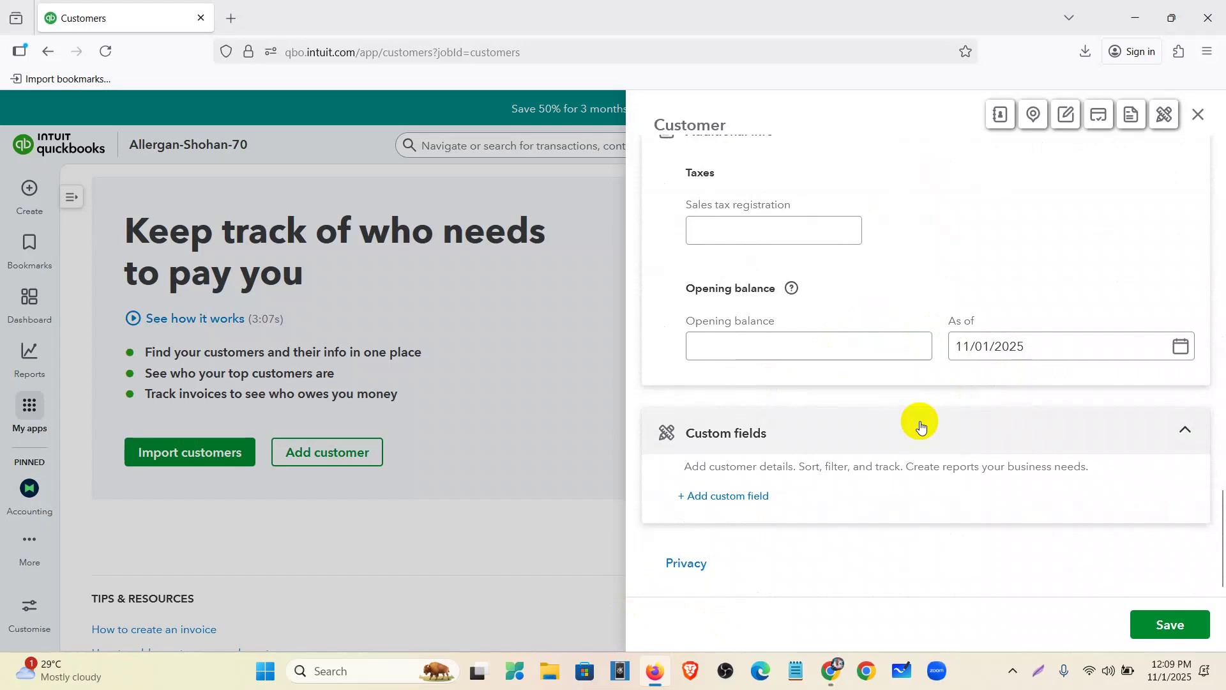
scroll(922, 432, "up", 10)
scroll(922, 432, "up", 4)
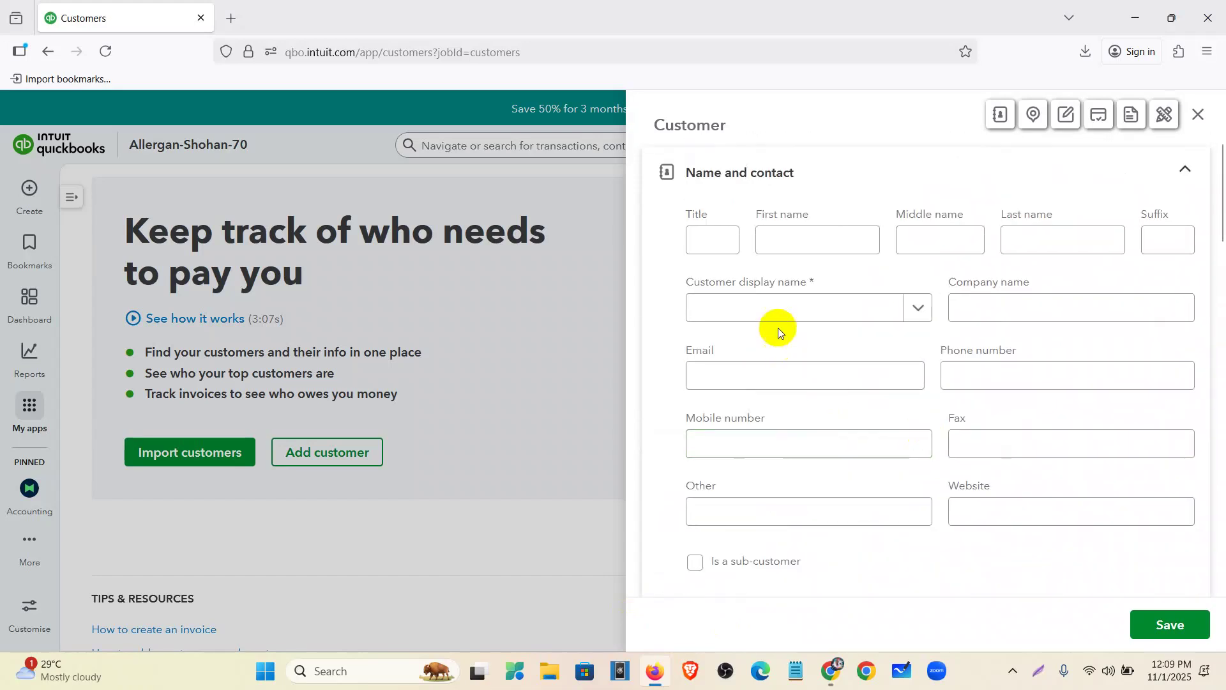
Enter the customer's name in the display name field of the new customer form.
mouse_move(812, 280)
left_mouse_down()
mouse_move(699, 278)
mouse_move(830, 277)
left_mouse_up()
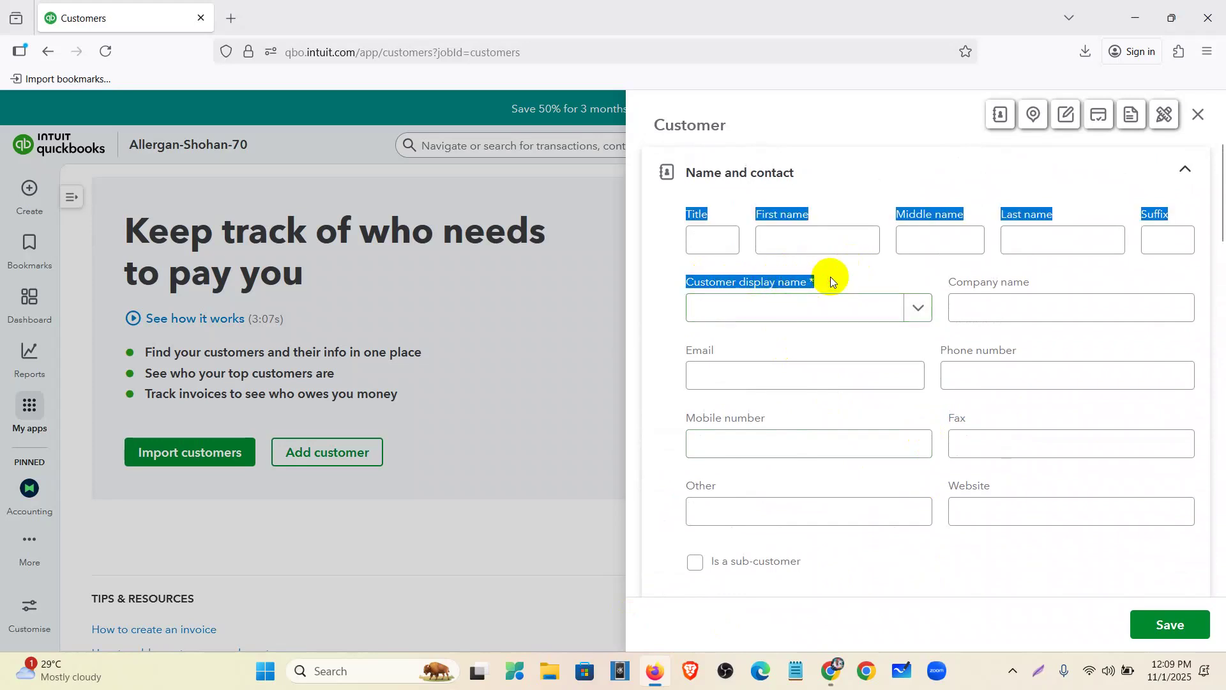
left_click(826, 309)
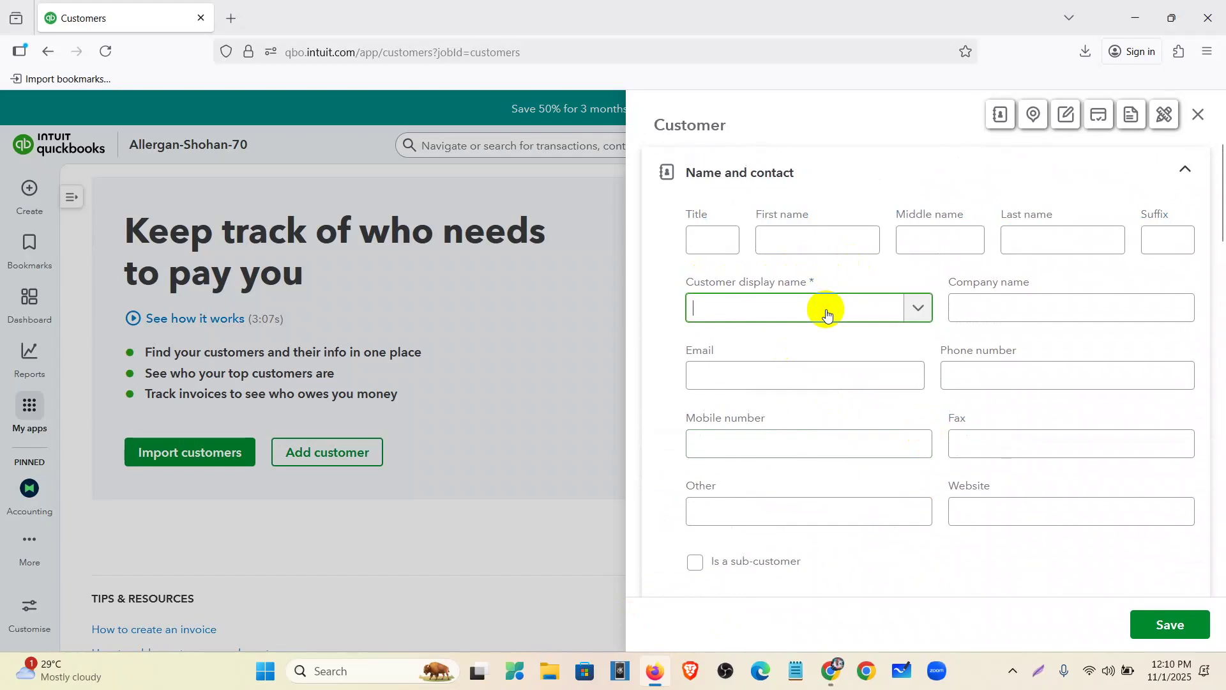
type("Mr.John")
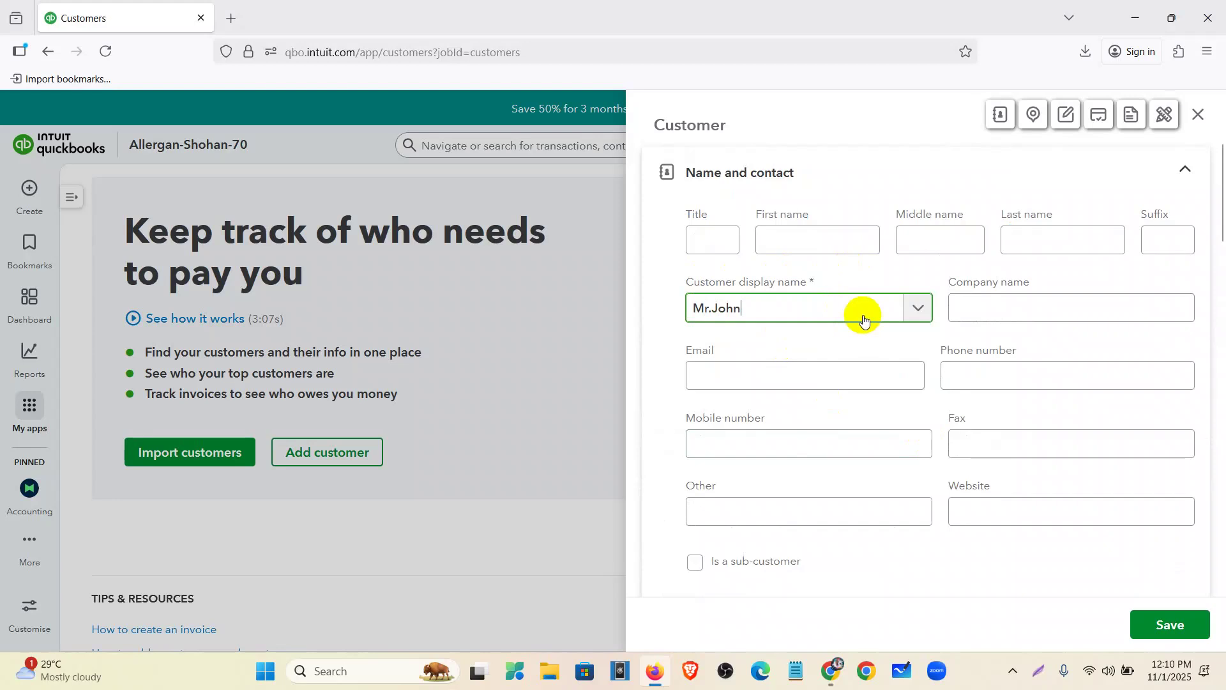
Set the customer's opening balance to 0.00 as of 01/01/2024.
scroll(871, 339, "down", 10)
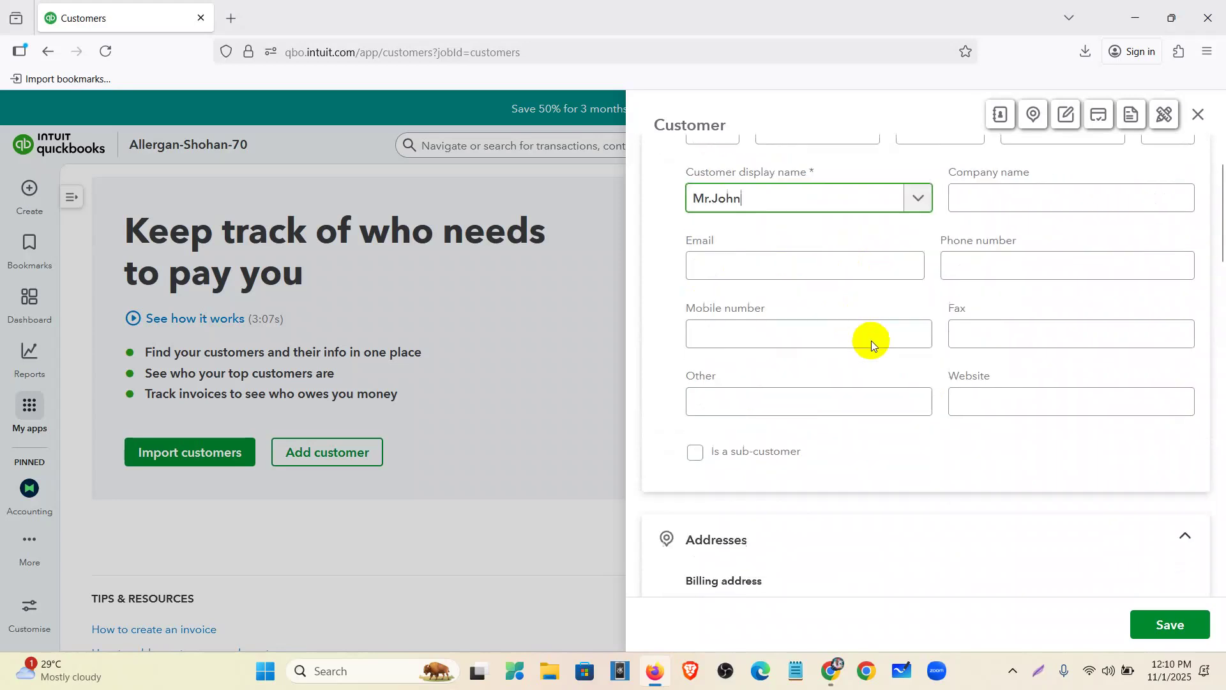
scroll(871, 339, "down", 10)
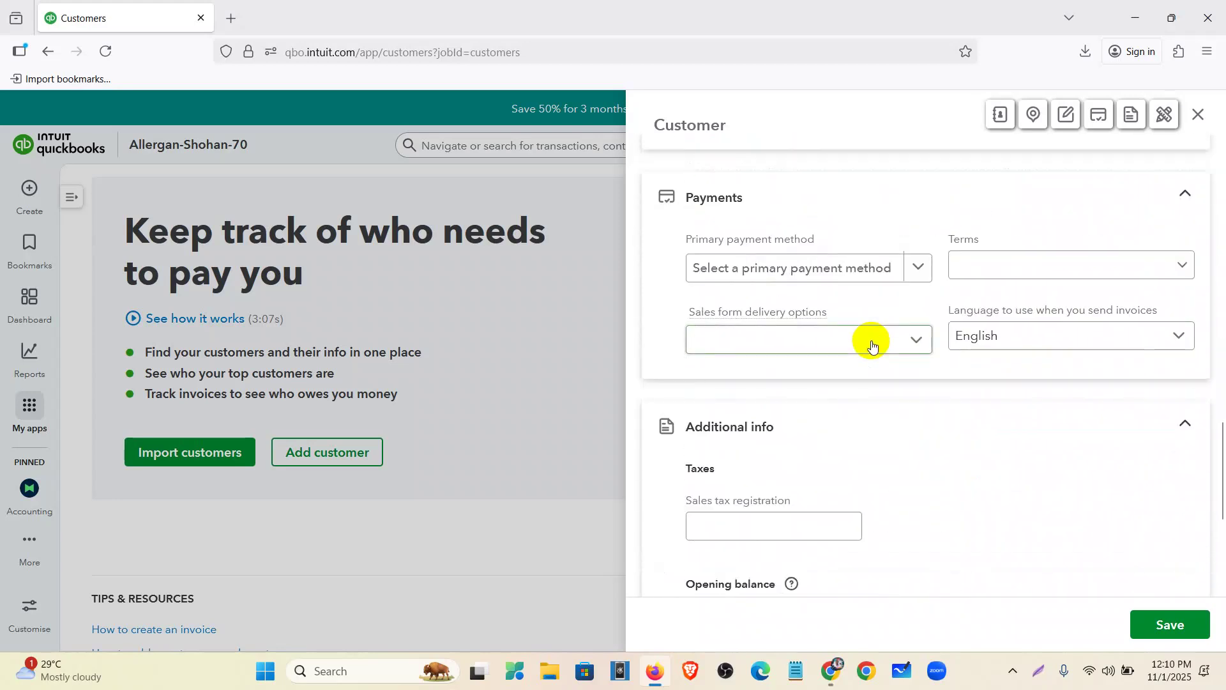
left_click(837, 344)
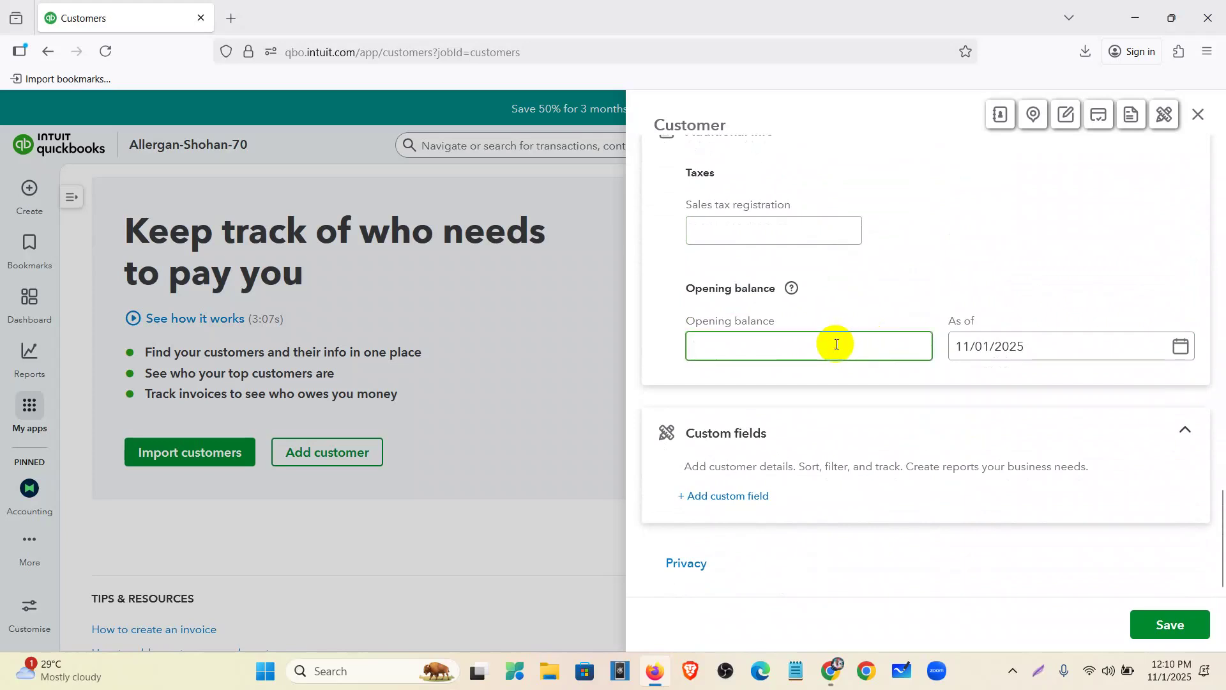
type("0")
left_click(893, 322)
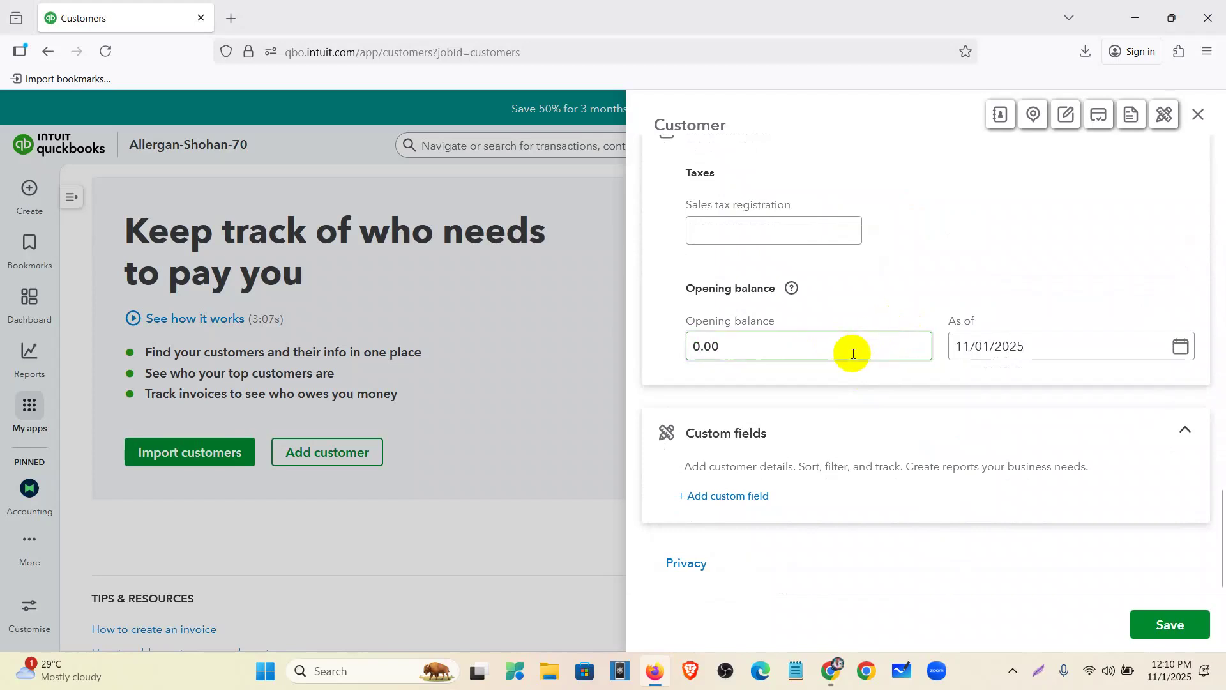
left_click(1006, 350)
triple_click(1006, 350)
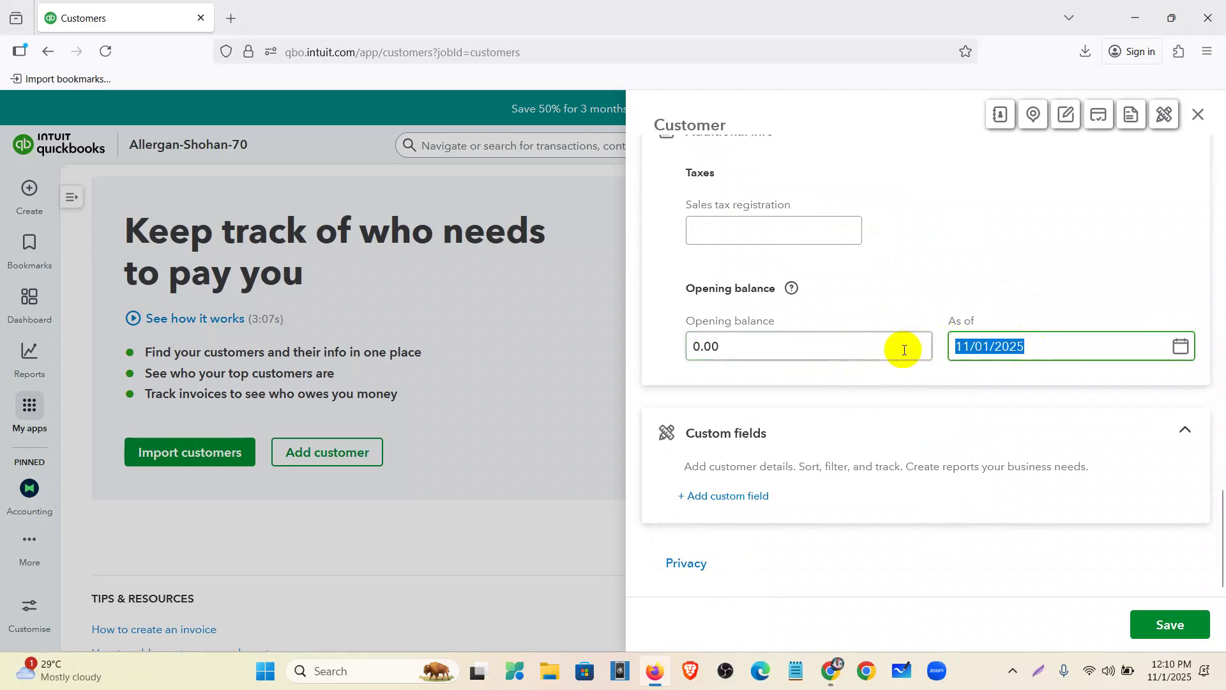
type("01012024")
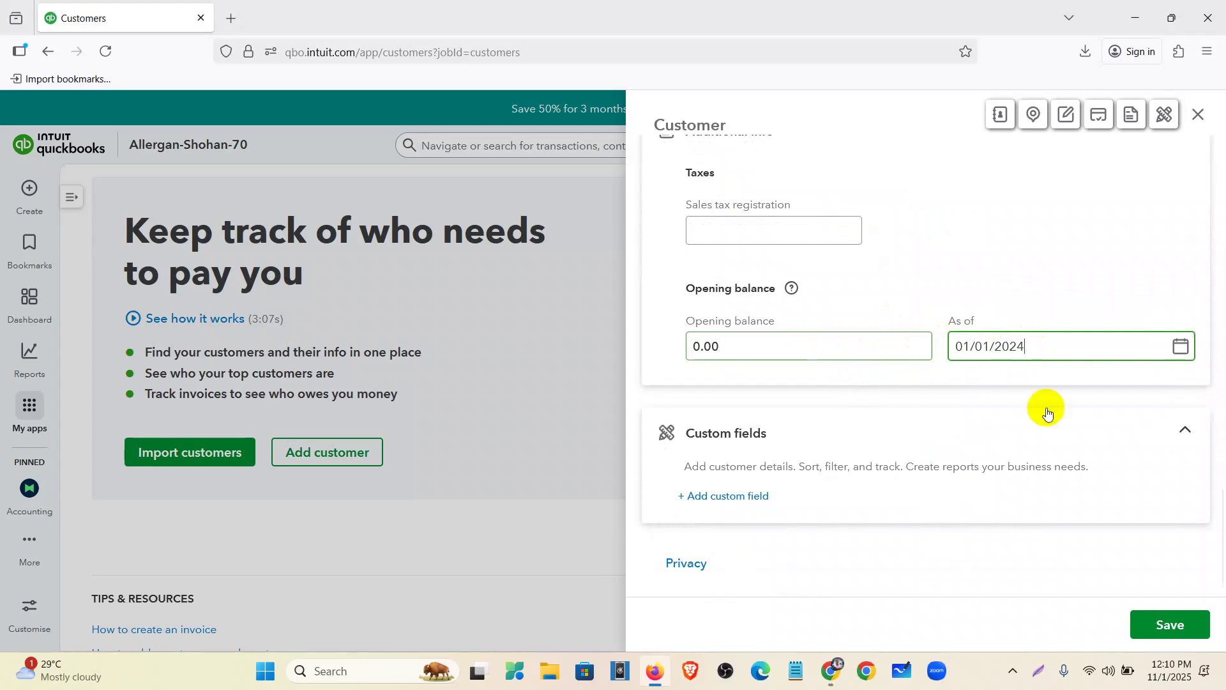
Try to save the new customer record, then start closing the customer form.
left_click(1187, 625)
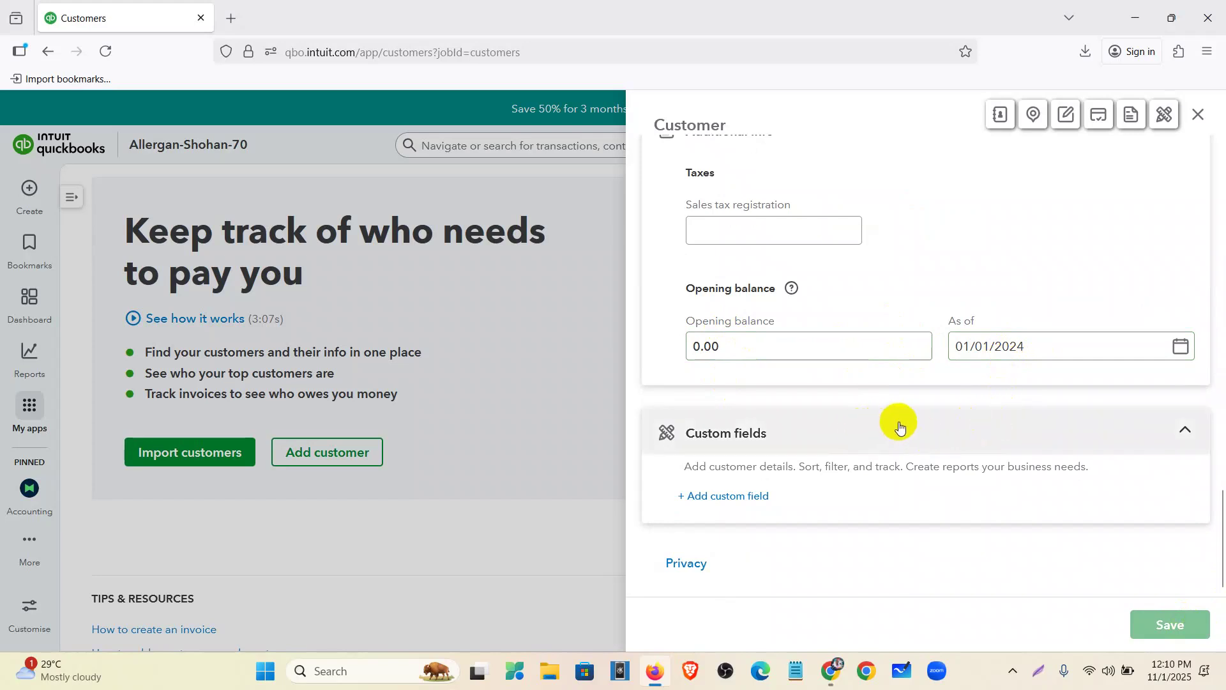
scroll(898, 422, "up", 10)
scroll(962, 429, "up", 8)
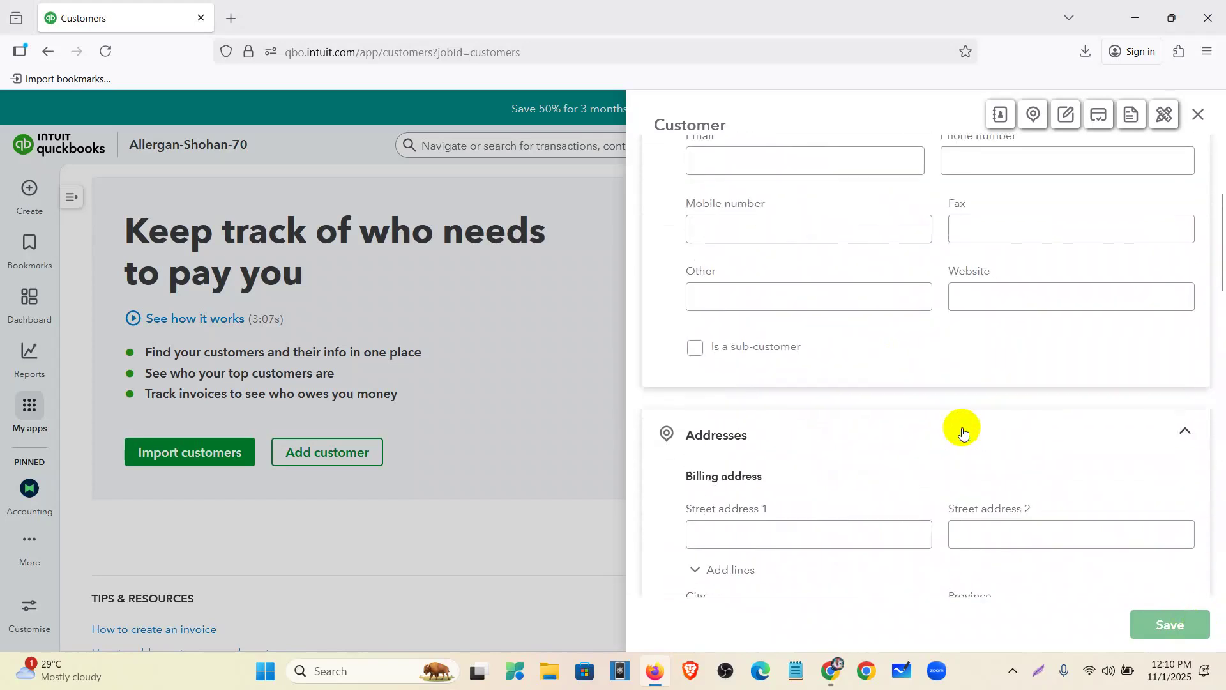
left_click(1173, 624)
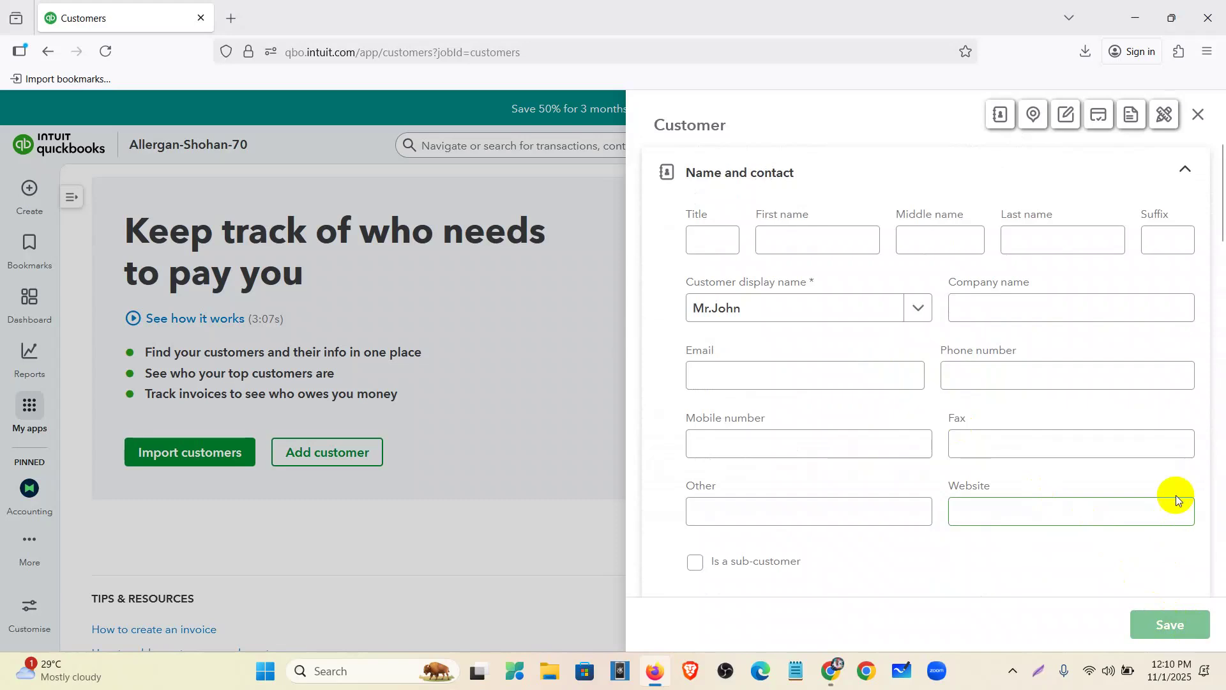
left_click(1198, 112)
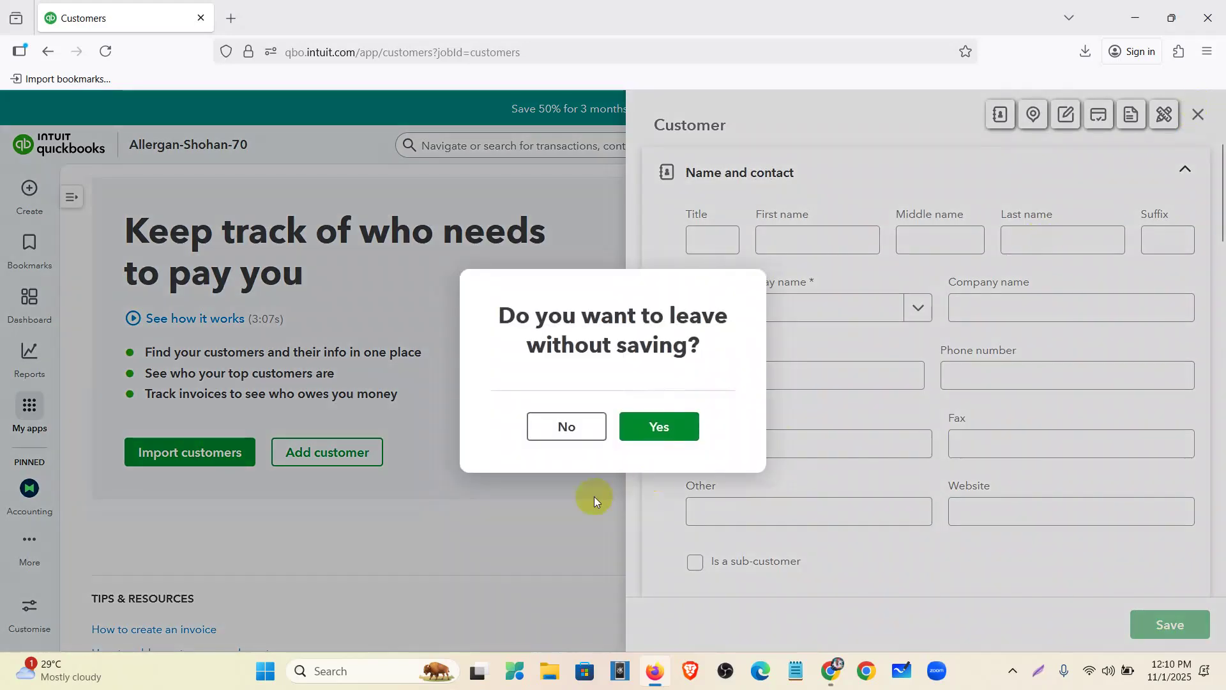
Discard the unsaved customer form, start a new customer, and enter the customer's display name.
left_click(641, 423)
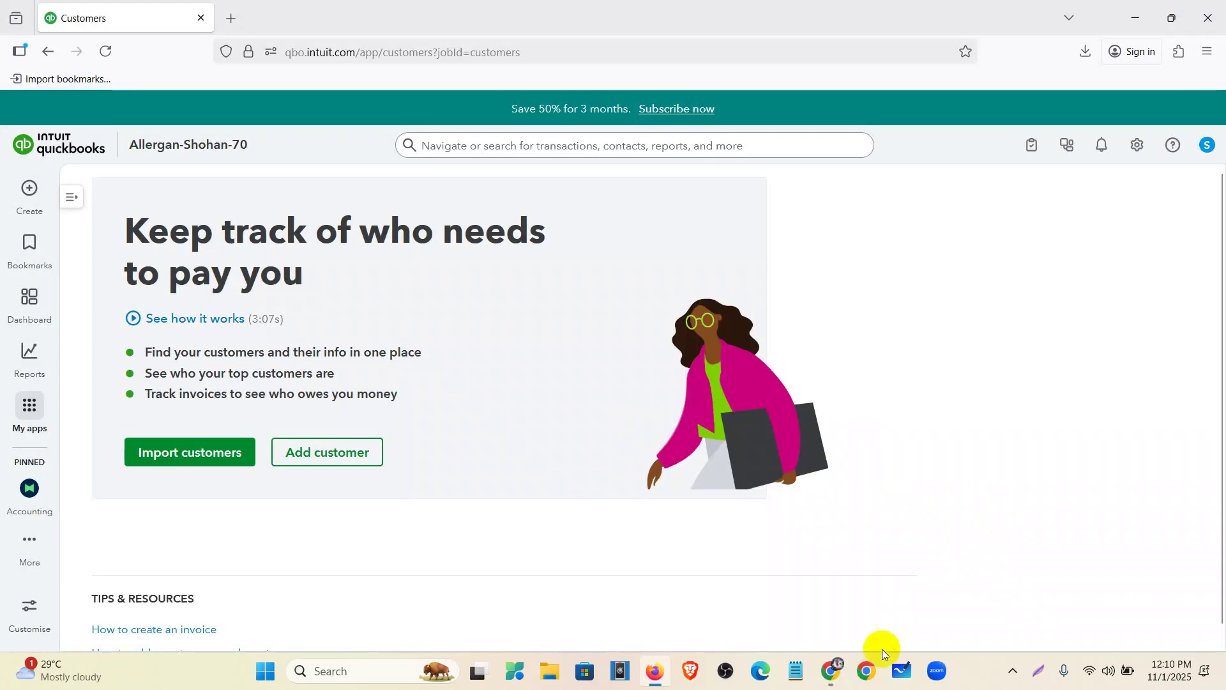
left_click(300, 441)
left_click(722, 310)
type("Mr")
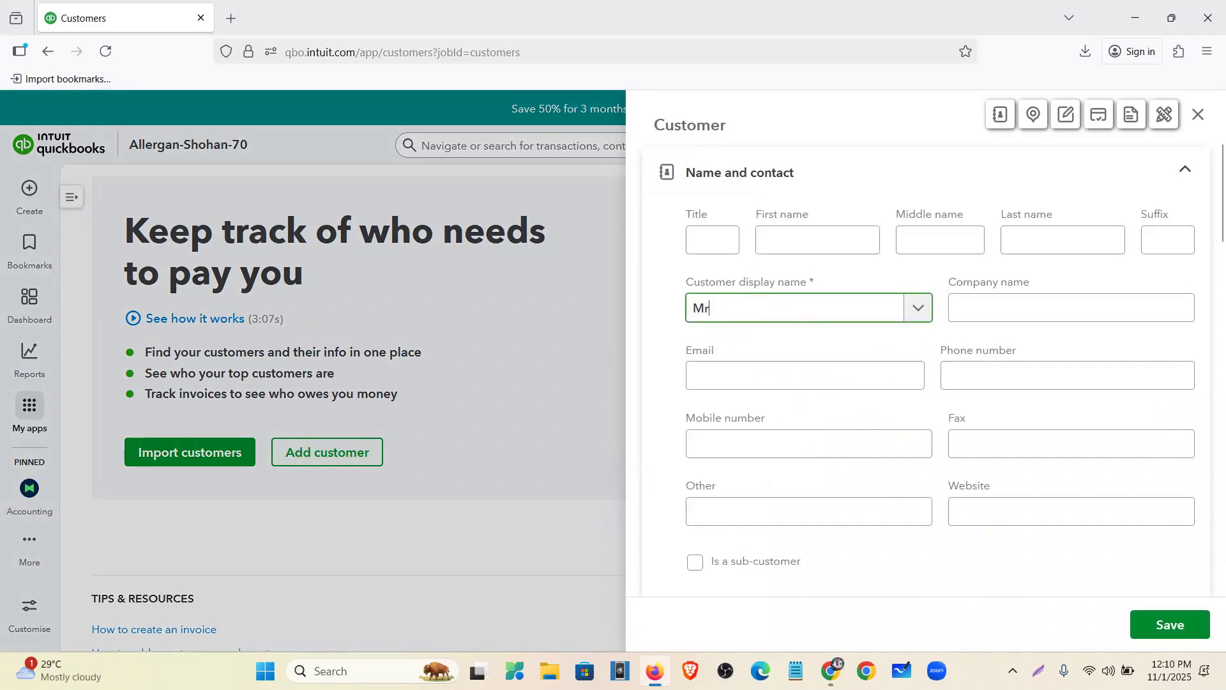
type(".john")
Set the customer's opening balance to 0 as of 01/01/2024 and save the customer.
scroll(879, 374, "down", 15)
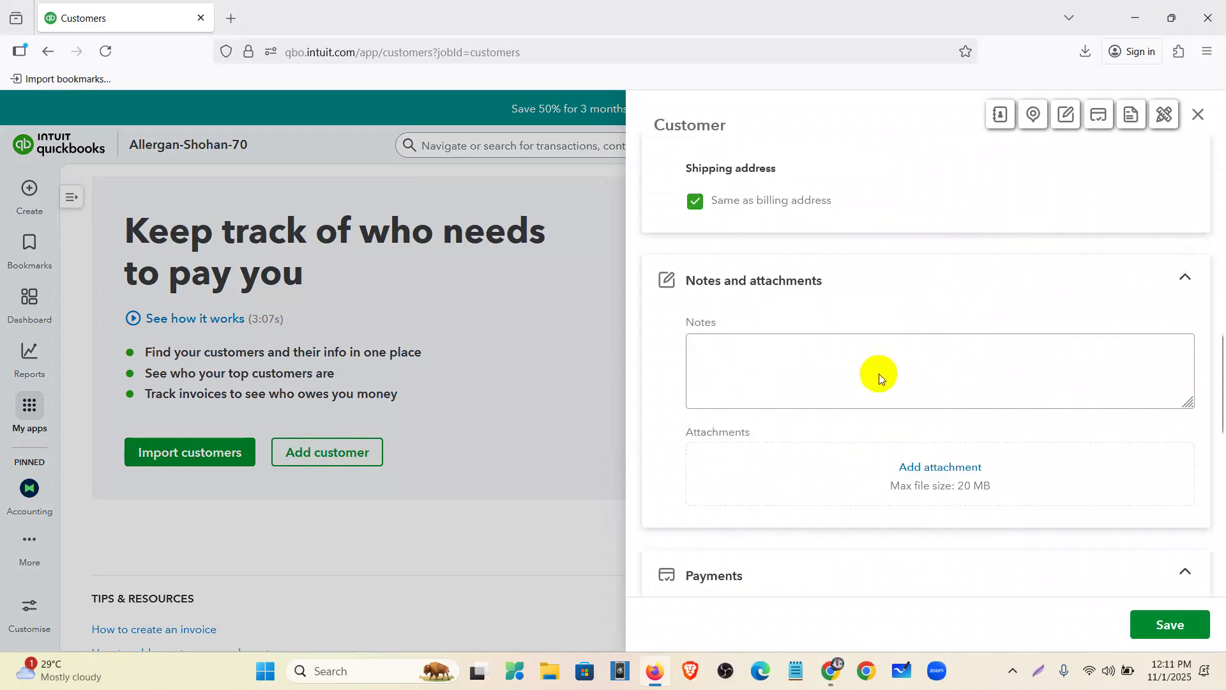
left_click(834, 337)
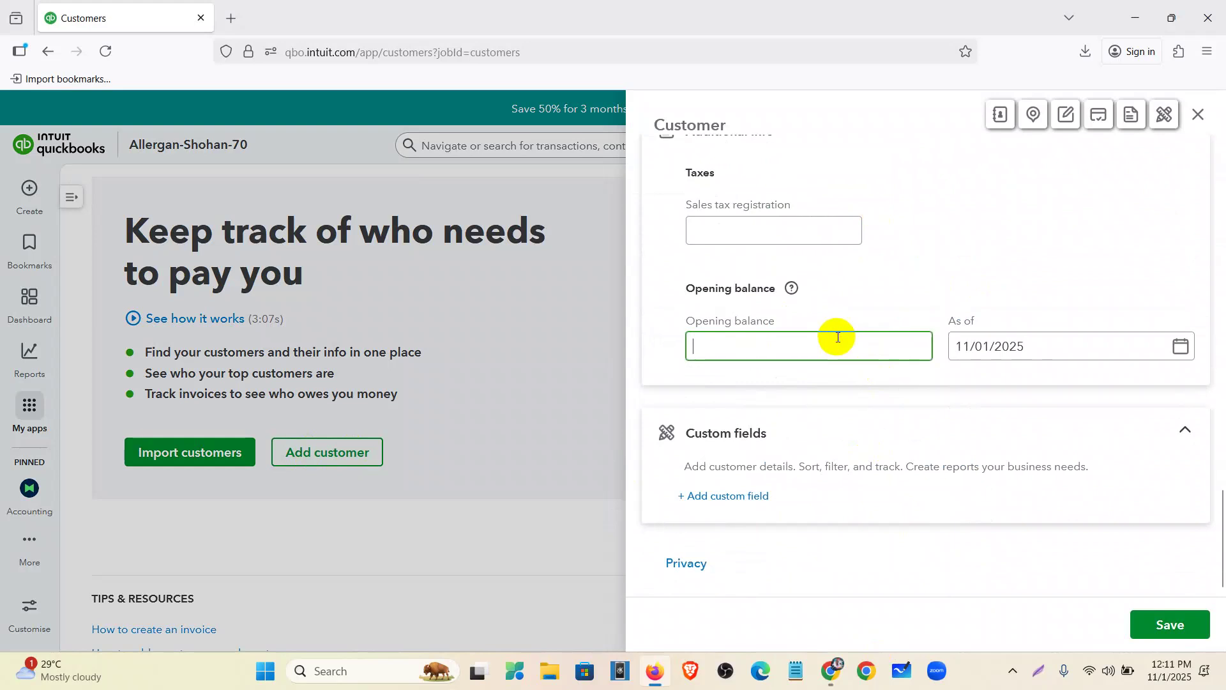
type("0")
left_click(1028, 350)
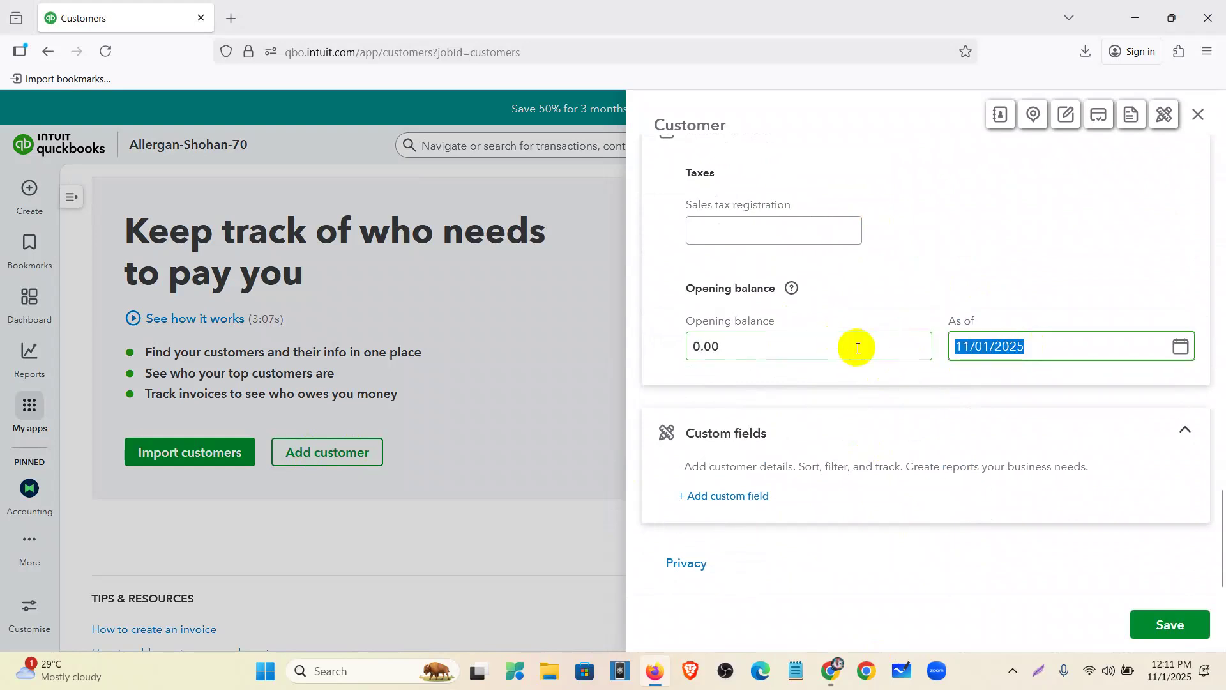
type("01/01/2024")
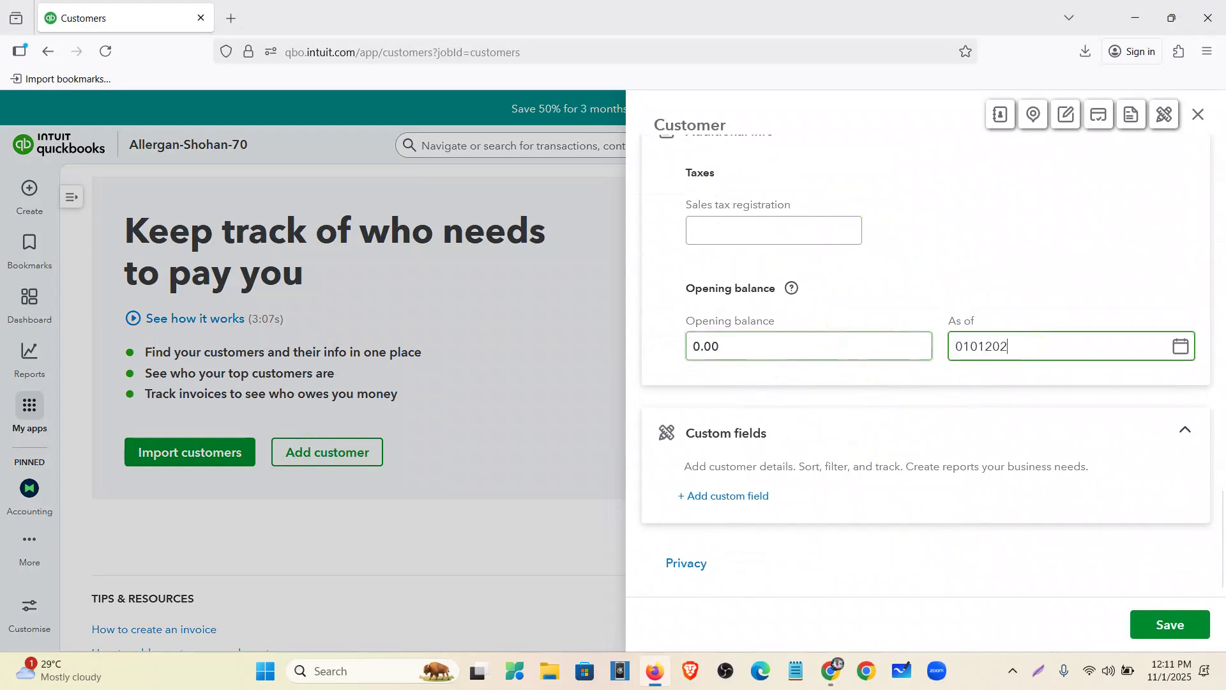
left_click(1155, 616)
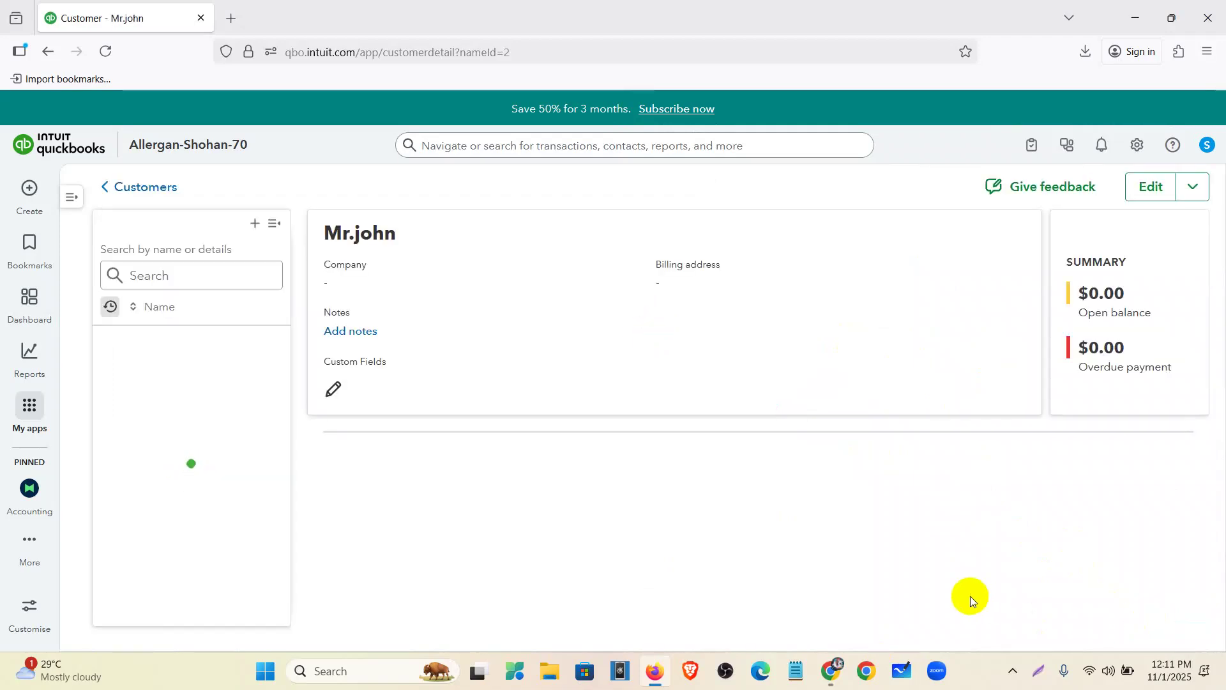
Review the saved customer's profile and look through its edit form, closing the form without changes.
scroll(608, 410, "down", 6)
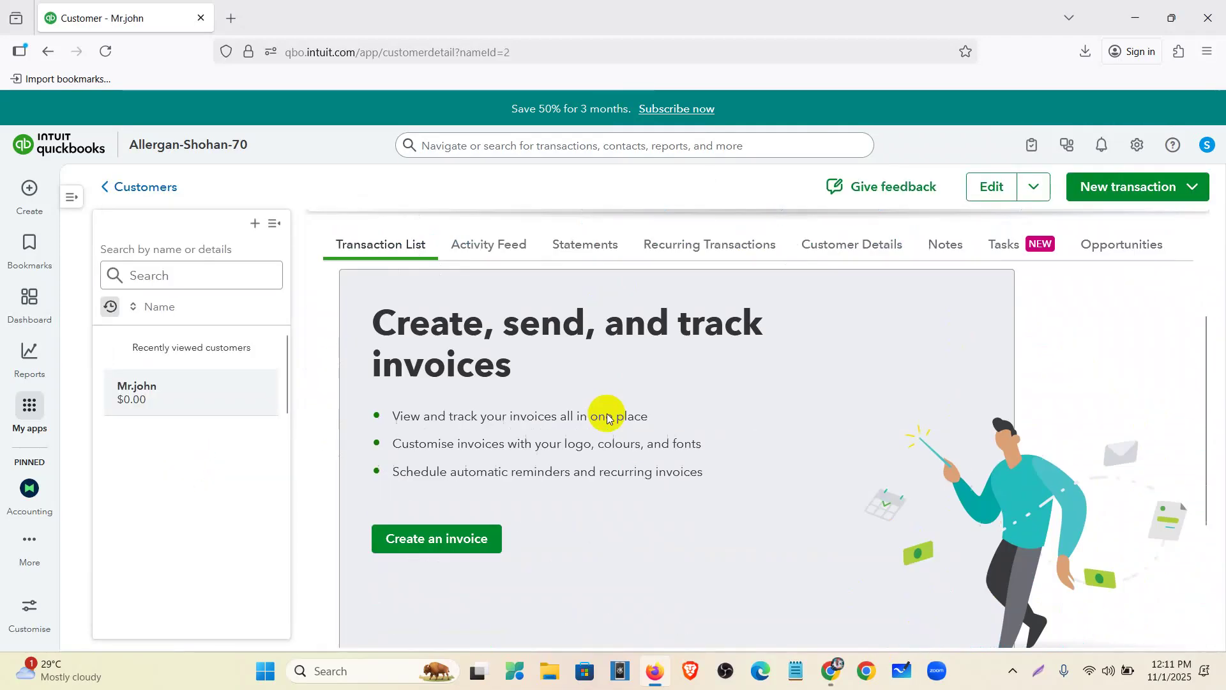
scroll(697, 514, "up", 6)
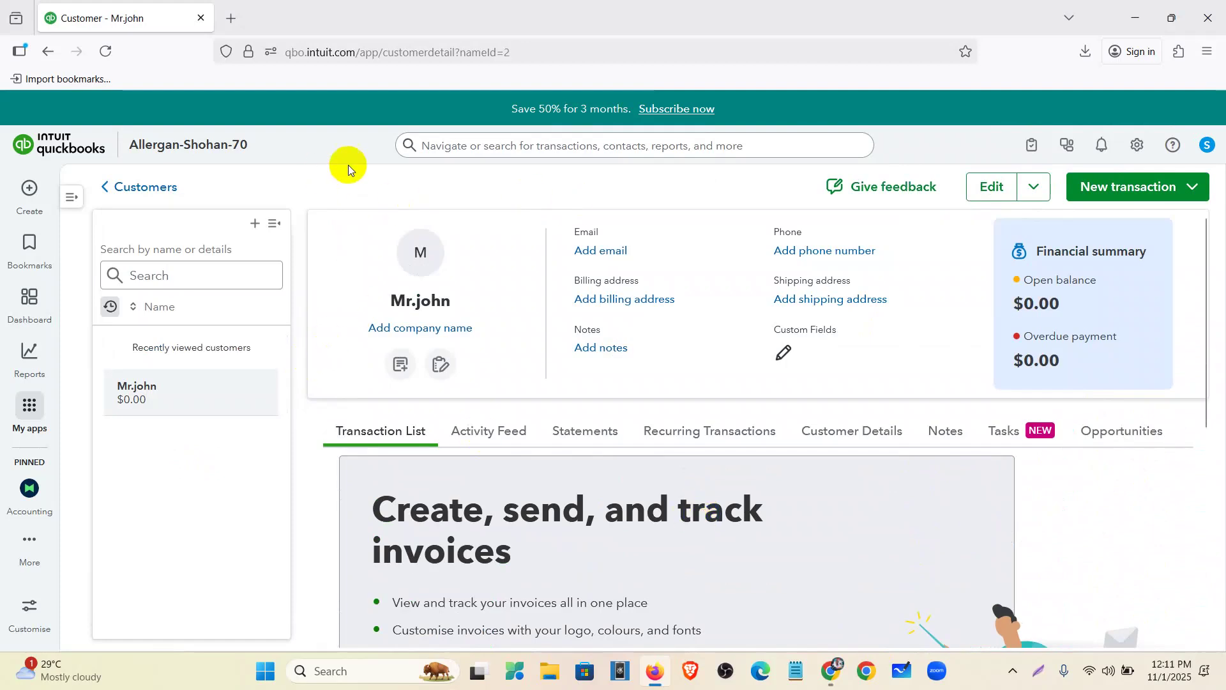
left_click(988, 192)
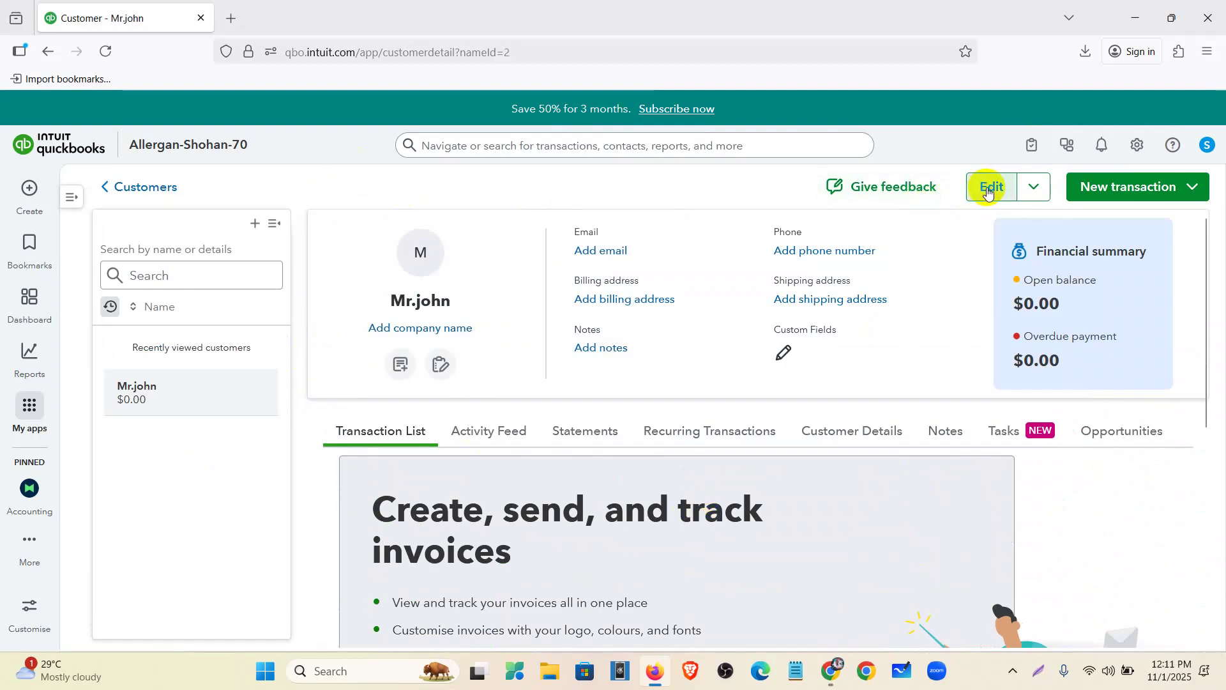
scroll(967, 405, "down", 10)
scroll(968, 415, "down", 10)
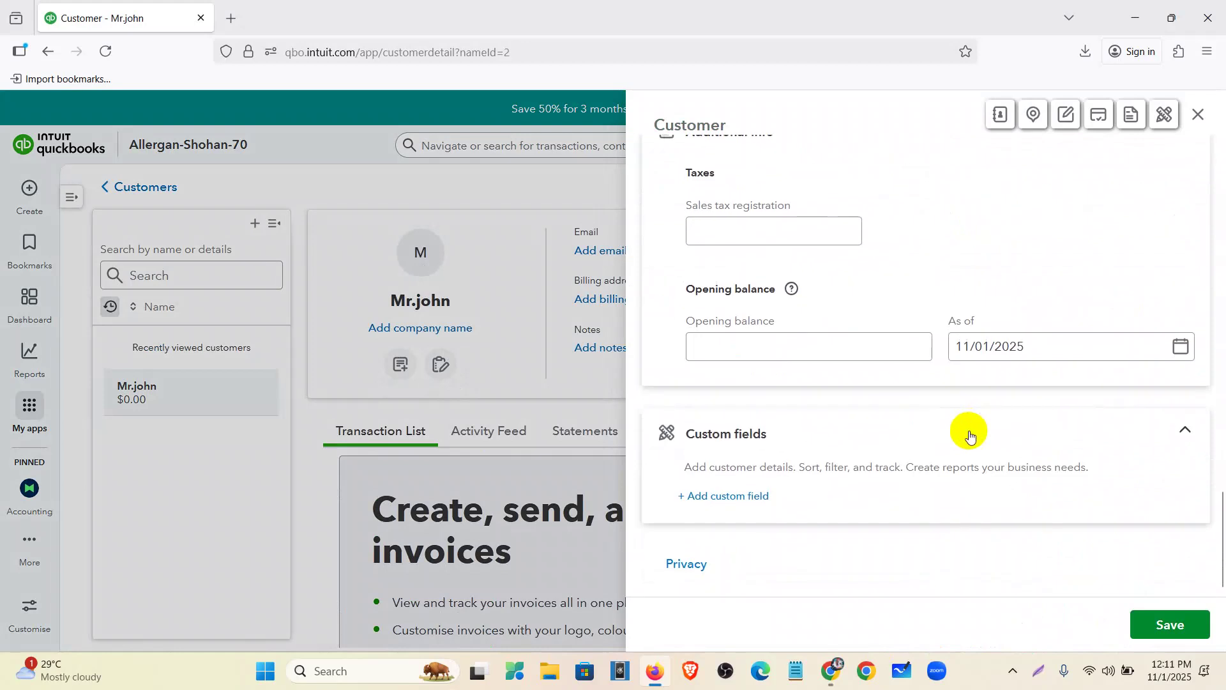
scroll(977, 409, "up", 9)
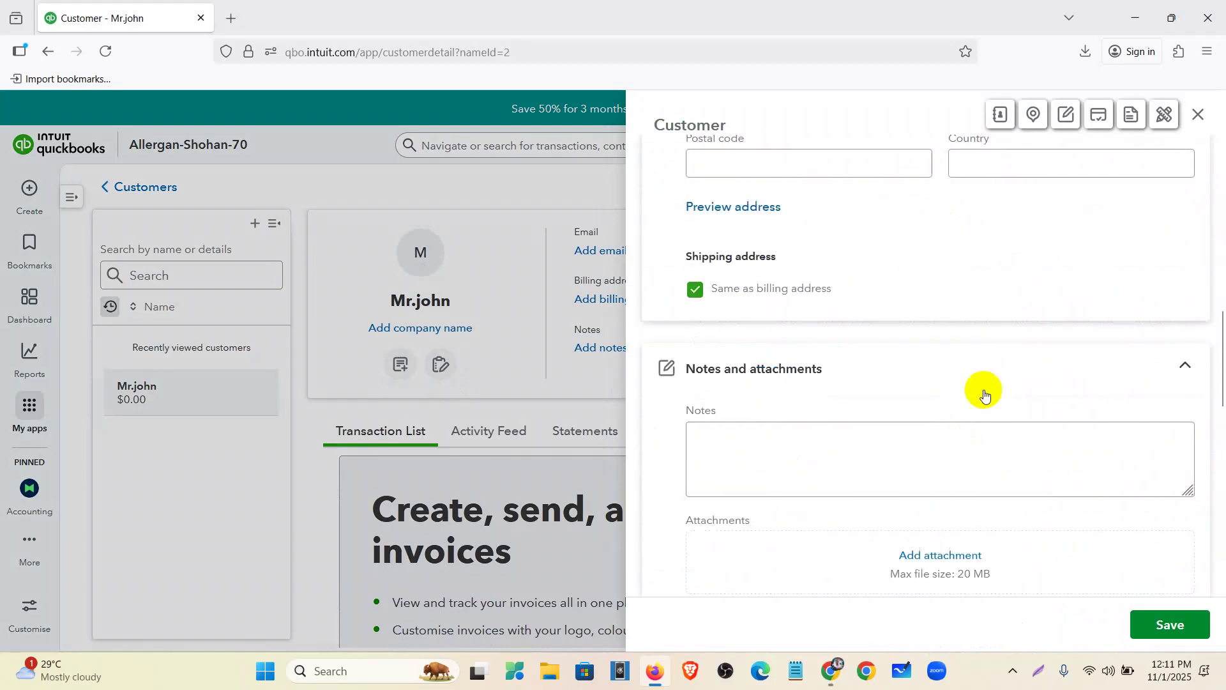
left_click(1198, 115)
Return to the full customer list and dismiss the banner about bringing customers into QuickBooks.
left_click(138, 203)
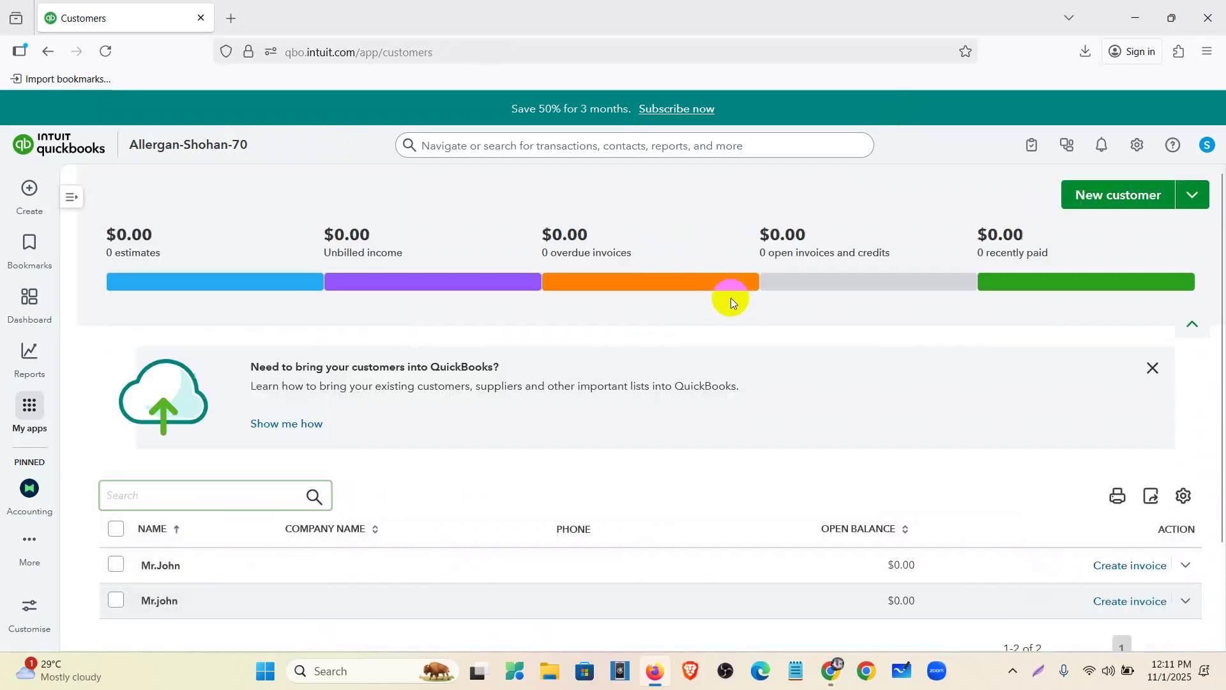
scroll(788, 331, "down", 2)
scroll(1144, 306, "up", 2)
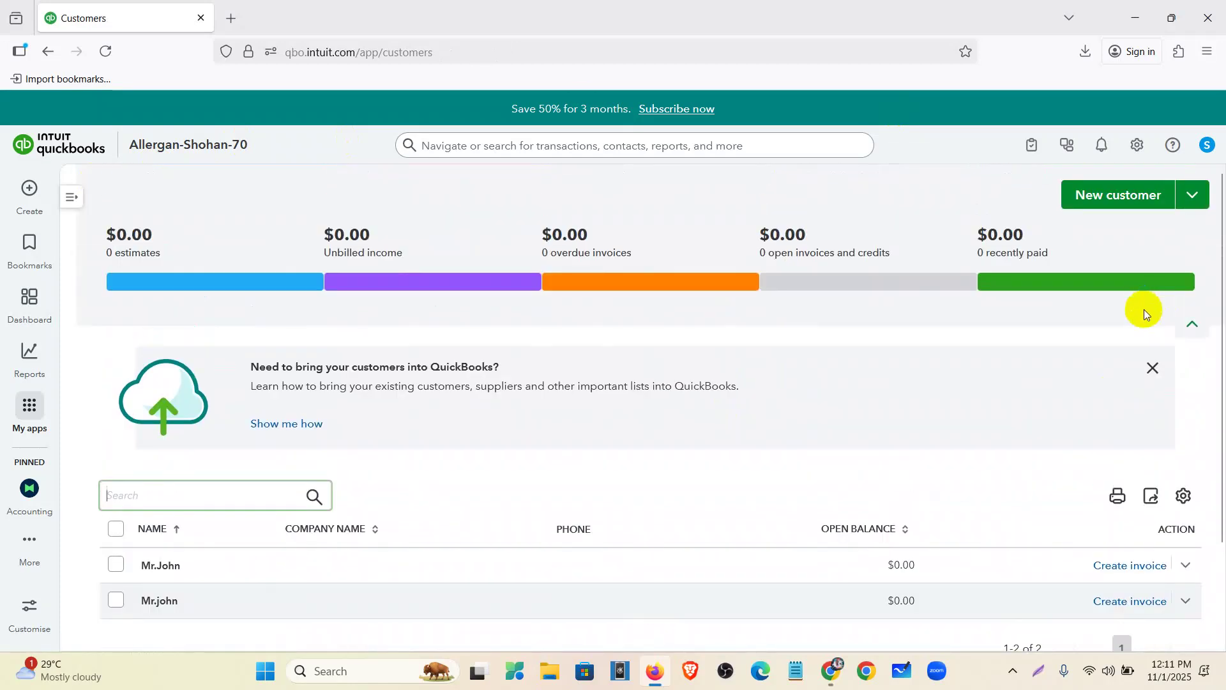
left_click(1153, 368)
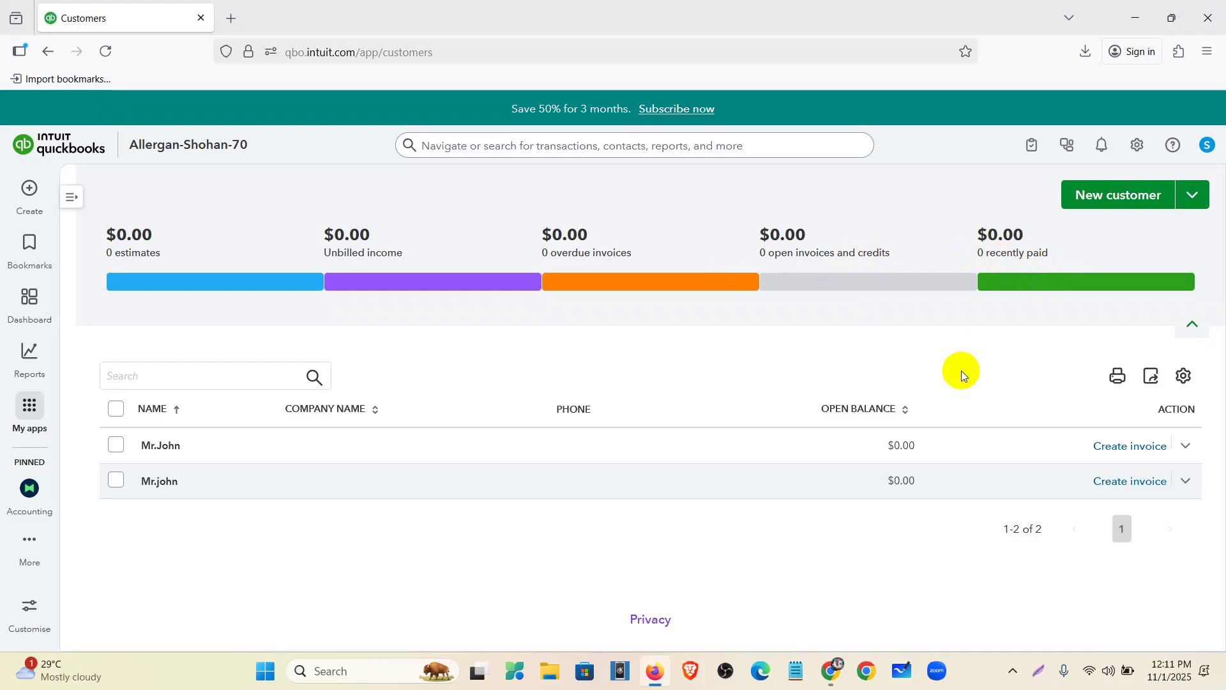
Open the customer import page and point out its Map Data and Import stages.
left_click(1193, 196)
left_click(1160, 227)
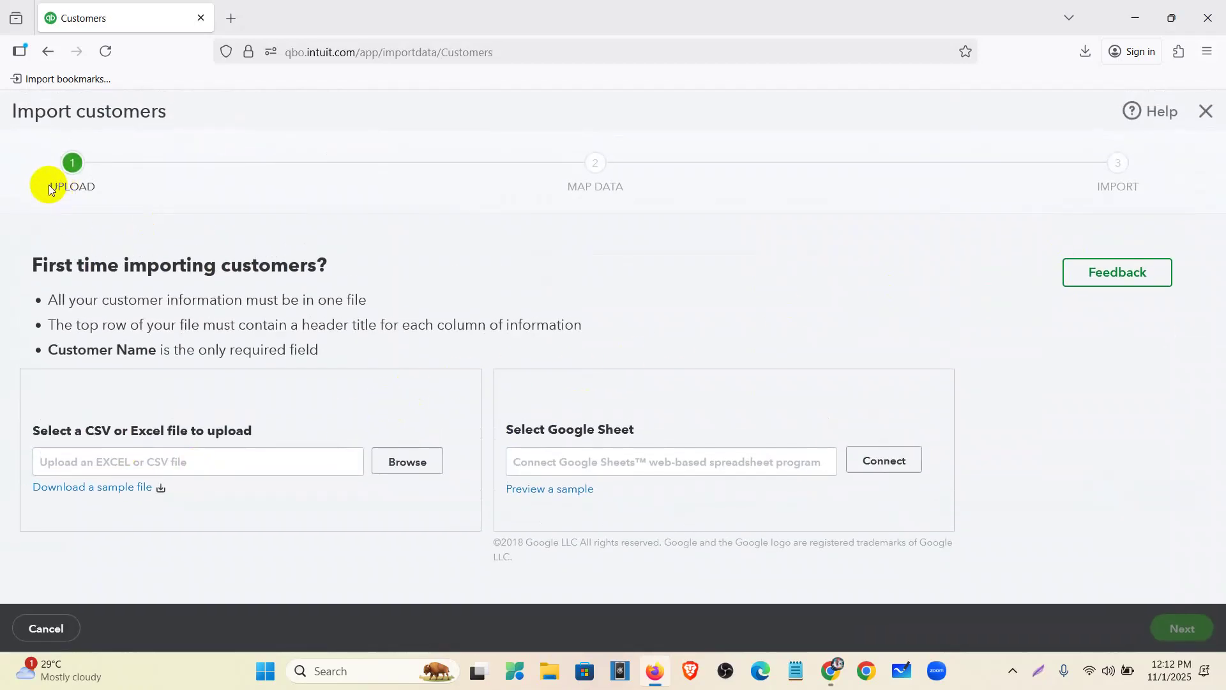
left_click_drag(536, 190, 658, 189)
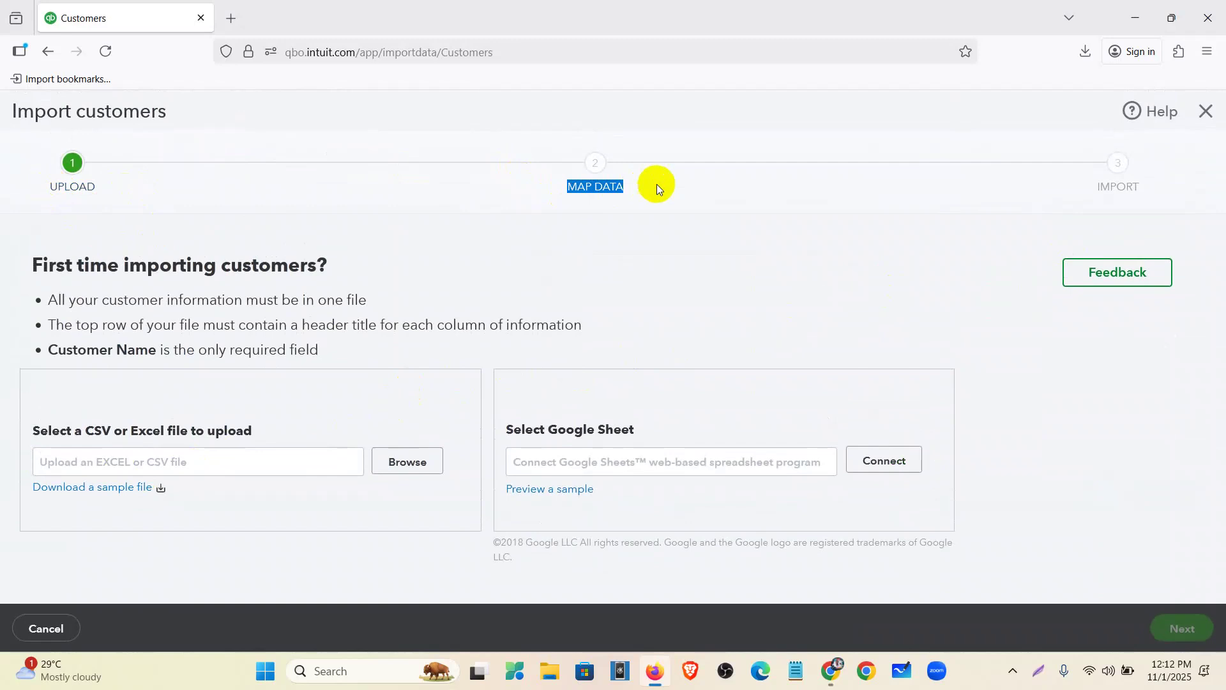
double_click(1107, 179)
left_click(752, 262)
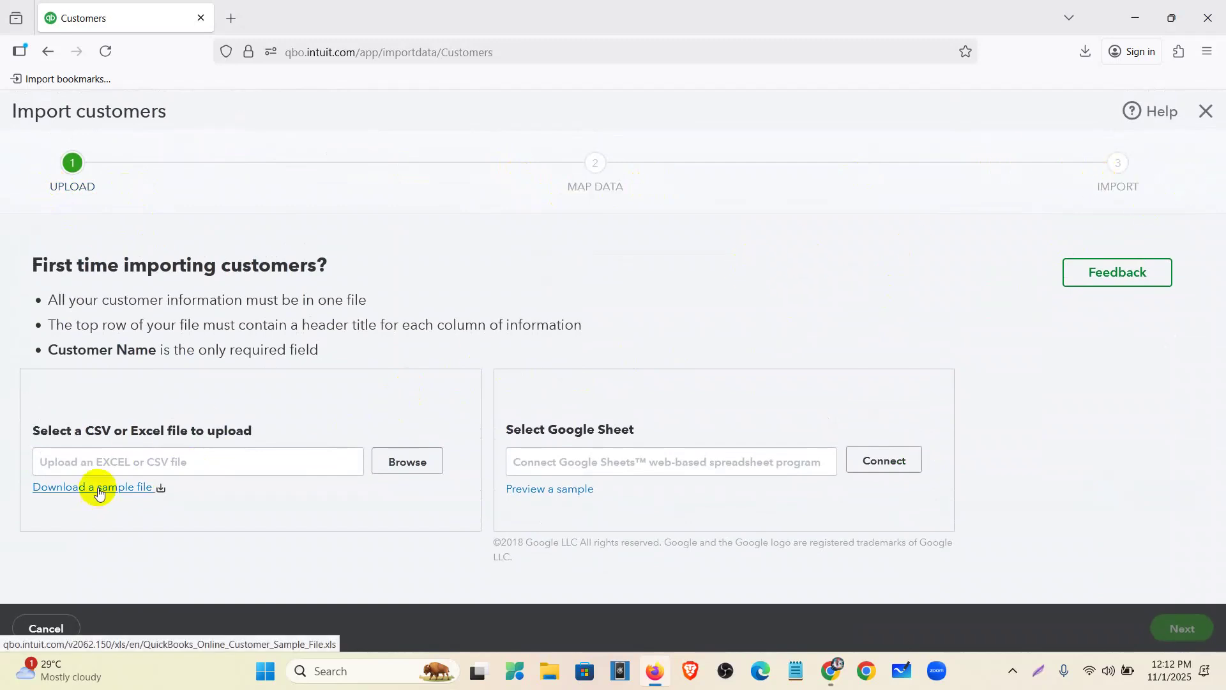
Download the sample customer file QuickBooks_Online_Customer_Sample_File.xls and open it in Excel with editing enabled.
left_click(98, 489)
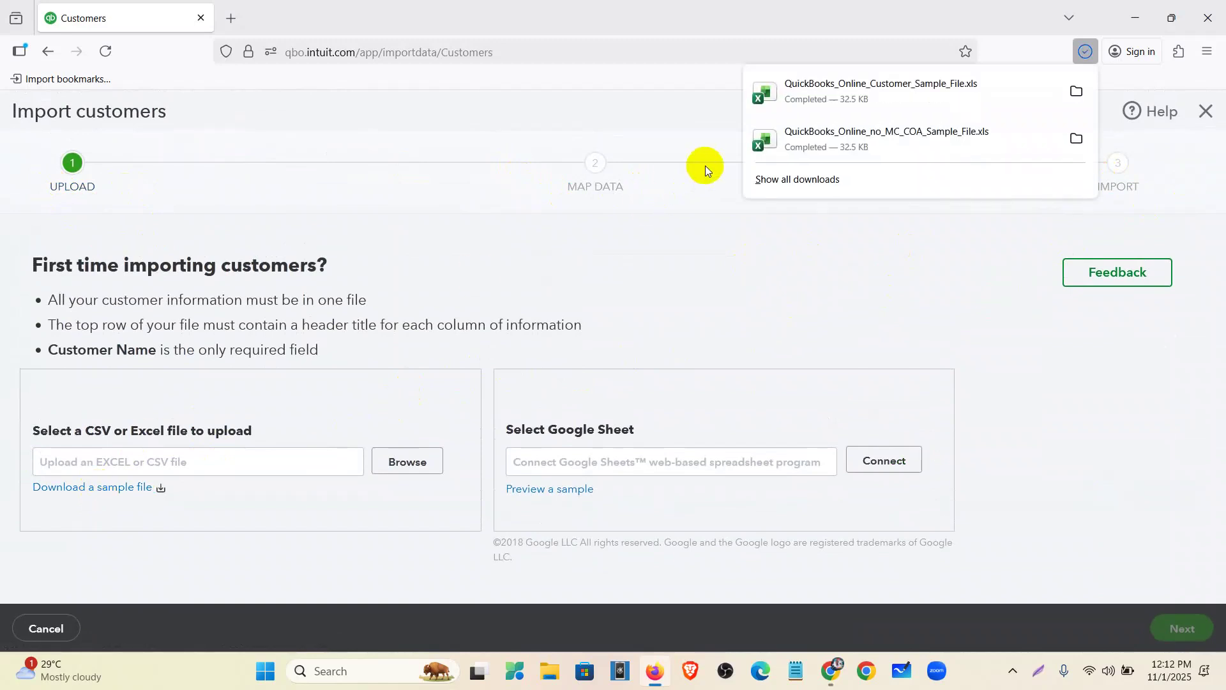
left_click(854, 93)
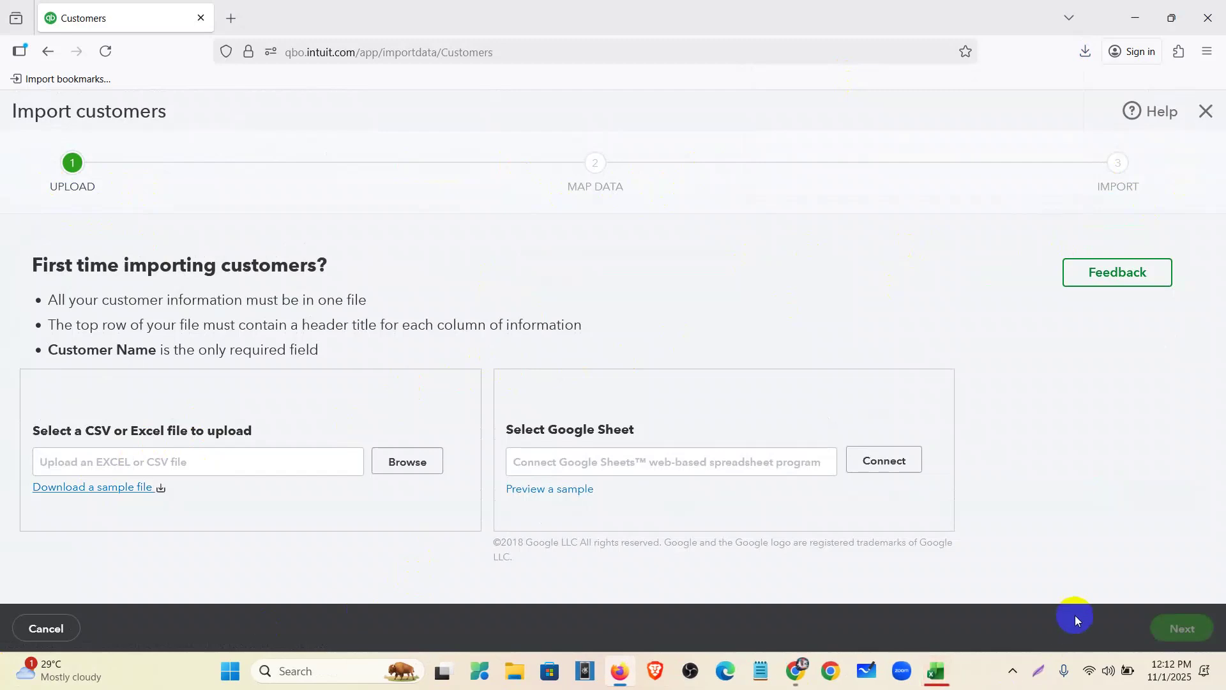
left_click(934, 674)
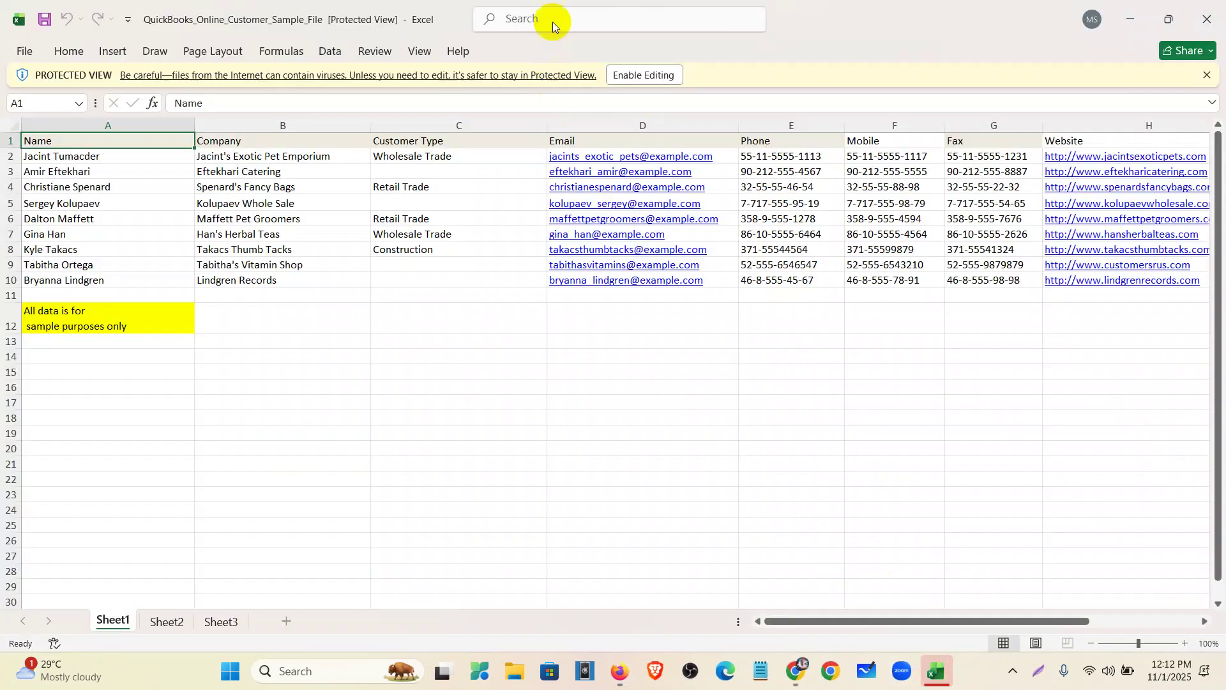
left_click(643, 75)
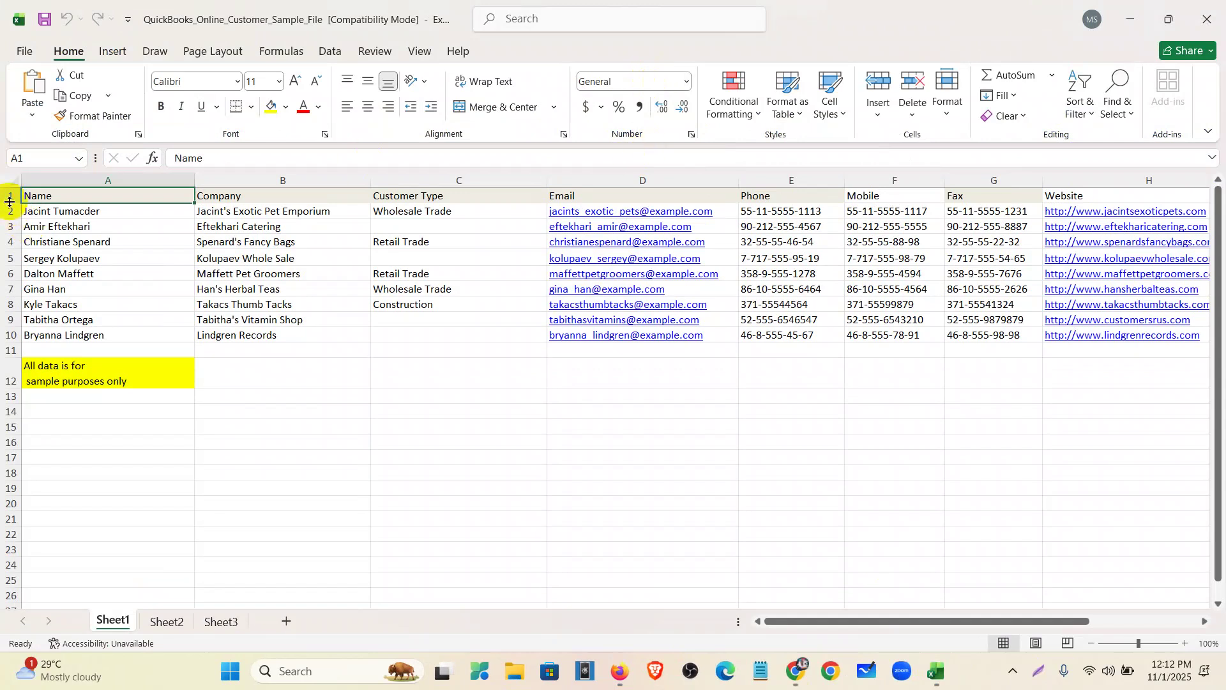
Delete sample rows 2 to 12 from Sheet1, keeping the header row, and select cell A2.
left_click_drag(8, 211, 8, 382)
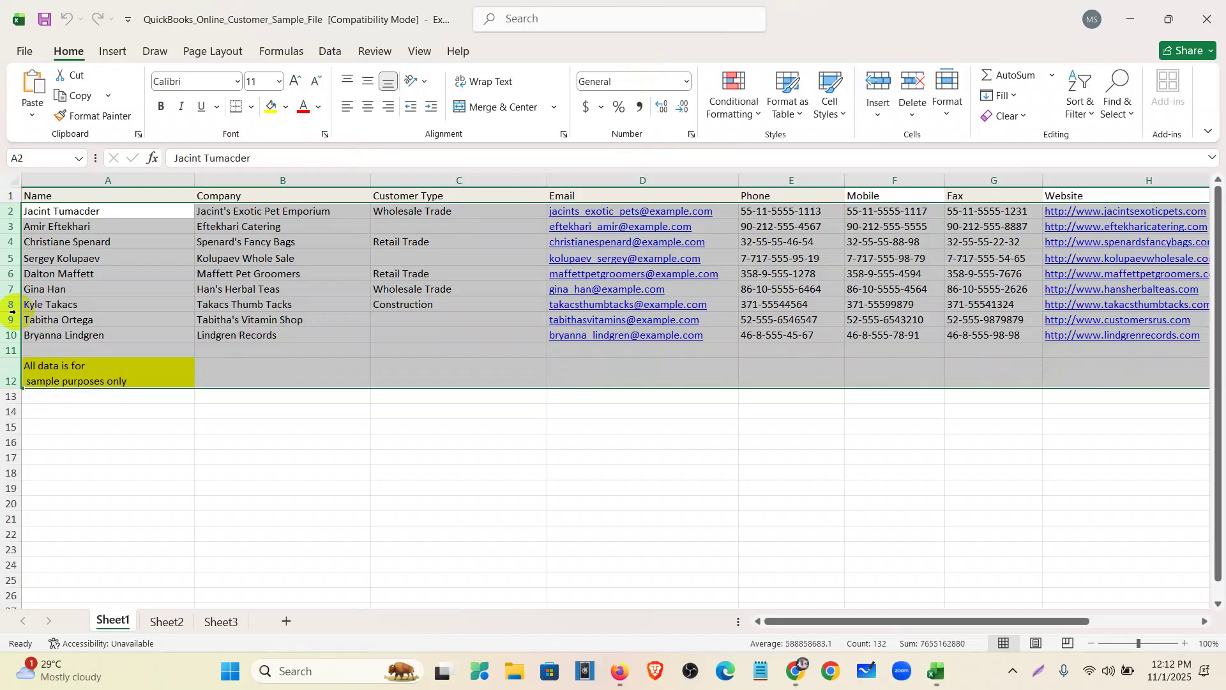
right_click(3, 290)
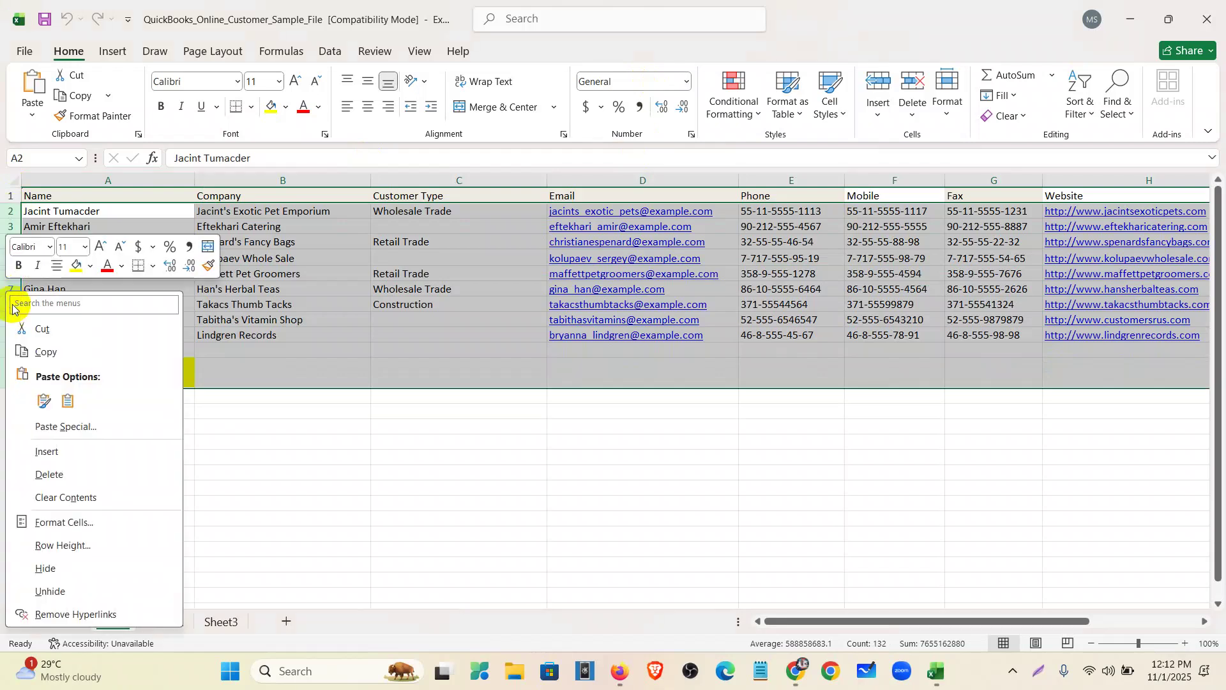
left_click(73, 479)
left_click(90, 215)
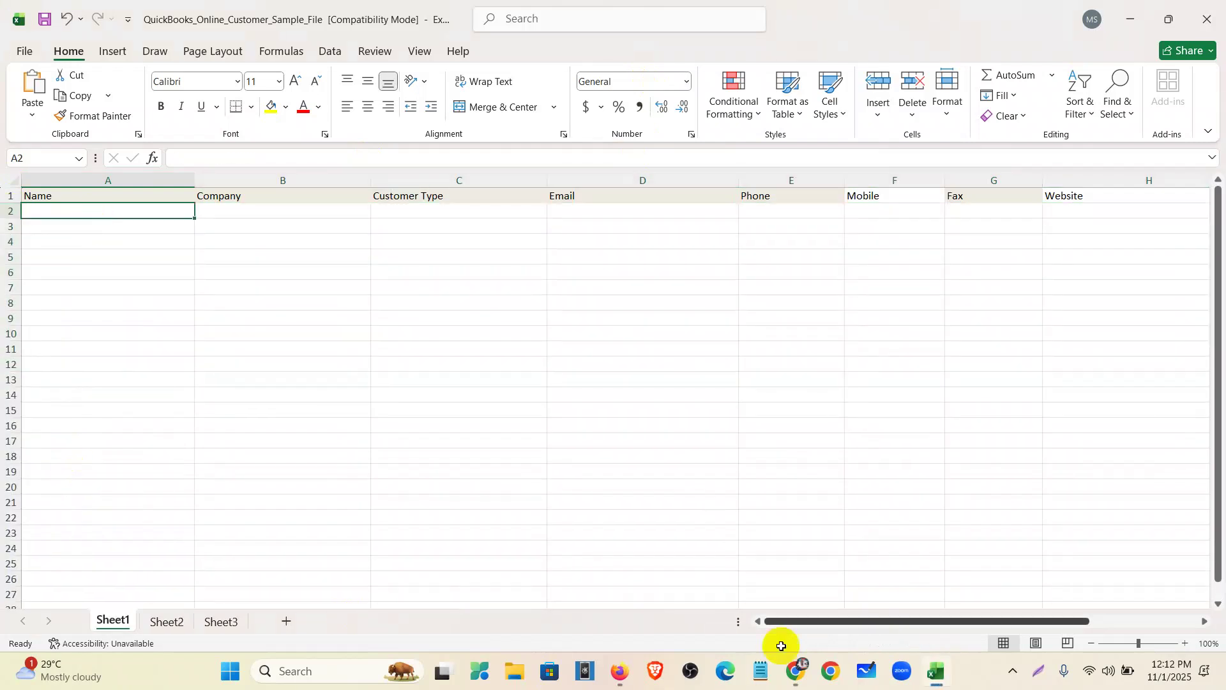
Copy rows 2 to 9 from the Customers List Google Sheet and paste them into the Excel sample file at A2.
left_click(792, 675)
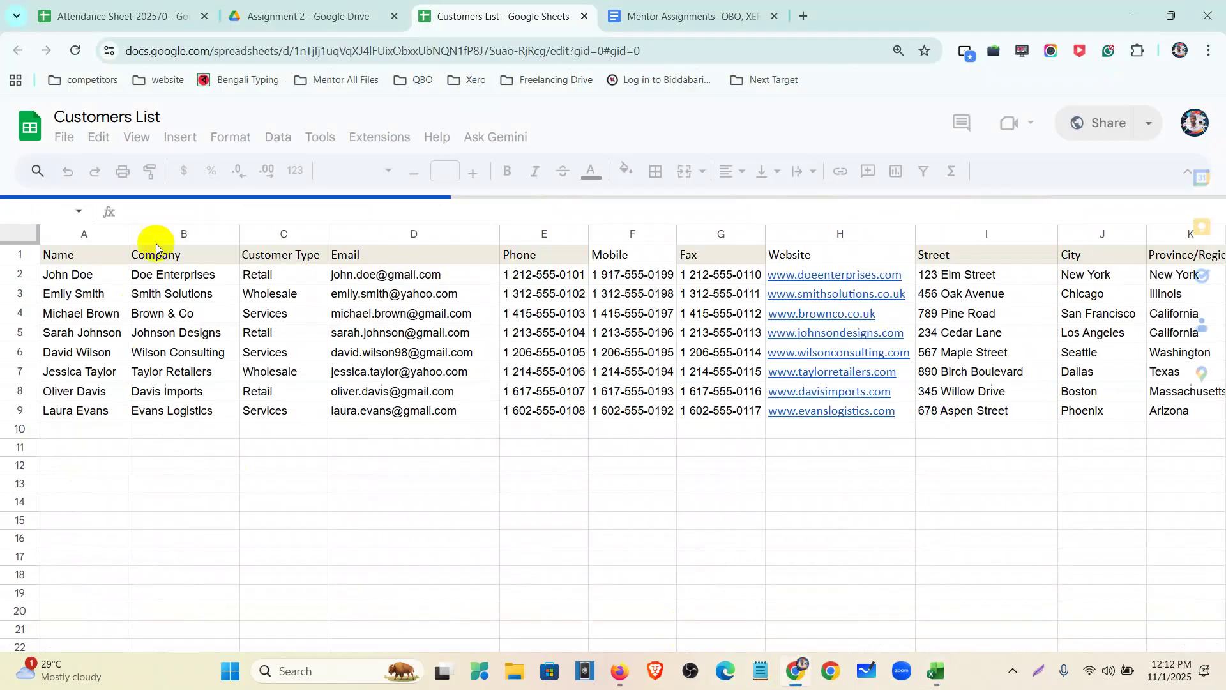
left_click_drag(21, 273, 35, 419)
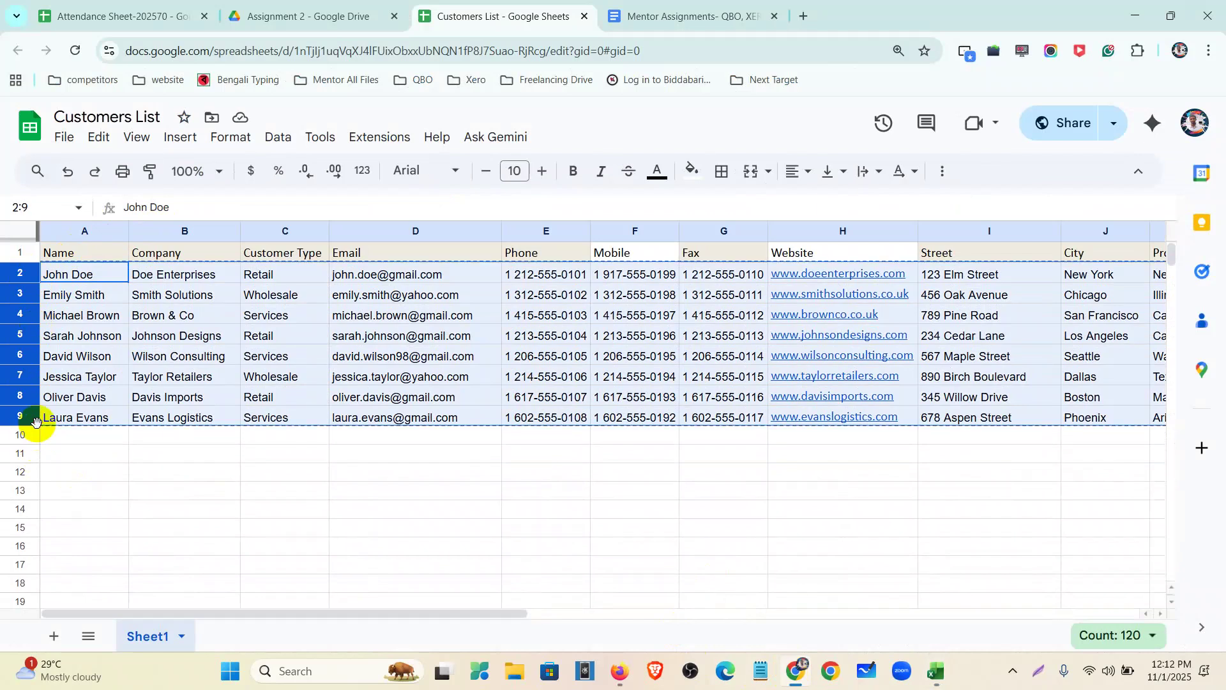
left_click(936, 669)
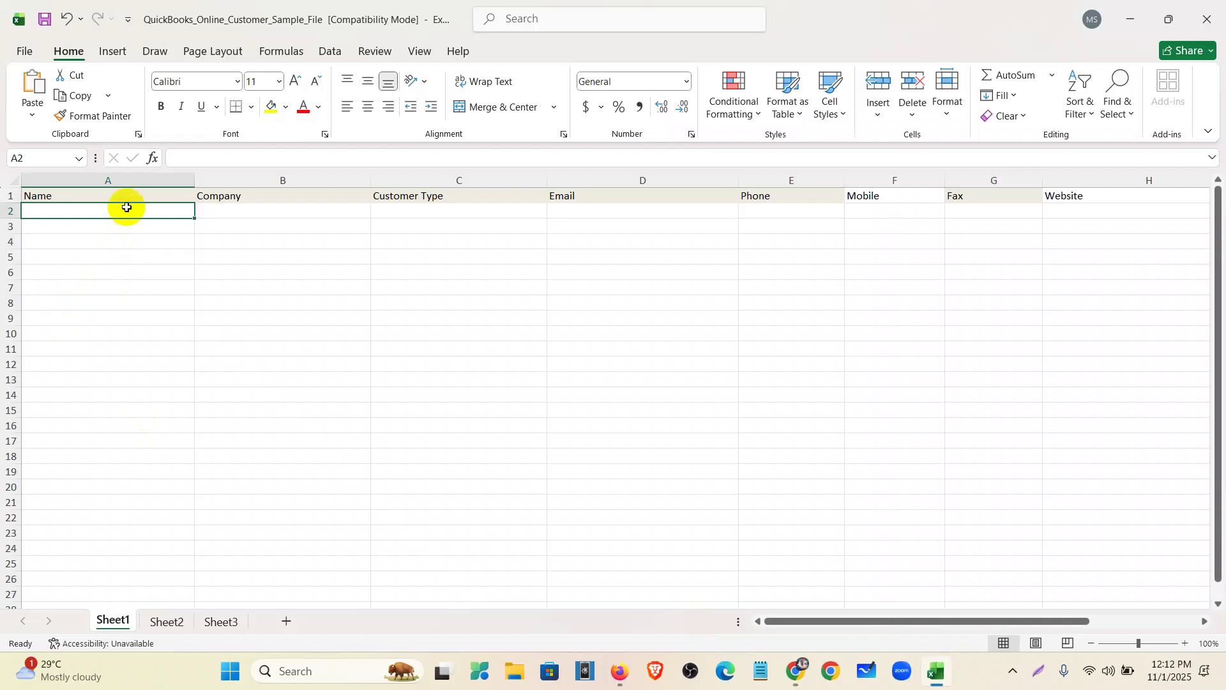
key("ctrl+v")
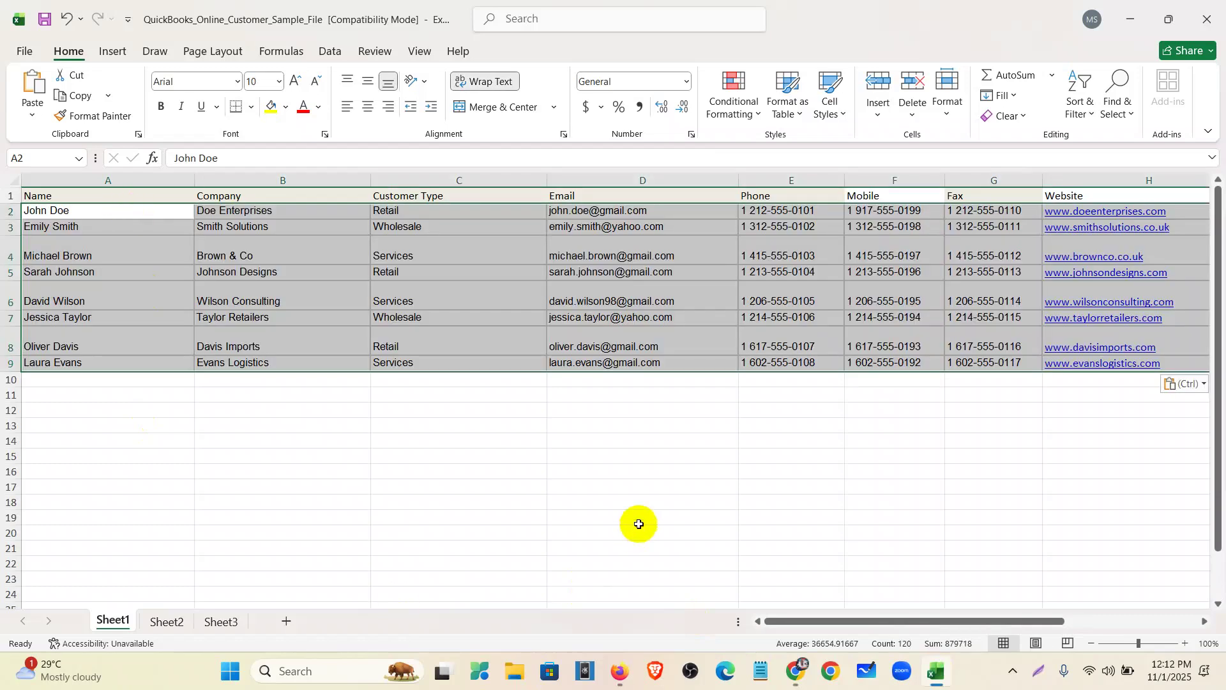
left_click(647, 503)
Check the pasted columns through Tax Reg Number, save the workbook in its current format, and close it.
left_click_drag(833, 623, 940, 610)
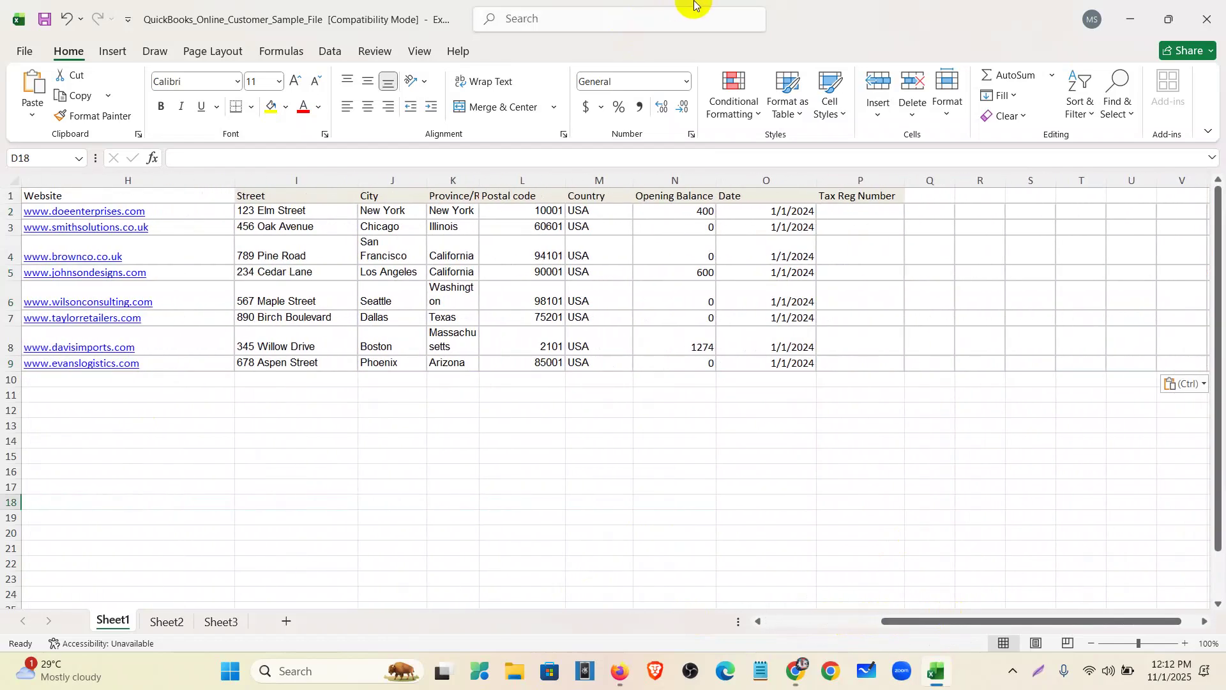
left_click(53, 9)
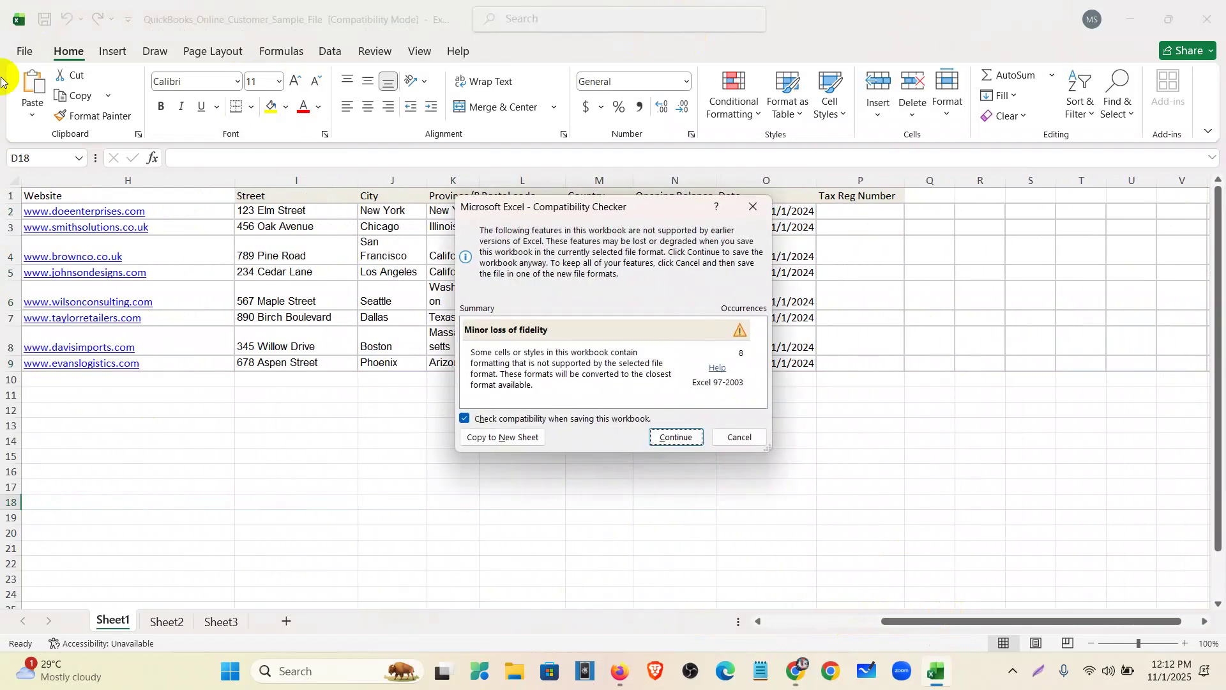
left_click(684, 436)
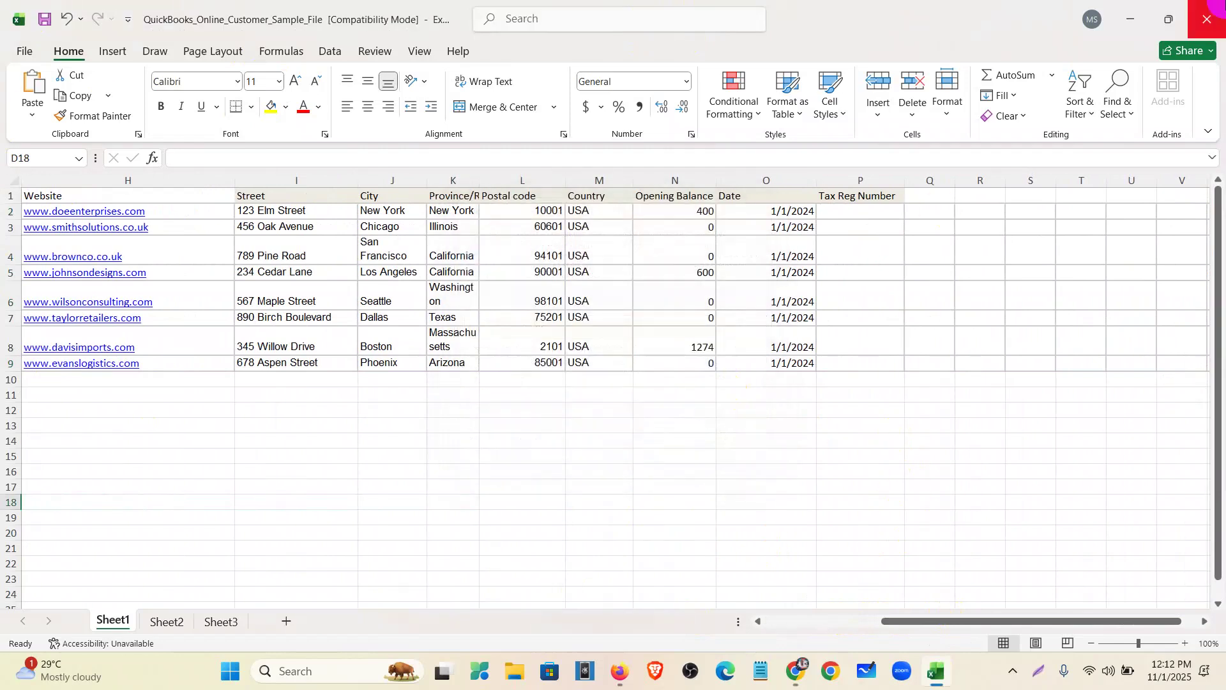
left_click(1207, 19)
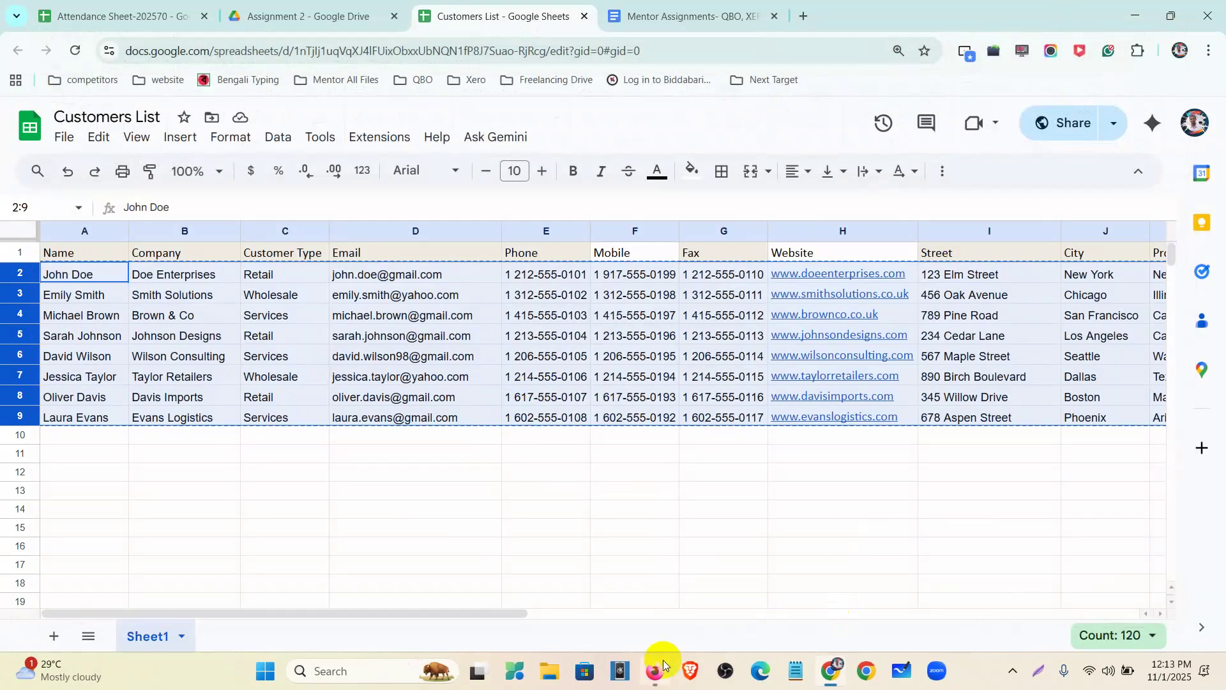
Switch to QuickBooks in Firefox, upload QuickBooks_Online_Customer_Sample_File.xls from Downloads for the customer import, and proceed to field mapping.
left_click(651, 671)
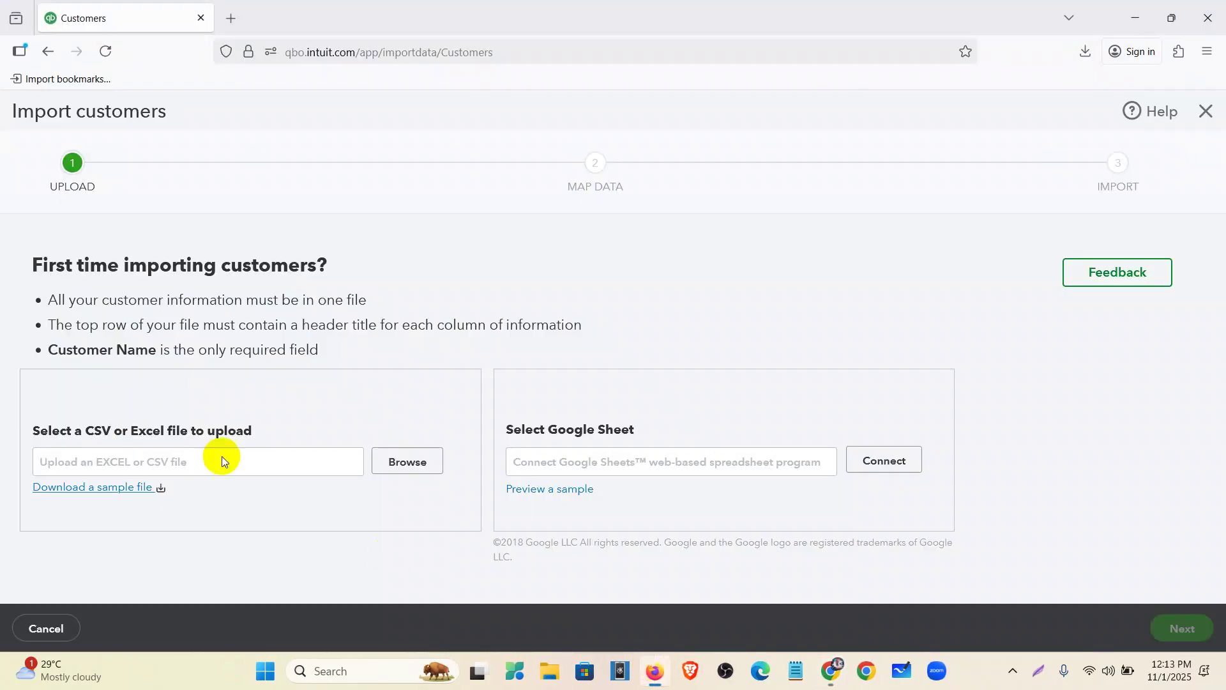
left_click(399, 464)
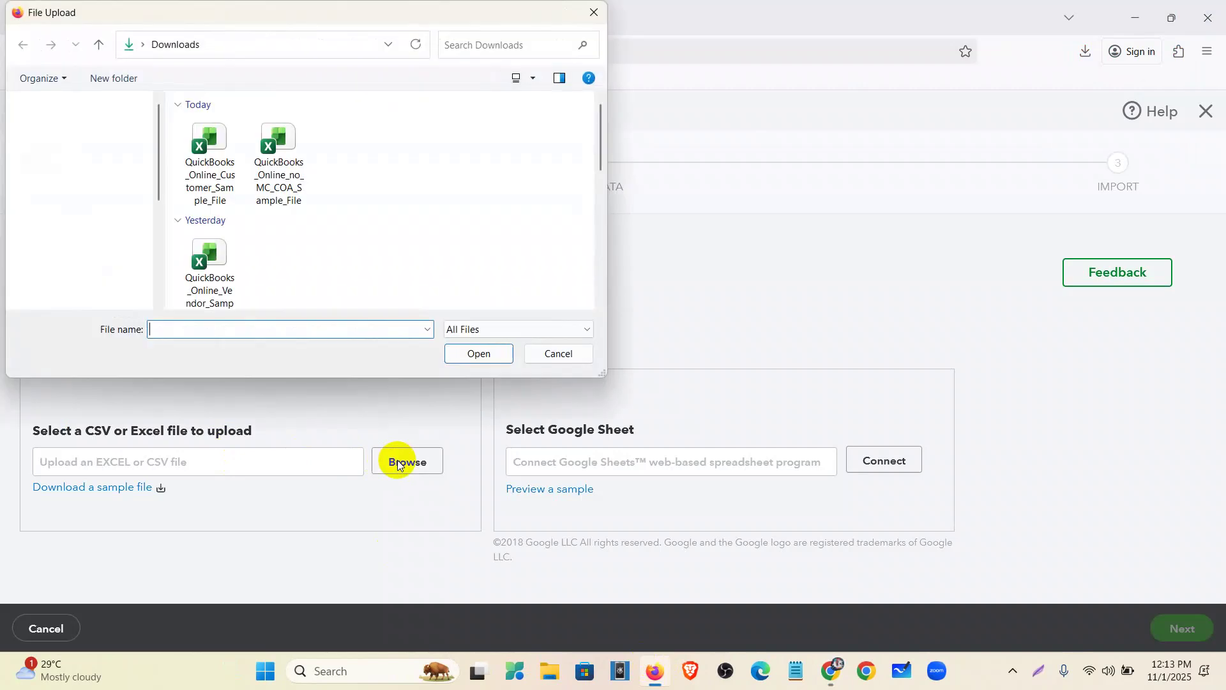
left_click(210, 165)
left_click(463, 357)
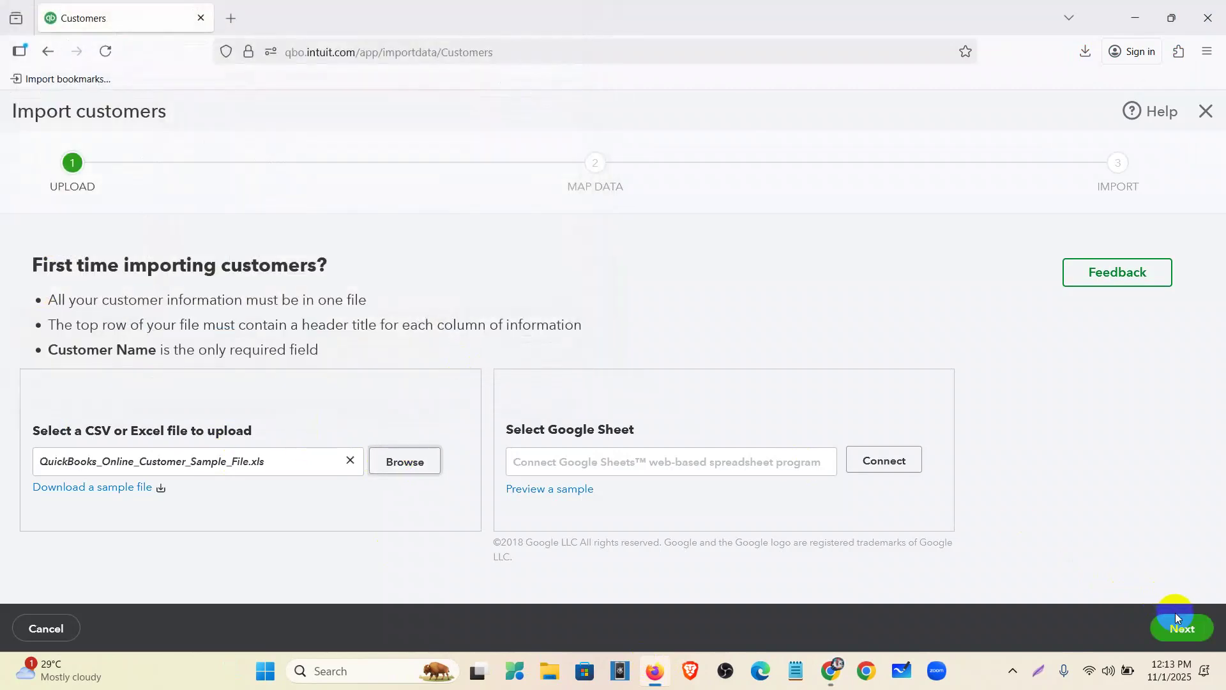
left_click(1184, 625)
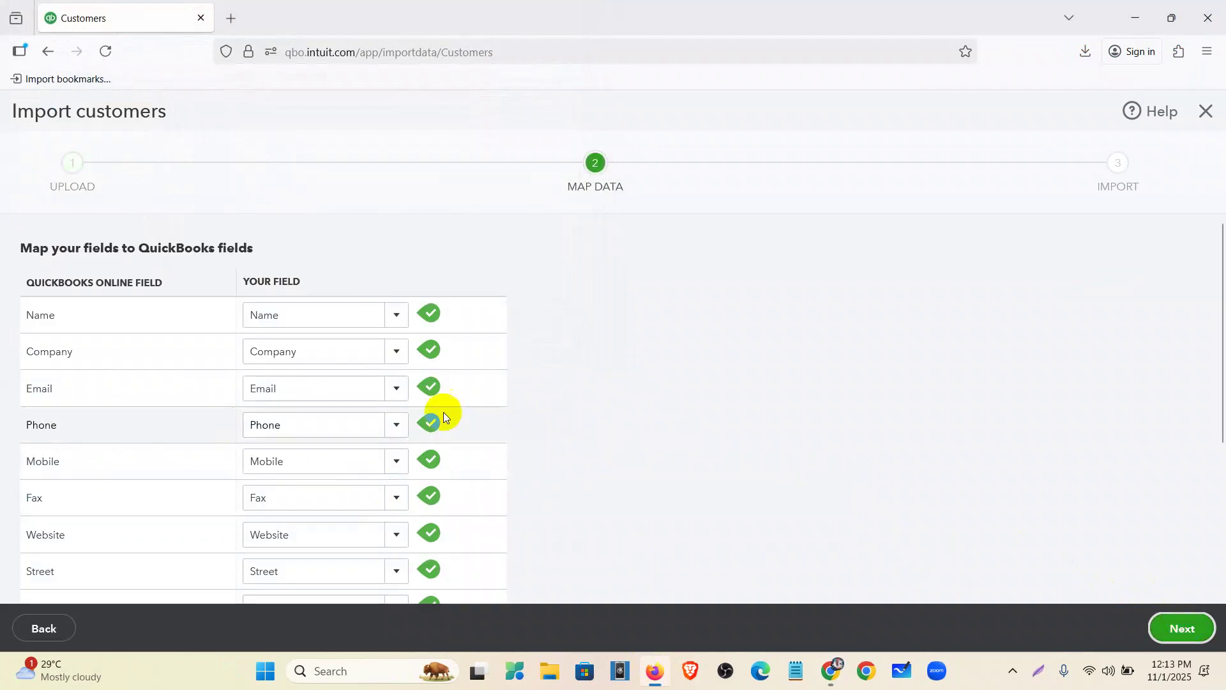
Check the field mapping from Name through Tax Reg. No. and continue to the import preview.
scroll(455, 304, "down", 1)
scroll(455, 300, "down", 5)
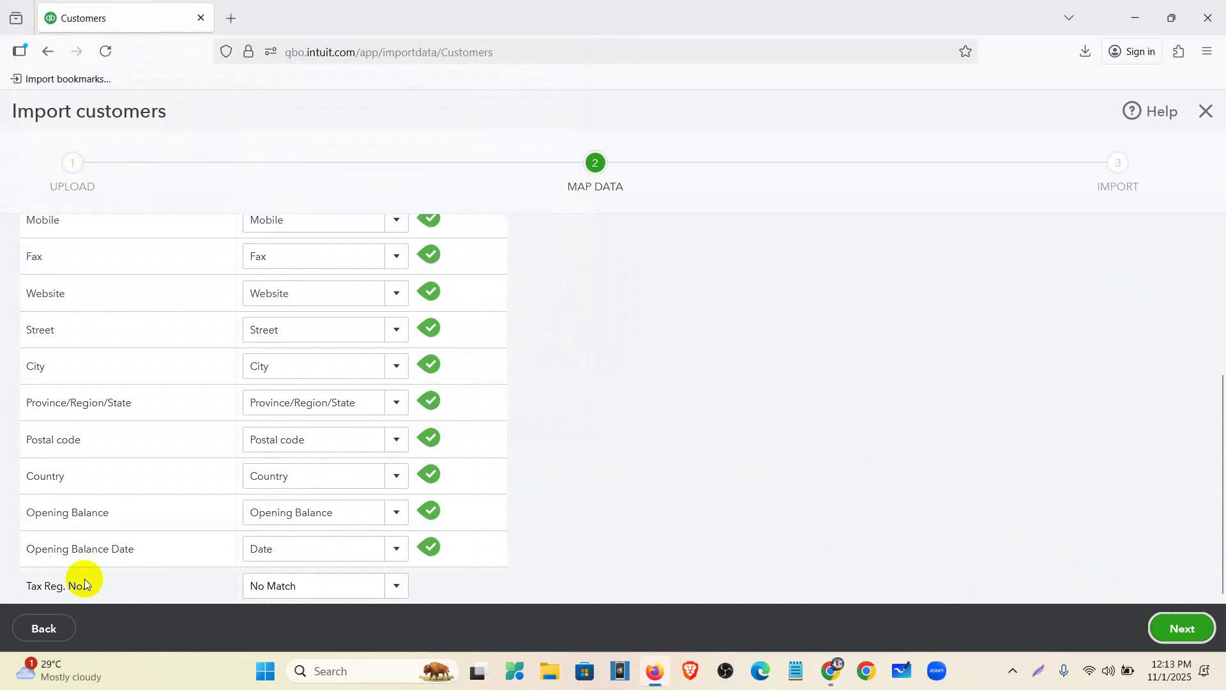
scroll(441, 565, "up", 6)
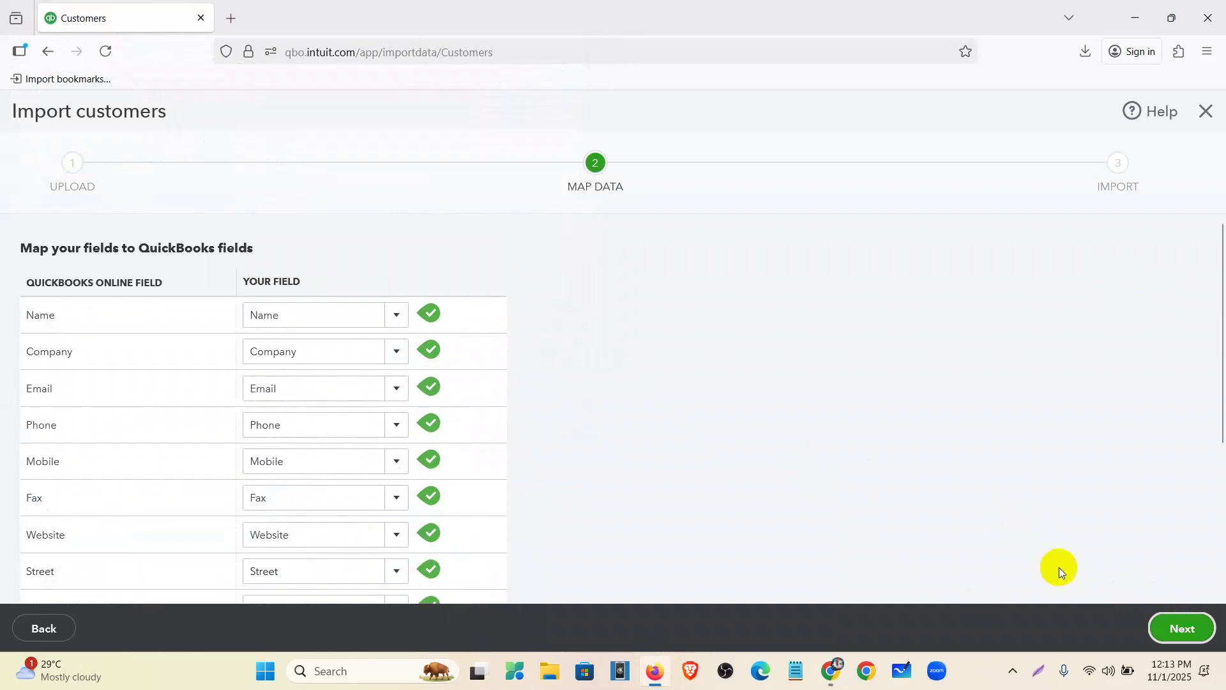
left_click(1192, 641)
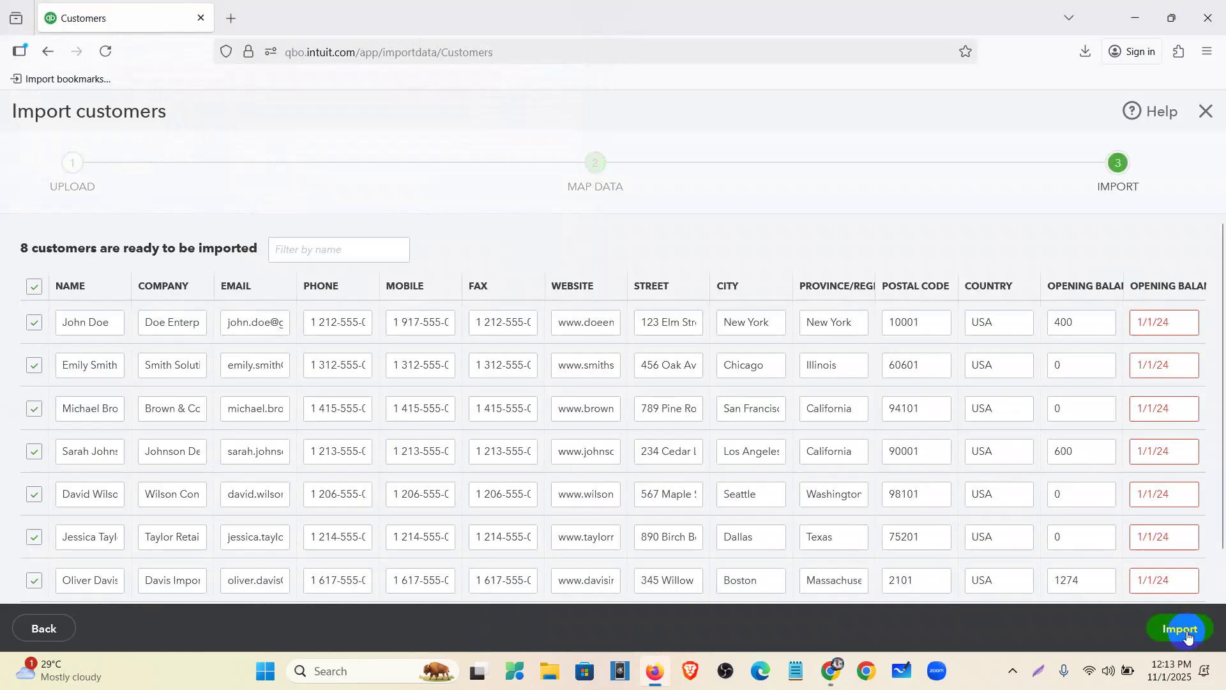
Inspect the opening balance date error, then look up the Date Format requirement in the Allergan Database document in Drive's Assignment 1 folder.
mouse_move(1176, 323)
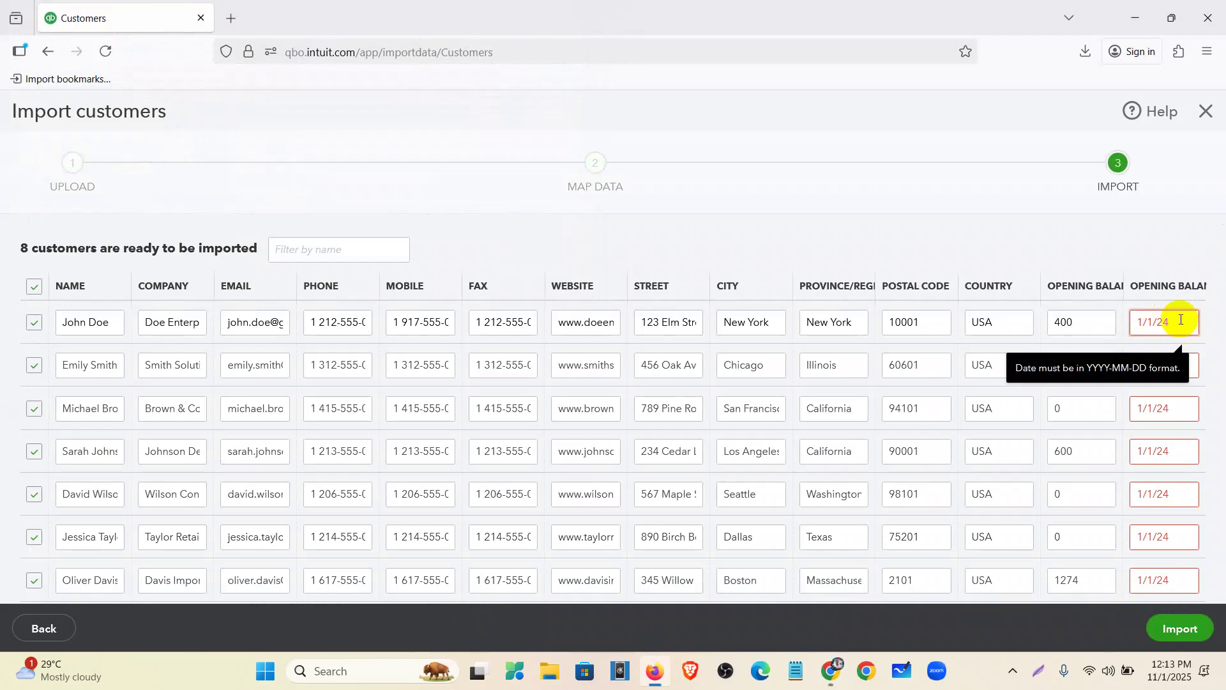
key("ctrl+plus")
key("ctrl+plus")
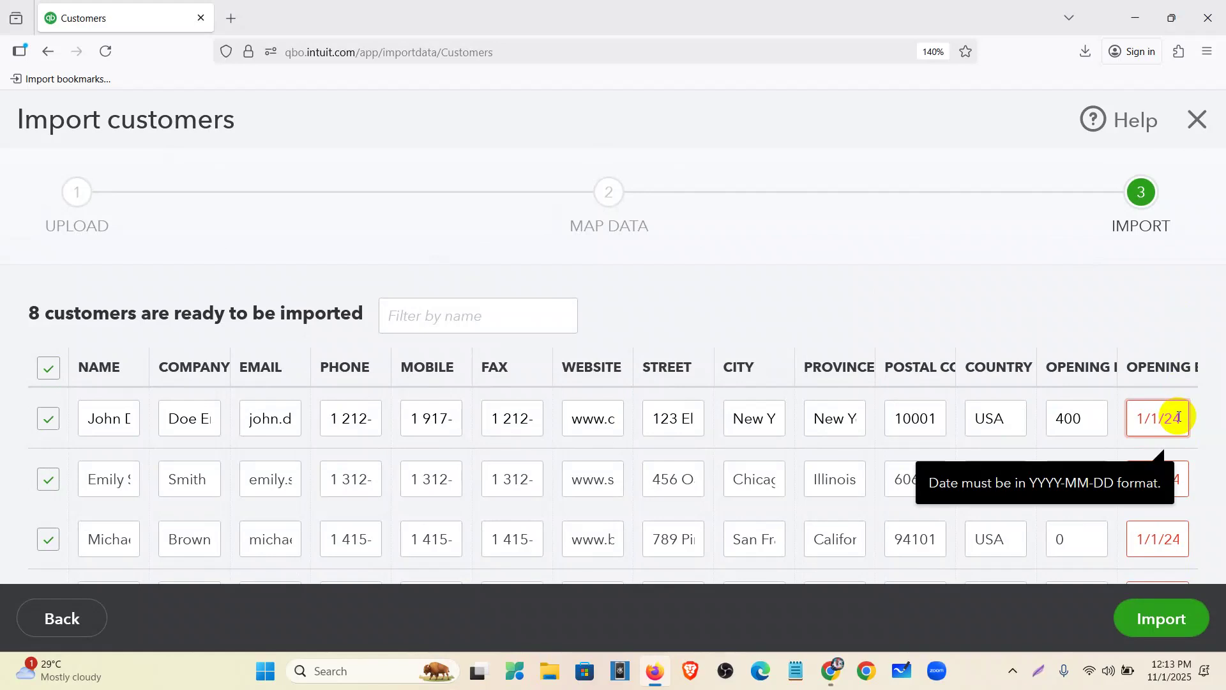
left_click(831, 671)
left_click(333, 15)
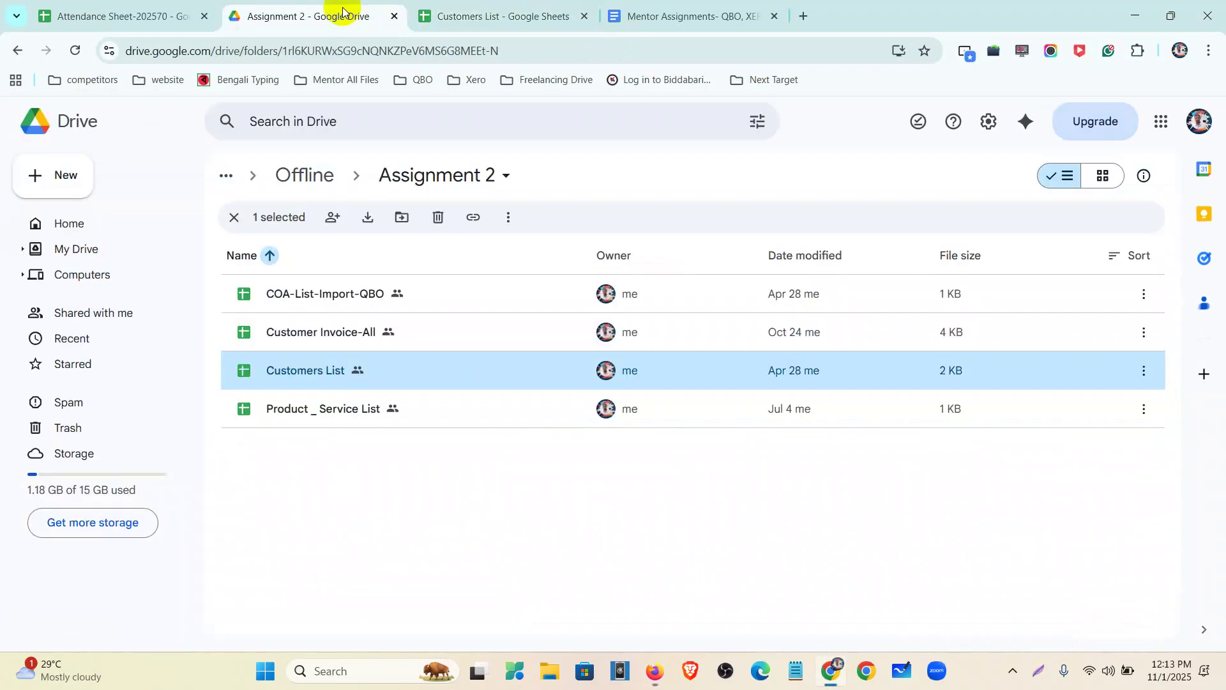
left_click(309, 173)
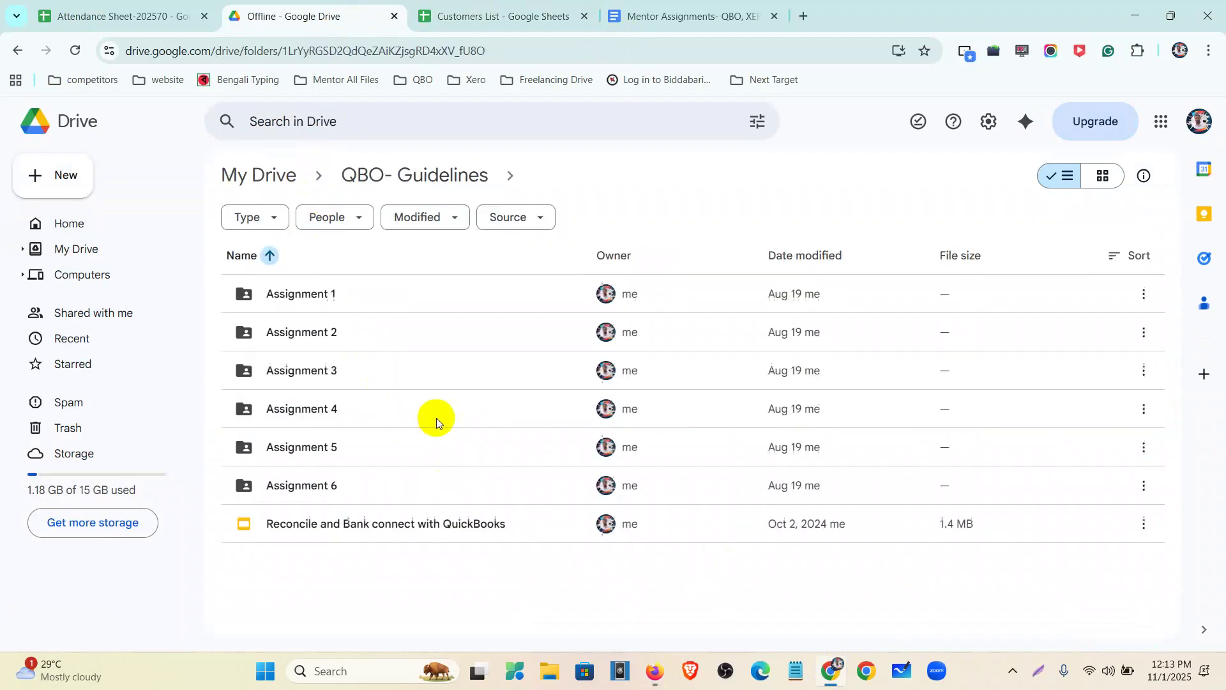
left_click(366, 303)
double_click(366, 303)
double_click(352, 306)
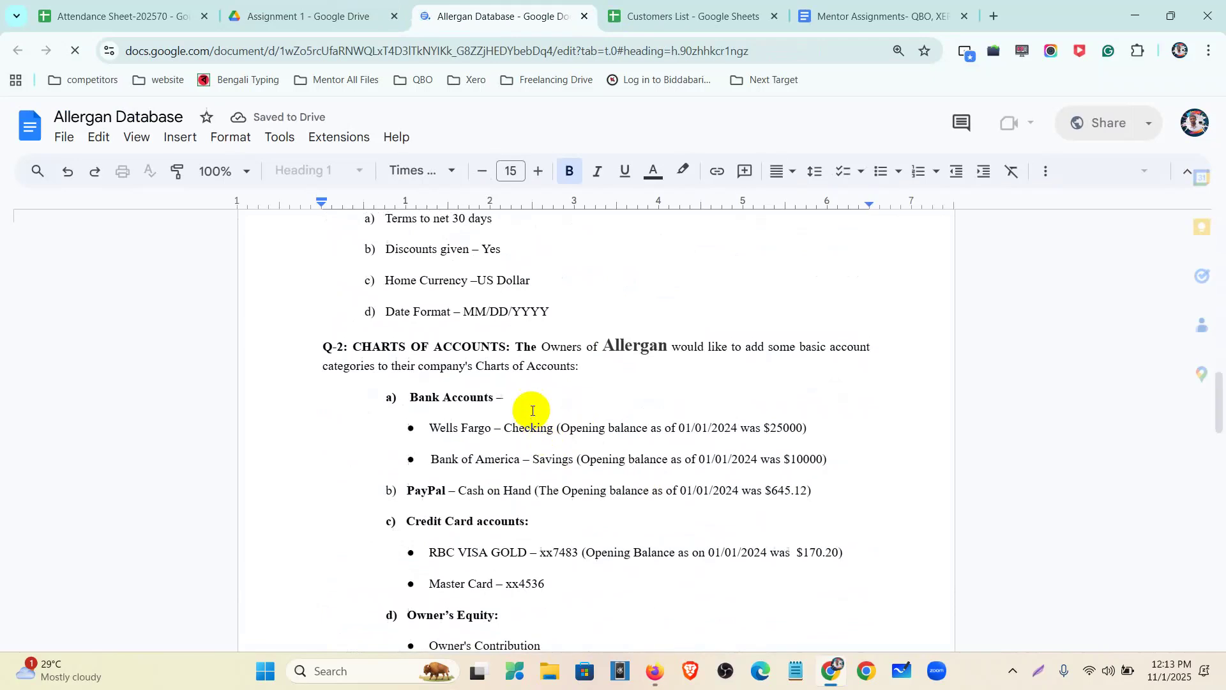
left_click_drag(463, 467, 556, 466)
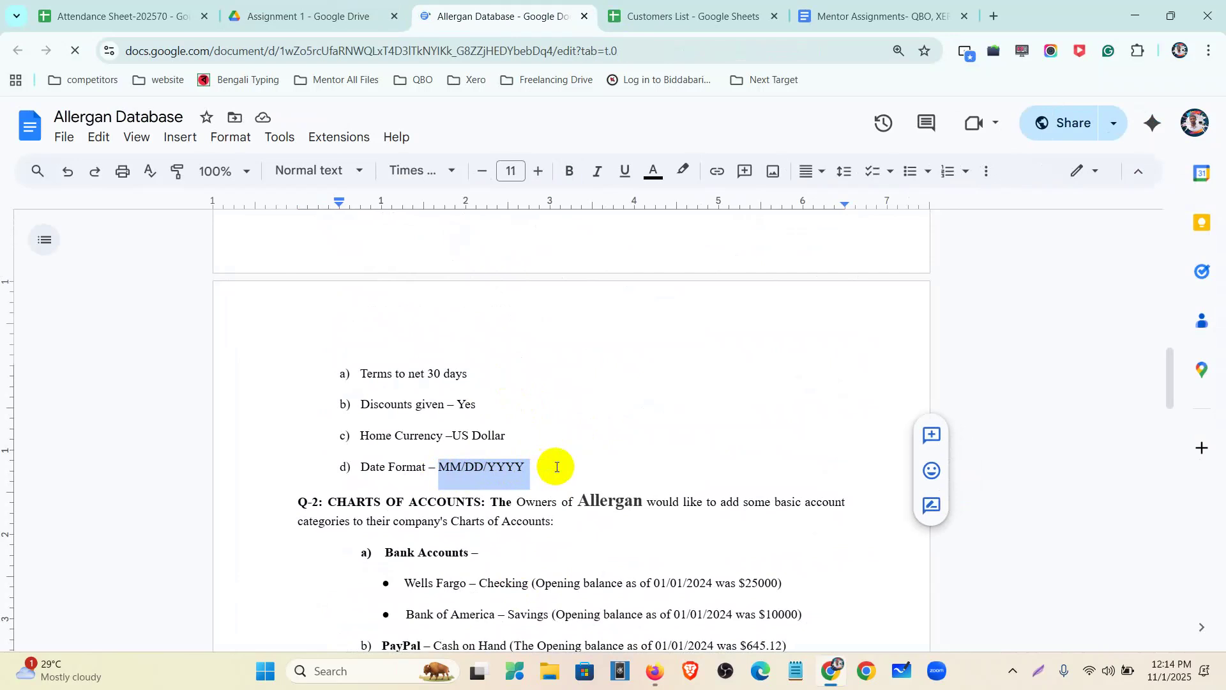
Close the Allergan Database document, reopen the Assignment 2 folder in Drive, and switch back to the QuickBooks customer import.
left_click(327, 16)
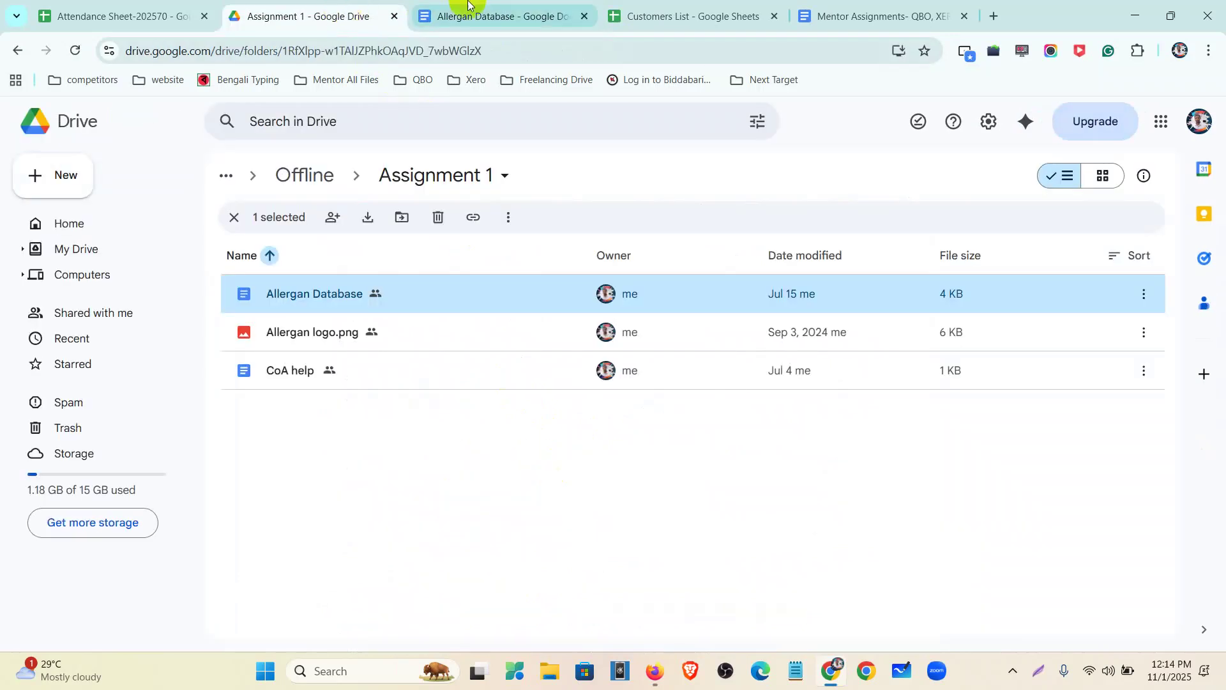
left_click(585, 16)
left_click(318, 168)
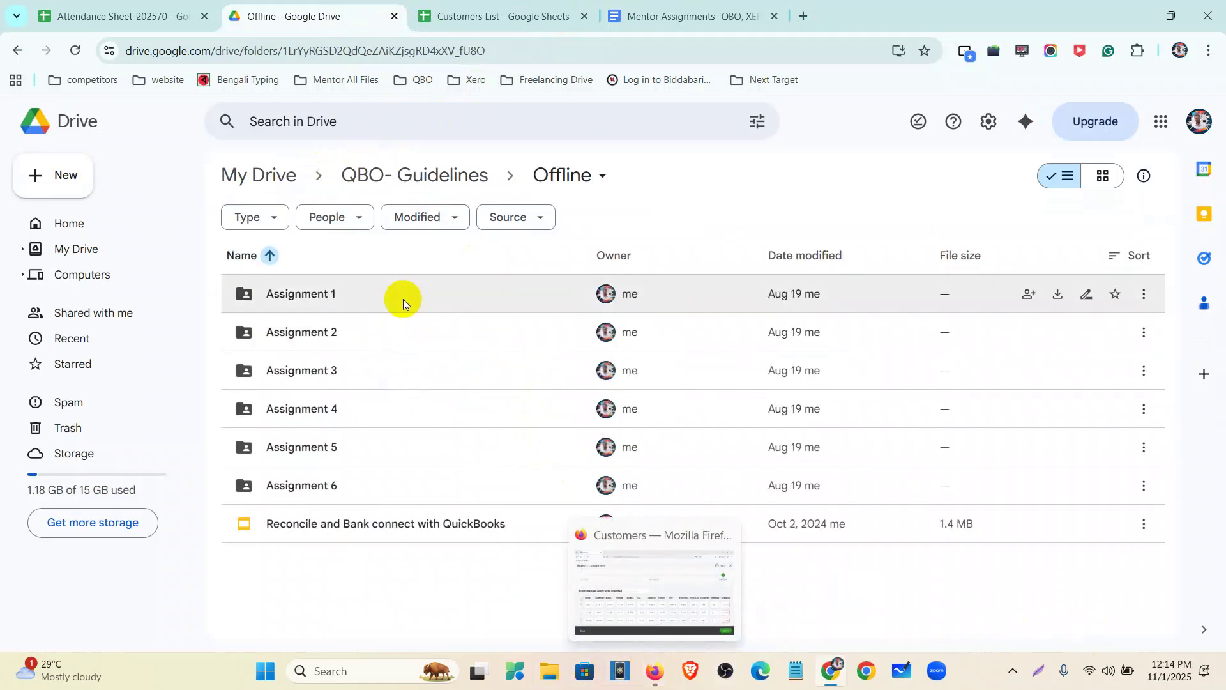
double_click(414, 332)
left_click(654, 671)
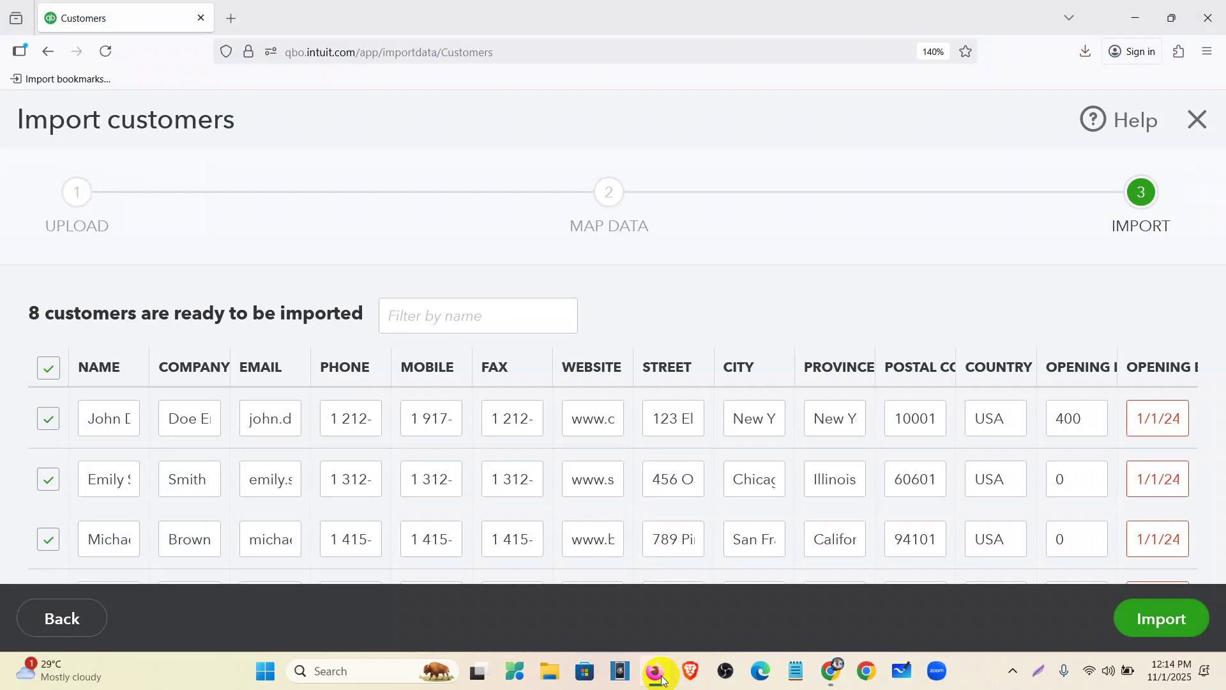
Set the first customer's opening balance date to 2024-01-01, following the YYYY-MM-DD format.
mouse_move(1177, 415)
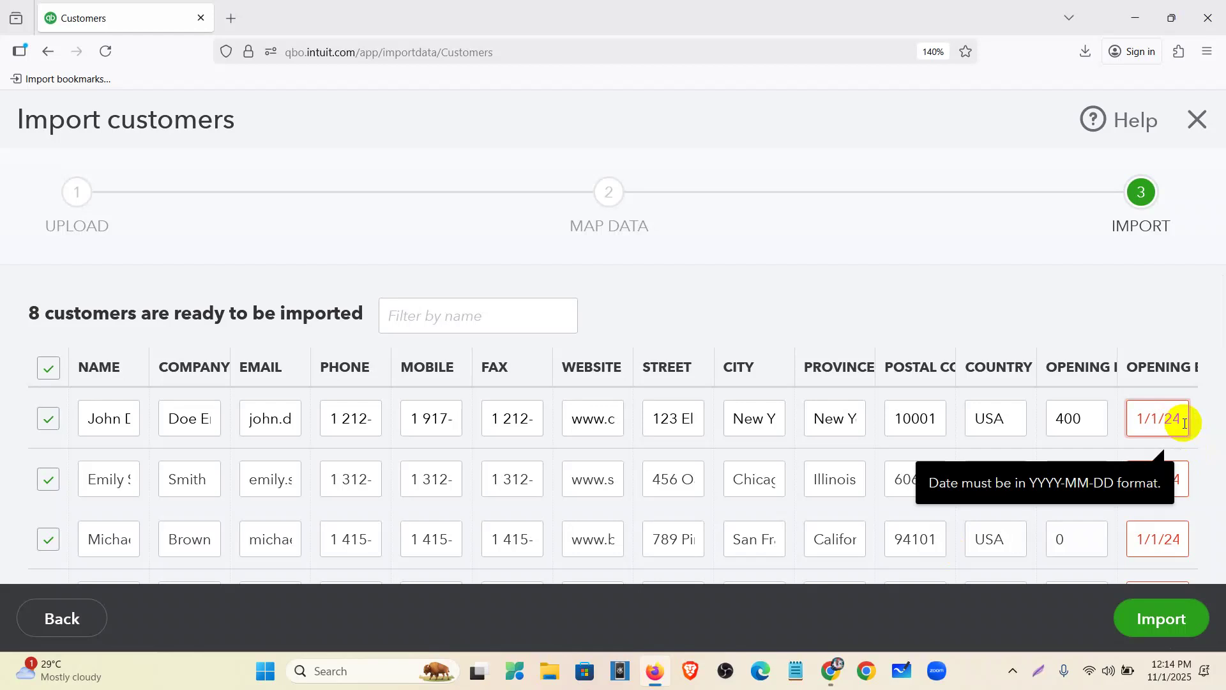
scroll(1185, 424, "down", 2)
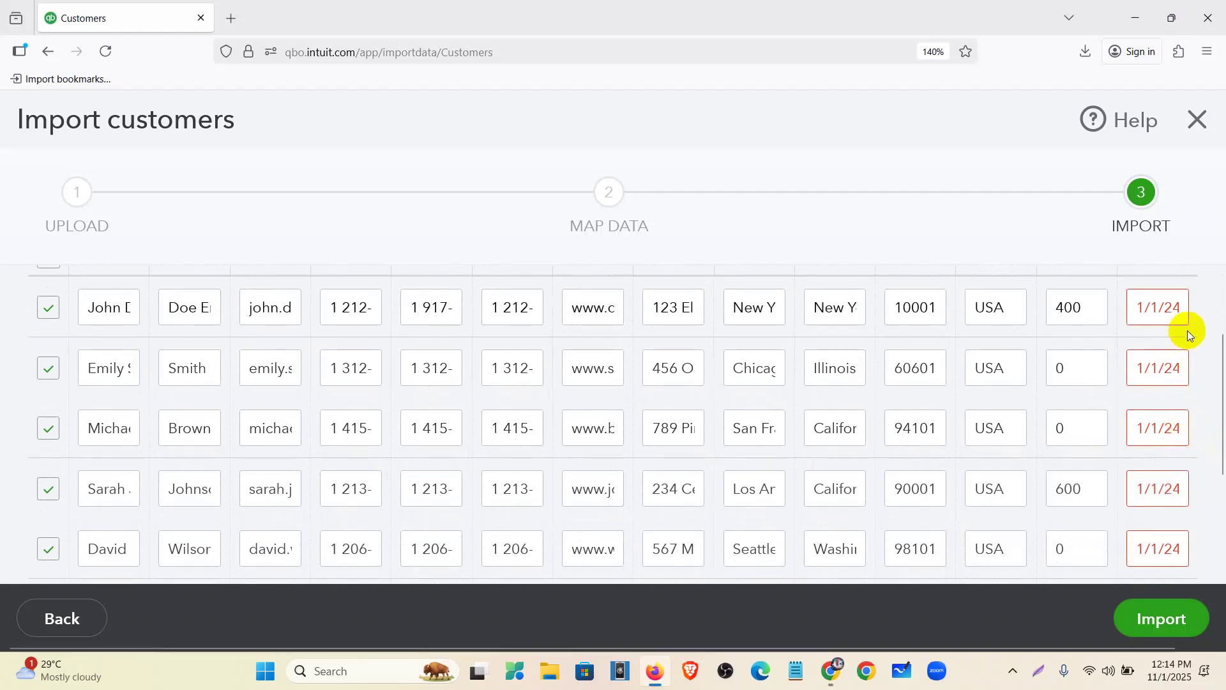
key("ctrl+minus")
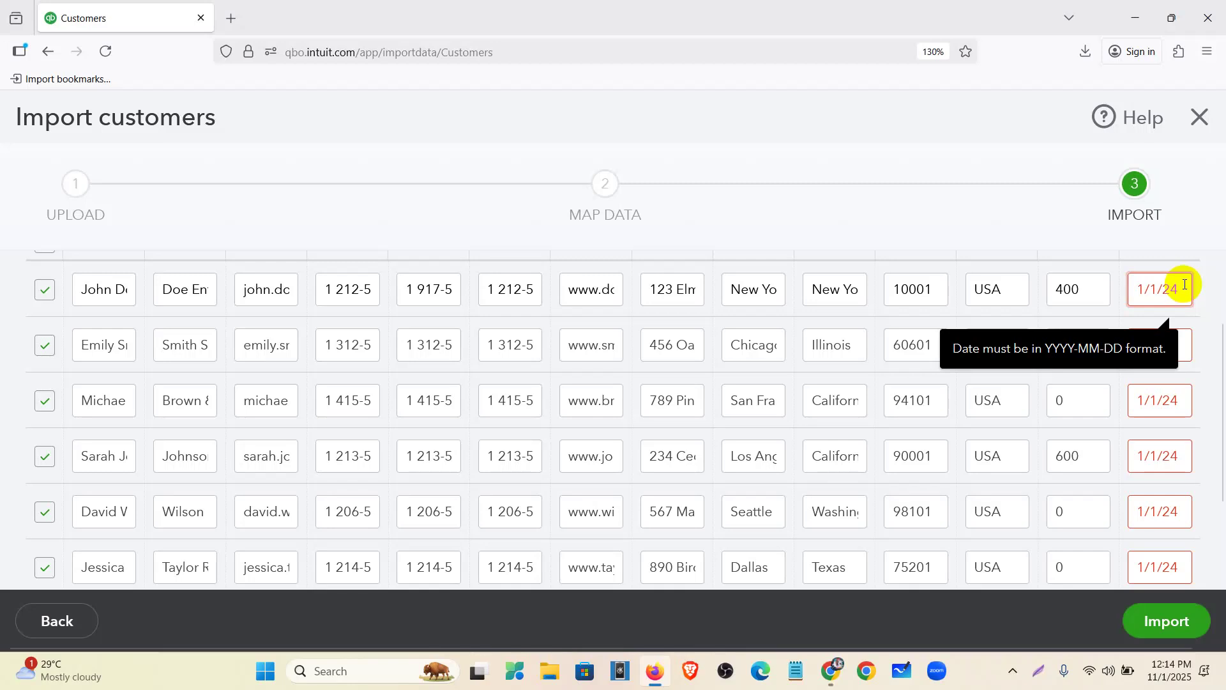
left_click_drag(1183, 288, 1129, 292)
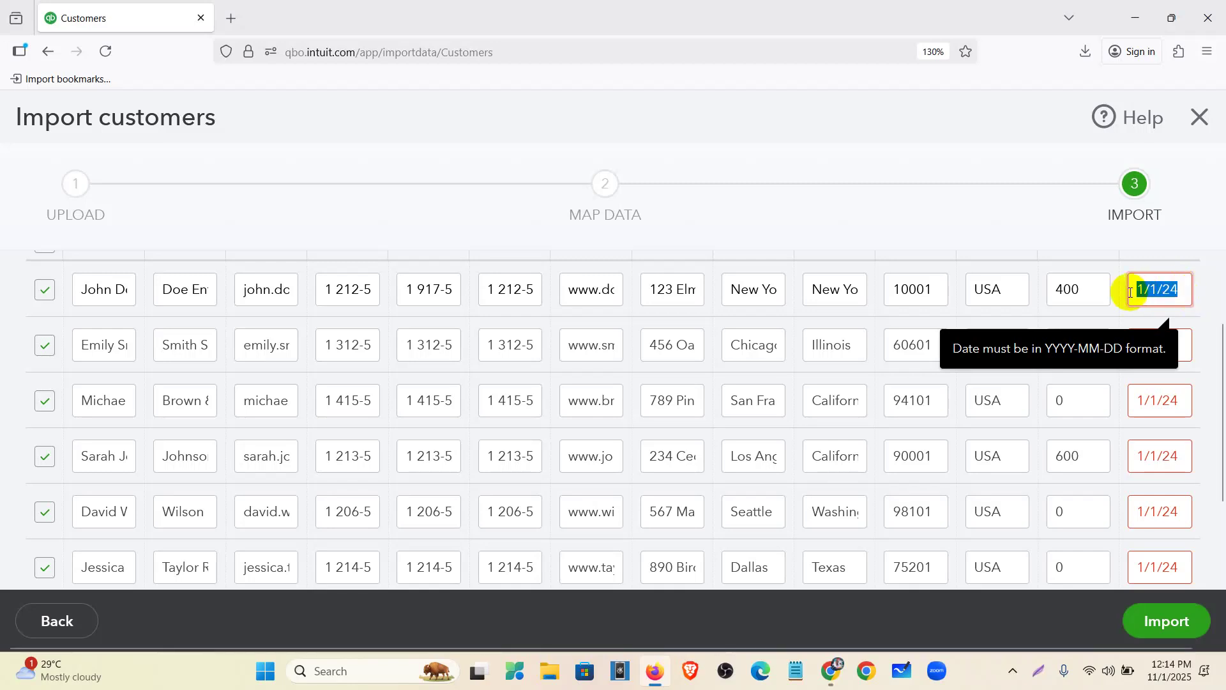
type("202")
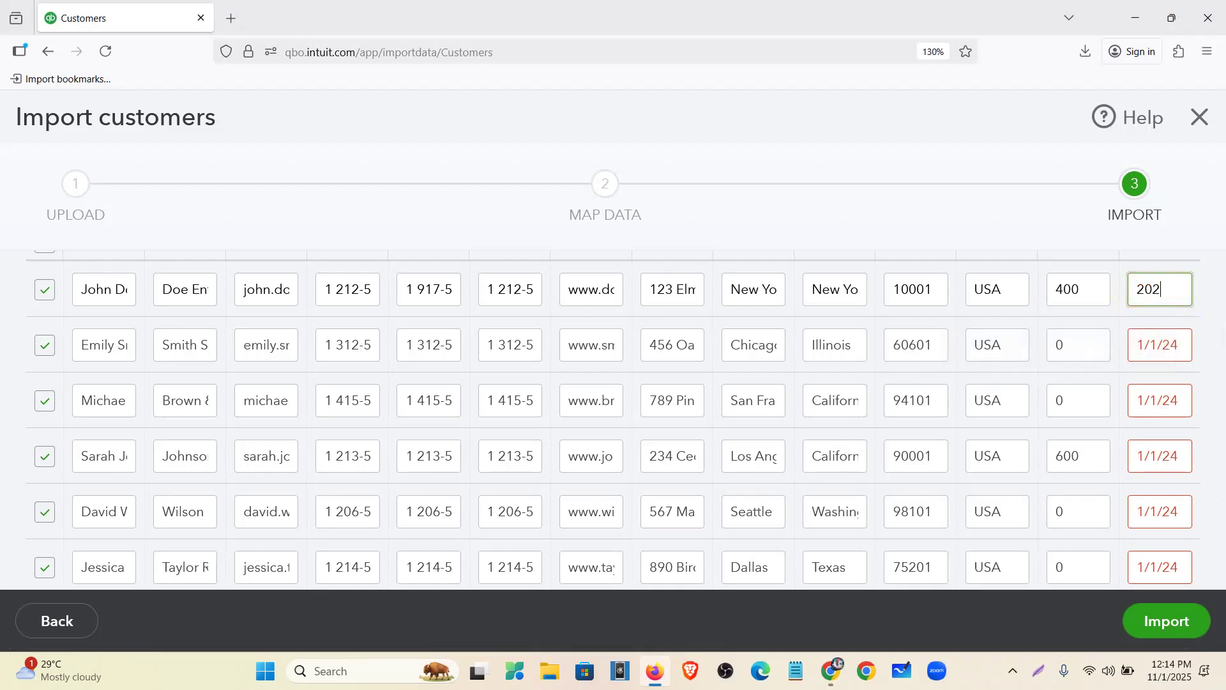
type("4-01-01")
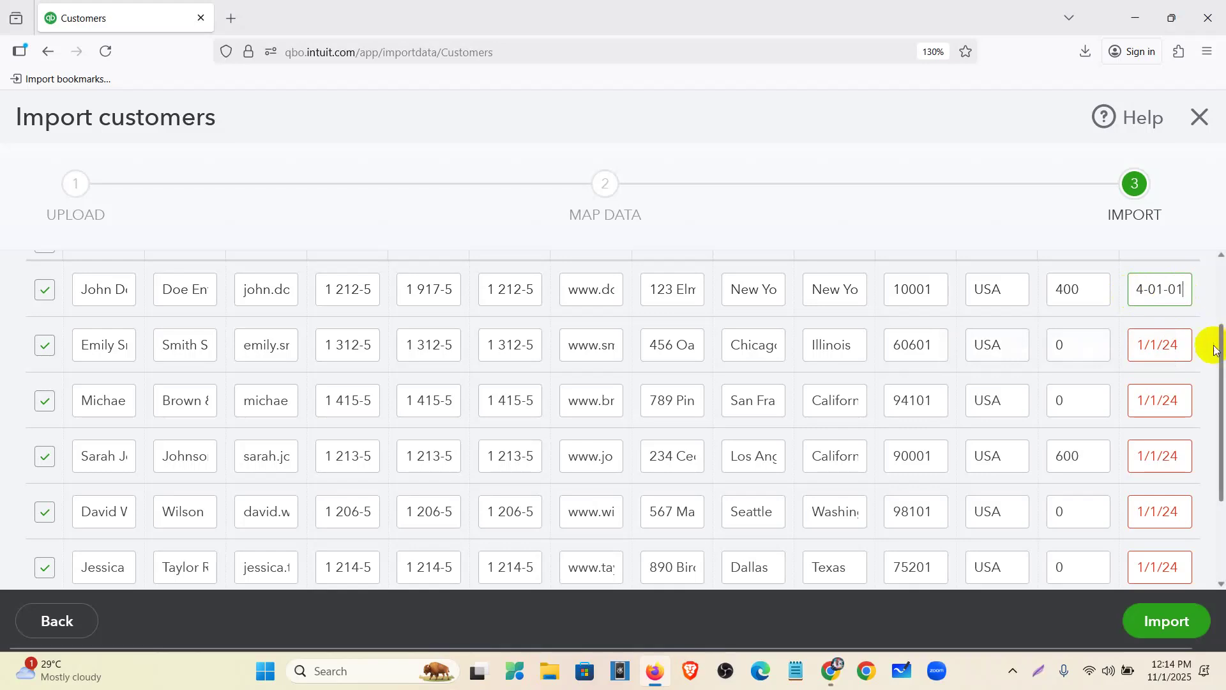
Copy the first customer's opening balance date, 2024-01-01, into the same field of the remaining seven customers.
key("ctrl+minus")
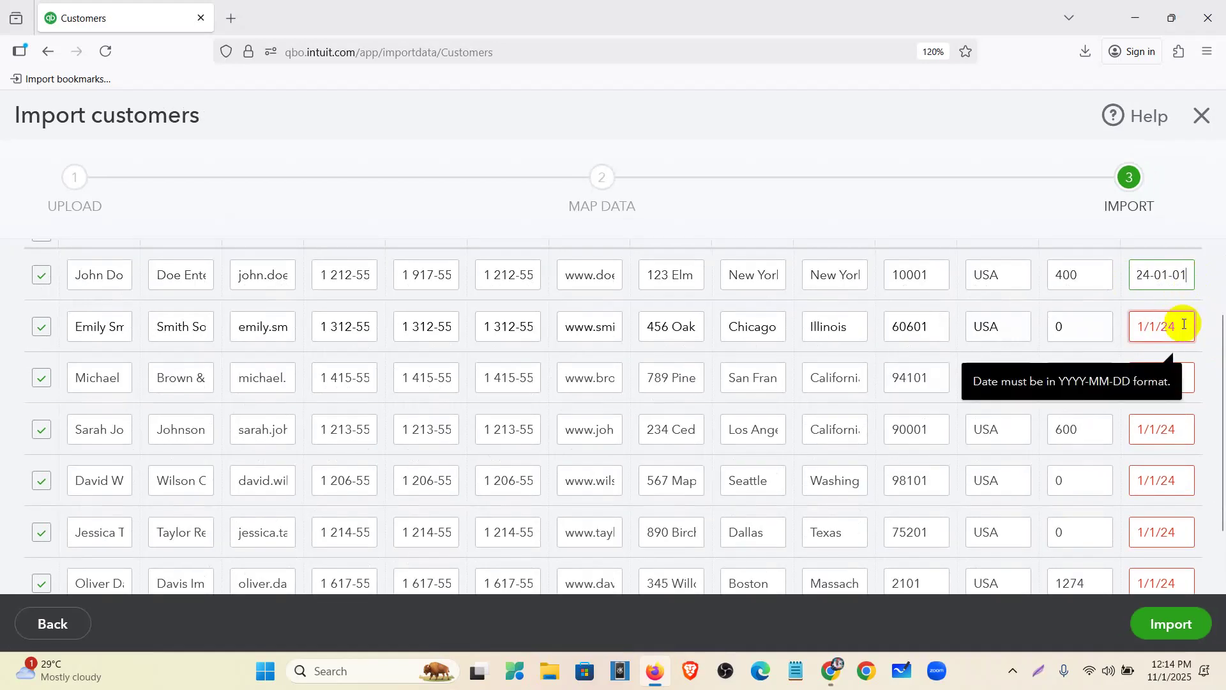
key("ctrl+minus")
key("ctrl+minus")
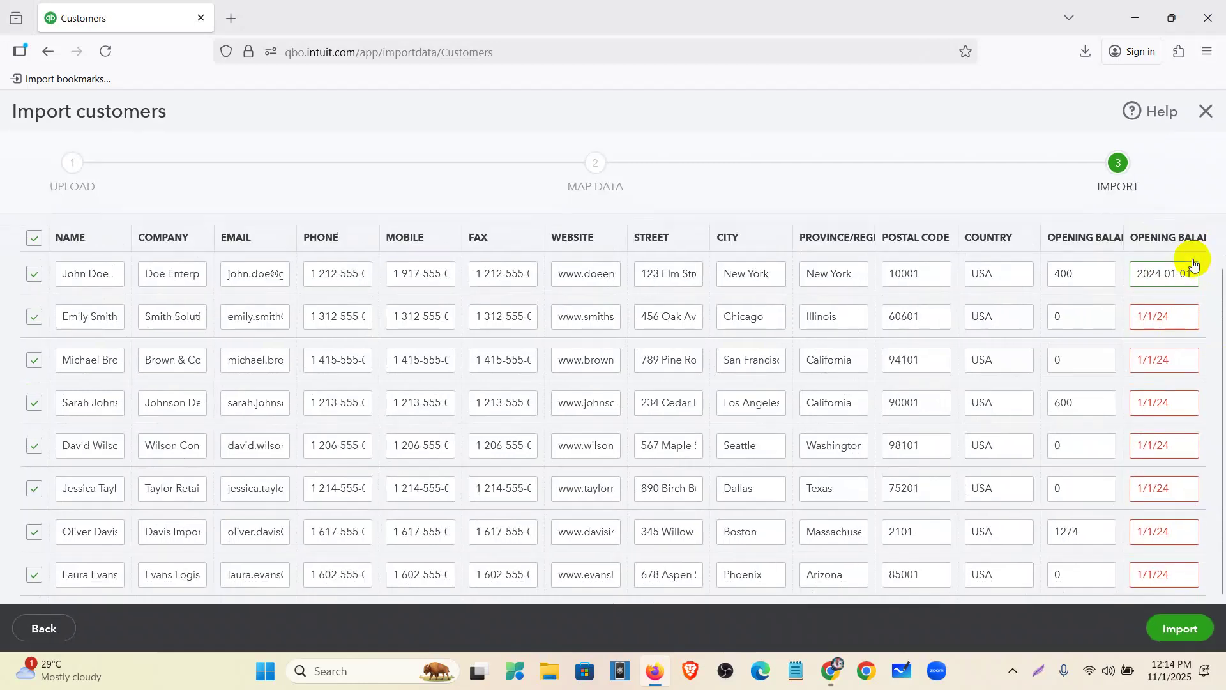
left_click_drag(1185, 271, 1135, 276)
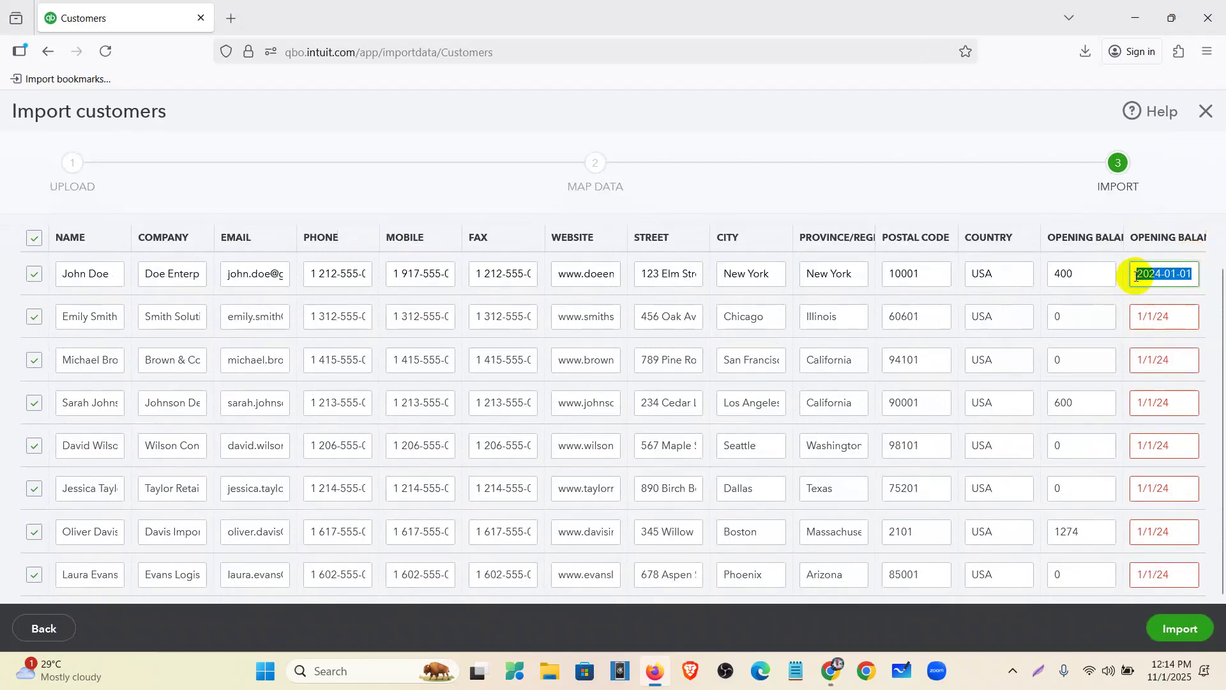
left_click_drag(1171, 317, 1111, 318)
type("2024-01-01")
left_click_drag(1185, 359, 1107, 360)
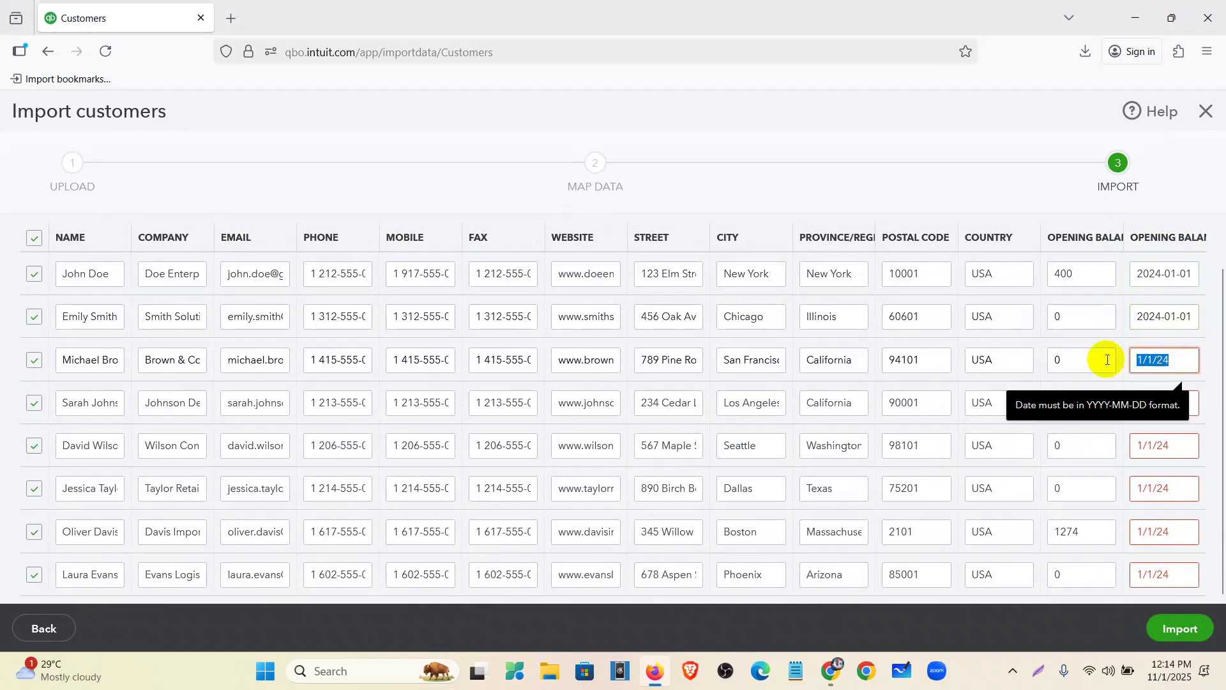
type("2024-01-01")
left_click_drag(1174, 403, 1113, 404)
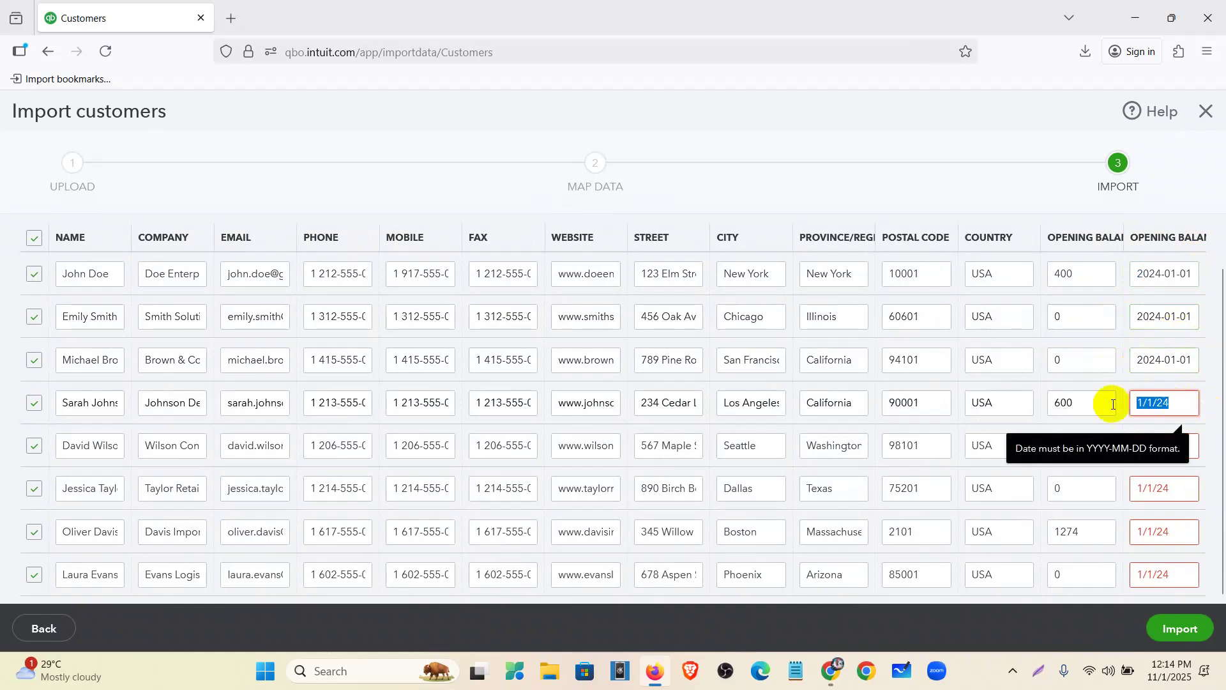
type("2024-01-01")
left_click_drag(1163, 445, 1124, 445)
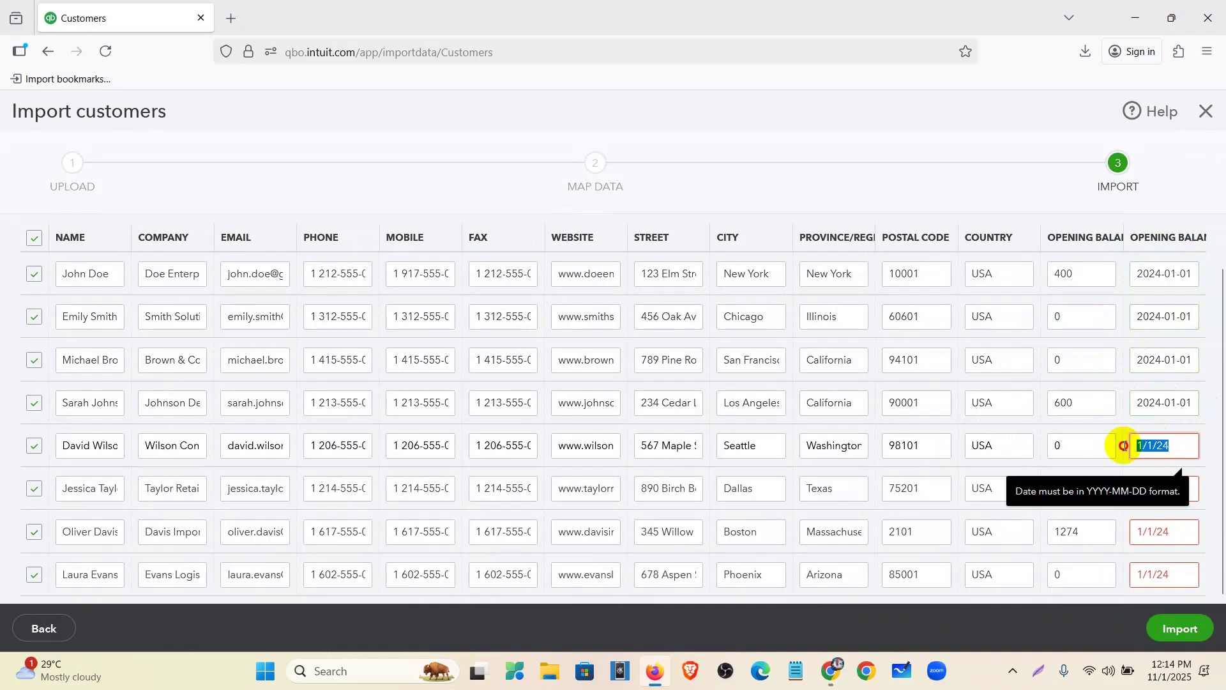
type("2024-01-01")
left_click_drag(1180, 488, 1094, 488)
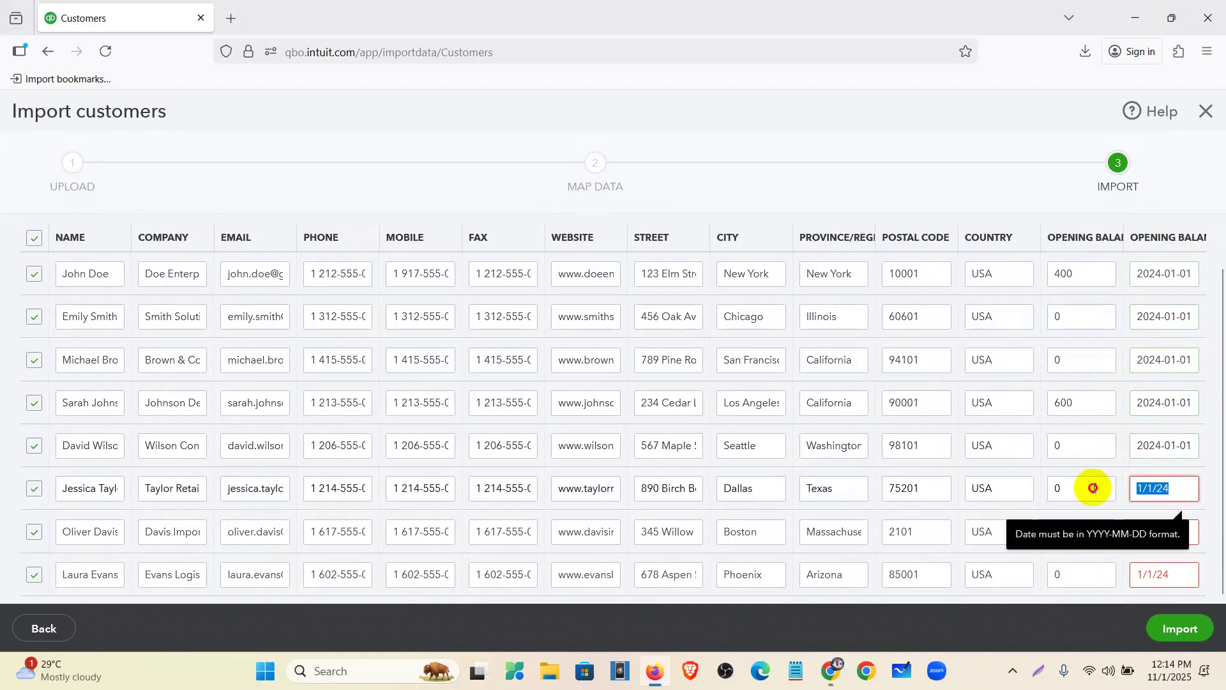
type("2024-01-01")
left_click_drag(1177, 530, 1069, 531)
type("2024-01-01")
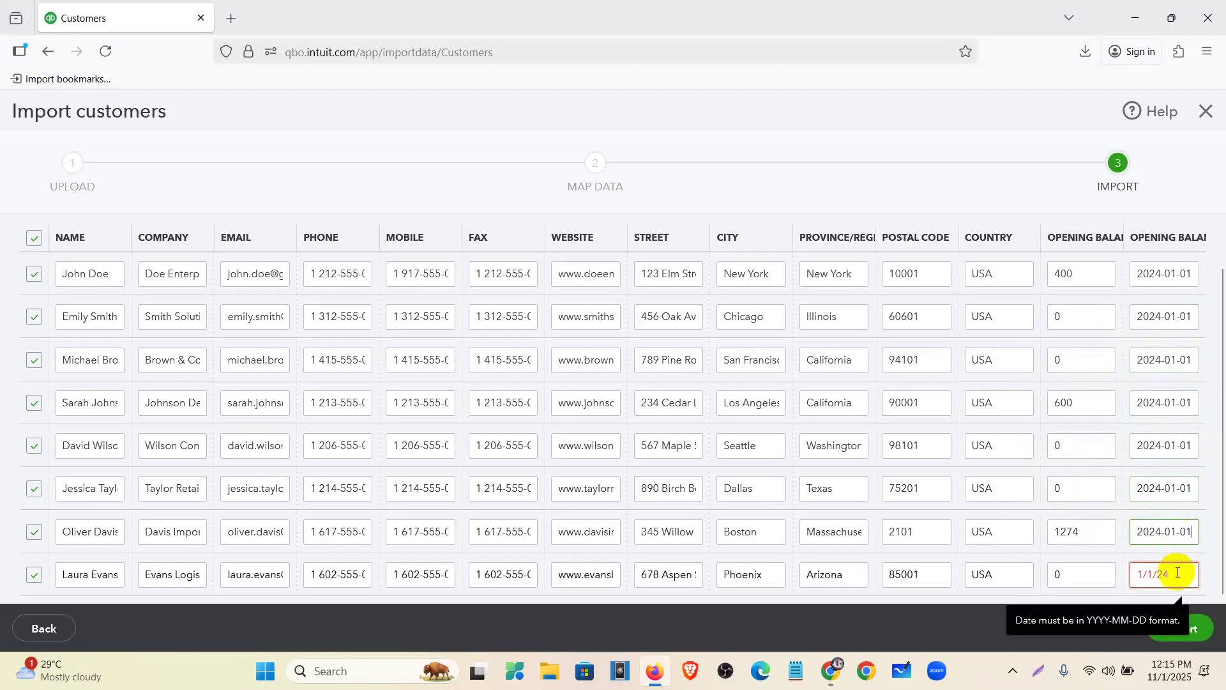
left_click_drag(1177, 572, 1074, 575)
type("2024-01-01")
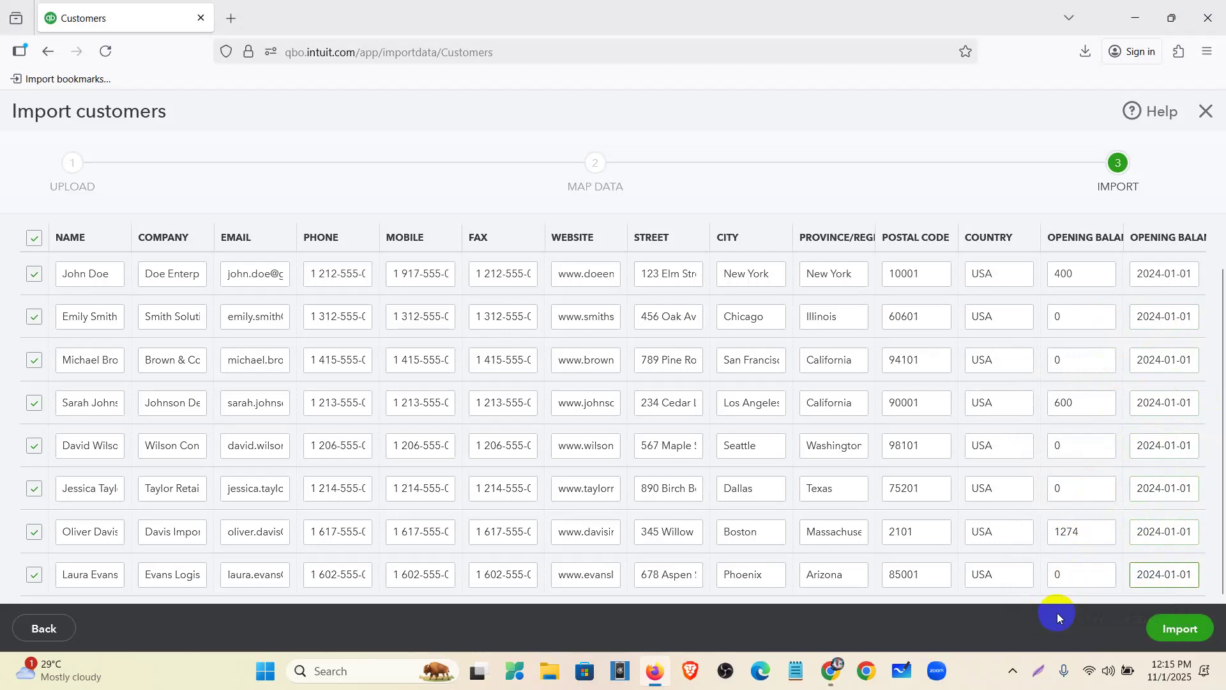
Import the eight customers and check their names, companies, phones and open balances in the customer list.
left_click(1177, 630)
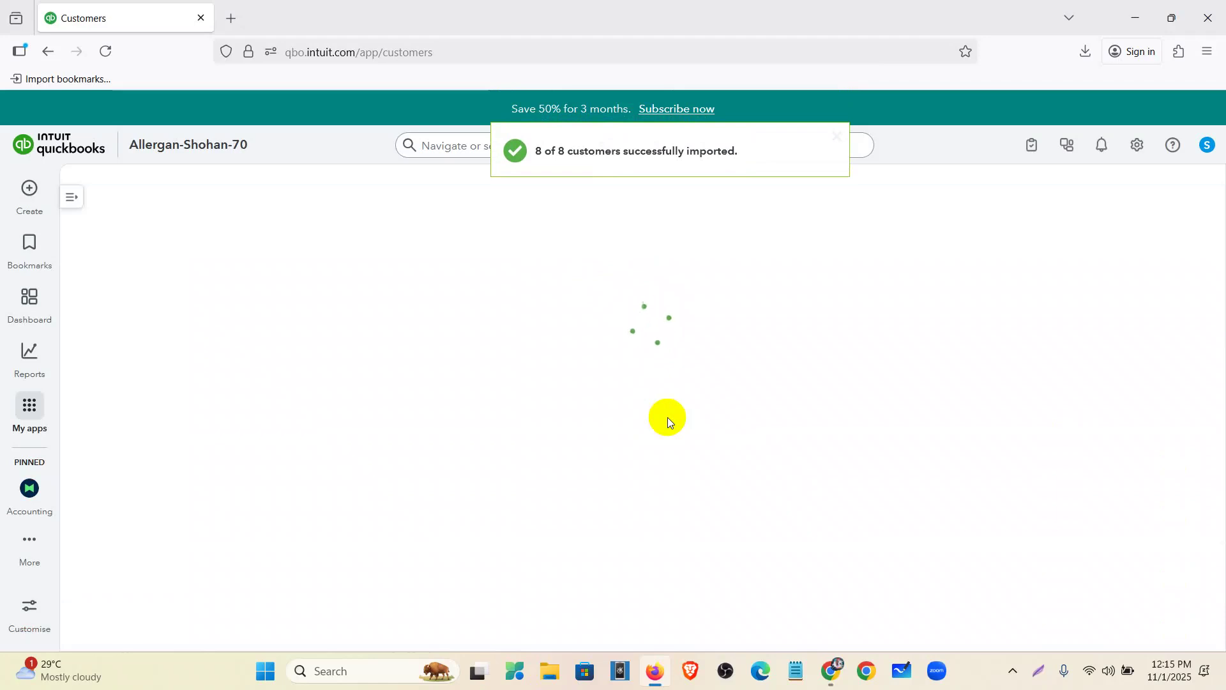
scroll(720, 391, "down", 5)
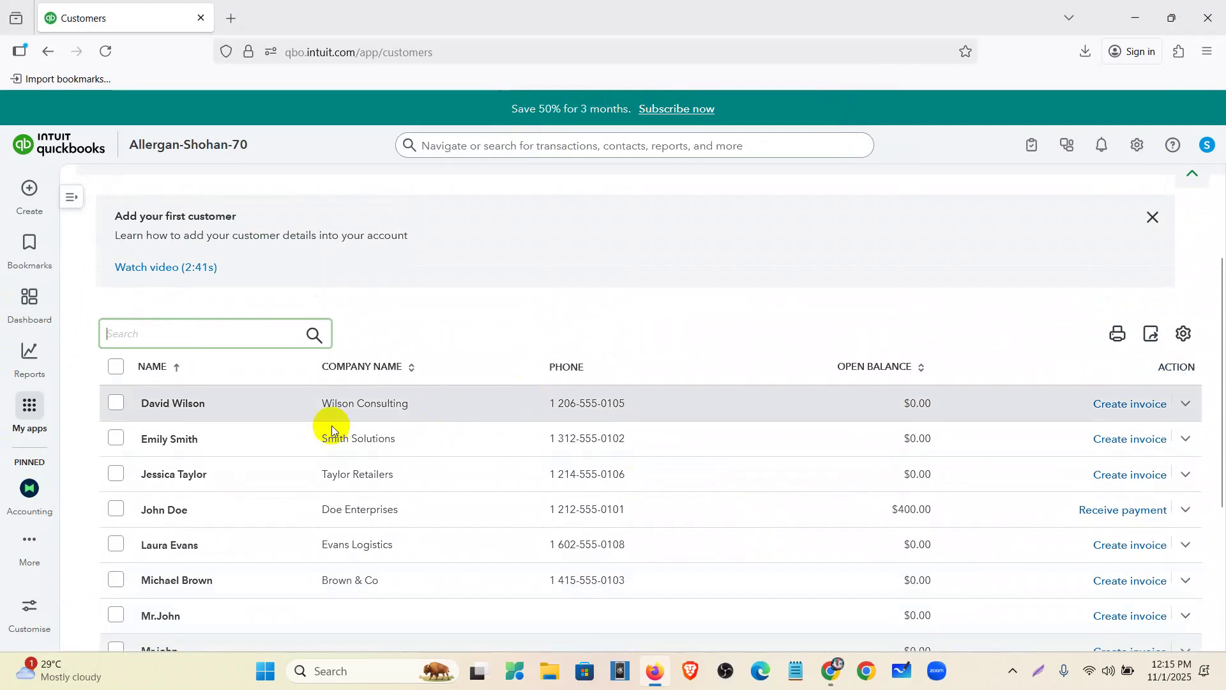
scroll(461, 379, "down", 4)
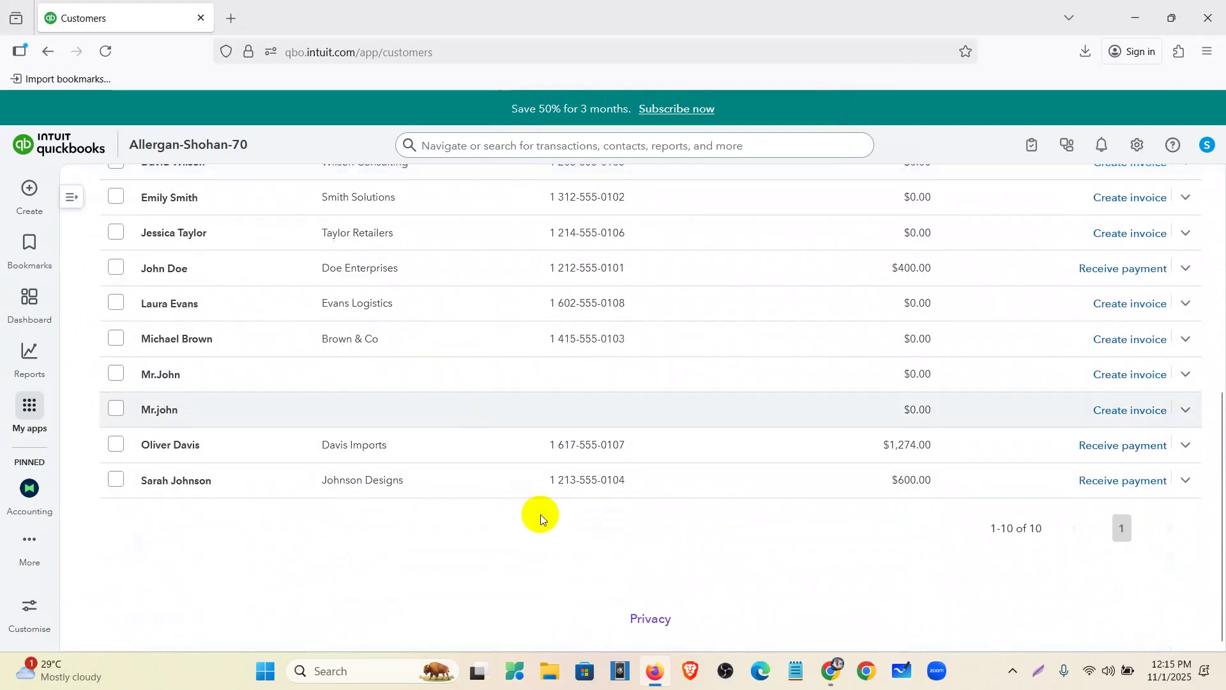
key("ctrl+plus")
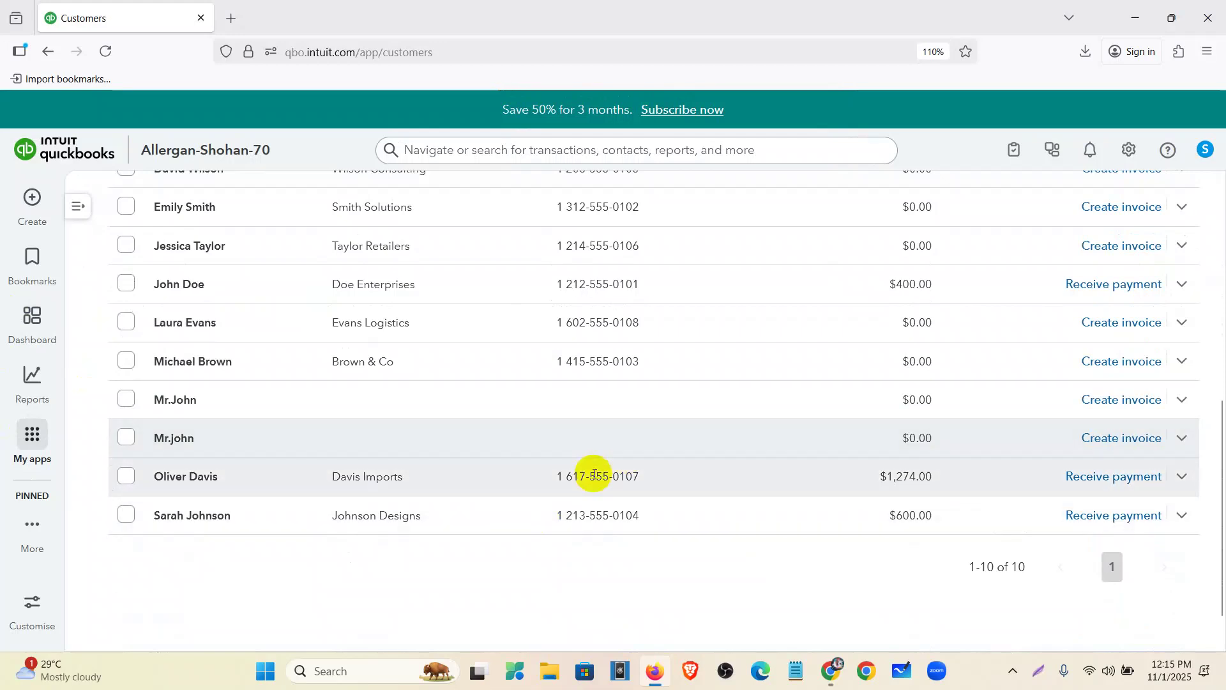
Dismiss the first-customer video tip, add the Address and Email columns to the customer list, and set its page size to 100.
scroll(1021, 453, "up", 4)
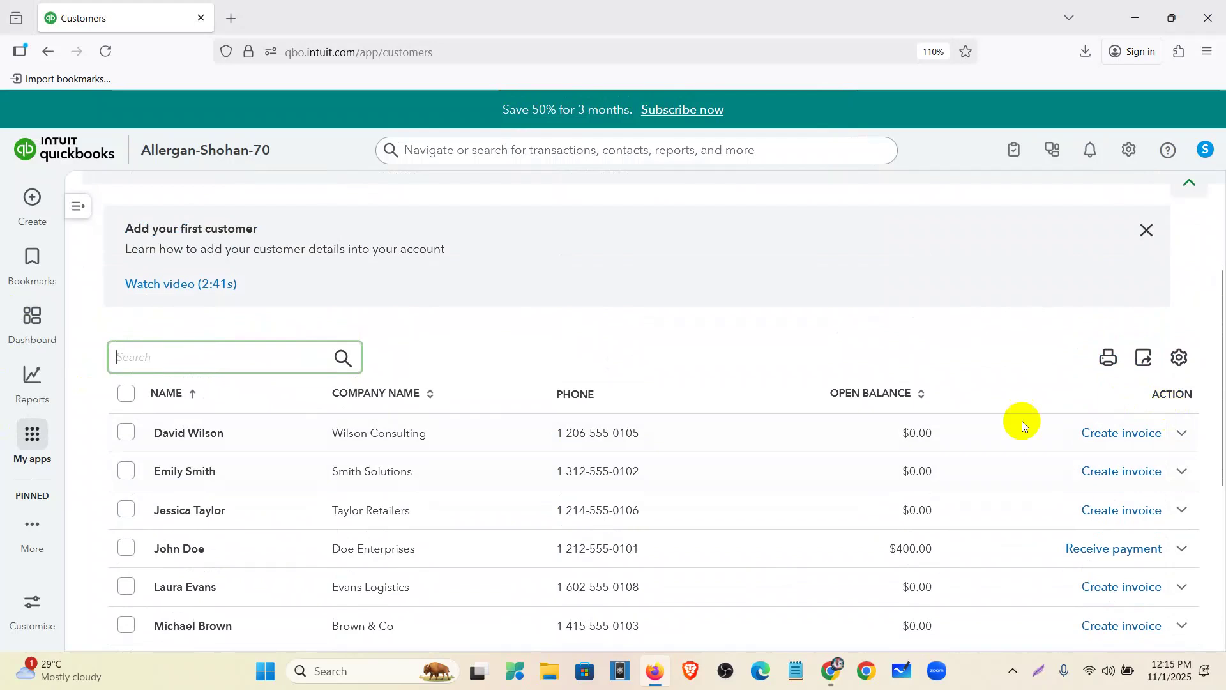
left_click(1147, 230)
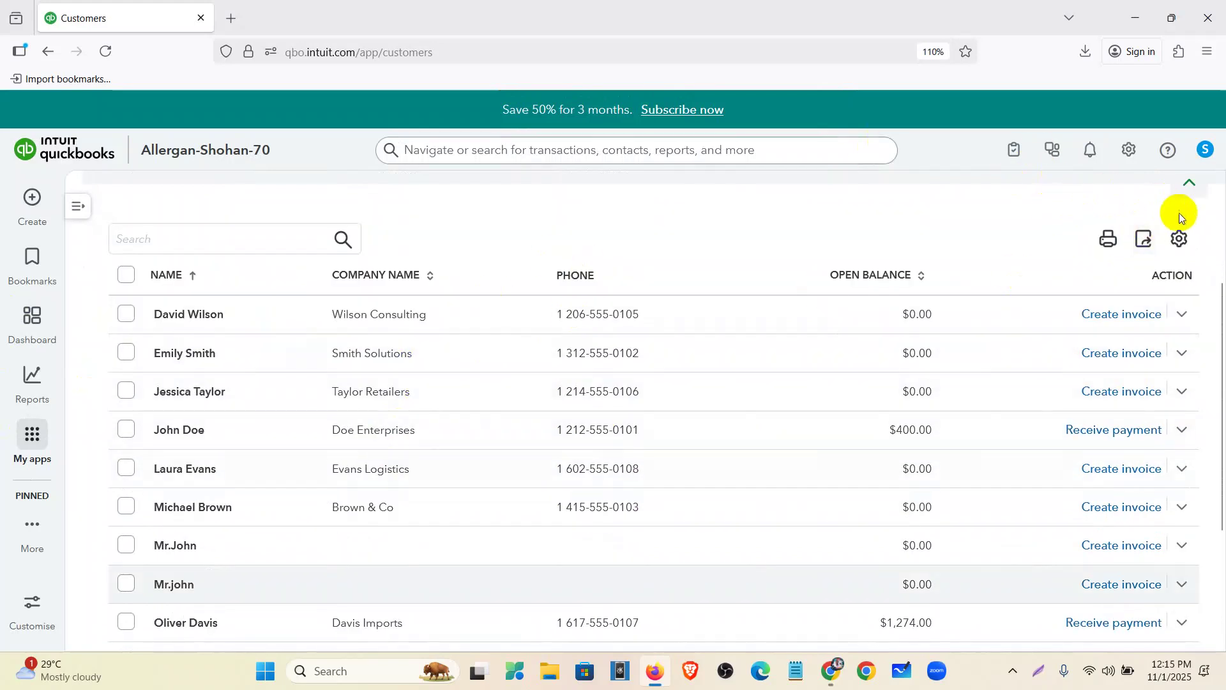
left_click(1181, 238)
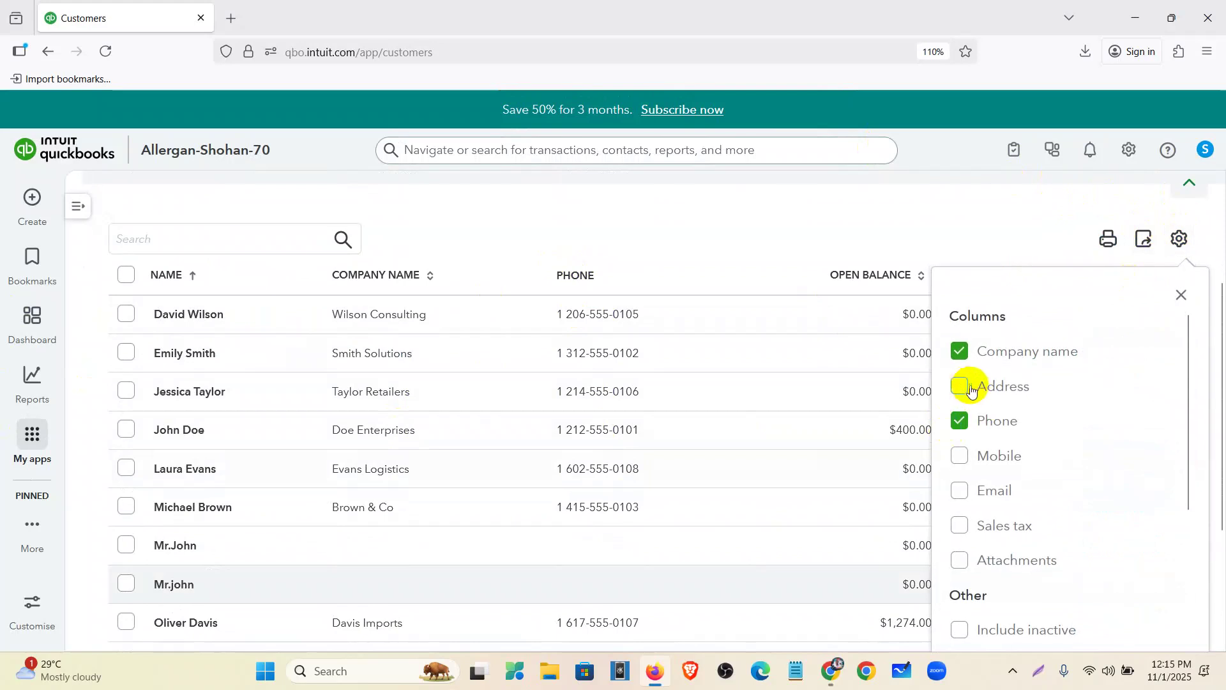
left_click(961, 387)
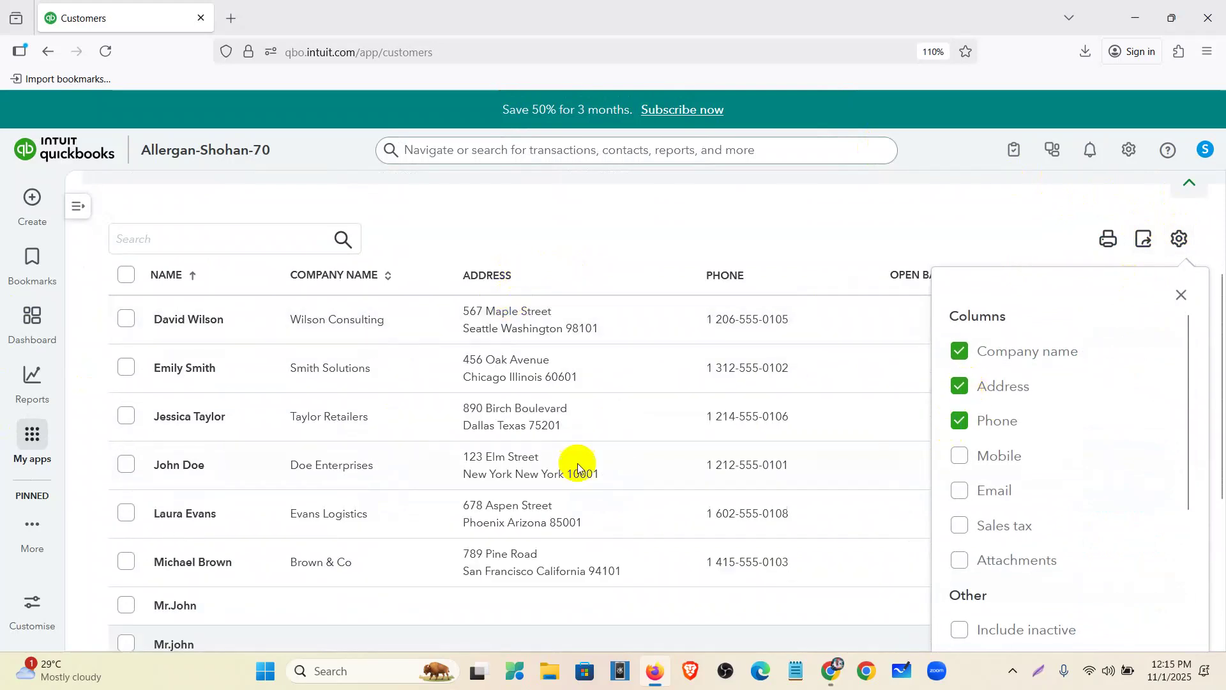
left_click(996, 489)
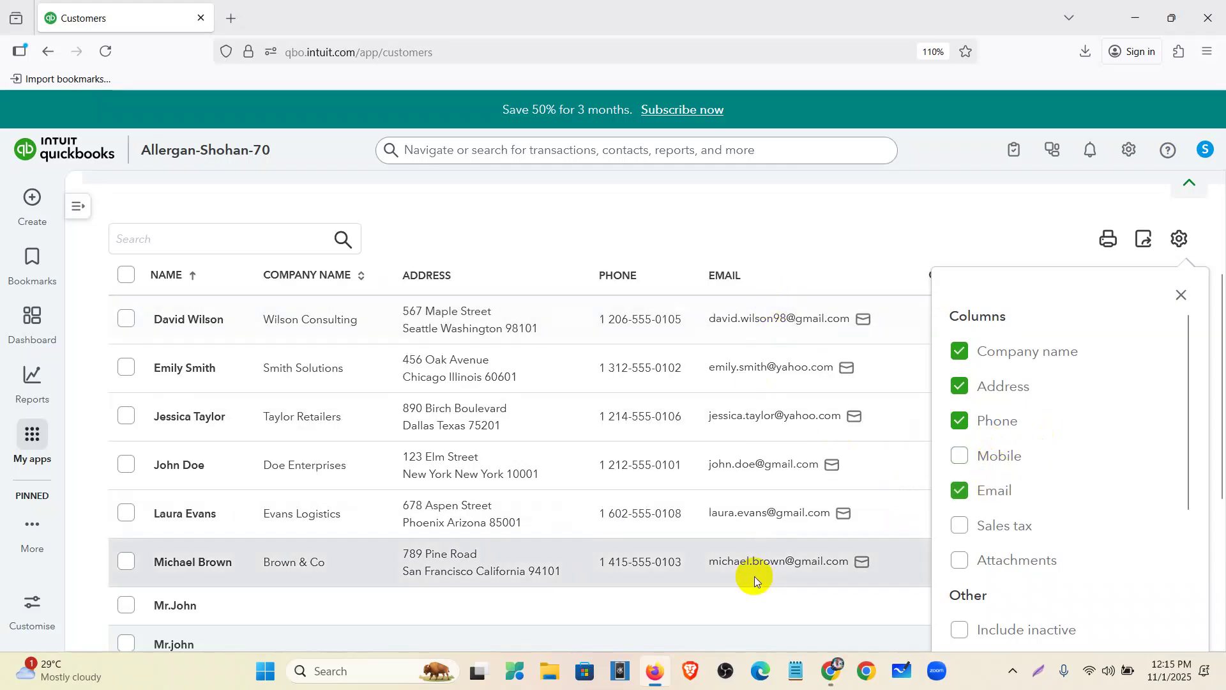
scroll(1074, 446, "down", 3)
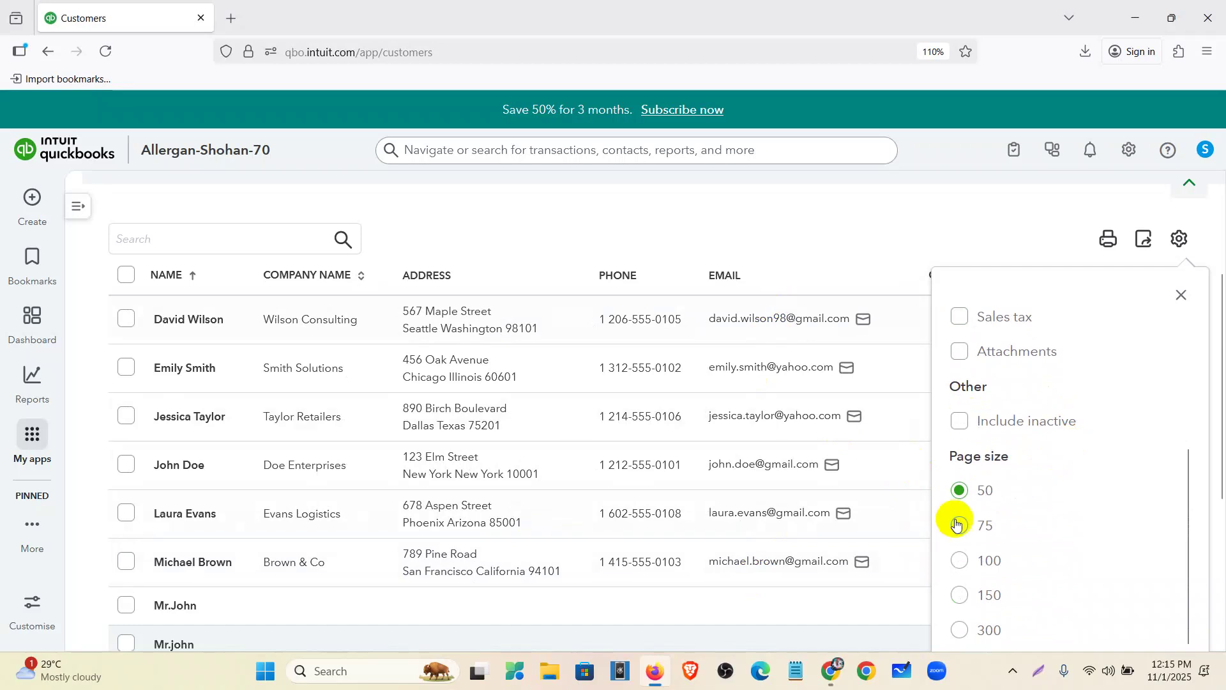
left_click(963, 557)
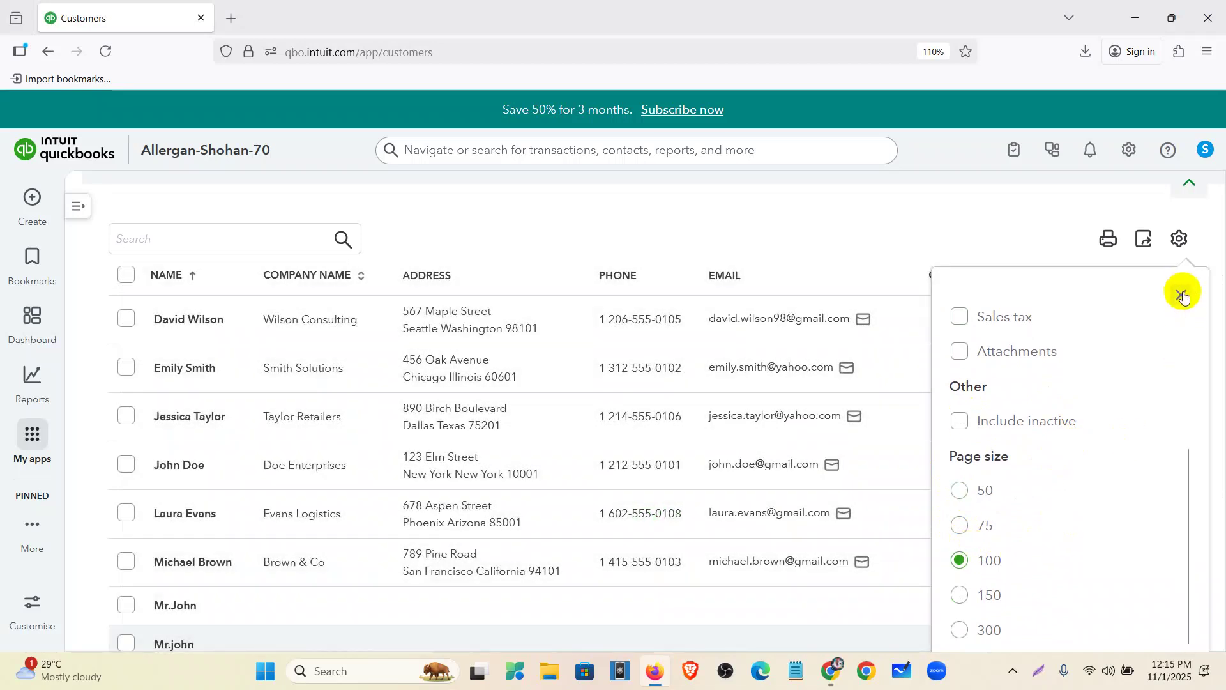
left_click(1183, 291)
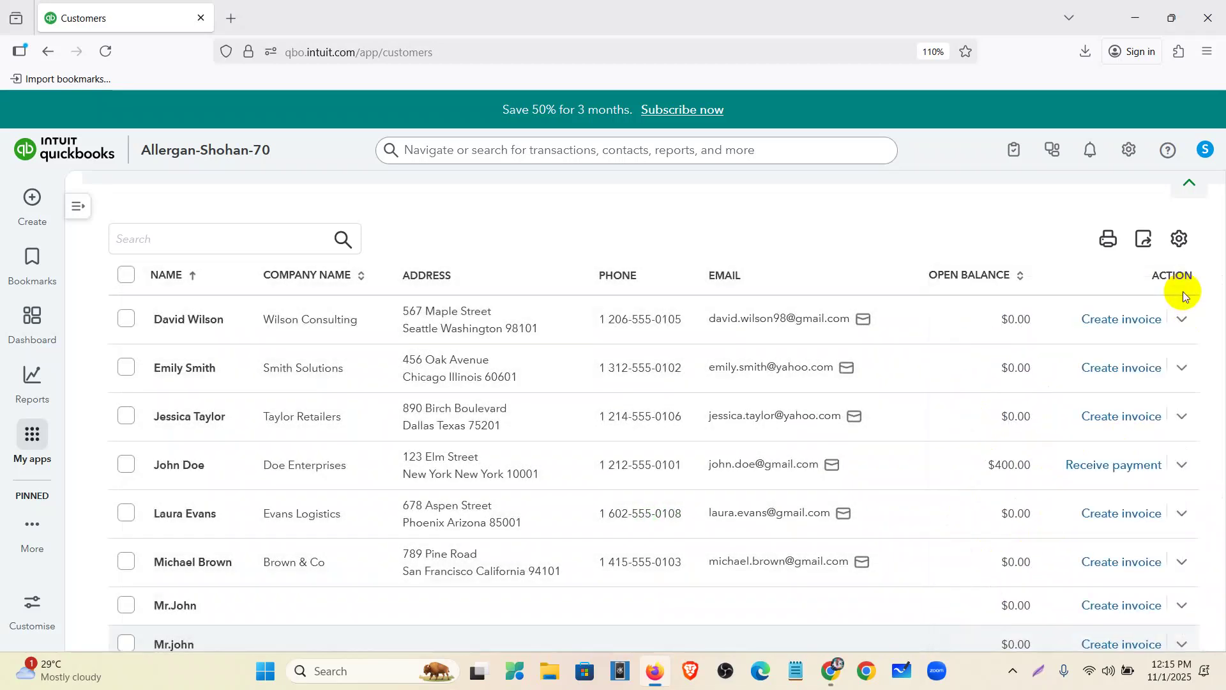
Preview the customer list for printing and close the preview without saving it.
scroll(596, 466, "up", 3)
scroll(597, 466, "down", 4)
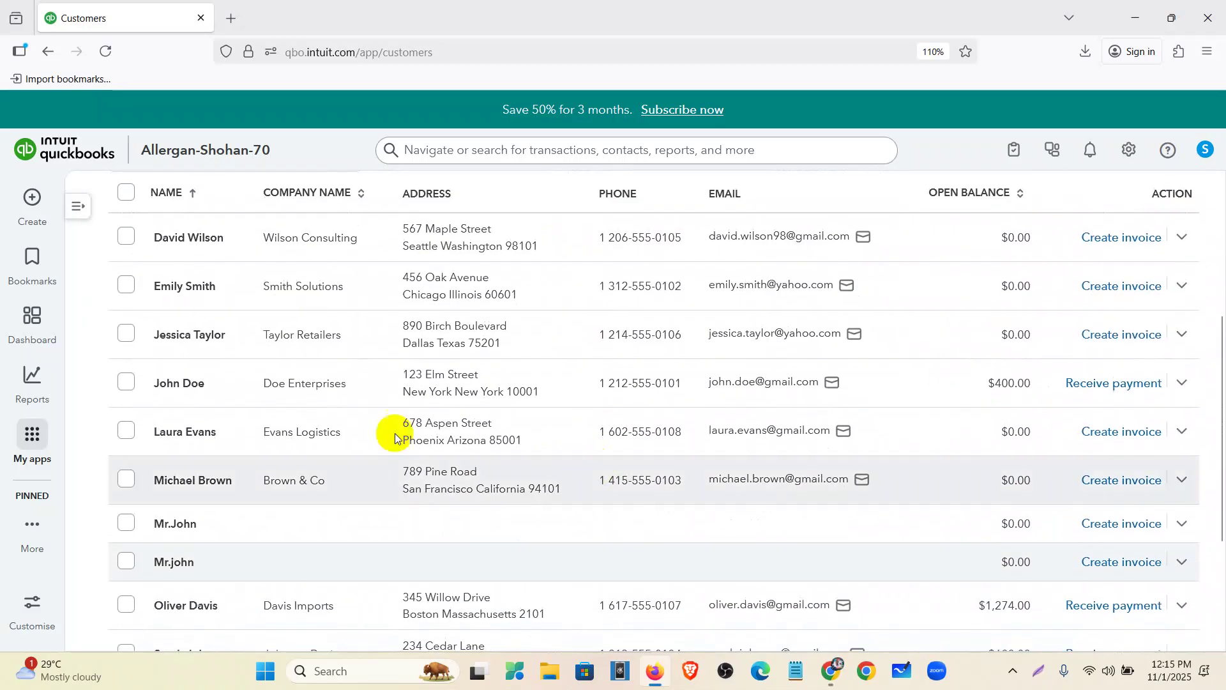
scroll(760, 385, "up", 4)
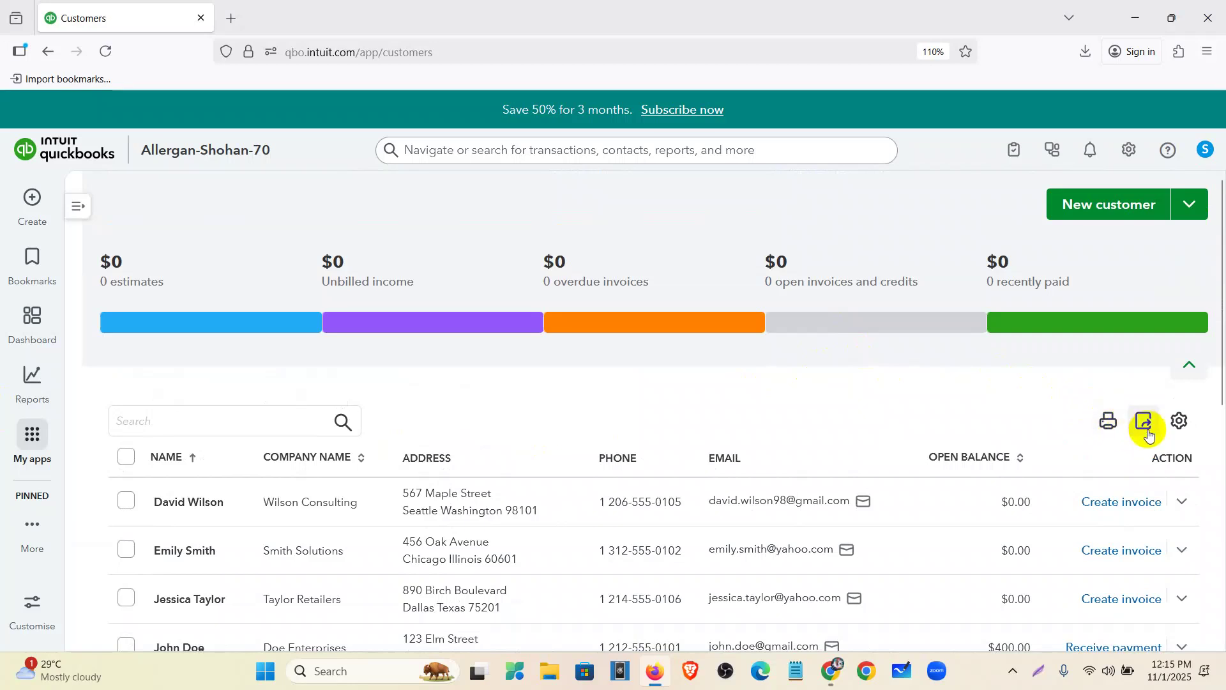
left_click(1107, 424)
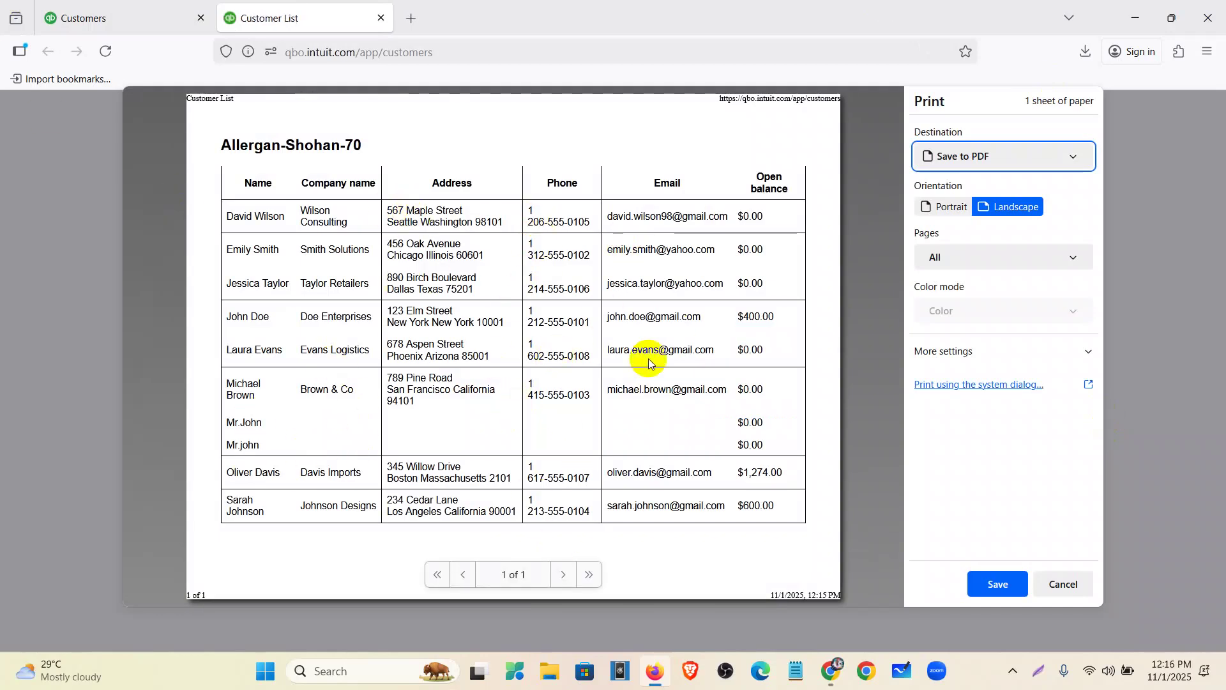
left_click(122, 17)
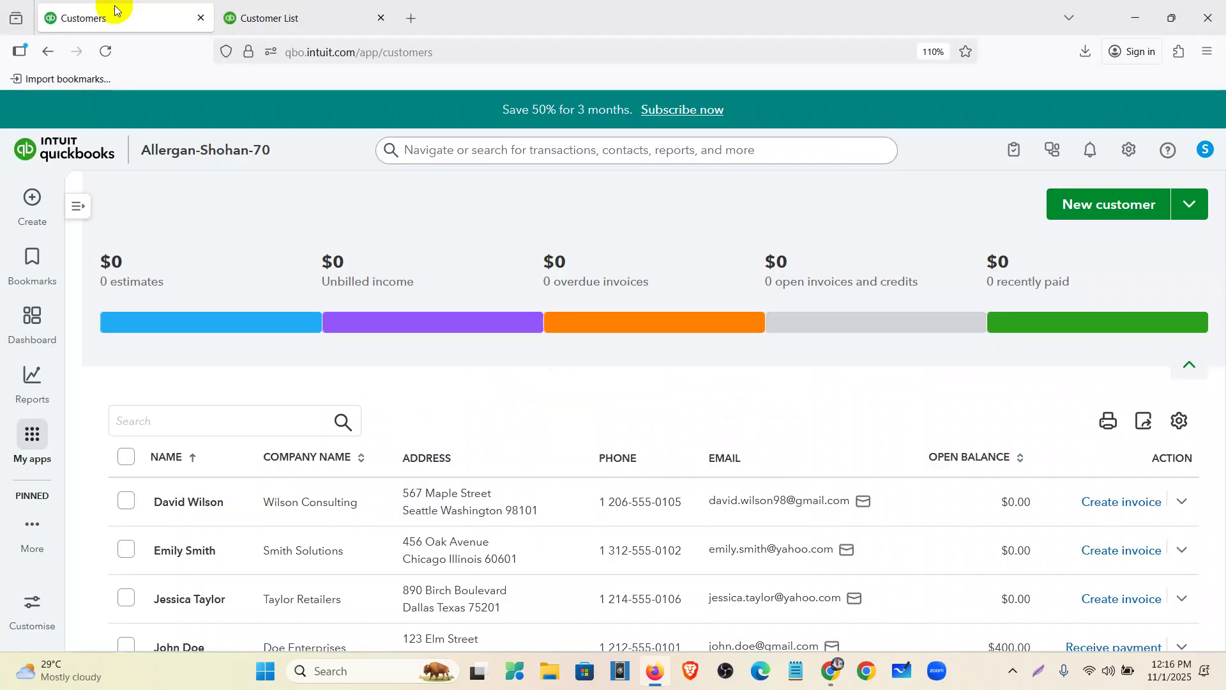
left_click(381, 20)
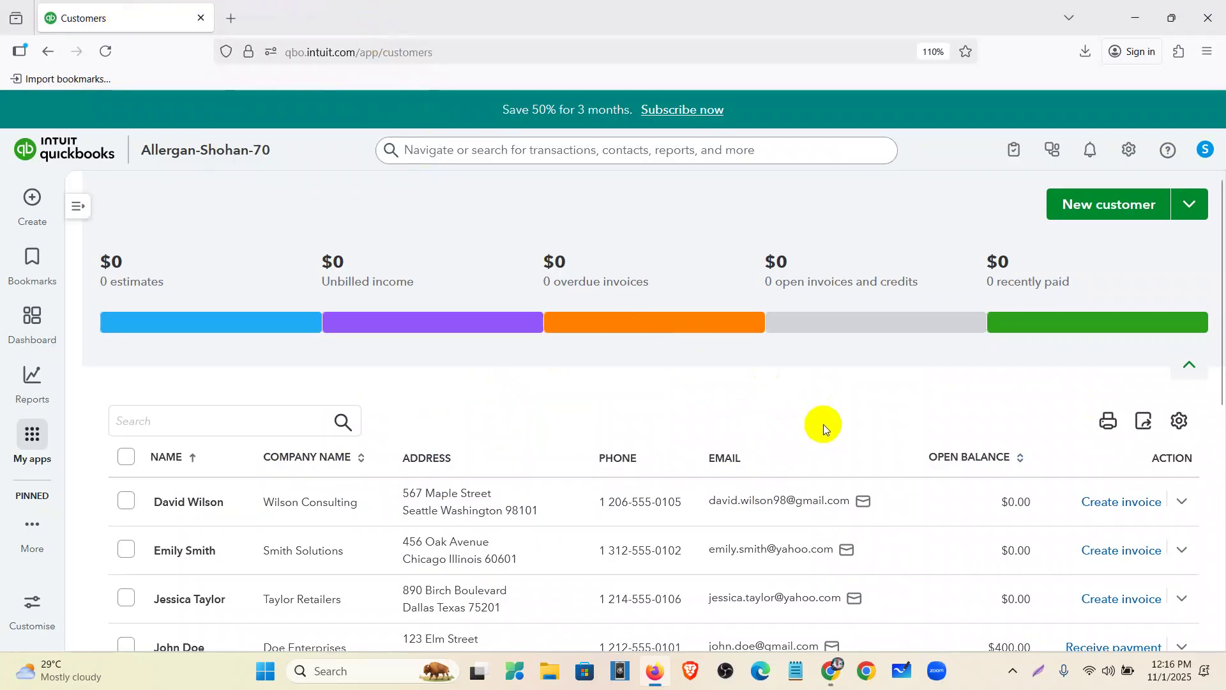
Examine the Doe Enterprises customer's financial summary and opening balance invoice, hiding the side customer list, and return to the customer list.
scroll(824, 424, "down", 3)
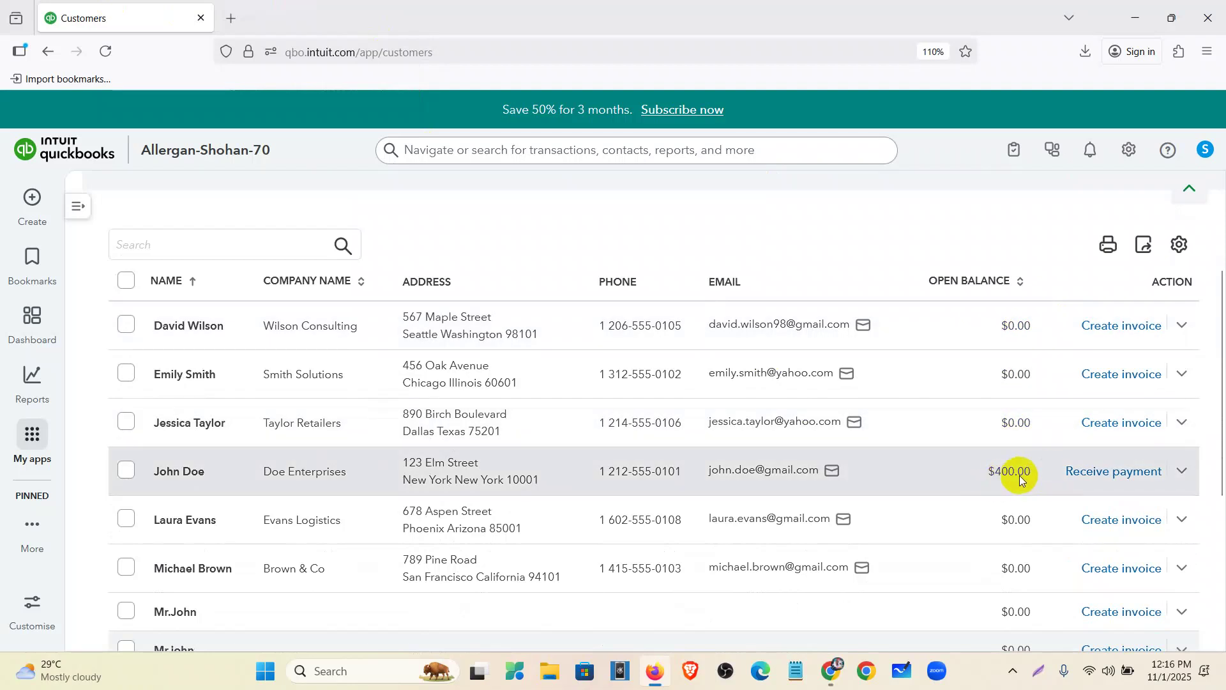
left_click(957, 470)
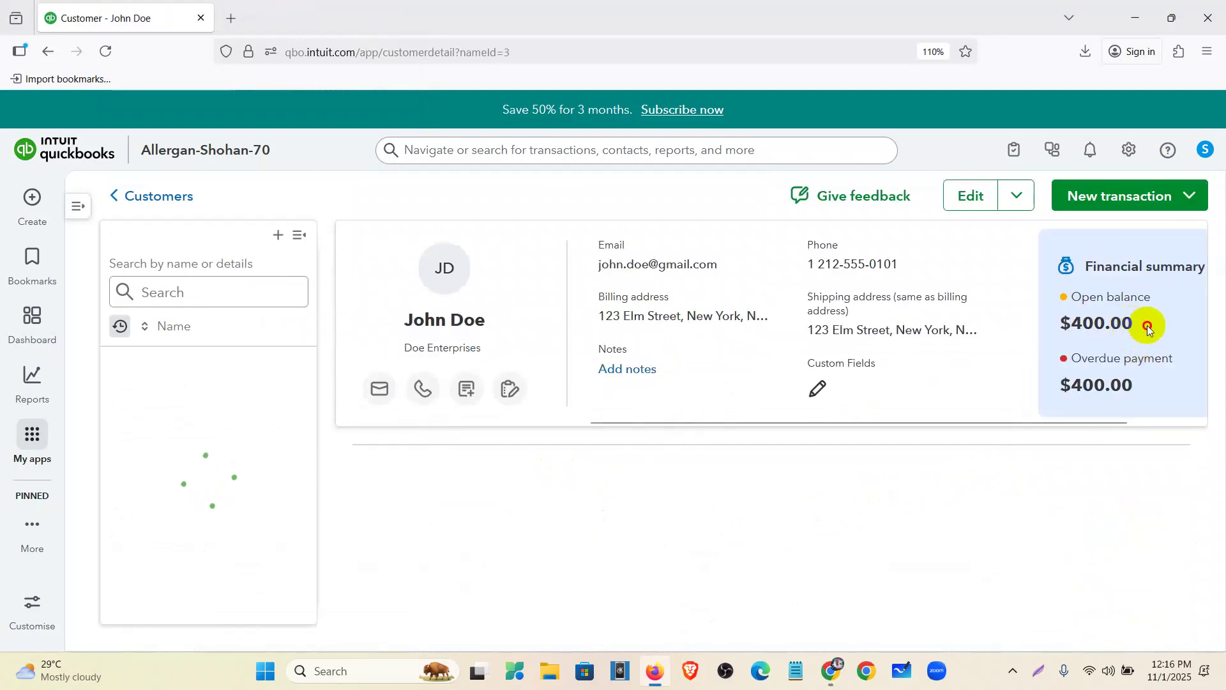
left_click_drag(1147, 324, 1039, 317)
scroll(453, 511, "down", 3)
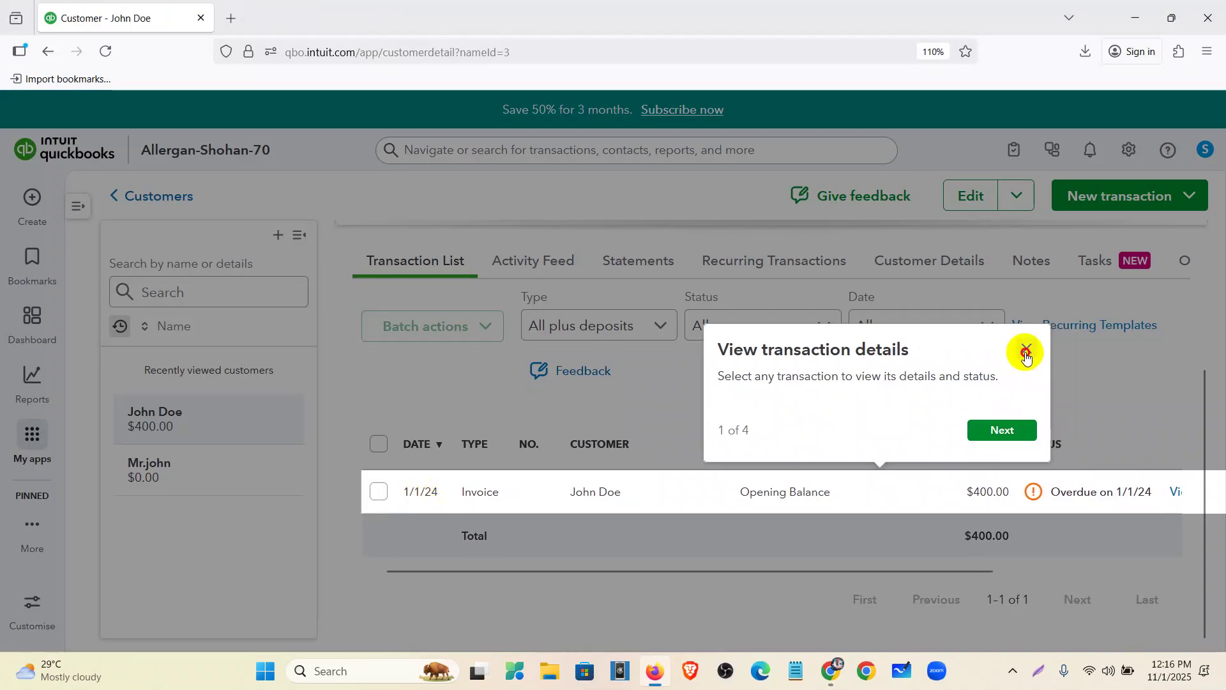
left_click(1040, 350)
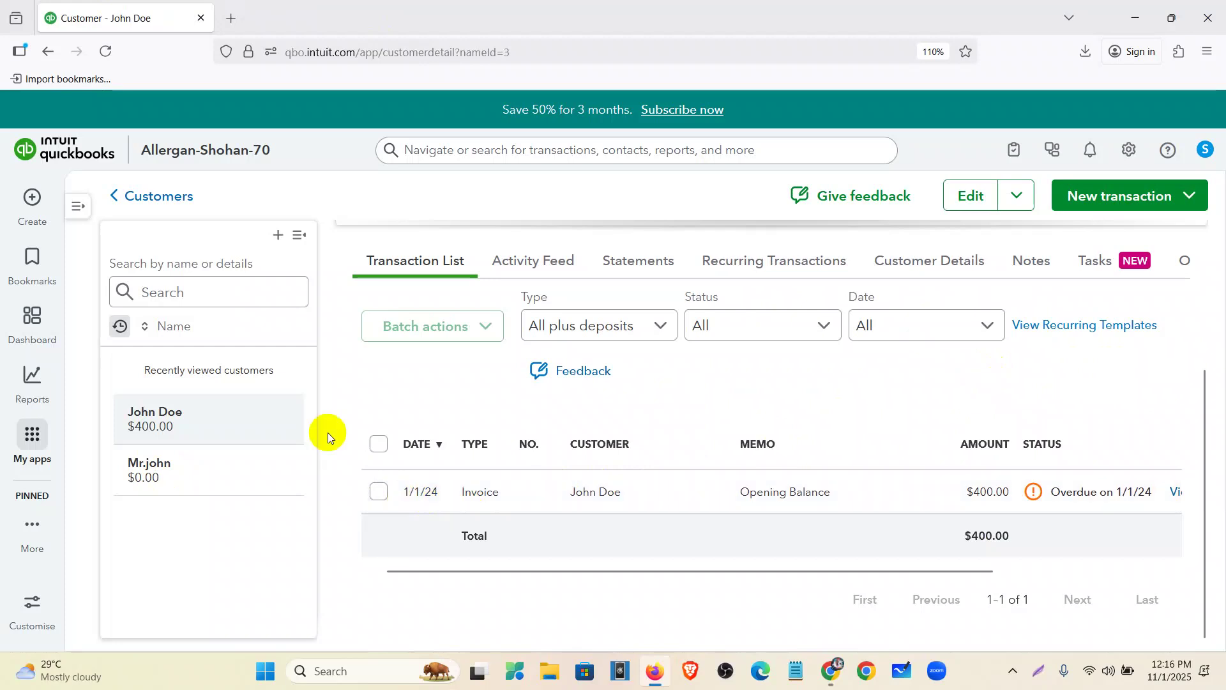
left_click(299, 235)
scroll(647, 487, "up", 3)
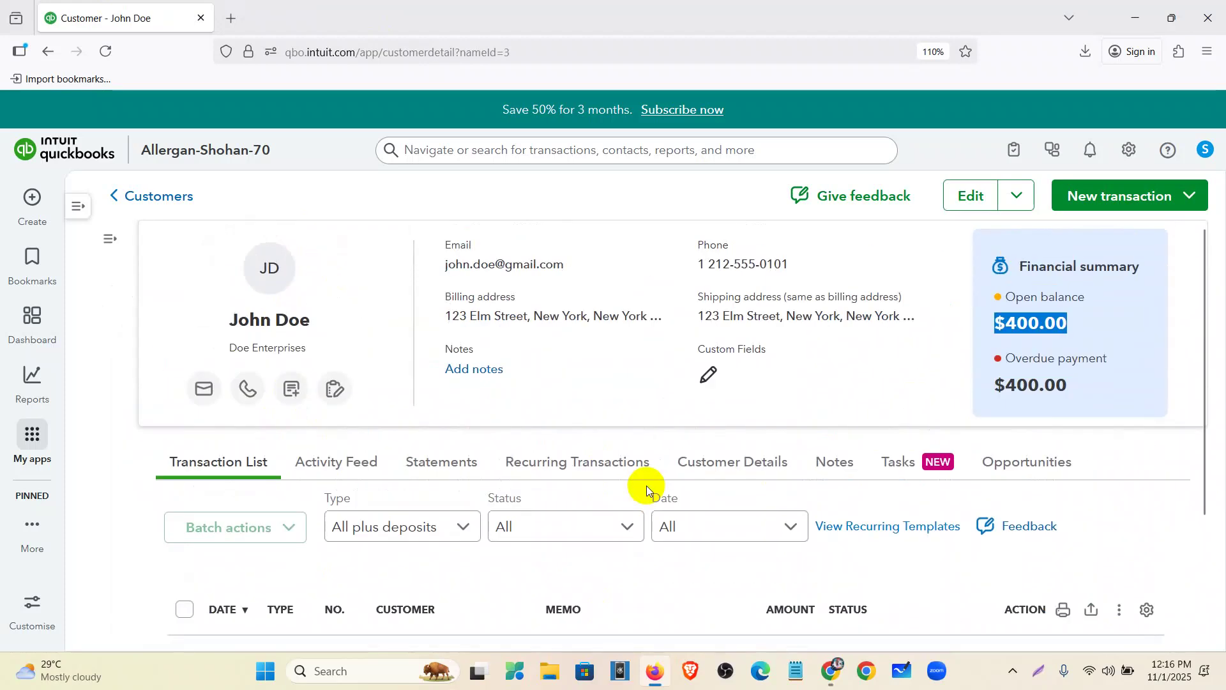
left_click(158, 194)
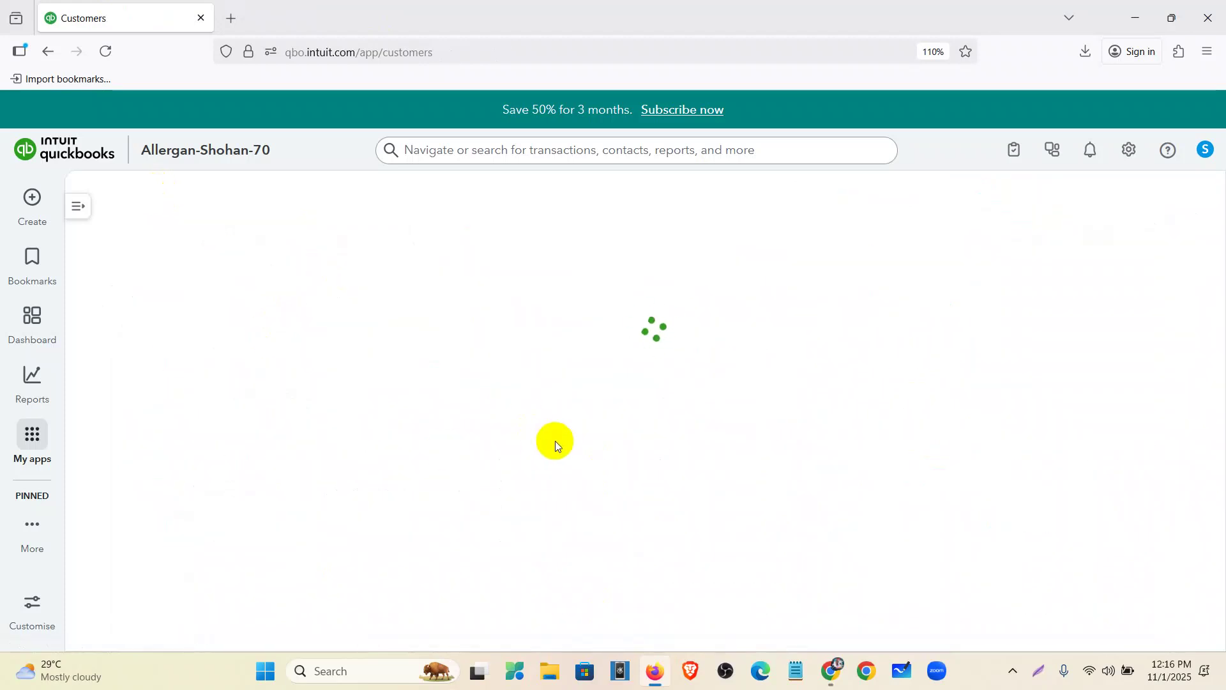
Make the duplicate customer with the lowercase name, listed directly above Davis Imports, inactive.
scroll(654, 457, "down", 5)
scroll(677, 471, "up", 2)
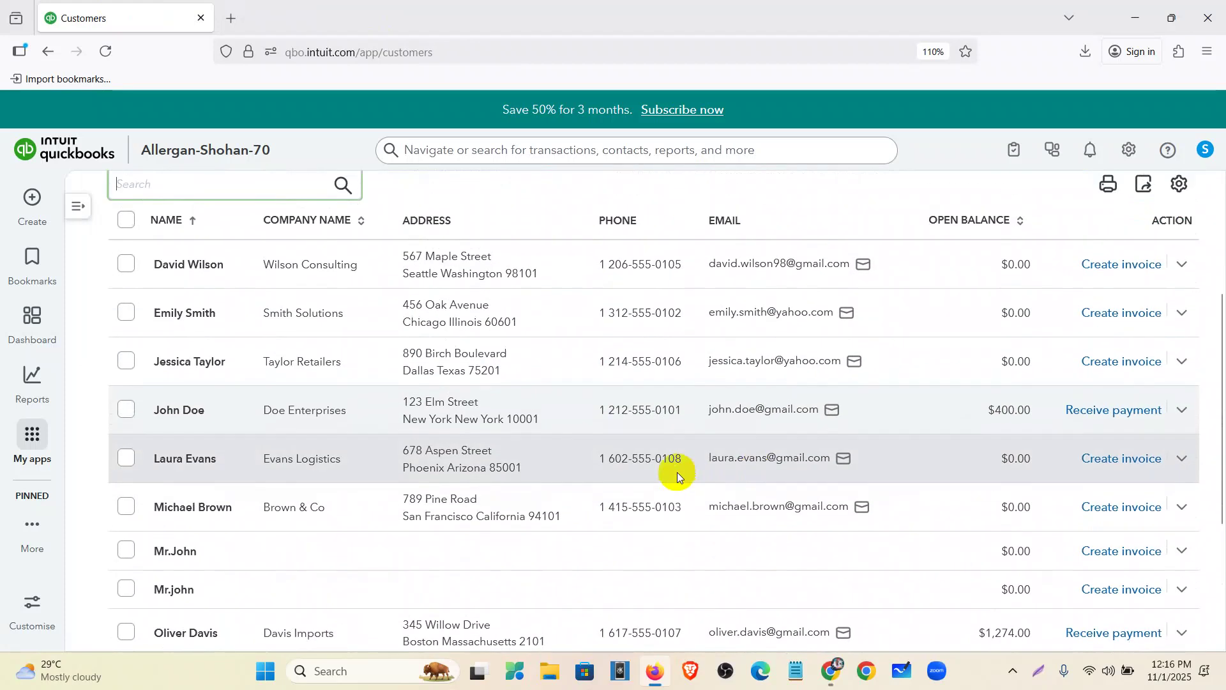
scroll(660, 459, "down", 3)
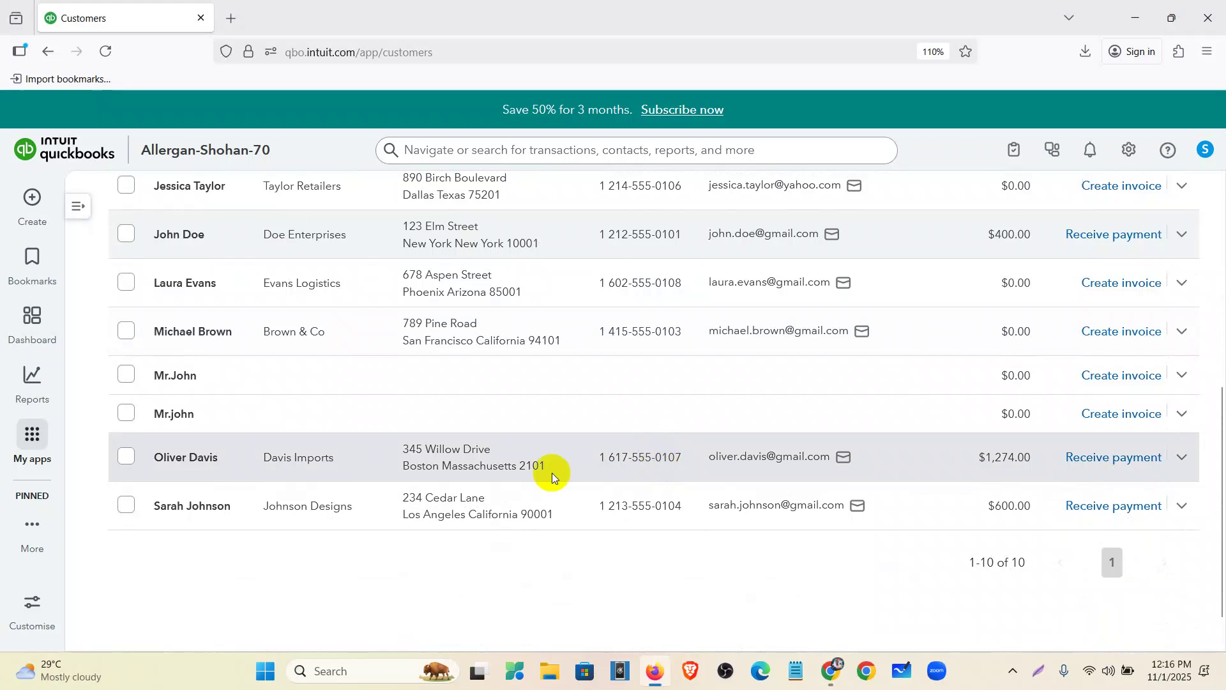
left_click(1184, 415)
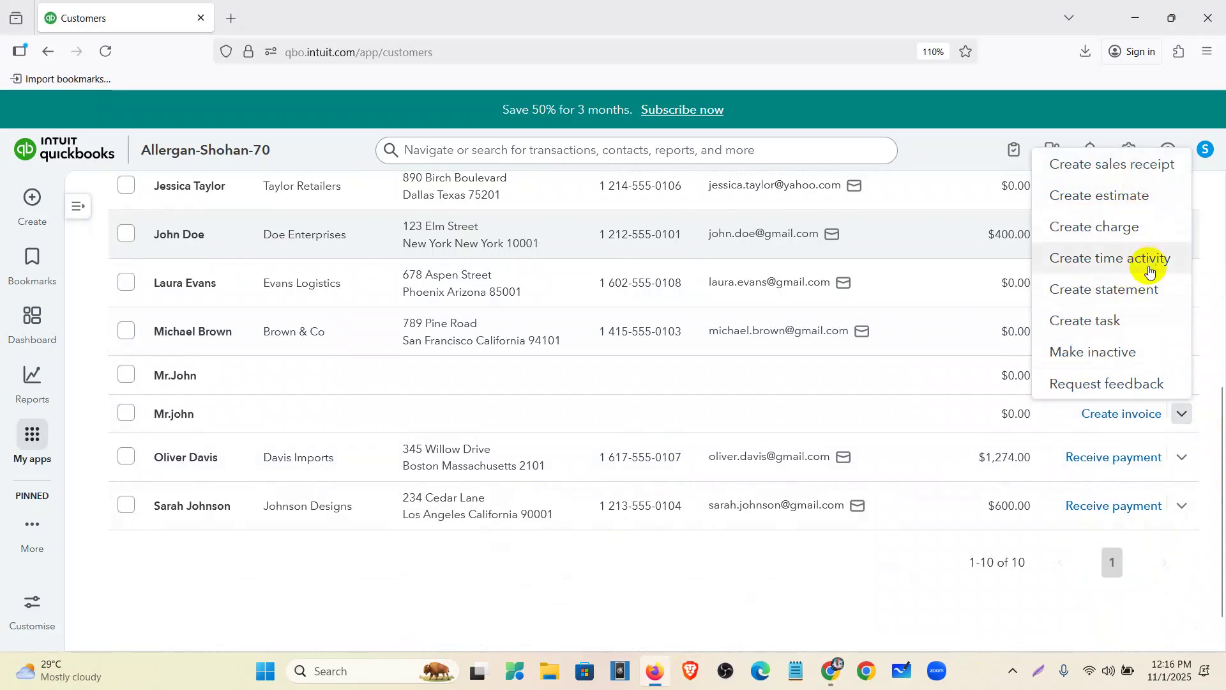
left_click(1124, 348)
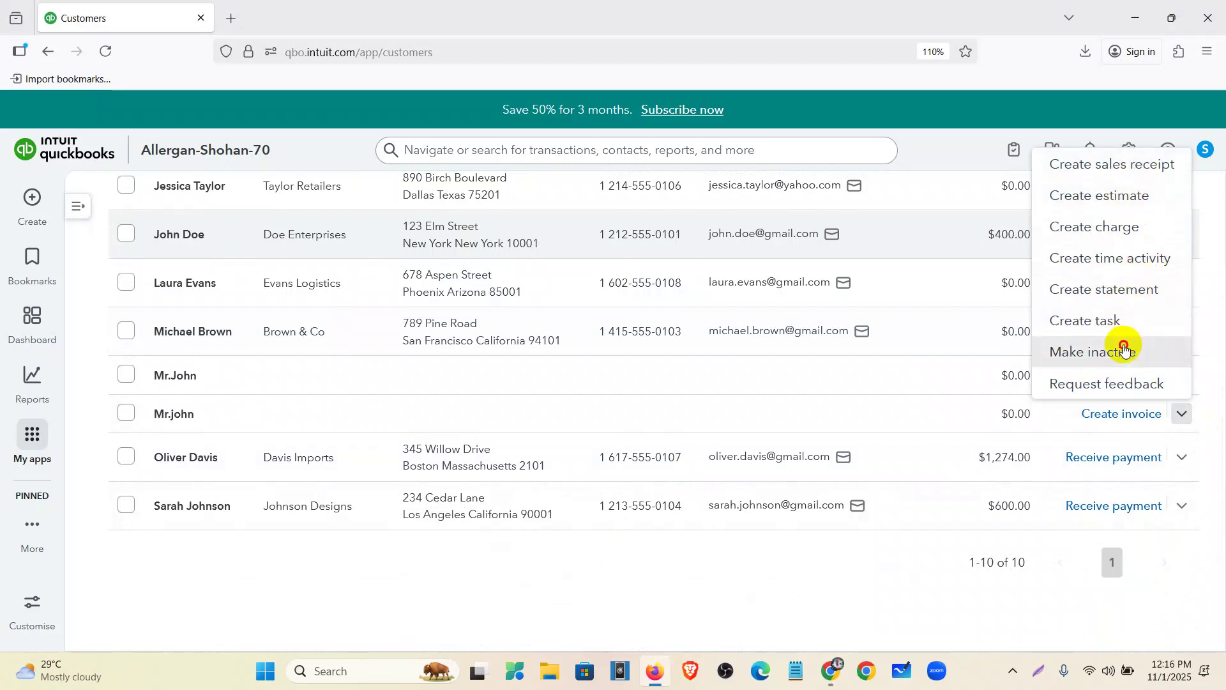
left_click(782, 473)
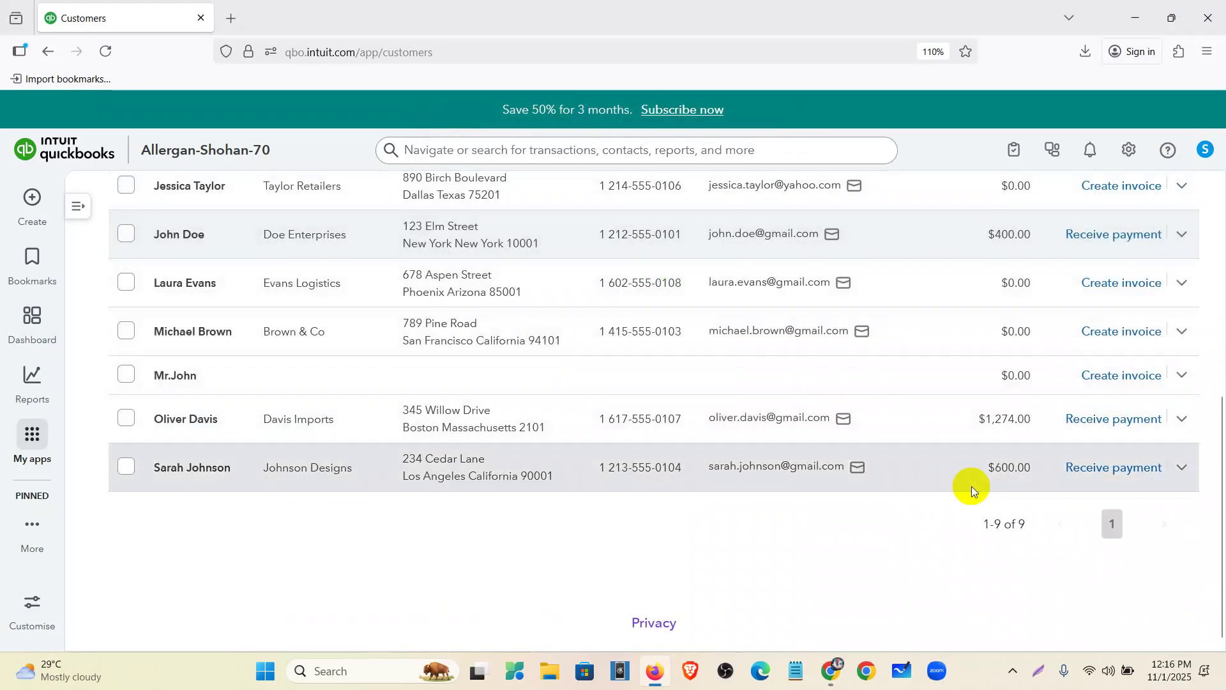
Include inactive customers in the customer list.
scroll(972, 486, "up", 5)
scroll(1139, 408, "down", 3)
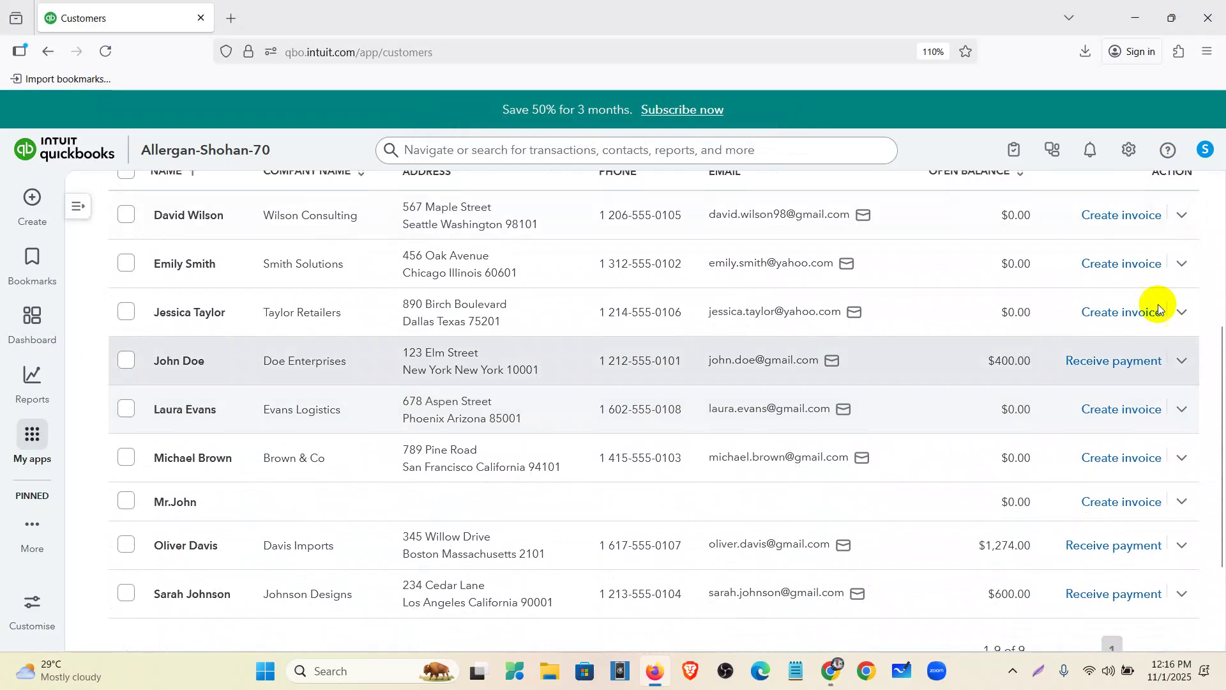
scroll(1156, 306, "up", 3)
left_click(1180, 311)
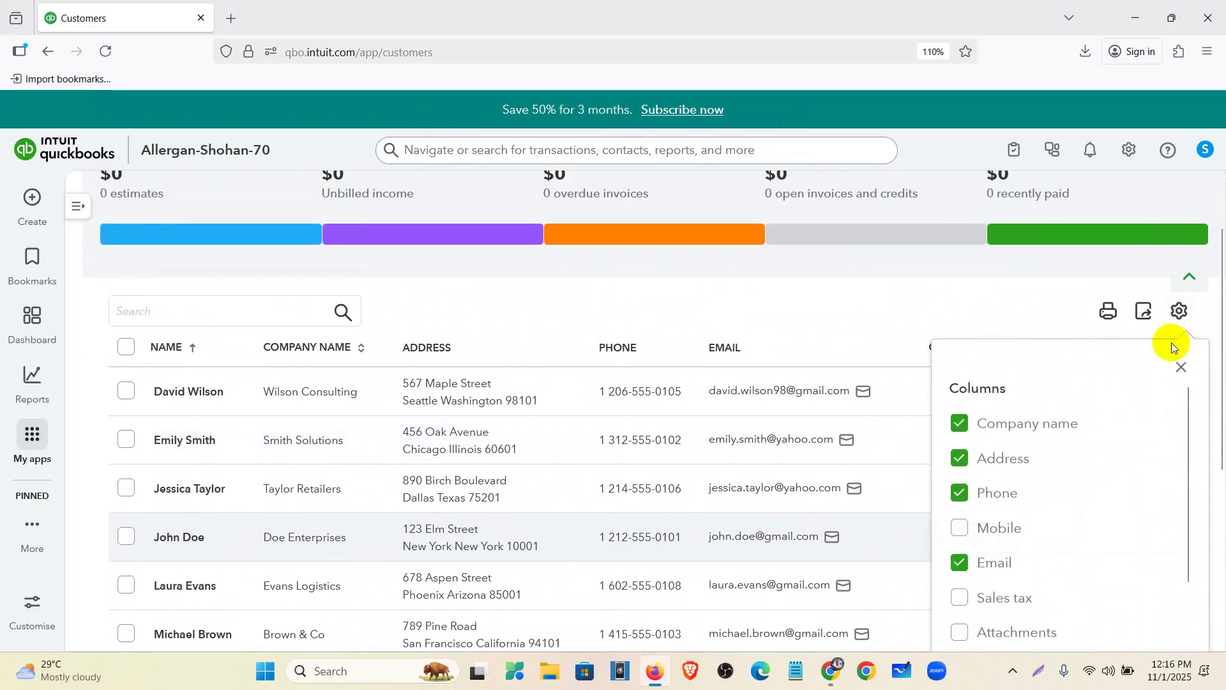
scroll(1159, 427, "down", 3)
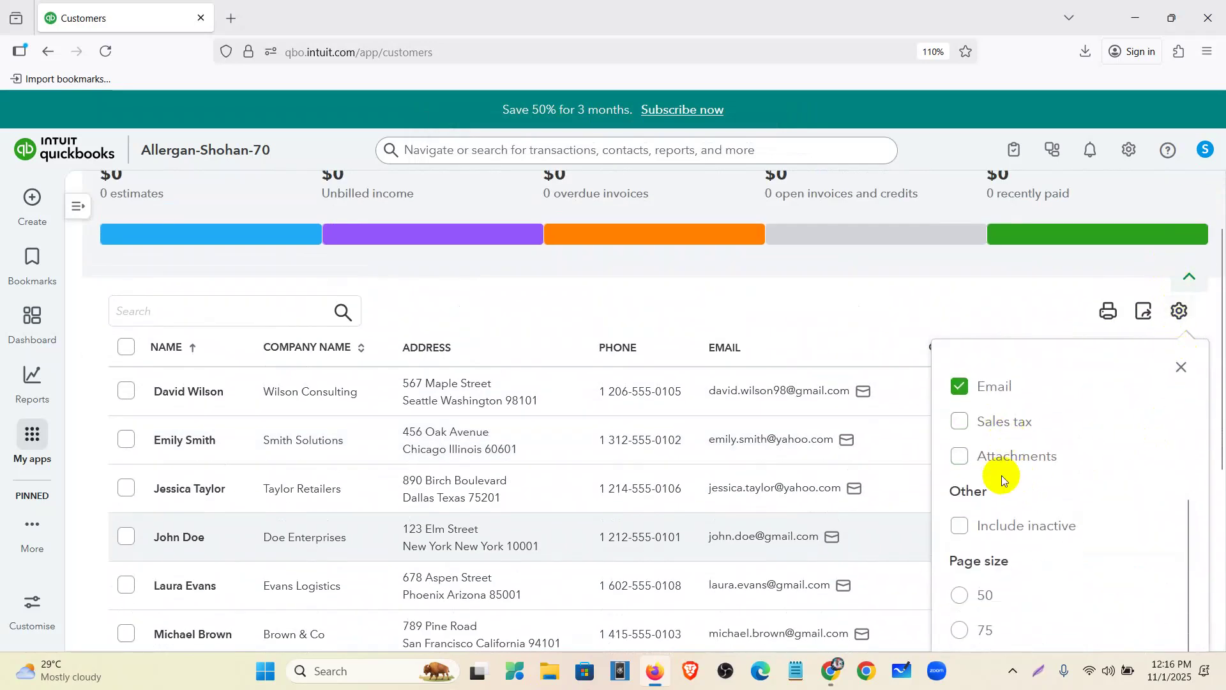
left_click(995, 532)
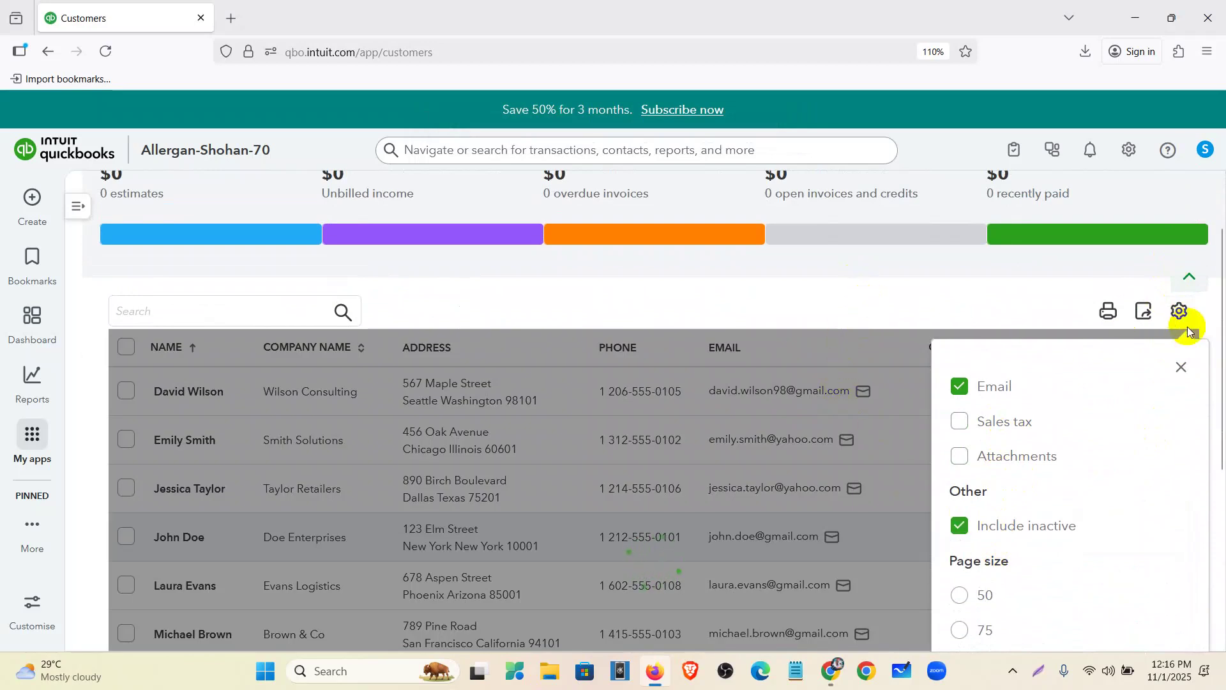
left_click(1182, 368)
Make the deleted duplicate customer active again.
scroll(873, 364, "down", 4)
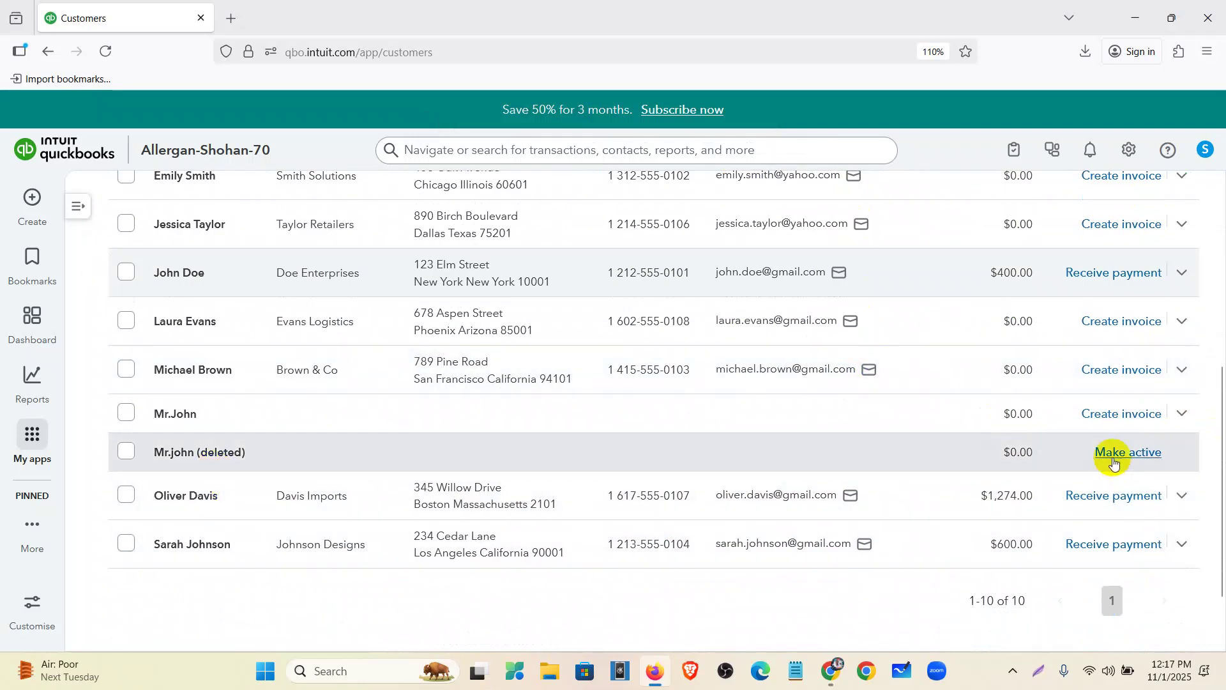
left_click(1115, 460)
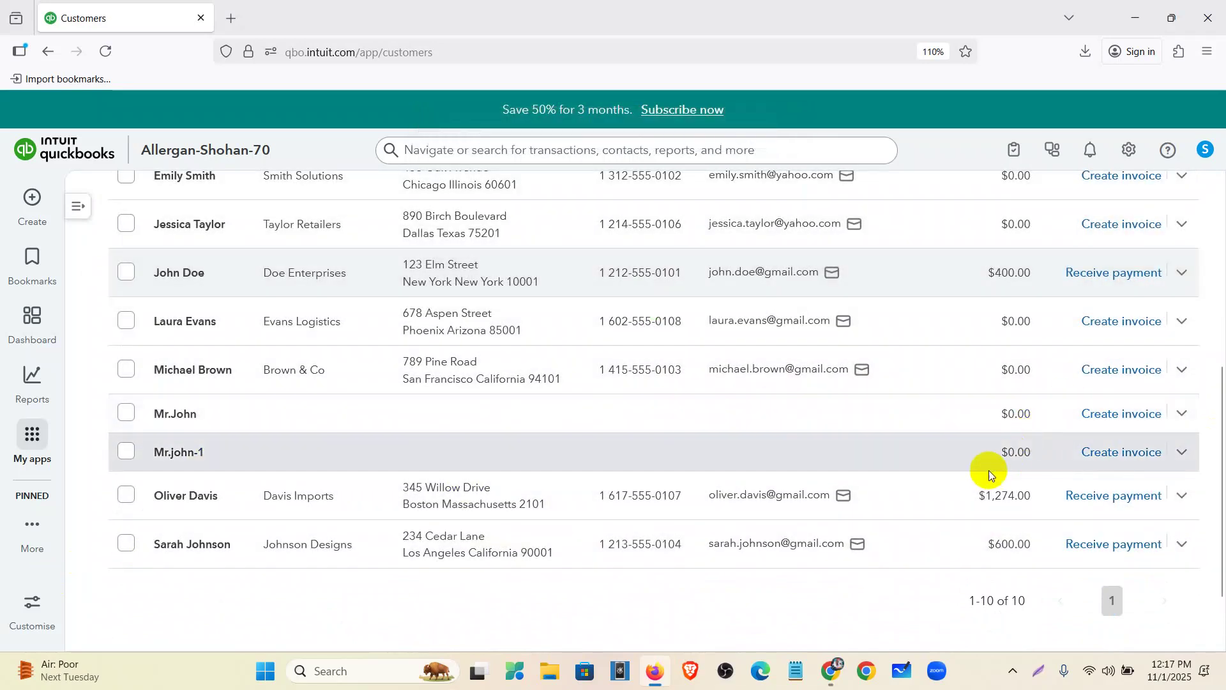
scroll(988, 470, "up", 4)
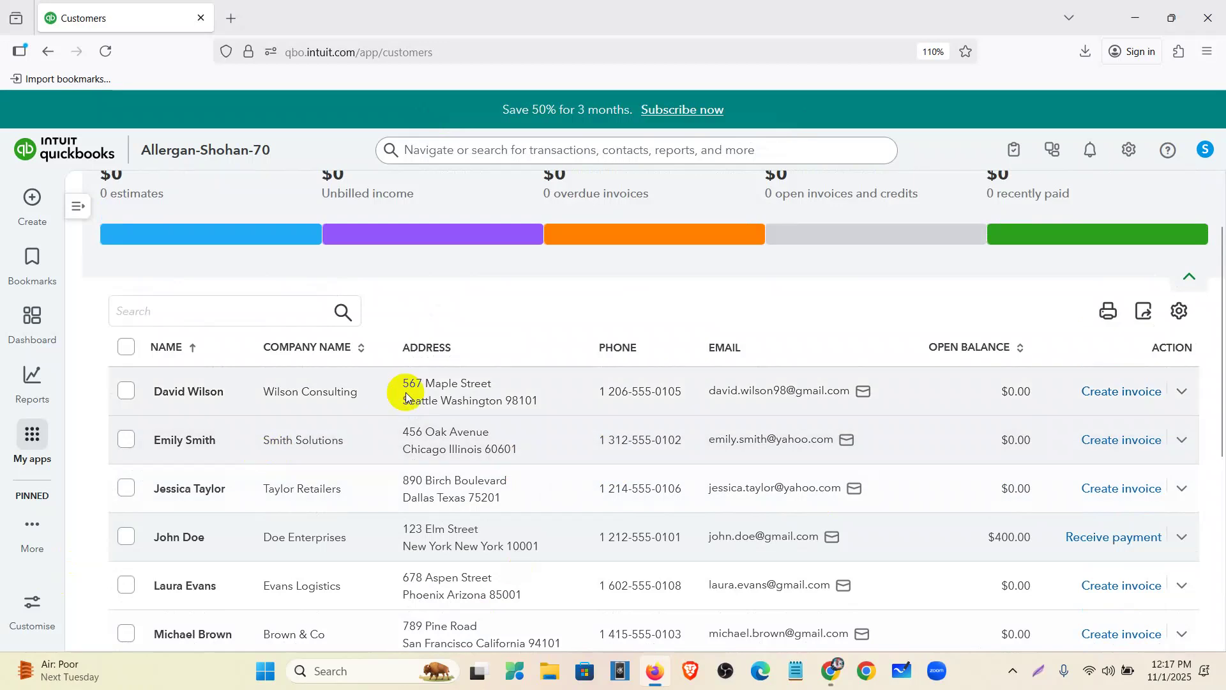
Open the QuickBooks Dashboard and switch to the Assignment 2 folder in Google Drive in Chrome.
mouse_move(29, 208)
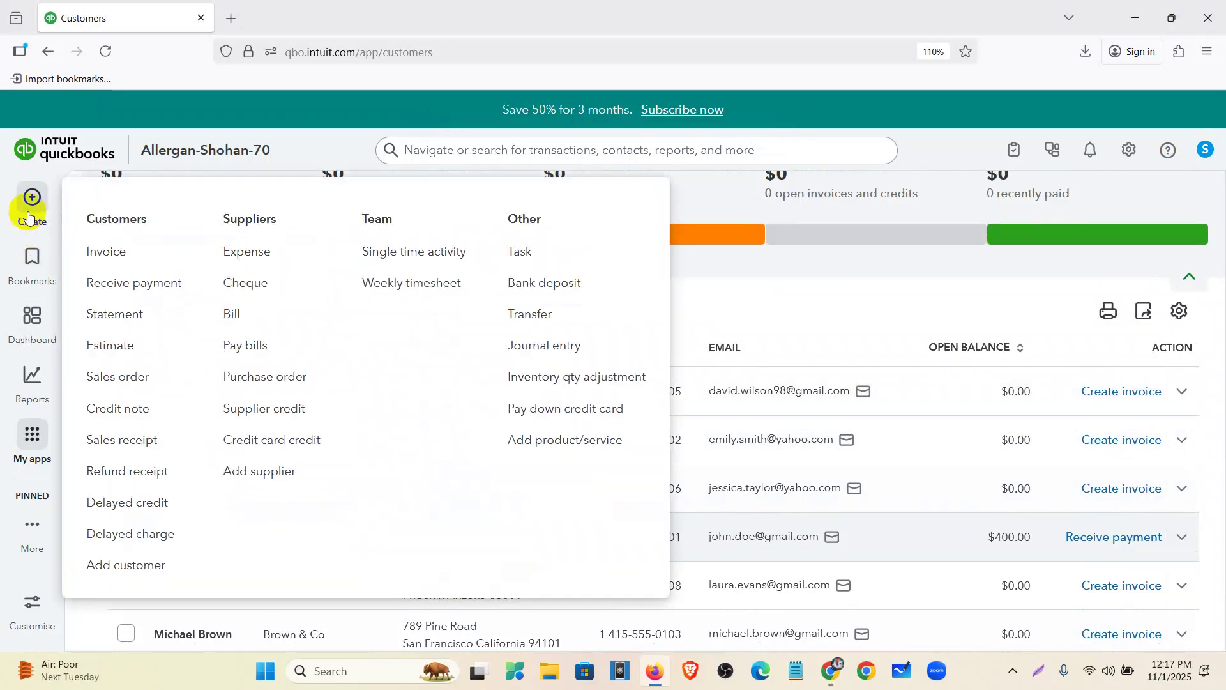
mouse_move(44, 443)
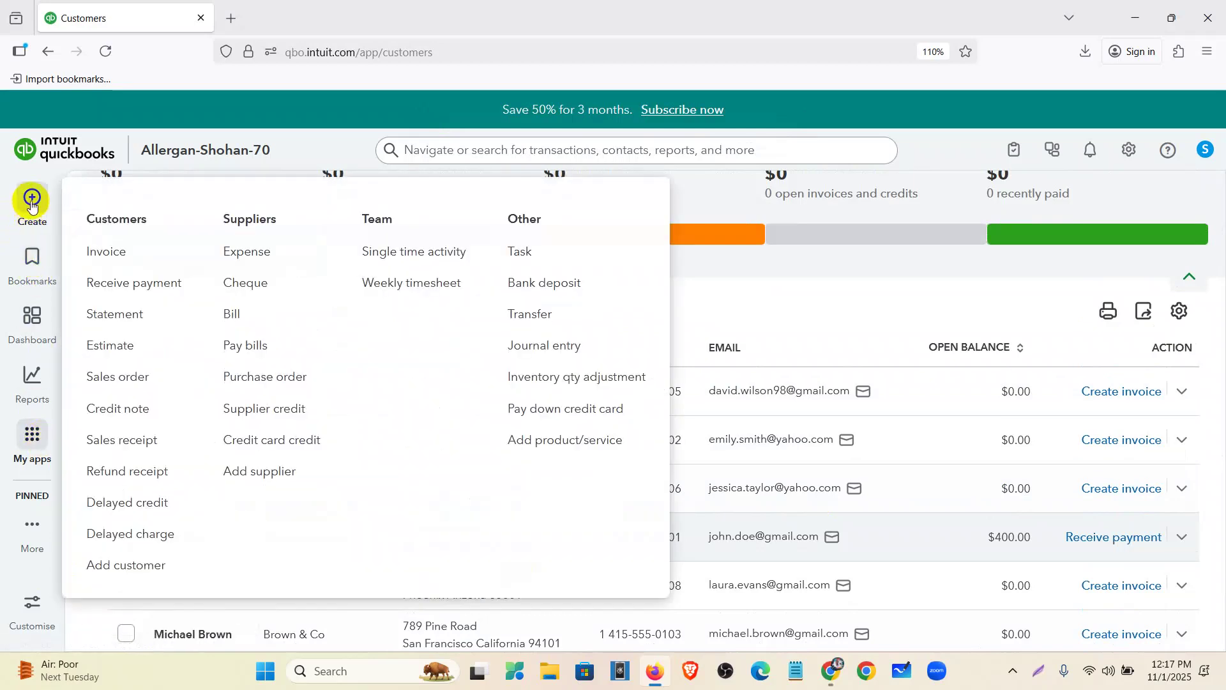
left_click(36, 340)
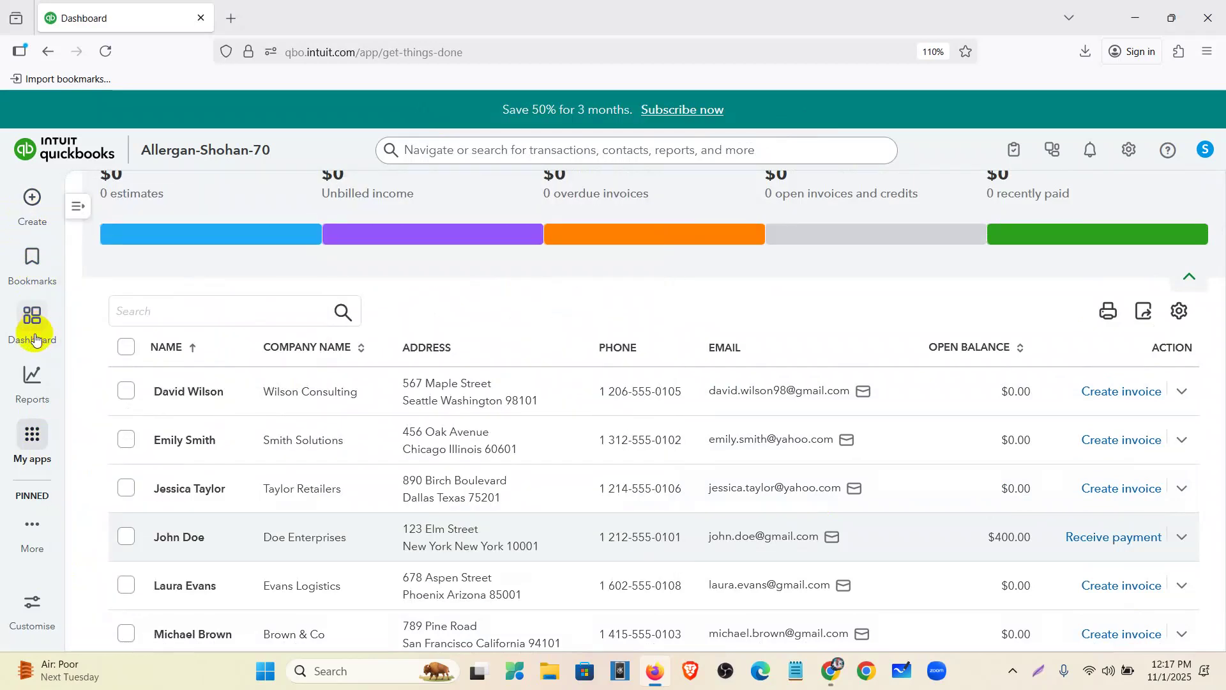
left_click(830, 669)
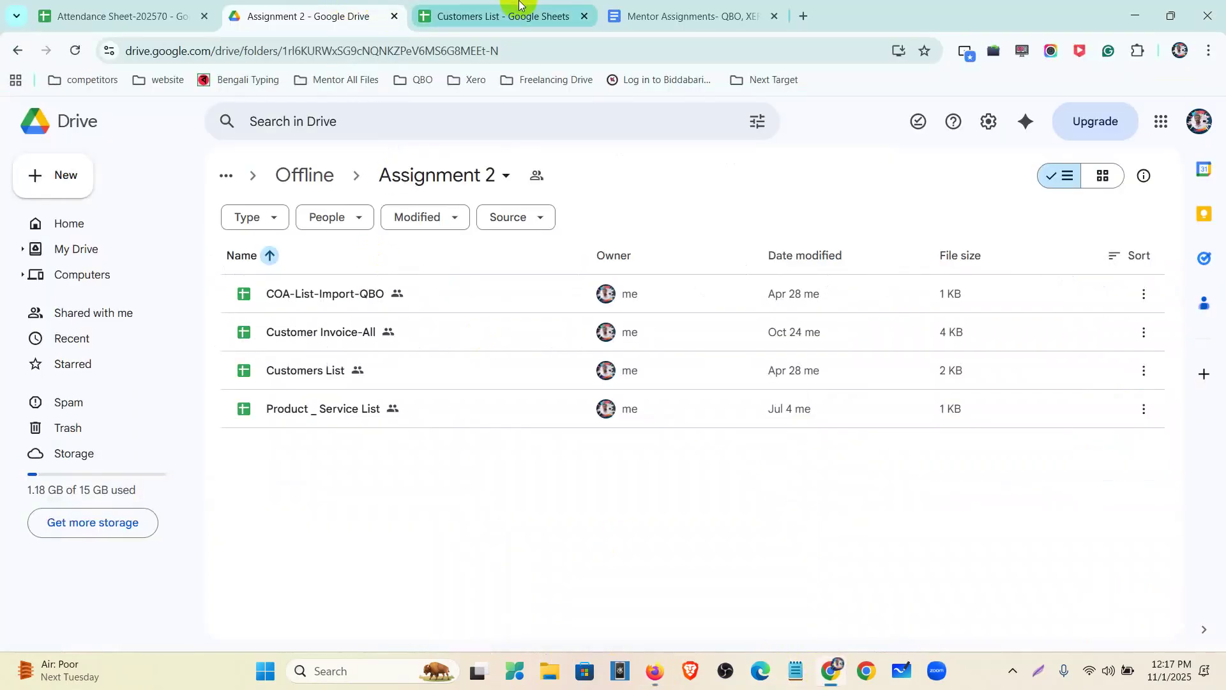
Close the Customers List sheet and review tasks 3 and 4 of QuickBooks Assignment-02 in the Mentor Assignments document.
left_click(581, 16)
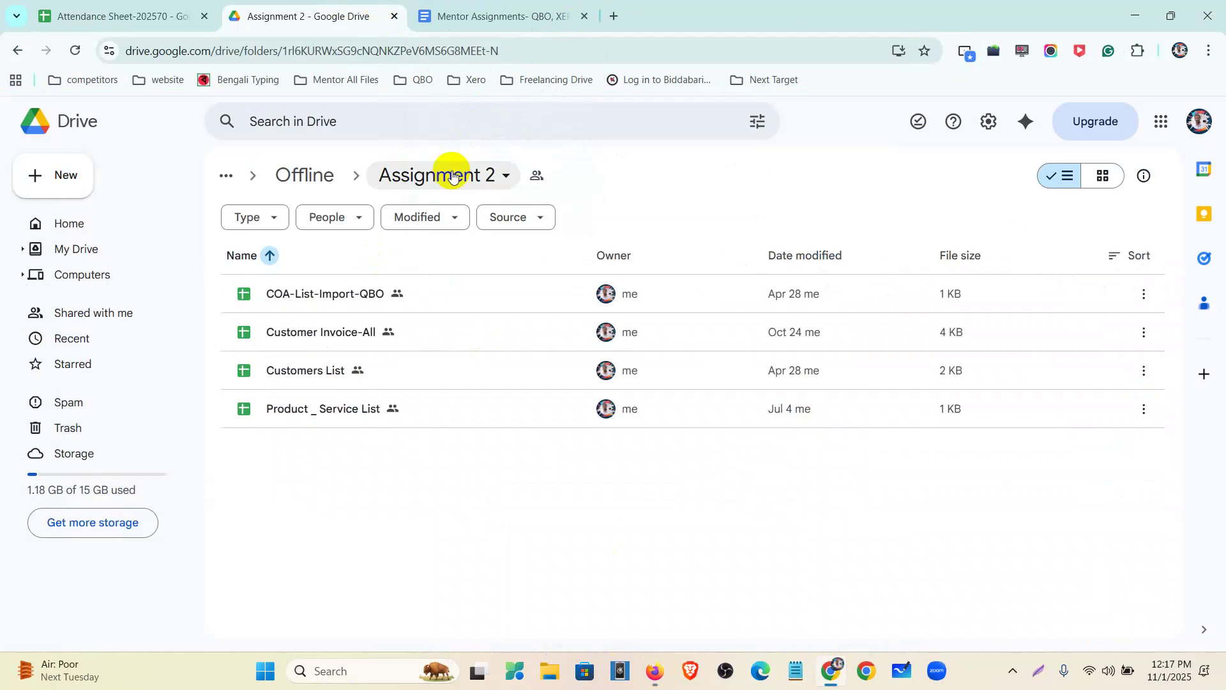
left_click(464, 18)
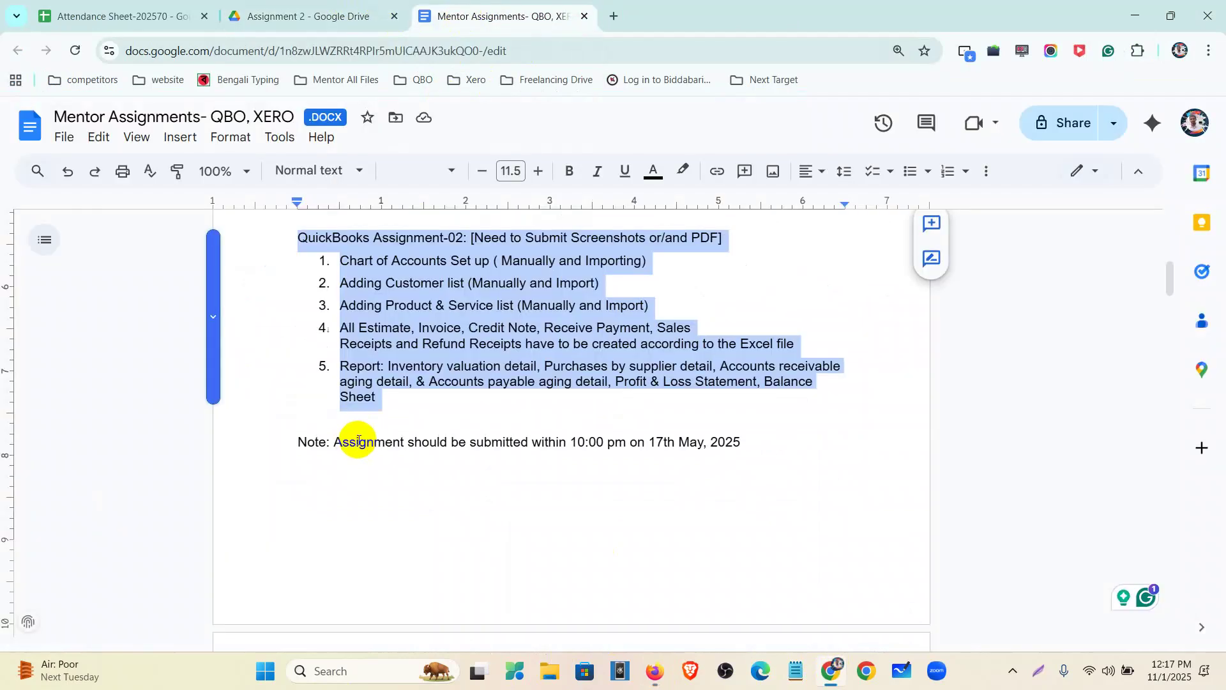
left_click_drag(338, 331, 523, 343)
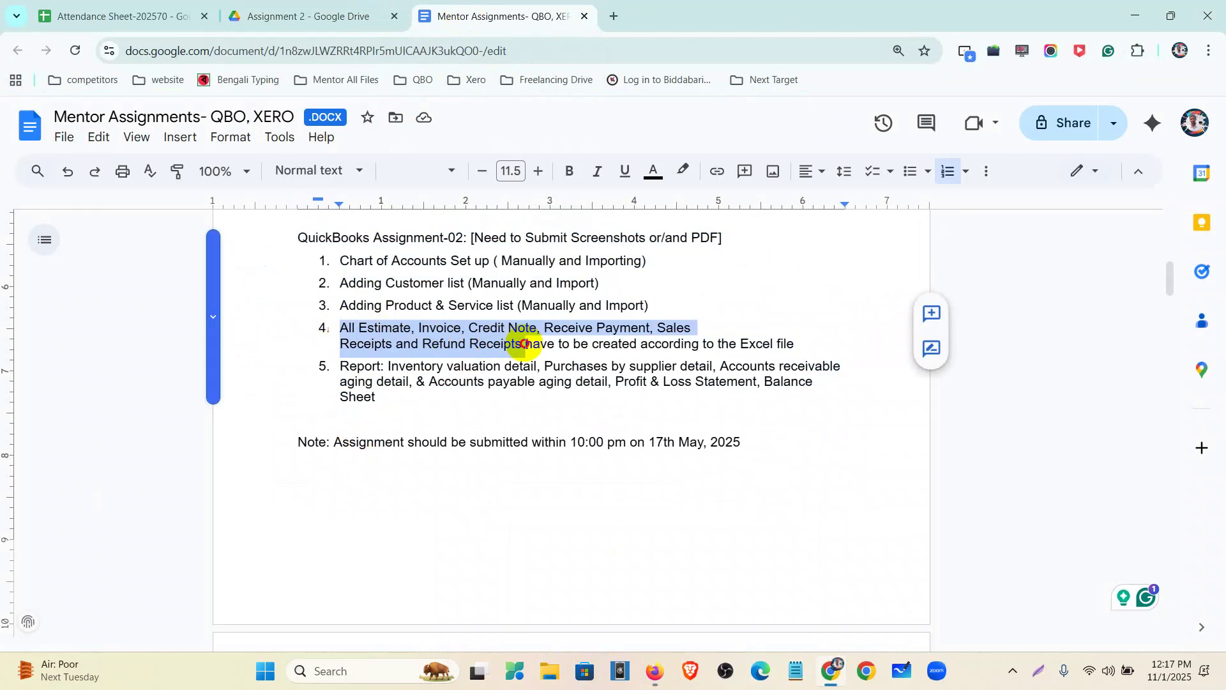
left_click_drag(339, 307, 652, 314)
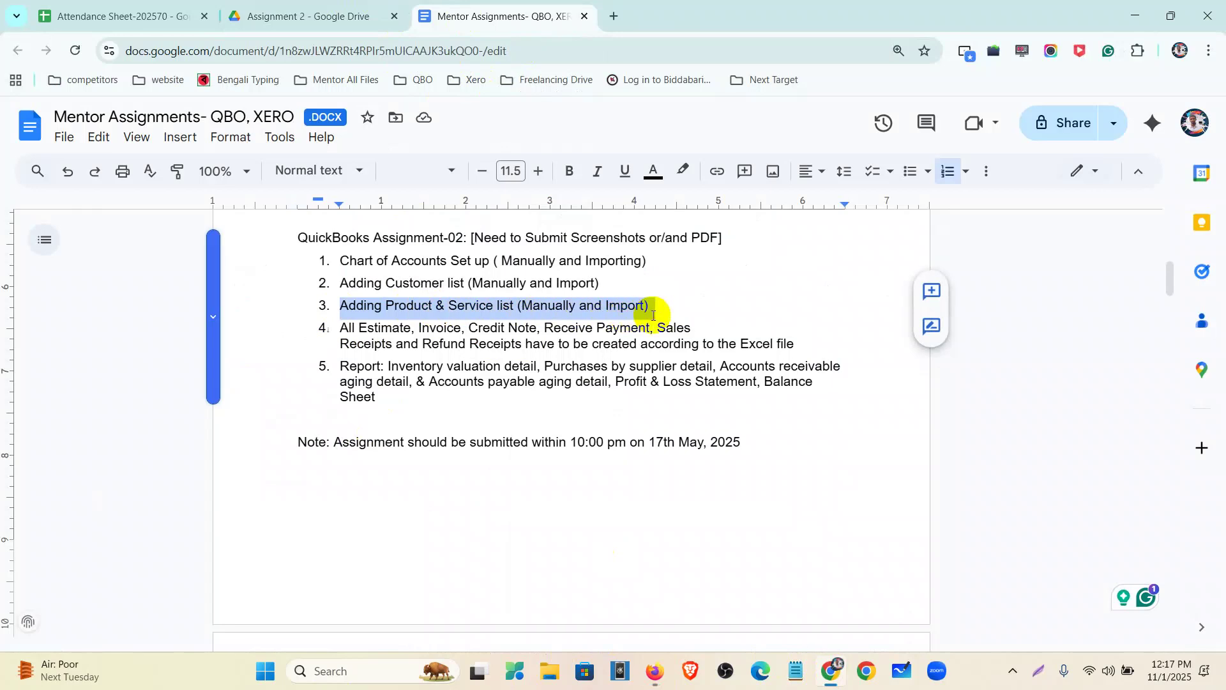
Switch to QuickBooks, open Products & services under Sales & Get Paid, and start creating an item.
left_click(656, 672)
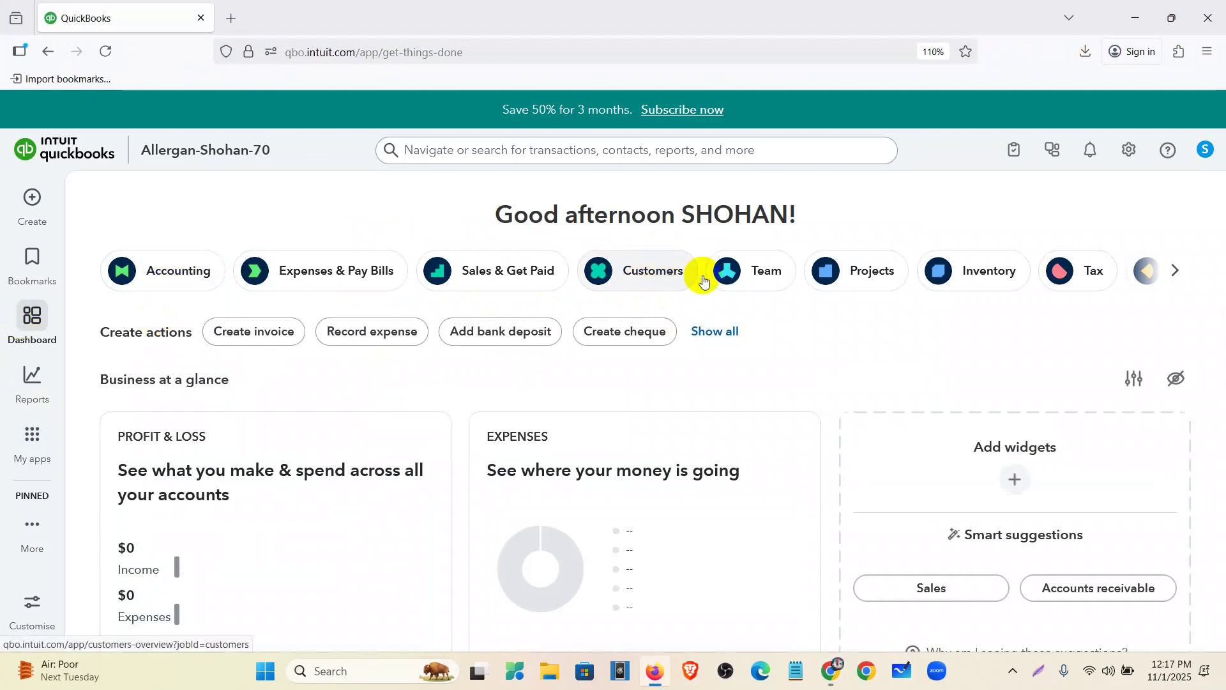
left_click(1177, 272)
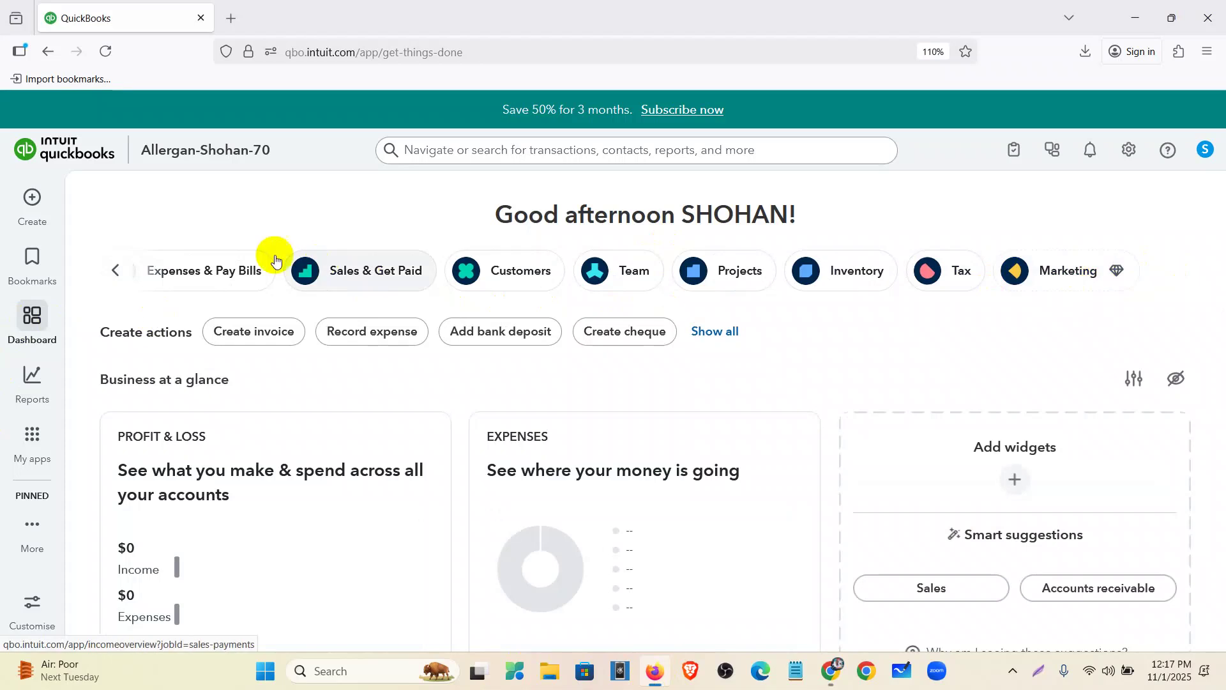
left_click(115, 271)
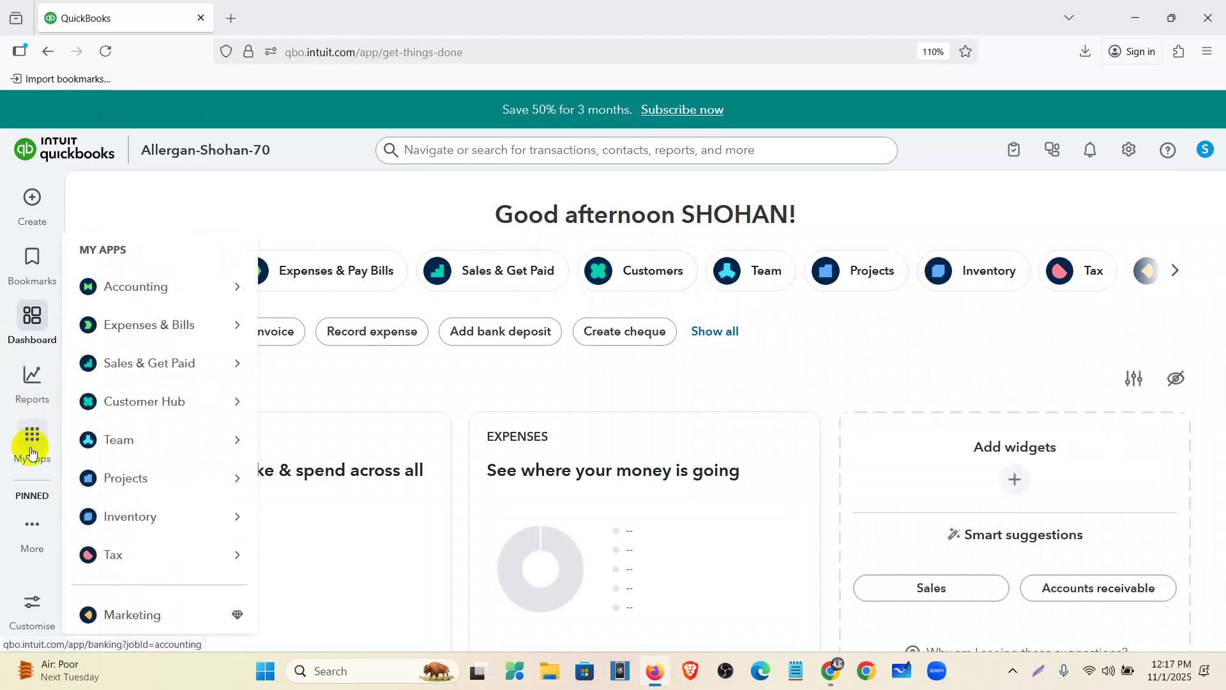
mouse_move(142, 360)
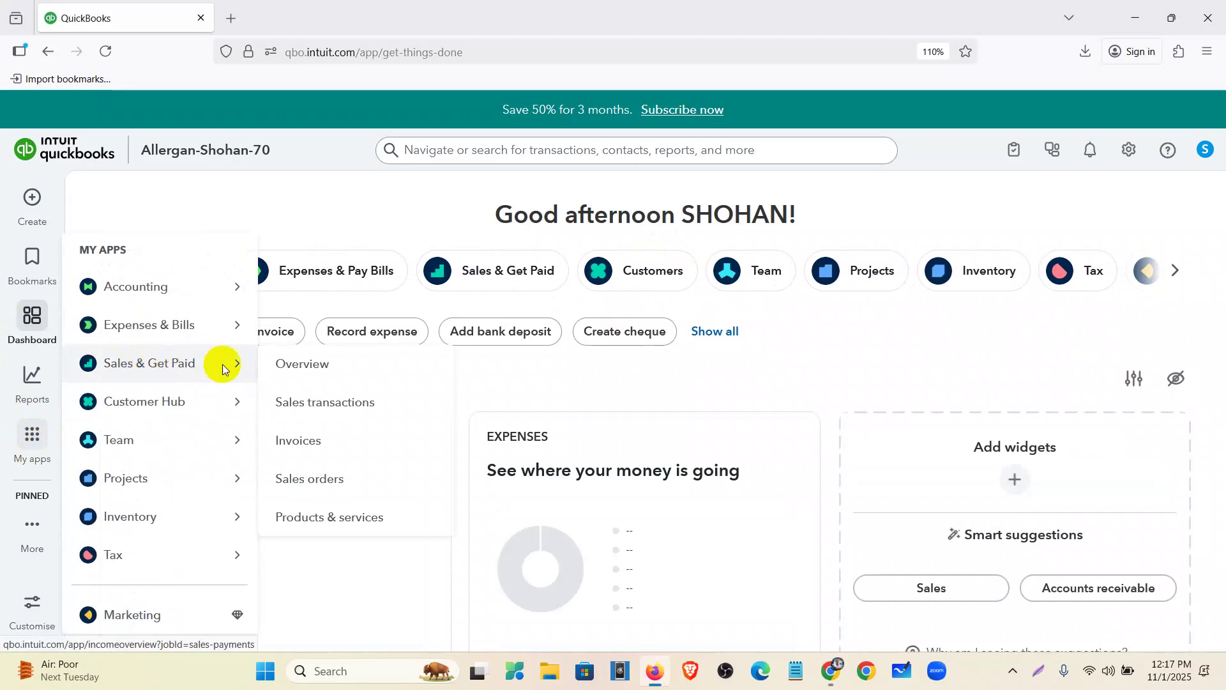
left_click(346, 520)
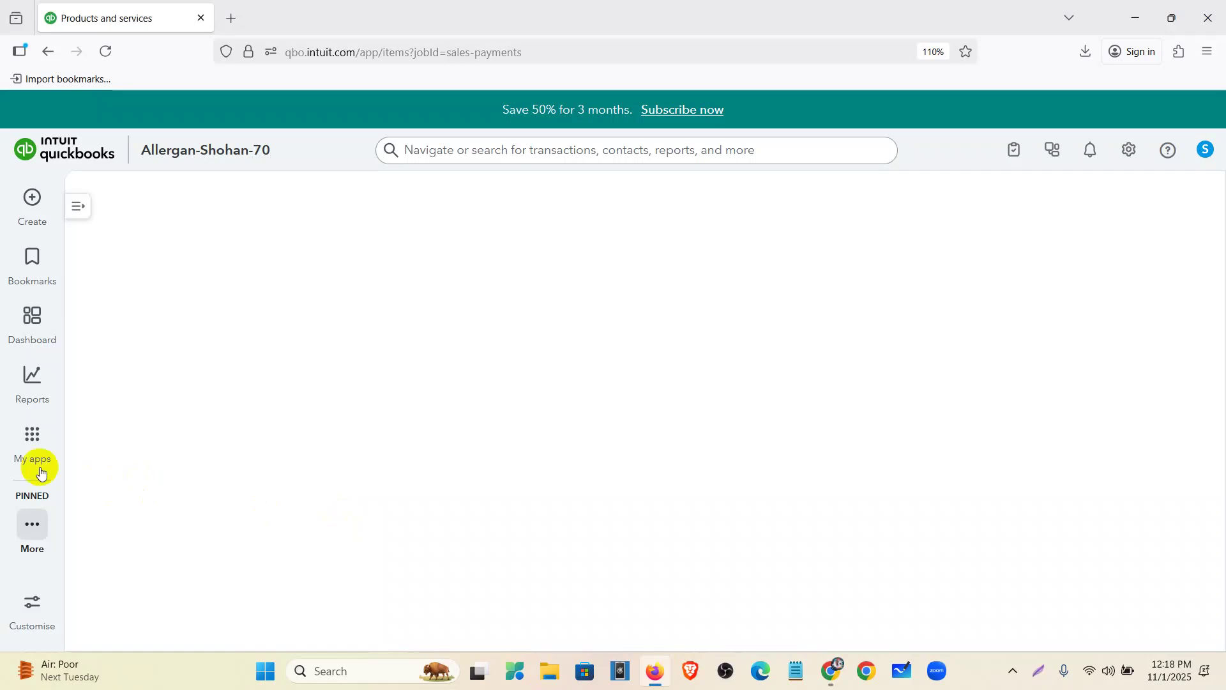
left_click(34, 447)
mouse_move(174, 366)
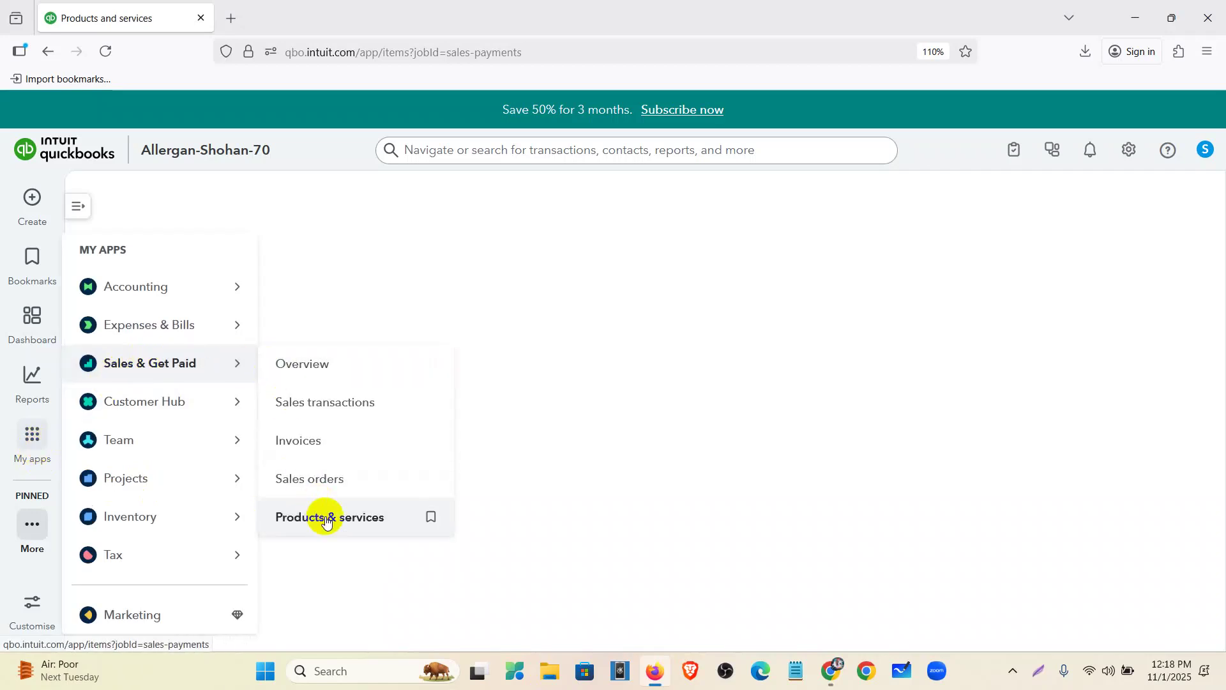
left_click(326, 516)
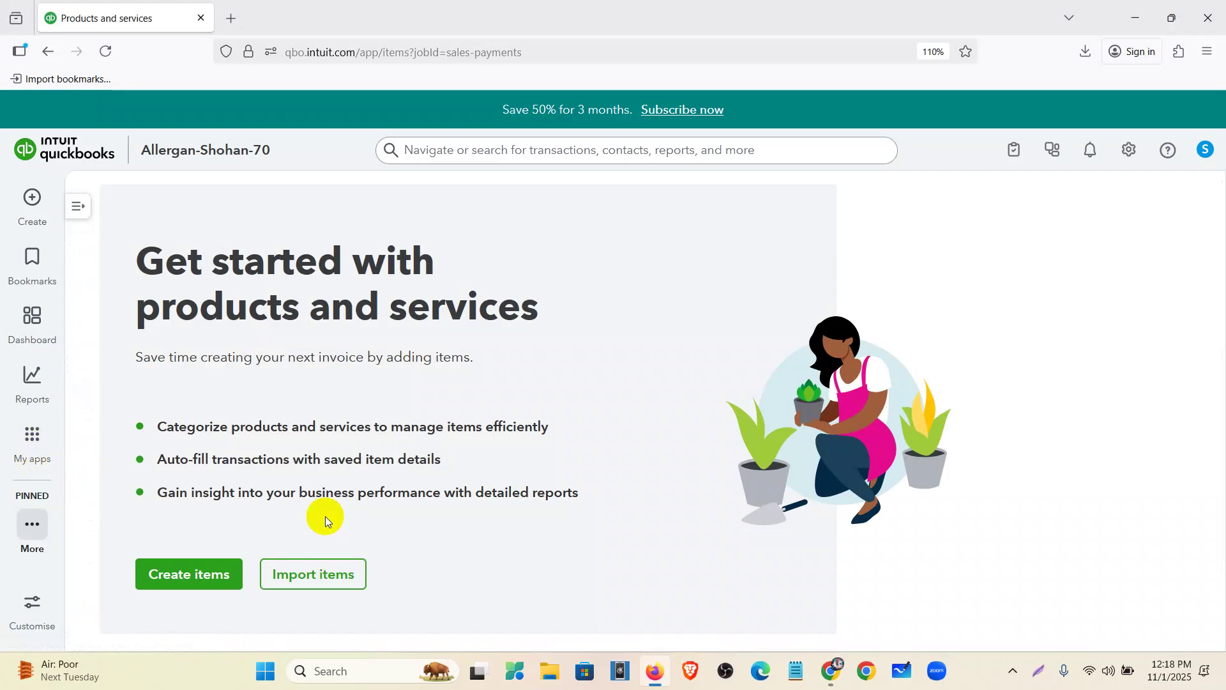
left_click(181, 578)
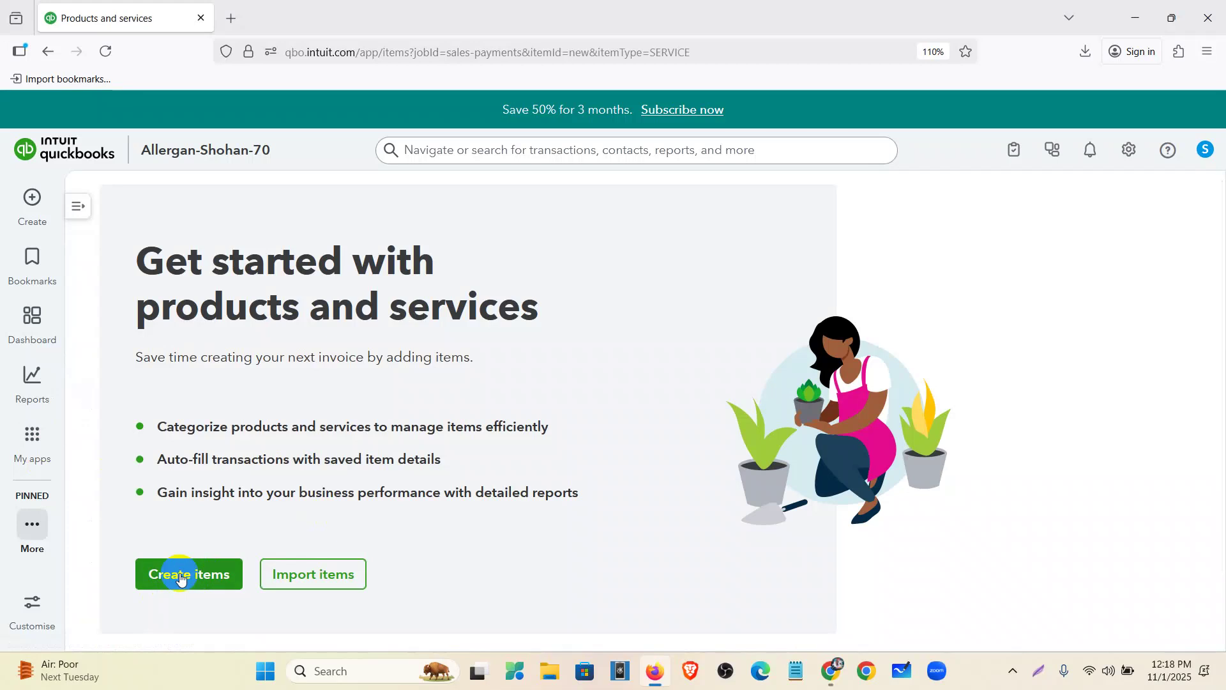
left_click(180, 578)
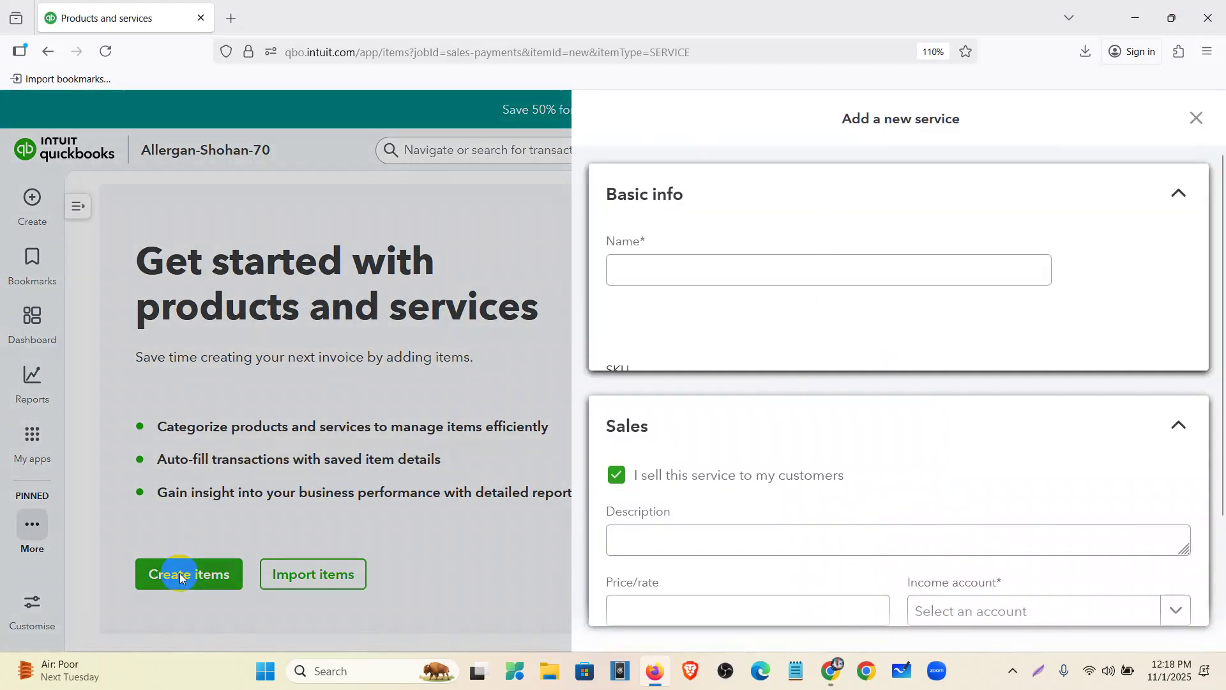
left_click(790, 276)
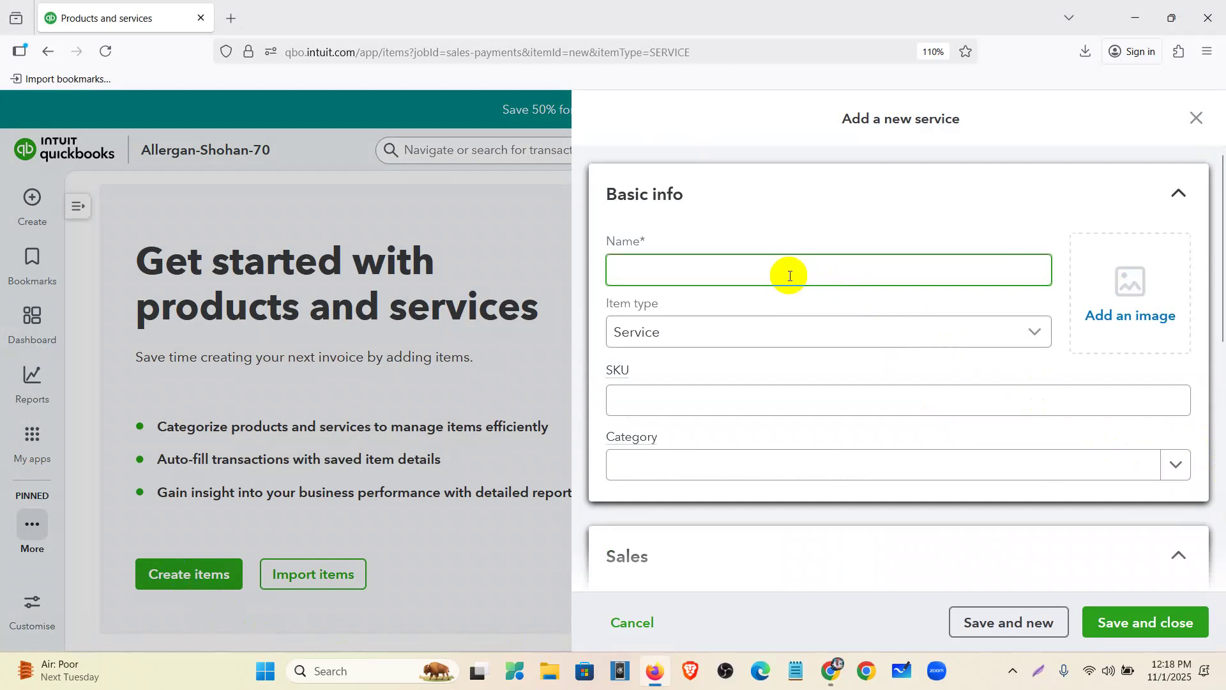
type("KN 95 Mask")
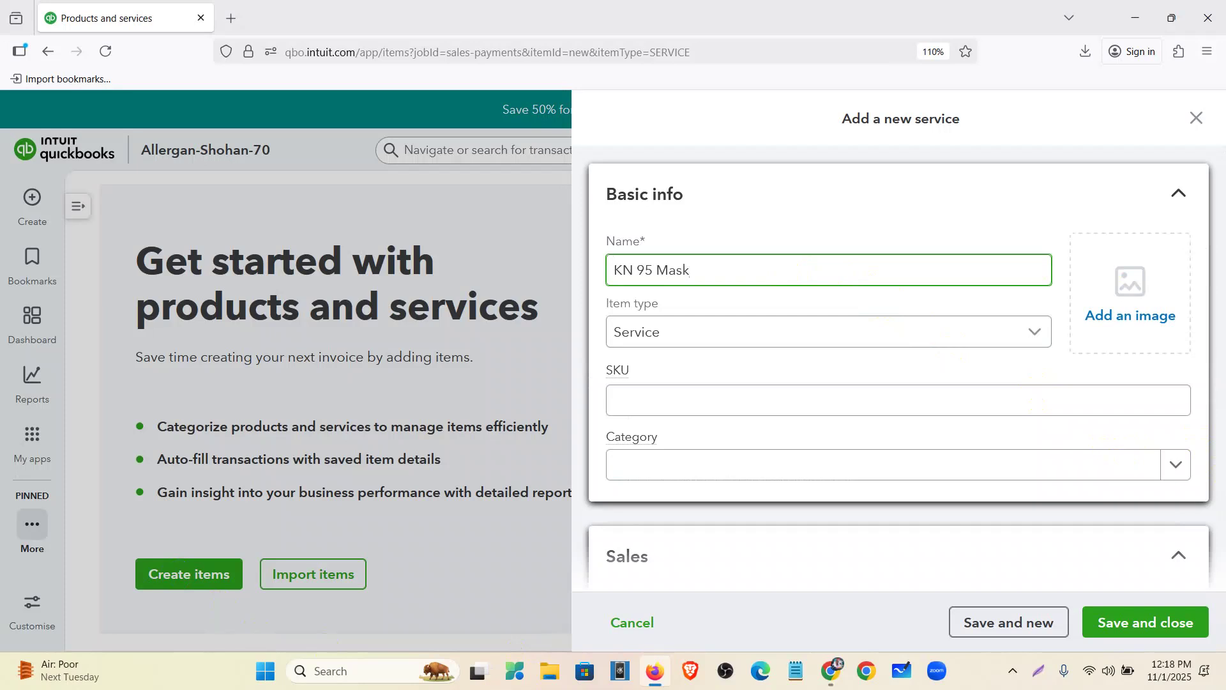
left_click(690, 331)
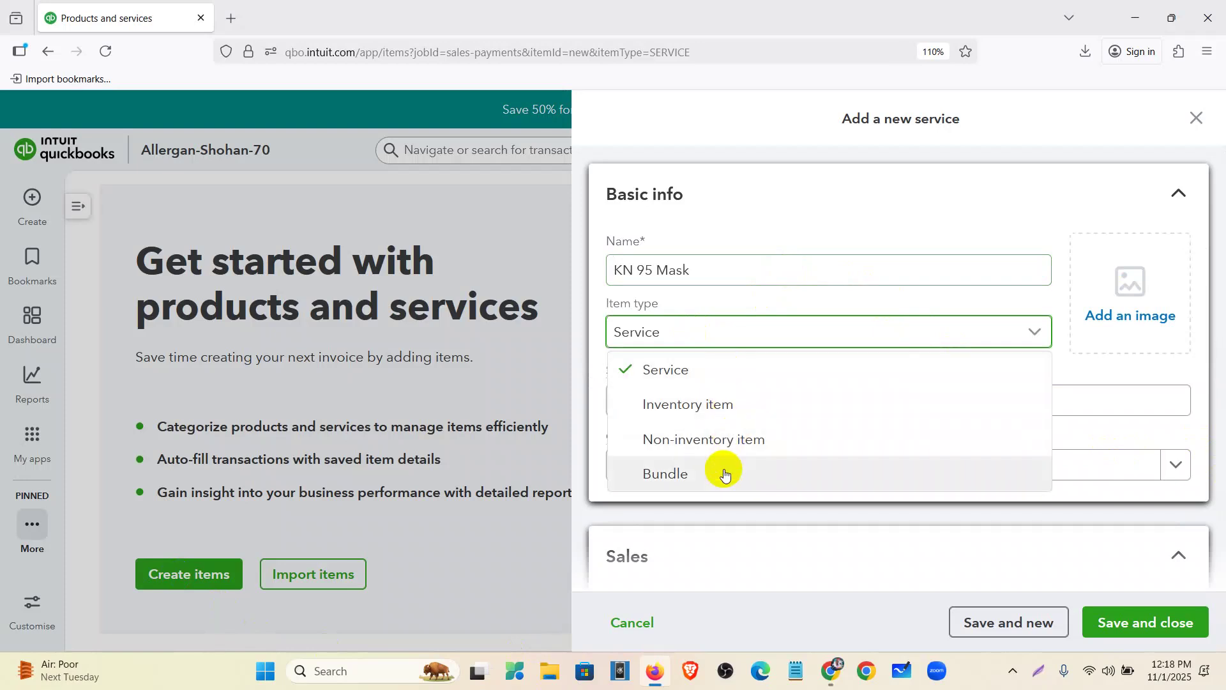
left_click_drag(722, 270, 546, 272)
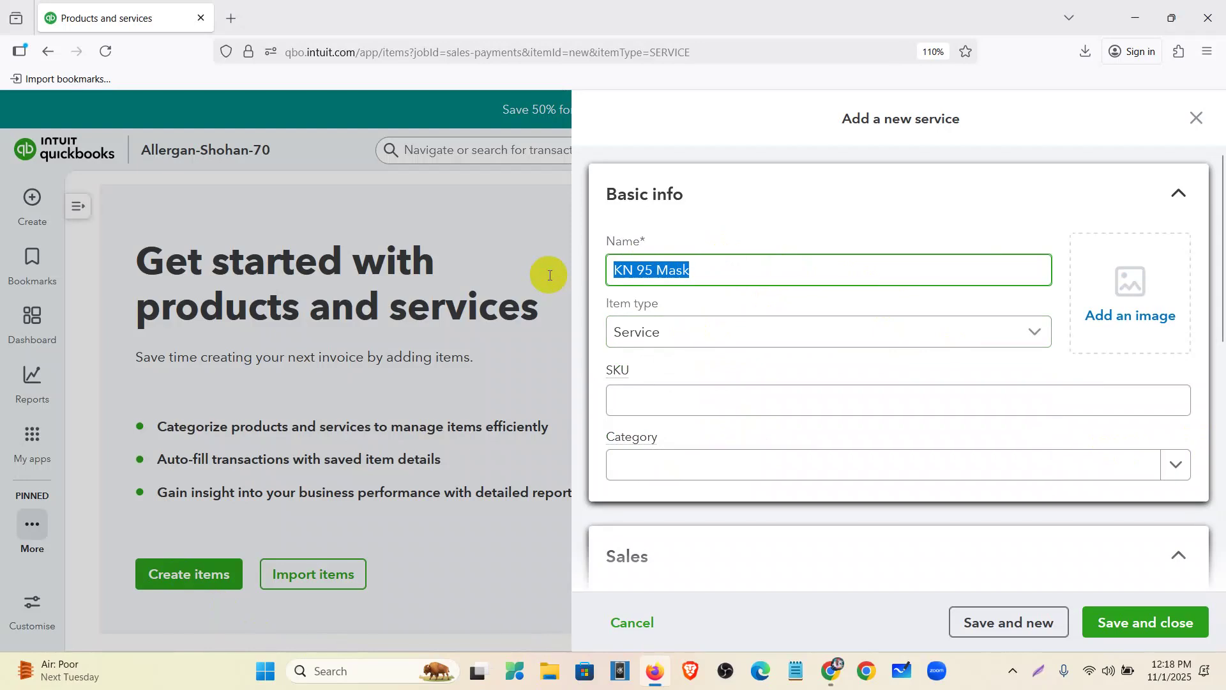
key("BackSpace")
Set the new item's type to Inventory item and name it KN 95 Mask.
left_click(943, 339)
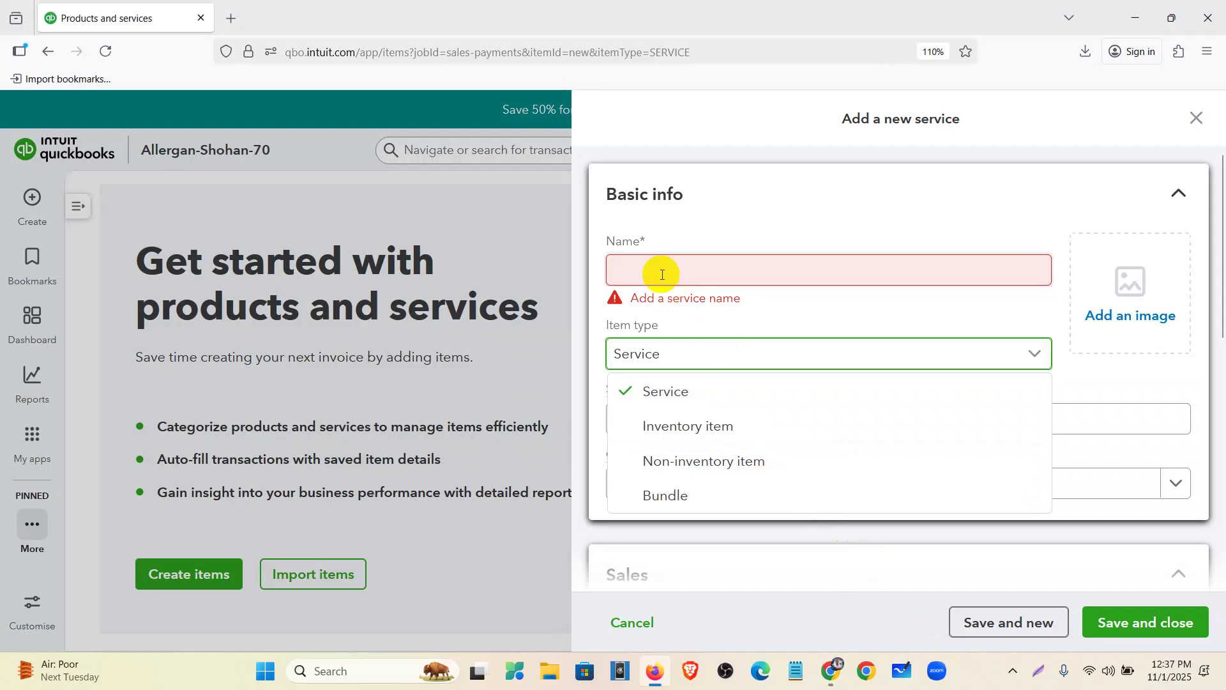
left_click(687, 424)
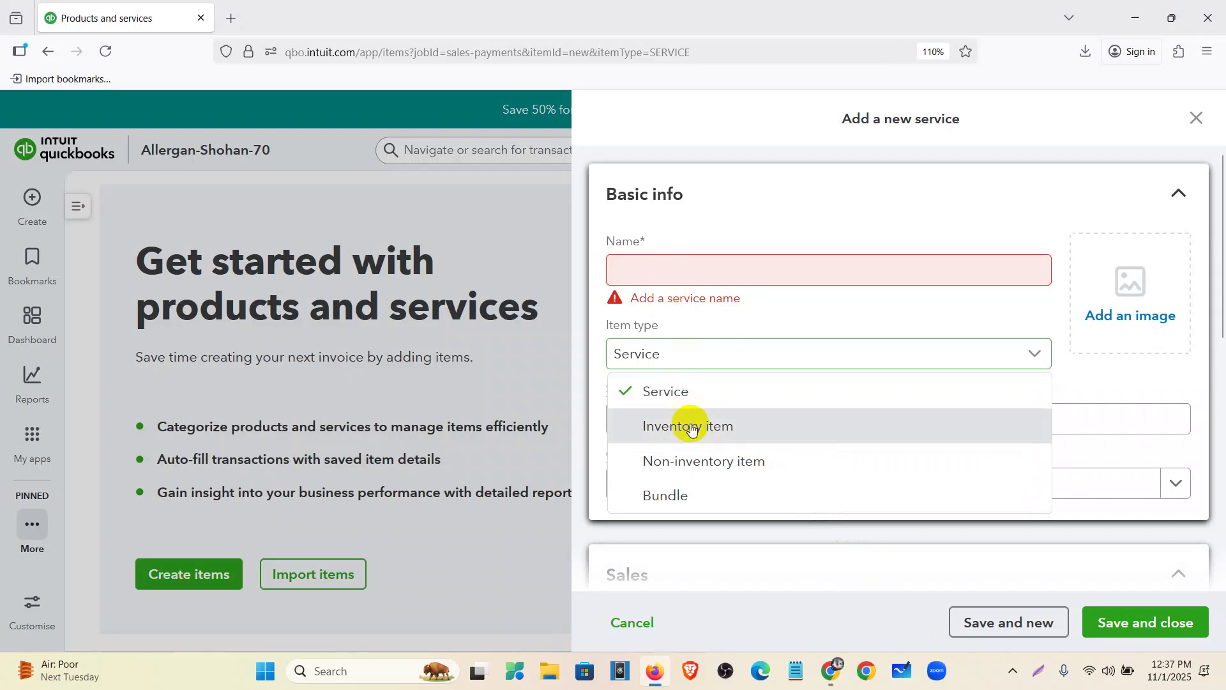
left_click(643, 272)
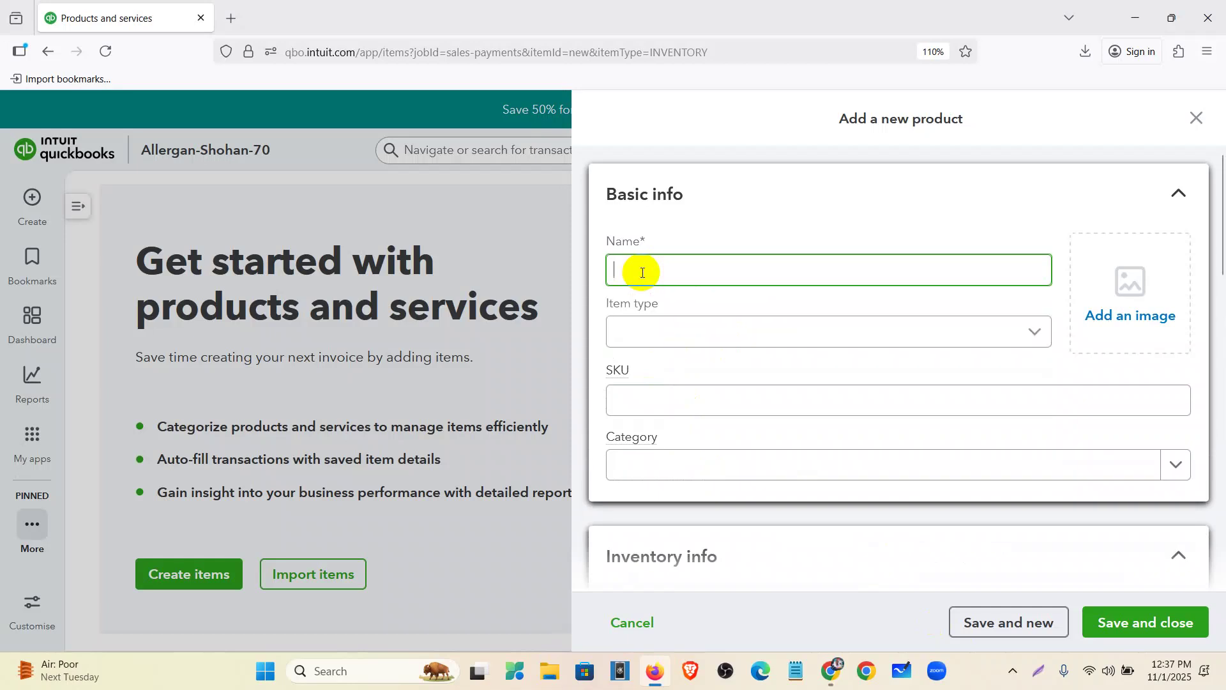
type("KN ")
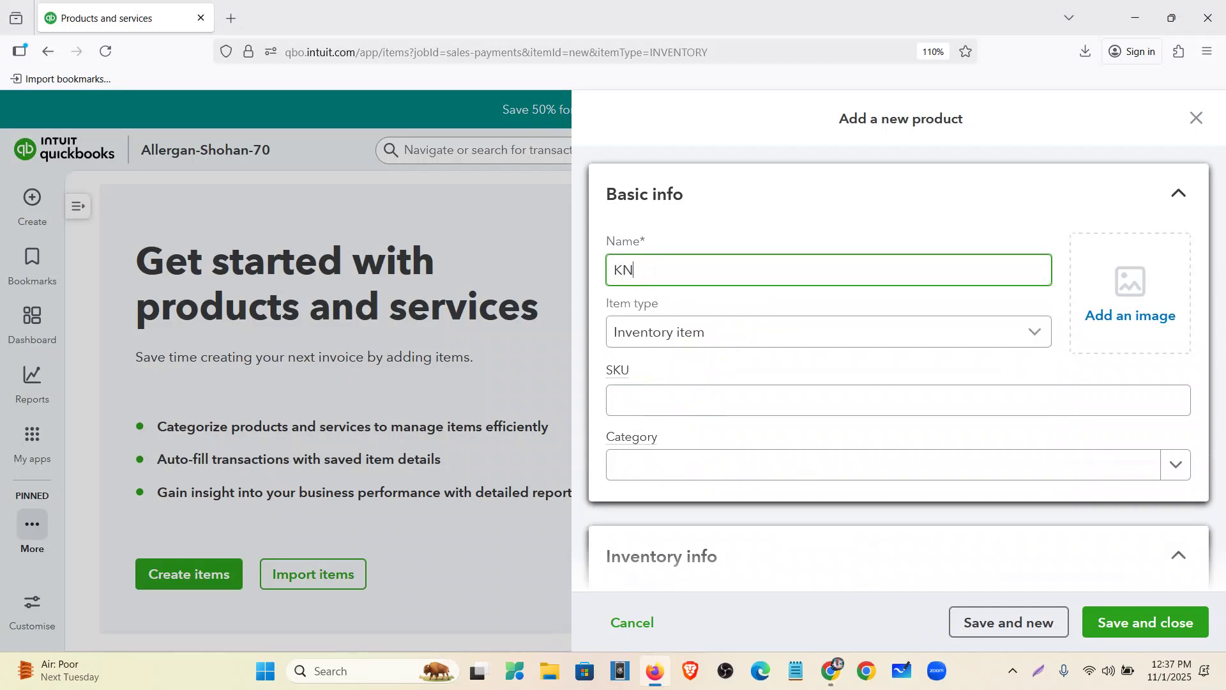
type("95 MAAa")
key("BackSpace")
key("BackSpace")
key("BackSpace")
type("ask")
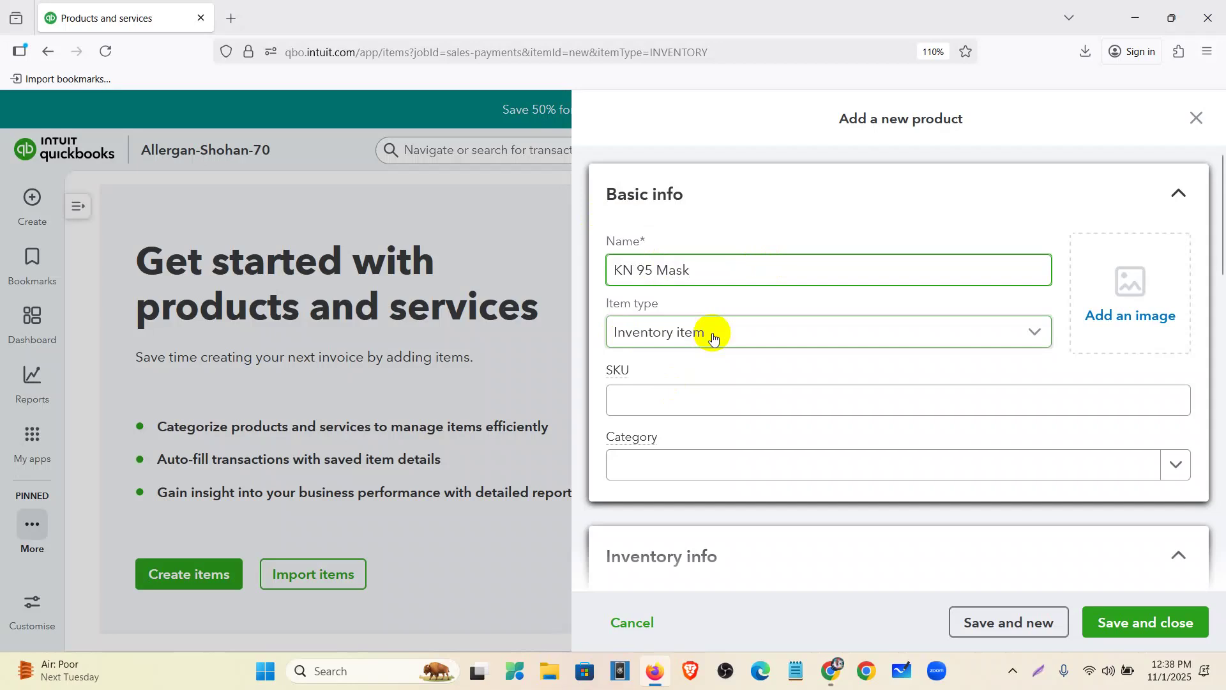
scroll(728, 319, "down", 2)
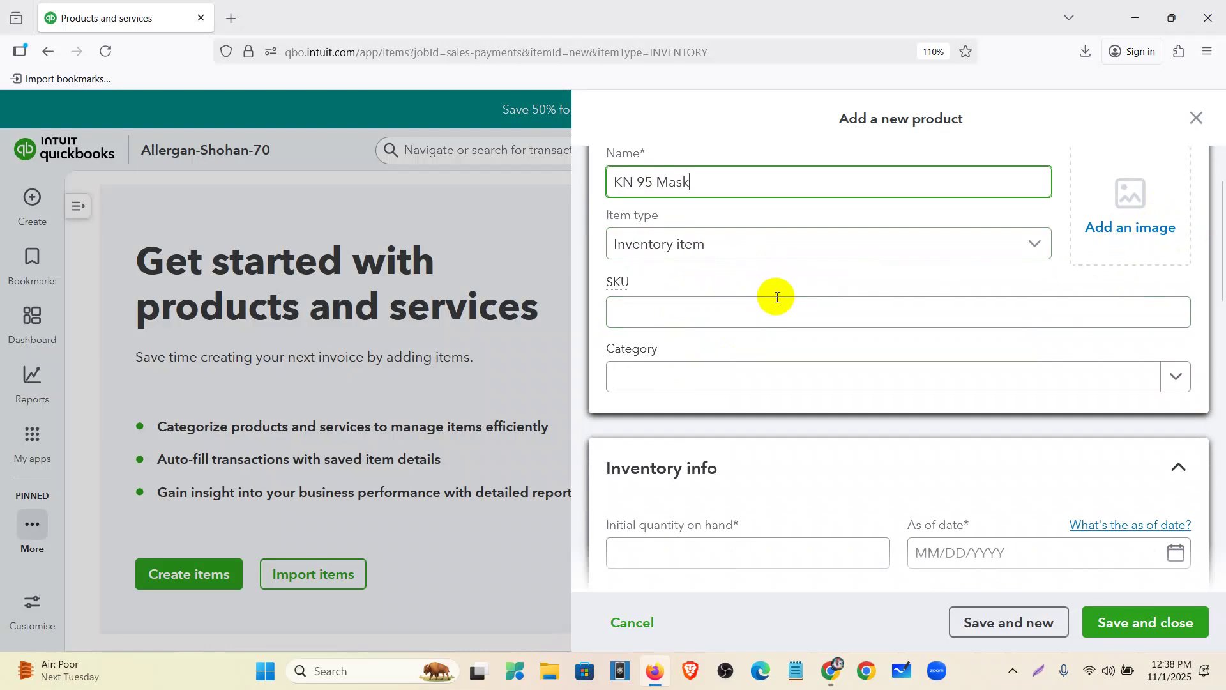
scroll(790, 343, "up", 2)
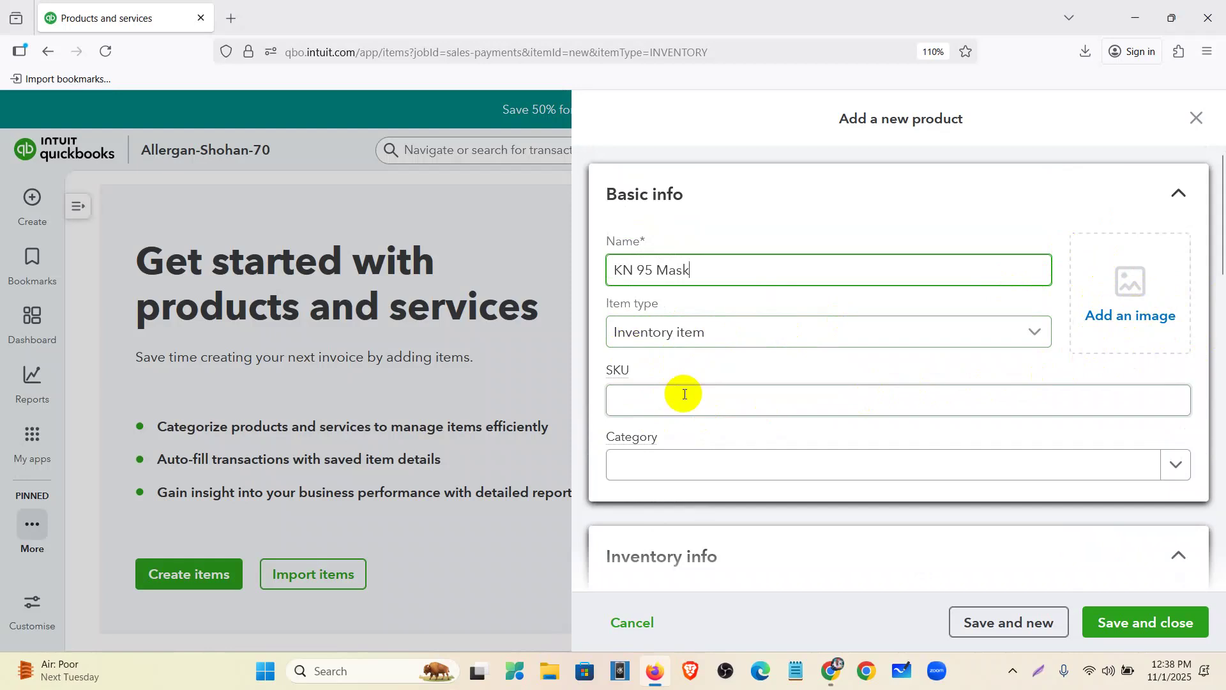
left_click(680, 395)
scroll(672, 402, "down", 4)
key("shift+Tab")
key("shift+Tab")
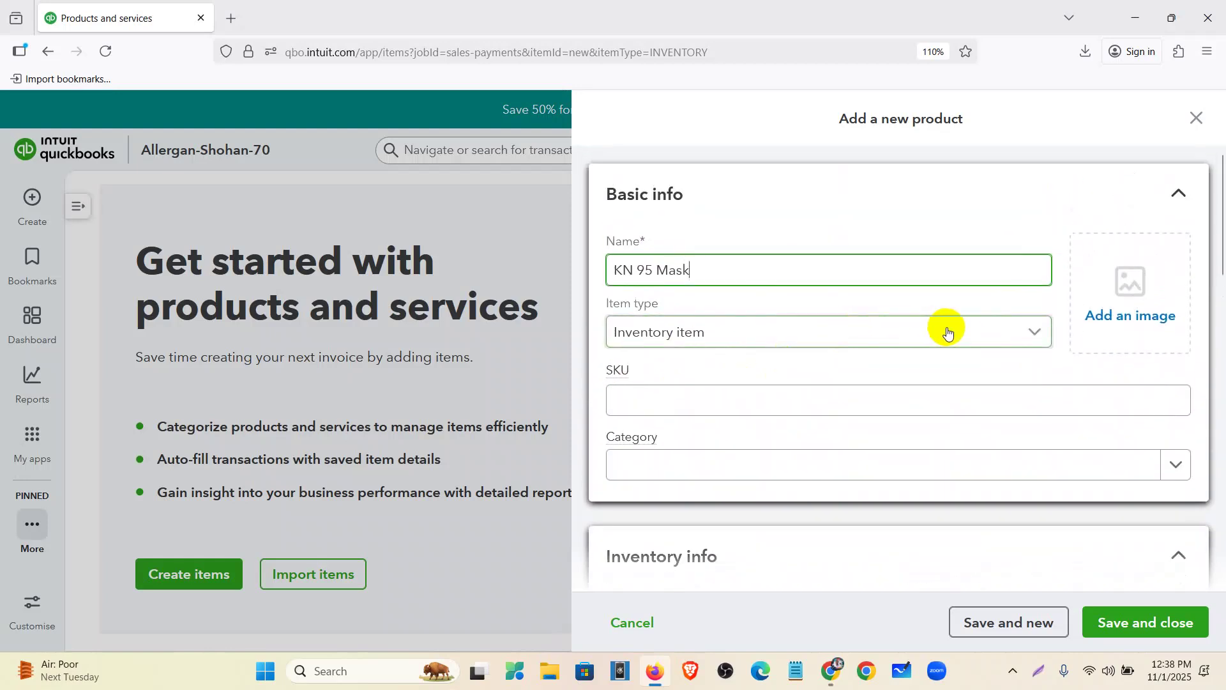
Fill in the inventory info with initial quantity 15, as-of date 01/01/2024 and reorder point 8.
scroll(695, 354, "down", 4)
left_click(683, 473)
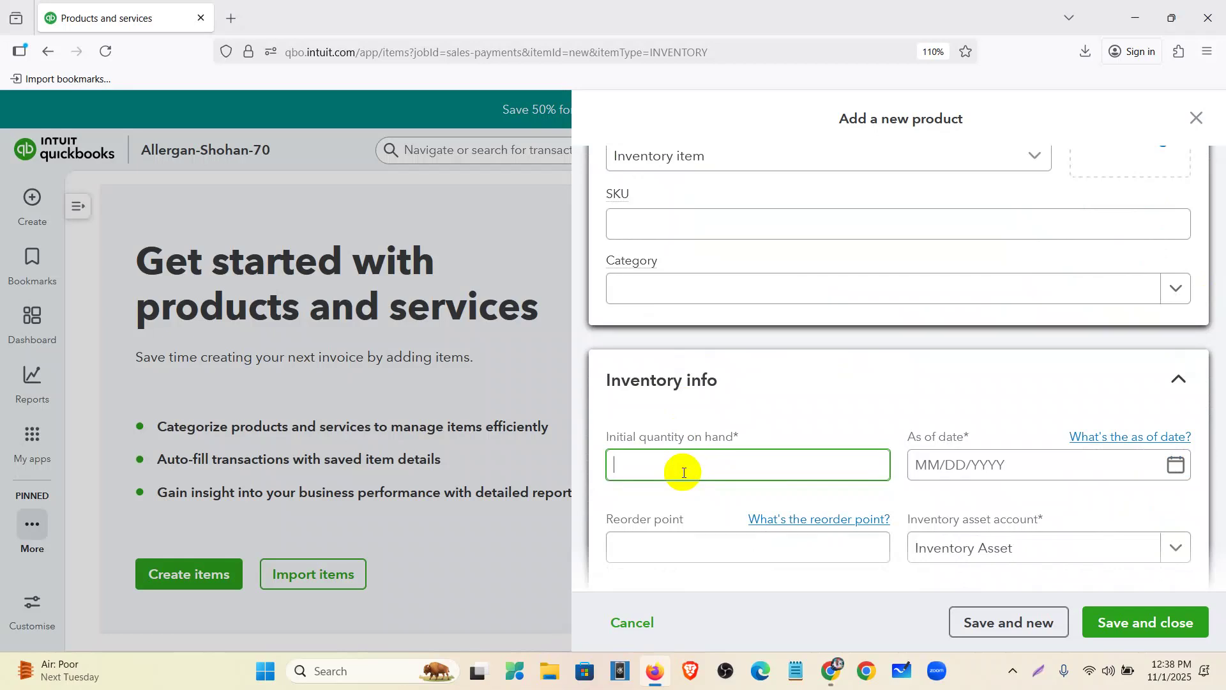
type("15")
left_click(941, 472)
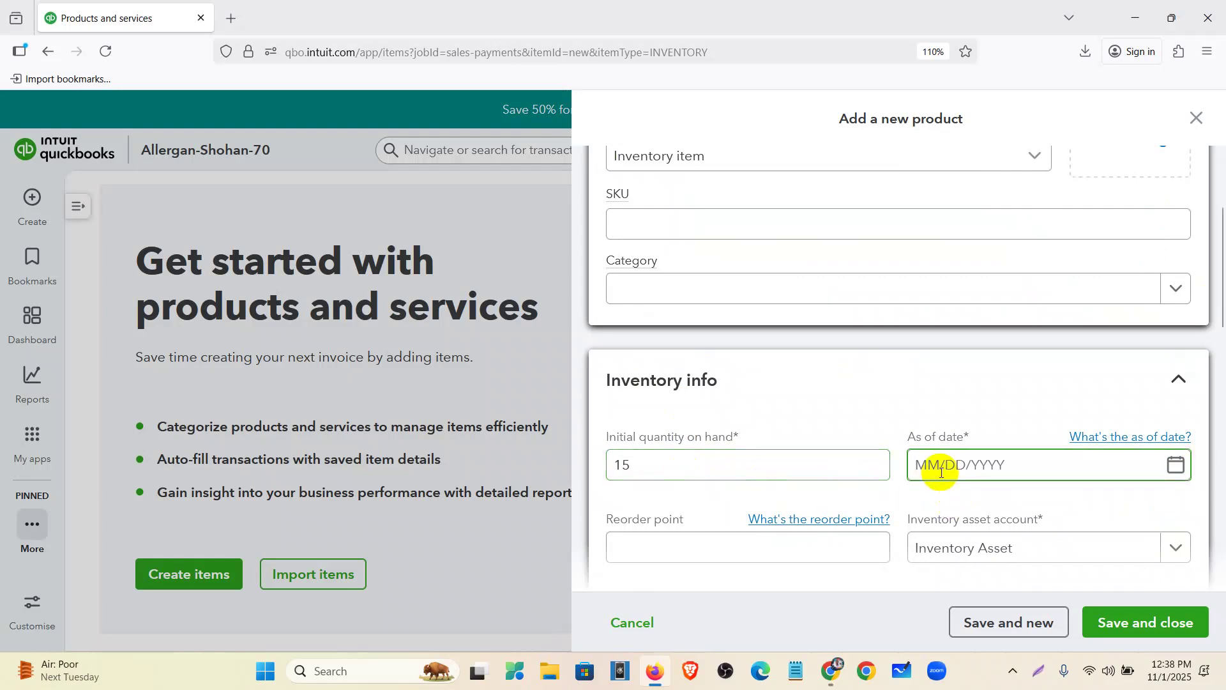
type("01/01/202")
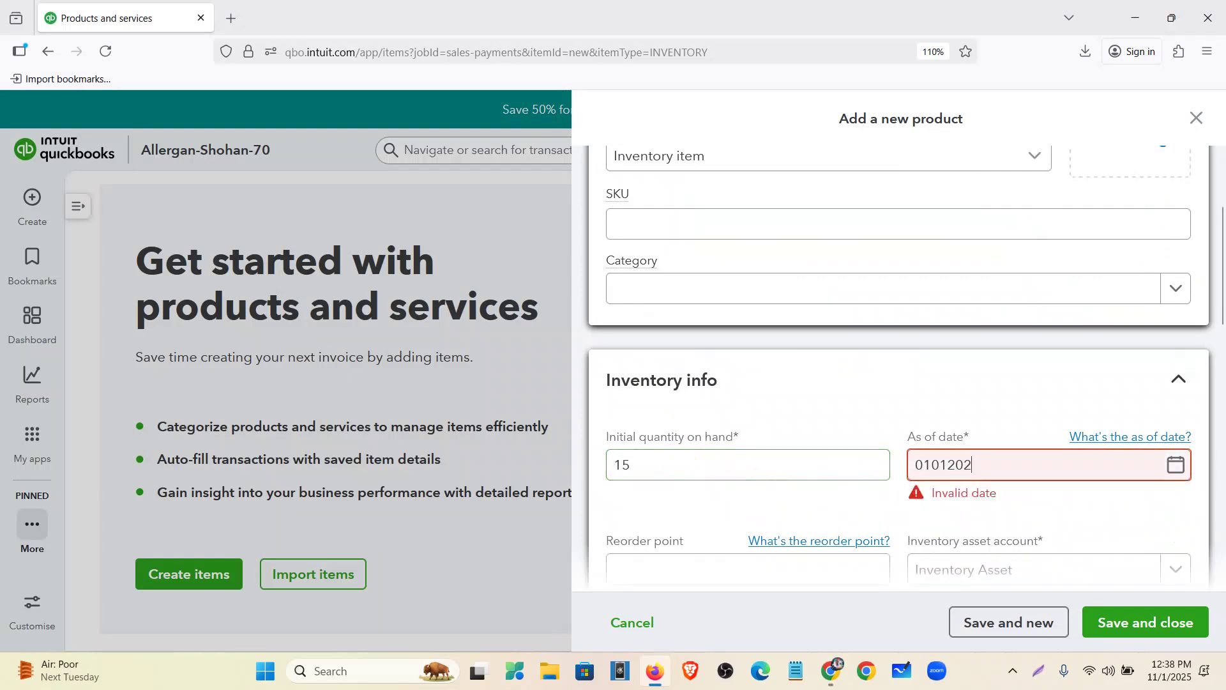
type("4")
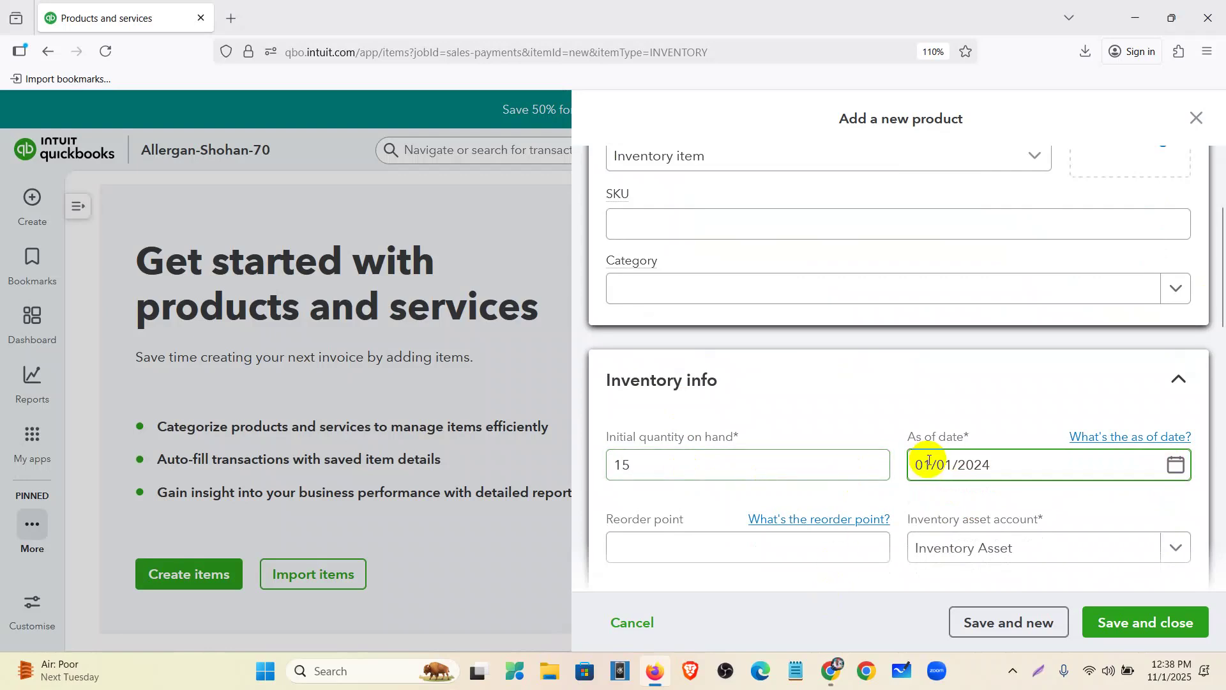
scroll(925, 461, "down", 3)
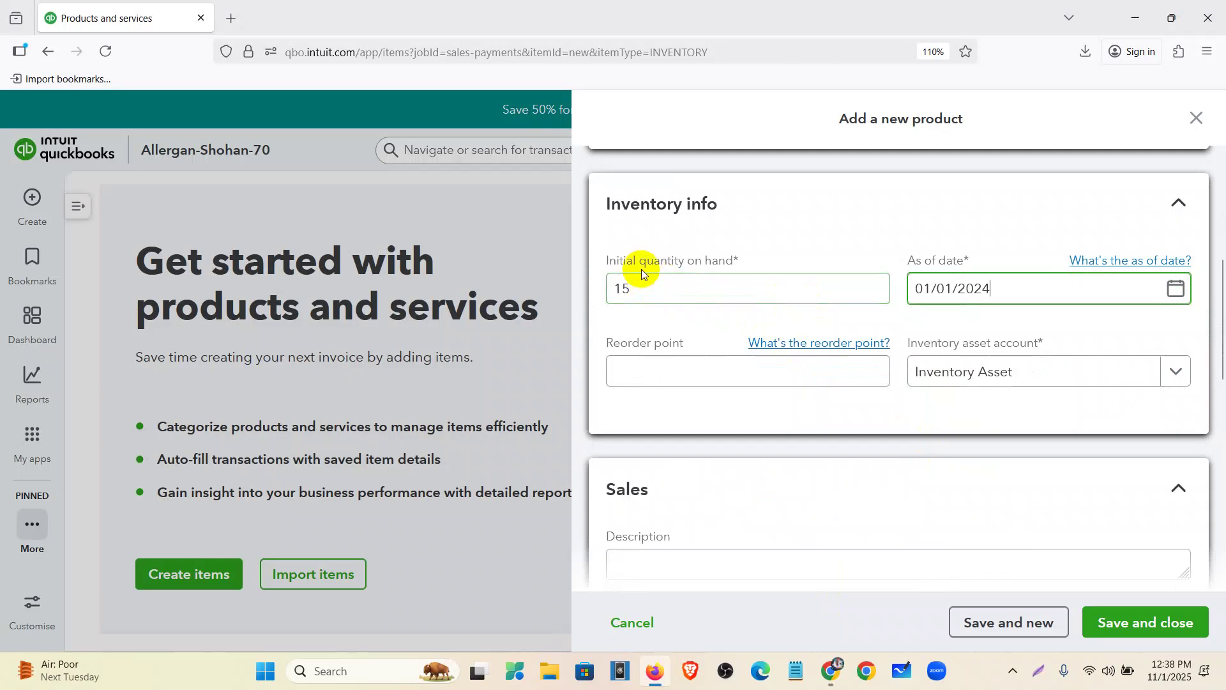
left_click(710, 375)
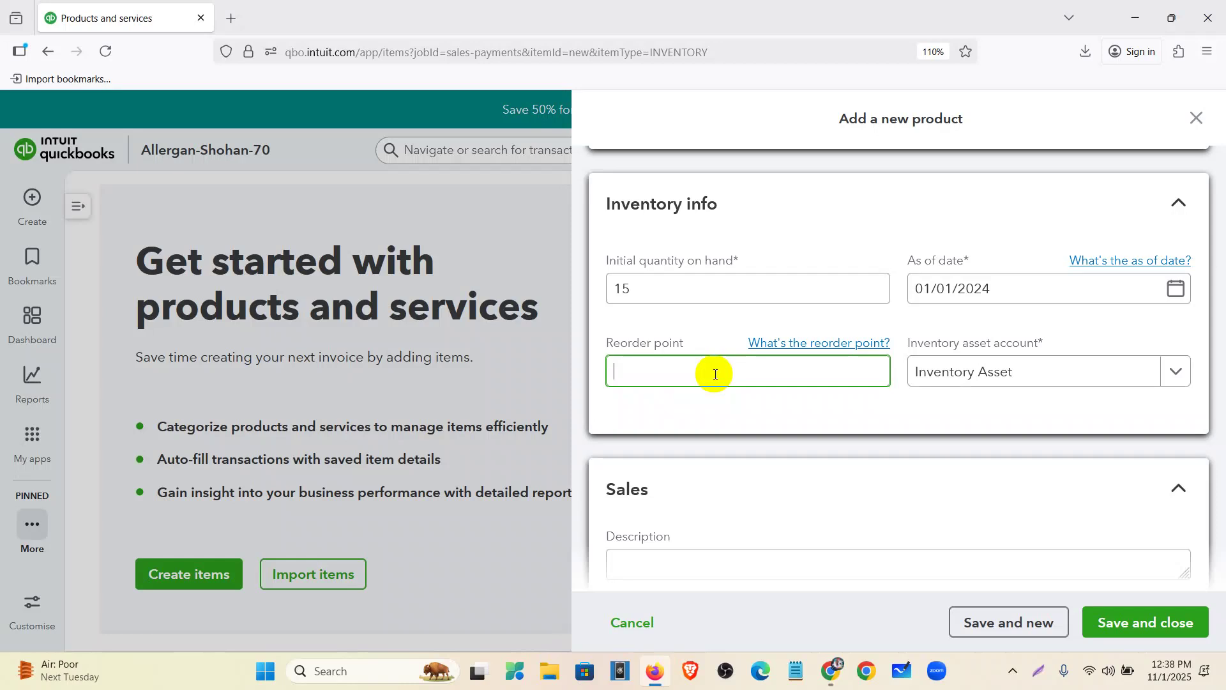
type("8")
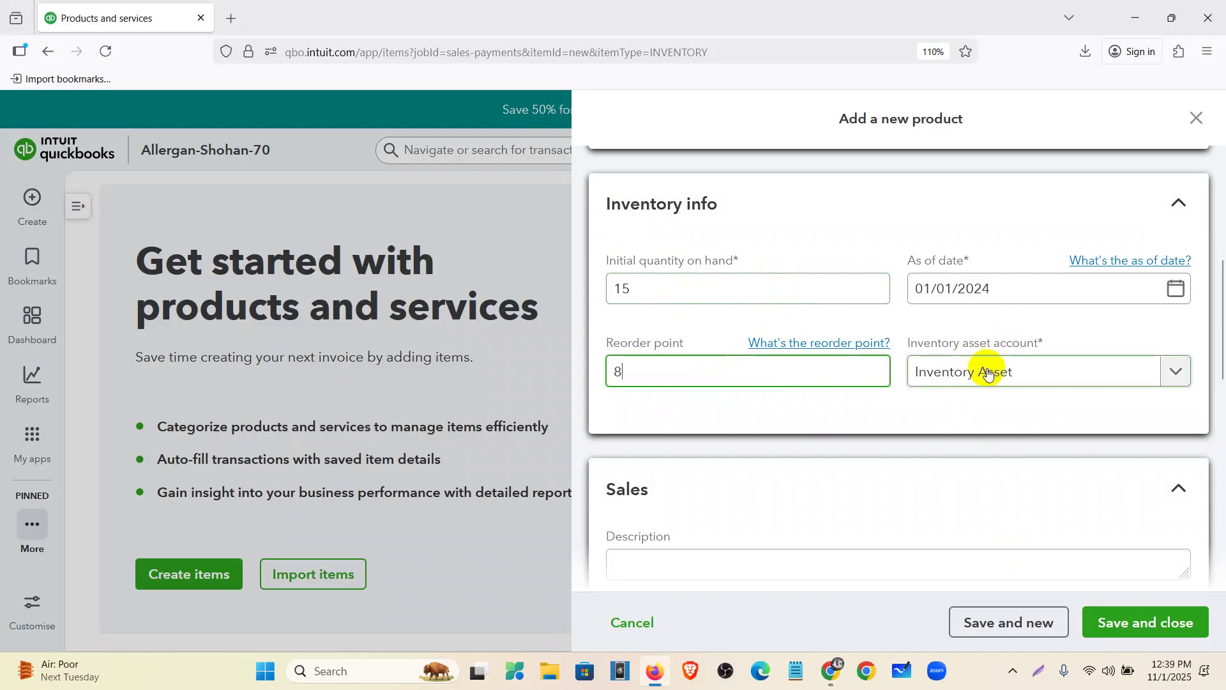
Set the product's sales price/rate to 250 and proceed to the purchasing details.
scroll(988, 372, "down", 4)
left_click(764, 379)
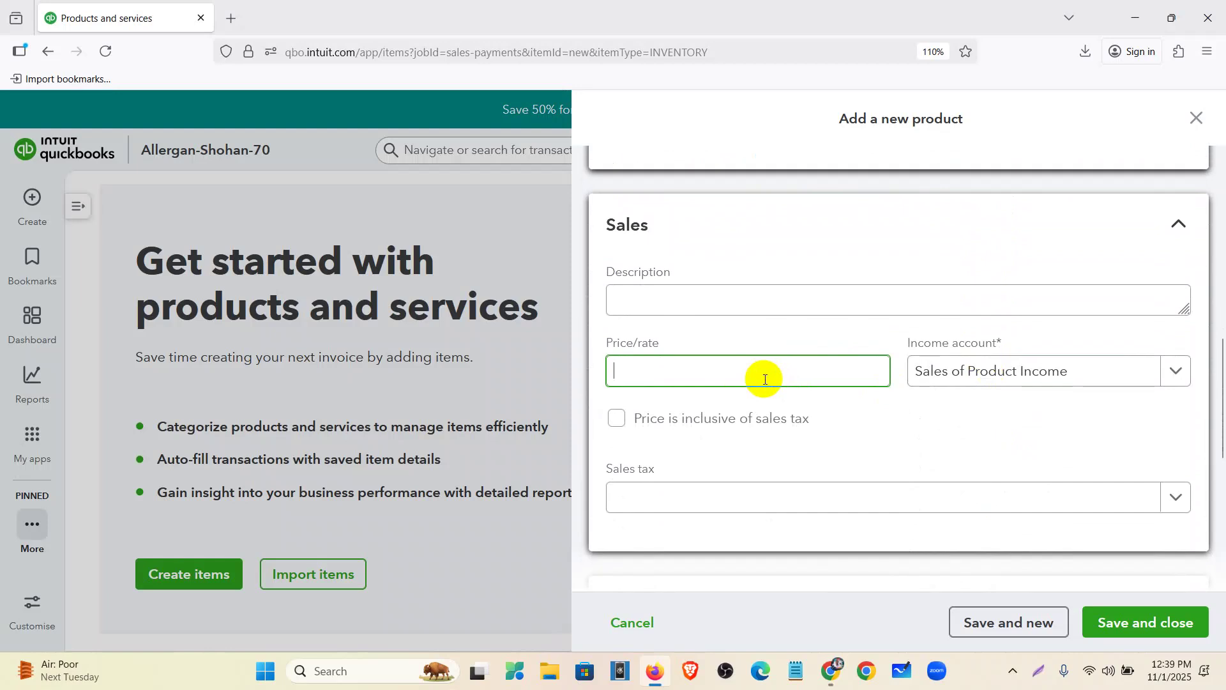
type("250")
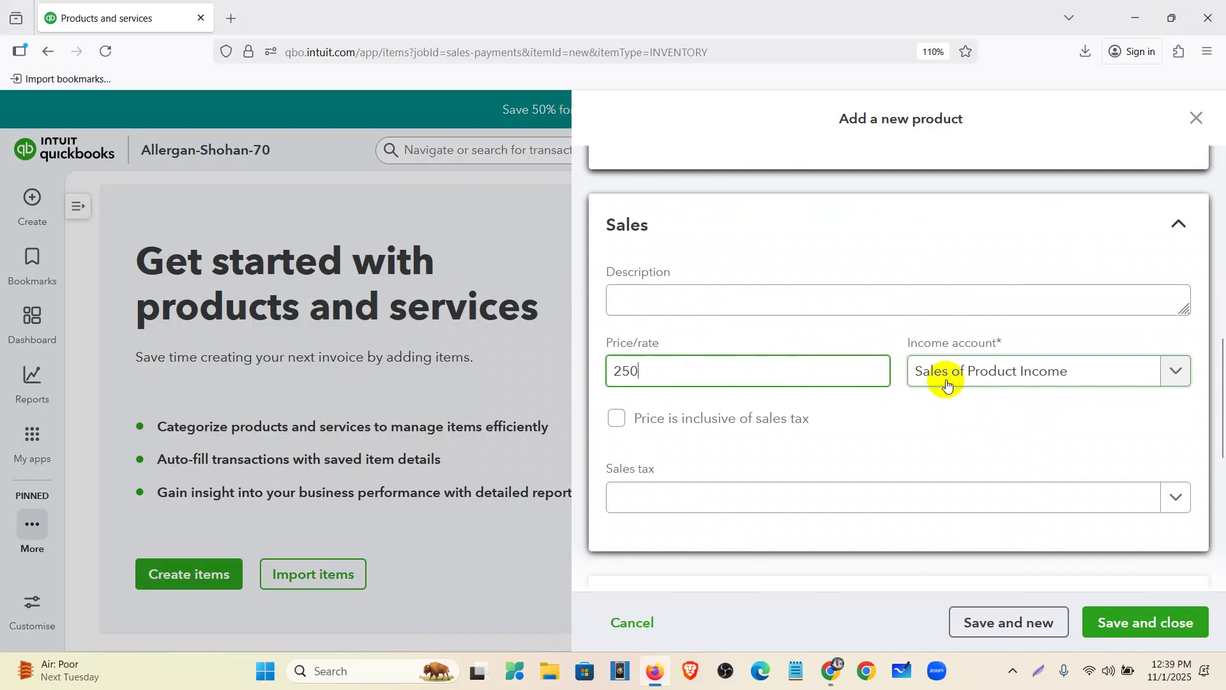
scroll(945, 385, "down", 4)
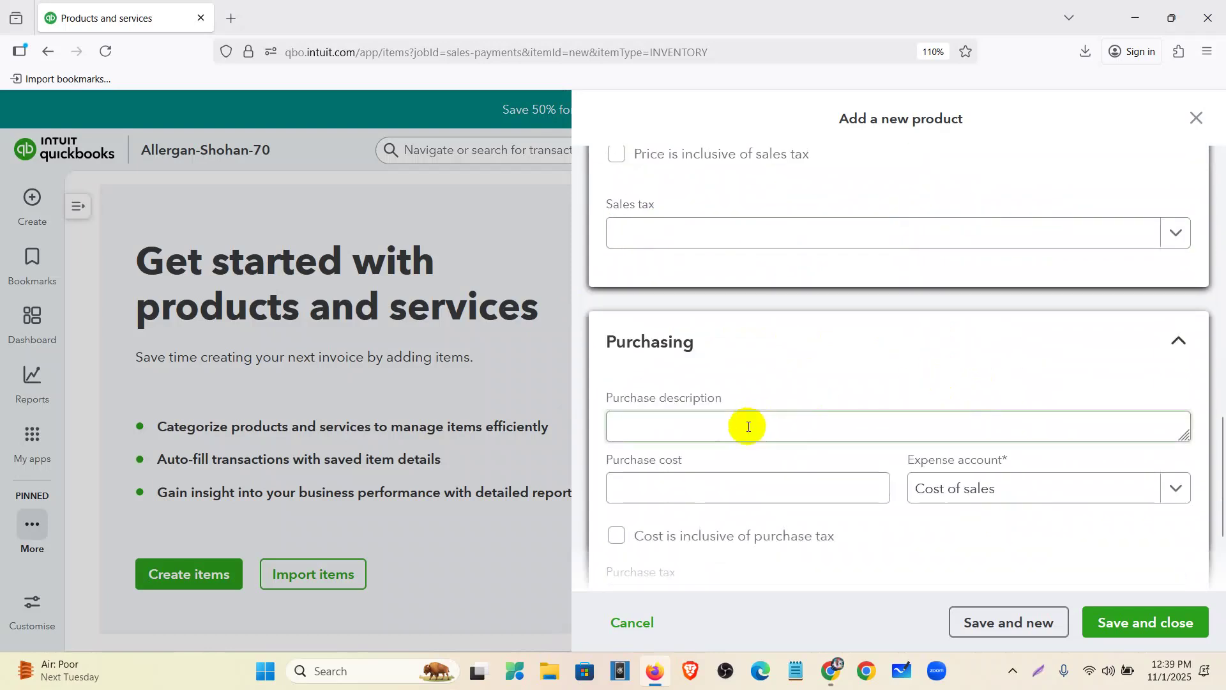
Set the KN 95 Mask's purchase cost to 180, keep Cost of sales as the expense account, and save and close the product.
left_click(680, 487)
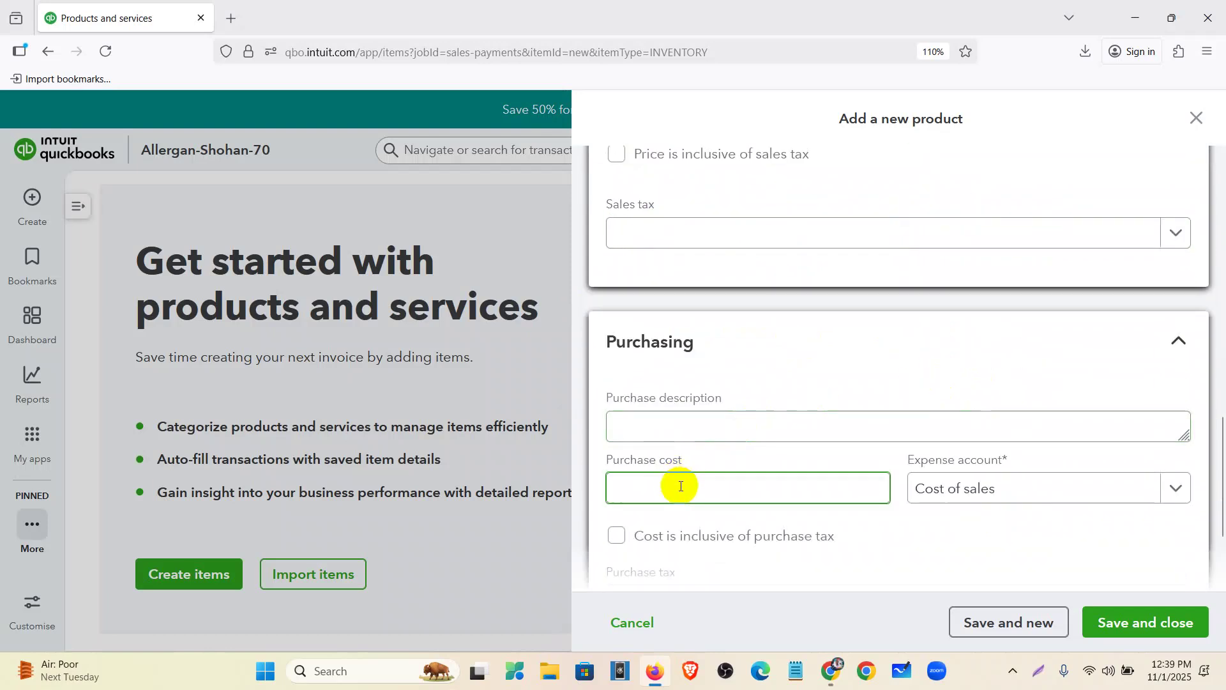
type("180")
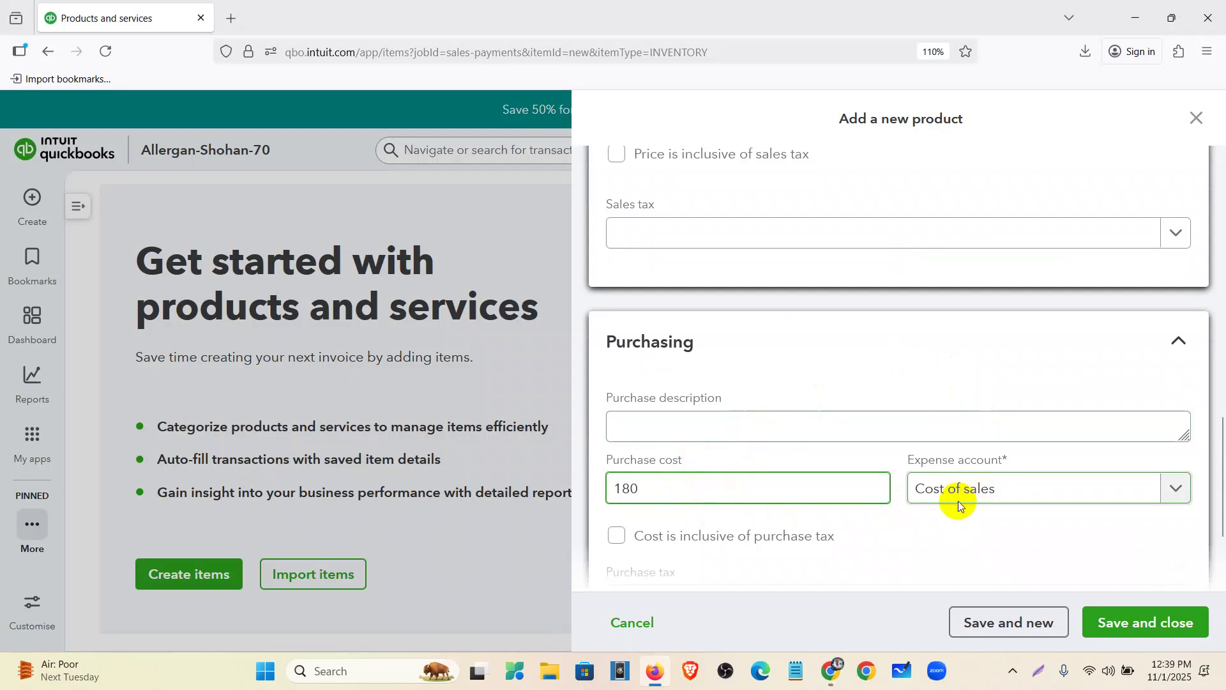
scroll(958, 500, "up", 10)
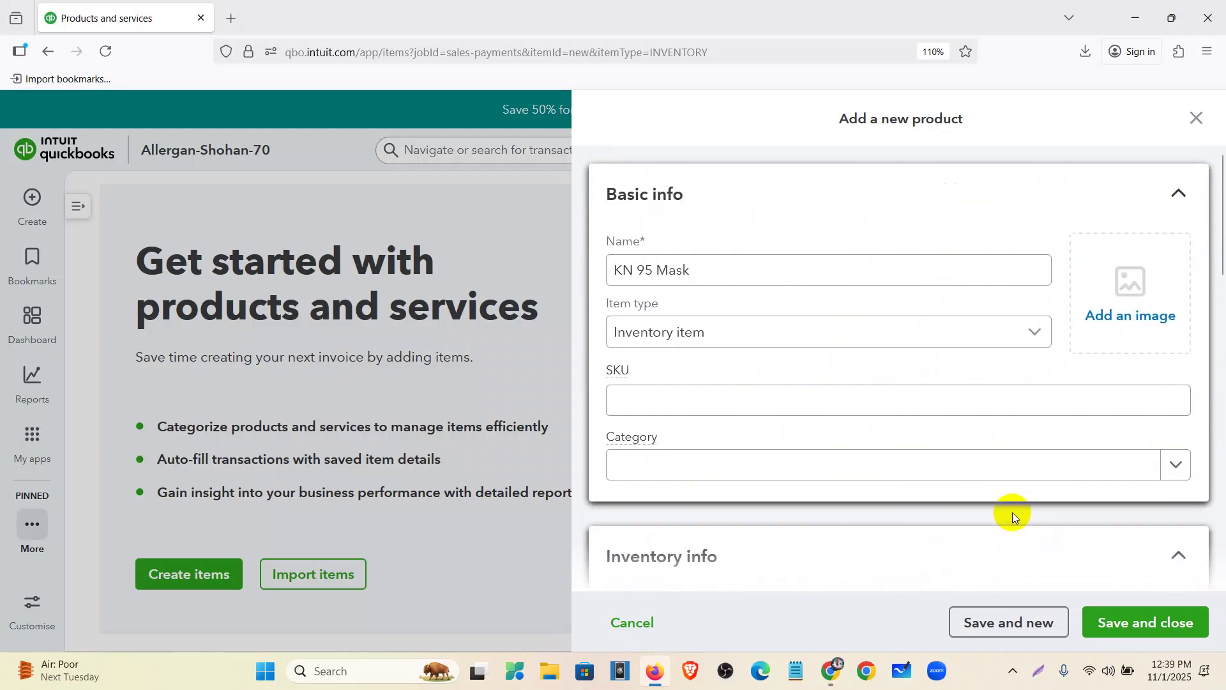
left_click(1111, 626)
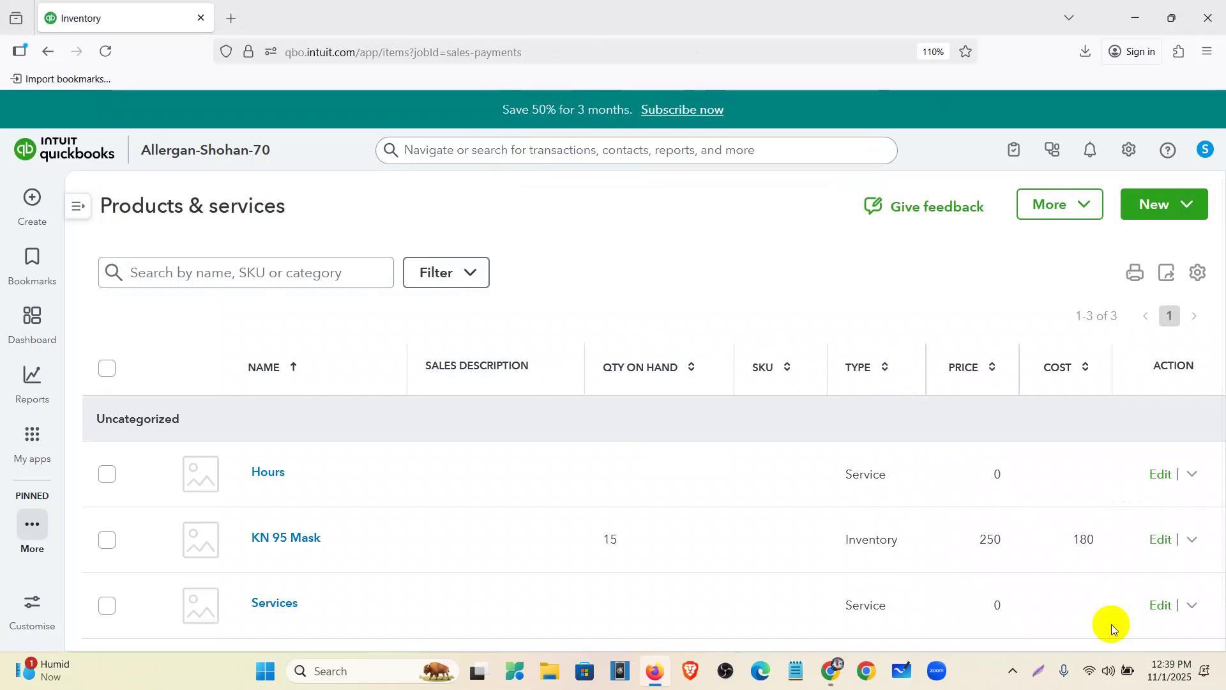
Open the saved KN 95 Mask item, review its inventory, sales and purchasing details, and close it without changes.
scroll(594, 332, "down", 2)
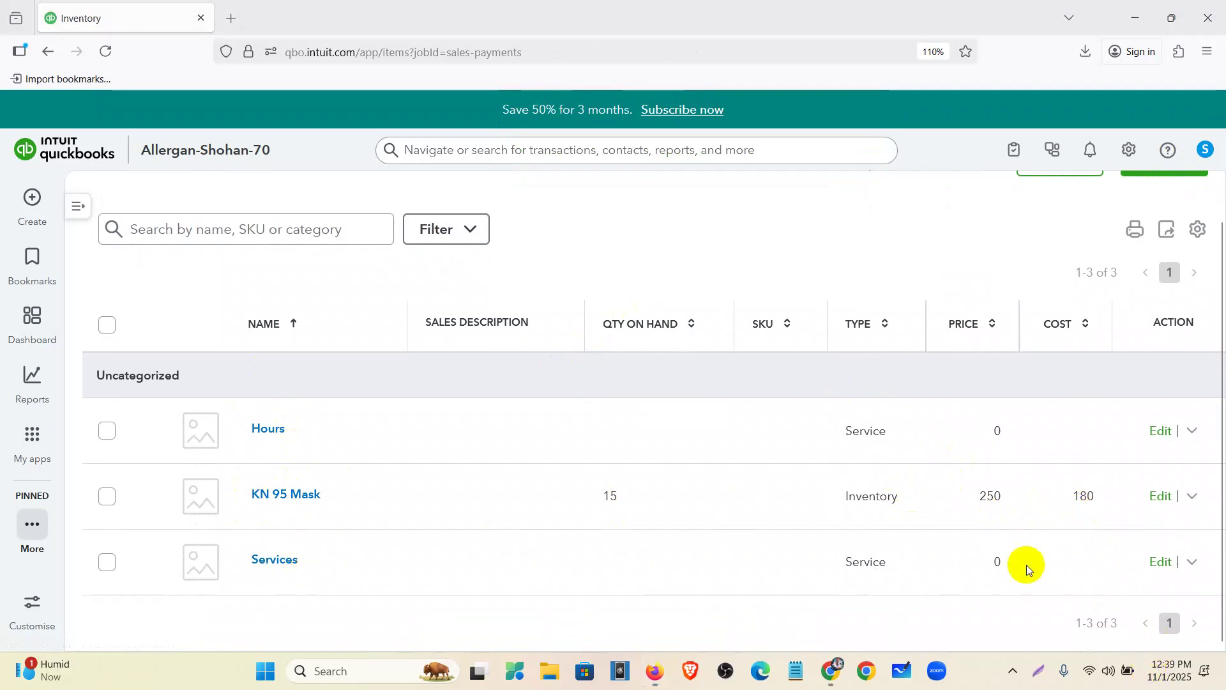
left_click(1162, 497)
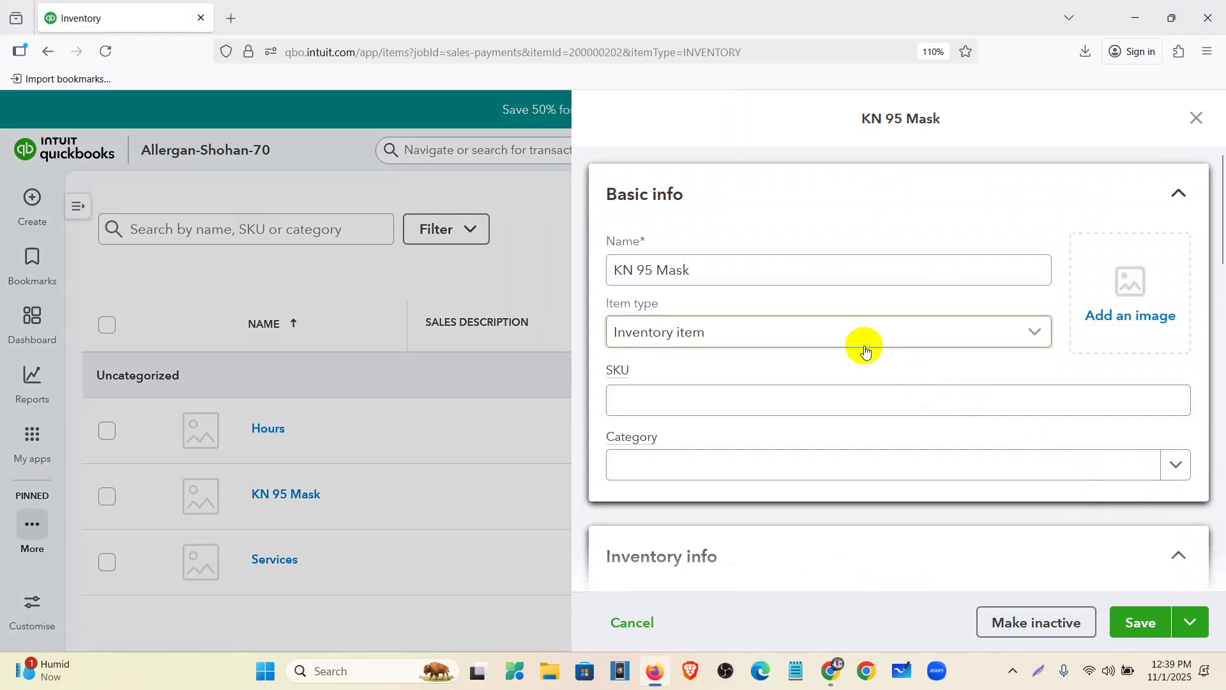
scroll(866, 351, "down", 10)
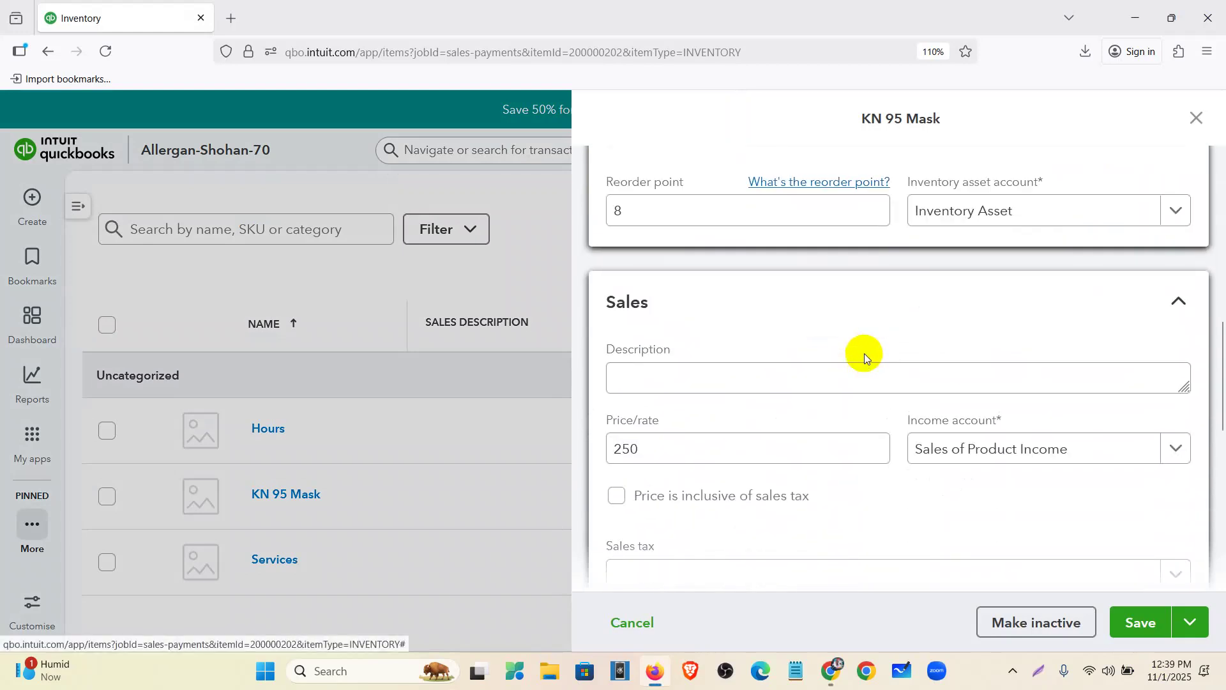
scroll(864, 357, "down", 4)
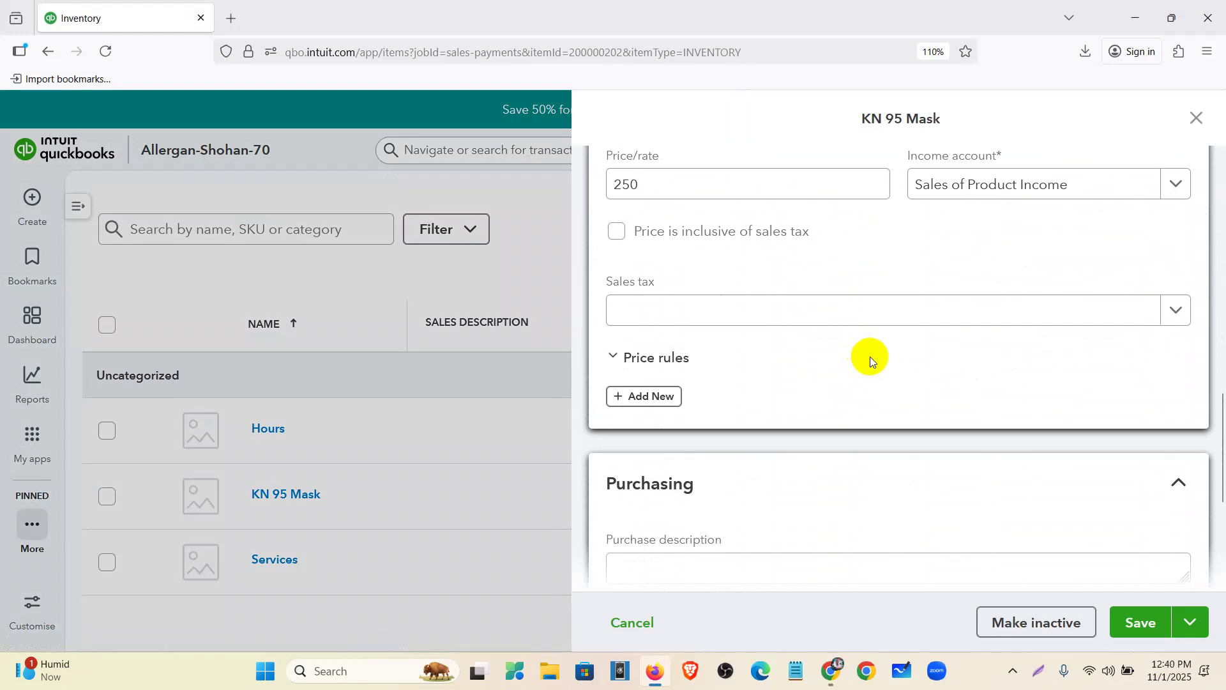
scroll(872, 361, "down", 4)
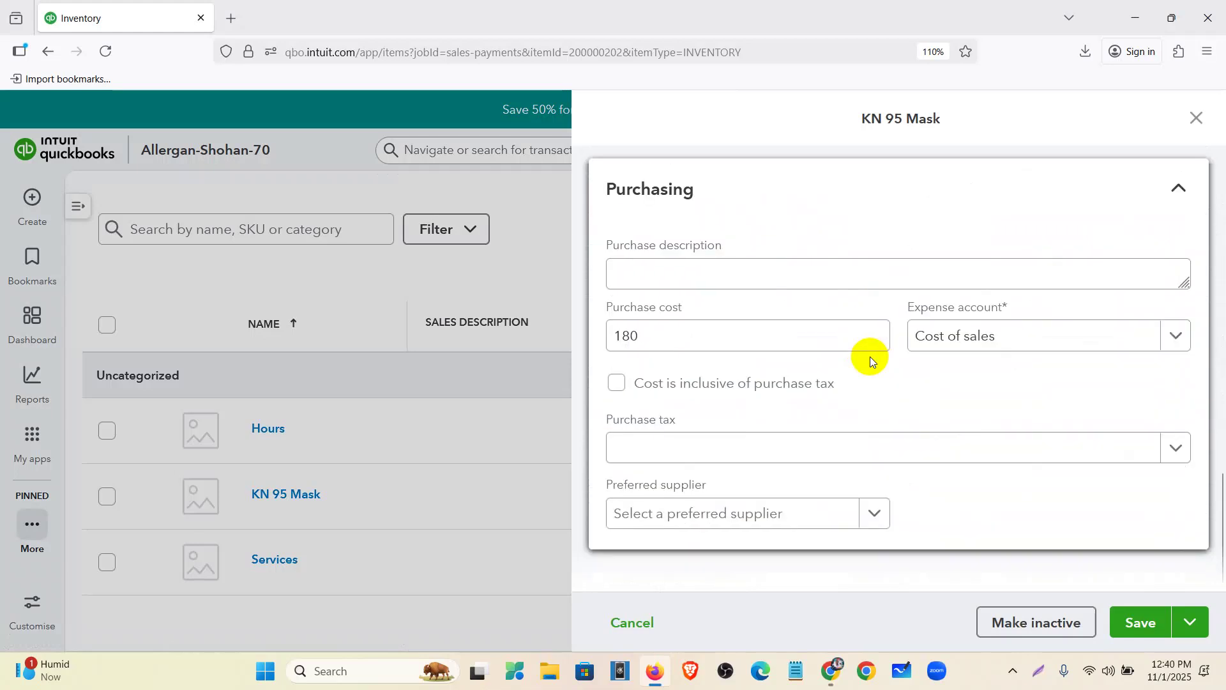
scroll(871, 361, "up", 10)
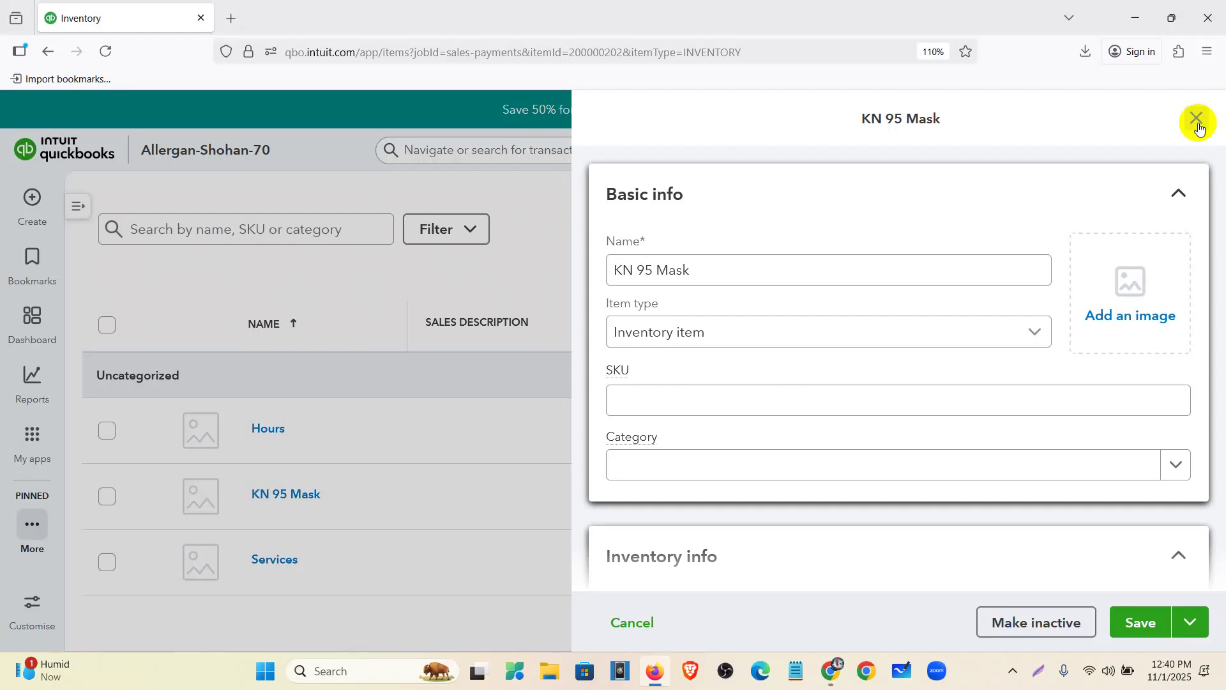
left_click(1198, 121)
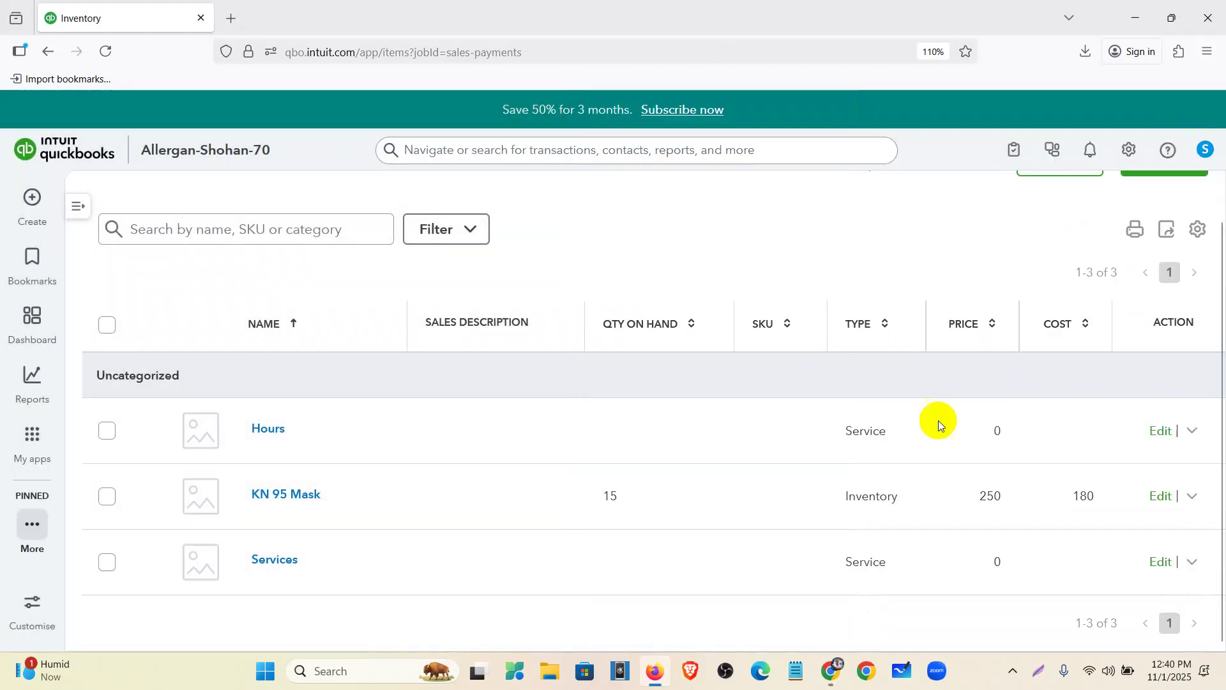
Start a batch import of products and services and dismiss the introduction.
left_click(1188, 209)
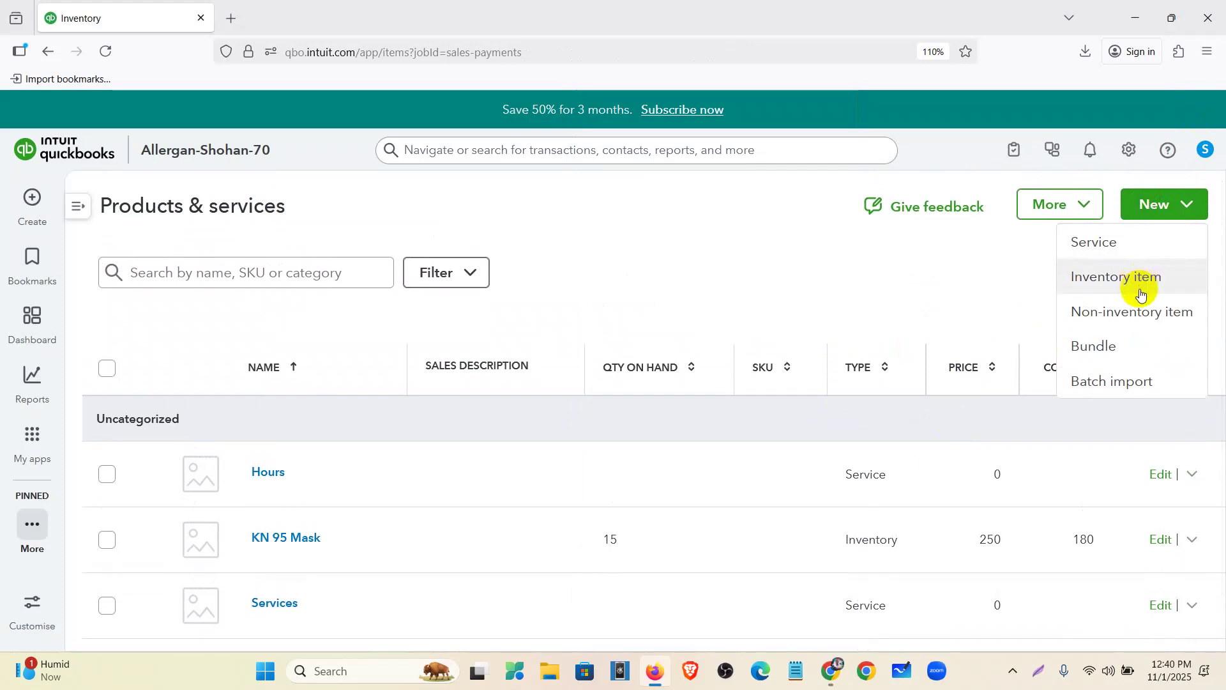
left_click(1110, 383)
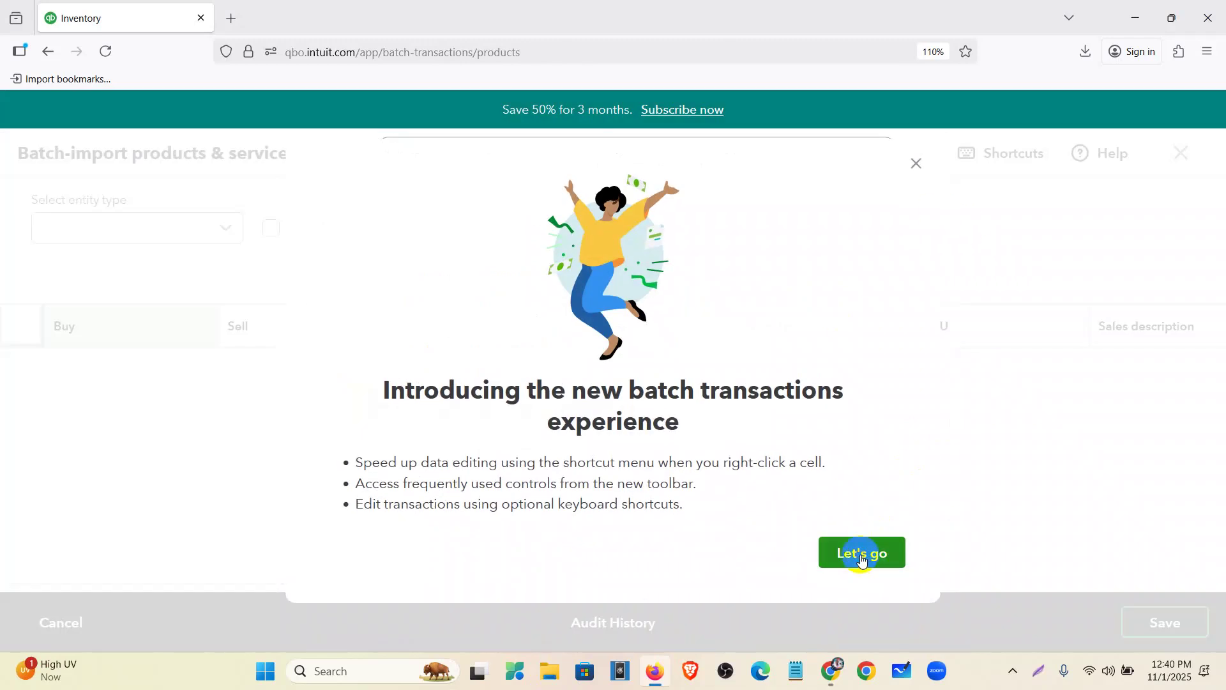
left_click(861, 557)
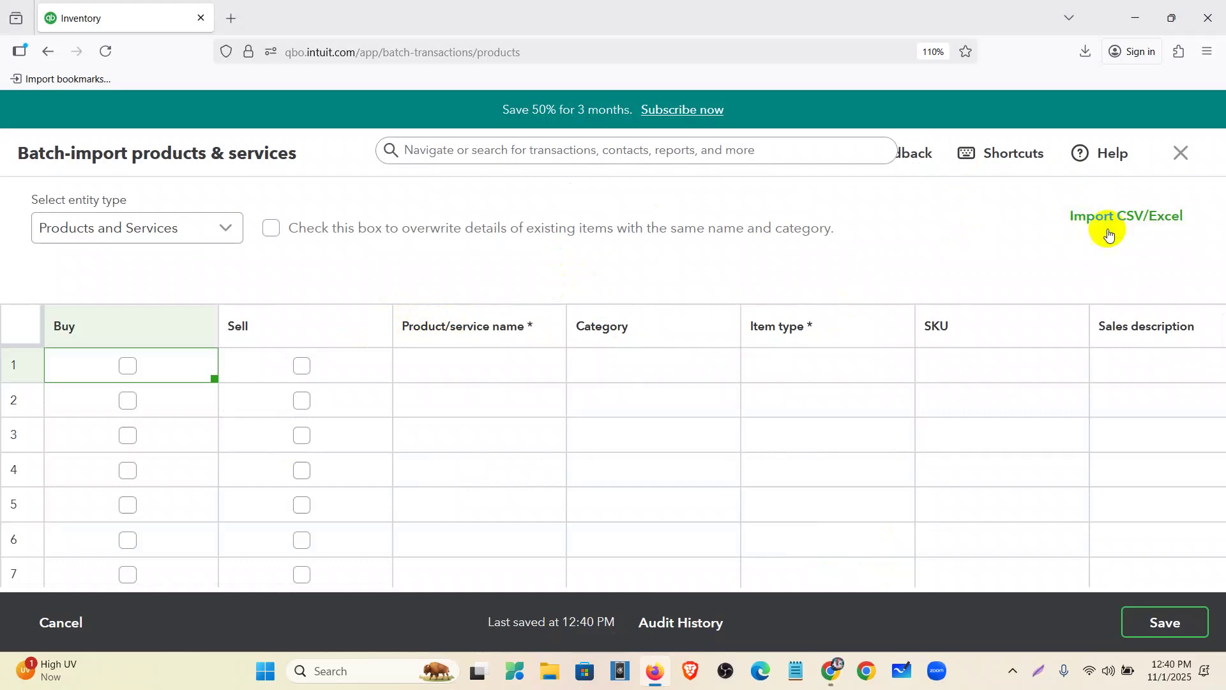
Begin a CSV/Excel import, download the sample CSV, and open the downloaded file in Excel.
left_click(1106, 216)
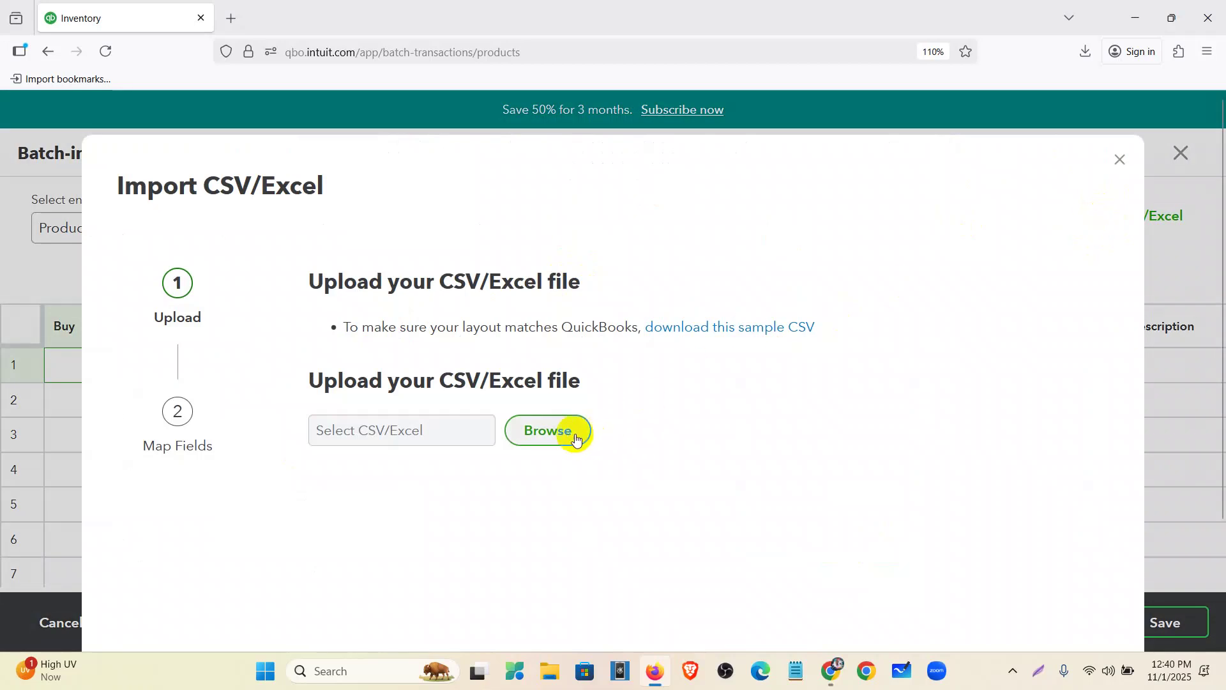
left_click(739, 330)
left_click(814, 100)
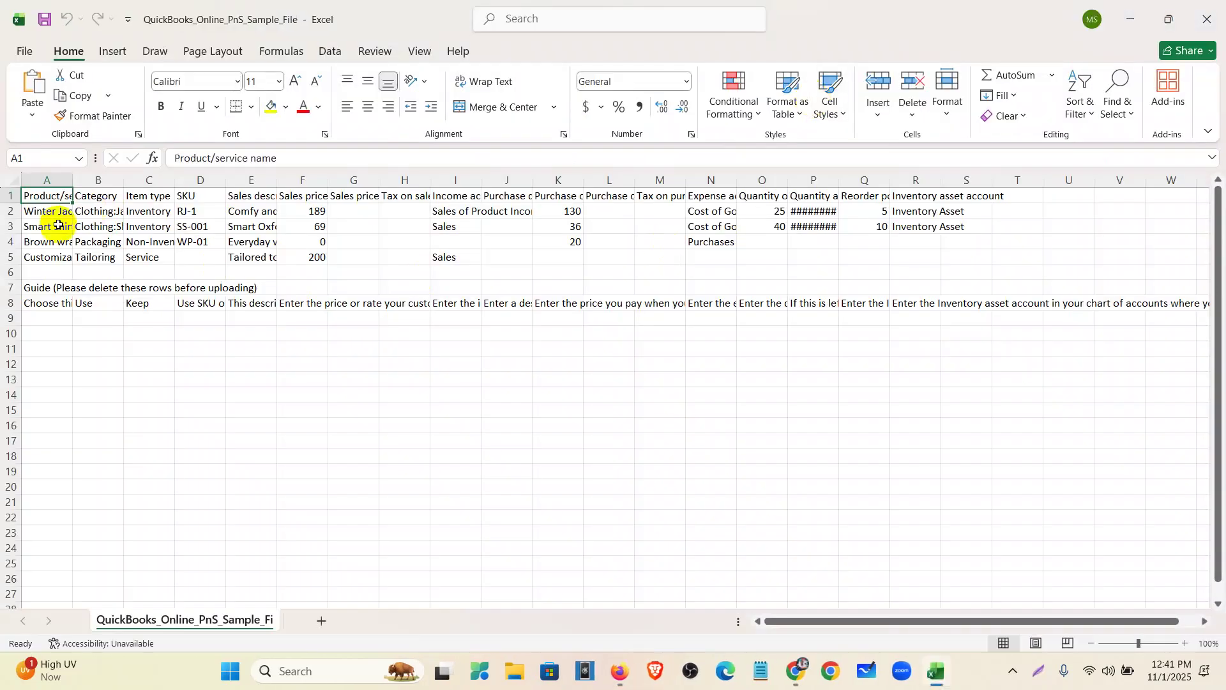
Delete rows 2 to 10 containing the sample items and guide text, keeping the header row.
left_click_drag(12, 211, 23, 337)
right_click(11, 269)
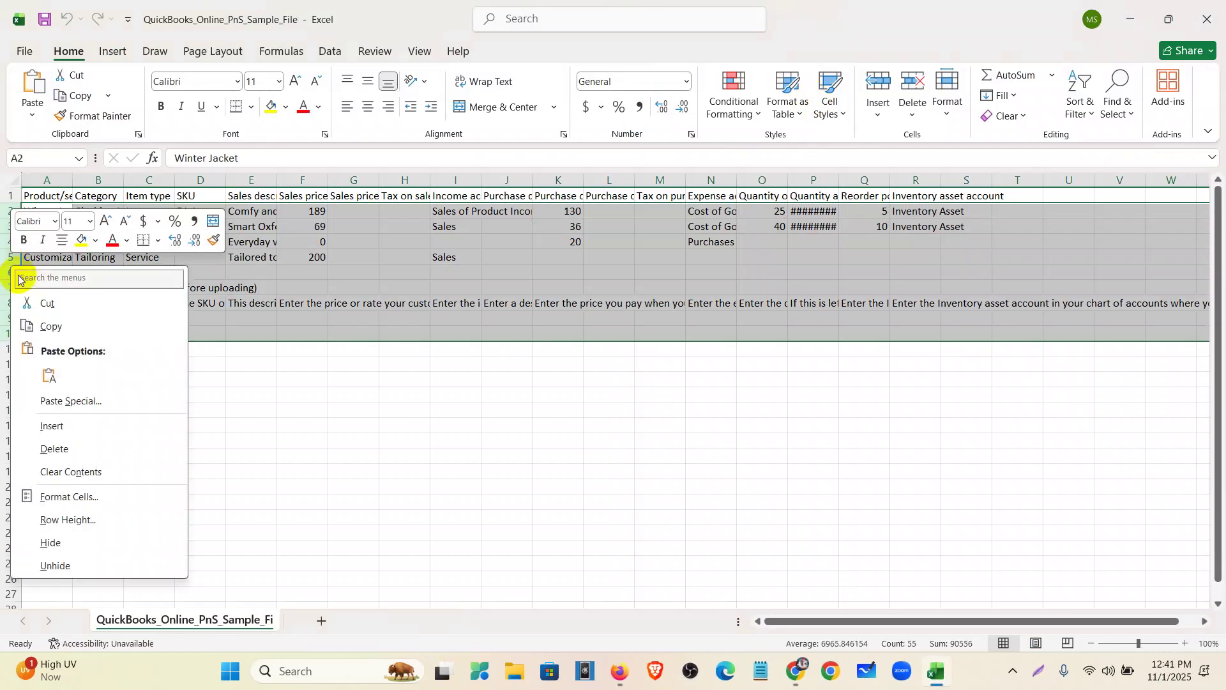
left_click(65, 450)
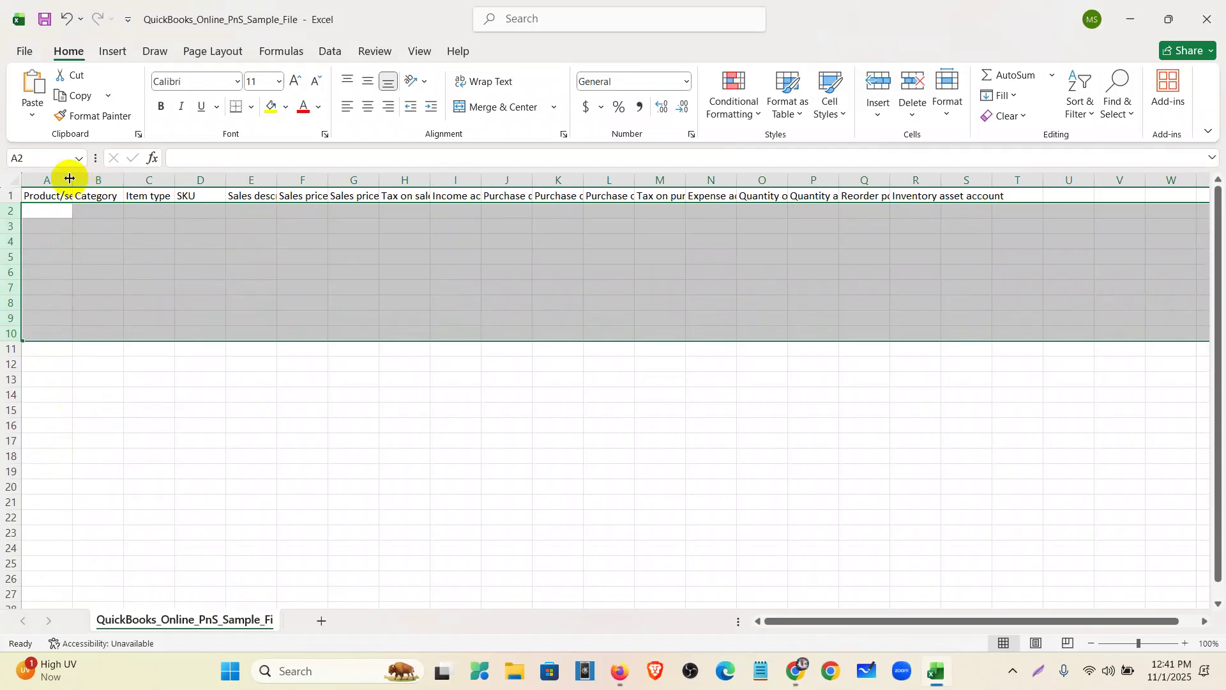
Widen the columns with cut-off headers, including Product/service name, Sales price/rate, the account, purchase and quantity columns, and Reorder point.
double_click(70, 178)
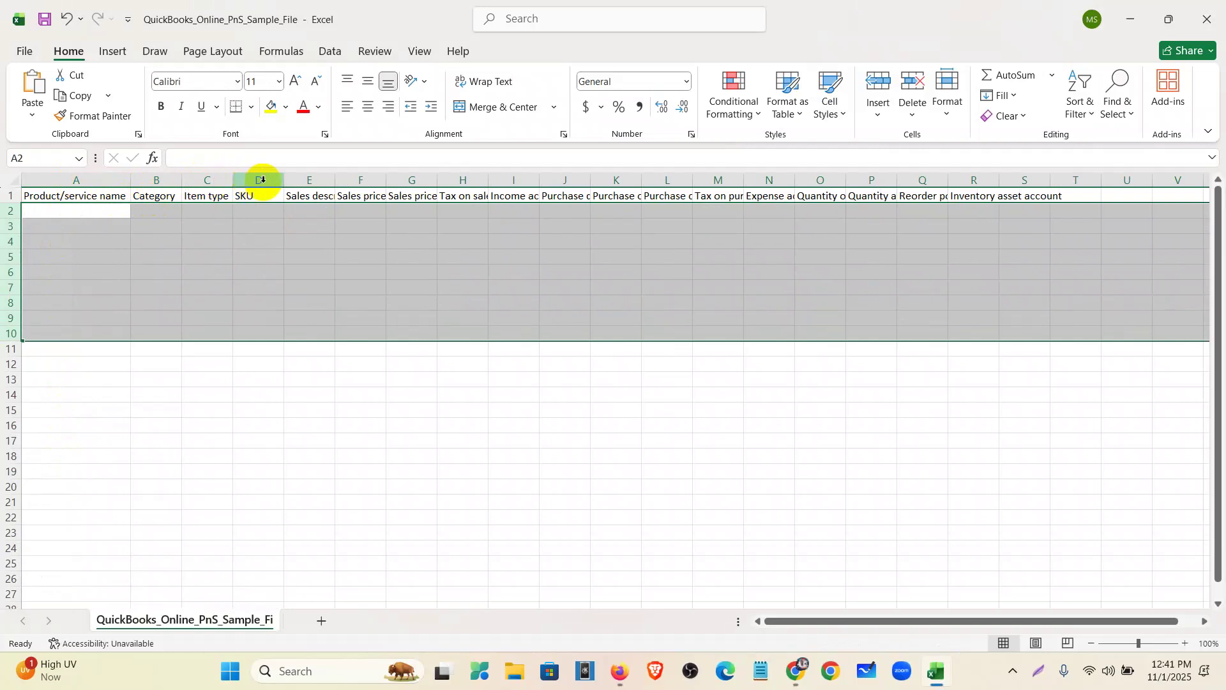
left_click_drag(387, 181, 471, 183)
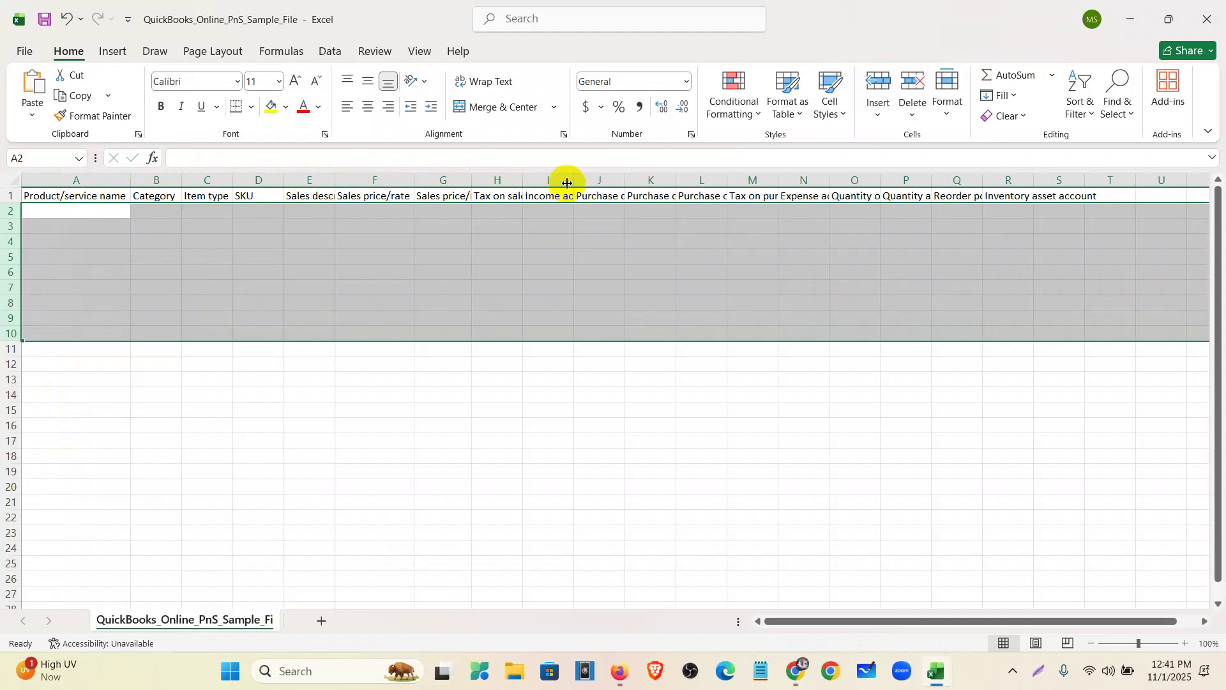
double_click(573, 181)
double_click(655, 180)
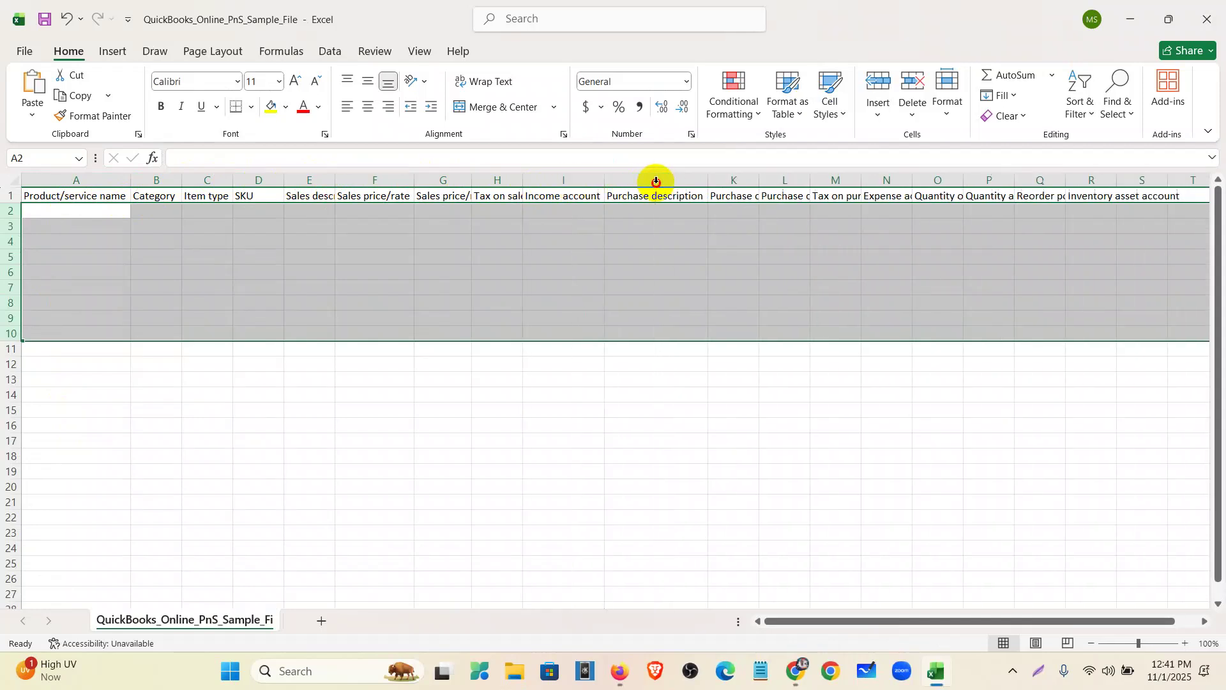
double_click(760, 181)
double_click(829, 181)
double_click(959, 181)
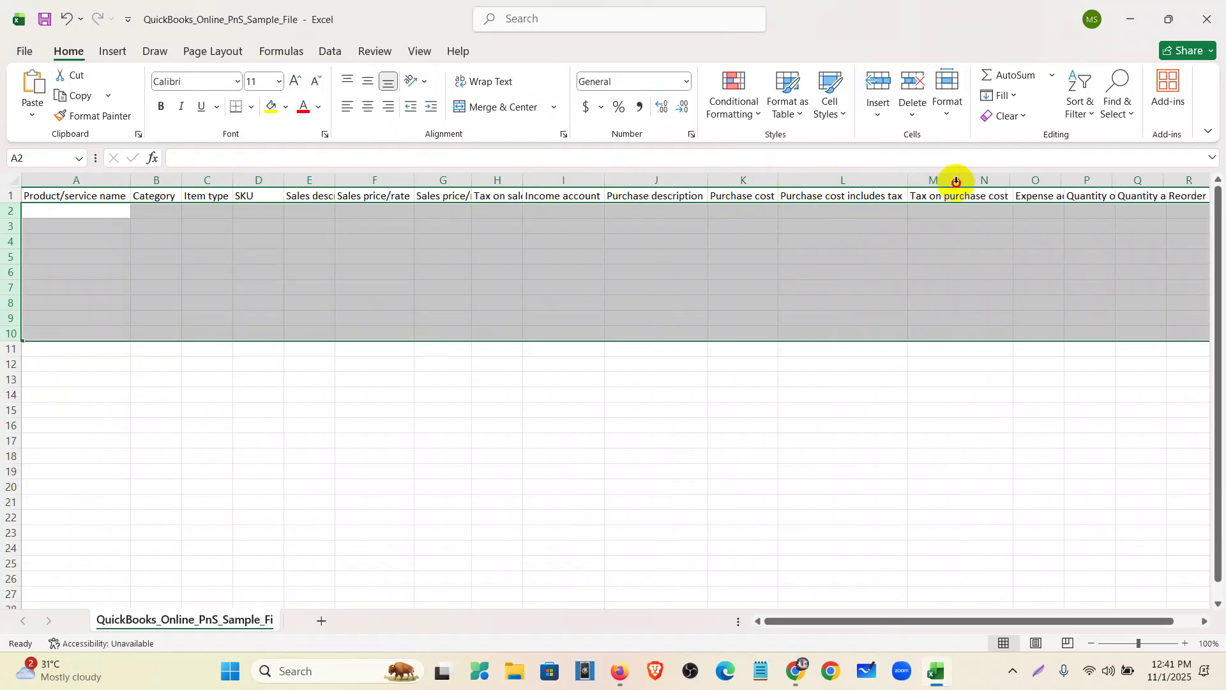
double_click(1064, 180)
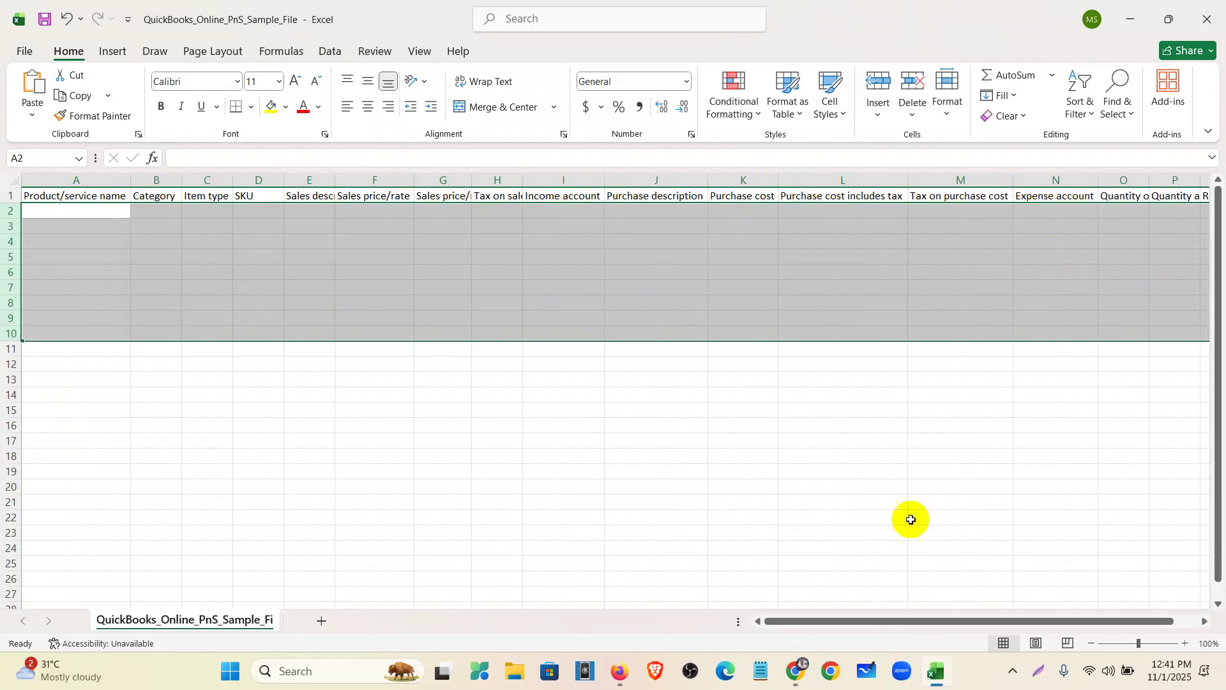
left_click_drag(900, 621, 926, 621)
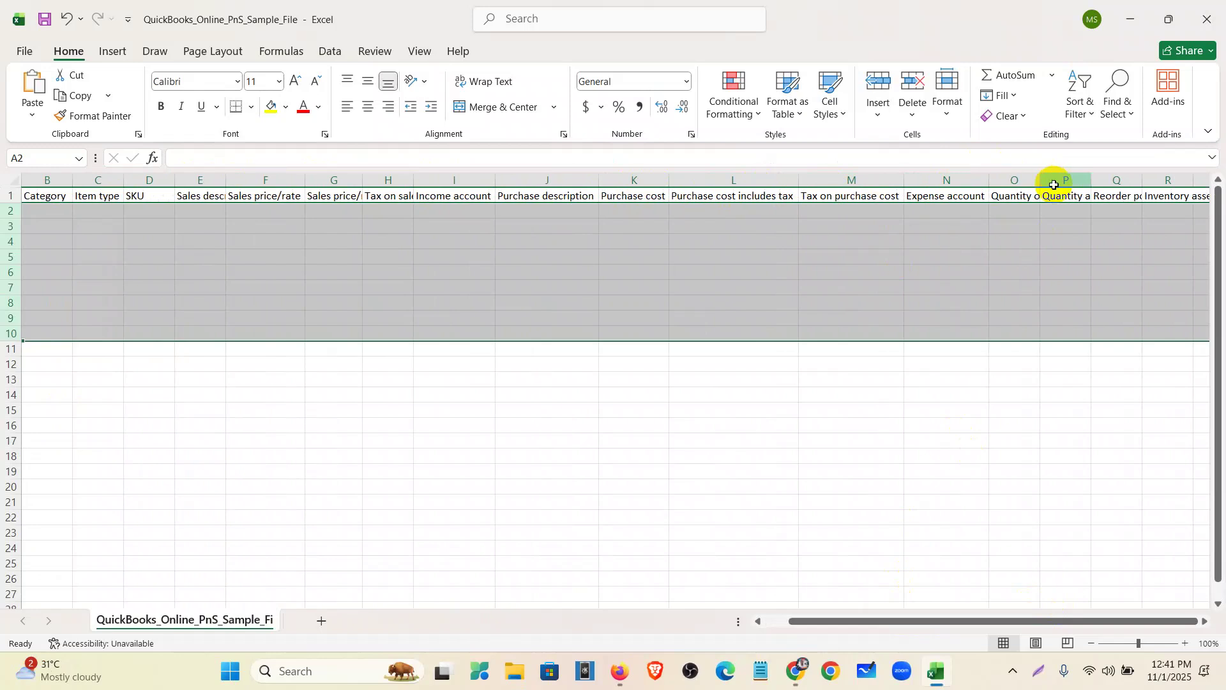
double_click(1040, 179)
double_click(1128, 179)
left_click_drag(1073, 620, 1121, 621)
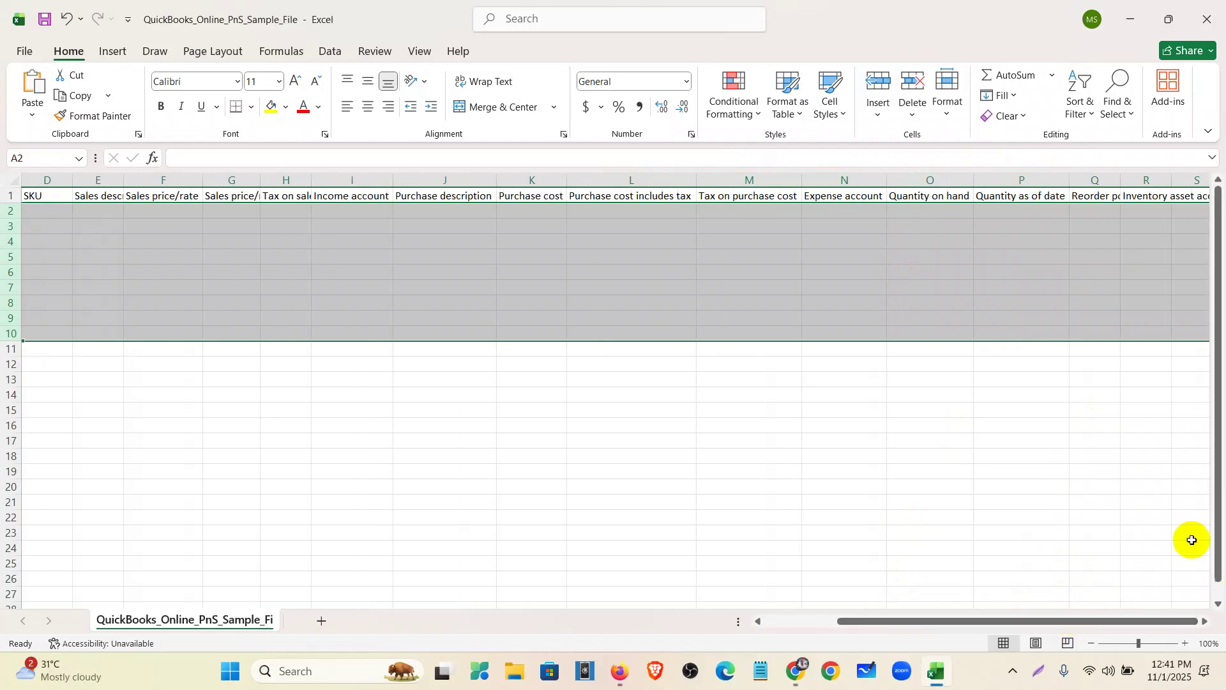
double_click(1120, 181)
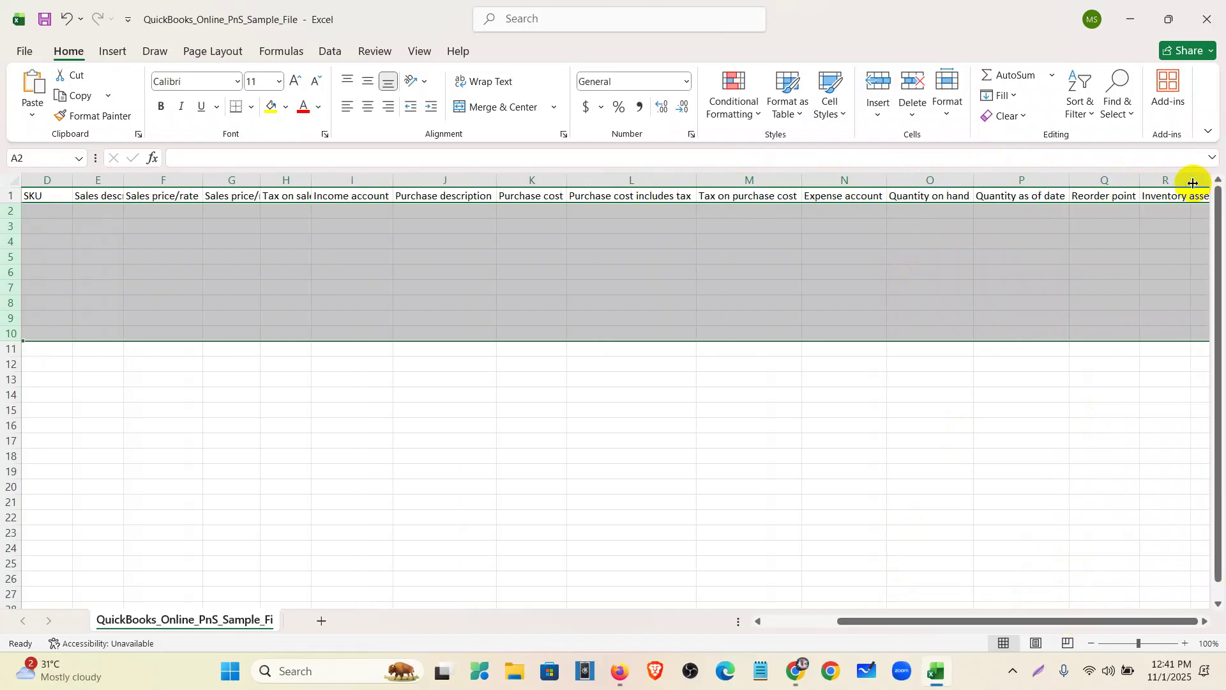
left_click_drag(1070, 619, 849, 671)
Switch to Google Drive in Chrome, open Product _ Service List from Assignment 2, and copy the product/service names in A2:A14.
left_click(89, 213)
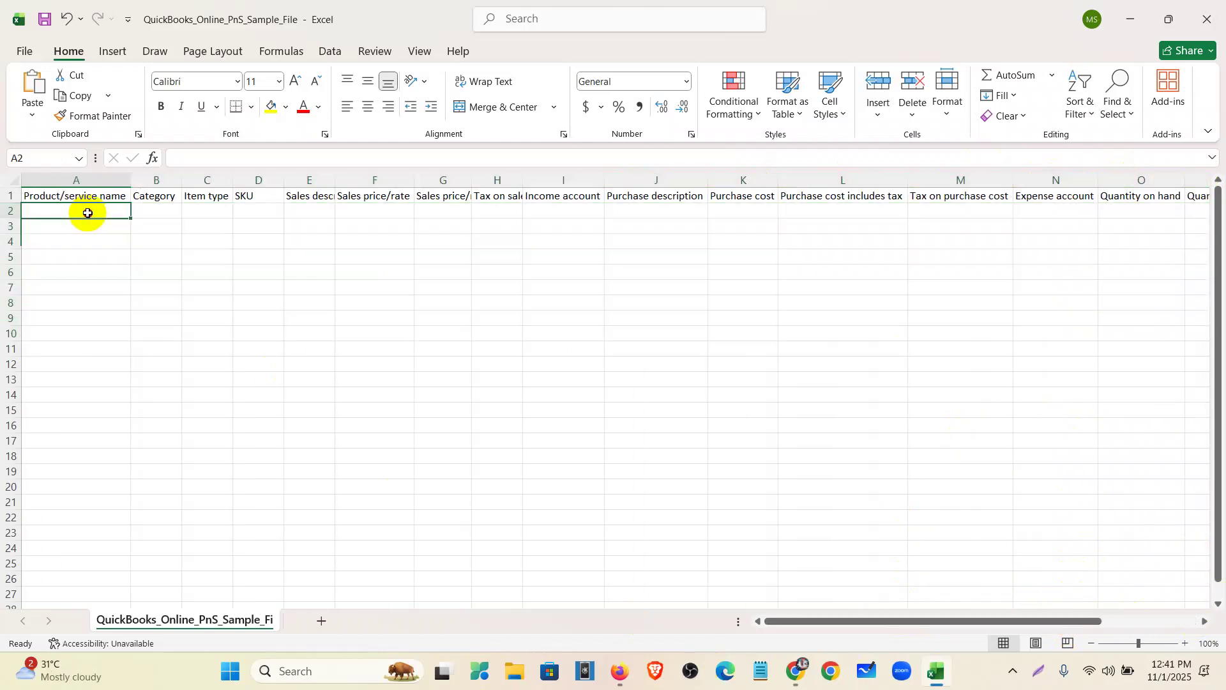
left_click(799, 668)
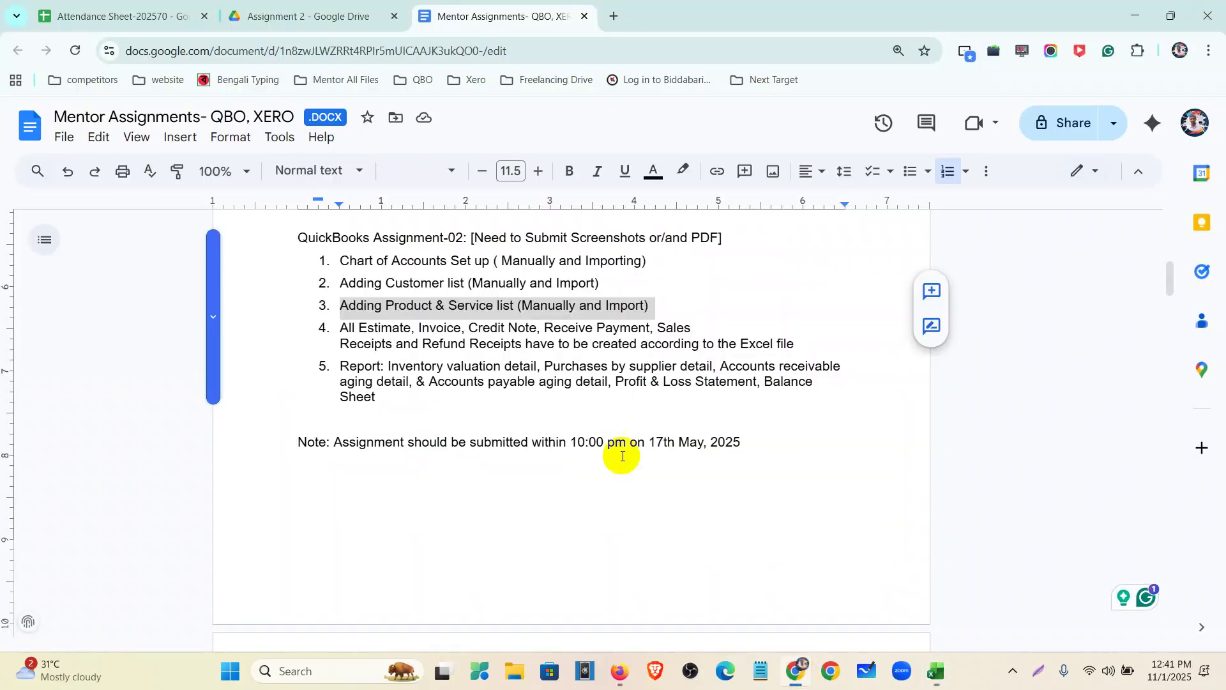
left_click(342, 11)
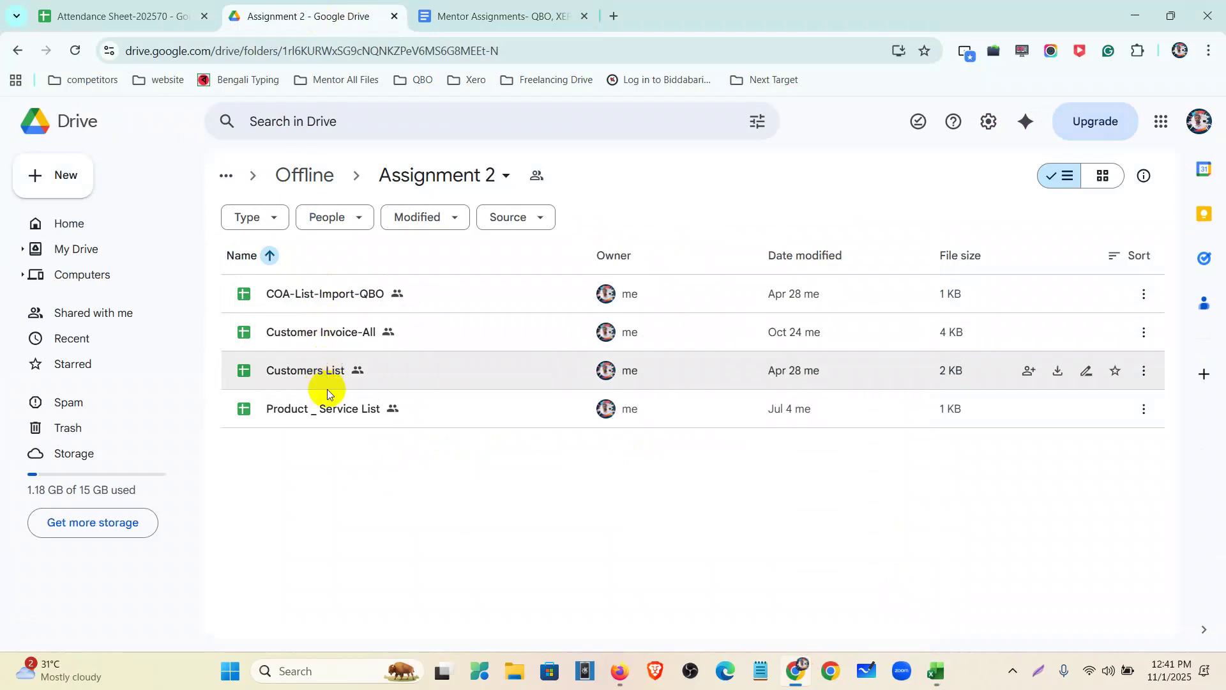
double_click(329, 415)
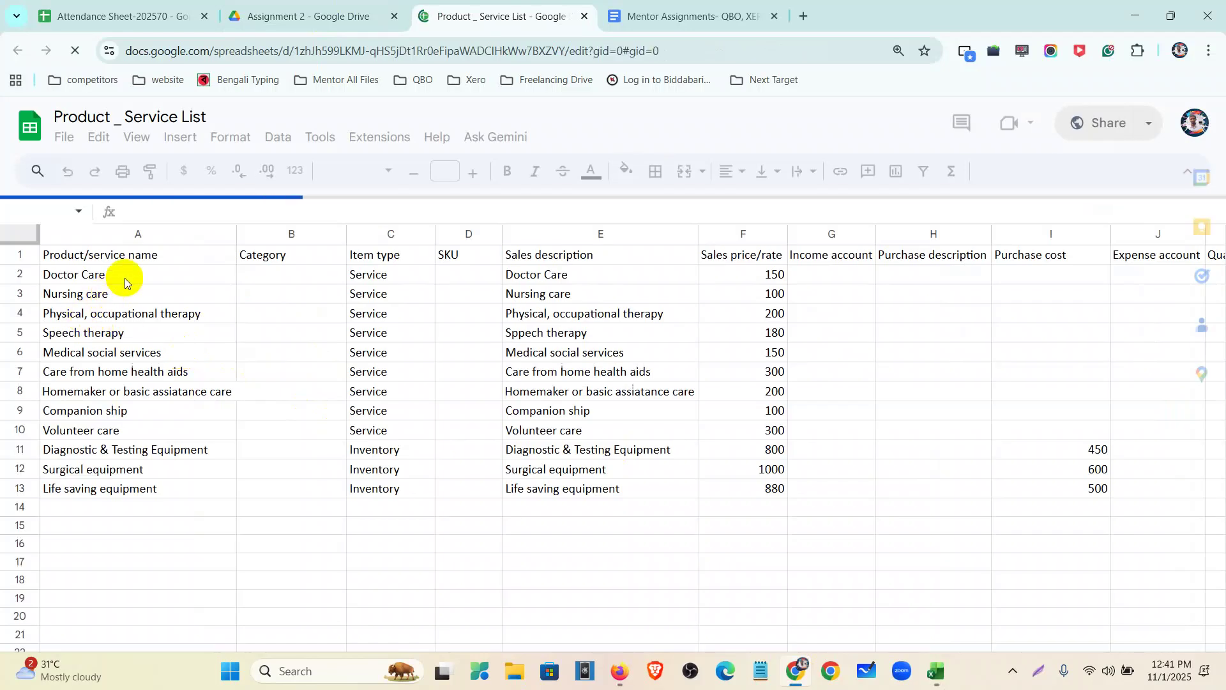
left_click(125, 281)
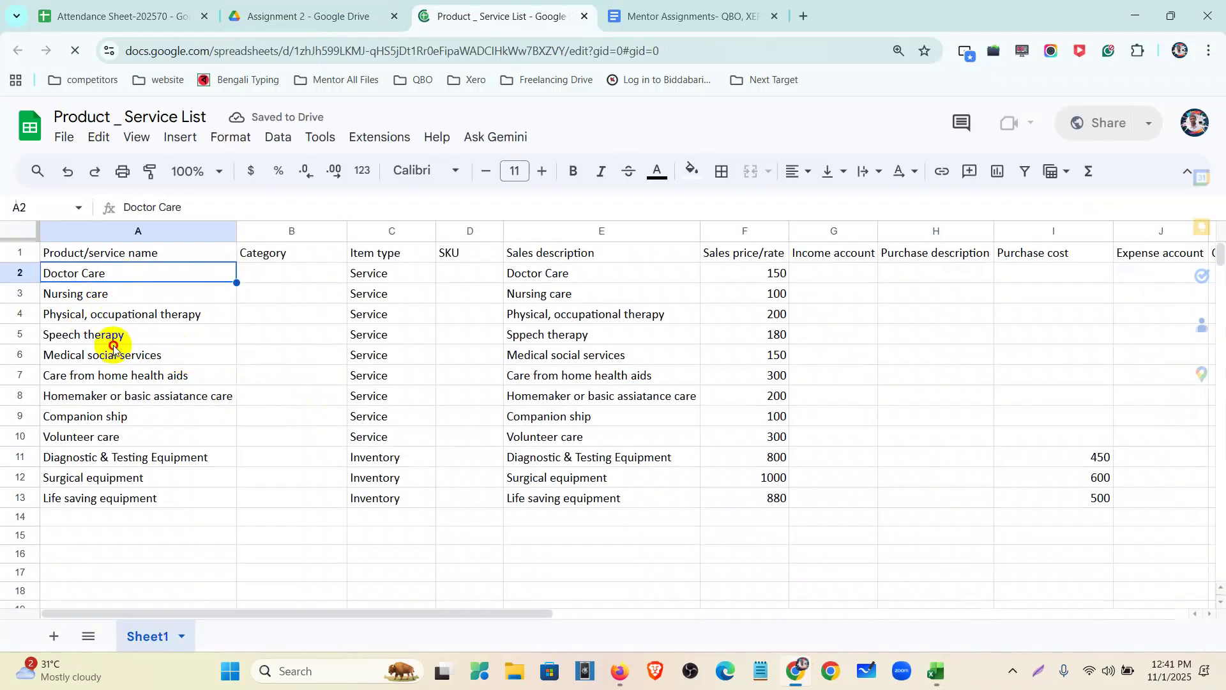
left_click(118, 515, "shift")
key("ctrl+c")
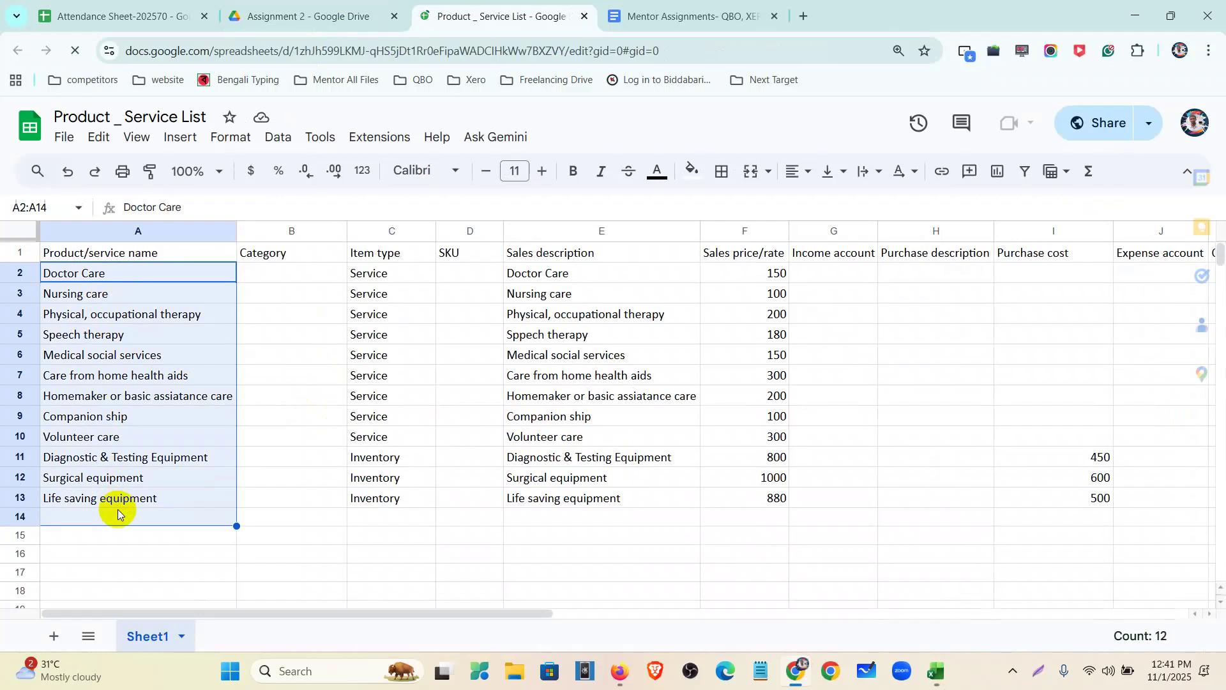
Switch back to the Excel sample file and paste the copied product/service names starting at cell A2.
left_click(618, 670)
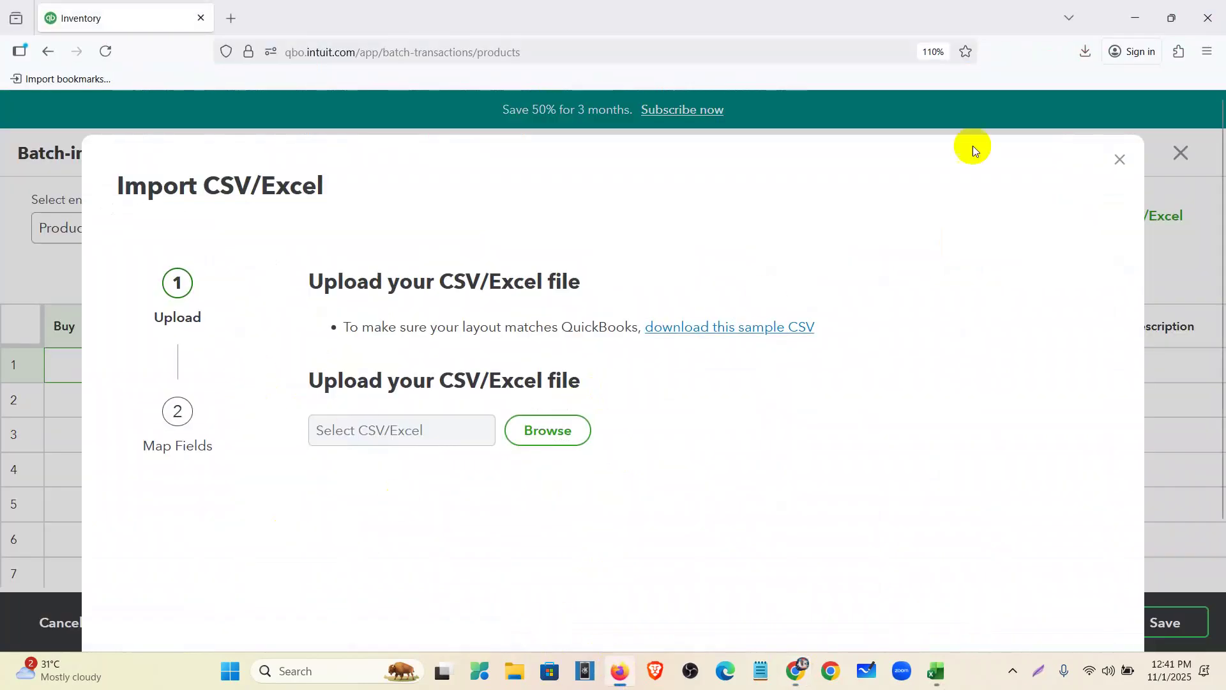
left_click(936, 671)
left_click(106, 215)
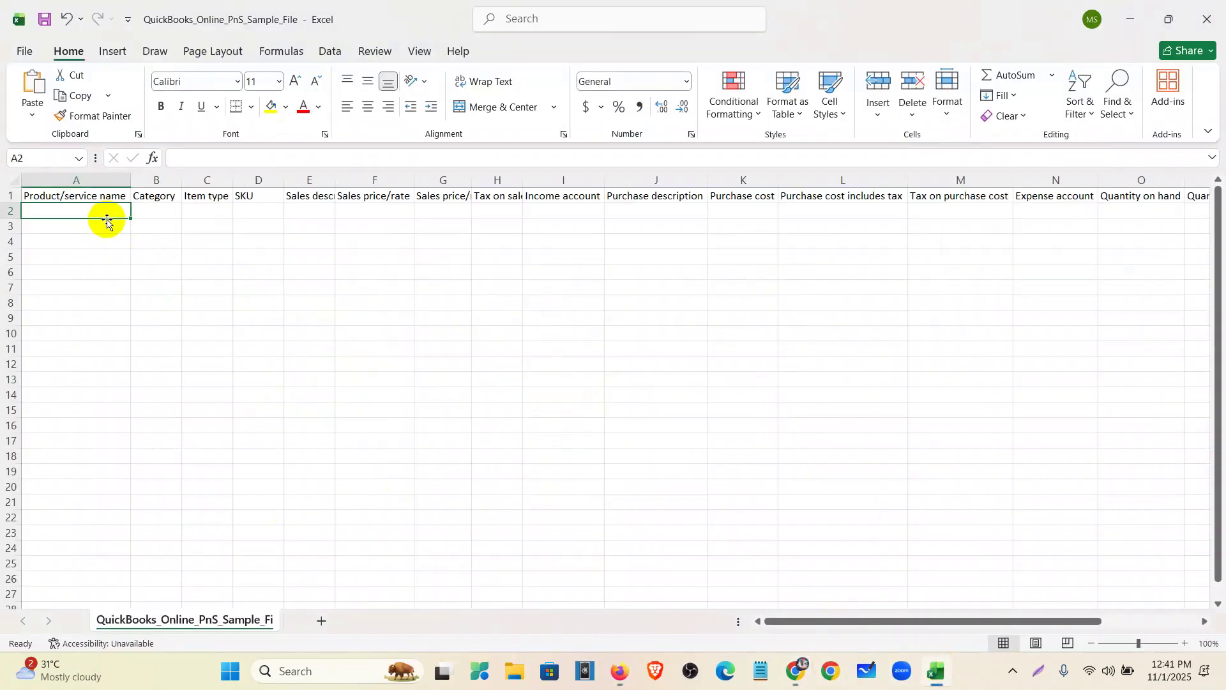
key("ctrl+v")
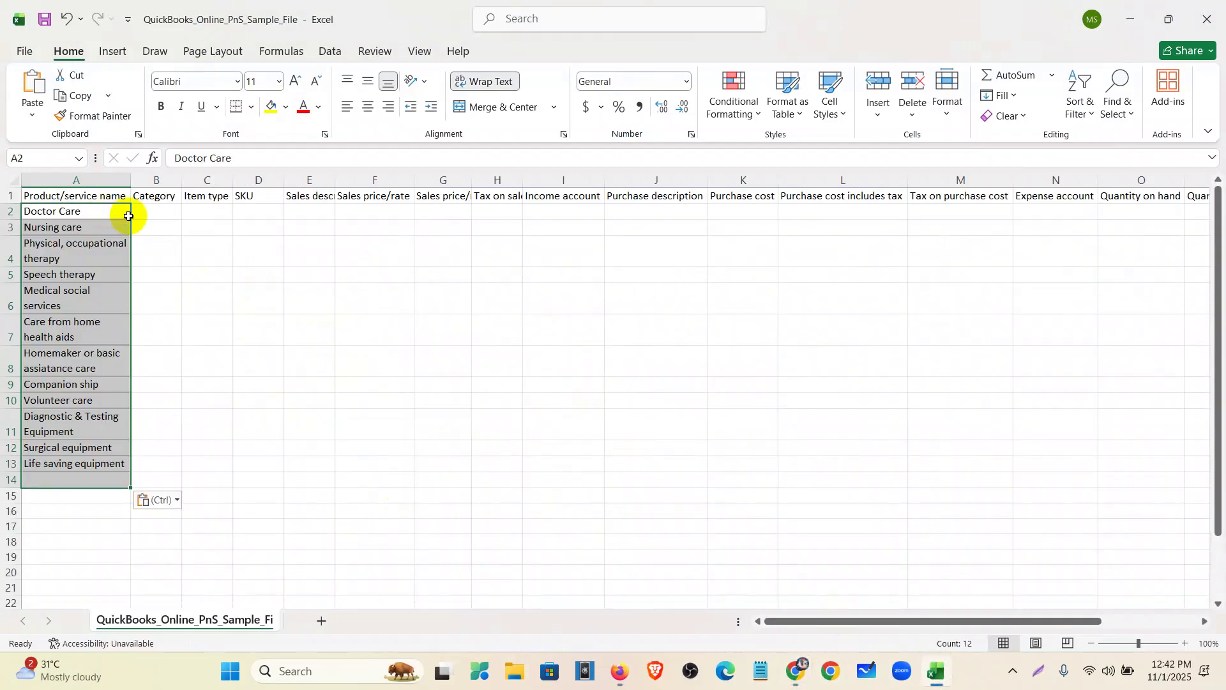
Copy the item types in C2:C13 of Product _ Service List in Chrome and paste them at cell C2 of the Excel sample file.
left_click(792, 675)
left_click_drag(383, 271, 402, 508)
key("ctrl+c")
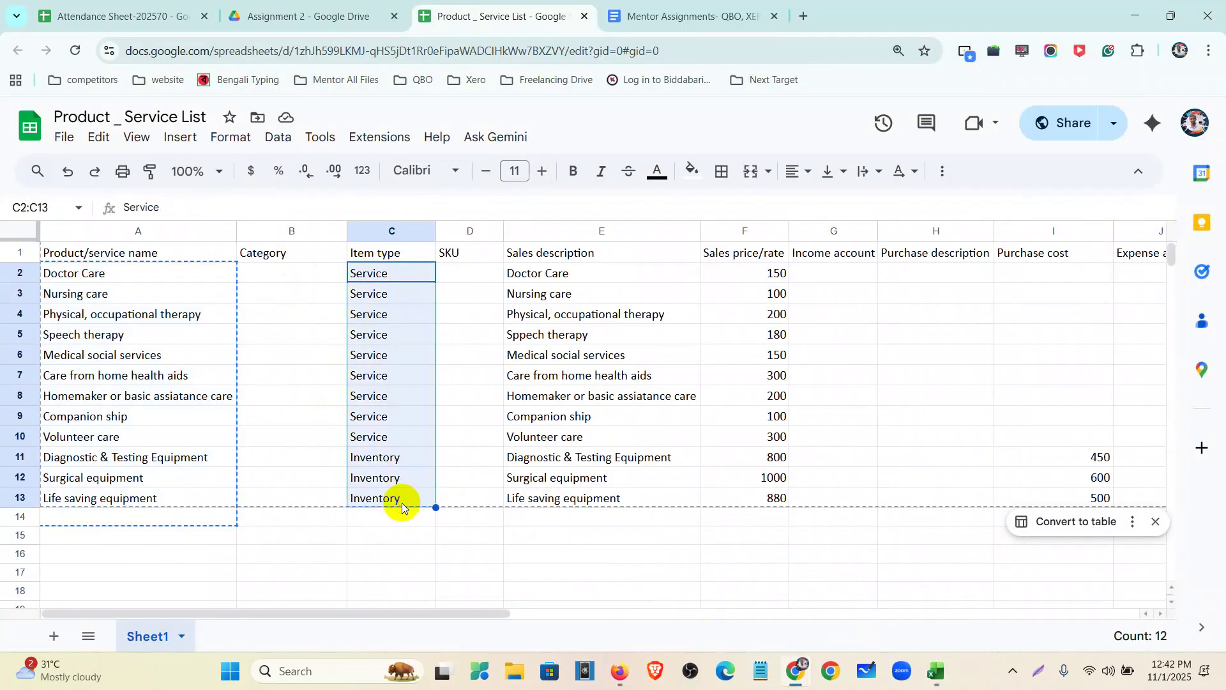
left_click(936, 670)
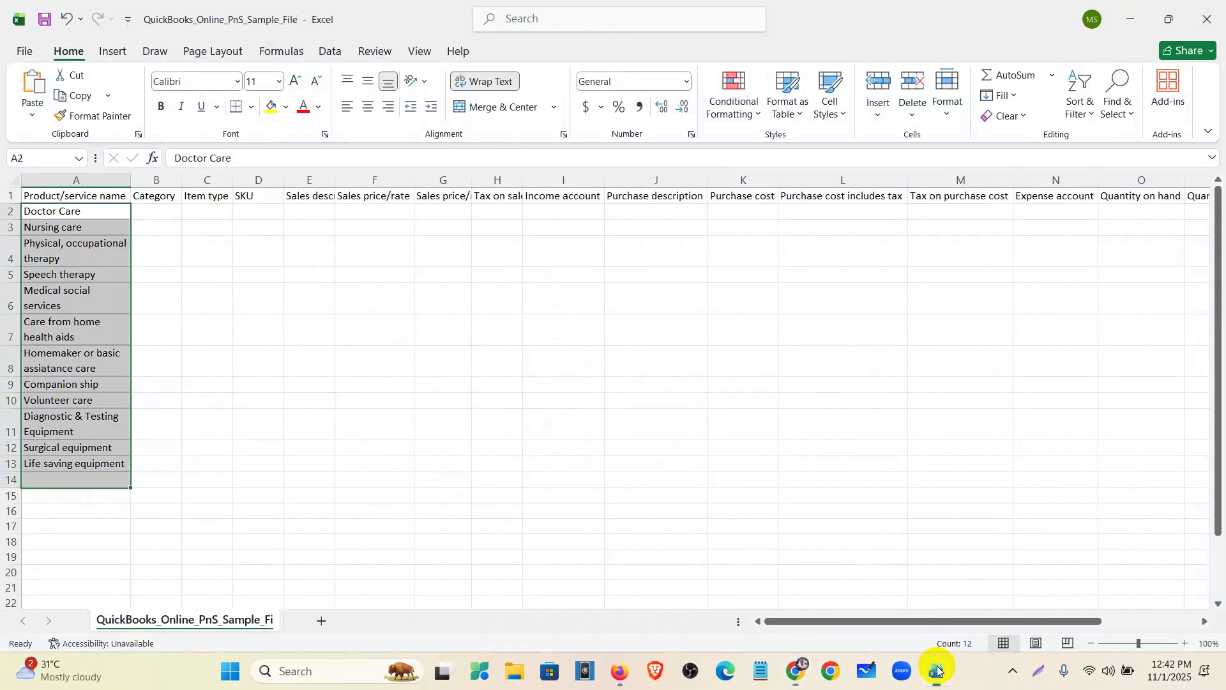
left_click(206, 212)
key("ctrl+v")
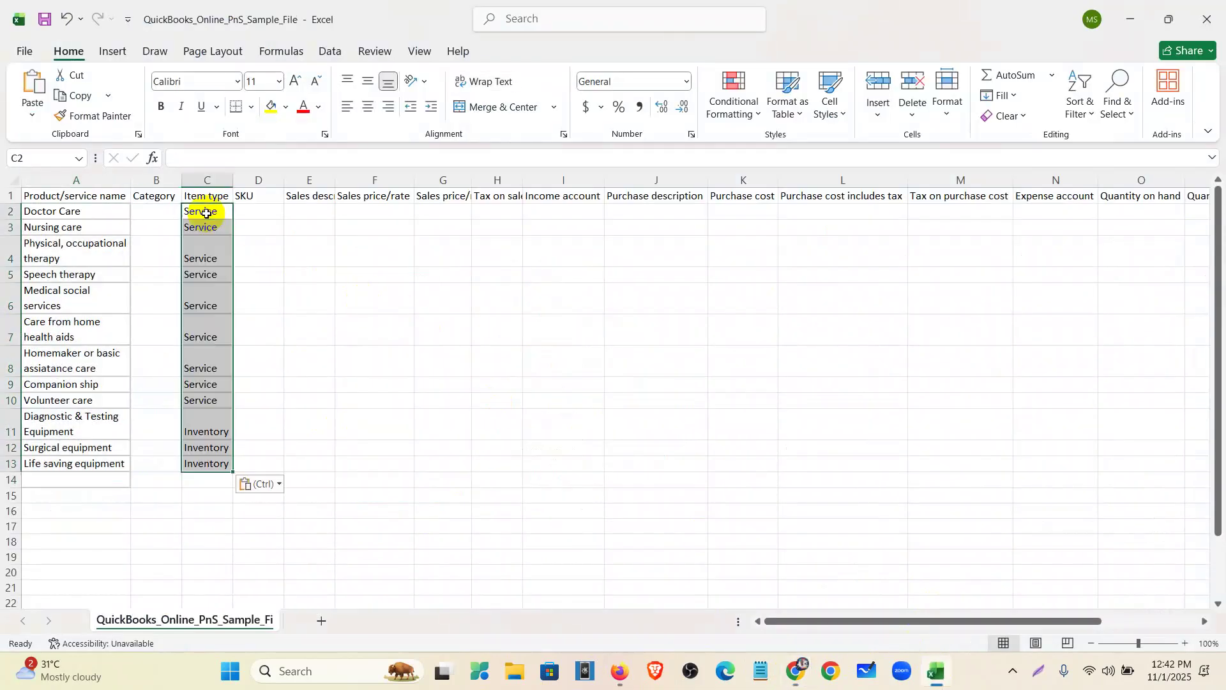
Copy the sales prices in F2:F13 of the Chrome product list and paste them under Sales price/rate at F2 in Excel.
left_click(795, 671)
left_click_drag(761, 278, 778, 498)
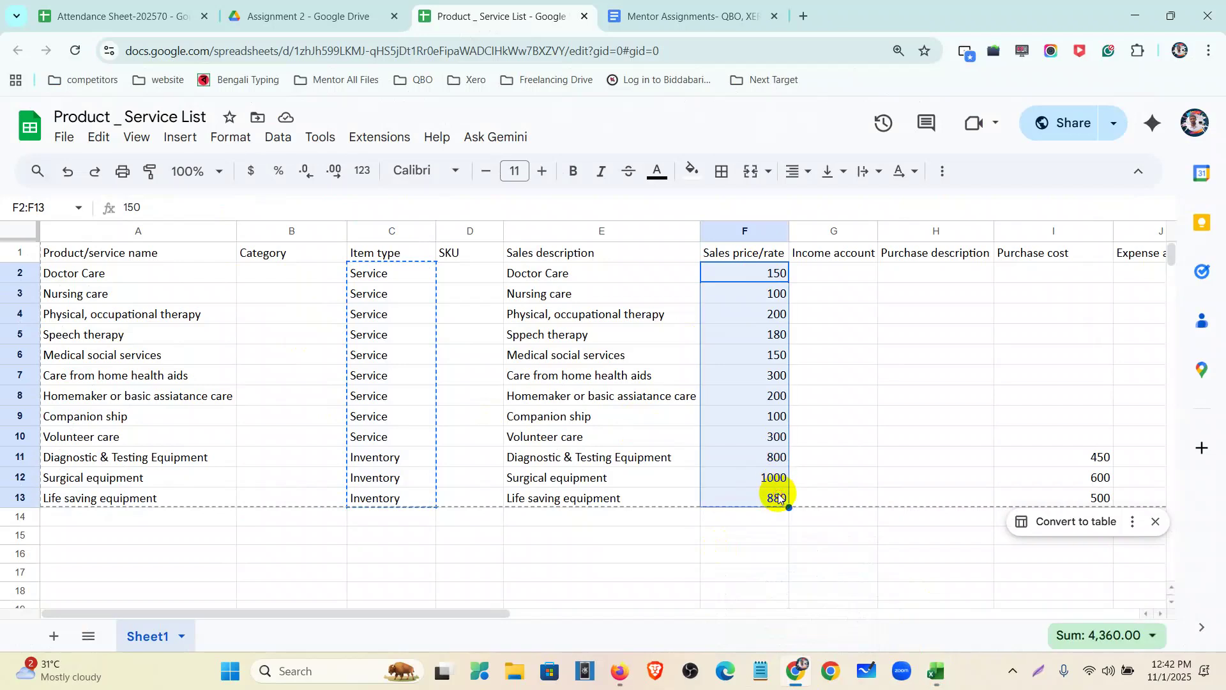
key("ctrl+c")
left_click(934, 670)
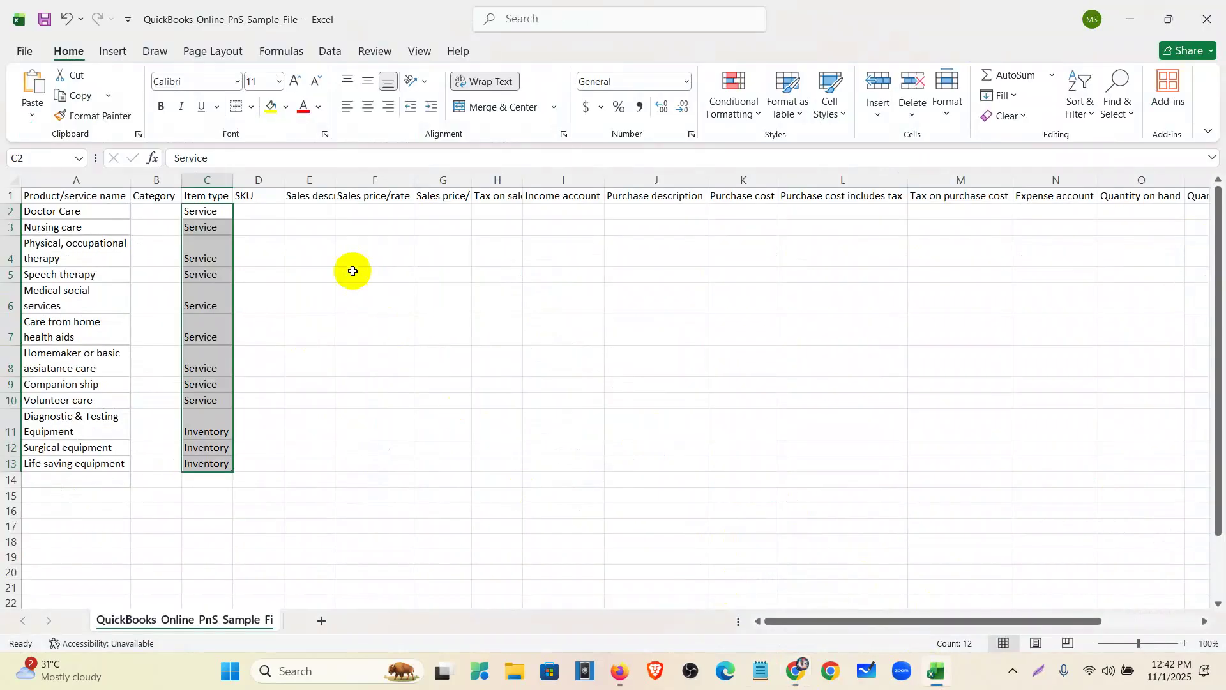
left_click(372, 211)
key("ctrl+v")
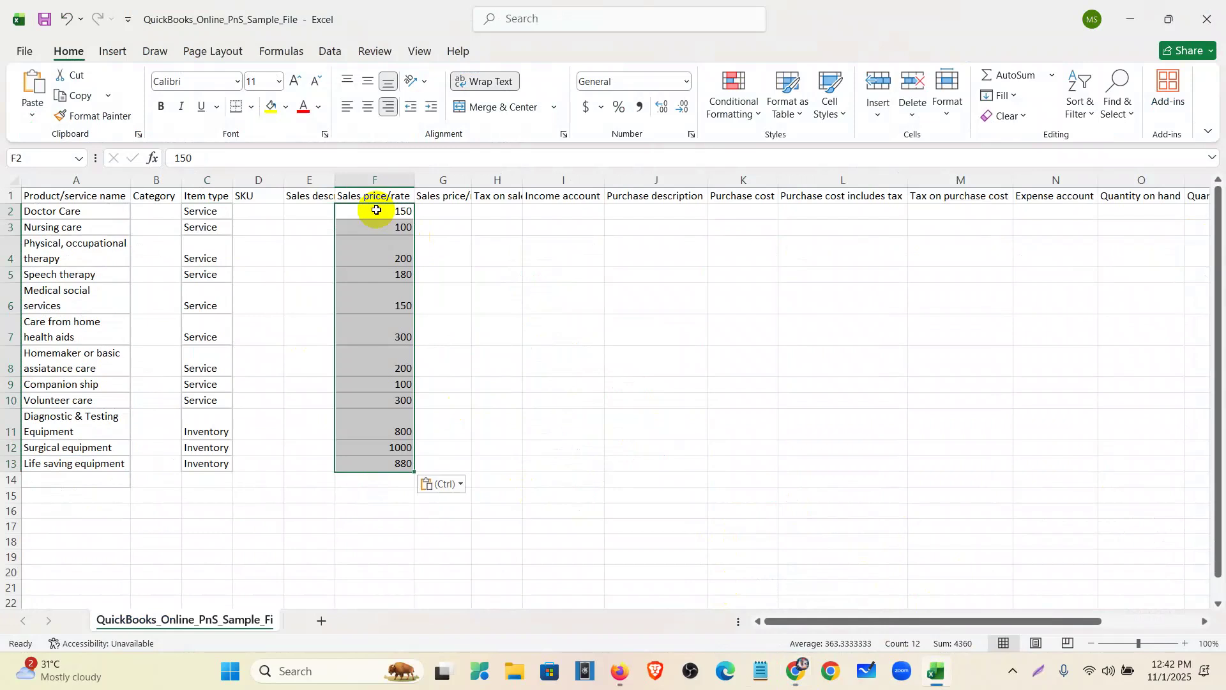
Copy the purchase costs in I2:I13 of the Chrome product list and paste them under Purchase cost at K2 in Excel.
left_click(795, 671)
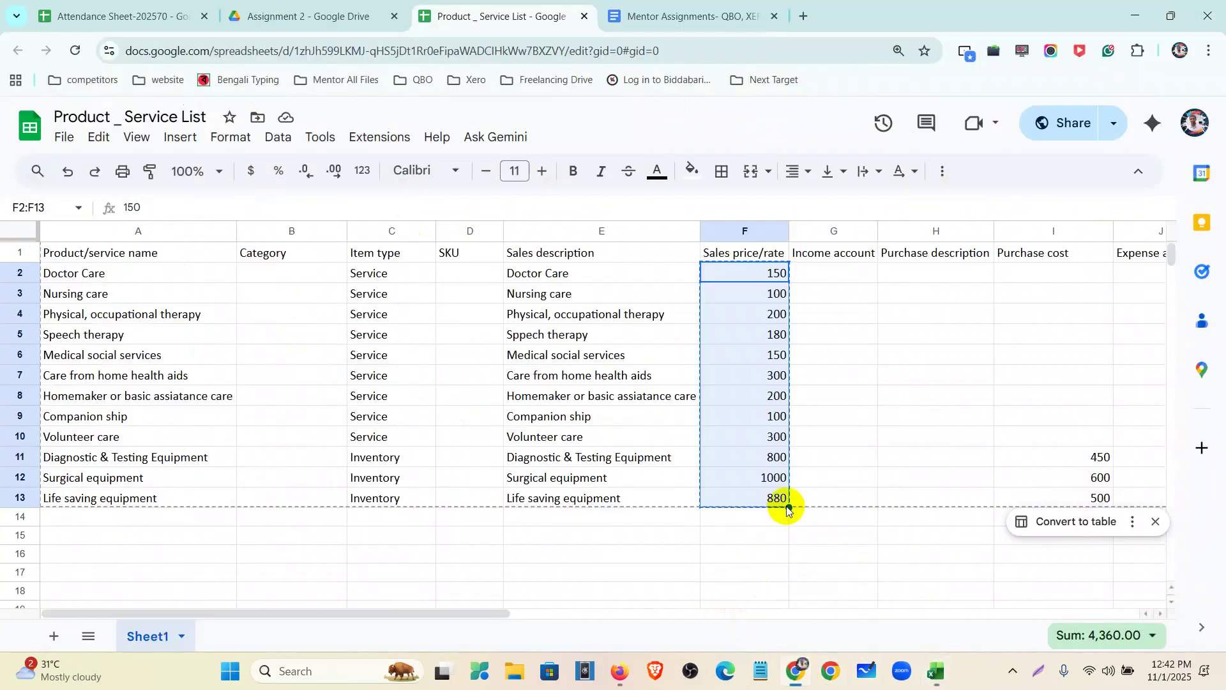
left_click_drag(481, 613, 779, 643)
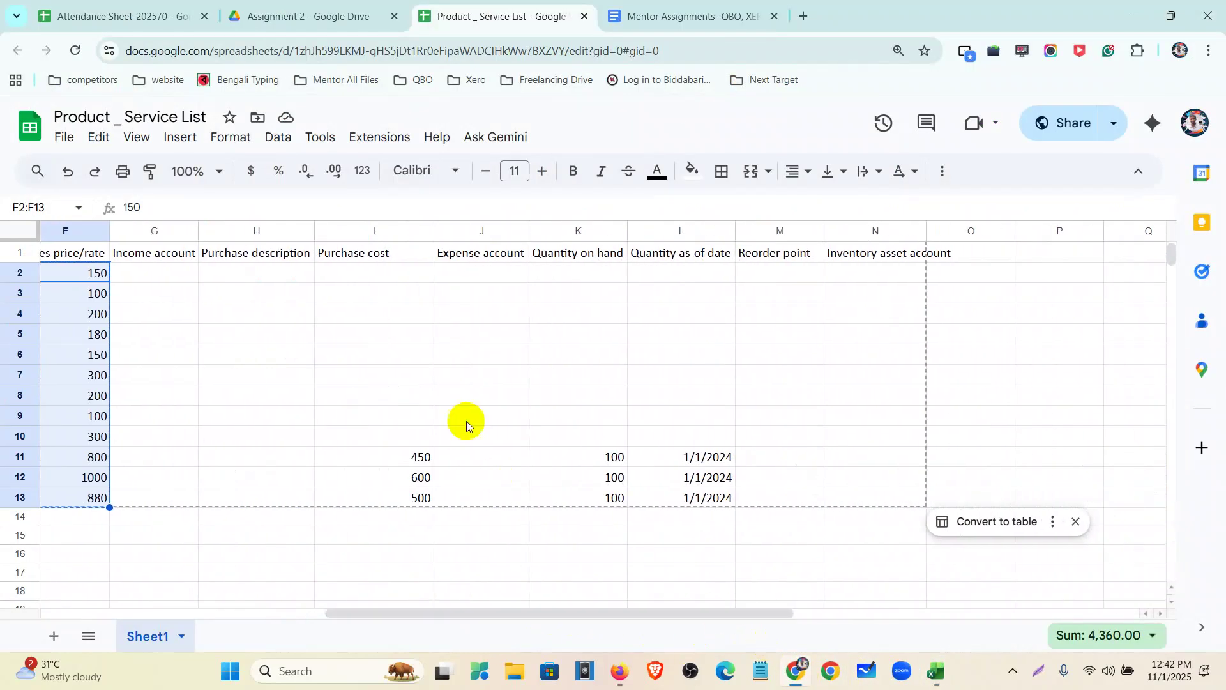
left_click_drag(386, 276, 410, 499)
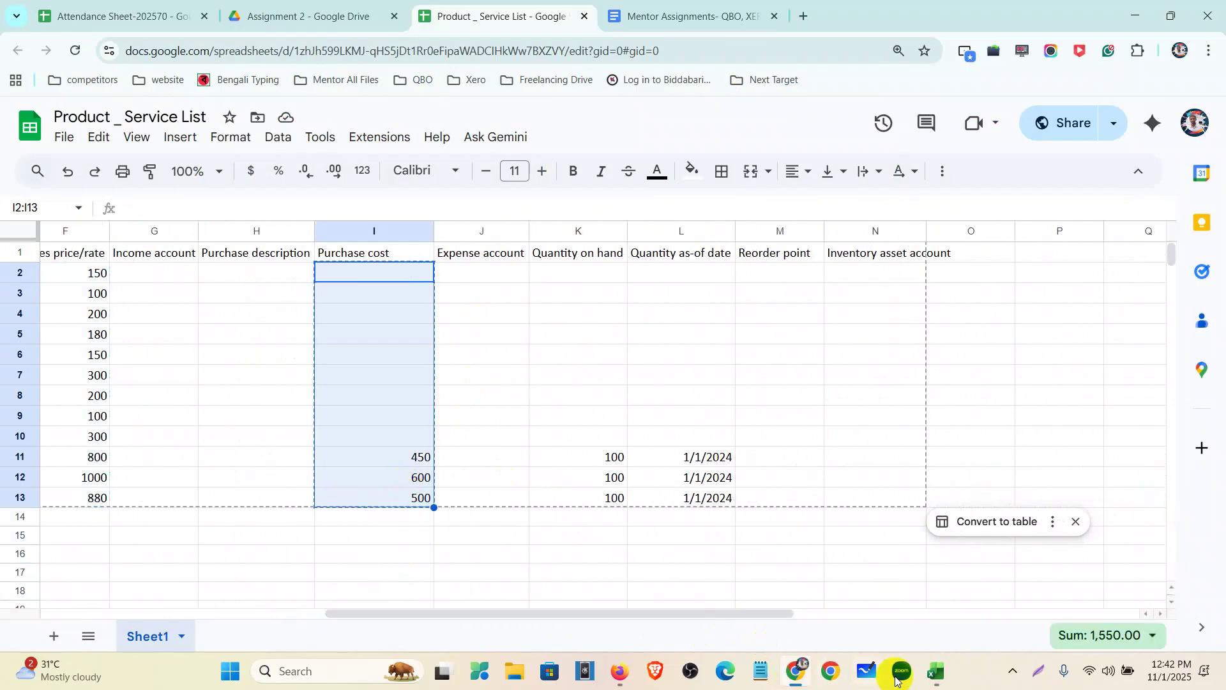
left_click(937, 670)
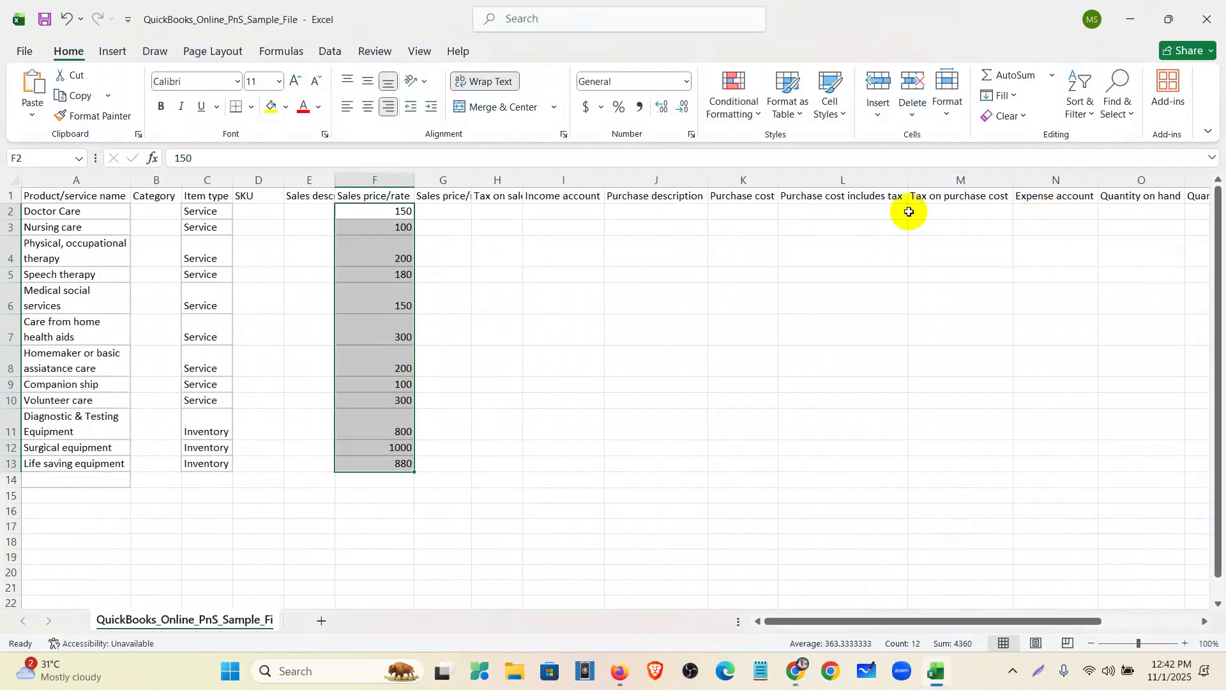
left_click(759, 212)
key("ctrl+v")
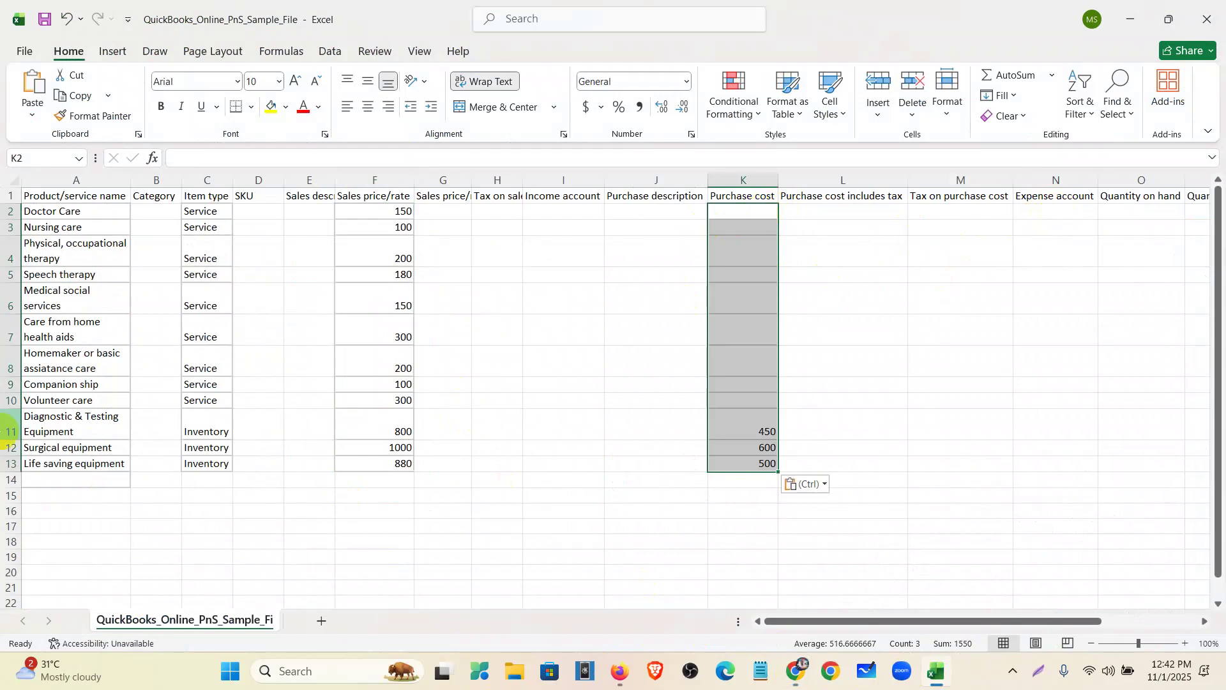
Copy the quantities on hand in K2:K13 of the Chrome product list and paste them under Quantity on hand at O2 in Excel.
left_click(793, 674)
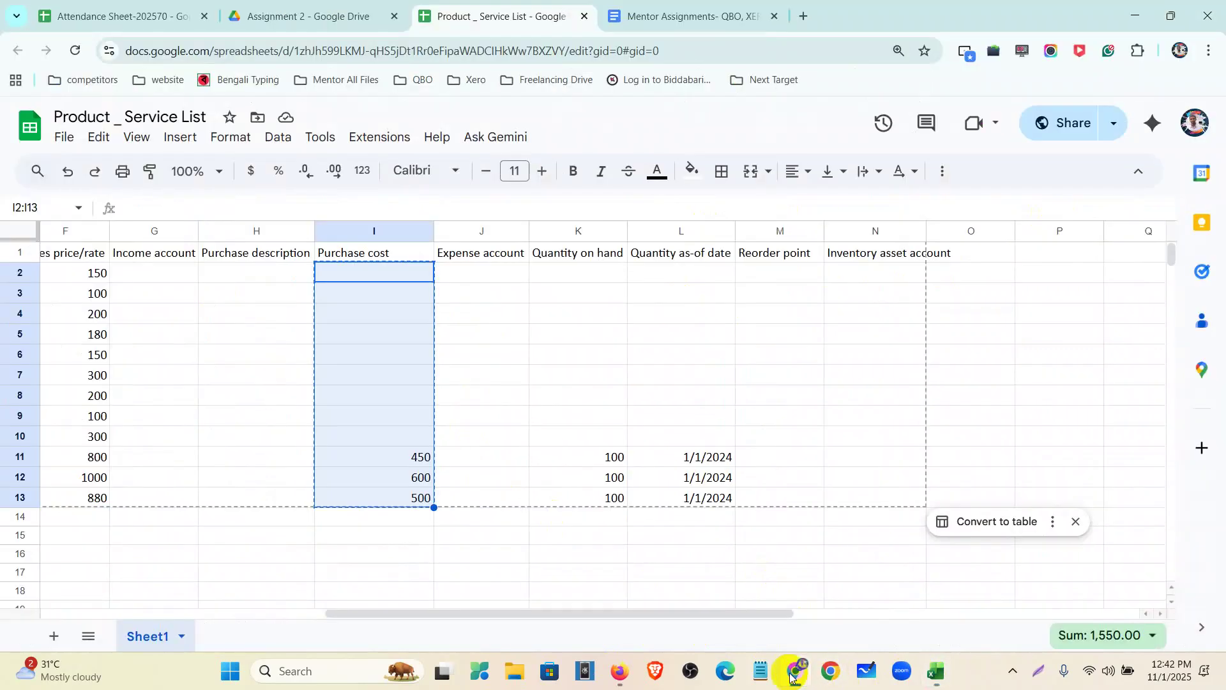
left_click_drag(594, 290, 597, 503)
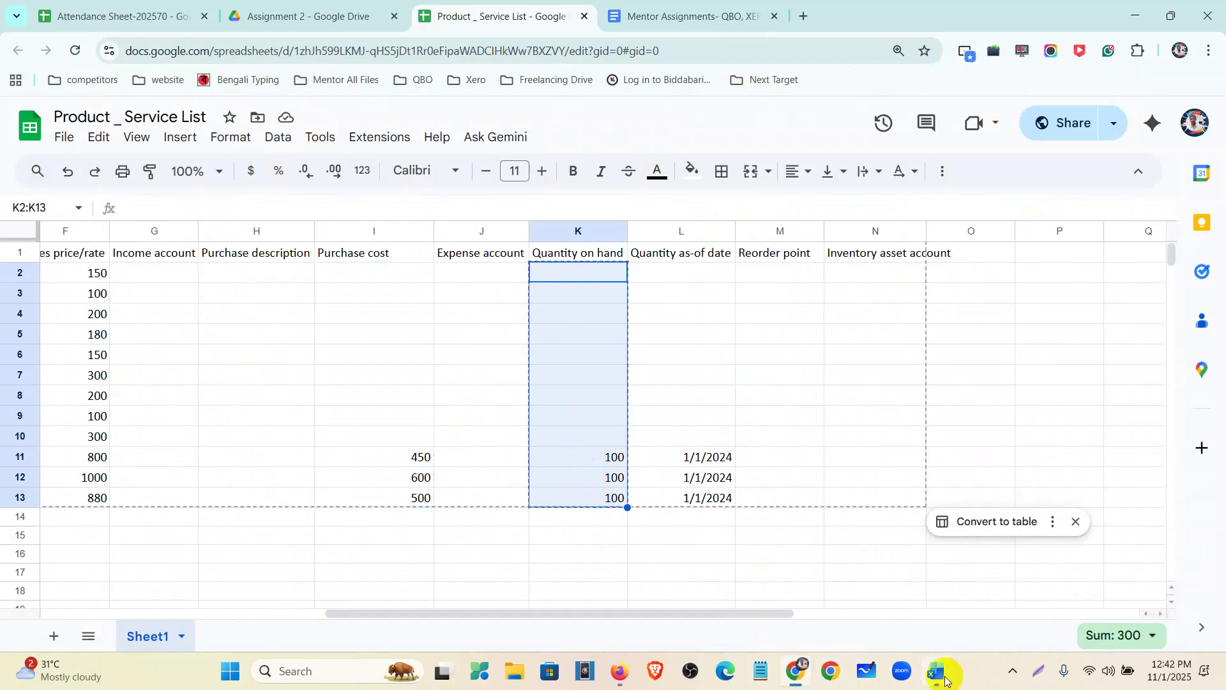
left_click(936, 672)
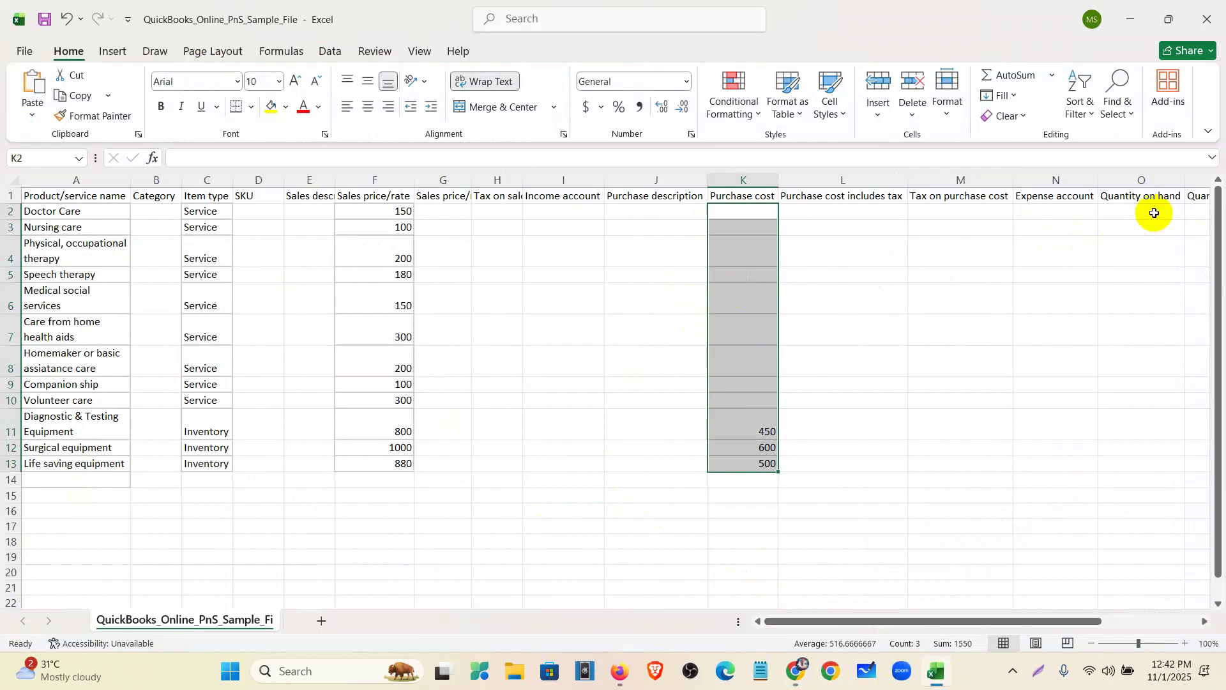
left_click(1154, 213)
key("ctrl+v")
Copy the as-of dates in L2:L13 of the Chrome product list to P2 in Excel, and save and close the workbook.
left_click_drag(860, 618, 956, 622)
left_click(972, 212)
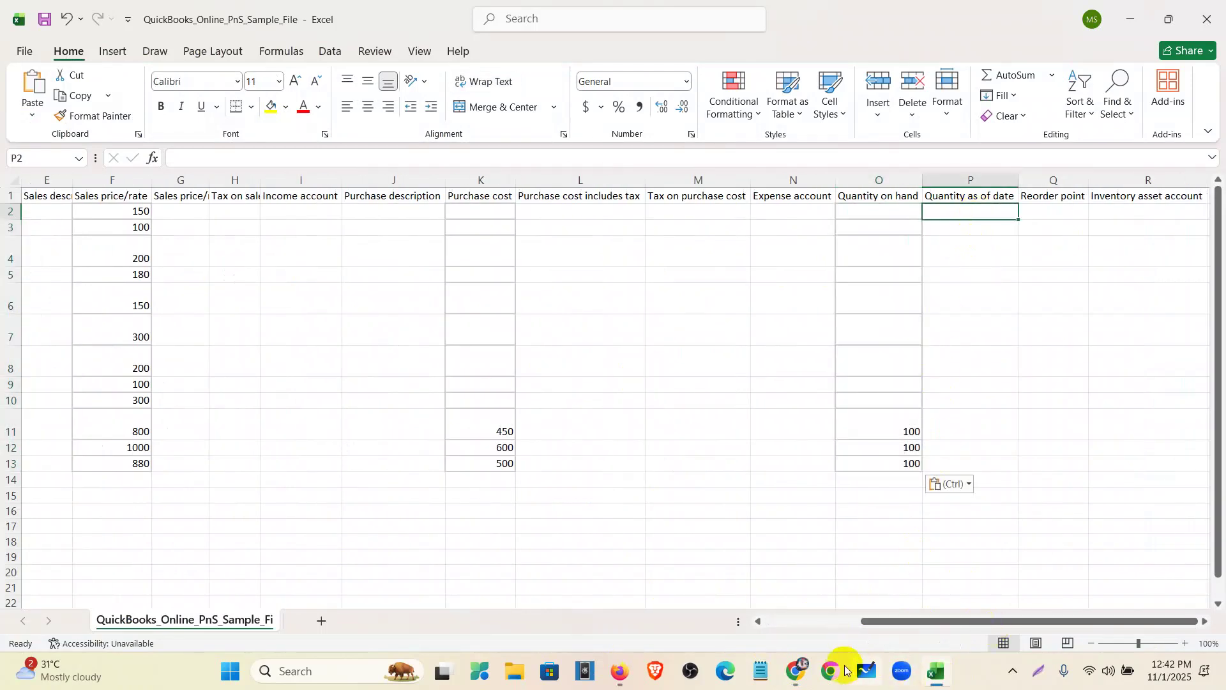
left_click(794, 676)
left_click_drag(717, 274, 730, 502)
key("ctrl+c")
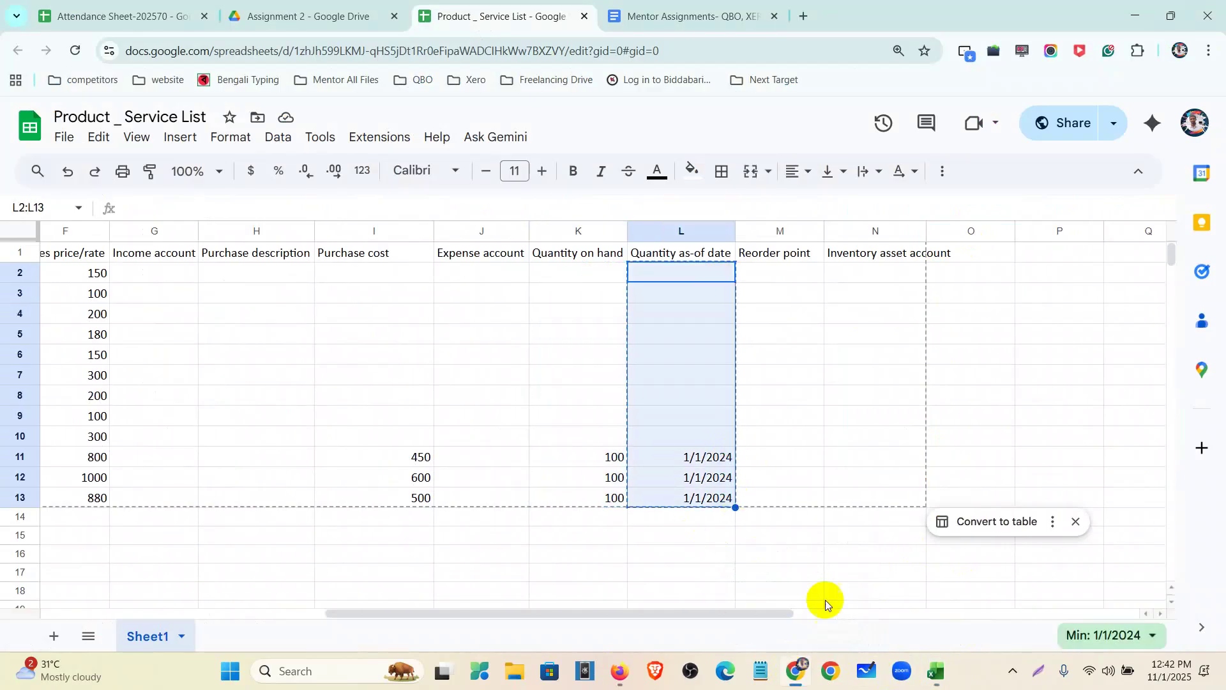
left_click(929, 676)
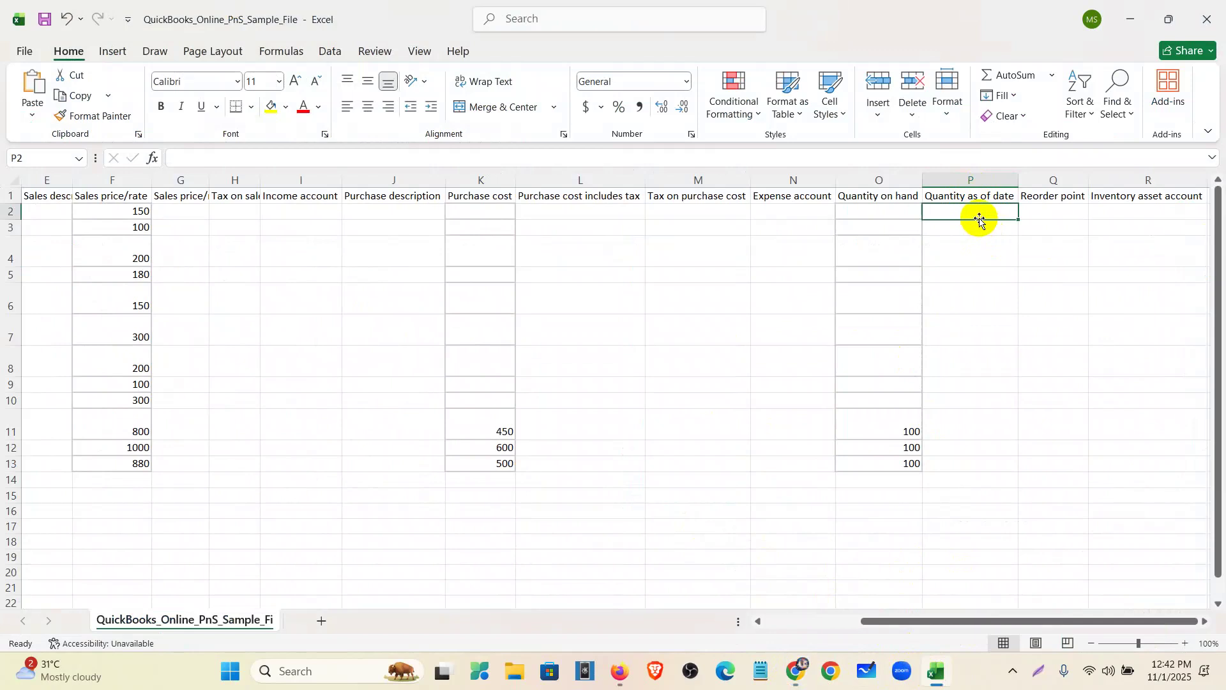
key("ctrl+v")
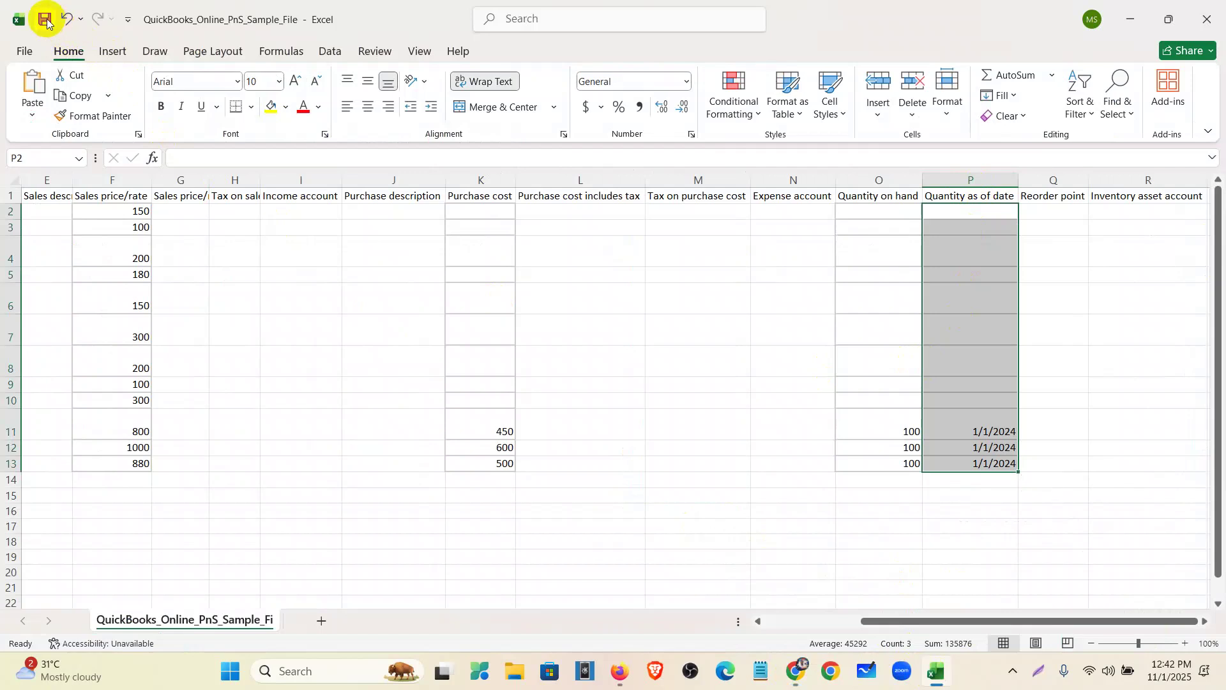
left_click(1207, 20)
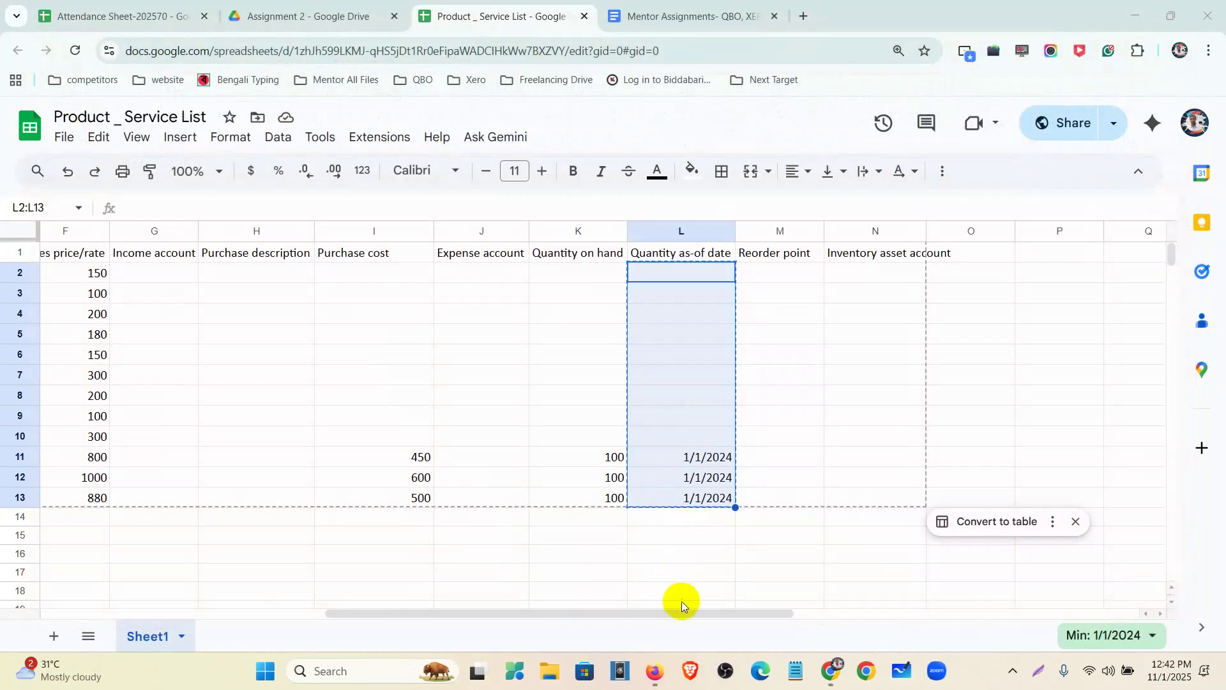
Switch to QuickBooks in Firefox and select QuickBooks_Online_PnS_Sample_File from Downloads as the import file.
left_click(655, 670)
left_click(566, 432)
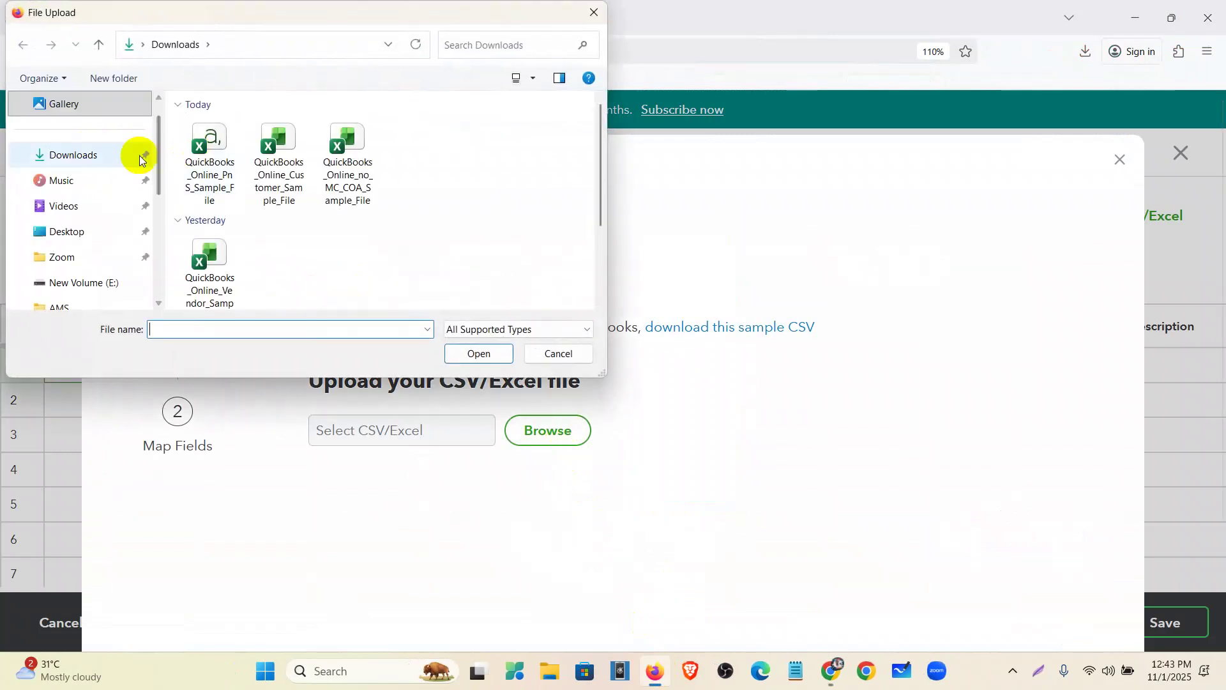
left_click(100, 154)
left_click(203, 145)
left_click(464, 355)
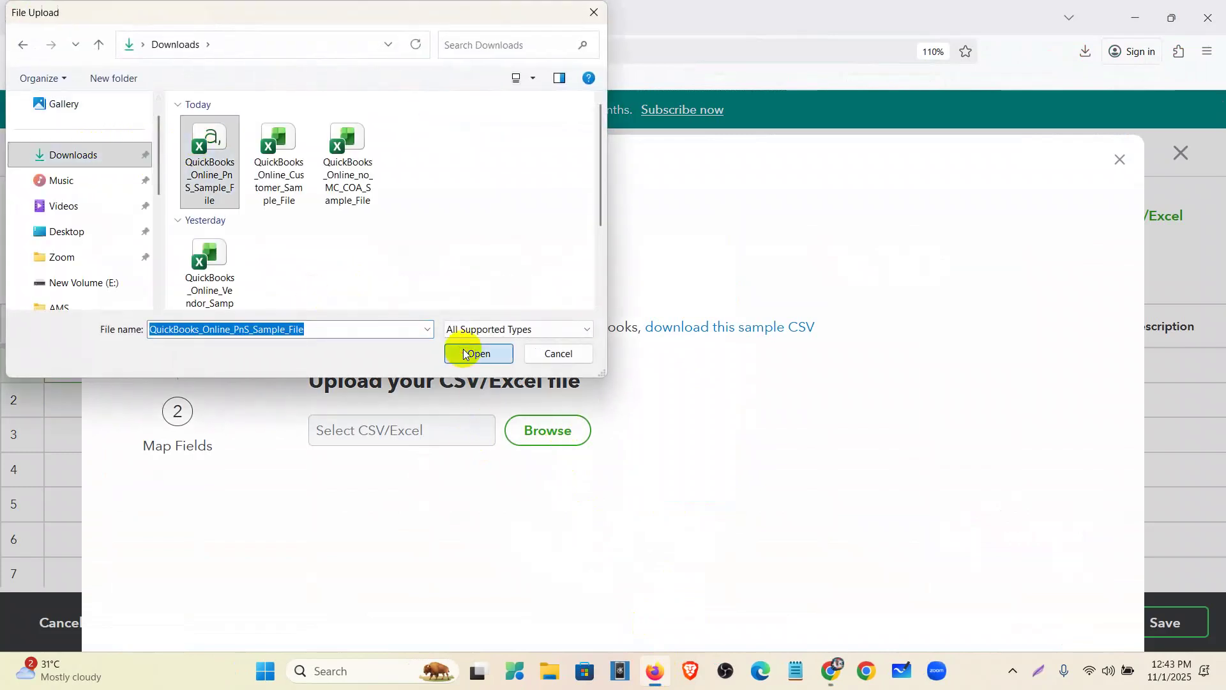
Continue to field mapping, keep the matched columns and the MM/DD/YYYY date format, and load the items into the batch-import grid.
scroll(774, 423, "down", 2)
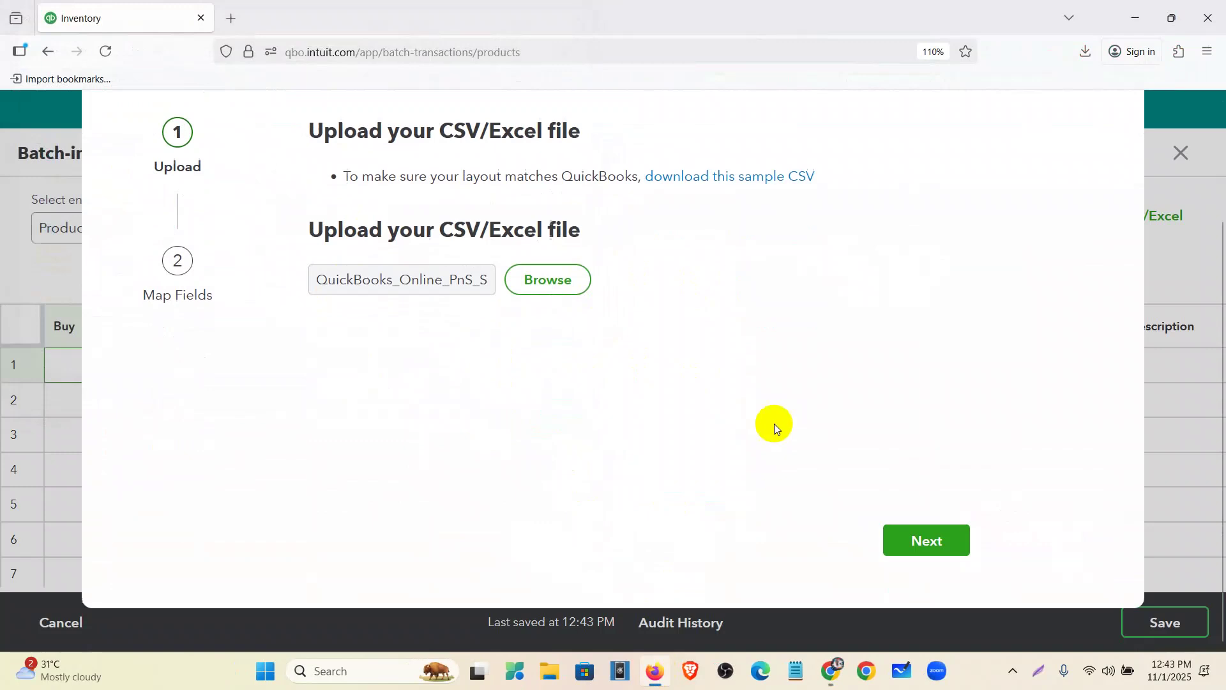
left_click(940, 550)
scroll(748, 480, "down", 7)
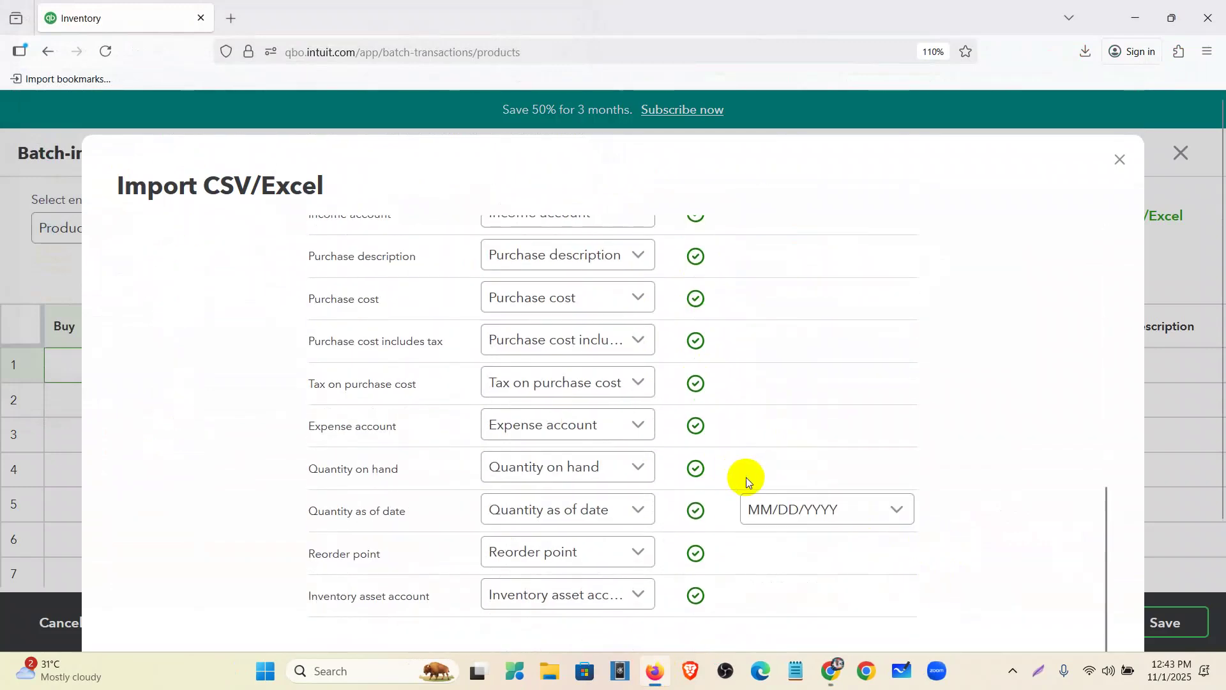
scroll(936, 487, "down", 3)
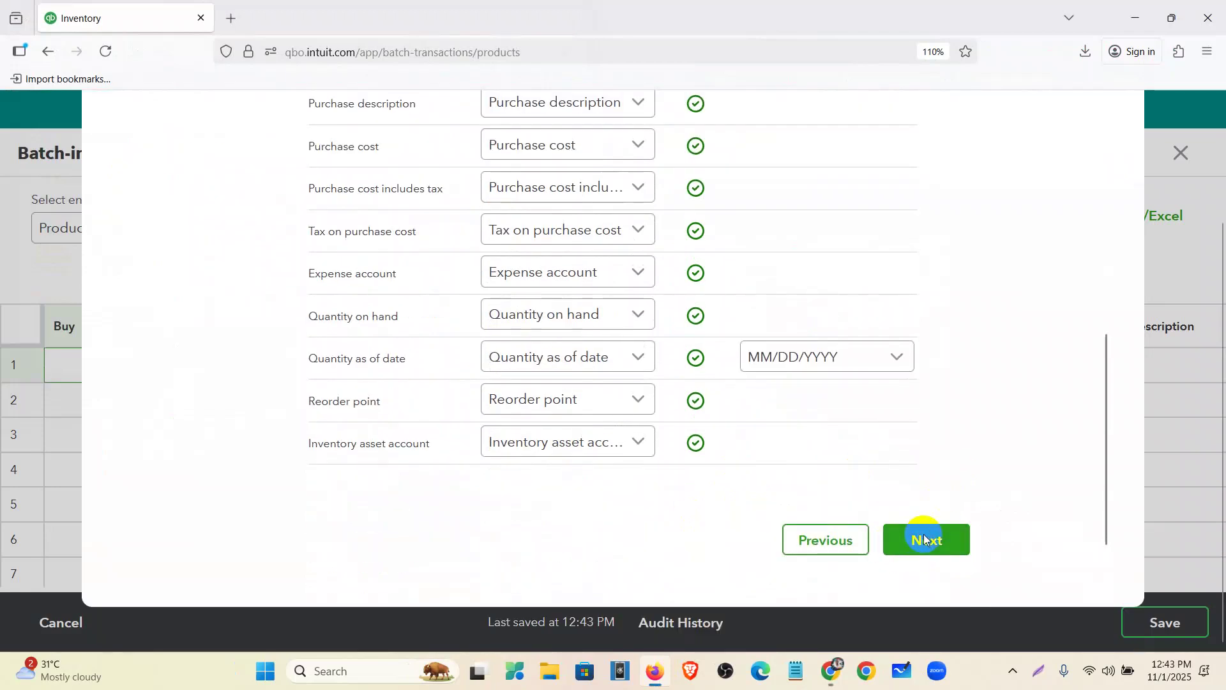
left_click(926, 540)
Review the Buy and Sell checkboxes, names and item types of the imported service and inventory rows.
scroll(804, 442, "down", 5)
scroll(804, 442, "up", 5)
scroll(804, 442, "down", 2)
scroll(334, 458, "up", 1)
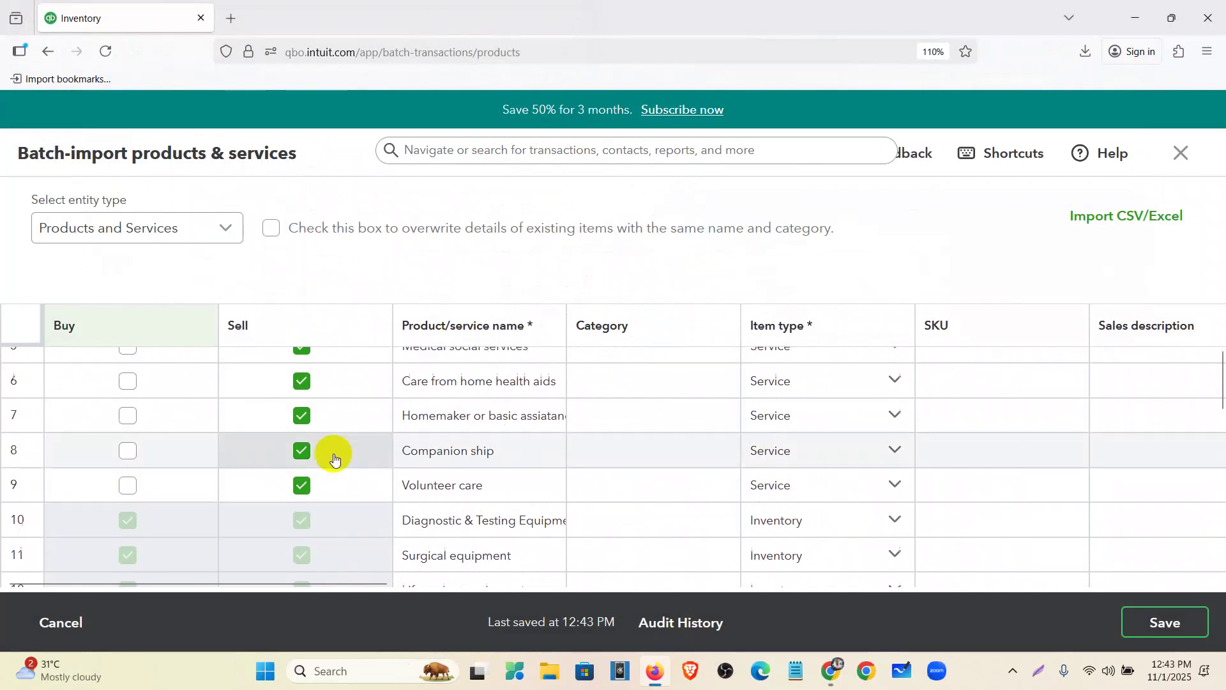
scroll(334, 458, "up", 3)
scroll(294, 471, "down", 3)
scroll(295, 475, "up", 3)
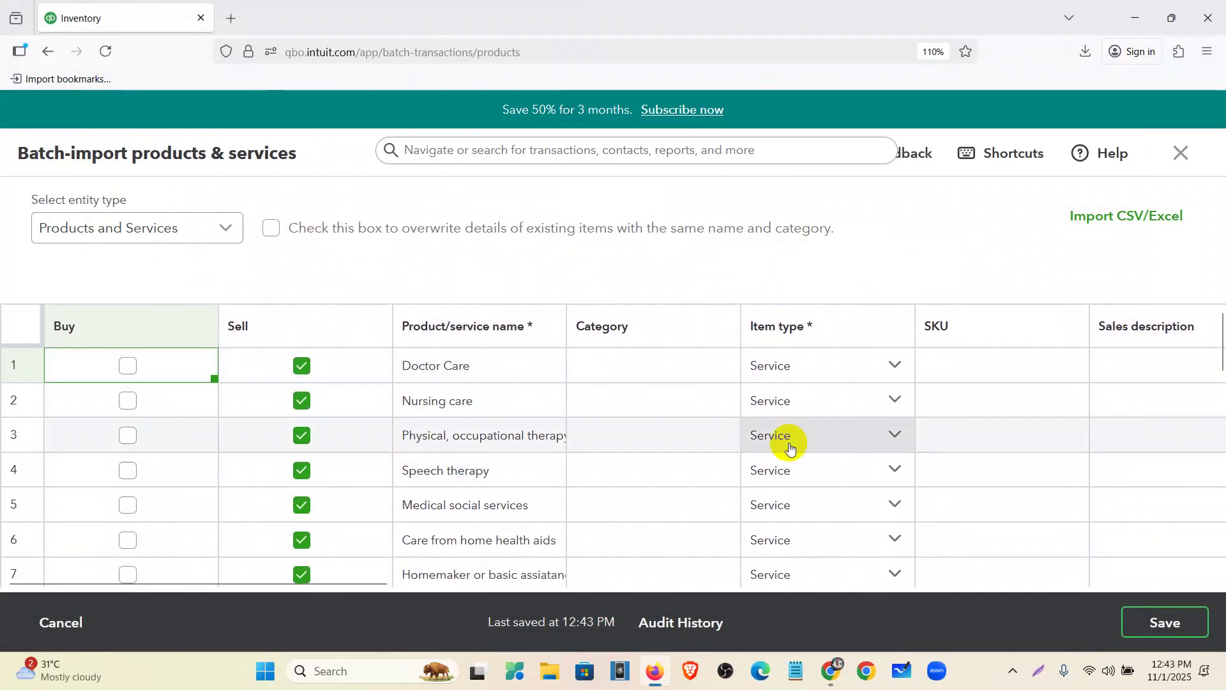
scroll(786, 541, "down", 3)
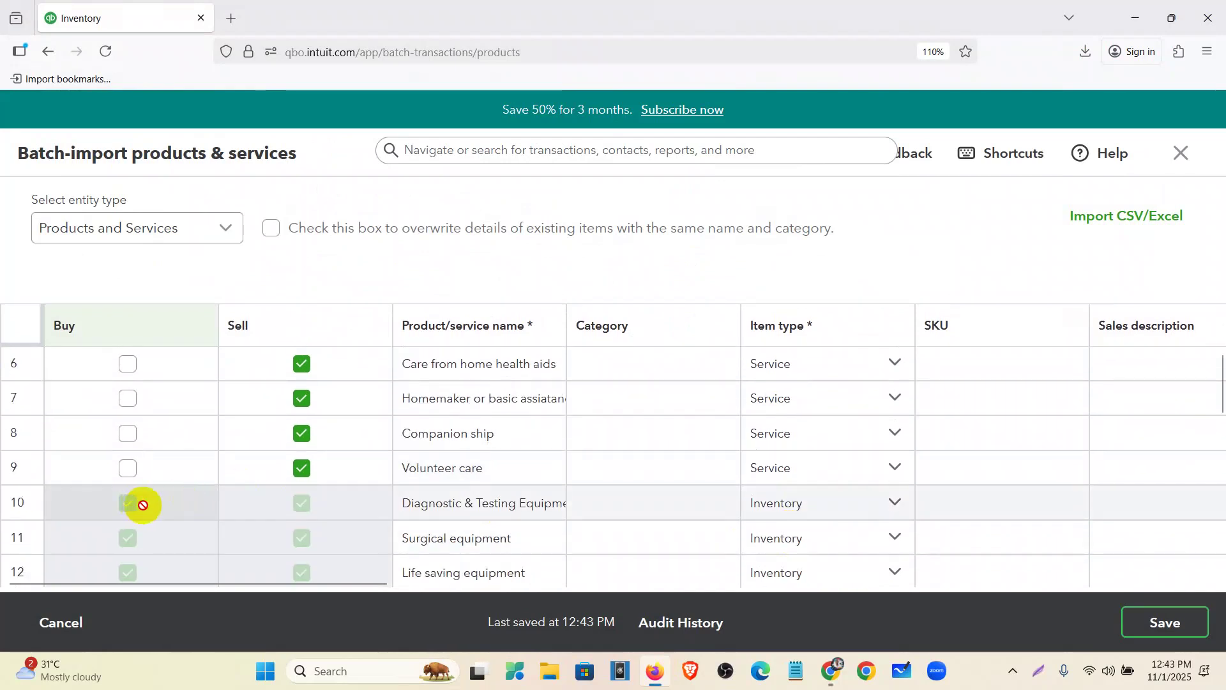
scroll(481, 495, "down", 2)
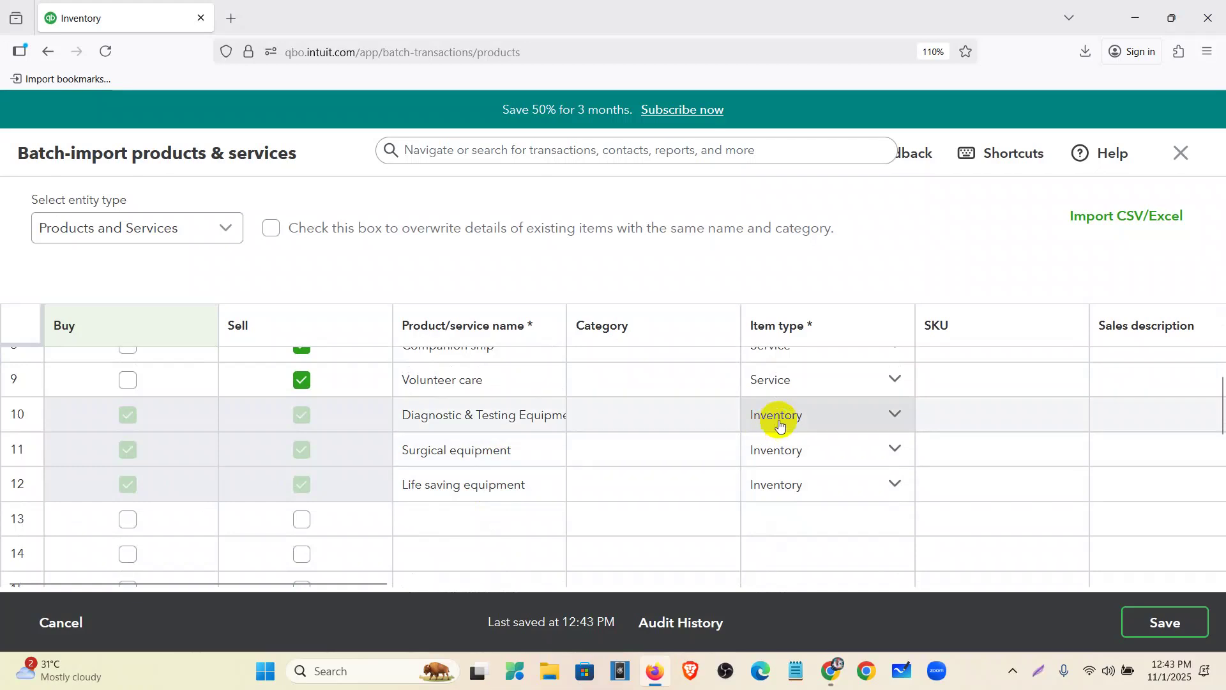
Set the Quantity as of date in row 10, Diagnostic & Testing Equipment, to 01/01/2024.
left_click_drag(350, 581, 1143, 623)
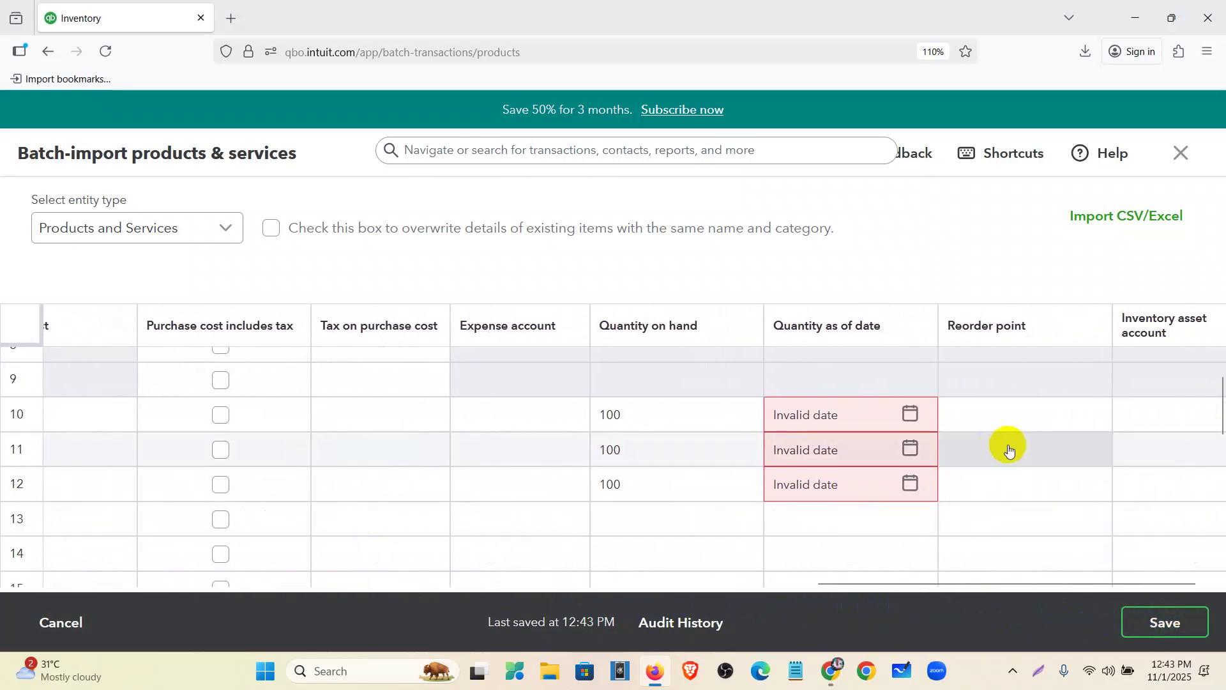
left_click(911, 415)
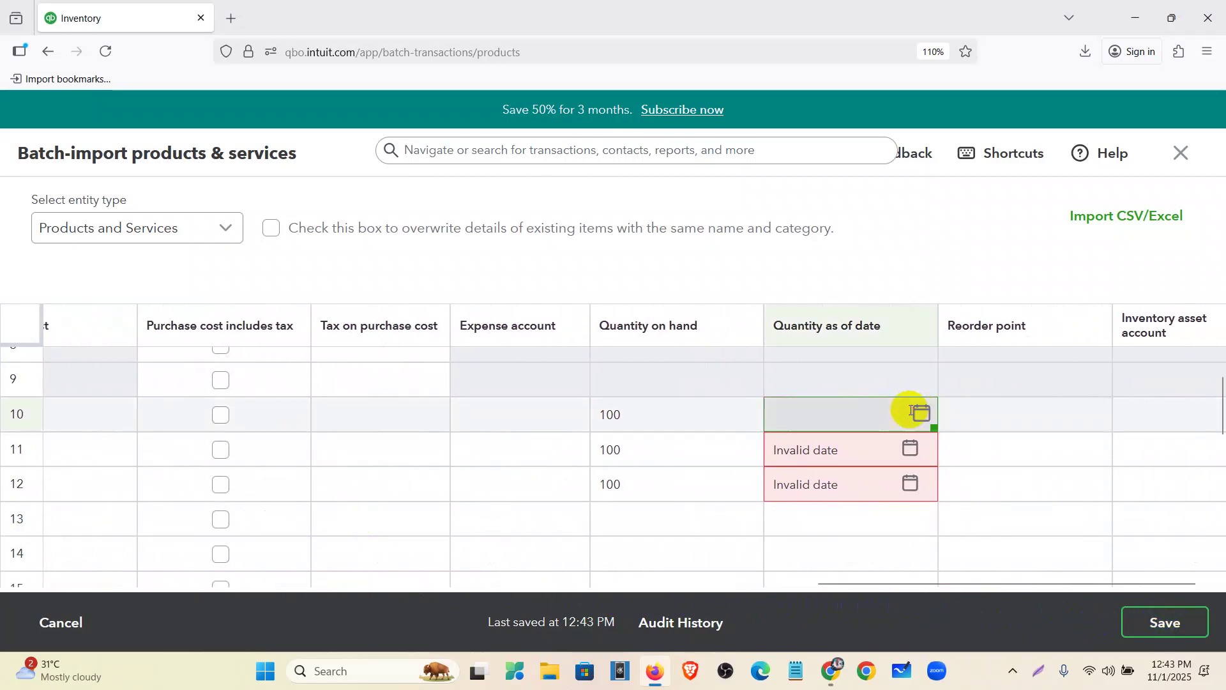
left_click(921, 414)
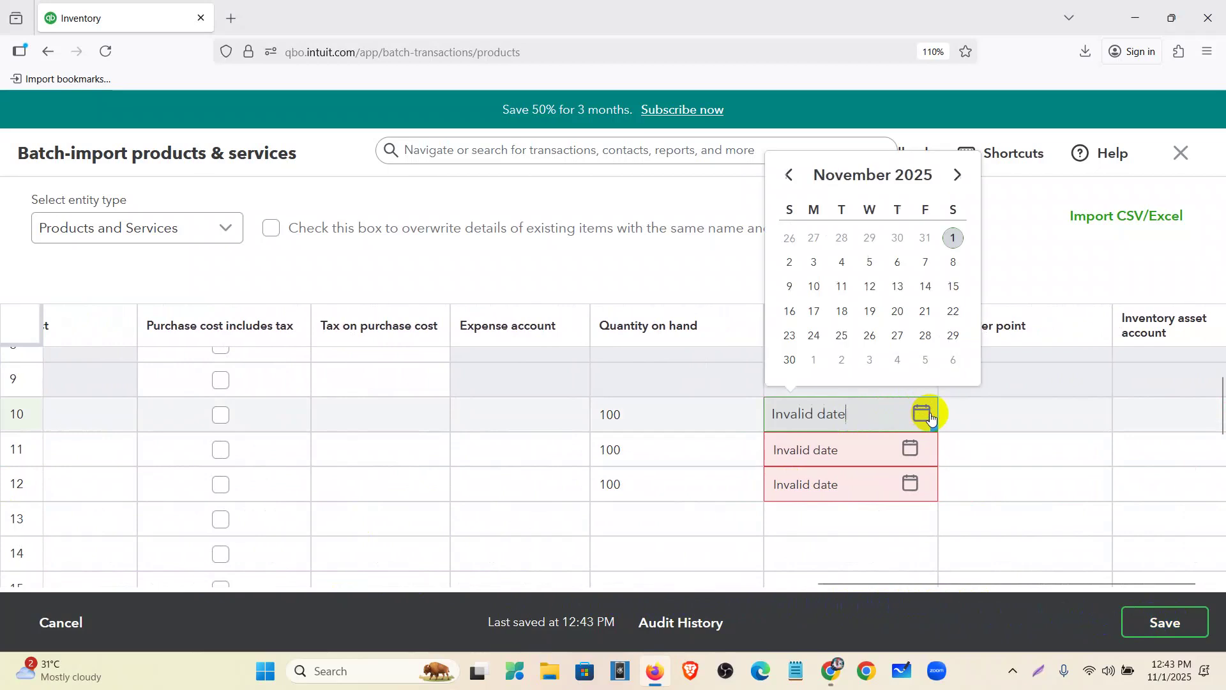
left_click(787, 175)
left_click(787, 175)
left_click(787, 175)
left_click(787, 175)
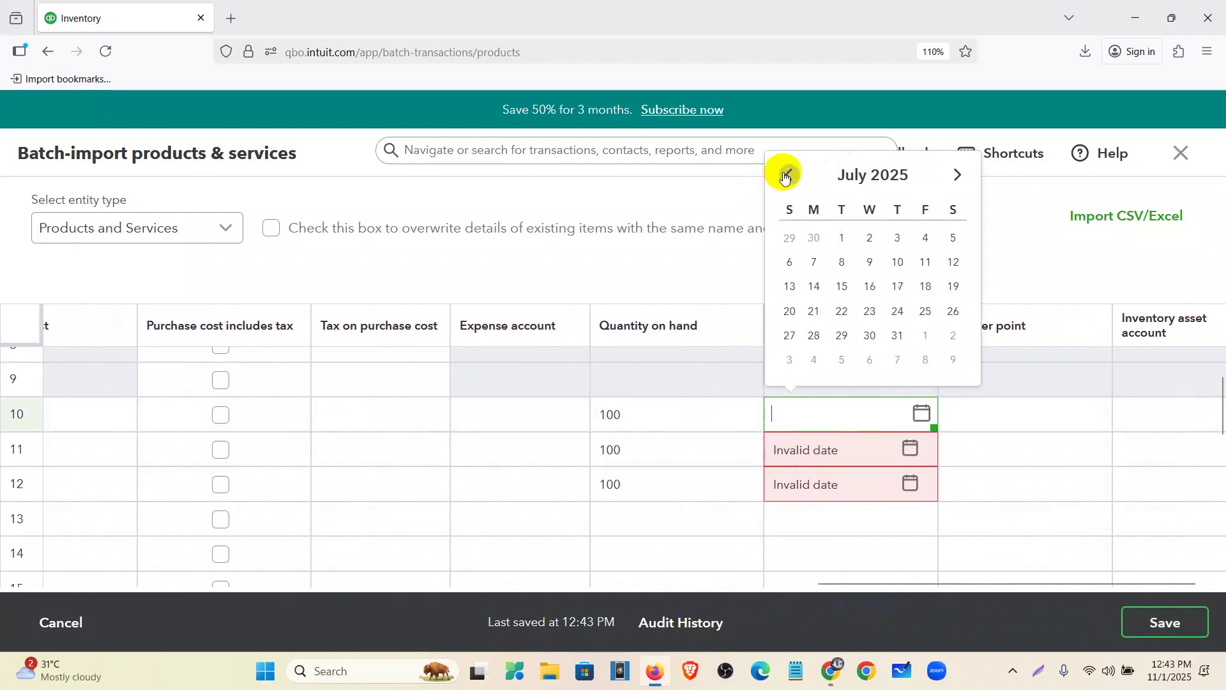
left_click(786, 175)
left_click(786, 175)
left_click(786, 175)
left_click(785, 175)
left_click(785, 175)
left_click(786, 175)
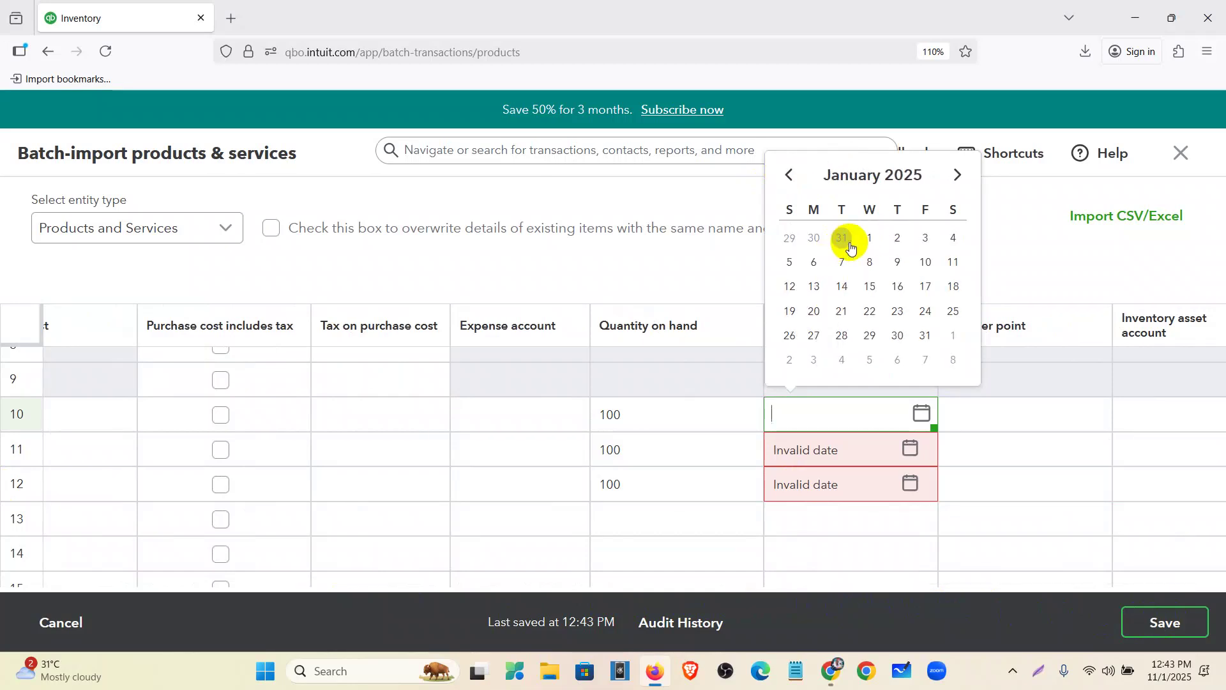
left_click(868, 238)
key("BackSpace")
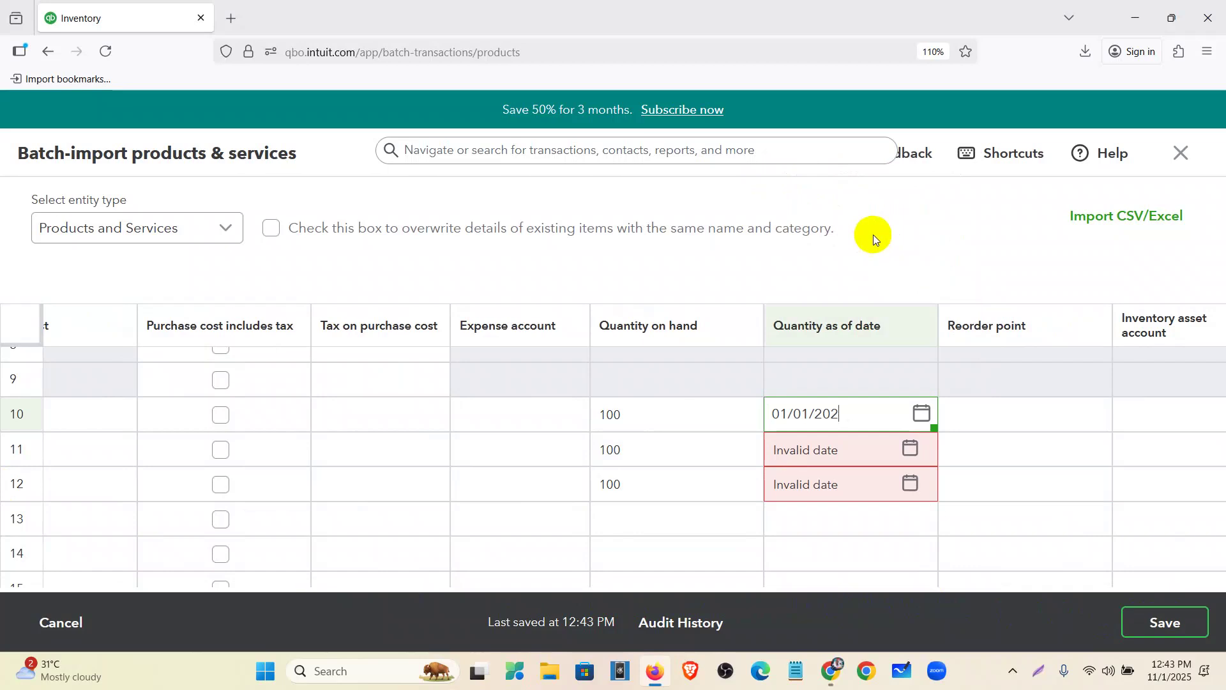
type("4")
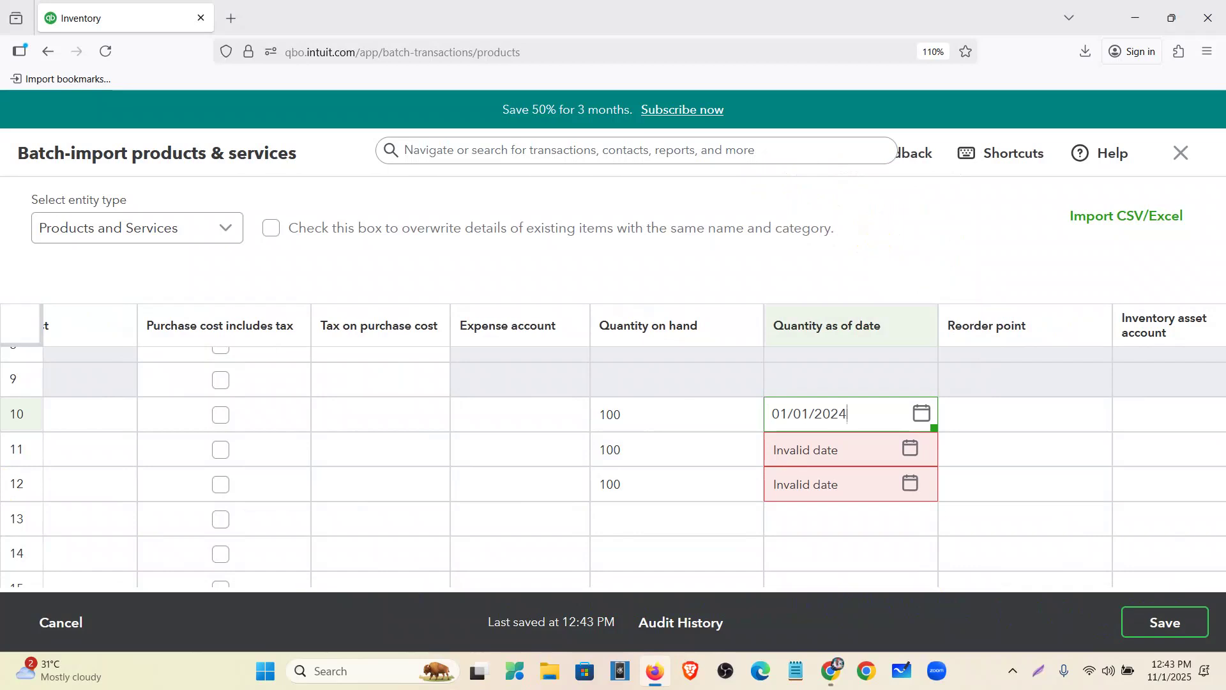
Reselect 01/01/2024 as row 10's Quantity as of date and set row 11's Quantity as of date to 01/01/2024.
left_click(921, 413)
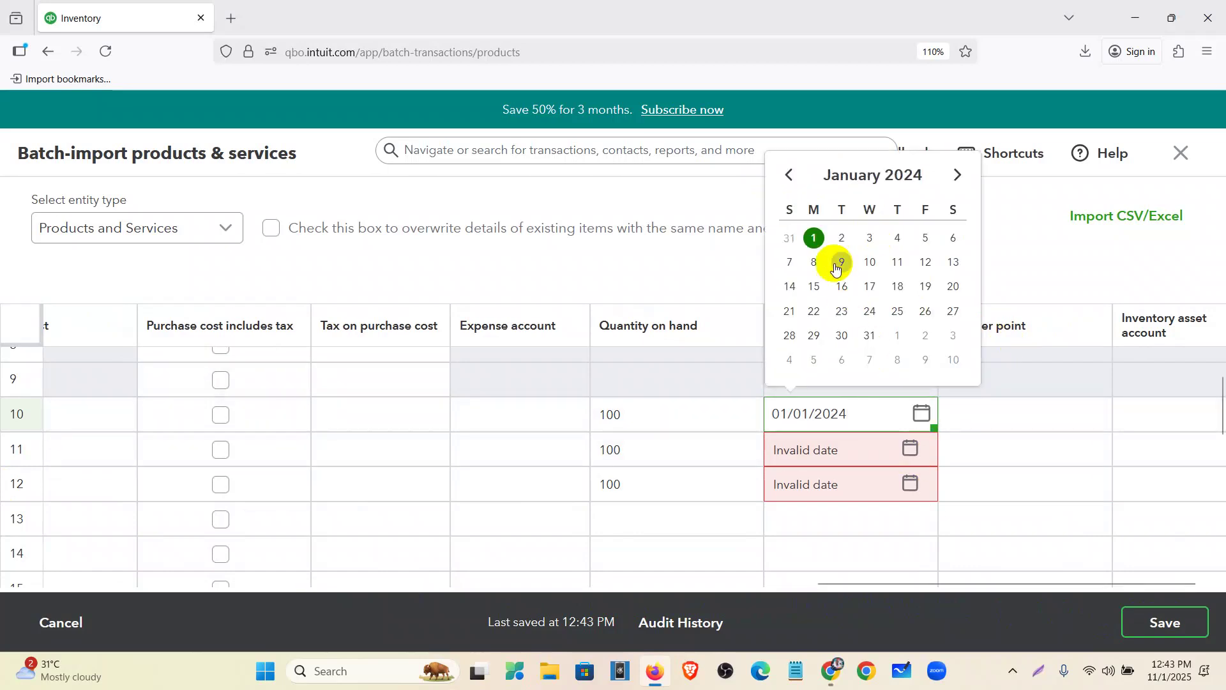
left_click(822, 244)
left_click(910, 442)
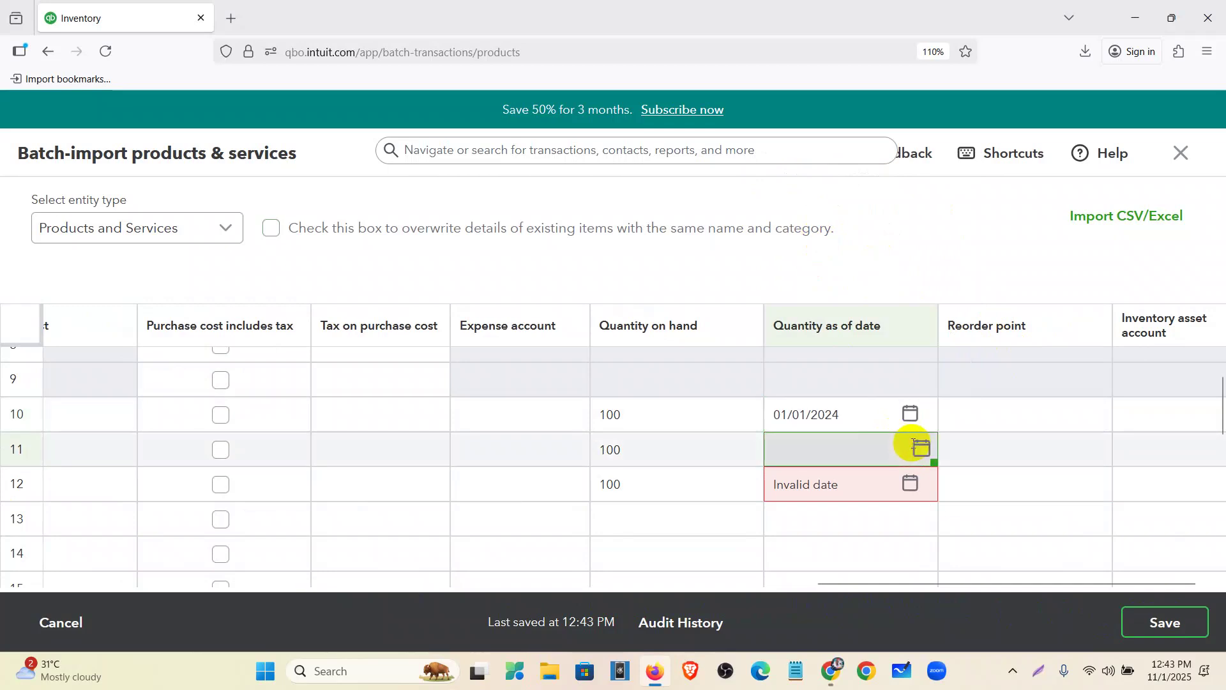
left_click(922, 449)
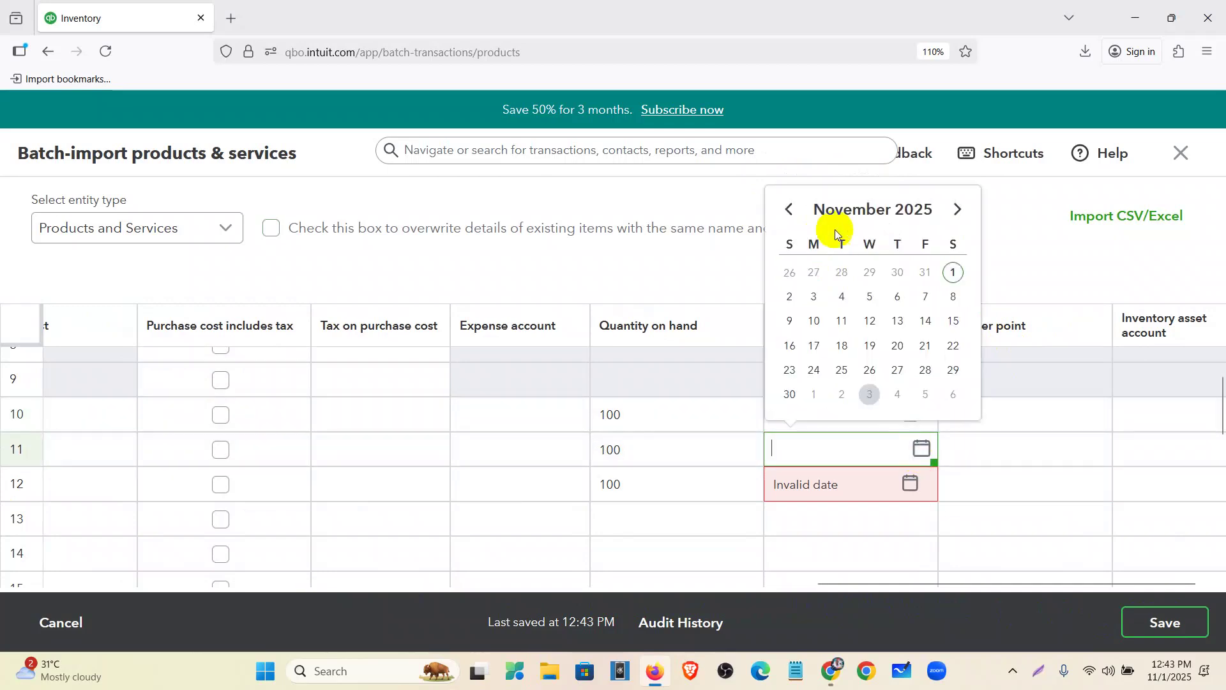
left_click(795, 213)
left_click(794, 214)
left_click(795, 213)
left_click(795, 214)
left_click(795, 214)
left_click(795, 213)
left_click(795, 214)
left_click(795, 214)
left_click(795, 215)
left_click(795, 214)
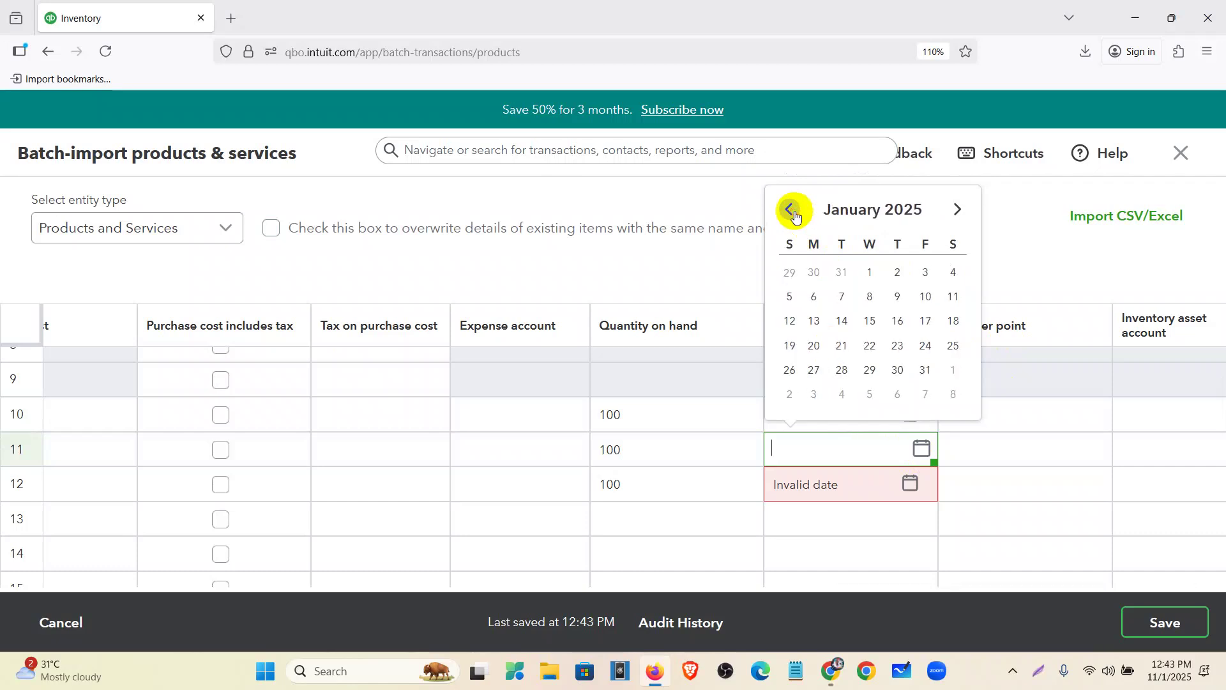
left_click(871, 274)
key("BackSpace")
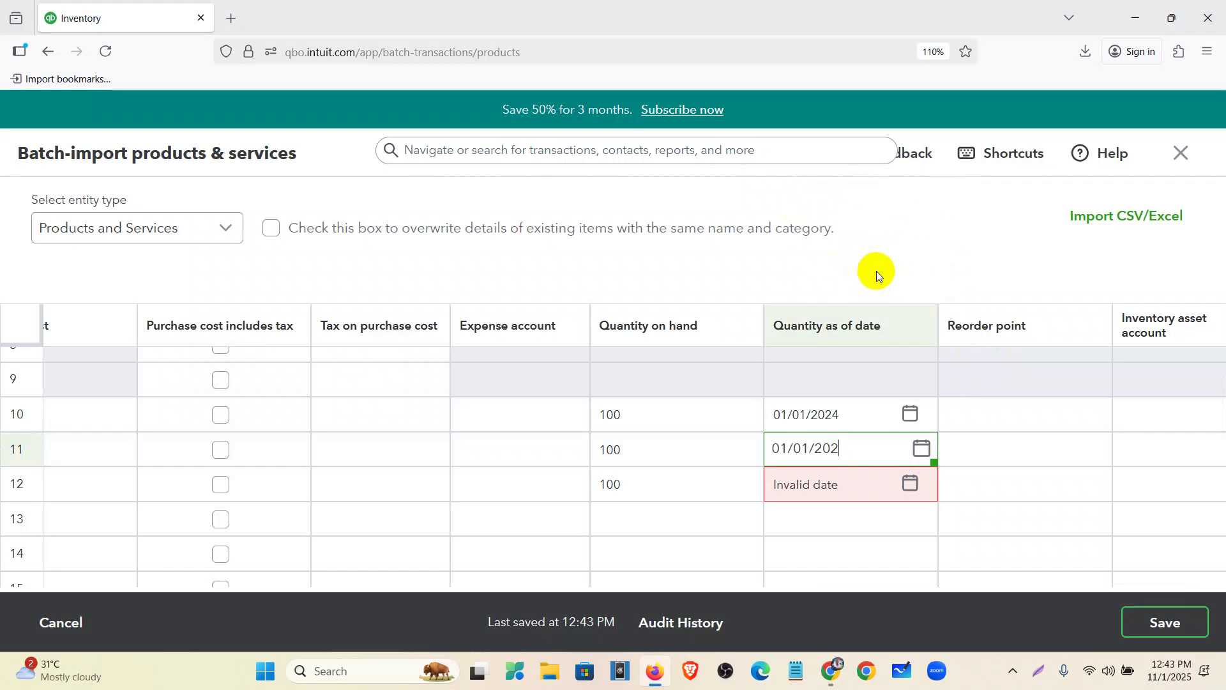
type("4")
Set the Quantity as of date in row 12 to 01/01/2024 and save the product and service batch.
left_click(905, 483)
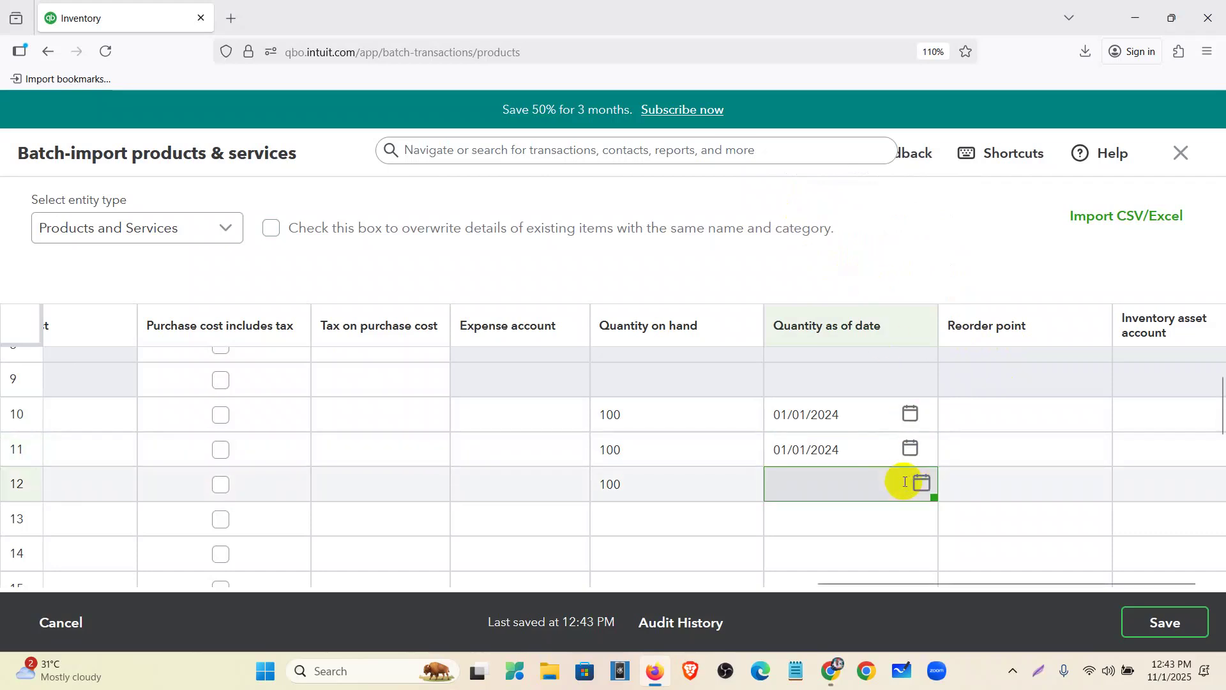
left_click(921, 484)
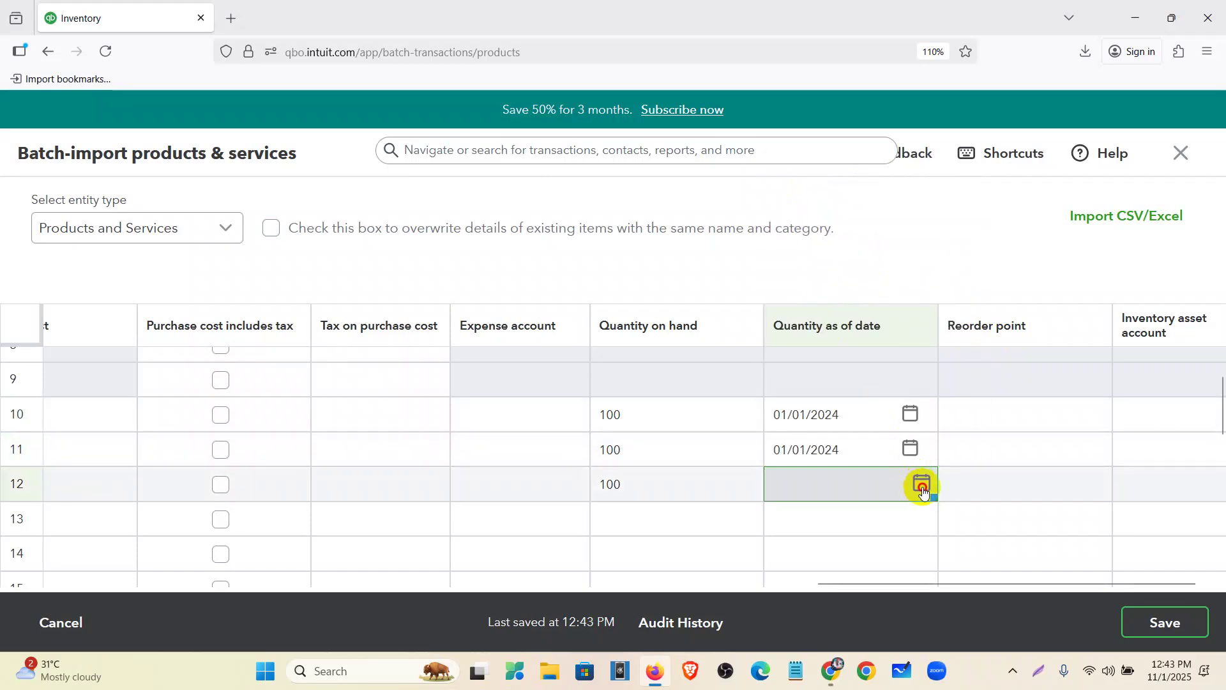
left_click(921, 484)
left_click(787, 246)
left_click(787, 246)
left_click(788, 247)
left_click(788, 247)
left_click(787, 247)
left_click(787, 247)
left_click(787, 246)
left_click(788, 246)
left_click(788, 247)
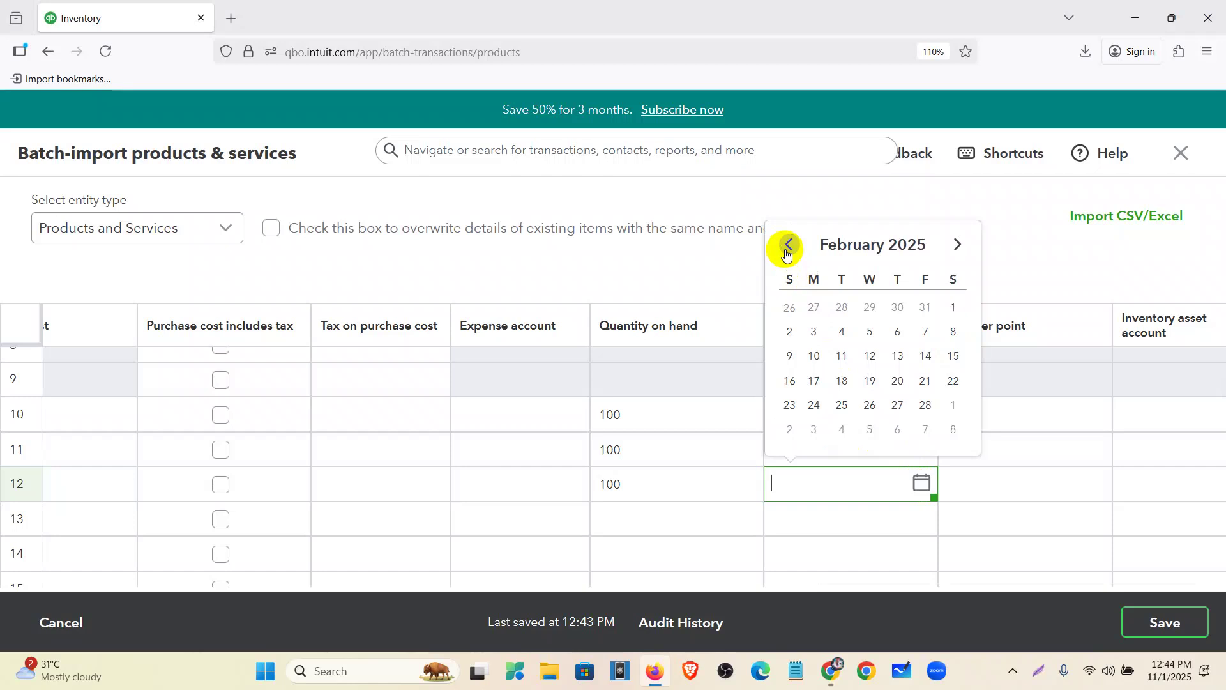
left_click(787, 247)
left_click(870, 308)
key("BackSpace")
type("4")
left_click(1167, 624)
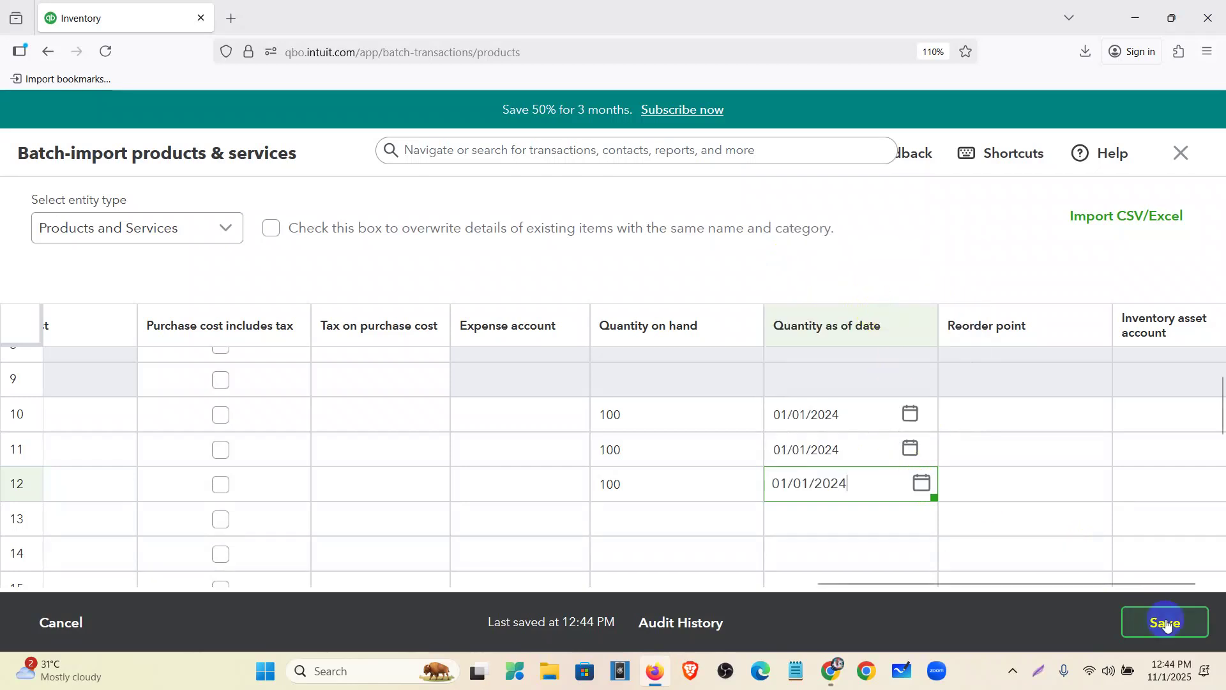
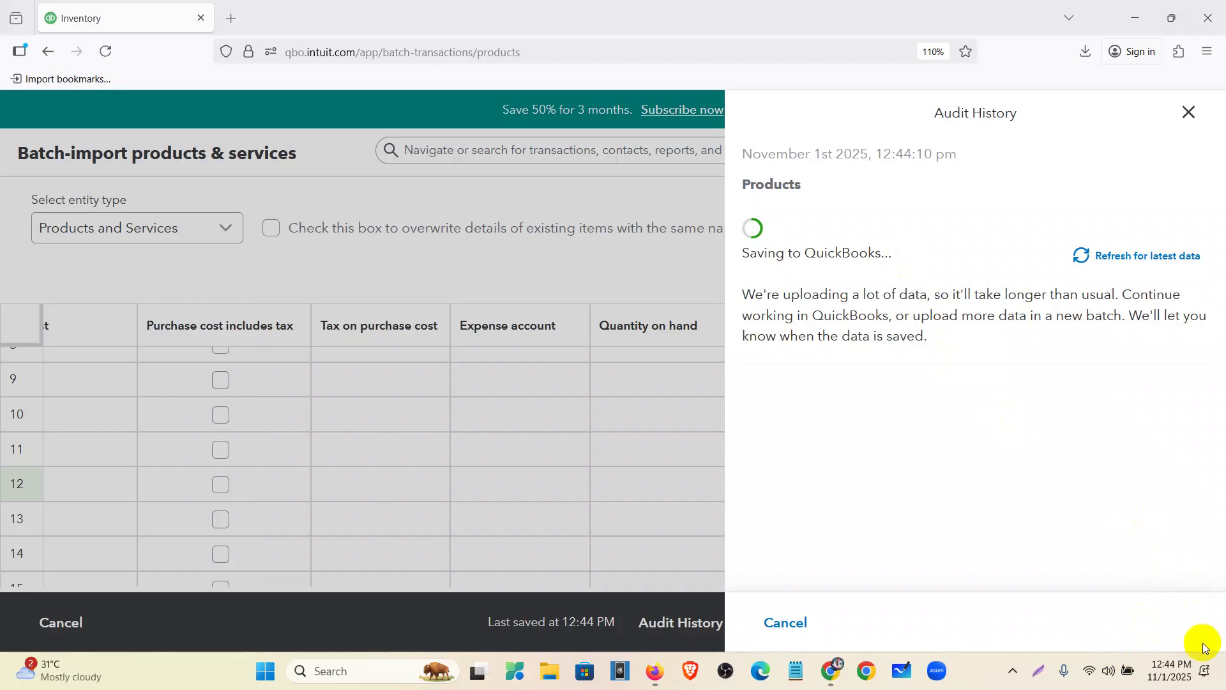
Check the imported items in the Products & services list, including their types, quantities on hand, prices and costs.
key("ctrl+minus")
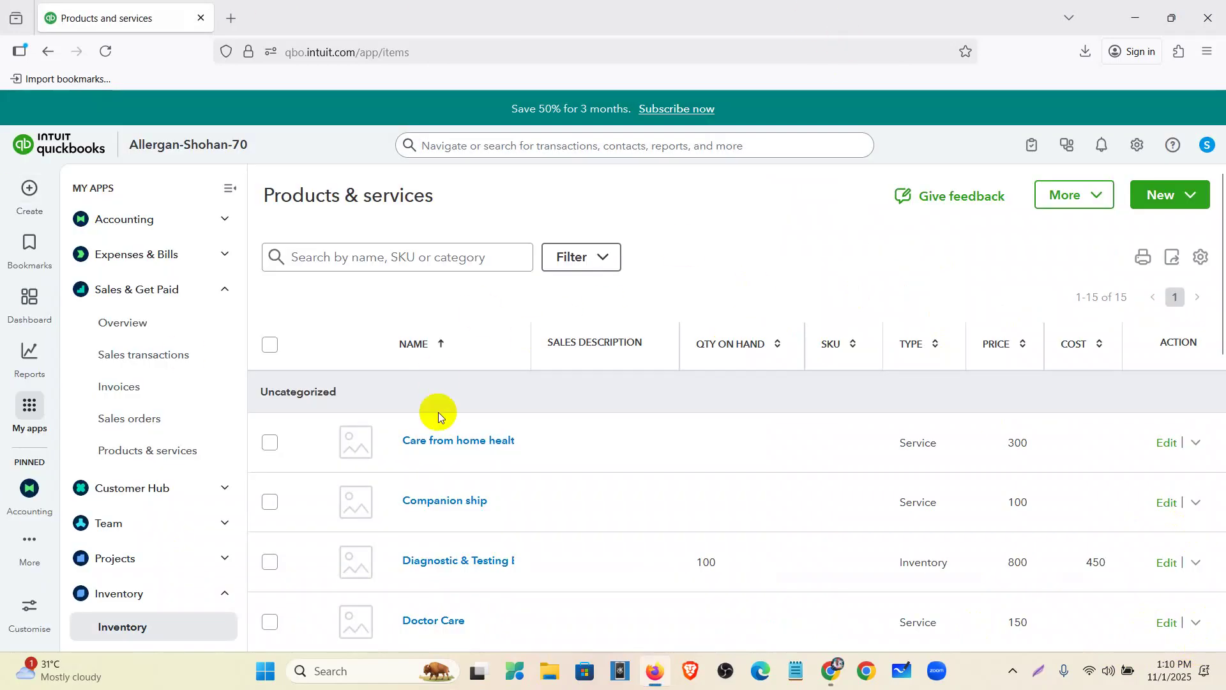
scroll(673, 489, "down", 5)
scroll(674, 488, "up", 5)
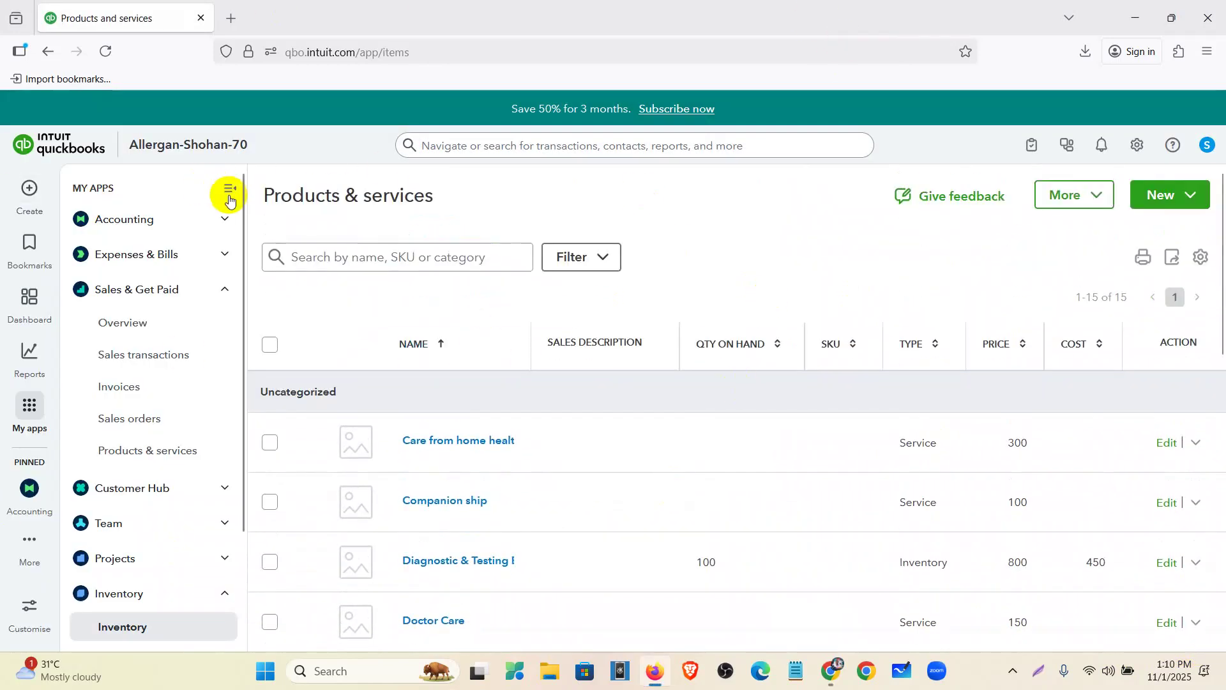
scroll(537, 433, "down", 10)
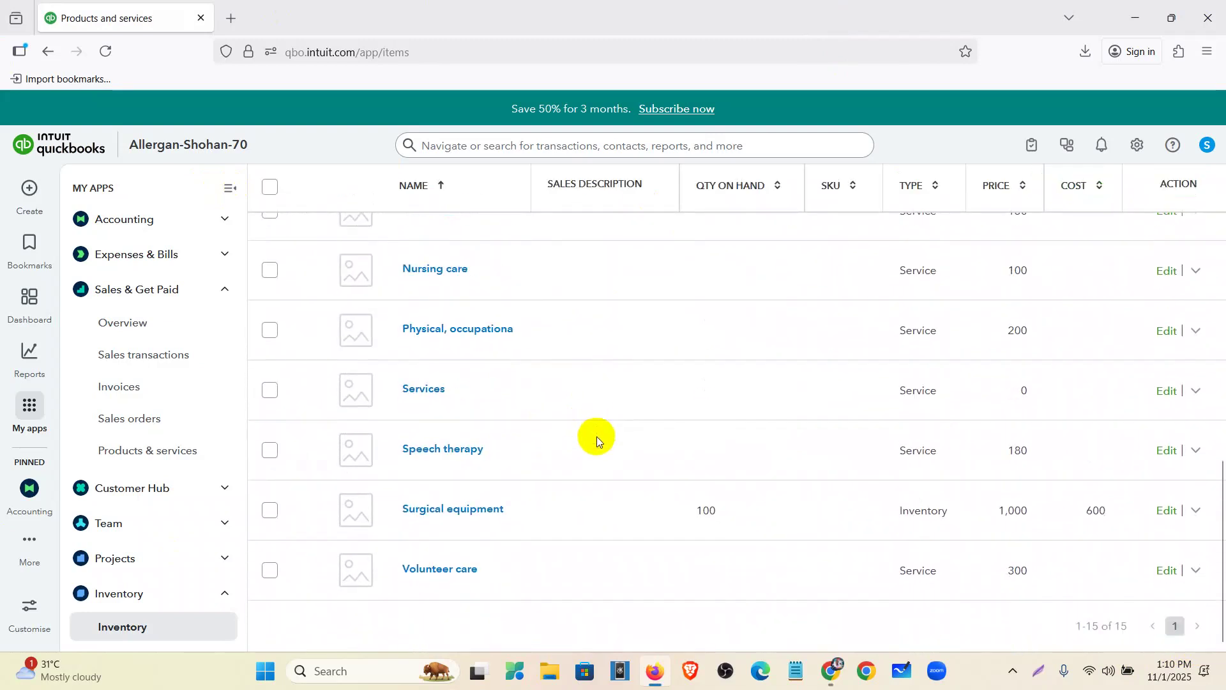
scroll(649, 576, "up", 10)
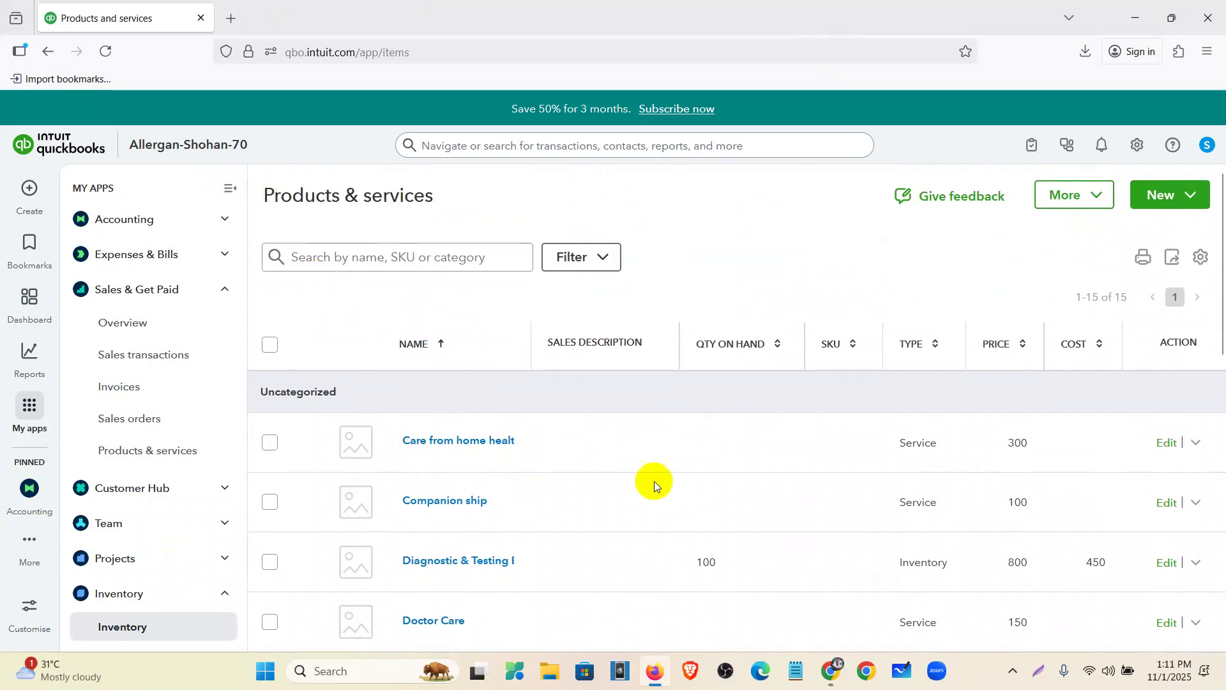
scroll(652, 498, "down", 5)
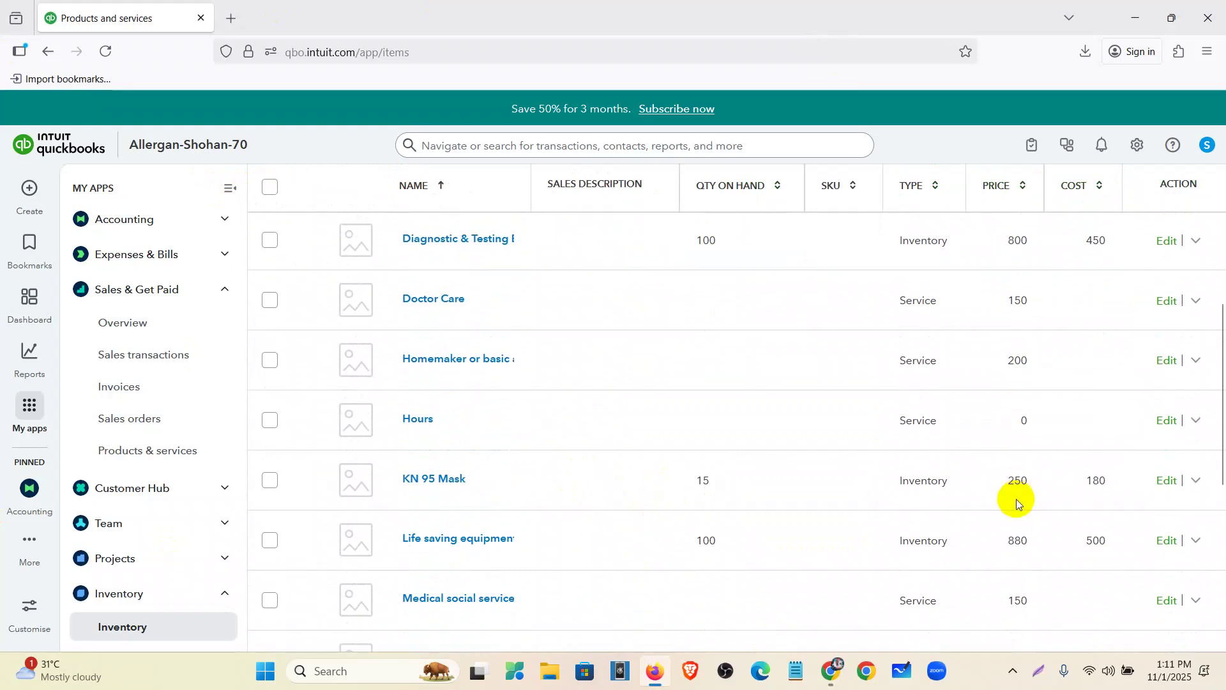
scroll(919, 545, "up", 5)
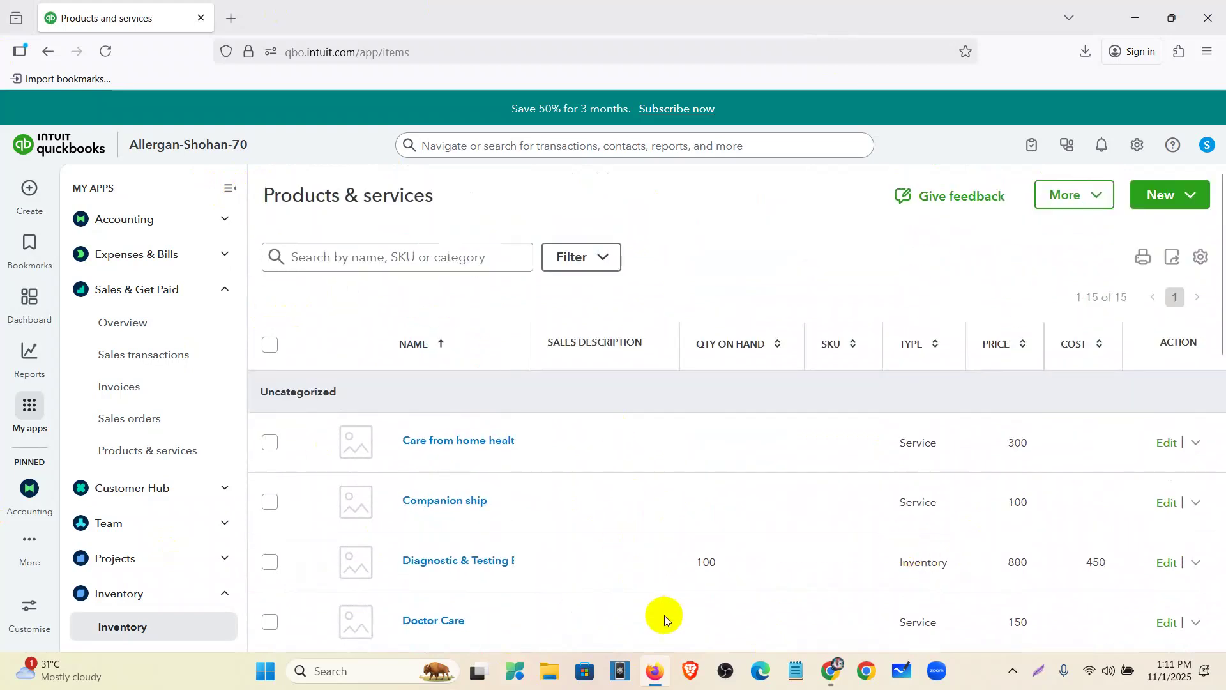
Switch to Chrome, close the Product _ Service List spreadsheet and open Customer Invoice-All from the Assignment 2 Drive folder.
left_click(834, 675)
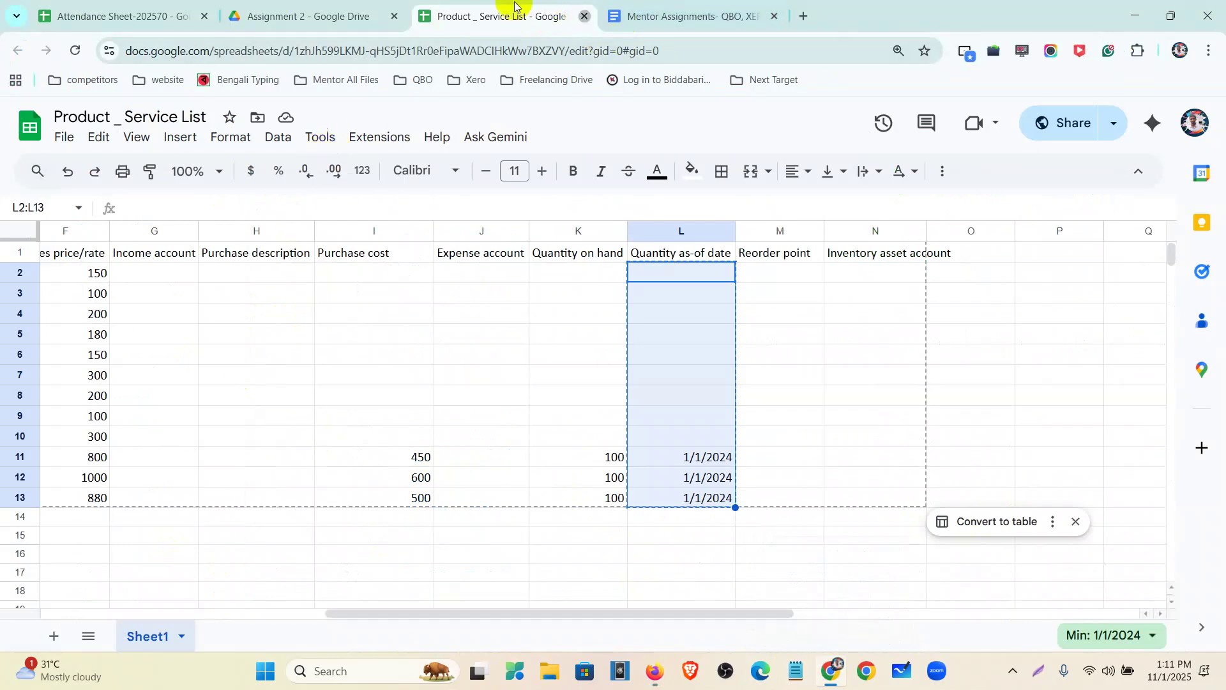
key("ctrl+w")
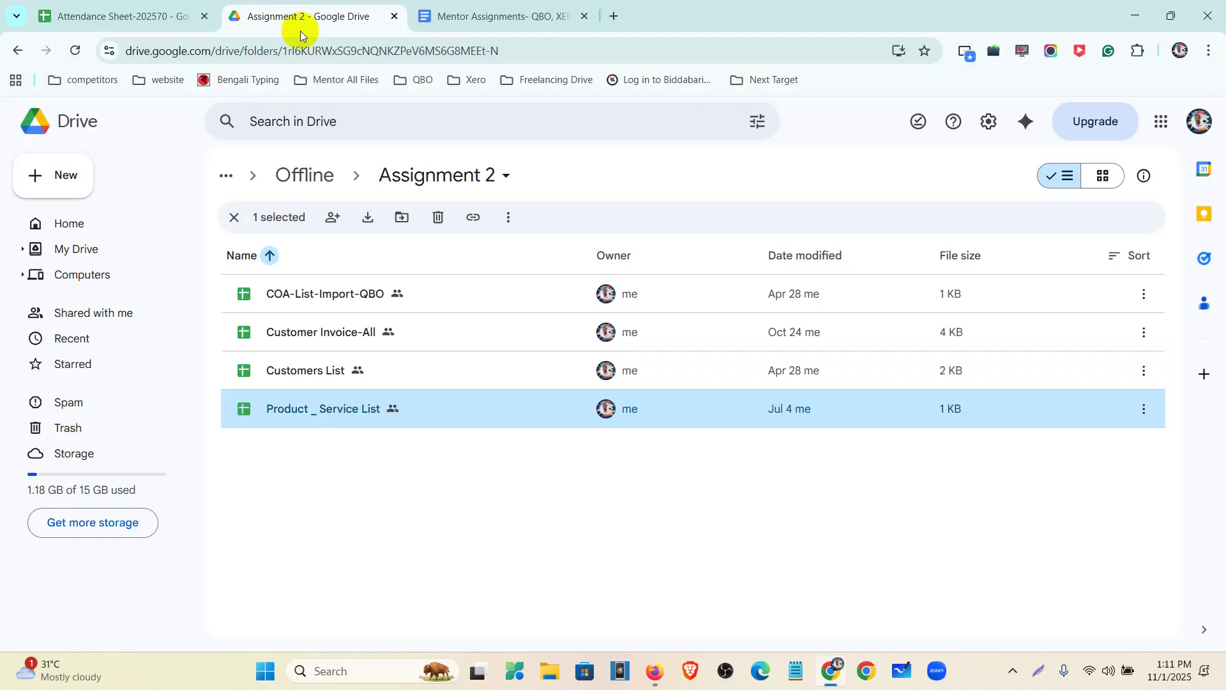
double_click(384, 333)
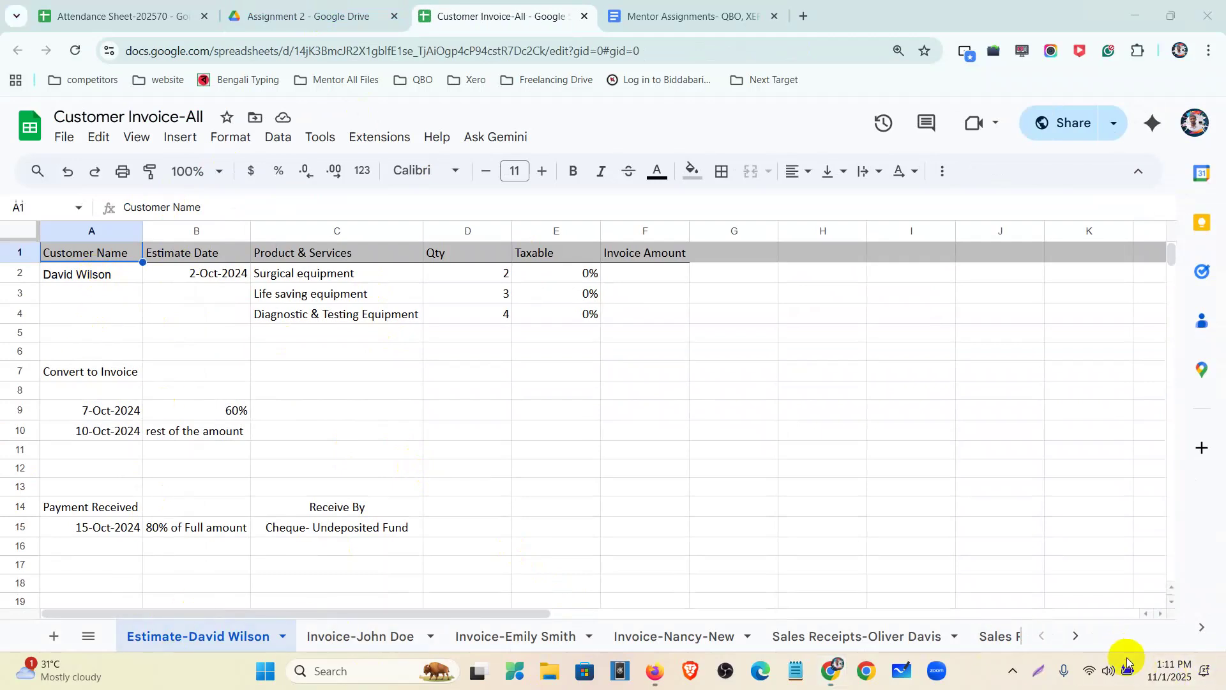
Look through the customer invoice and sales receipt sheets in Customer Invoice-All.
left_click(351, 646)
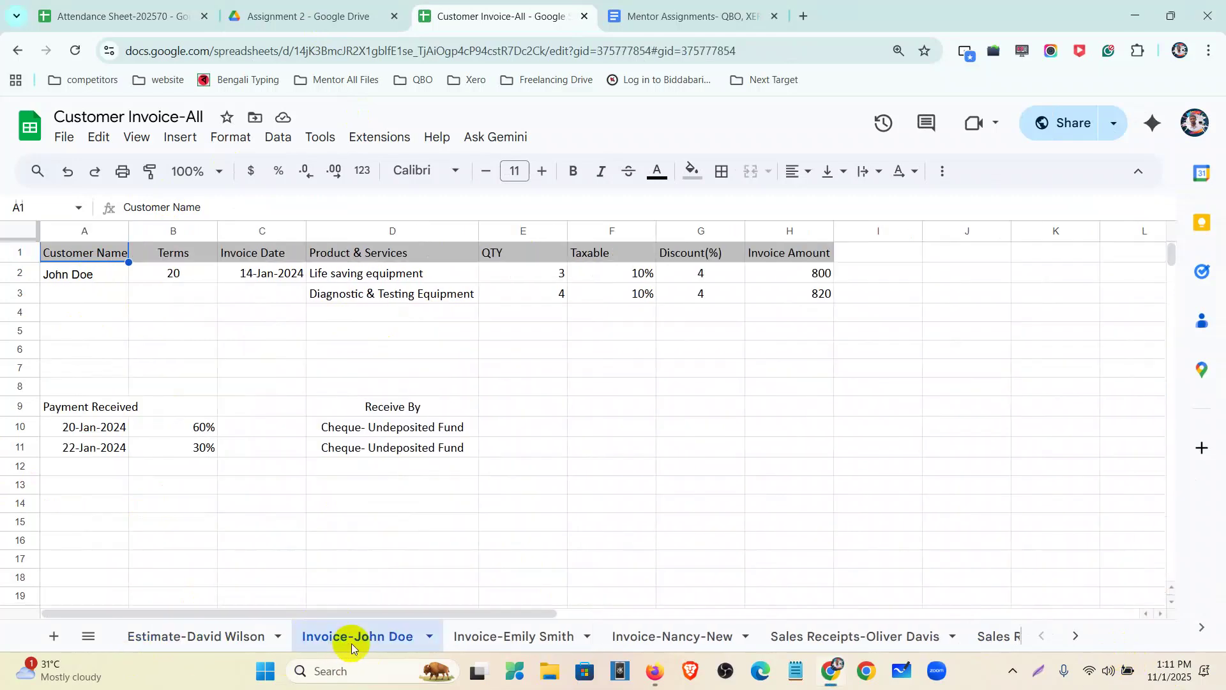
left_click(516, 645)
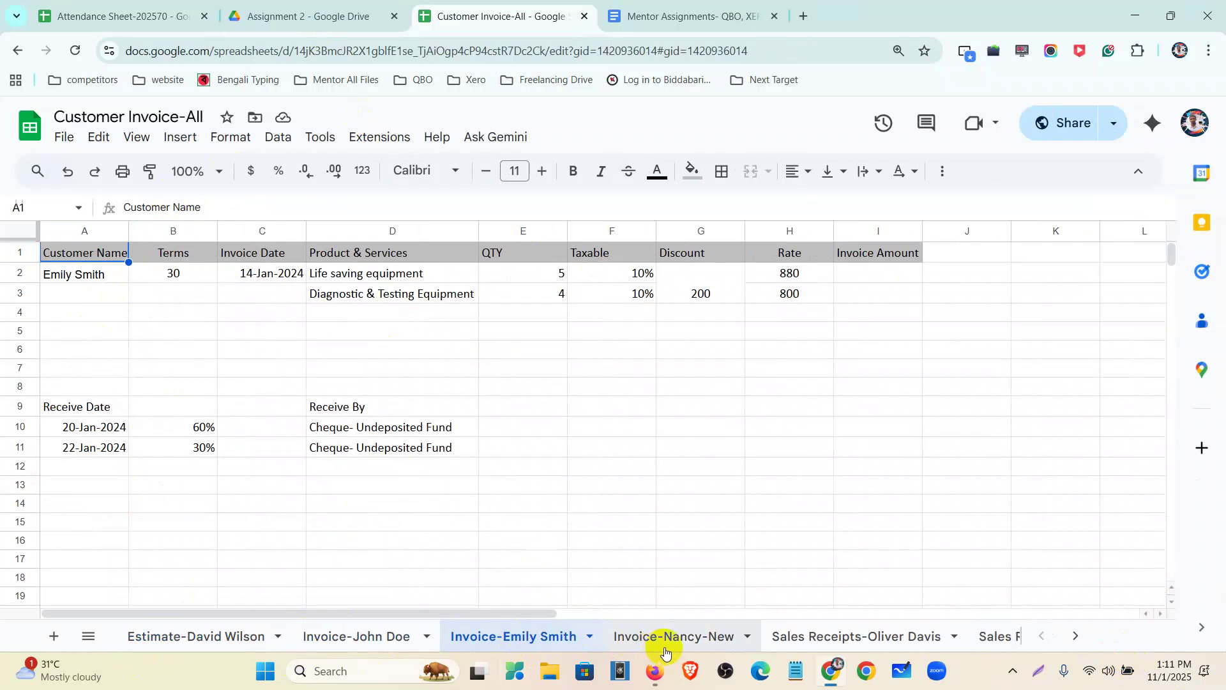
left_click(664, 646)
left_click(811, 647)
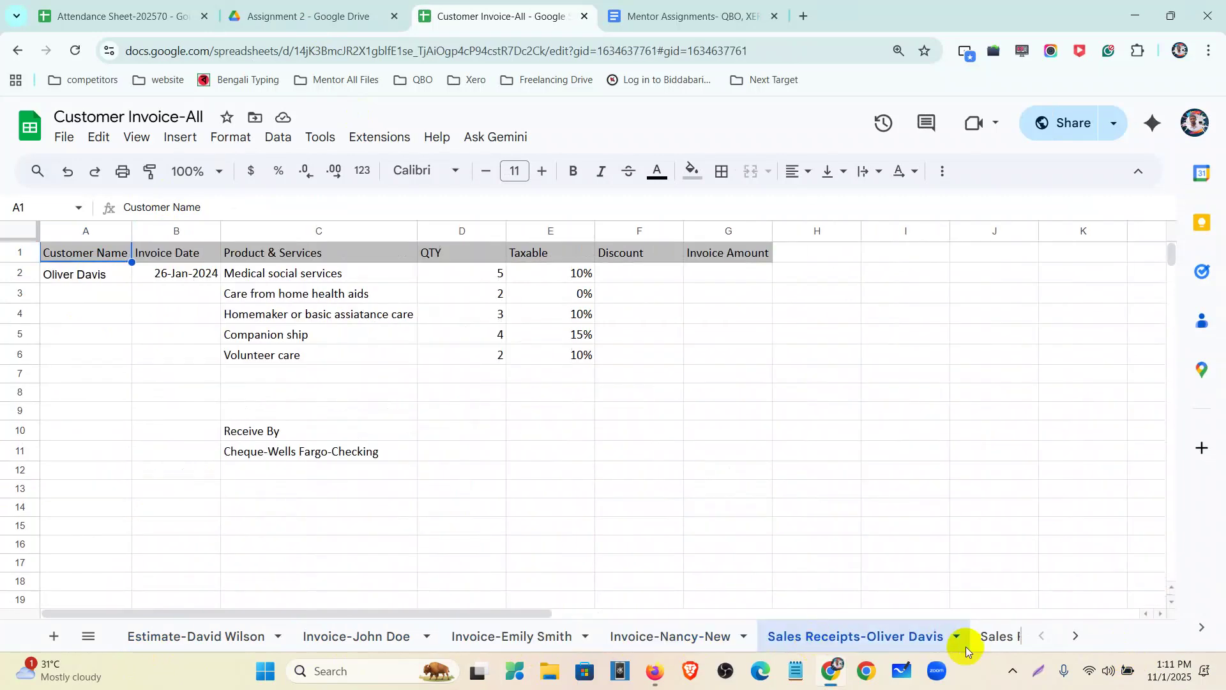
left_click(1075, 636)
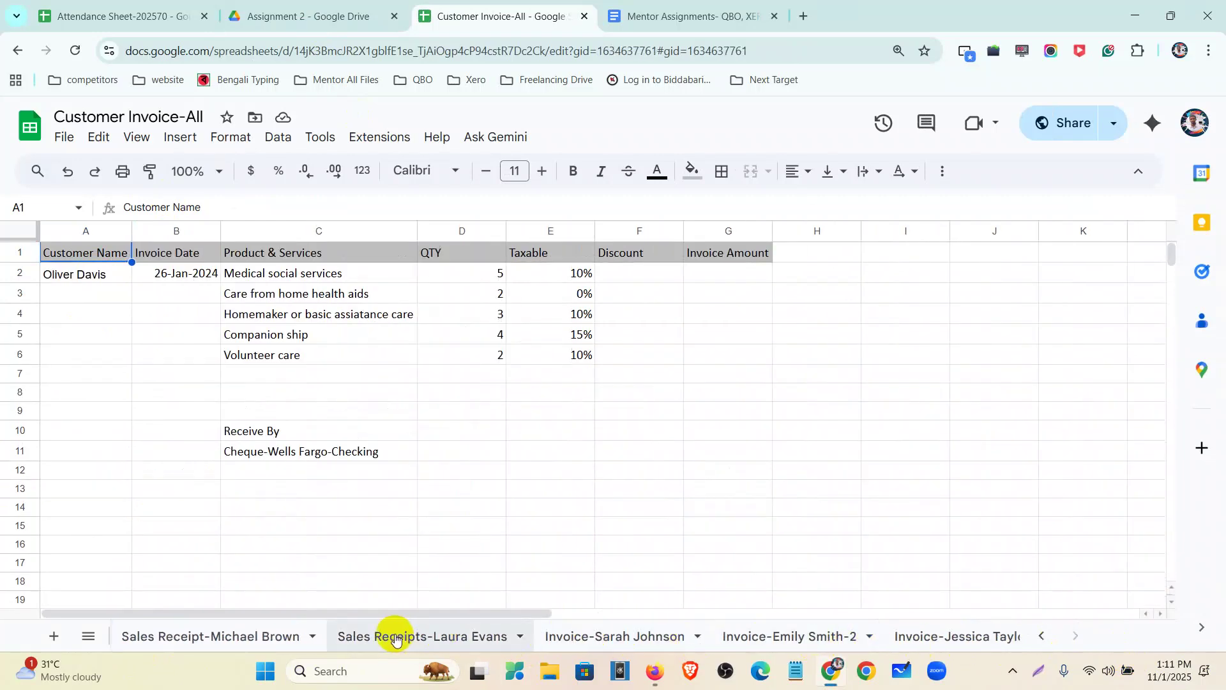
left_click(466, 638)
left_click(668, 639)
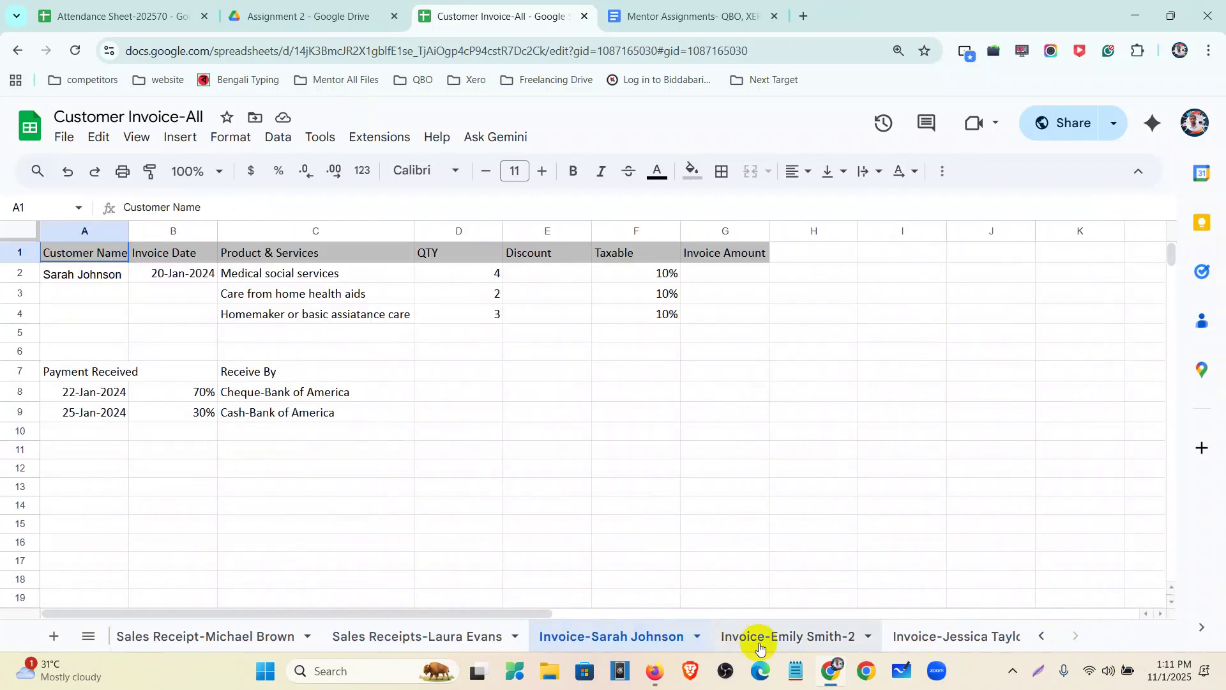
left_click(775, 643)
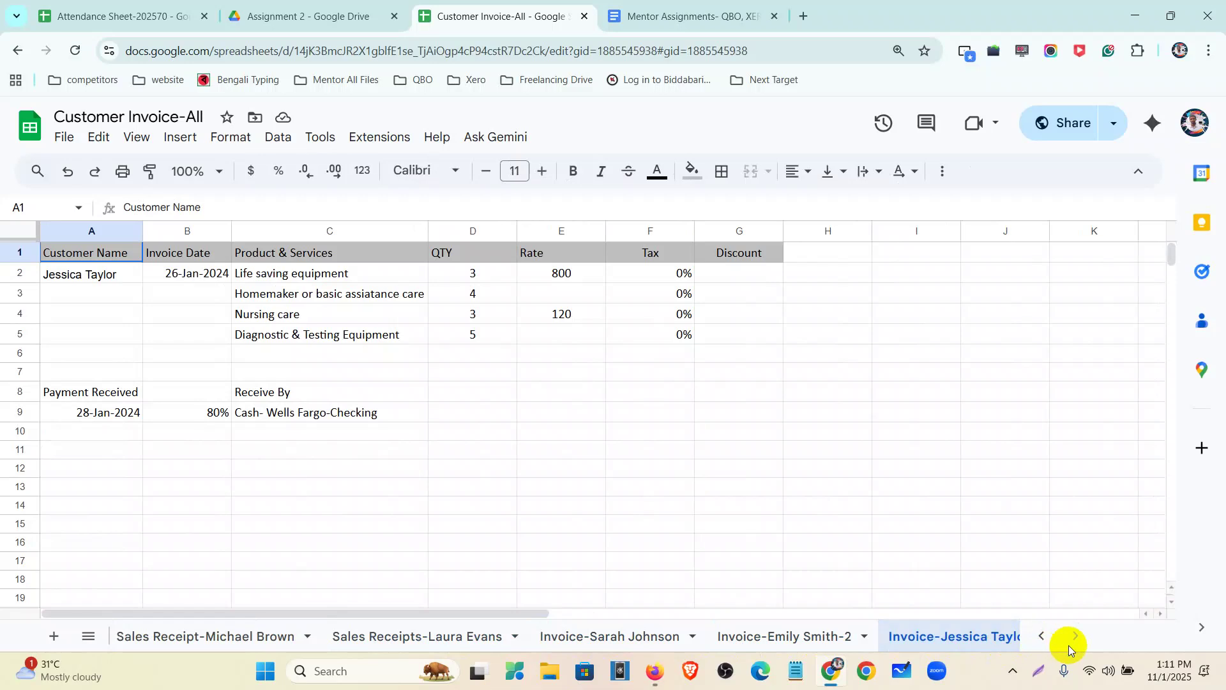
left_click(1041, 635)
left_click(1041, 636)
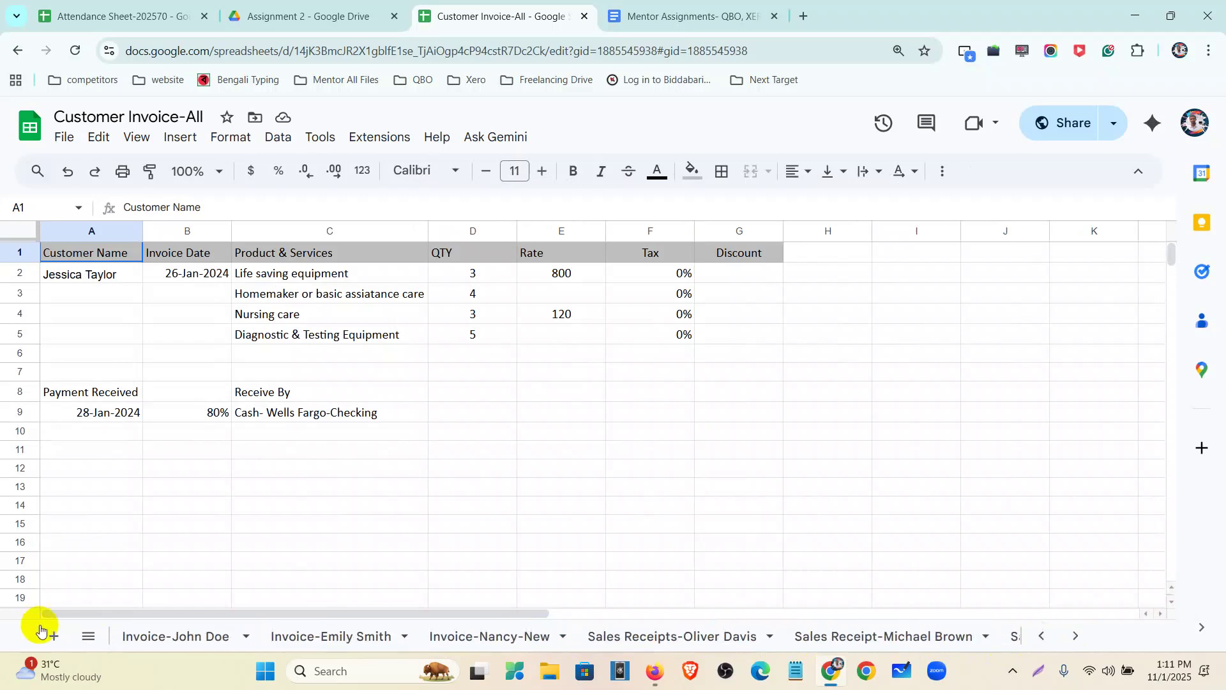
left_click(1039, 637)
Examine the estimate sheet's line items, its two invoice conversion dates and the payment received details.
left_click(181, 634)
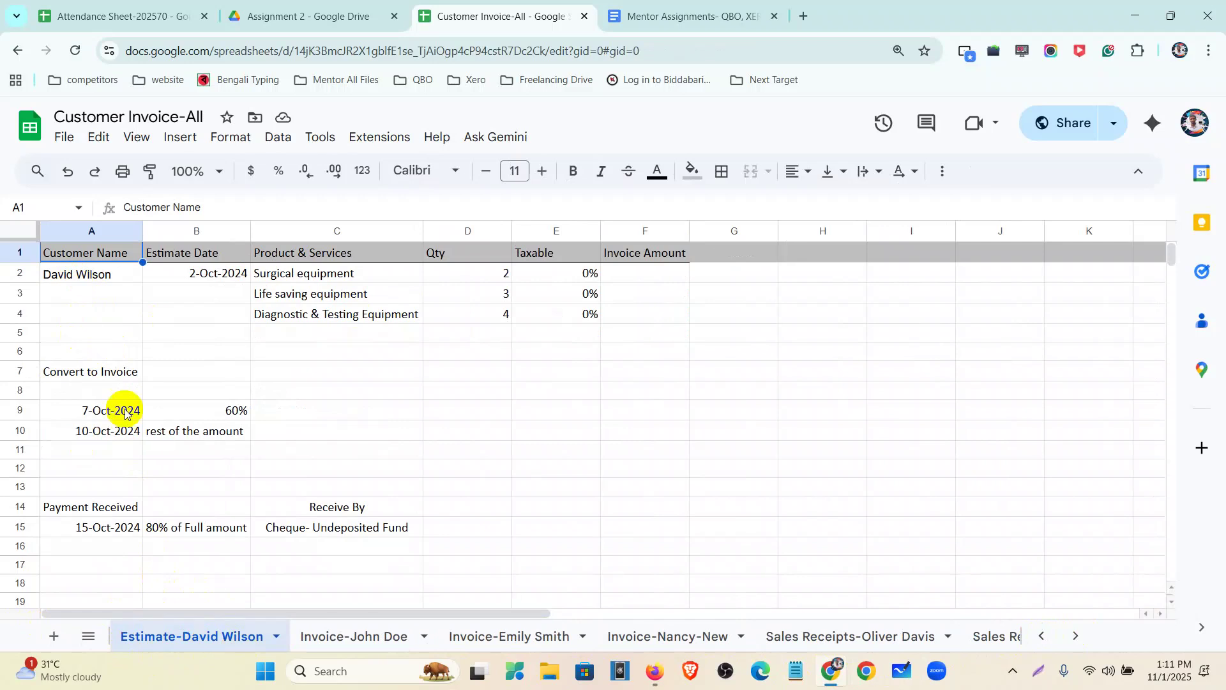
left_click_drag(83, 274, 627, 335)
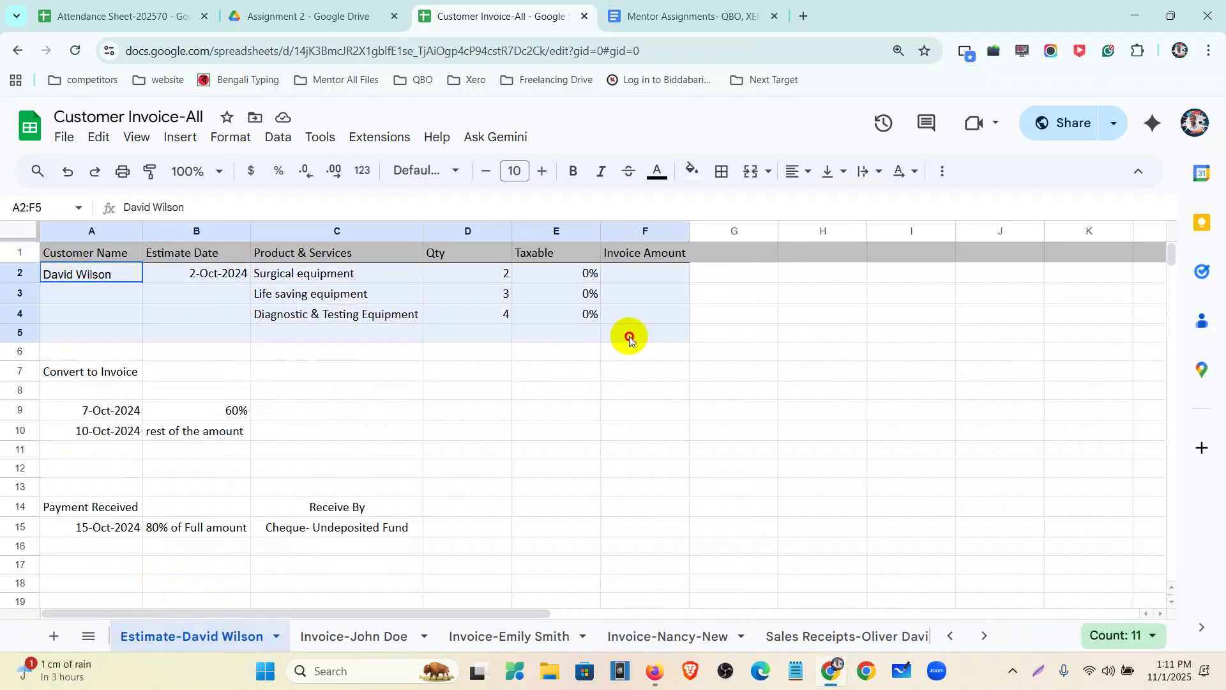
left_click(106, 379)
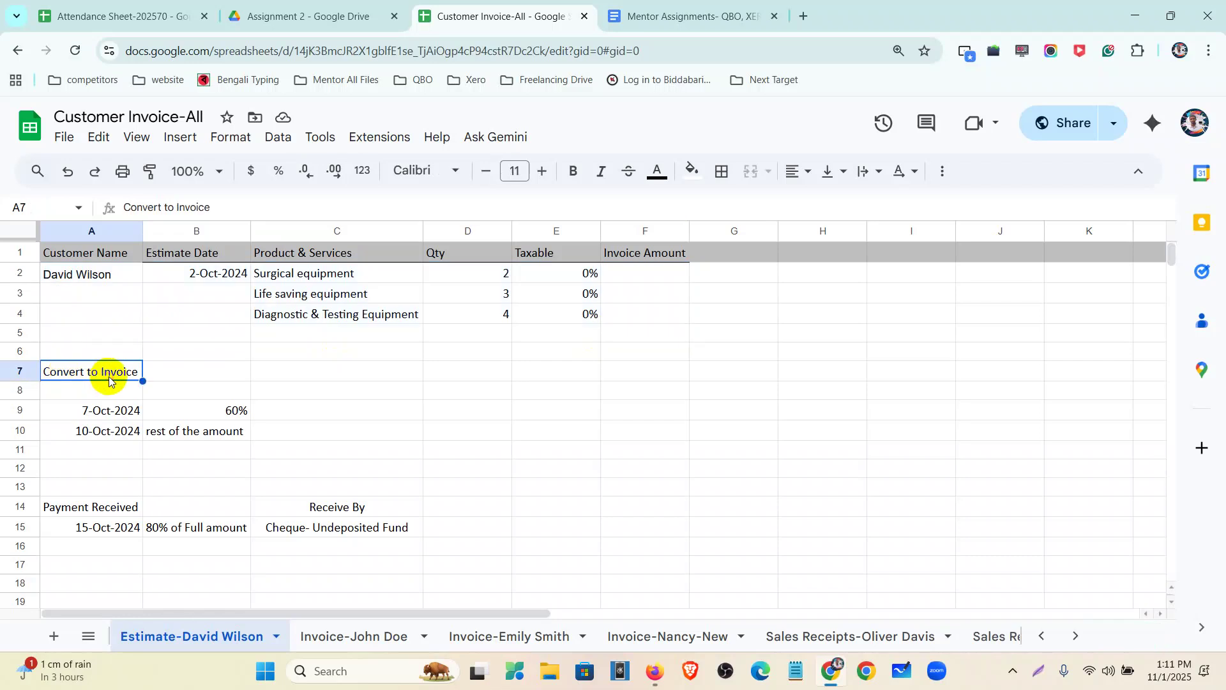
left_click_drag(86, 409, 222, 418)
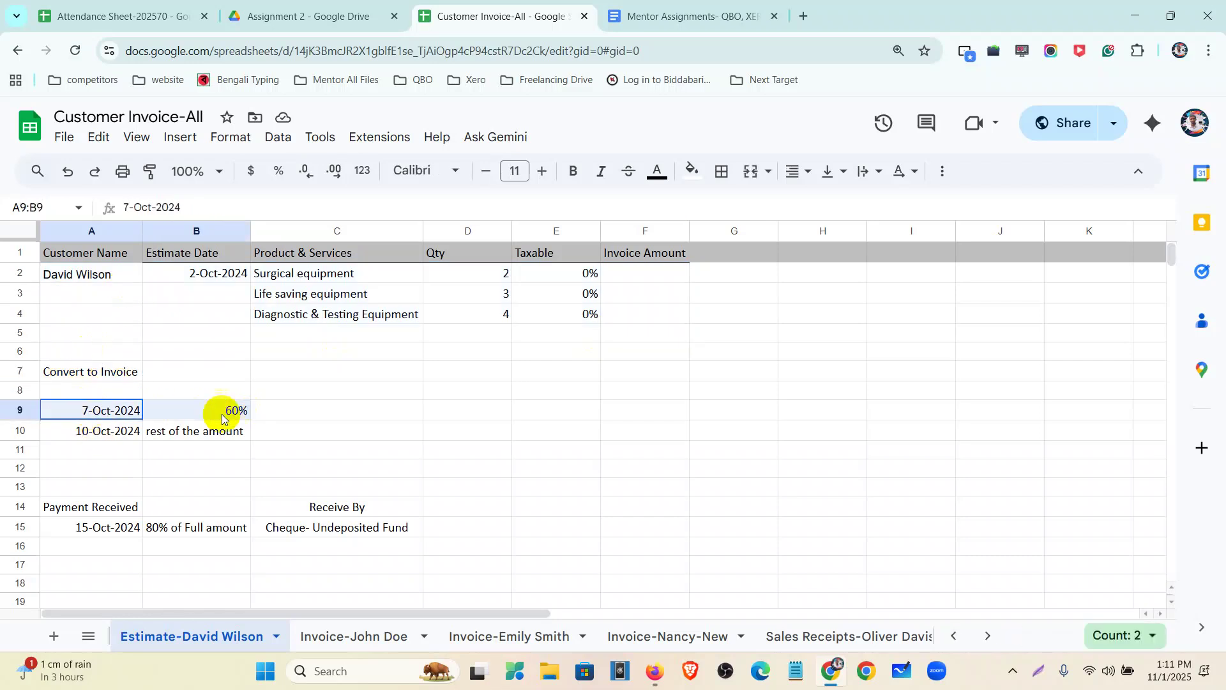
left_click_drag(87, 432, 179, 430)
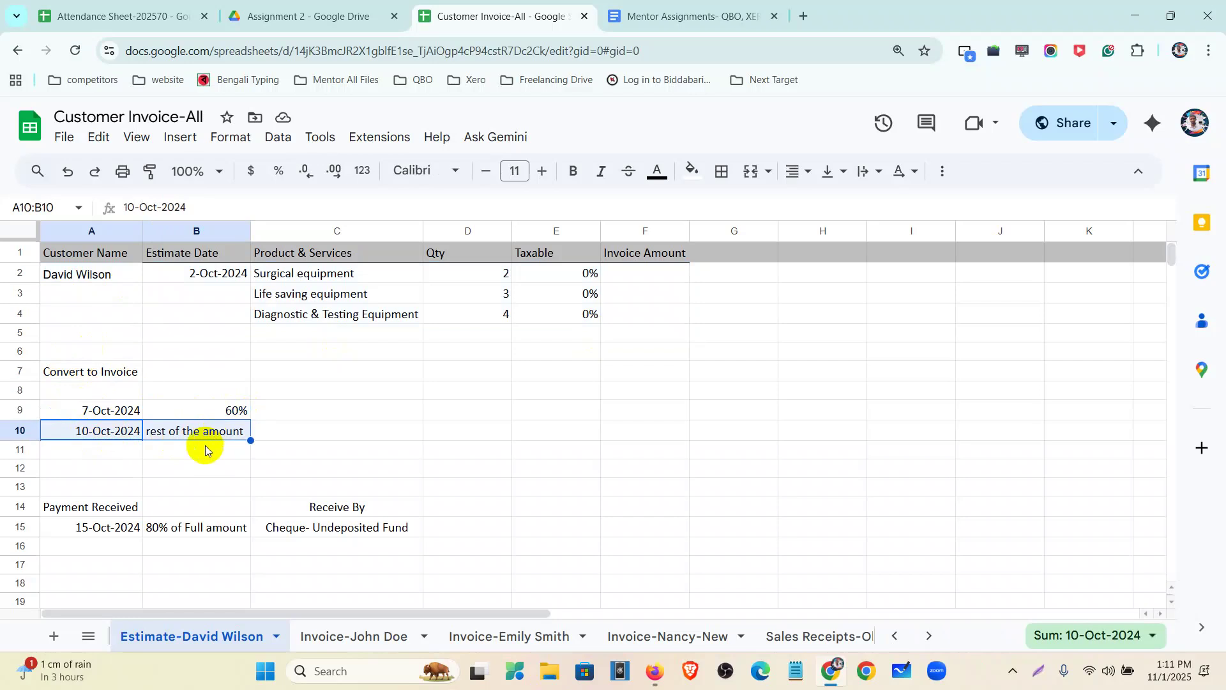
left_click_drag(99, 507, 333, 534)
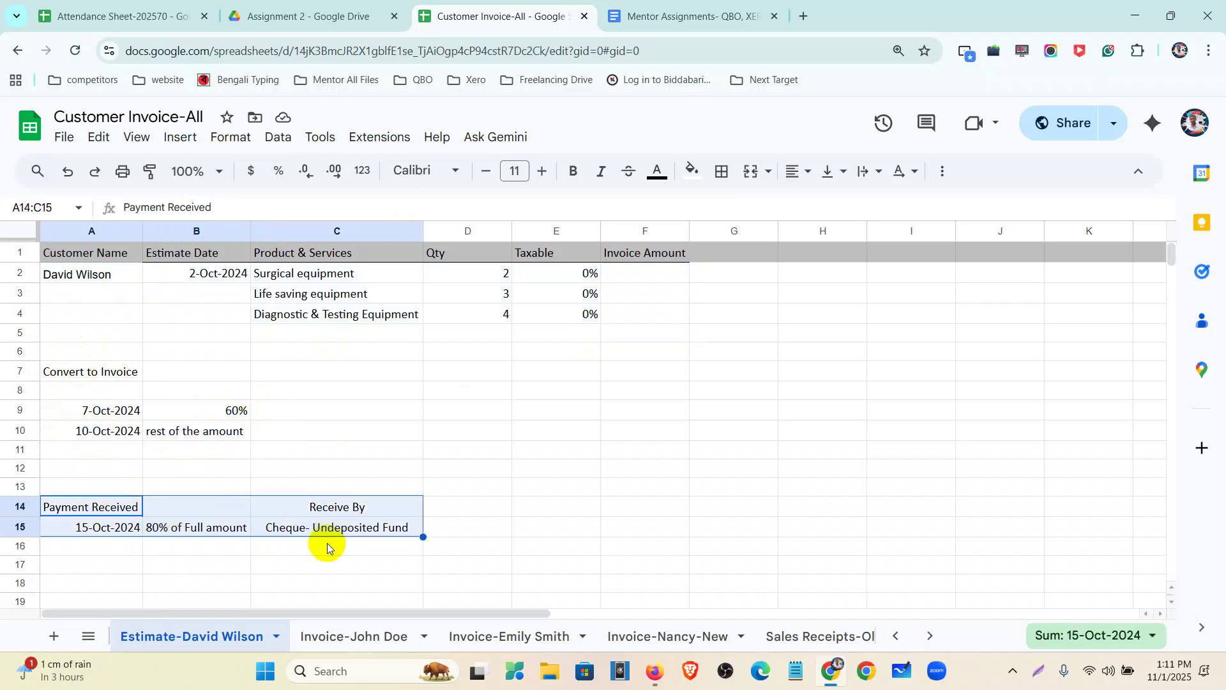
Examine the line items and both received payments on the first customer invoice sheet, next to the estimate.
left_click(345, 636)
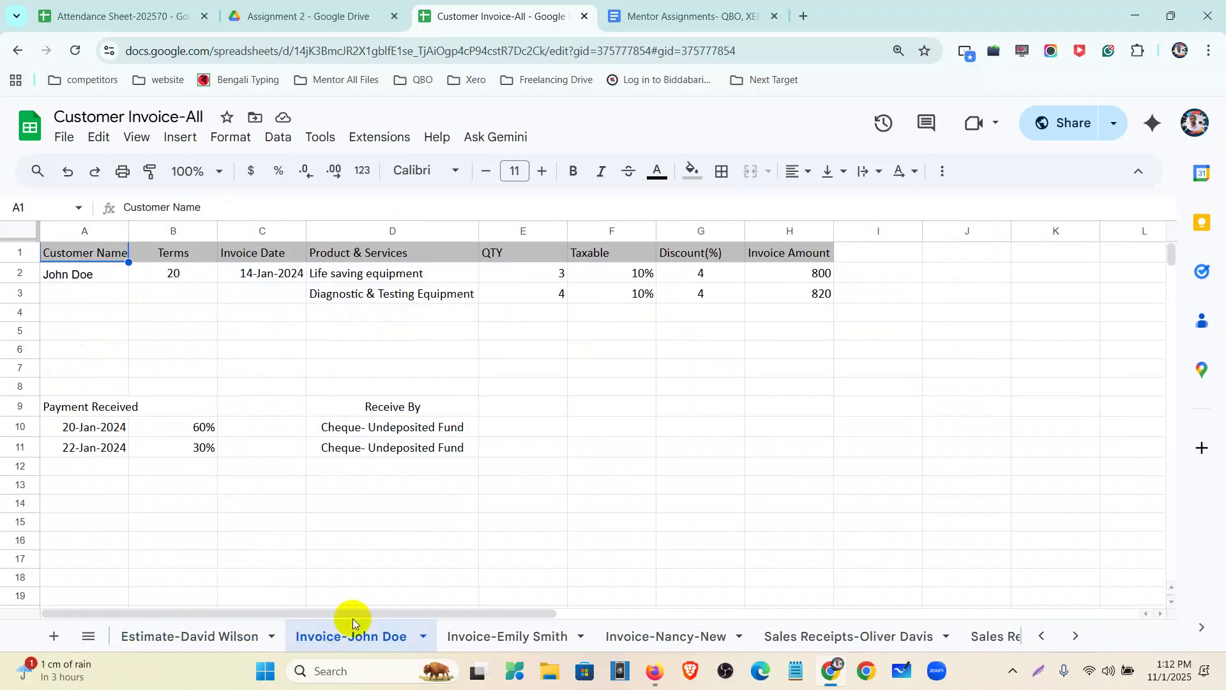
left_click_drag(52, 279, 771, 315)
left_click_drag(76, 414, 466, 423)
left_click_drag(62, 451, 430, 444)
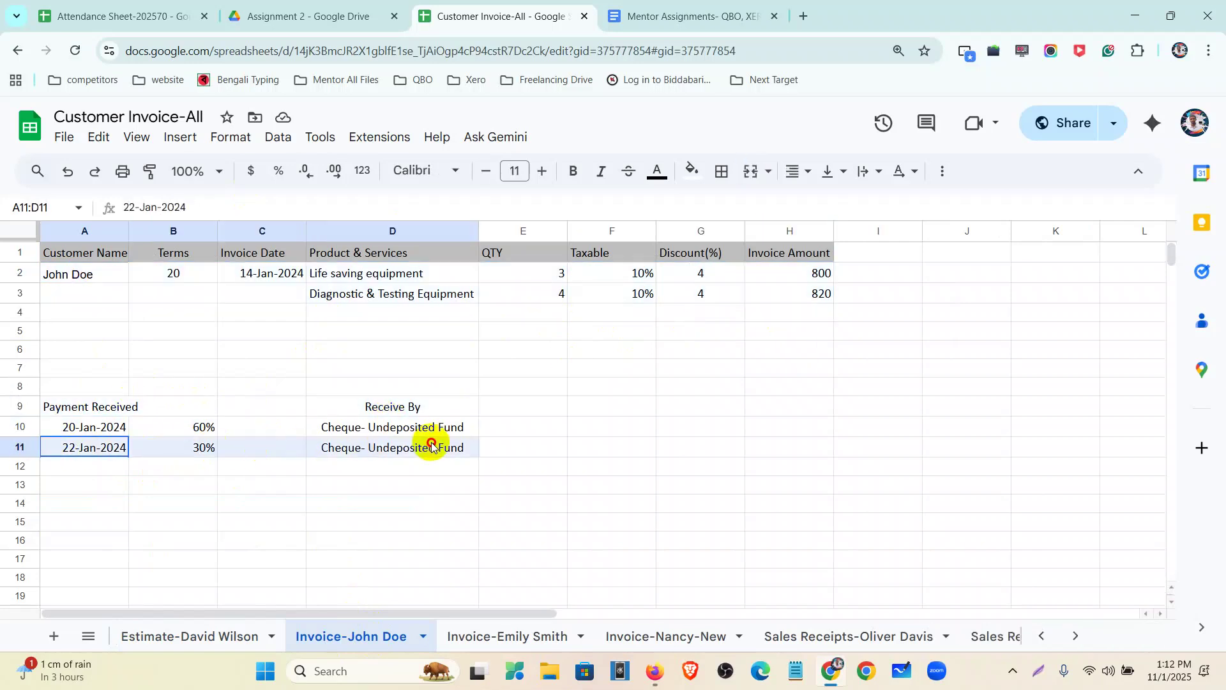
Examine the line items and both received payments on the second customer invoice sheet.
left_click(516, 637)
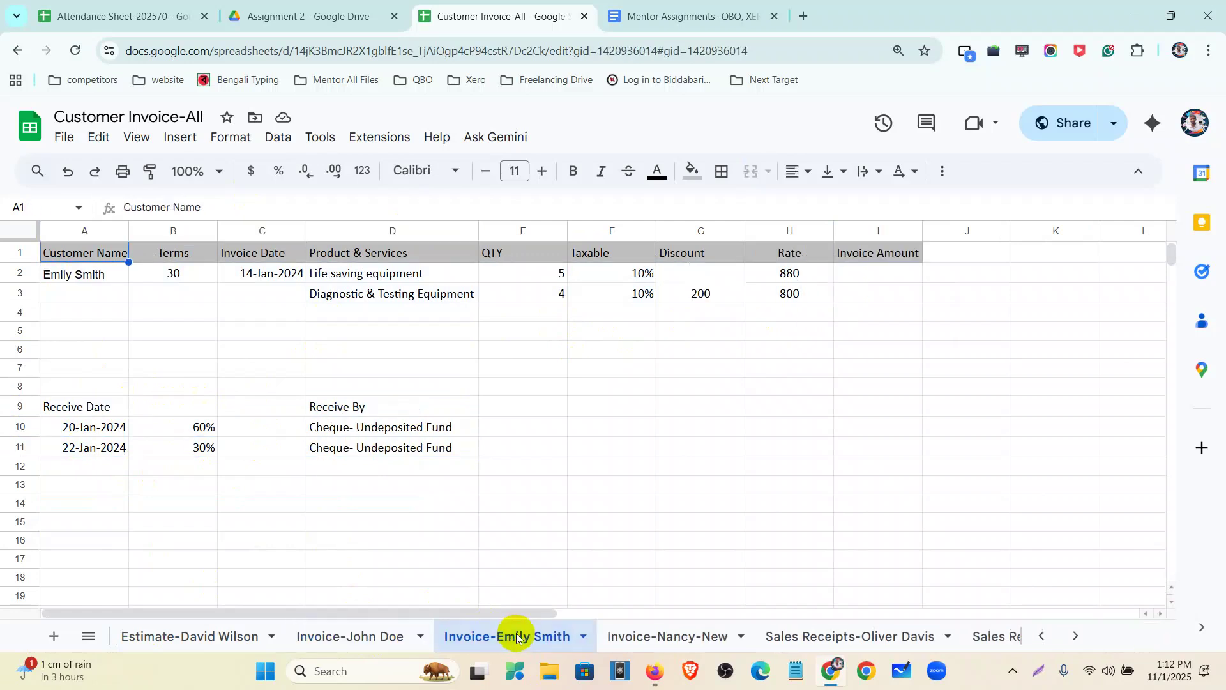
left_click_drag(99, 276, 859, 318)
left_click_drag(98, 405, 432, 456)
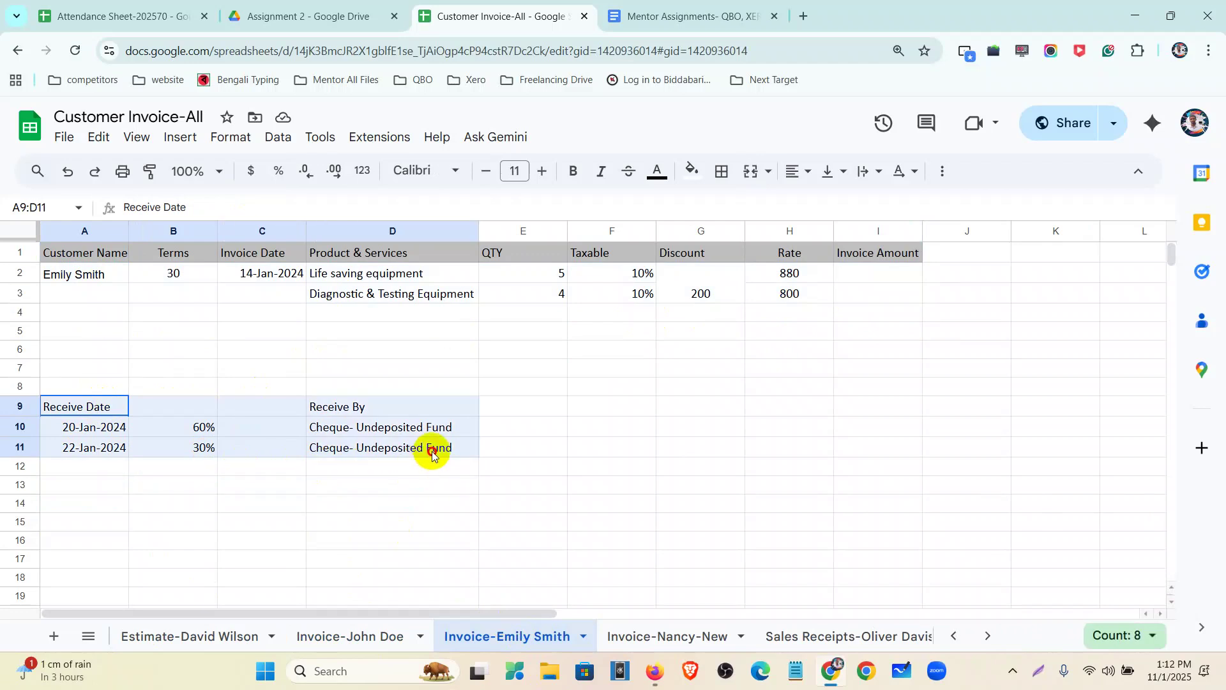
left_click_drag(90, 458, 391, 468)
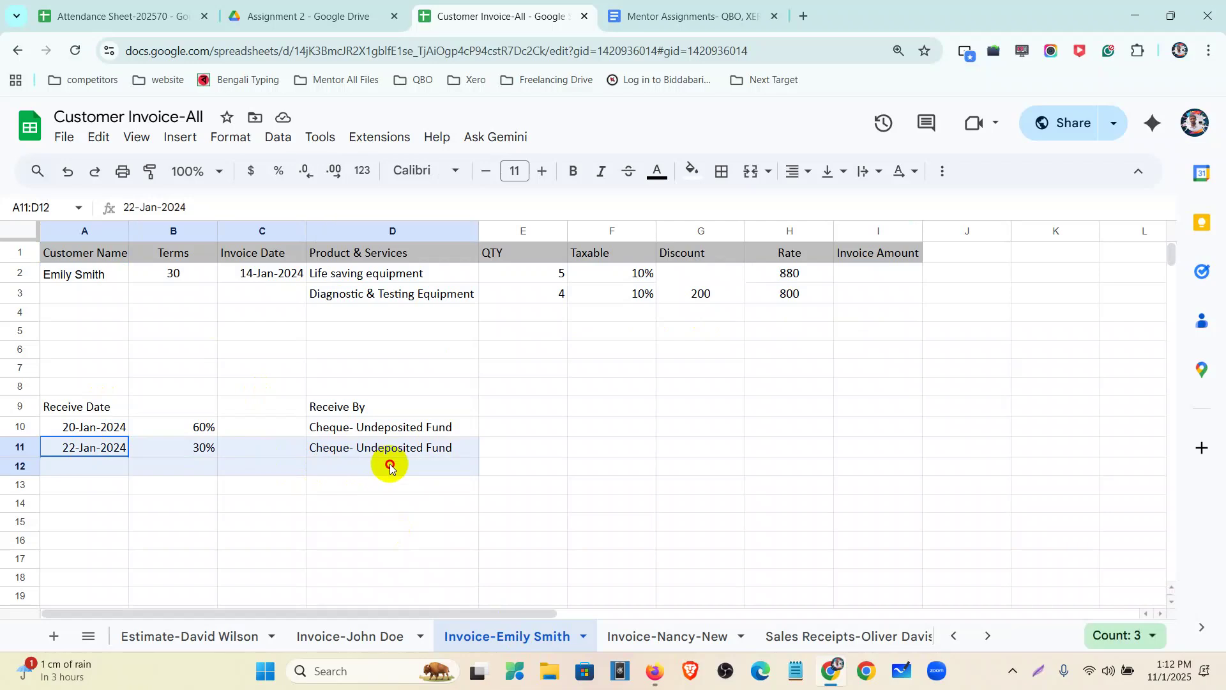
Examine the third customer invoice sheet's line items, the returned equipment and both received payments.
left_click(668, 637)
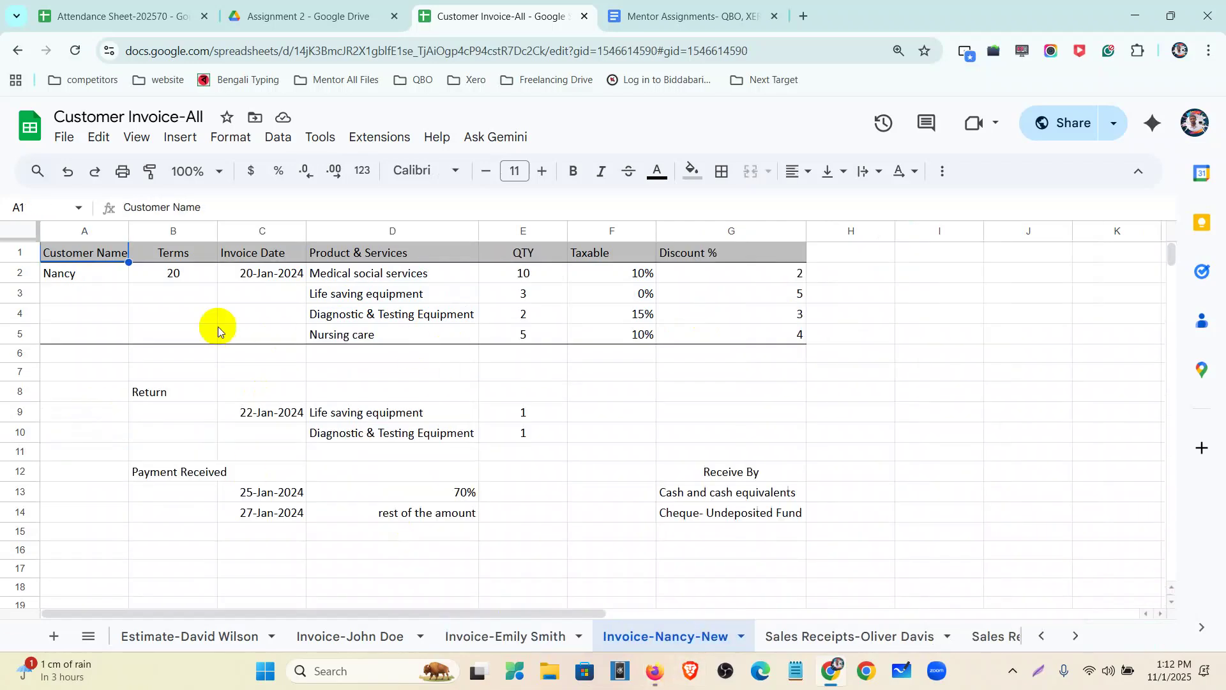
left_click_drag(120, 281, 783, 328)
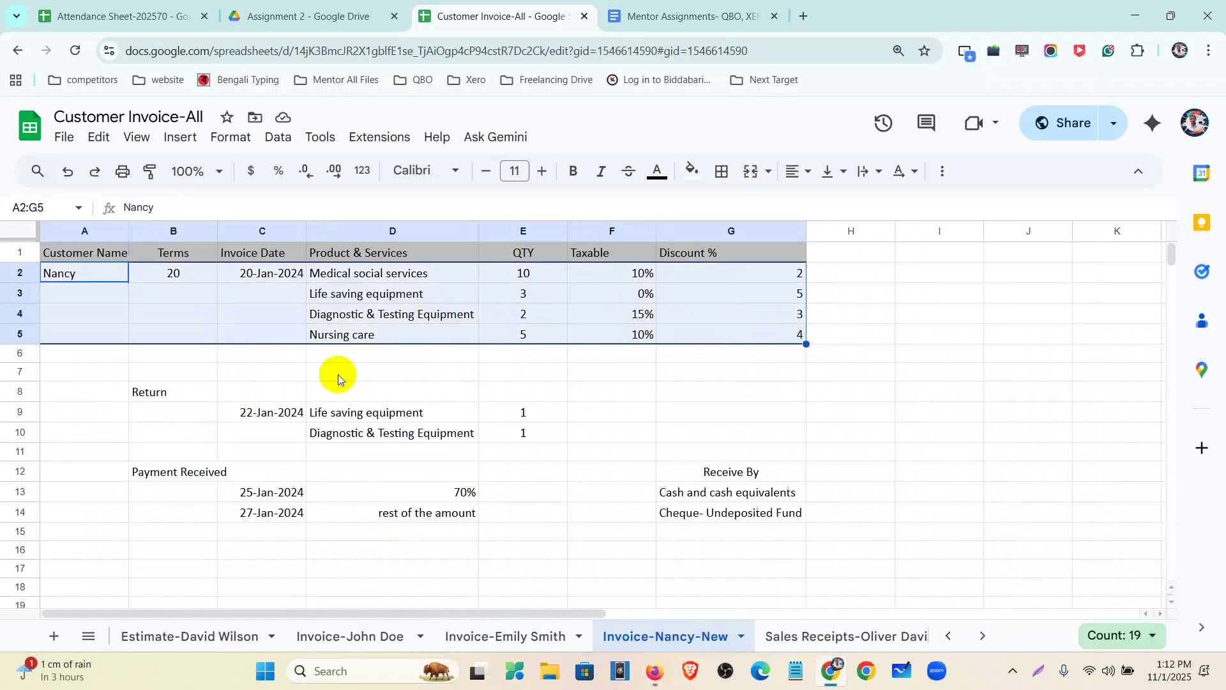
left_click_drag(170, 392, 518, 432)
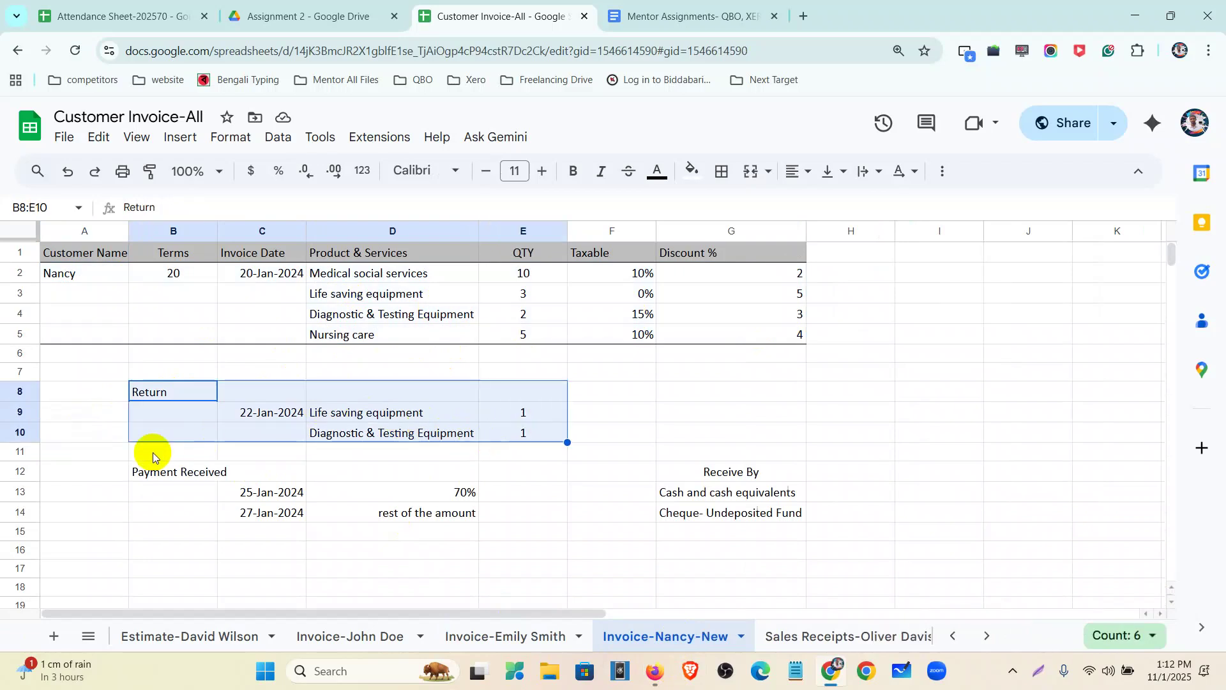
left_click_drag(205, 478, 717, 488)
left_click_drag(293, 514, 741, 521)
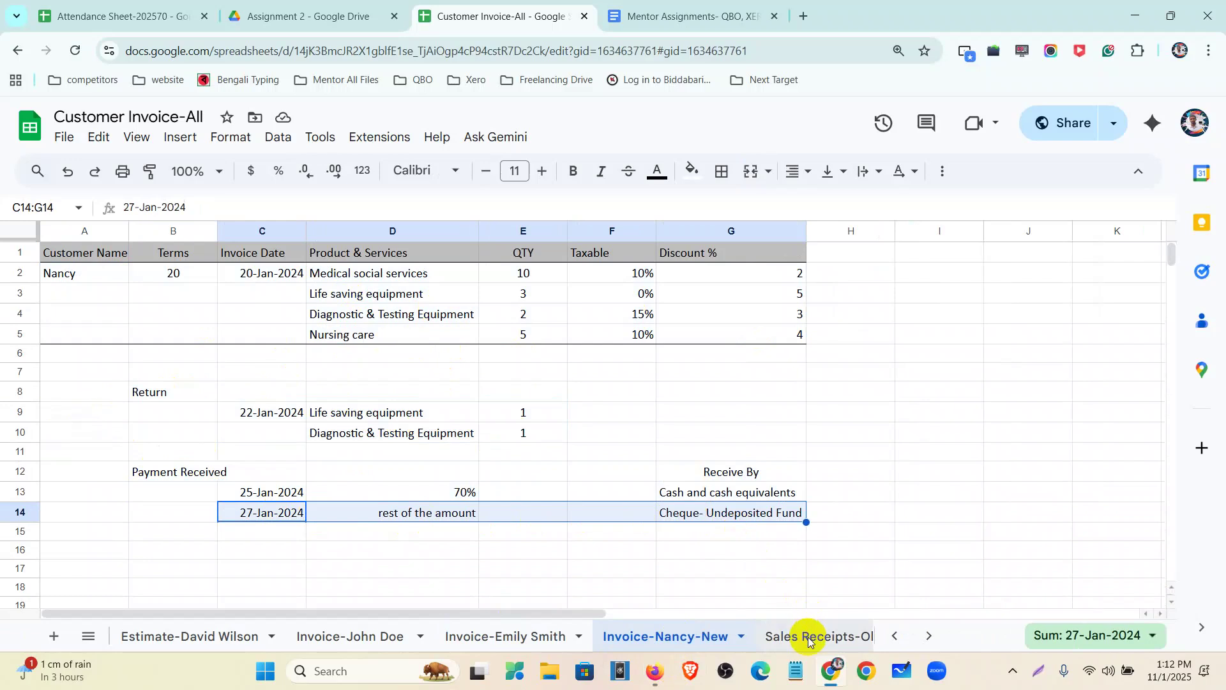
Examine the items and payment method on the first two sales receipt sheets, including the second sheet's return.
left_click(807, 636)
left_click_drag(73, 275, 301, 465)
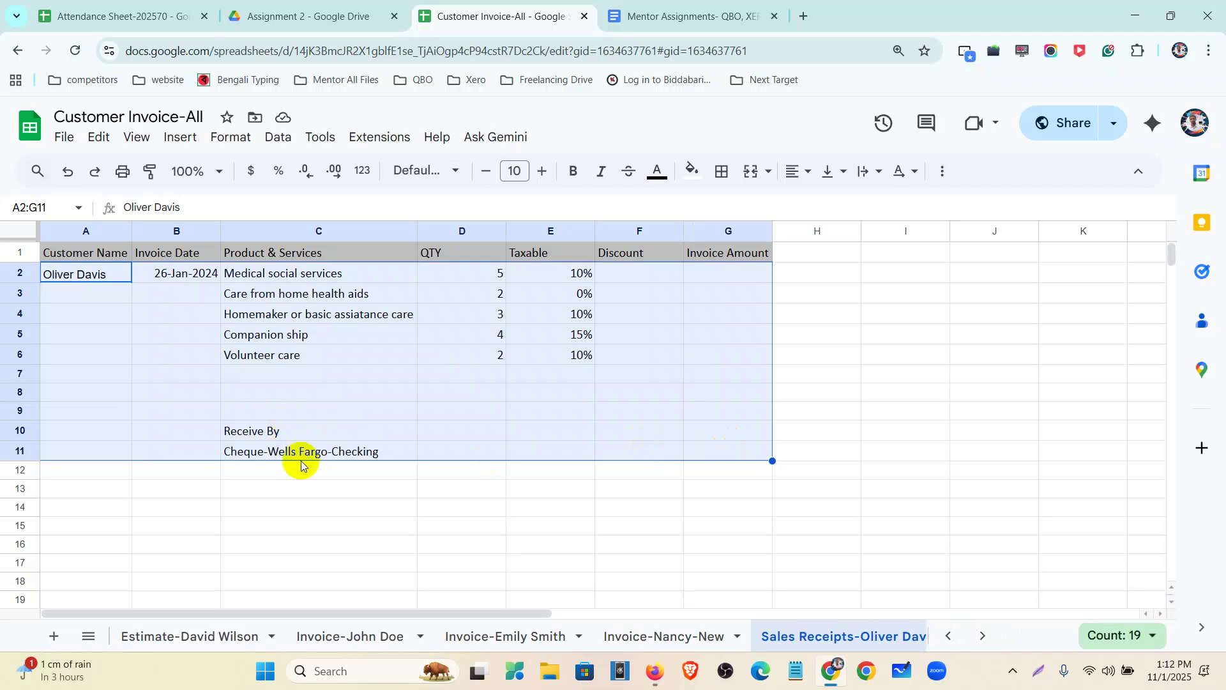
left_click(981, 632)
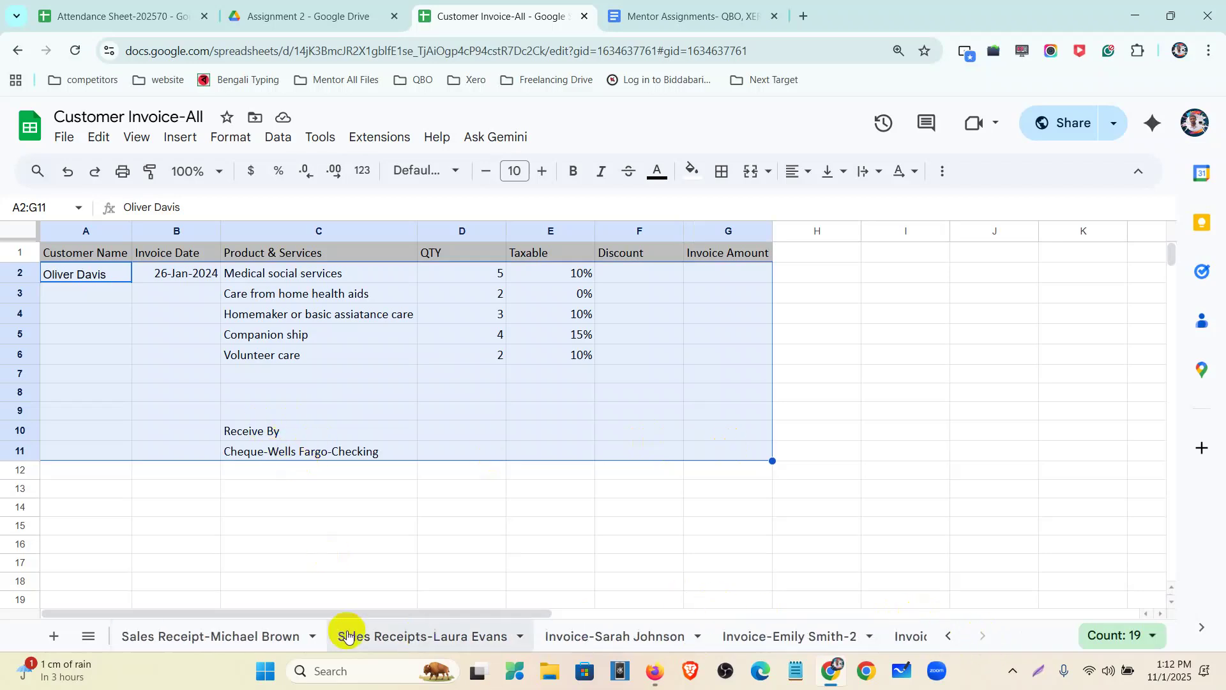
left_click(197, 635)
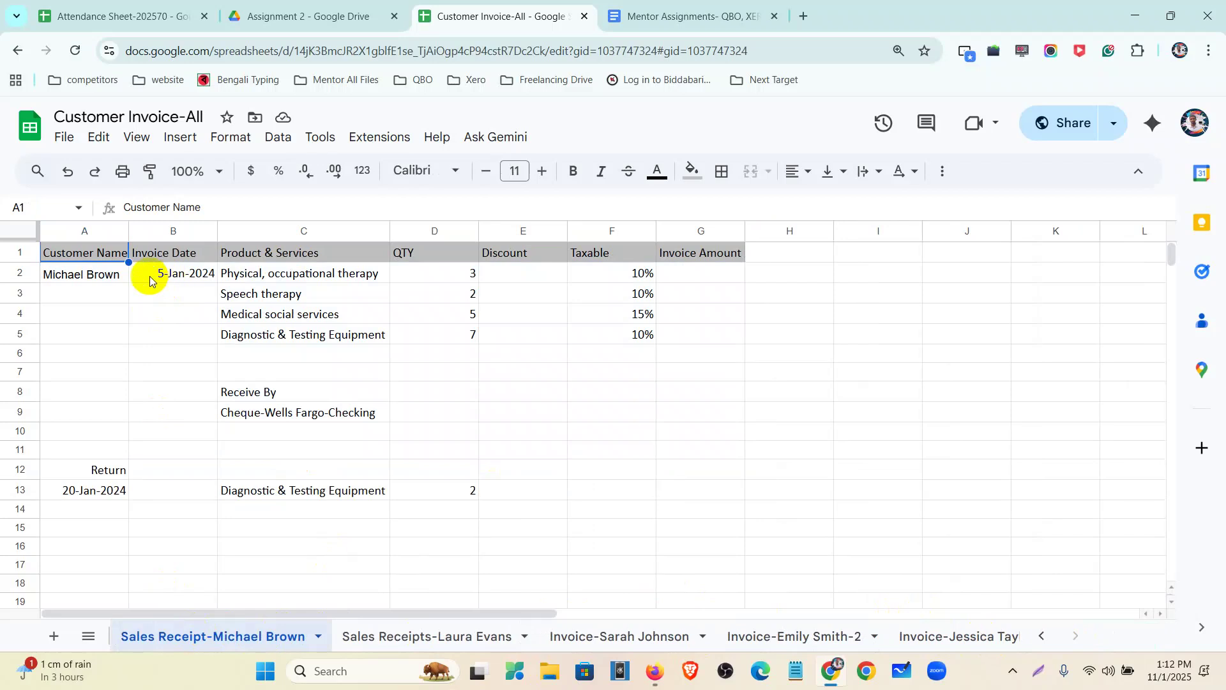
left_click_drag(88, 274, 702, 345)
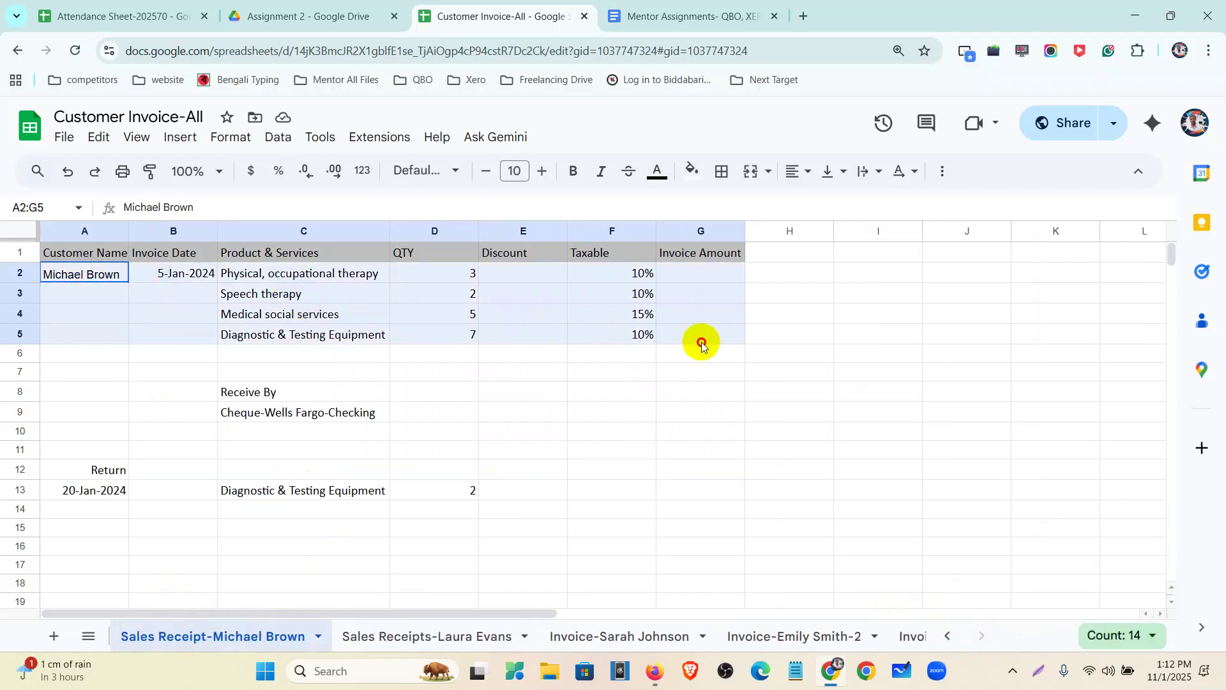
left_click_drag(241, 395, 338, 419)
left_click_drag(83, 470, 471, 504)
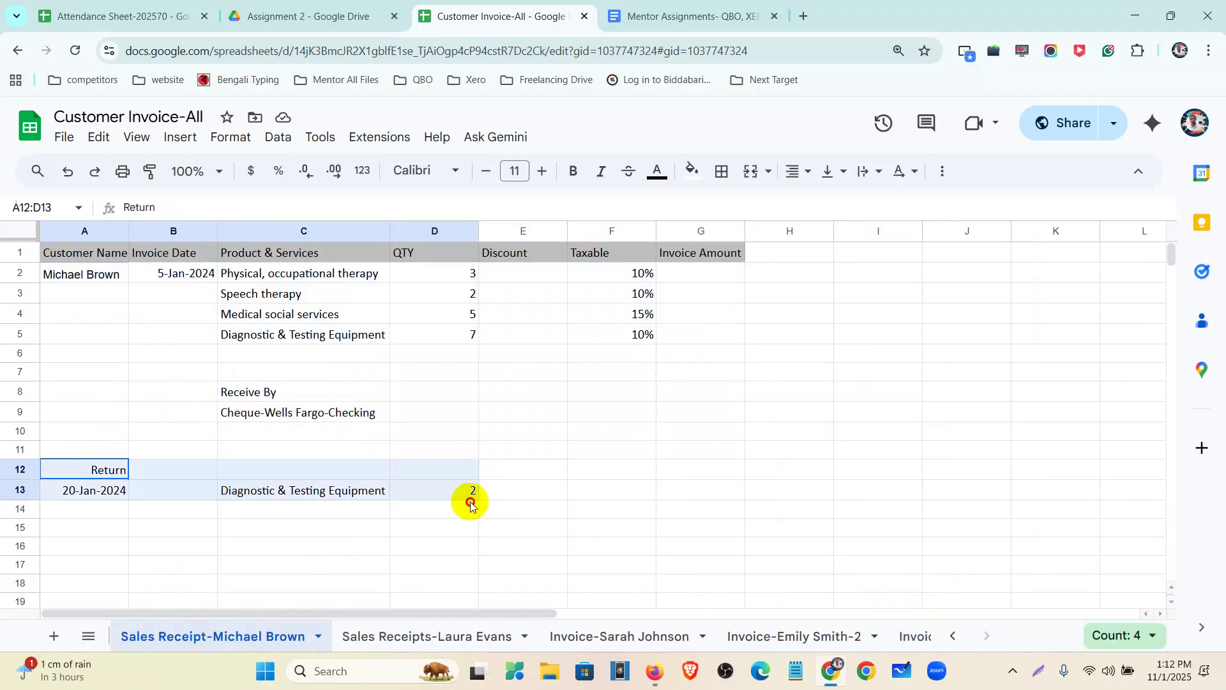
Examine the line items and the returned equipment on the third sales receipt sheet.
left_click(424, 646)
left_click_drag(55, 274, 723, 334)
left_click_drag(74, 473, 404, 551)
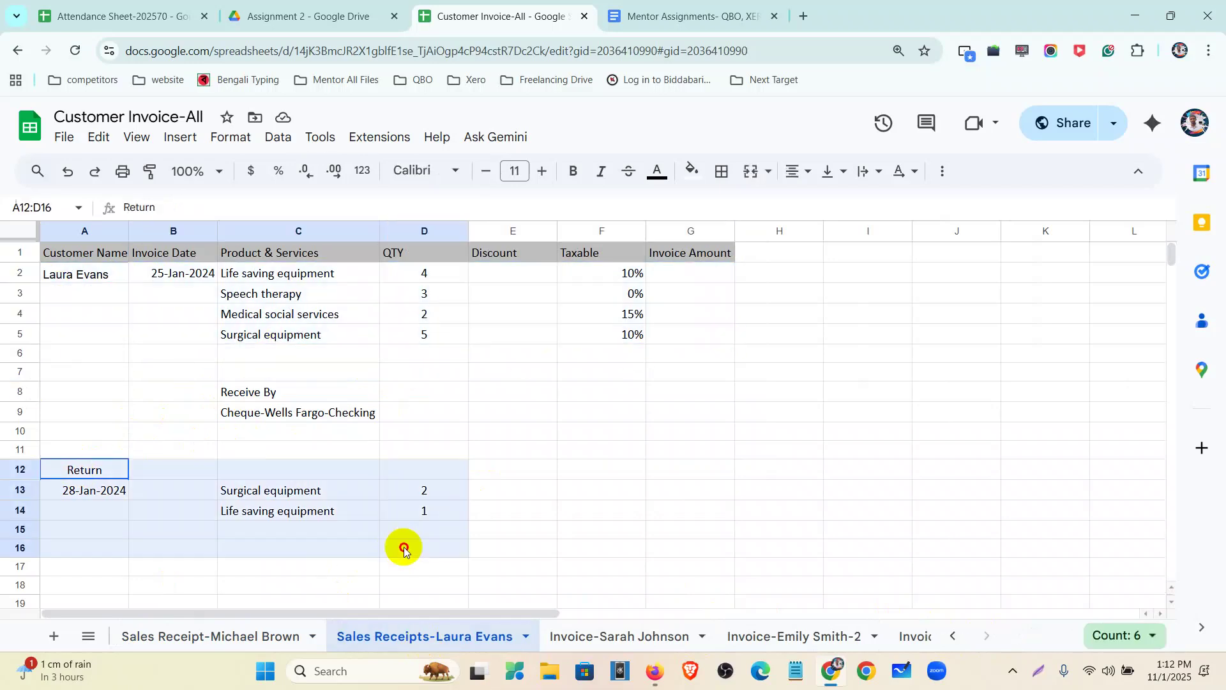
Examine the line items and both Bank of America payments on the invoice sheet following the sales receipts.
left_click(625, 639)
left_click_drag(106, 275, 684, 347)
left_click_drag(87, 379, 247, 392)
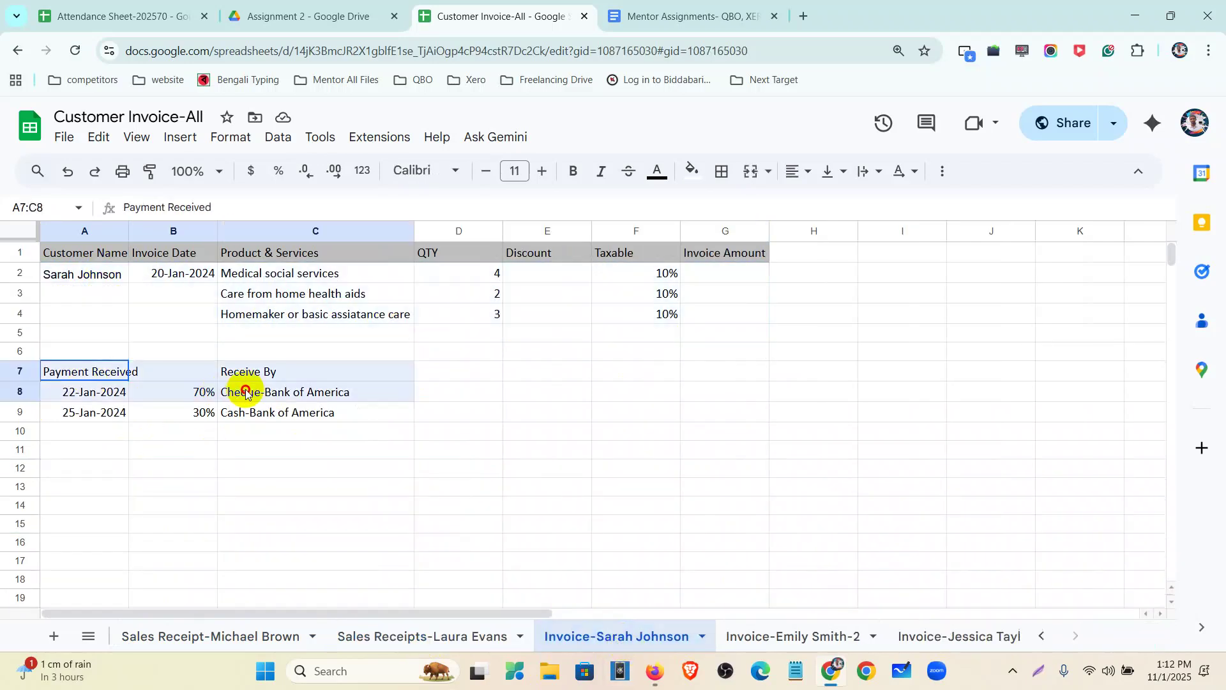
left_click_drag(66, 412, 286, 417)
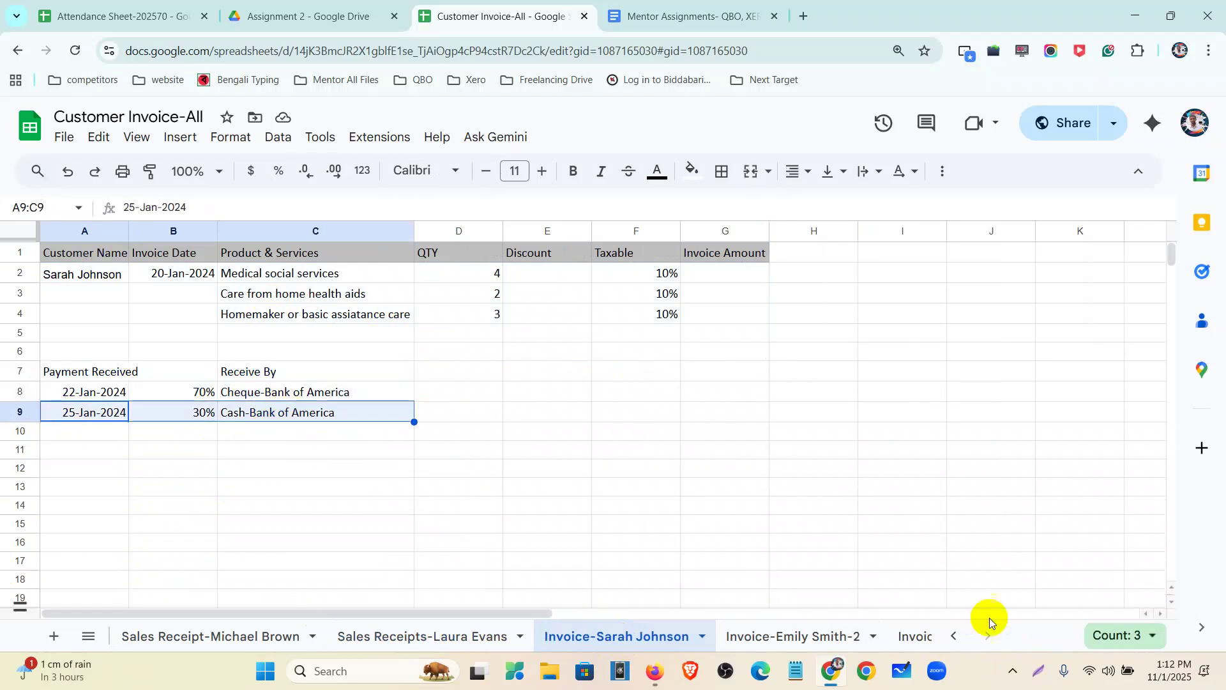
View the last invoice sheet in the workbook and return to the estimate sheet.
left_click(913, 637)
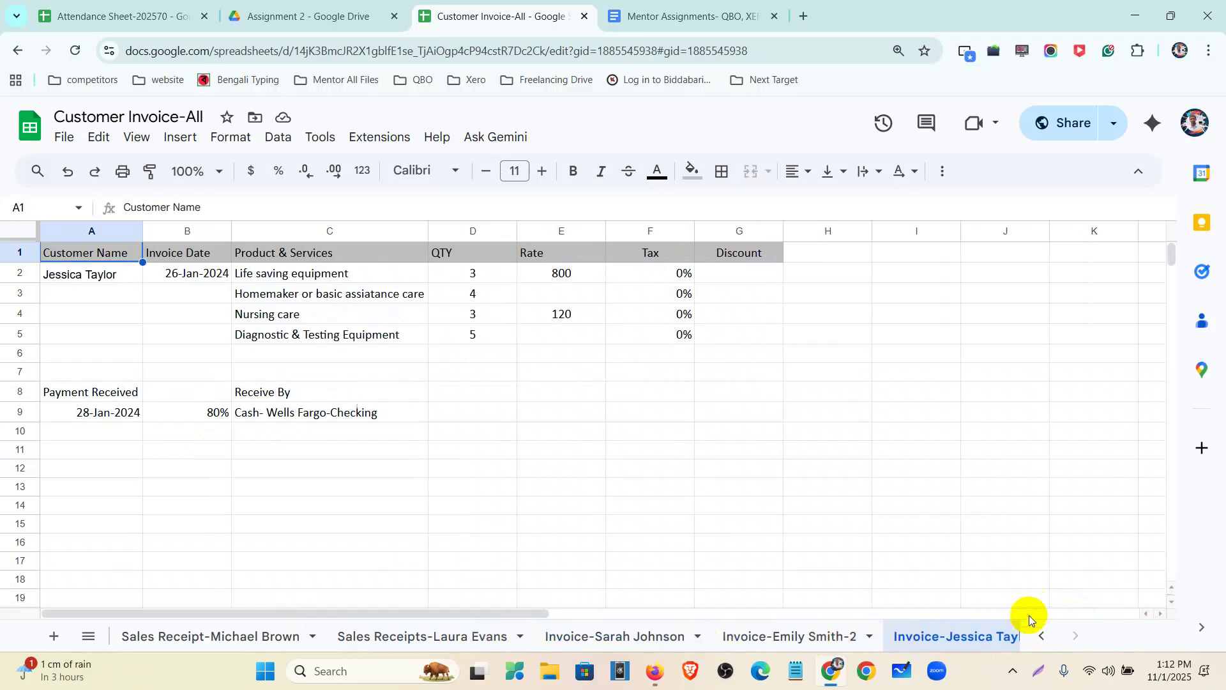
left_click(1037, 637)
left_click(1037, 637)
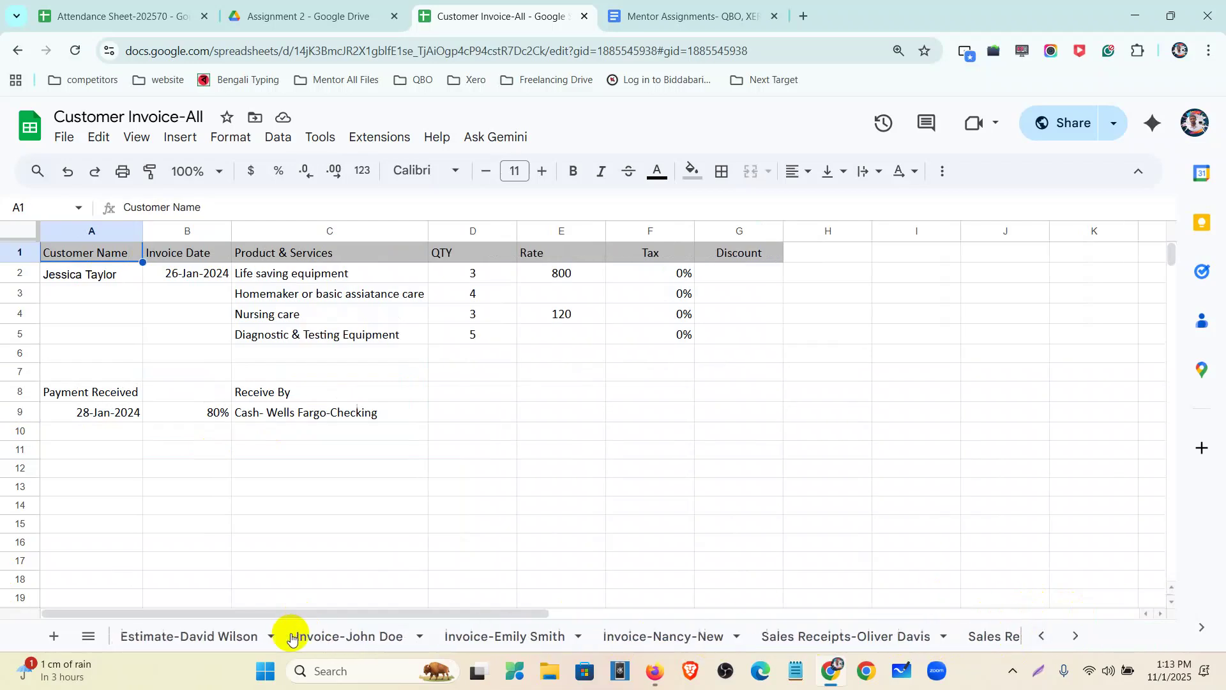
left_click(197, 637)
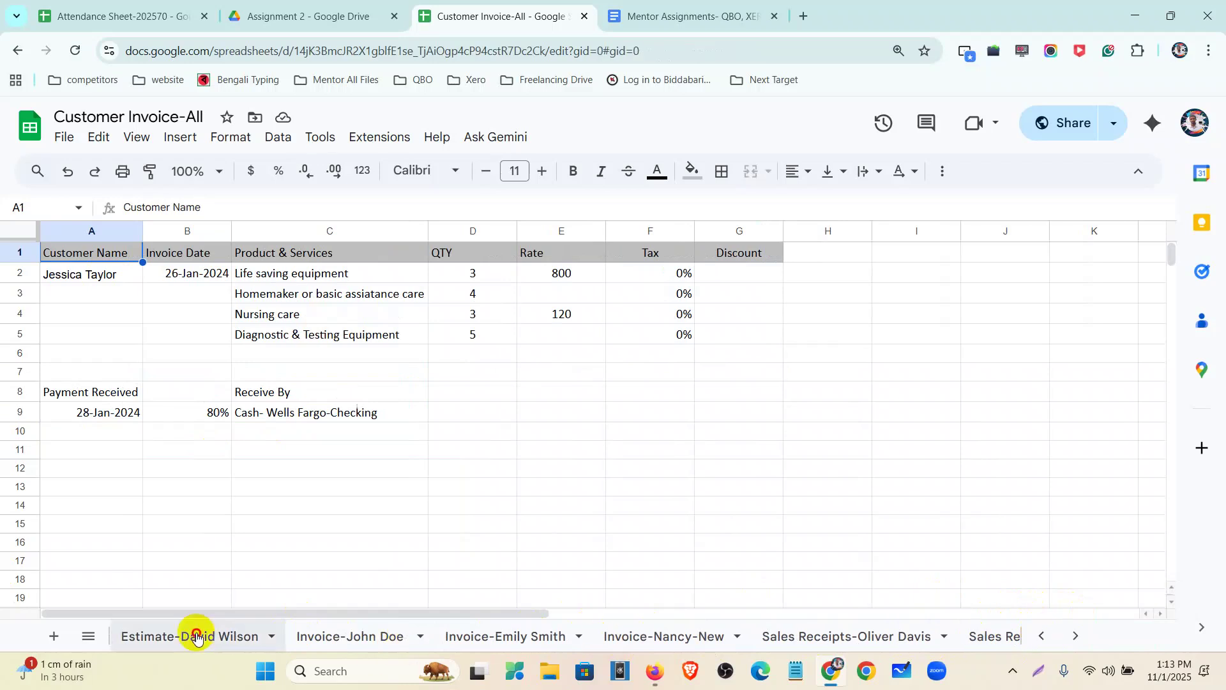
left_click(695, 469)
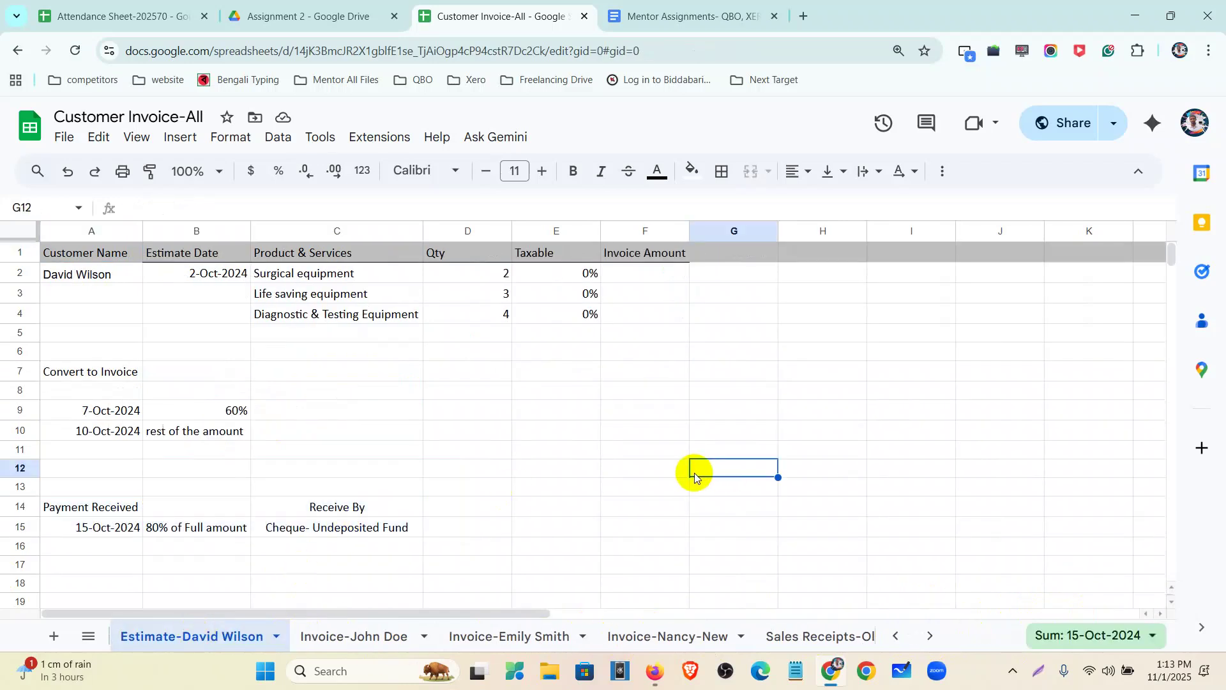
Switch to QuickBooks in Firefox and create a new estimate from the dashboard.
left_click(653, 667)
left_click(24, 217)
left_click(28, 297)
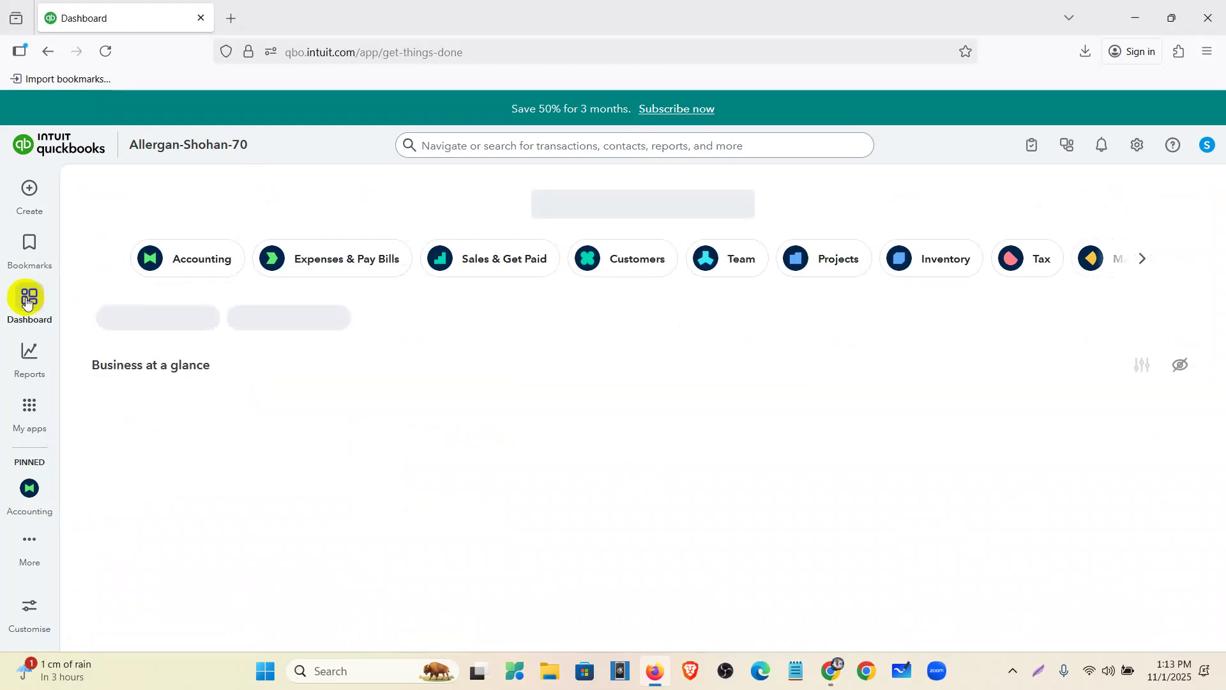
left_click(29, 189)
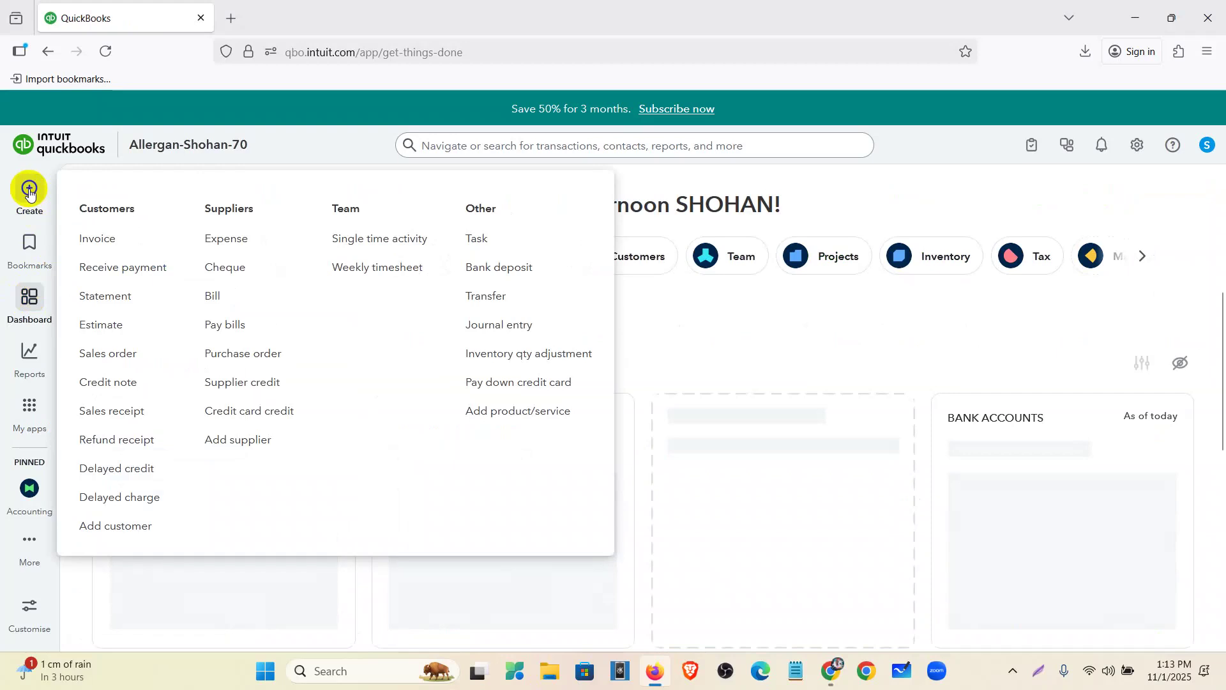
left_click(109, 325)
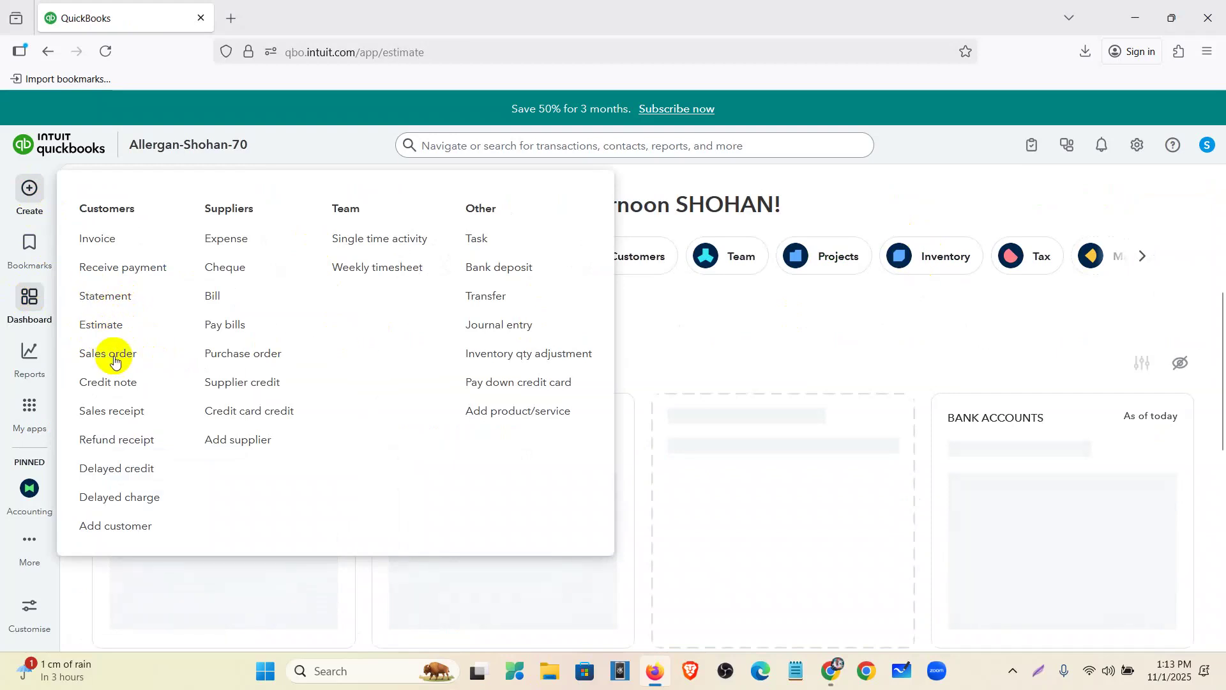
left_click(100, 327)
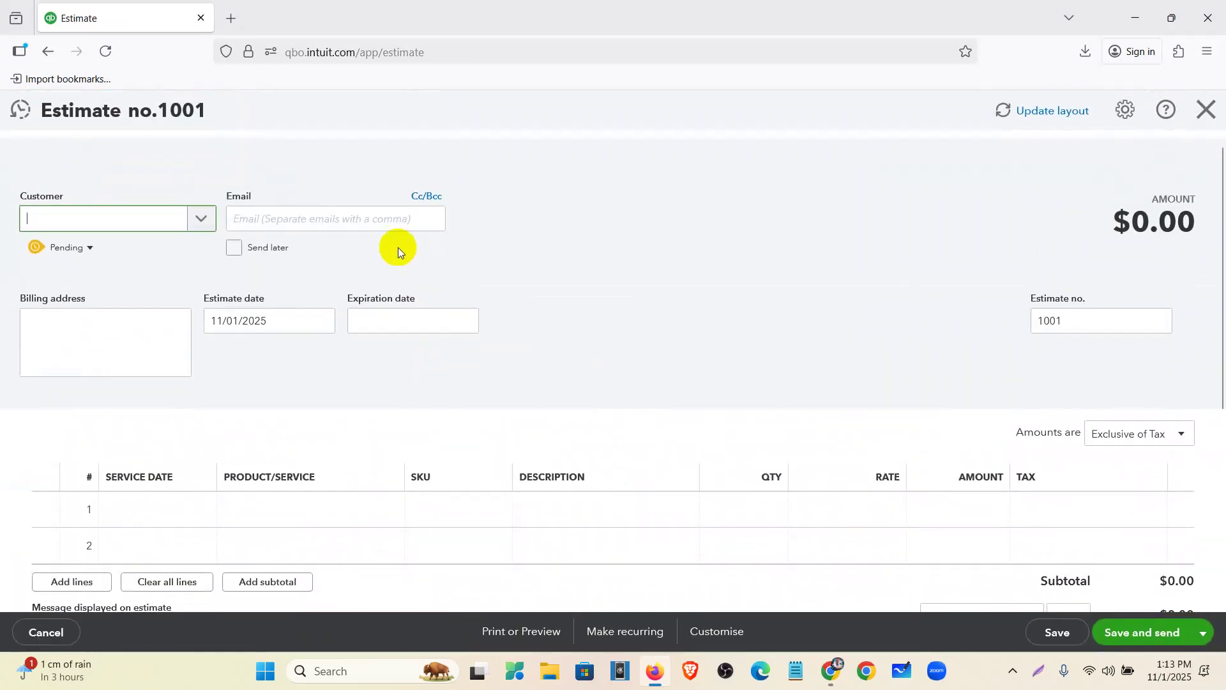
Set the estimate's customer to the one named on the first sales receipts sheet.
left_click(202, 220)
scroll(145, 308, "down", 3)
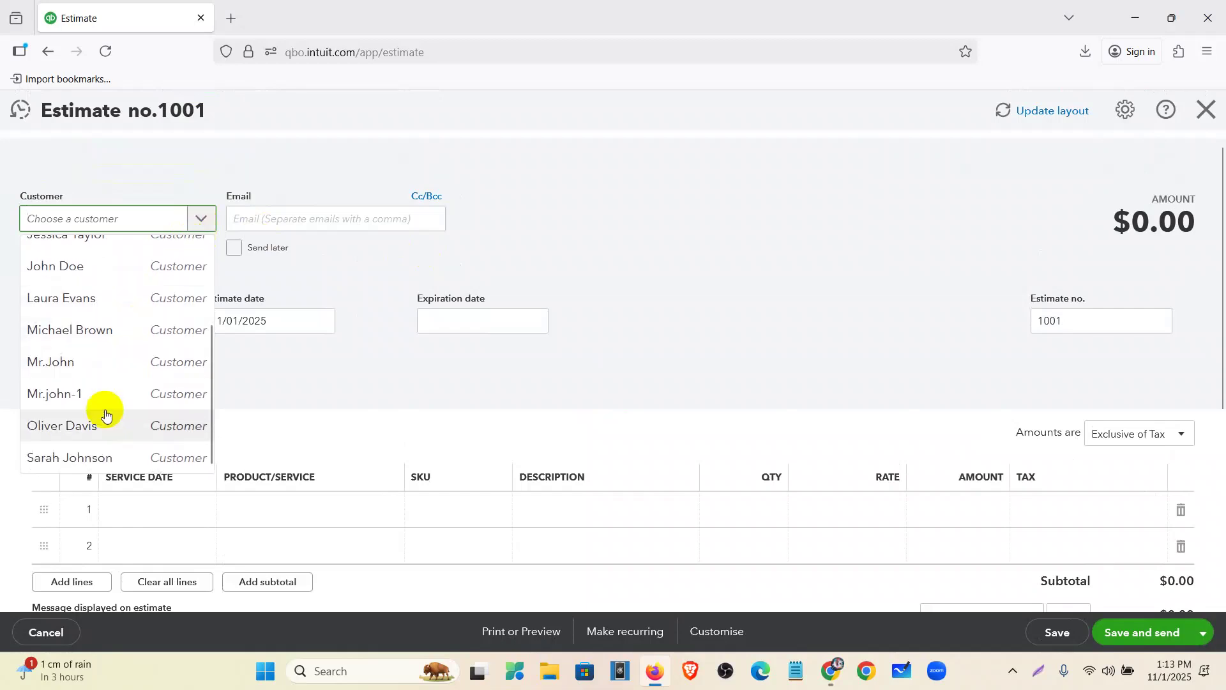
left_click(101, 434)
left_click(589, 219)
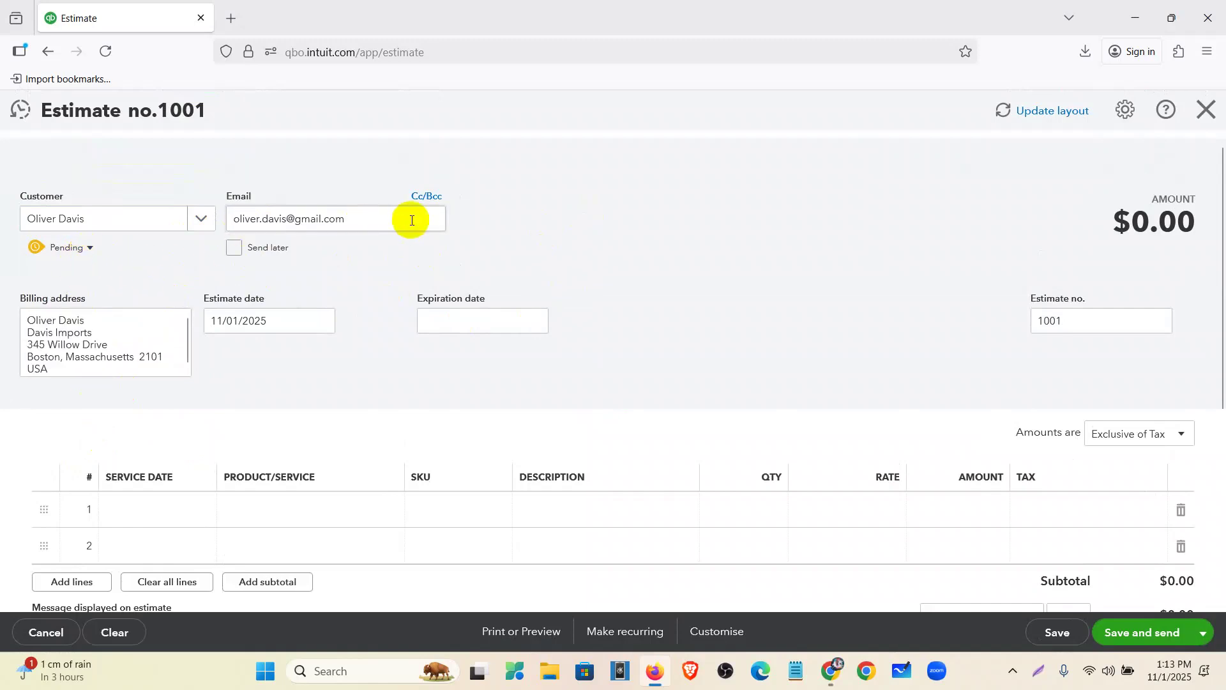
Review the available estimate statuses and keep Pending selected.
left_click(88, 249)
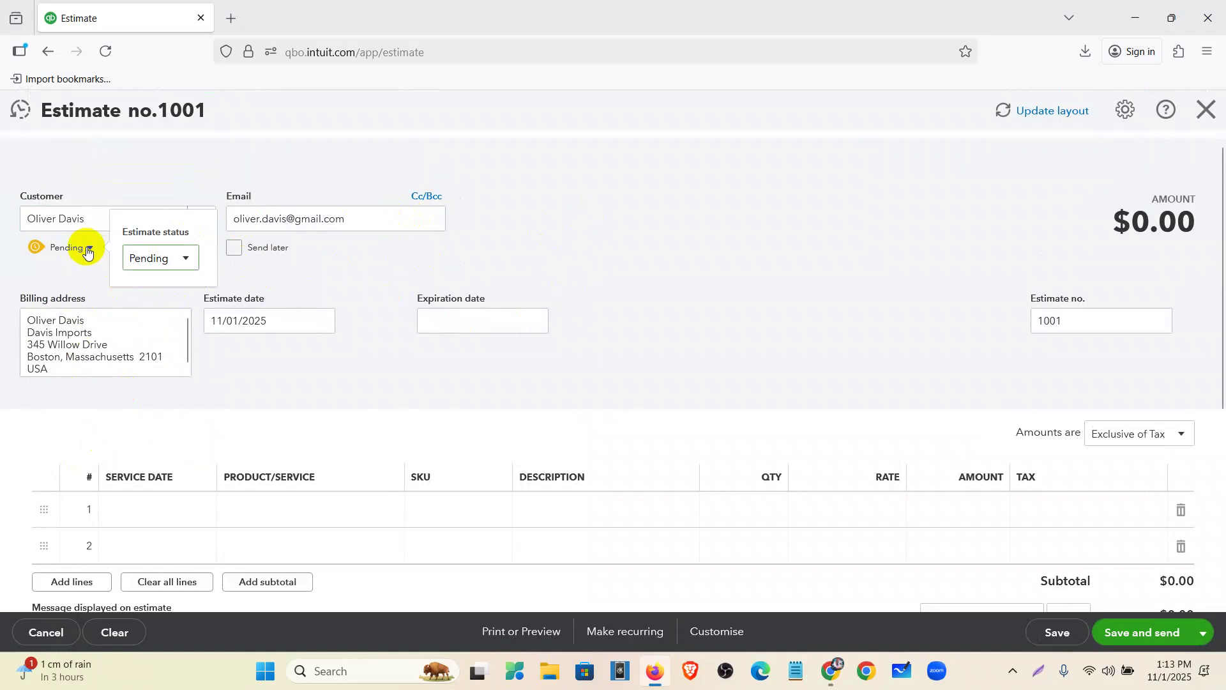
left_click(167, 261)
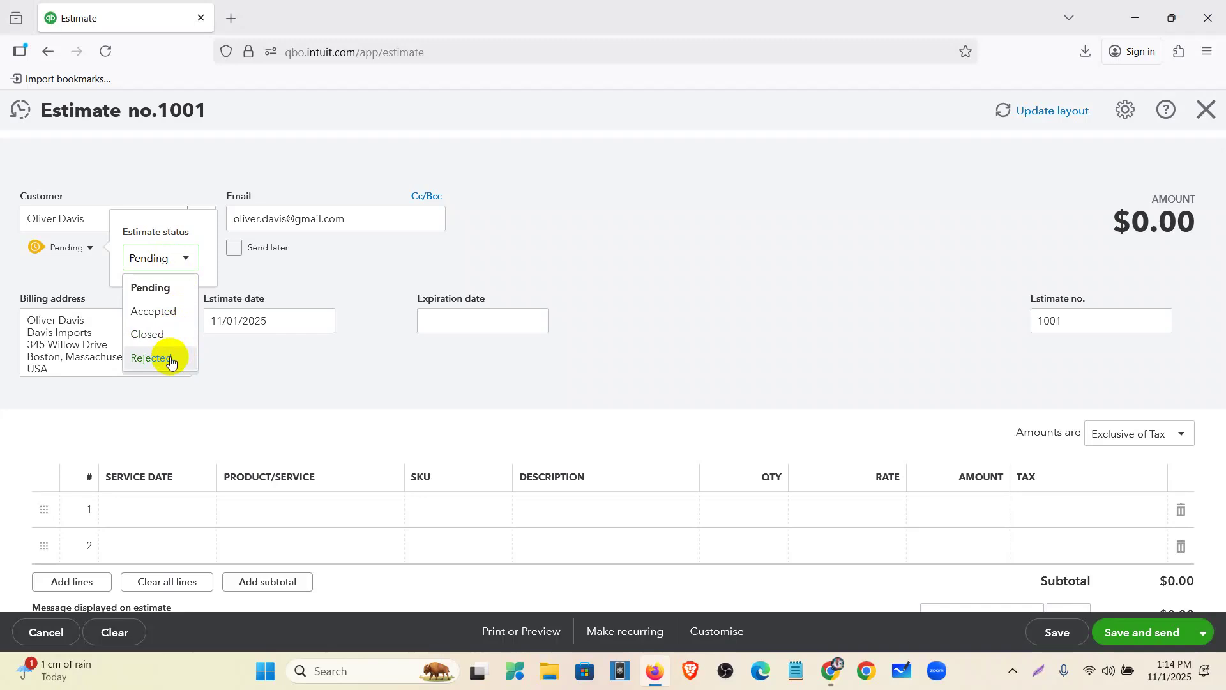
left_click(170, 291)
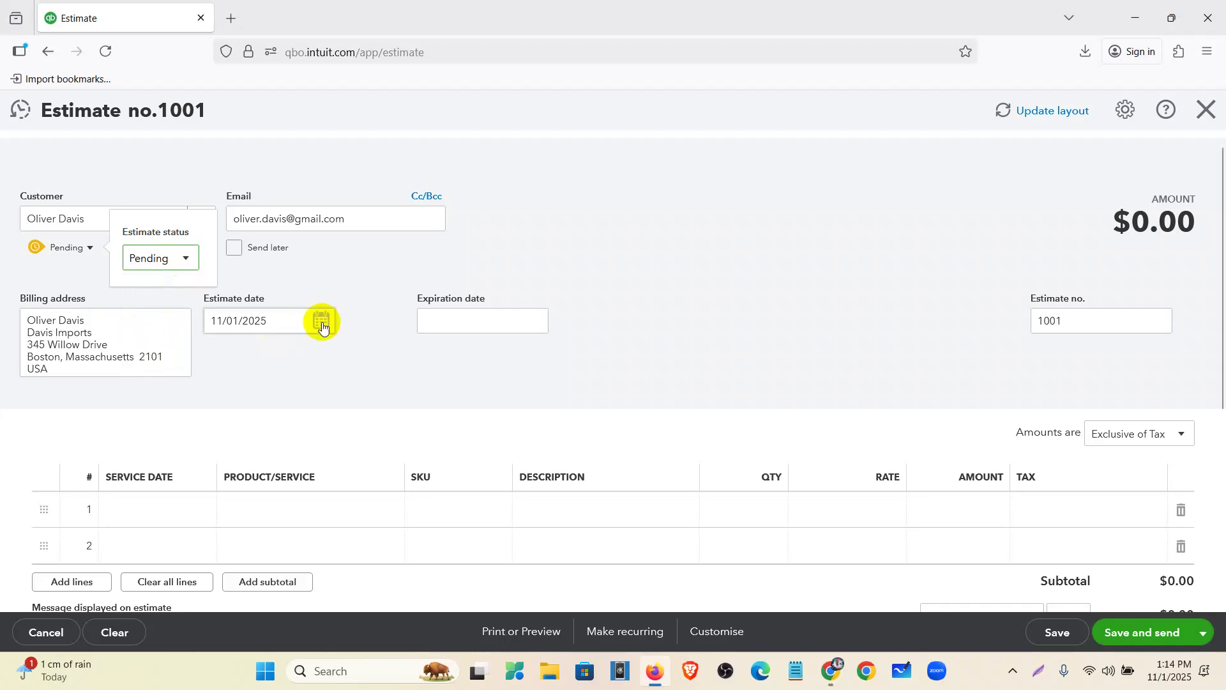
Set the estimate date to 06/01/2024.
left_click(323, 327)
left_click(245, 536)
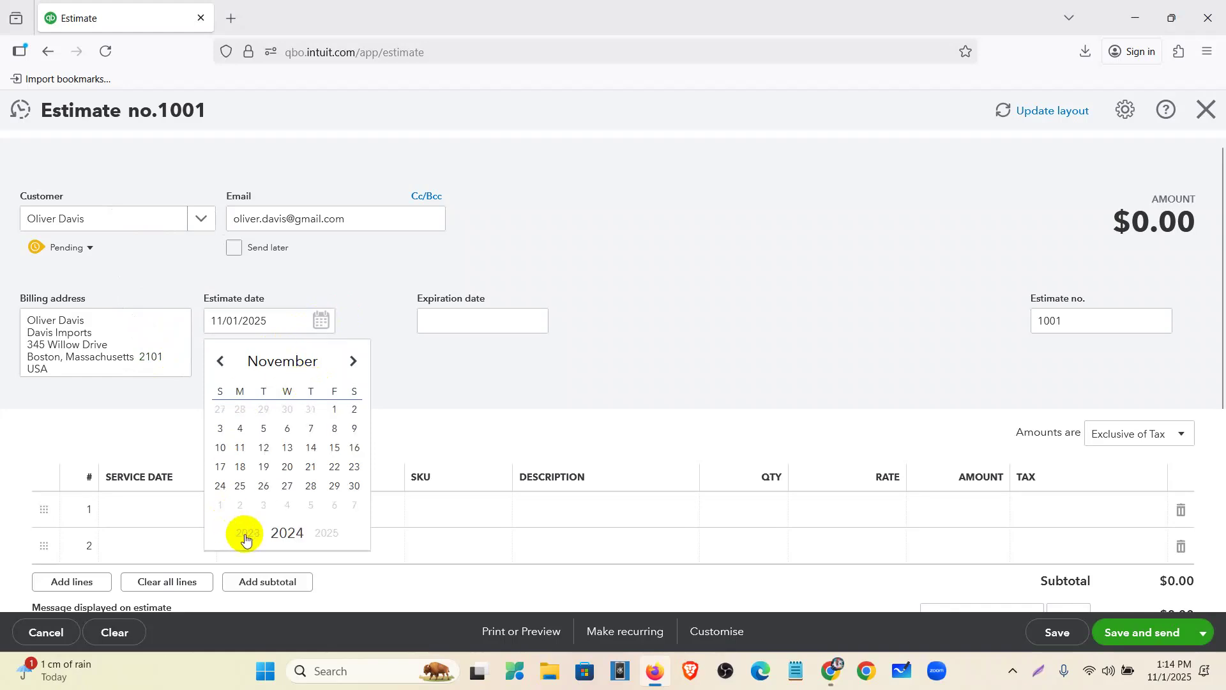
left_click(221, 363)
left_click(220, 362)
left_click(221, 363)
left_click(221, 362)
left_click(221, 362)
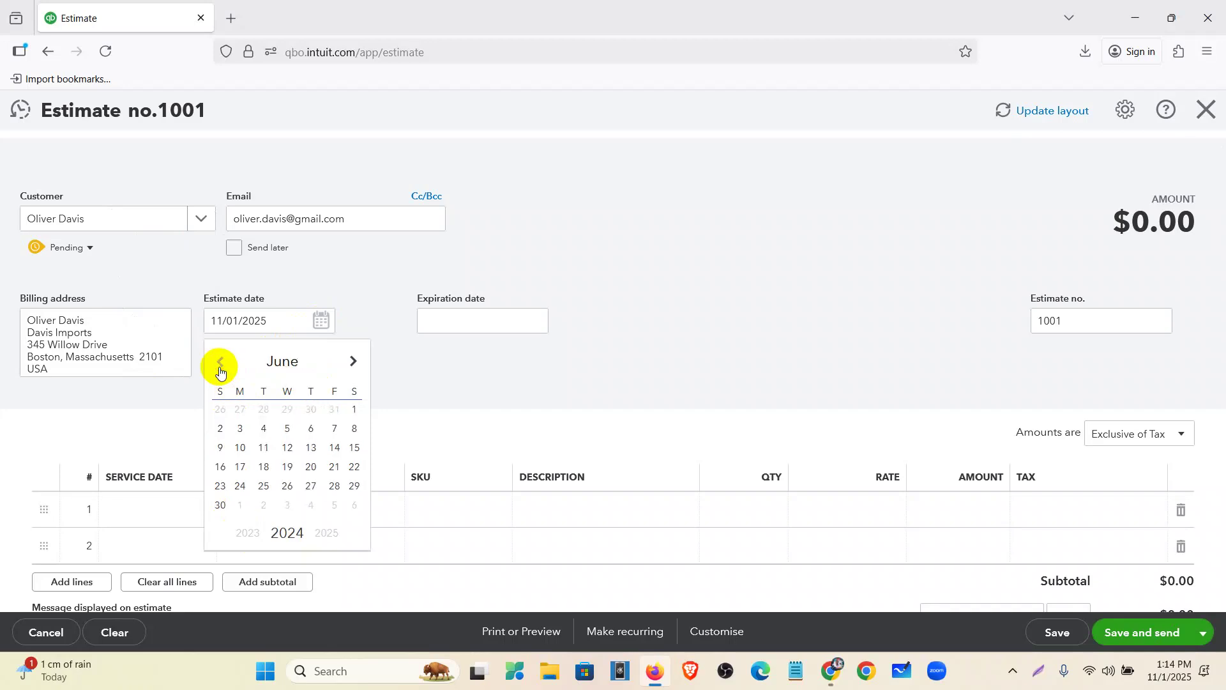
left_click(354, 412)
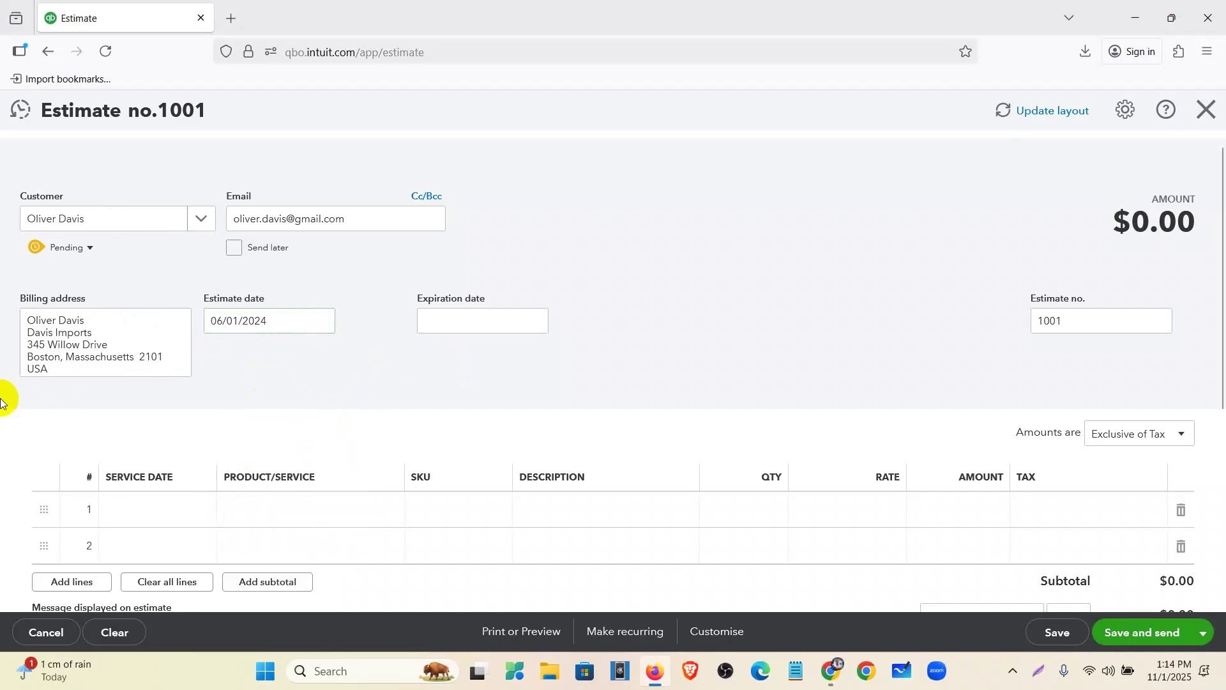
Add Doctor Care as the estimate's first line item with a quantity of 10.
scroll(336, 377, "down", 2)
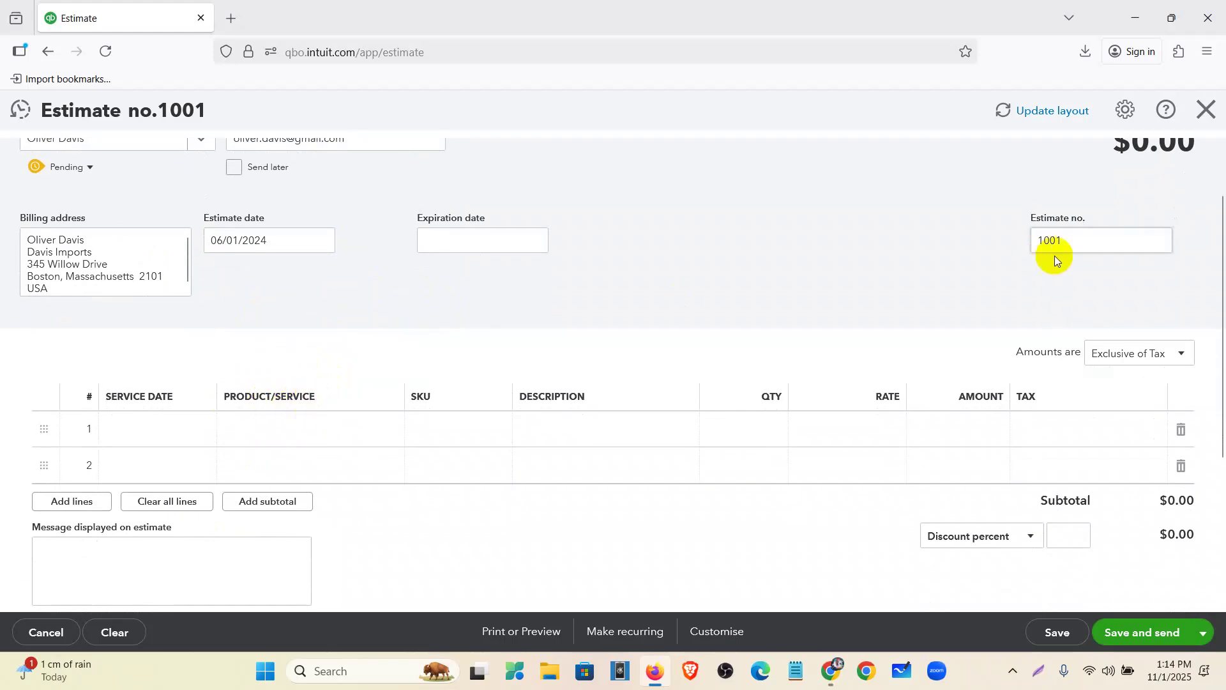
left_click(359, 428)
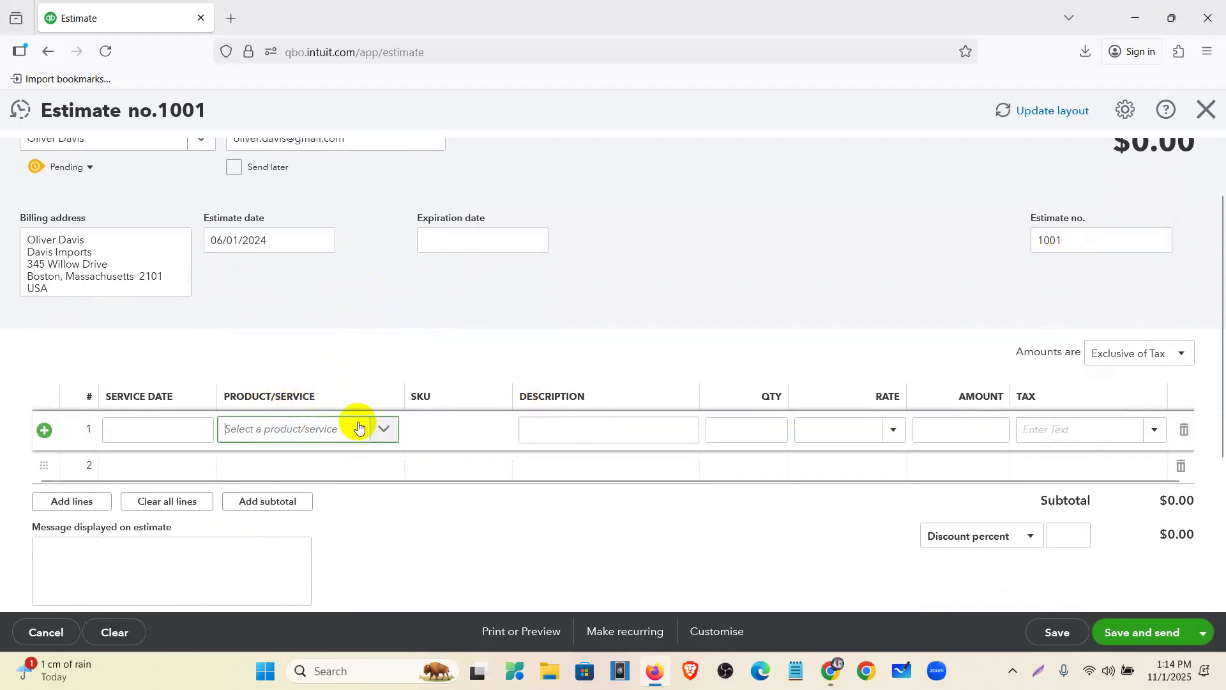
left_click(382, 430)
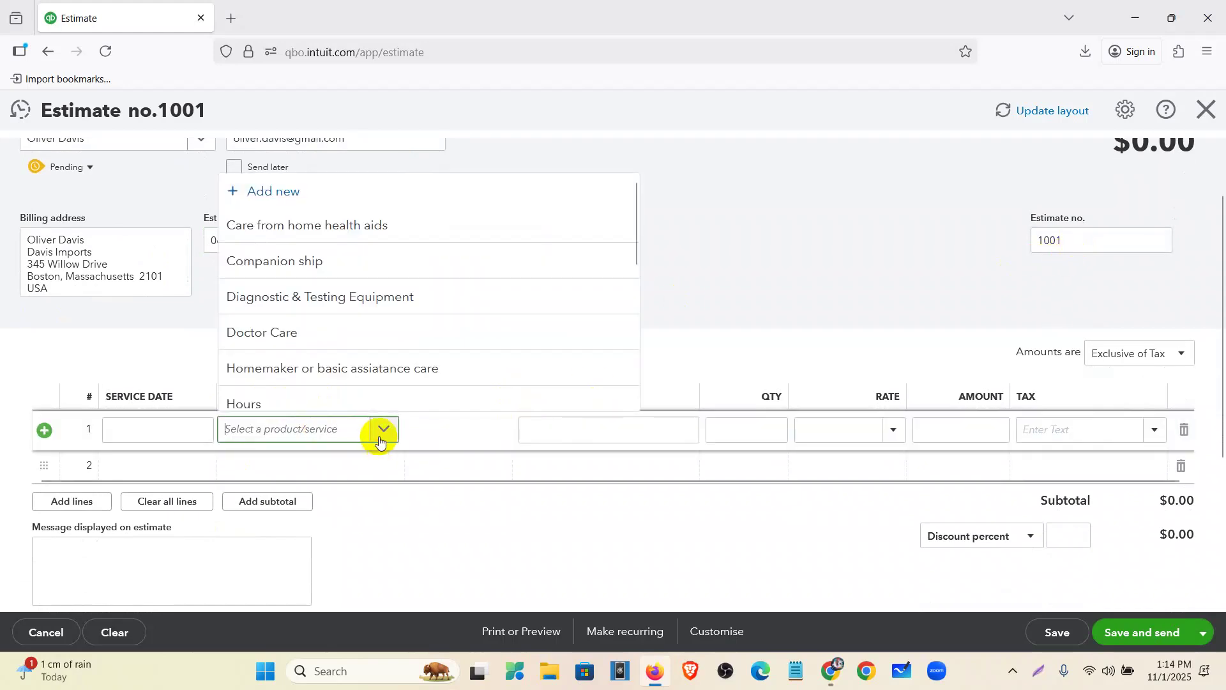
left_click(337, 329)
left_click(775, 429)
type("10")
left_click(872, 437)
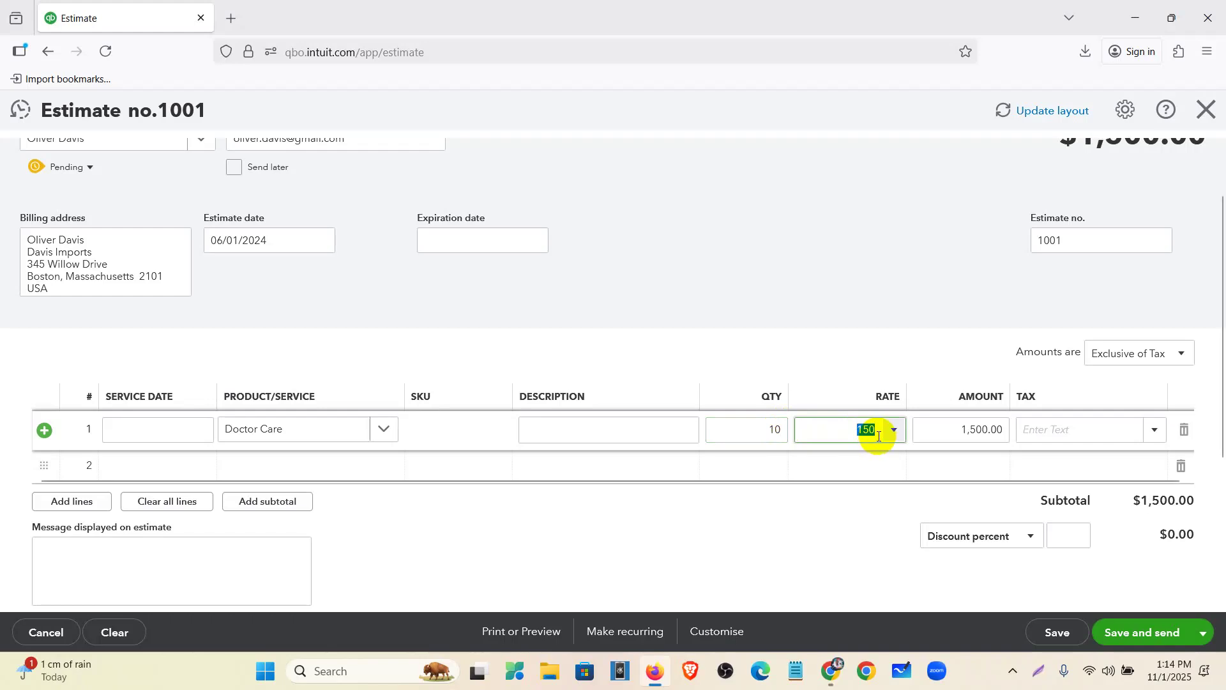
Set the Doctor Care line's rate to 180 and its tax to Zero Rated Tax (0%).
type("180")
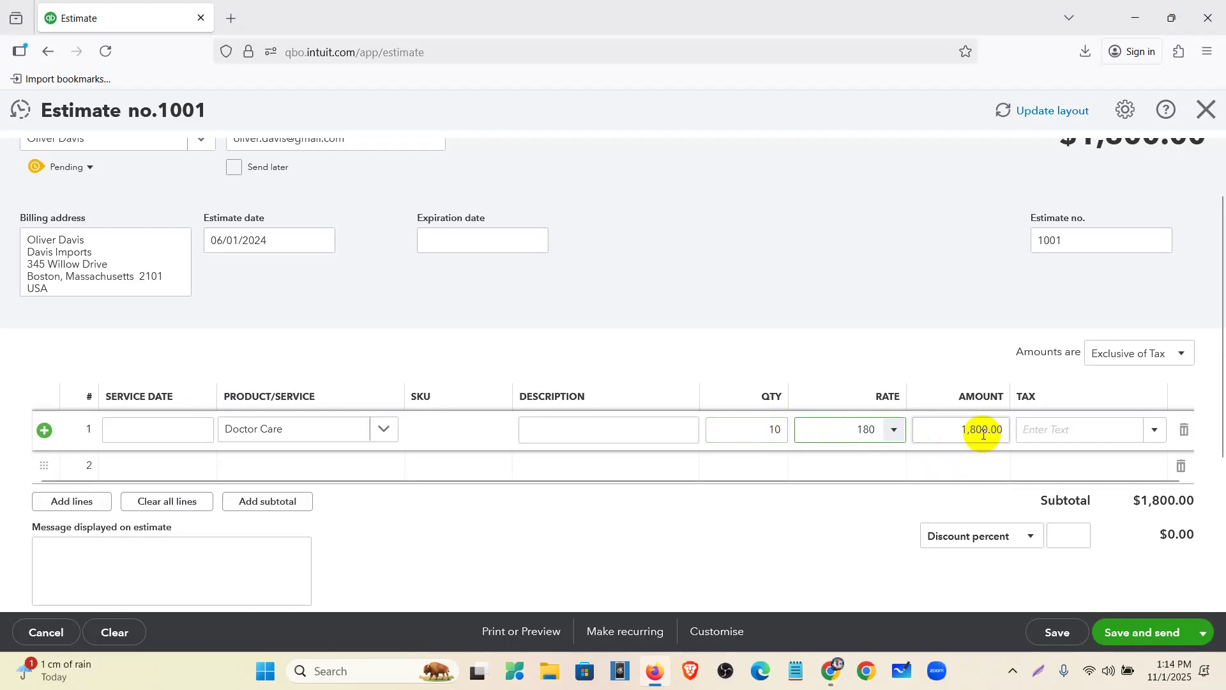
left_click(1156, 431)
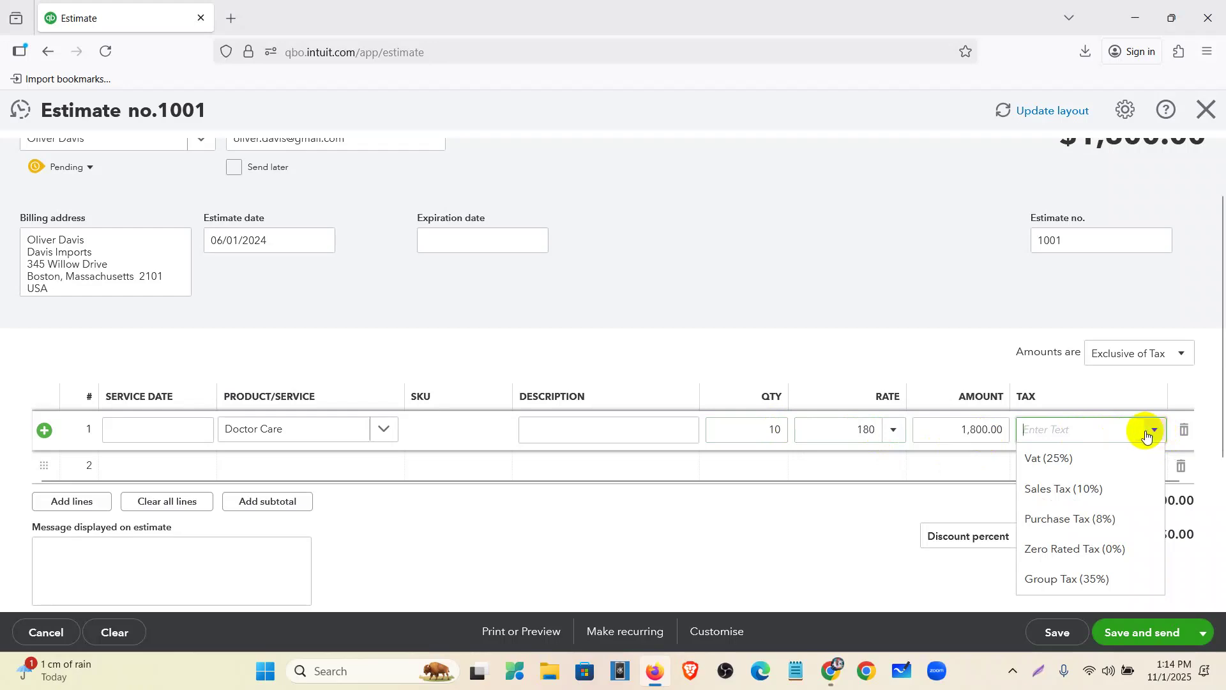
scroll(1140, 434, "down", 1)
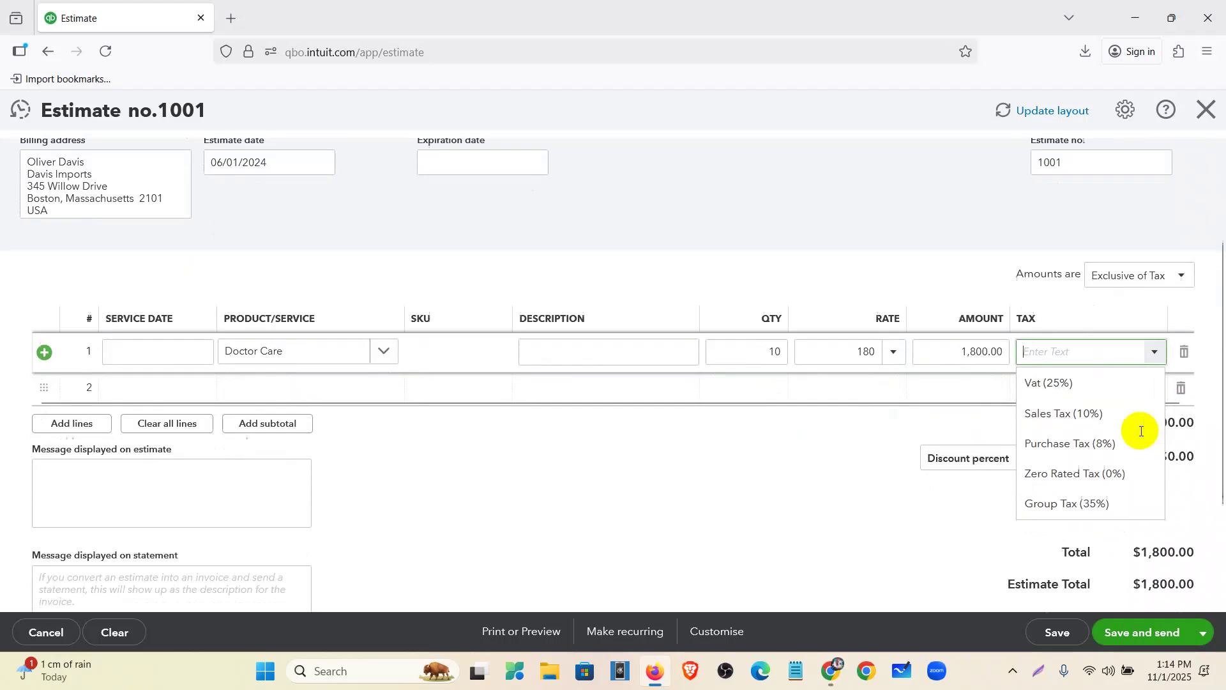
left_click(1136, 469)
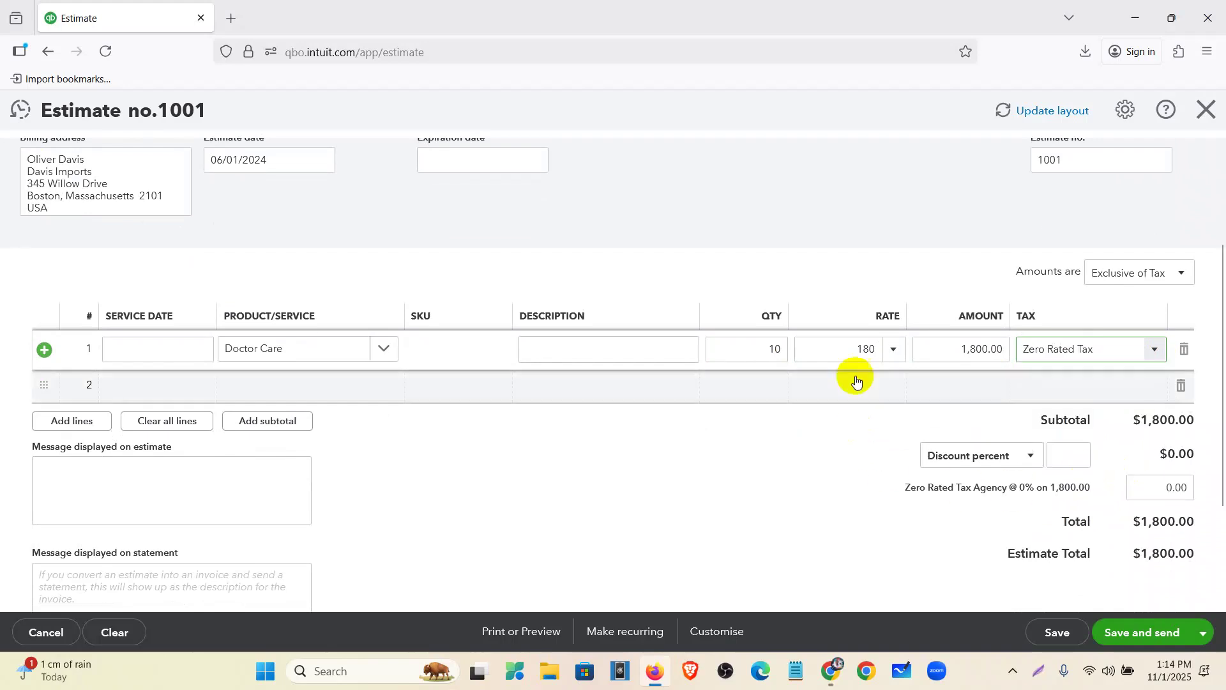
Add Life saving equipment as the estimate's second line item with a quantity of 10.
left_click(338, 387)
left_click(382, 384)
scroll(343, 551, "down", 2)
scroll(343, 550, "down", 1)
left_click(776, 387)
type("10")
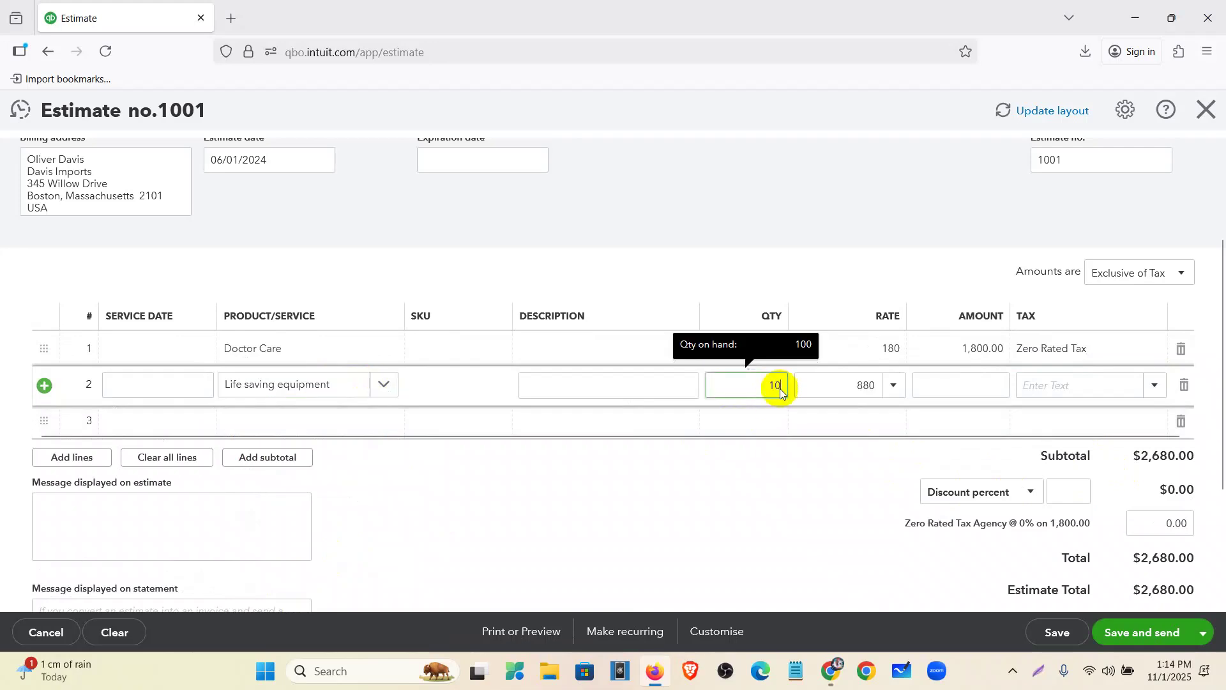
Set the Life saving equipment line's rate to 850 and its tax to Zero Rated Tax (0%).
left_click(875, 386)
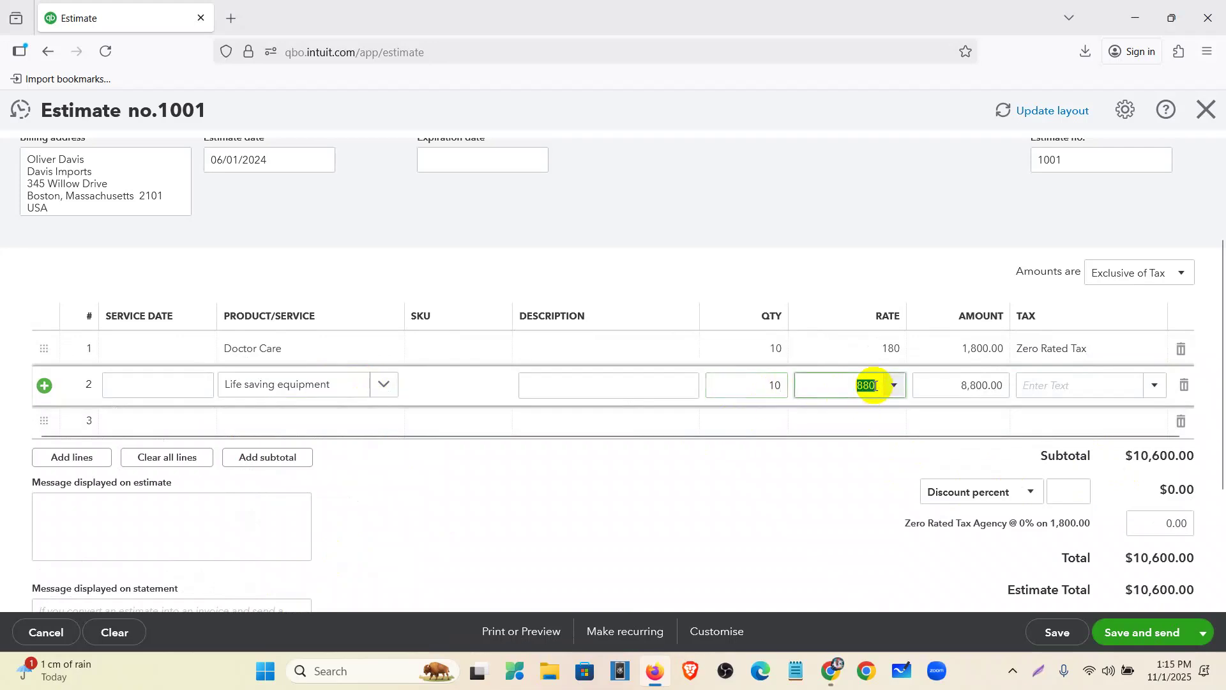
type("850")
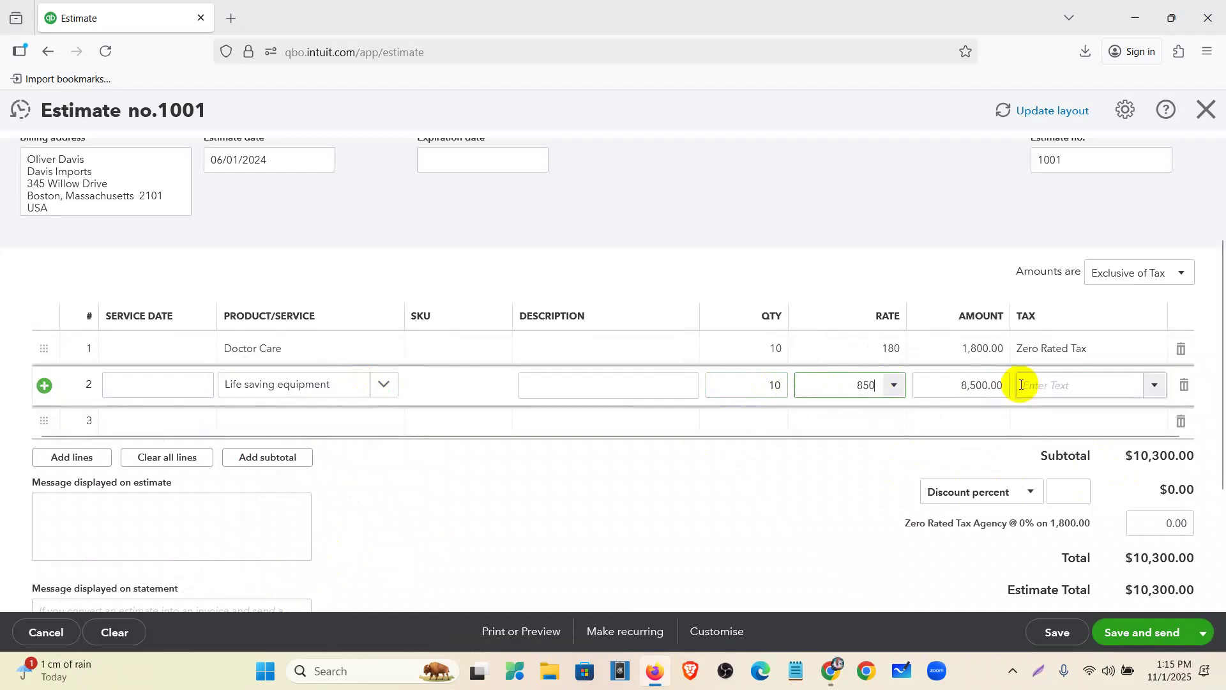
left_click(1119, 385)
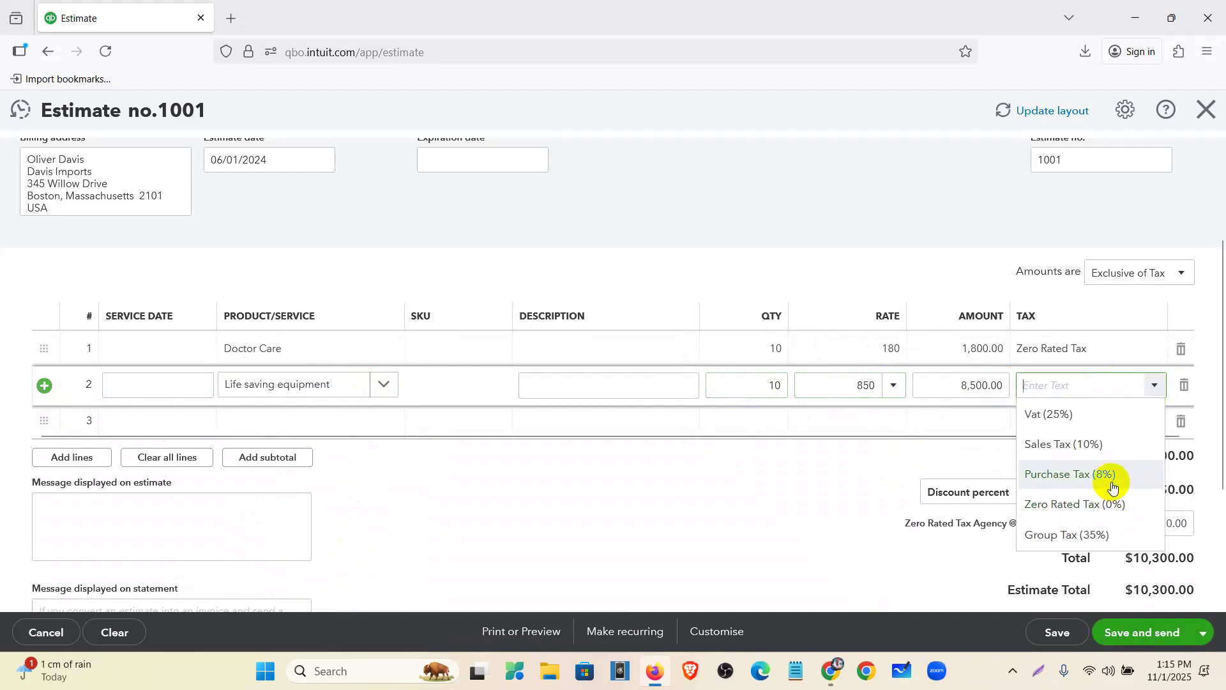
left_click(1113, 504)
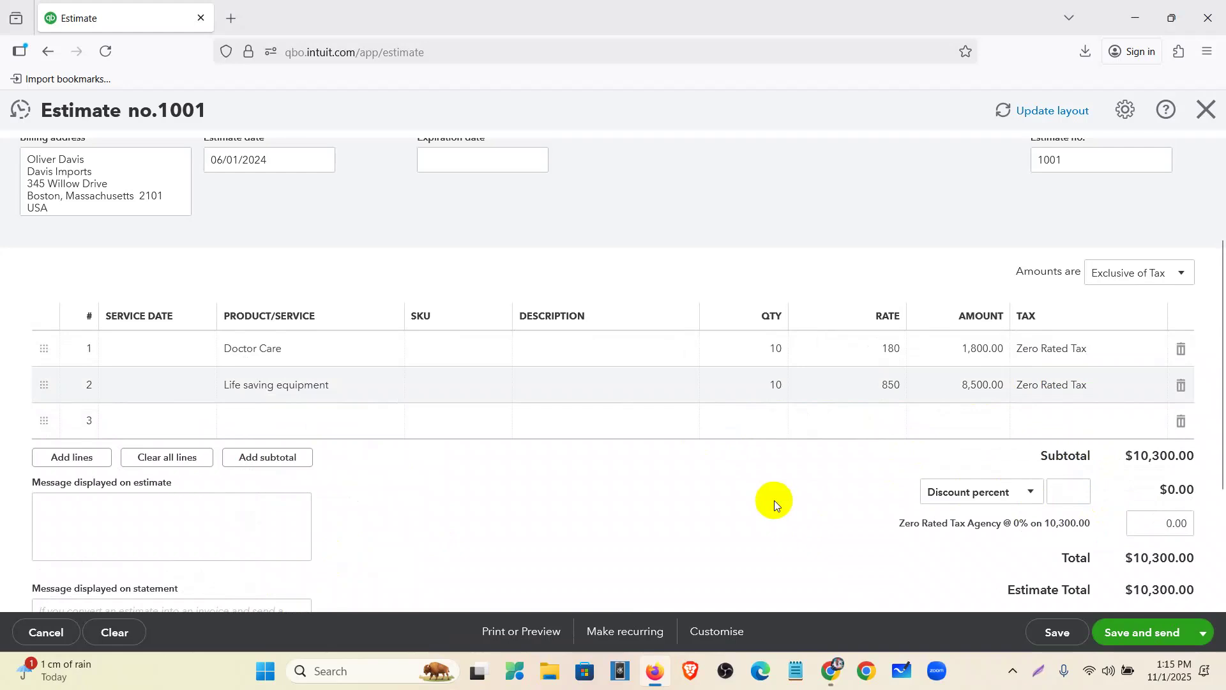
Check the completed estimate, then save and close it.
scroll(774, 500, "down", 1)
scroll(774, 500, "up", 3)
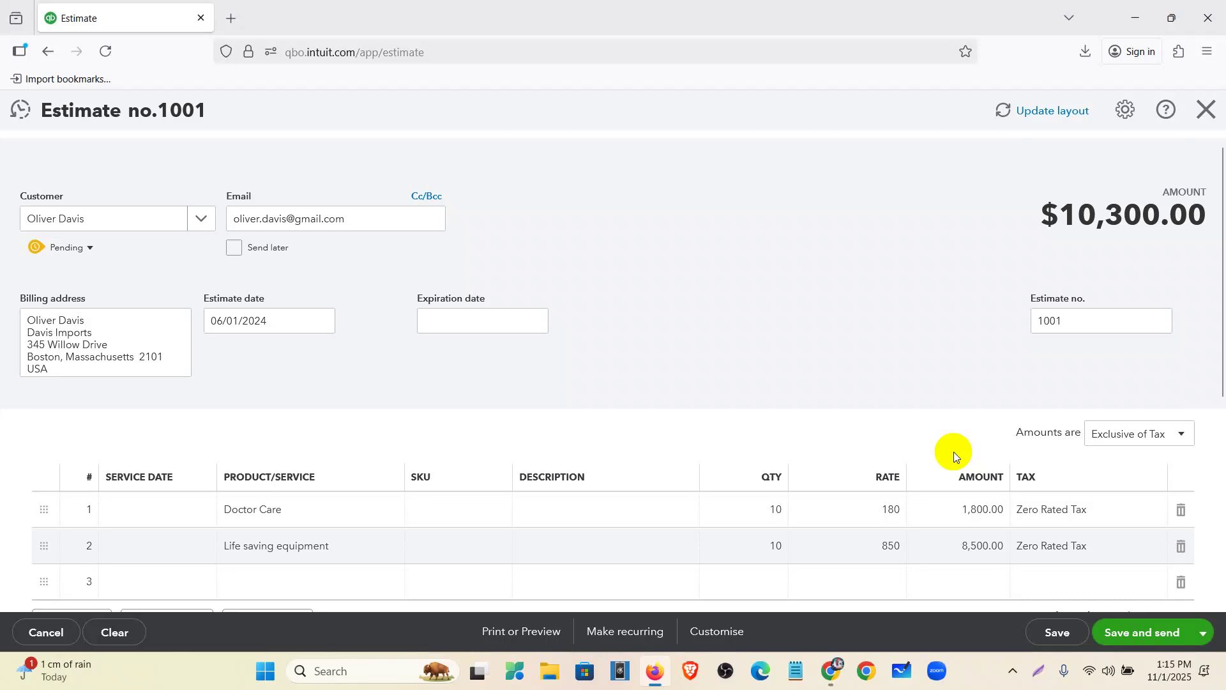
left_click(1205, 631)
left_click(1156, 603)
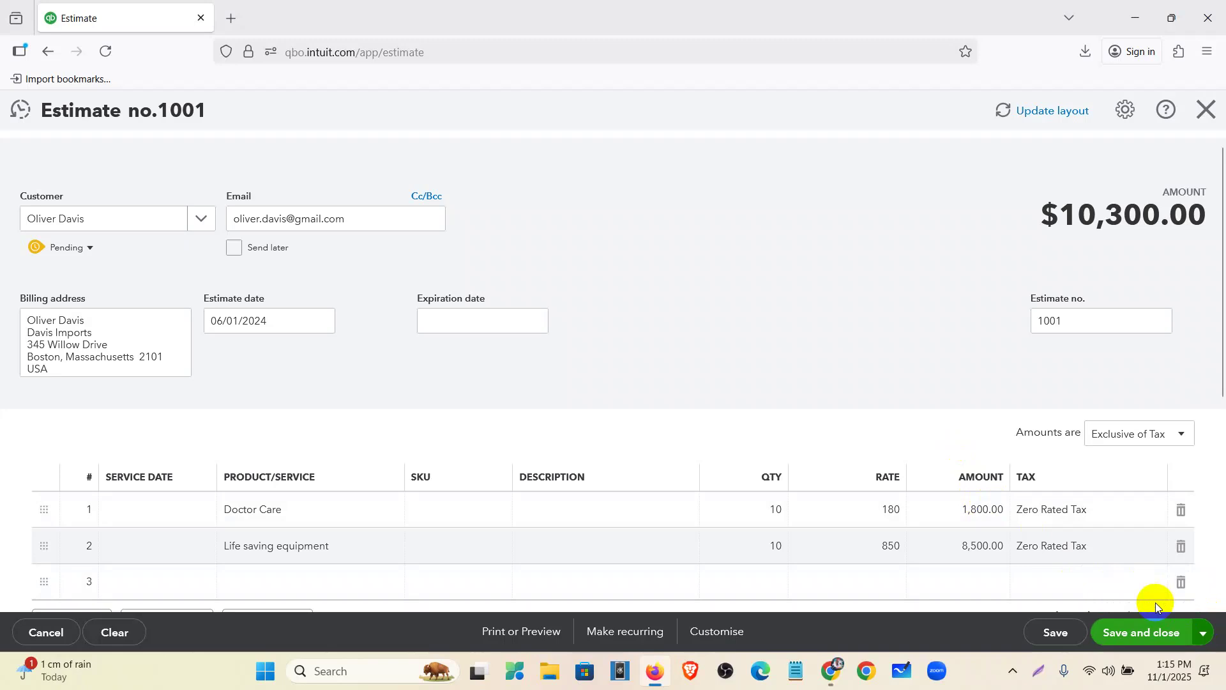
left_click(1161, 630)
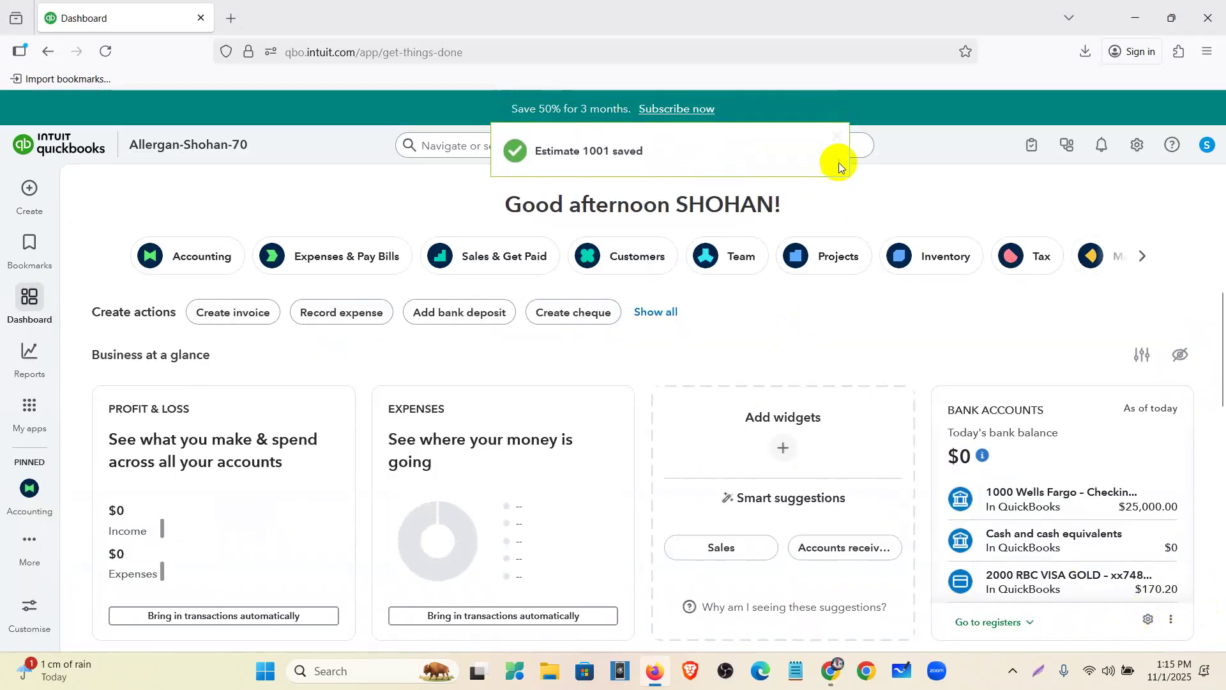
left_click(837, 137)
Open the Sales transactions list and check the recent transactions offered by the global search.
mouse_move(35, 401)
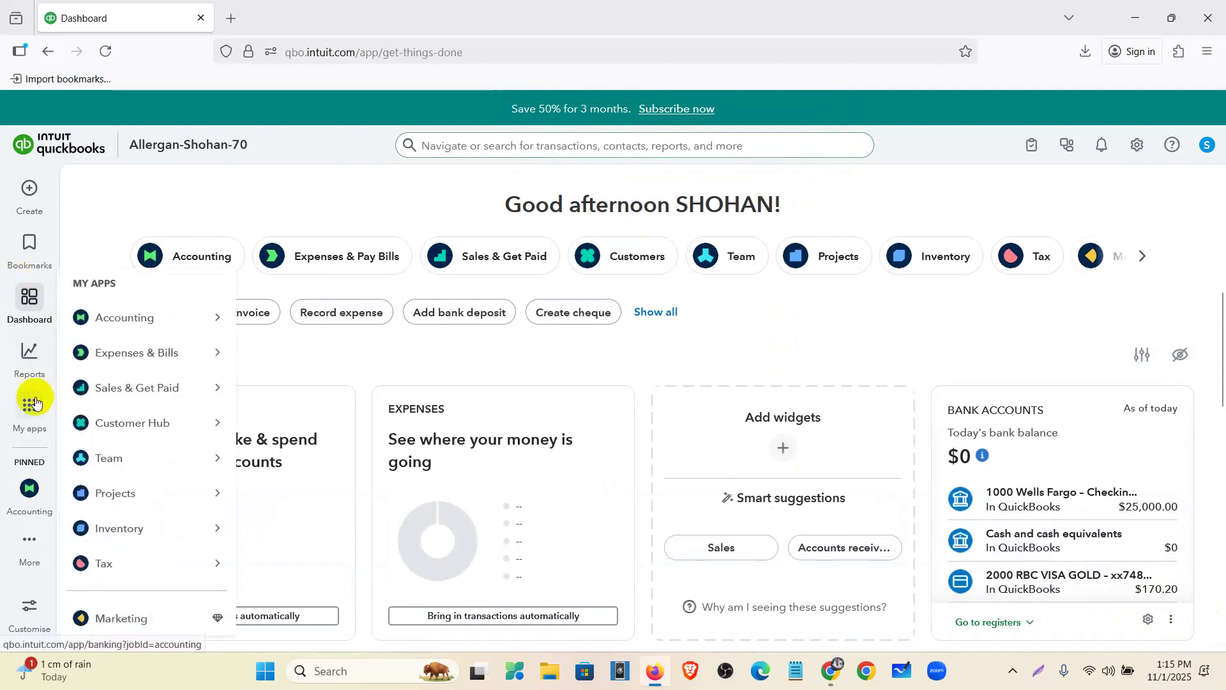
mouse_move(131, 325)
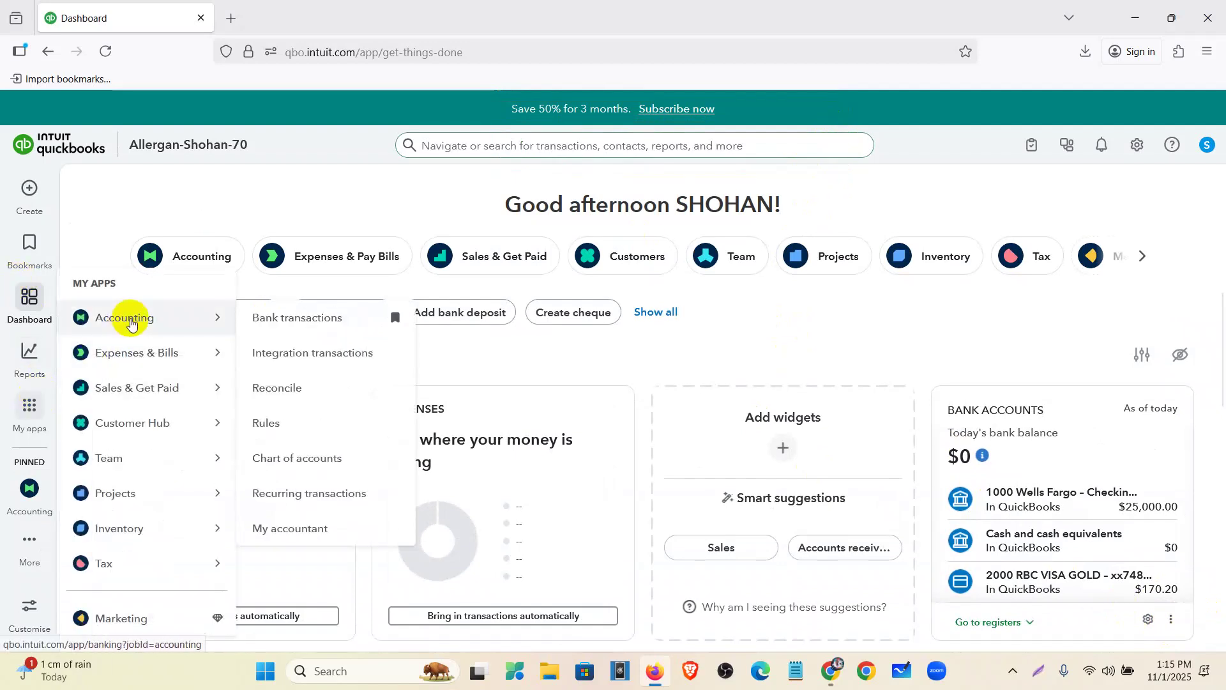
mouse_move(143, 351)
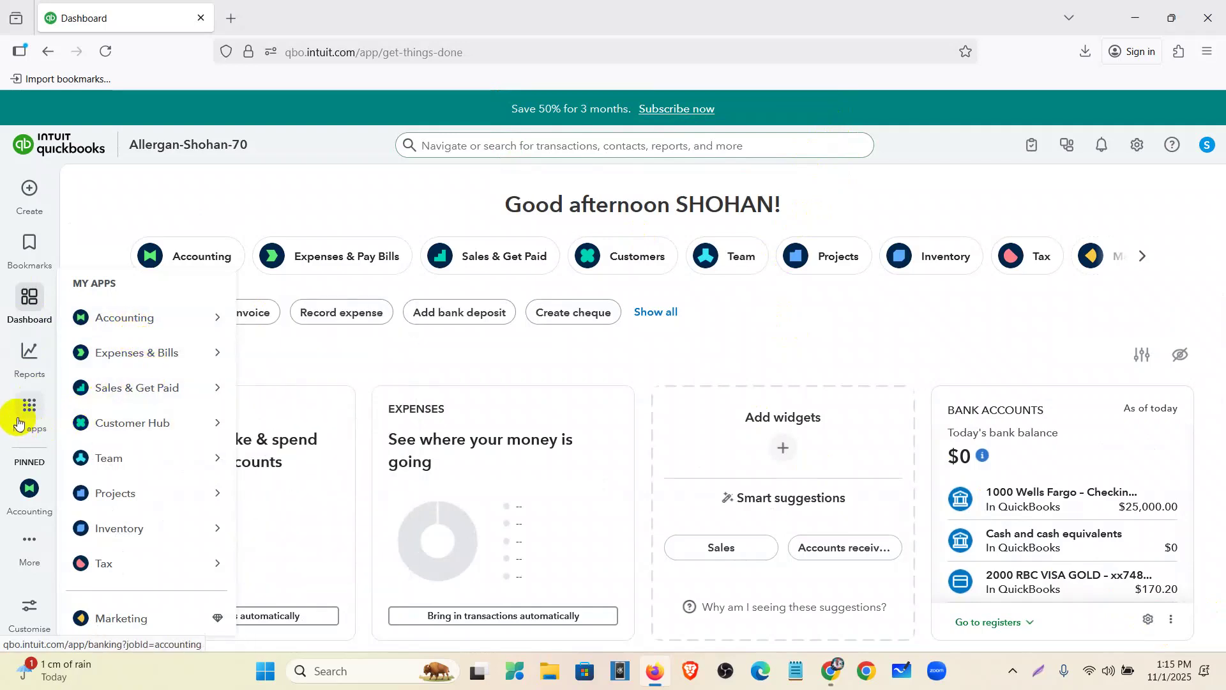
mouse_move(121, 385)
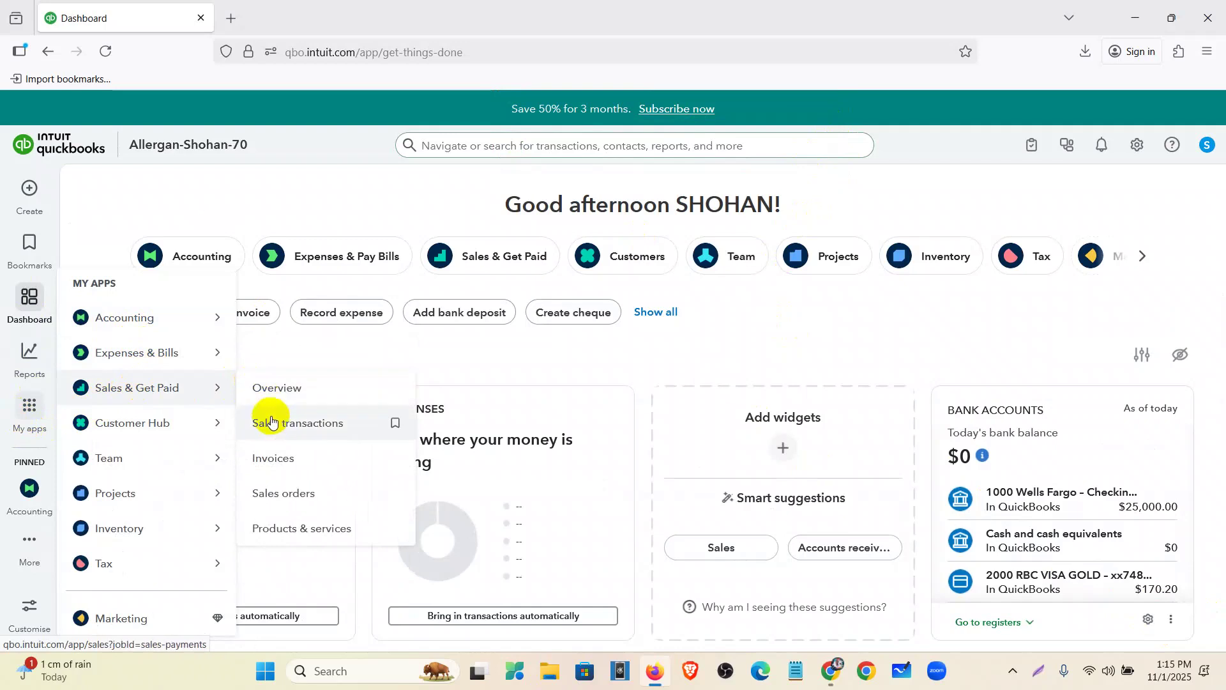
left_click(275, 423)
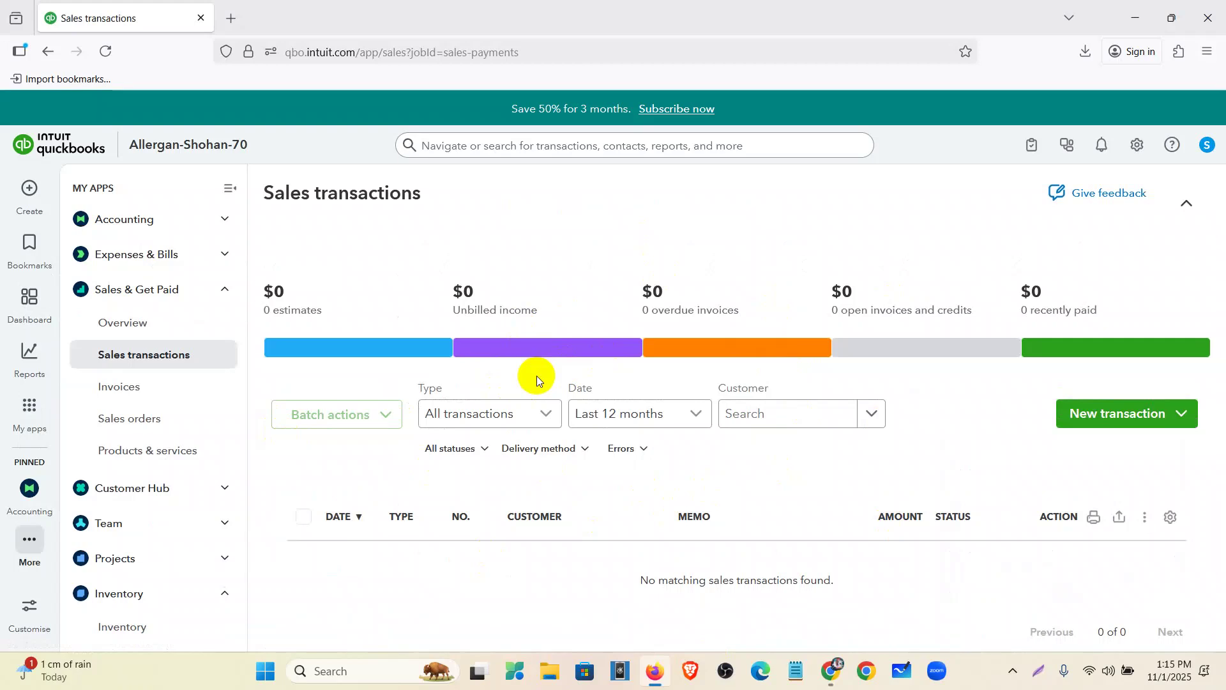
left_click(468, 148)
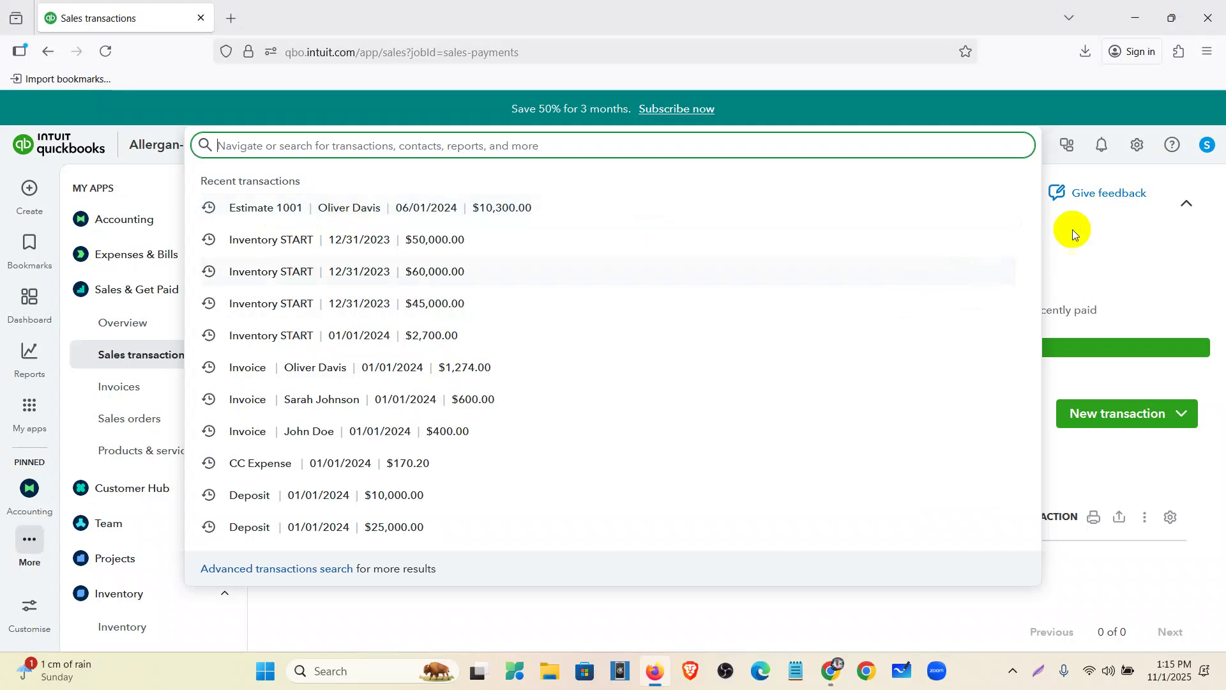
left_click(1107, 216)
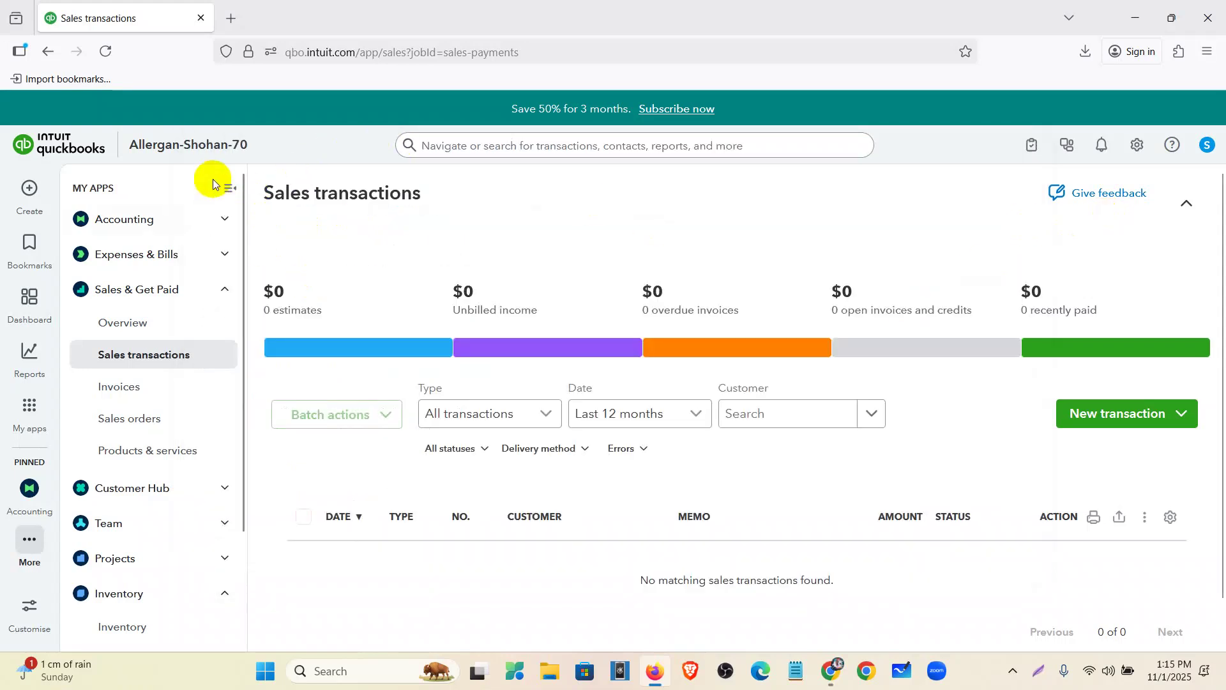
Collapse the app navigation and list the sales transactions for all dates.
left_click(230, 187)
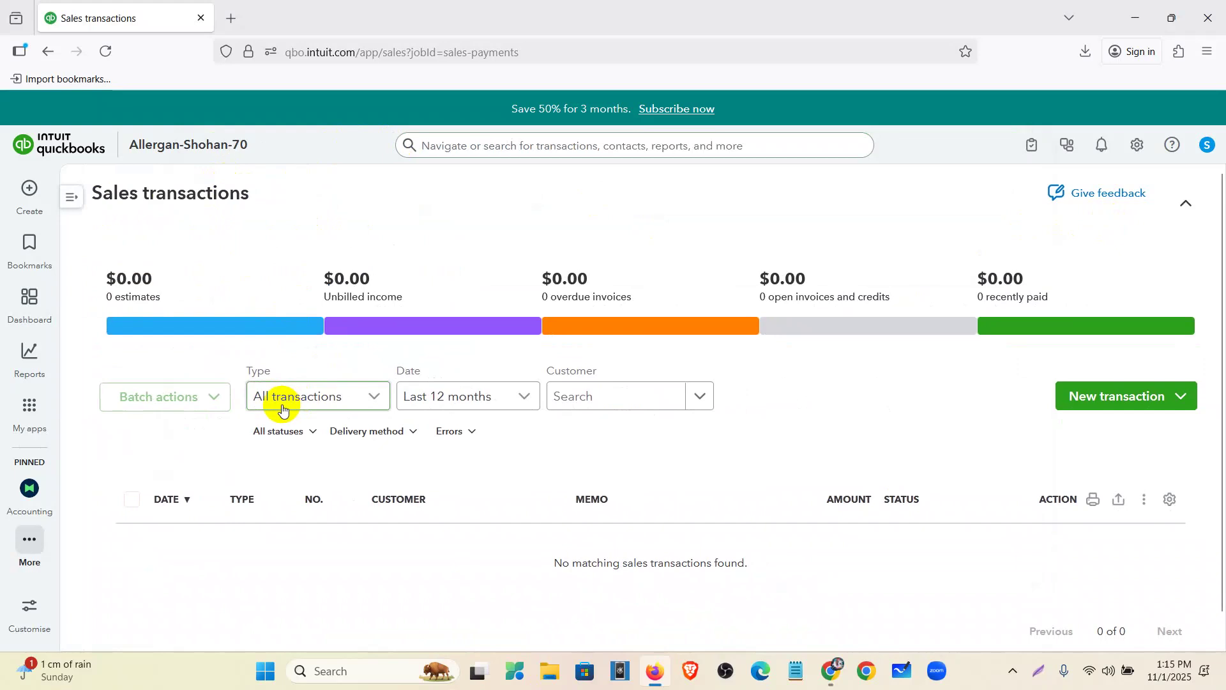
left_click(471, 396)
scroll(462, 465, "up", 5)
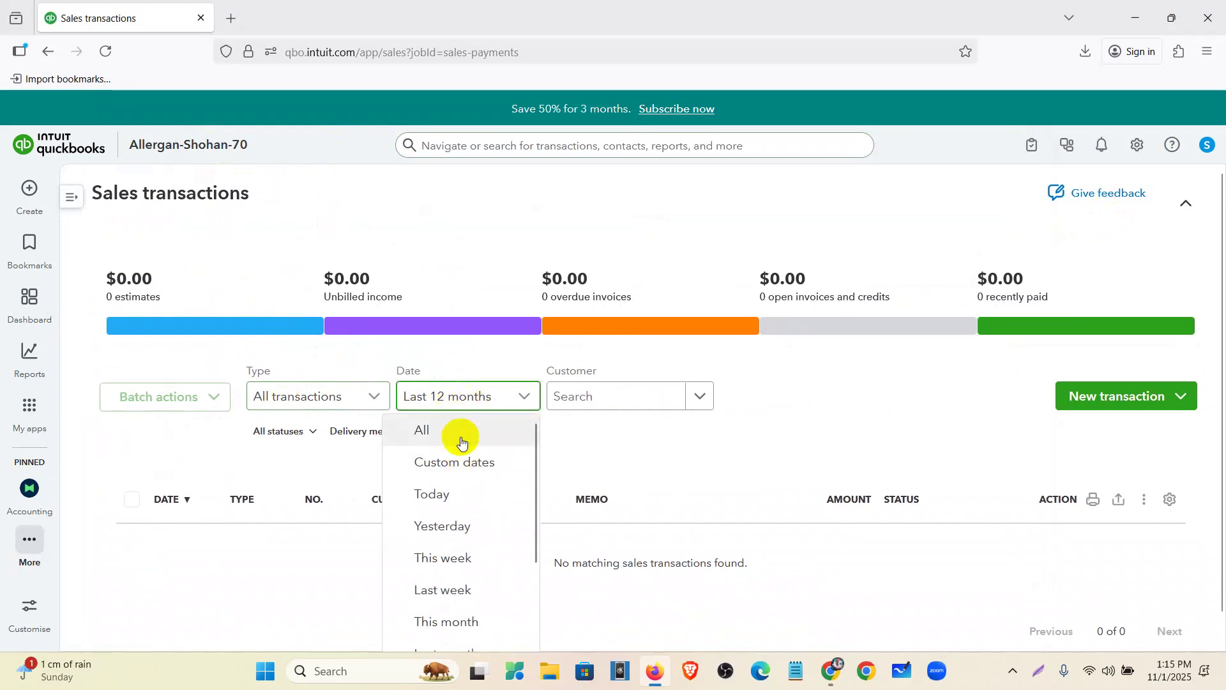
left_click(457, 435)
scroll(635, 419, "down", 3)
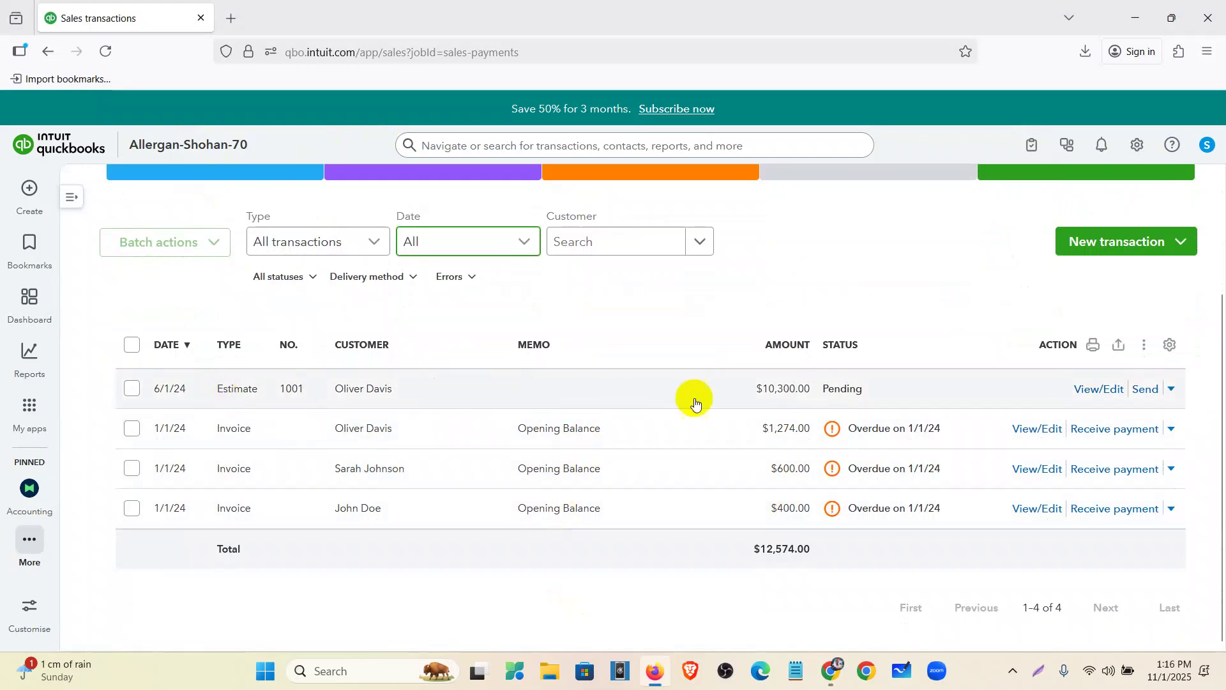
Open the pending estimate and review its date and total amount.
left_click(1094, 396)
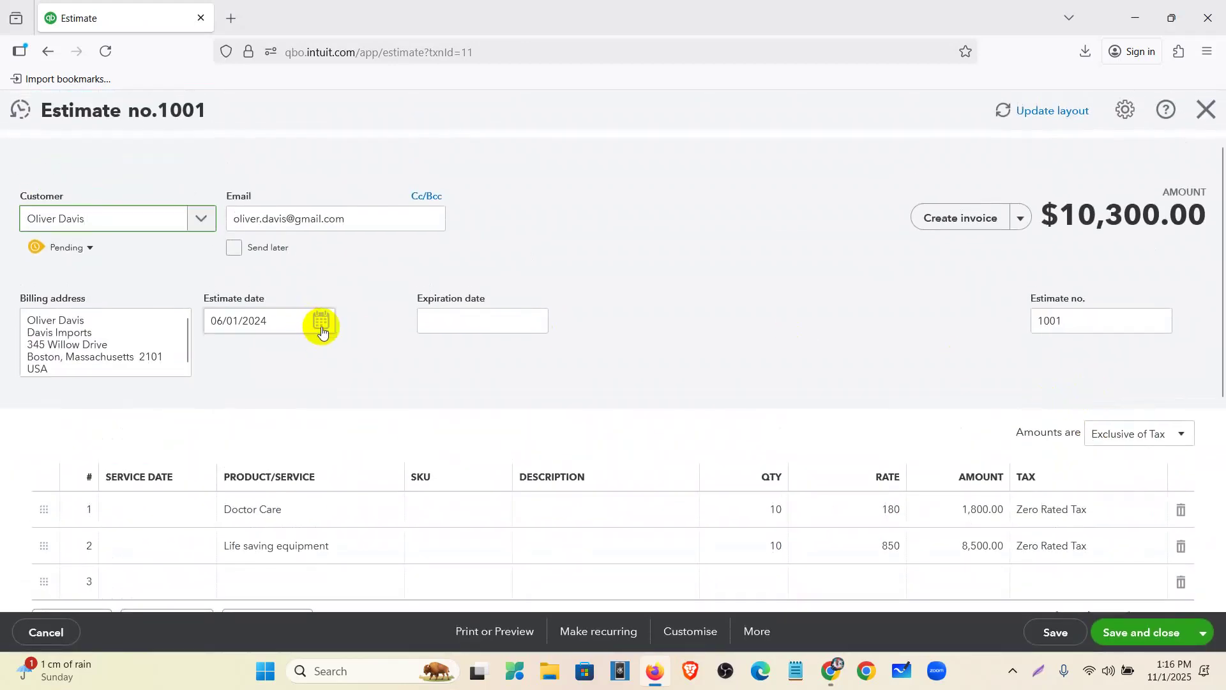
left_click(322, 328)
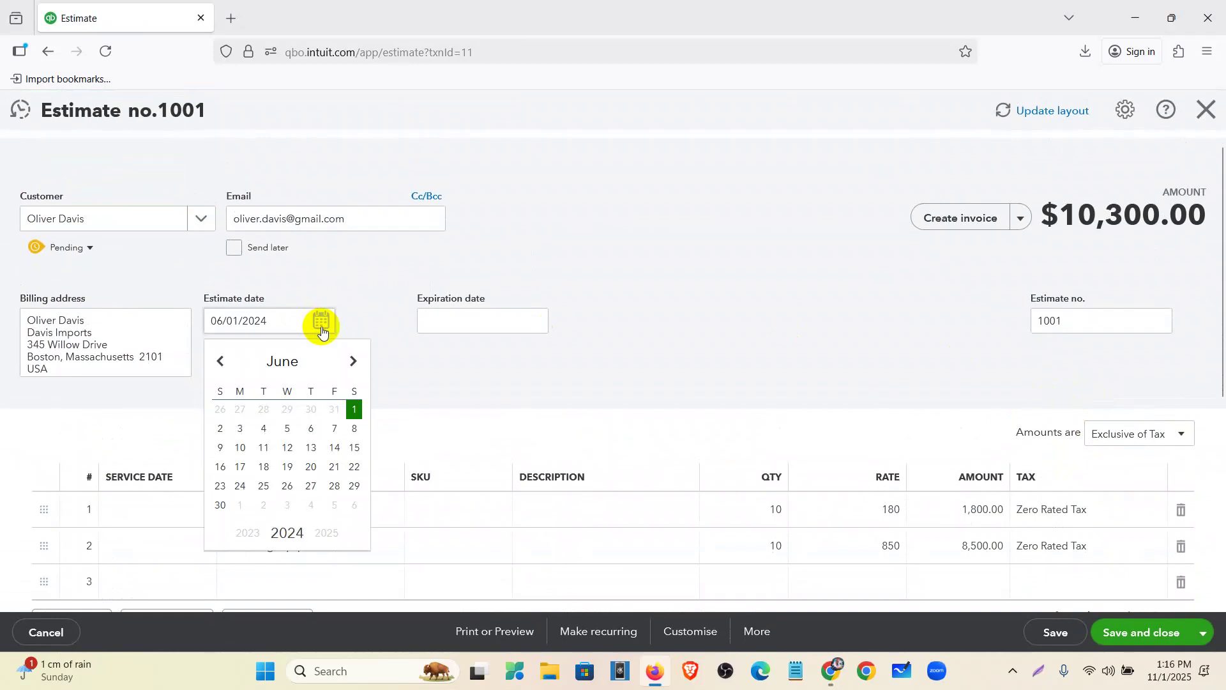
left_click(604, 372)
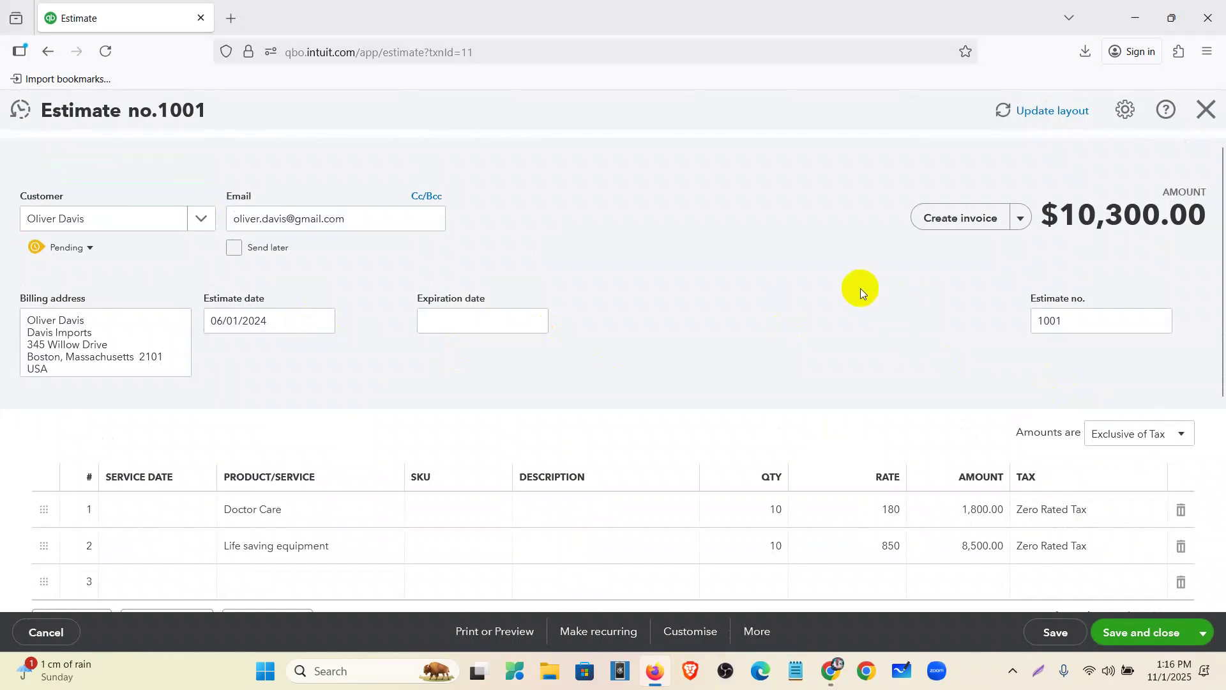
left_click_drag(1055, 220, 1206, 220)
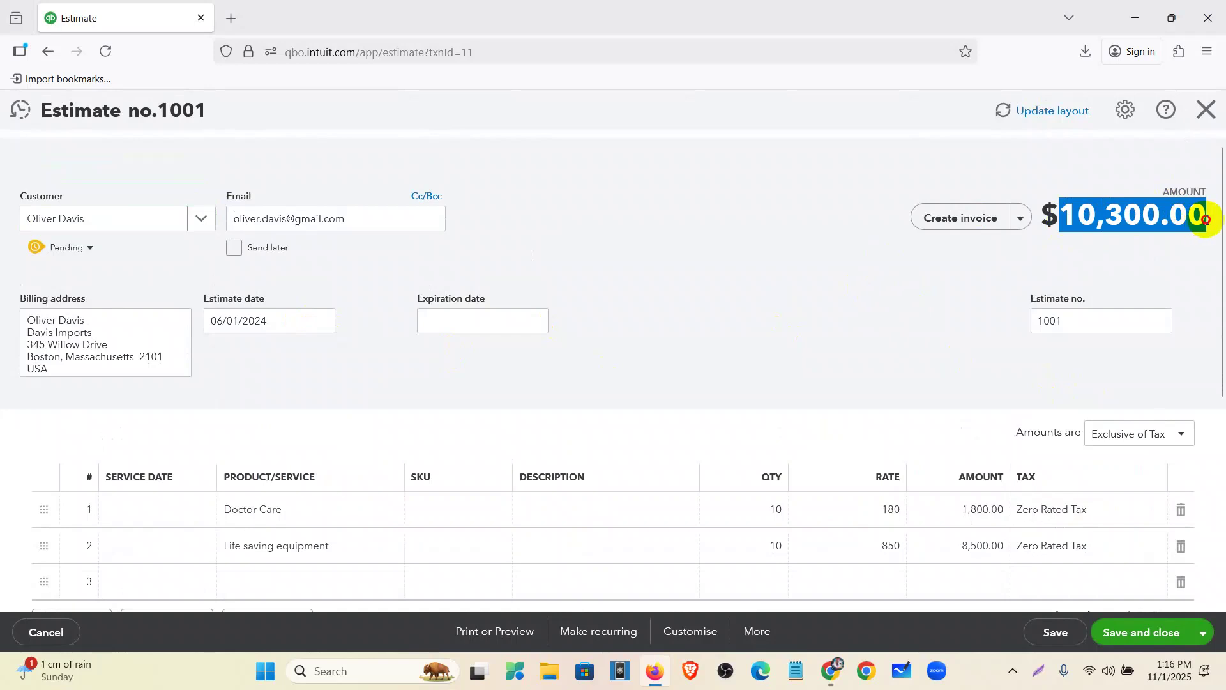
left_click(741, 335)
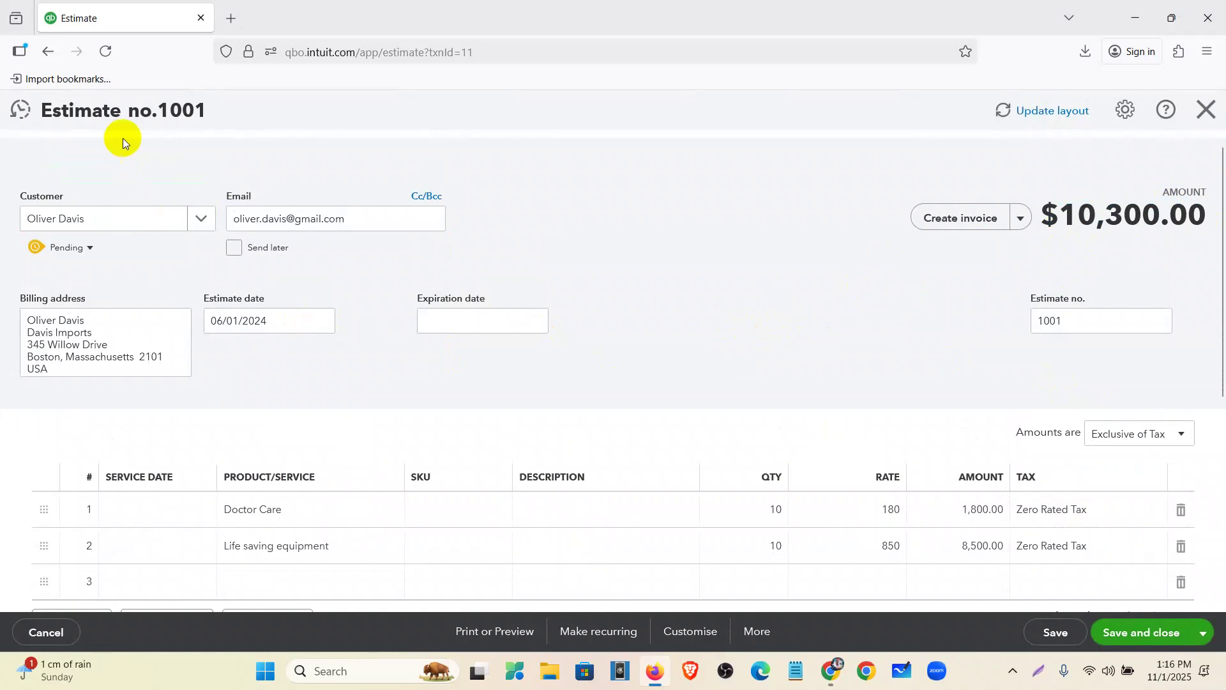
Create an invoice from the pending estimate, review the linked details, and leave without saving.
left_click(958, 219)
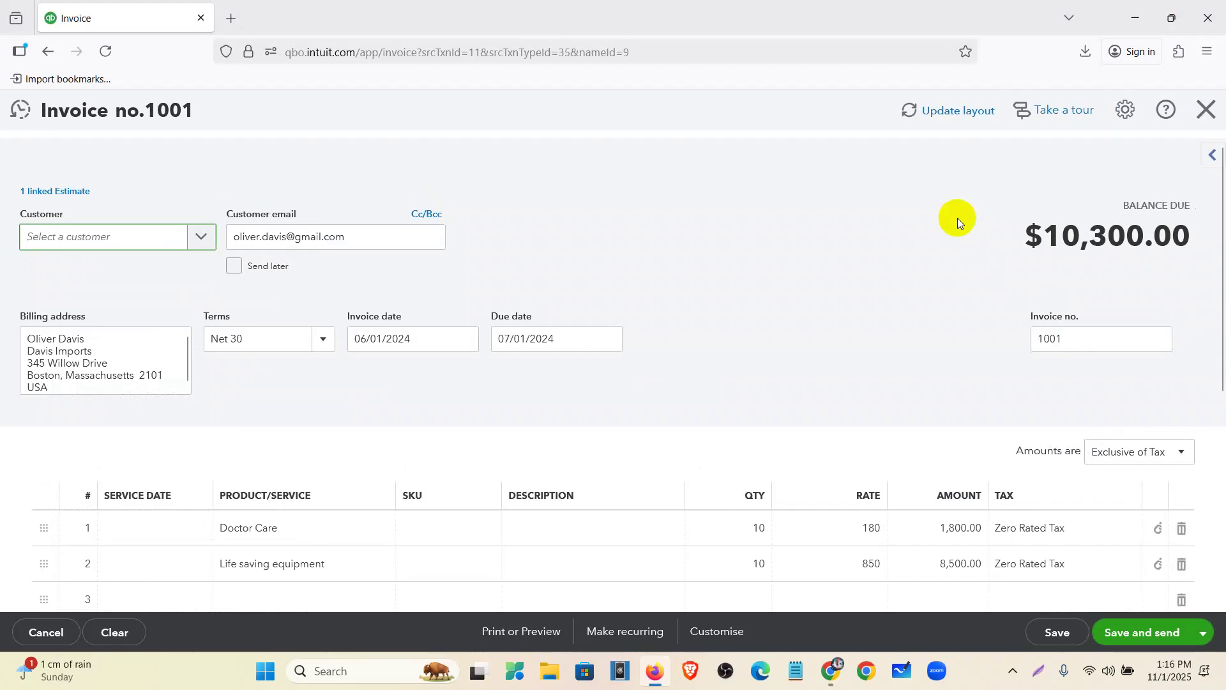
scroll(977, 256, "up", 2)
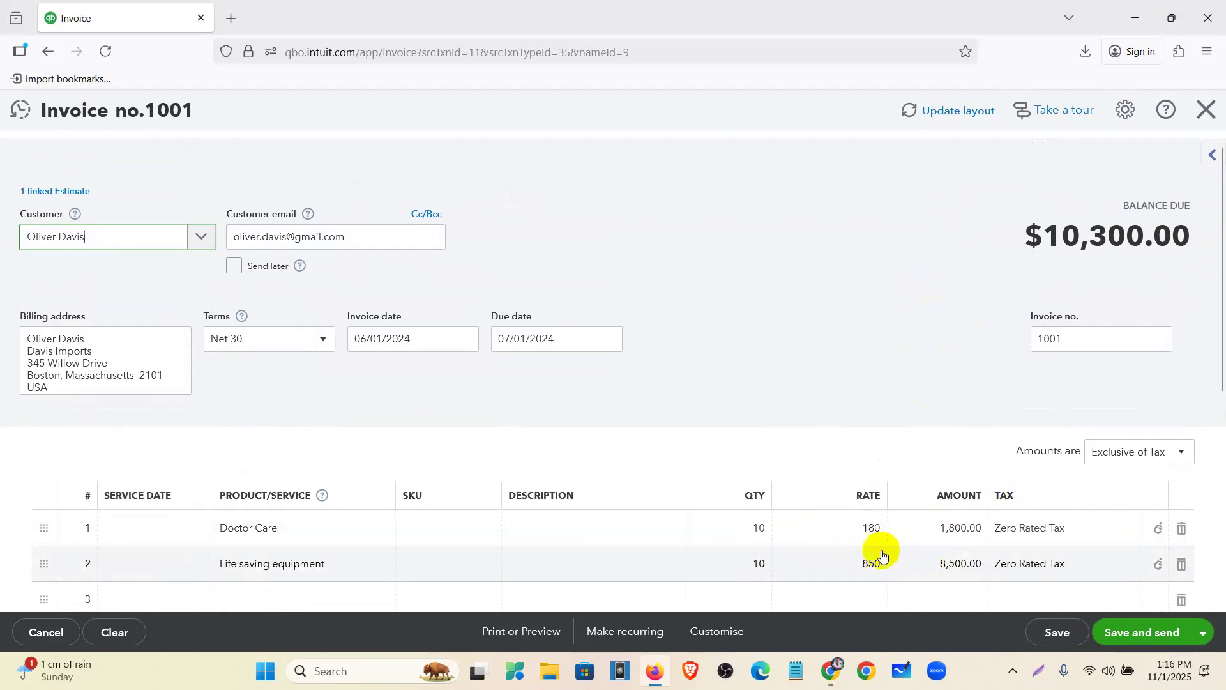
left_click(1205, 109)
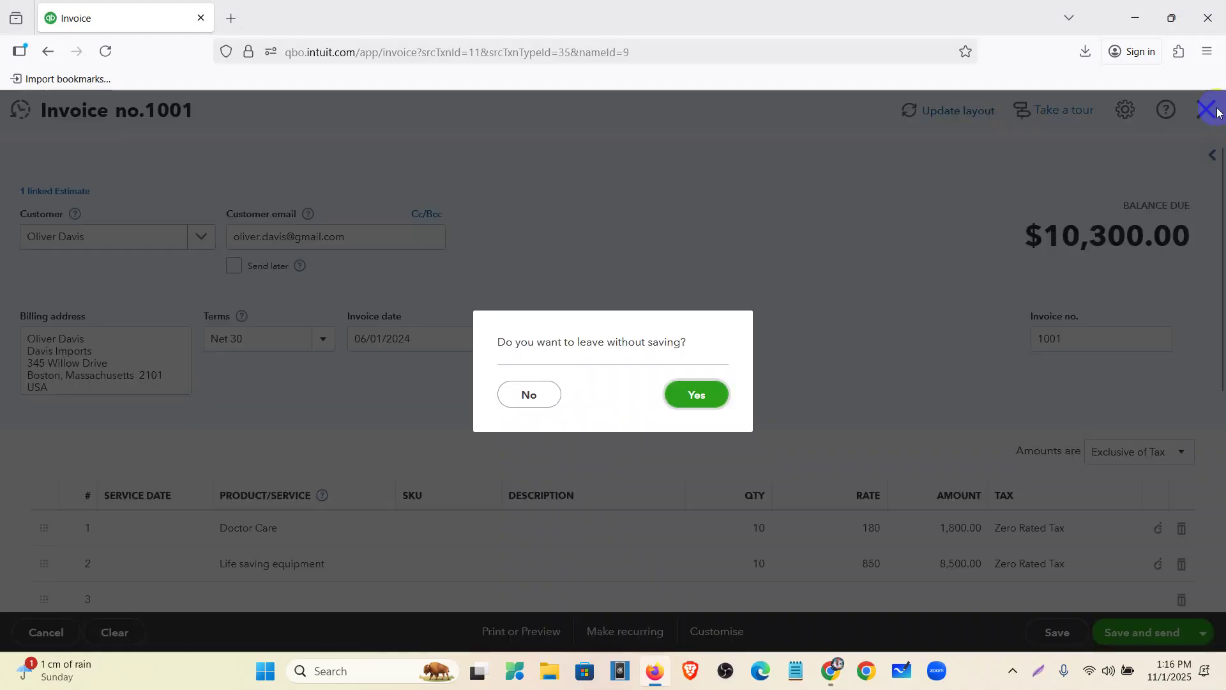
left_click(725, 395)
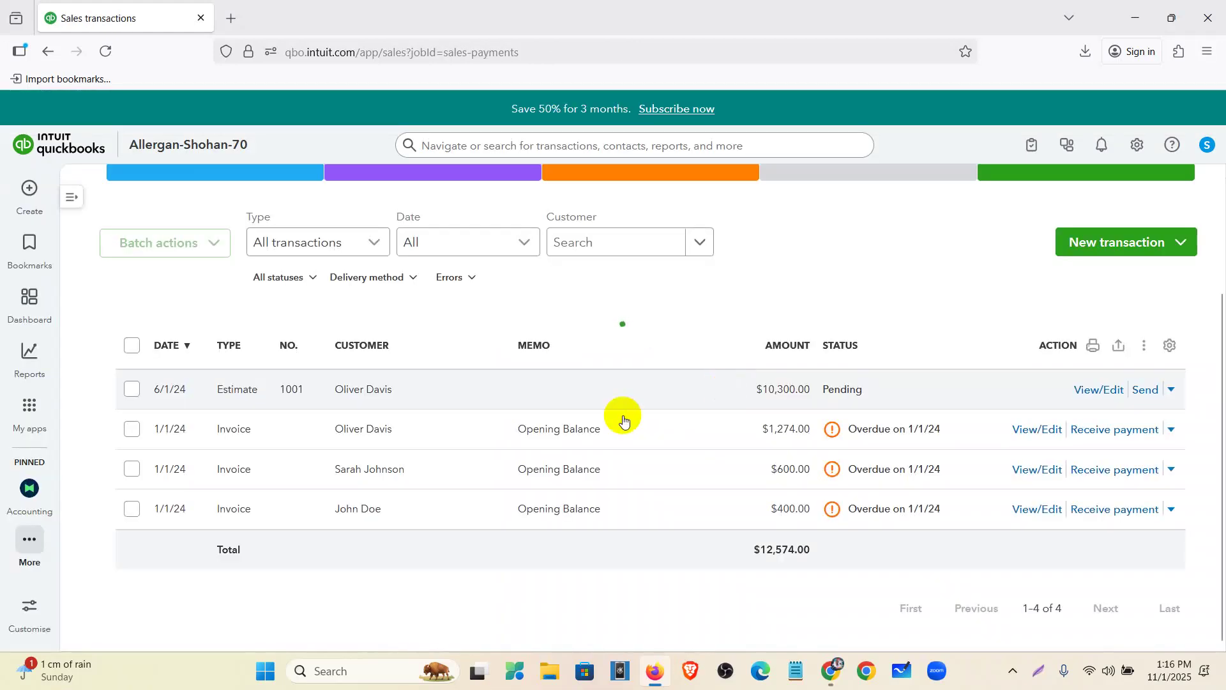
left_click(1135, 149)
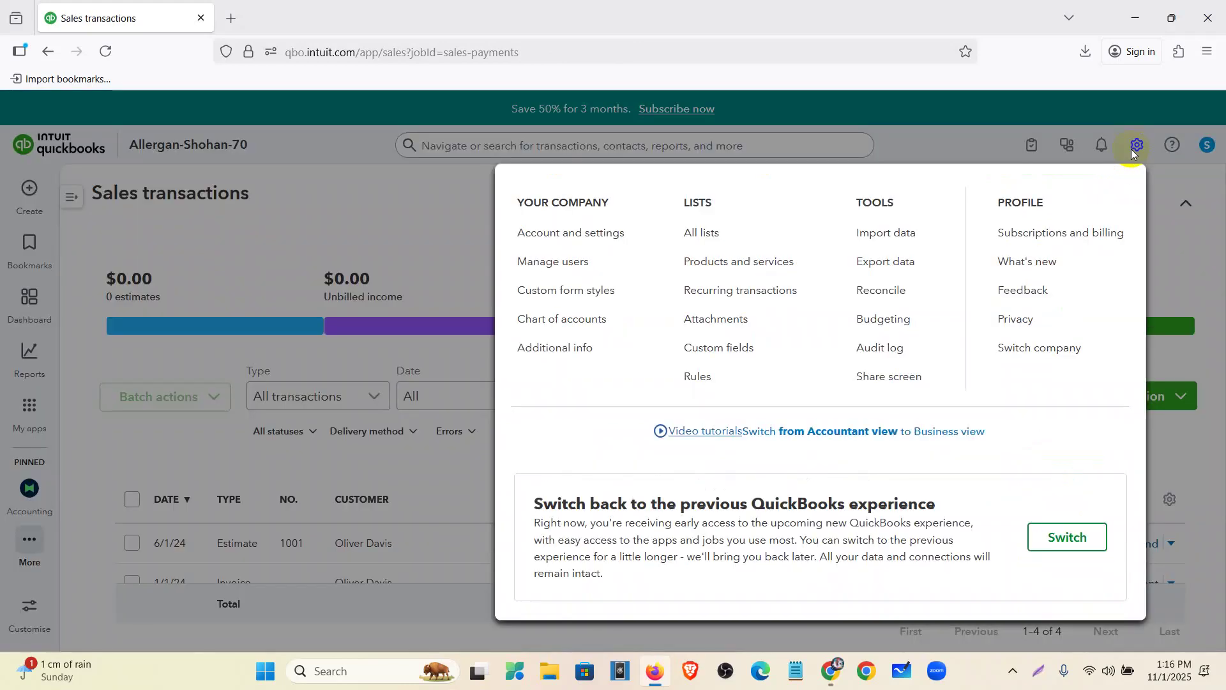
left_click(611, 240)
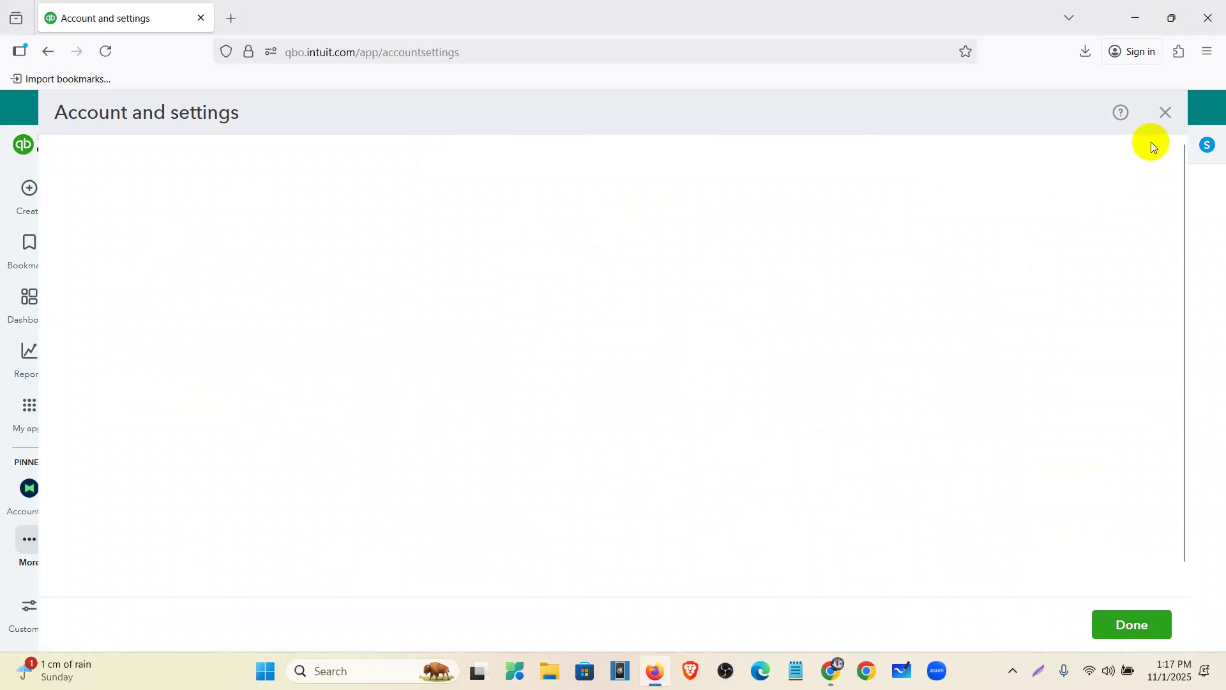
left_click(1113, 625)
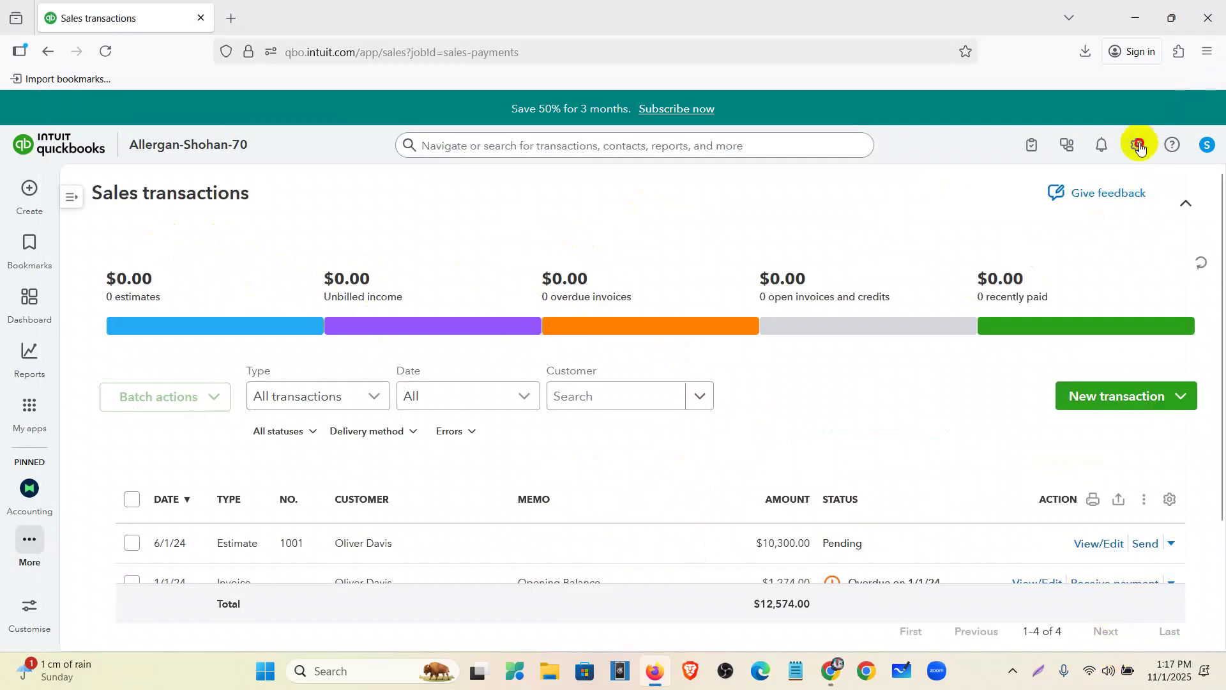
Open the account settings, reload the page, and go to the Sales settings.
left_click(1136, 145)
left_click(570, 233)
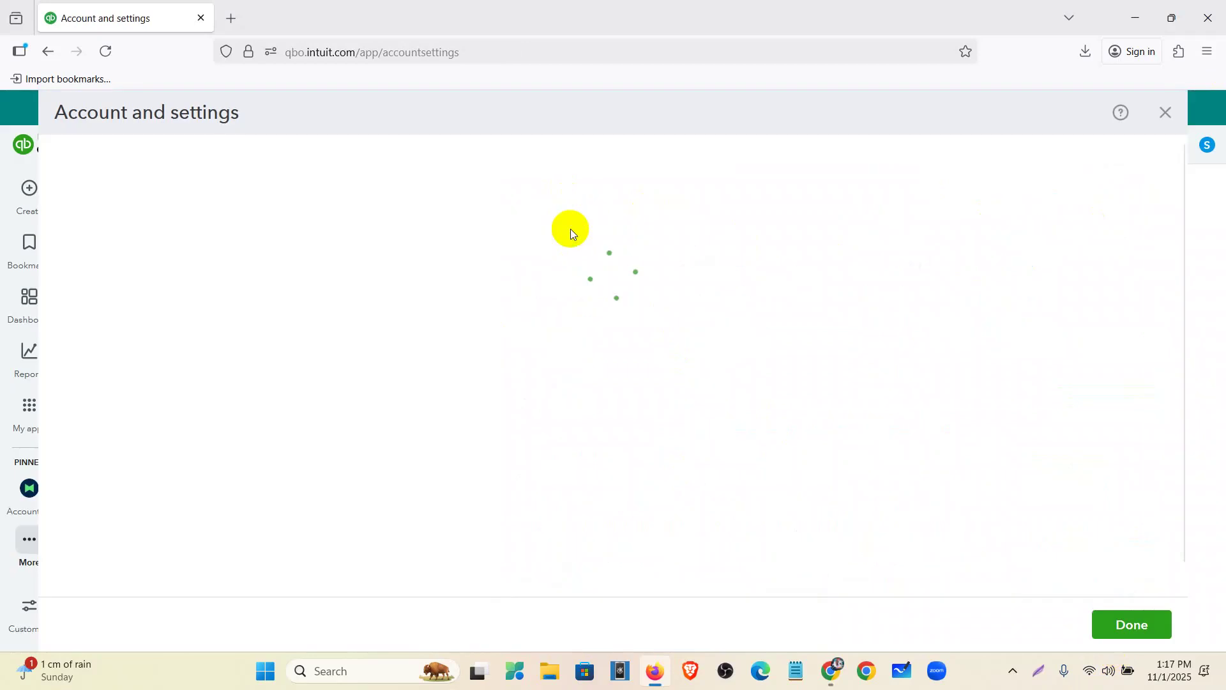
left_click(108, 51)
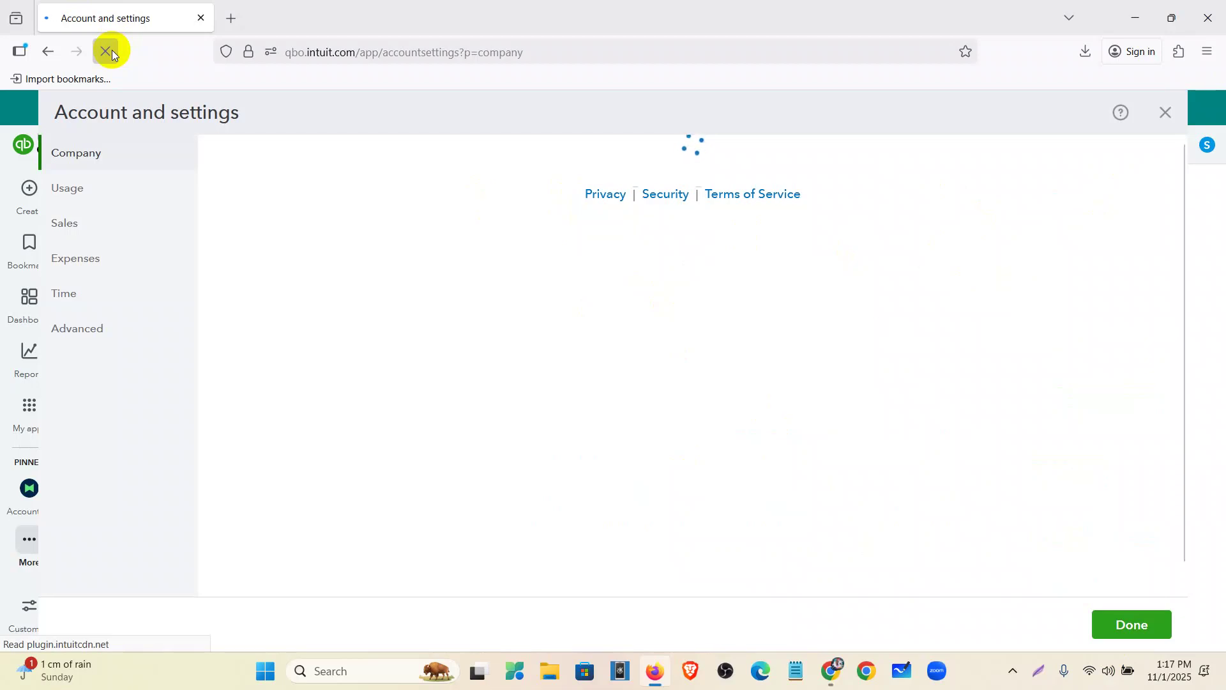
left_click(110, 51)
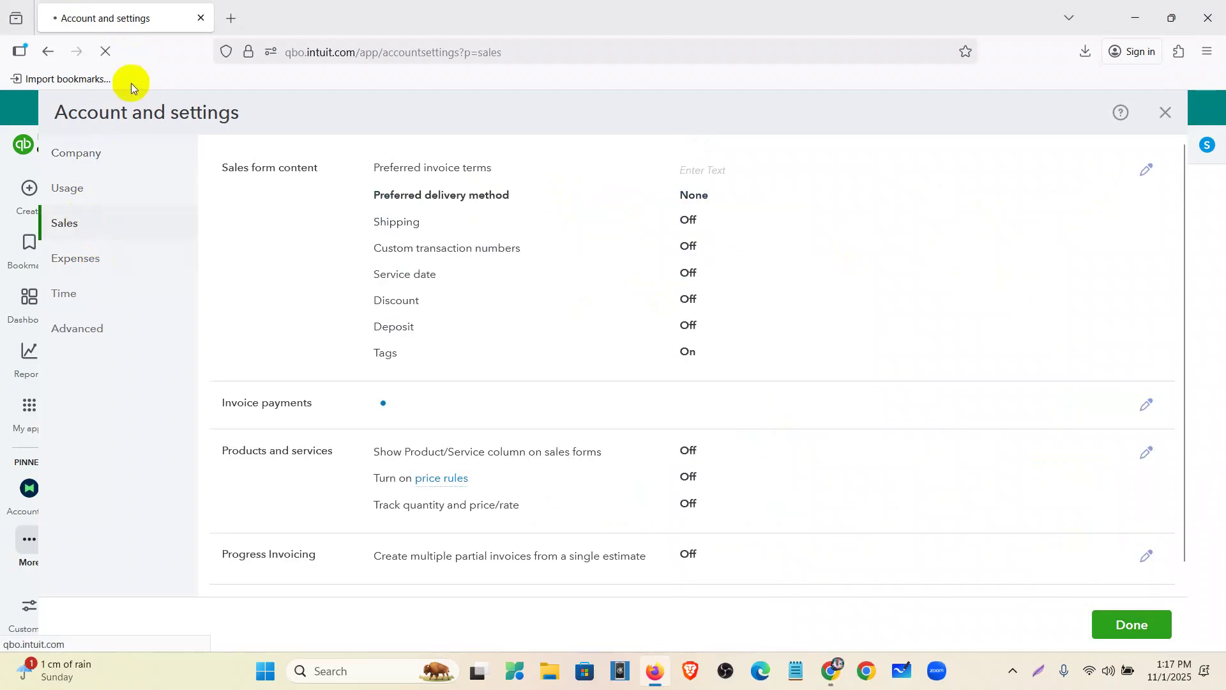
Try to turn on Progress Invoicing in the Sales settings, accept the invoice template update, and save.
scroll(396, 316, "down", 4)
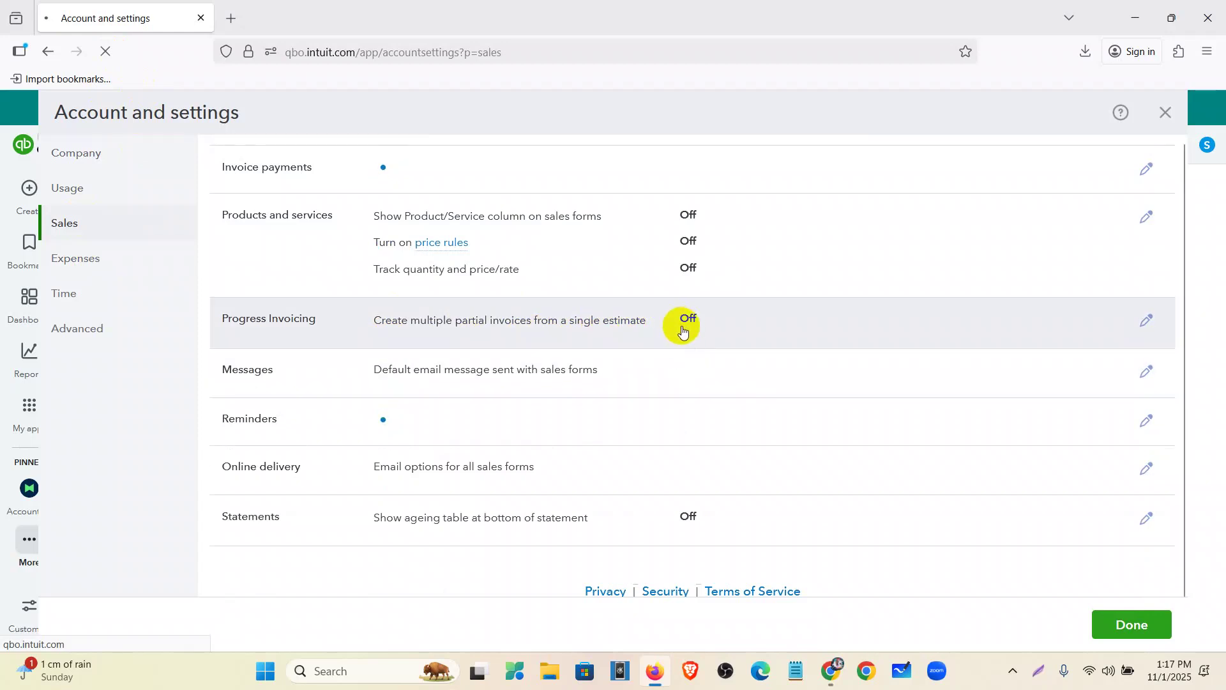
left_click(683, 329)
left_click(685, 322)
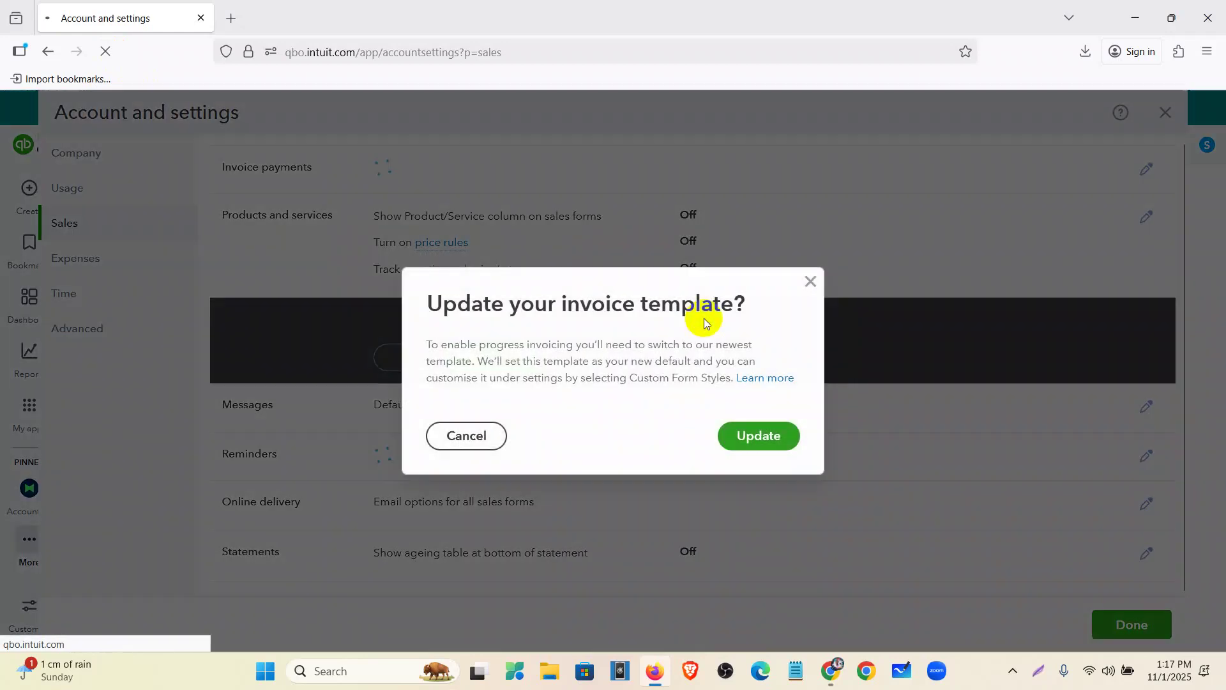
left_click(757, 437)
left_click(501, 361)
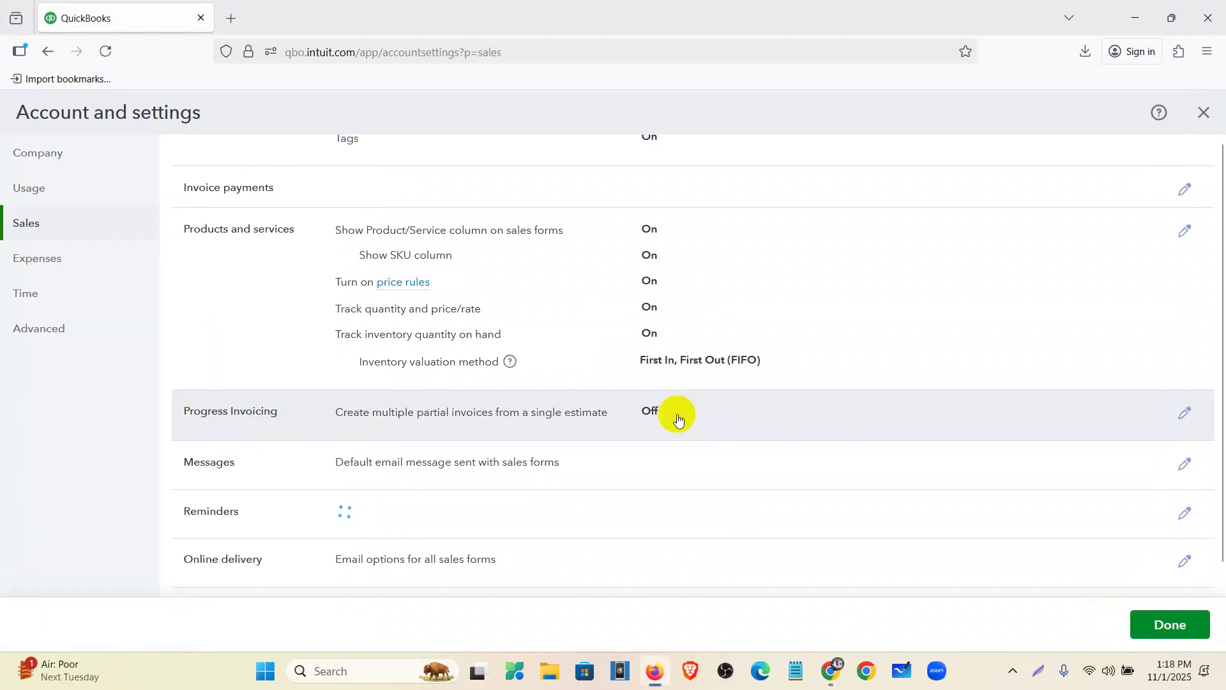
Turn on creating multiple partial invoices from a single estimate and accept the switch to the newest invoice template.
left_click(666, 430)
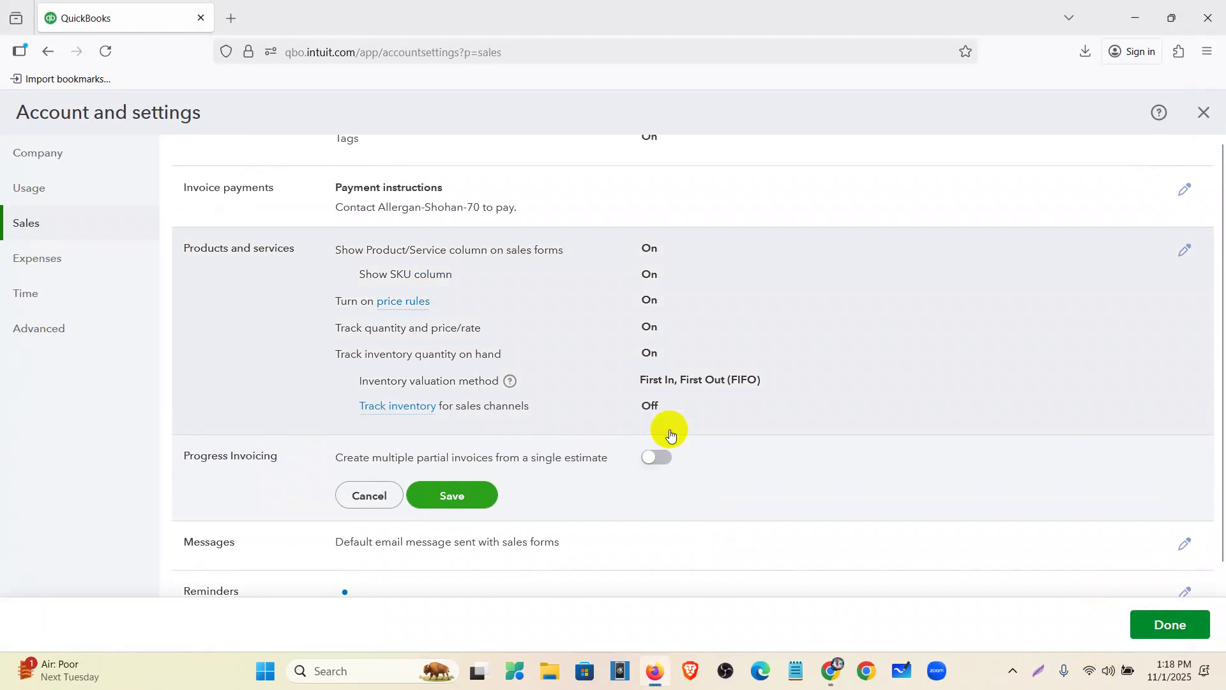
left_click(657, 513)
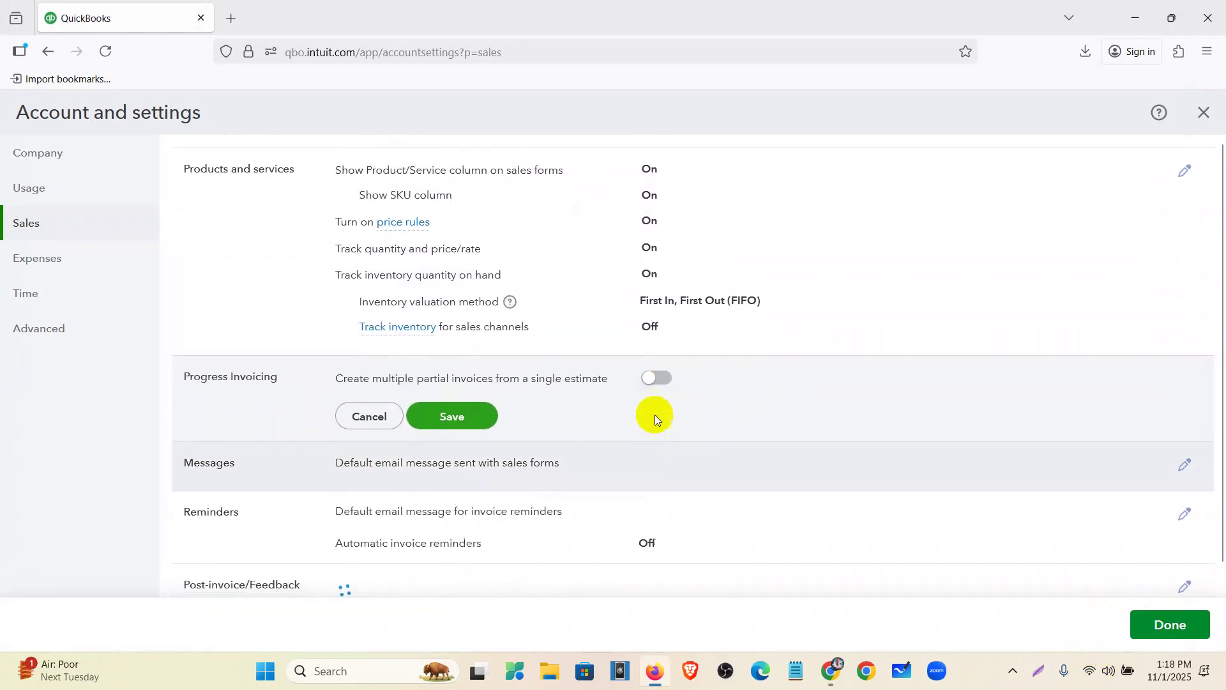
left_click(659, 383)
left_click(759, 436)
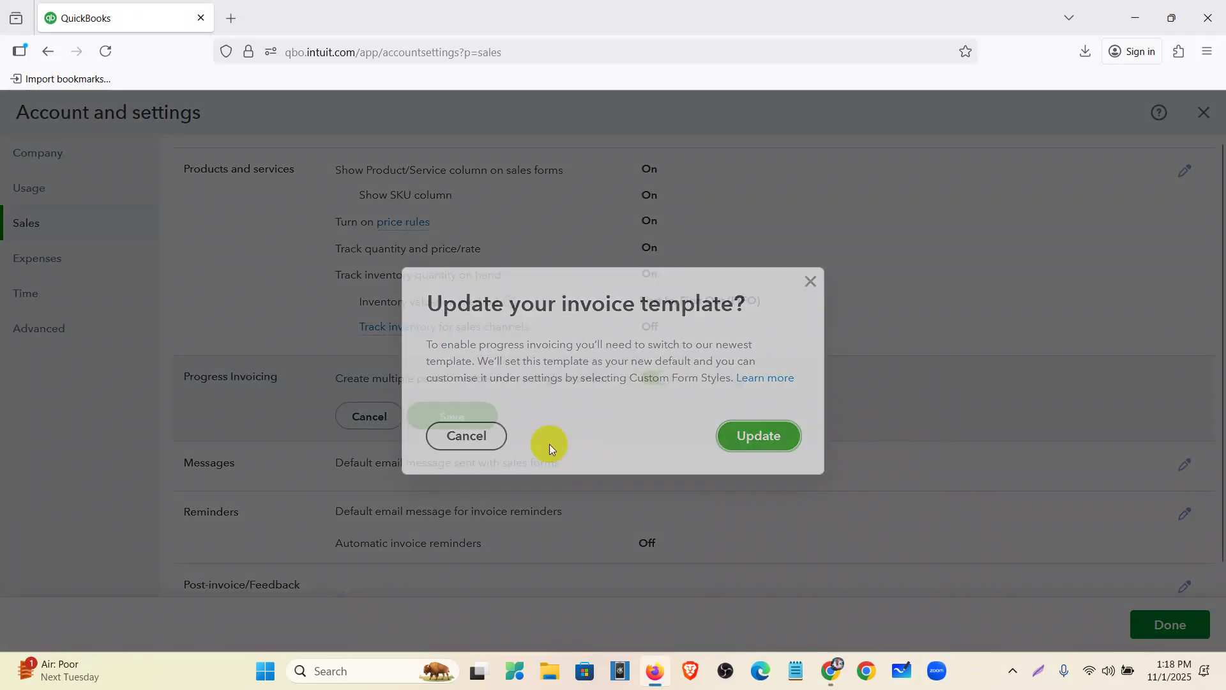
Save the enabled progress invoicing option with the updated invoice template, then finish the account settings and reload the dashboard.
left_click(450, 417)
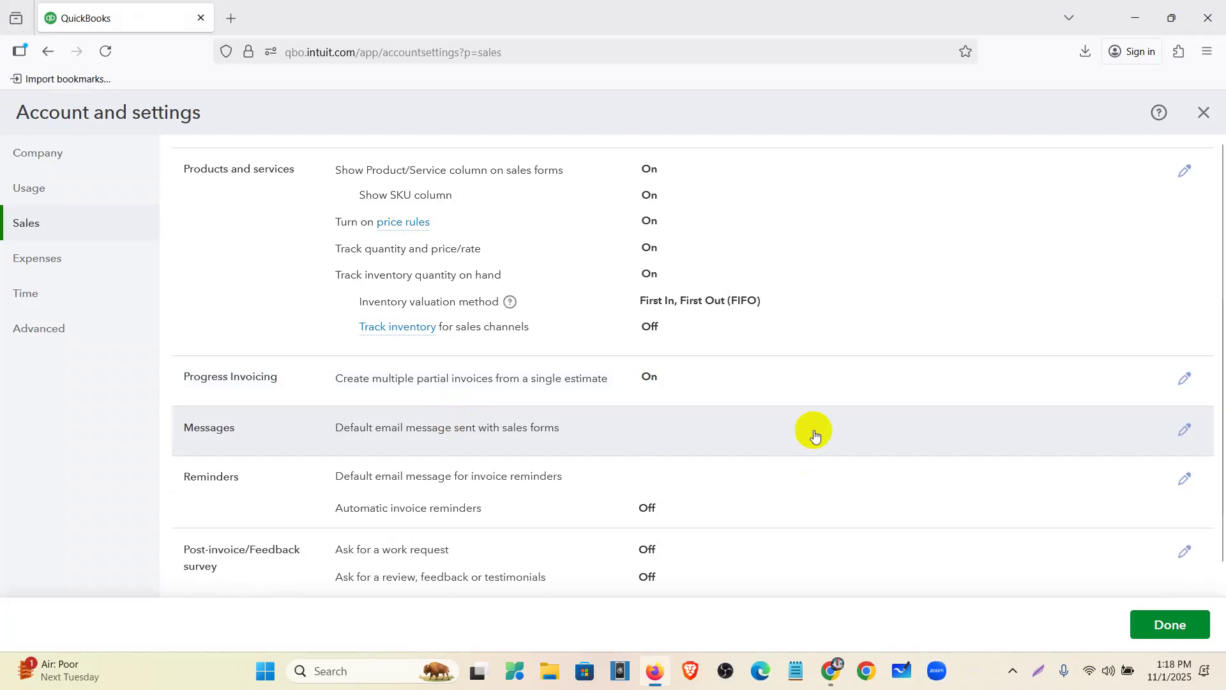
left_click(1160, 626)
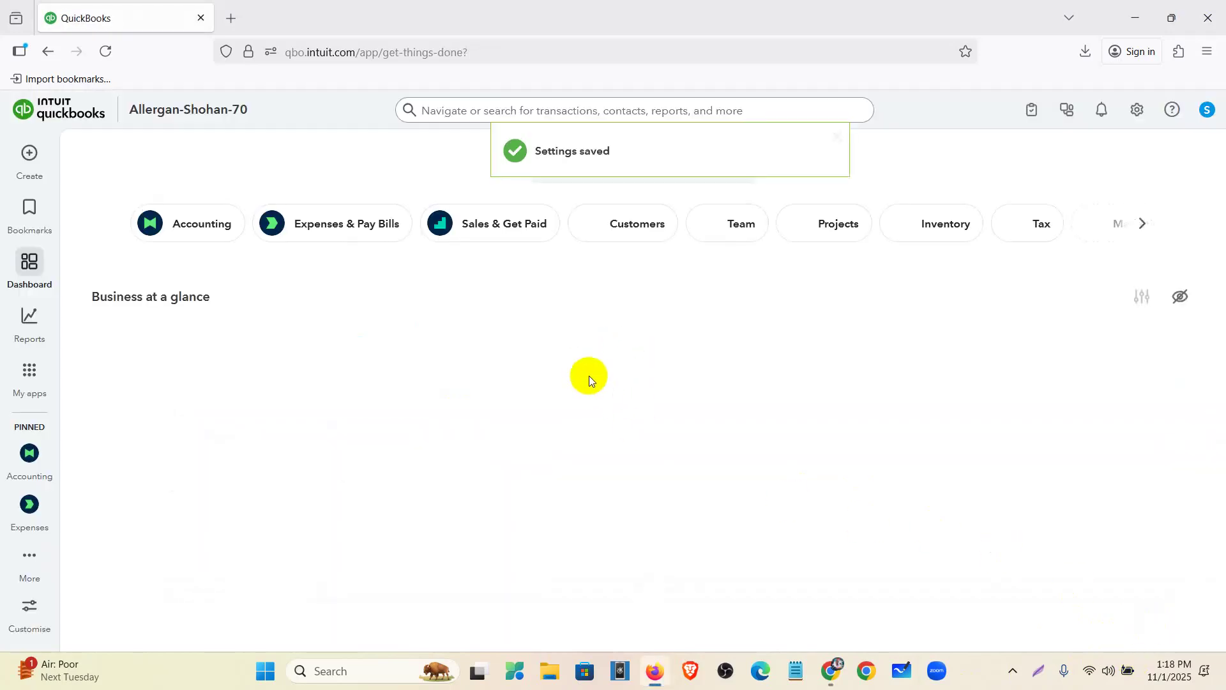
left_click(106, 52)
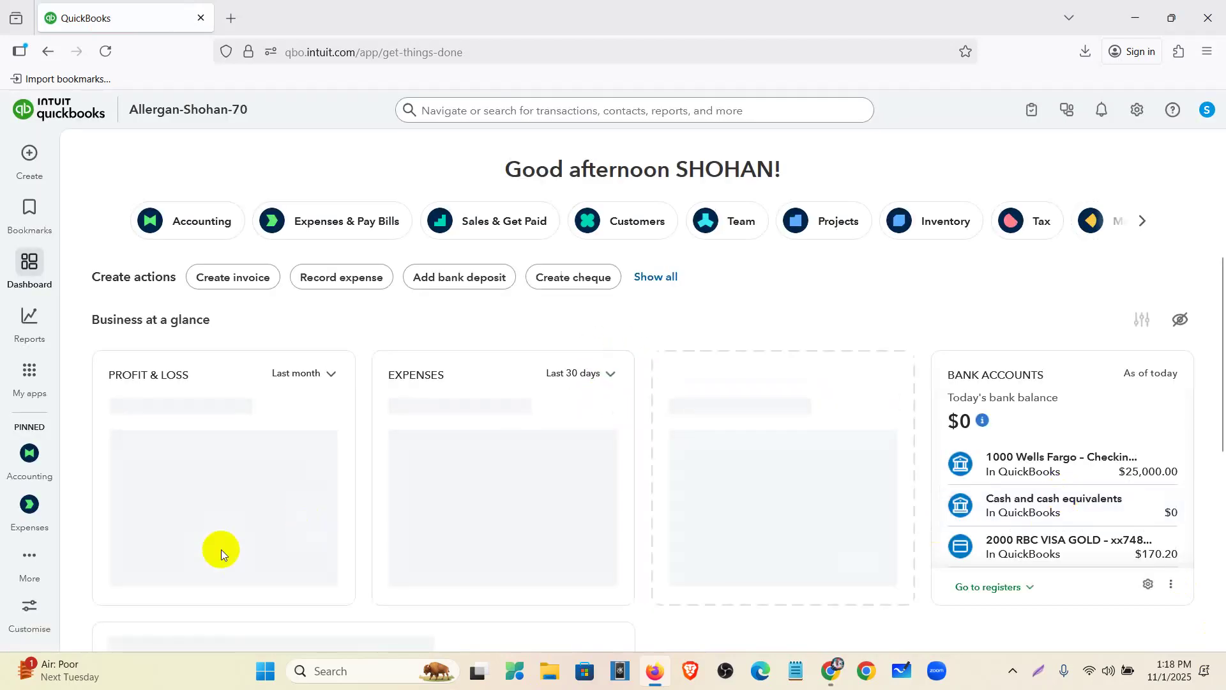
Open the pending estimate 1001 for editing from the list of sales transactions.
mouse_move(24, 374)
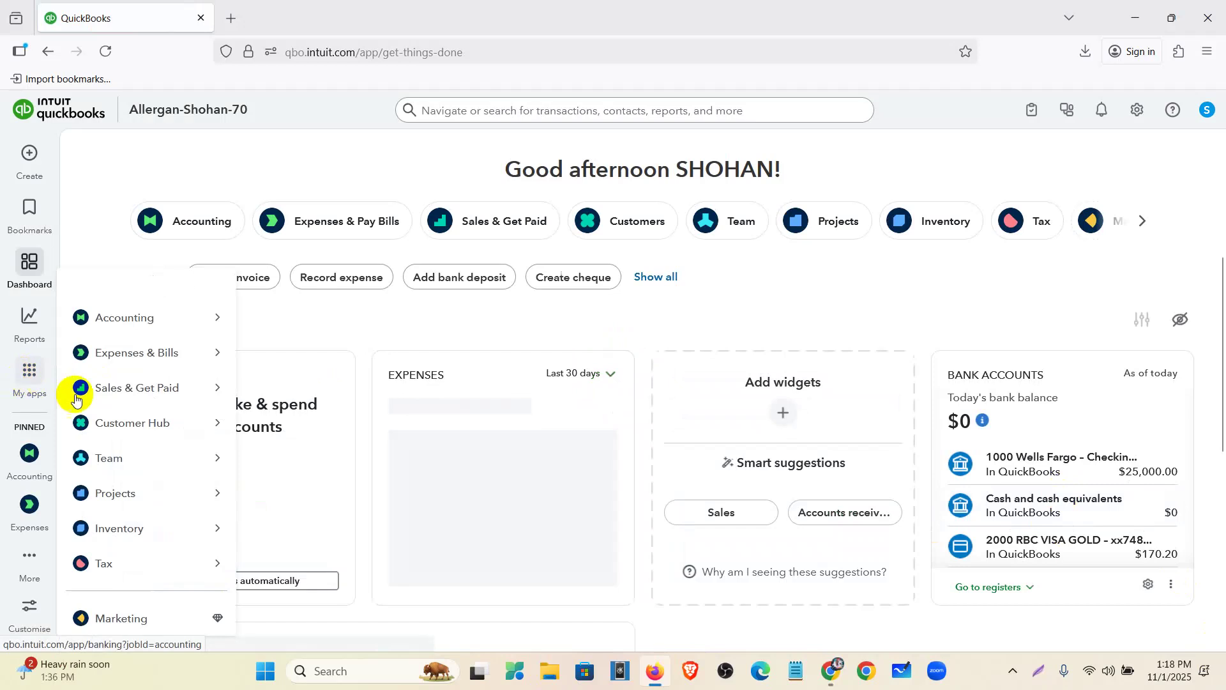
mouse_move(112, 388)
left_click(272, 426)
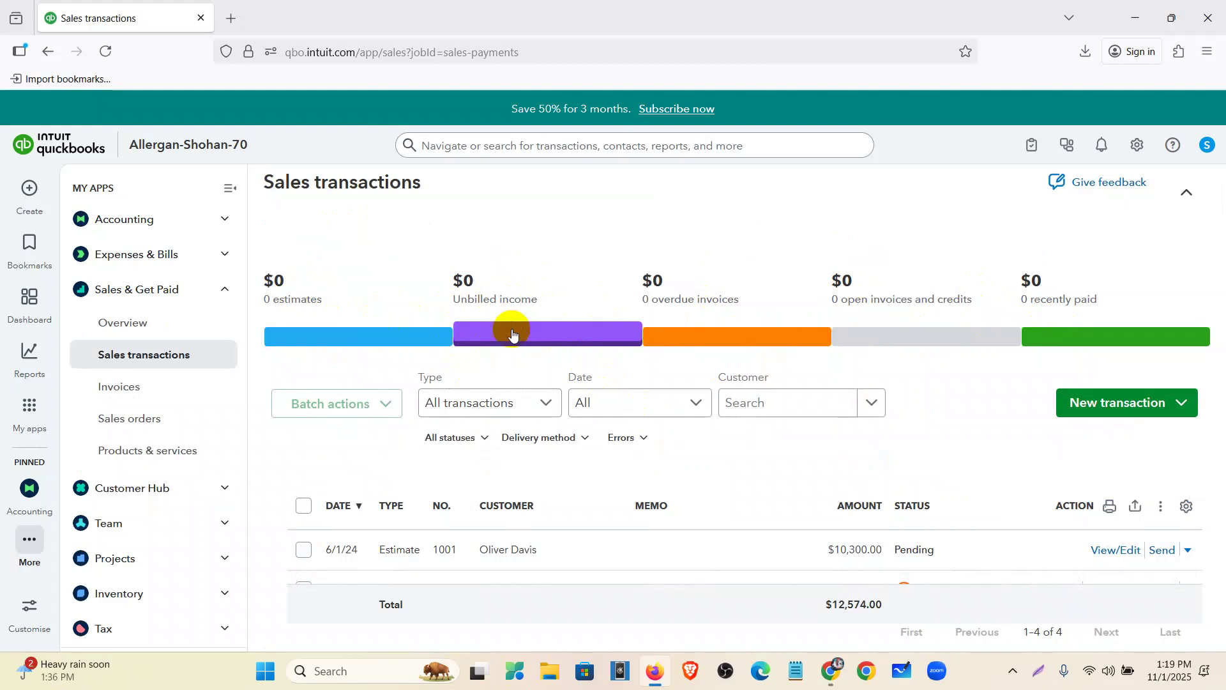
scroll(430, 317, "down", 3)
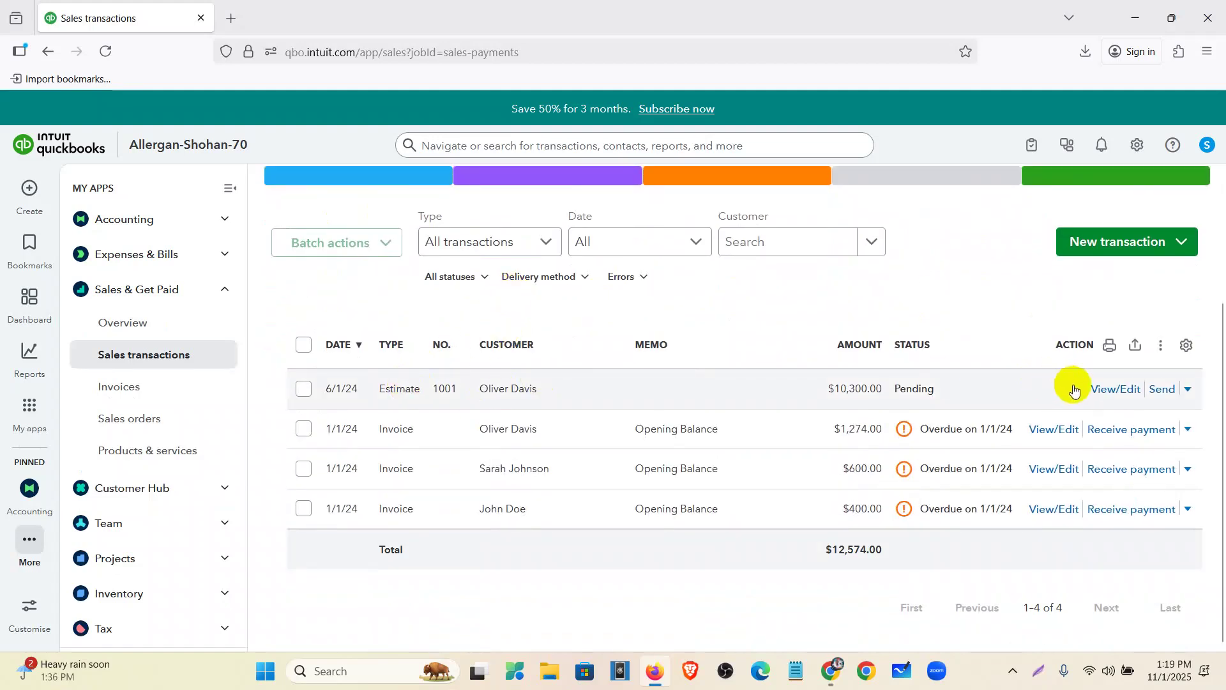
left_click(1098, 395)
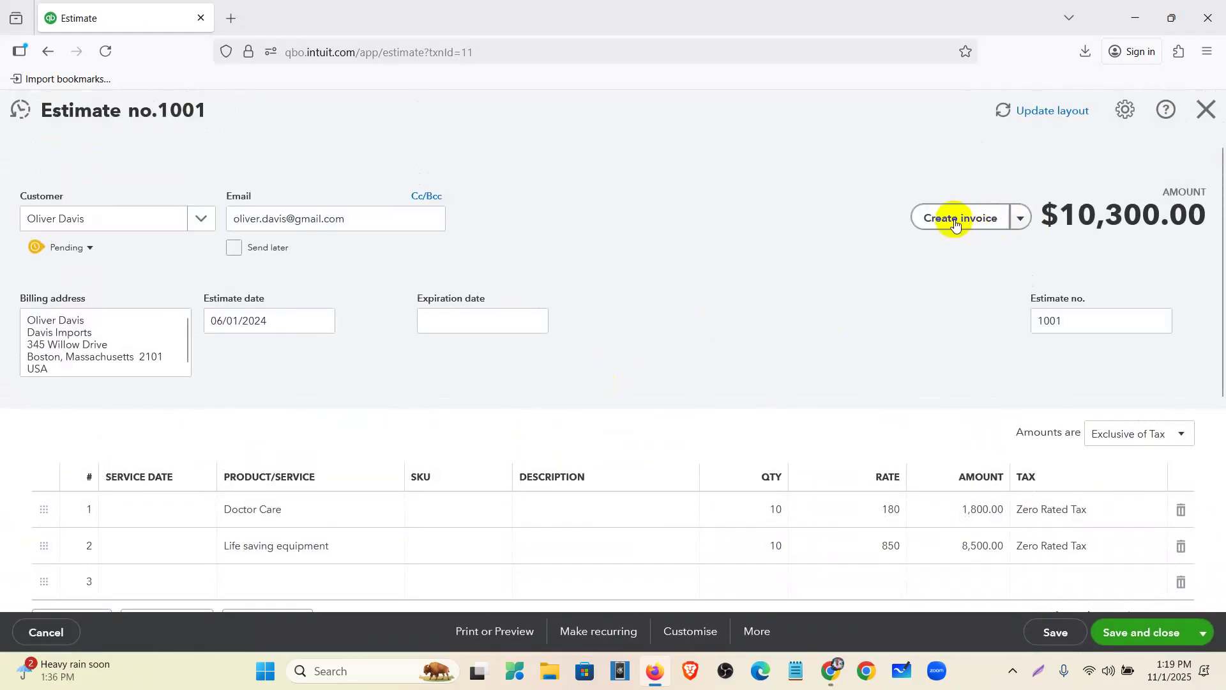
Create a progress invoice from the estimate for 60% of each line.
left_click(956, 222)
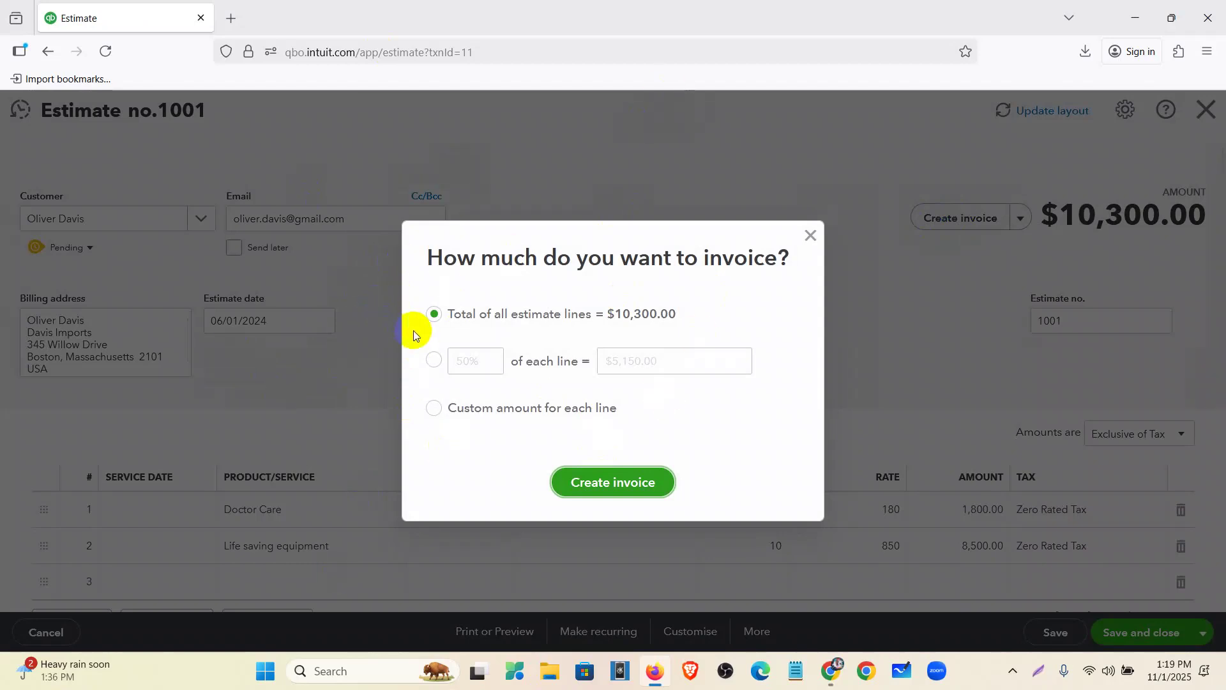
left_click(435, 360)
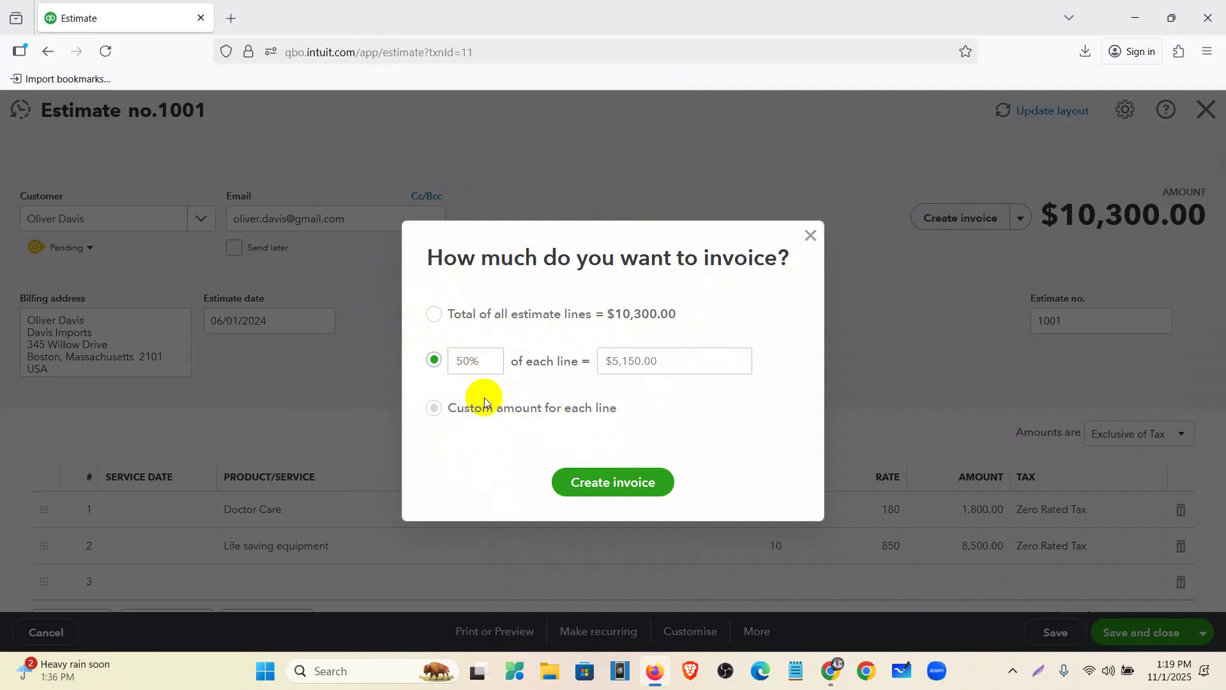
left_click_drag(472, 361, 405, 359)
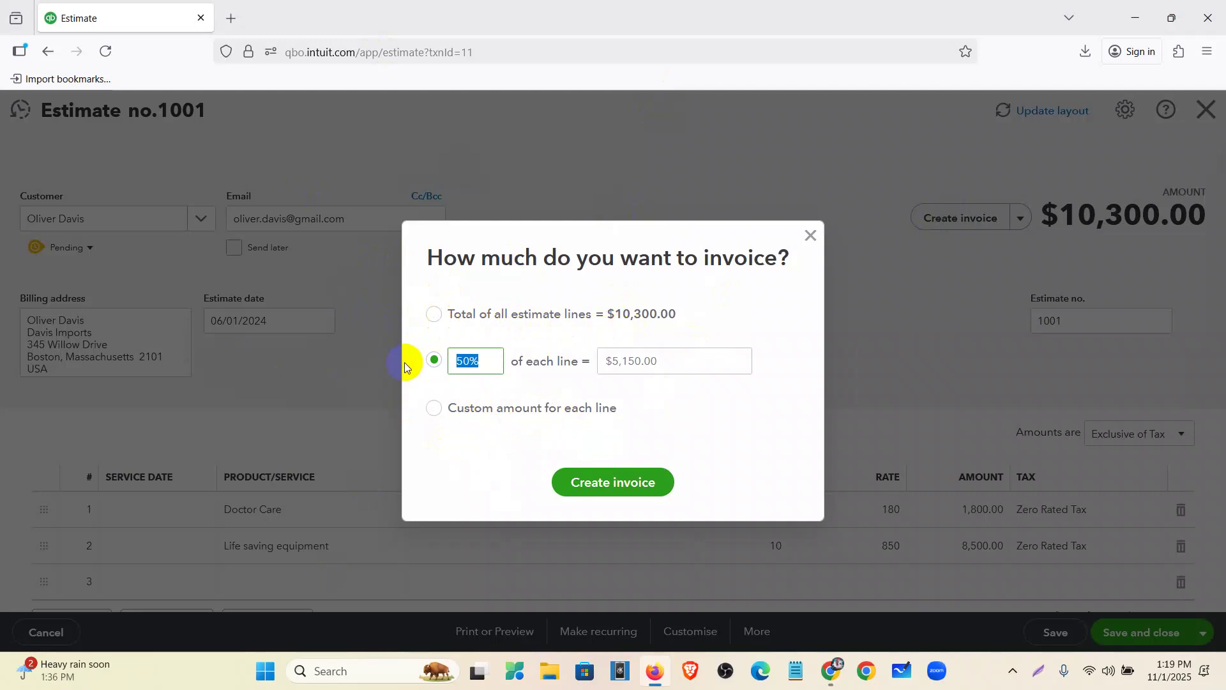
type("60")
left_click(623, 343)
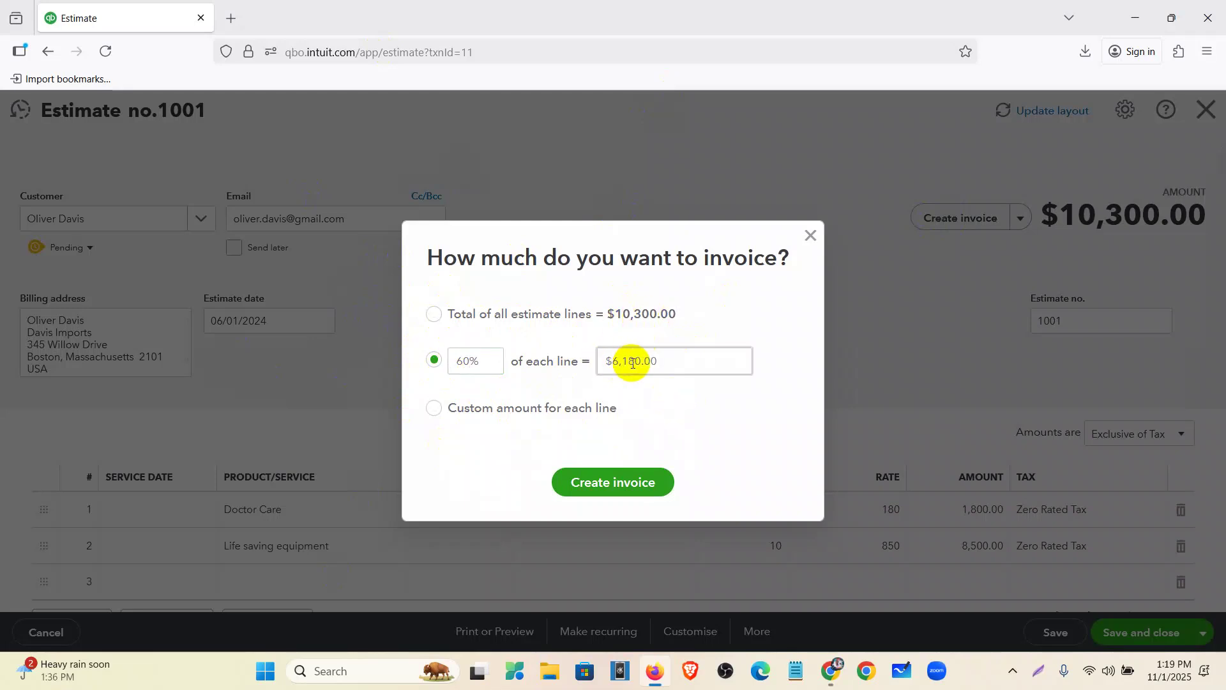
left_click(624, 485)
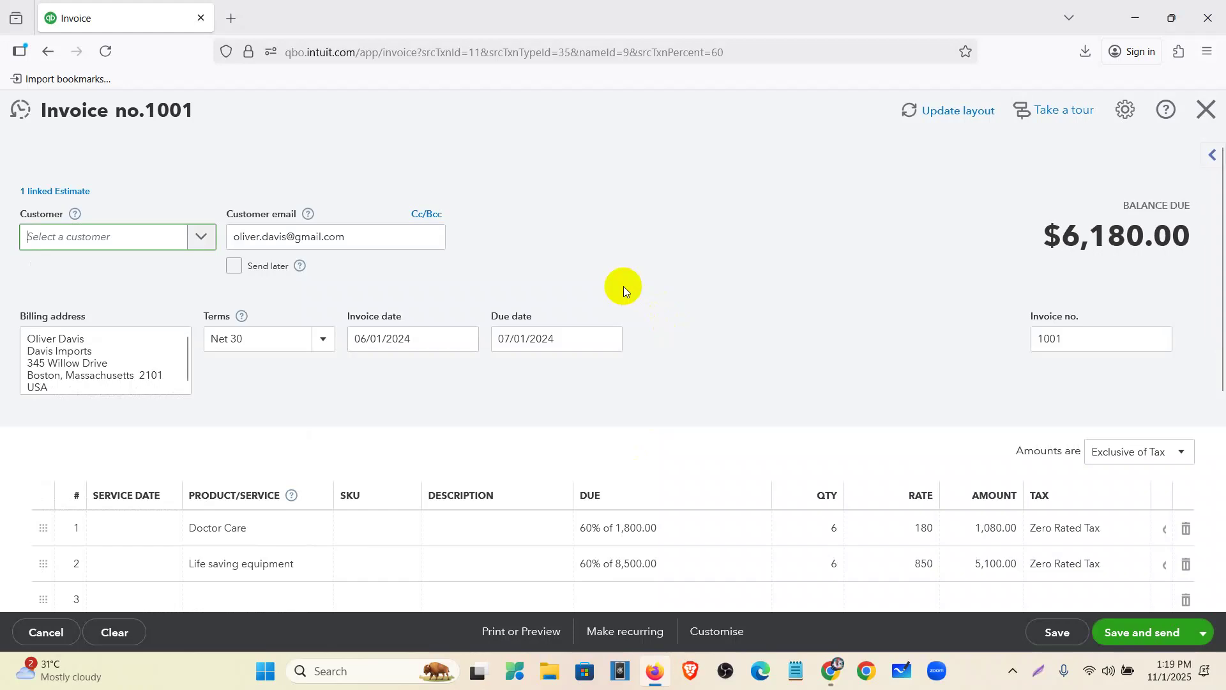
Set the date of invoice 1001 to 06/10/2024.
scroll(1085, 253, "down", 1)
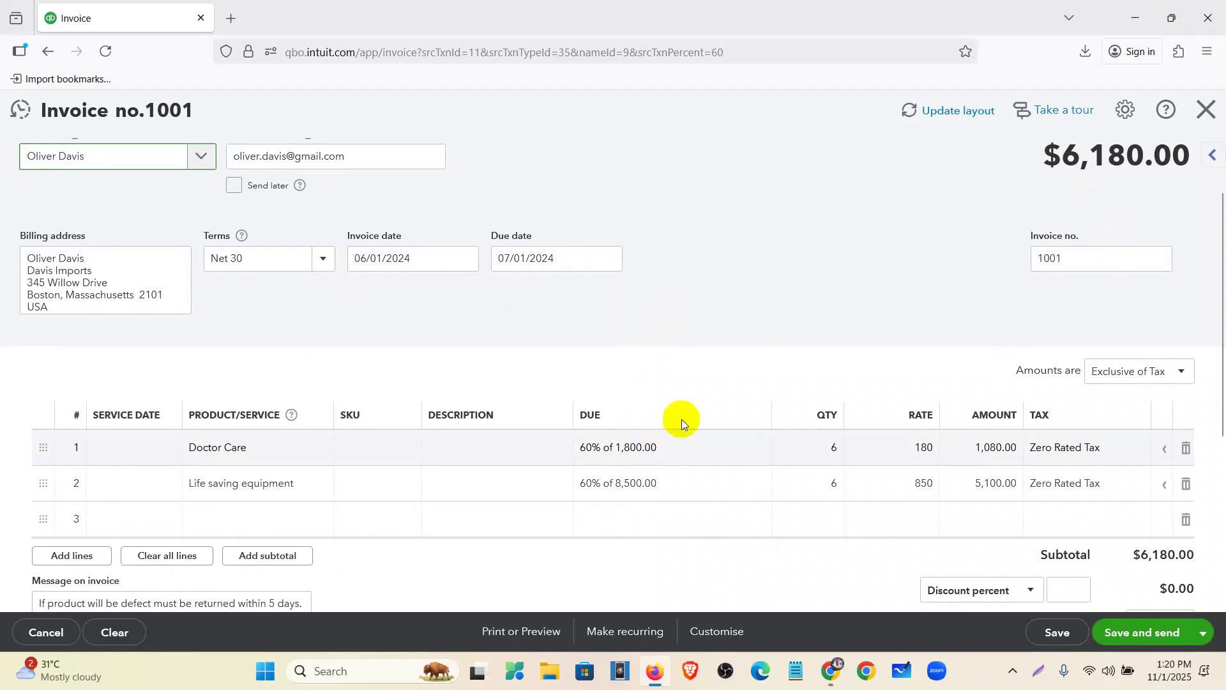
scroll(673, 388, "up", 1)
left_click(471, 342)
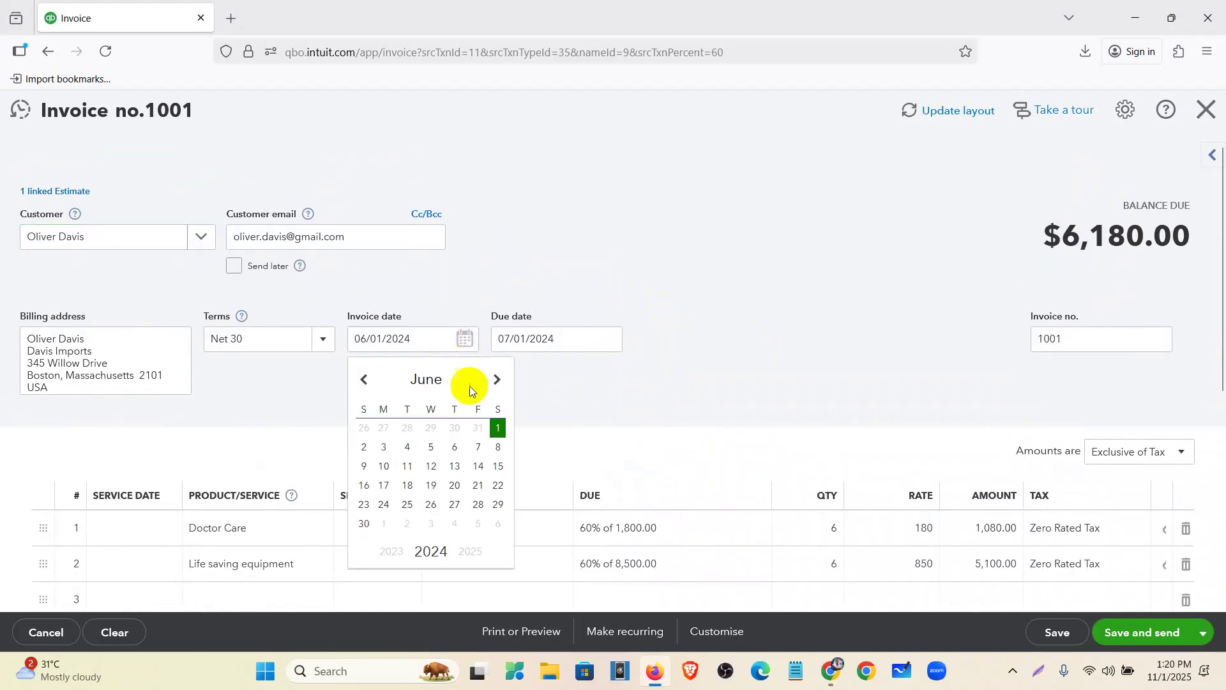
left_click(383, 466)
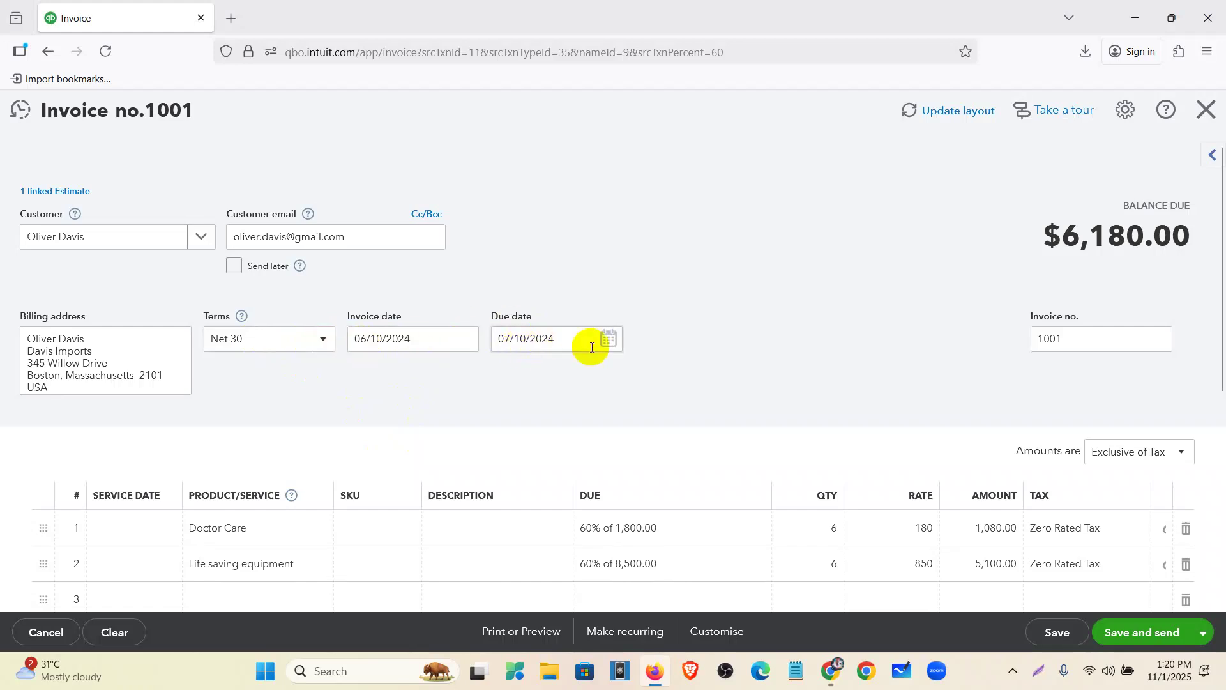
Check the line quantities of invoice 1001, then save and close it without emailing it to the customer.
scroll(592, 346, "down", 3)
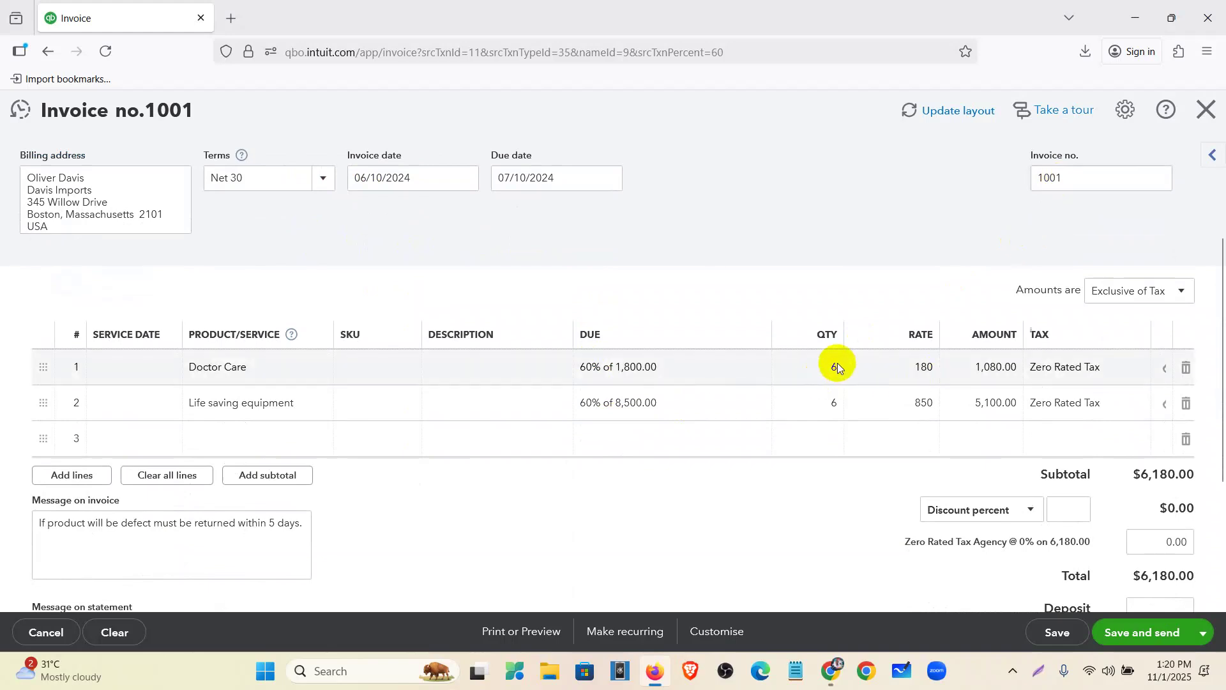
left_click(837, 366)
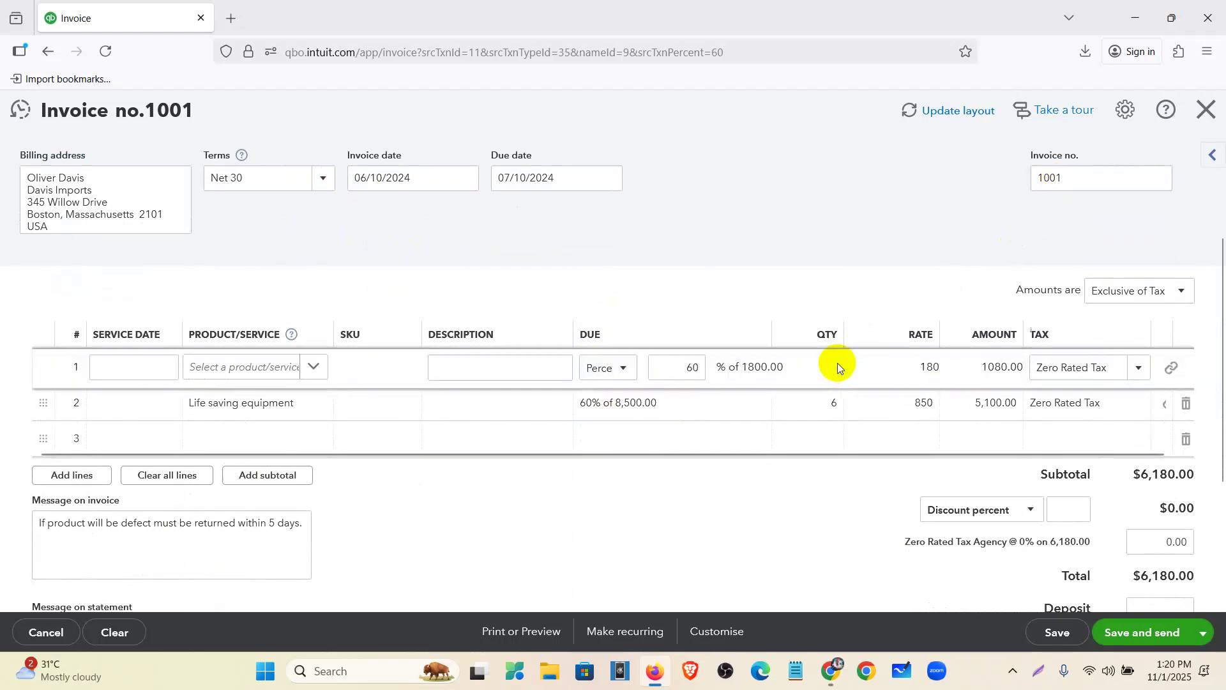
left_click(829, 410)
left_click(572, 514)
scroll(897, 405, "down", 3)
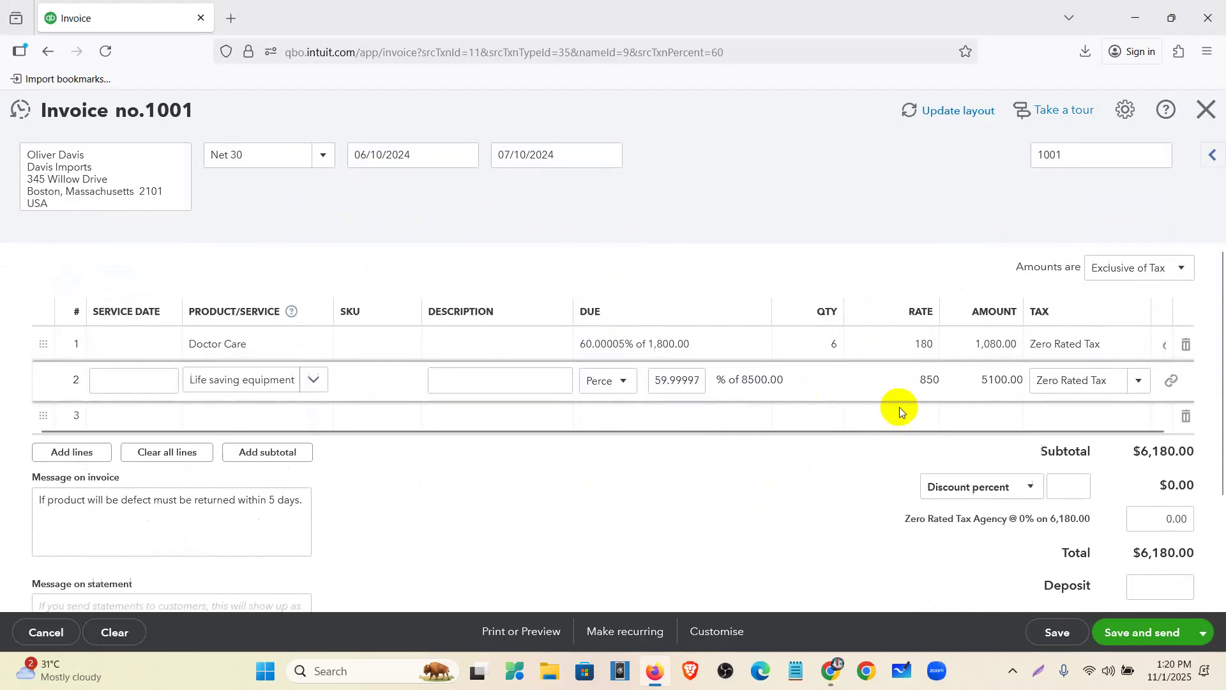
left_click(1201, 634)
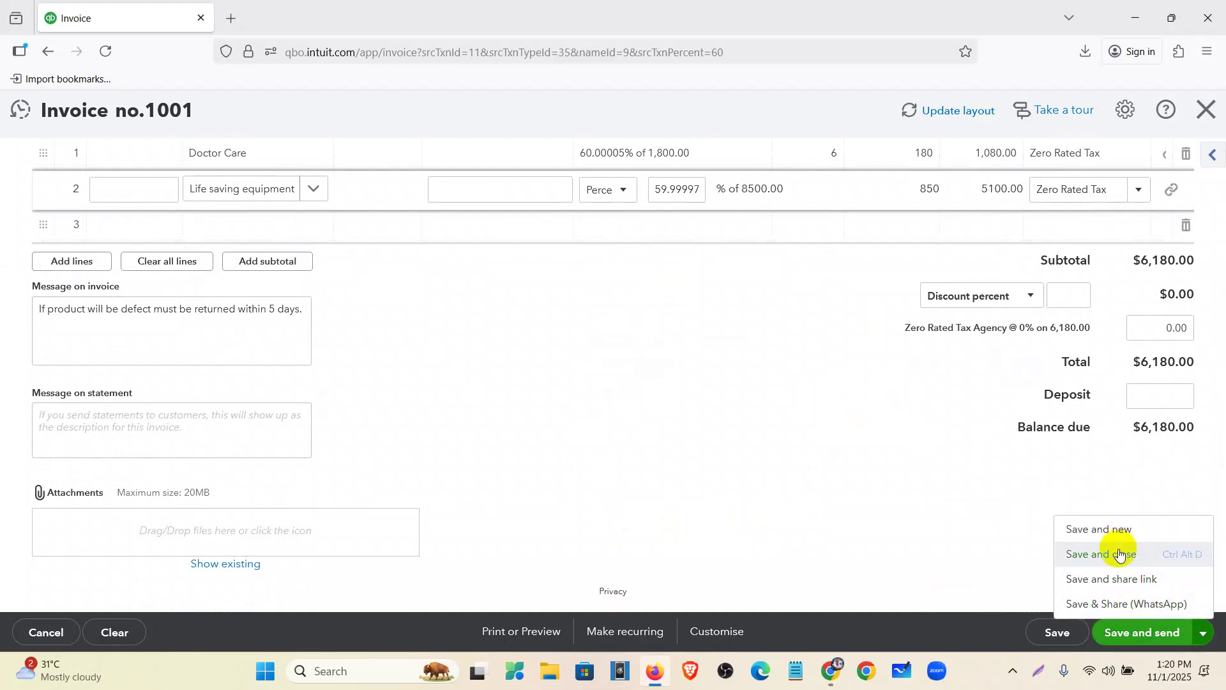
left_click(1119, 555)
left_click(1143, 631)
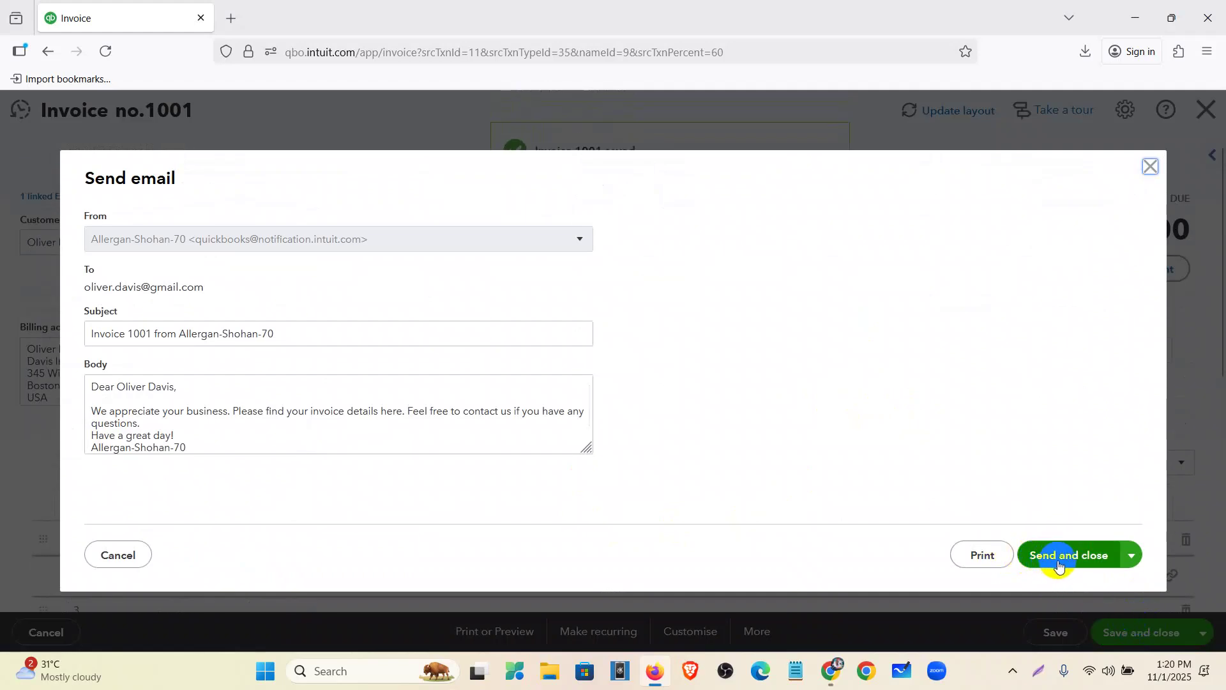
left_click(128, 557)
left_click(1141, 645)
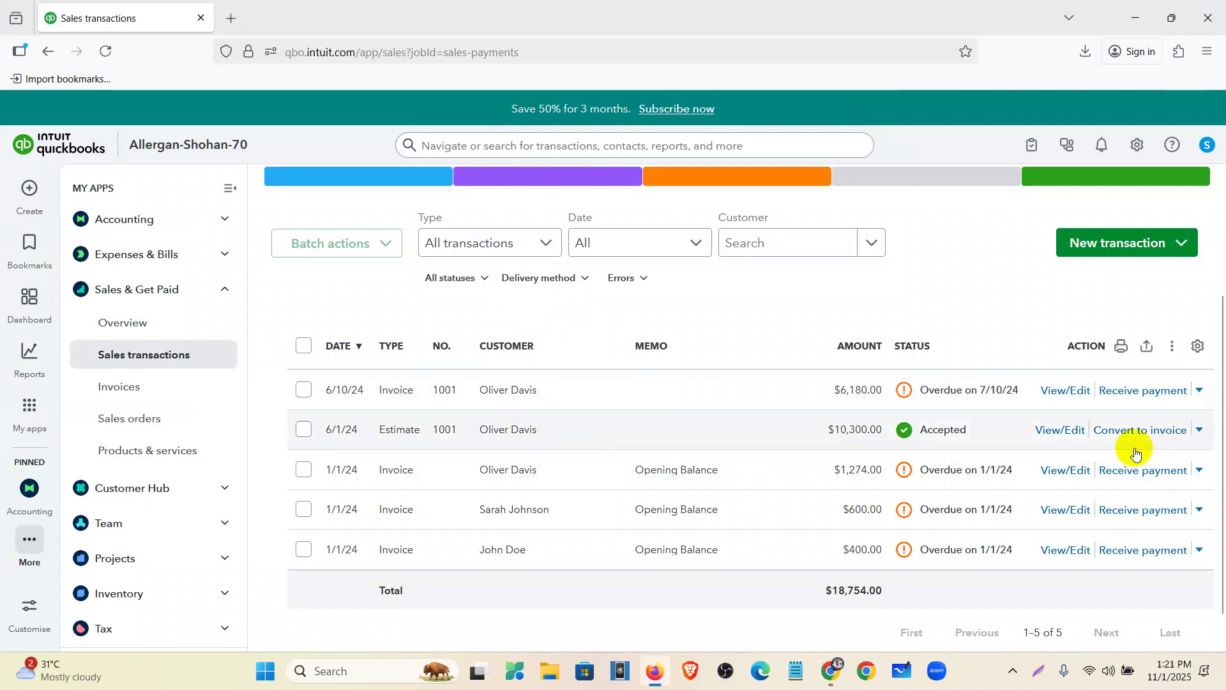
Reopen estimate 1001 and create a second progress invoice for 30% of each line.
left_click(1054, 435)
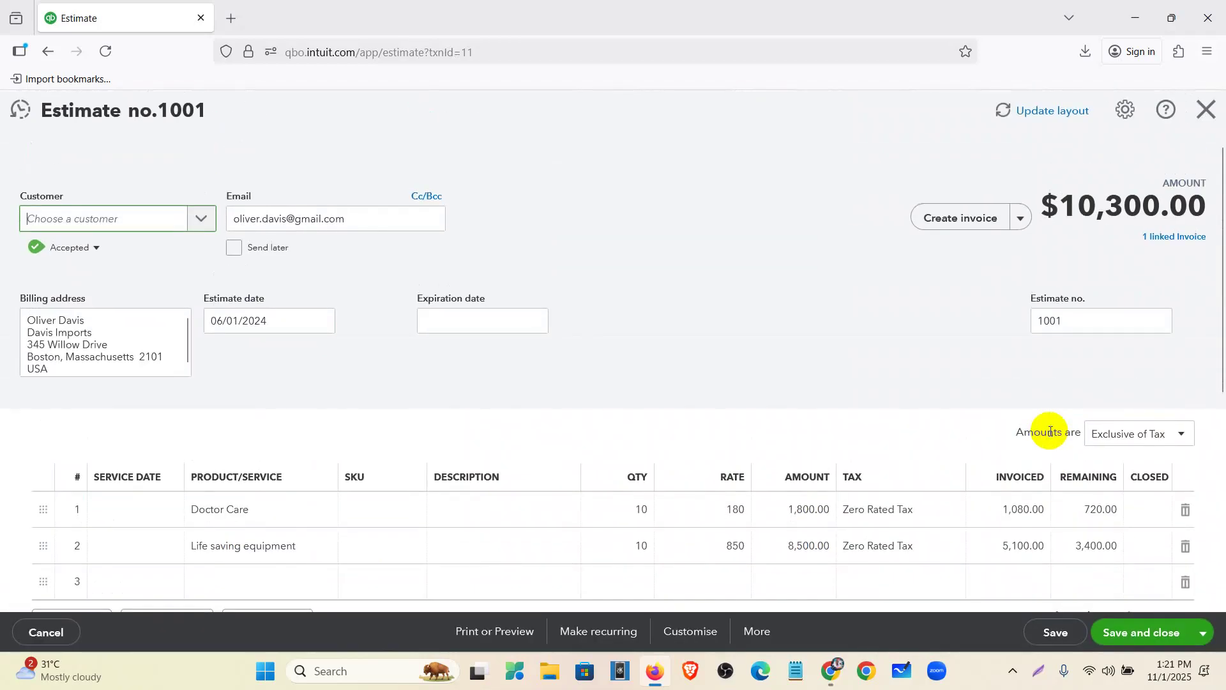
left_click(962, 218)
left_click(435, 358)
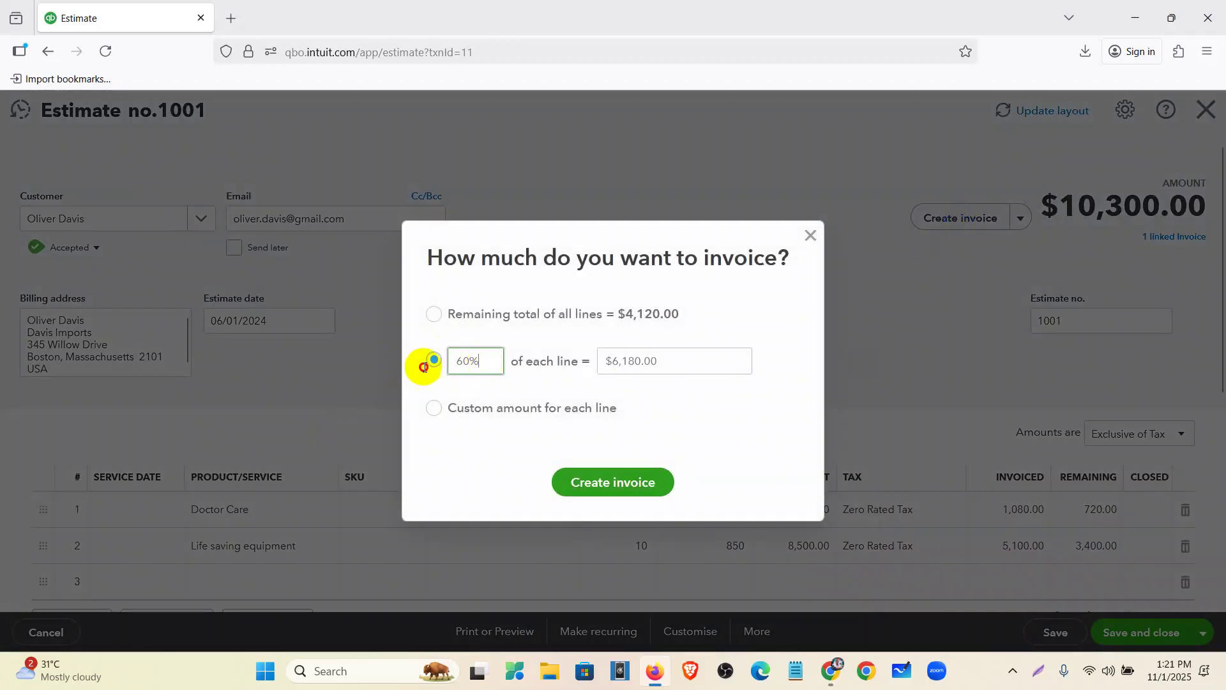
type("30")
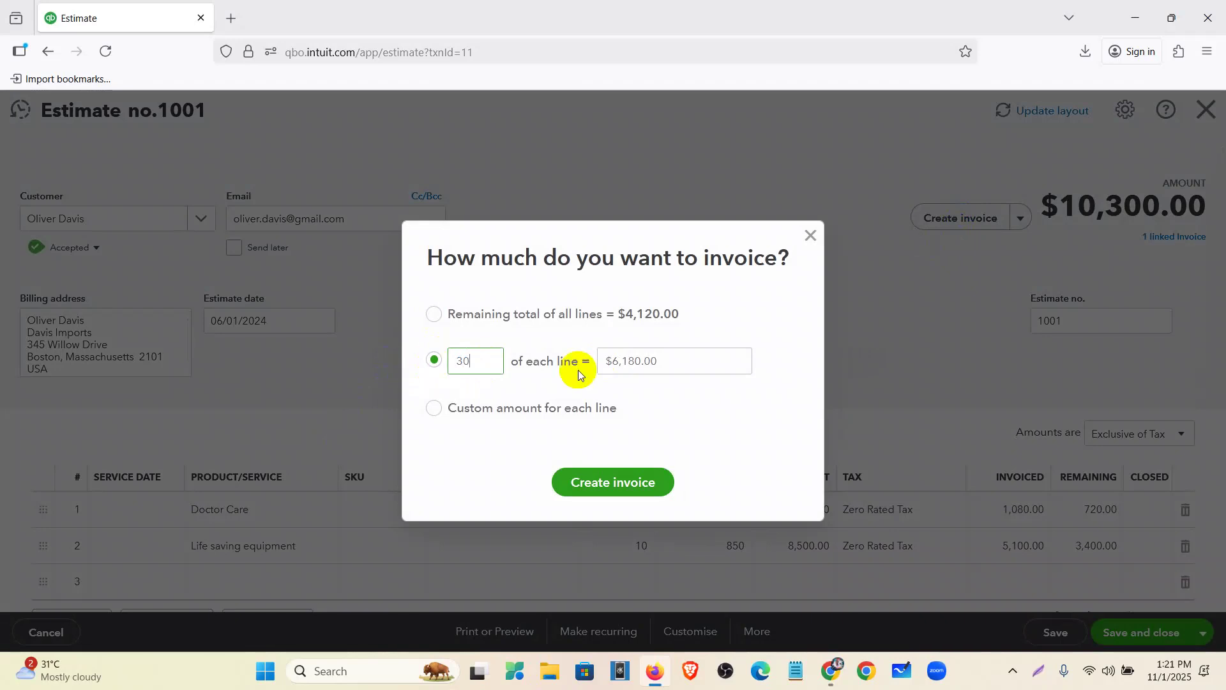
left_click(667, 400)
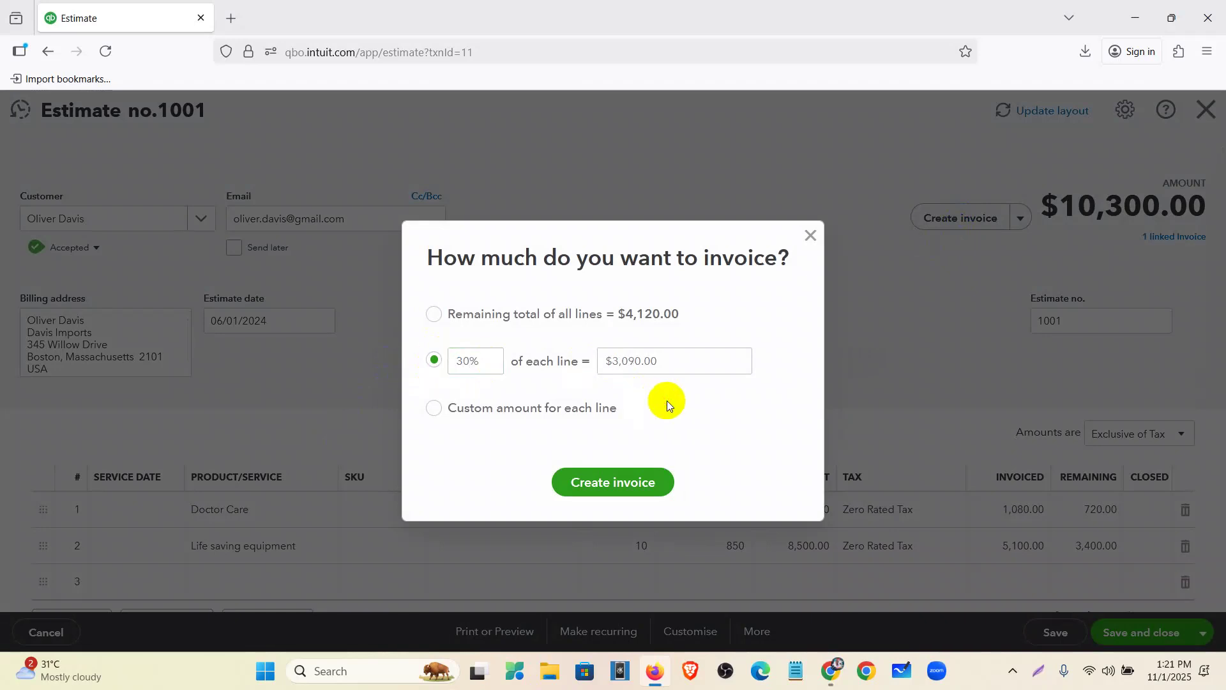
left_click(647, 491)
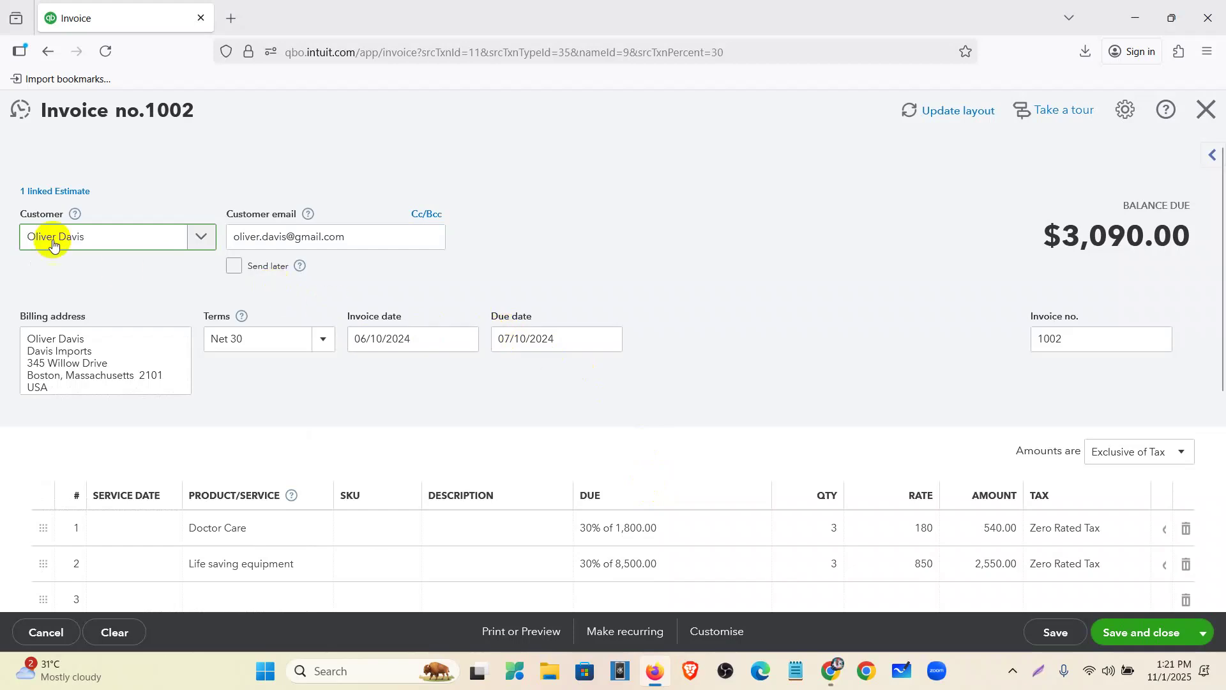
Set the date of invoice 1002 to 06/14/2024, then save and close the invoice.
left_click(467, 339)
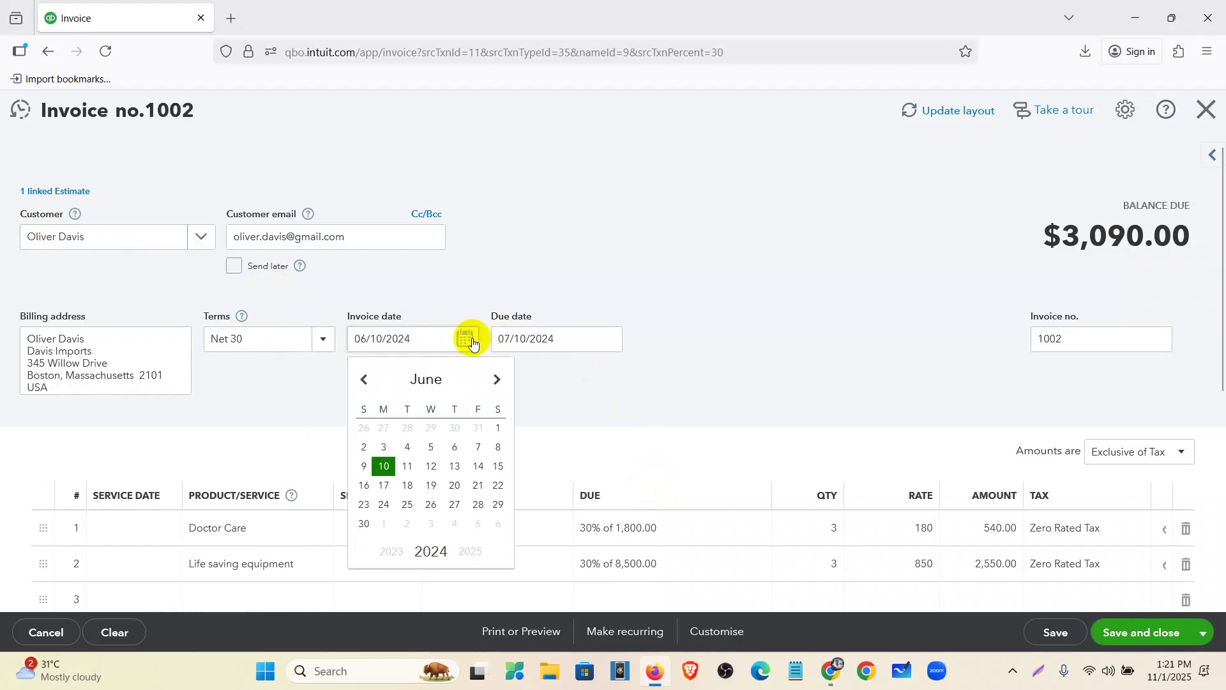
left_click(477, 466)
scroll(730, 399, "down", 2)
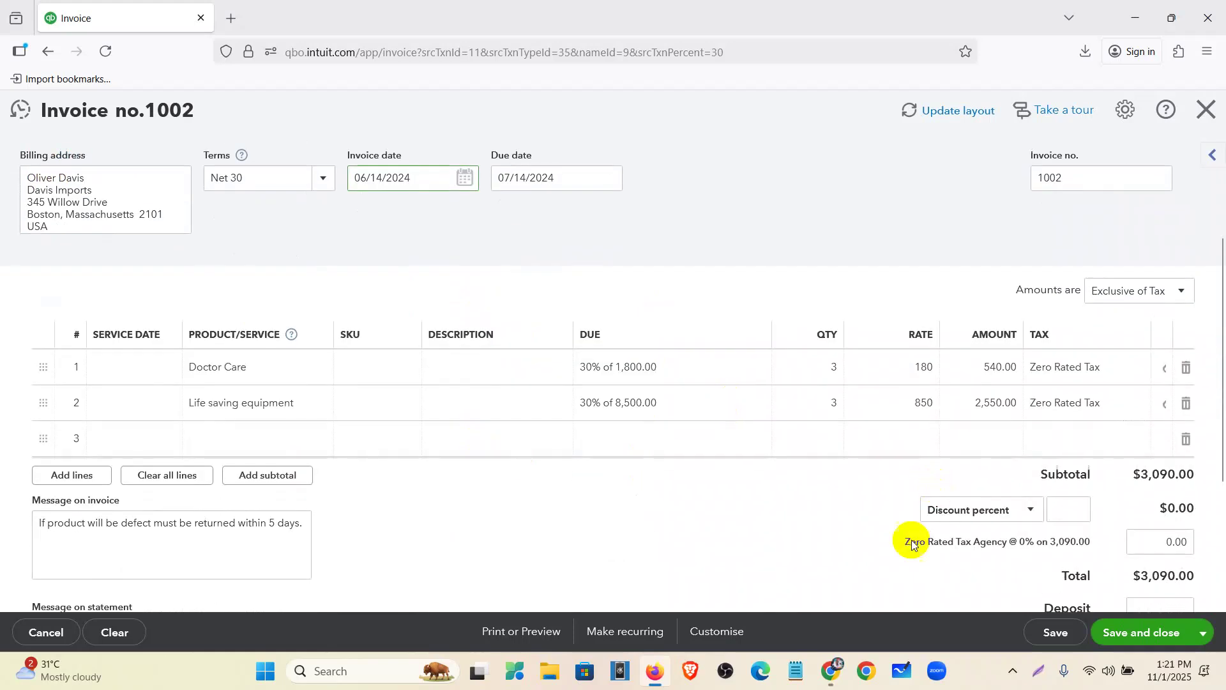
left_click(1153, 639)
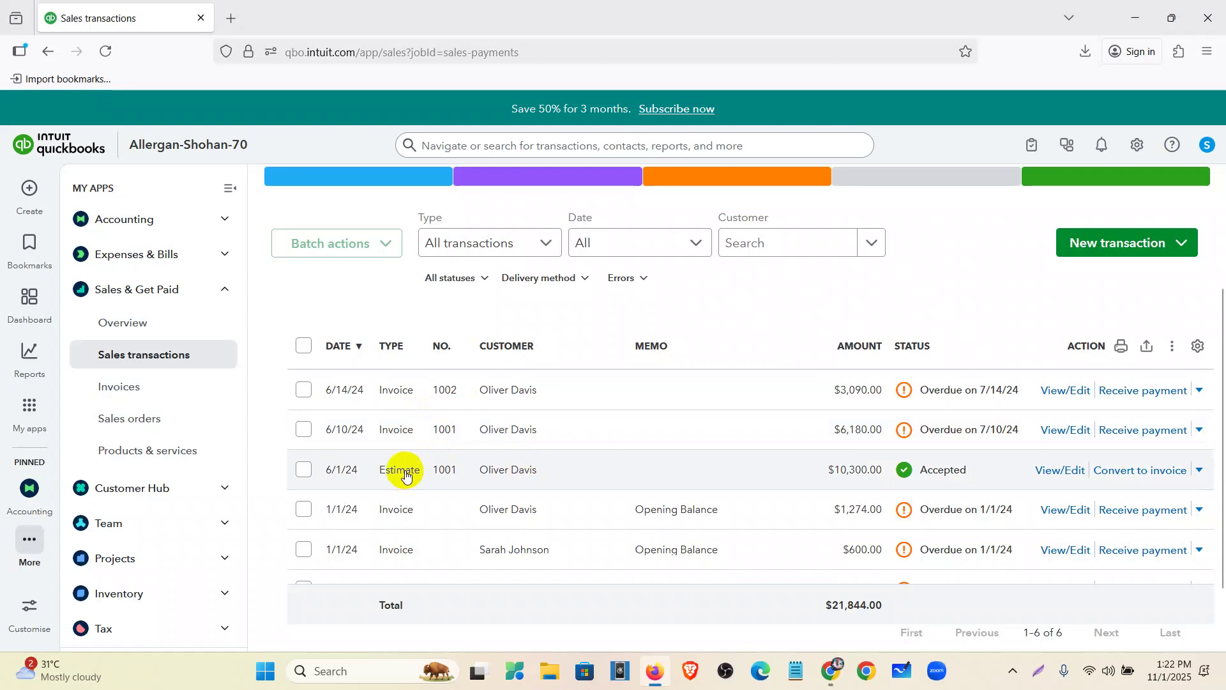
Start receiving a payment for invoice 1001 and set the payment date to 06/20/2024.
left_click(25, 195)
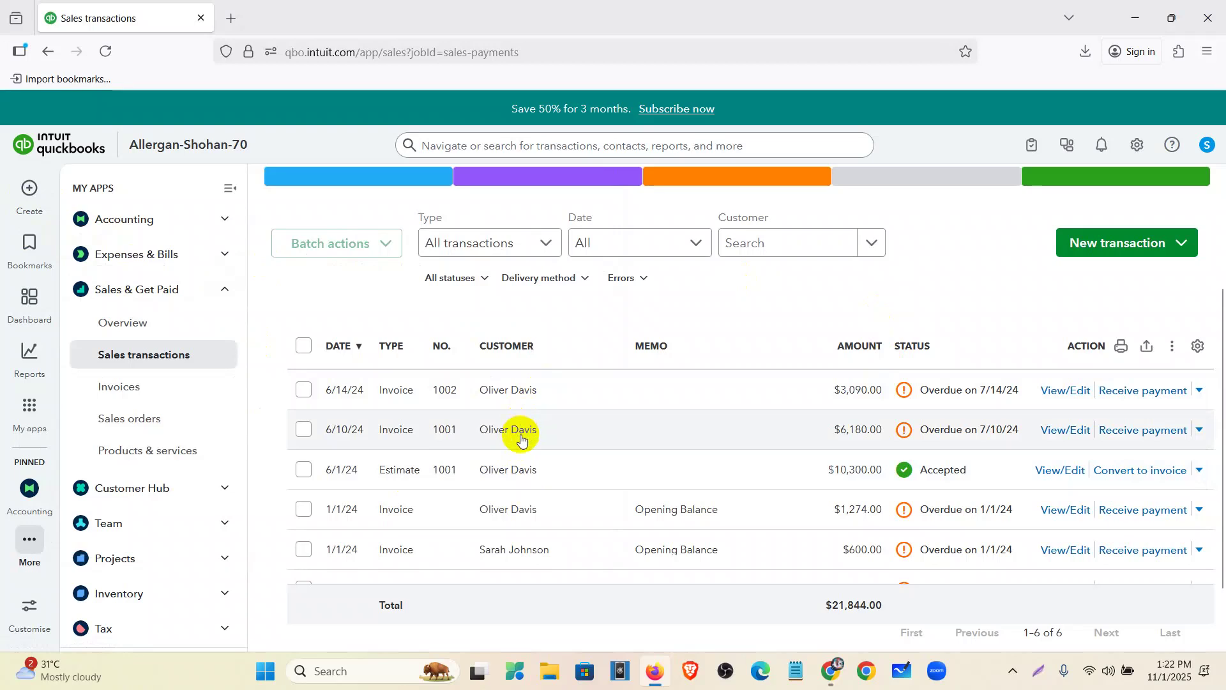
left_click(1144, 431)
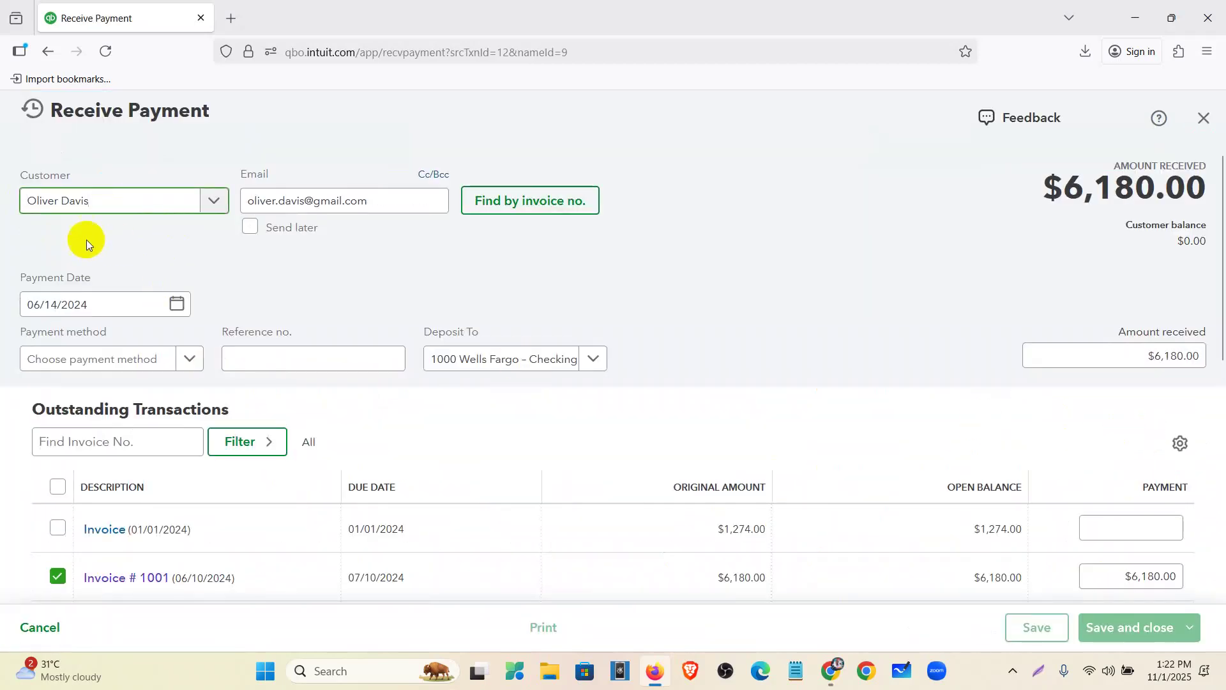
left_click(174, 307)
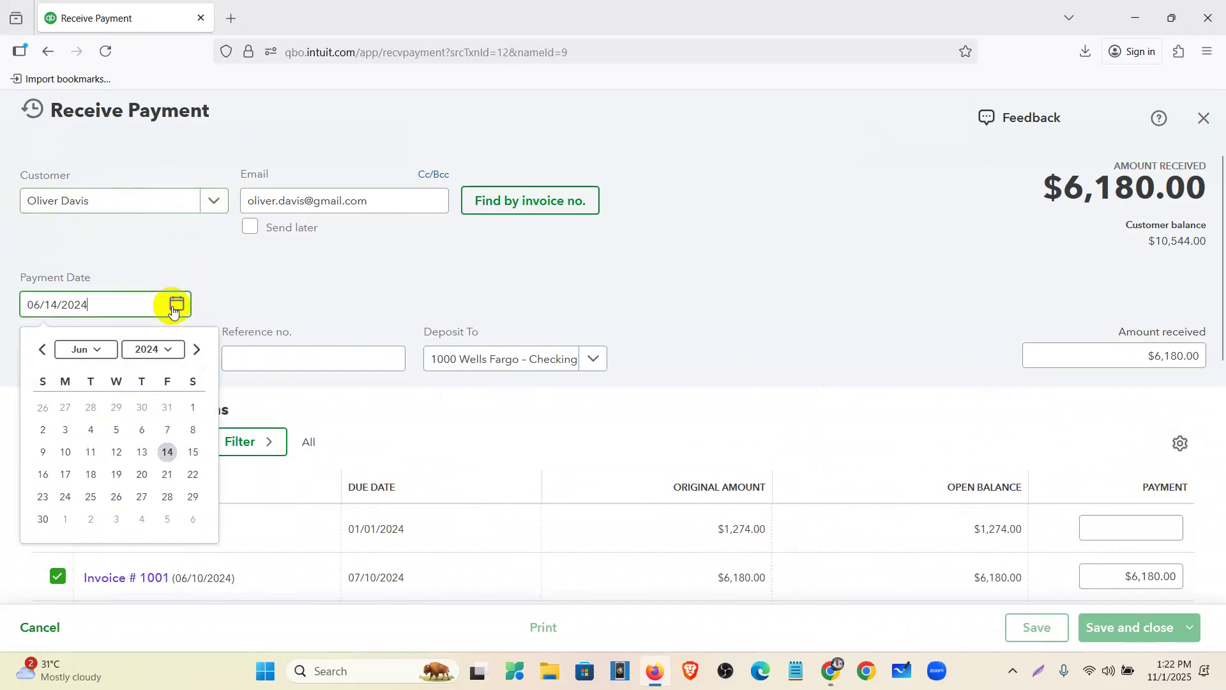
left_click(141, 476)
Set the payment method to Cheque and the deposit account to 1000 Wells Fargo – Checking.
scroll(191, 409, "down", 1)
left_click(192, 278)
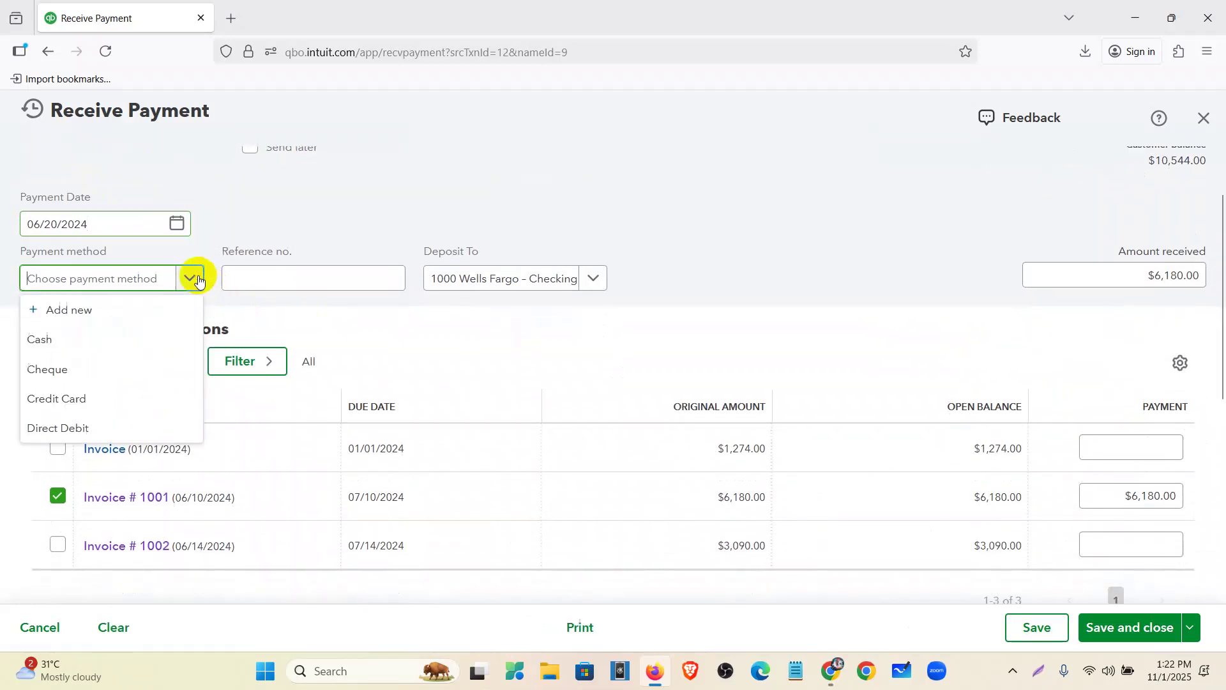
left_click(61, 367)
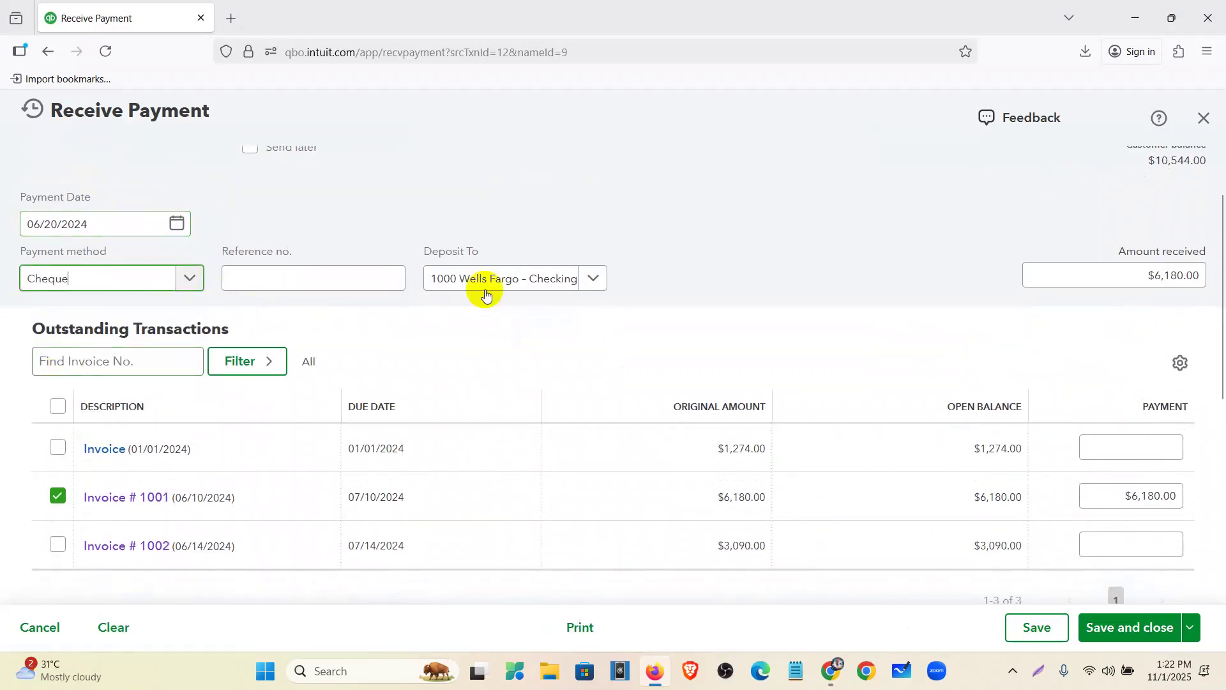
left_click(572, 282)
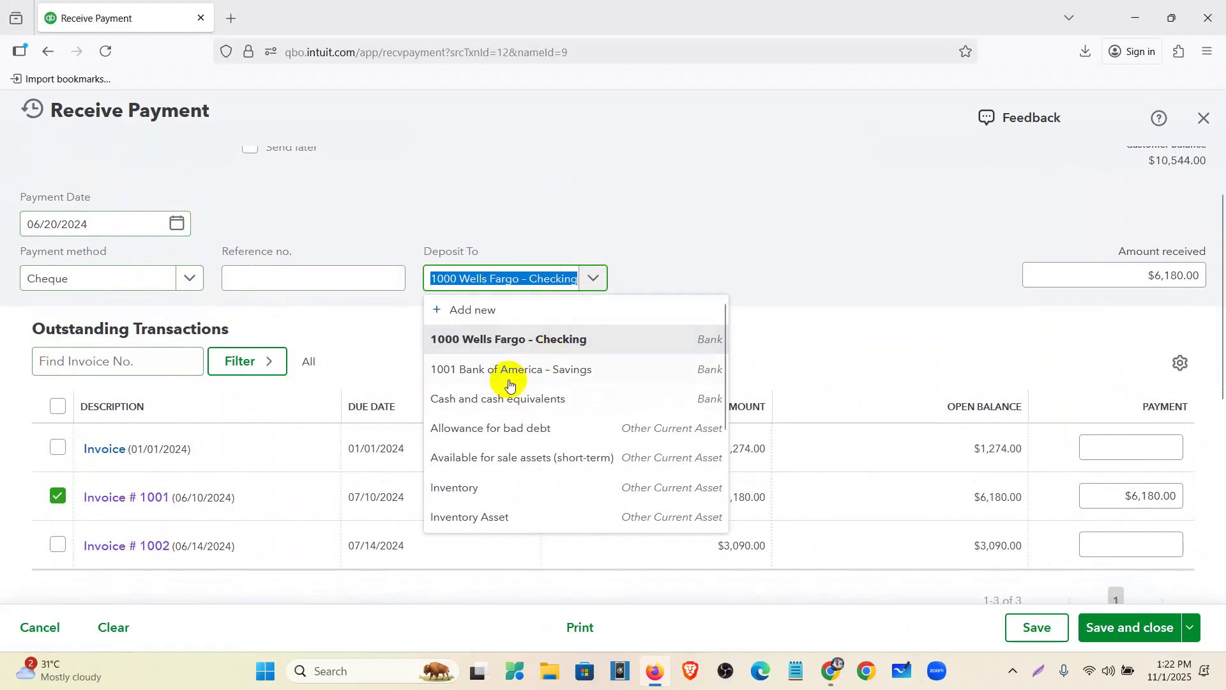
left_click(511, 340)
Review the original amounts of the customer's three outstanding invoices.
scroll(556, 323, "down", 1)
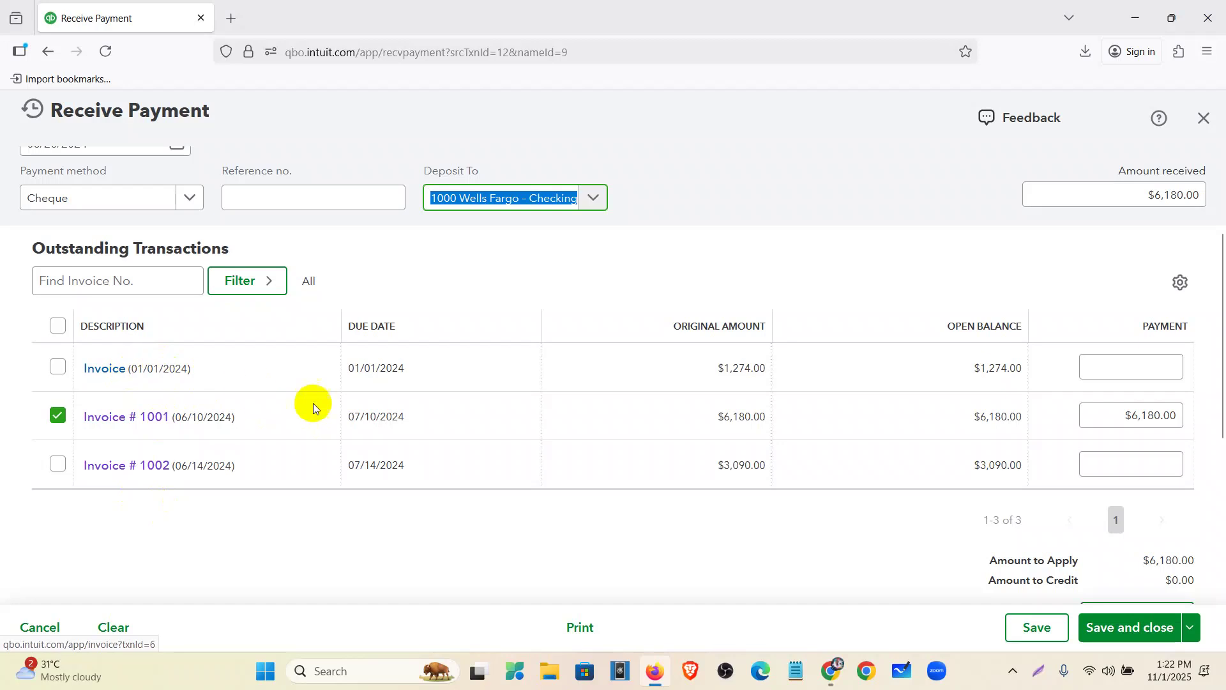
left_click_drag(689, 376, 780, 371)
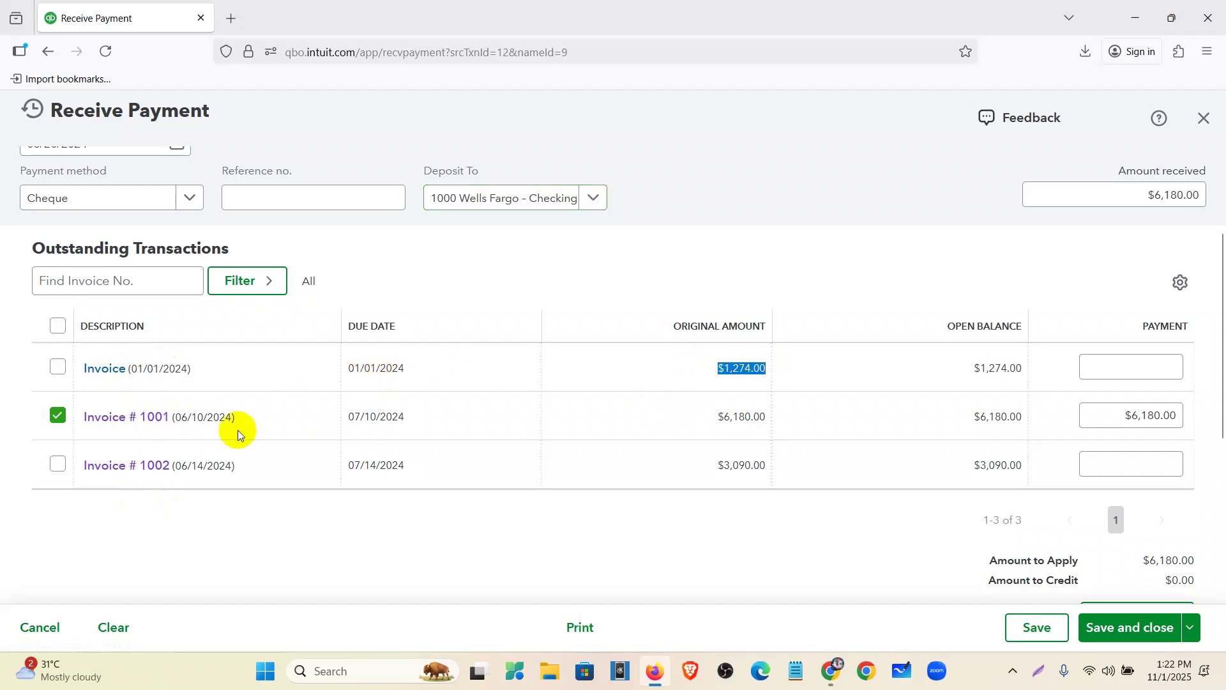
left_click_drag(708, 419, 772, 428)
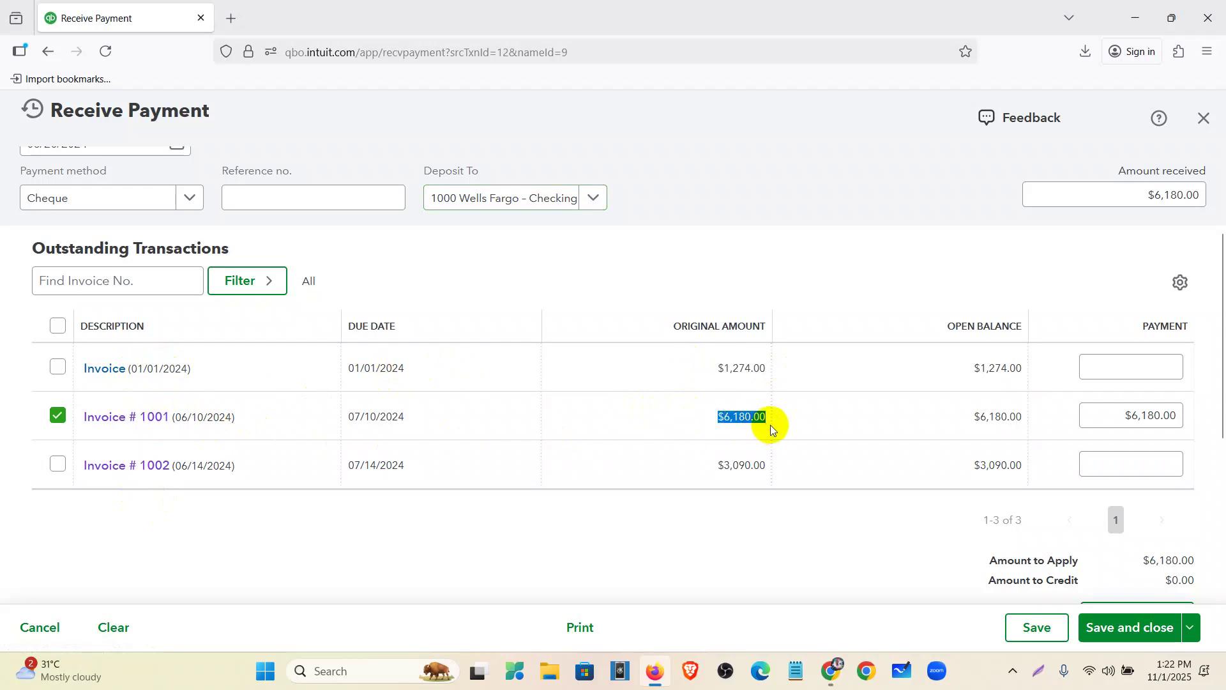
left_click_drag(716, 466, 768, 474)
left_click(743, 534)
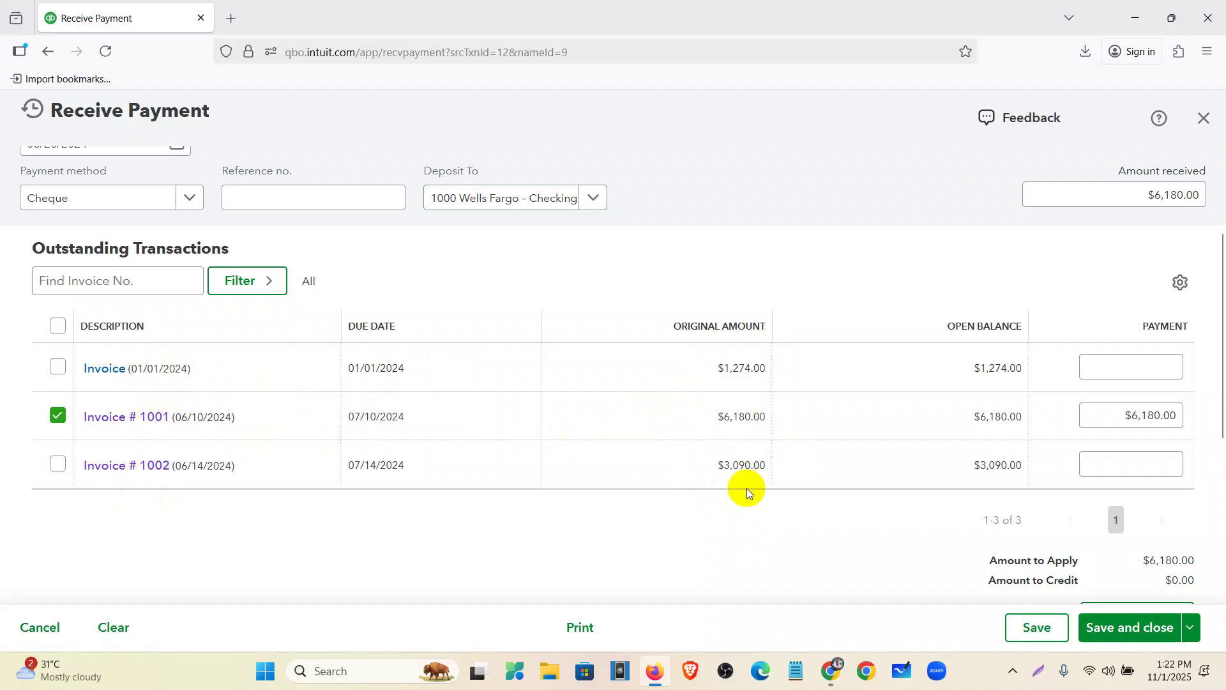
Keep only invoice 1001 selected for the payment, then save and close the payment.
left_click(60, 415)
left_click(60, 419)
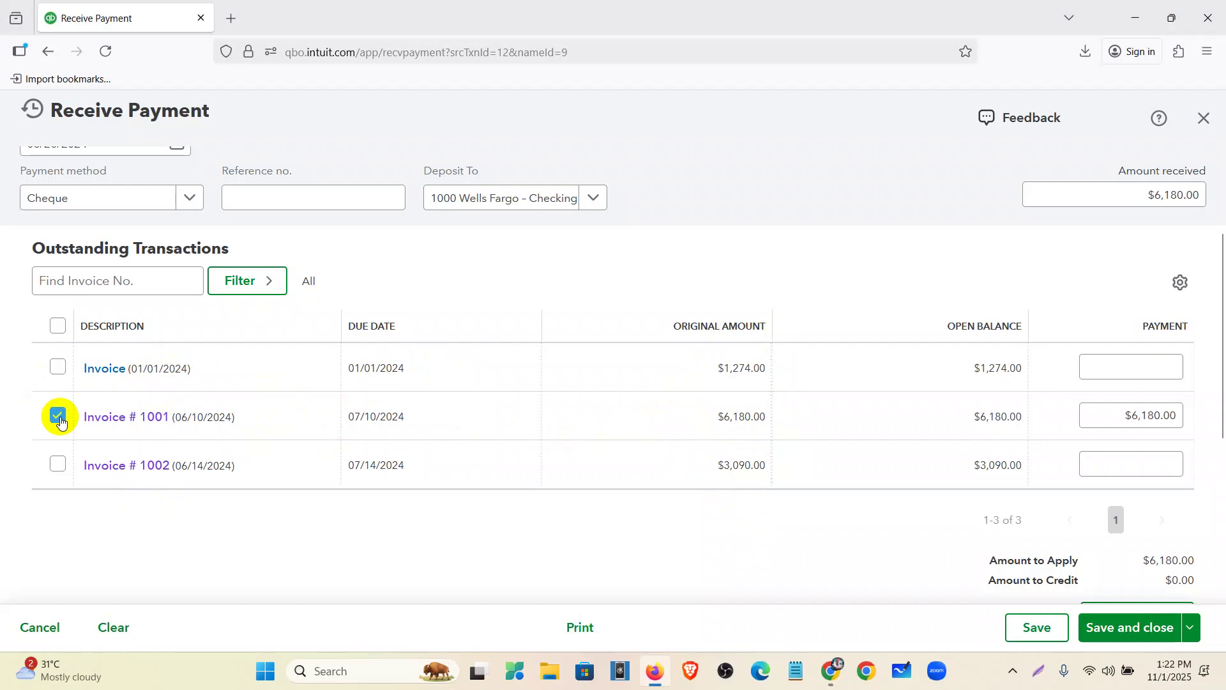
left_click(58, 467)
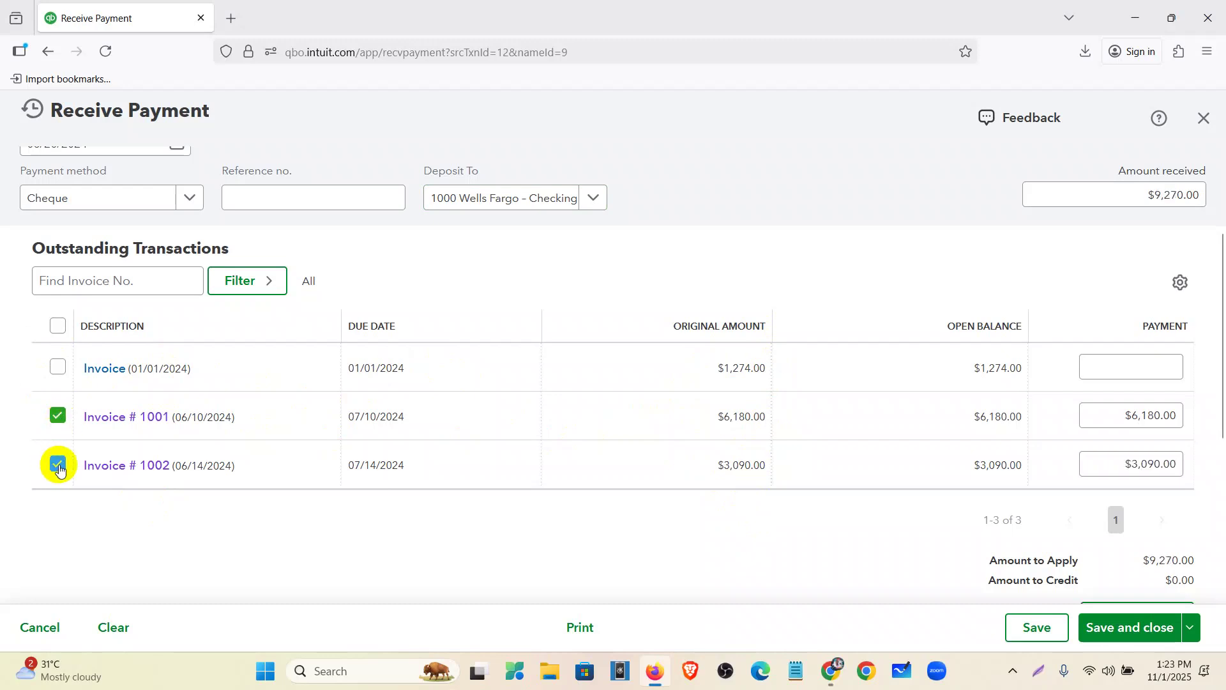
left_click(60, 470)
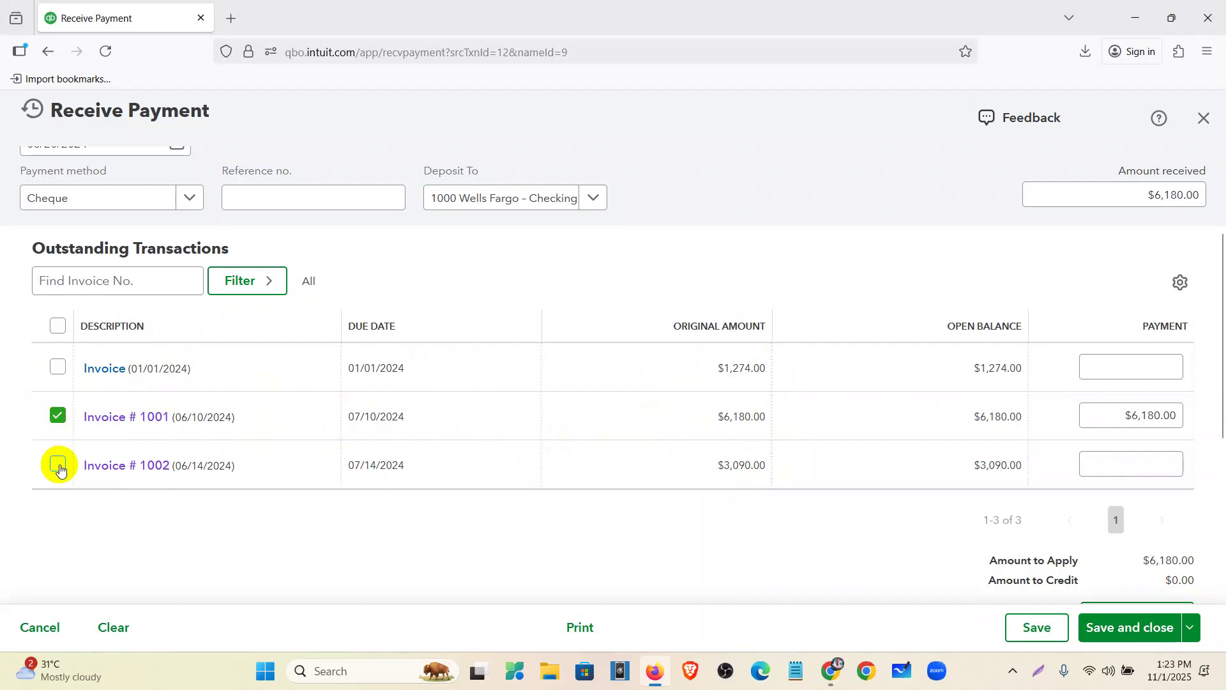
scroll(845, 465, "up", 3)
left_click(1116, 629)
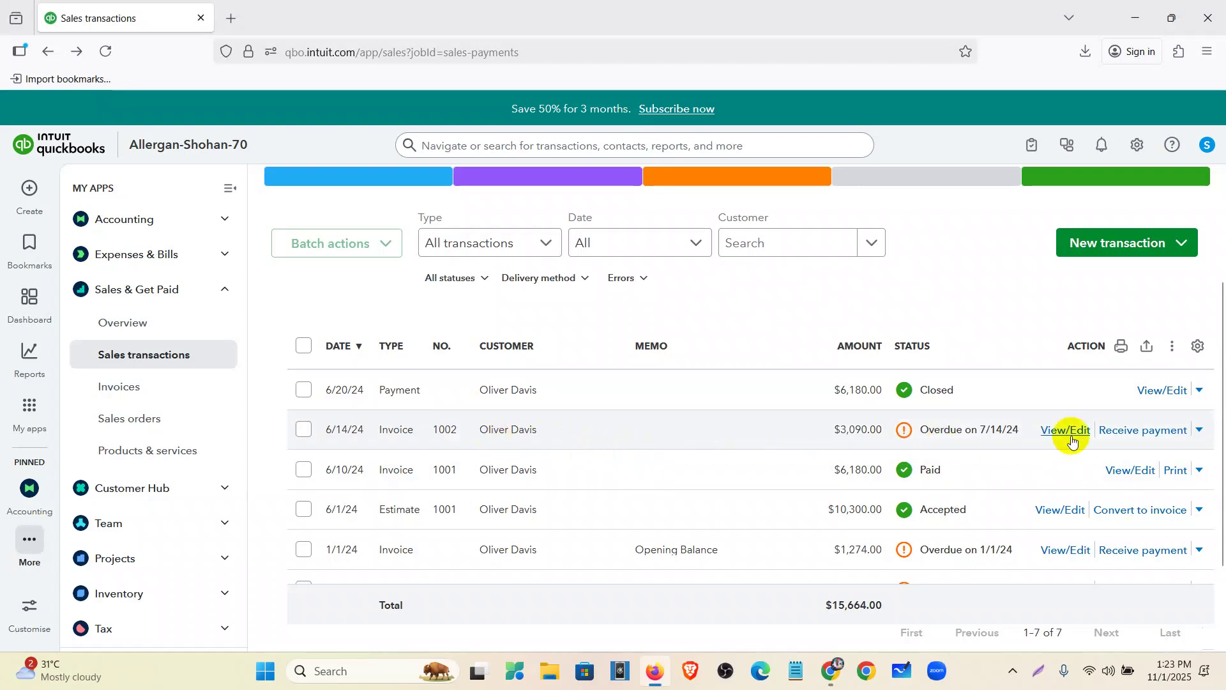
Start receiving a payment for invoice 1002 and set the payment date to 07/01/2024.
left_click(1129, 435)
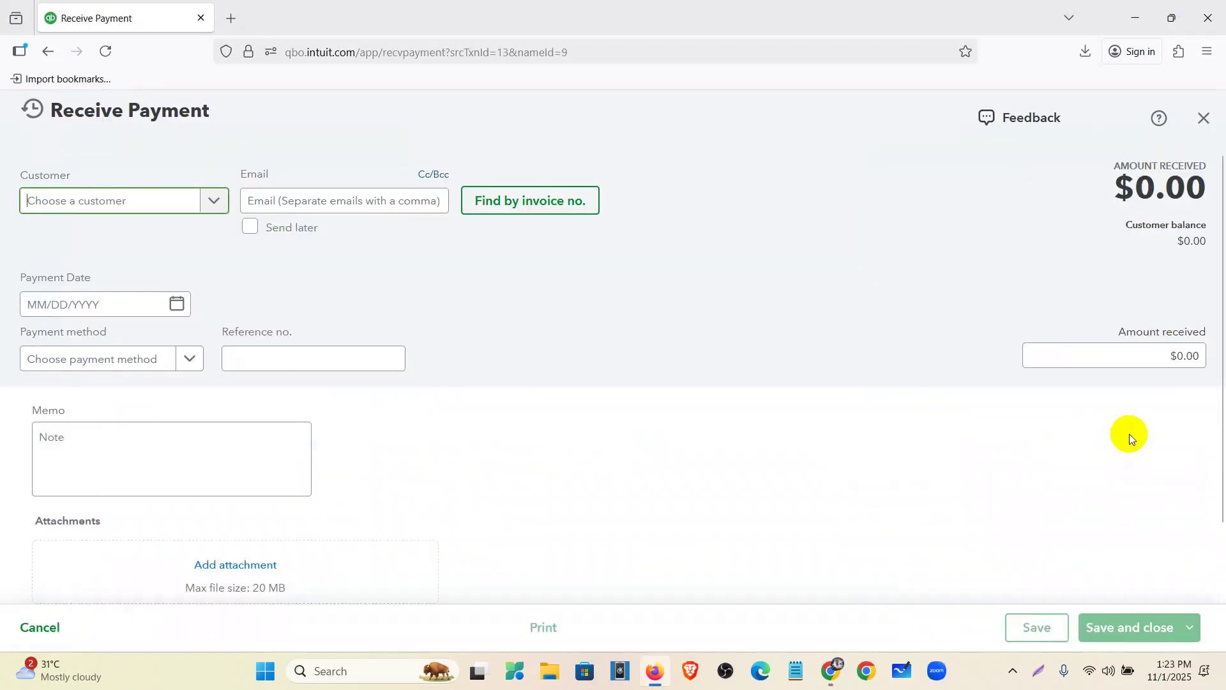
left_click(178, 306)
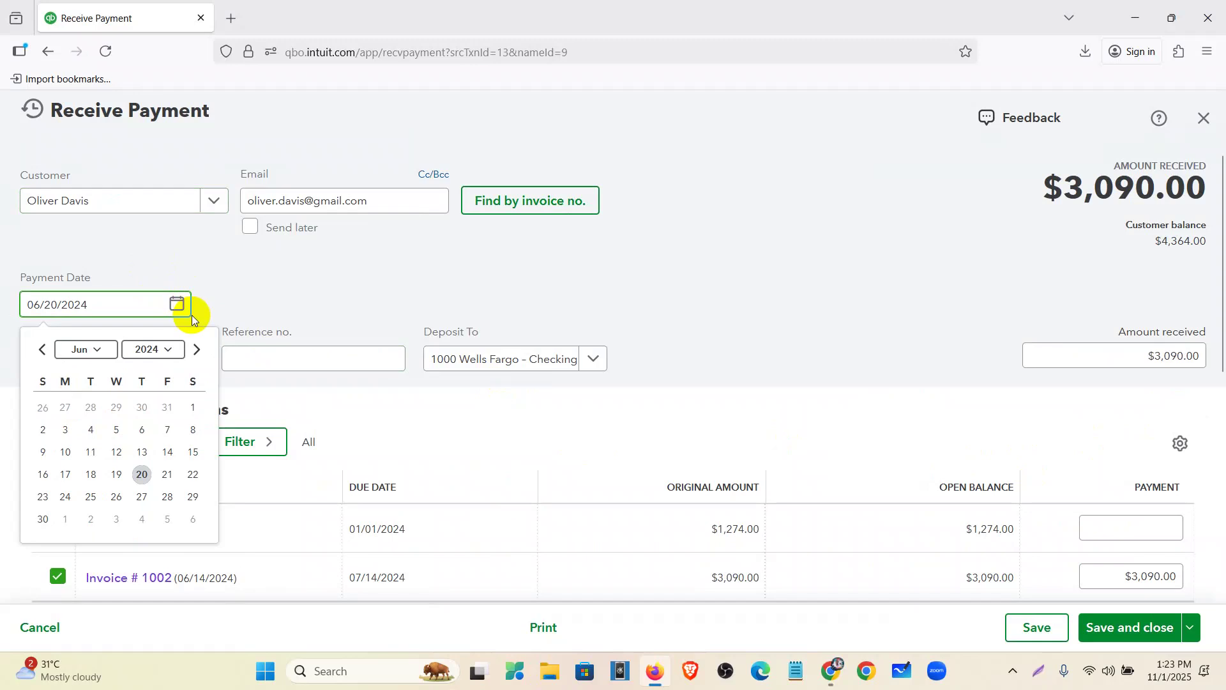
left_click(199, 350)
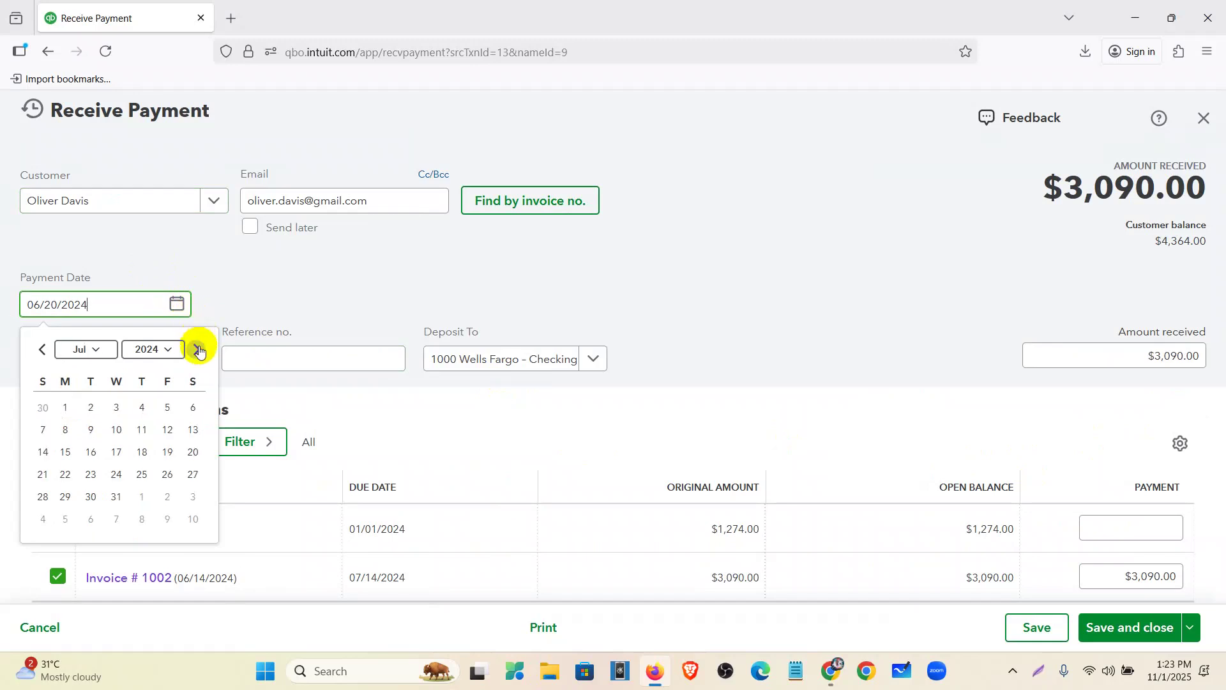
left_click(66, 409)
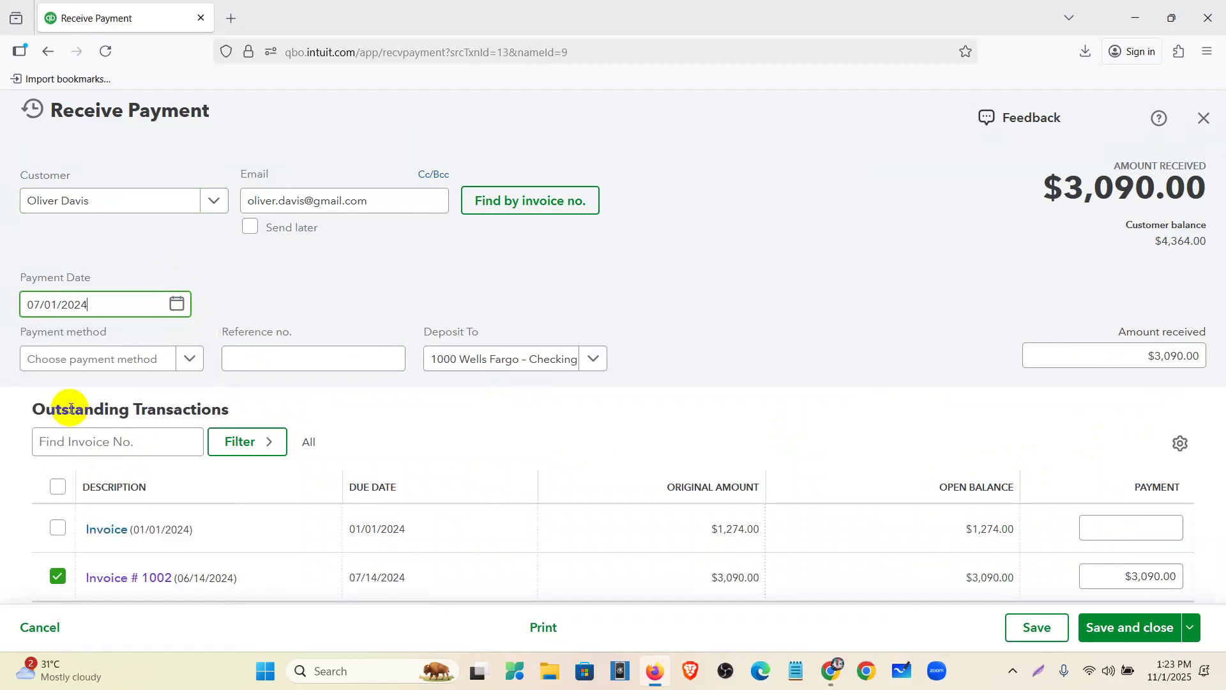
Set the payment method to Cash and the deposit account to 1001 Bank of America – Savings.
left_click(168, 359)
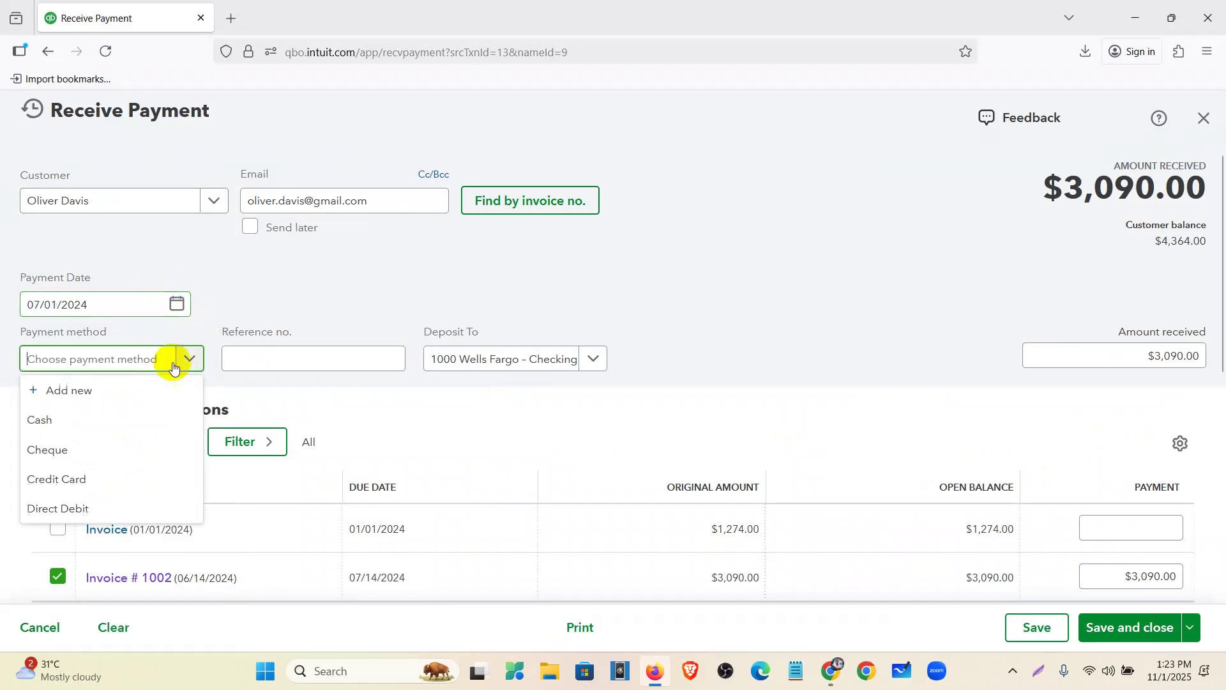
left_click(124, 425)
left_click(521, 358)
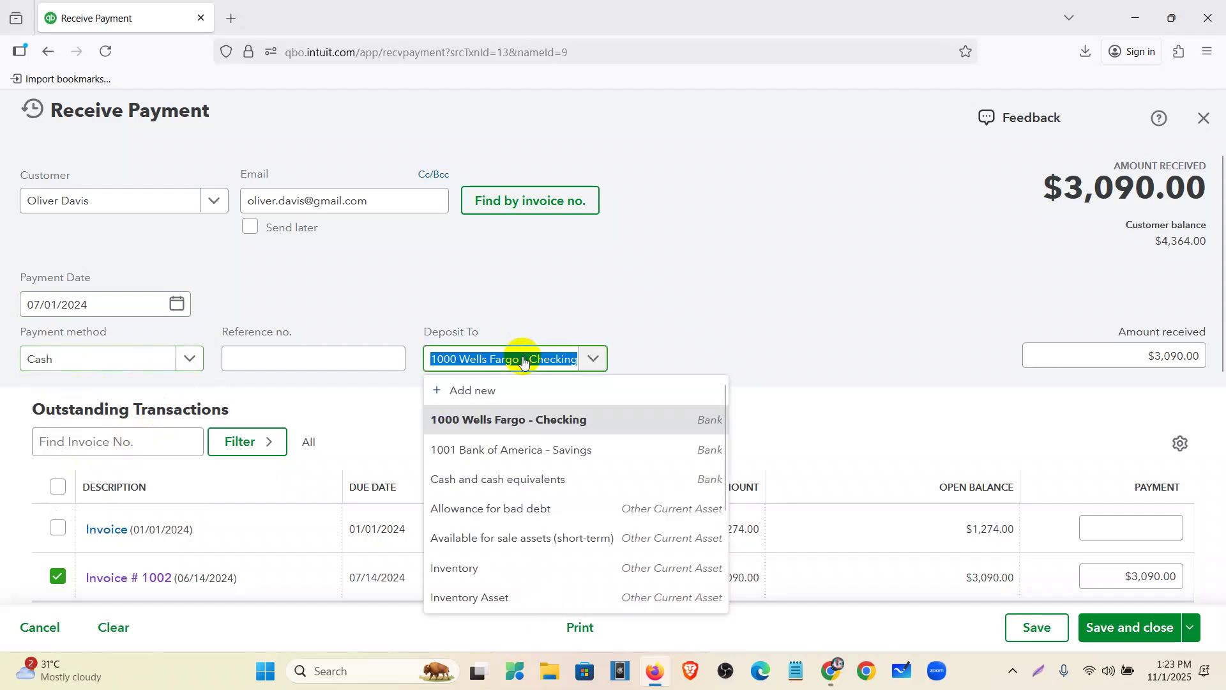
left_click(499, 451)
Check the open balance and payment amount of invoice 1002, along with the payment date.
scroll(616, 404, "down", 1)
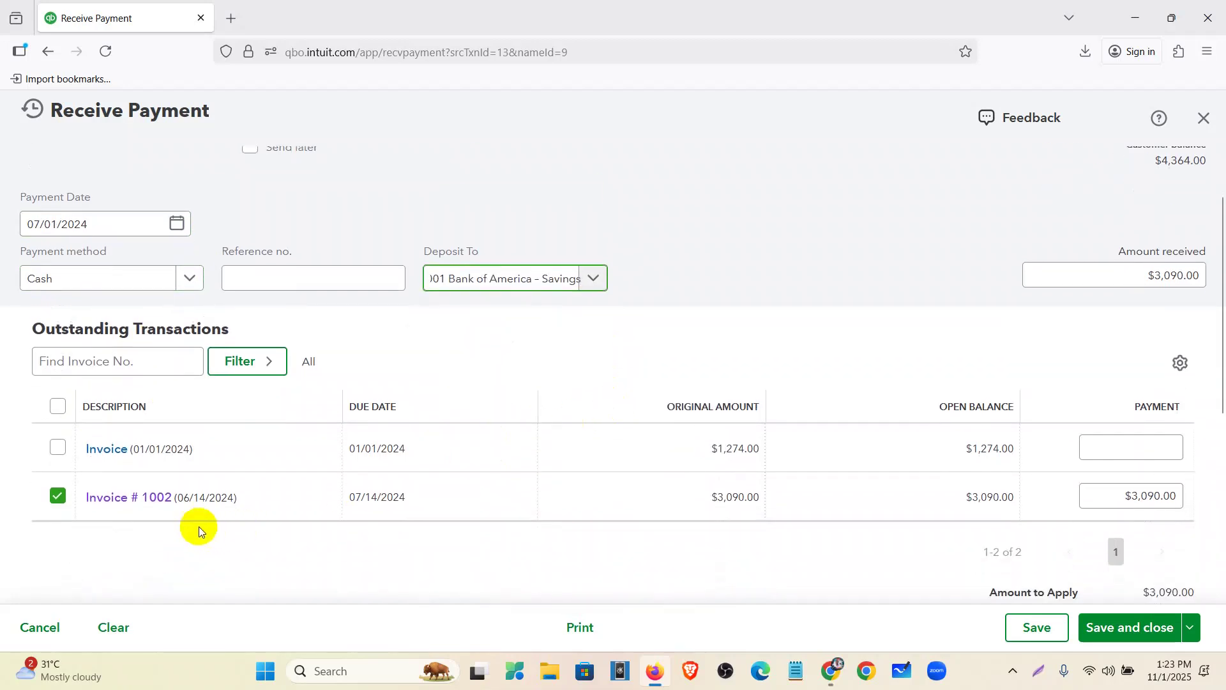
left_click_drag(965, 497, 1020, 502)
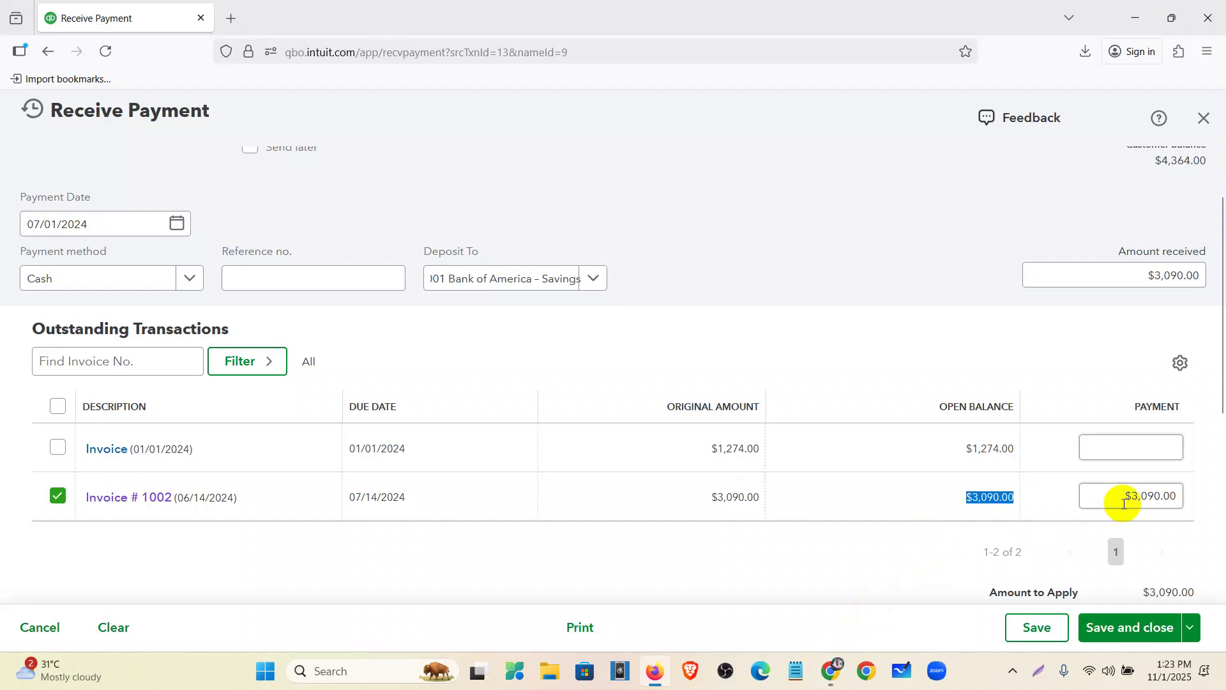
left_click(1178, 499)
left_click(1178, 499)
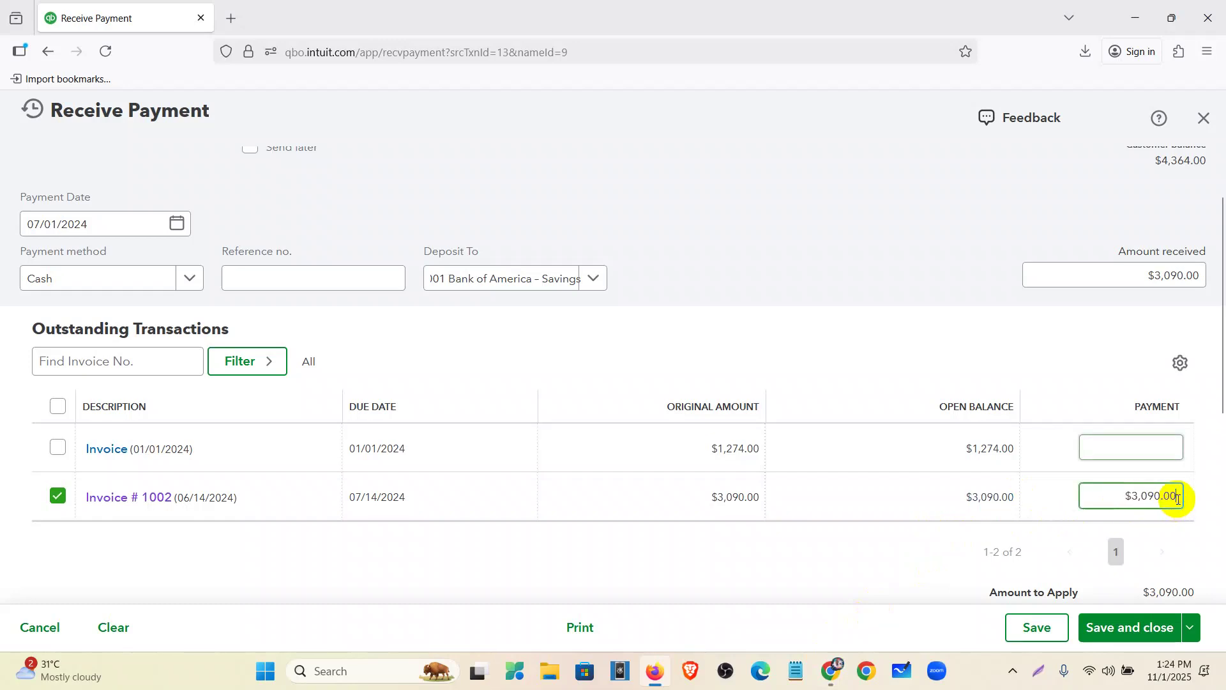
left_click(176, 225)
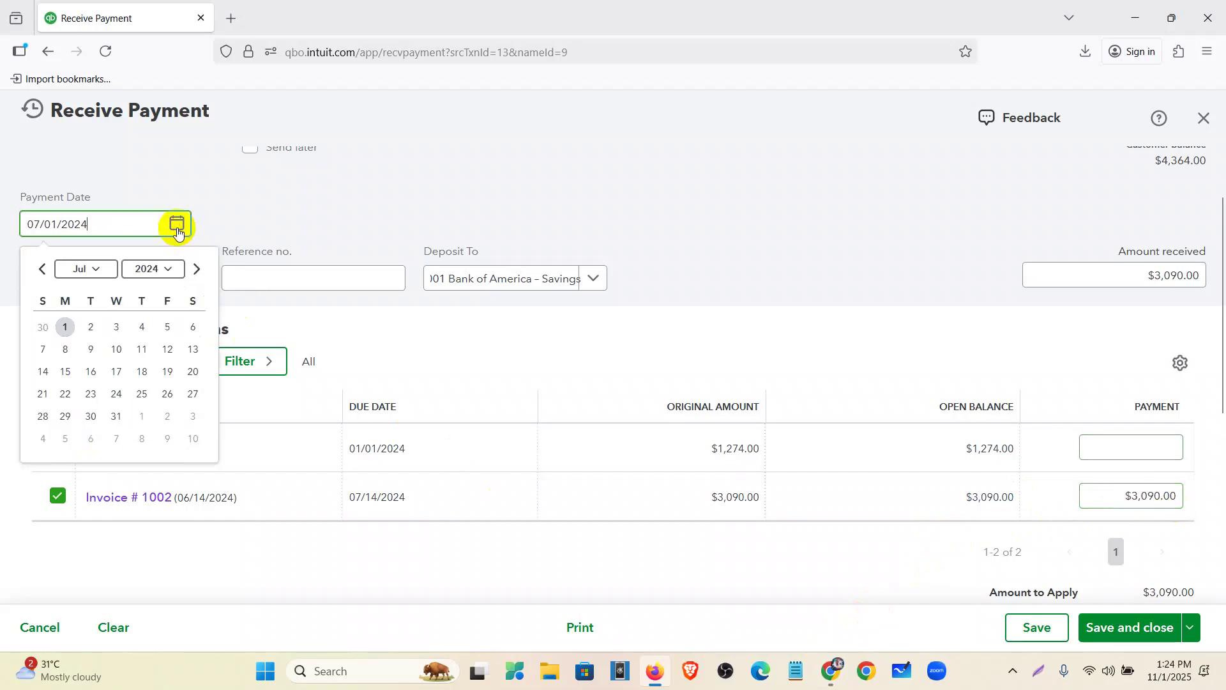
left_click(769, 293)
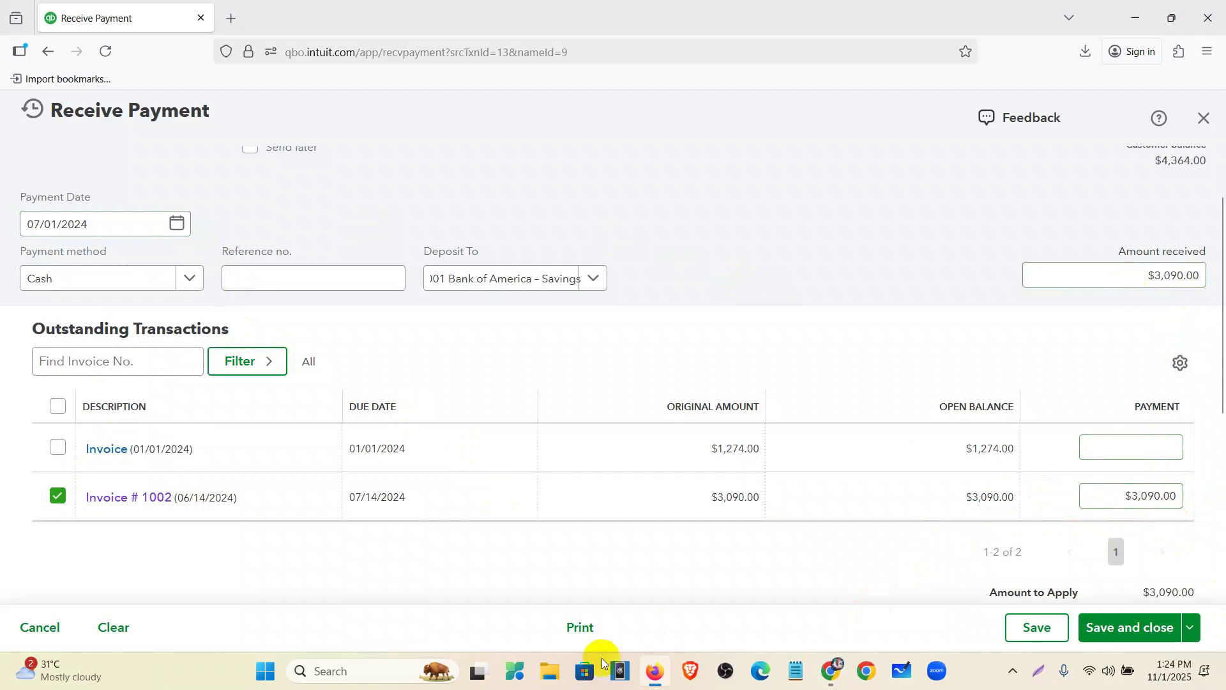
Open the Windows Calculator and work out 70% of 3090.
left_click(362, 672)
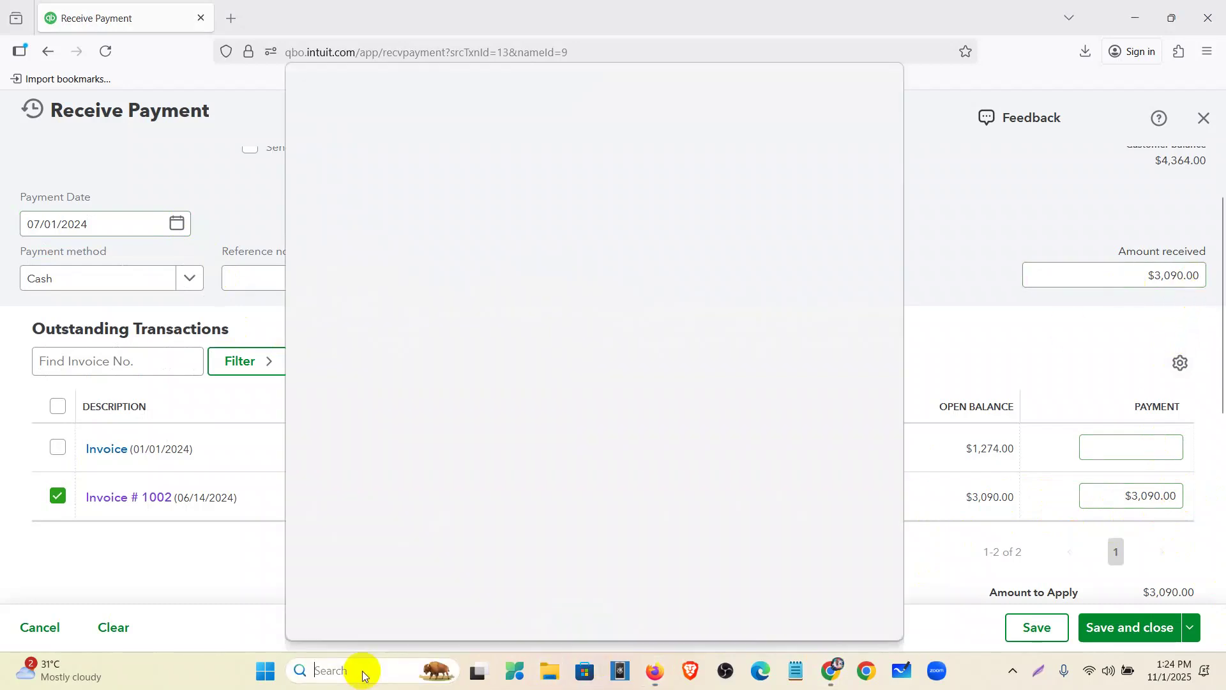
type("cal")
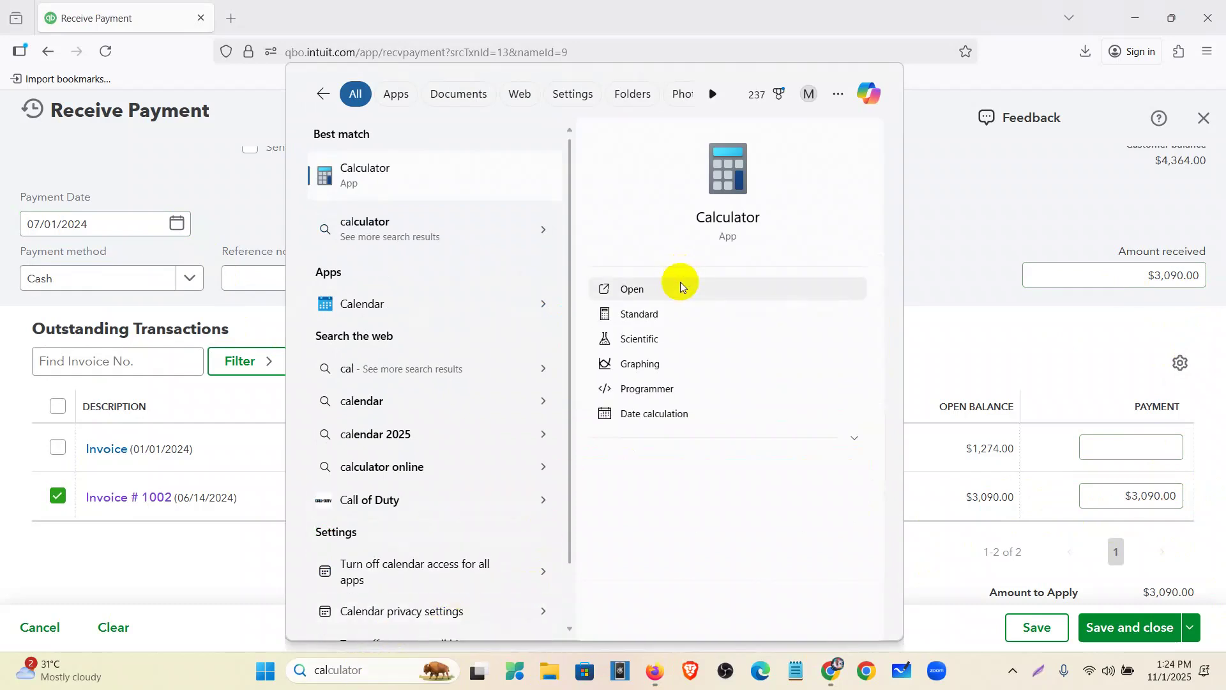
left_click(681, 285)
left_click(658, 446)
left_click(602, 484)
left_click(674, 365)
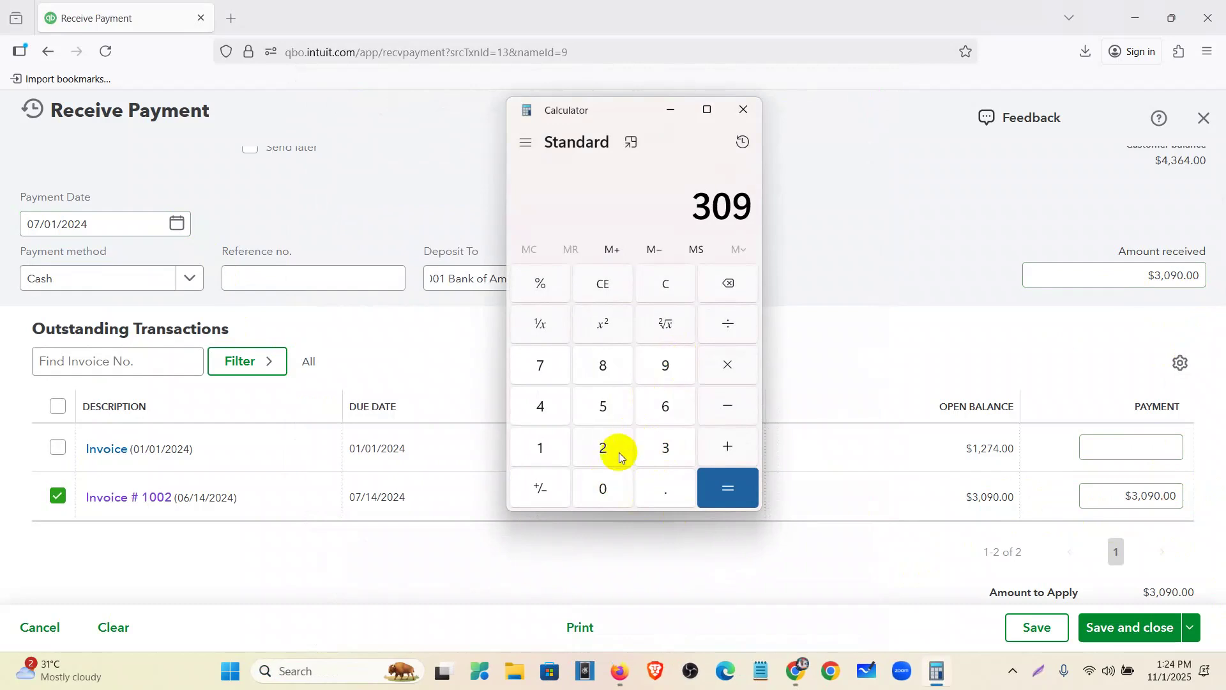
left_click(588, 488)
left_click(732, 361)
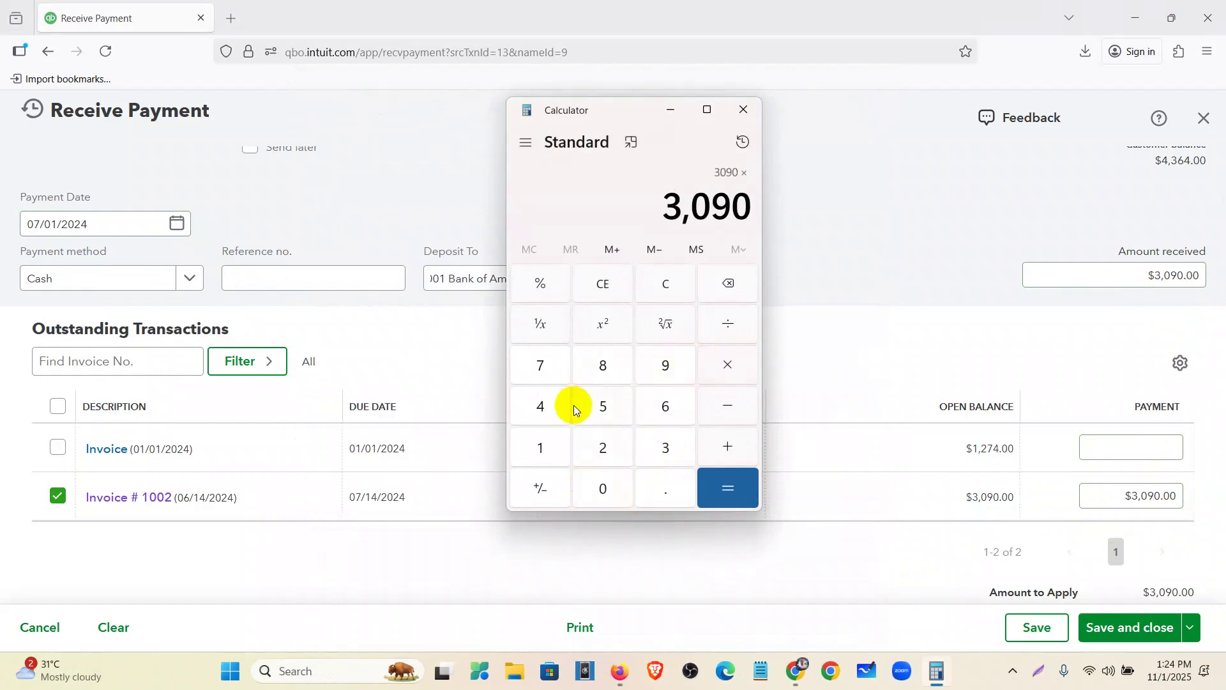
left_click(538, 365)
left_click(587, 488)
left_click(544, 286)
left_click(722, 478)
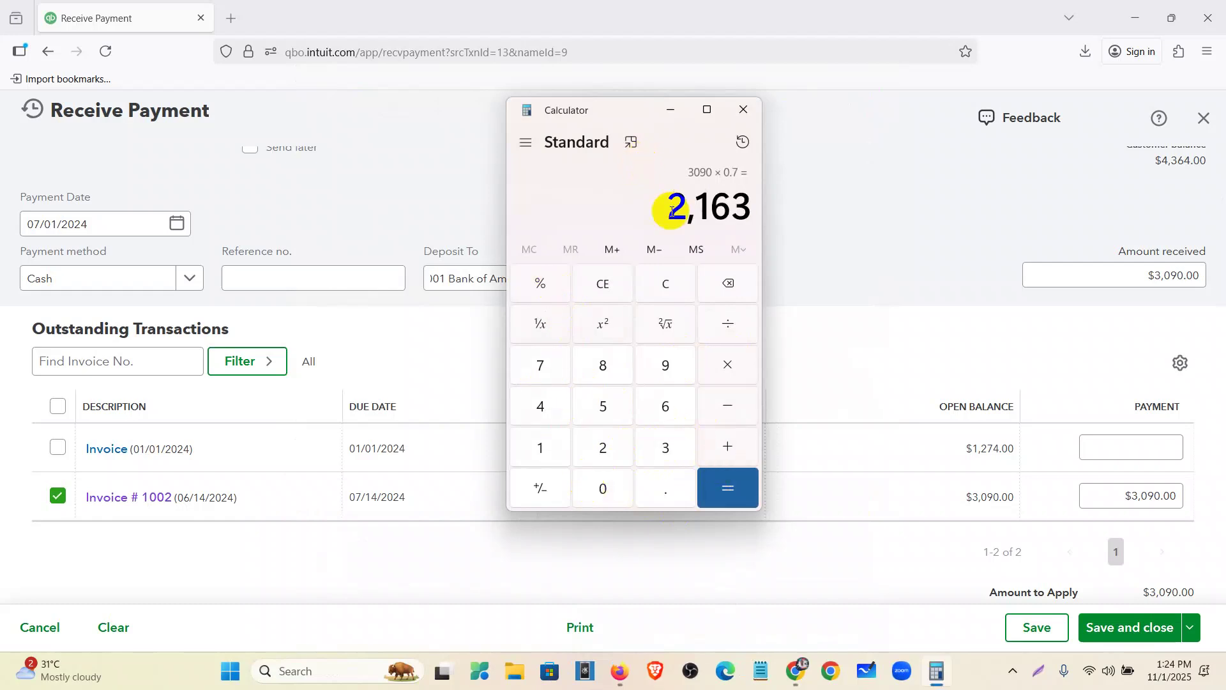
Back in QuickBooks, set the amount received to $3,090.00*0.70 and compare it with the Calculator result.
left_click(1043, 329)
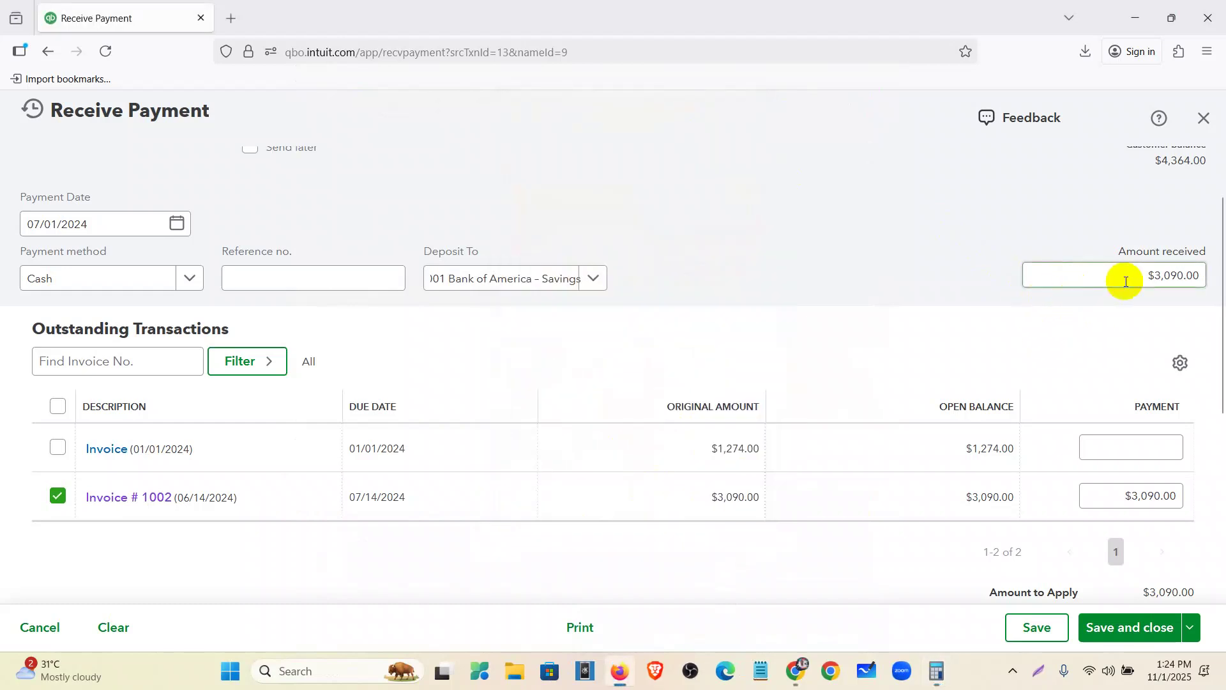
scroll(1044, 415, "up", 2)
scroll(1174, 365, "down", 2)
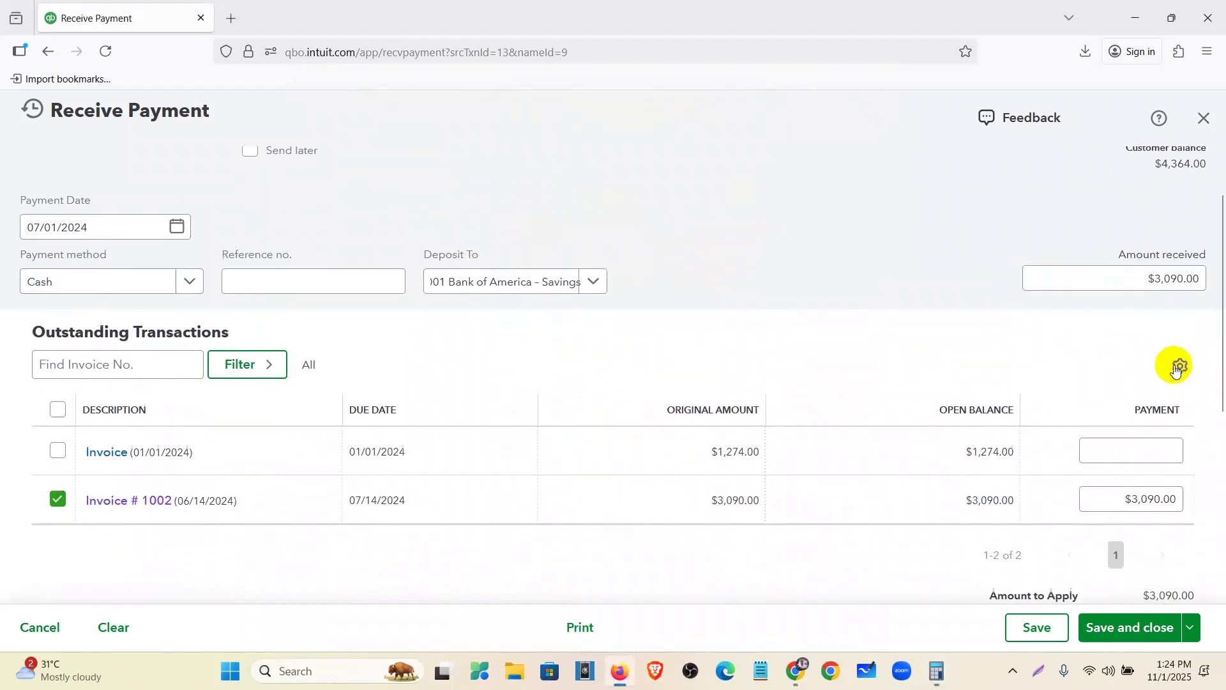
scroll(1215, 295, "up", 2)
left_click(1202, 358)
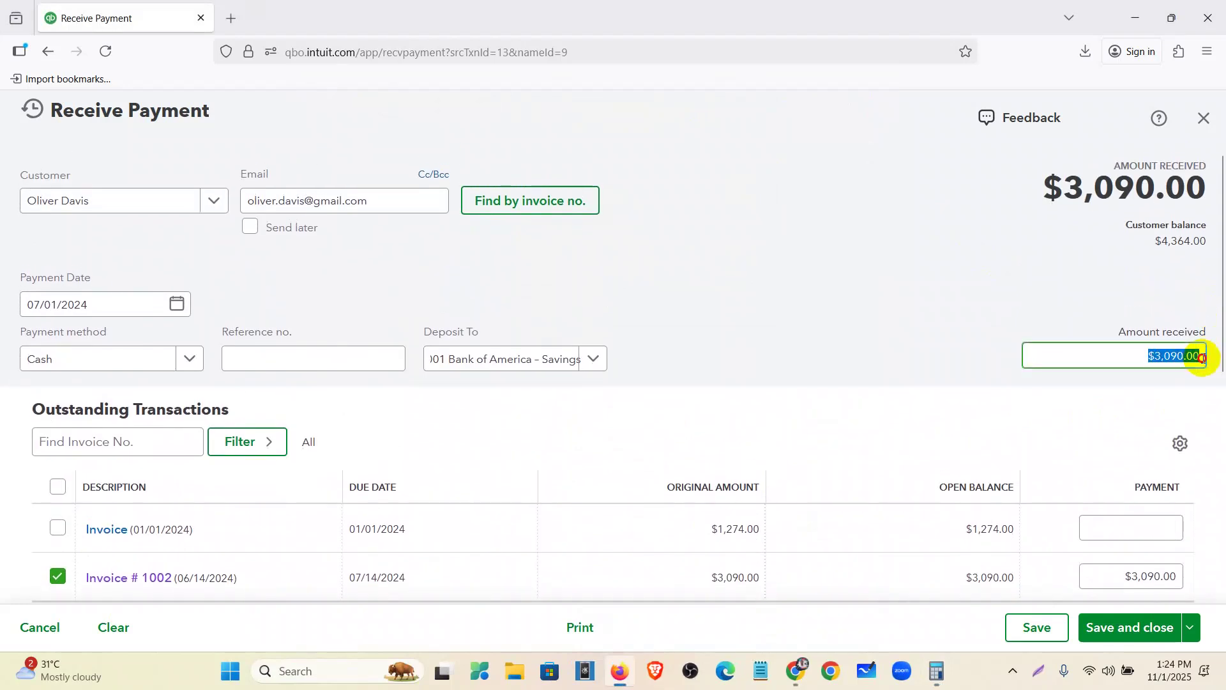
left_click(1202, 358)
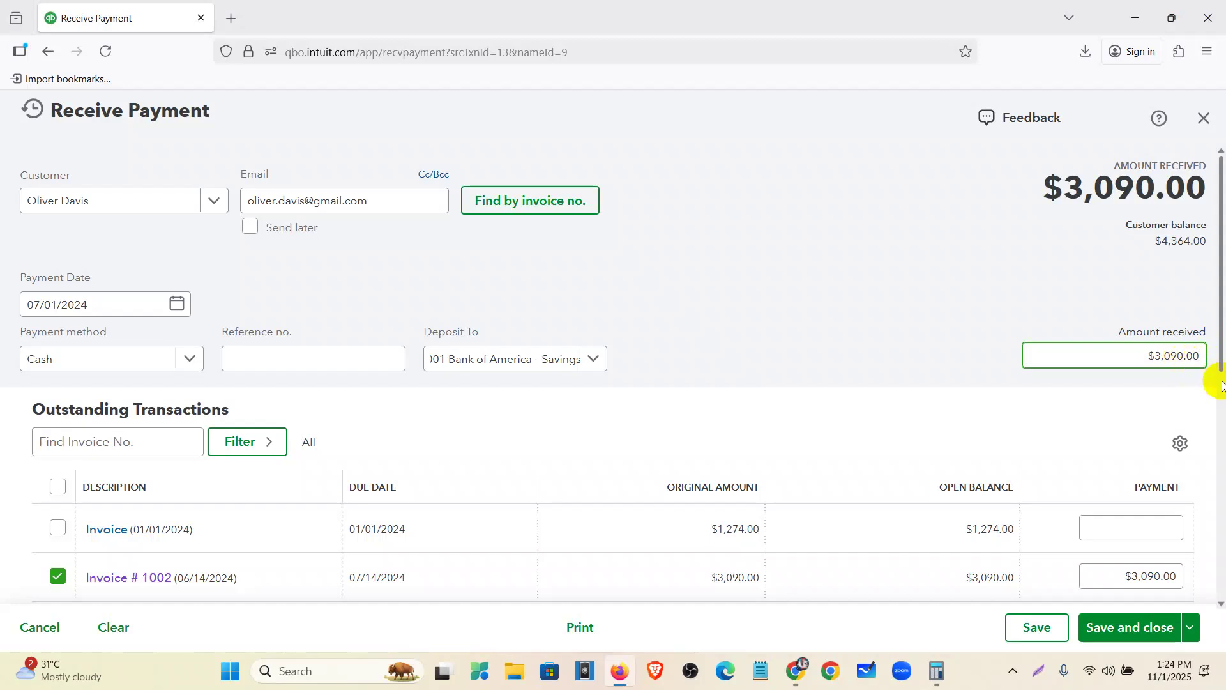
type("*")
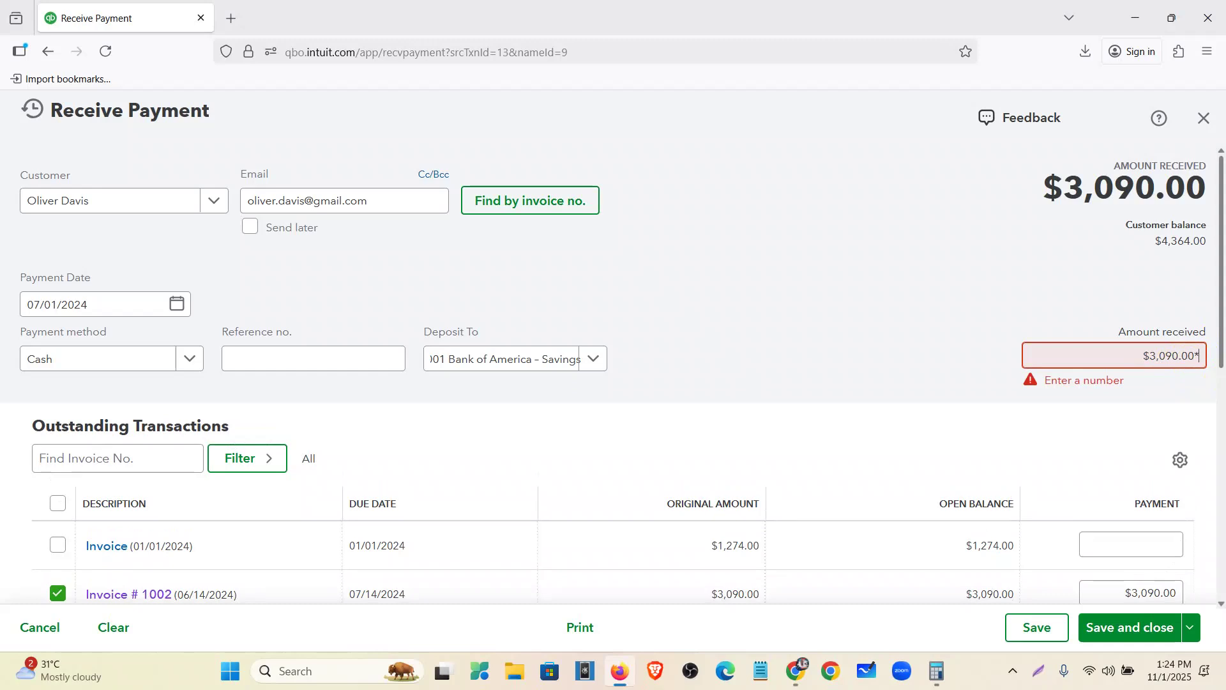
type("0.70")
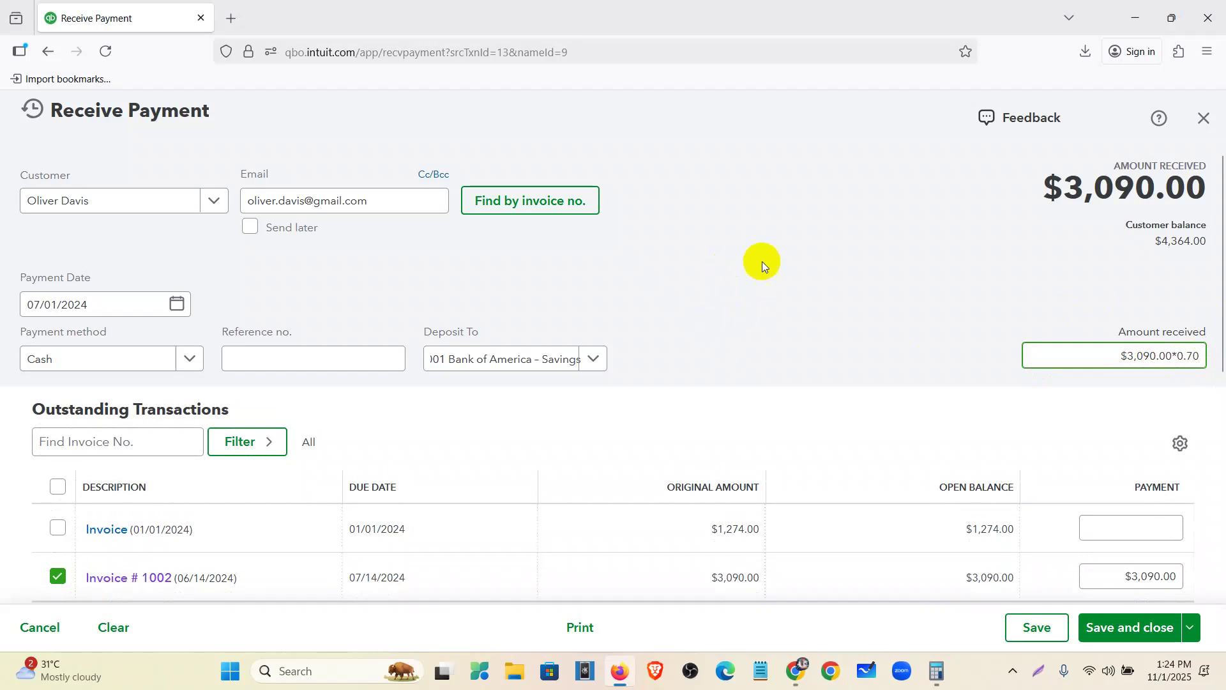
key("Tab")
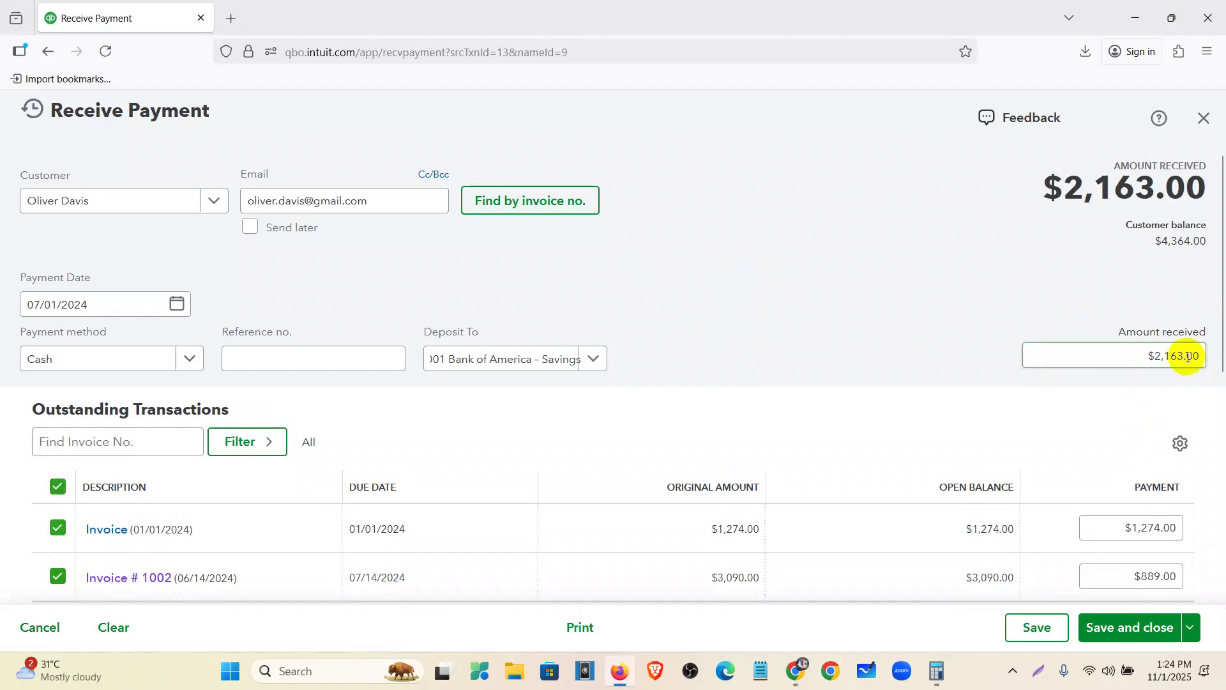
left_click(937, 670)
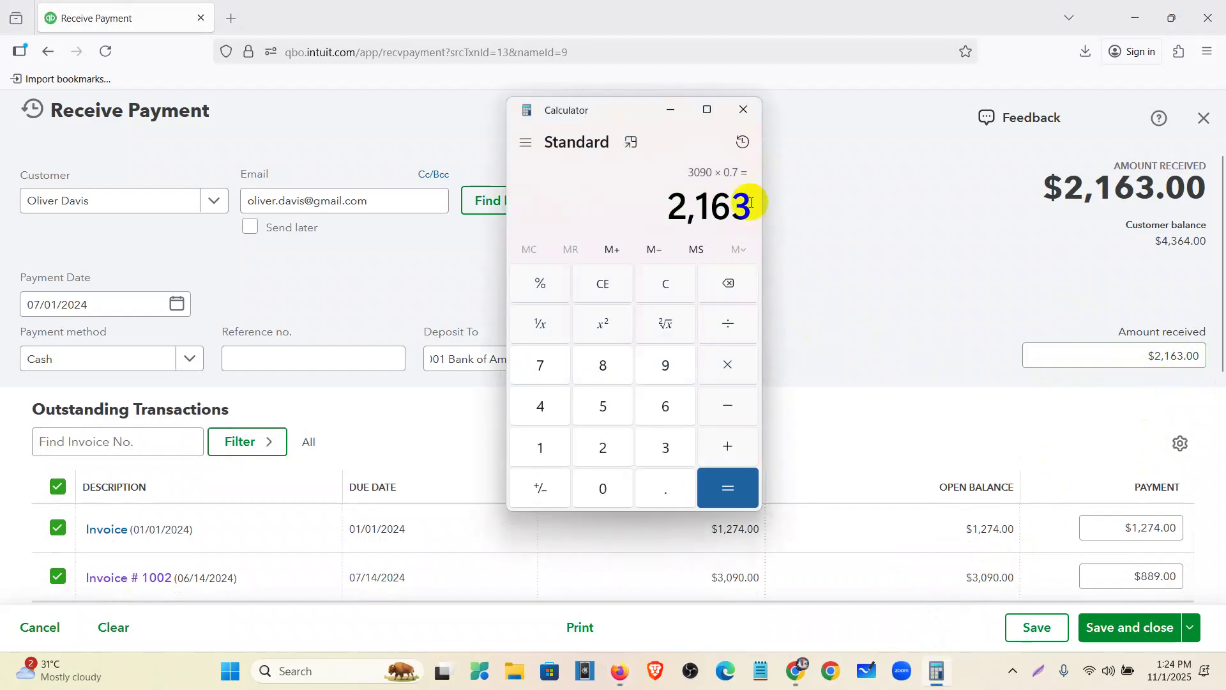
Back in QuickBooks, exclude the invoice dated 01/01/2024 from the payment so only invoice 1002 is selected.
left_click(670, 110)
scroll(145, 540, "down", 2)
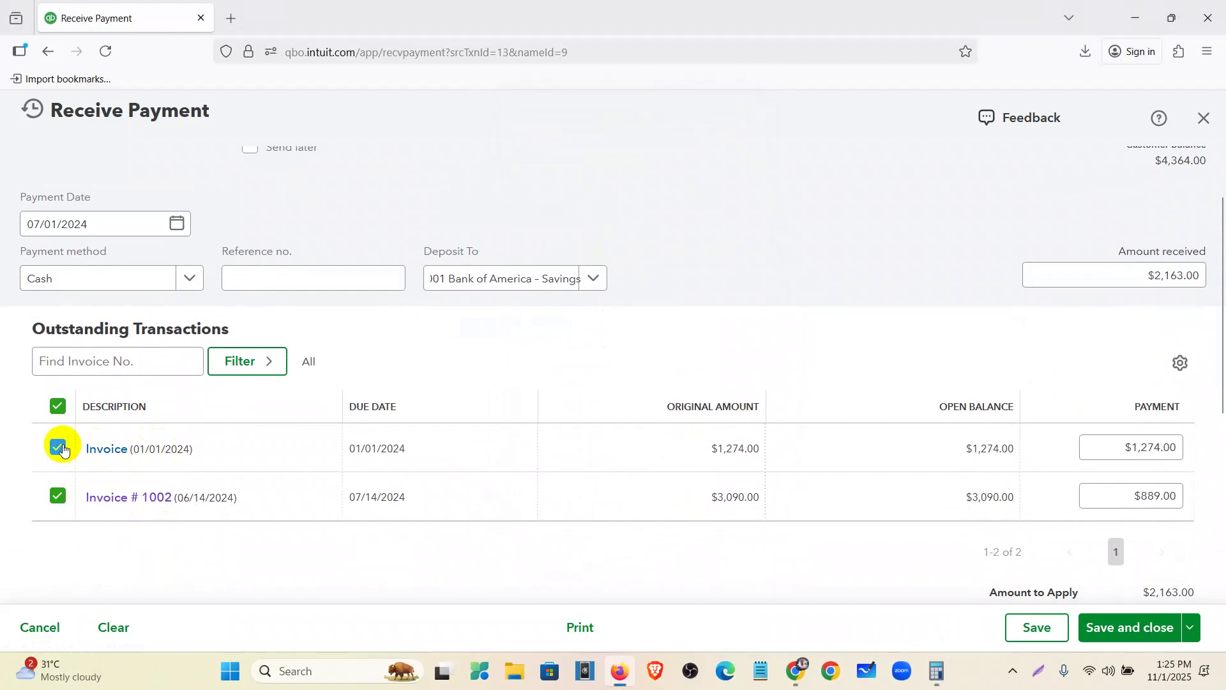
left_click(63, 449)
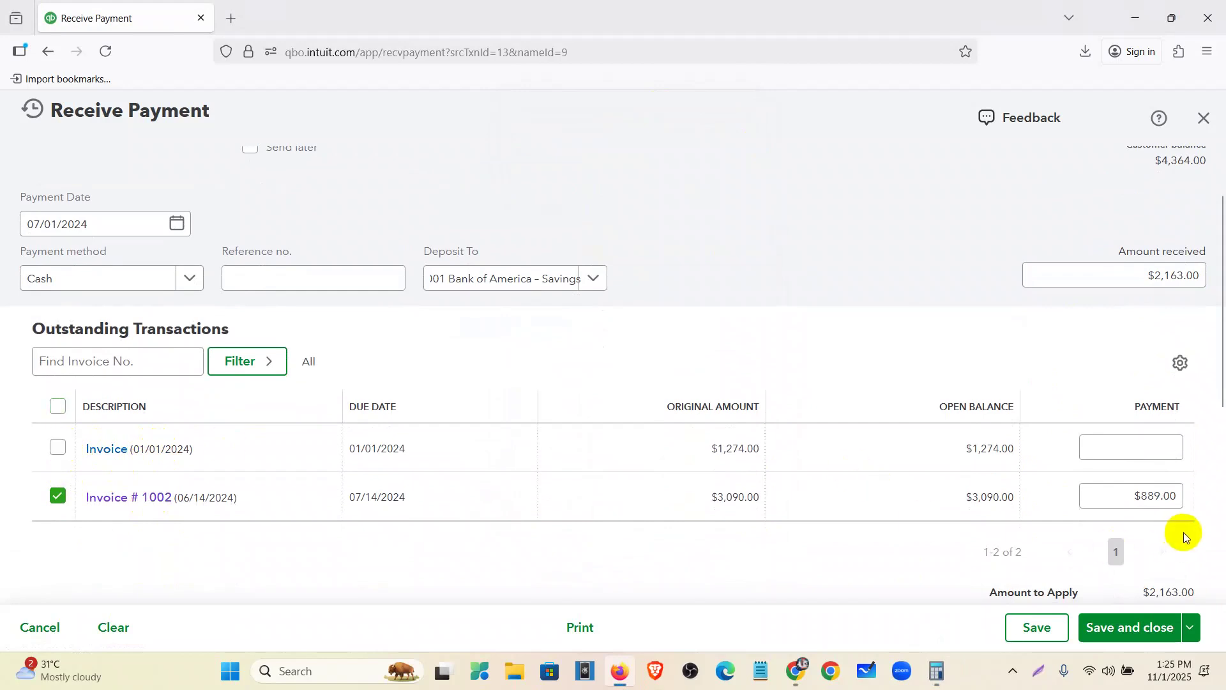
scroll(1150, 434, "up", 2)
scroll(1169, 355, "down", 4)
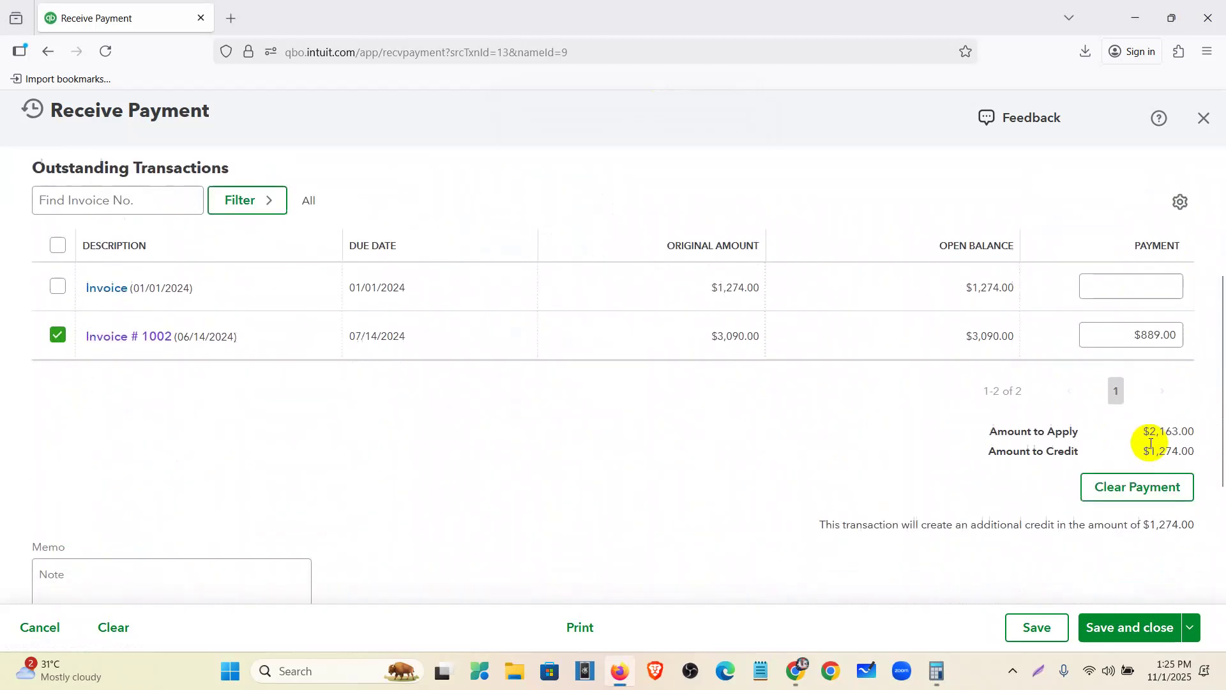
Set the payment applied to invoice 1002 to 2163, then save and close the payment.
left_click(1149, 335)
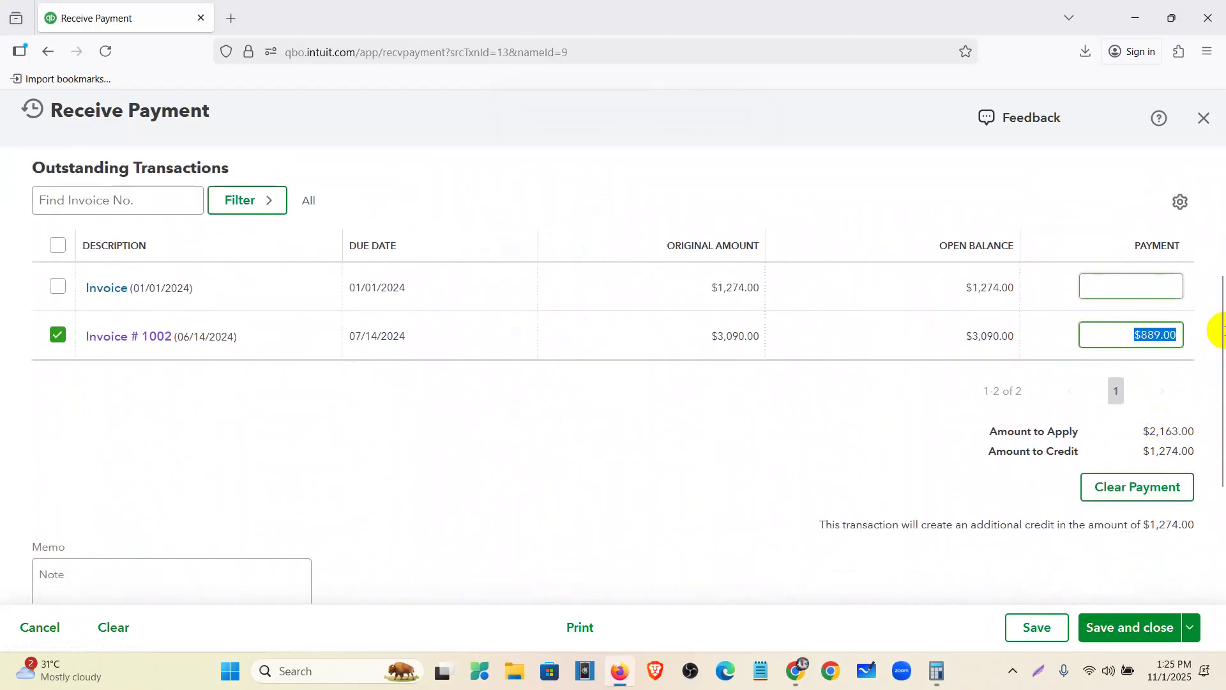
type("2163")
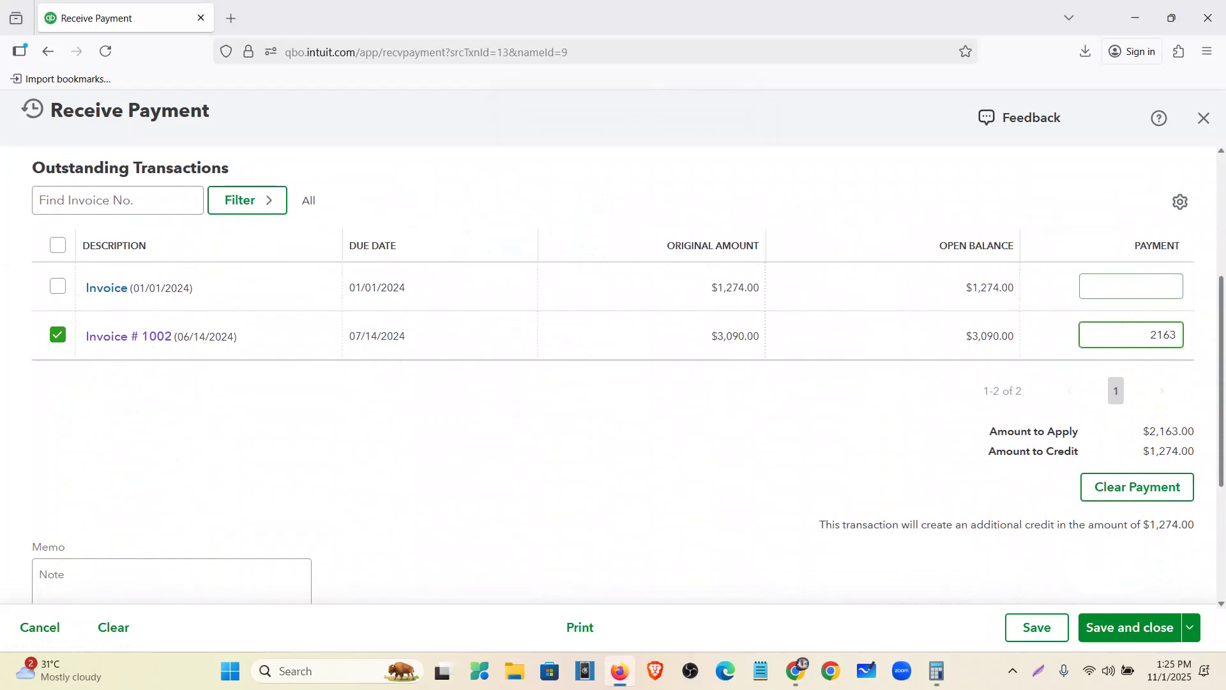
left_click(849, 462)
scroll(849, 462, "up", 3)
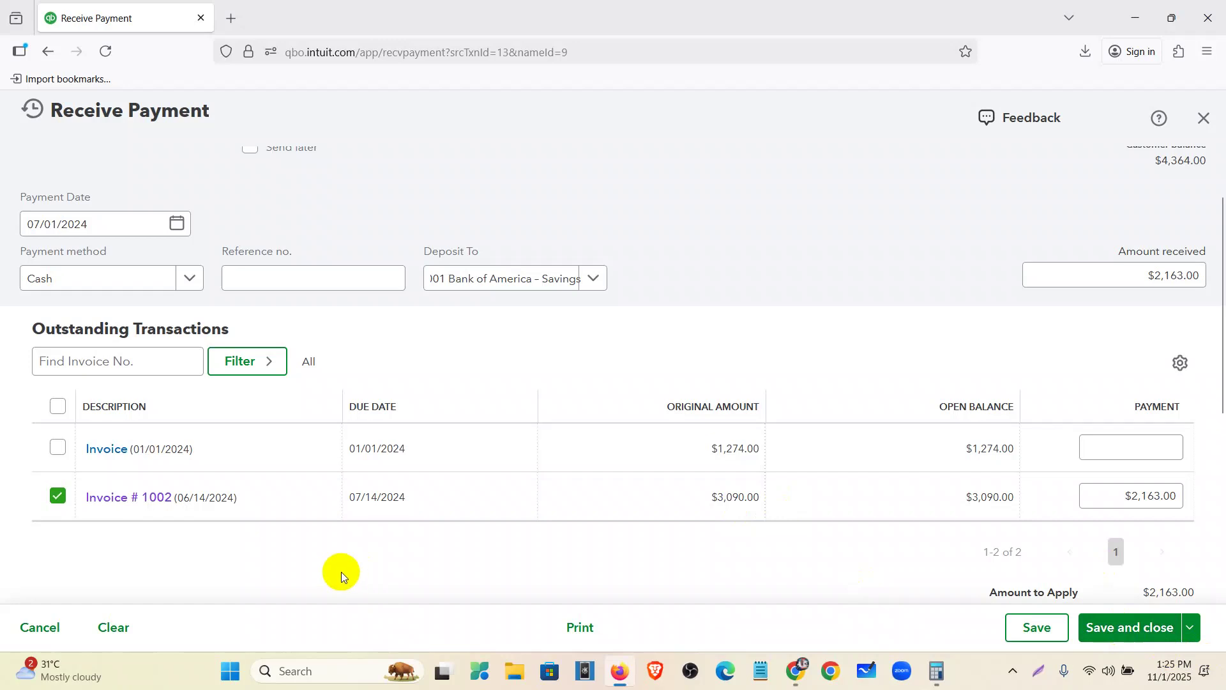
left_click(177, 223)
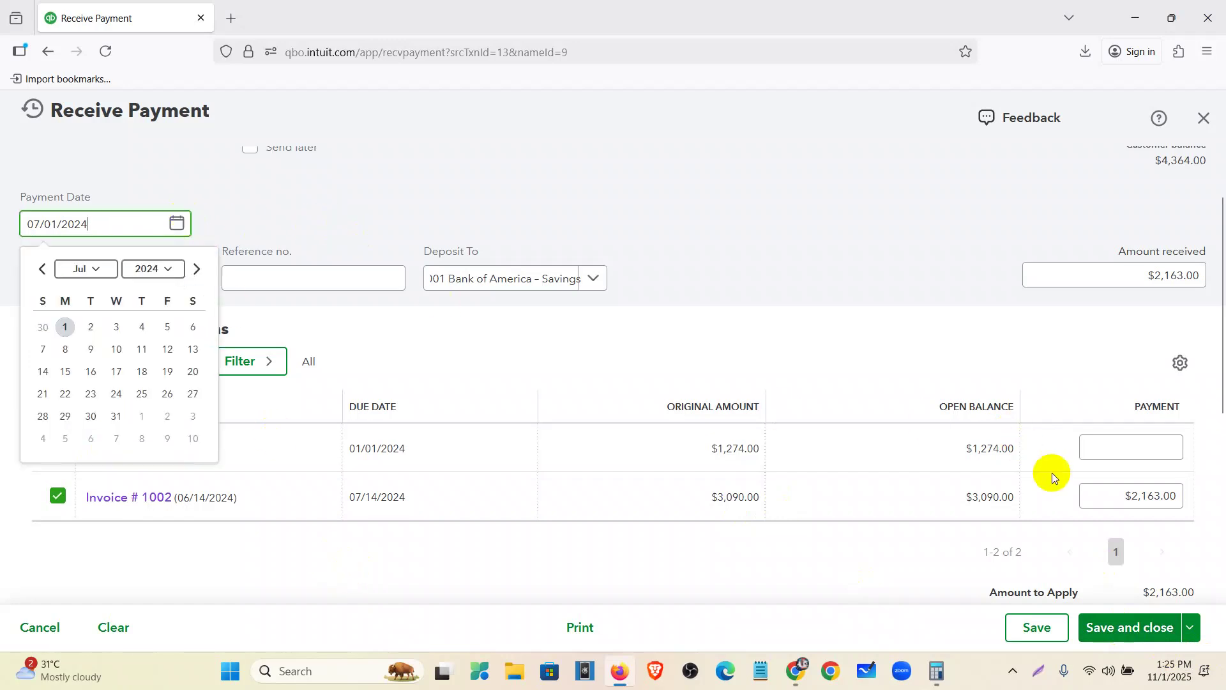
left_click(1117, 634)
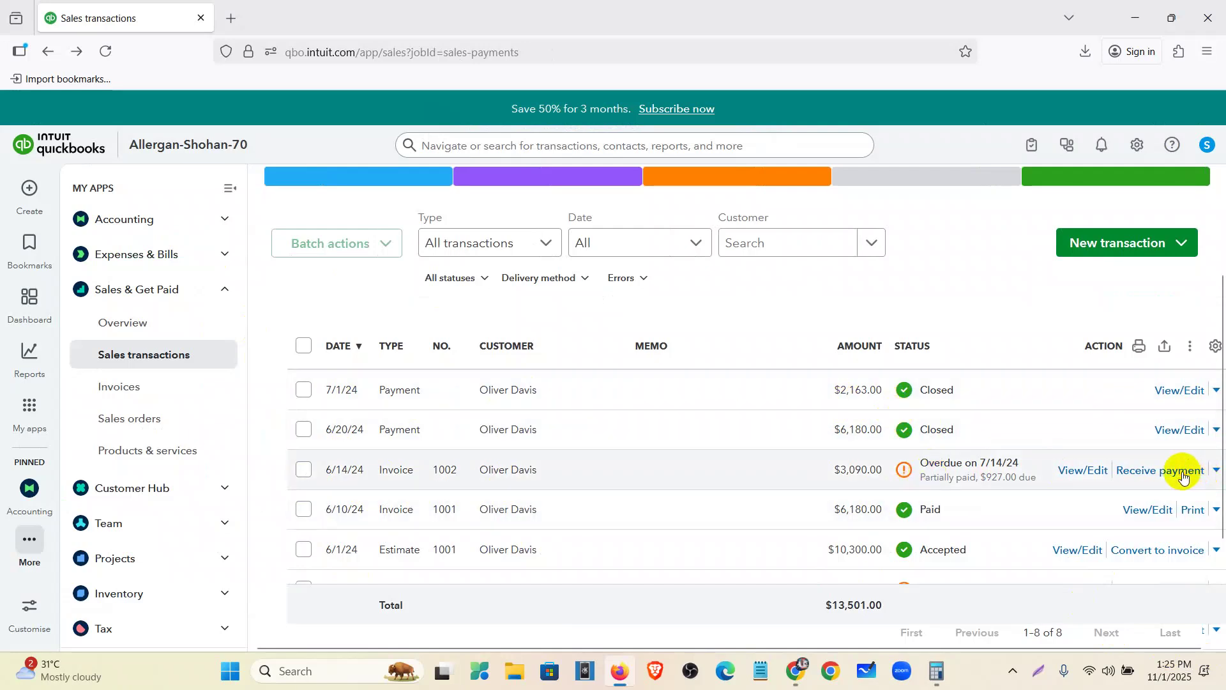
Receive another payment on invoice 1002, dated 07/10/2024, by Cheque, deposited to 1000 Wells Fargo – Checking.
left_click(1184, 476)
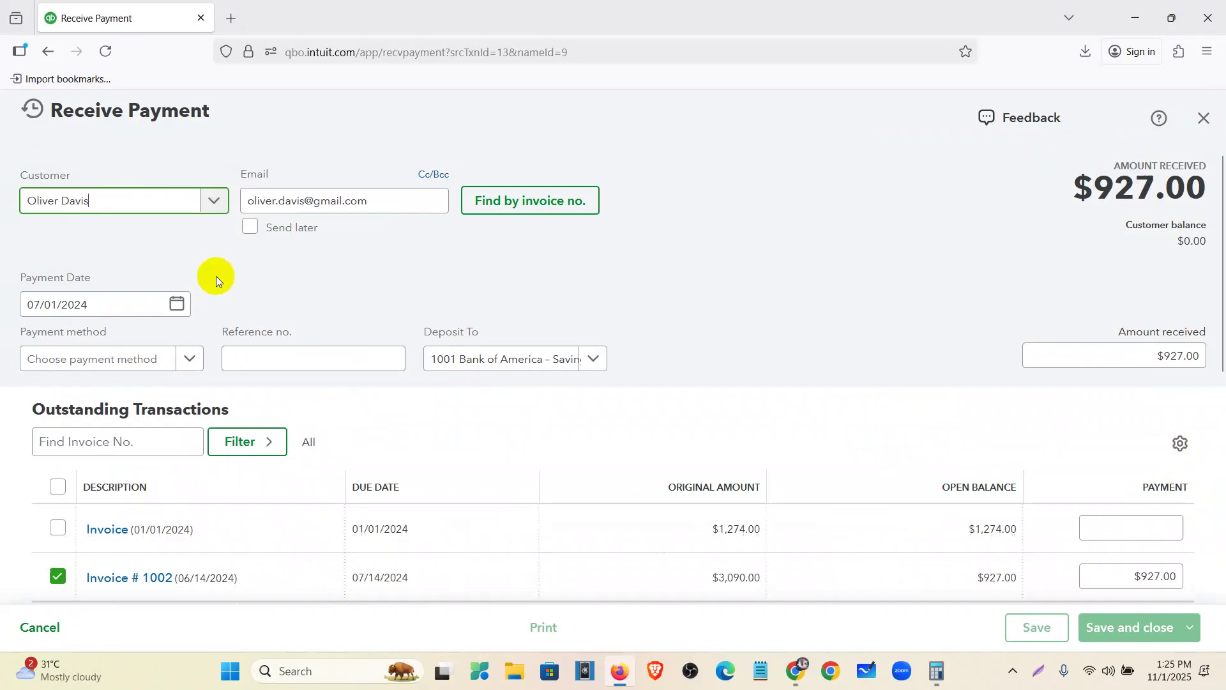
left_click(177, 305)
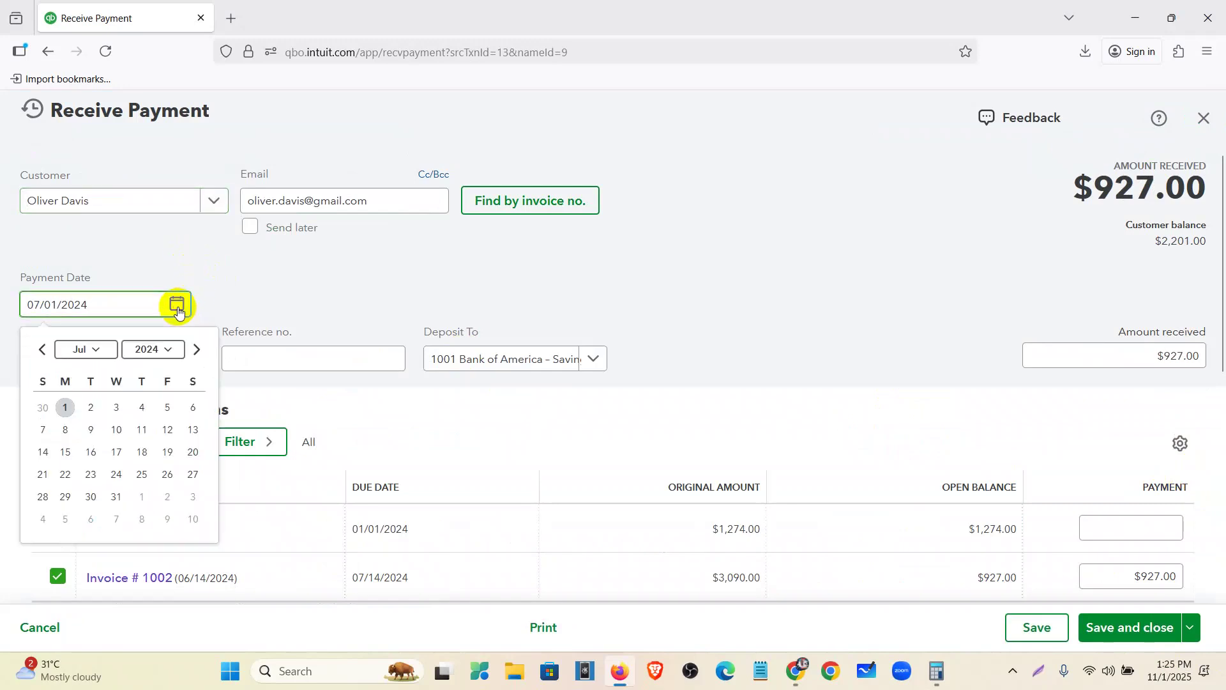
left_click(116, 429)
left_click(135, 360)
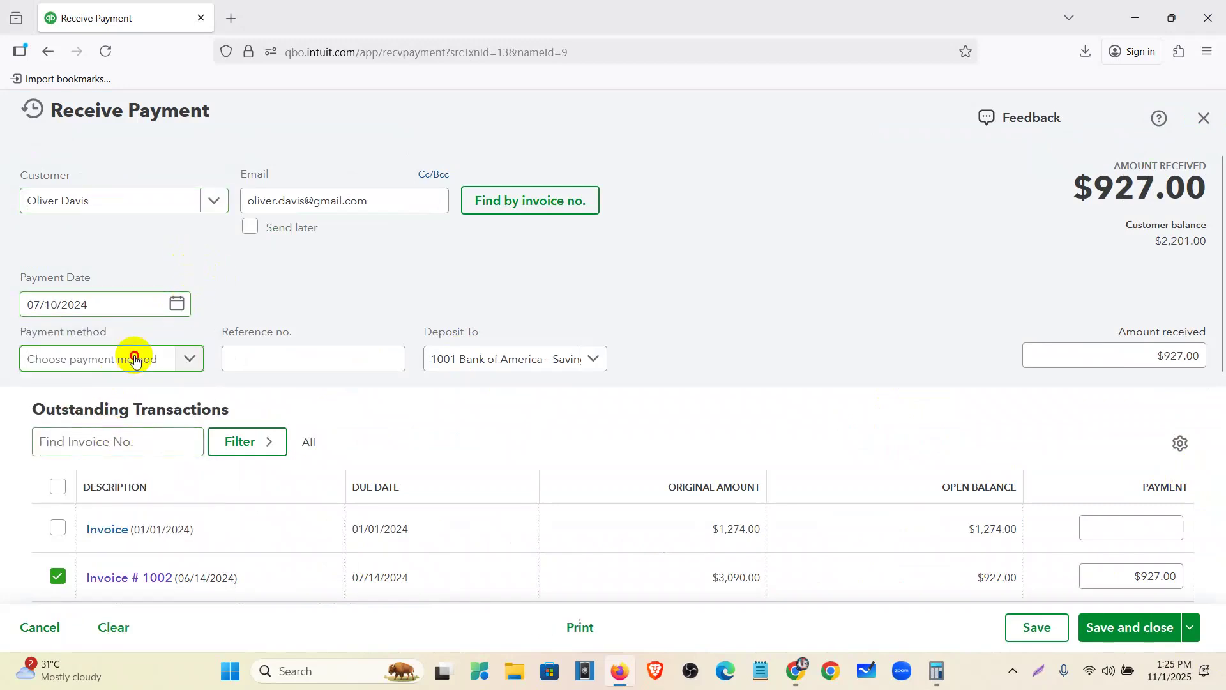
left_click(77, 449)
left_click(453, 371)
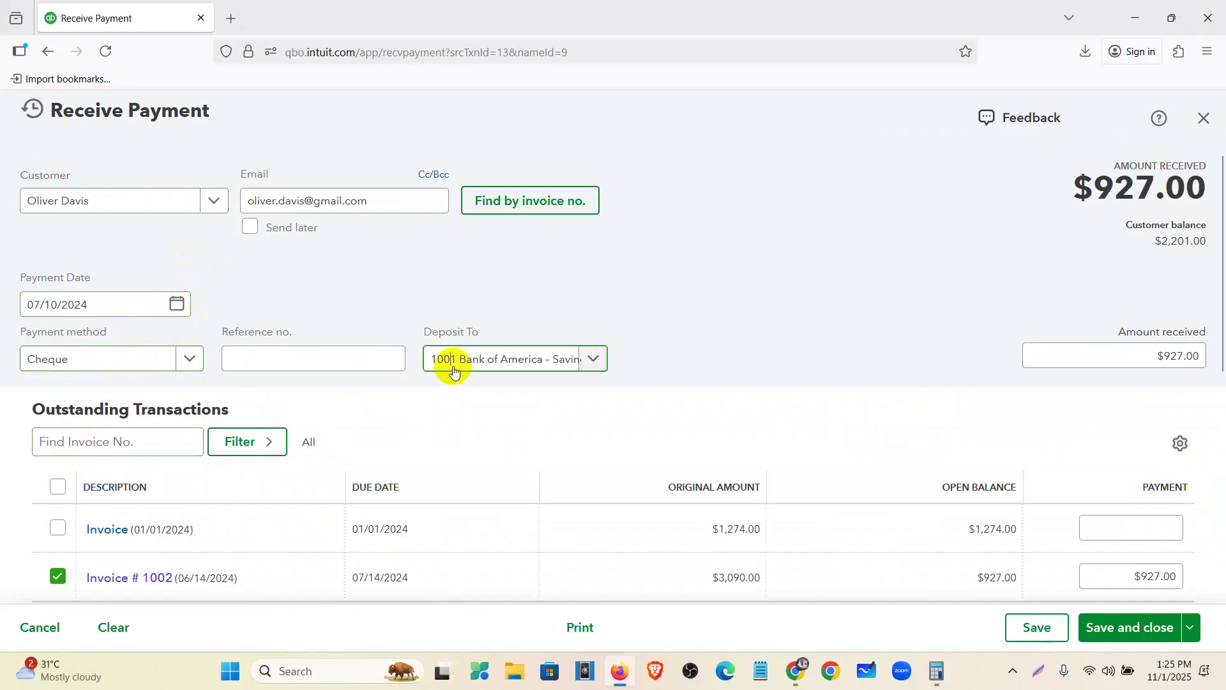
left_click(463, 418)
Compare the amount received with the original amount, open balance and payment of invoice 1002.
scroll(446, 420, "down", 3)
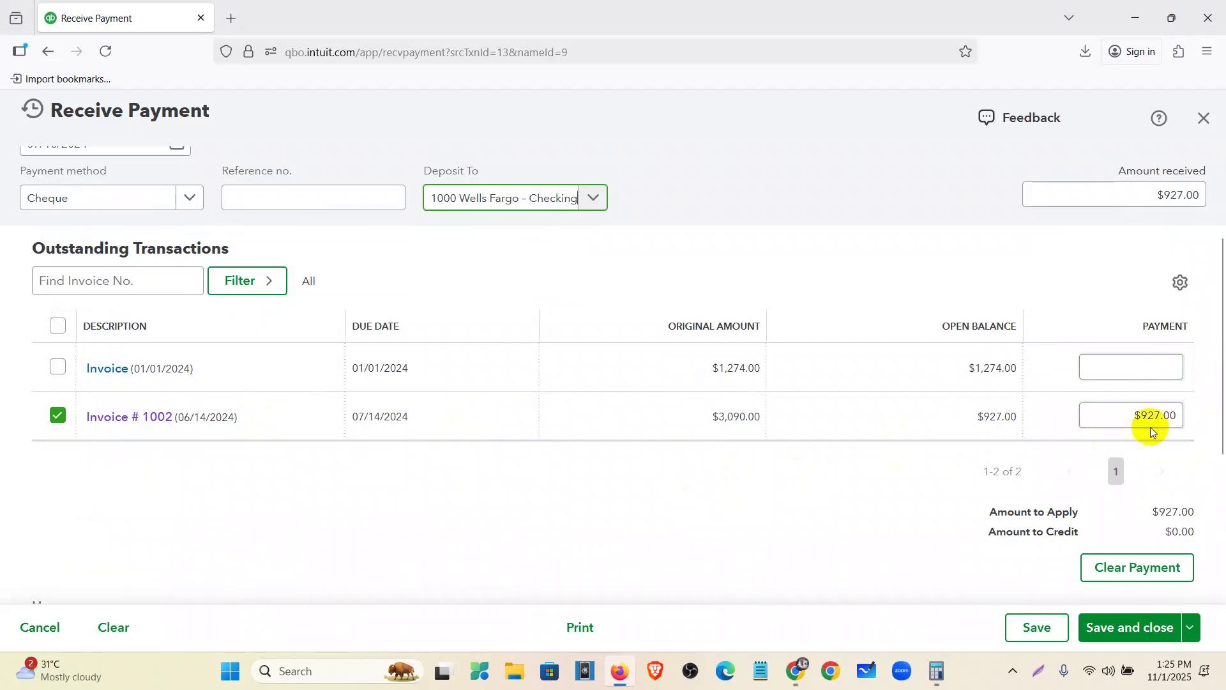
scroll(1134, 427, "up", 3)
left_click_drag(1094, 186, 1211, 202)
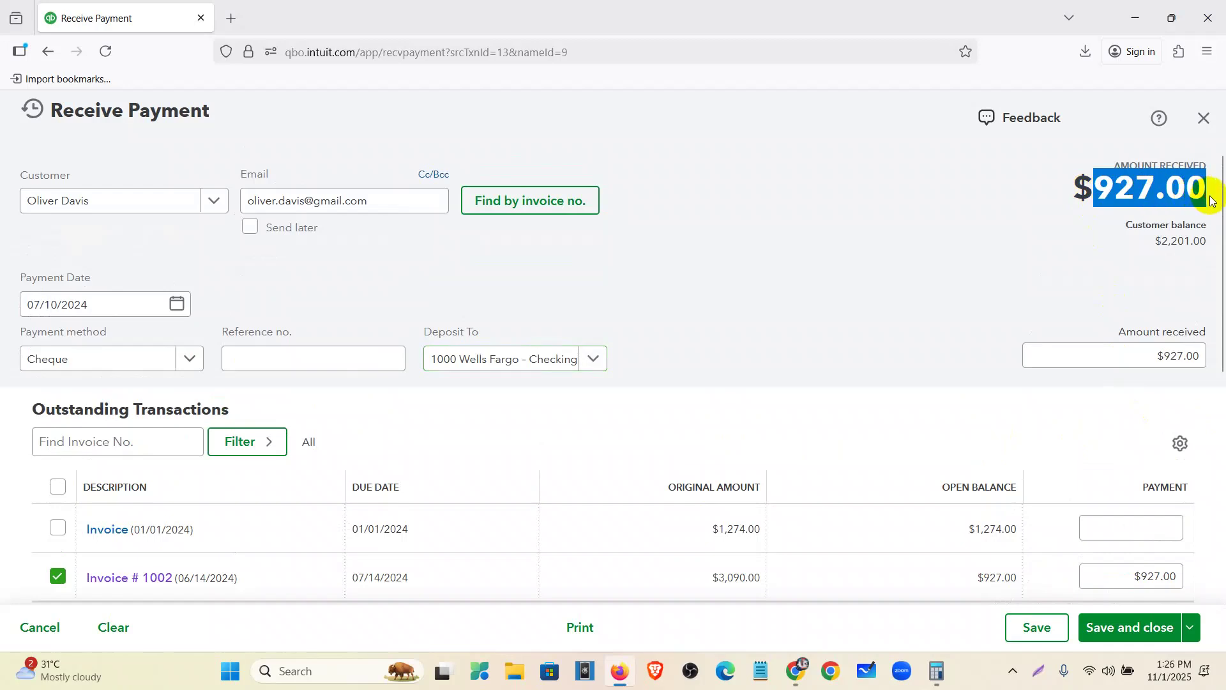
left_click(843, 324)
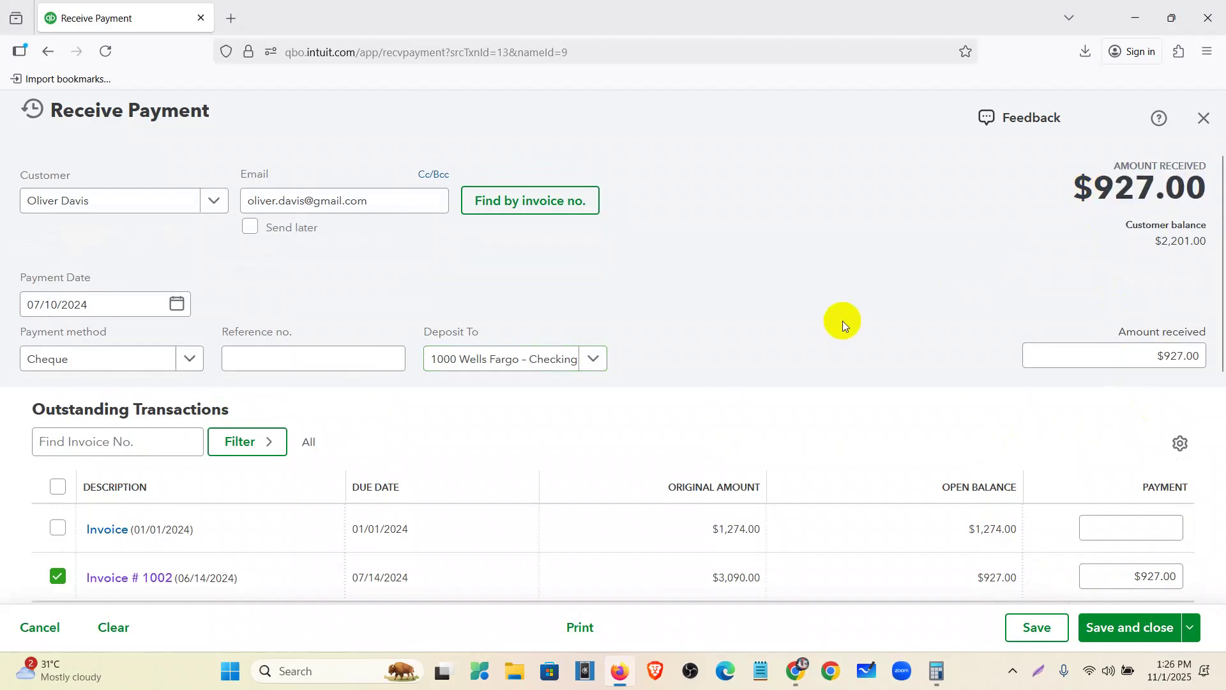
scroll(916, 367, "down", 3)
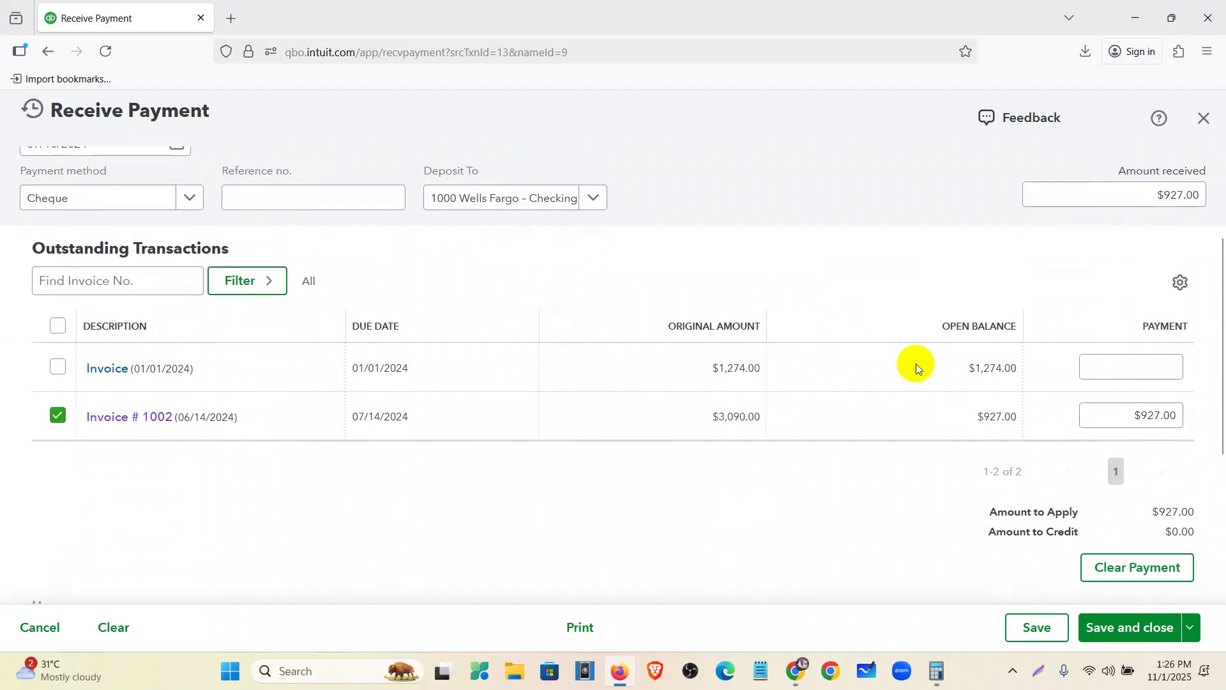
left_click_drag(703, 416, 772, 416)
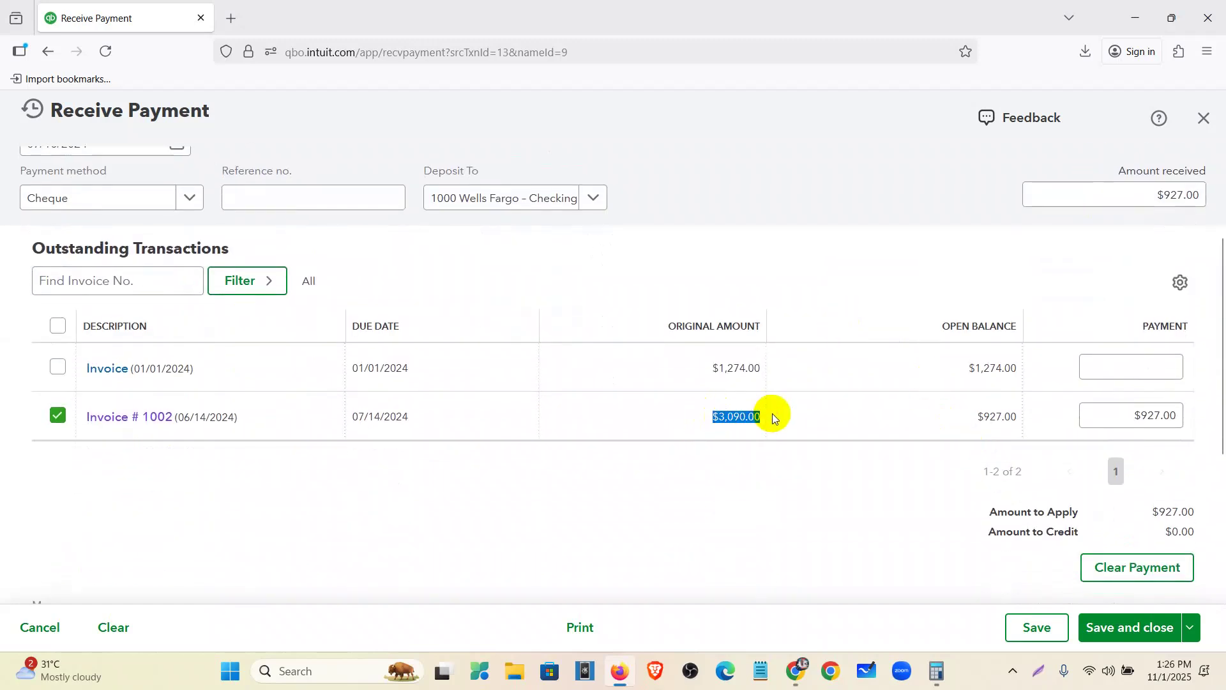
left_click_drag(970, 429, 1024, 421)
left_click(781, 549)
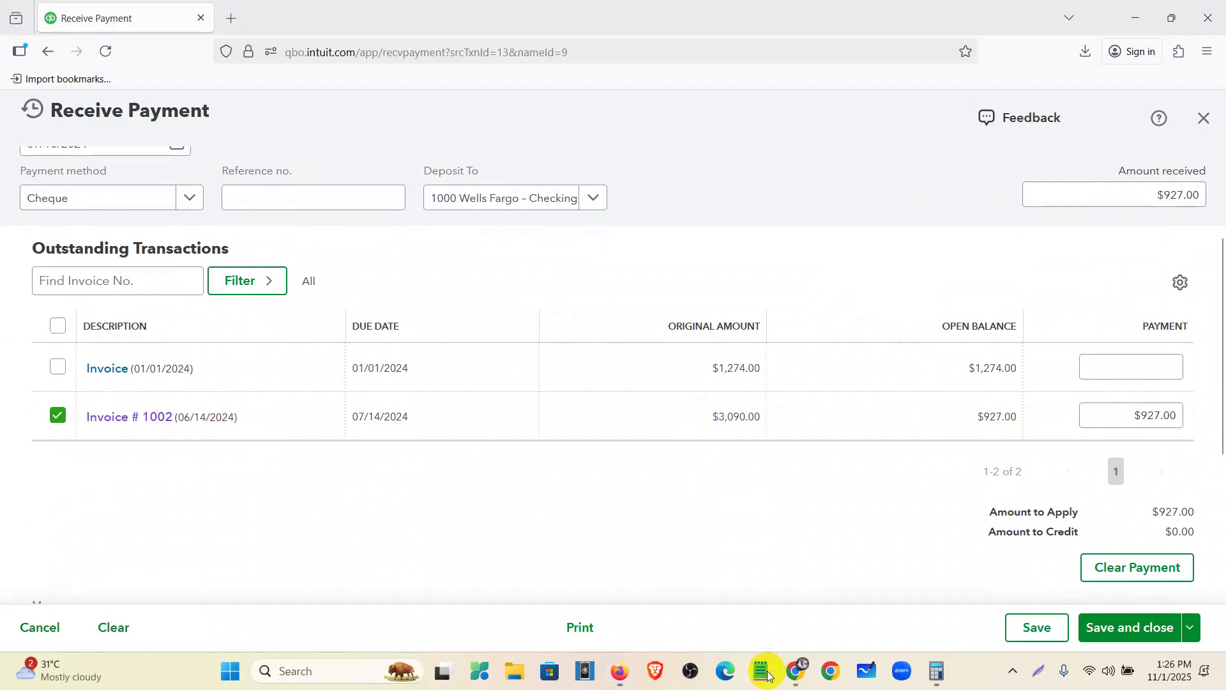
Switch to Notepad and read the enlarged note on percentage payments of the original versus the remaining invoice amount.
key("alt+Tab")
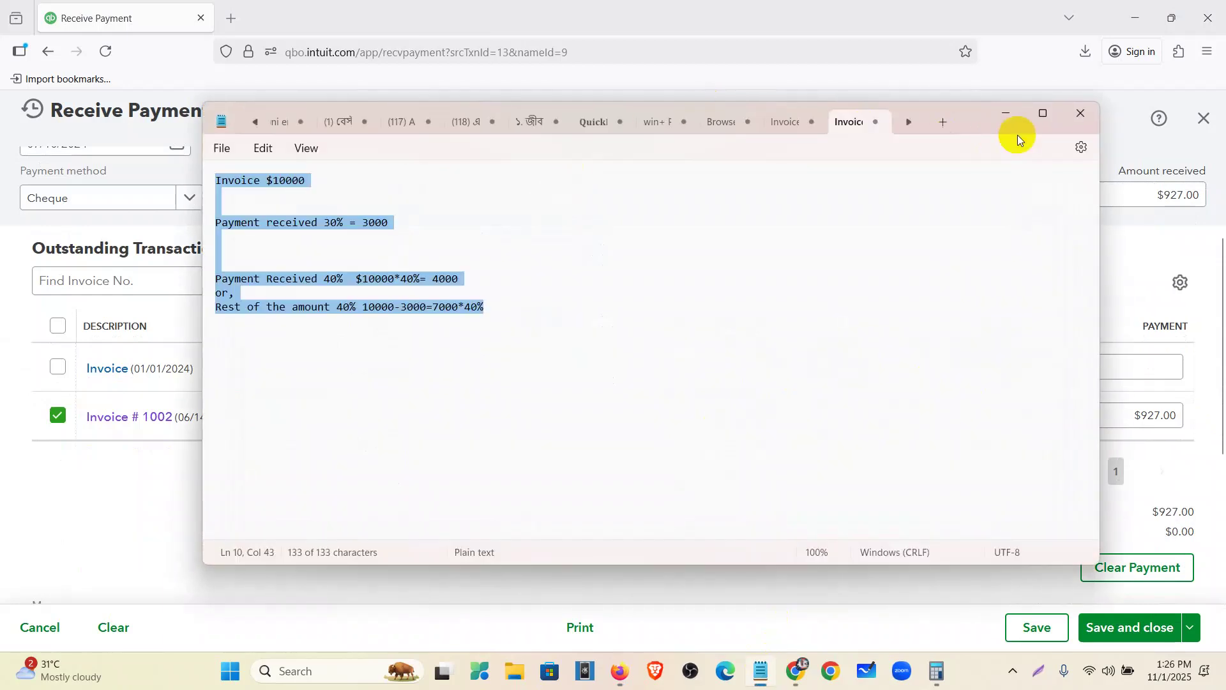
left_click(1043, 113)
scroll(435, 267, "up", 5, "ctrl")
scroll(447, 256, "up", 12, "ctrl")
left_click(521, 243)
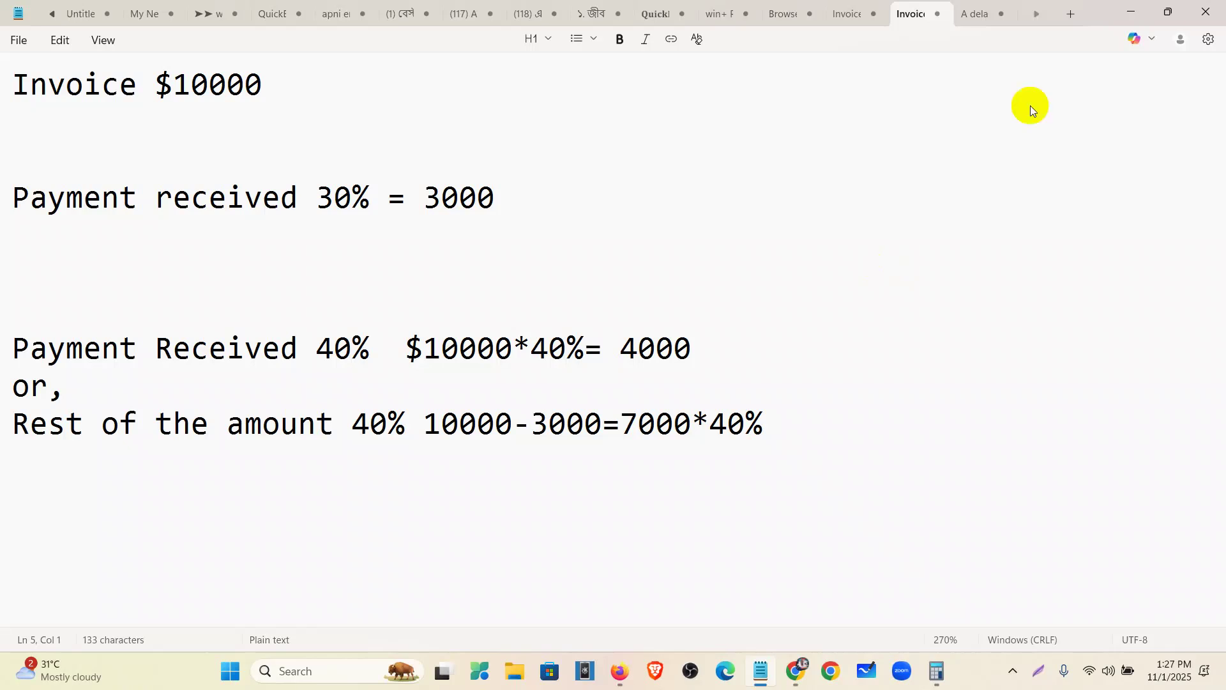
left_click(1168, 11)
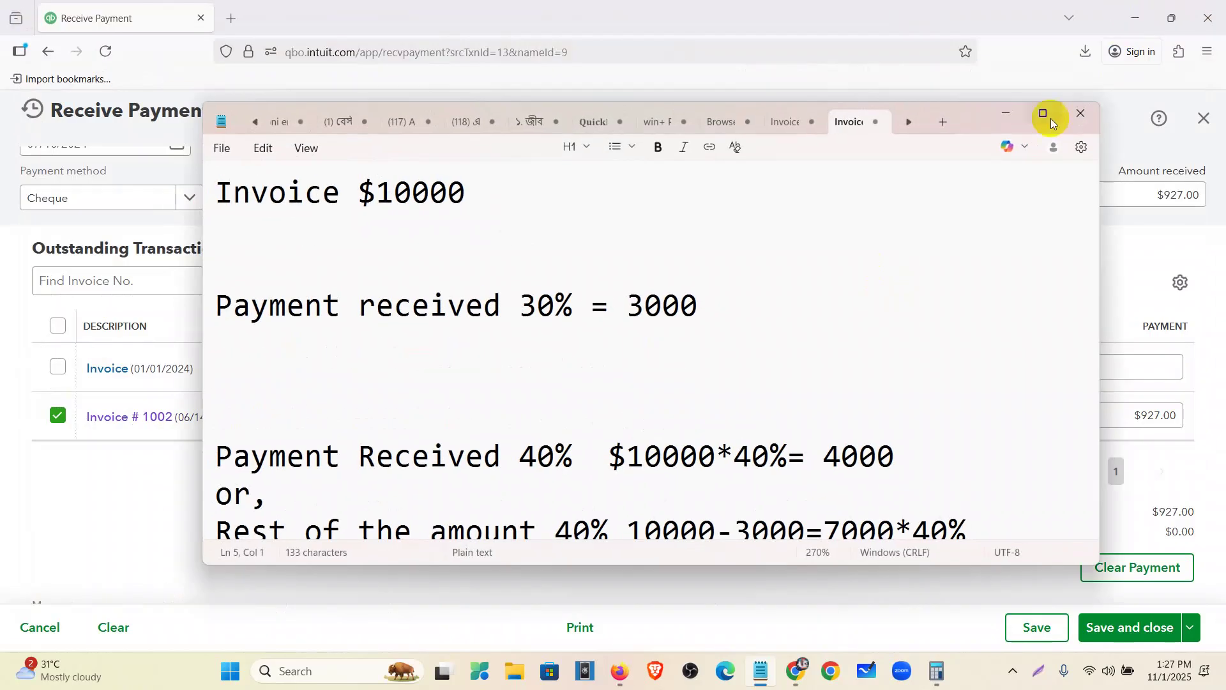
left_click(1006, 113)
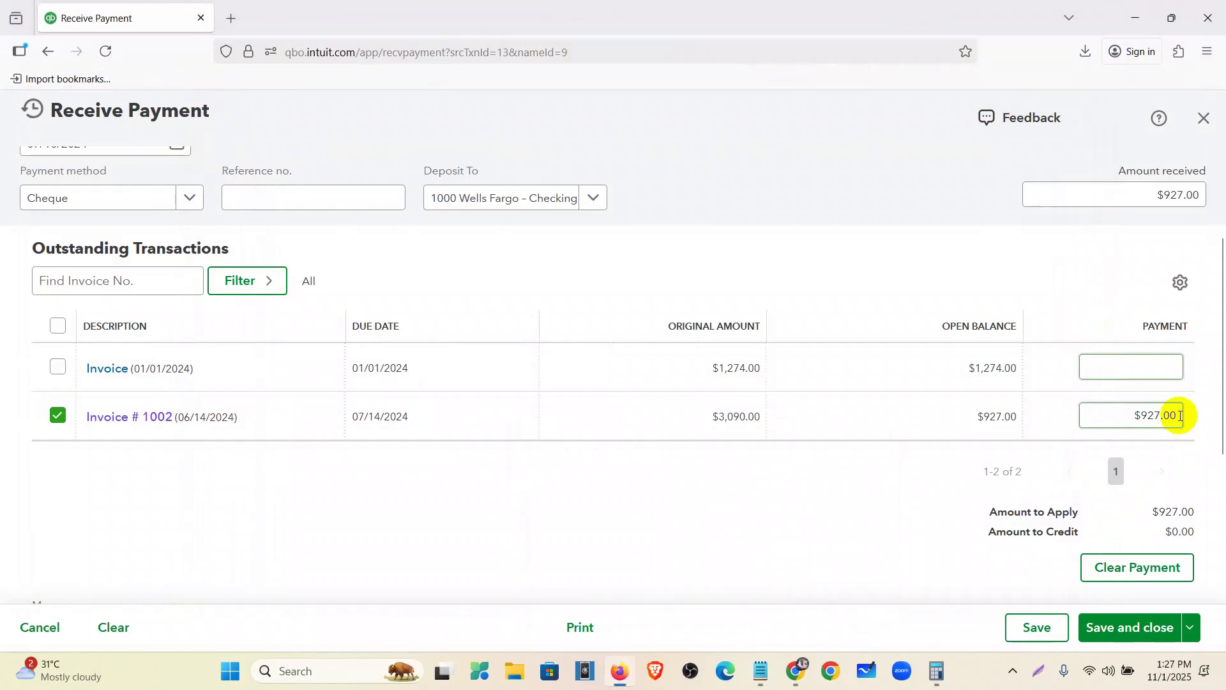
Switch to the Windows Calculator and try to work out 30% of 3090.
left_click(946, 676)
left_click(603, 283)
left_click(658, 447)
left_click(602, 489)
left_click(664, 366)
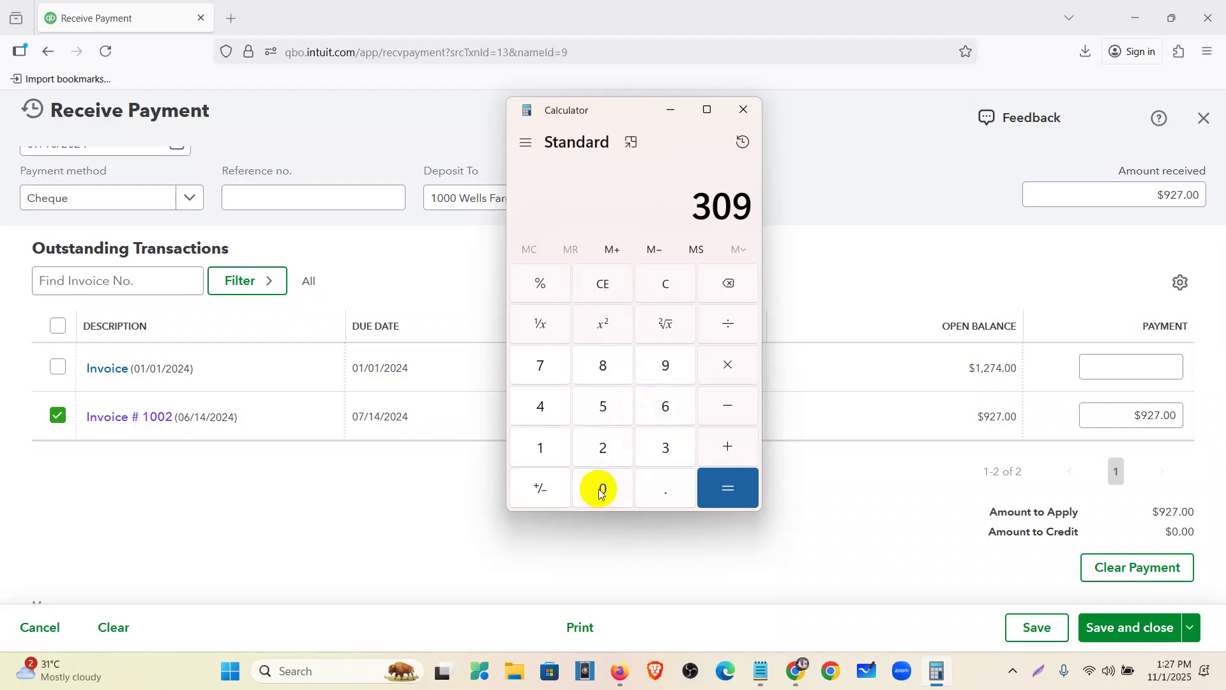
left_click(600, 491)
left_click(727, 365)
left_click(662, 449)
left_click(615, 490)
left_click(541, 284)
left_click(735, 489)
left_click(737, 490)
Clear the calculation, work out 30% of 3090 again, and close the Calculator.
left_click(606, 283)
left_click(685, 452)
left_click(601, 483)
left_click(661, 359)
left_click(611, 486)
left_click(719, 364)
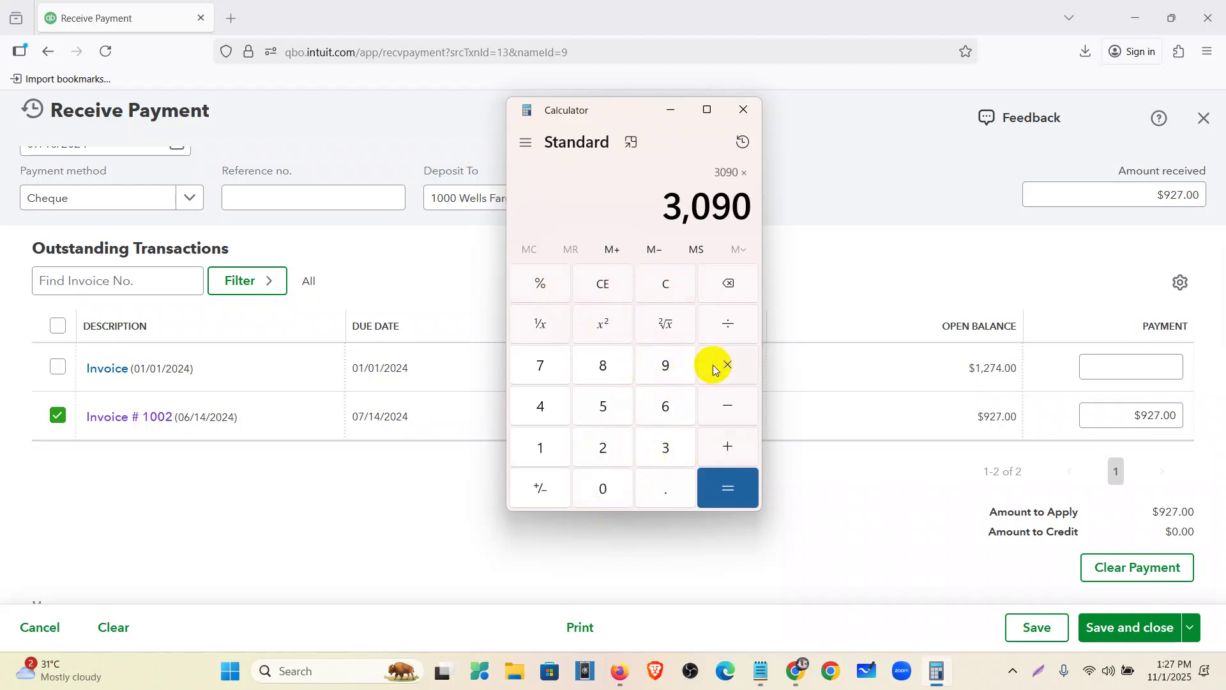
left_click(661, 447)
left_click(607, 489)
left_click(542, 282)
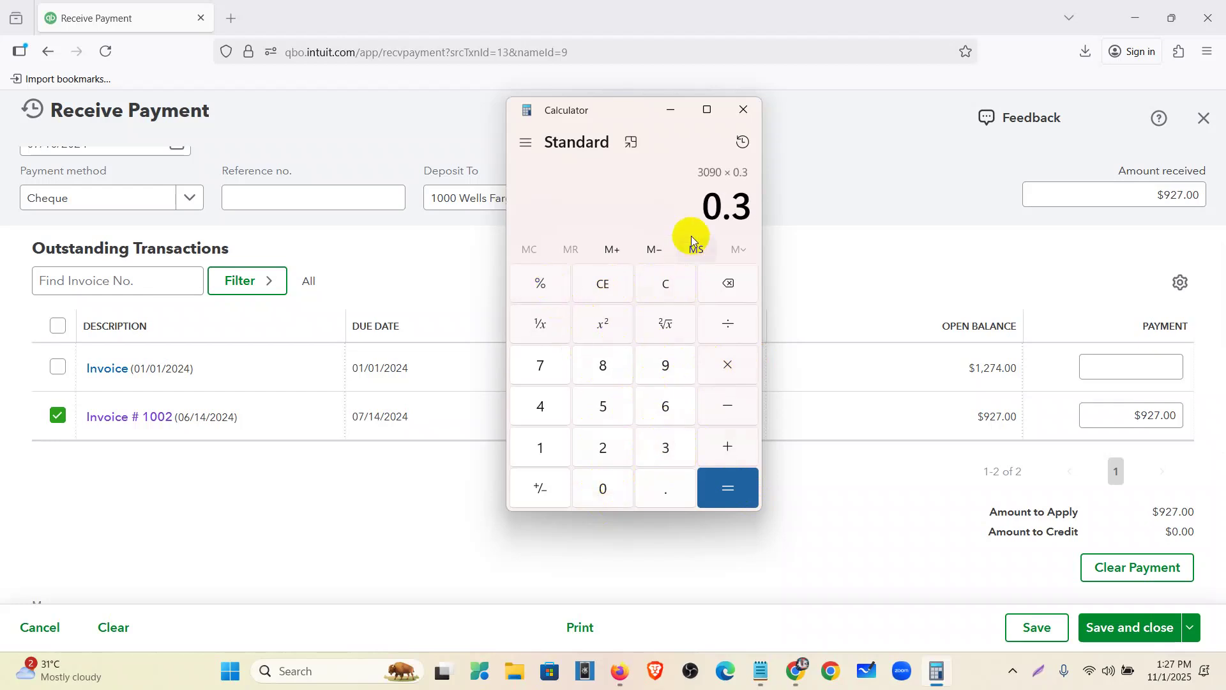
left_click(738, 490)
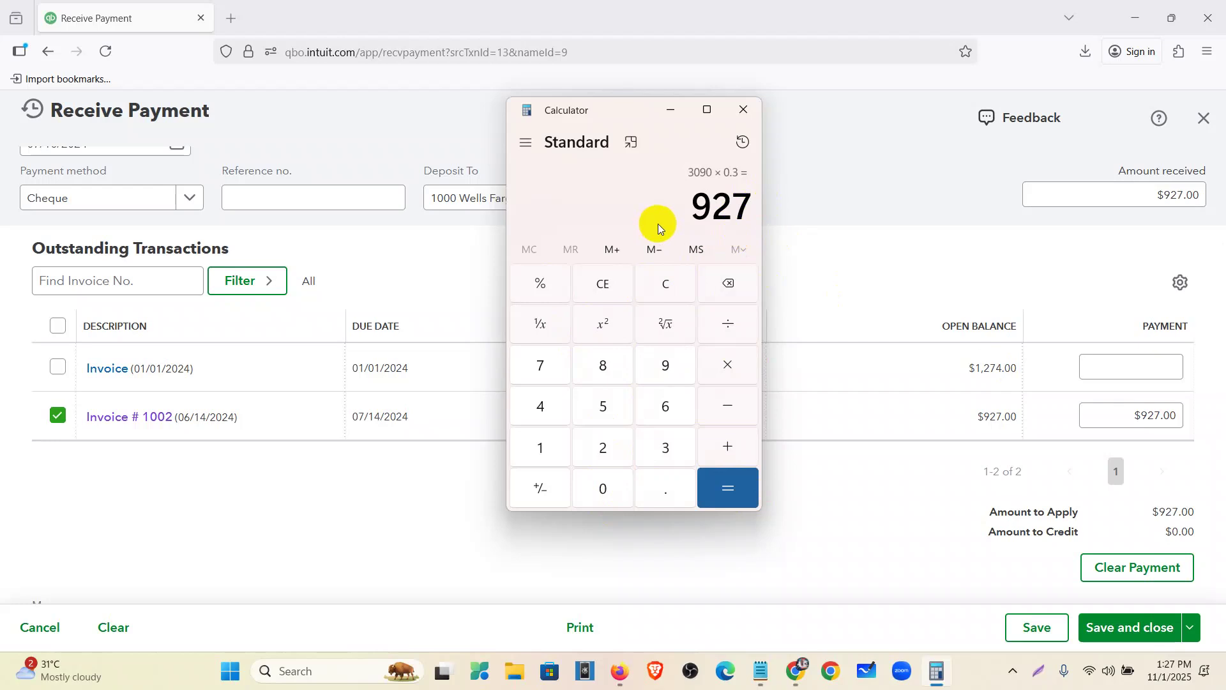
left_click(743, 109)
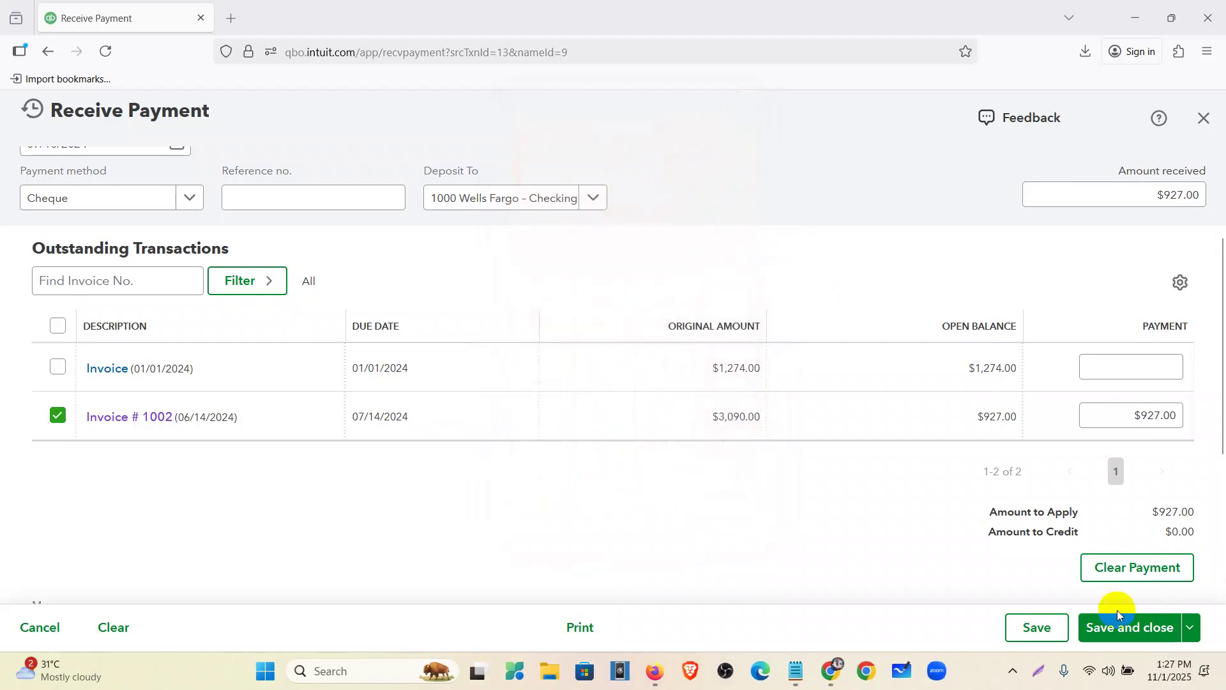
Review the remaining payment on invoice 1002 in QuickBooks, save and close it, and check the sales transactions list.
scroll(1096, 575, "up", 2)
scroll(1096, 575, "up", 1)
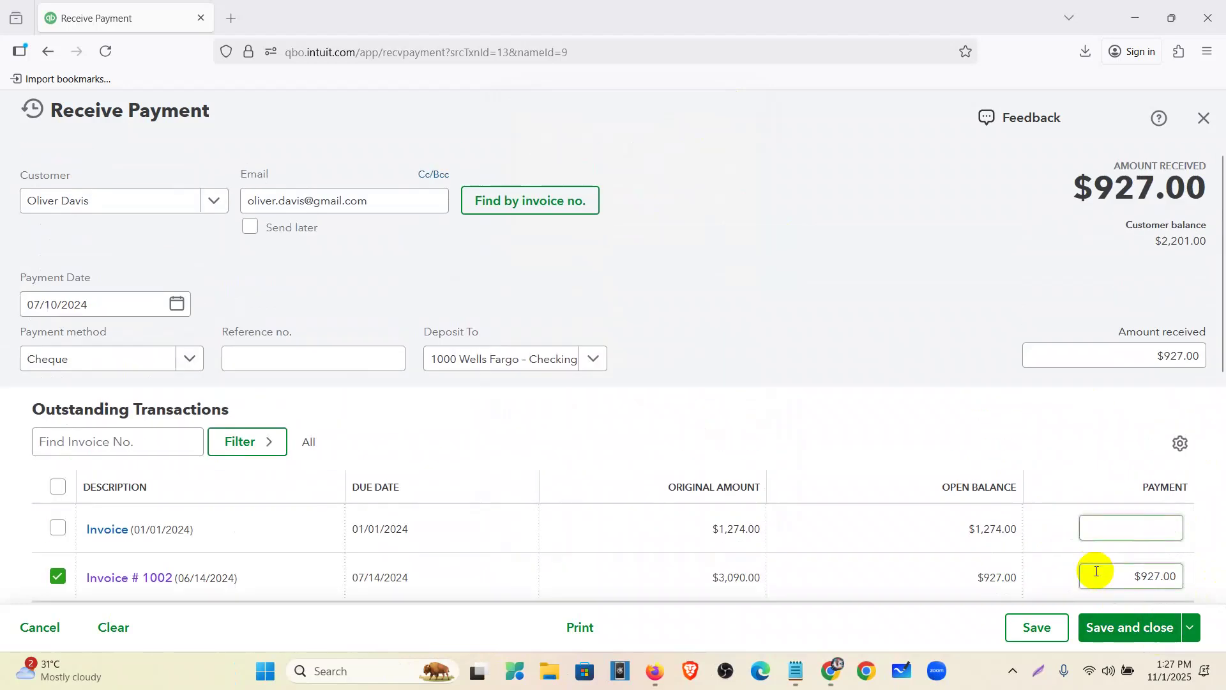
scroll(870, 320, "down", 6)
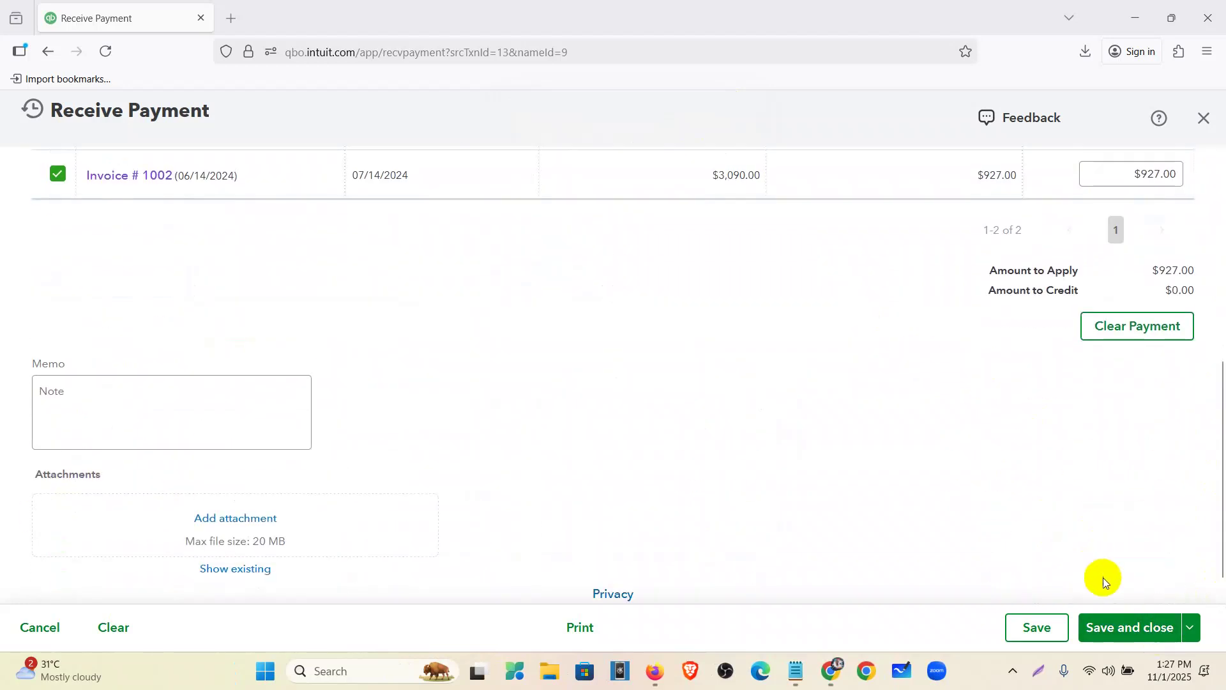
left_click(1141, 633)
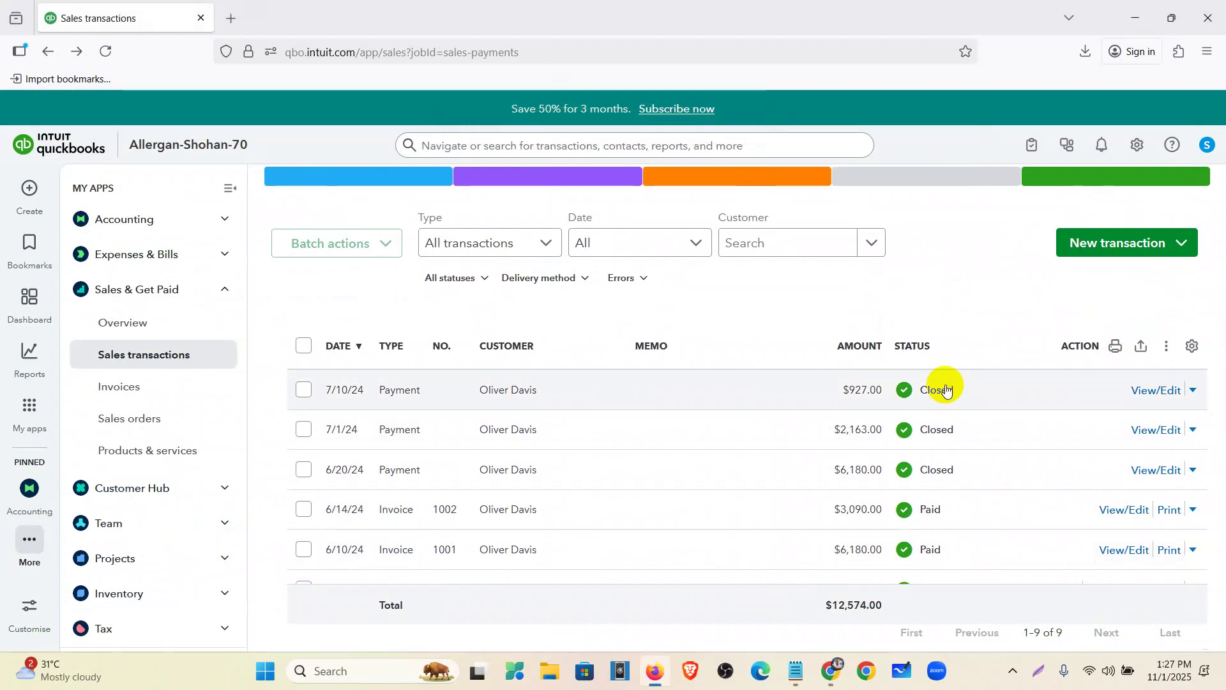
scroll(952, 396, "down", 2)
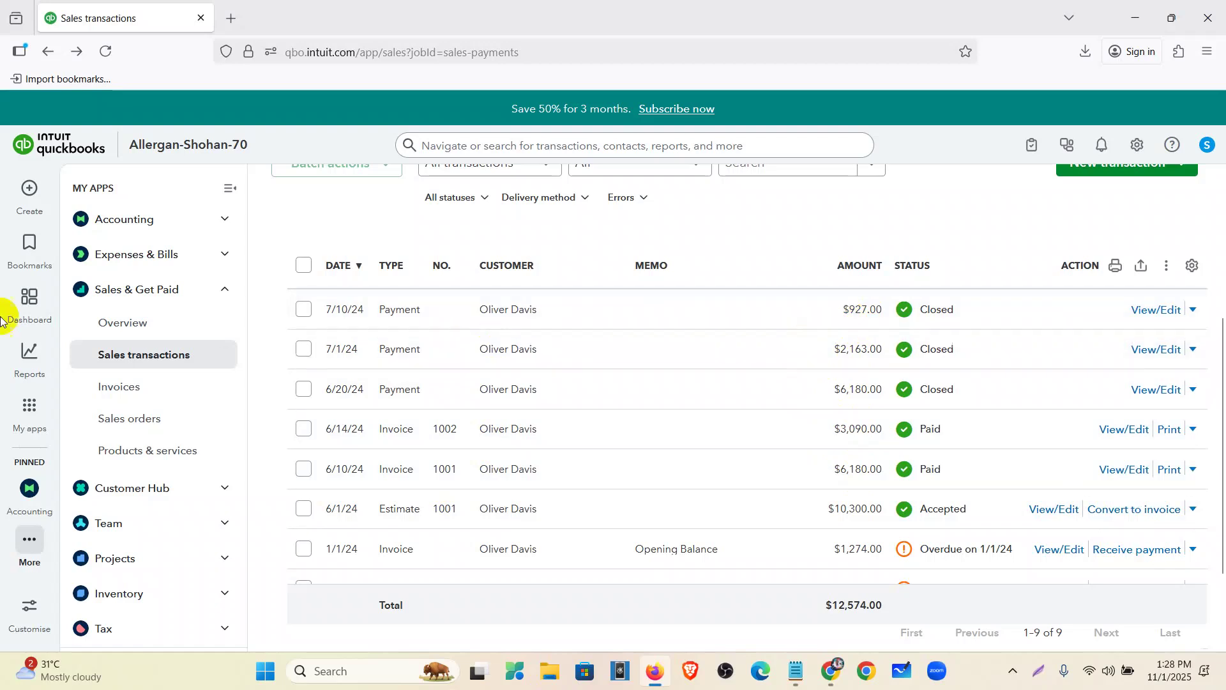
Create a new invoice and select an existing customer for it.
left_click(30, 188)
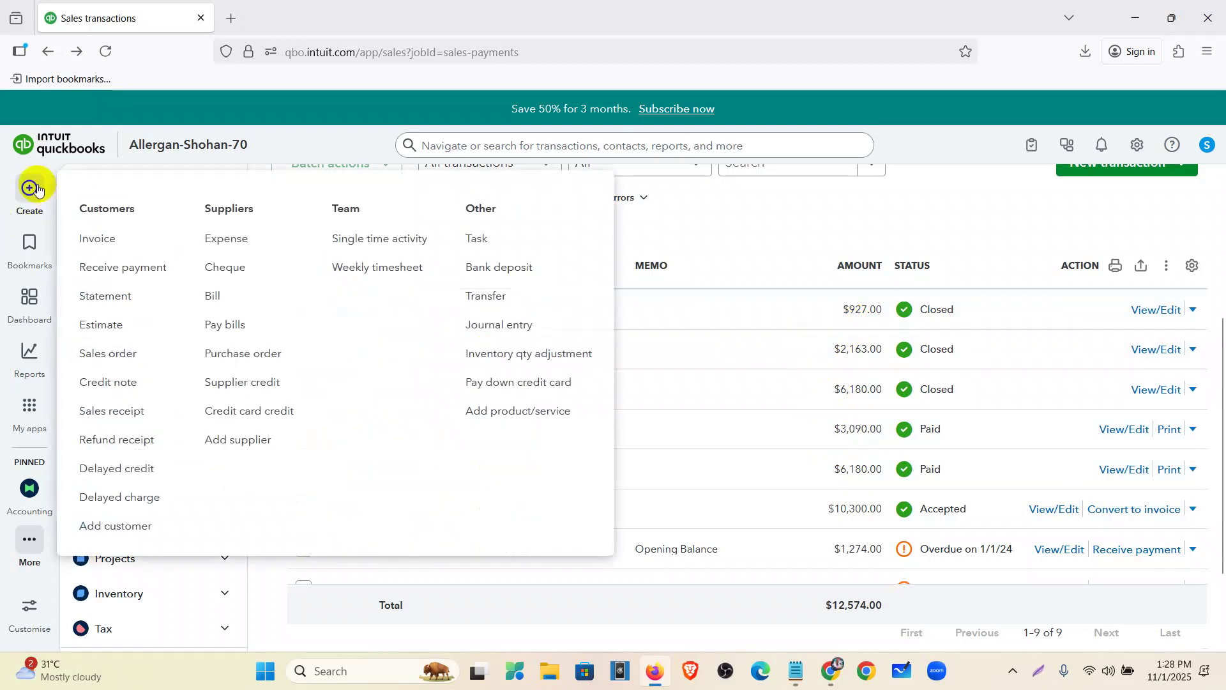
left_click(126, 240)
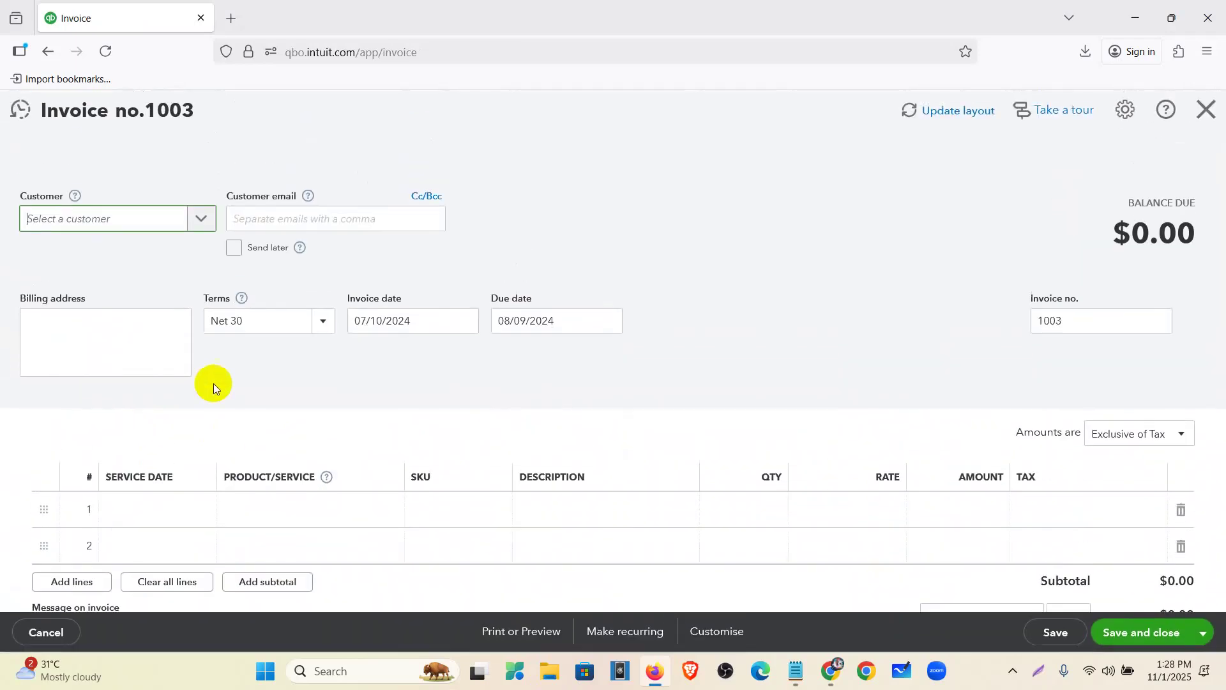
left_click(202, 227)
scroll(172, 332, "down", 3)
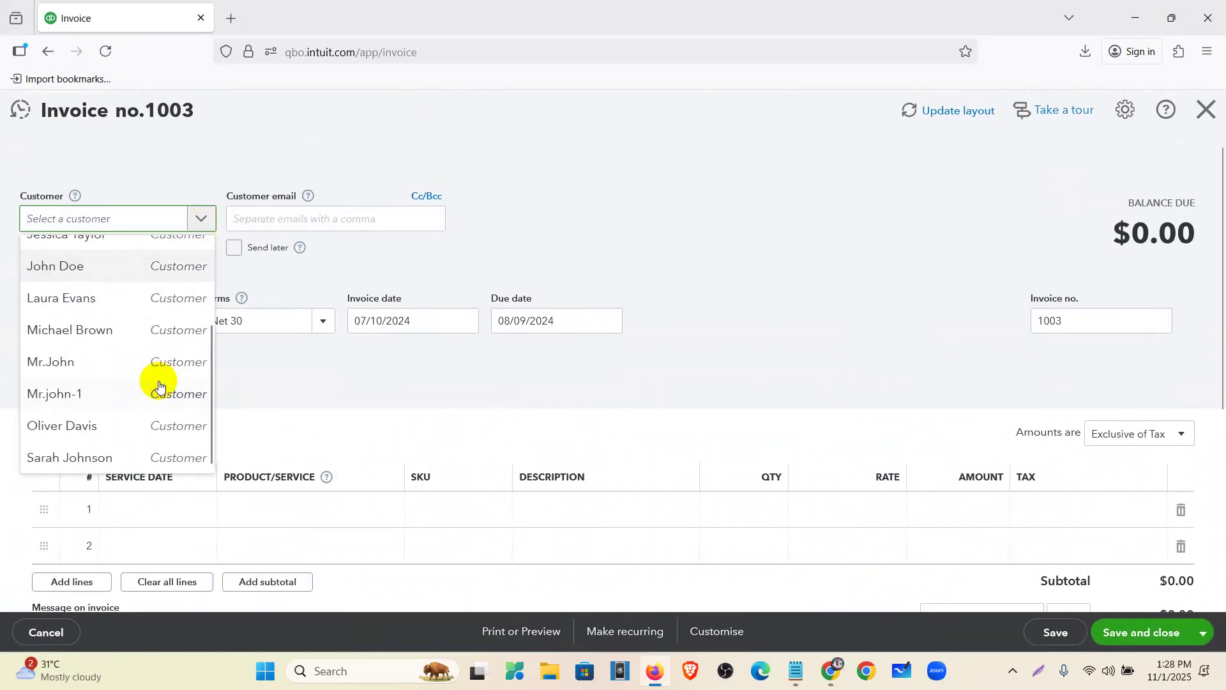
left_click(131, 267)
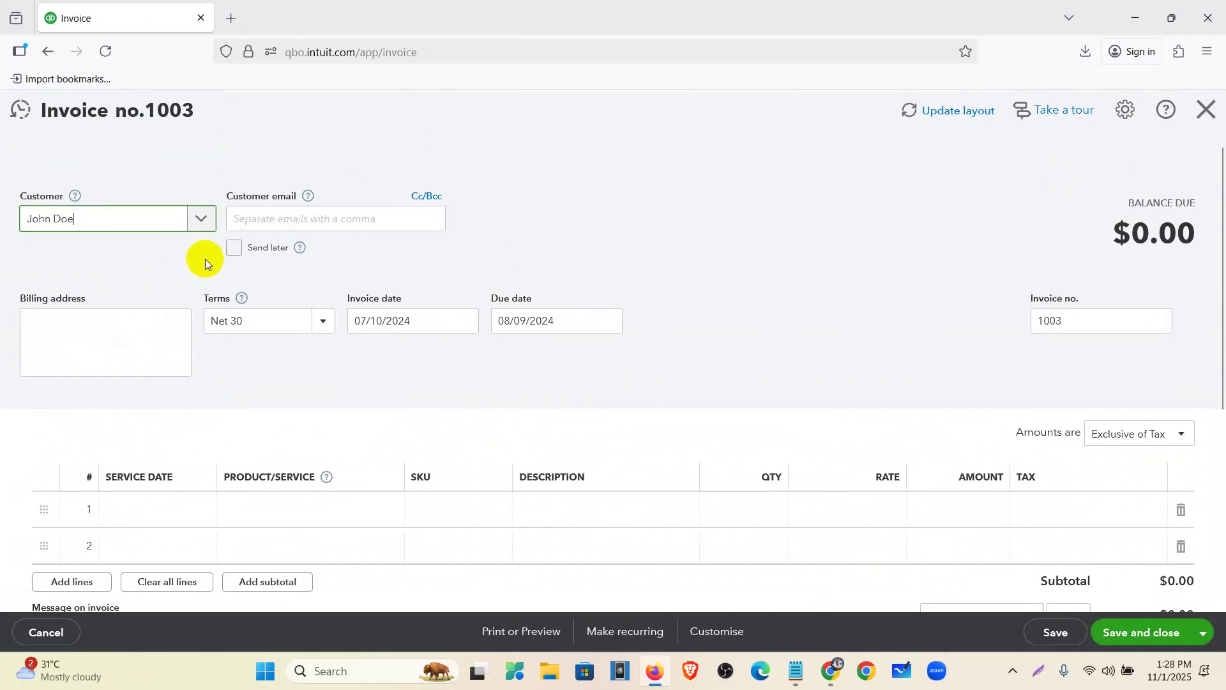
Set the invoice date to 07/20/2024 and add KN 95 Mask as the product on line 1.
left_click(465, 320)
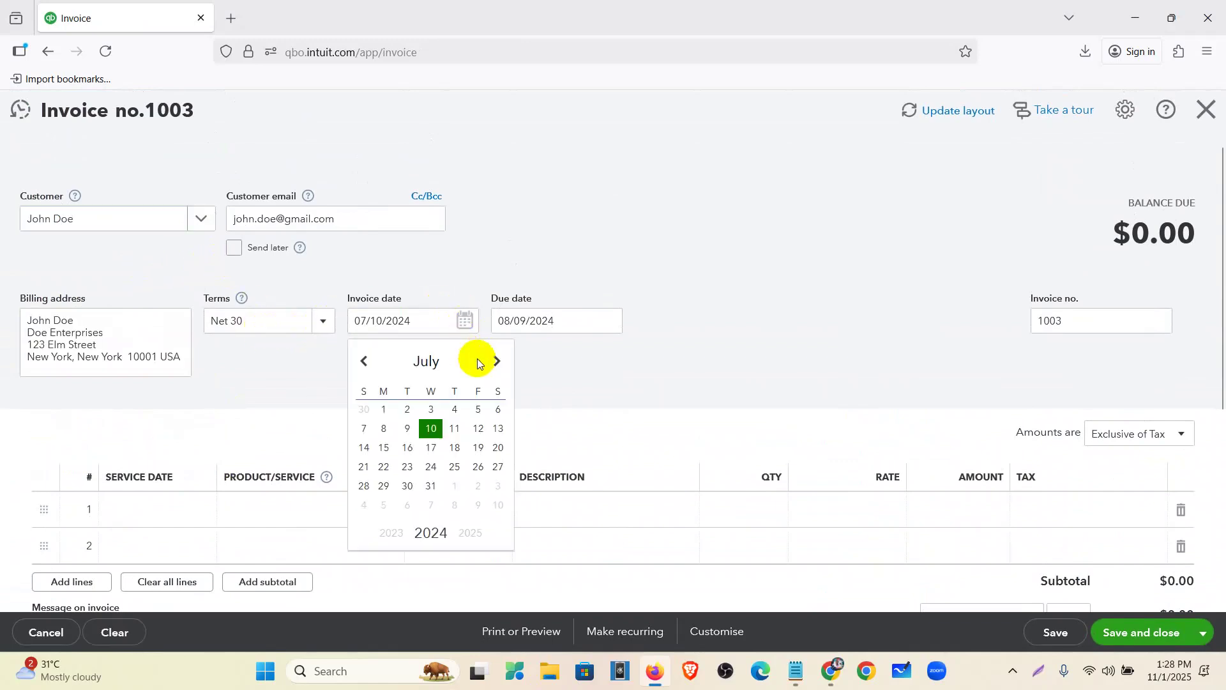
left_click(498, 449)
scroll(388, 420, "down", 2)
left_click(383, 356)
left_click(384, 357)
scroll(351, 429, "down", 3)
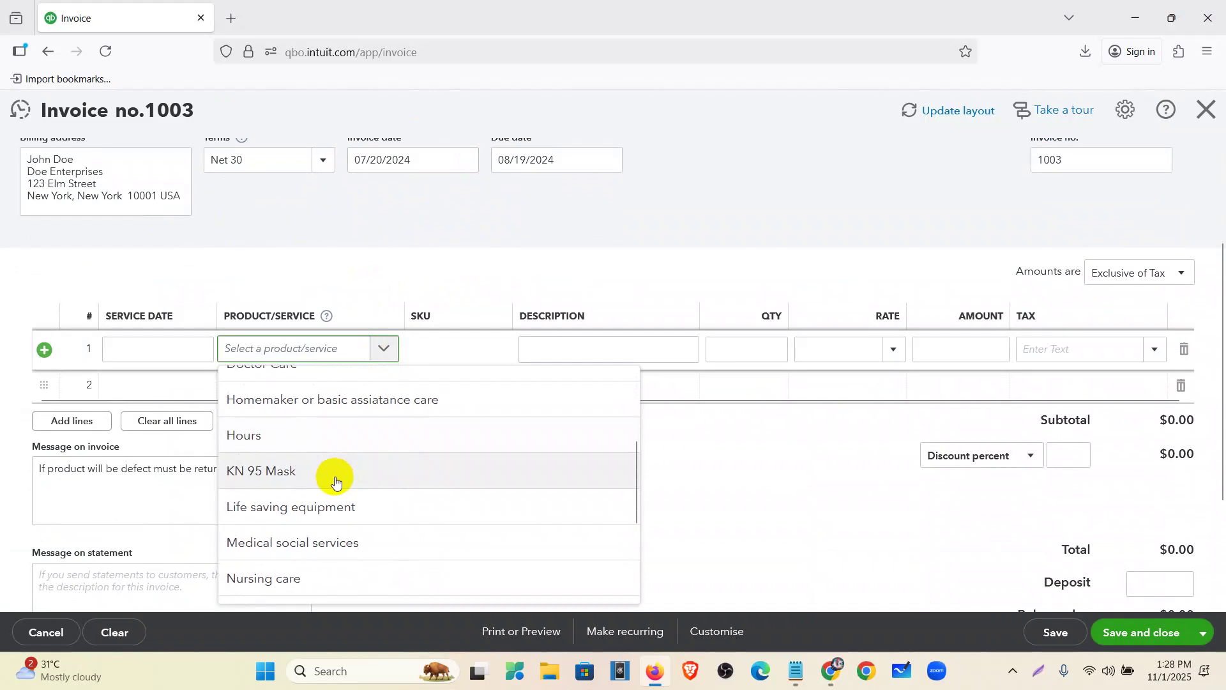
left_click(331, 476)
Add Surgical equipment as the product on line 2 of the invoice.
left_click(374, 389)
left_click(378, 391)
scroll(351, 504, "down", 5)
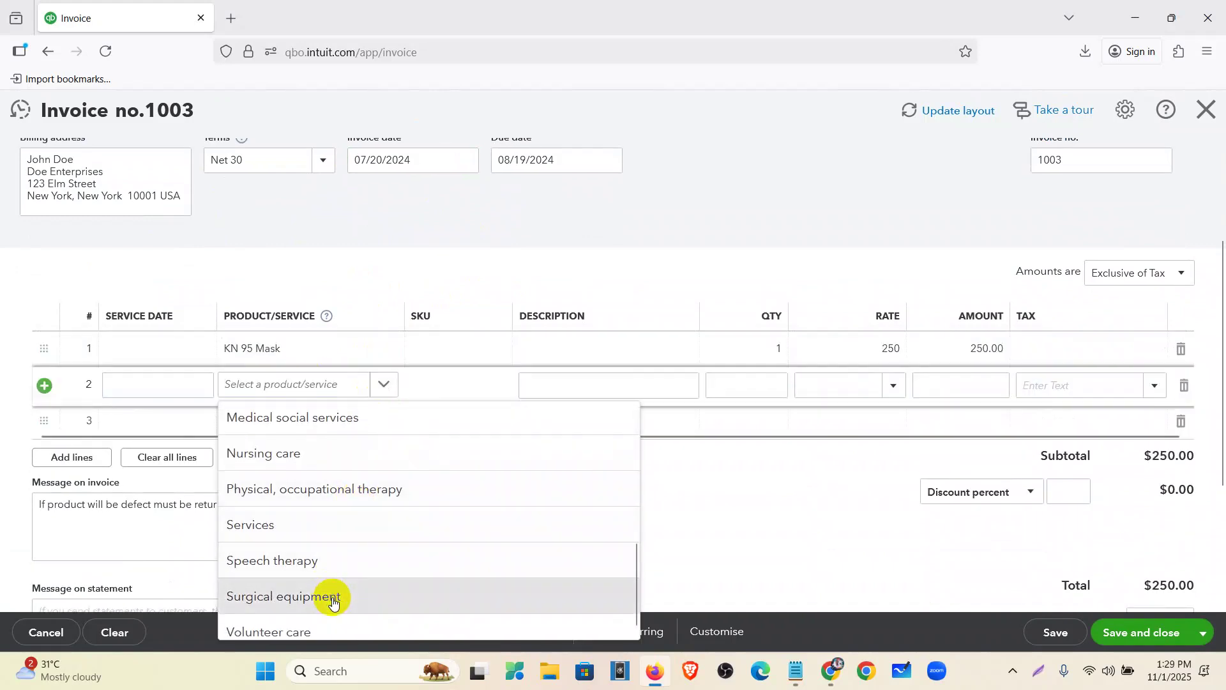
left_click(333, 601)
Set the quantities to 10 for KN 95 Mask and 8 for Surgical equipment.
left_click(780, 348)
type("10")
left_click(779, 386)
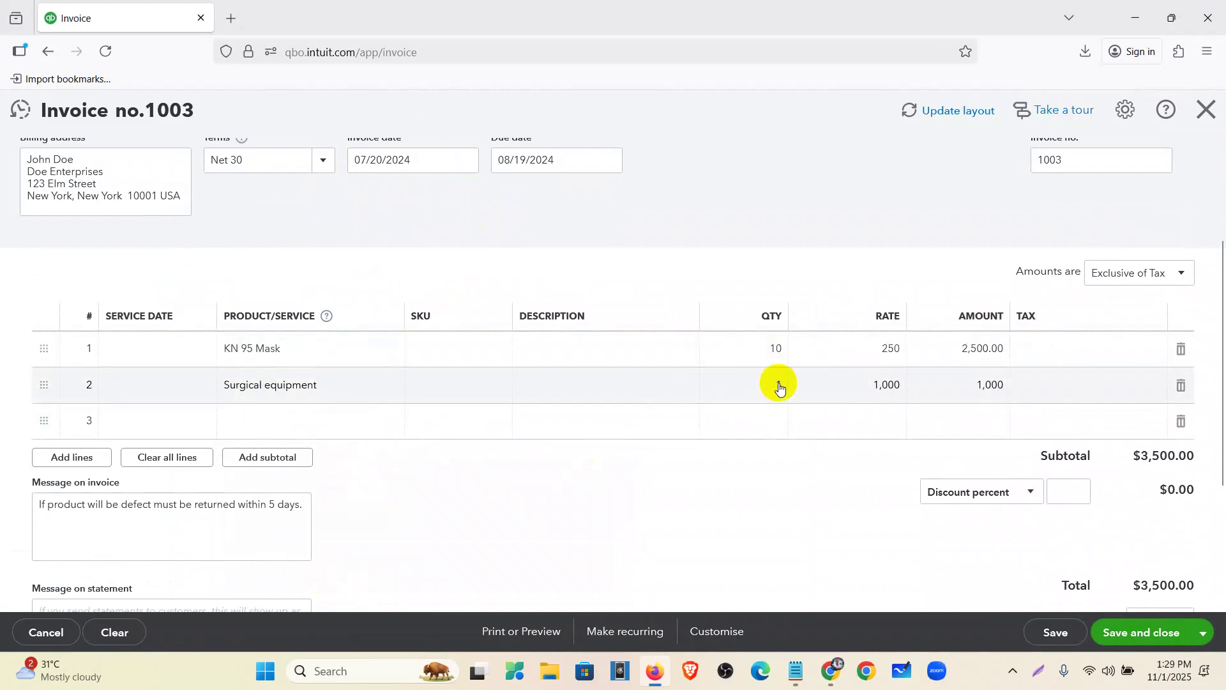
type("8")
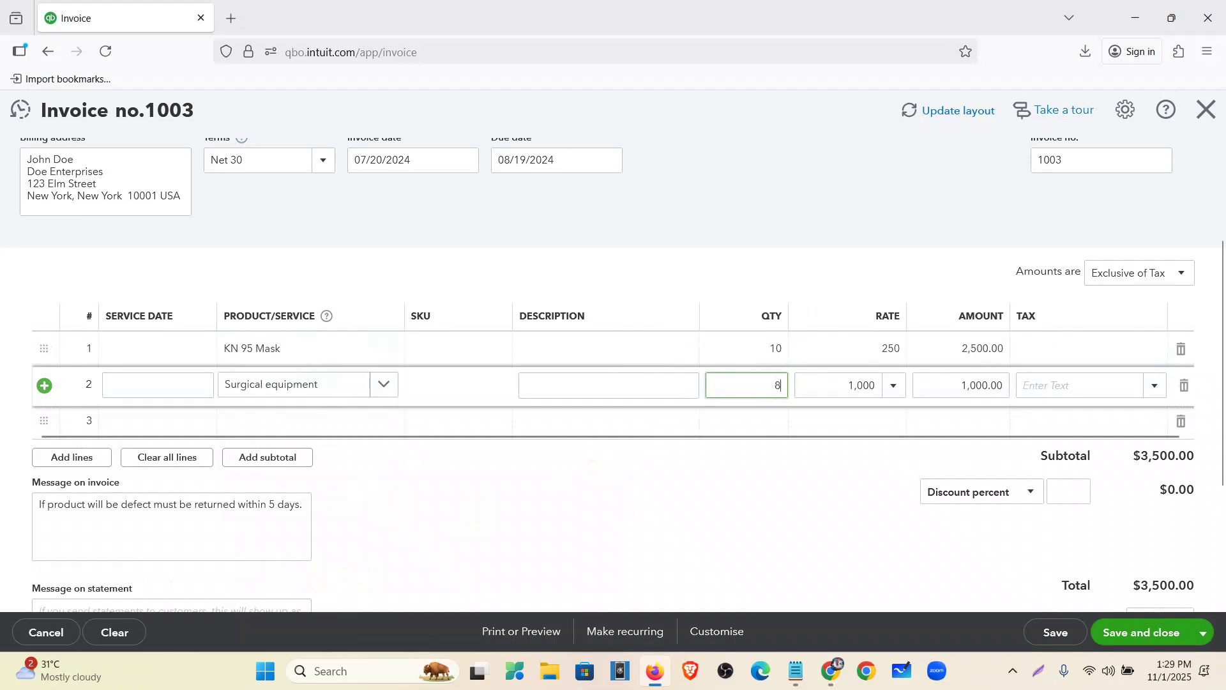
Set the rates to 230 for KN 95 Mask and 980 for Surgical equipment.
left_click(875, 350)
key("BackSpace")
key("BackSpace")
key("BackSpace")
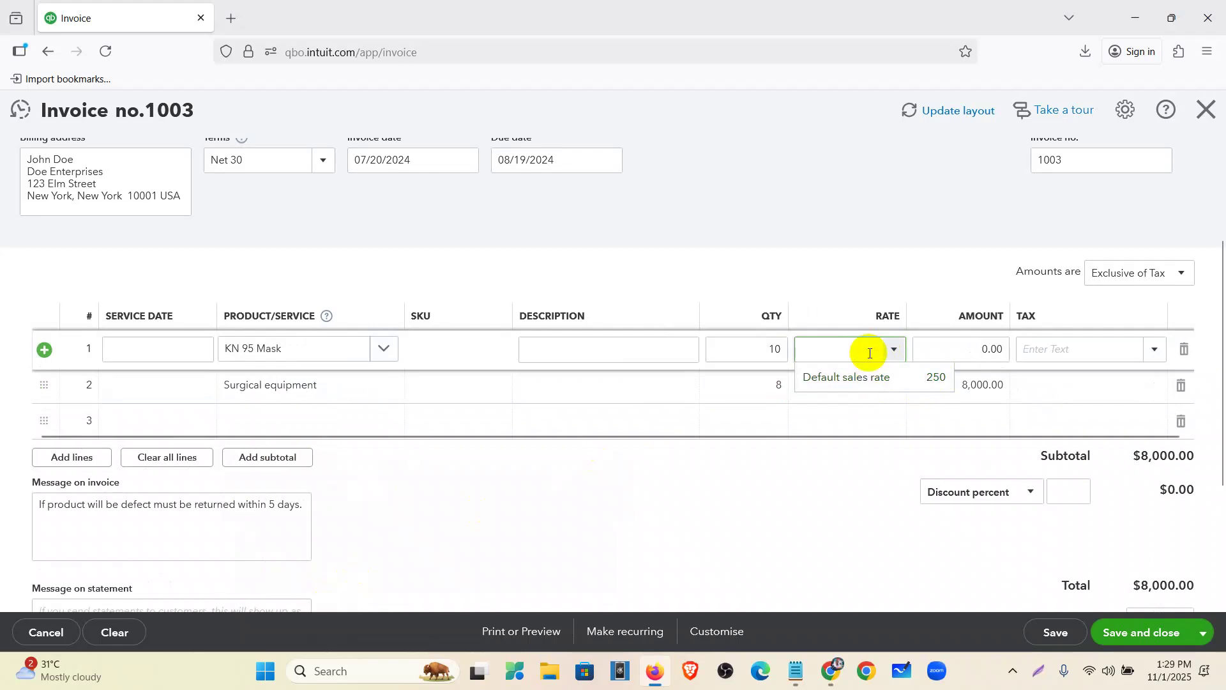
type("230")
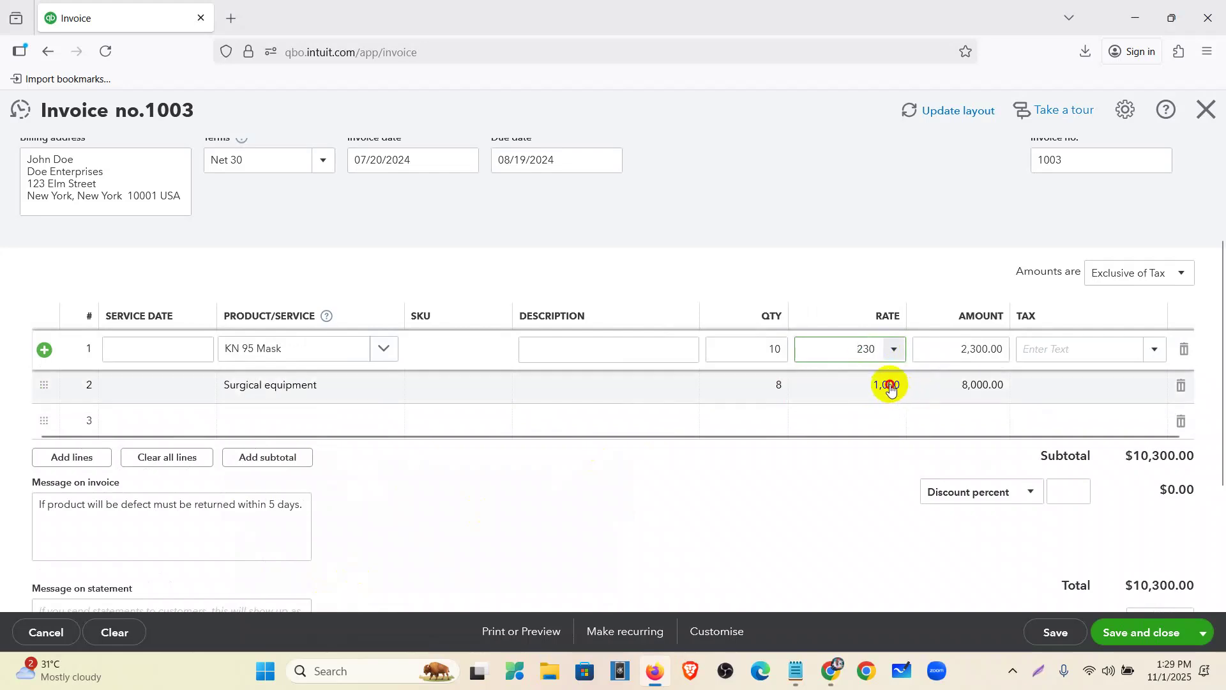
left_click(890, 391)
left_click_drag(881, 386, 832, 389)
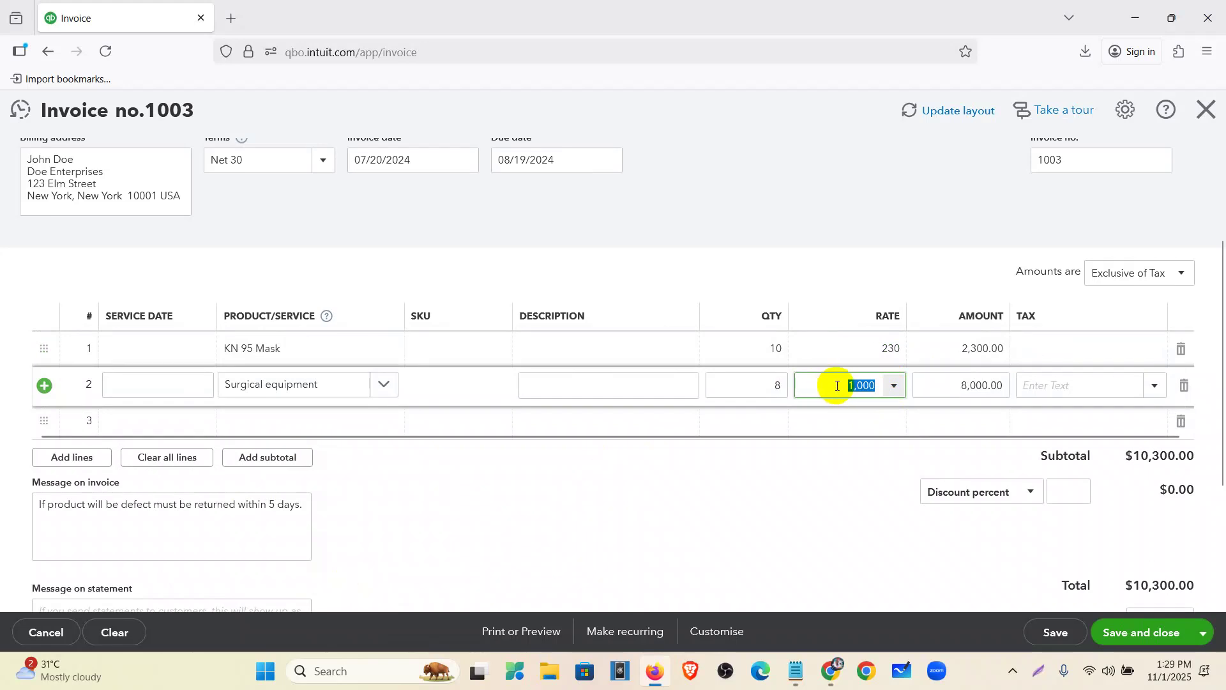
type("980")
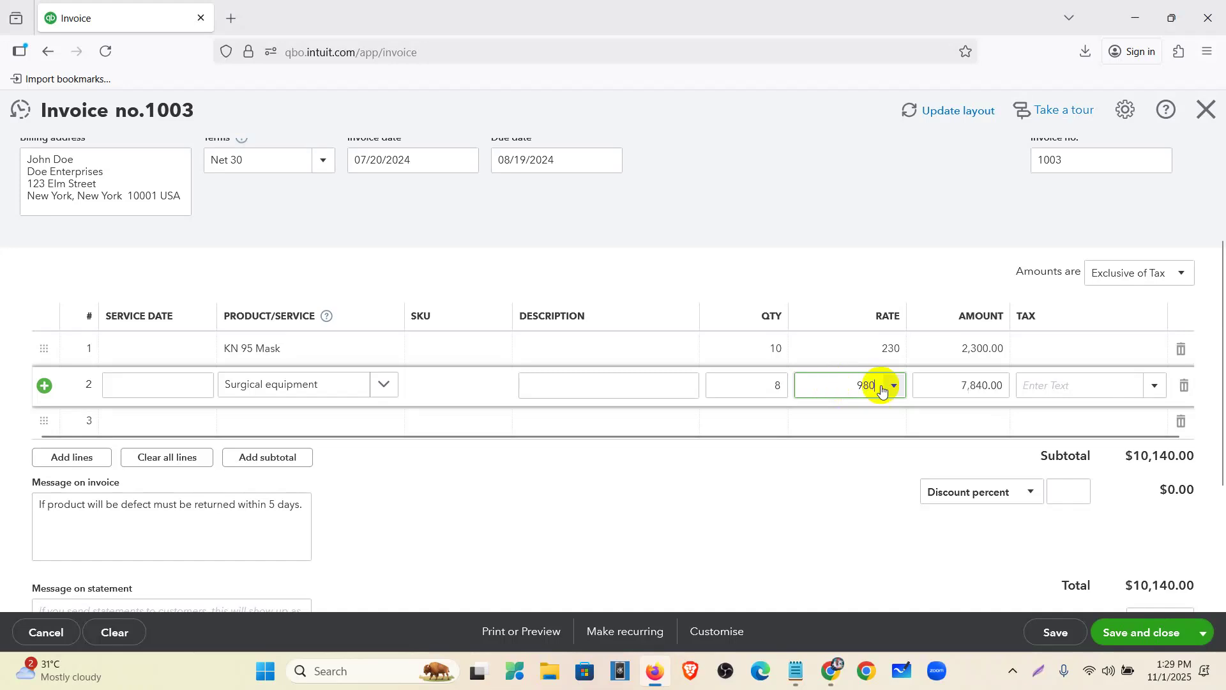
Apply Sales Tax (10%) to both the KN 95 Mask and Surgical equipment lines.
left_click(1072, 355)
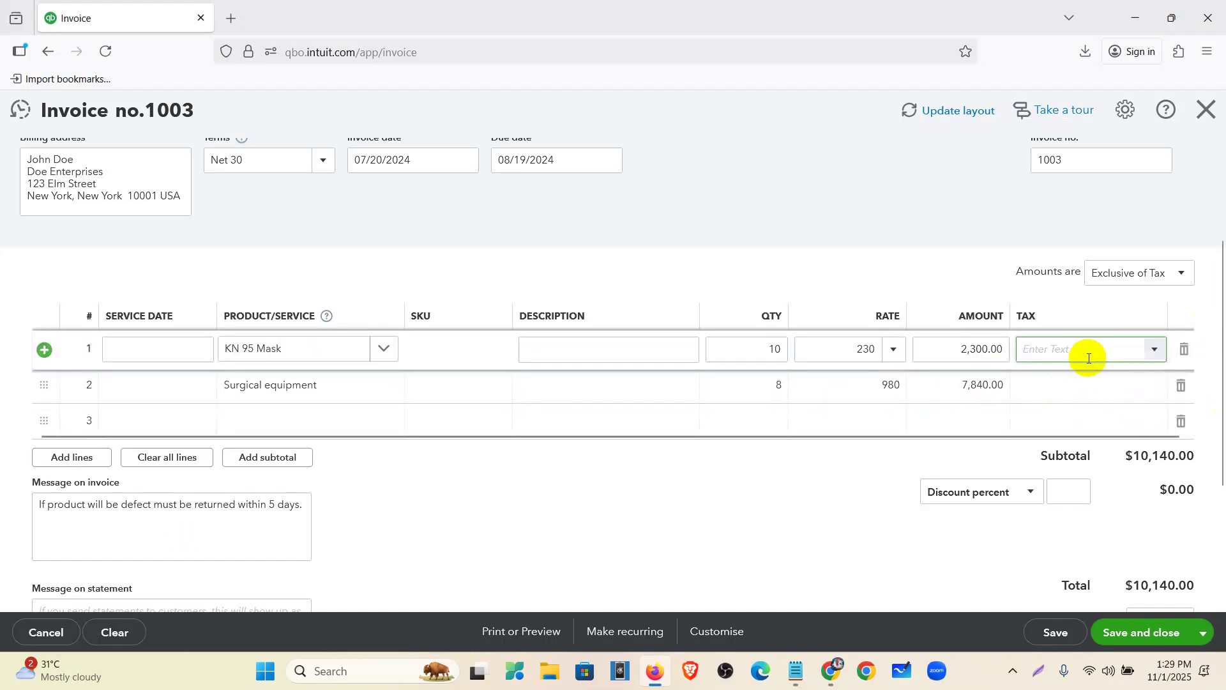
left_click(1156, 352)
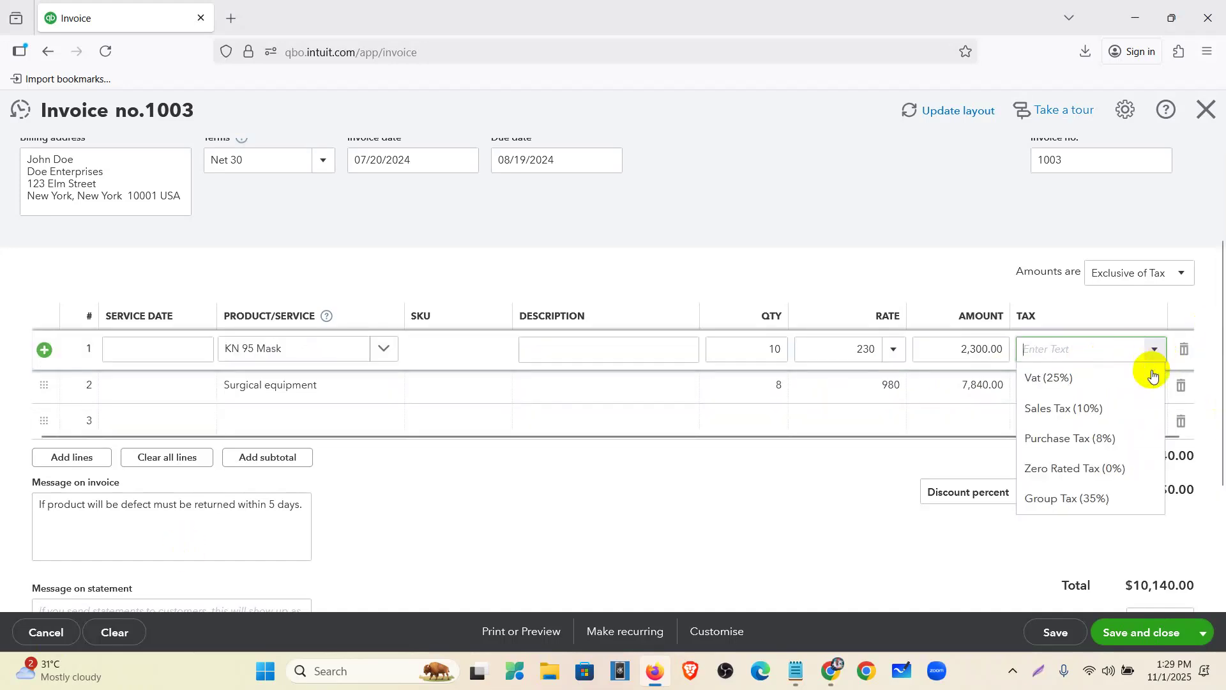
left_click(1093, 412)
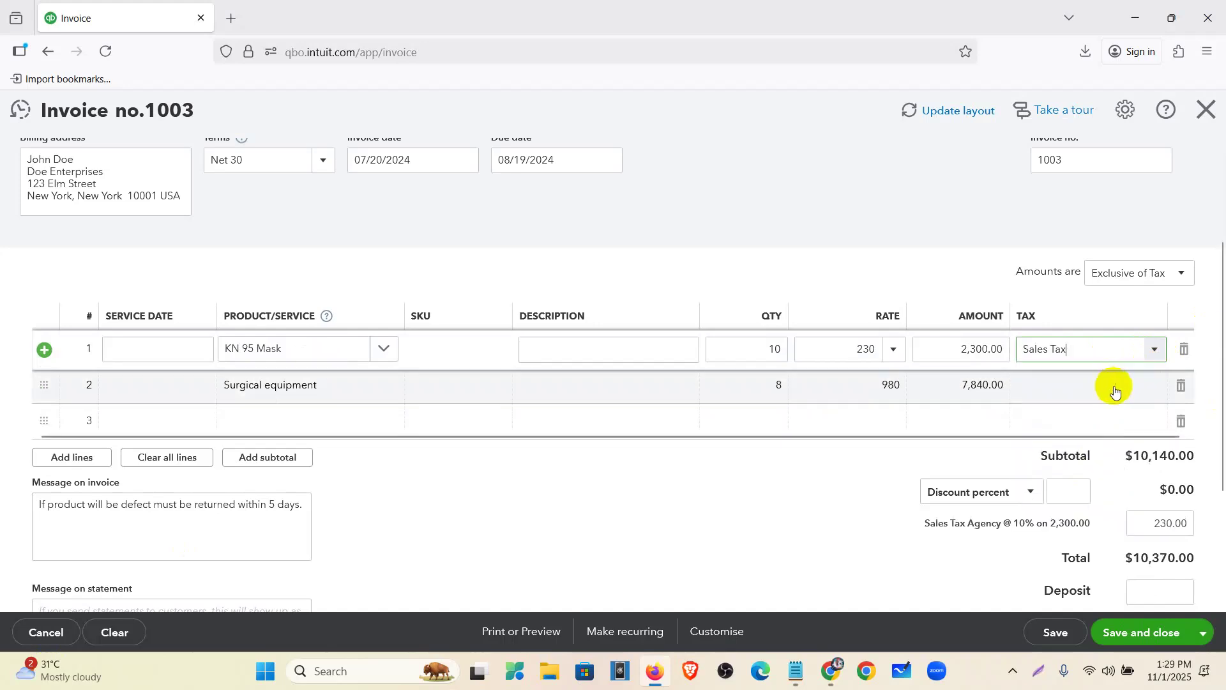
left_click(1128, 386)
left_click(1153, 387)
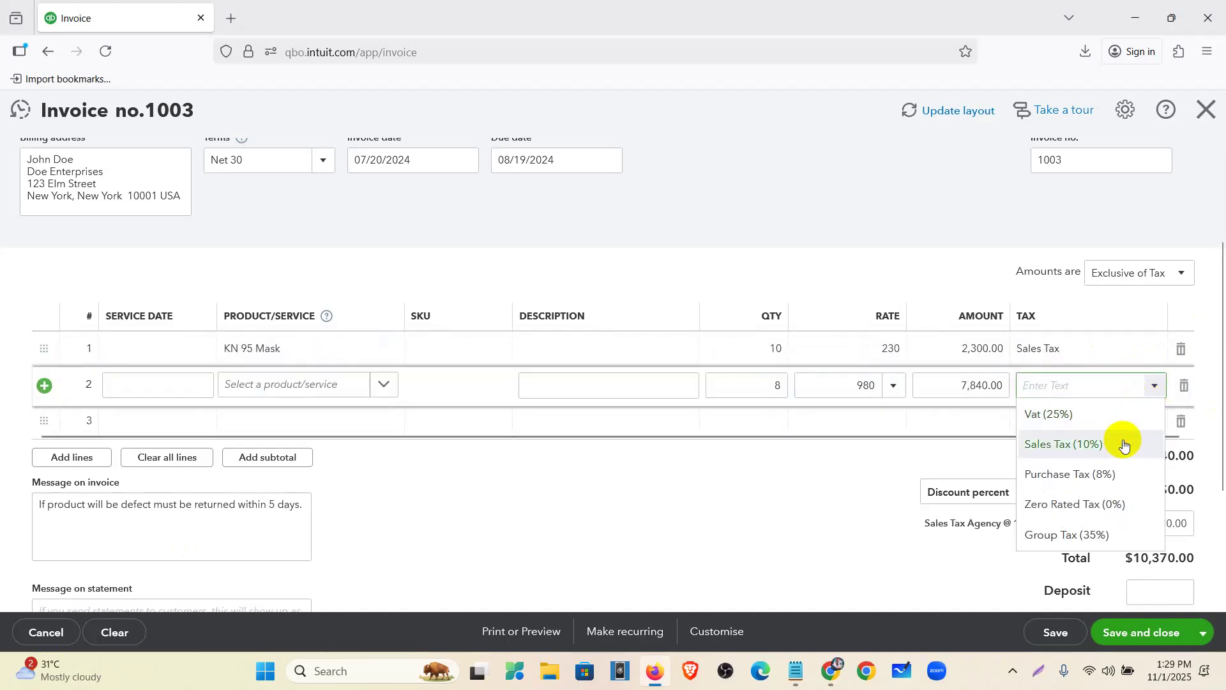
left_click(1094, 443)
left_click(752, 548)
scroll(753, 548, "down", 2)
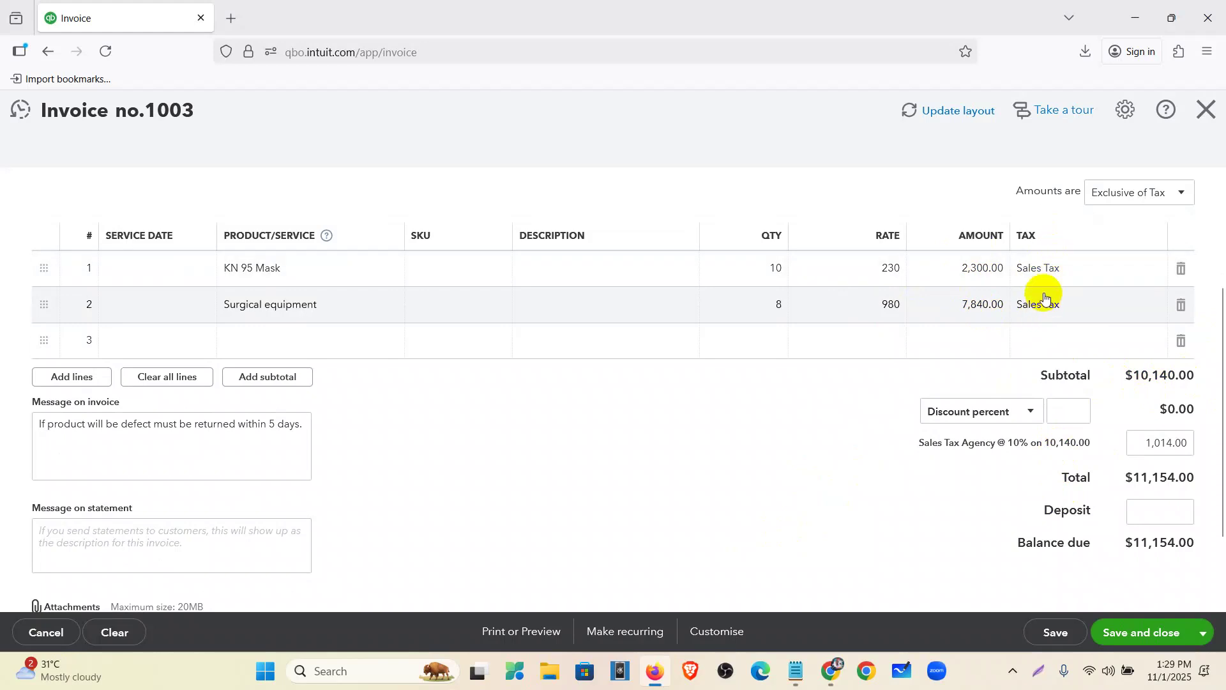
Change the tax on the Surgical equipment line to Purchase Tax (8%).
left_click(1150, 443)
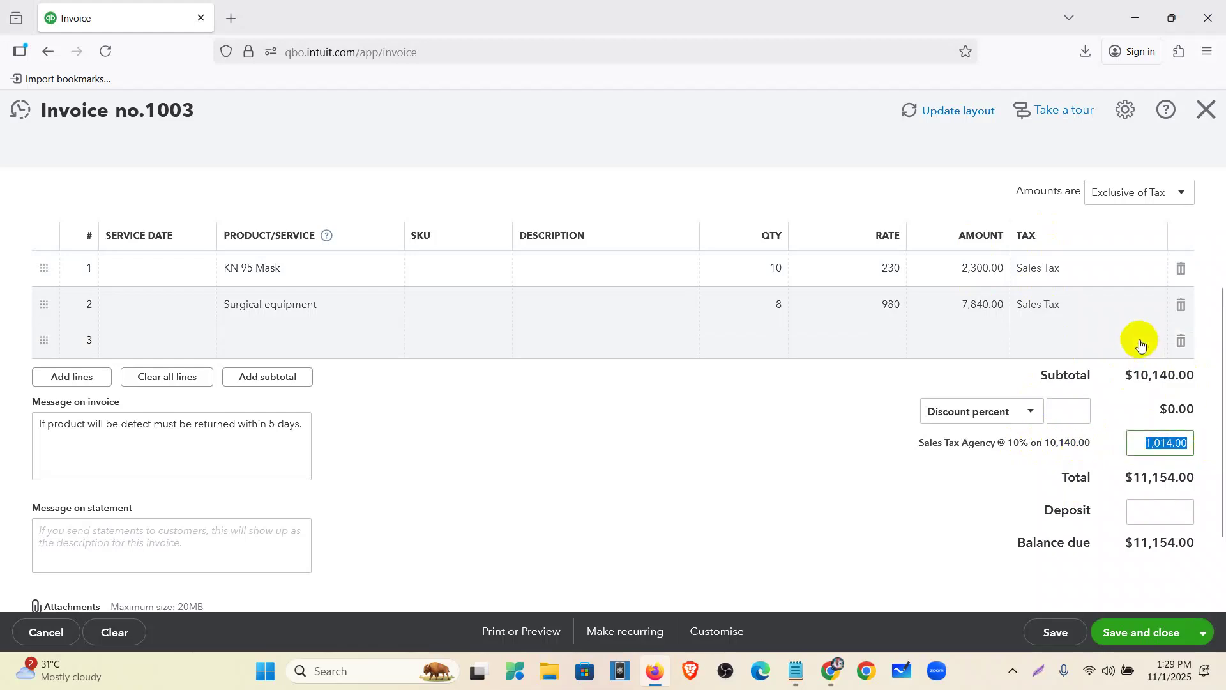
left_click(1131, 306)
left_click(1154, 308)
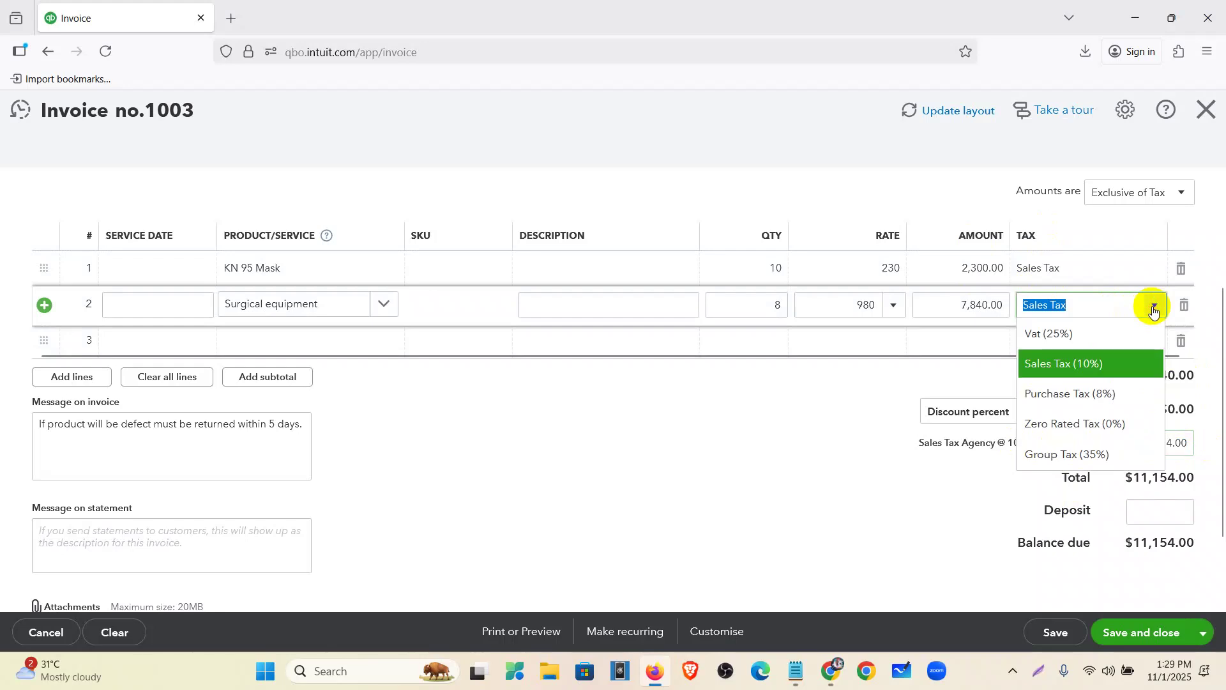
left_click(1118, 396)
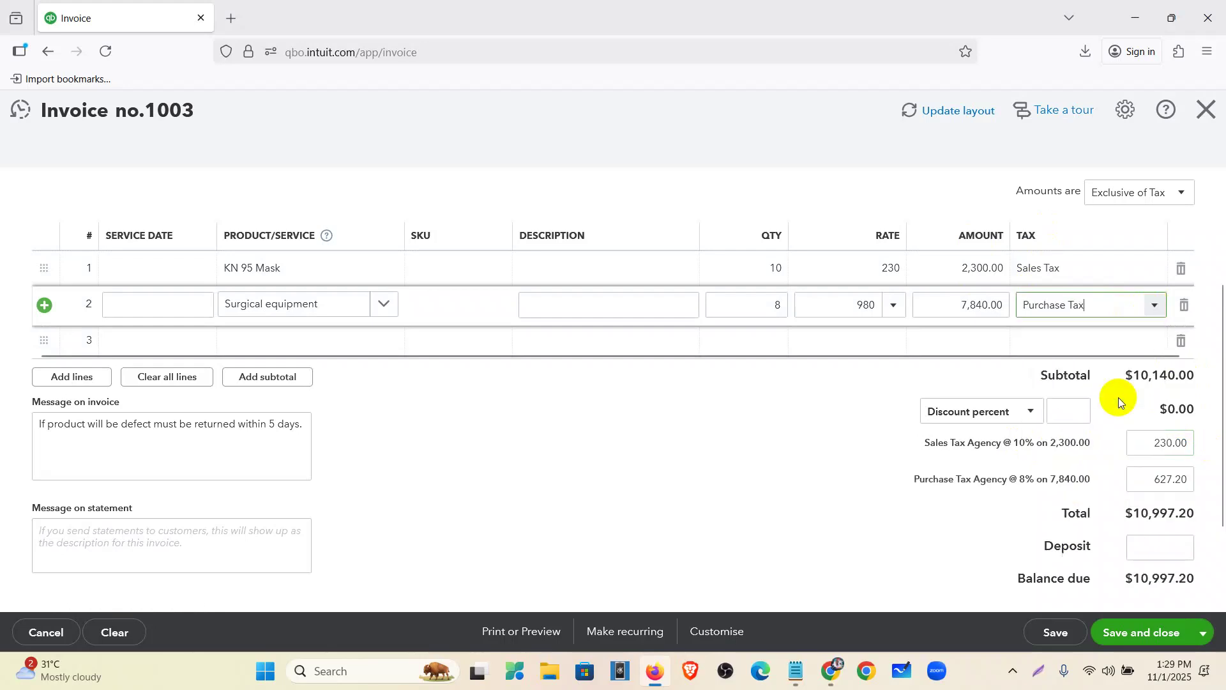
left_click(801, 478)
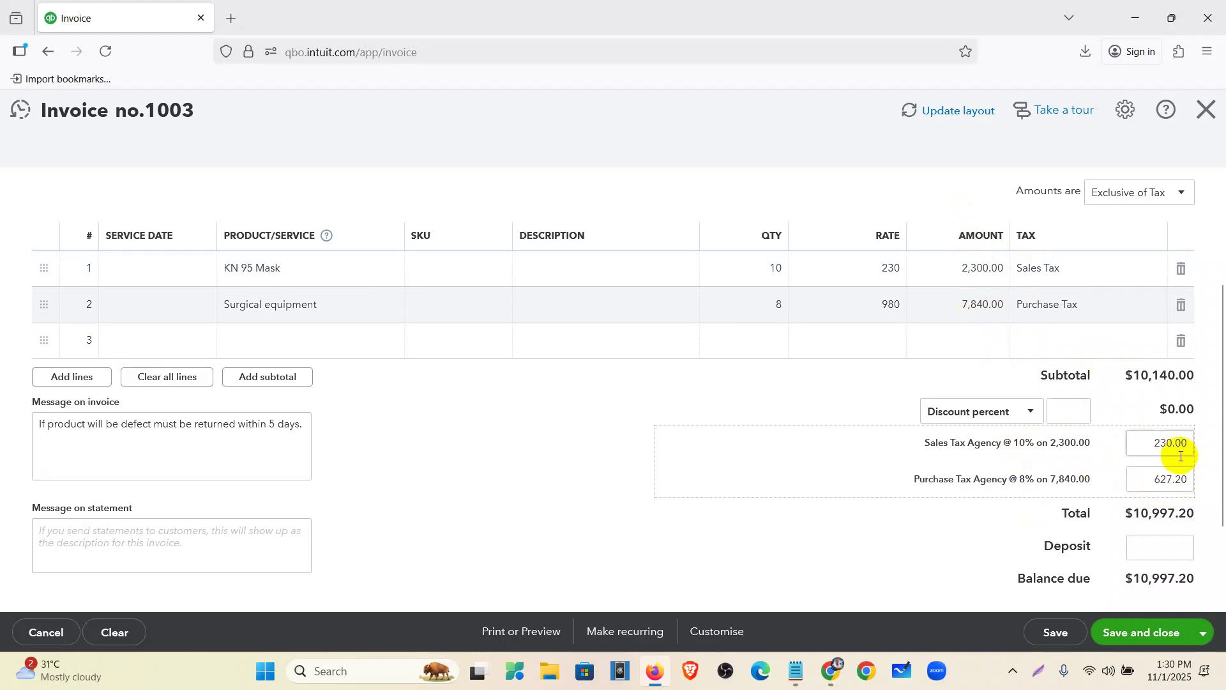
Set the tax on the Surgical equipment line back to Sales Tax (10%).
left_click(1114, 310)
left_click(1153, 305)
left_click(1120, 367)
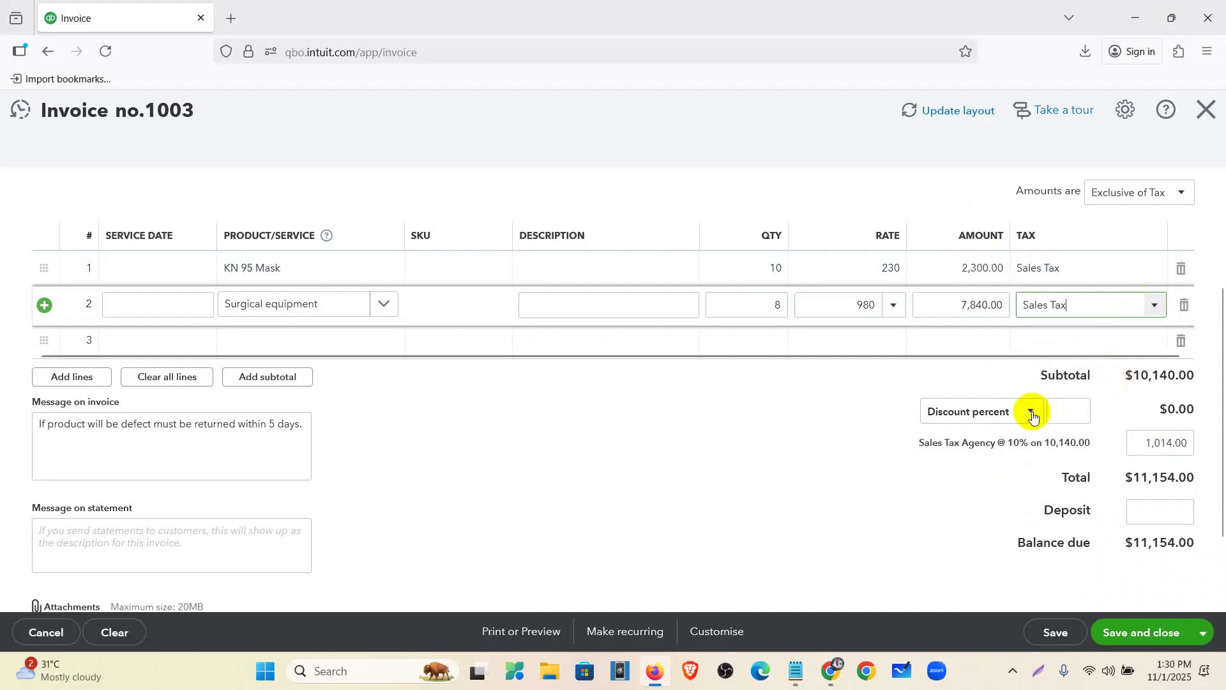
Apply a discount of 10 percent to the invoice subtotal.
left_click(1033, 414)
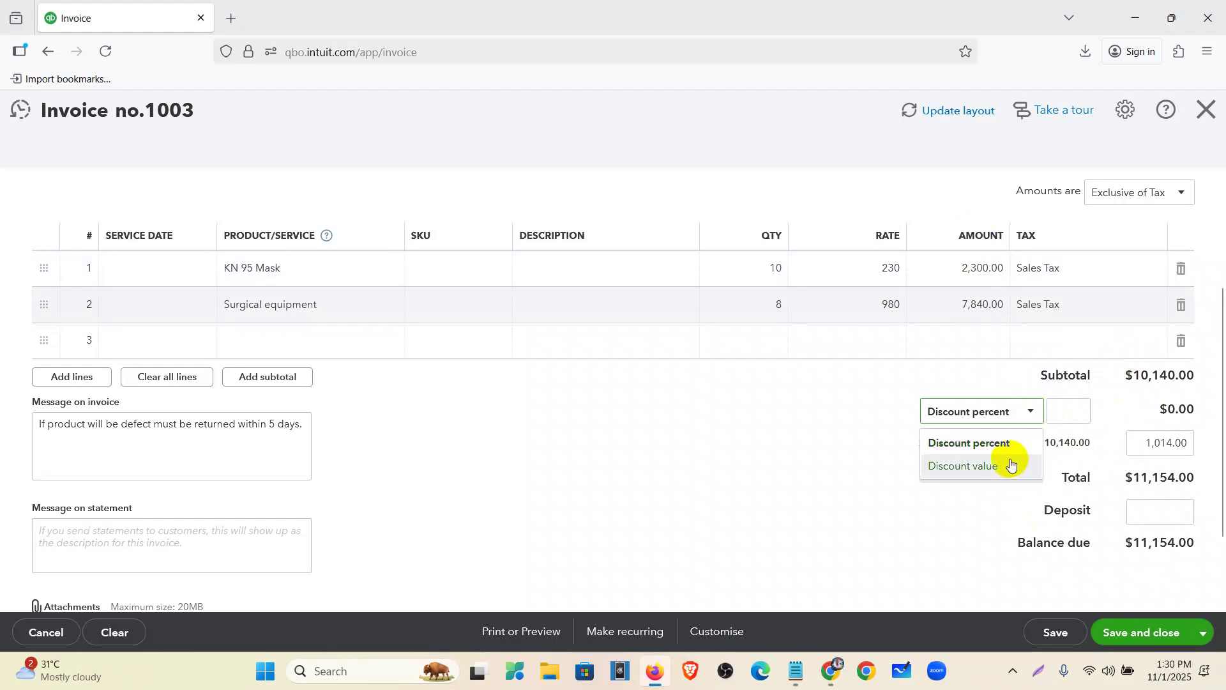
left_click(1072, 410)
type("10")
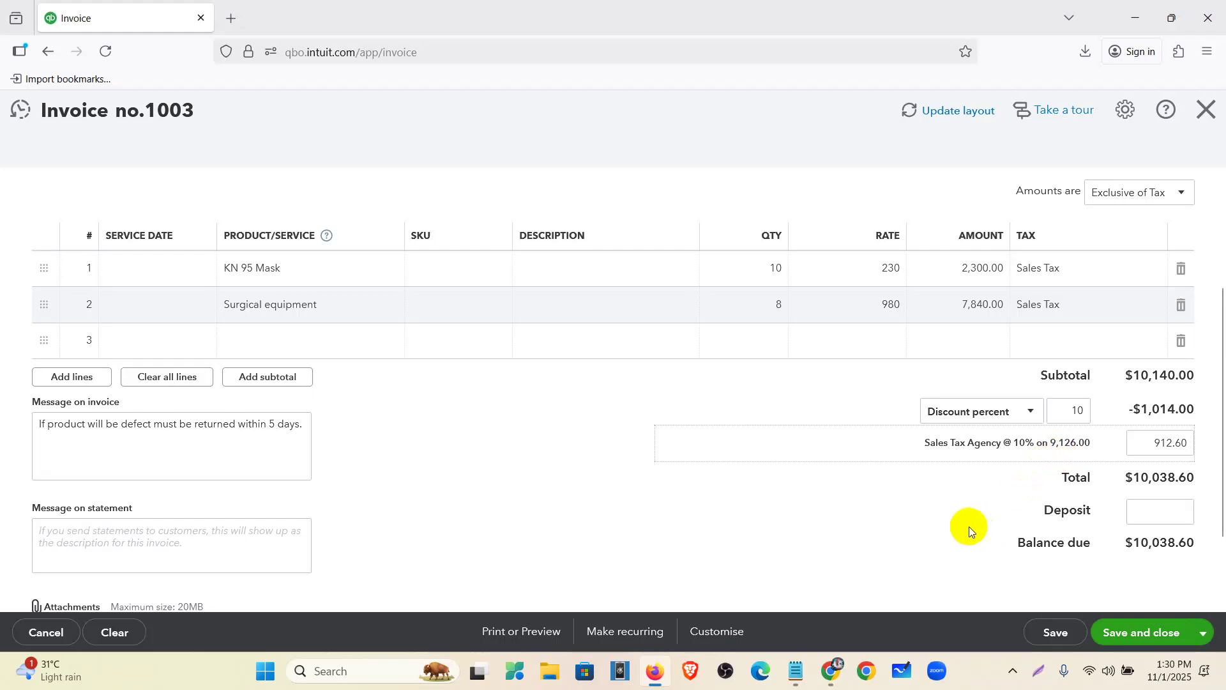
Examine the discount type options and the sales tax calculated on the discounted amount.
key("ctrl+plus")
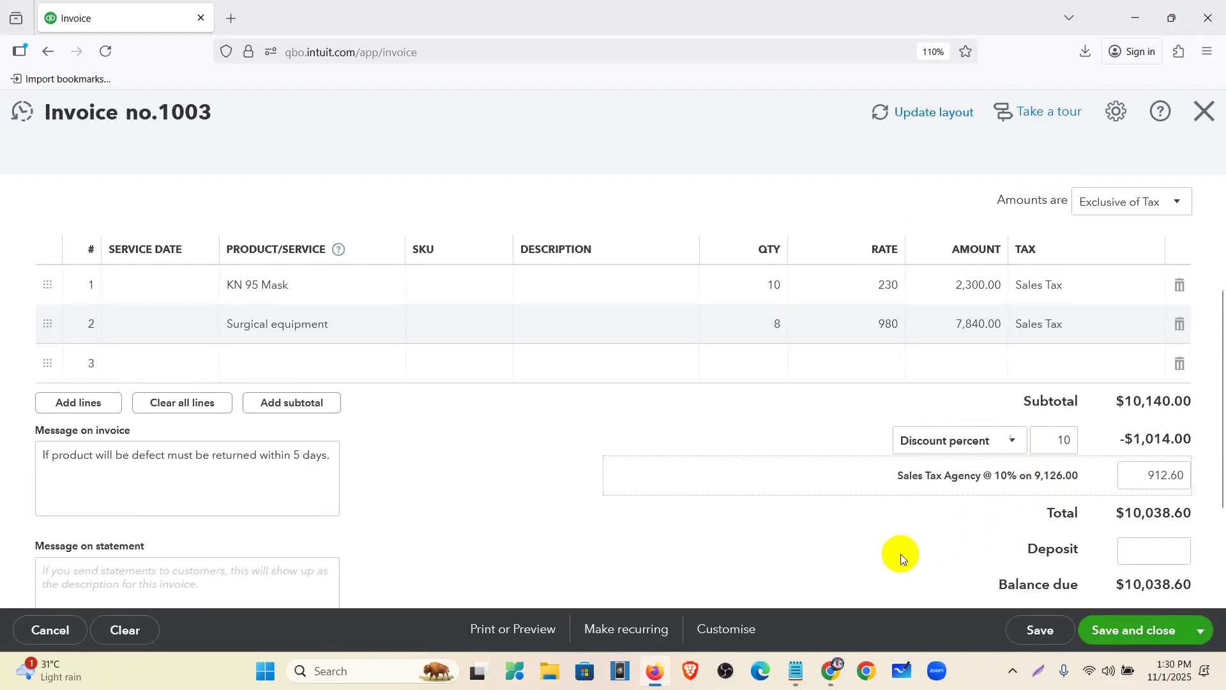
scroll(888, 528, "down", 2)
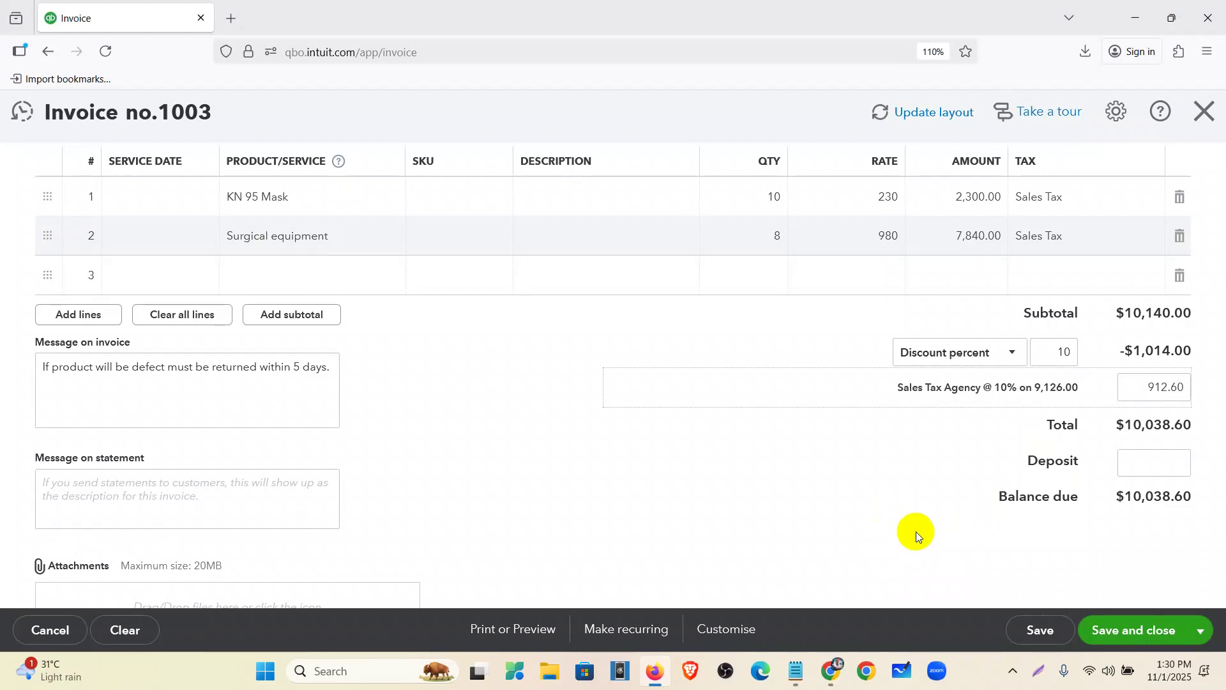
left_click(993, 357)
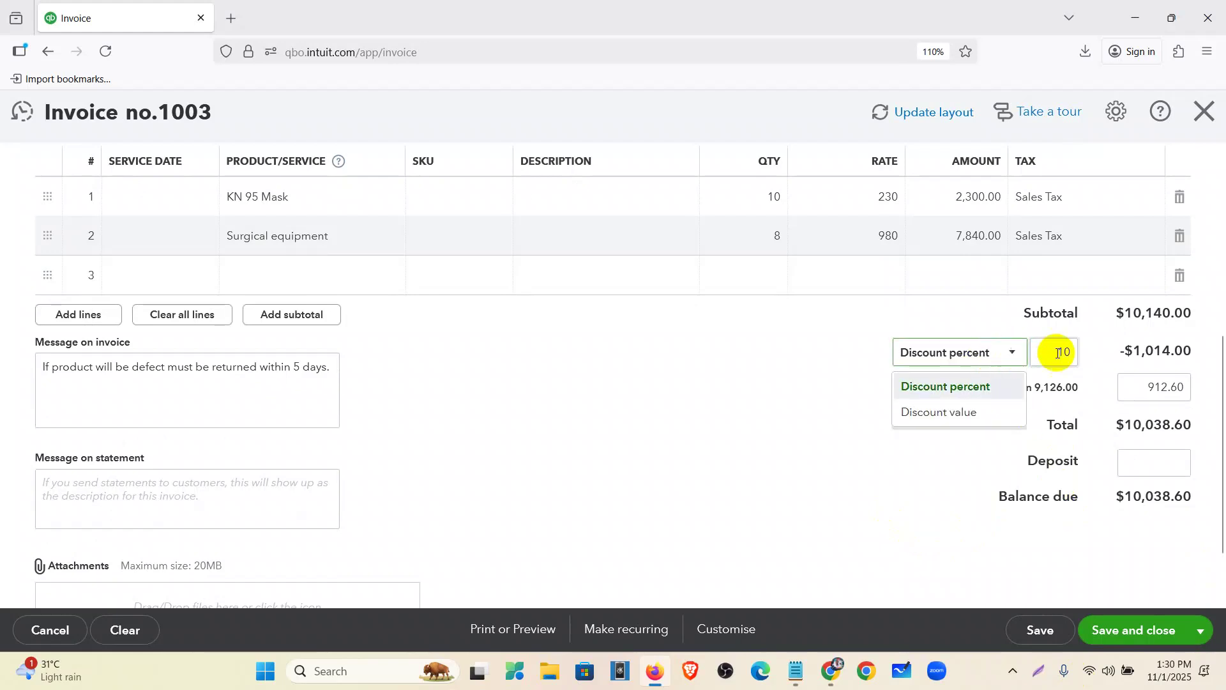
left_click(958, 319)
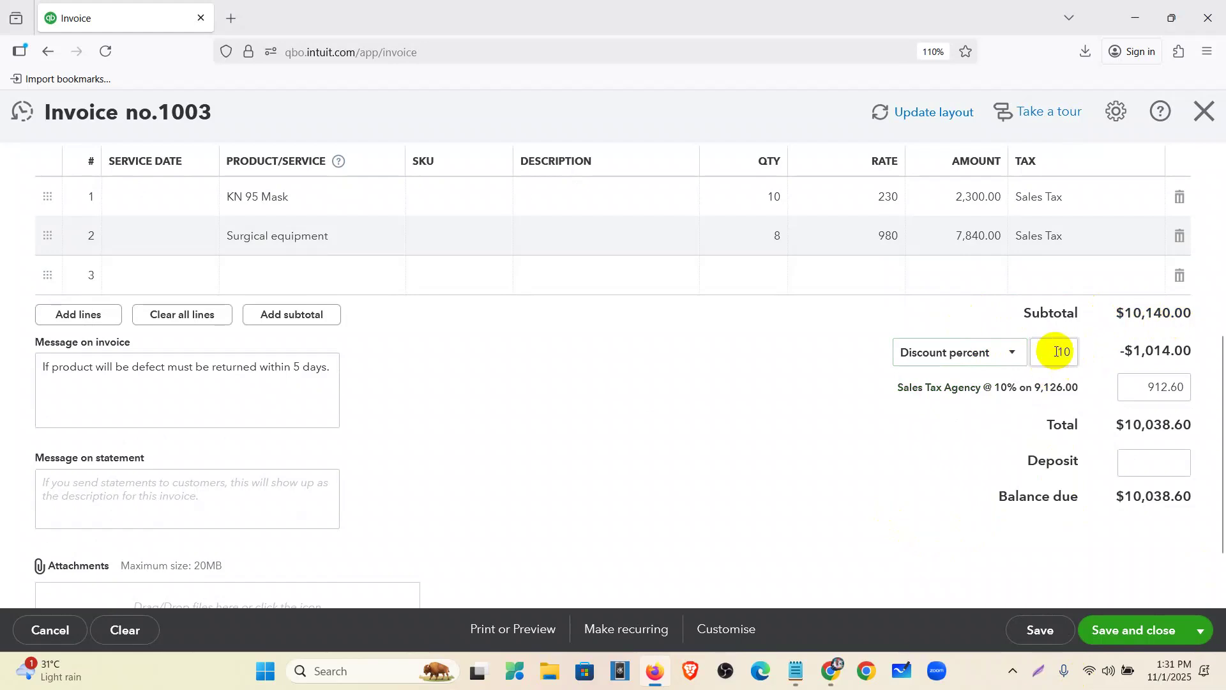
left_click(744, 657)
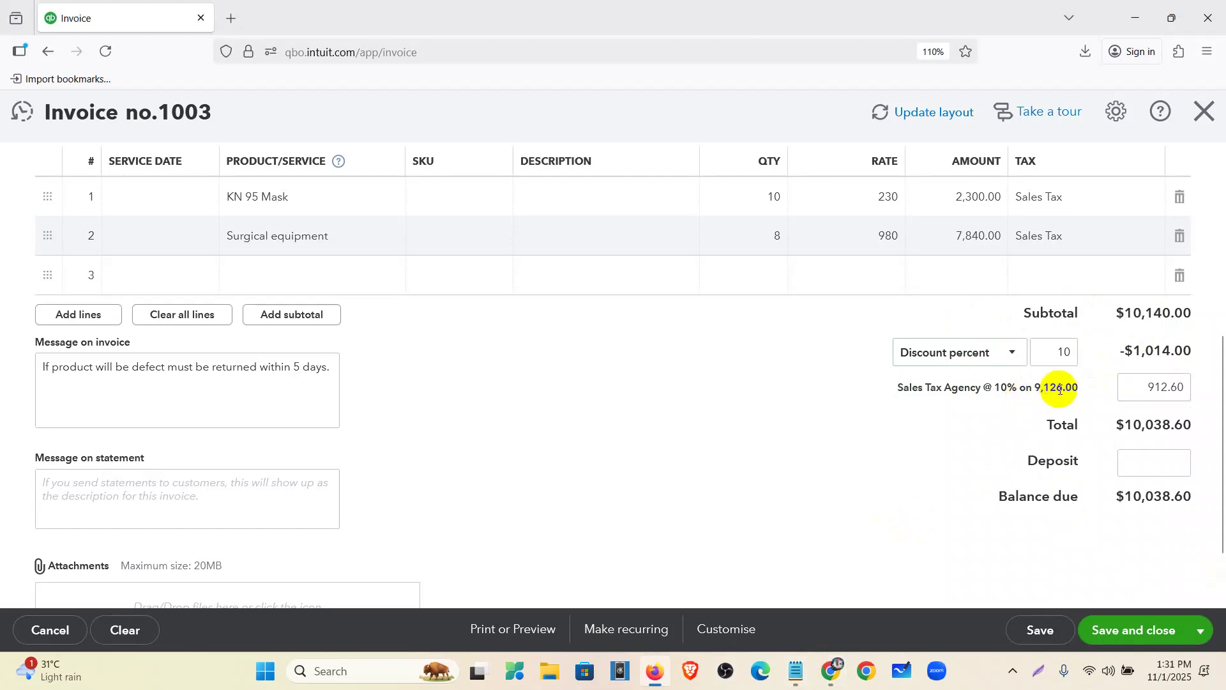
left_click(1149, 387)
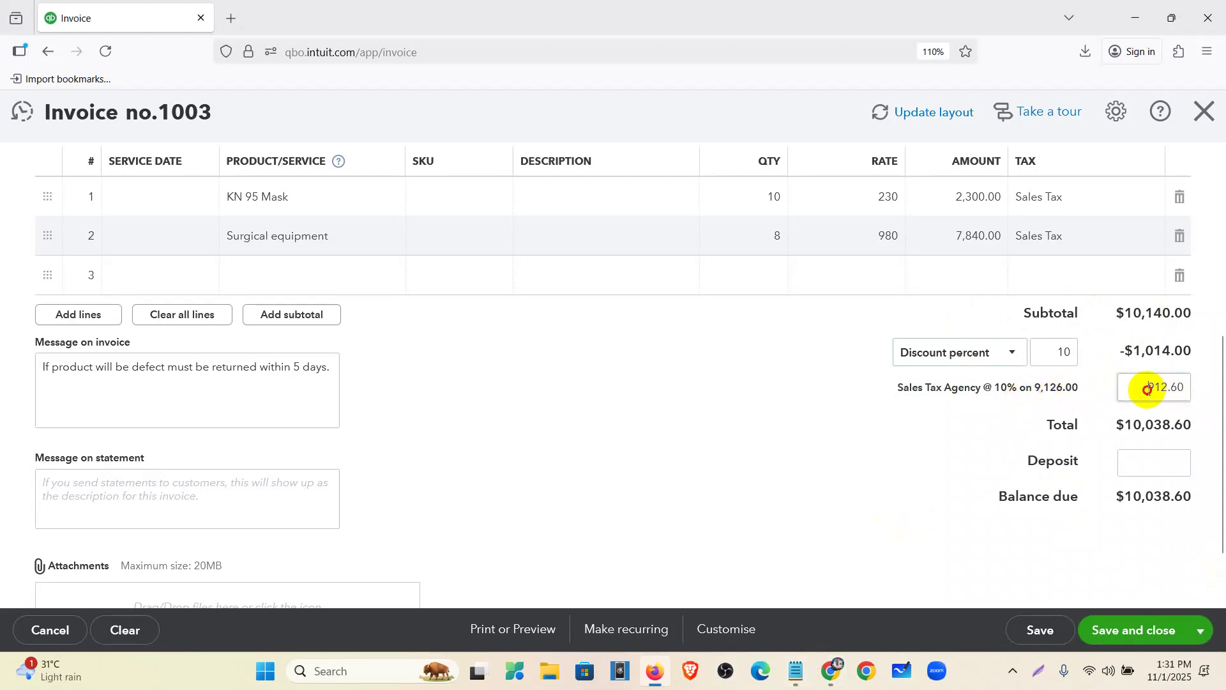
left_click_drag(1145, 387, 1191, 391)
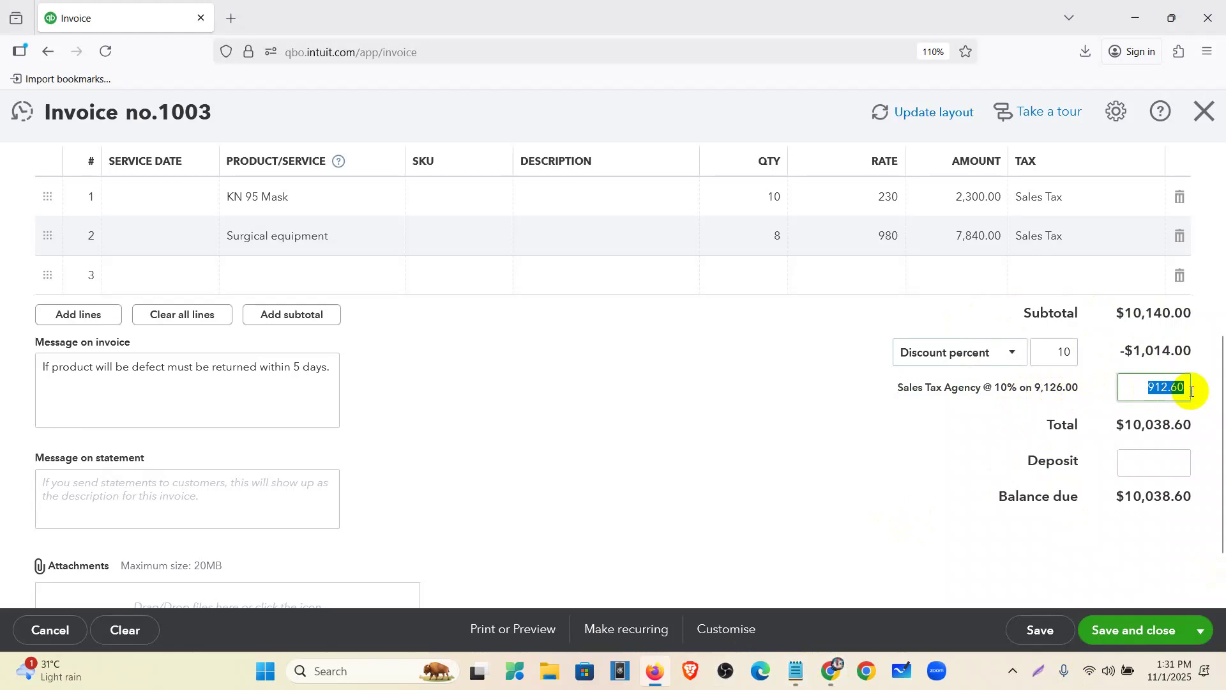
Change the invoice discount to a fixed discount value of 140.
left_click(1010, 353)
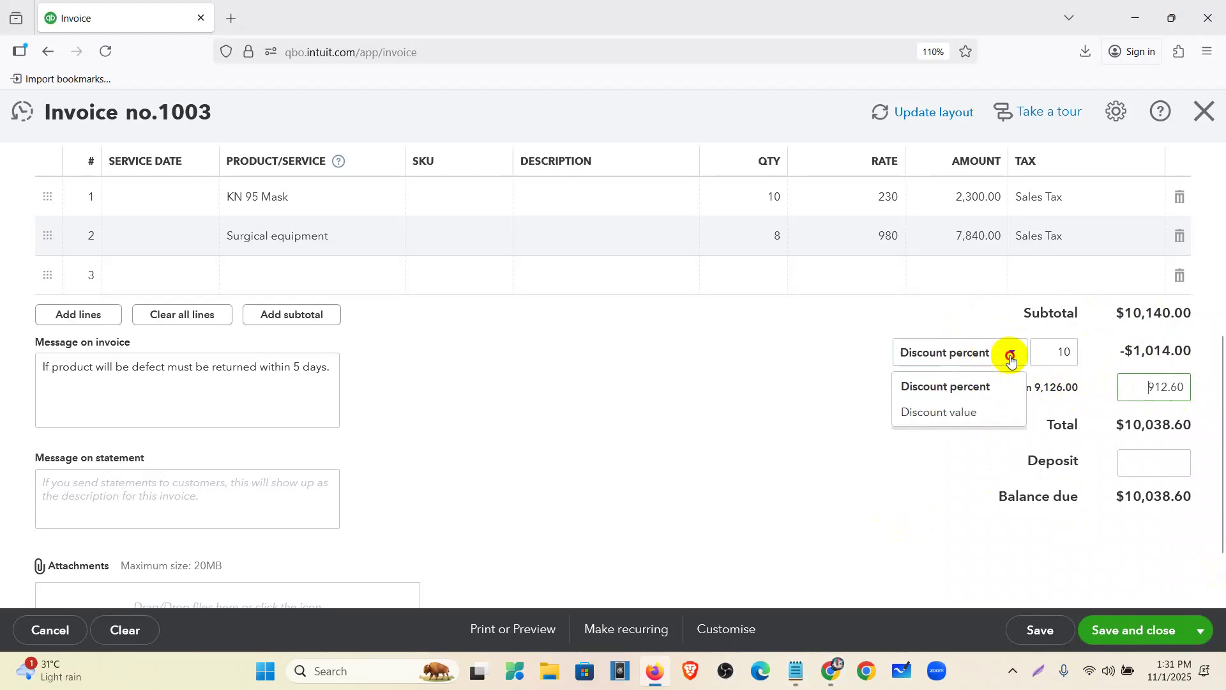
left_click(984, 412)
left_click(1062, 351)
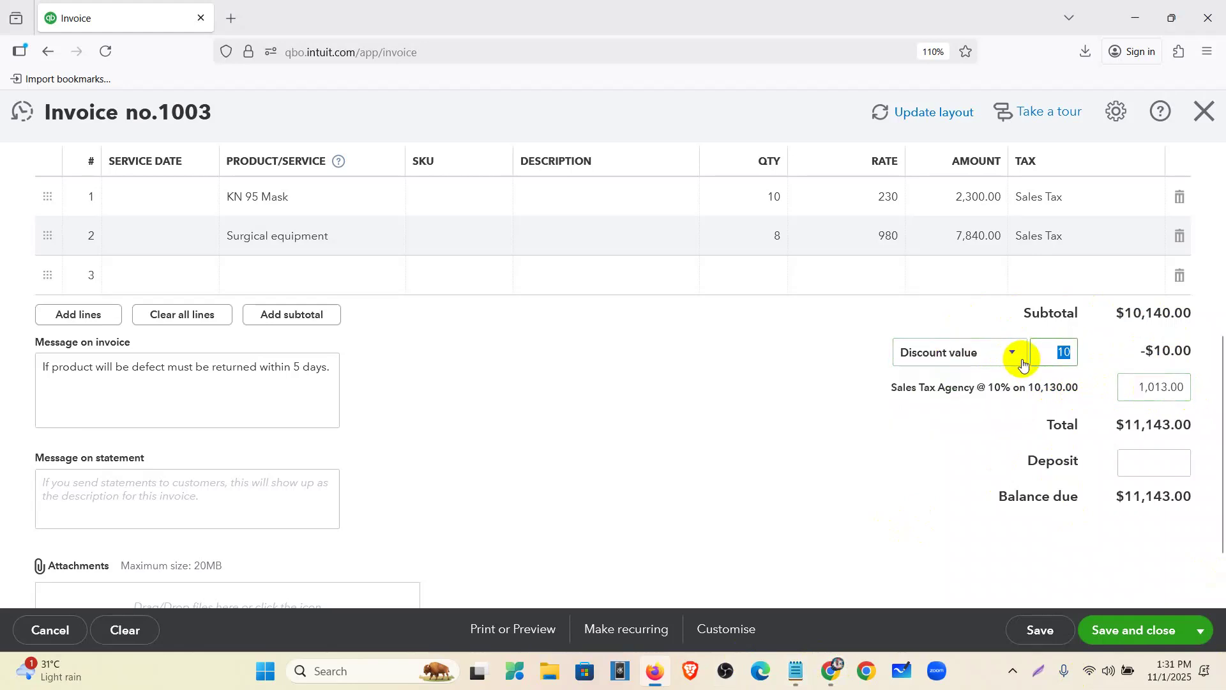
type("140")
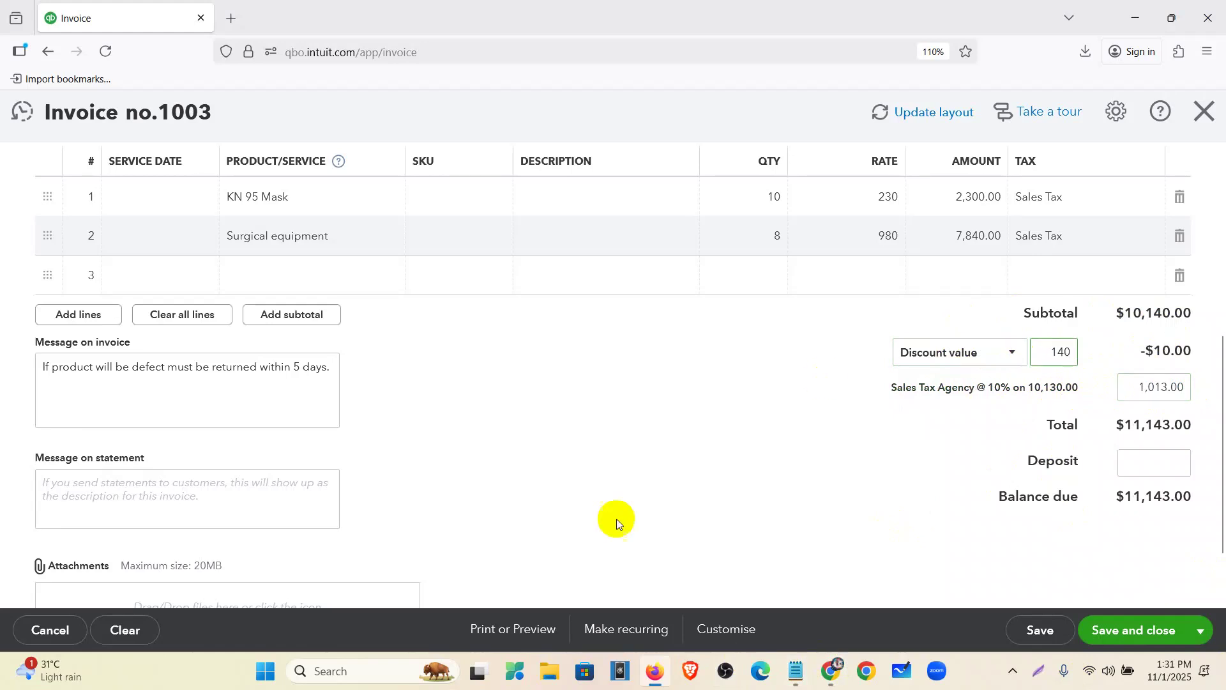
left_click(630, 357)
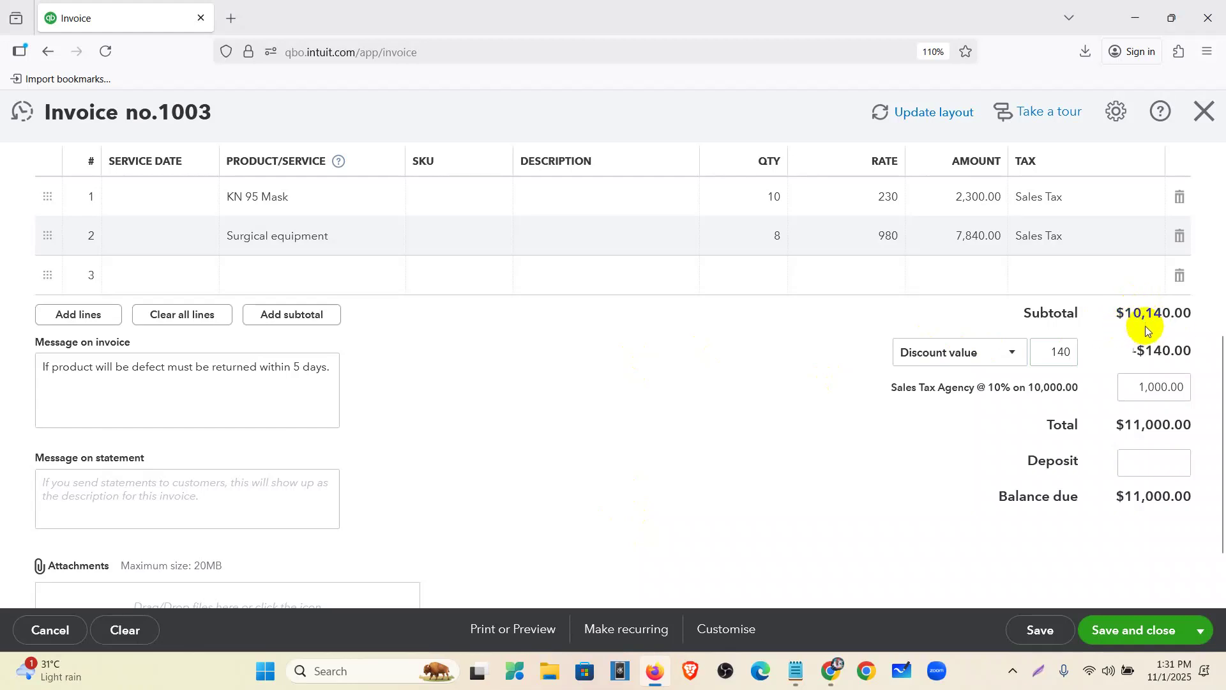
Check the taxable amount after the discount and the entered discount value.
left_click_drag(1032, 387, 1082, 389)
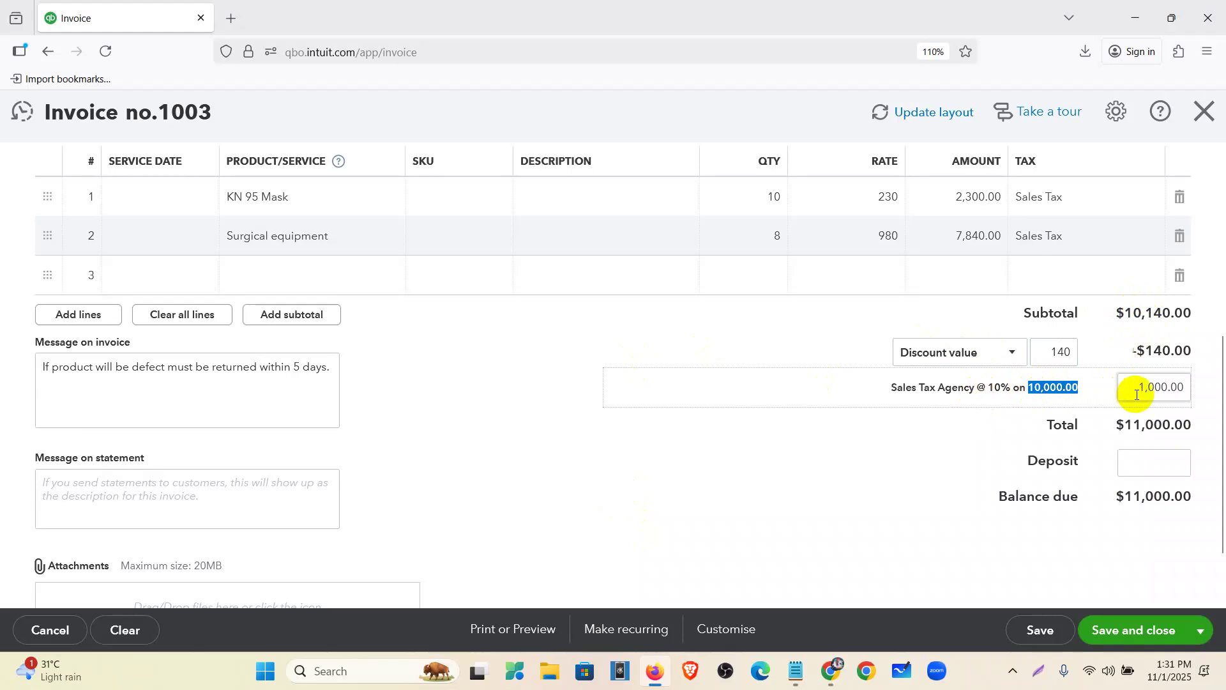
left_click(984, 454)
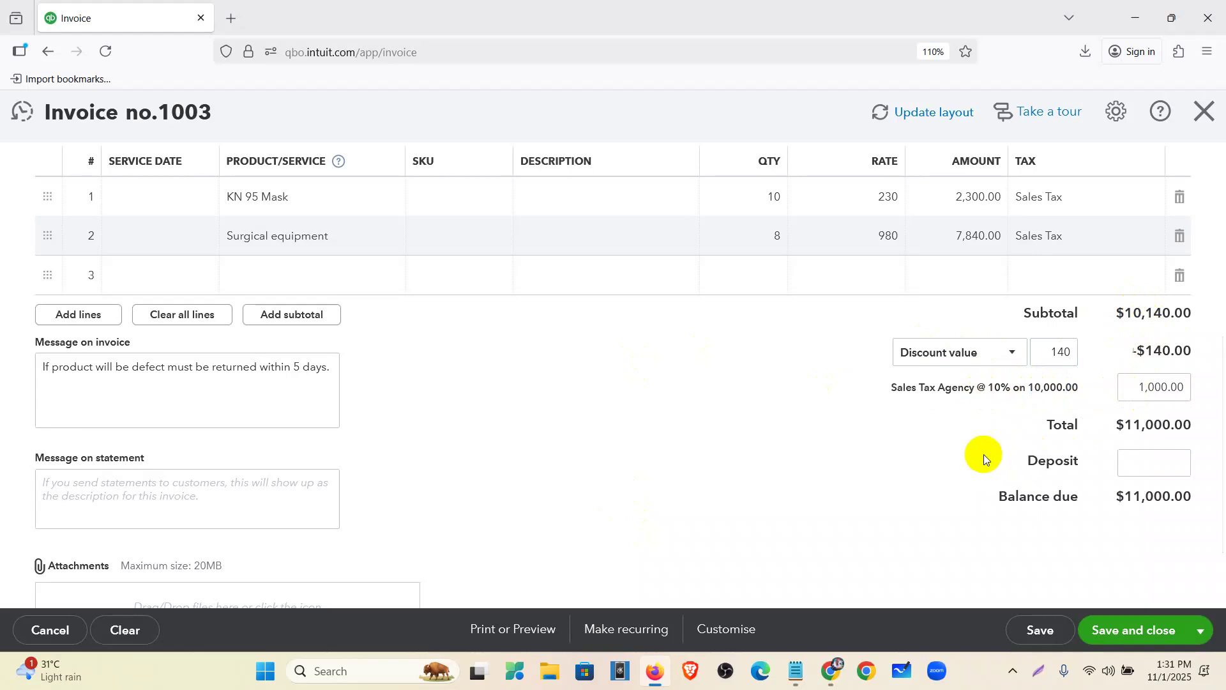
left_click_drag(1045, 352, 1089, 357)
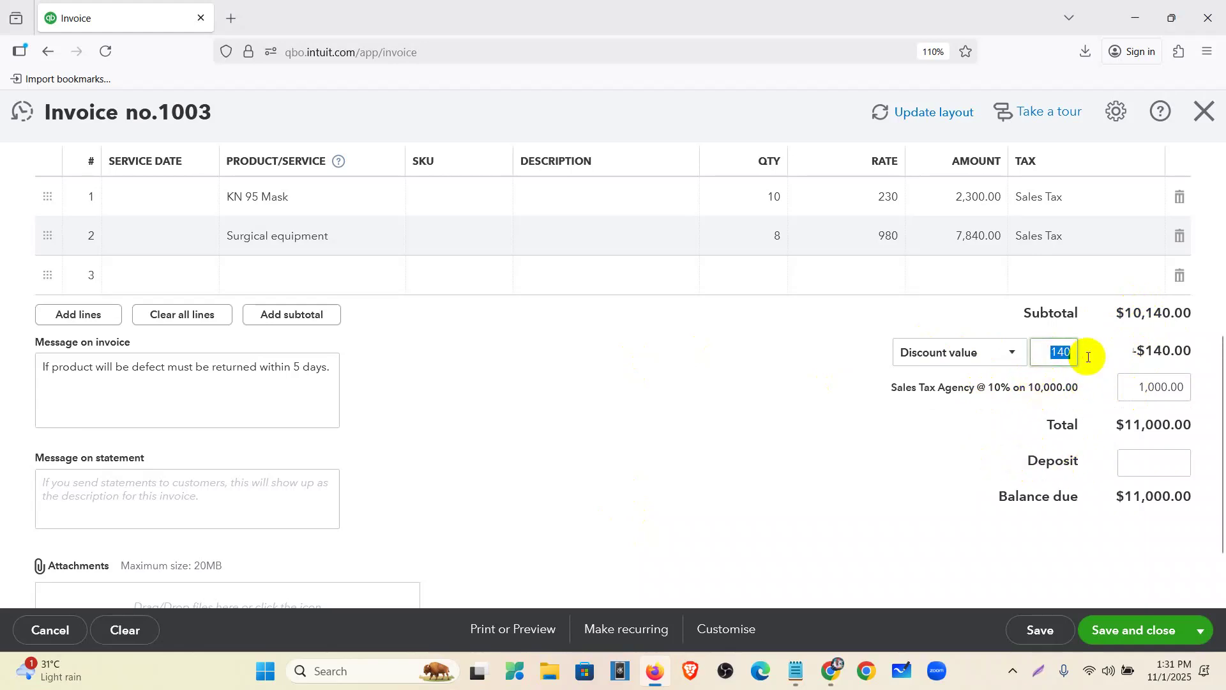
Remove the discount value from invoice 1003, then save and close the invoice.
key("BackSpace")
left_click(956, 485)
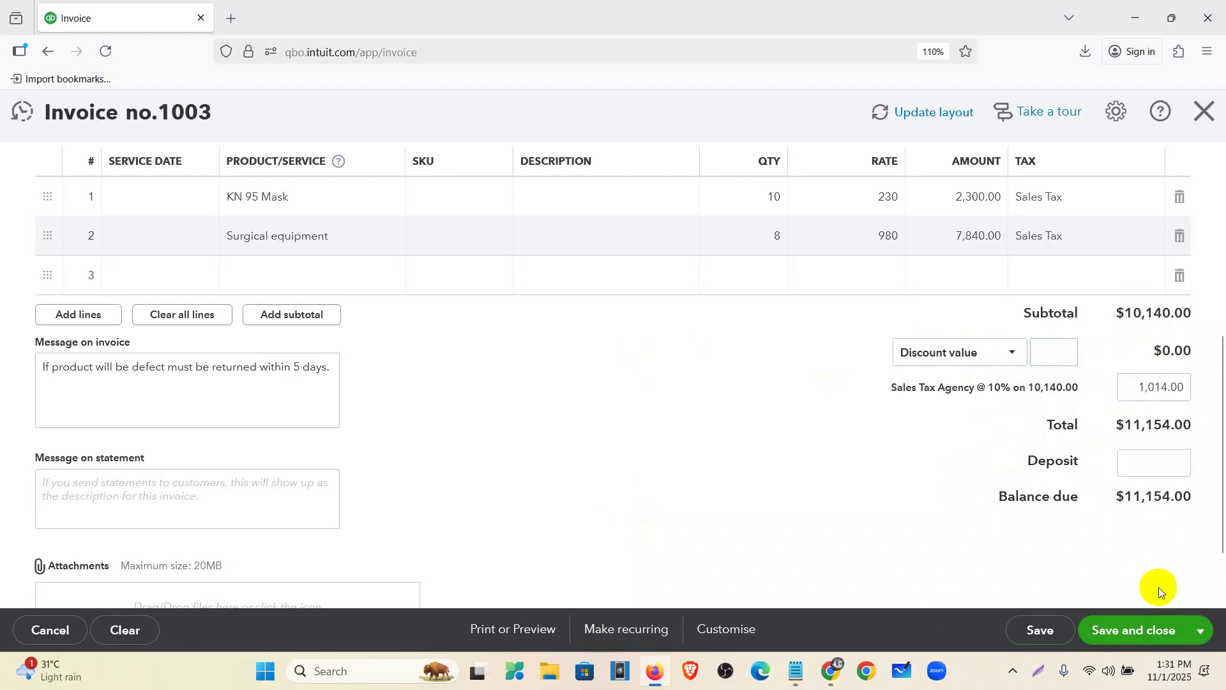
left_click(1150, 628)
left_click(1145, 631)
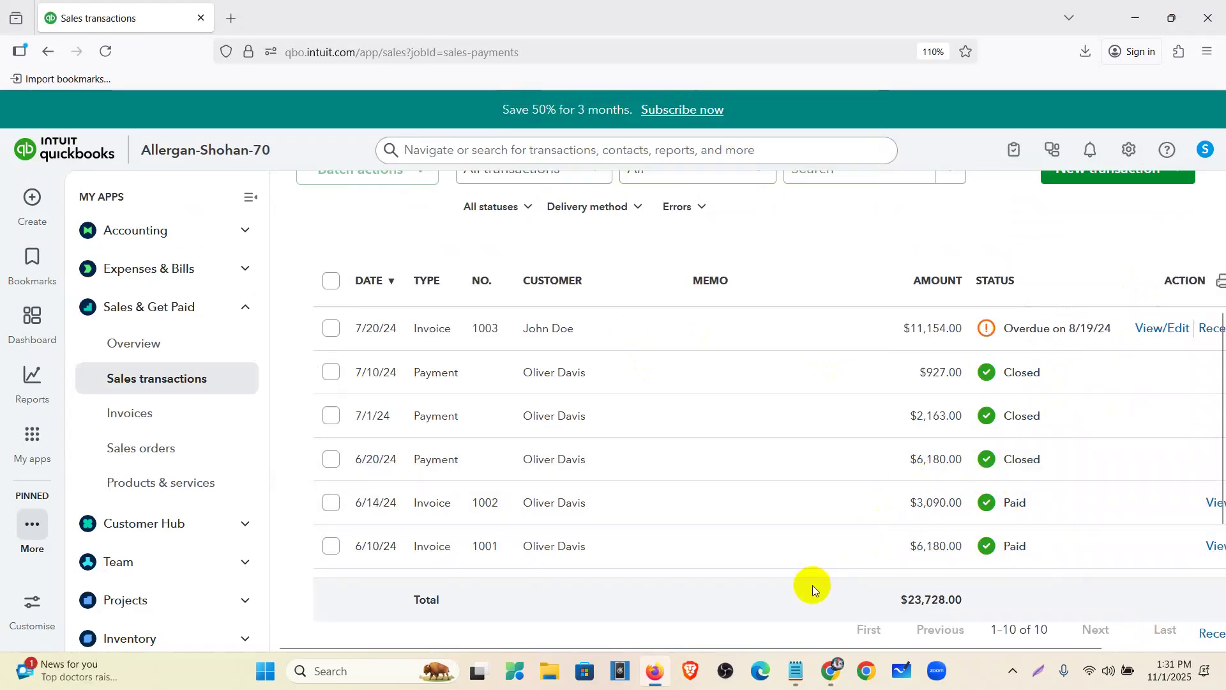
Collapse the side navigation and open invoice 1003 for editing from the sales transactions list.
left_click(249, 199)
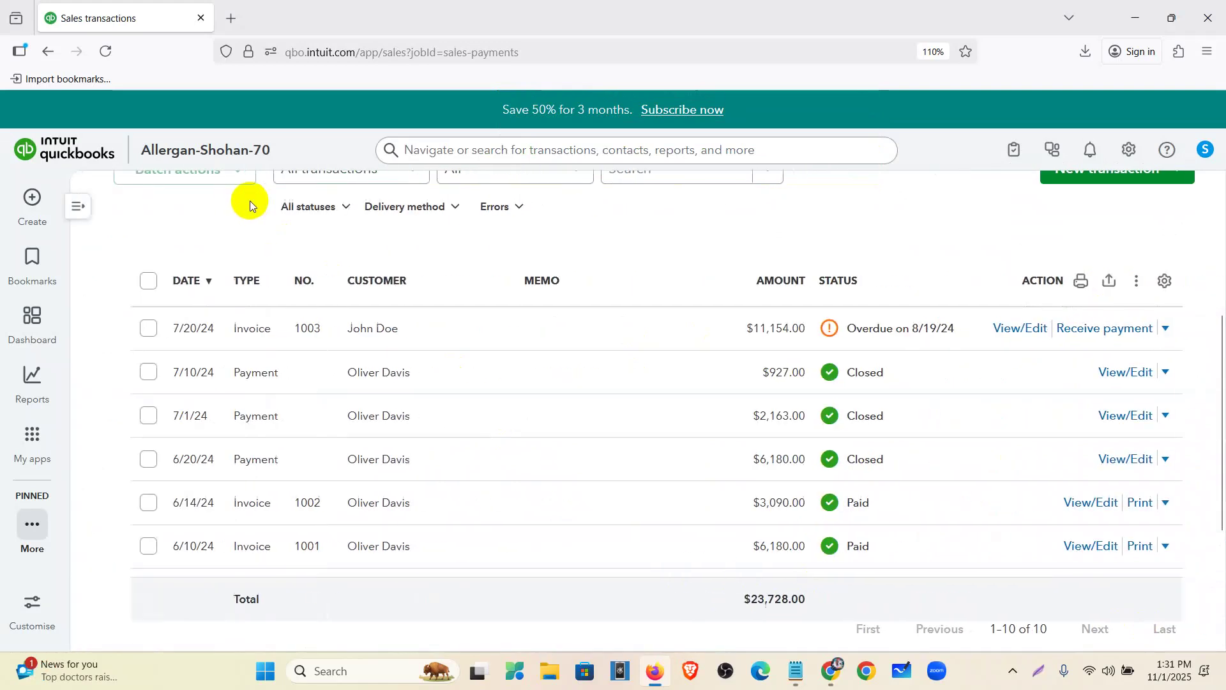
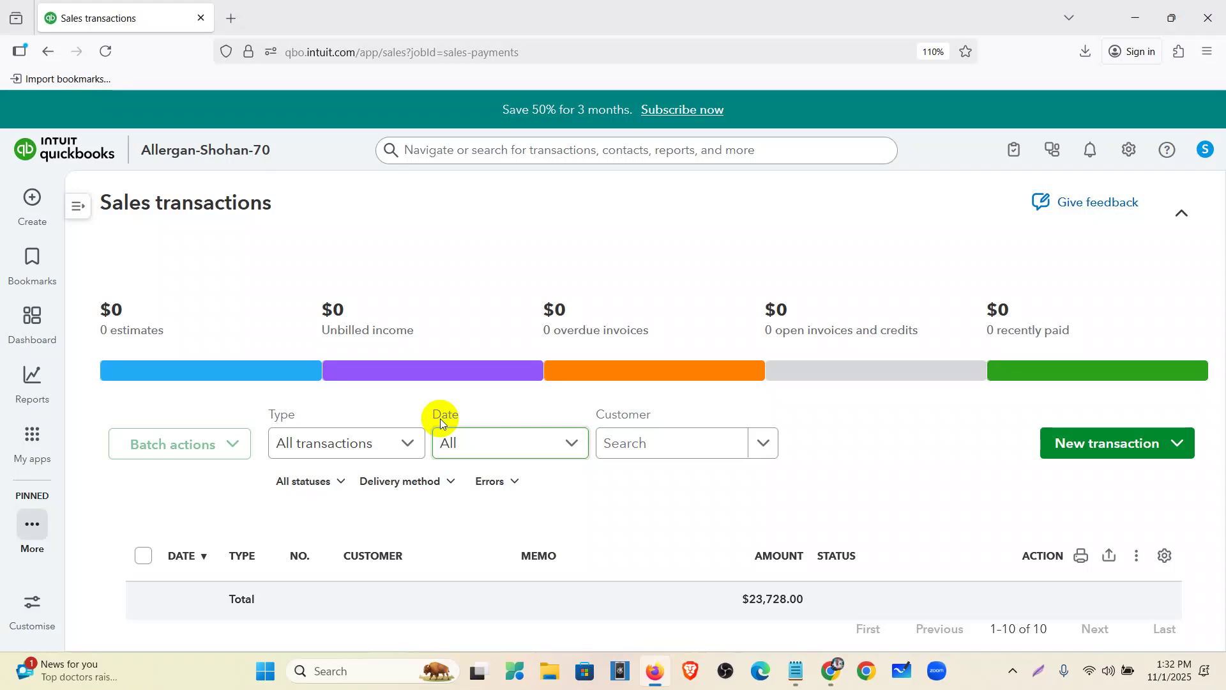
scroll(767, 568, "down", 4)
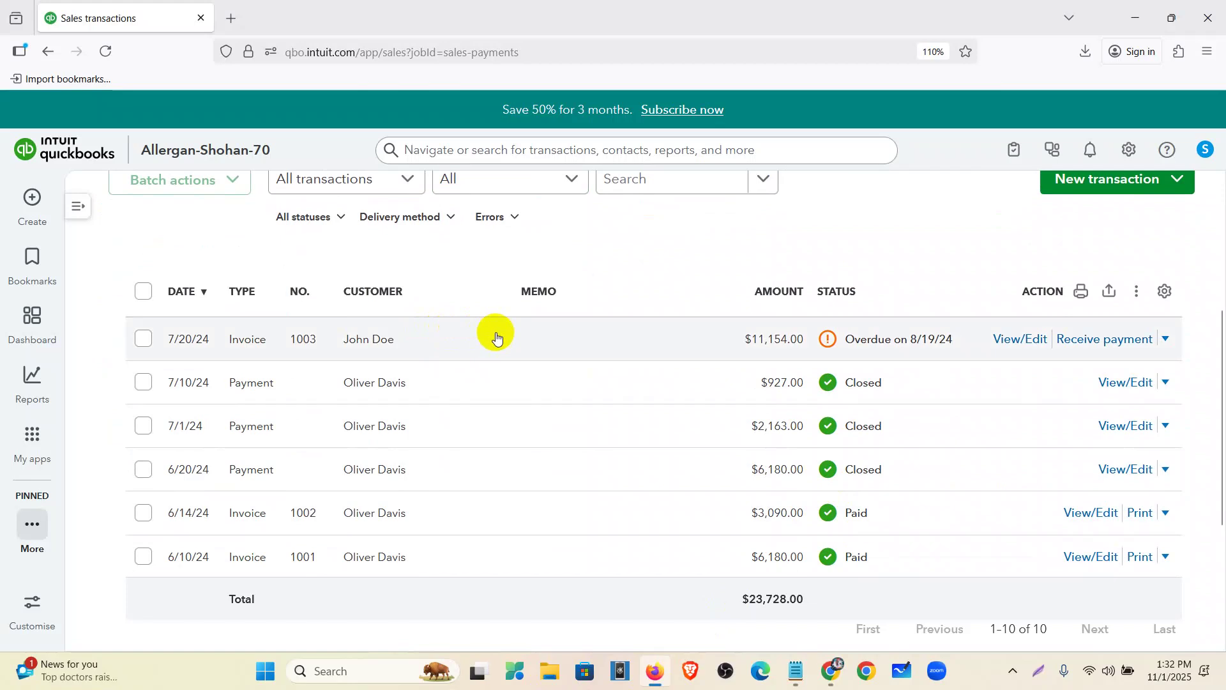
left_click(497, 337)
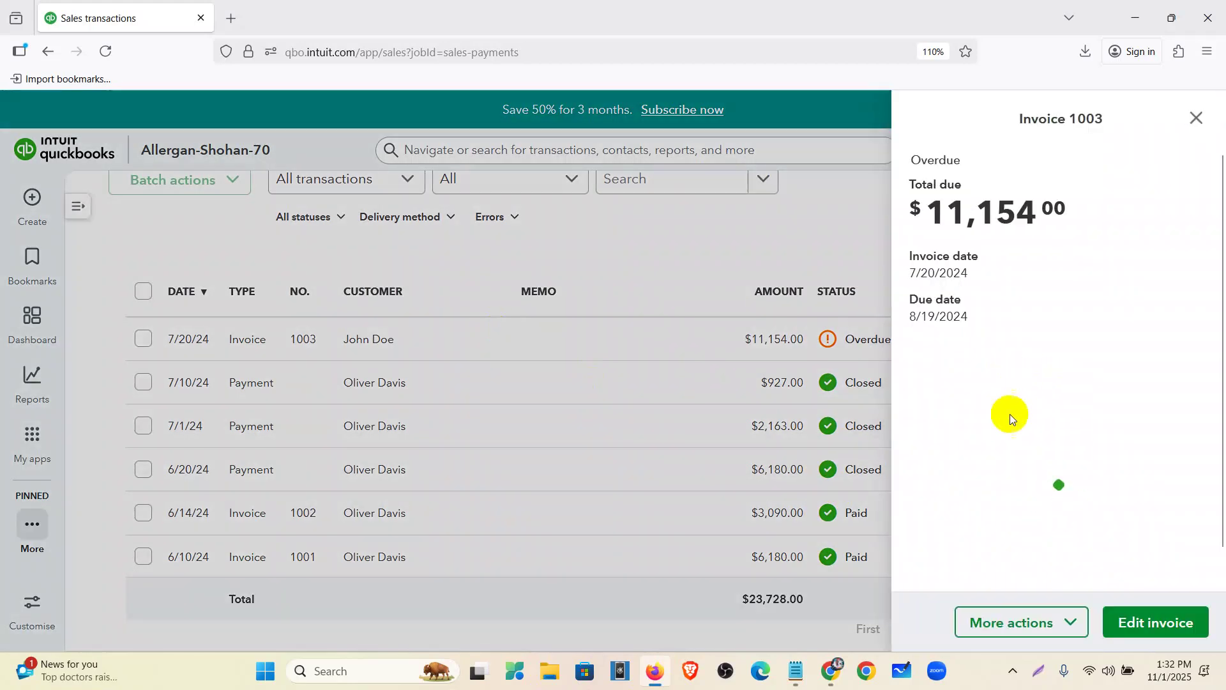
left_click(1196, 118)
left_click(1033, 339)
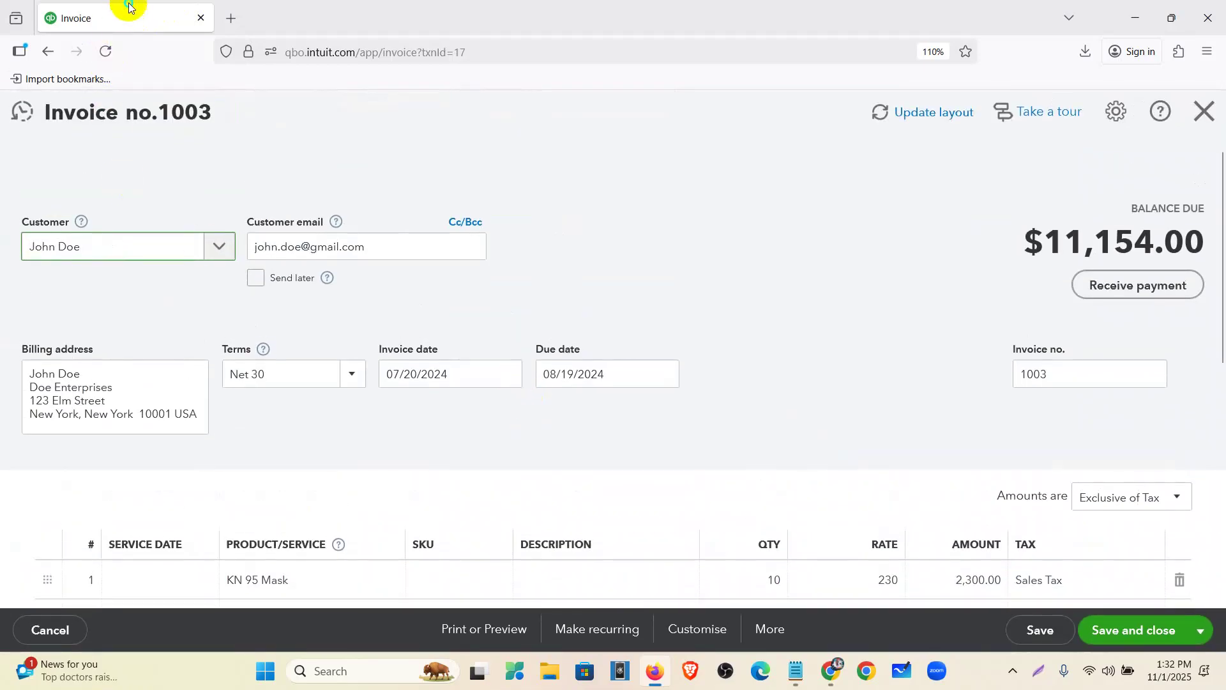
Duplicate the browser tab of invoice 1003 and review the customer, dates and product lines in the original tab.
right_click(137, 13)
left_click(176, 173)
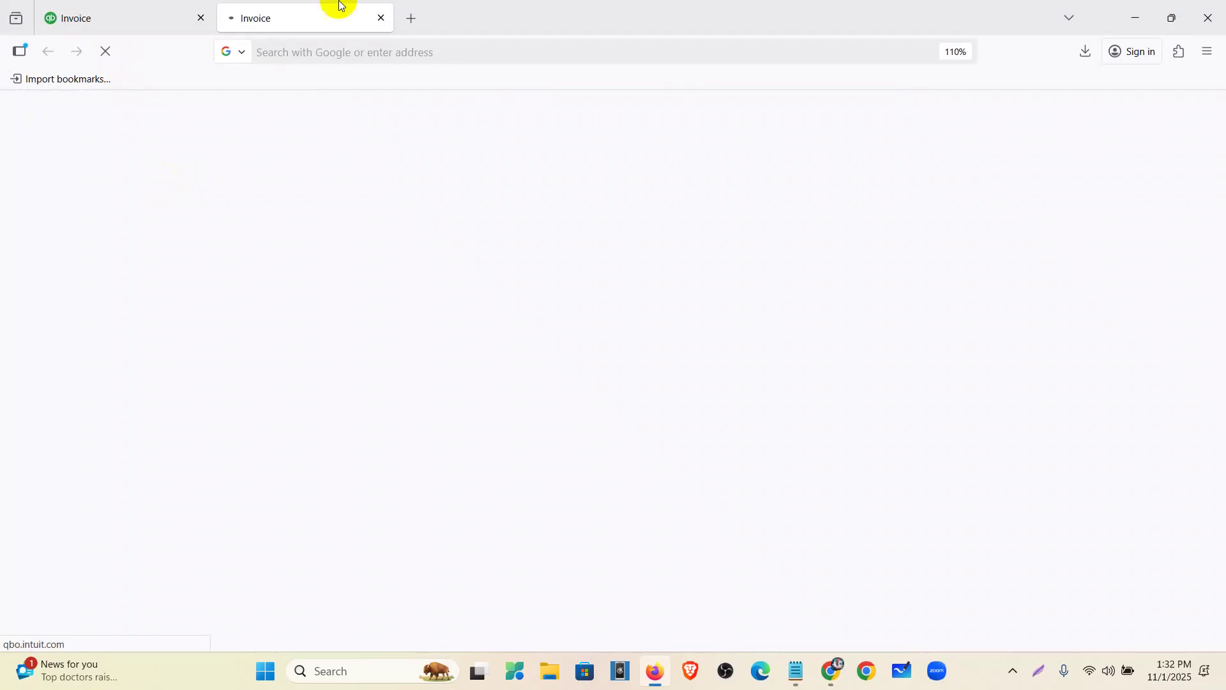
left_click(143, 15)
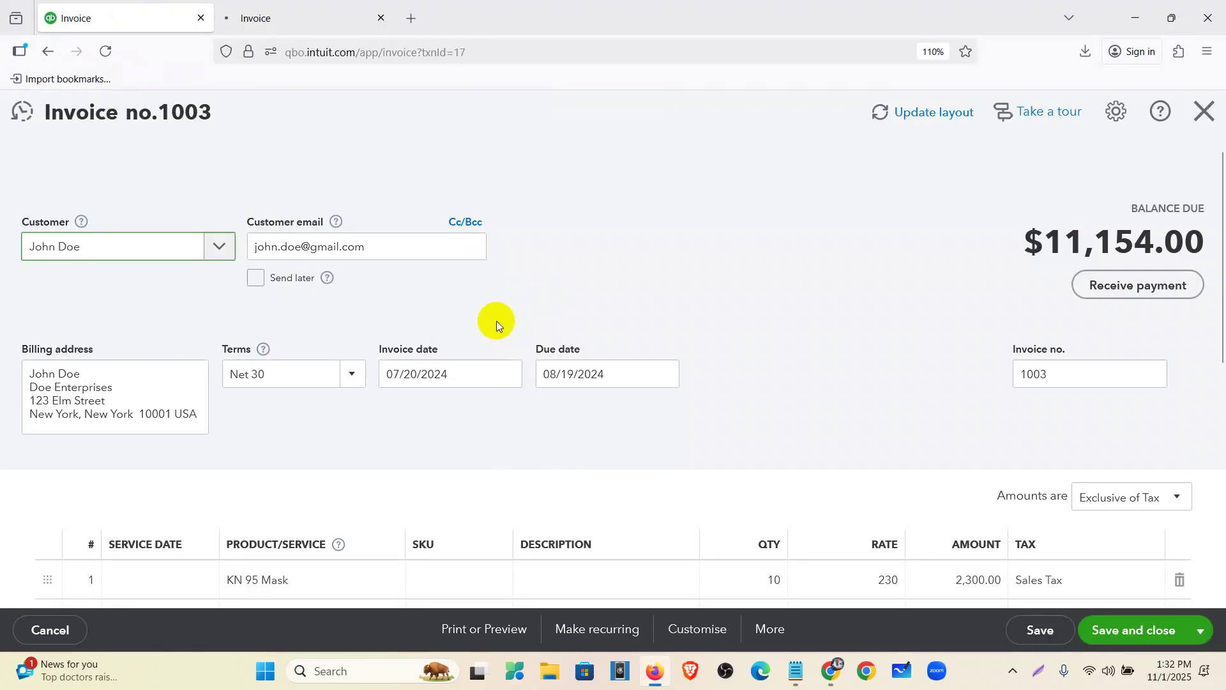
left_click(509, 371)
left_click(513, 370)
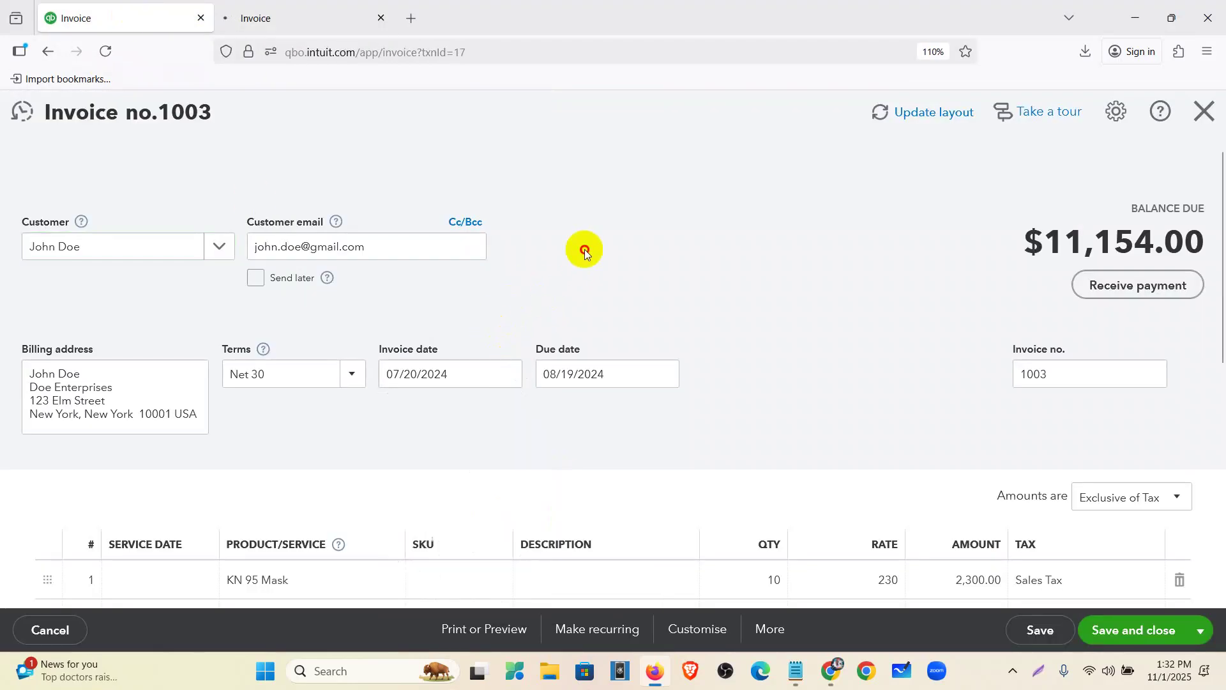
scroll(536, 282, "down", 3)
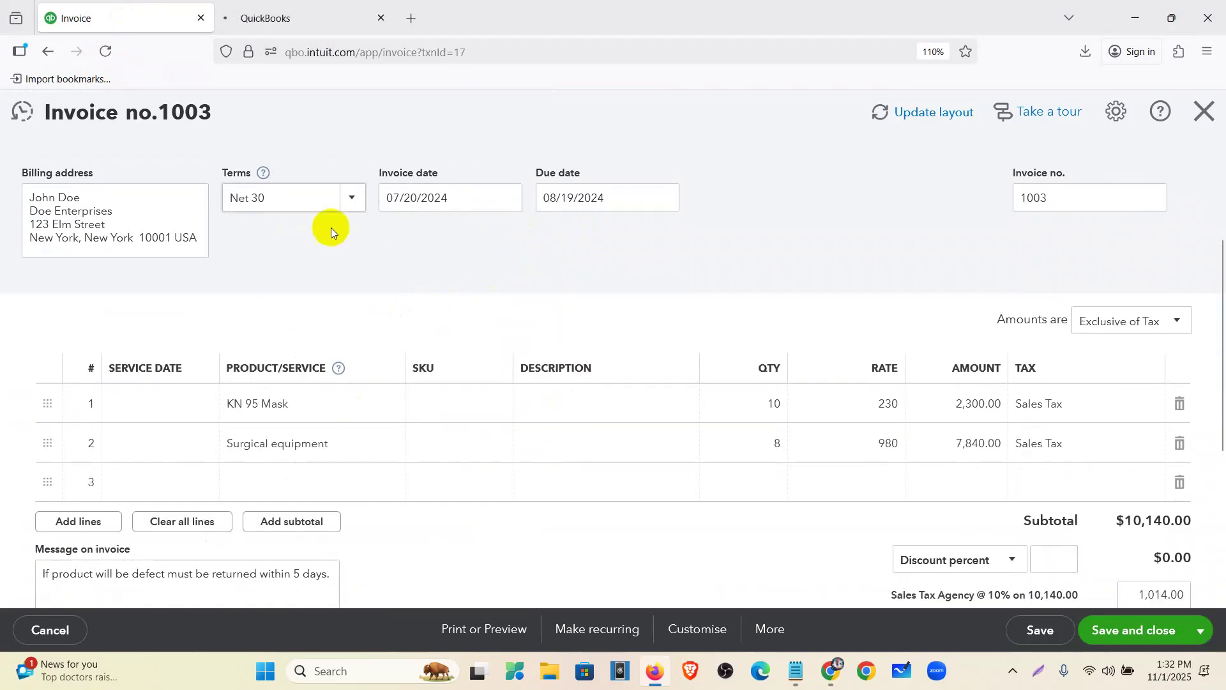
scroll(275, 389, "up", 3)
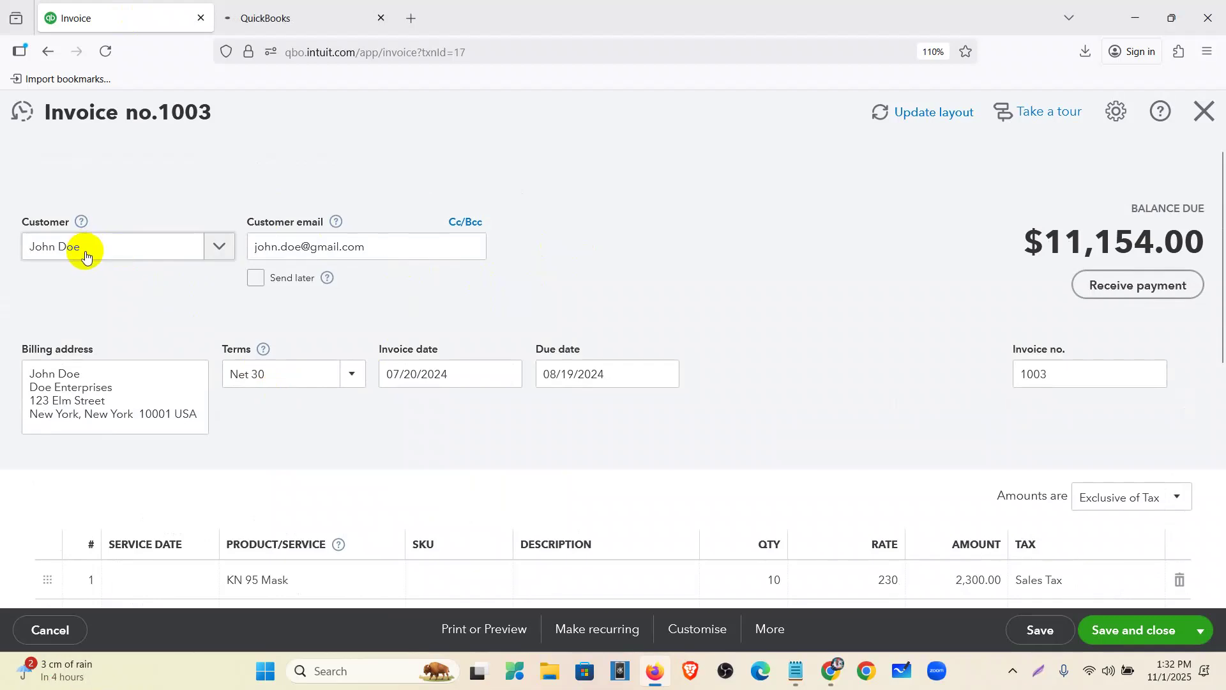
scroll(85, 256, "down", 4)
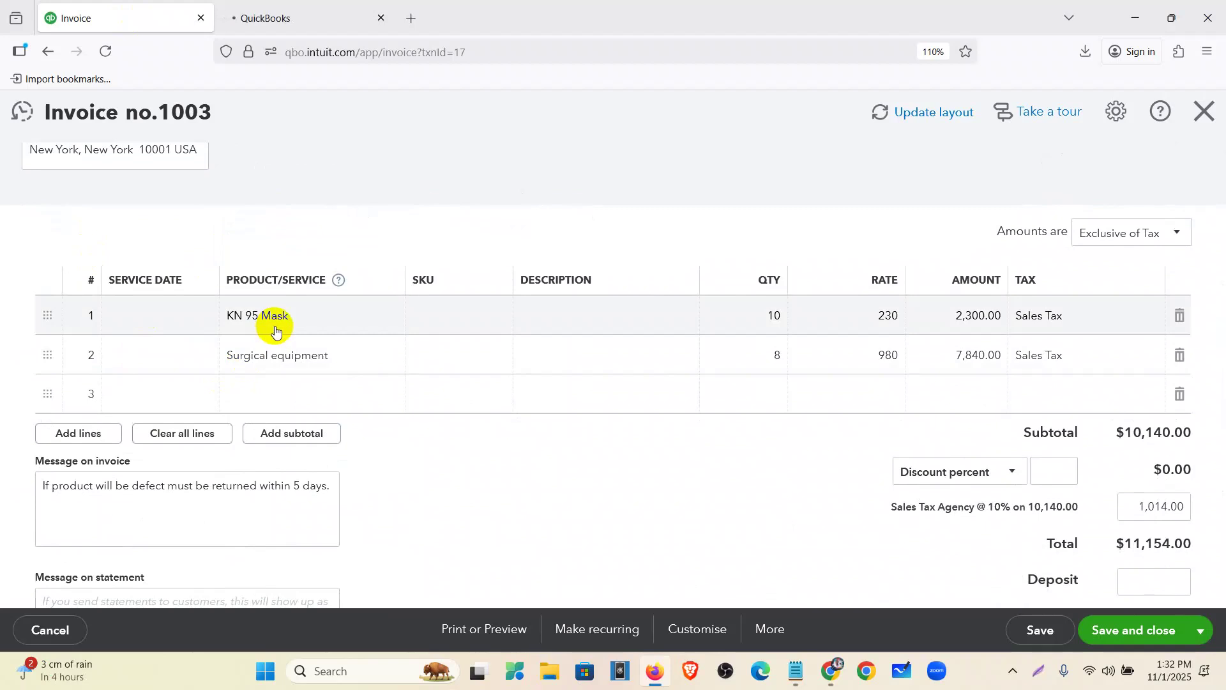
Close the invoice in the duplicated tab and start a new customer credit note there.
left_click(314, 28)
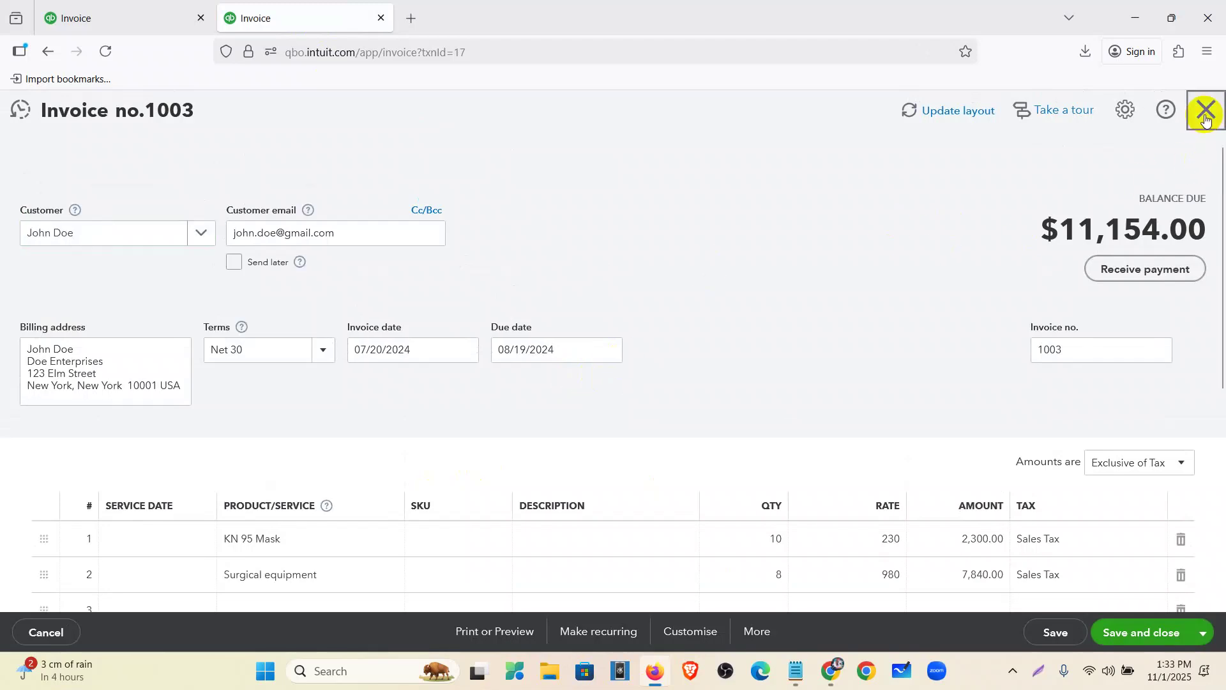
left_click(1205, 115)
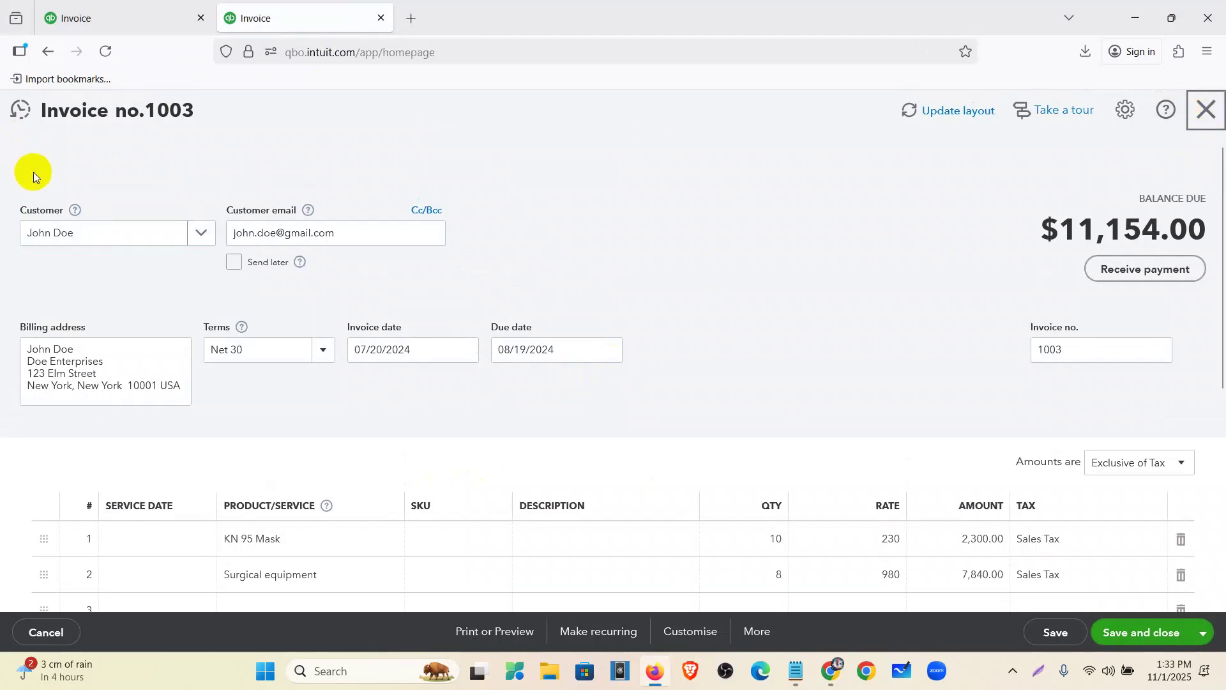
left_click(1206, 110)
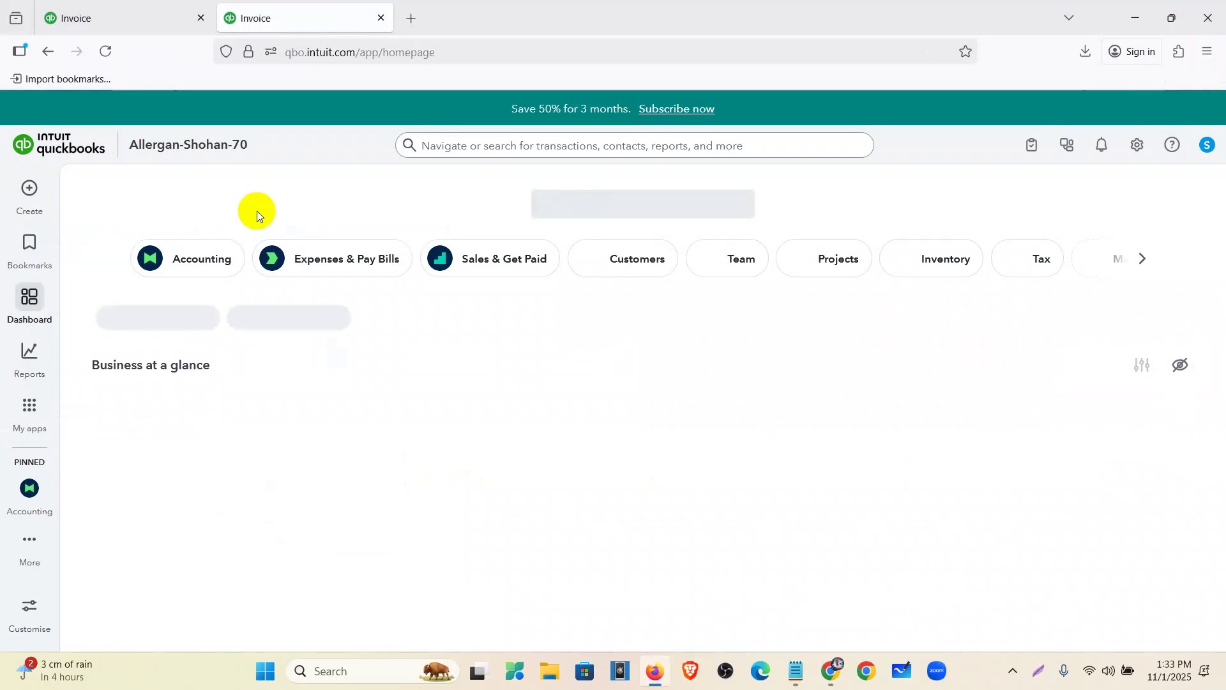
left_click(29, 187)
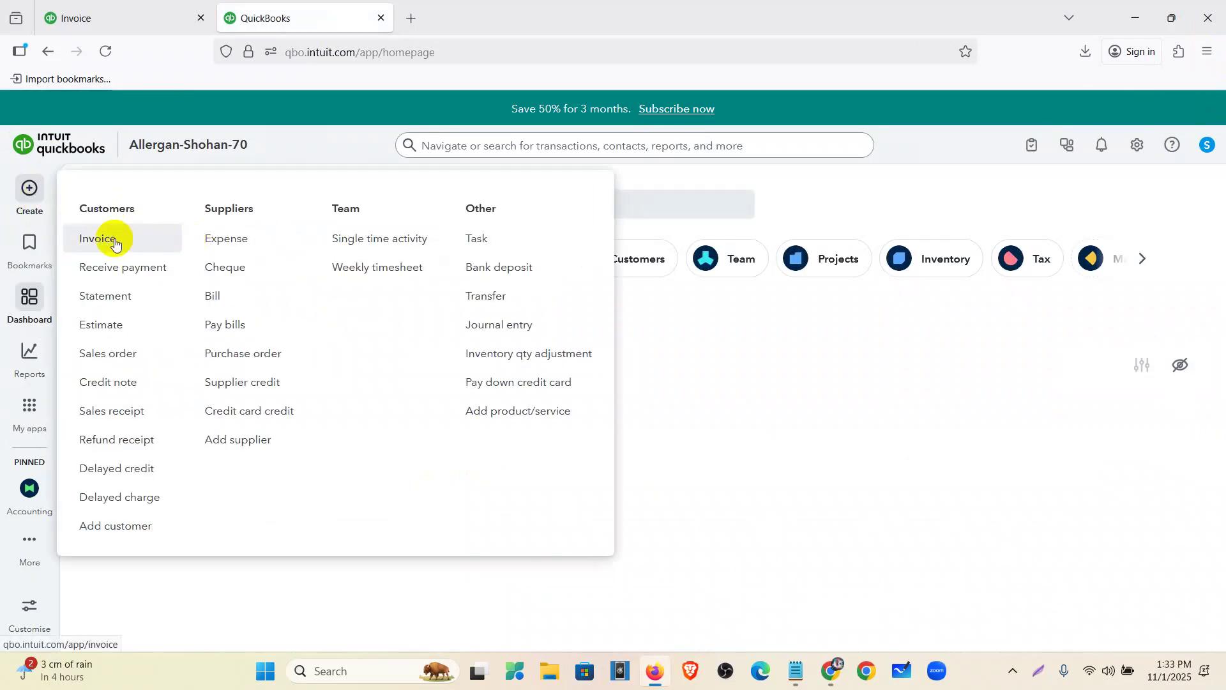
left_click(105, 386)
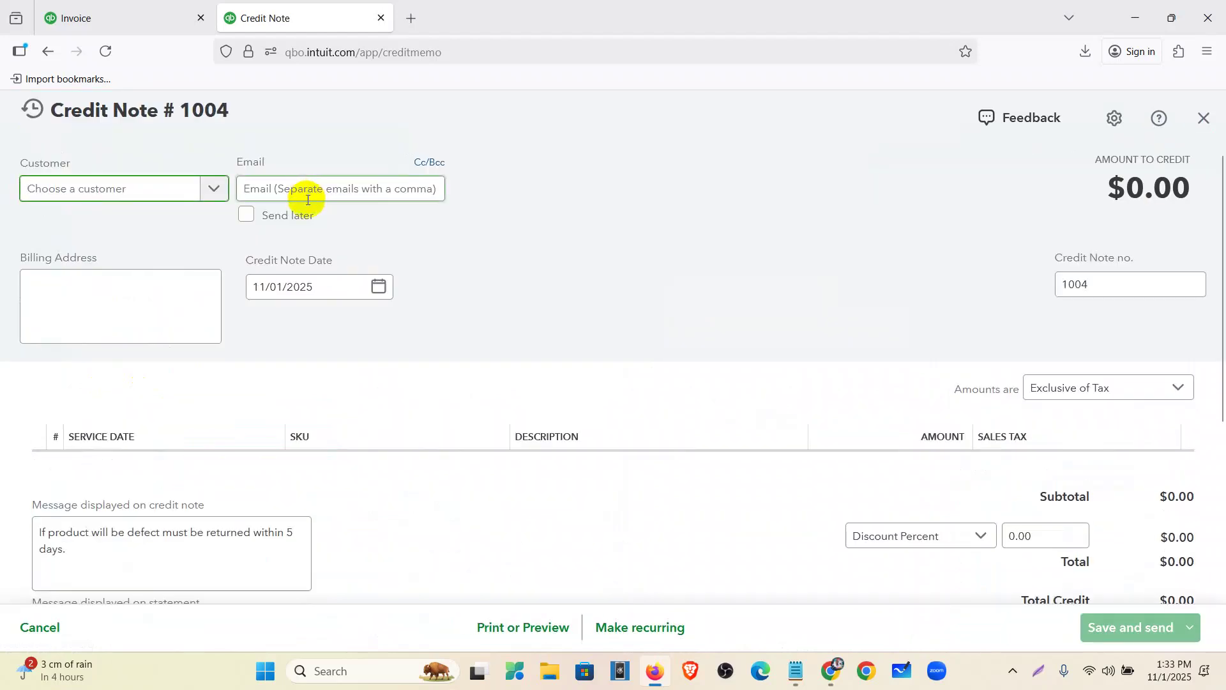
Choose the customer of invoice 1003 for the credit note, hide the invoice linking pane and set the credit note date to 07/28/2024.
left_click(122, 17)
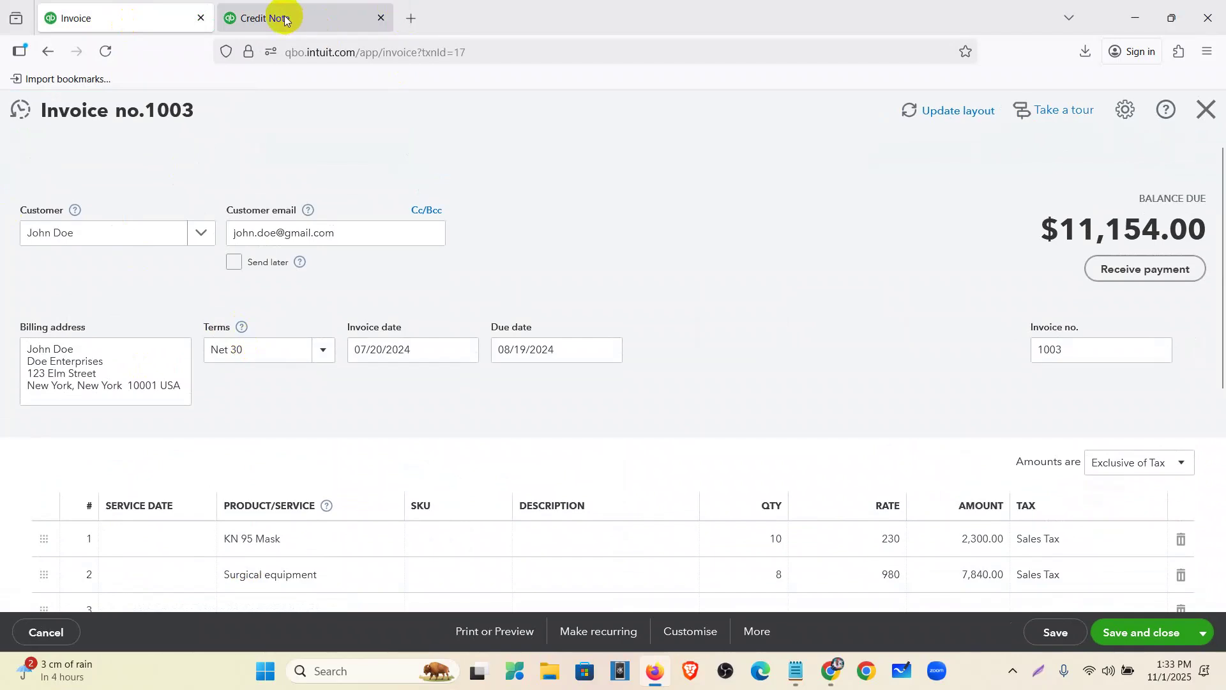
left_click(305, 17)
left_click(213, 192)
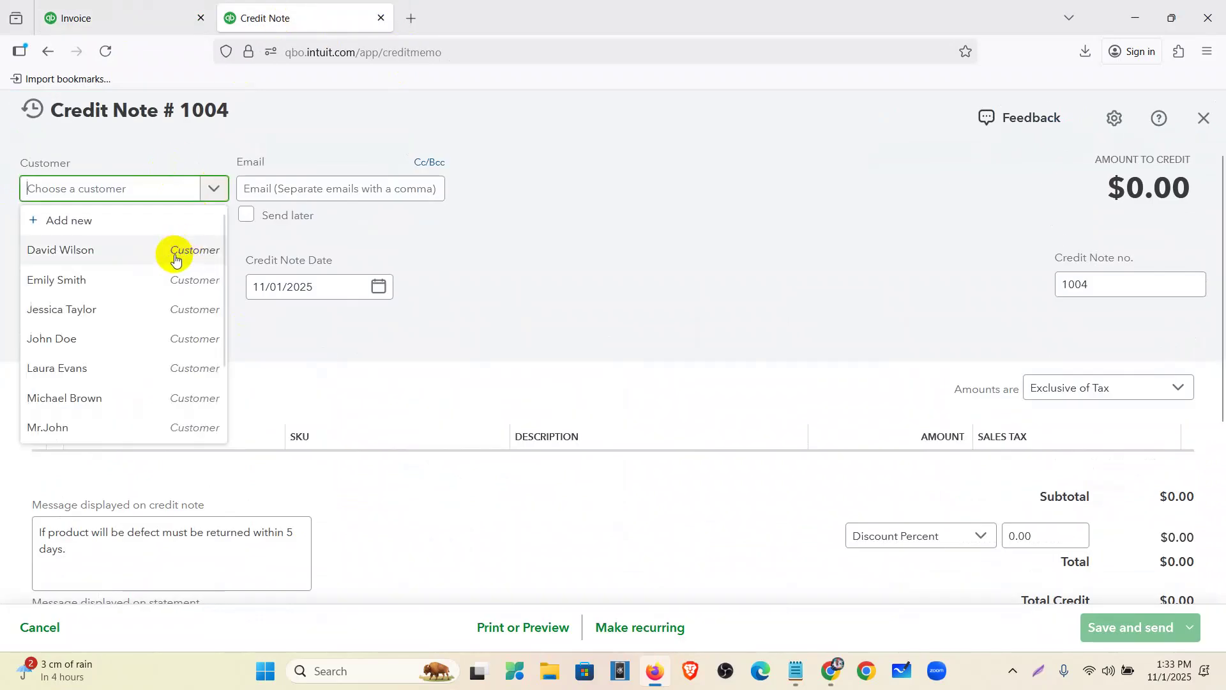
left_click(117, 336)
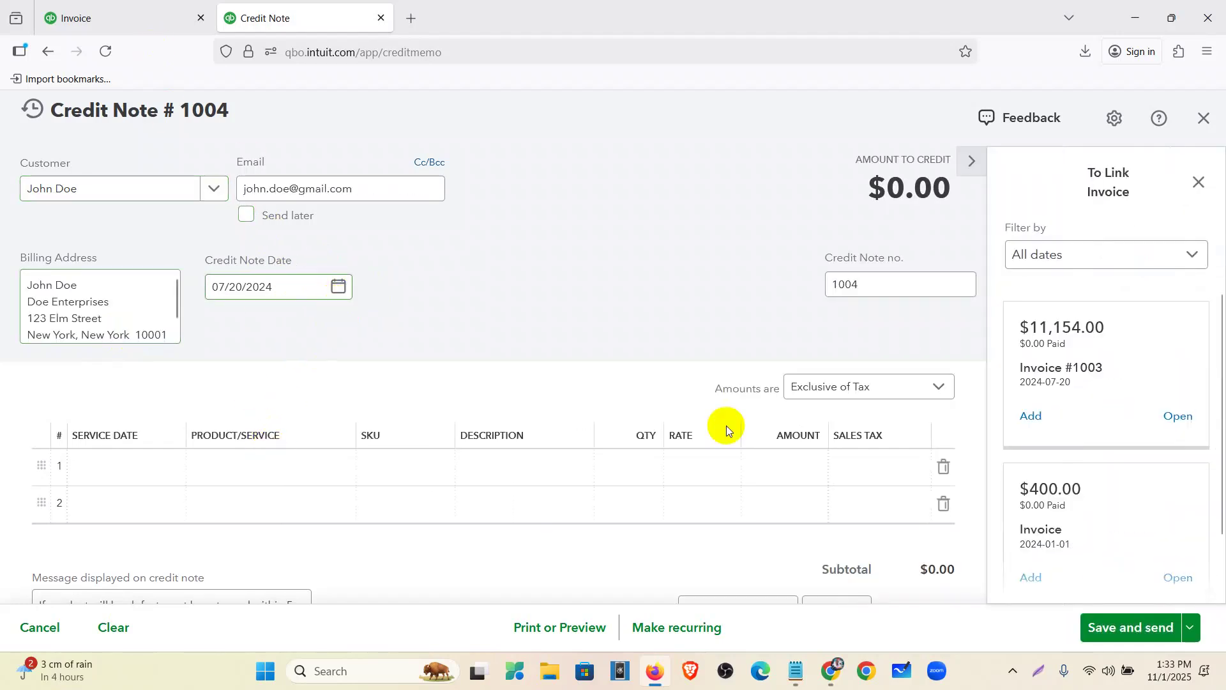
scroll(1125, 439, "down", 2)
scroll(1125, 440, "up", 2)
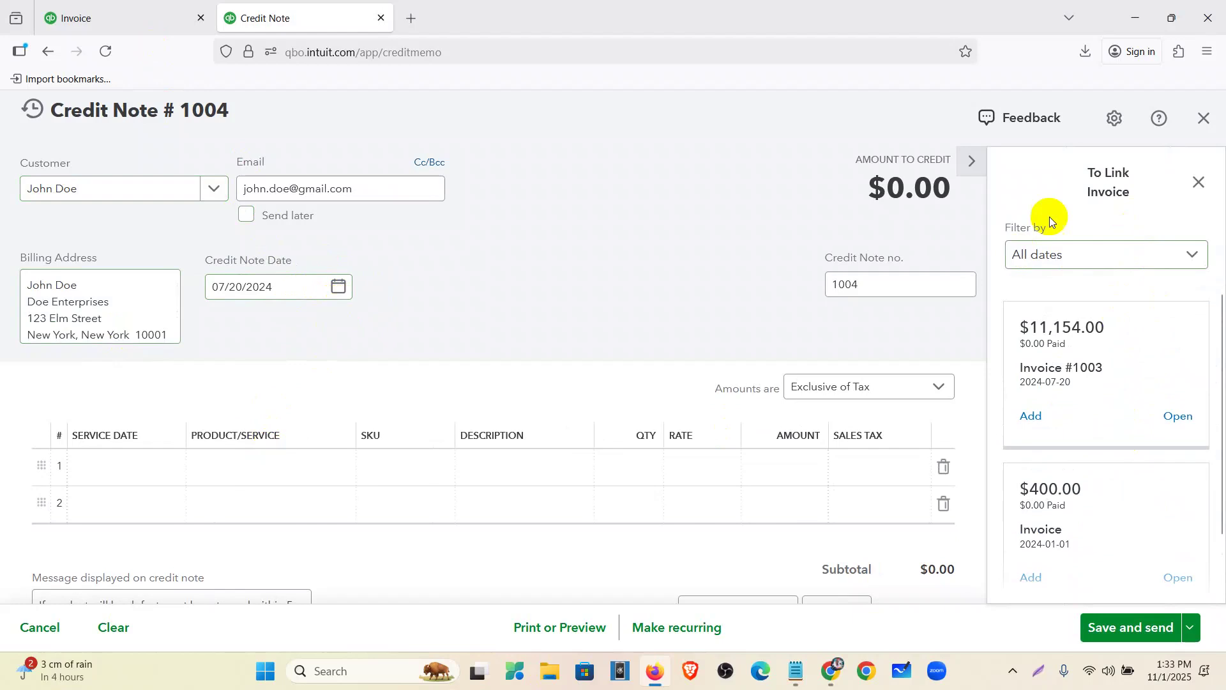
left_click(965, 162)
left_click(374, 289)
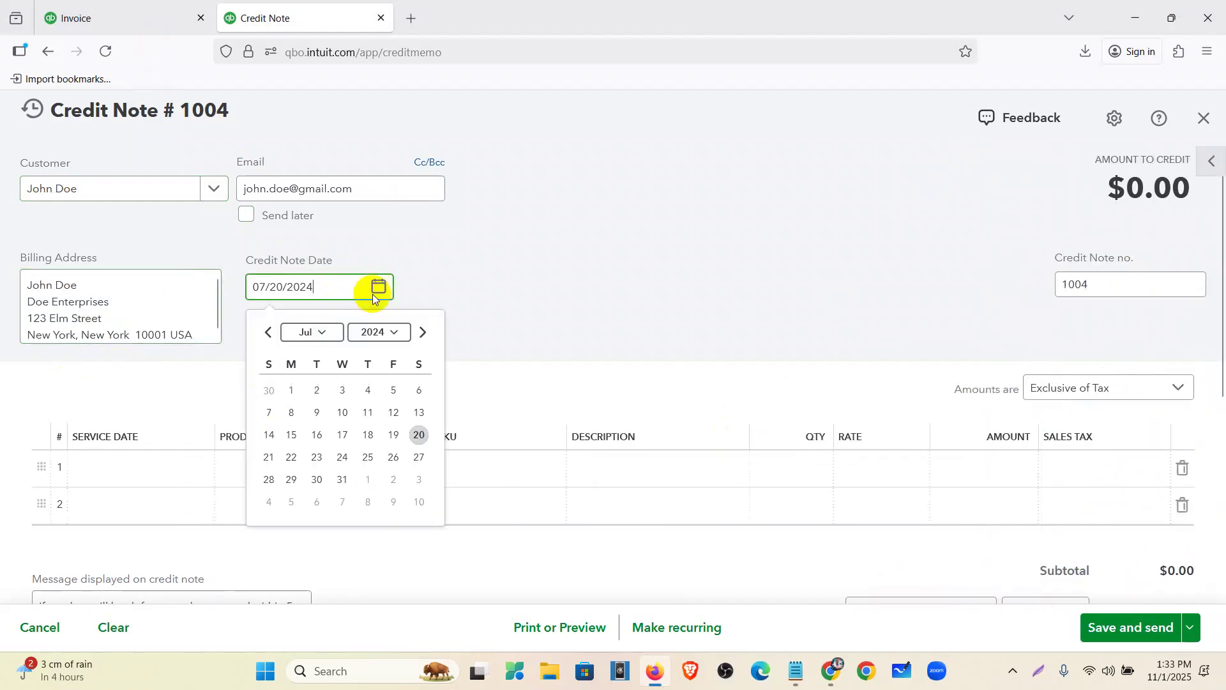
left_click(266, 482)
Add KN 95 Mask on the first line of the credit note with a quantity of 2.
left_click(268, 466)
scroll(309, 383, "down", 5)
scroll(309, 425, "up", 3)
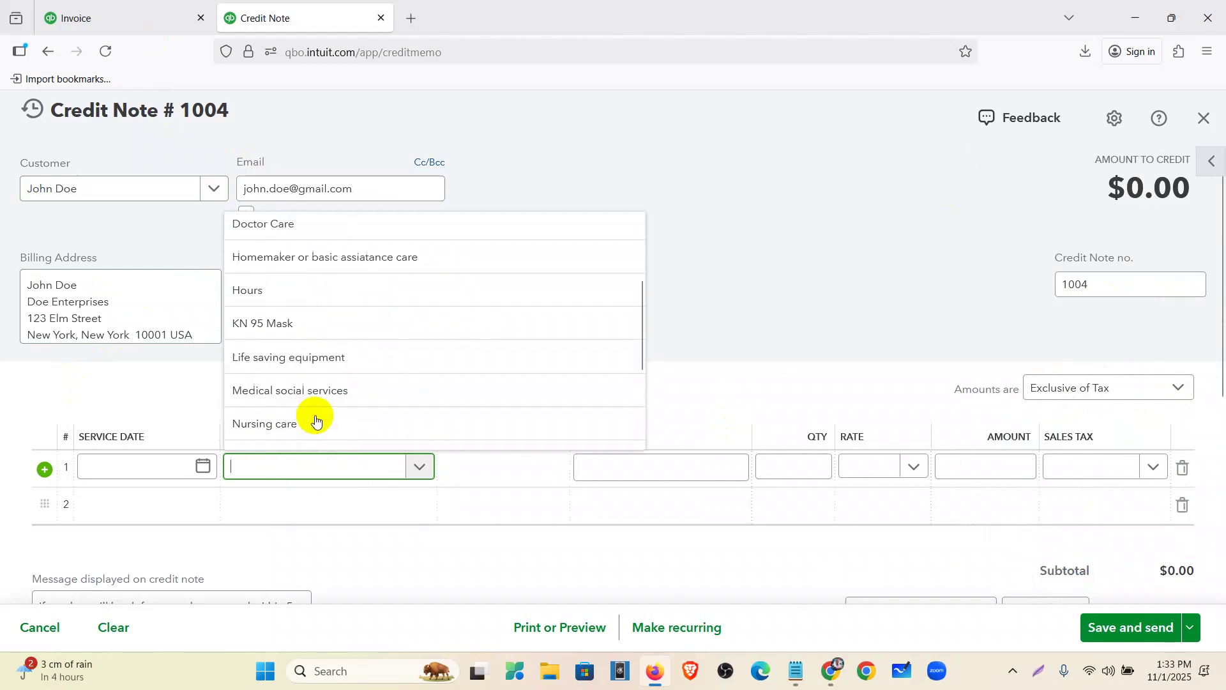
left_click(309, 337)
left_click(825, 463)
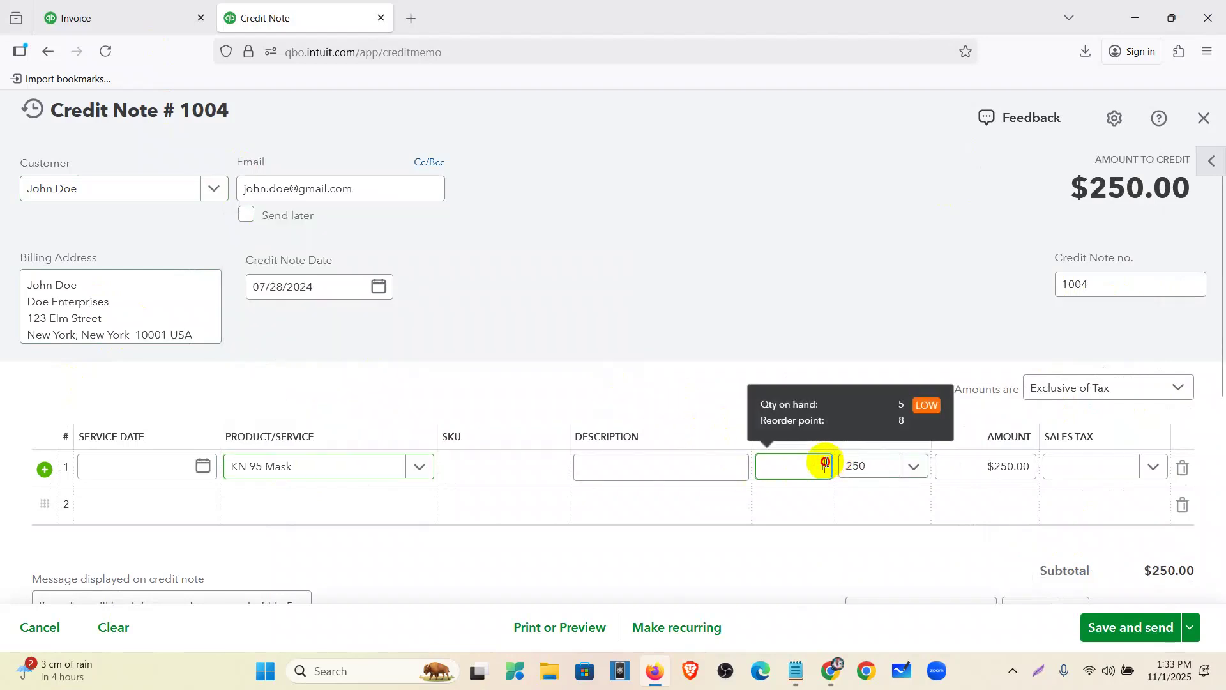
type("2")
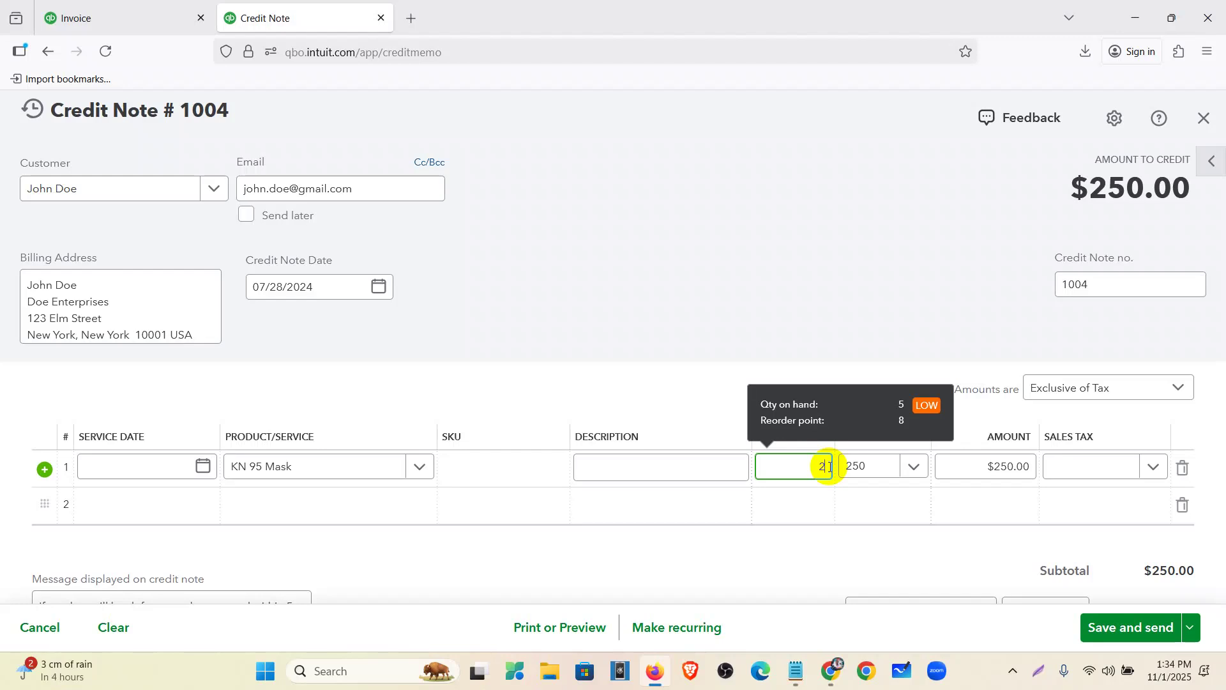
Check the rate on invoice 1003, then set the credit note line's rate to 230 and its tax to Sales Tax (10%).
left_click(103, 17)
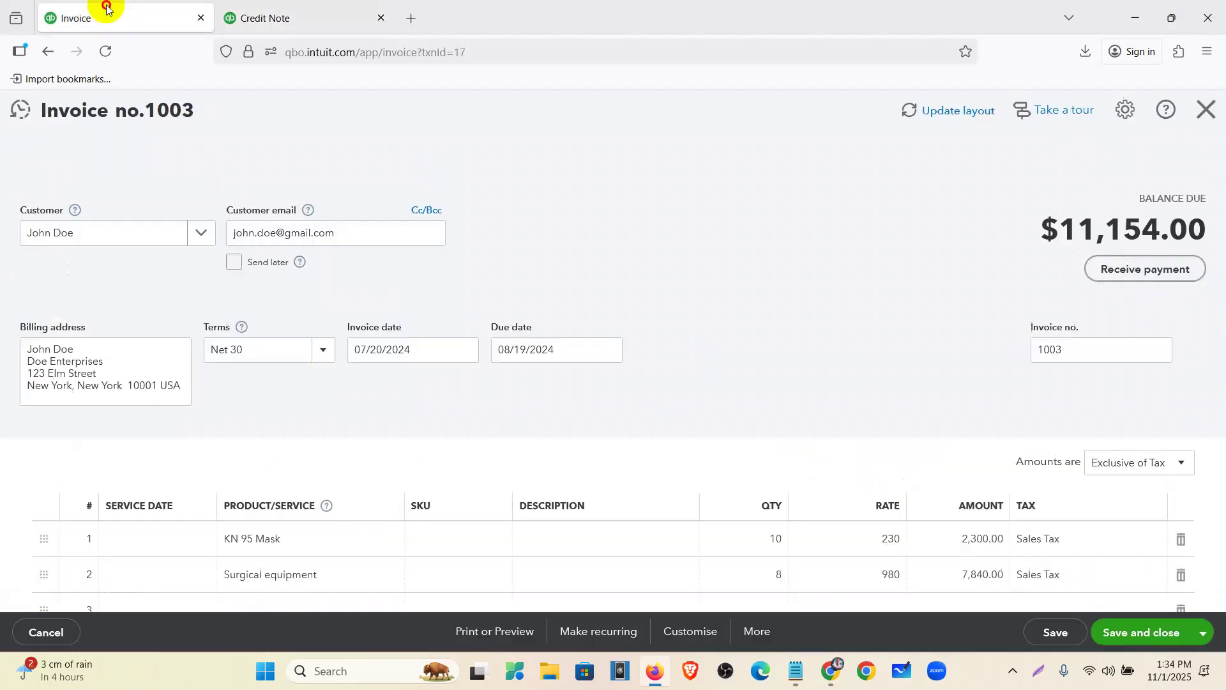
left_click(319, 14)
left_click(881, 467)
type("2")
left_click(1114, 466)
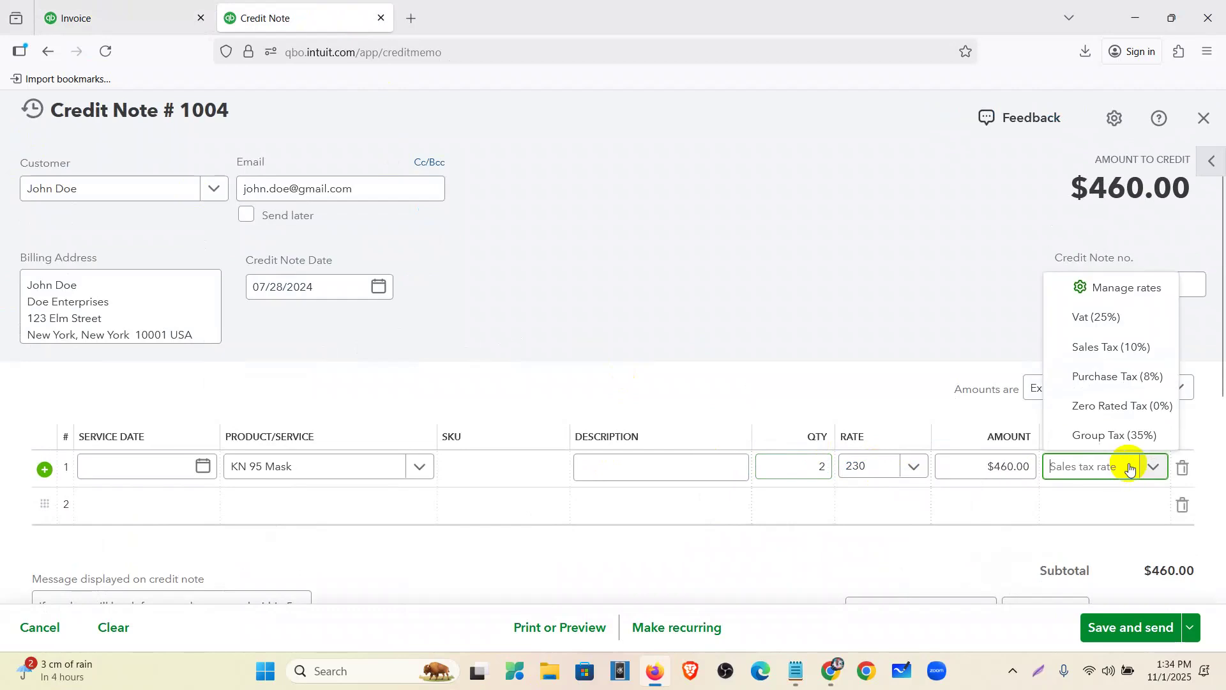
left_click(1116, 351)
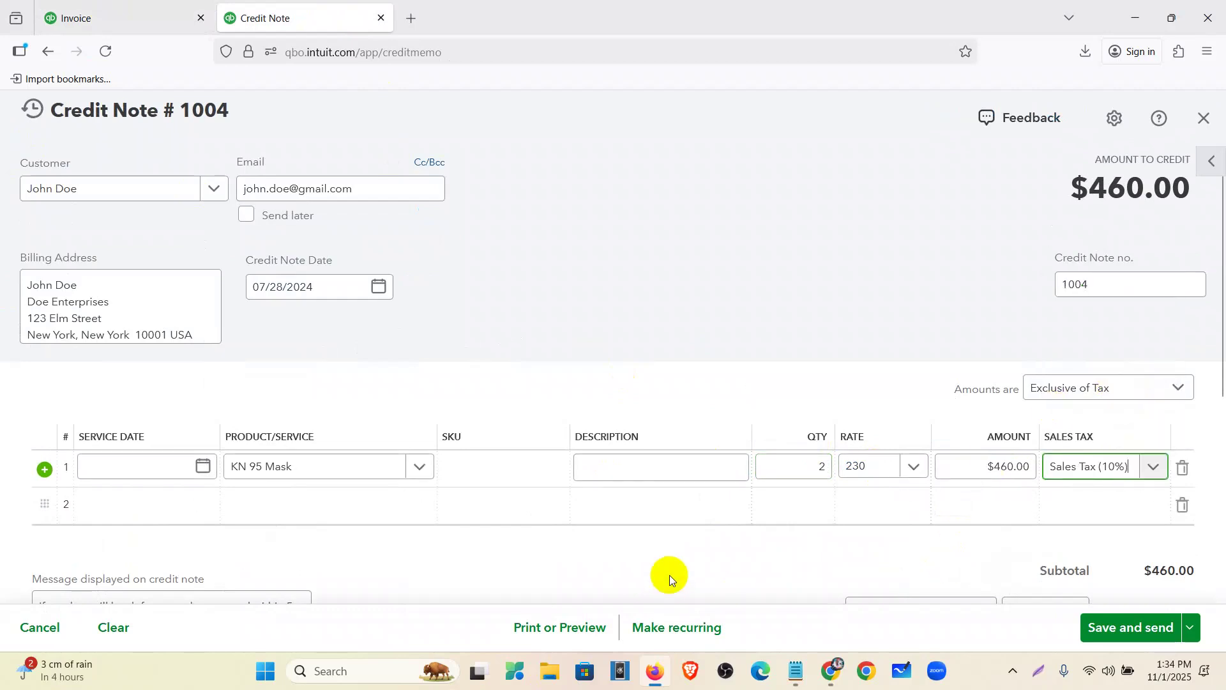
Save and close the credit note without sending it.
scroll(699, 493, "down", 3)
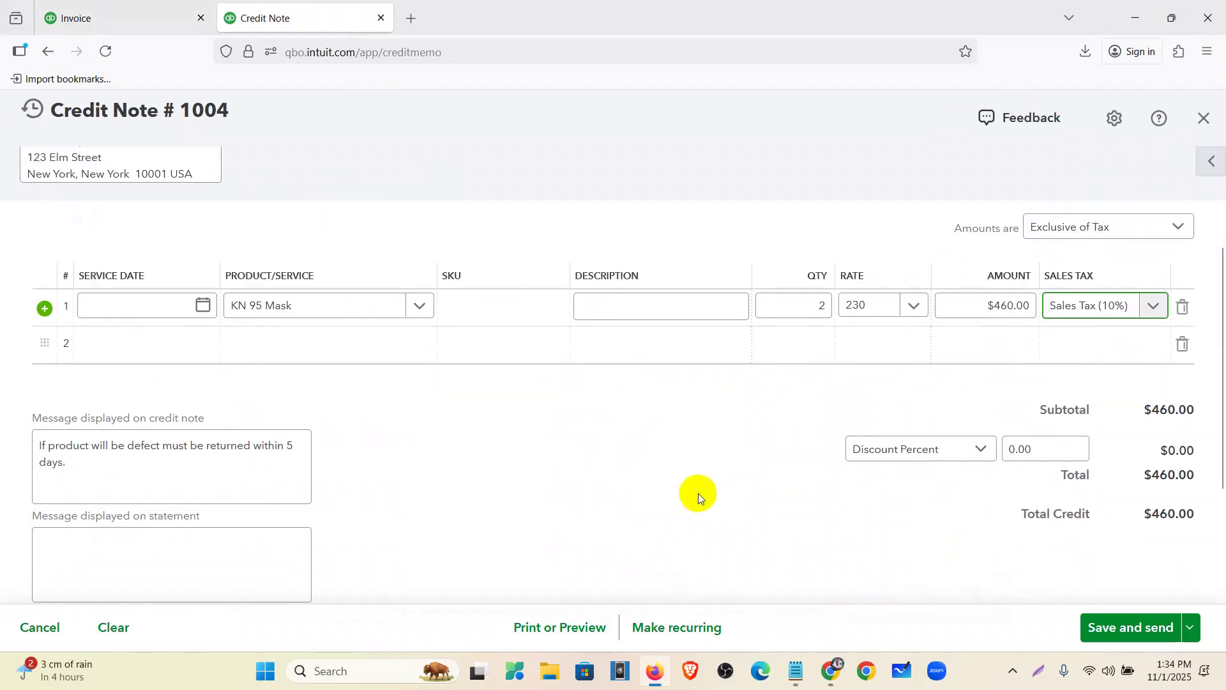
left_click(1191, 627)
left_click(1138, 594)
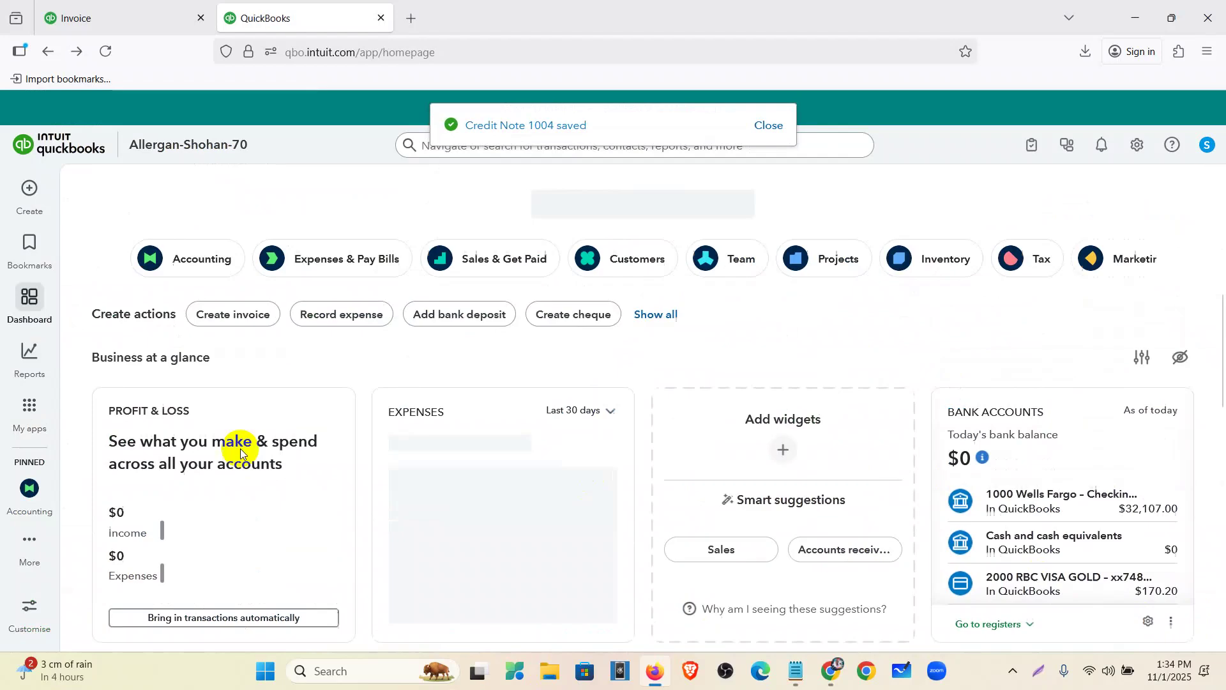
Open the sales transactions with the date filter set to All, hide the side navigation and check the credit note's entry.
left_click(30, 409)
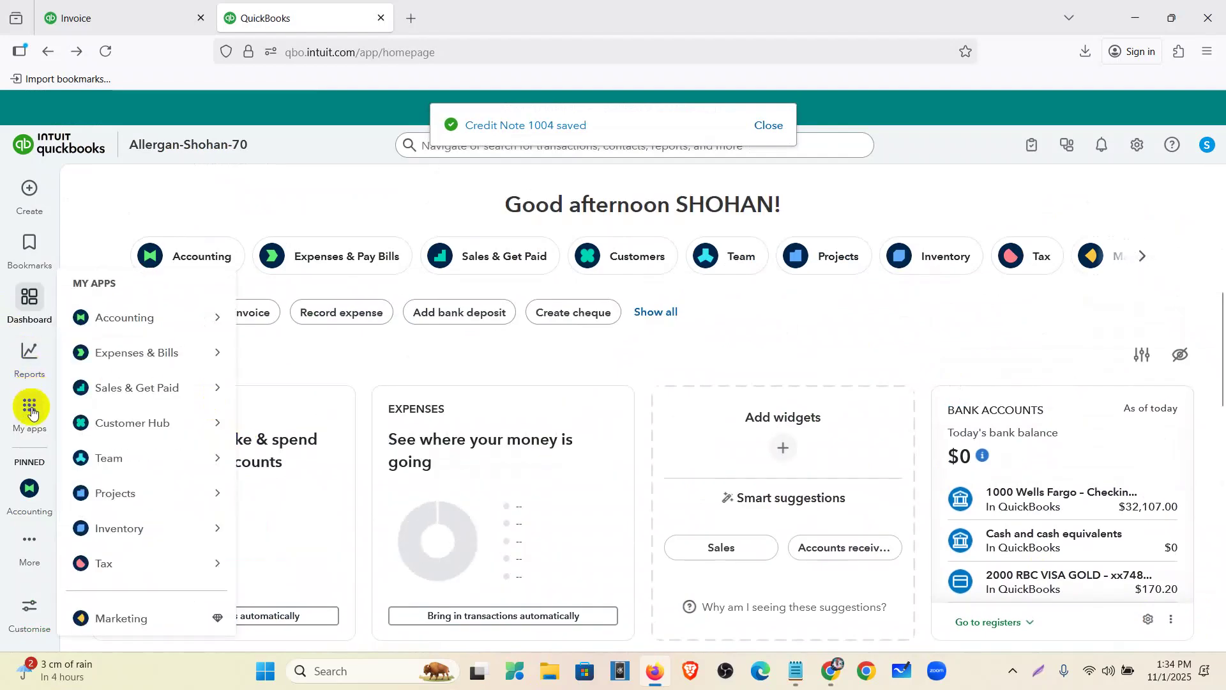
mouse_move(97, 385)
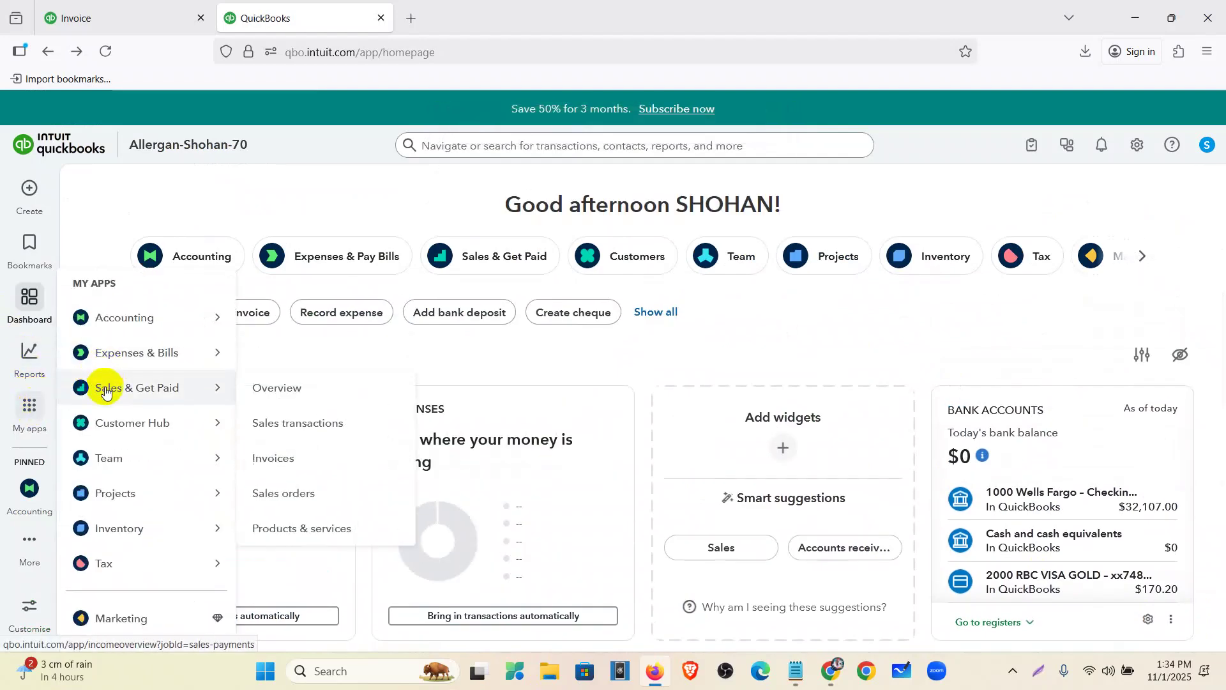
left_click(279, 421)
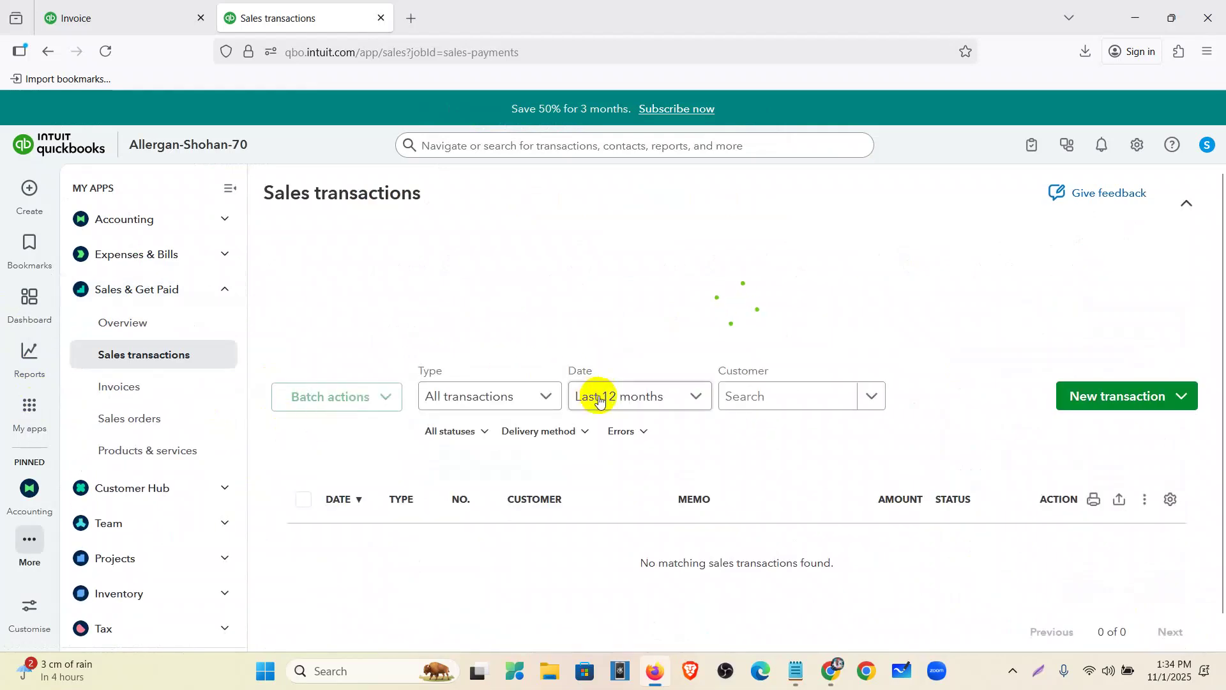
left_click(605, 399)
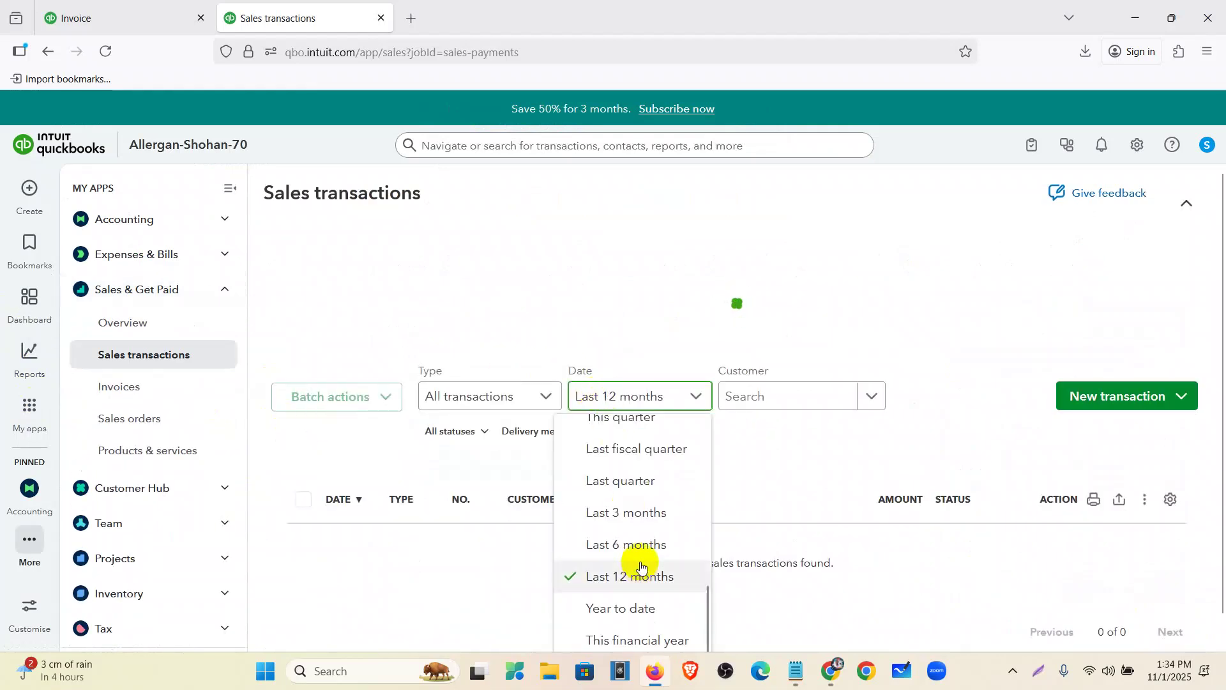
scroll(629, 498, "up", 3)
left_click(622, 440)
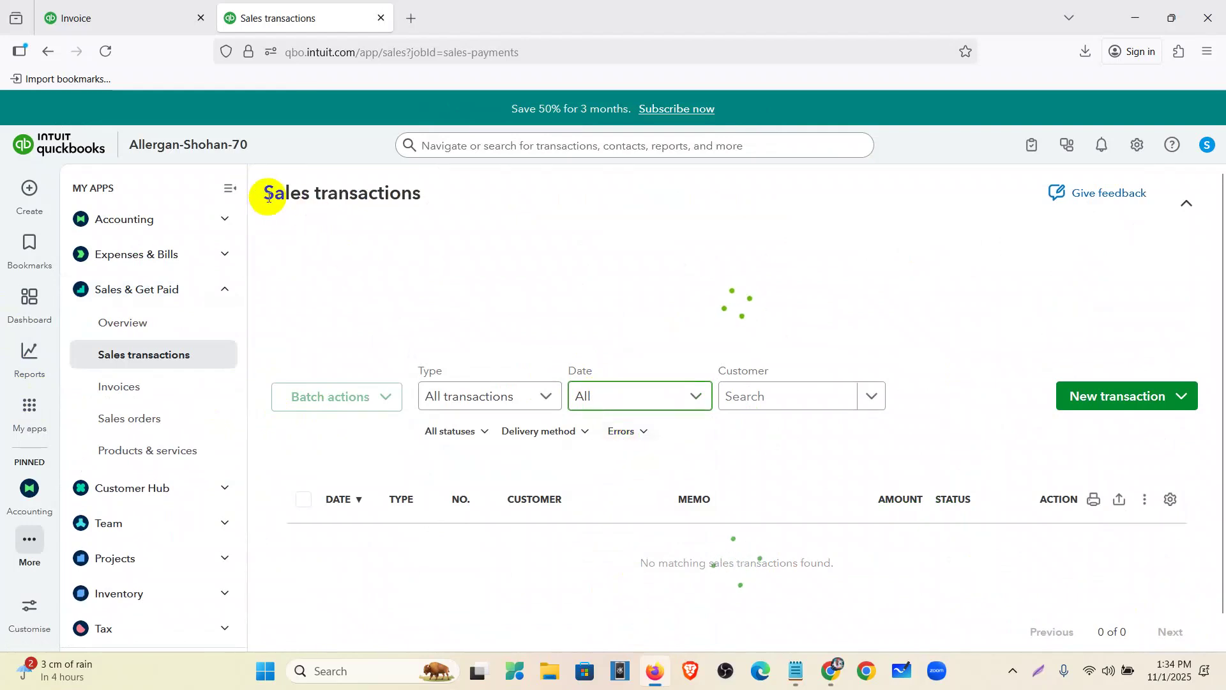
left_click(229, 188)
scroll(724, 370, "down", 2)
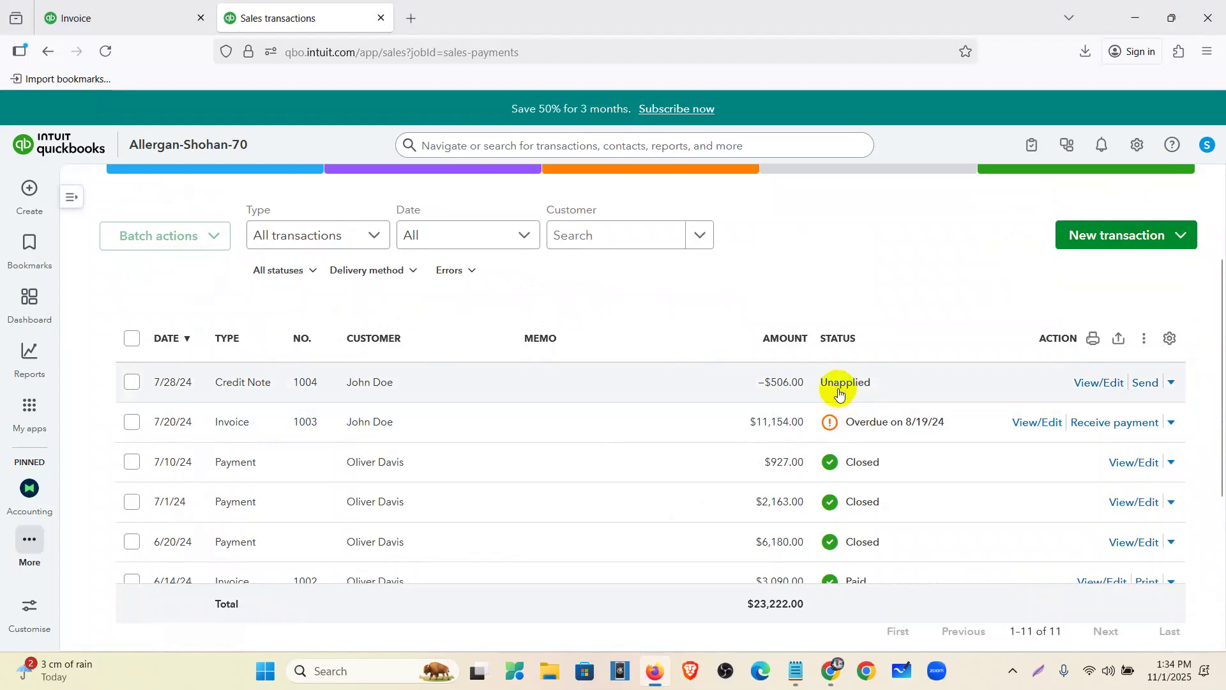
Start receiving a payment for invoice 1003, leaving out the 01/01/2024 invoice and keeping Credit Note 1004 selected.
left_click(1101, 424)
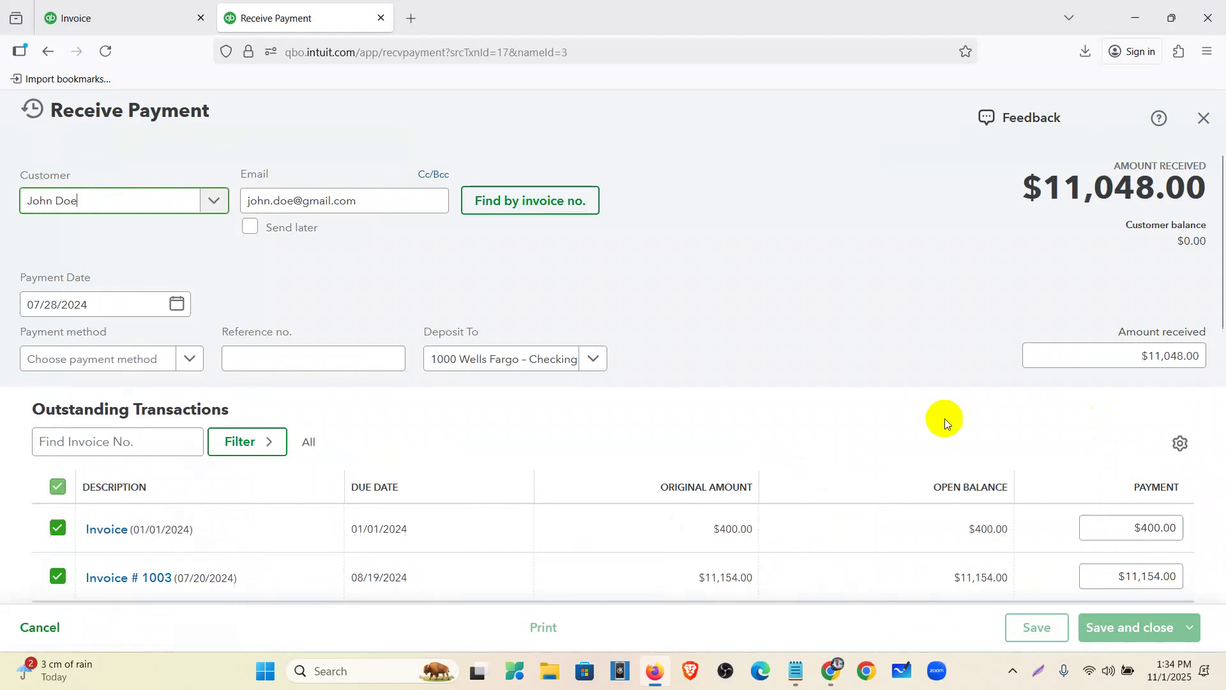
scroll(250, 380, "down", 2)
scroll(249, 381, "down", 5)
scroll(337, 443, "up", 4)
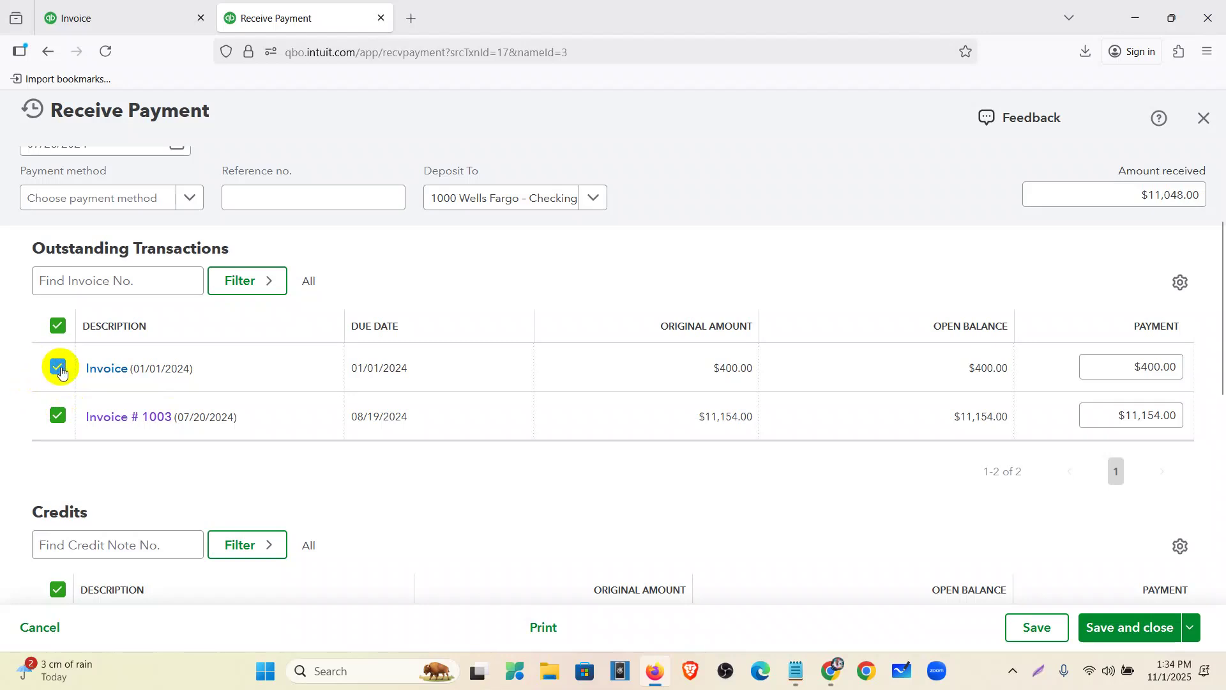
left_click(59, 368)
scroll(306, 376, "down", 6)
scroll(275, 373, "up", 2)
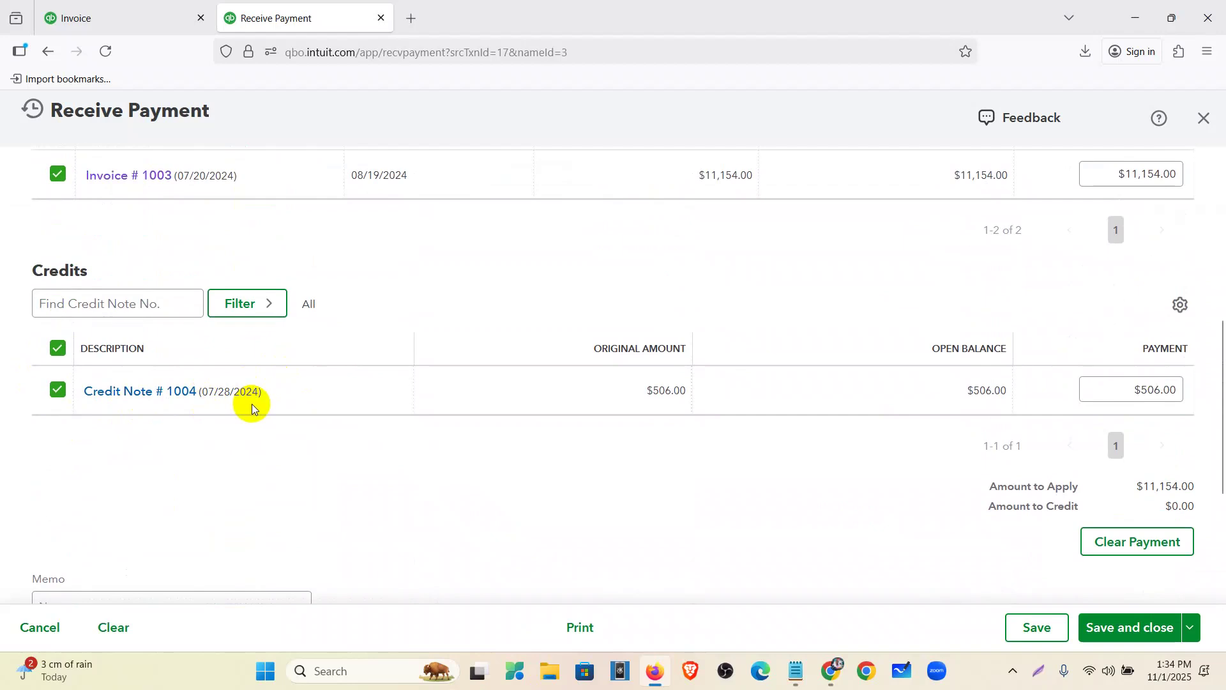
scroll(251, 404, "up", 3)
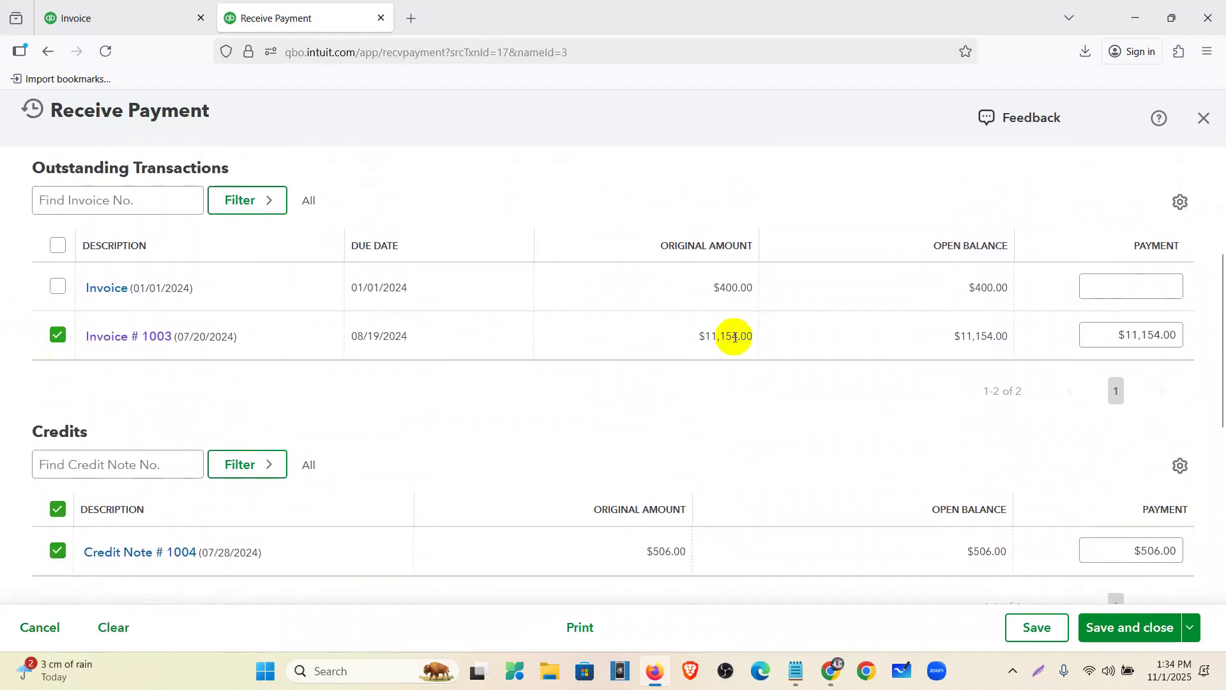
Mark the open balance of invoice 1003, open the Windows Calculator and place it beside the payment amounts.
left_click_drag(953, 336, 1009, 336)
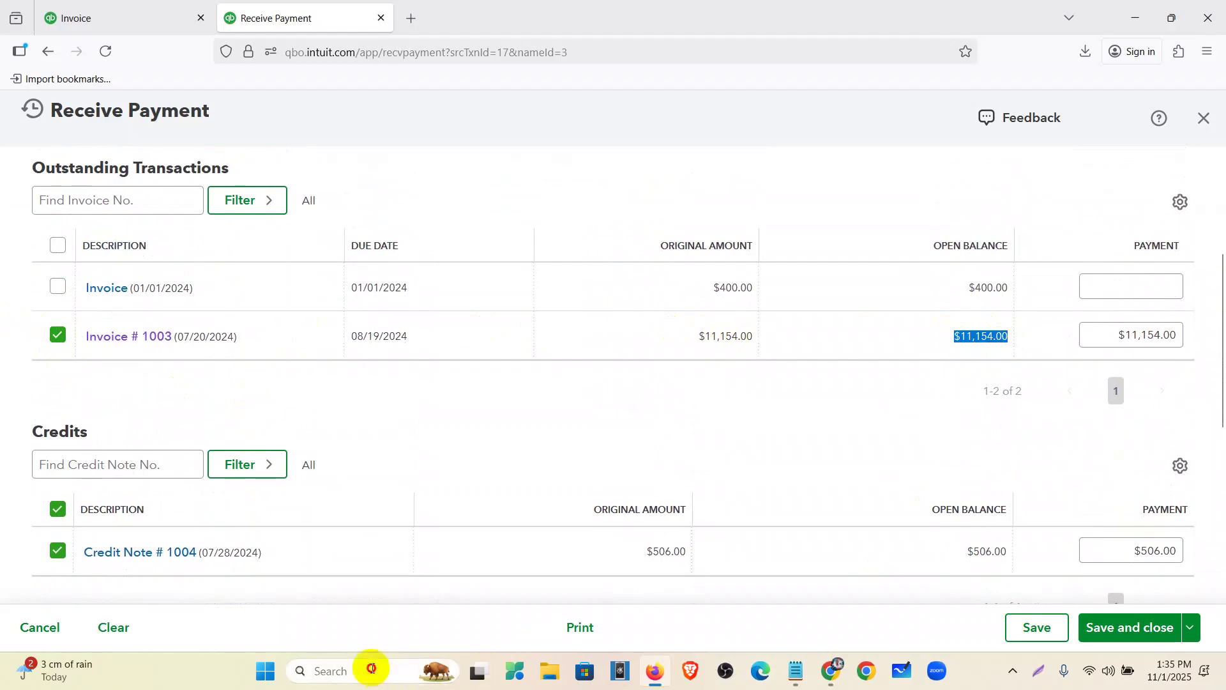
left_click(372, 669)
type("cal")
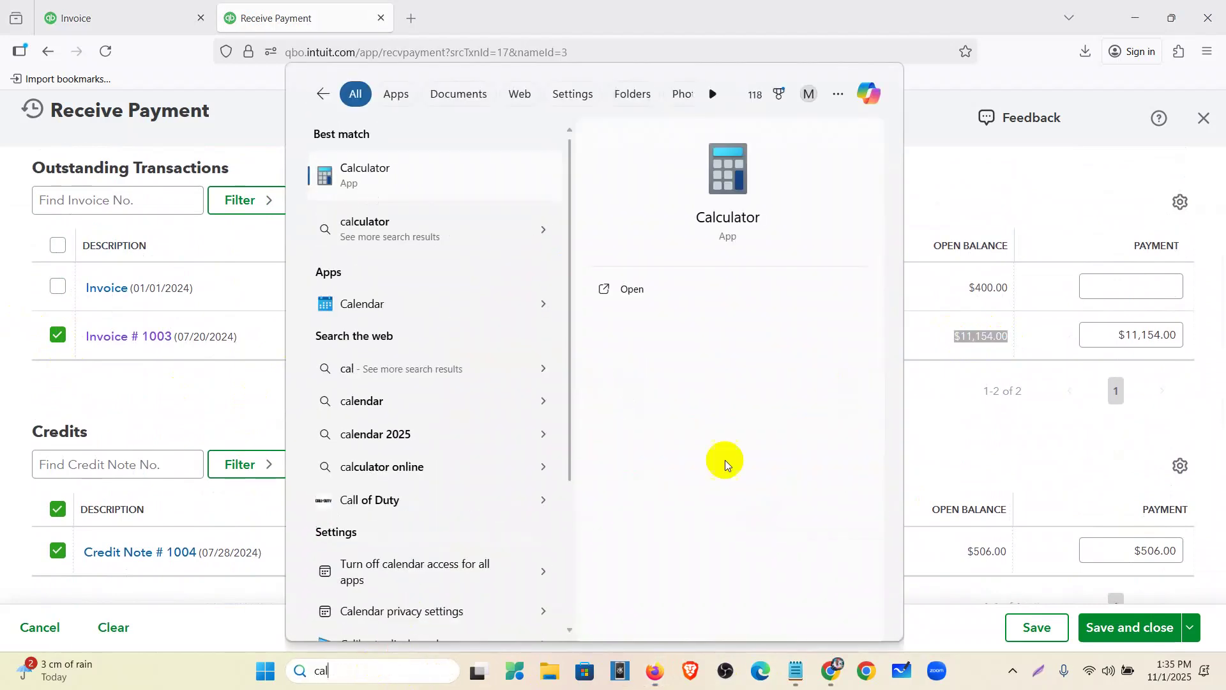
left_click(791, 391)
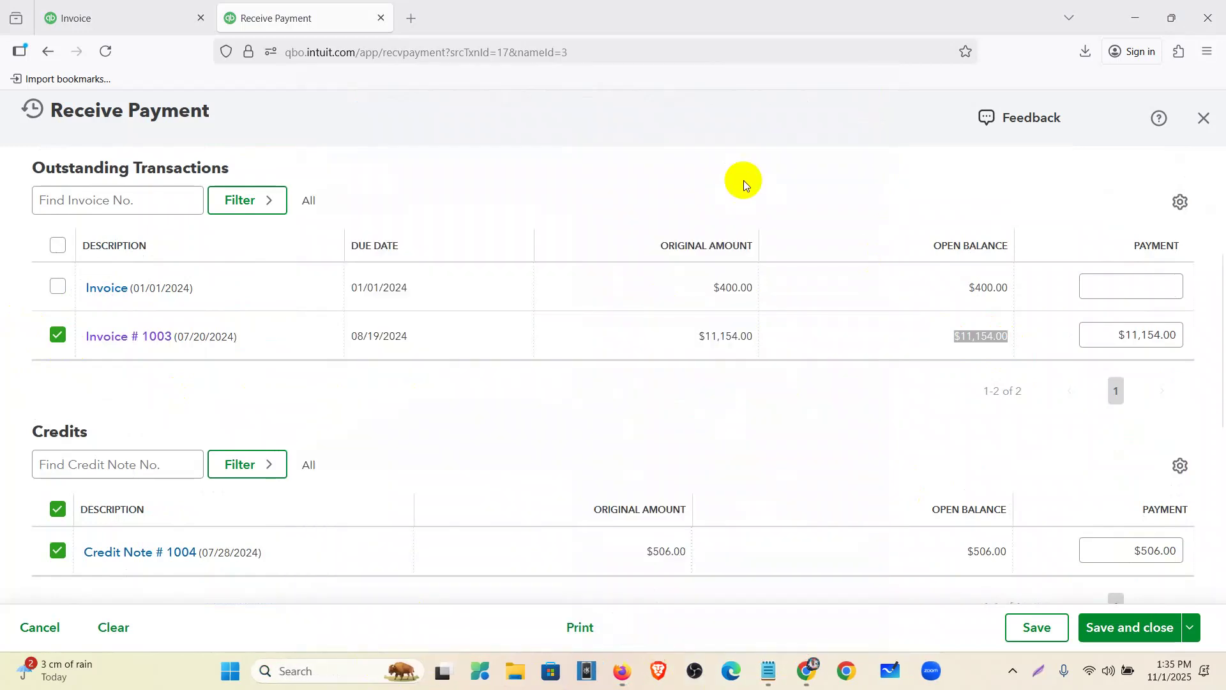
left_click_drag(565, 113, 293, 110)
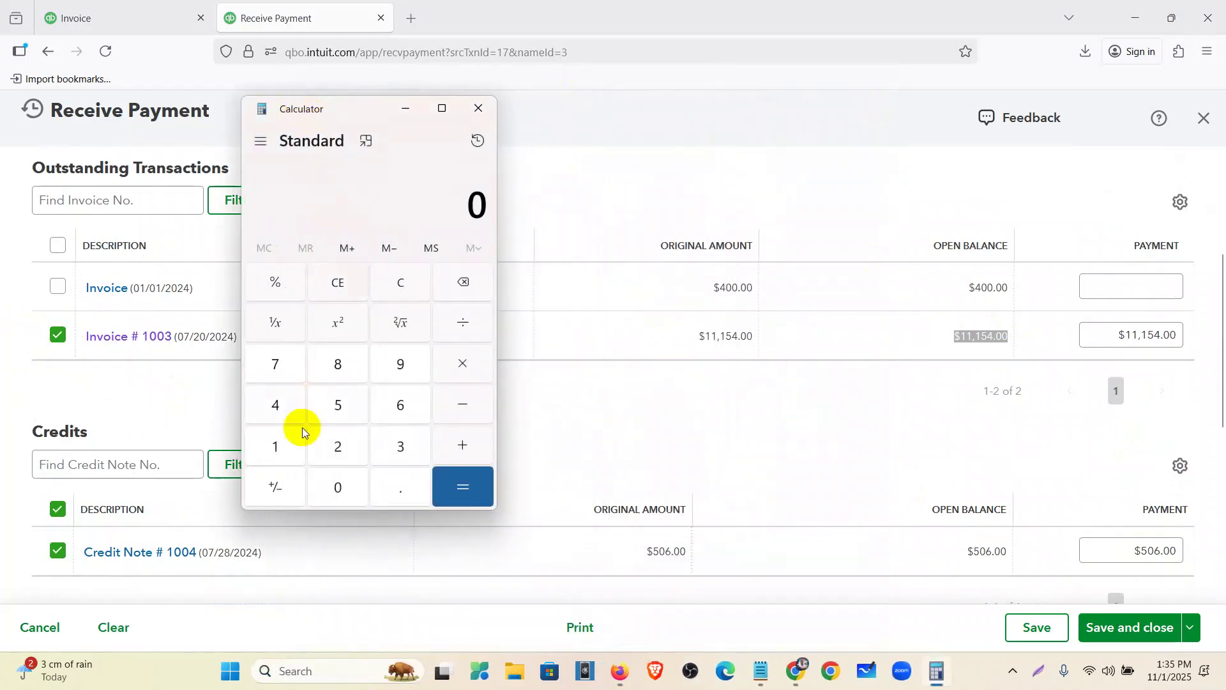
Calculate 11154 minus 506, compare the result with the payment's amount received and close the calculator.
left_click(269, 449)
left_click(269, 449)
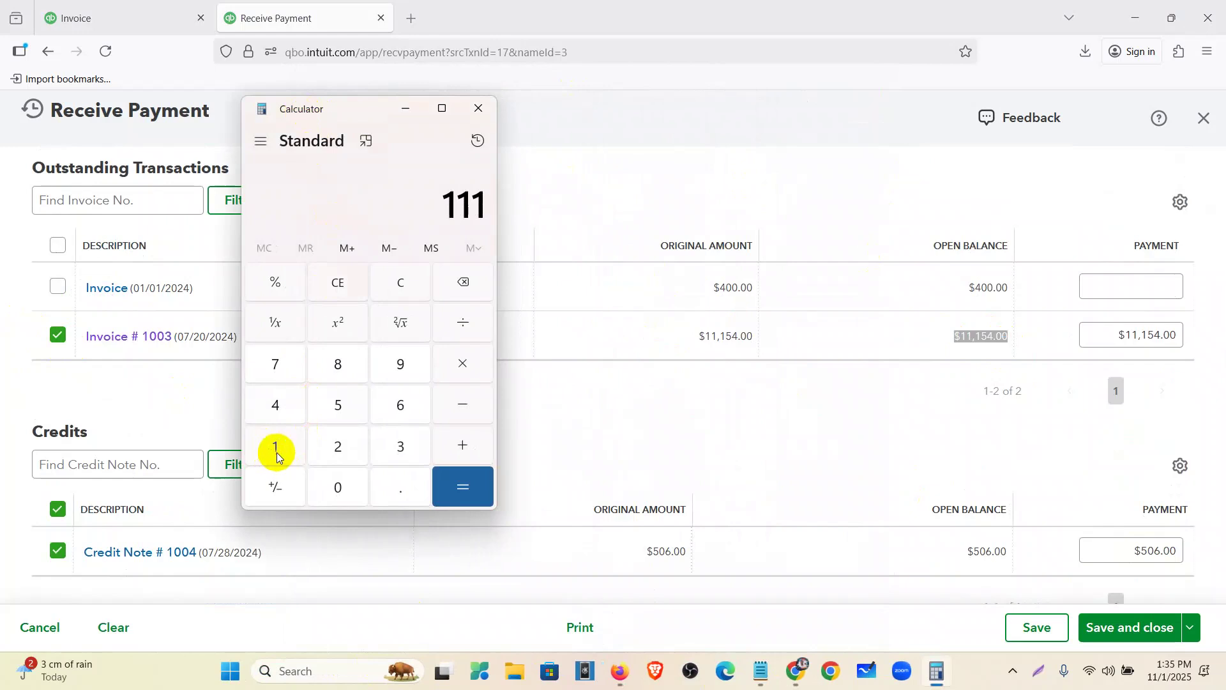
left_click(339, 407)
left_click(275, 403)
left_click(465, 397)
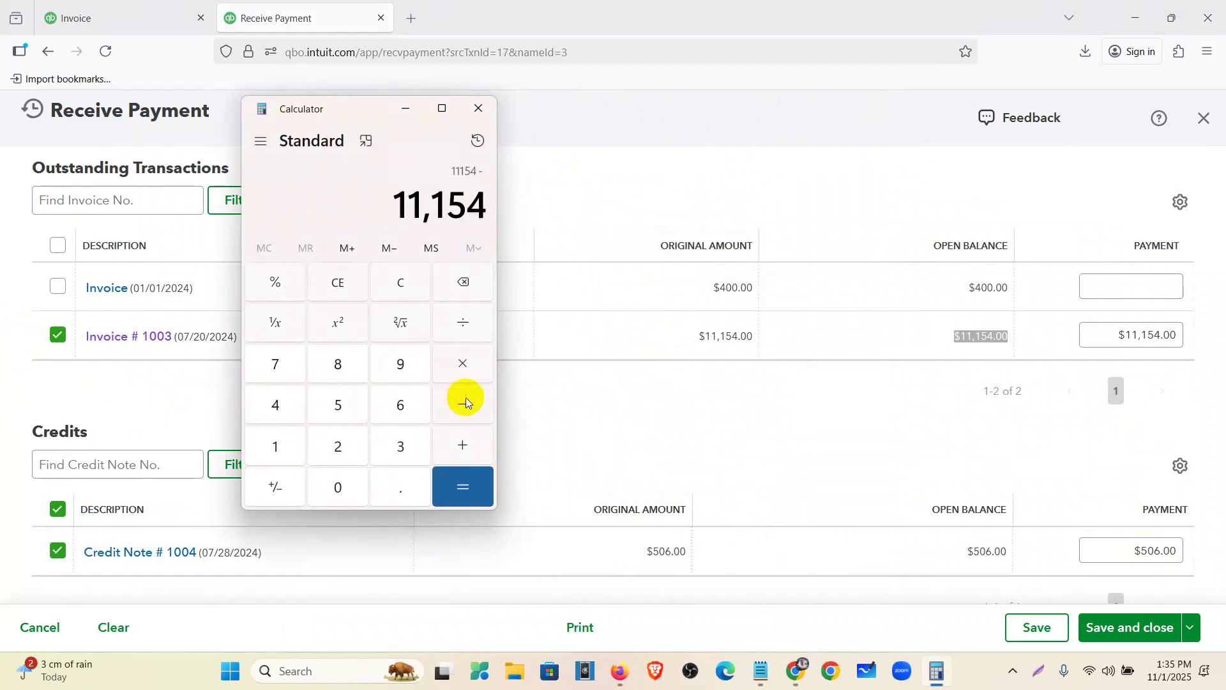
scroll(739, 315, "down", 3)
left_click(338, 405)
left_click(349, 484)
left_click(399, 405)
left_click(469, 499)
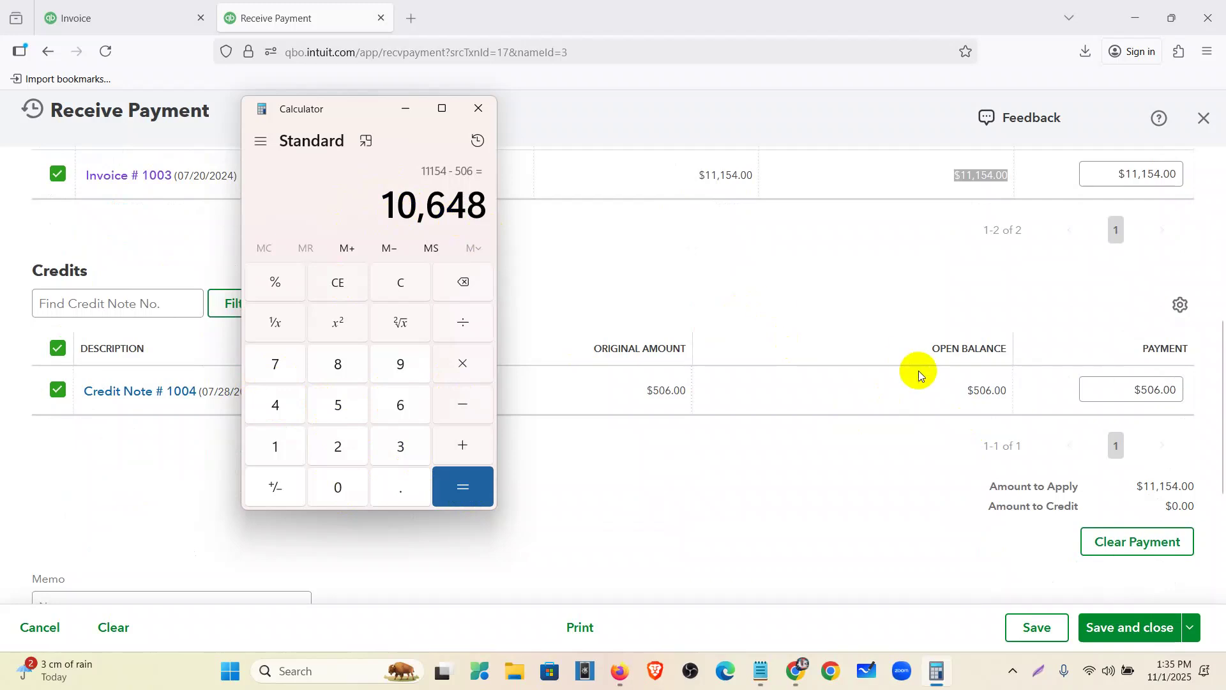
scroll(919, 364, "up", 5)
left_click_drag(1213, 182, 1204, 200)
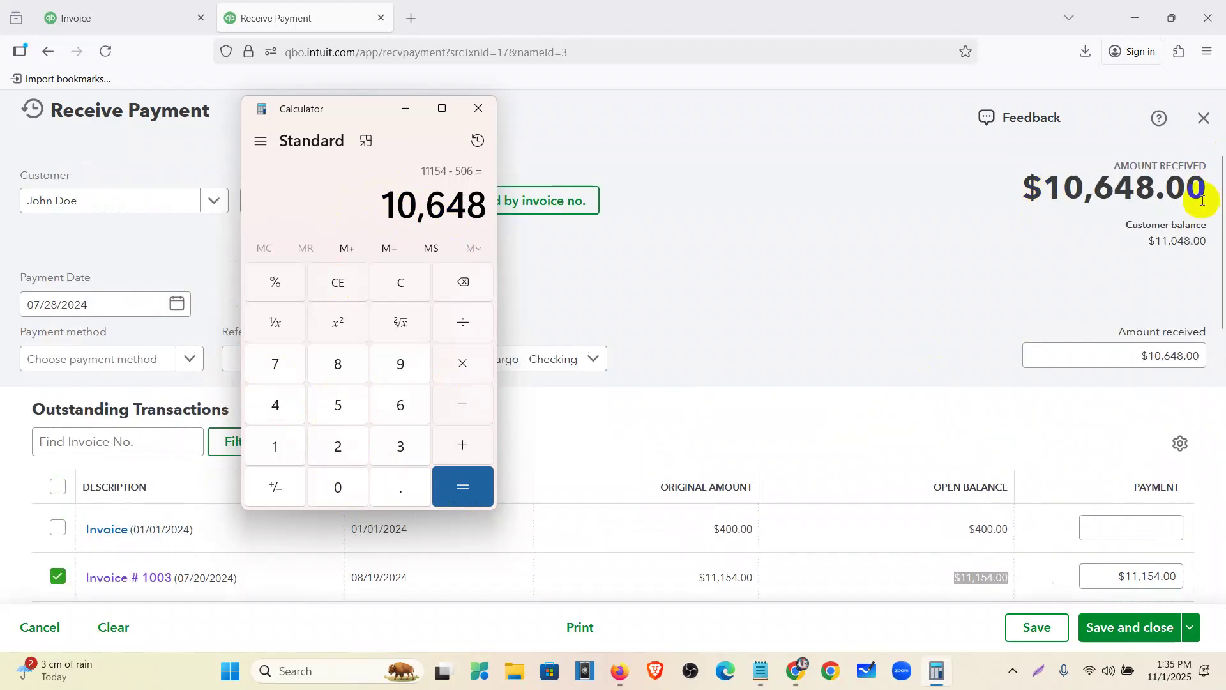
left_click(479, 109)
Set the payment date to 07/31/2024 and the payment method to Cash.
left_click(169, 307)
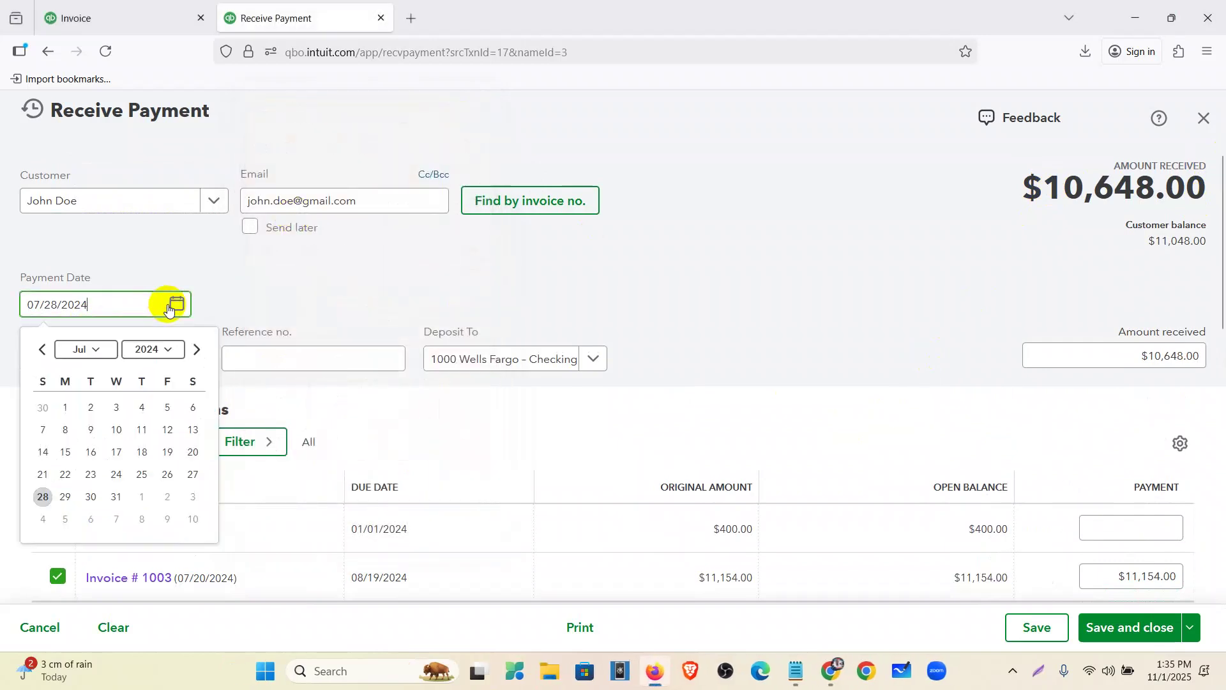
left_click(116, 497)
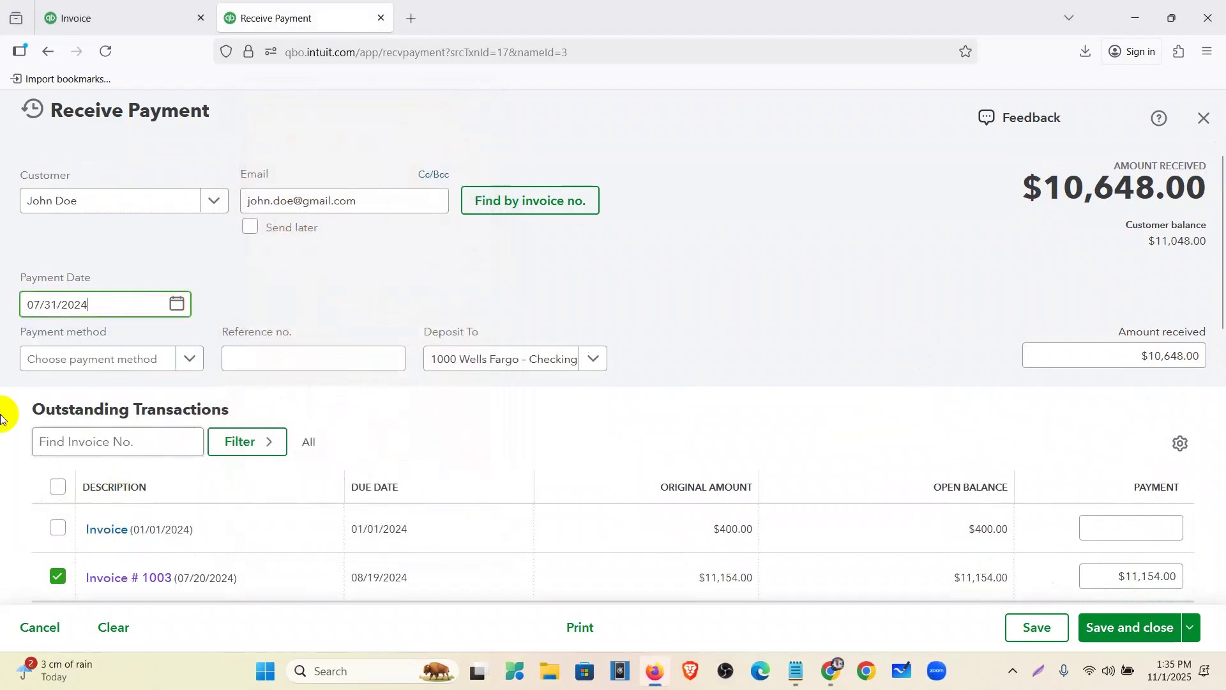
left_click(190, 358)
left_click(106, 426)
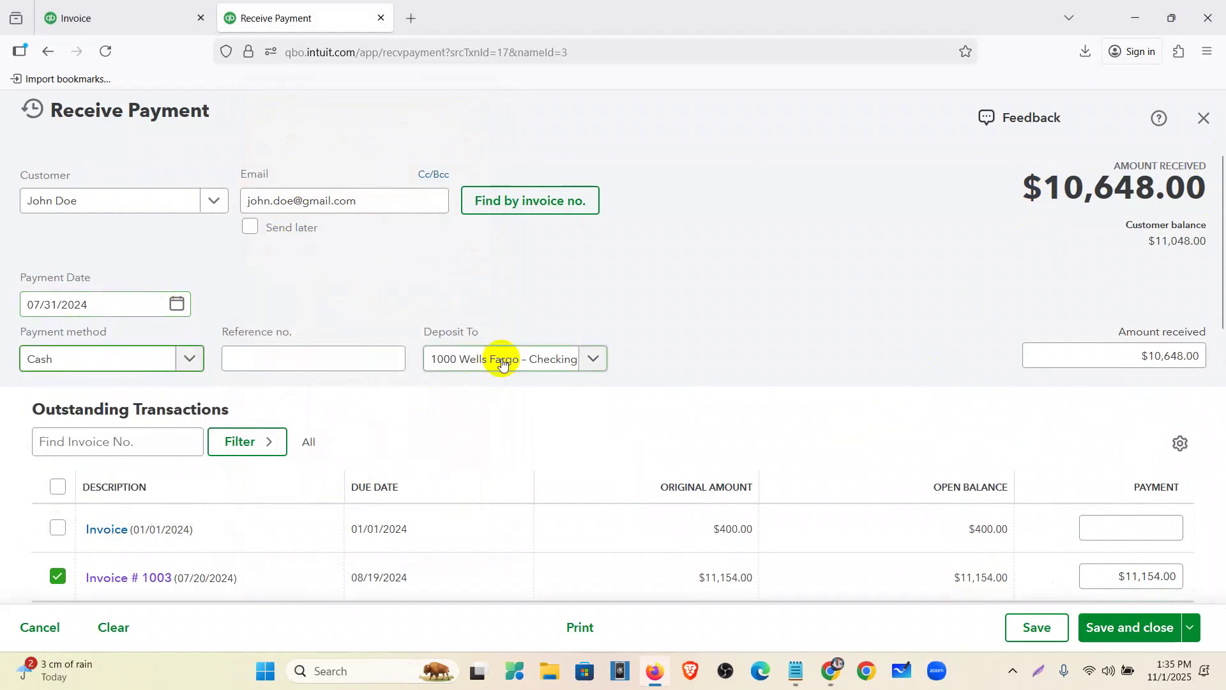
Review the invoice and credit note included in the payment, then save and close it.
scroll(237, 461, "down", 2)
scroll(237, 461, "down", 2)
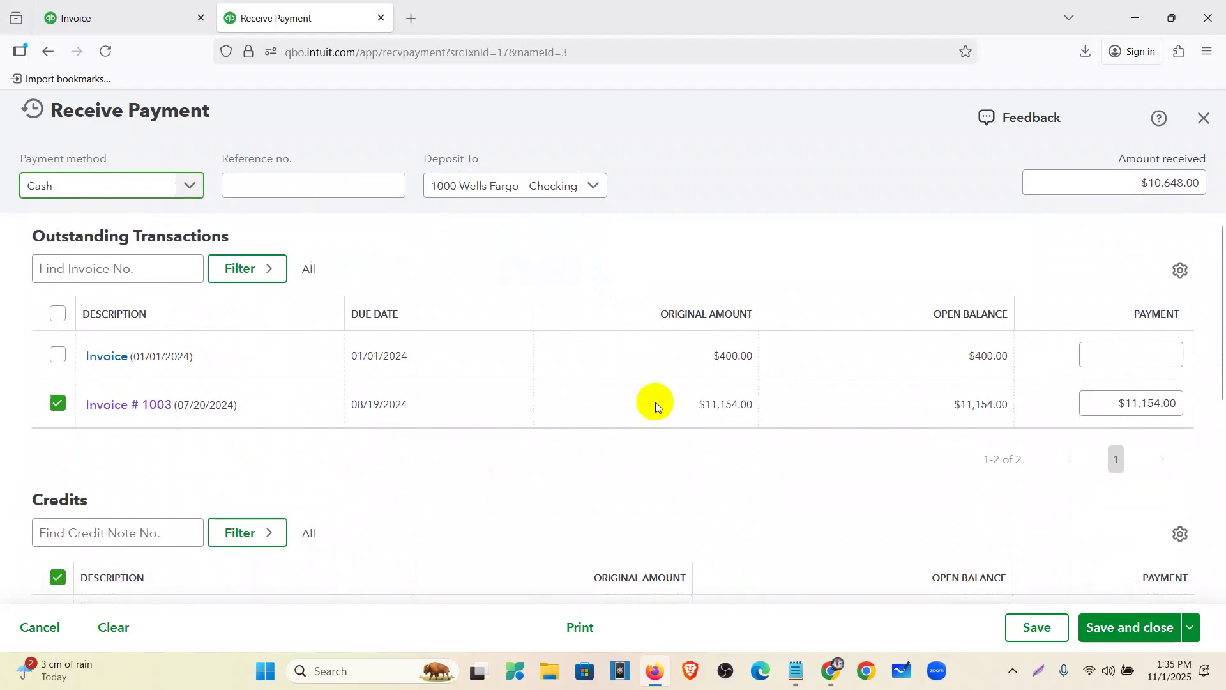
scroll(655, 401, "down", 7)
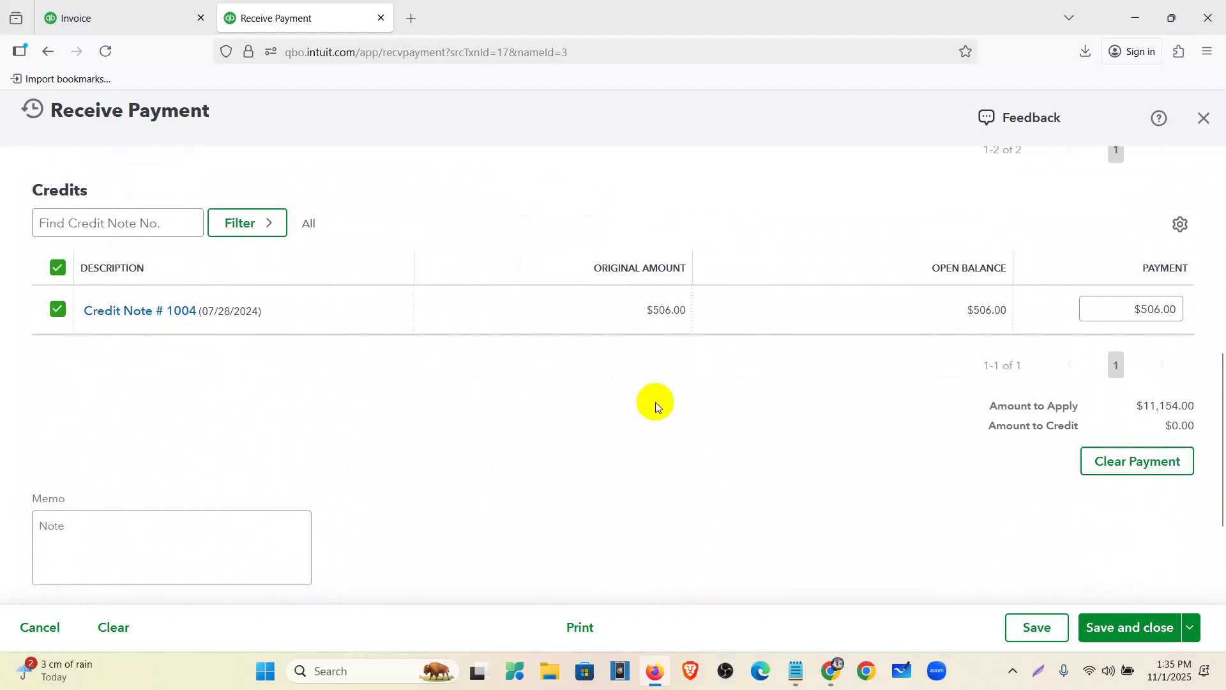
left_click(1108, 624)
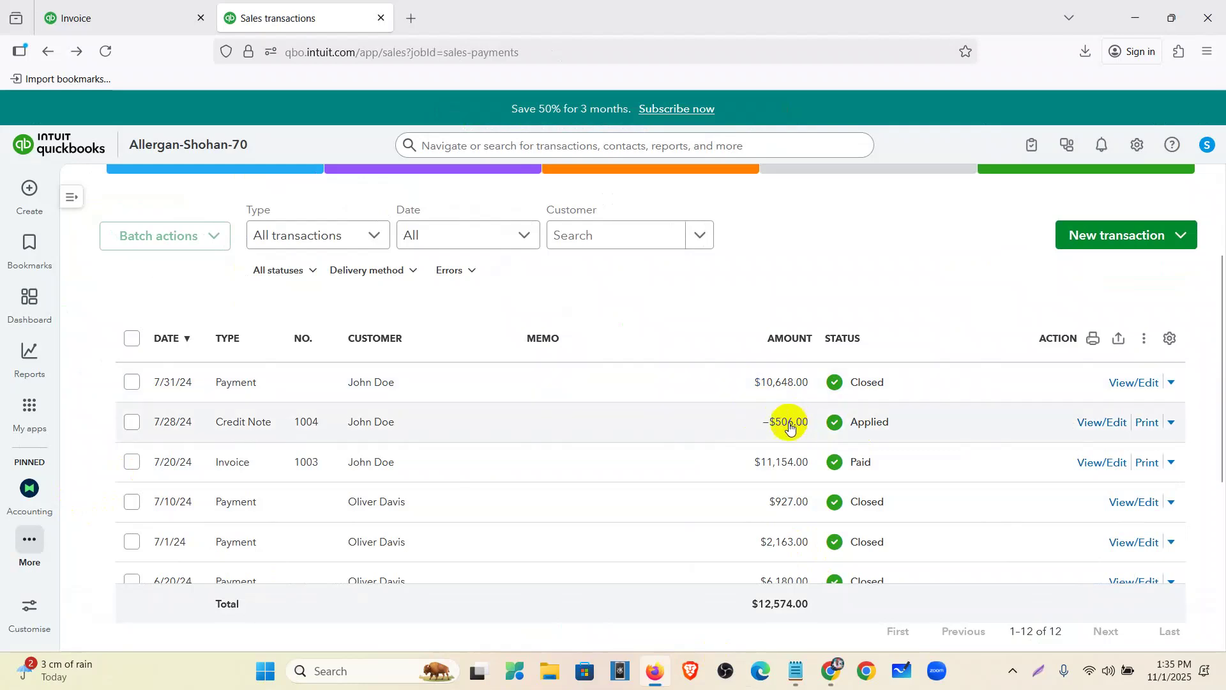
Start a new invoice and choose the Brown & Co customer for it.
mouse_move(30, 204)
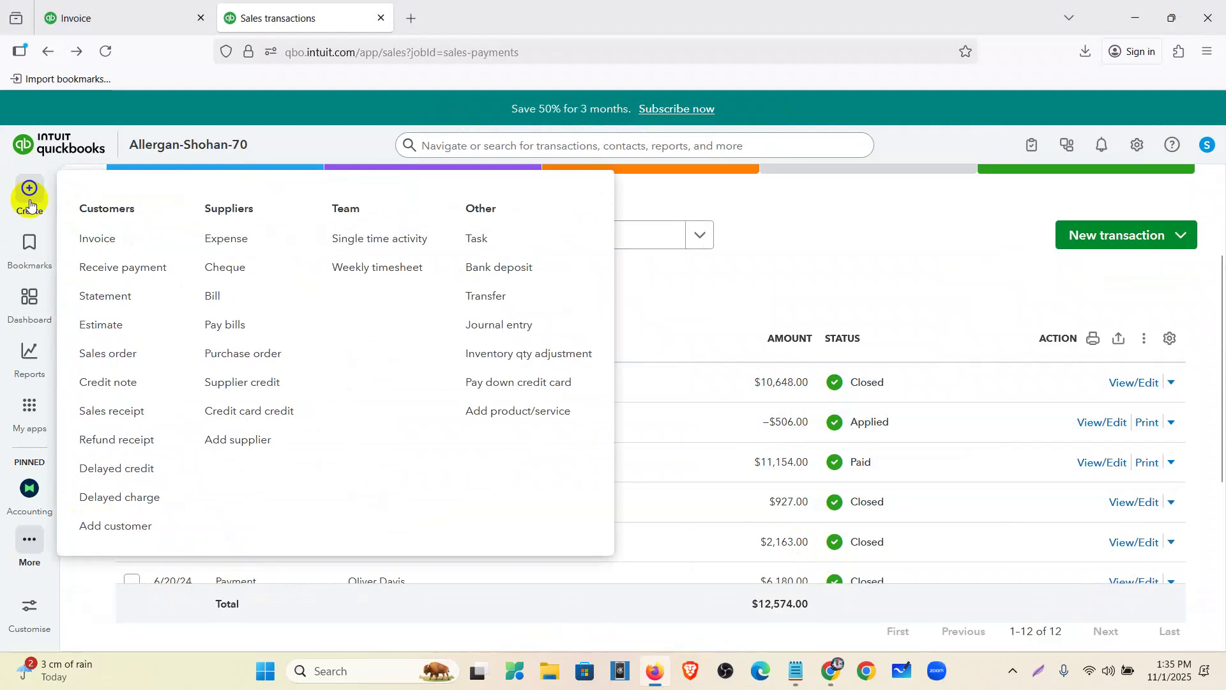
left_click(132, 247)
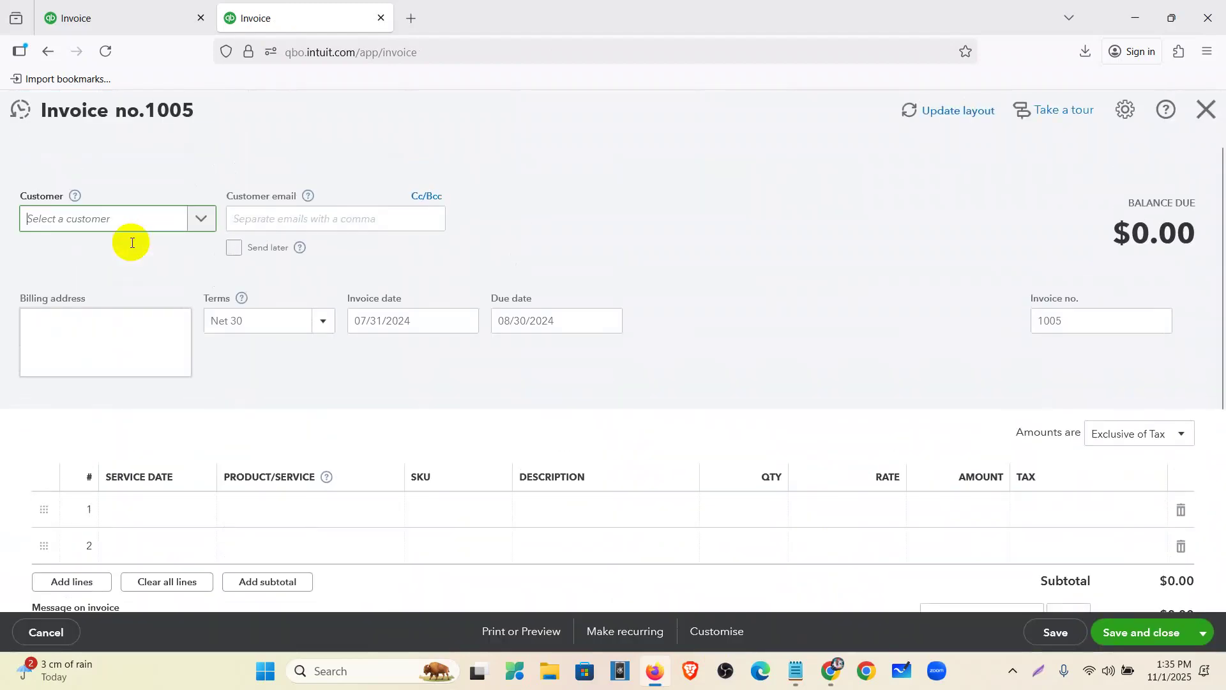
left_click(152, 228)
scroll(156, 323, "down", 2)
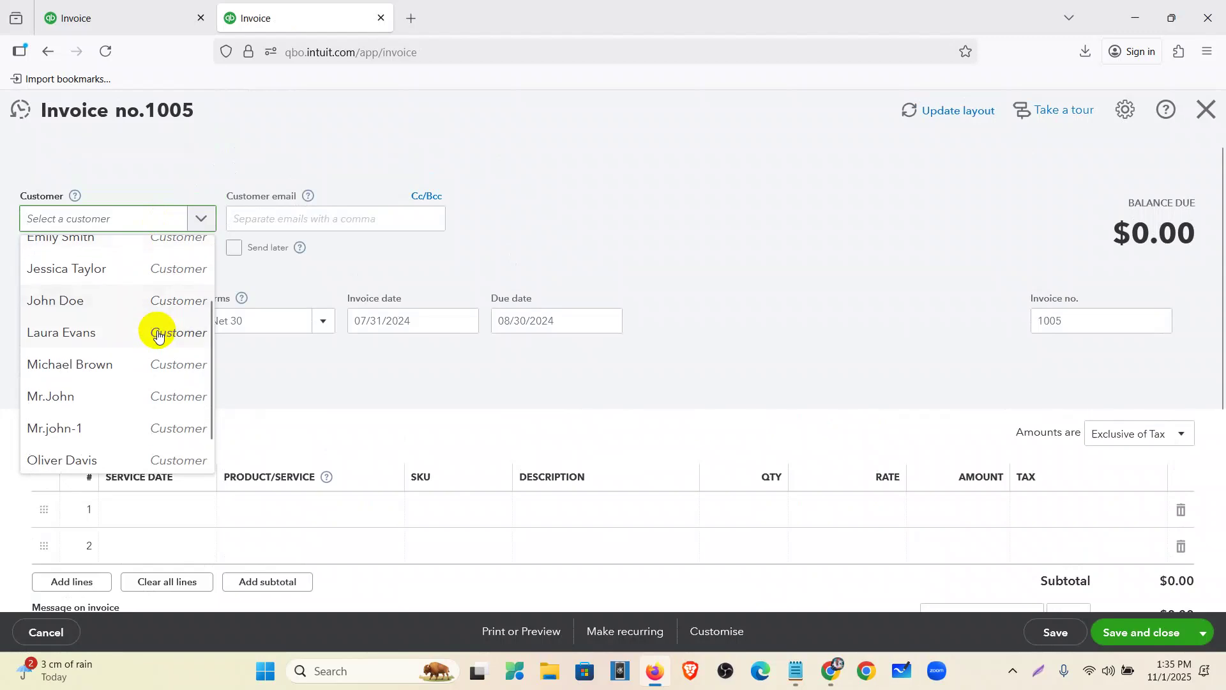
left_click(163, 358)
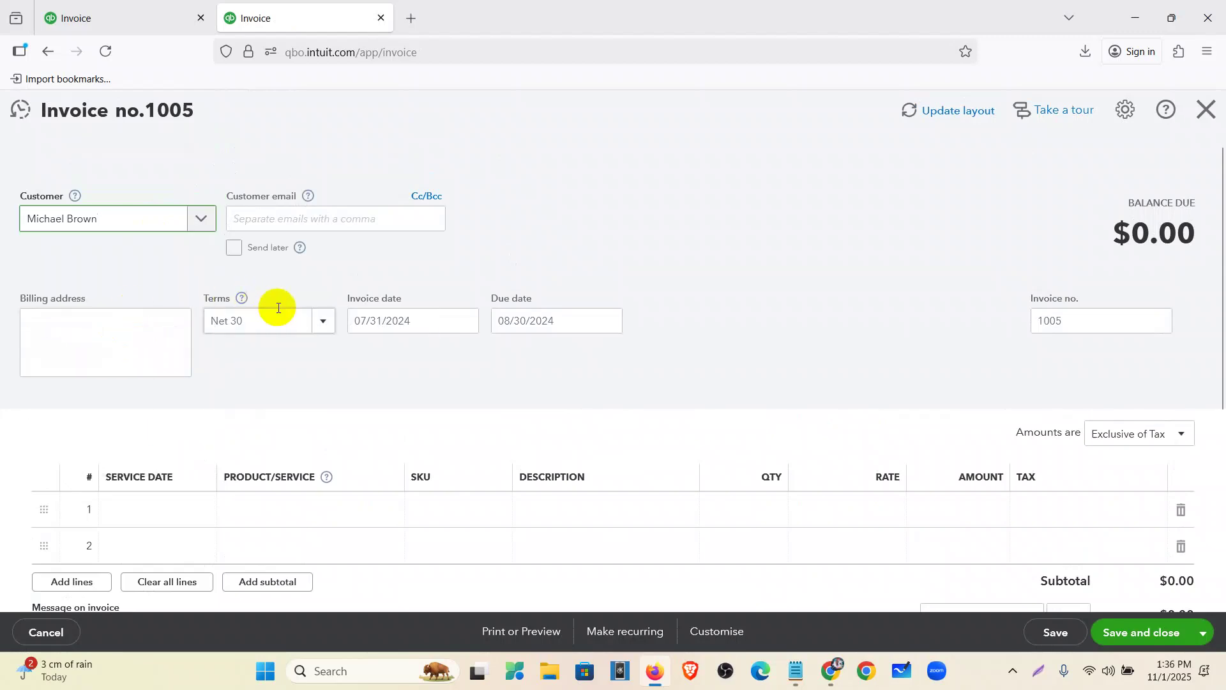
left_click(387, 362)
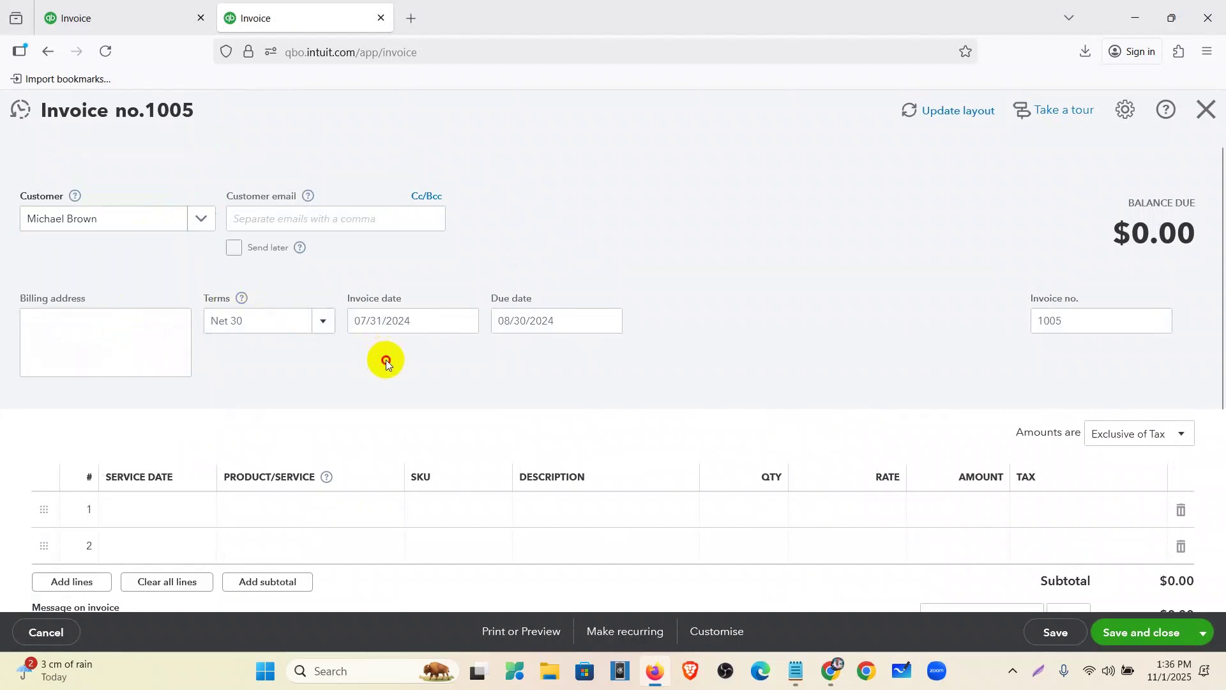
Set the invoice date to 08/02/2024.
left_click(466, 329)
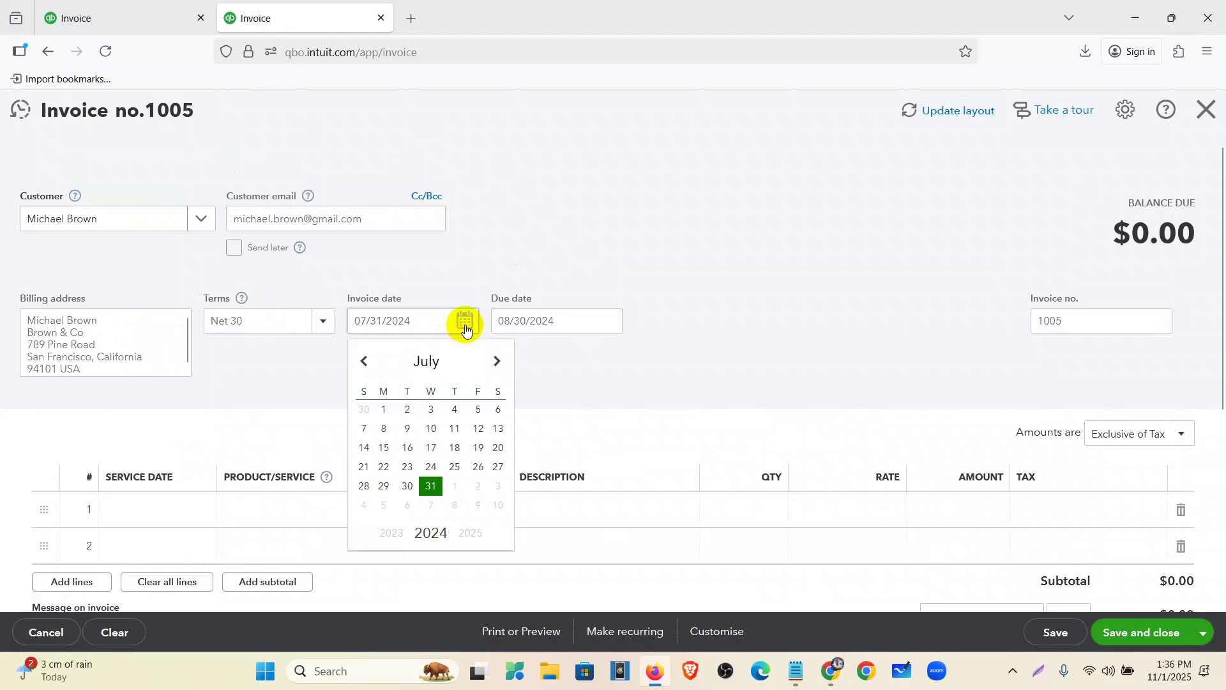
left_click(497, 363)
left_click(477, 412)
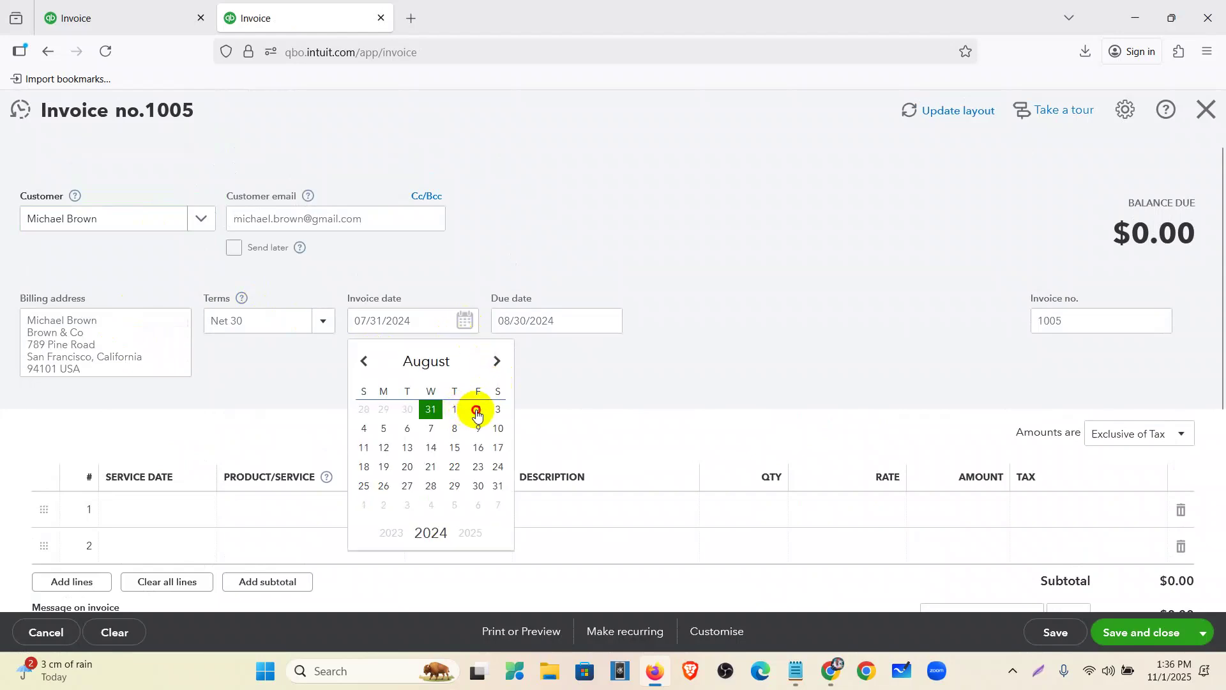
Add Life saving equipment as the first invoice line, with a quantity of 10 and a rate of 890.
scroll(409, 383, "down", 1)
left_click(323, 433)
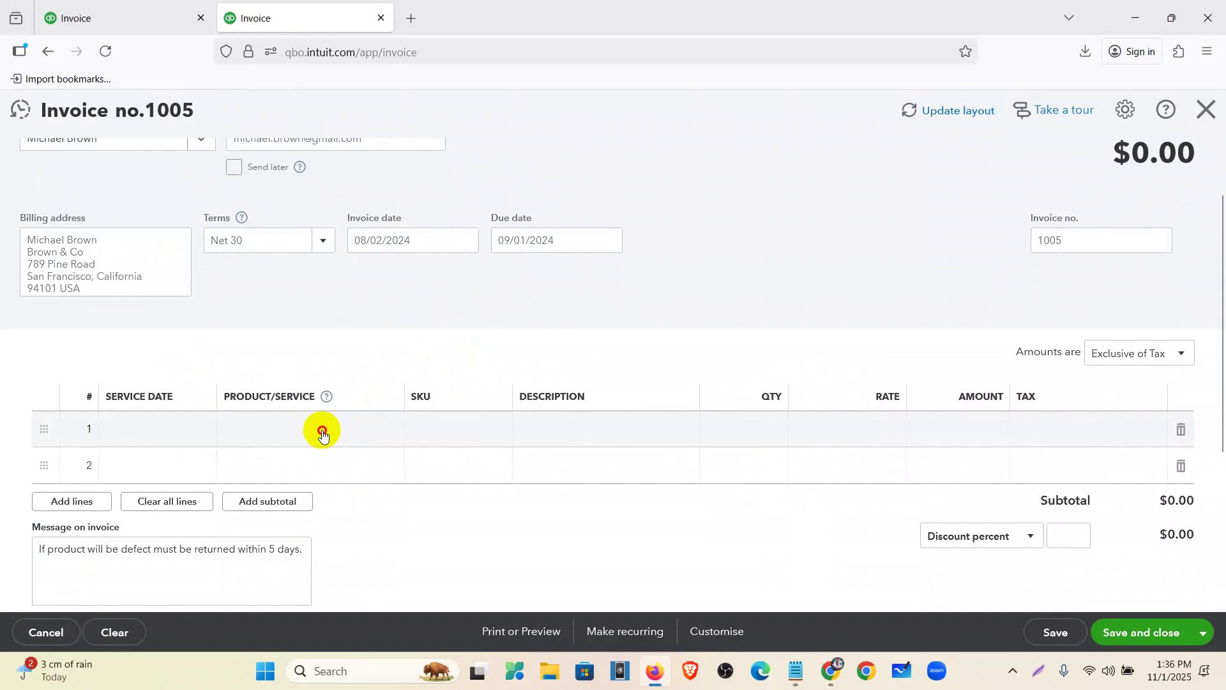
left_click(381, 429)
scroll(336, 319, "down", 5)
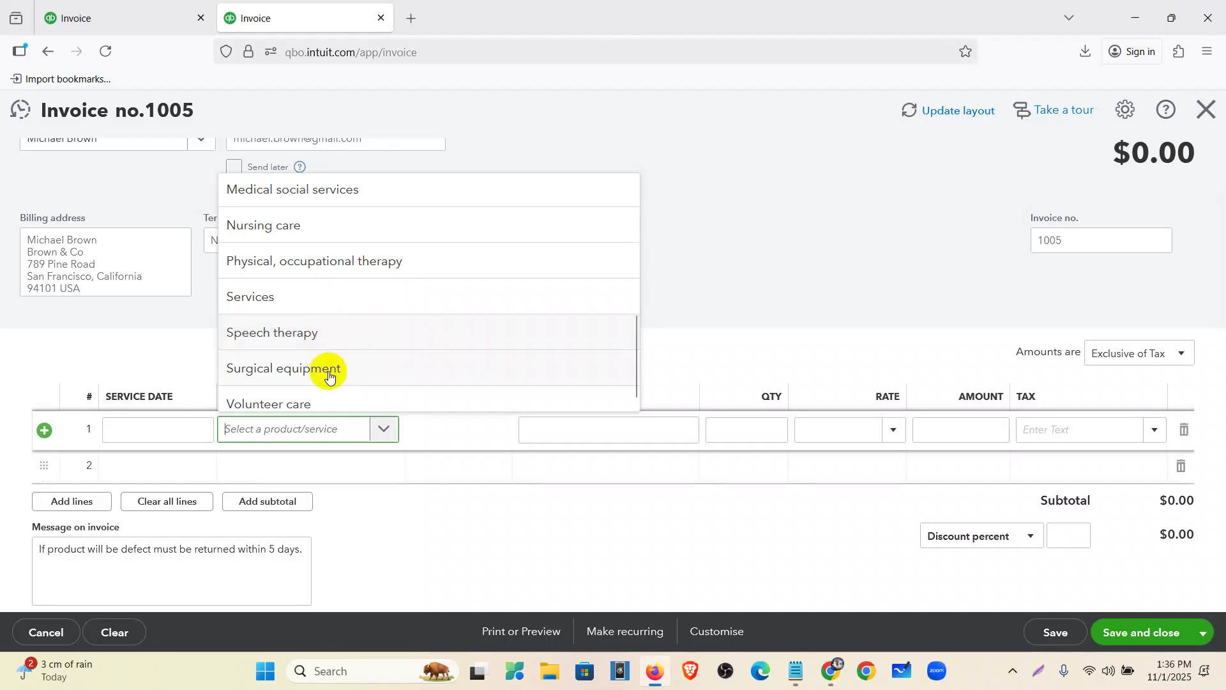
scroll(366, 287, "up", 3)
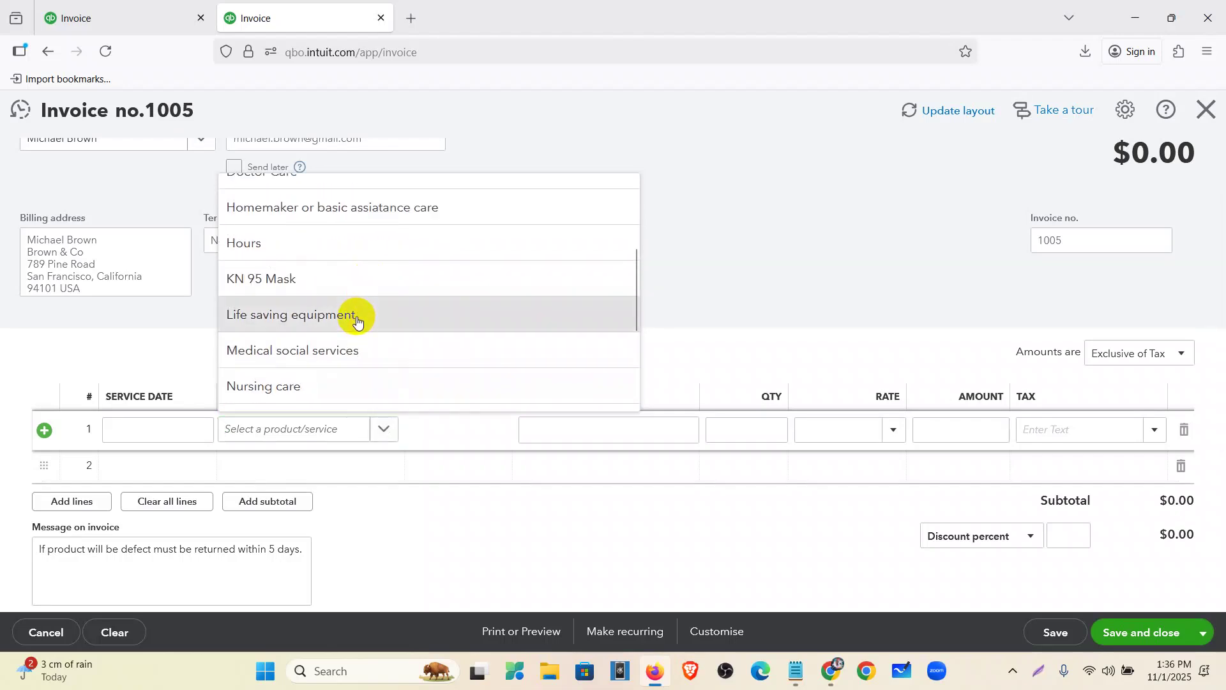
left_click(354, 319)
left_click(771, 433)
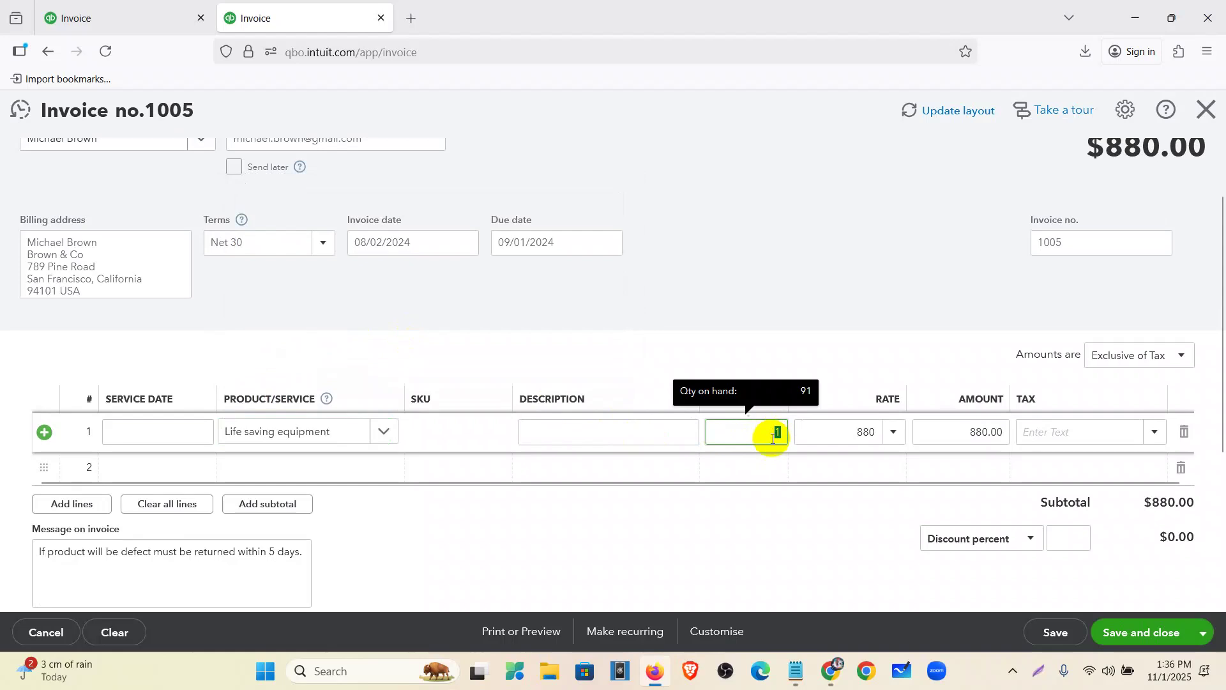
type("1")
left_click(872, 435)
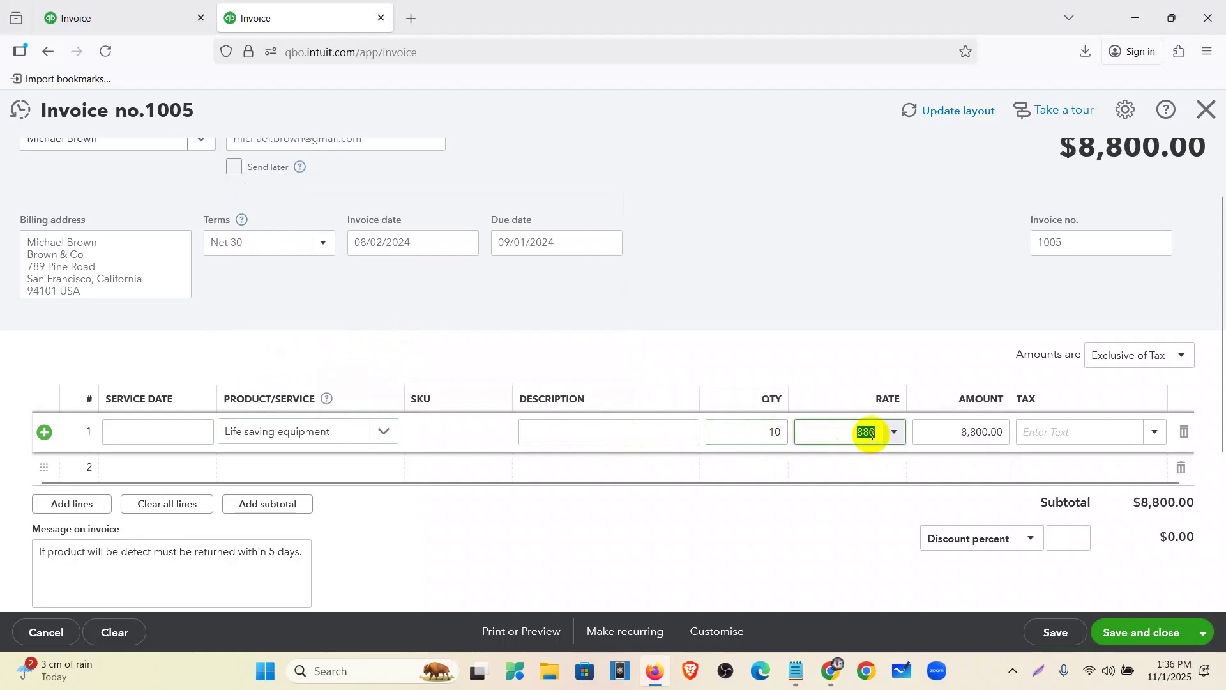
type("890")
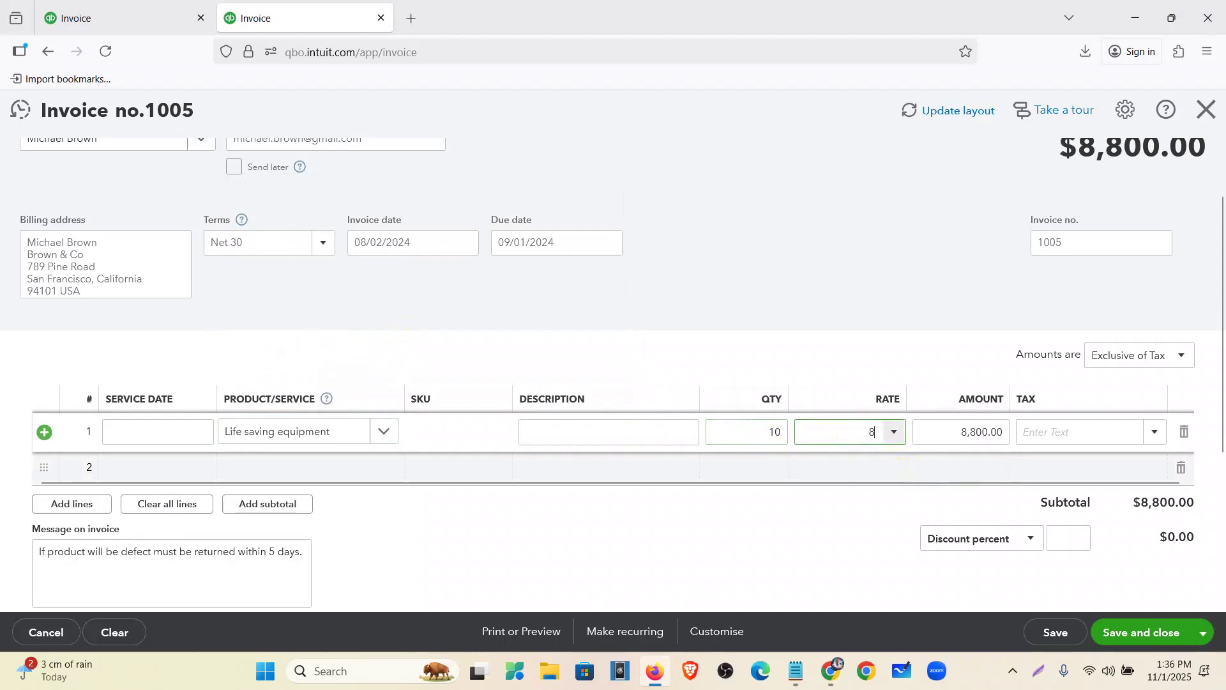
Apply Sales Tax to the equipment line and enter a deposit of 790 on the invoice.
left_click(1124, 435)
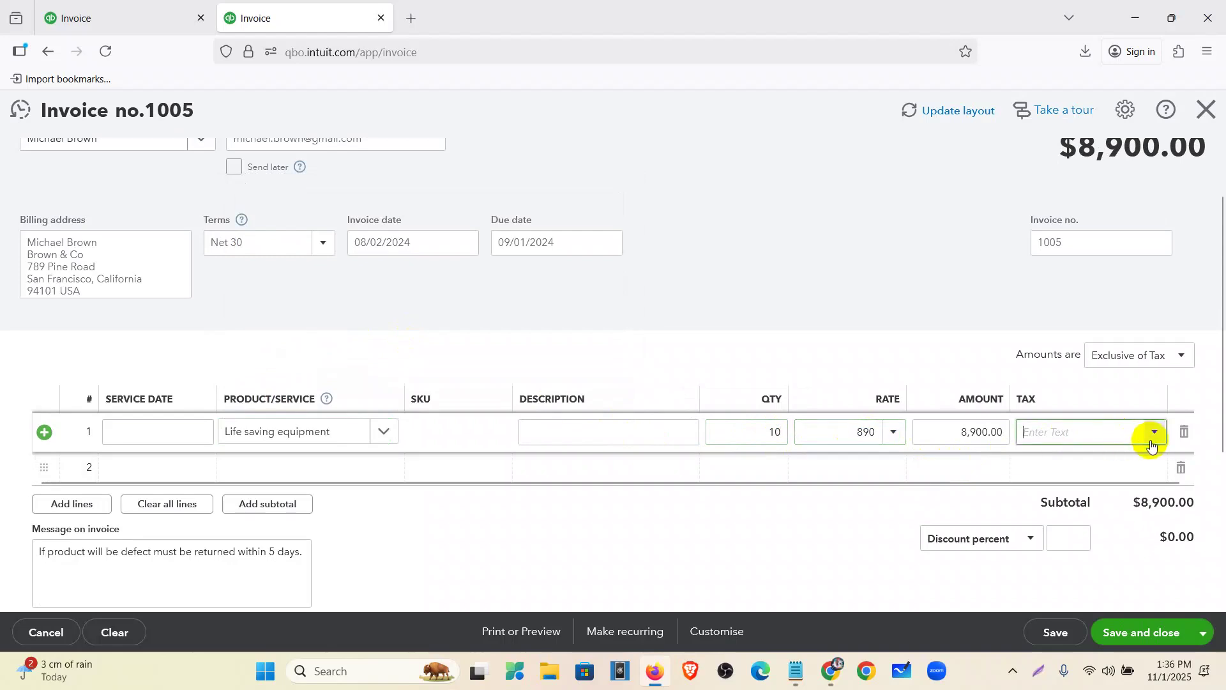
left_click(1153, 443)
left_click(1095, 490)
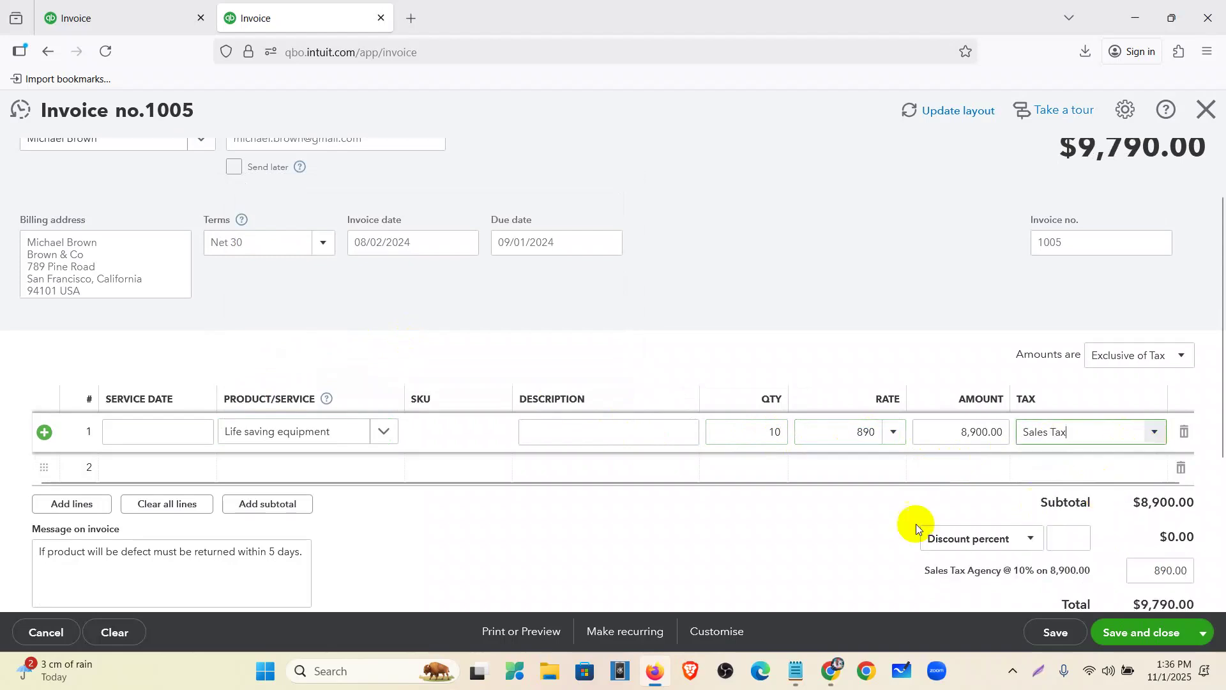
scroll(760, 517, "down", 3)
left_click(1139, 399)
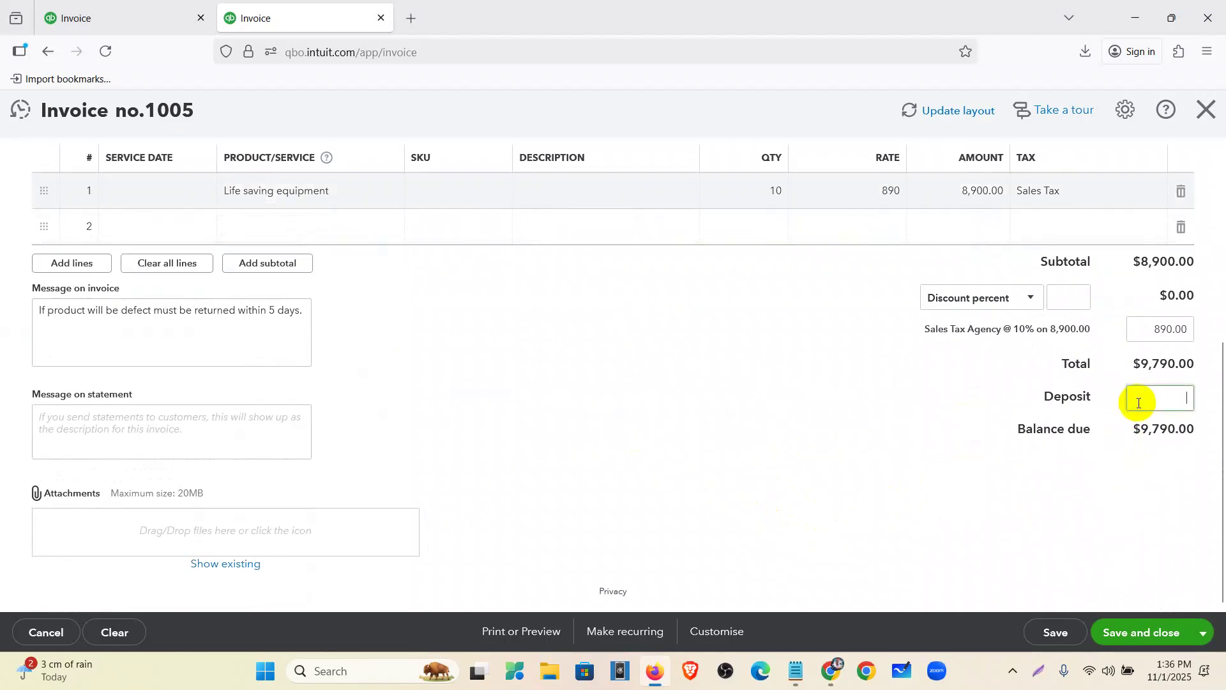
type("790")
left_click(917, 483)
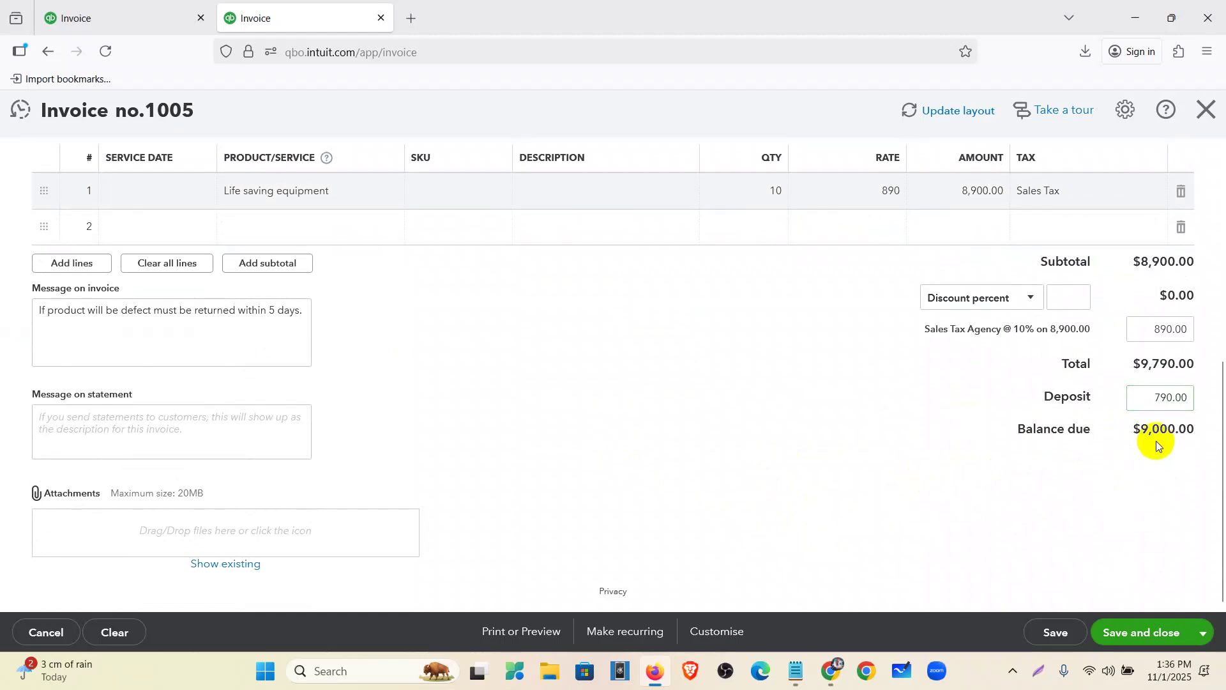
View the available payment methods without choosing one, and reload the page to discard the unsaved invoice entries.
scroll(817, 461, "up", 6)
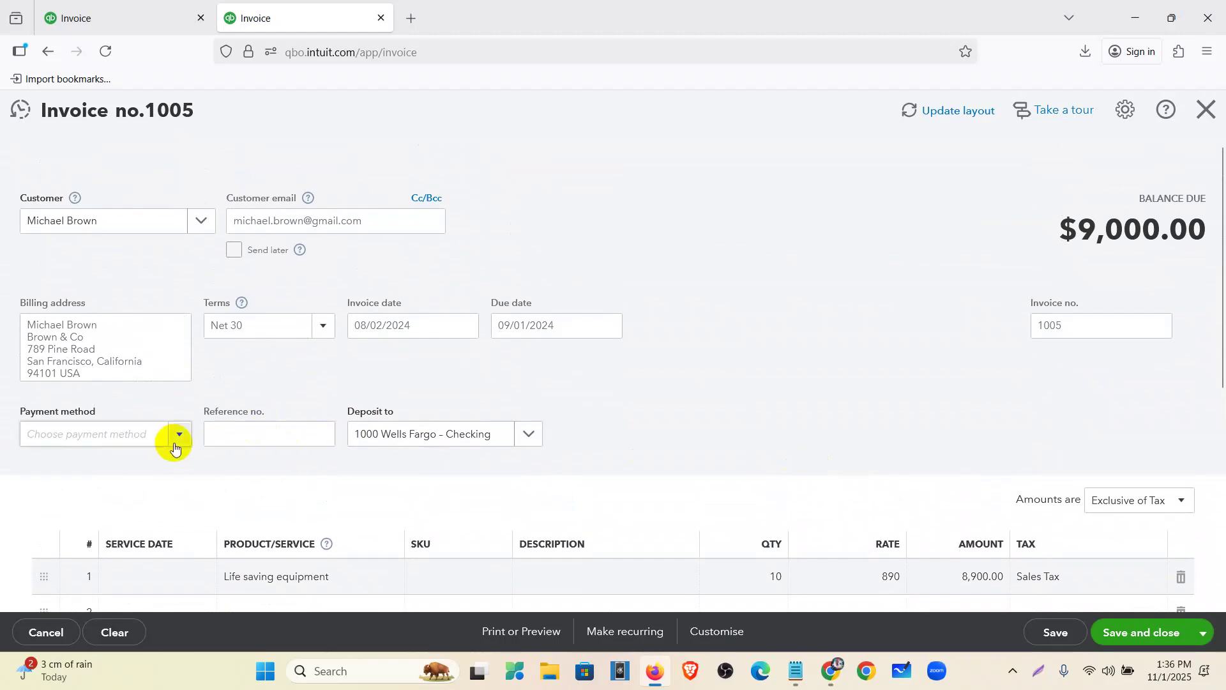
left_click(178, 442)
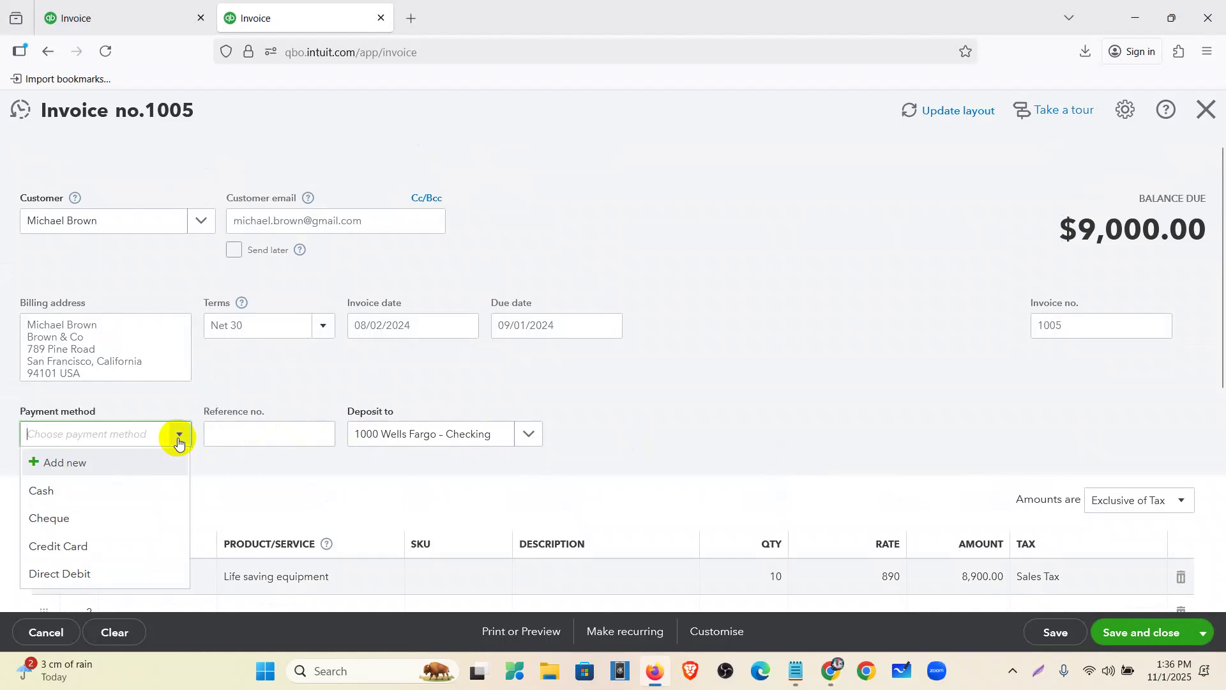
left_click(465, 380)
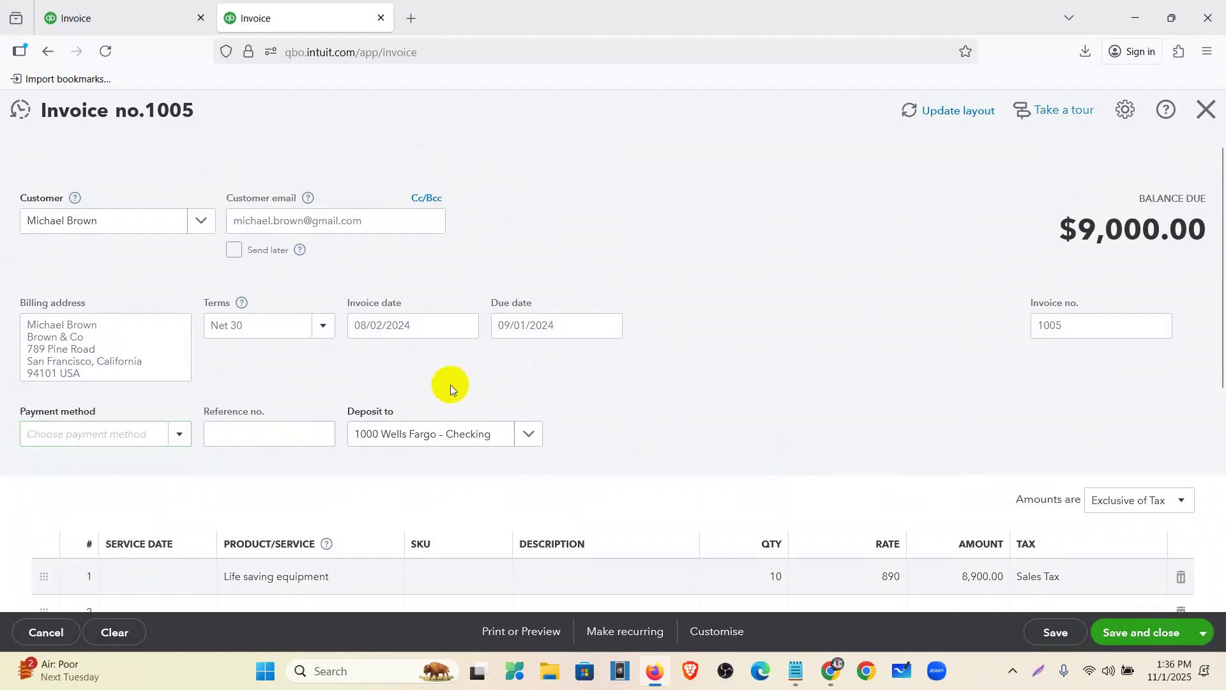
left_click(104, 55)
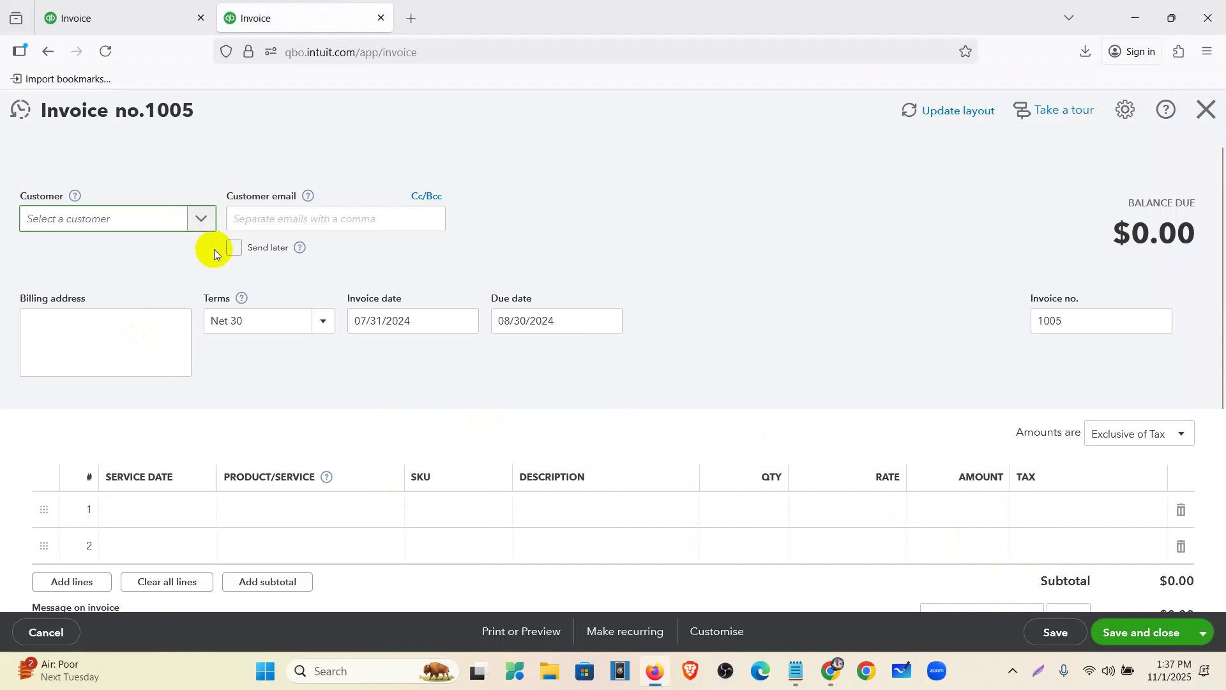
Choose the Brown & Co customer on the blank invoice and set the invoice date to 08/02/2024.
left_click(202, 221)
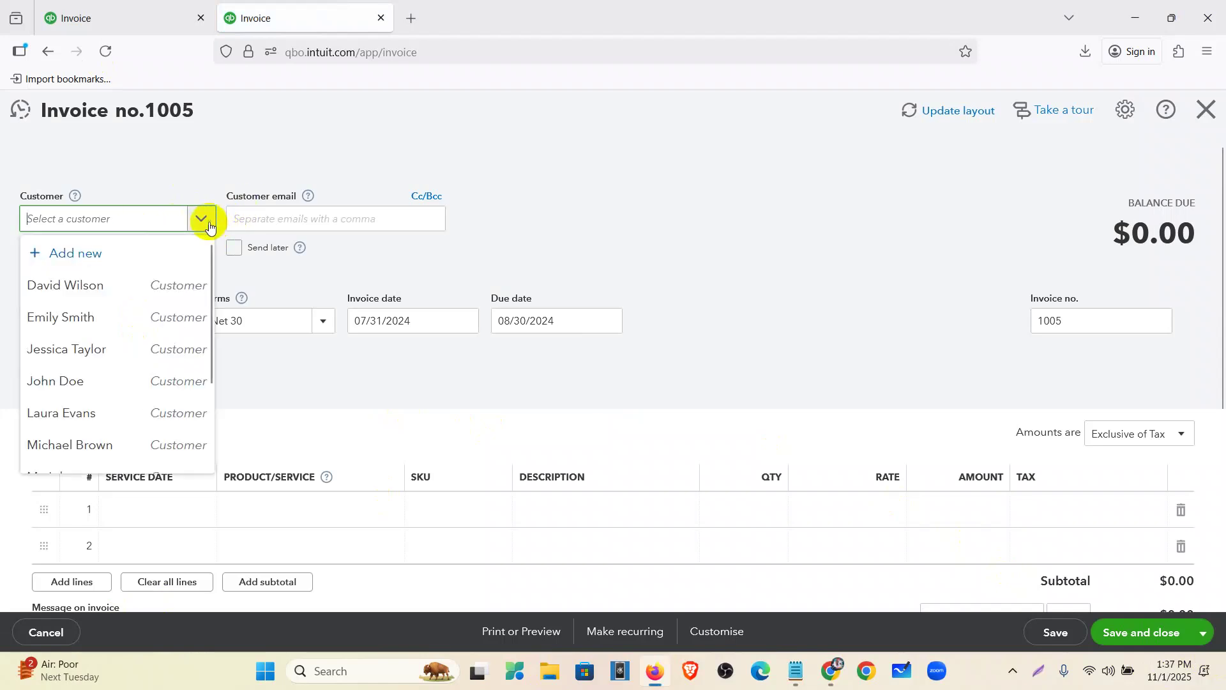
scroll(127, 334, "down", 2)
left_click(127, 333)
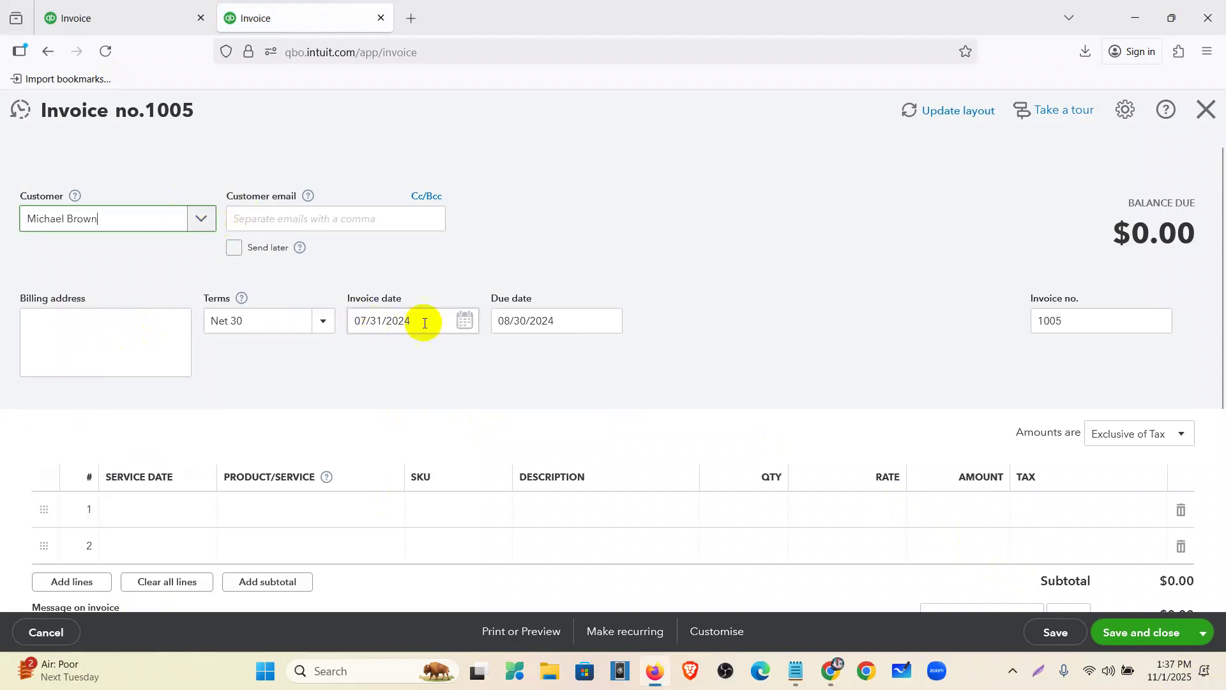
left_click(464, 322)
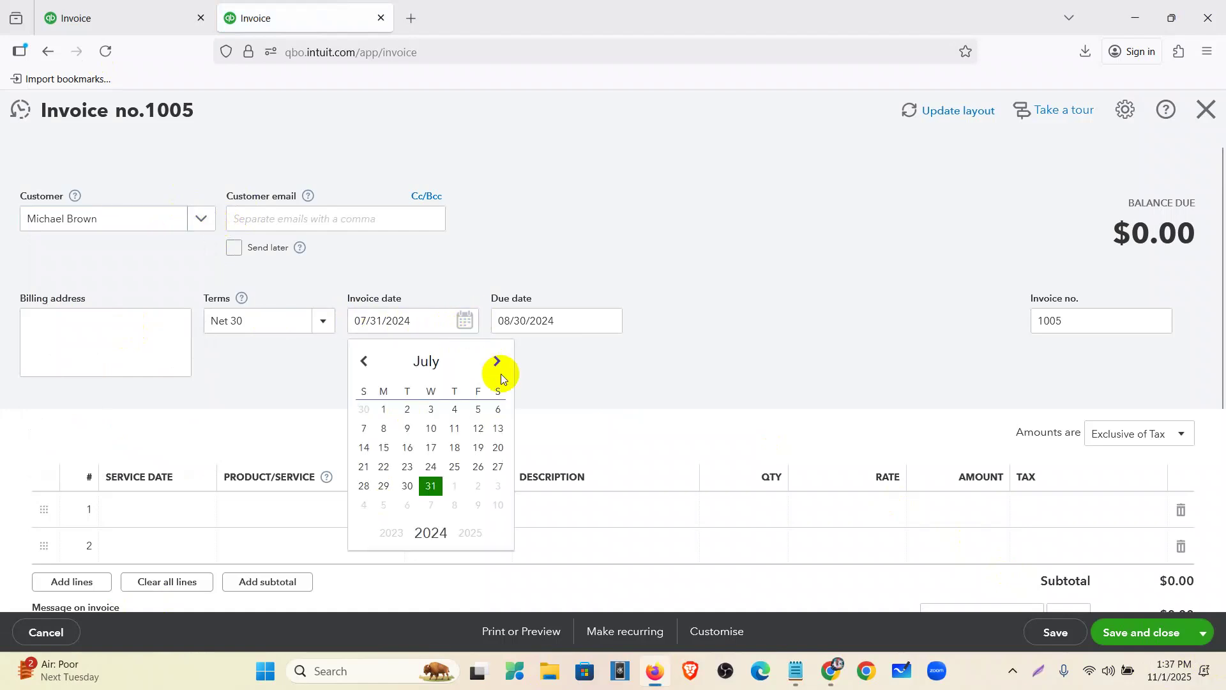
left_click(498, 366)
left_click(476, 409)
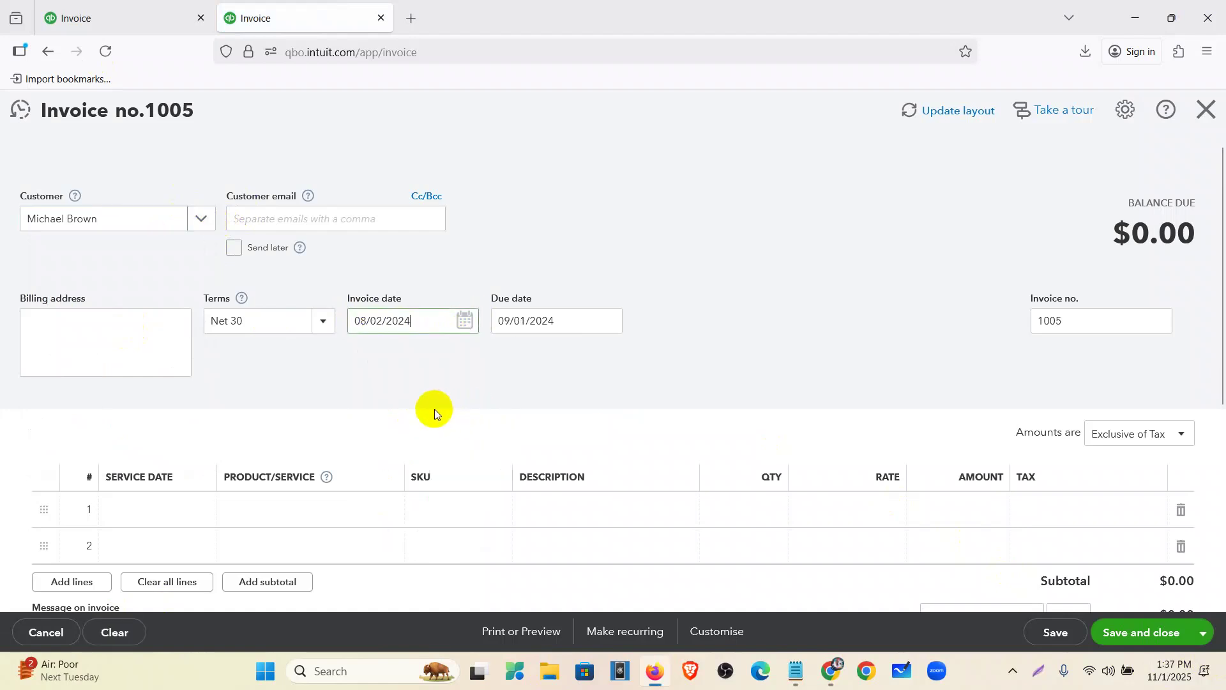
Add Life saving equipment as the first invoice line with a quantity of 10, keeping the default rate.
scroll(358, 256, "down", 3)
left_click(358, 255)
left_click(383, 267)
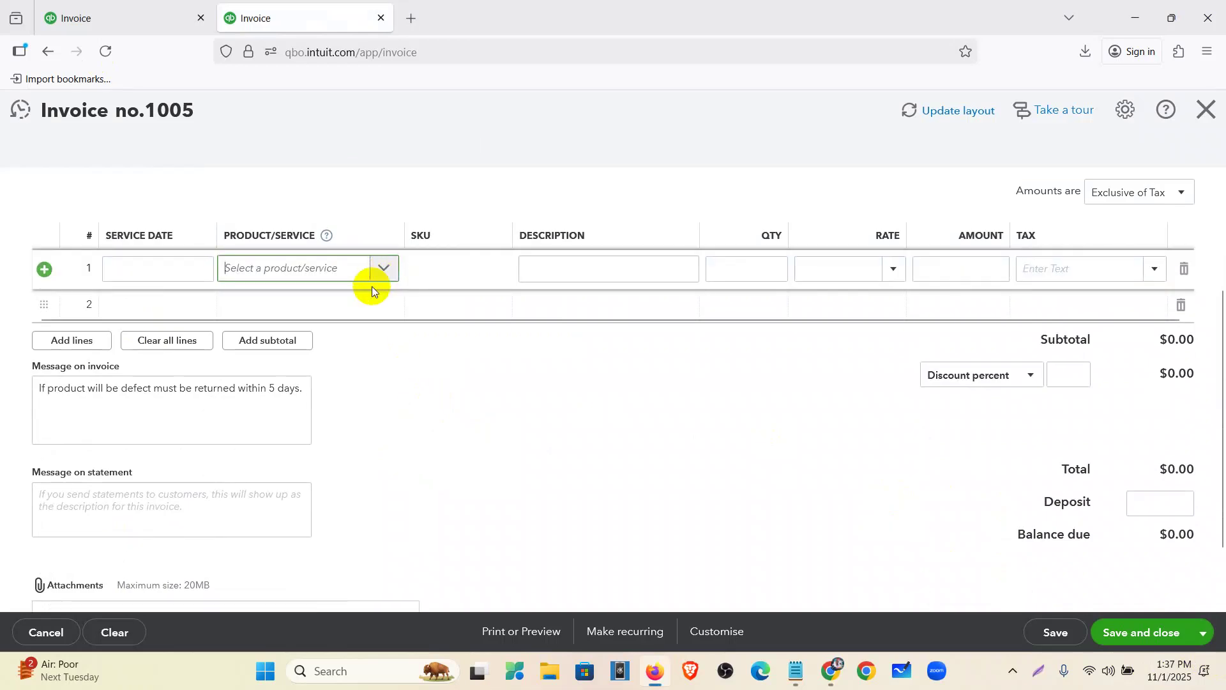
scroll(370, 378, "down", 3)
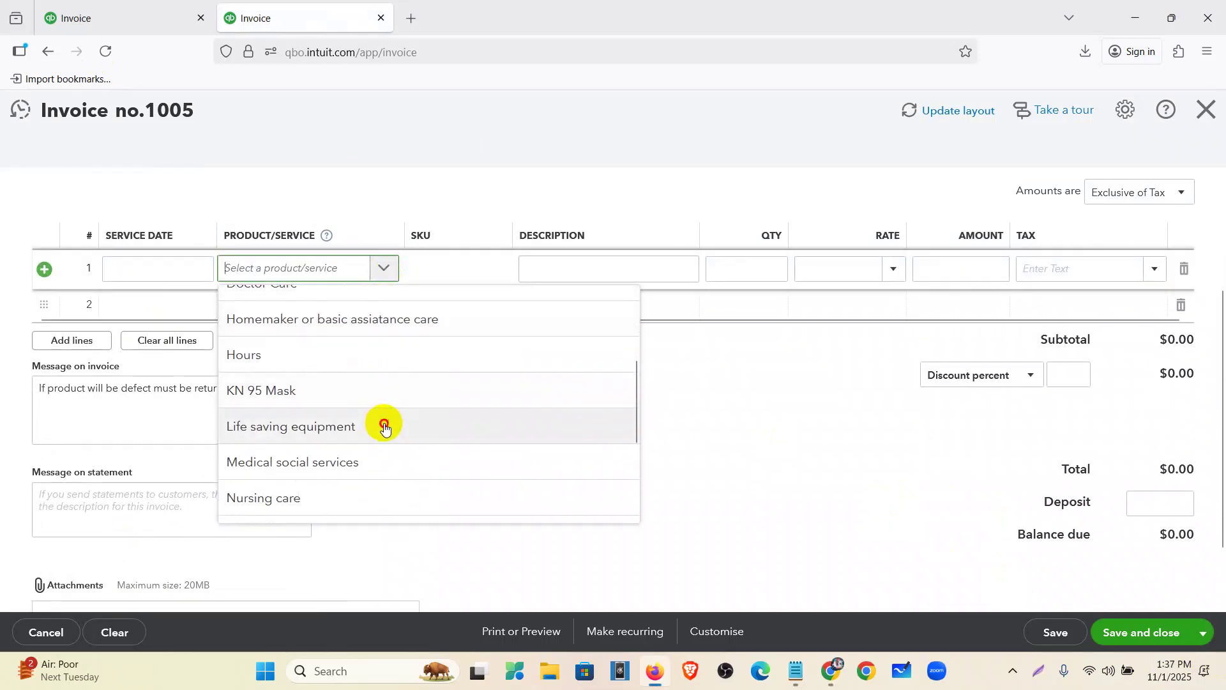
left_click(384, 424)
double_click(778, 270)
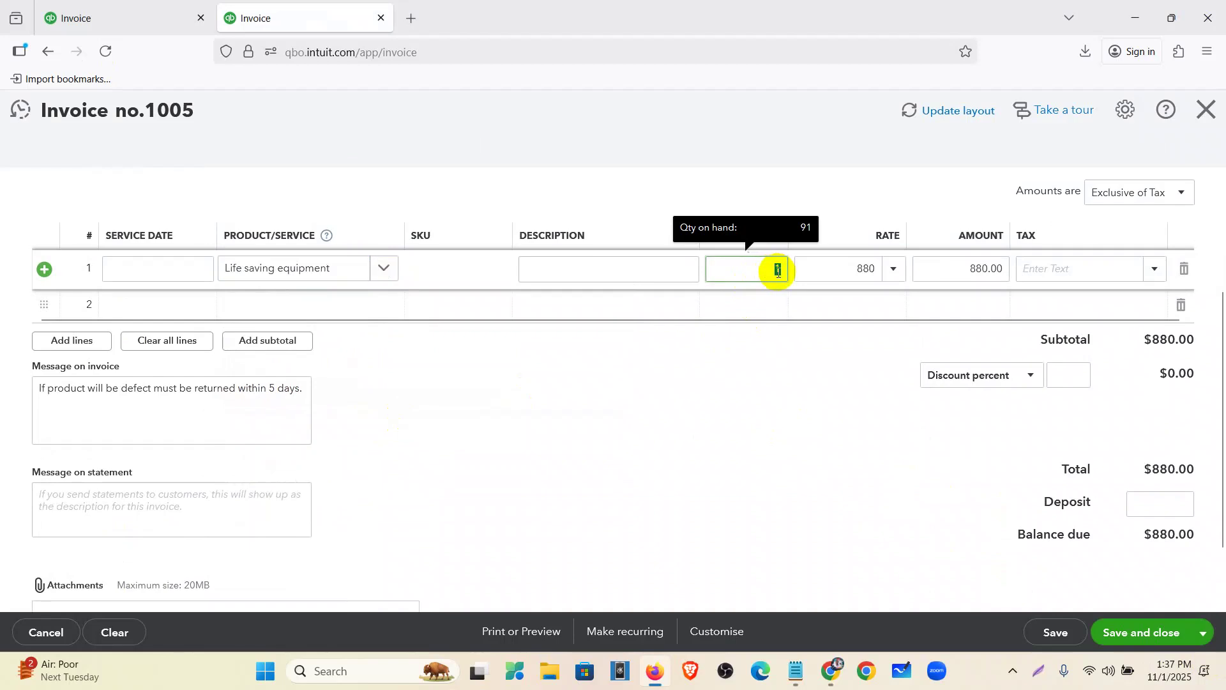
type("10")
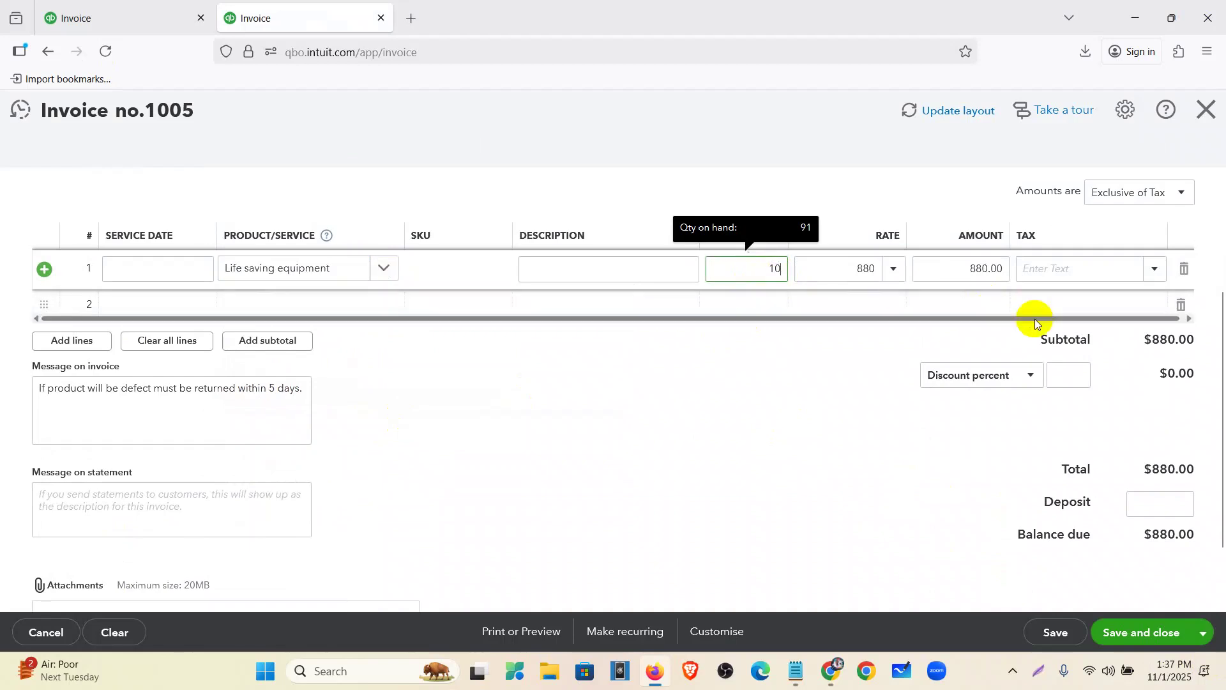
left_click(645, 361)
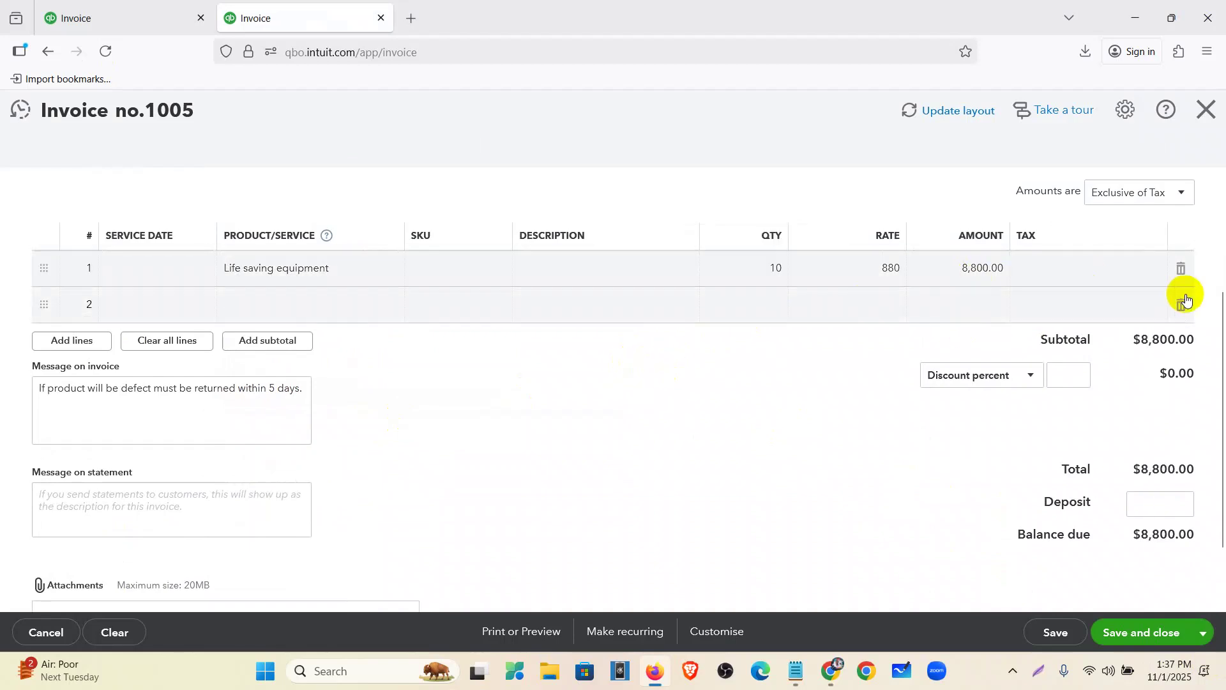
Apply Zero Rated Tax (0%) to the Life saving equipment line.
left_click(1136, 272)
left_click(1154, 269)
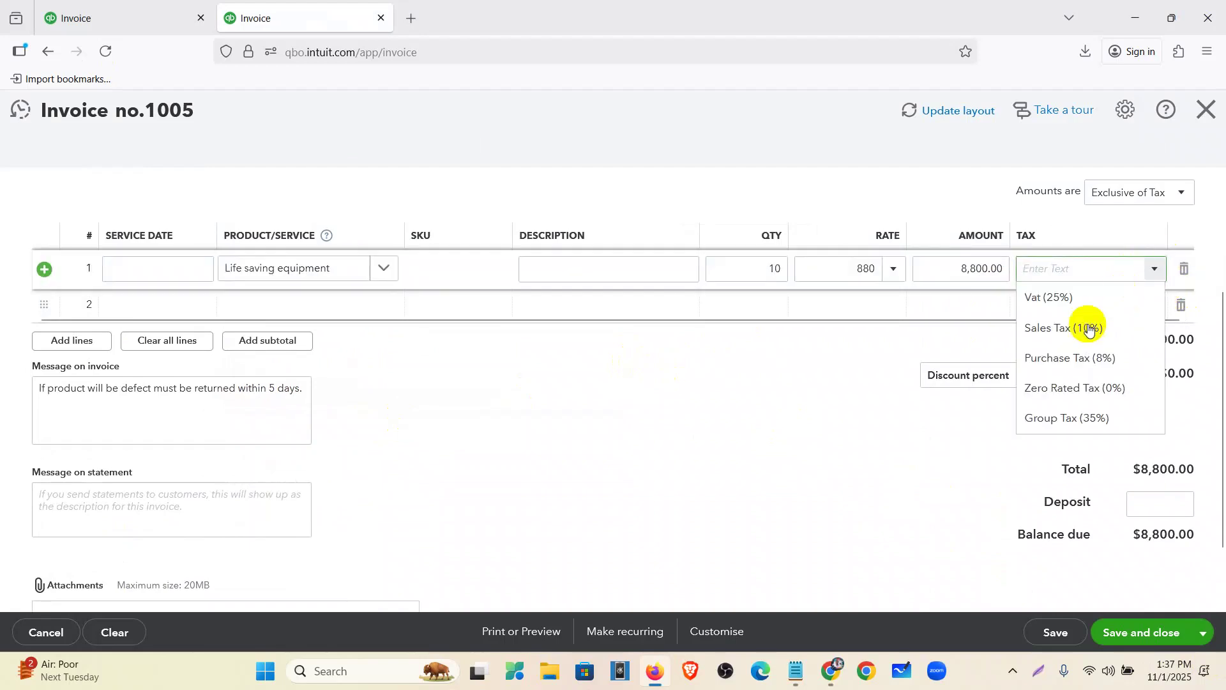
left_click(1085, 389)
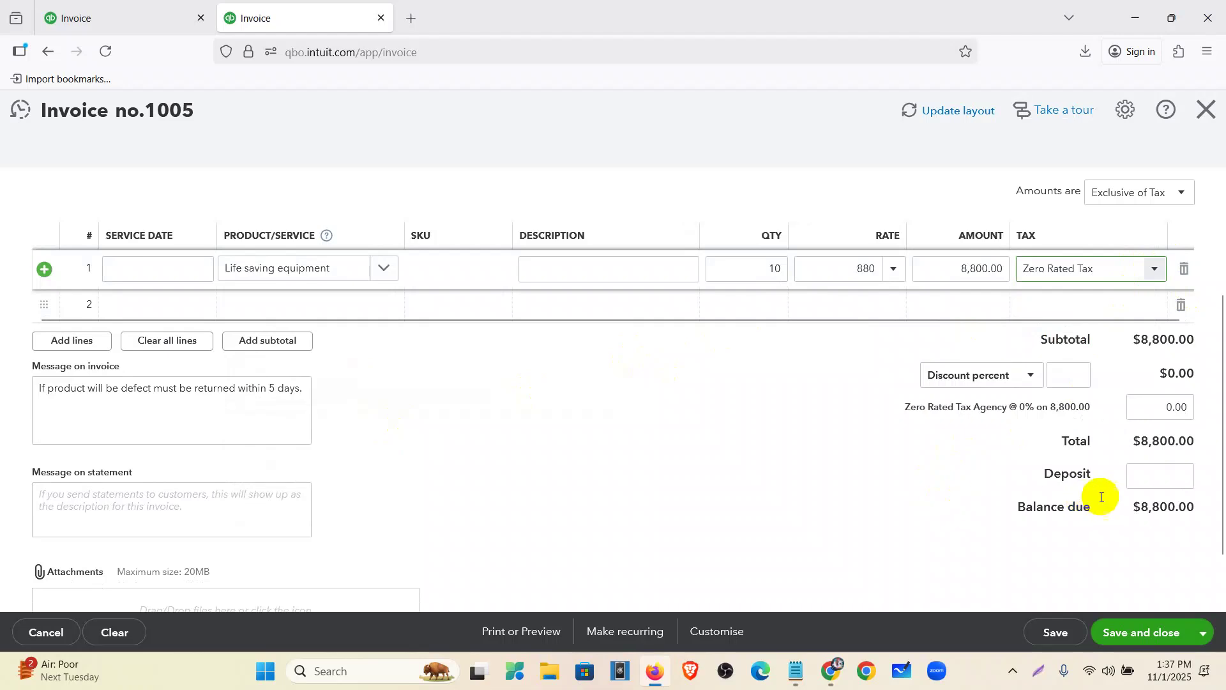
Enter a deposit of 800 on the invoice, then save and close it.
left_click(1143, 477)
type("800")
scroll(887, 528, "up", 1)
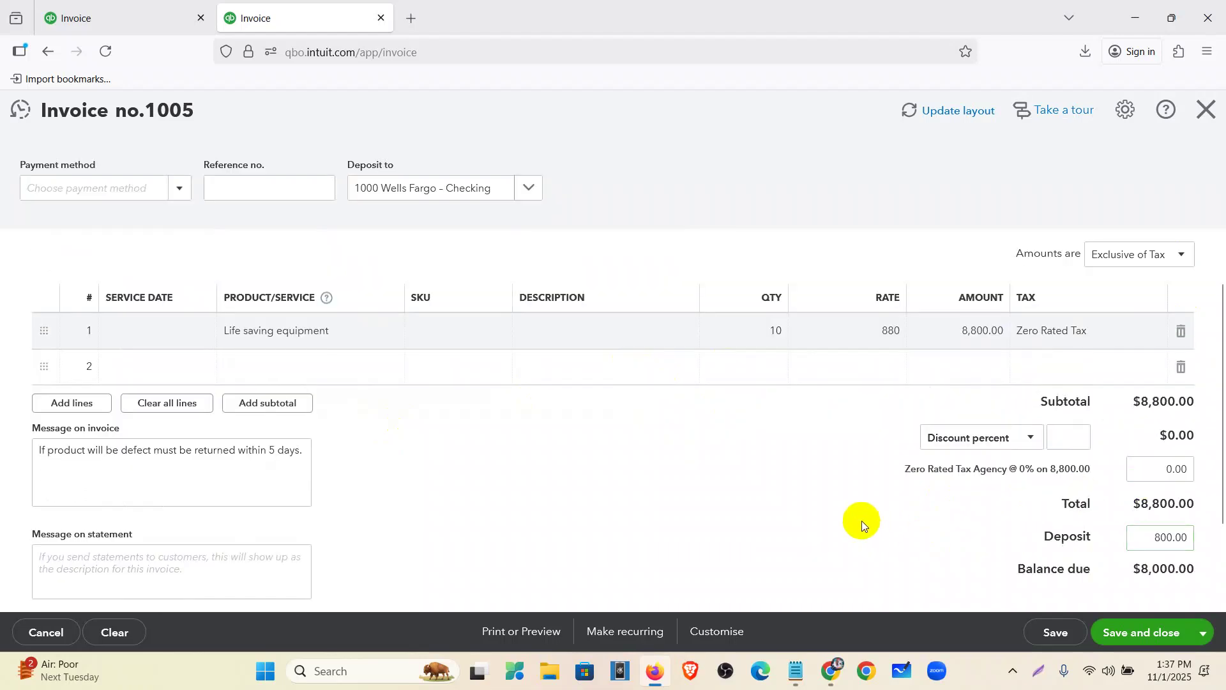
scroll(872, 524, "up", 4)
left_click(1162, 639)
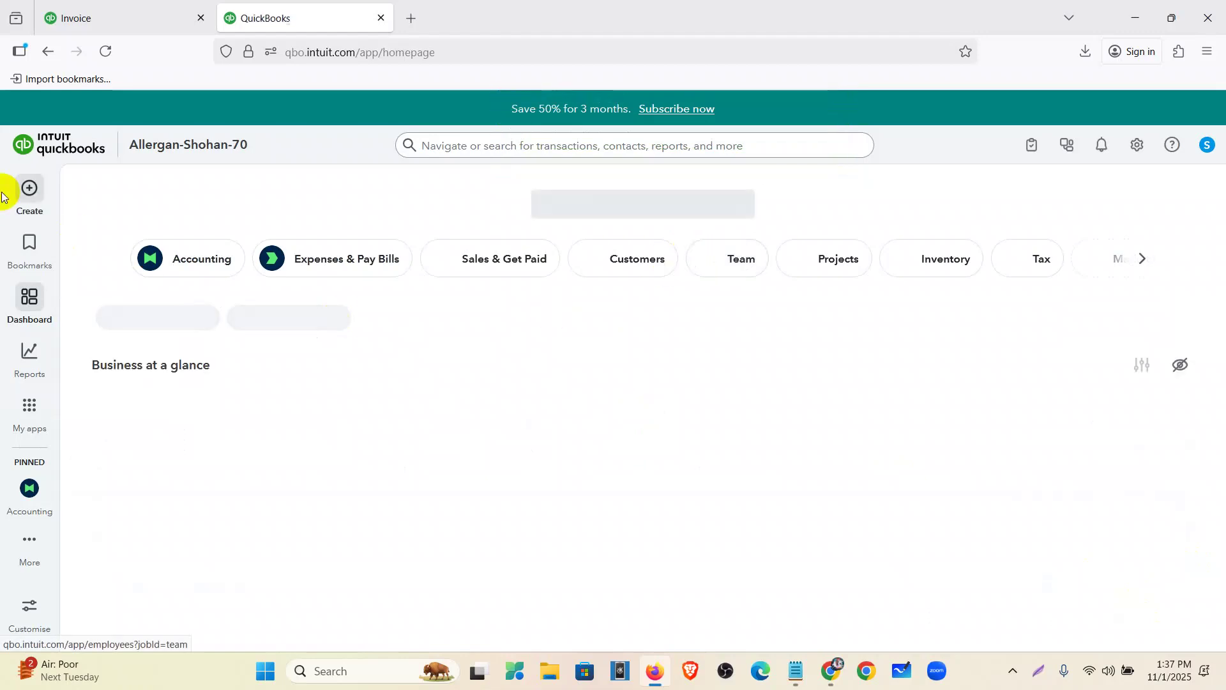
Open the sales transactions list and check the status of the newest invoice.
mouse_move(28, 408)
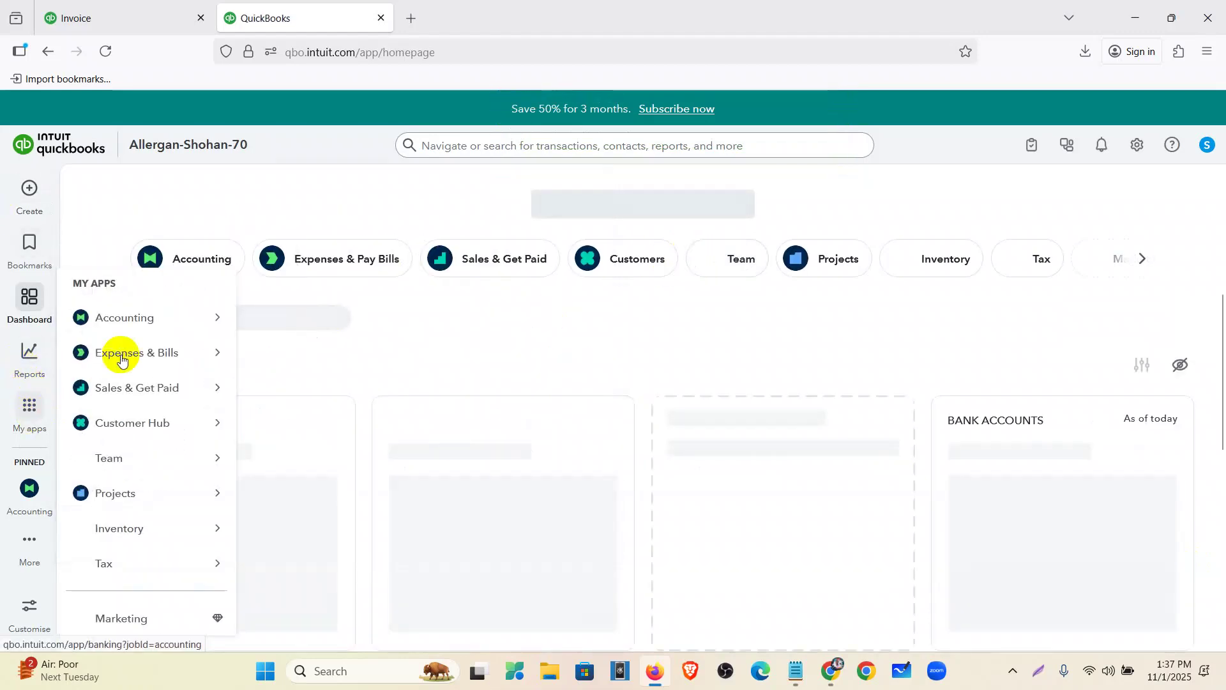
mouse_move(132, 321)
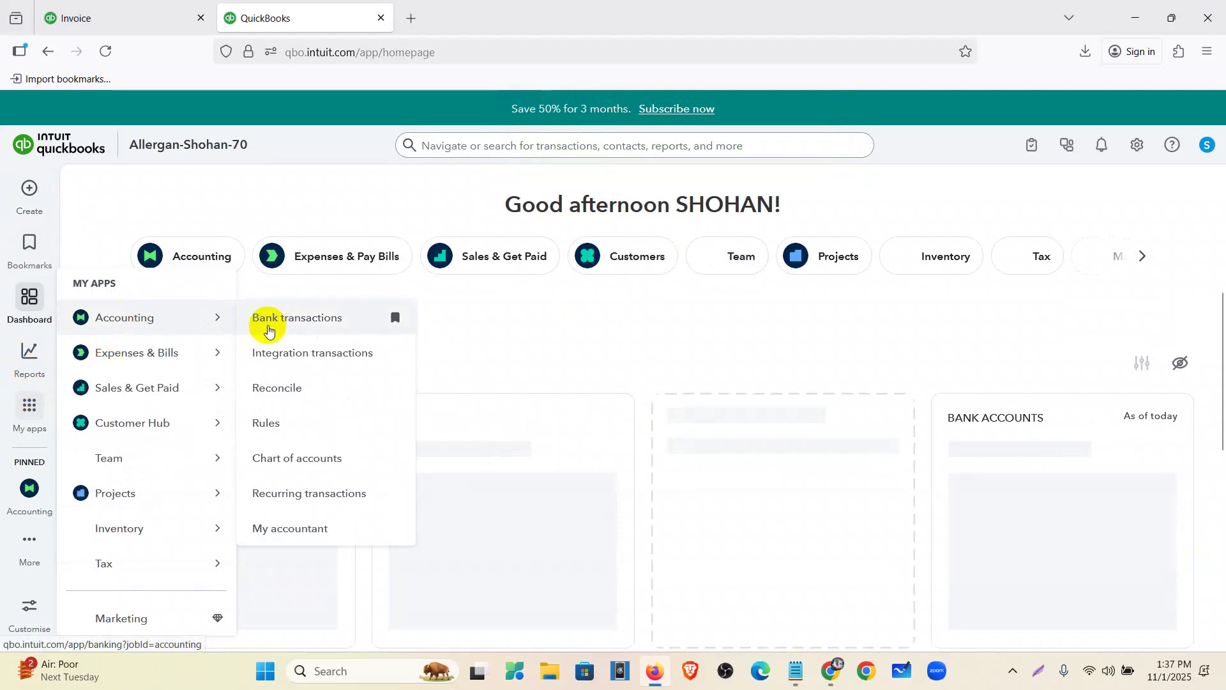
mouse_move(176, 389)
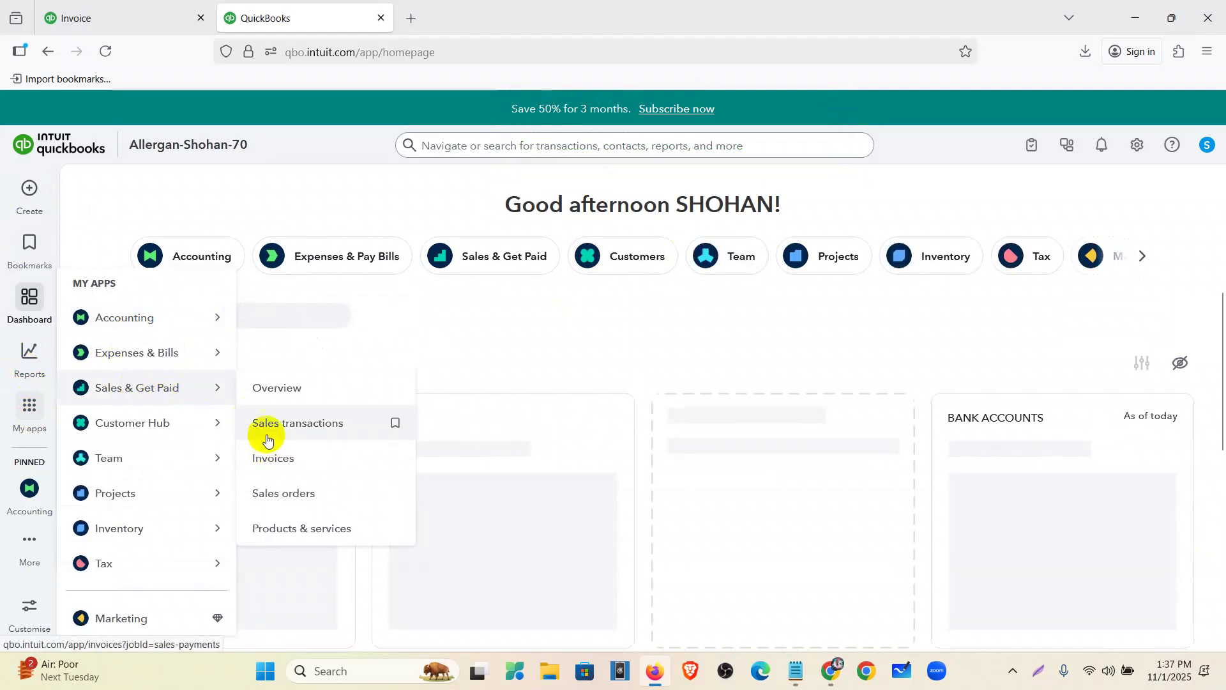
left_click(286, 424)
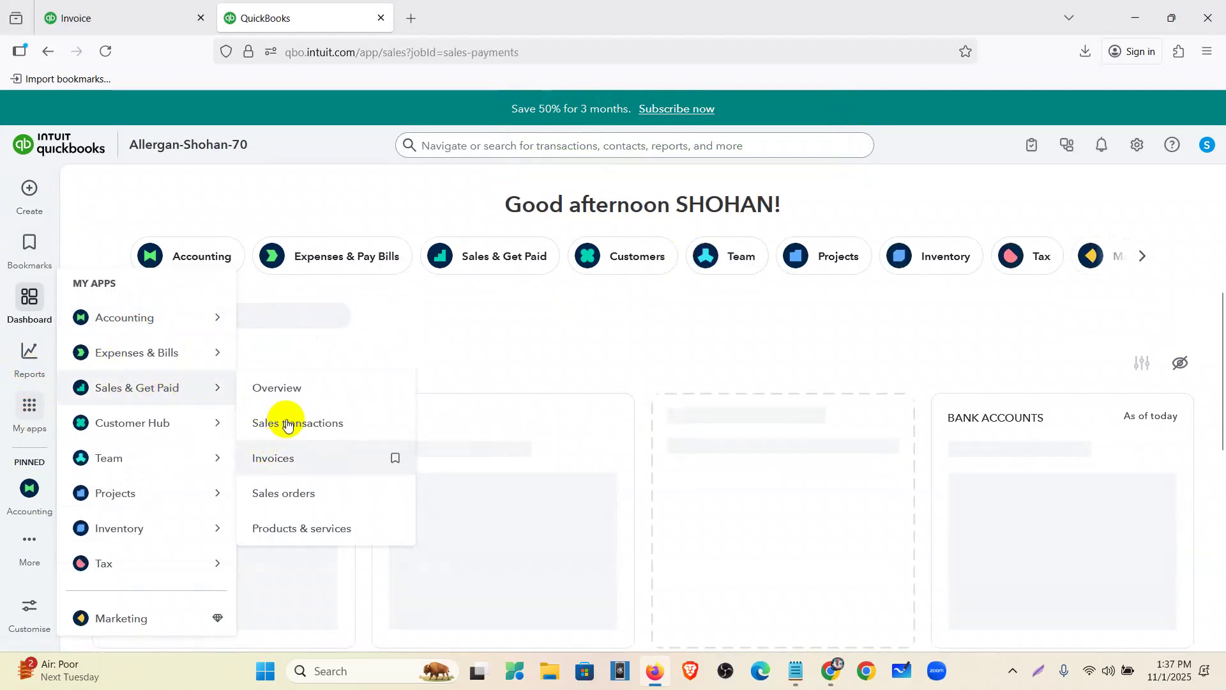
left_click(24, 418)
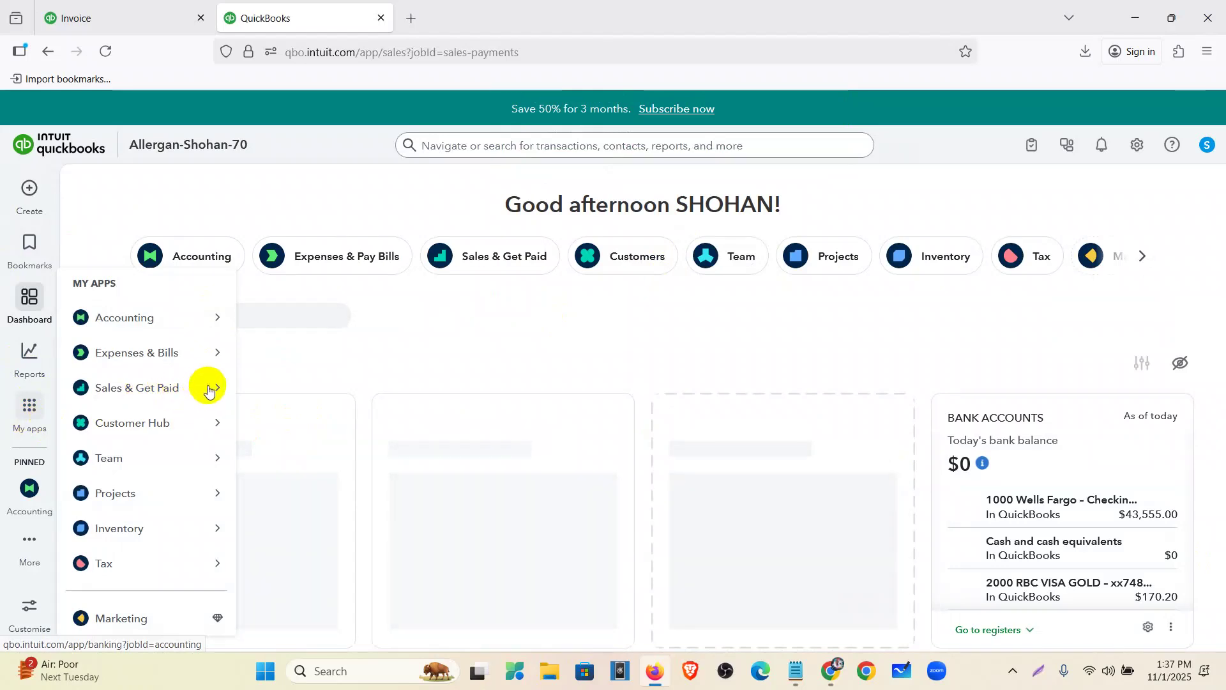
left_click(209, 390)
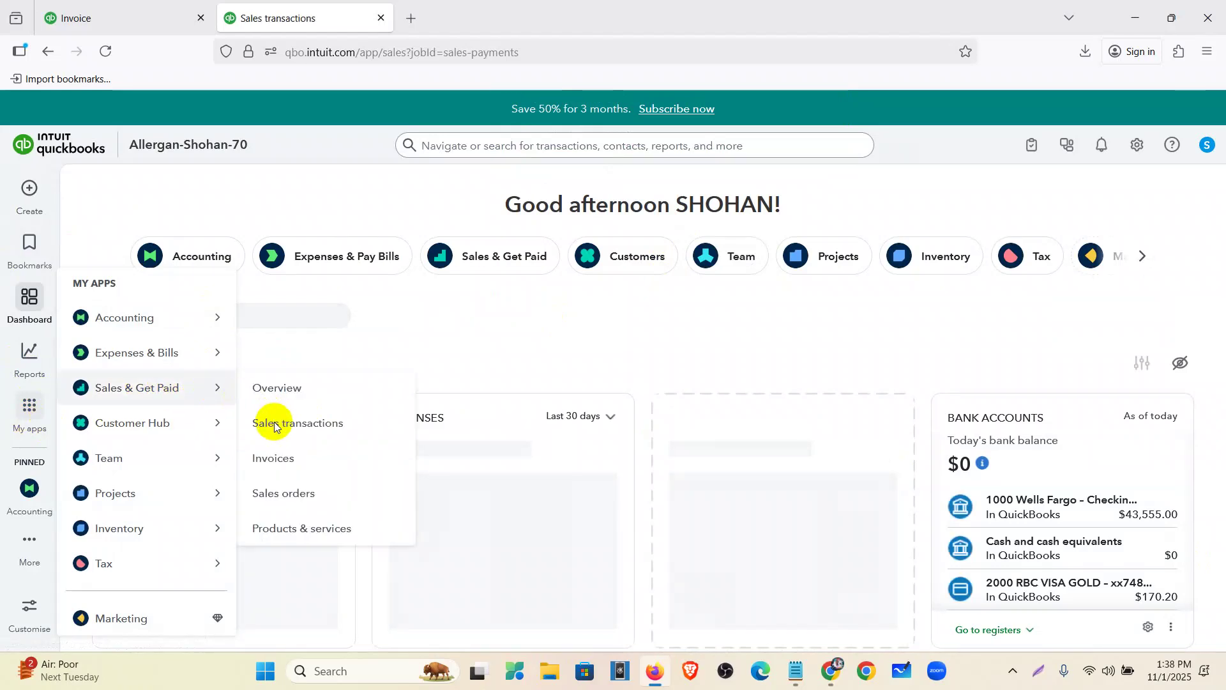
left_click(275, 424)
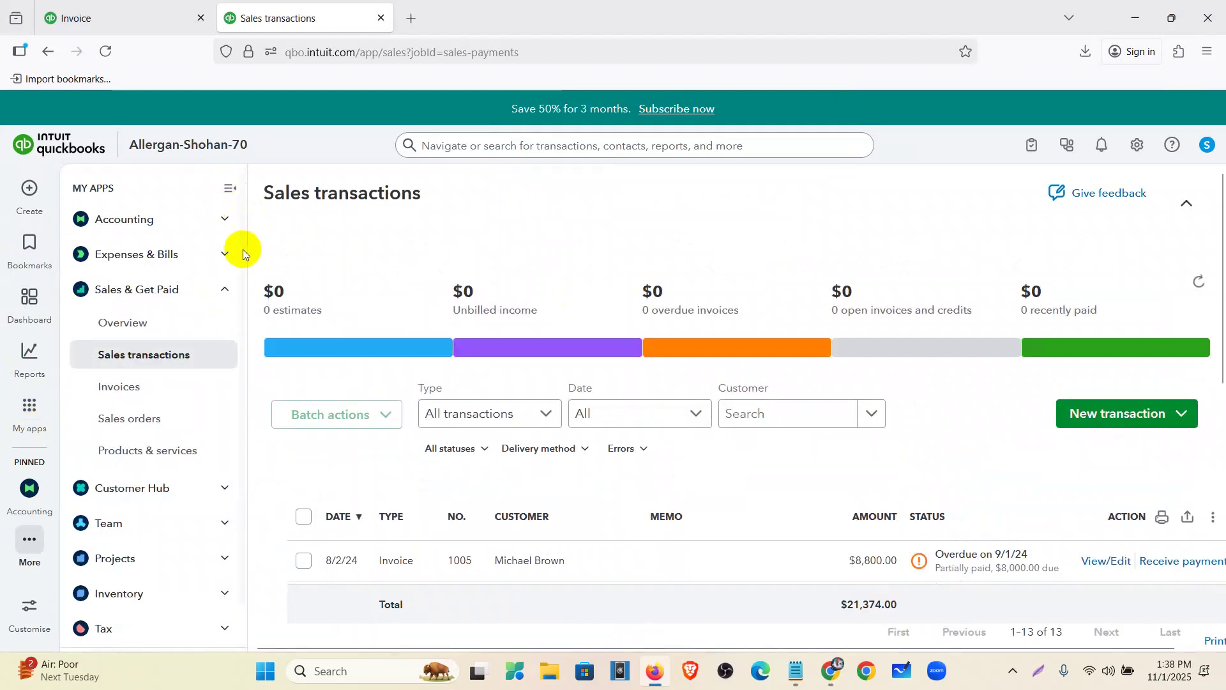
scroll(659, 430, "down", 3)
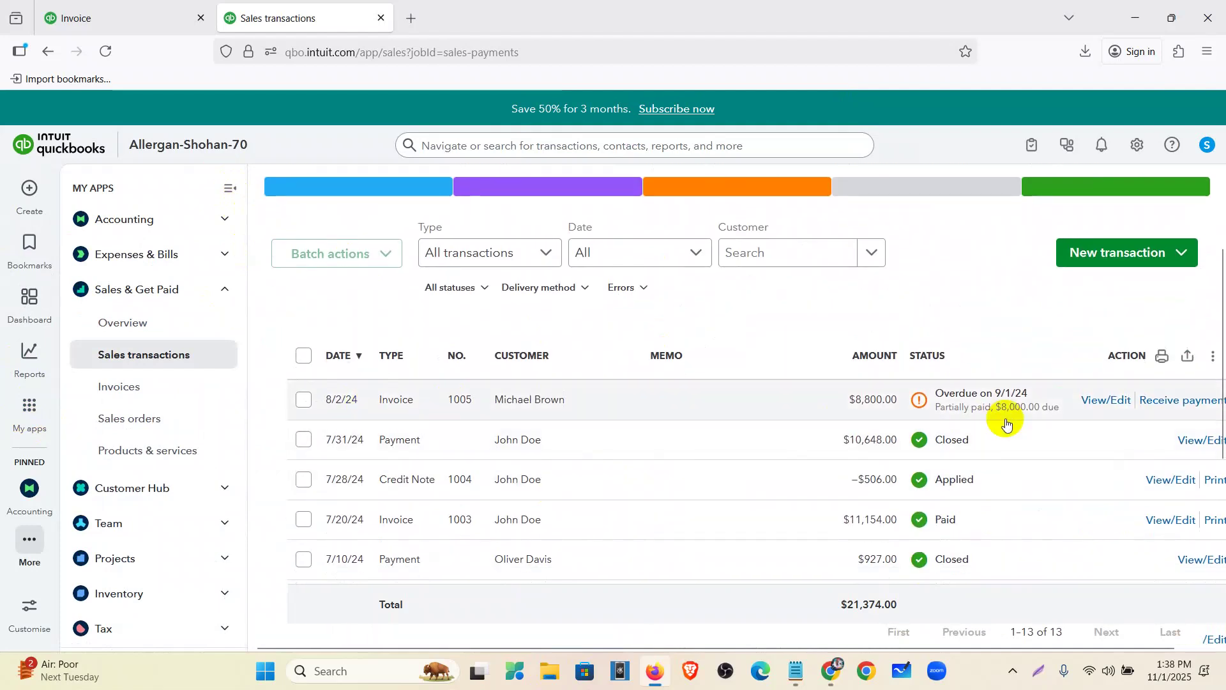
Open invoice 1005 from the sales transactions list, duplicate its browser tab, and review the invoice's line items and deposit.
left_click(228, 188)
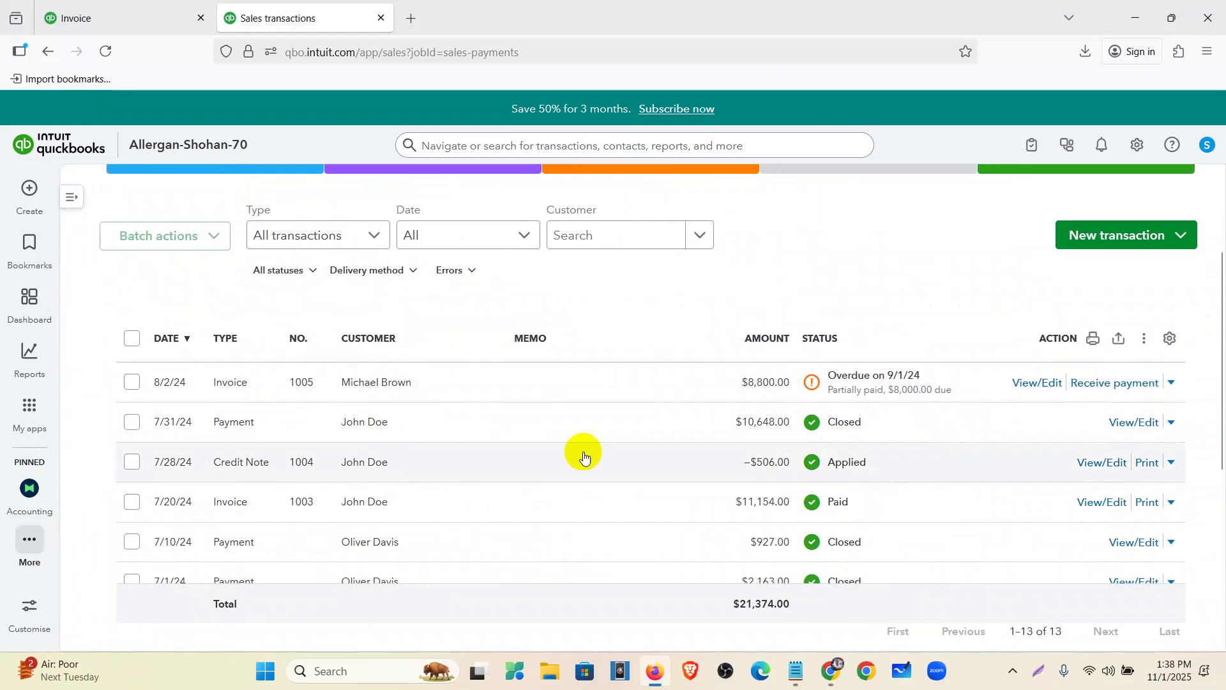
left_click(1022, 386)
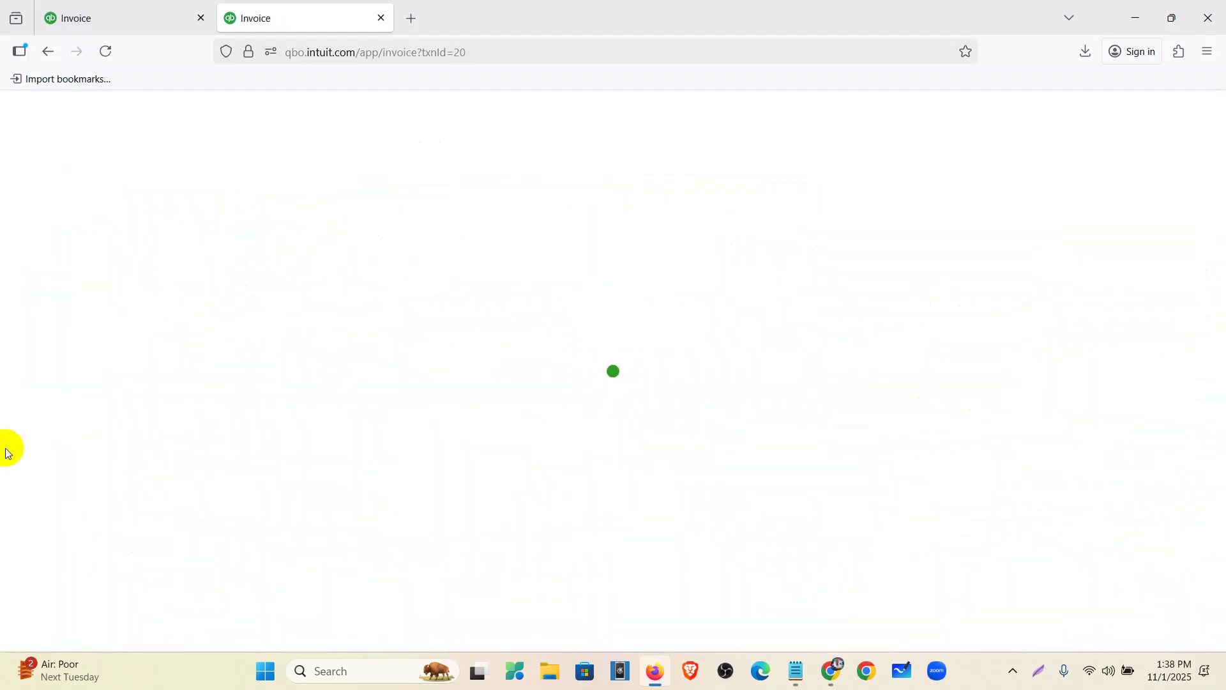
left_click(201, 18)
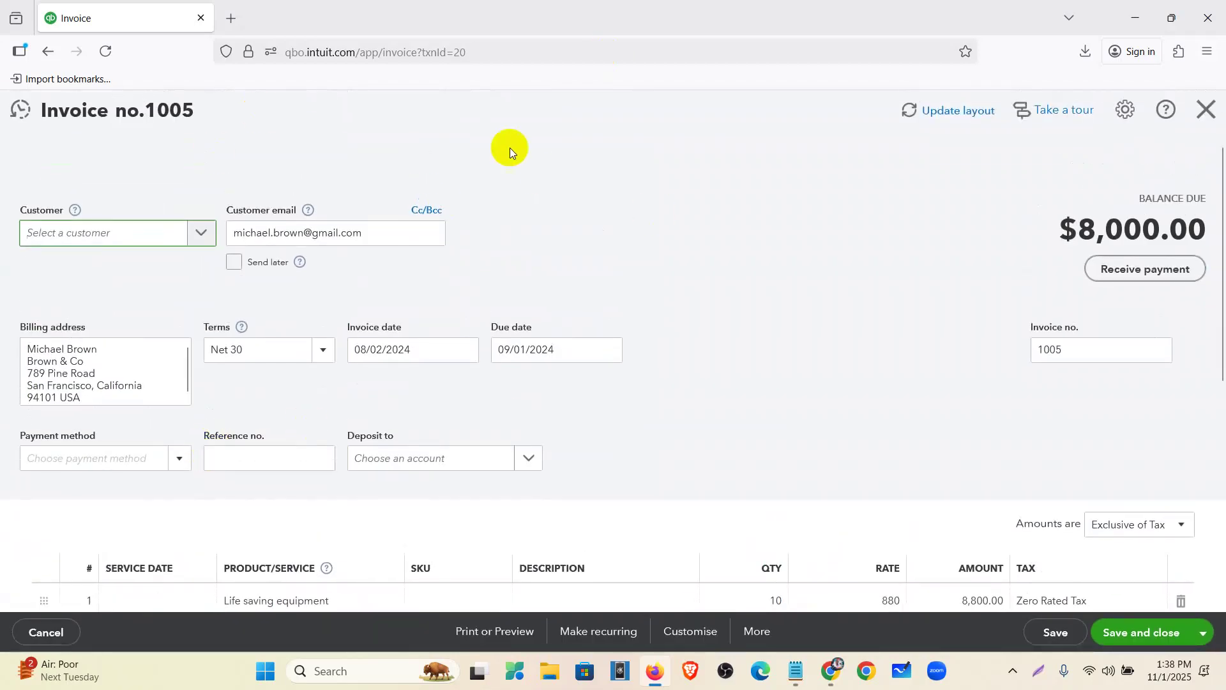
right_click(125, 14)
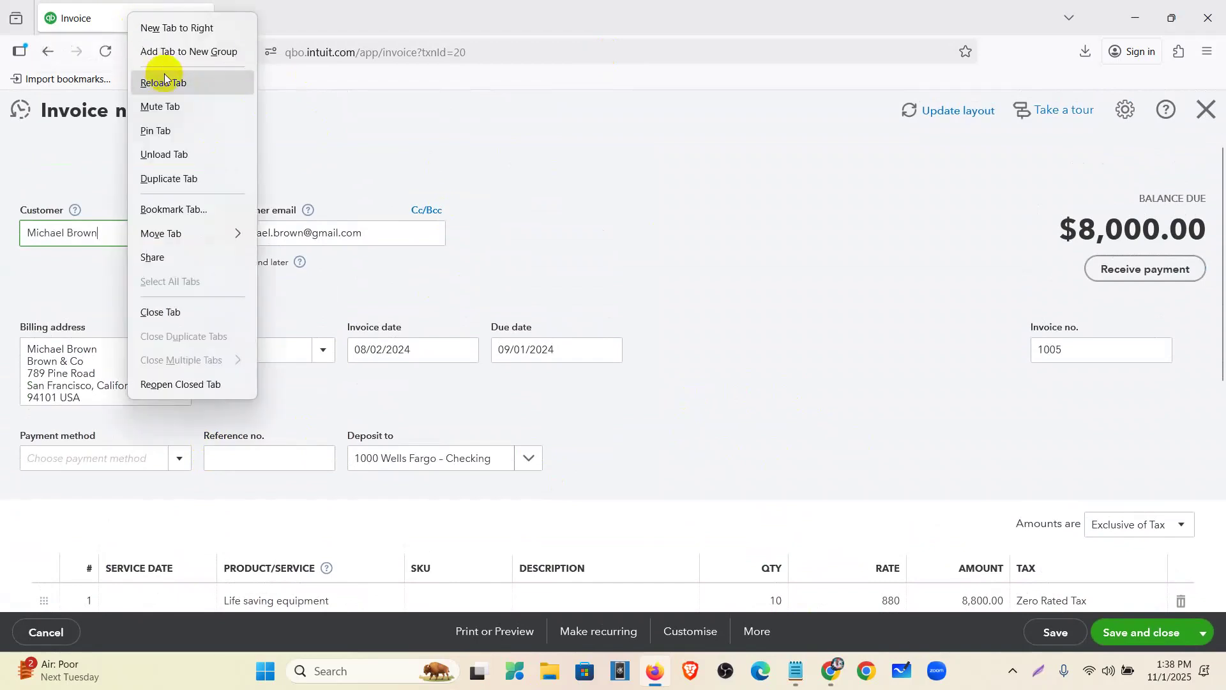
key("Escape")
left_click(179, 183)
left_click(114, 17)
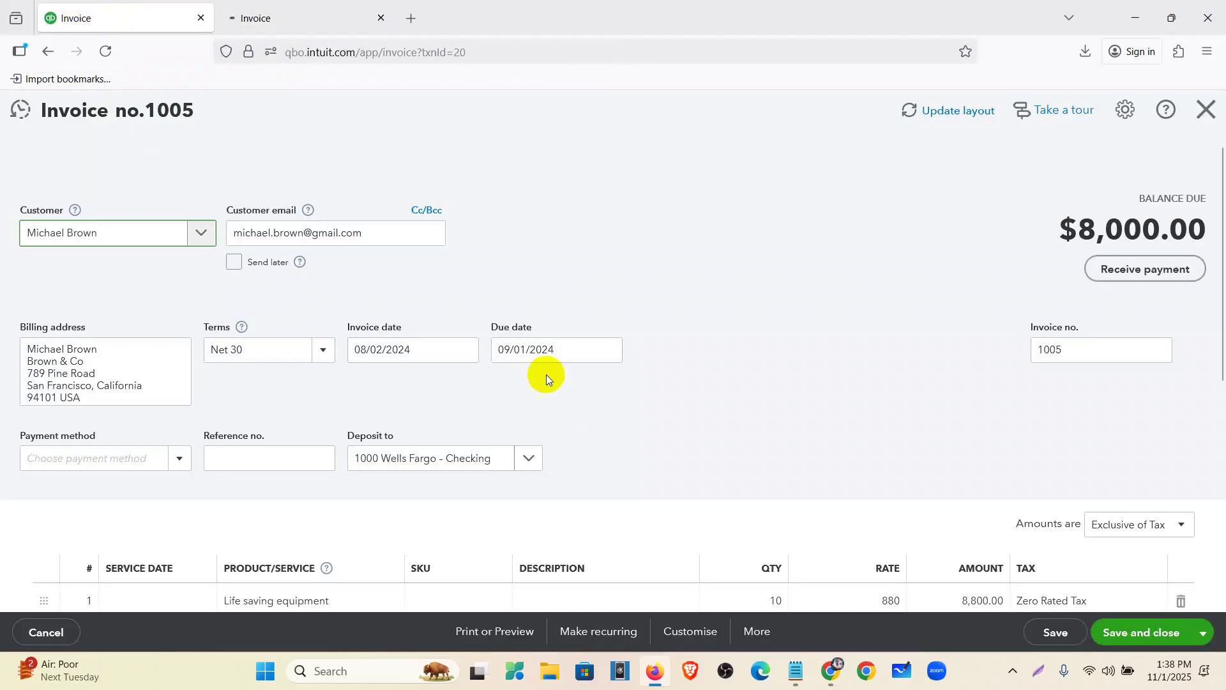
scroll(476, 366, "down", 4)
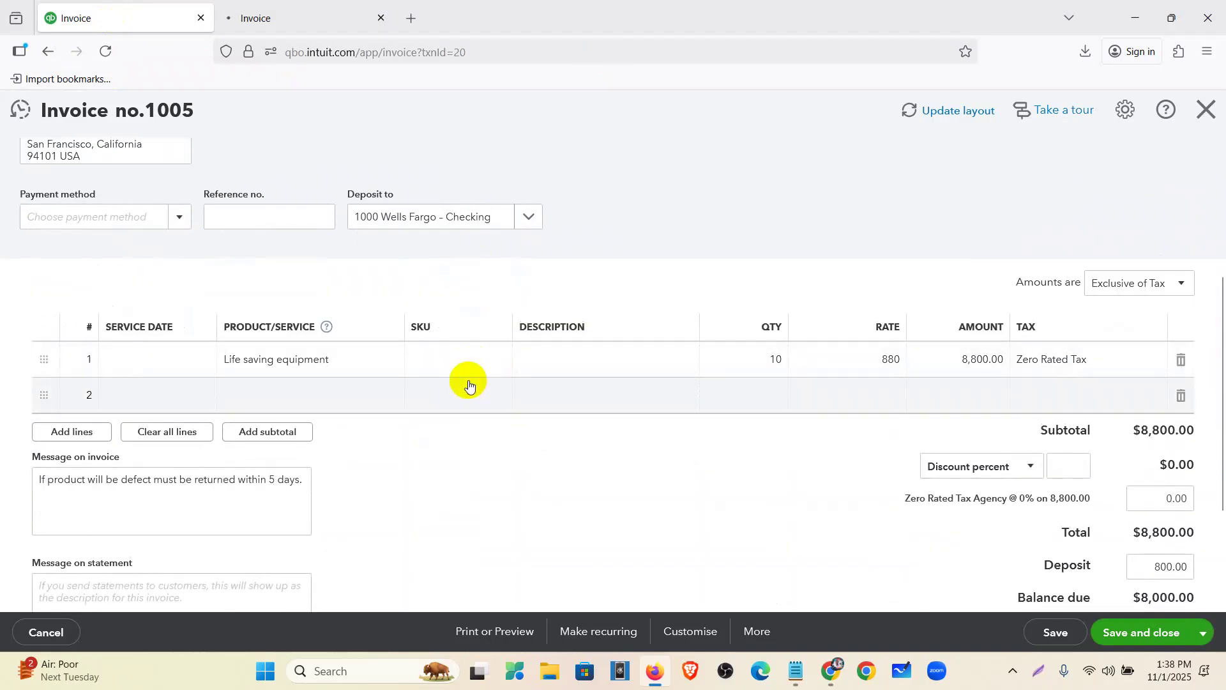
Close the invoice in the duplicate browser tab and start a new credit note there.
left_click(293, 18)
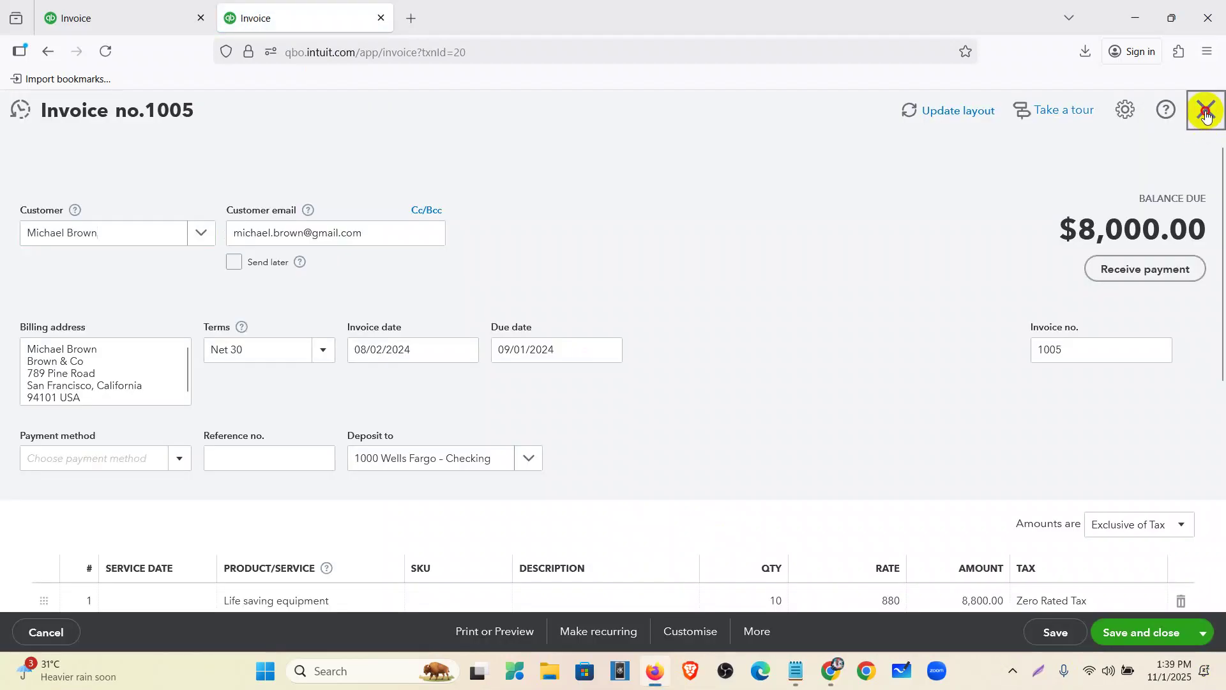
left_click(1207, 110)
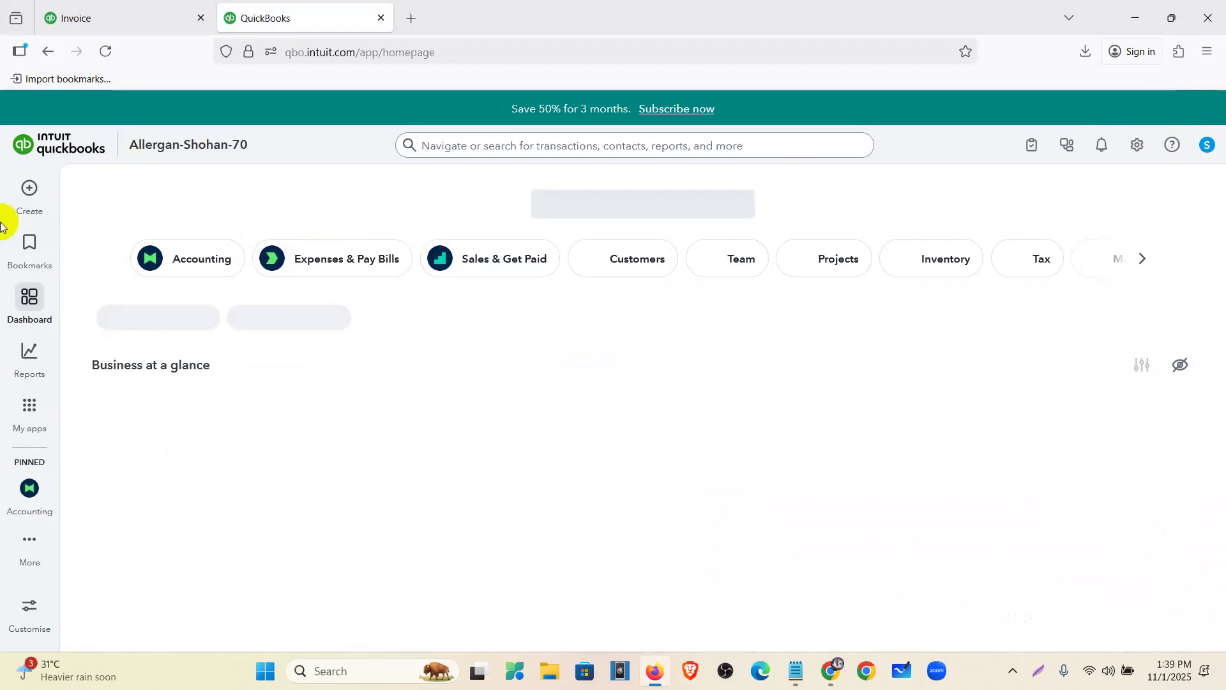
left_click(30, 188)
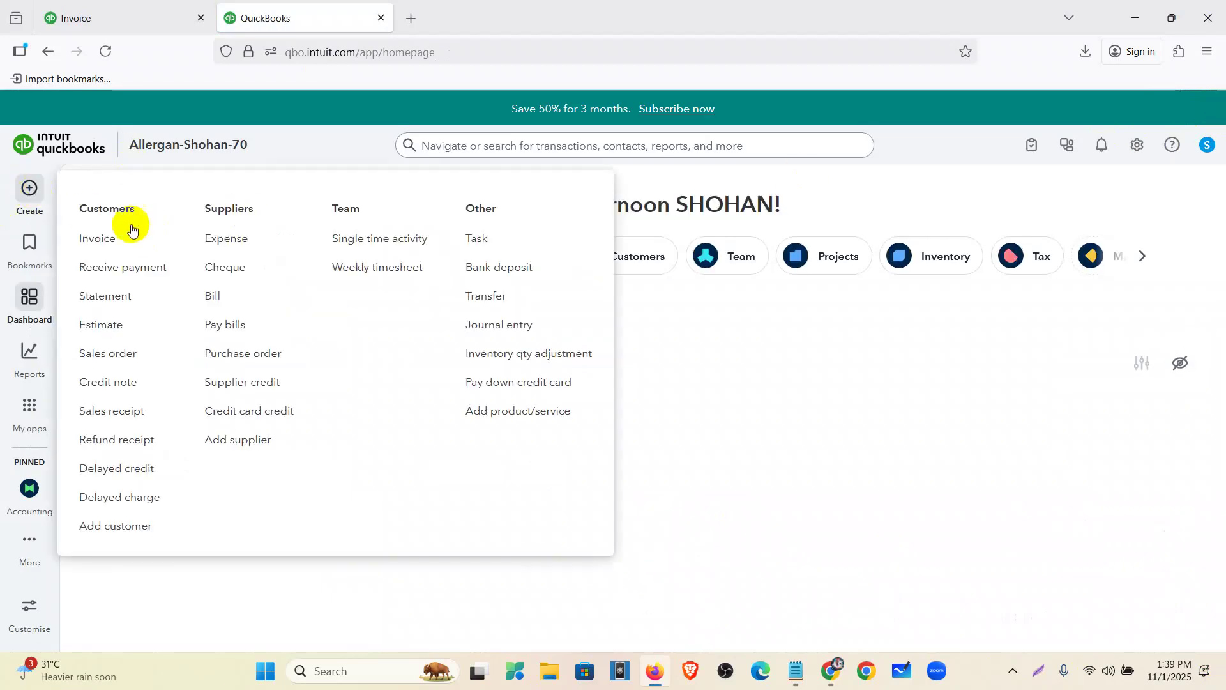
left_click(119, 392)
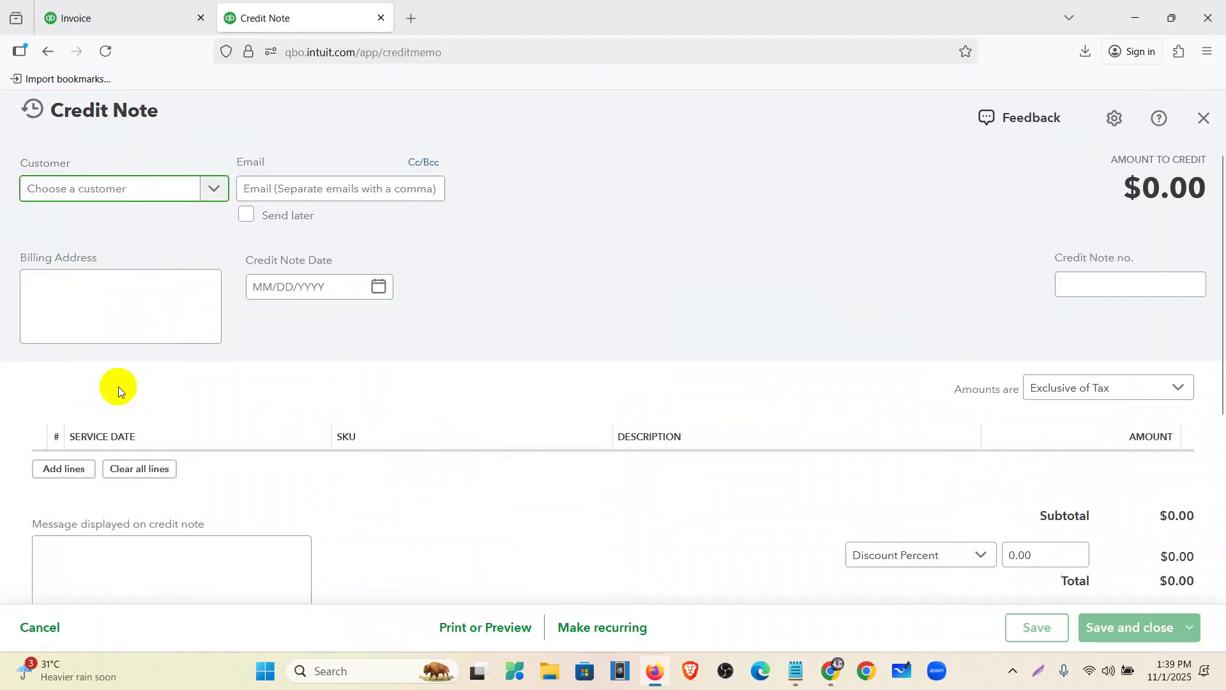
Select invoice 1005's customer on the credit note and date it 08/10/2024, dismissing the suggestion to link the invoice.
left_click(102, 14)
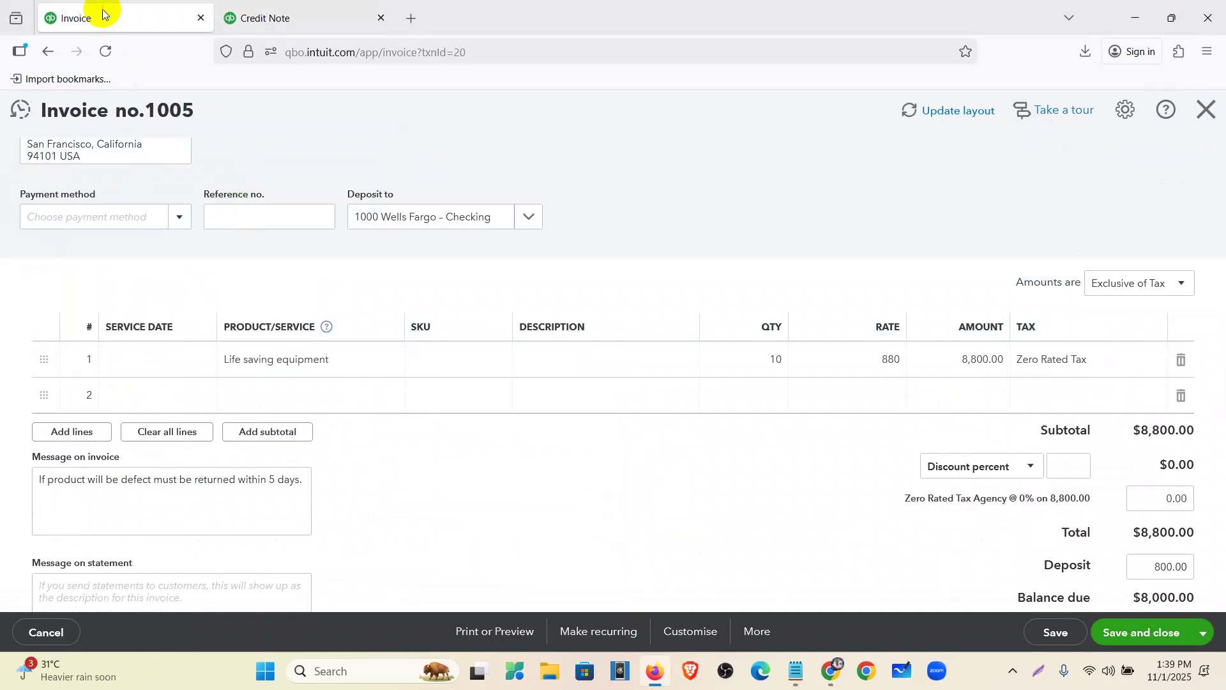
scroll(96, 375, "up", 4)
left_click(254, 21)
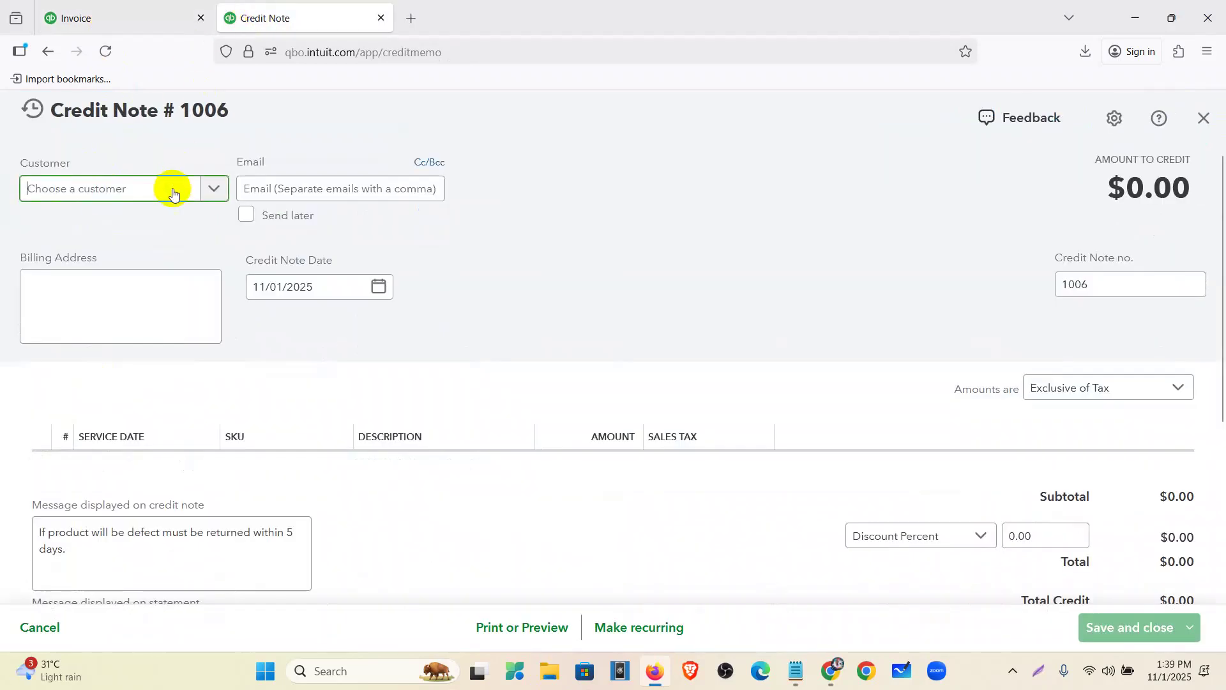
left_click(210, 189)
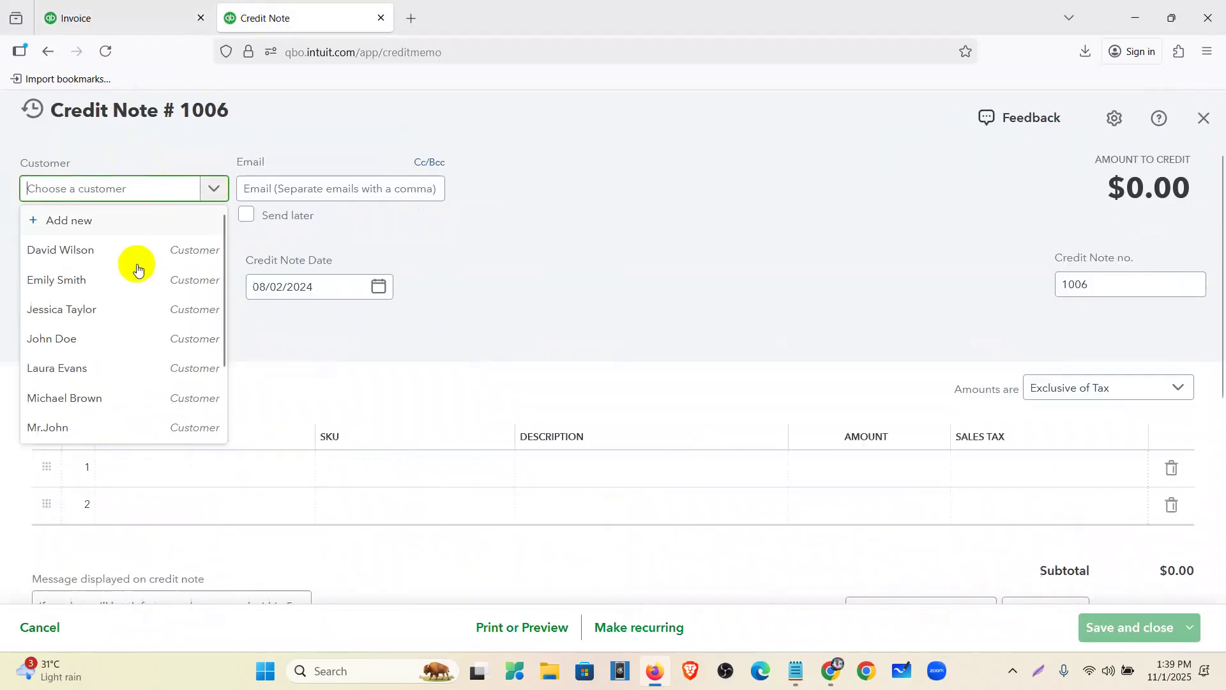
left_click(96, 397)
left_click(380, 289)
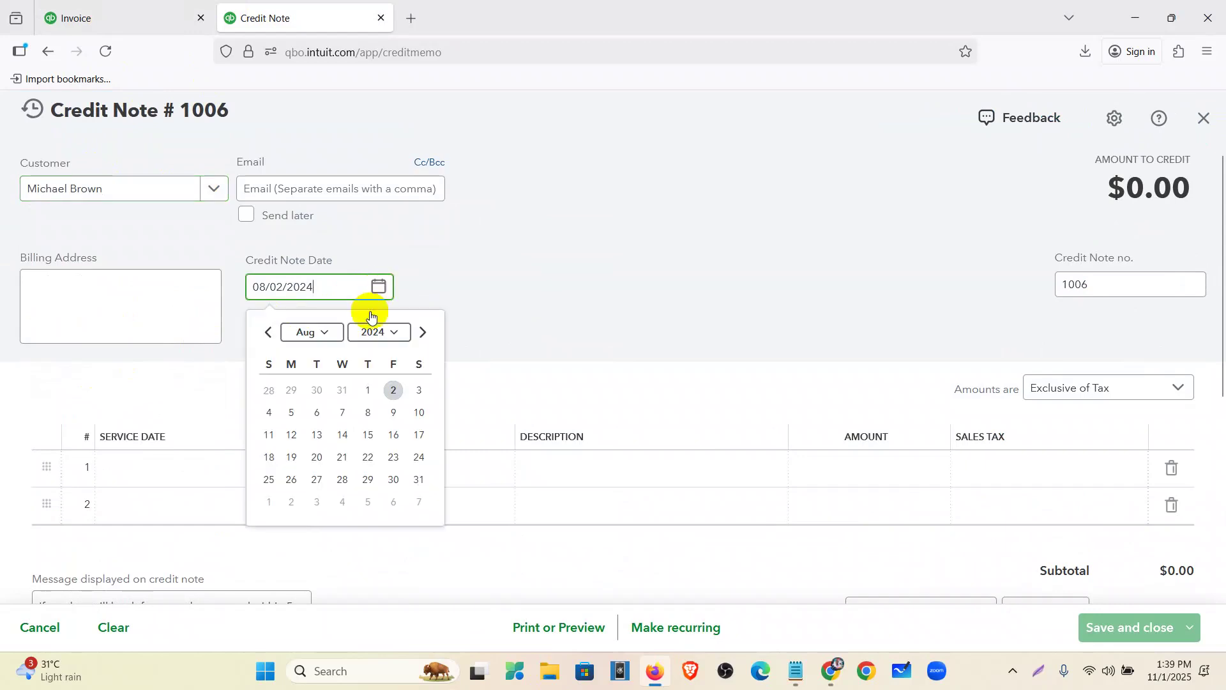
left_click(417, 414)
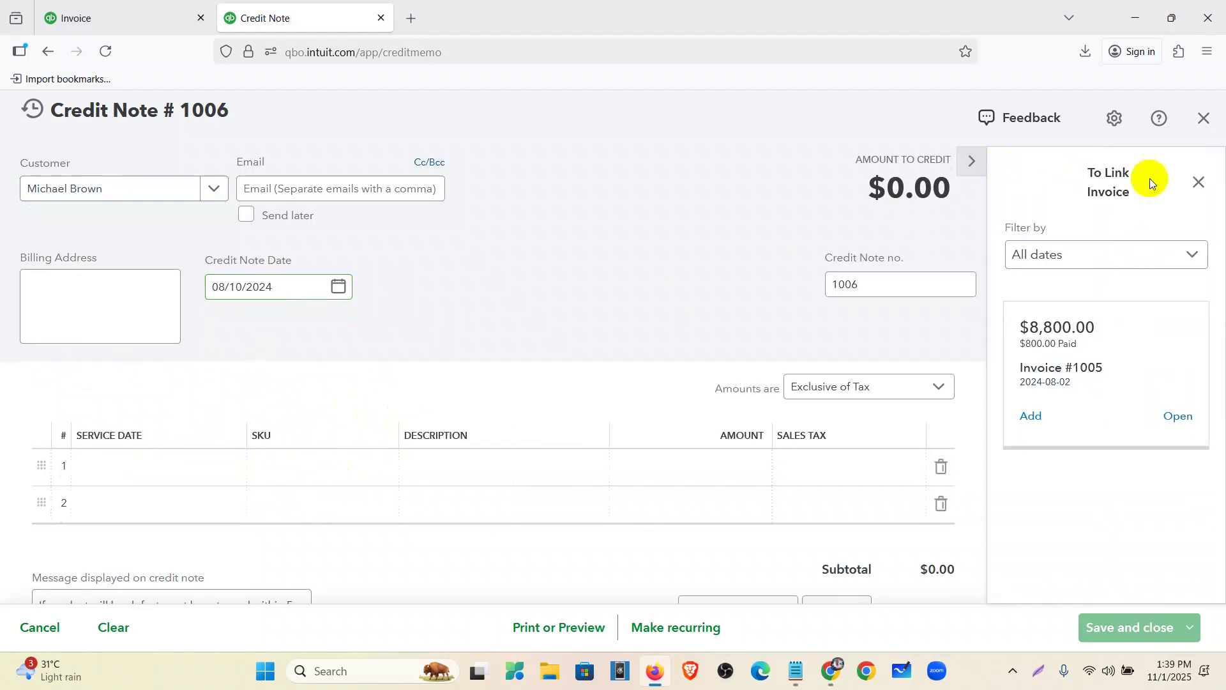
left_click(1199, 186)
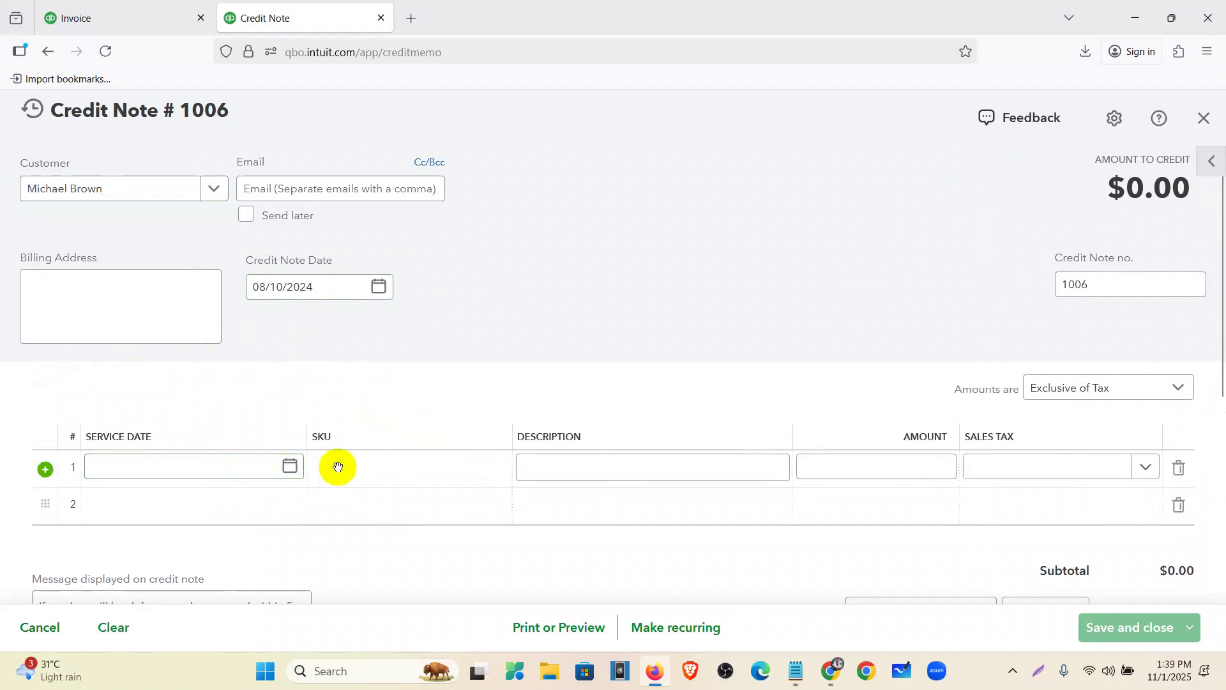
Add Life saving equipment as the credit note's first line, checking the product against invoice 1005.
scroll(555, 447, "down", 4)
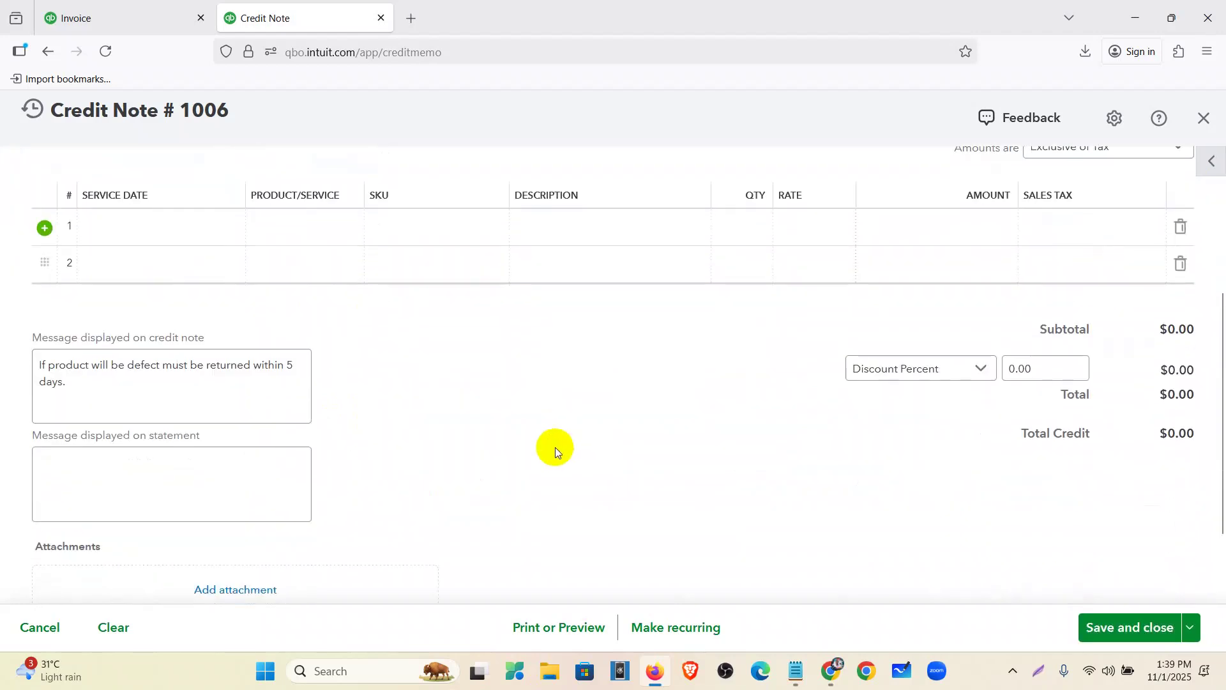
scroll(555, 447, "up", 4)
left_click(306, 468)
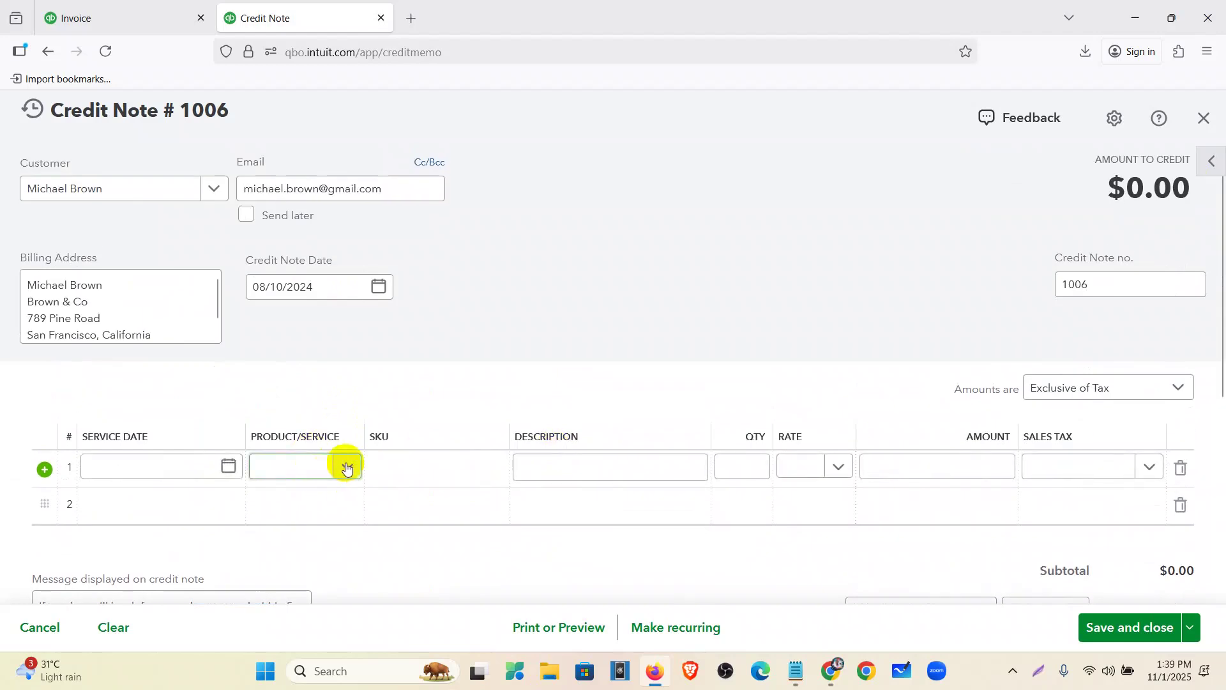
left_click(118, 13)
scroll(363, 413, "down", 2)
left_click(301, 17)
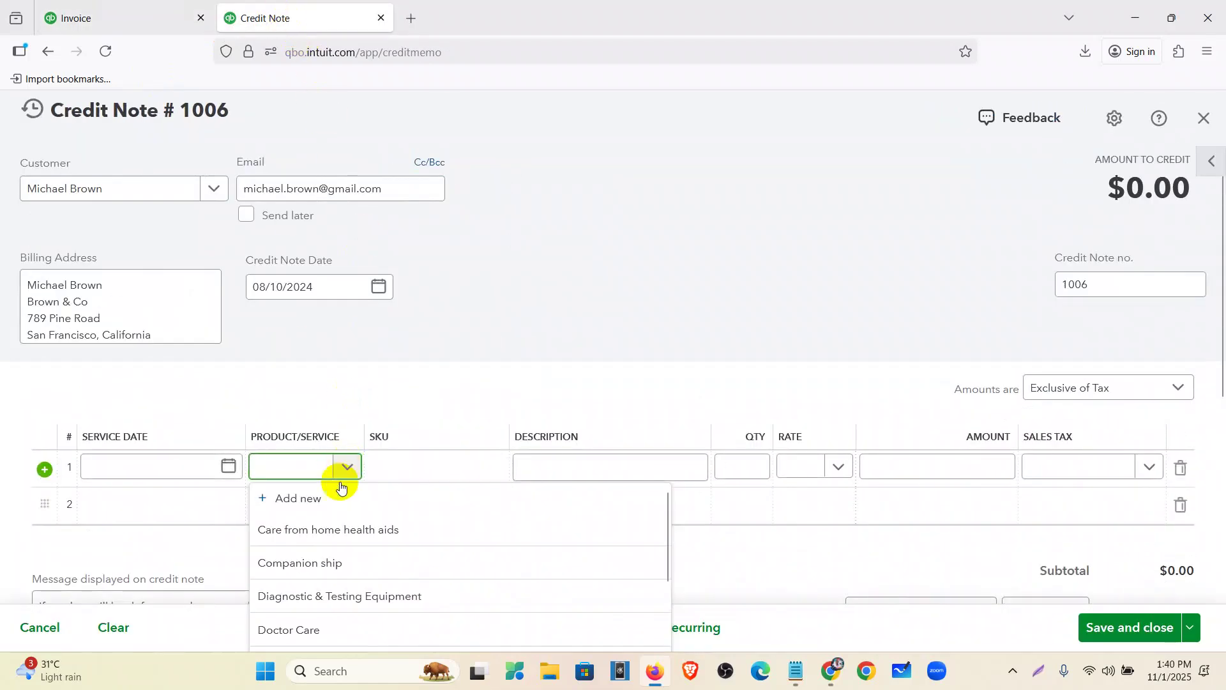
scroll(337, 544, "down", 1)
scroll(339, 539, "down", 2)
scroll(344, 578, "down", 2)
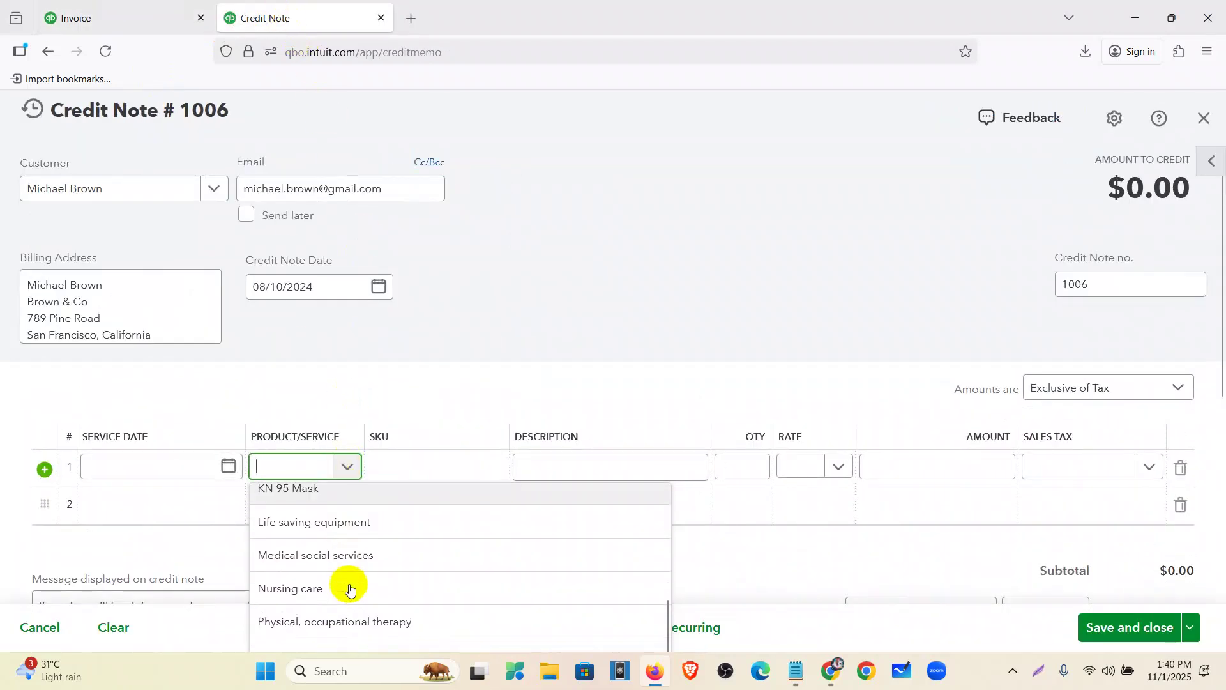
left_click(348, 532)
Set the Life saving equipment line to a quantity of 2 at the invoice's rate of 880.
left_click(759, 468)
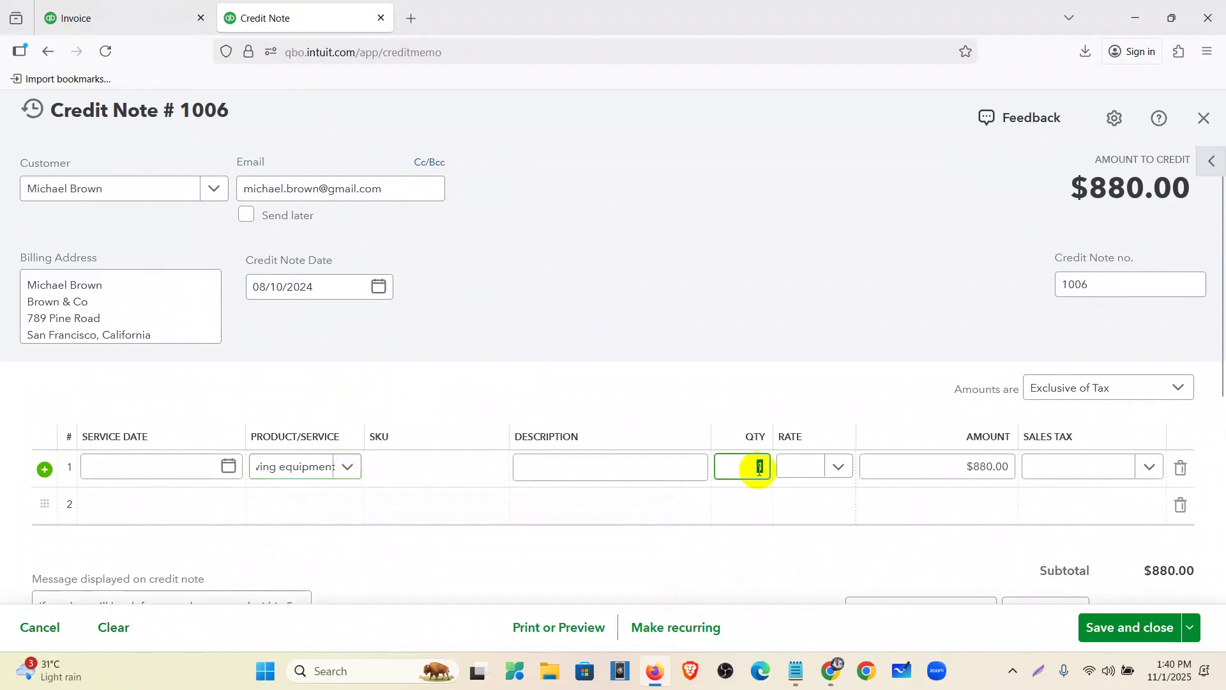
type("2")
left_click(796, 468)
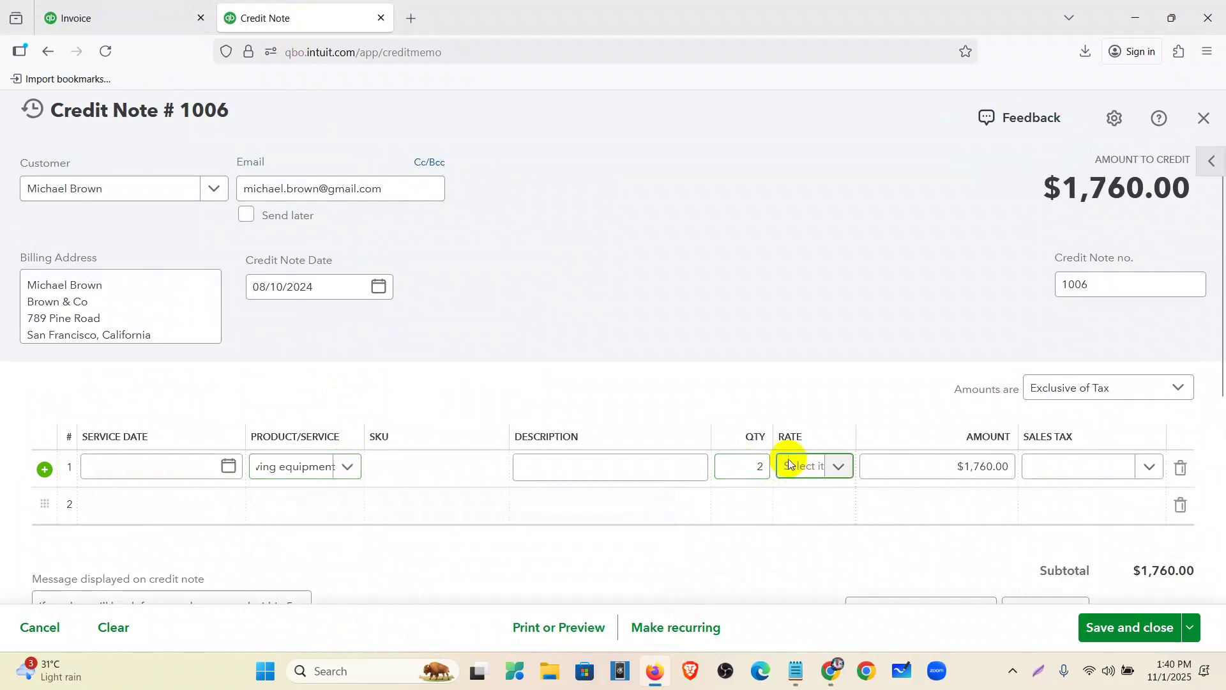
left_click(143, 13)
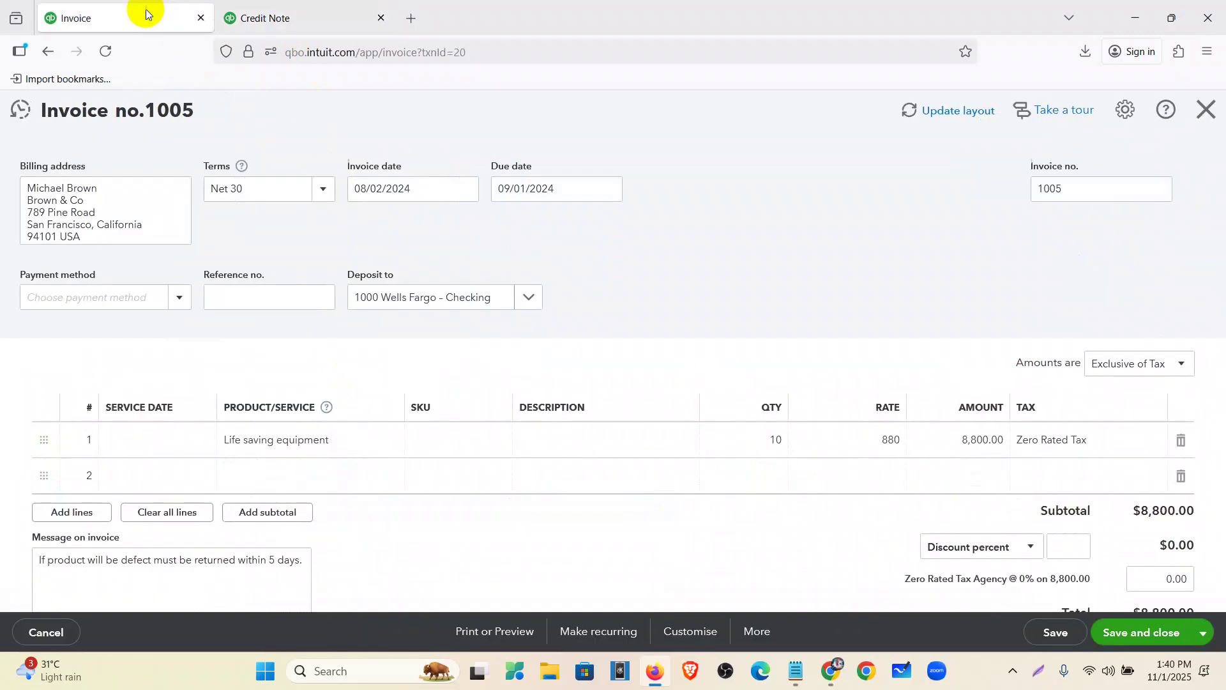
left_click(221, 14)
left_click(811, 469)
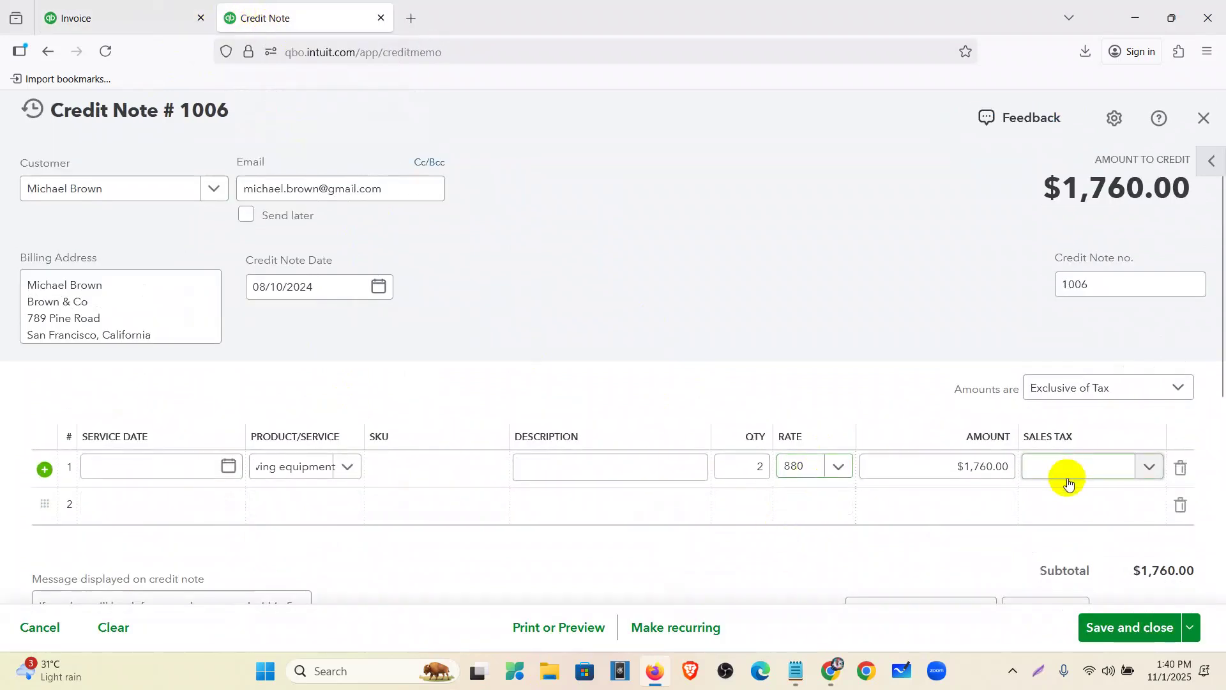
Apply Zero Rated Tax (0%) to the credit note line, then save and close the credit note.
left_click(1068, 482)
left_click(1107, 406)
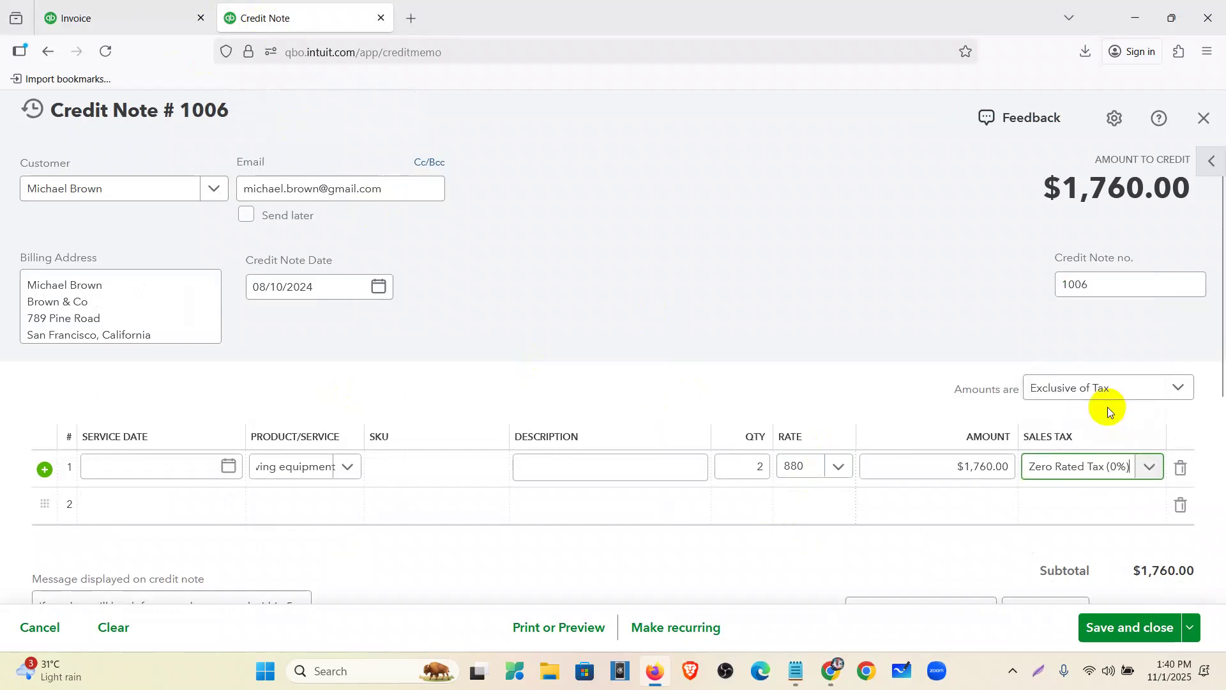
scroll(1051, 501, "down", 3)
left_click(1133, 621)
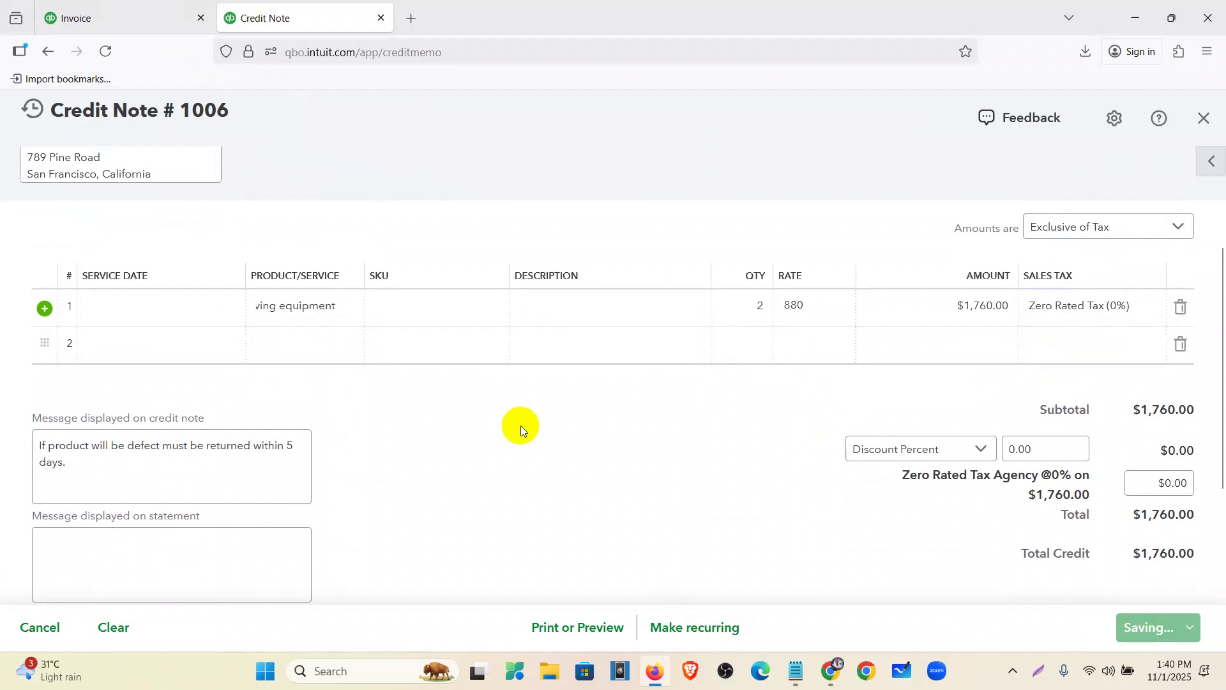
scroll(521, 426, "down", 3)
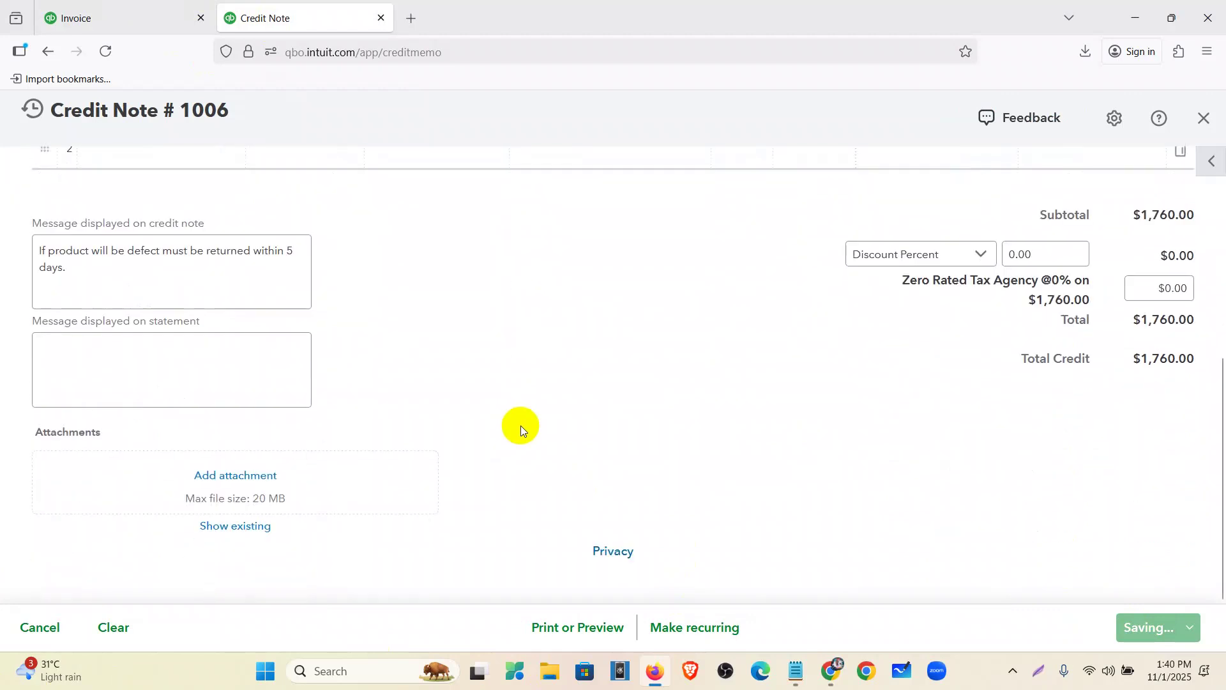
scroll(521, 427, "up", 6)
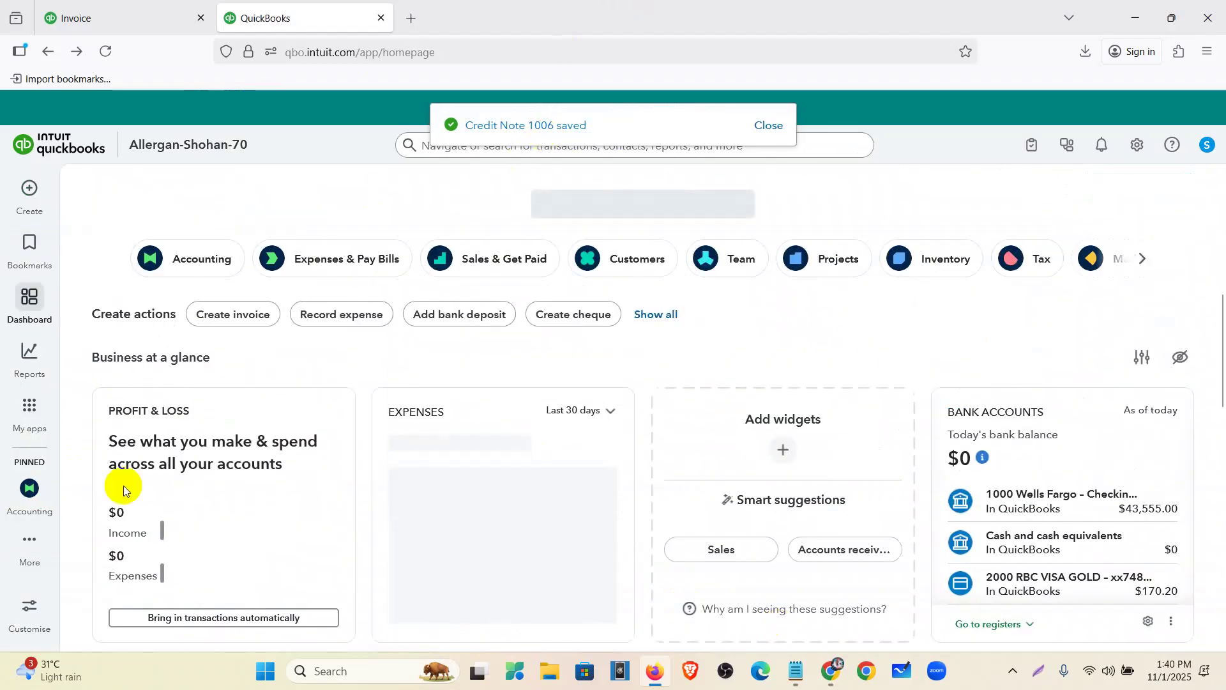
Show sales transactions for all dates and check the status of the 8/10/24 credit note.
mouse_move(22, 429)
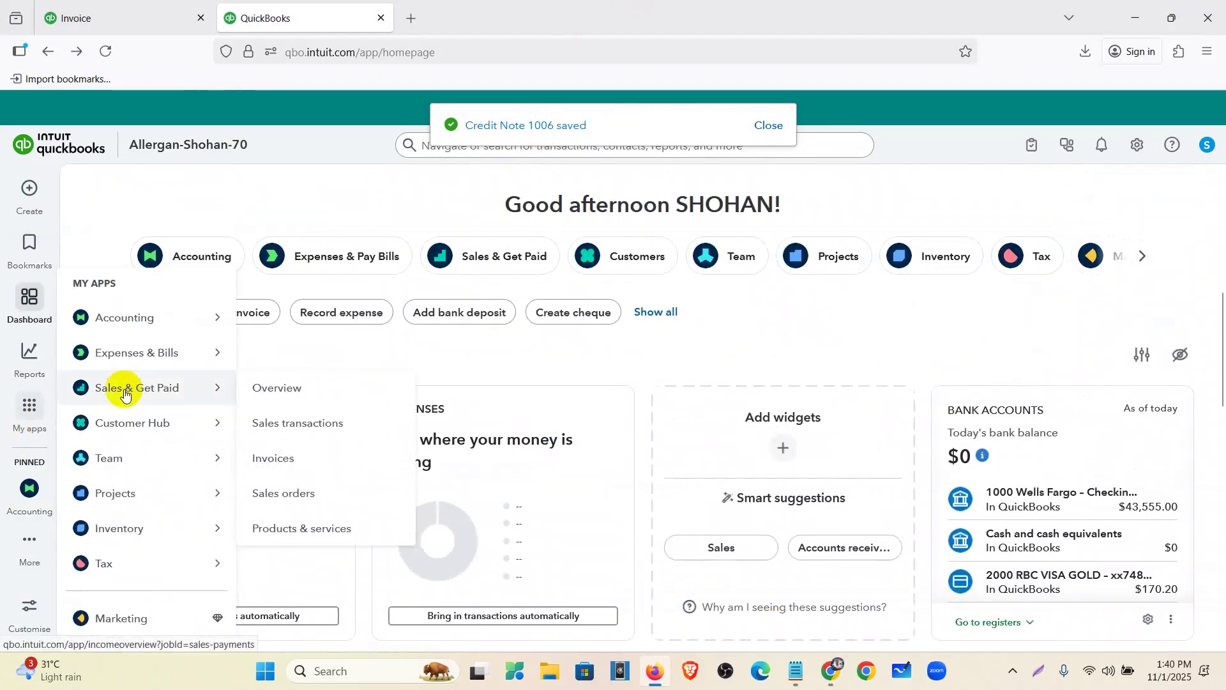
left_click(124, 391)
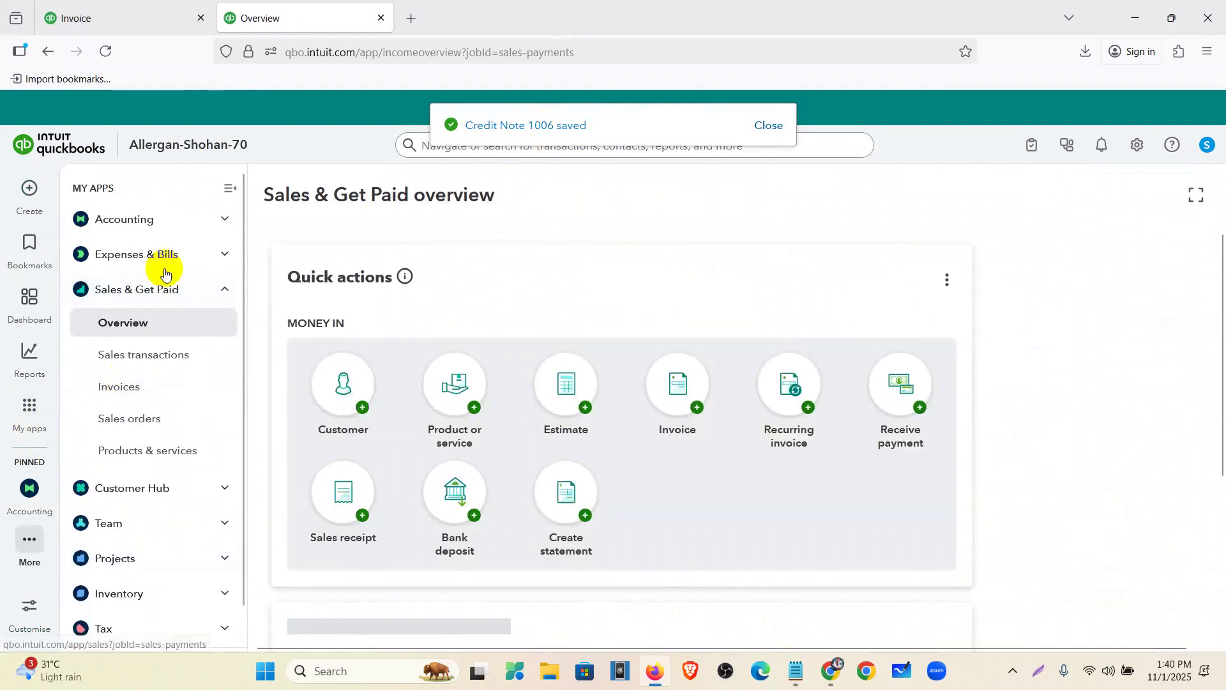
left_click(136, 356)
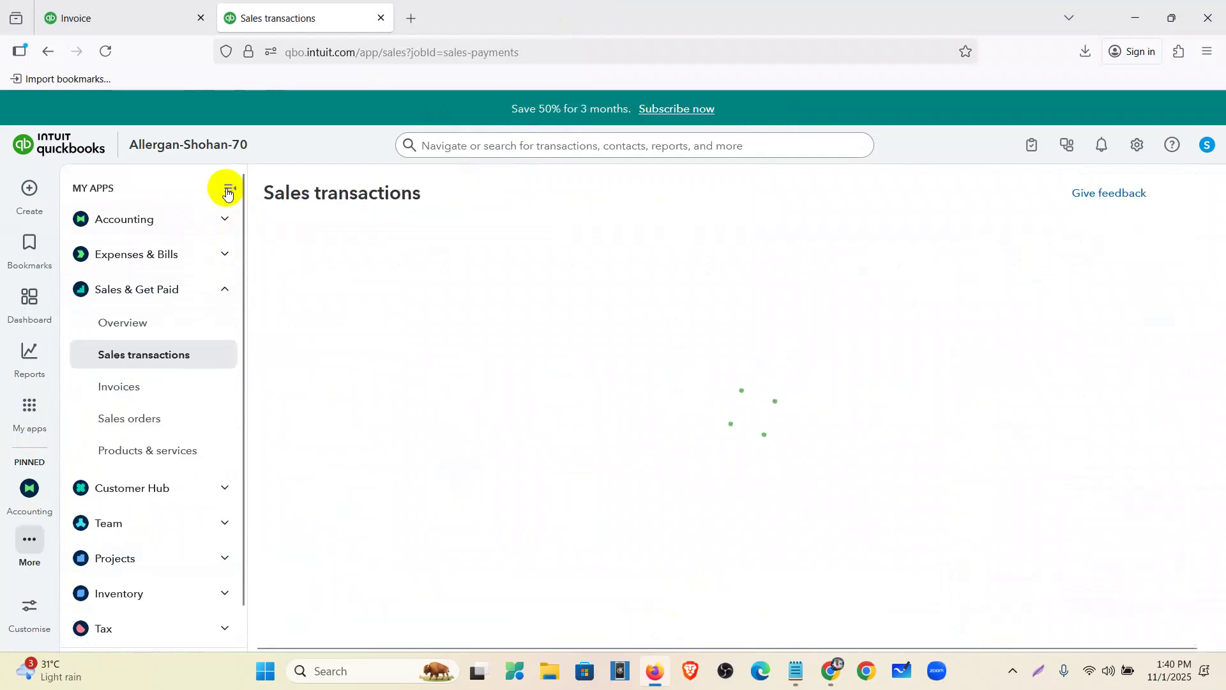
left_click(228, 191)
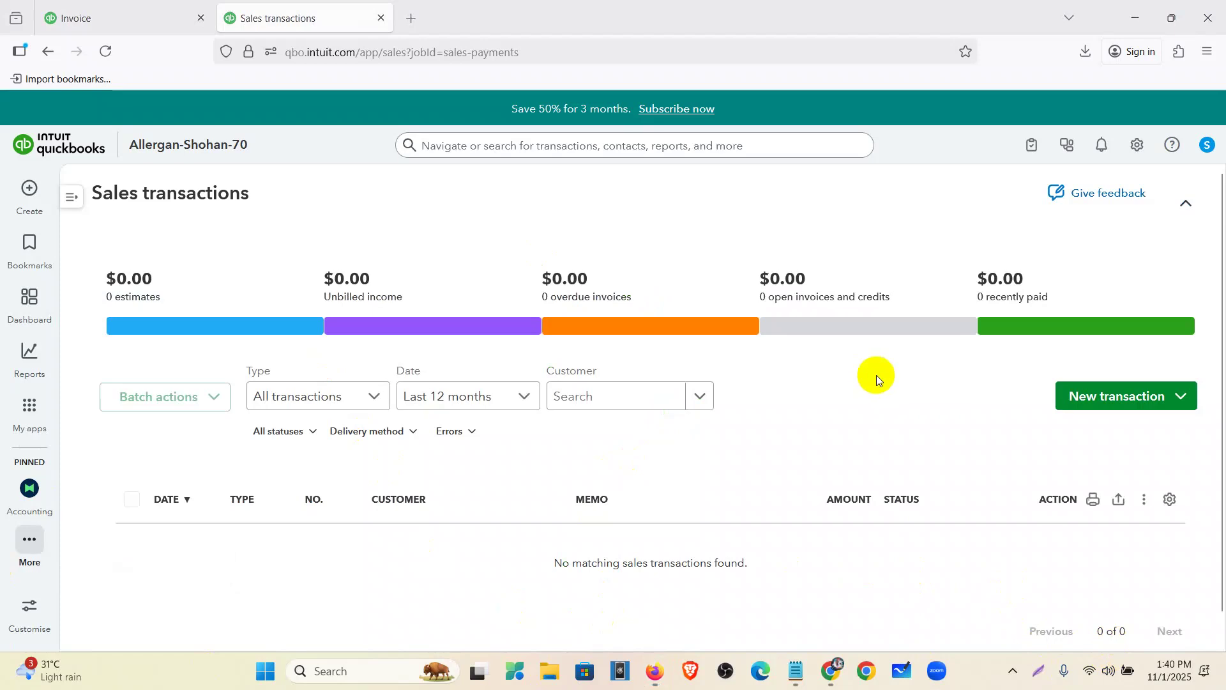
left_click(437, 396)
scroll(464, 454, "up", 5)
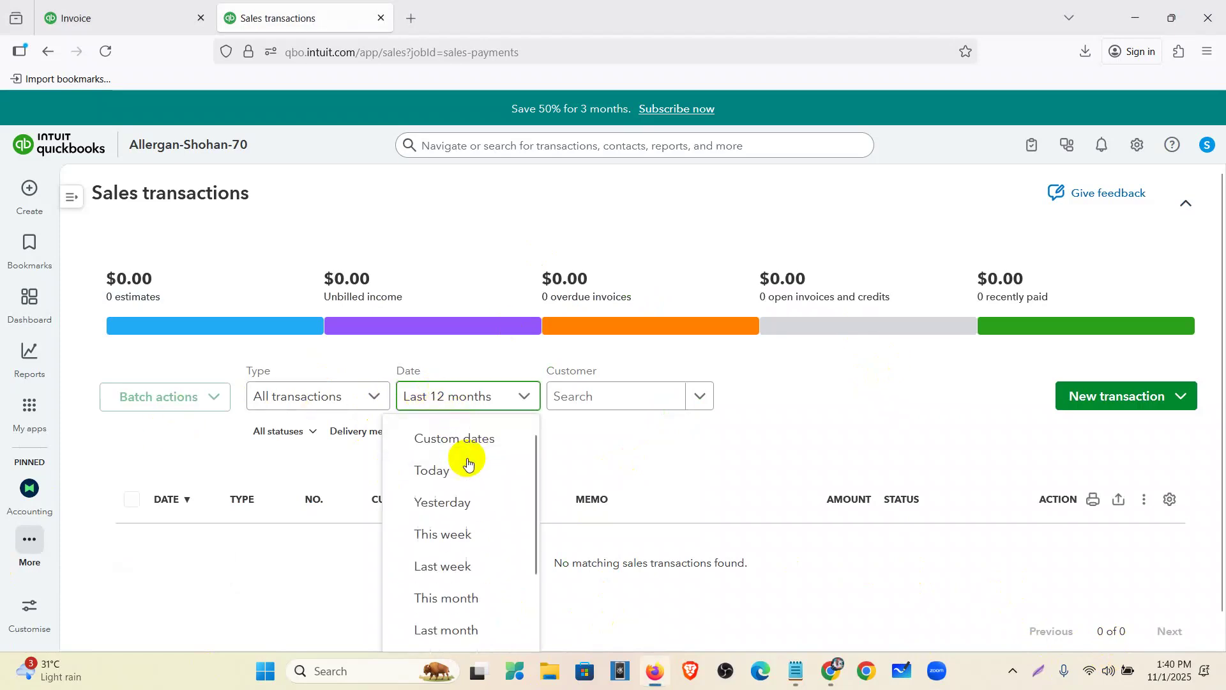
left_click(462, 437)
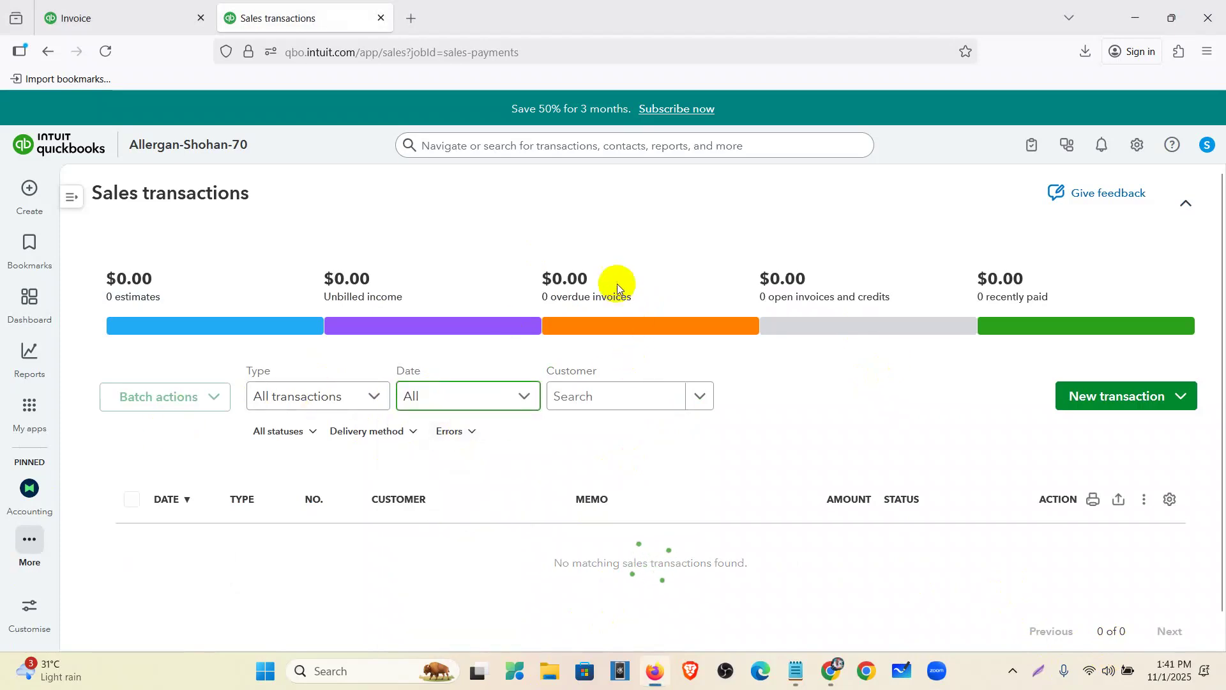
scroll(617, 283, "down", 3)
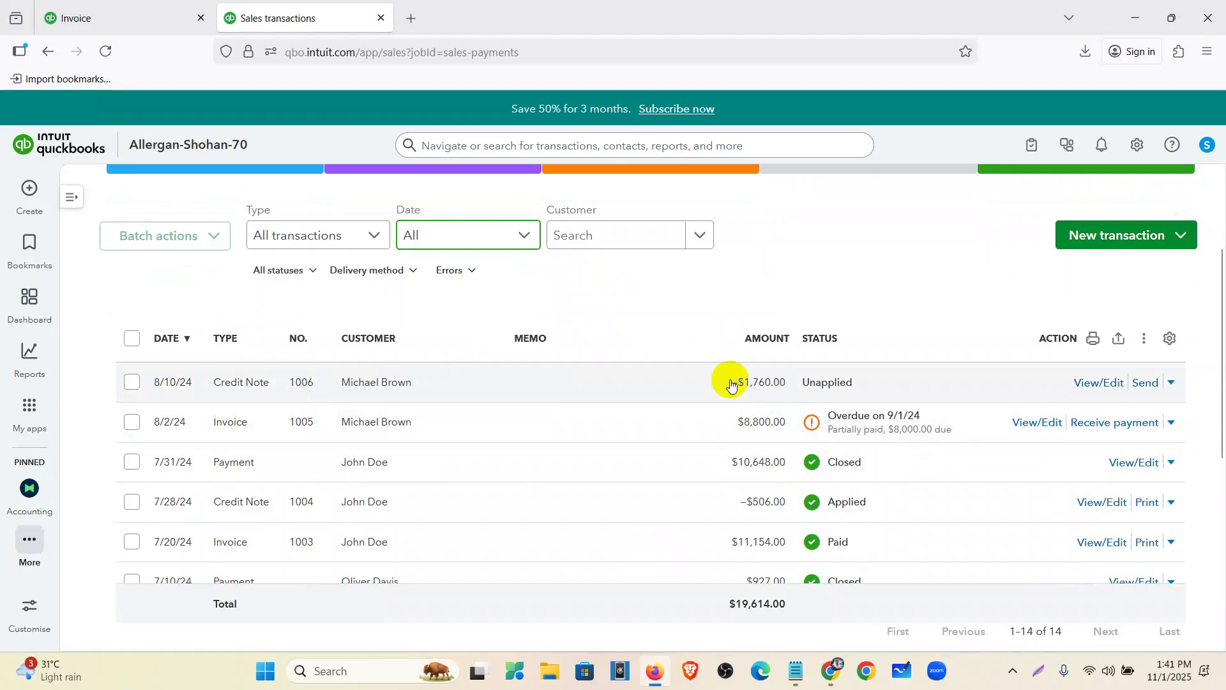
left_click(1107, 427)
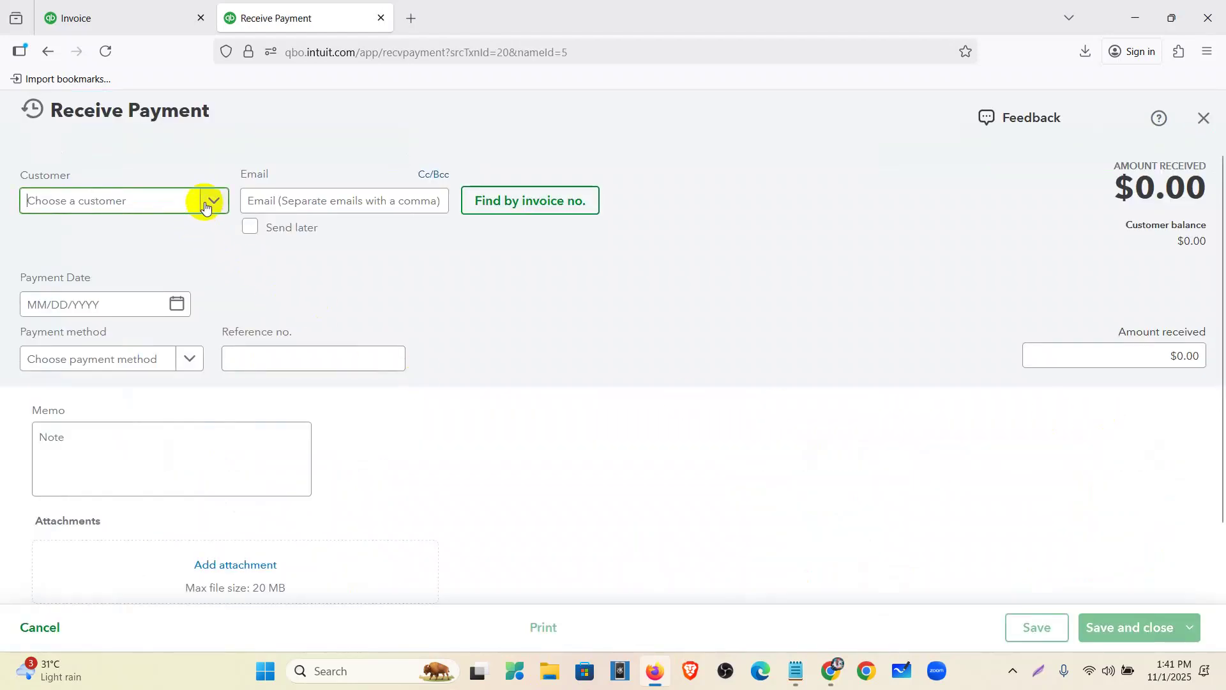
scroll(198, 267, "down", 2)
scroll(199, 272, "up", 2)
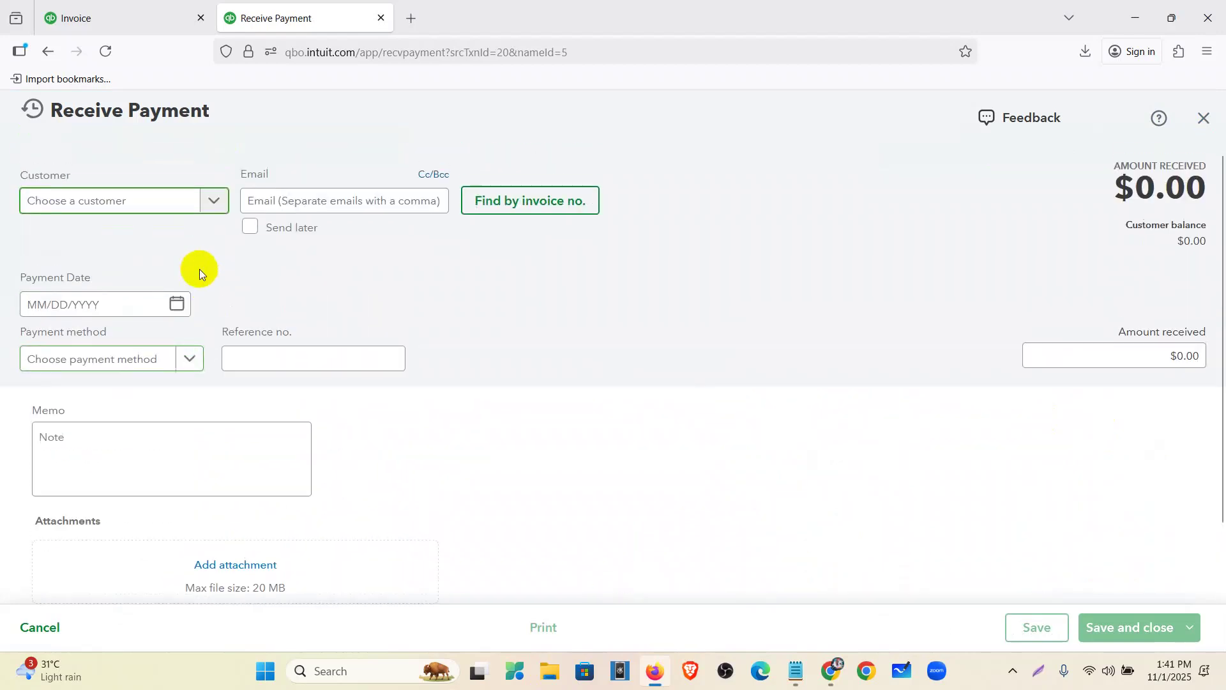
left_click(210, 203)
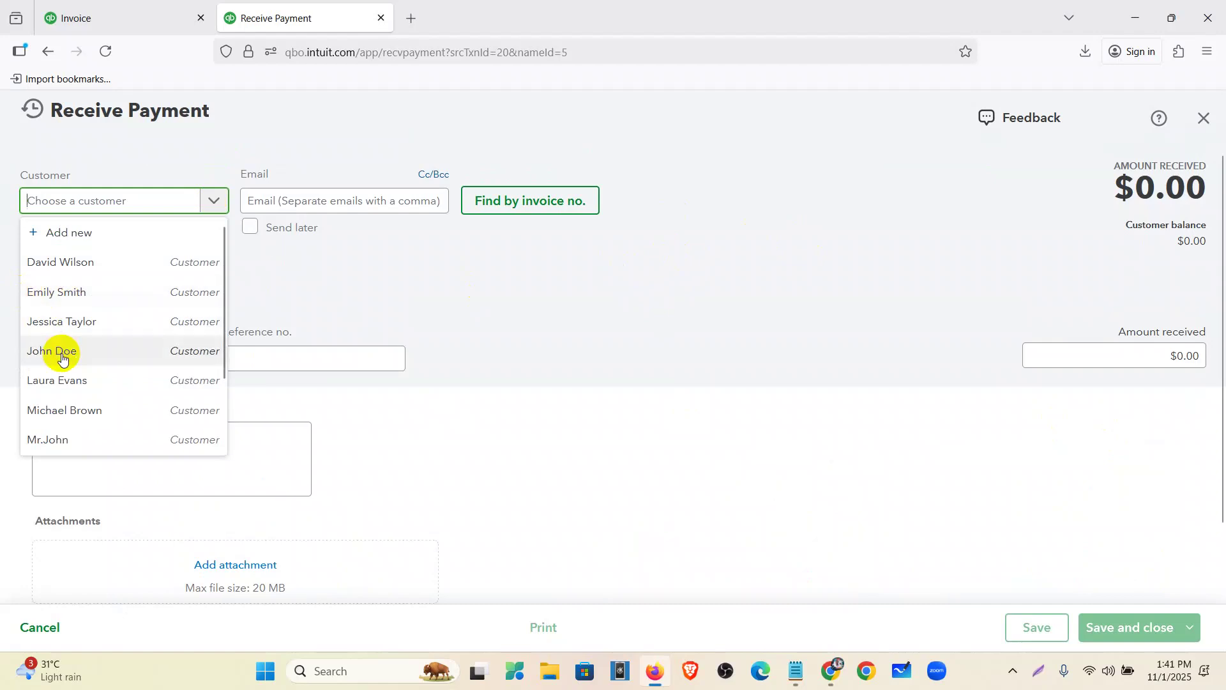
left_click(68, 409)
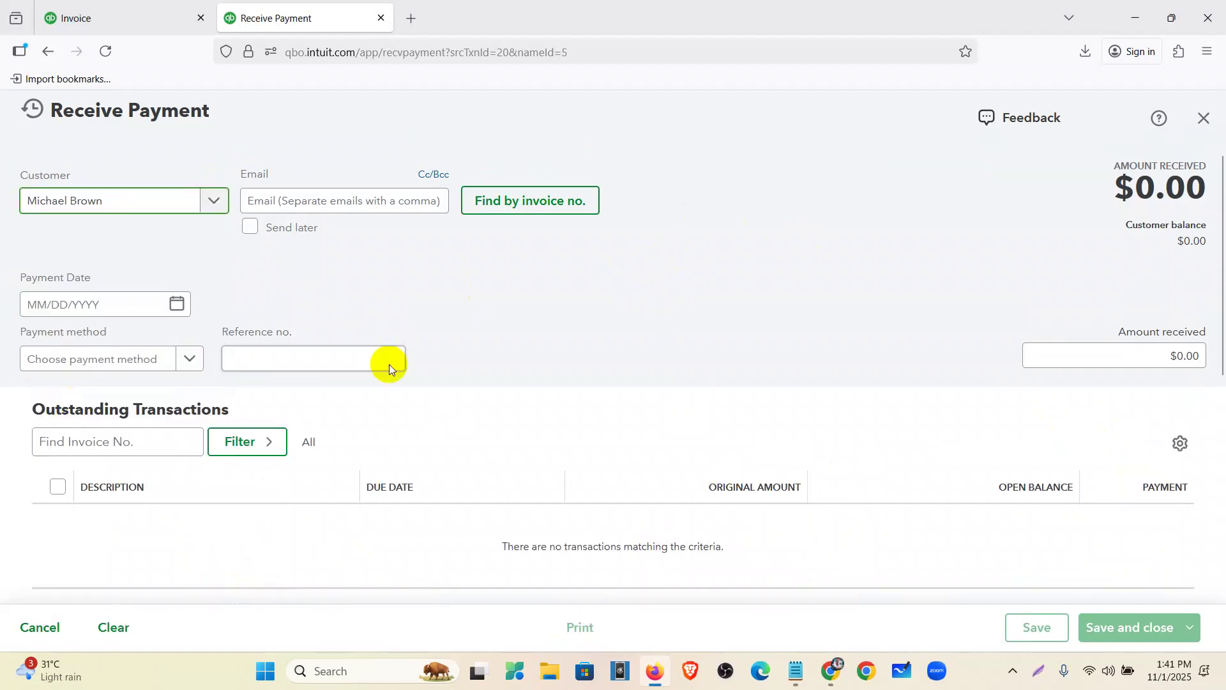
scroll(520, 335, "down", 1)
scroll(520, 335, "down", 3)
scroll(520, 335, "up", 5)
left_click(1202, 120)
left_click(690, 405)
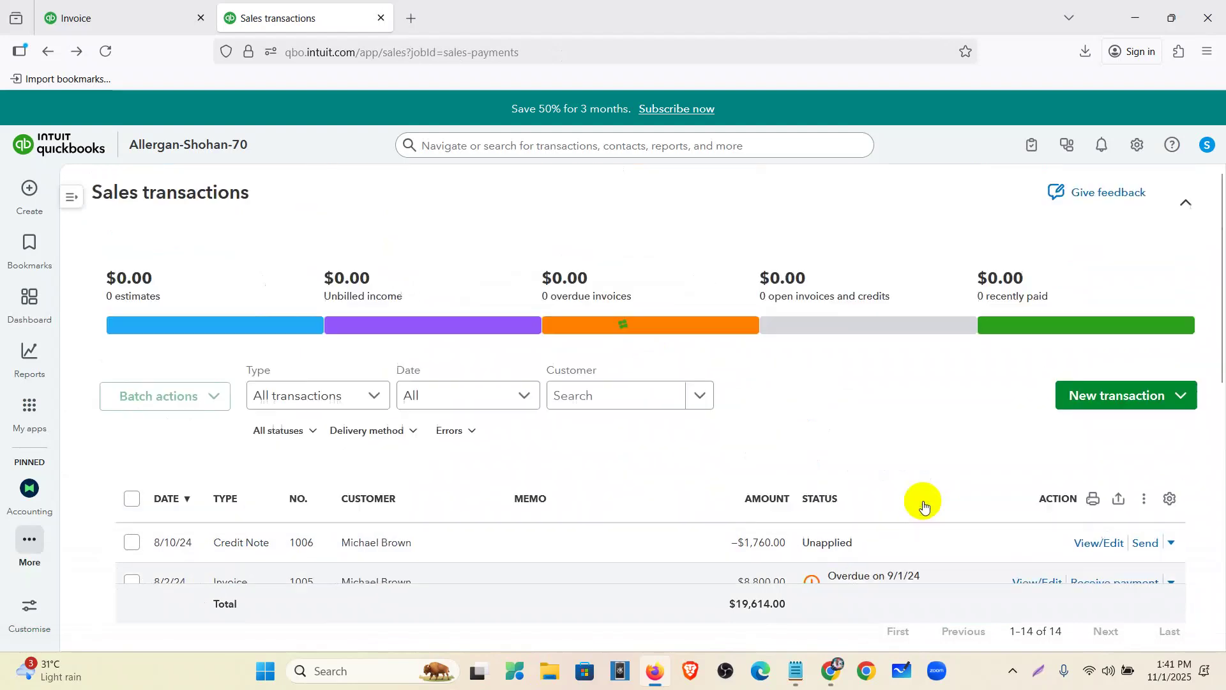
scroll(923, 503, "down", 1)
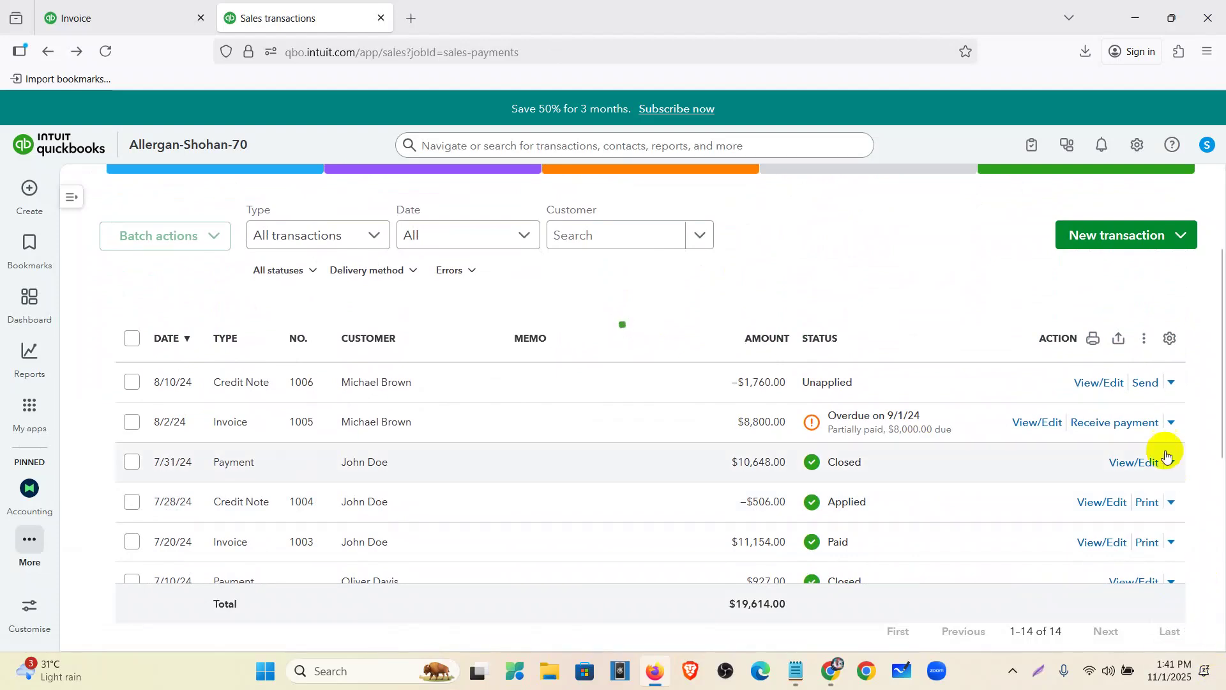
left_click(1117, 422)
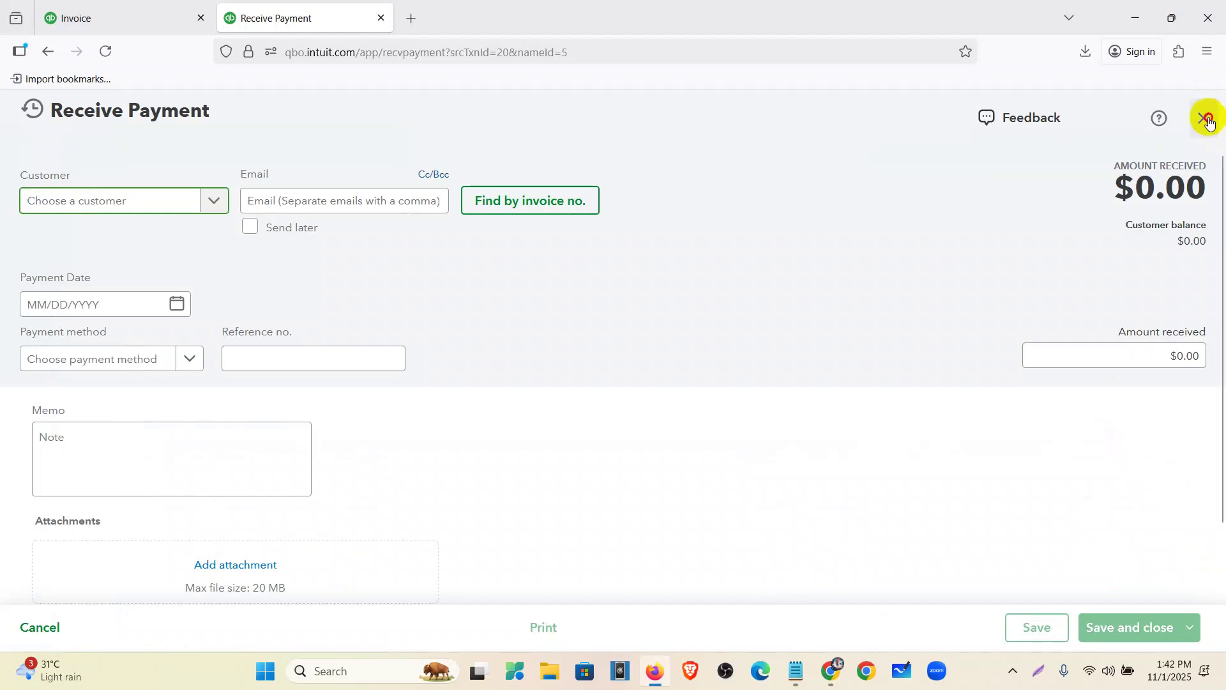
left_click(1203, 118)
Reload the sales transactions page and open the payment form for invoice 1005, reviewing its outstanding invoice and available credit.
left_click(106, 53)
left_click(200, 18)
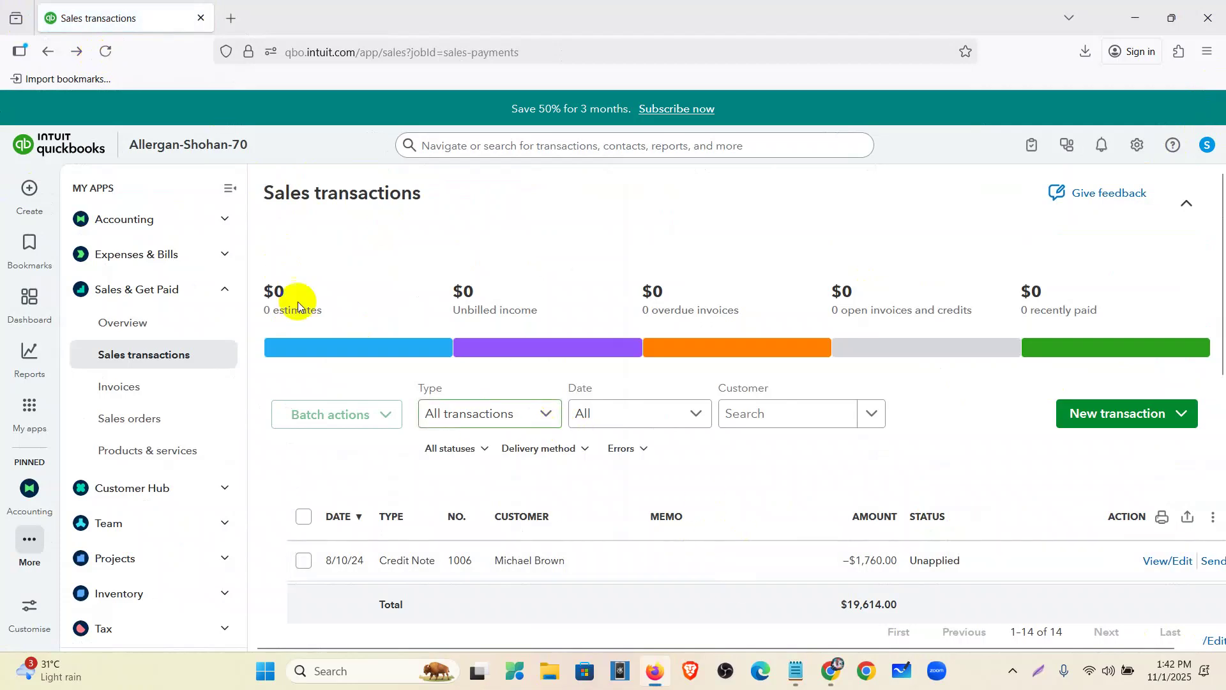
left_click(230, 189)
scroll(384, 367, "down", 3)
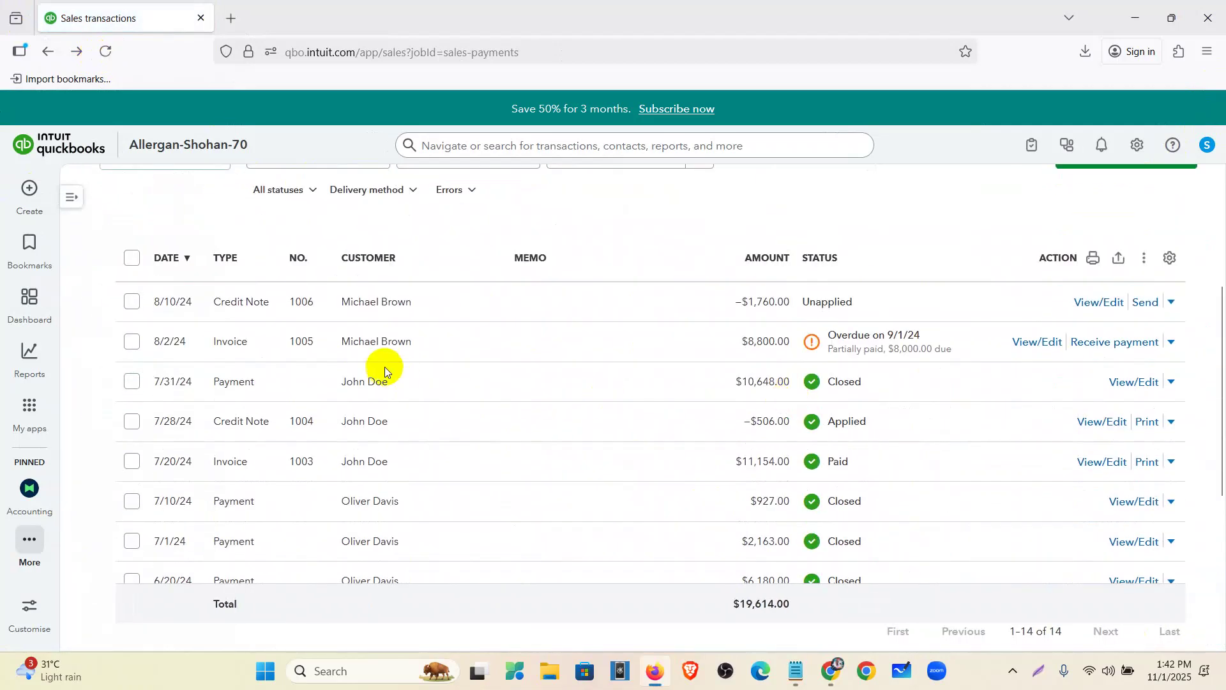
left_click(1115, 353)
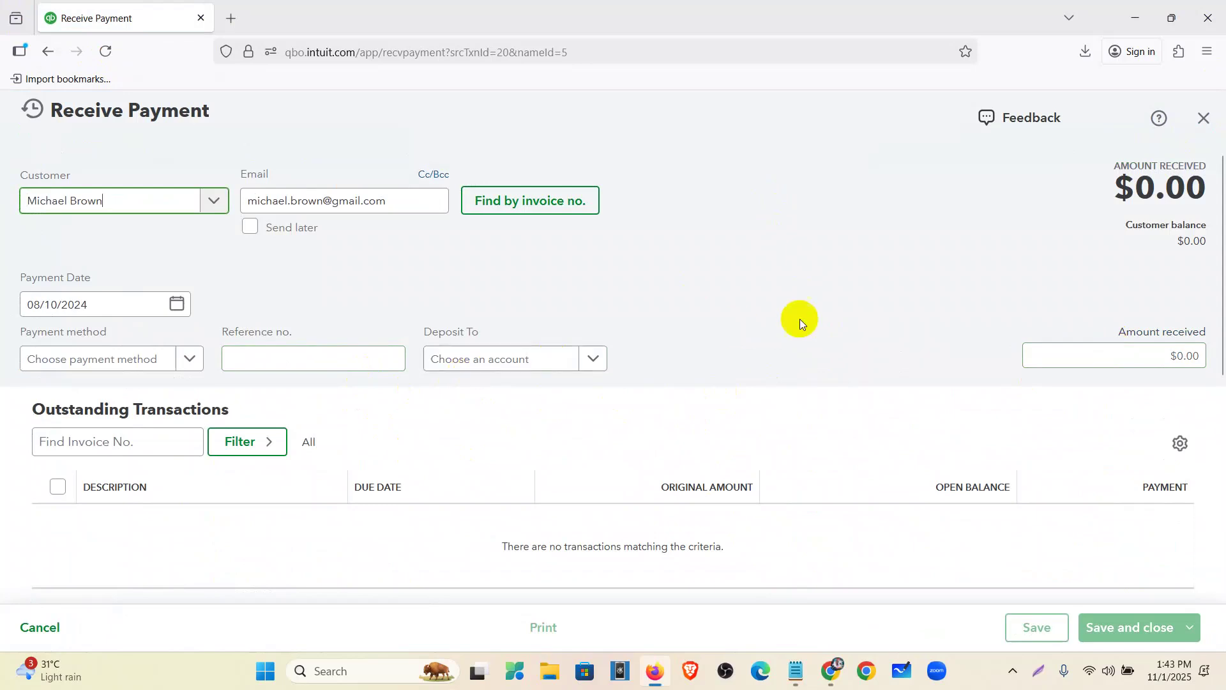
scroll(799, 319, "down", 2)
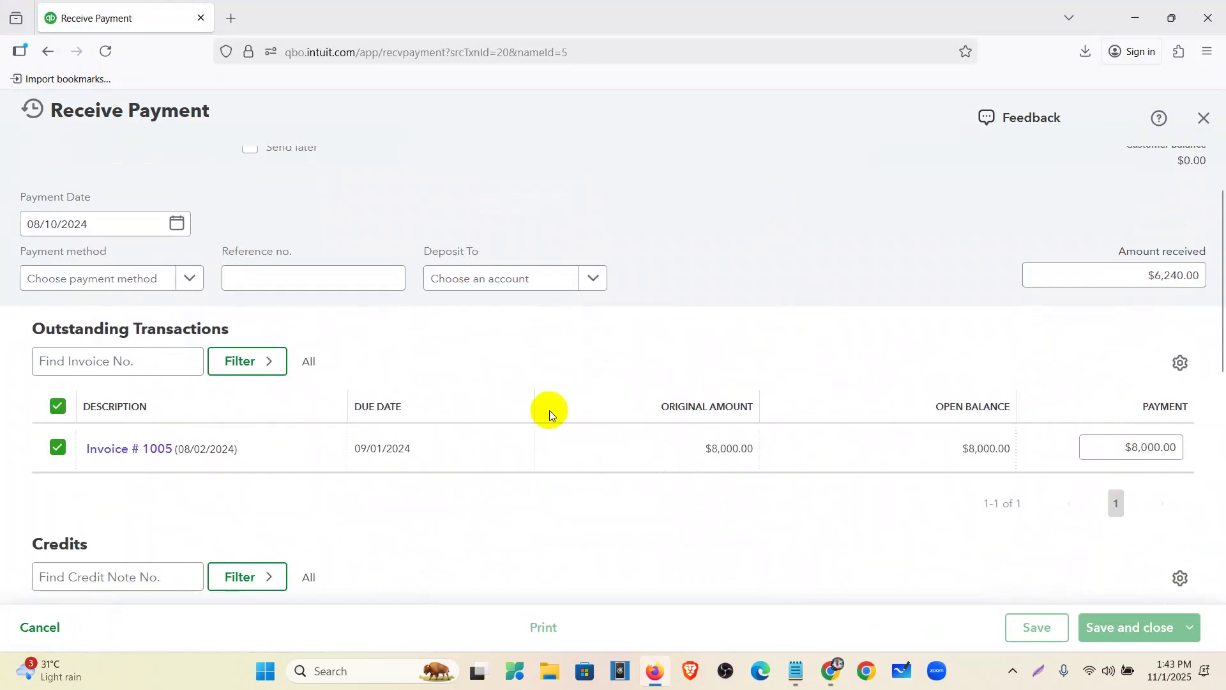
scroll(562, 390, "down", 5)
scroll(569, 370, "up", 7)
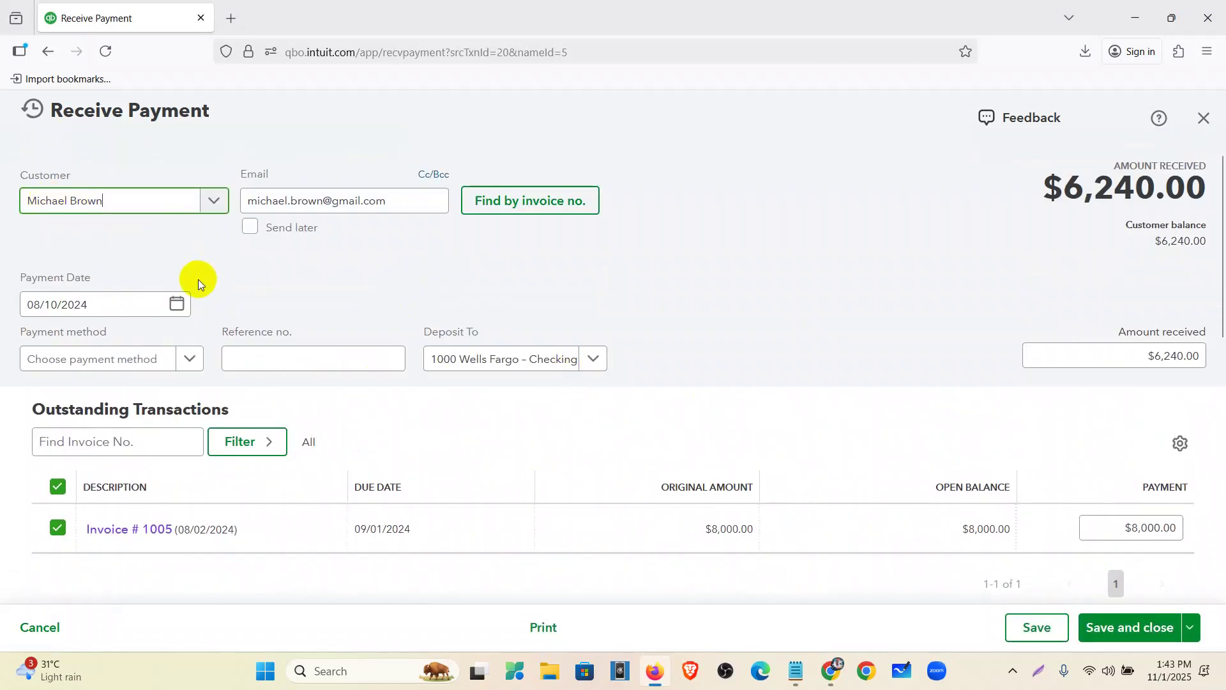
Set the payment date to 08/20/2024, the method to Cheque, and the deposit account to Bank of America – Savings.
left_click(177, 303)
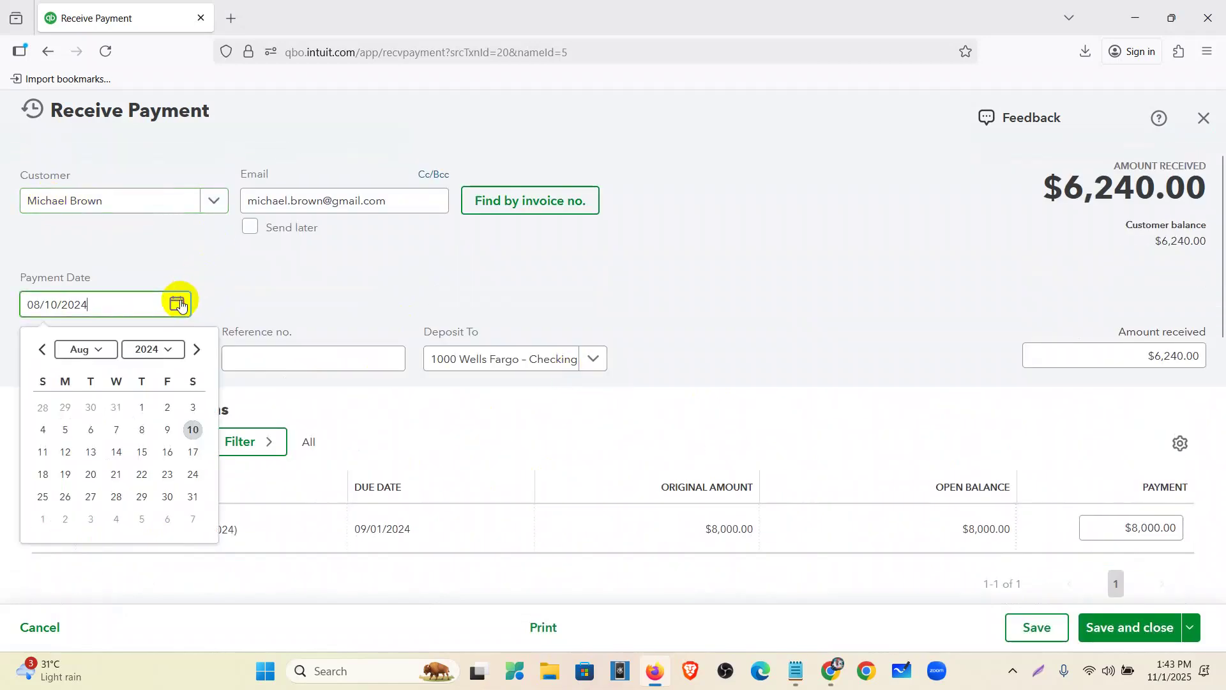
left_click(87, 473)
left_click(143, 361)
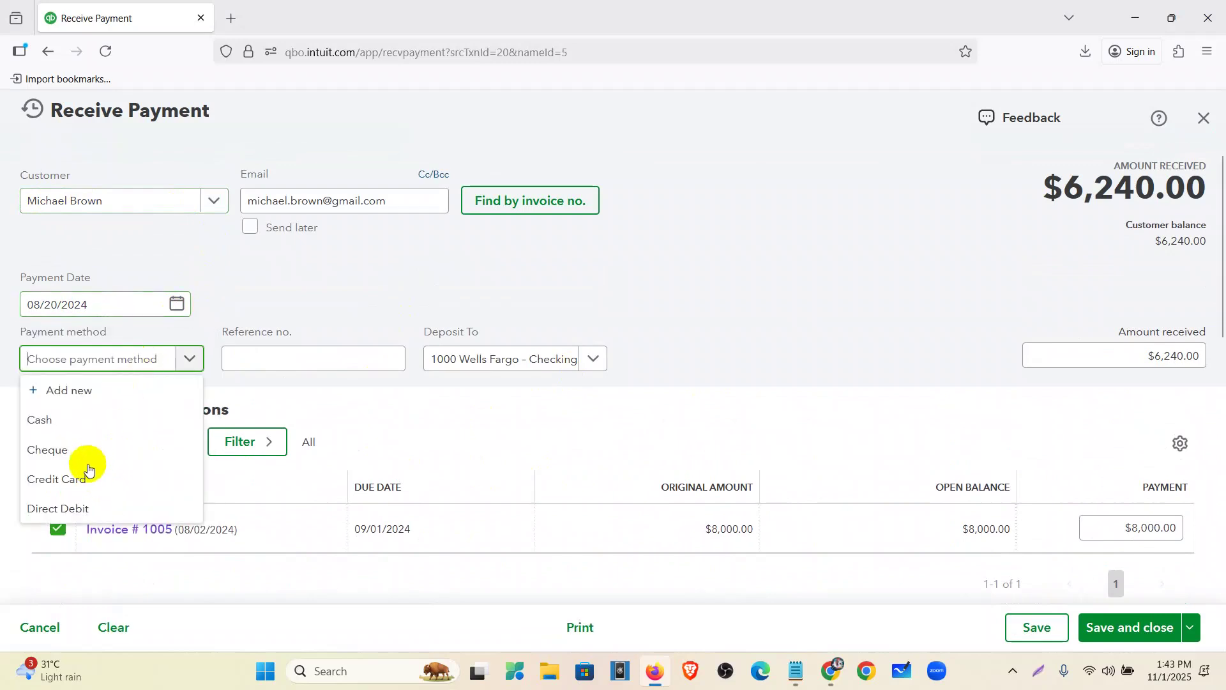
left_click(66, 449)
left_click(523, 359)
left_click(505, 447)
Compare the amounts of invoice 1005 and credit note 1006, and set the credit note's applied payment to $760.
scroll(841, 287, "down", 3)
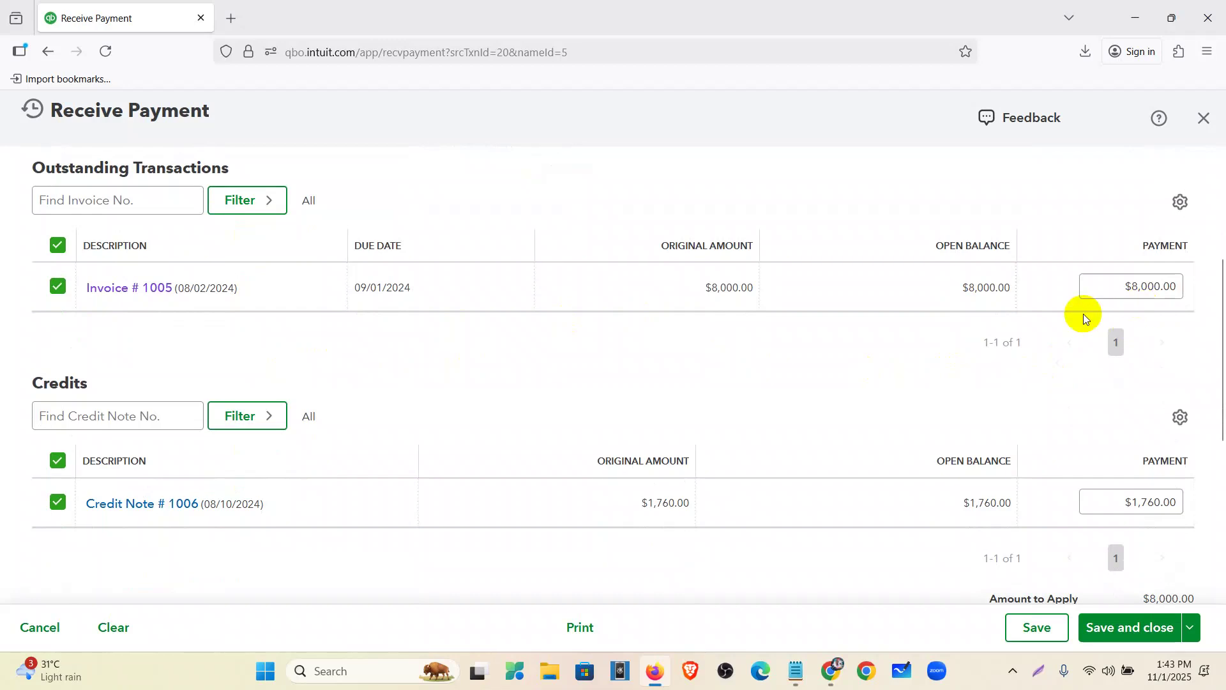
left_click_drag(960, 298, 1009, 290)
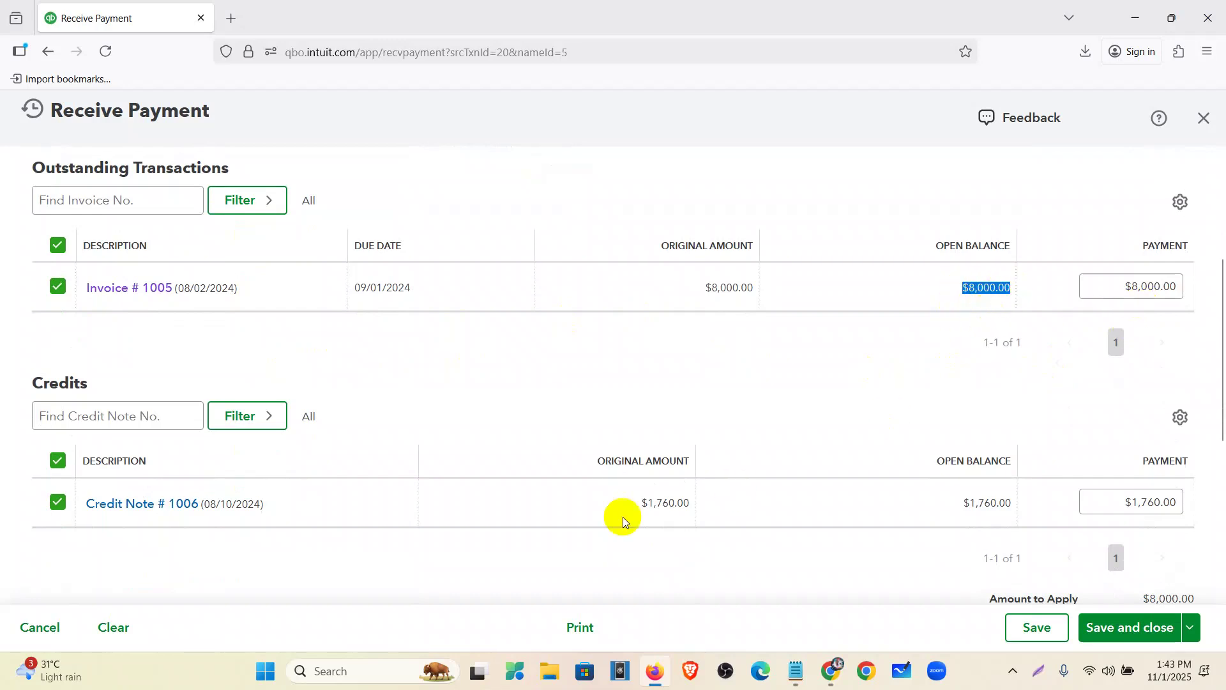
left_click_drag(635, 504, 689, 506)
left_click(750, 569)
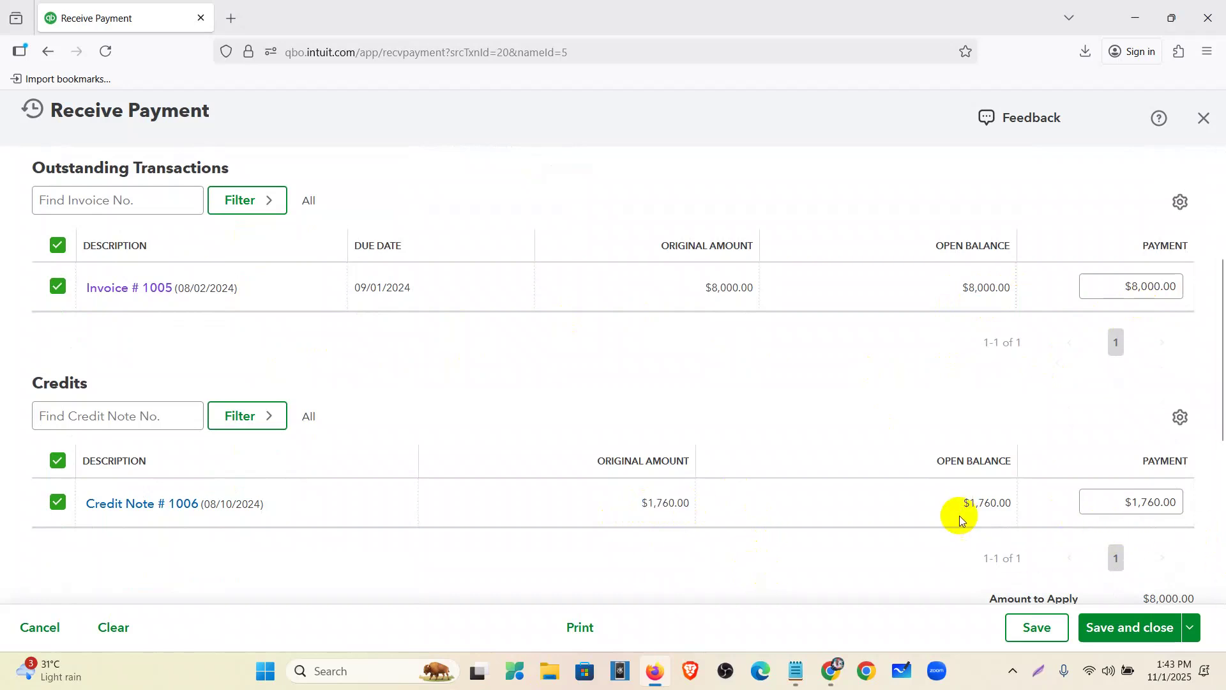
left_click_drag(1113, 502, 1195, 502)
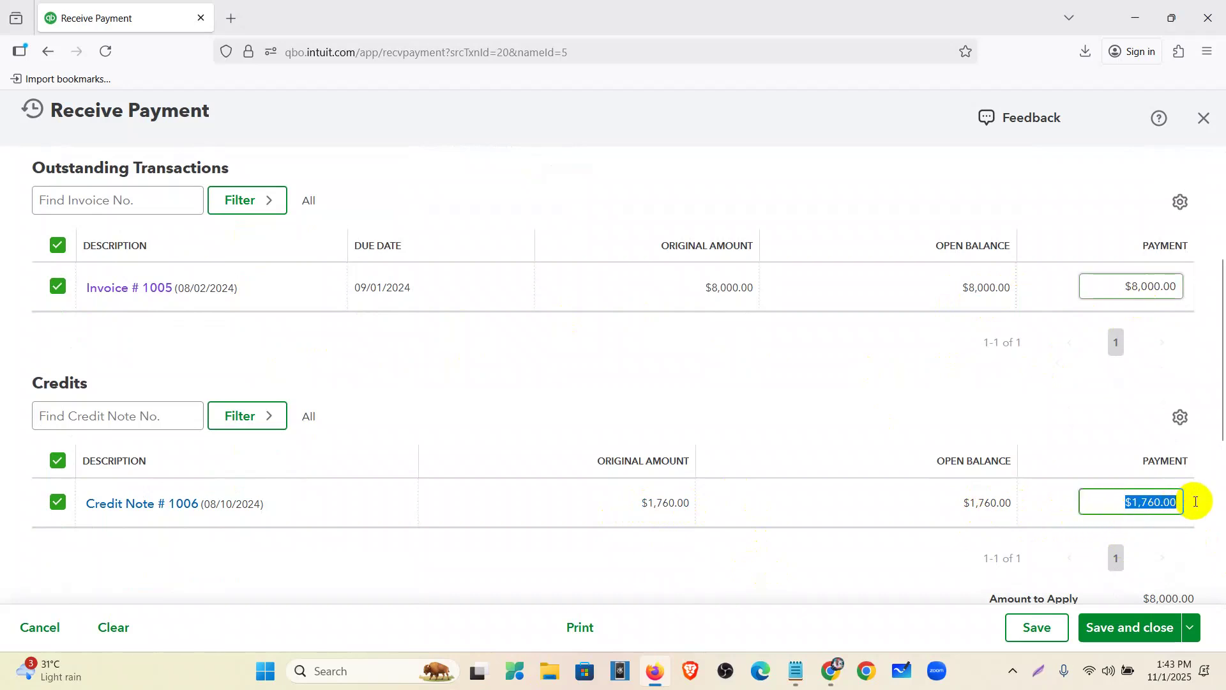
type("760")
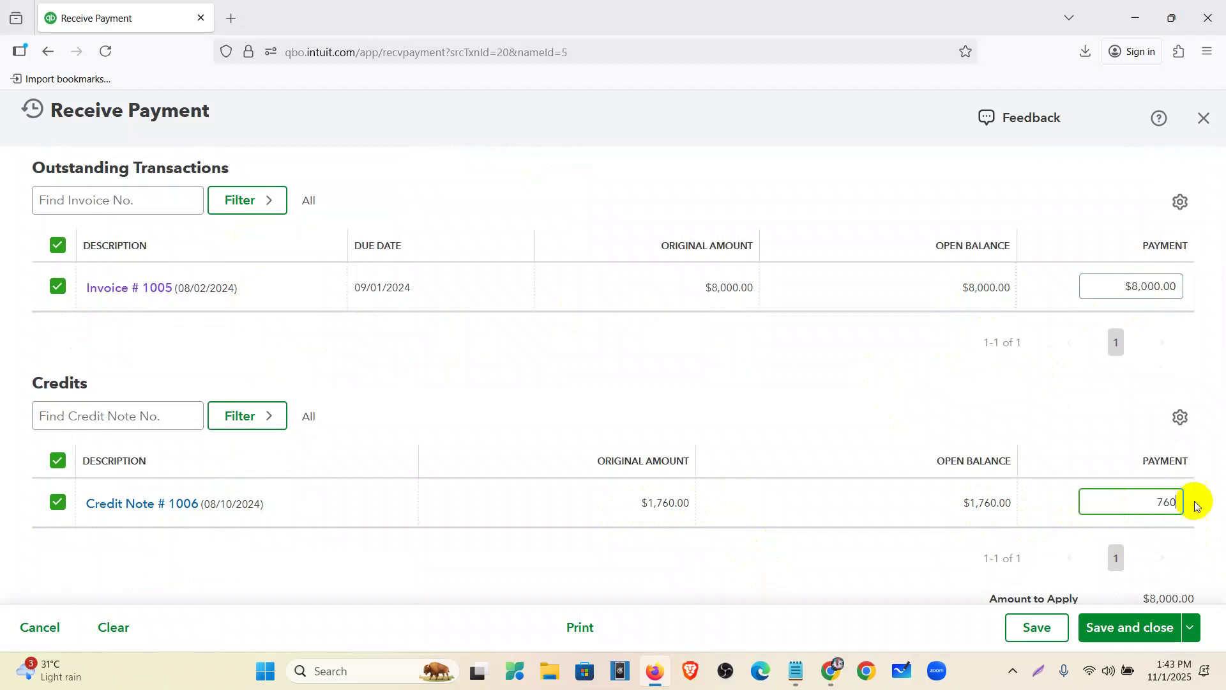
left_click(897, 560)
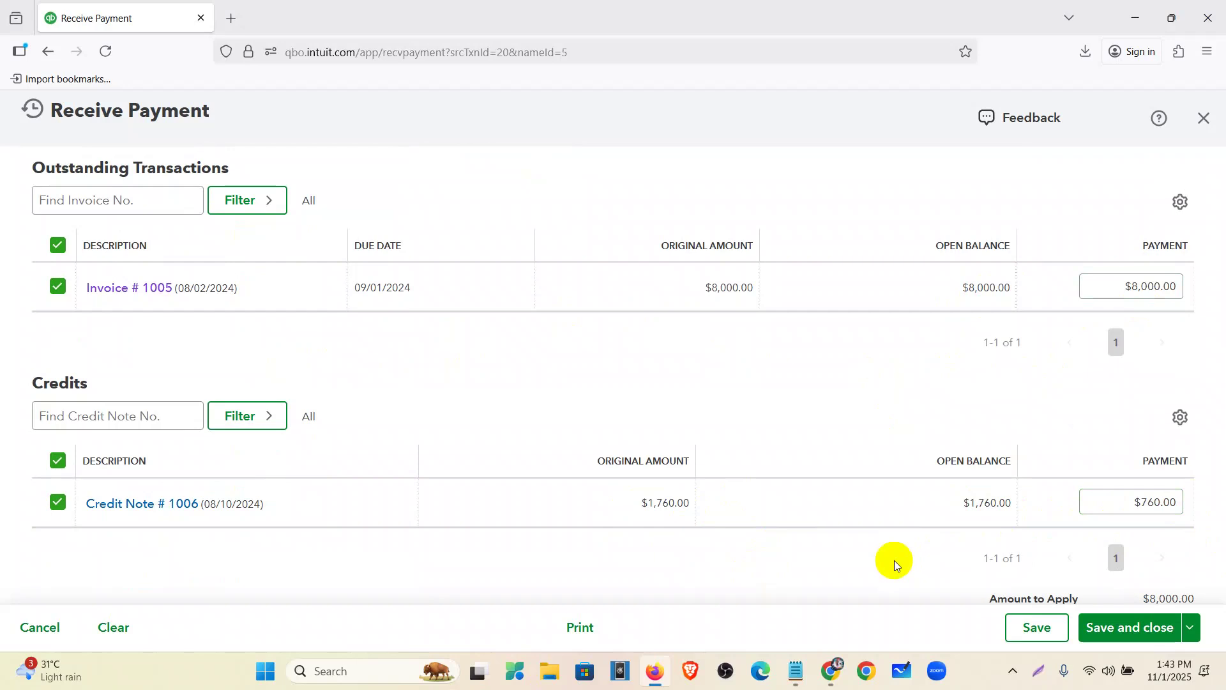
Review the payment's amount received and applied totals, then save and close the payment.
scroll(894, 561, "up", 4)
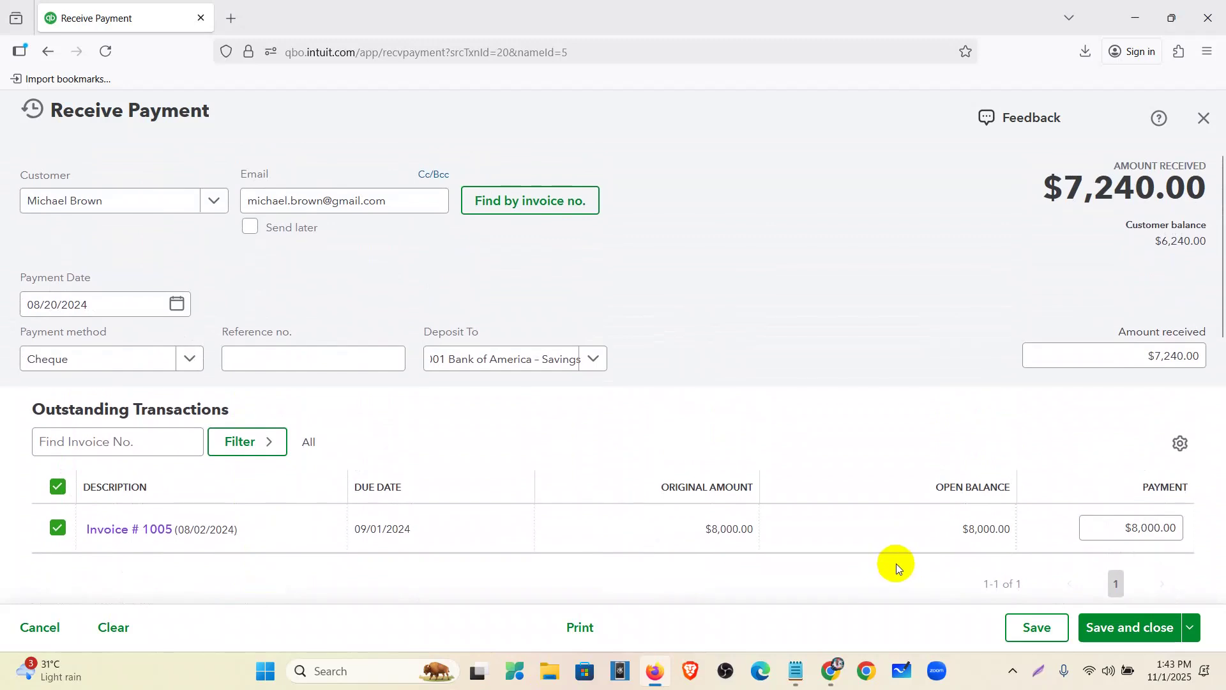
scroll(955, 484, "down", 4)
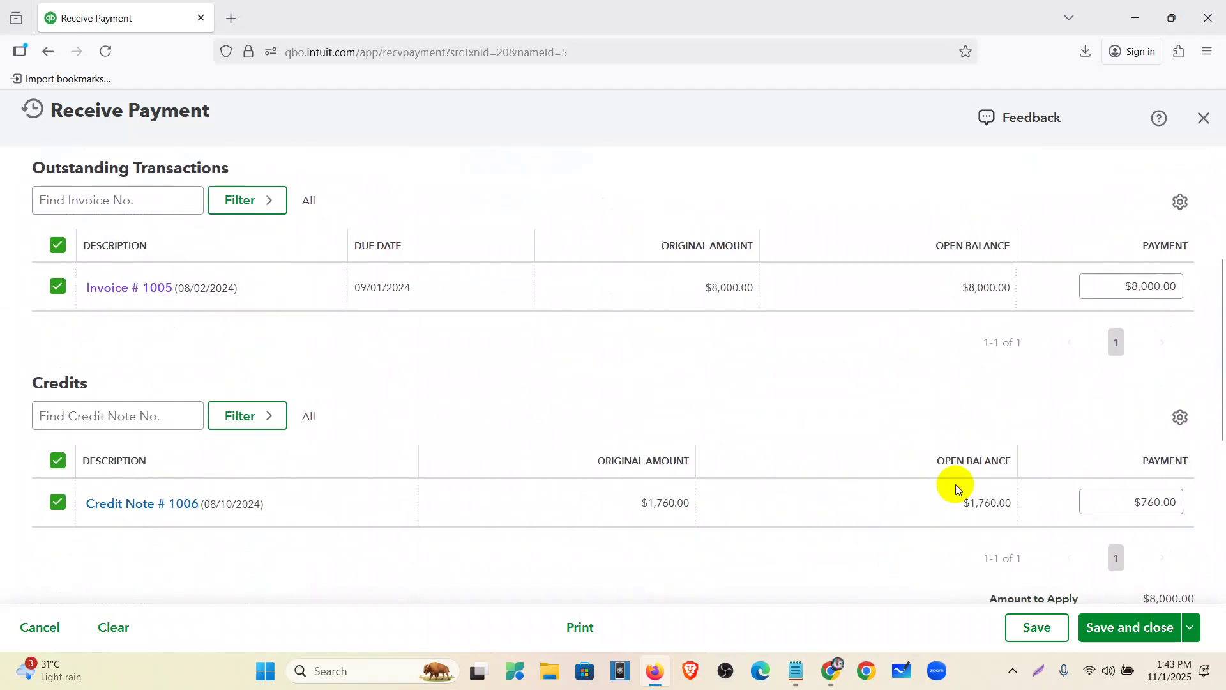
scroll(1063, 510, "down", 3)
left_click(1141, 624)
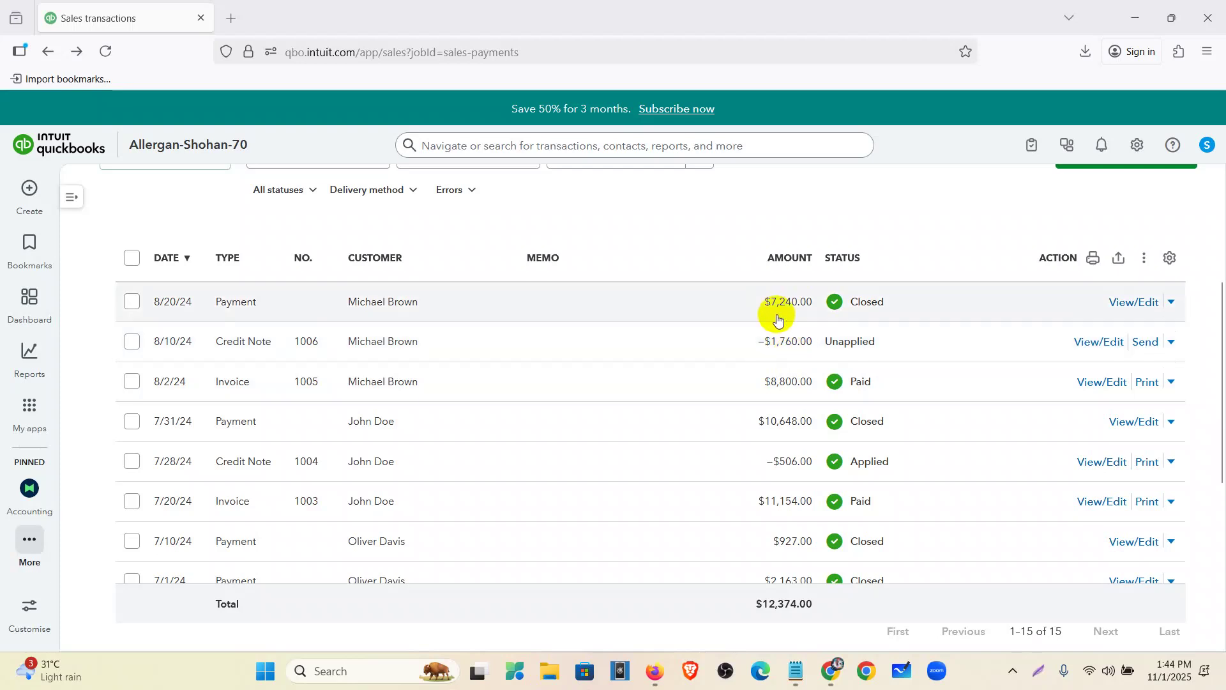
Open credit note 1006 from the sales transactions, check its remaining credit and the payment applied, and close it.
left_click(1089, 342)
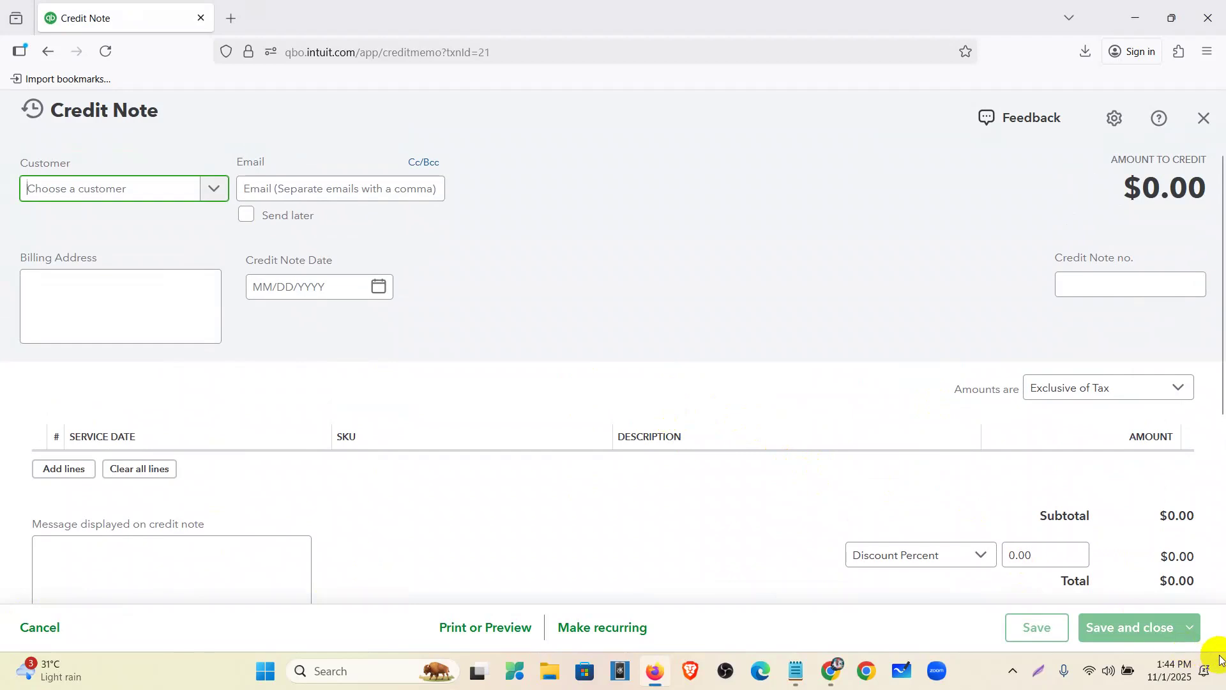
left_click(1150, 647)
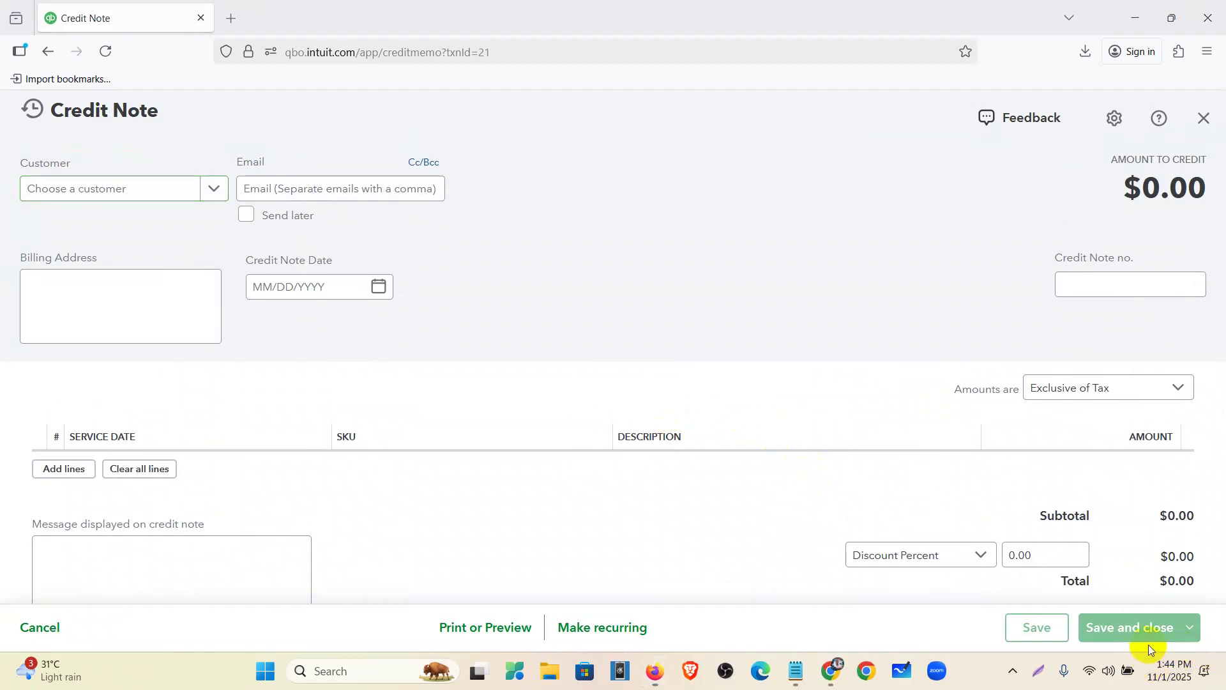
left_click_drag(1064, 185, 1193, 183)
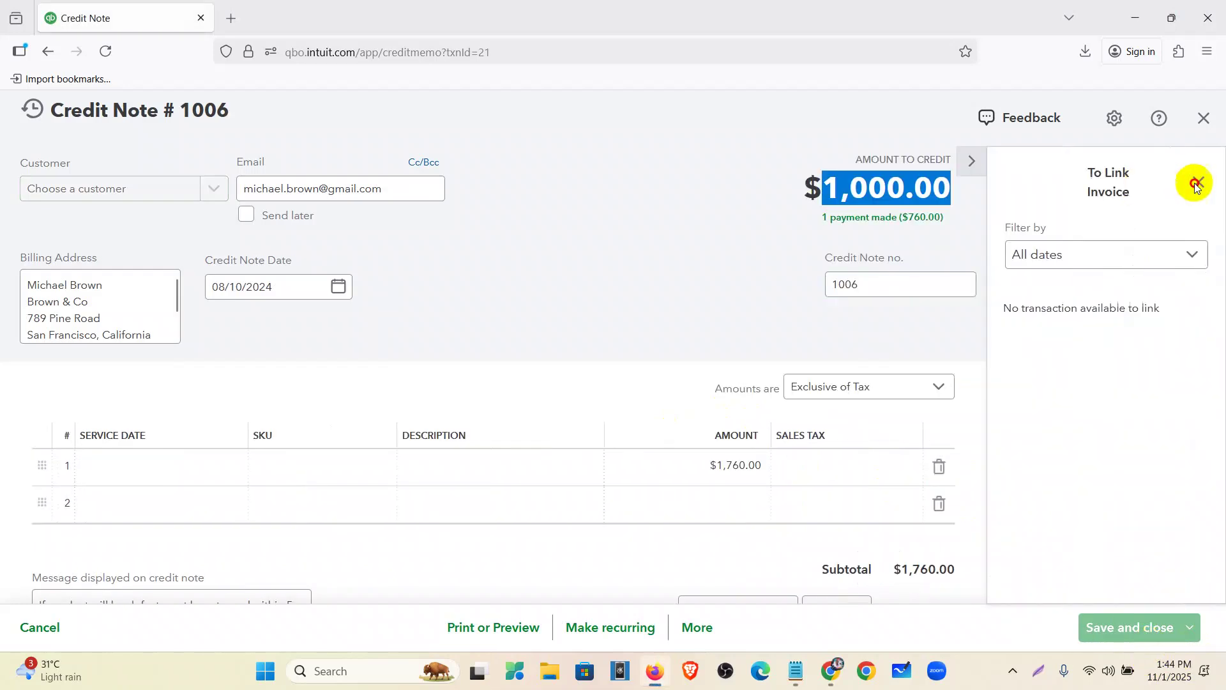
left_click(974, 159)
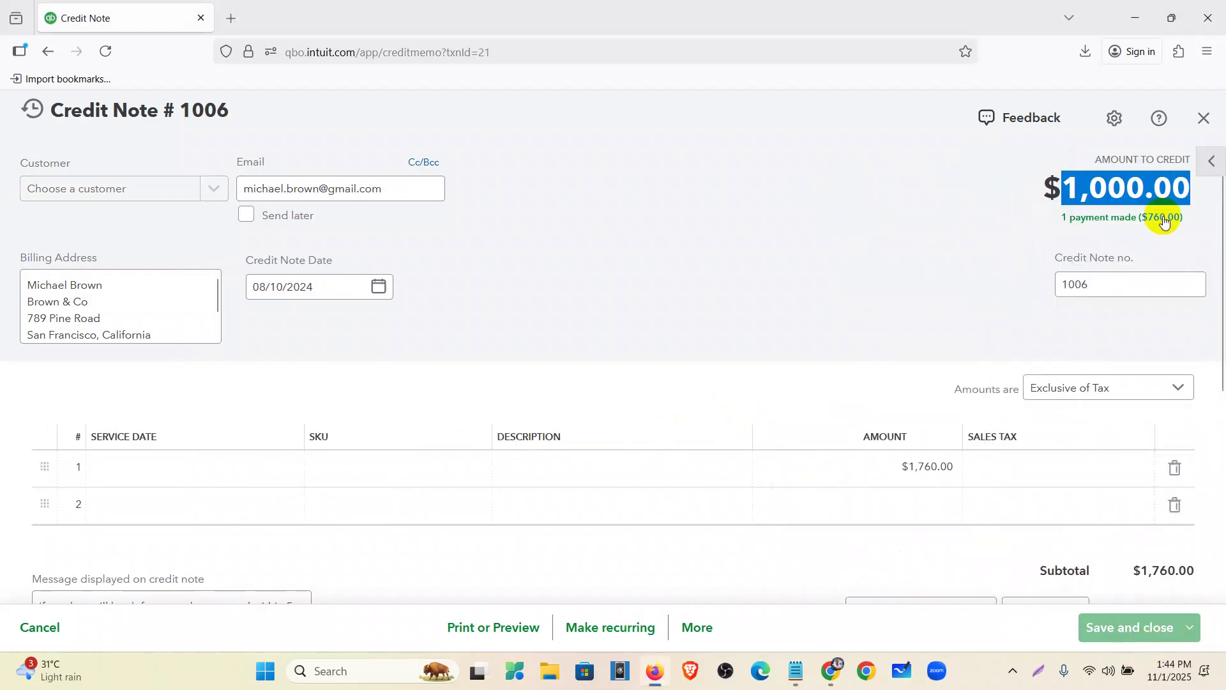
left_click(1092, 221)
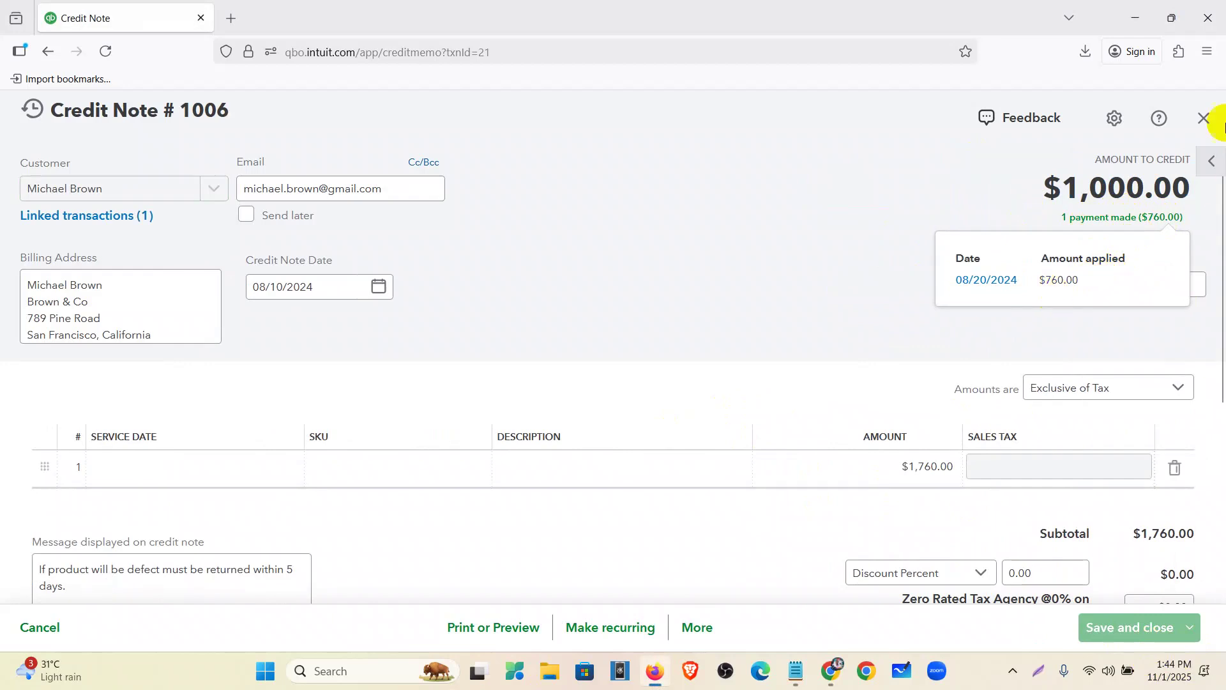
left_click(1204, 119)
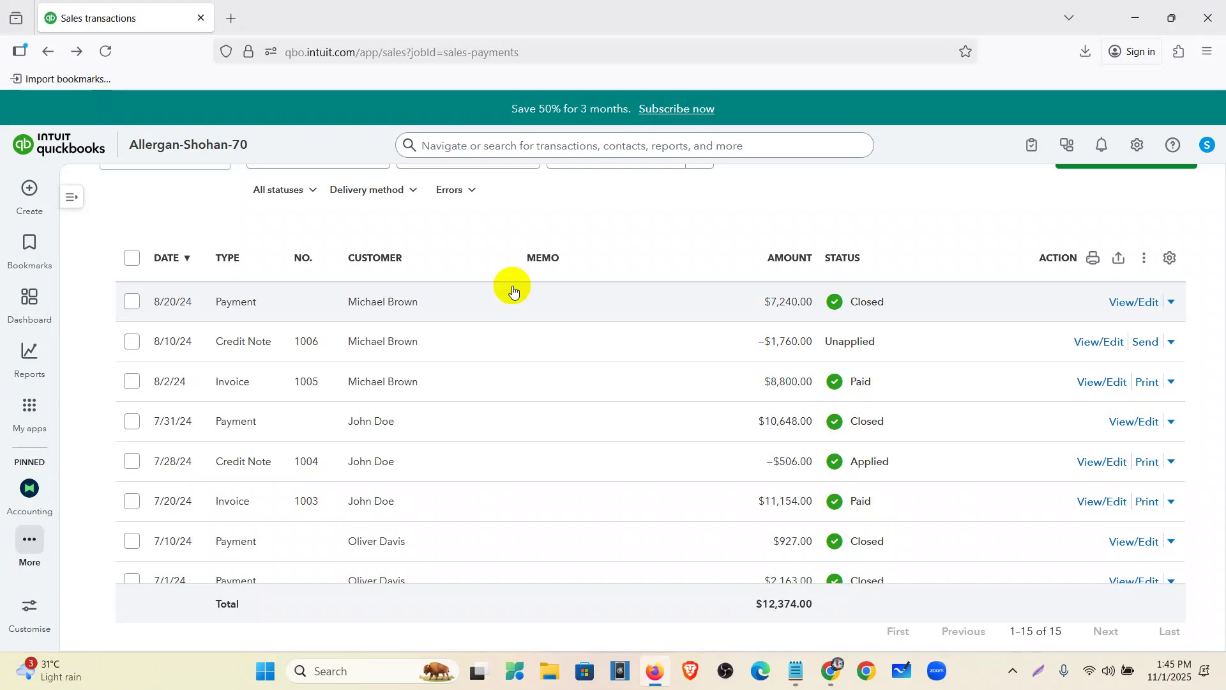
Create a new sales receipt and select the existing customer for it.
scroll(513, 291, "up", 3)
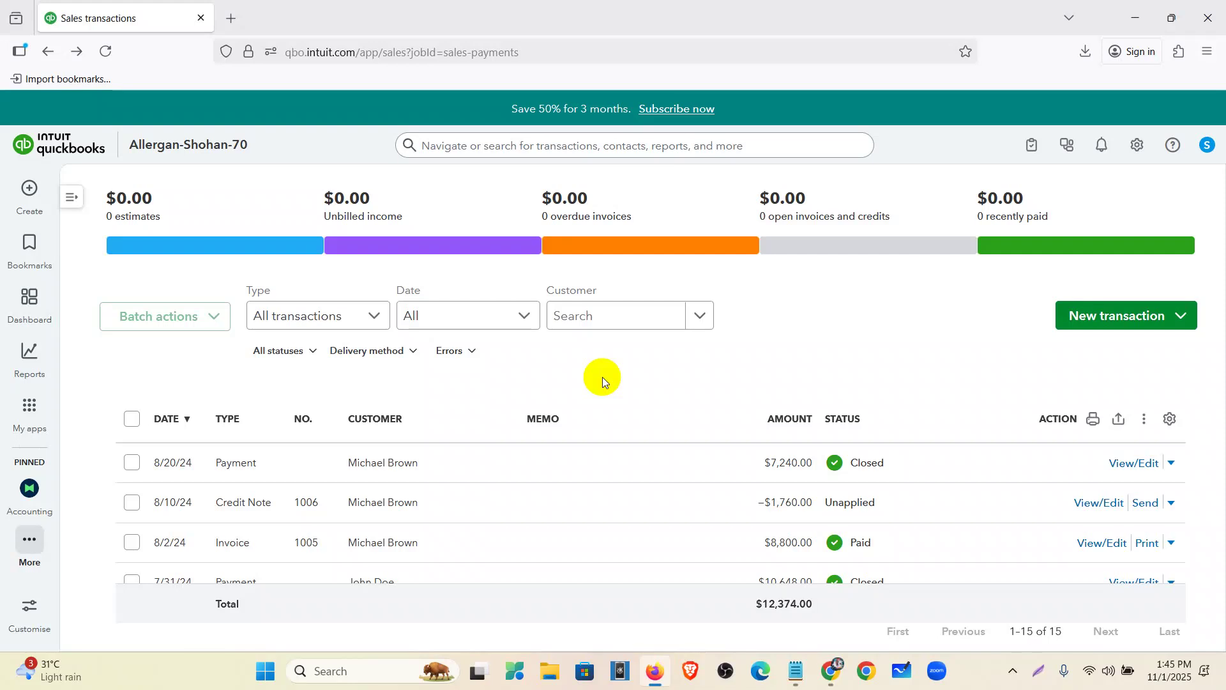
left_click(27, 189)
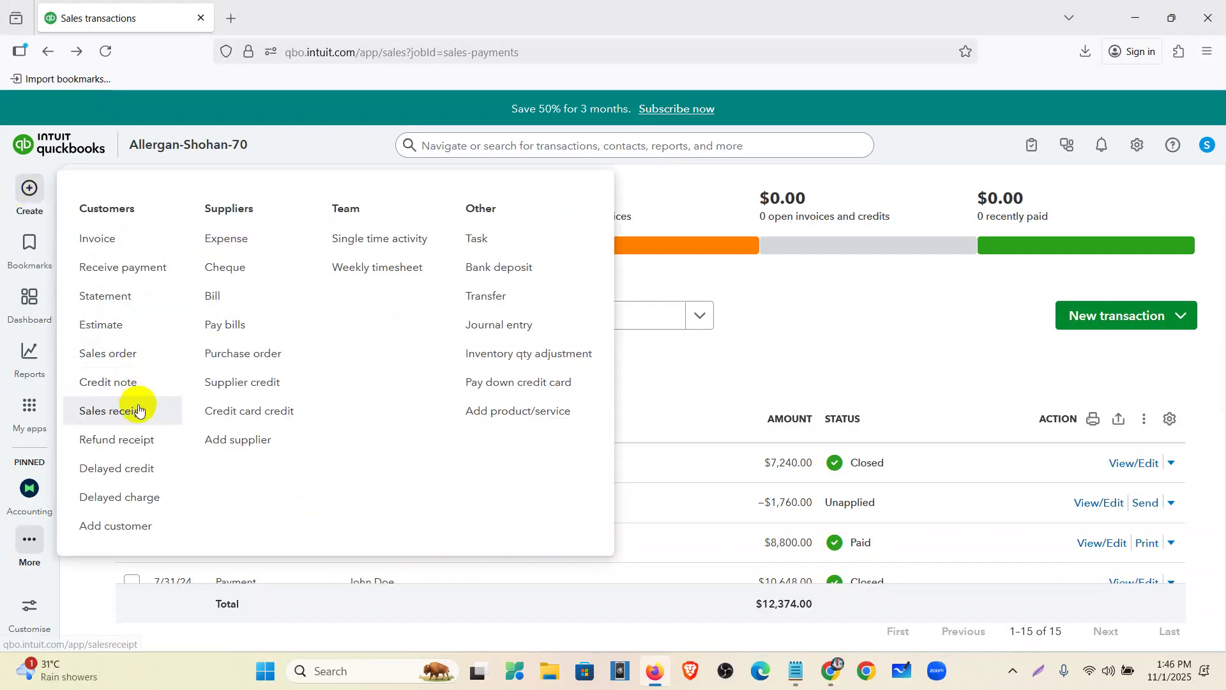
left_click(138, 410)
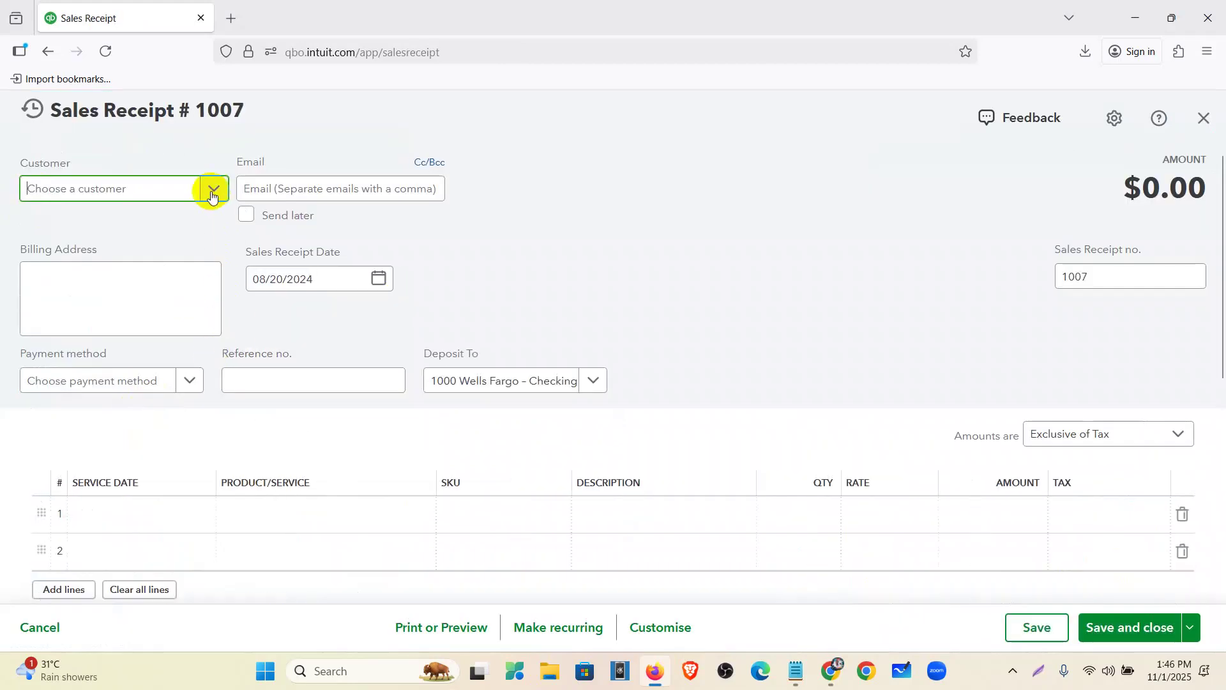
left_click(212, 194)
scroll(156, 287, "down", 3)
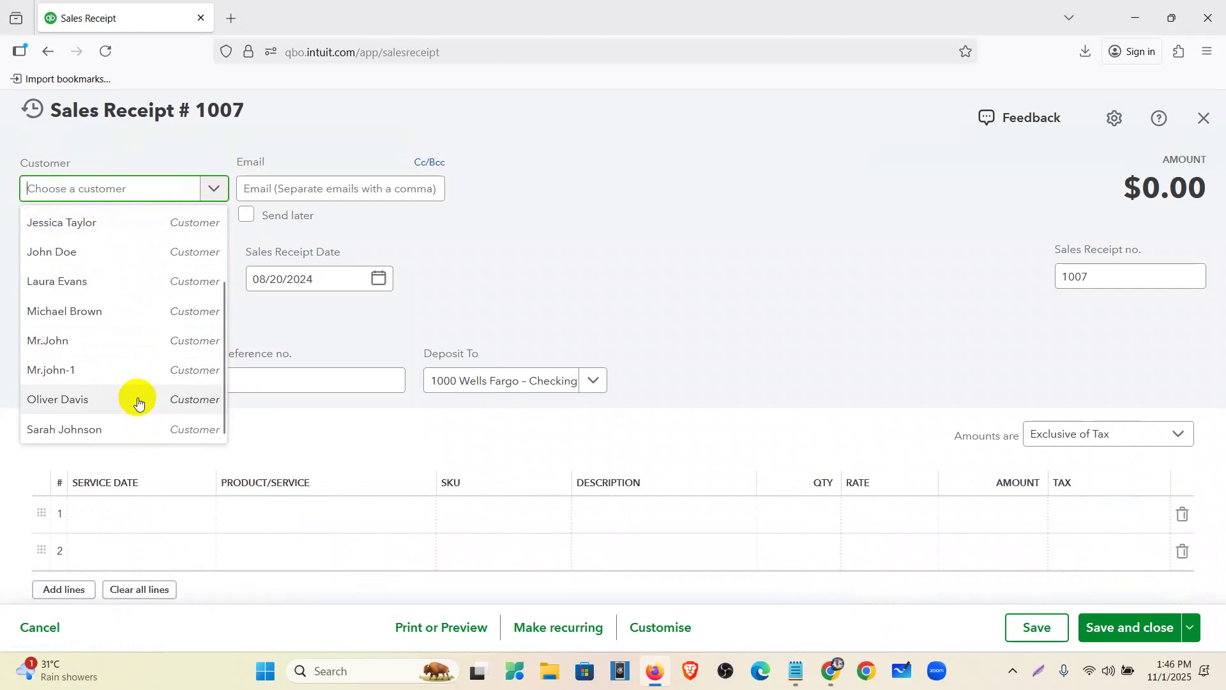
scroll(131, 400, "up", 3)
left_click(144, 247)
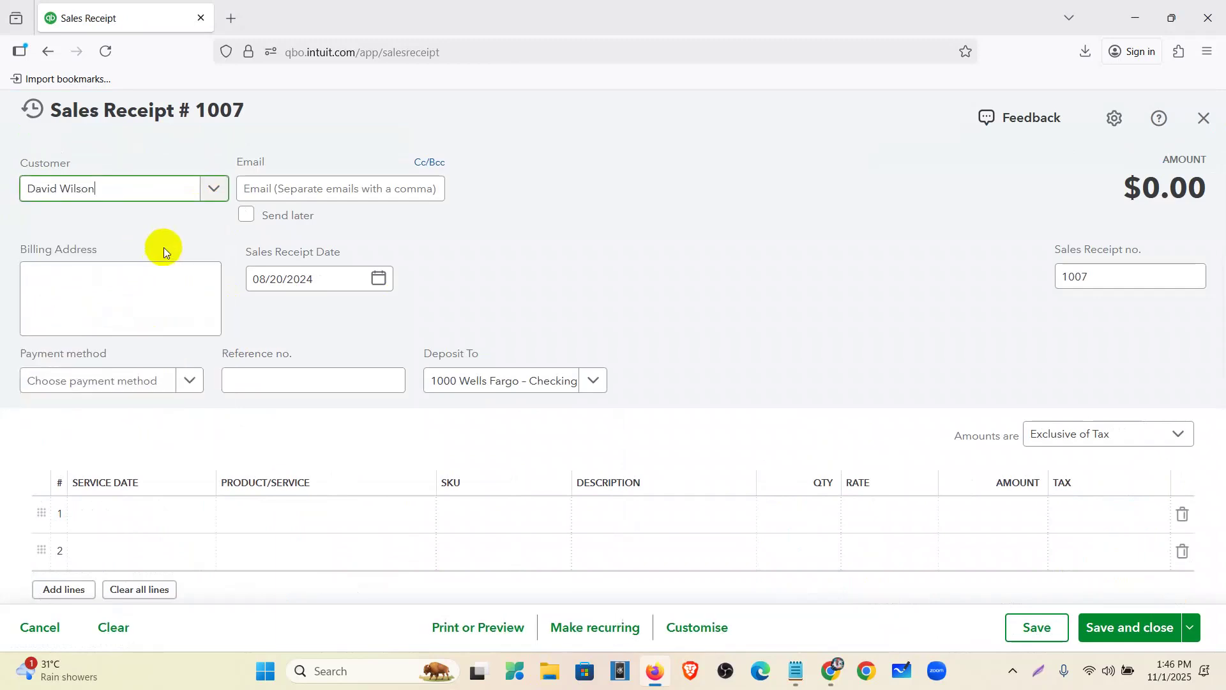
Set the sales receipt date to 09/01/2024, the payment method to Cash, and the deposit account to 1000 Wells Fargo – Checking.
left_click(382, 279)
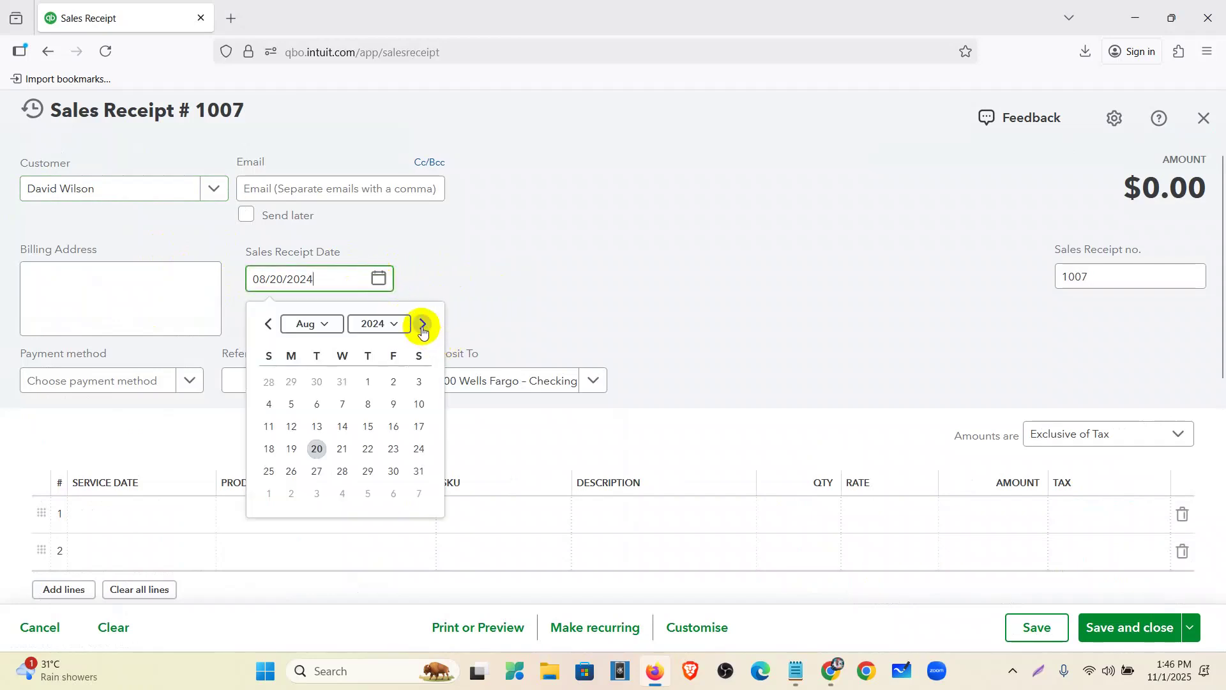
left_click(423, 327)
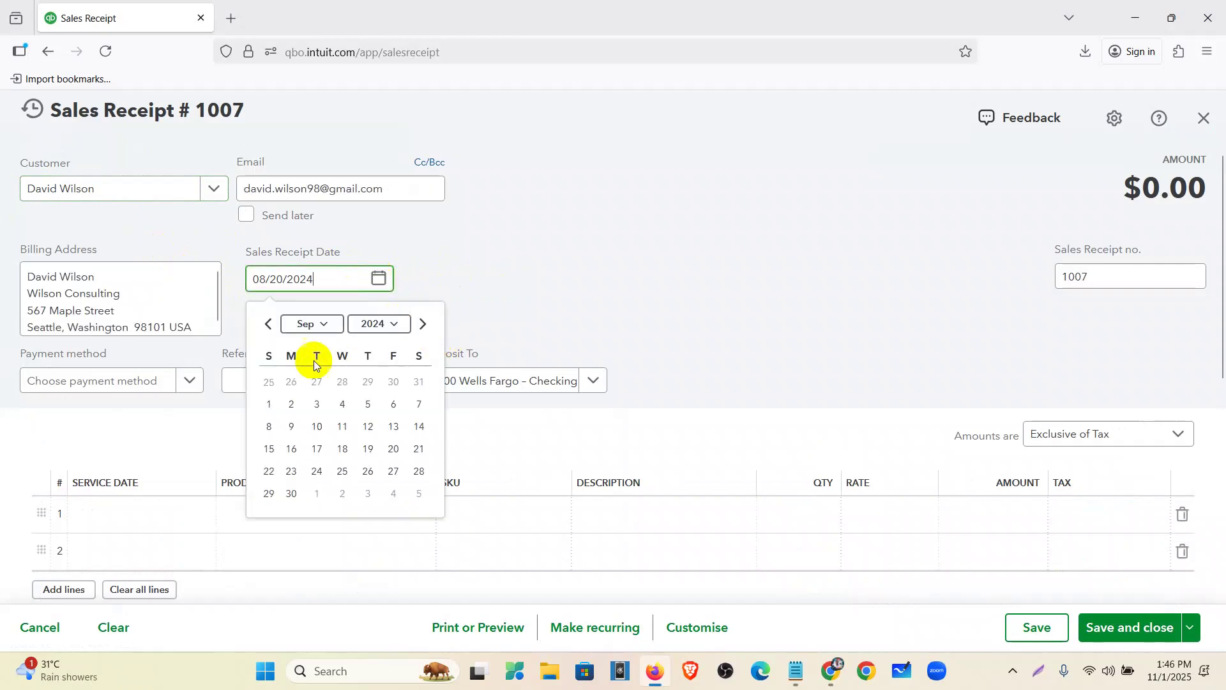
left_click(271, 406)
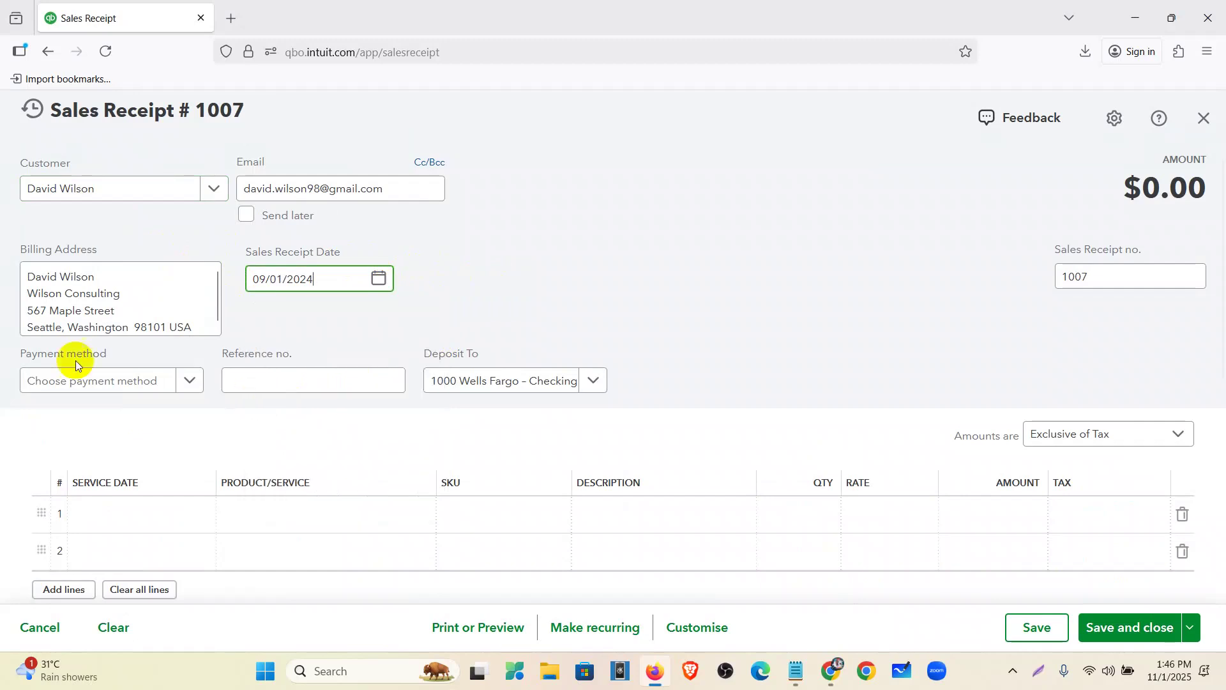
left_click(169, 386)
left_click(71, 444)
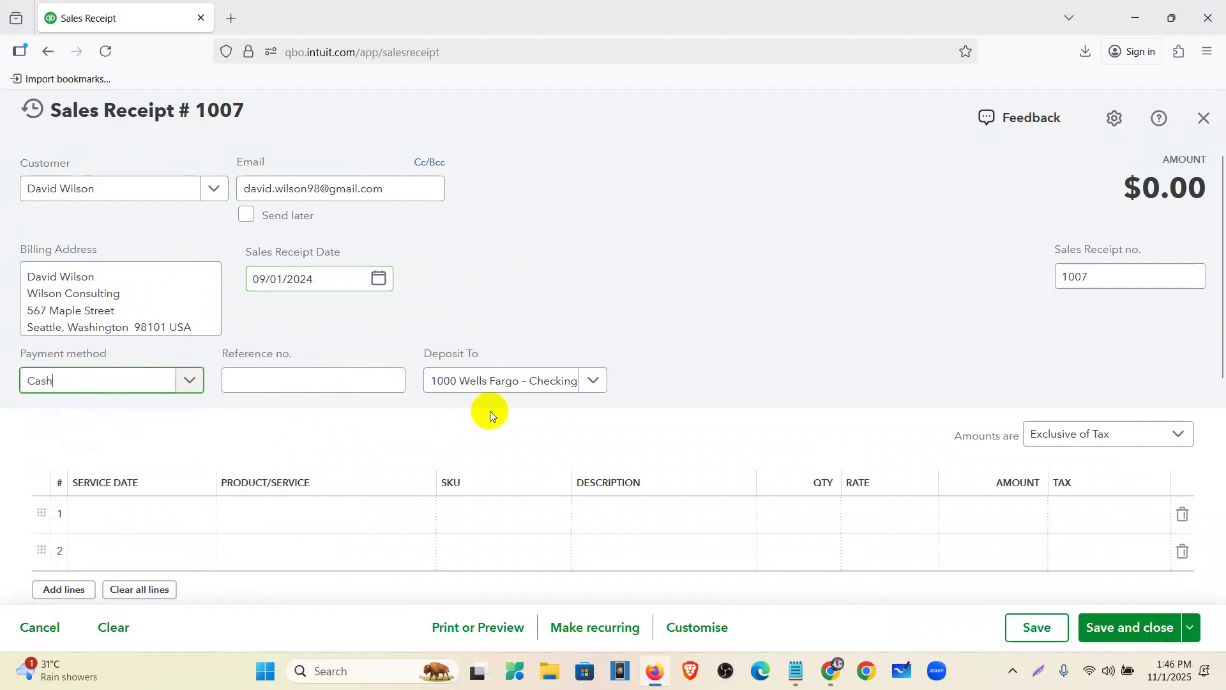
left_click(576, 381)
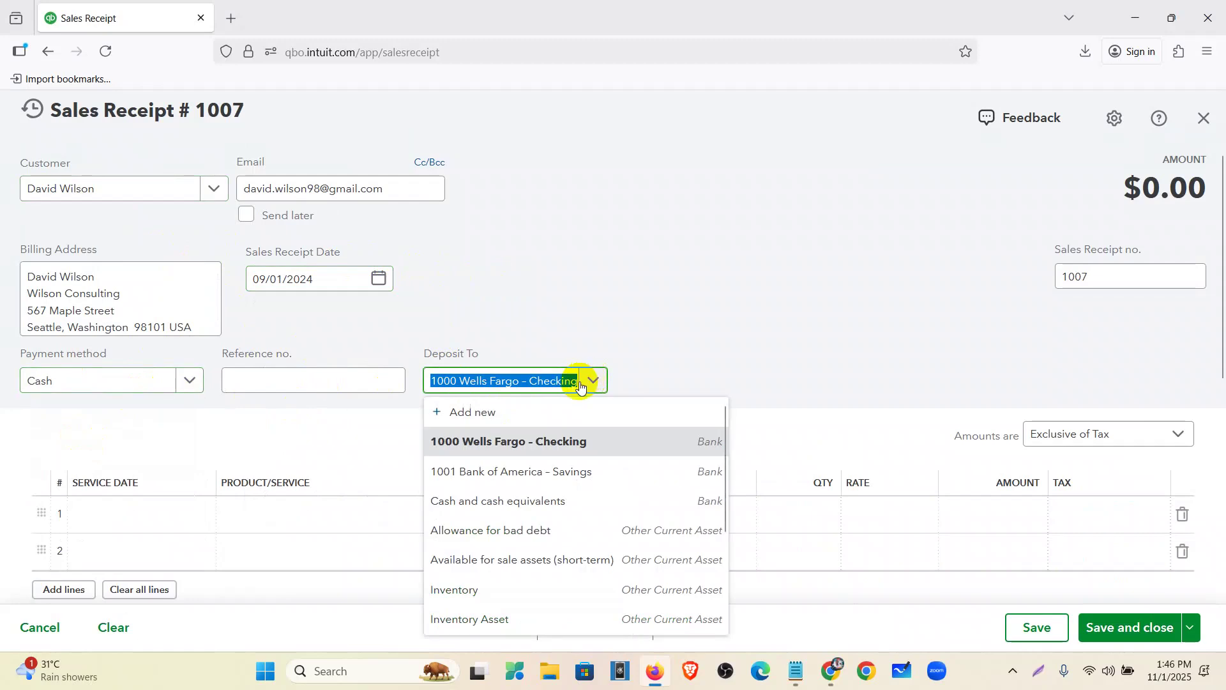
left_click(578, 438)
Fill the first three receipt lines with Doctor Care, Homemaker or basic assiatance care, and KN 95 Mask.
scroll(622, 413, "down", 3)
left_click(383, 351)
left_click(418, 350)
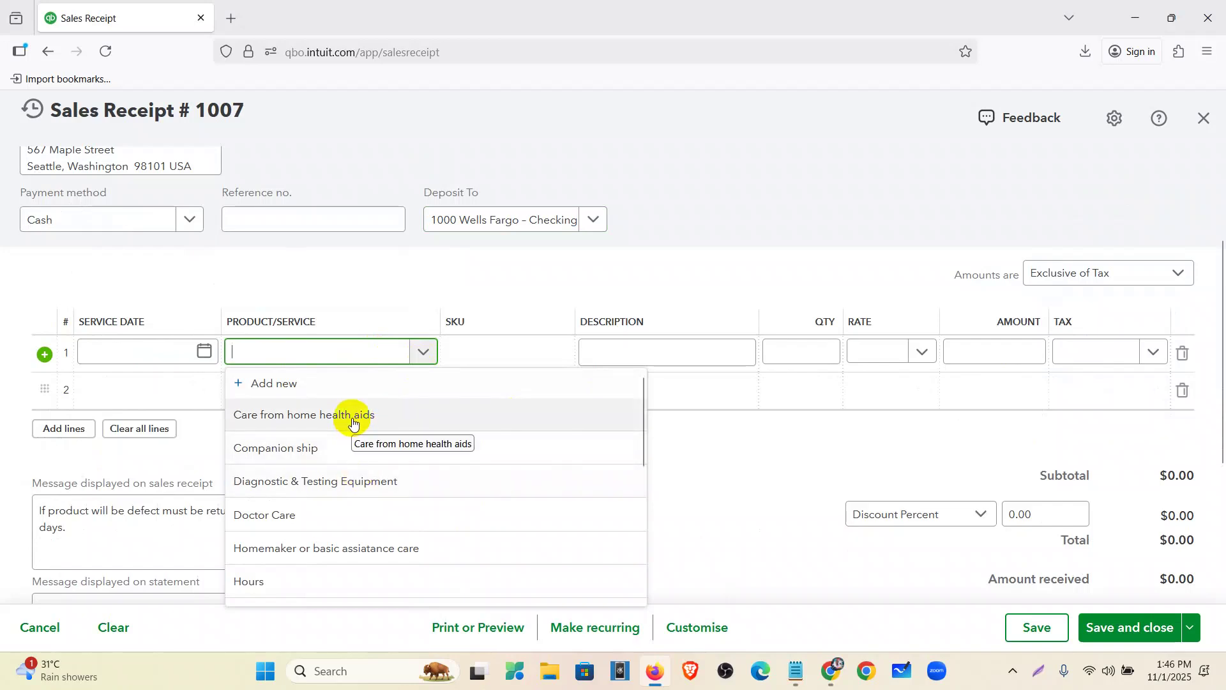
left_click(351, 515)
left_click(342, 387)
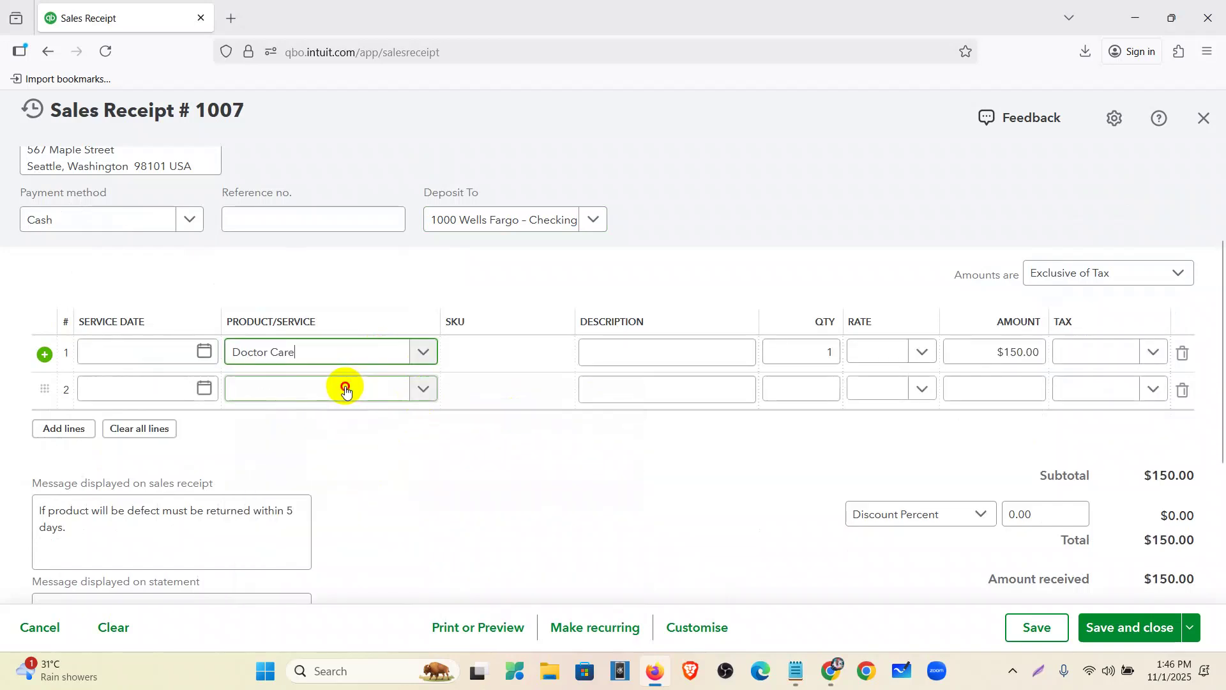
left_click(330, 584)
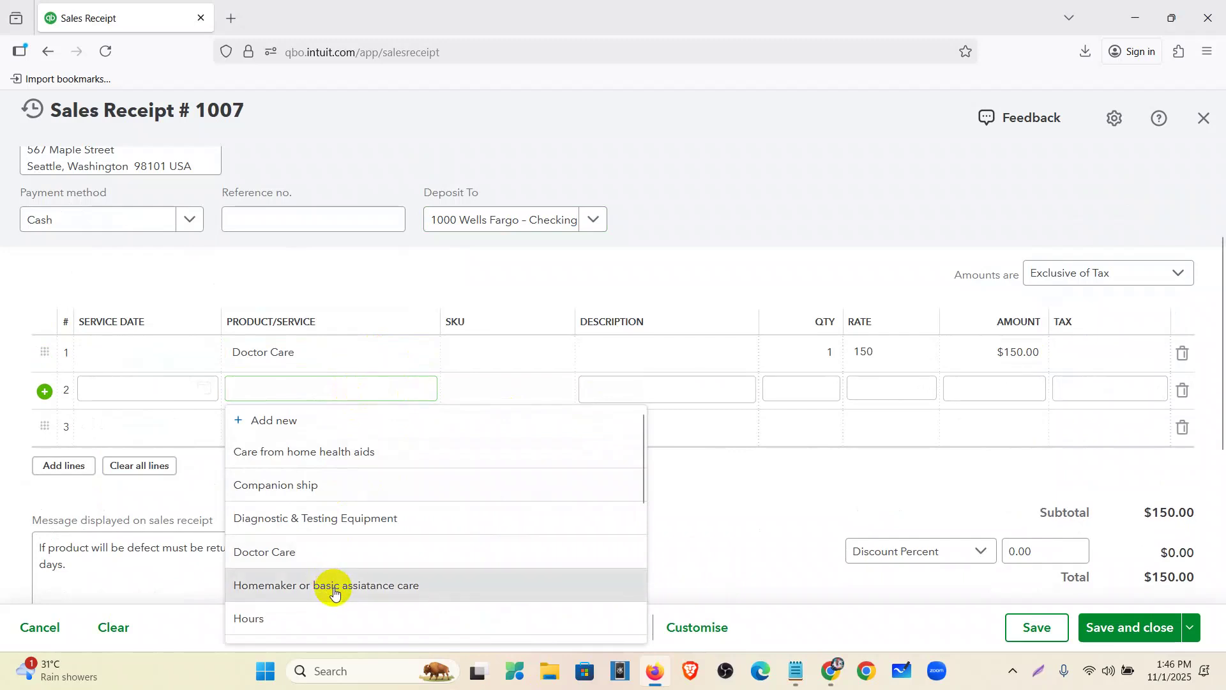
left_click(364, 424)
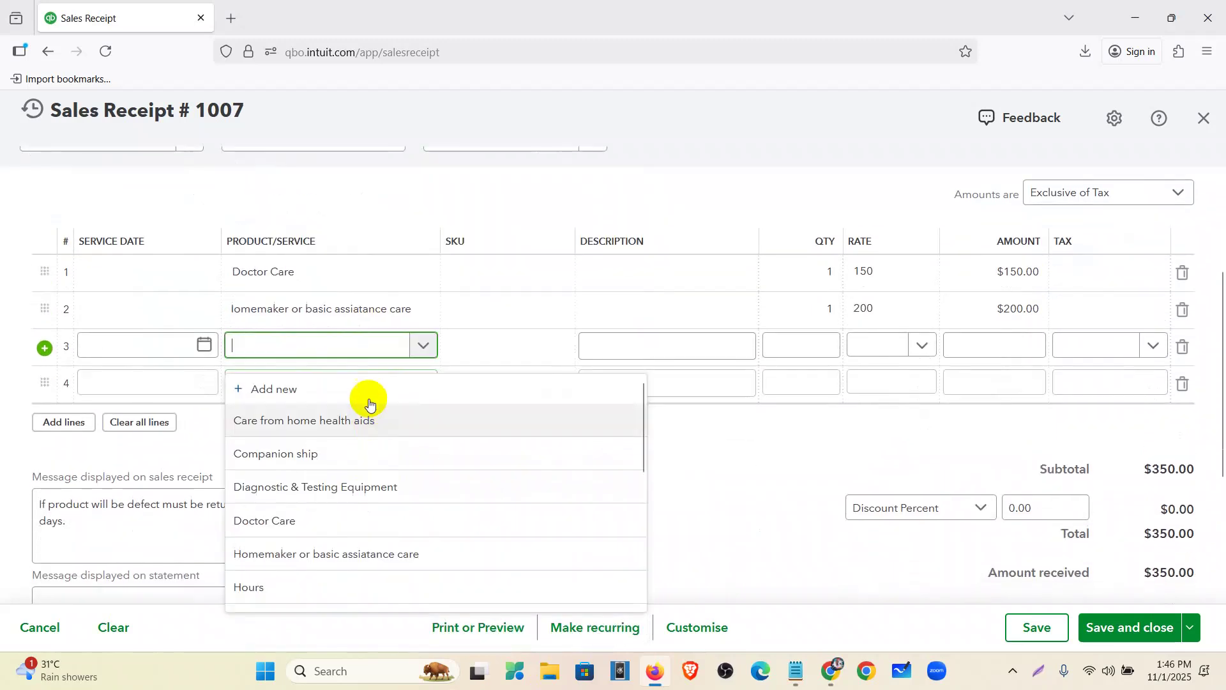
scroll(328, 501, "down", 2)
left_click(315, 528)
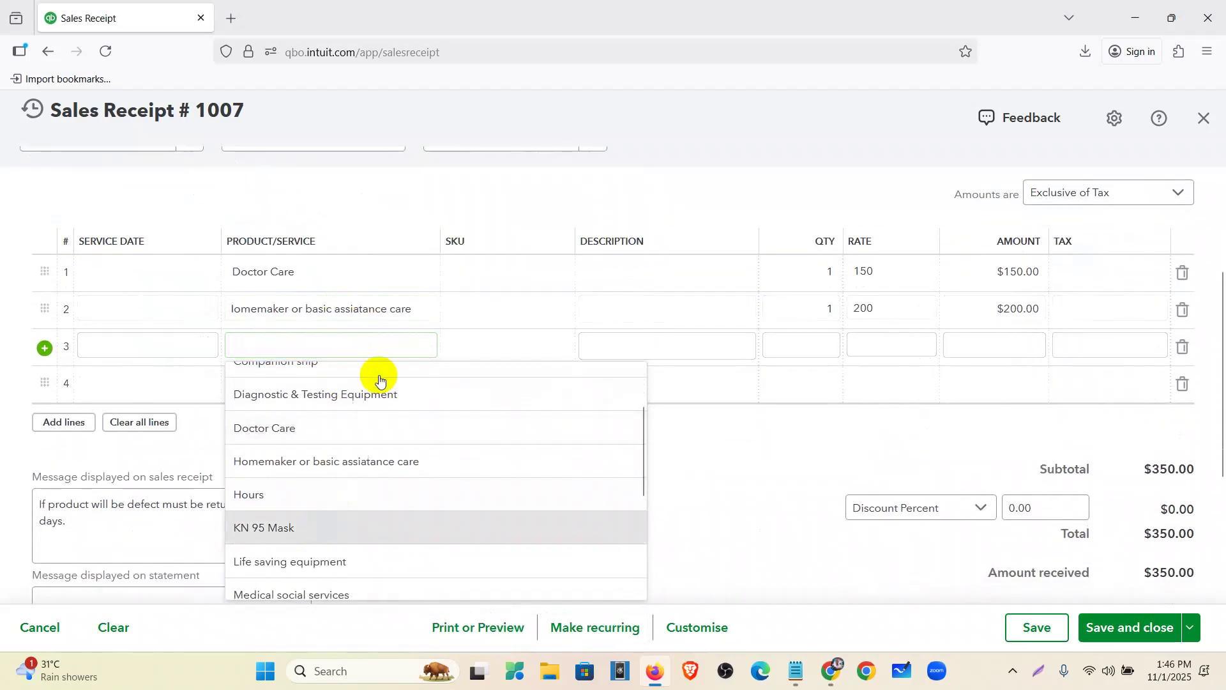
Add Life saving equipment, Speech therapy, and Surgical equipment as lines 4 to 6 of the sales receipt.
left_click(374, 383)
scroll(377, 492, "down", 5)
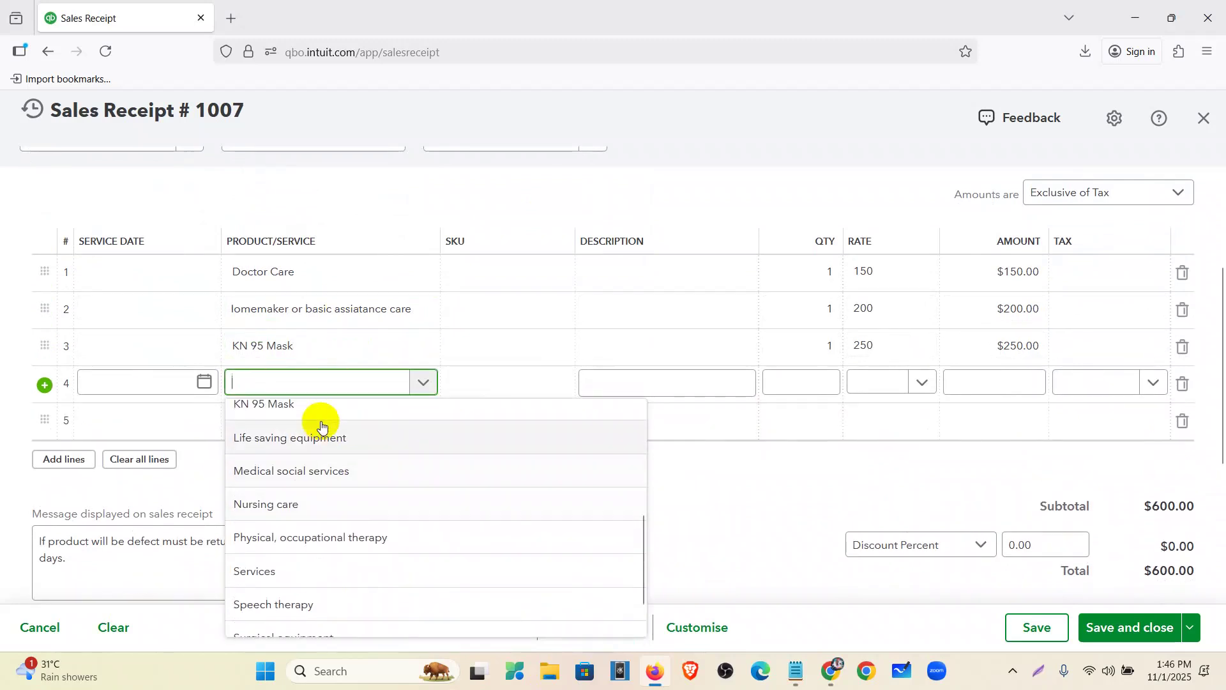
left_click(321, 440)
left_click(346, 414)
scroll(332, 320, "down", 5)
left_click(318, 370)
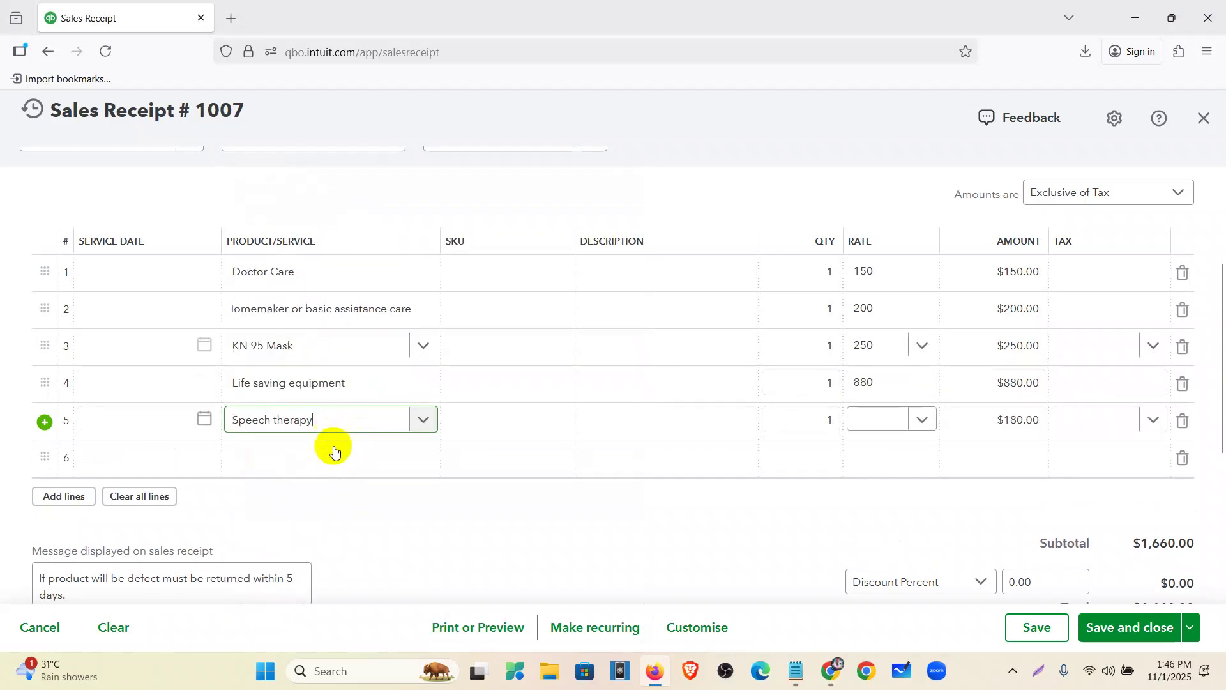
left_click(331, 454)
scroll(351, 341, "down", 2)
scroll(351, 342, "down", 3)
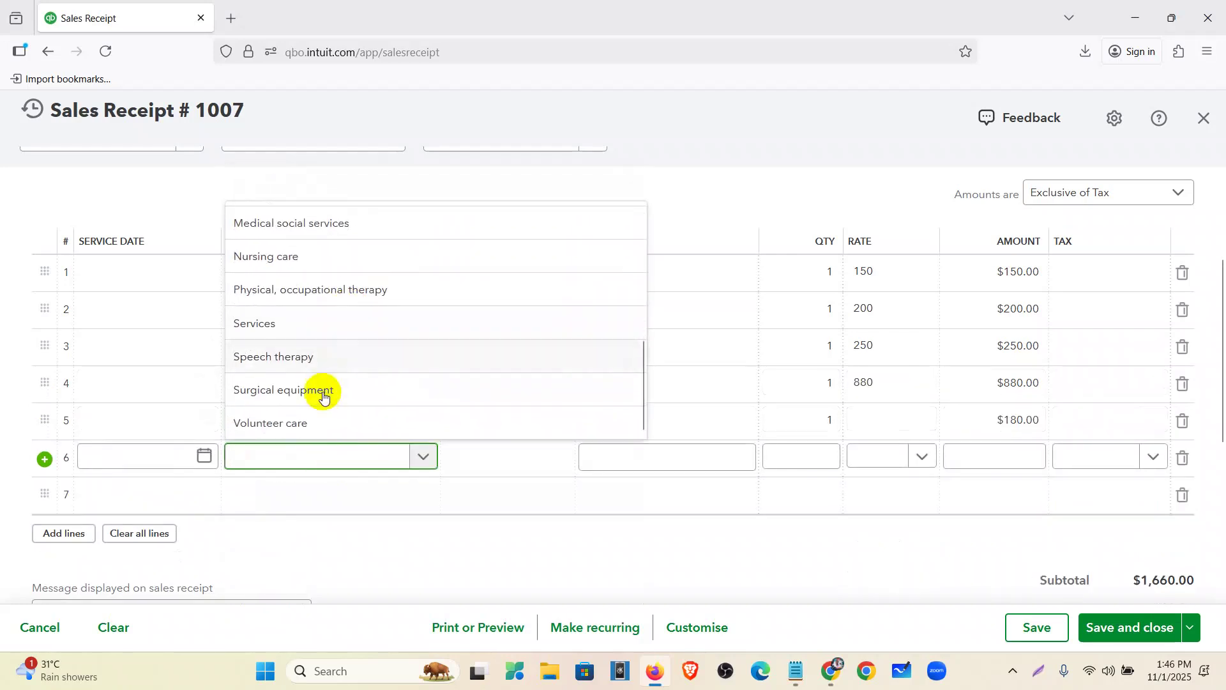
left_click(320, 390)
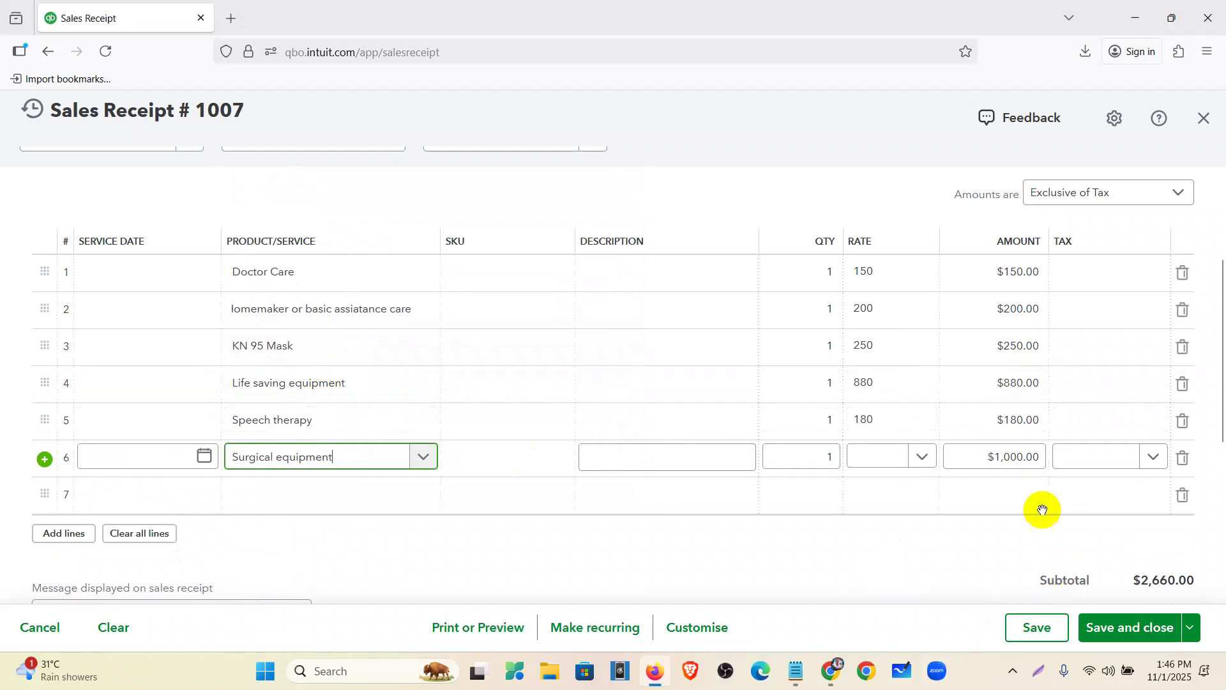
left_click(830, 569)
left_click(859, 458)
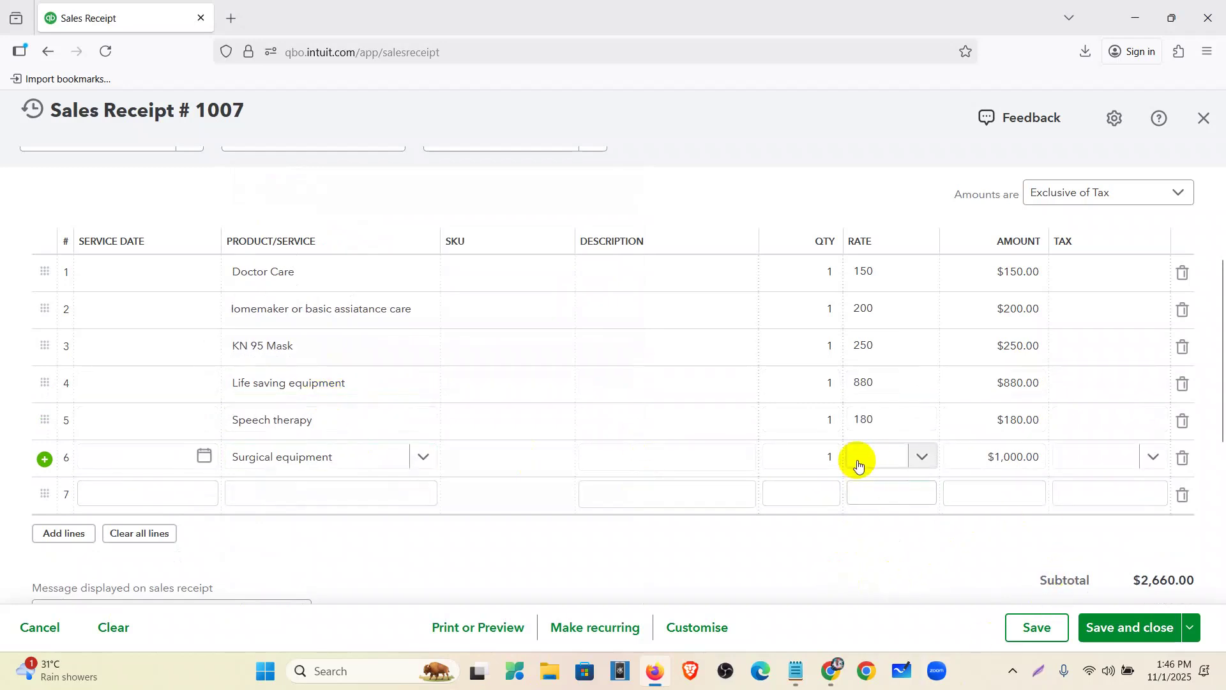
left_click(931, 542)
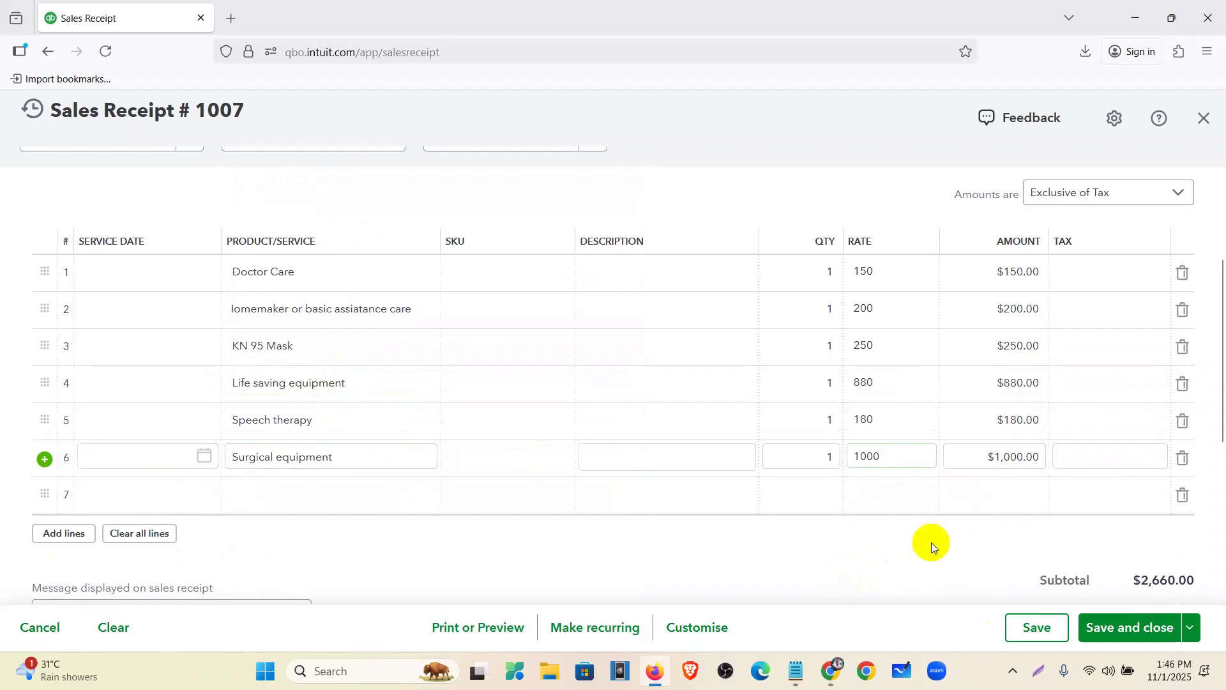
Open the tax rate choices for the Doctor Care line.
left_click(1115, 276)
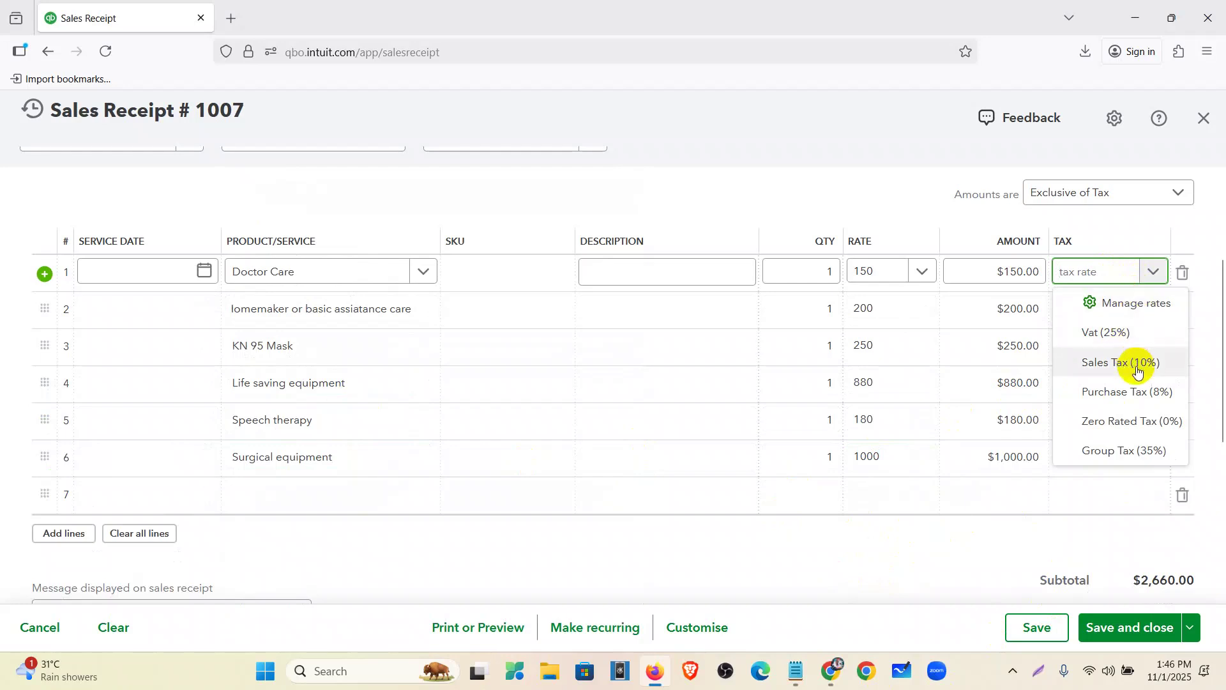
Assign Zero Rated Tax (0%) to all six product and service lines of the sales receipt.
left_click(1150, 420)
left_click(1135, 308)
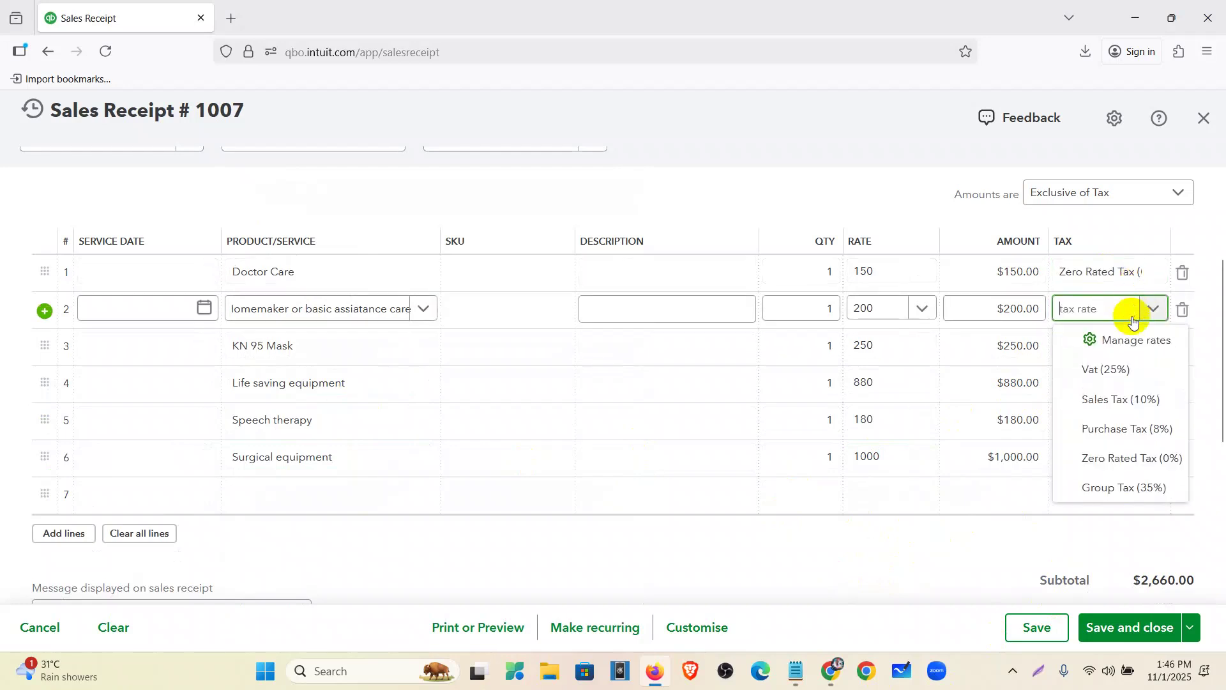
left_click(1109, 457)
left_click(1106, 343)
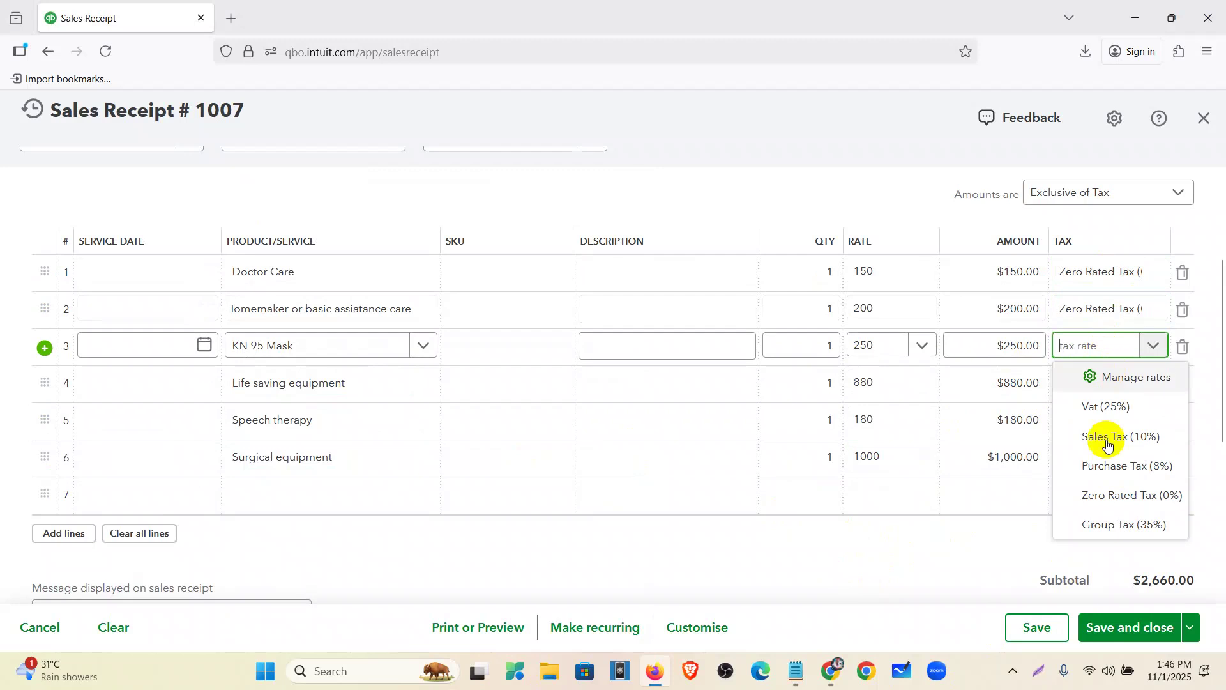
left_click(1086, 496)
left_click(1107, 383)
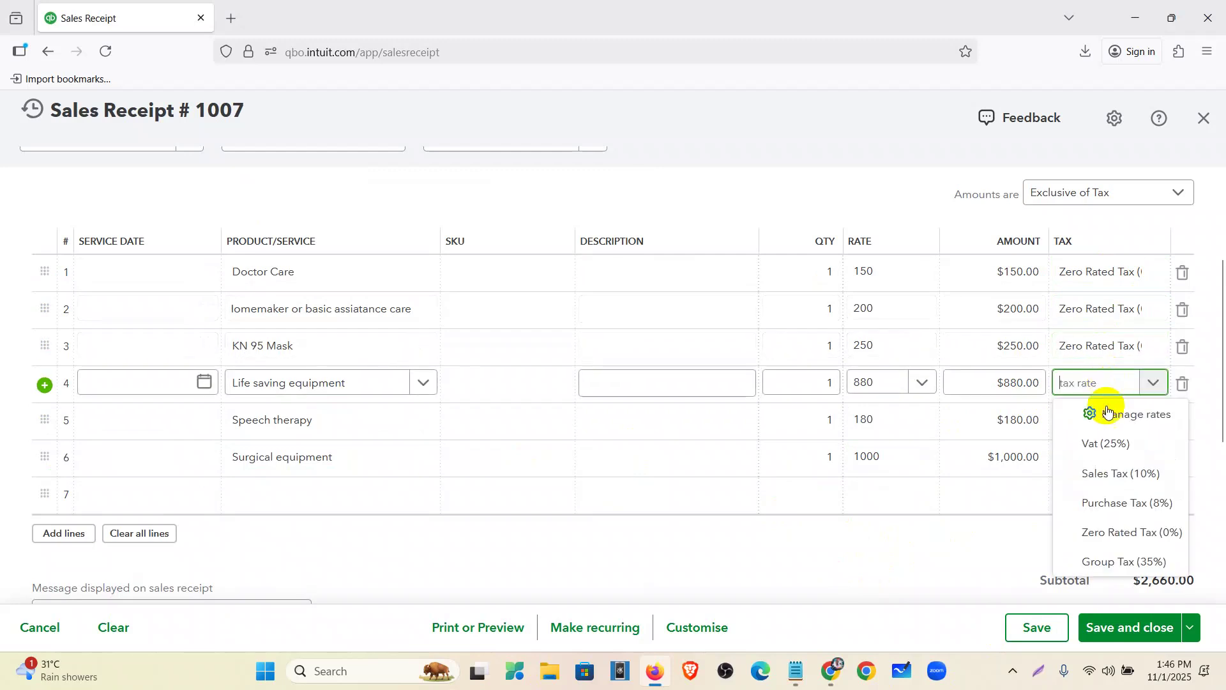
left_click(1057, 532)
left_click(1096, 424)
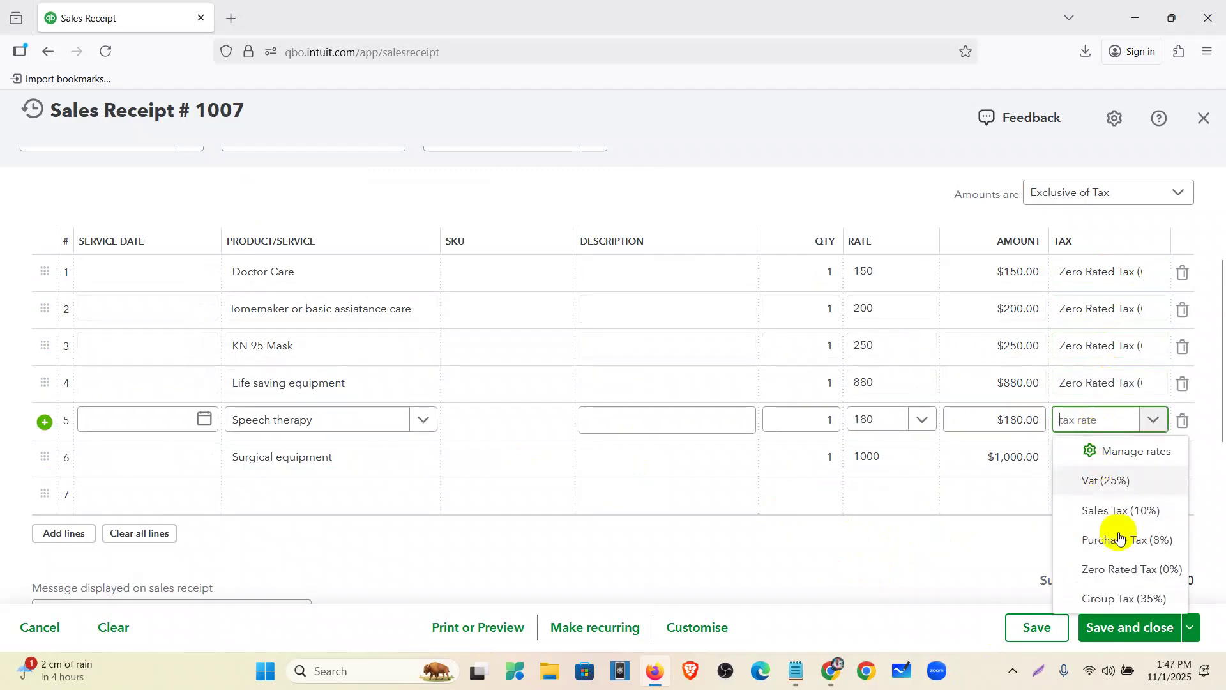
left_click(1123, 567)
left_click(1103, 461)
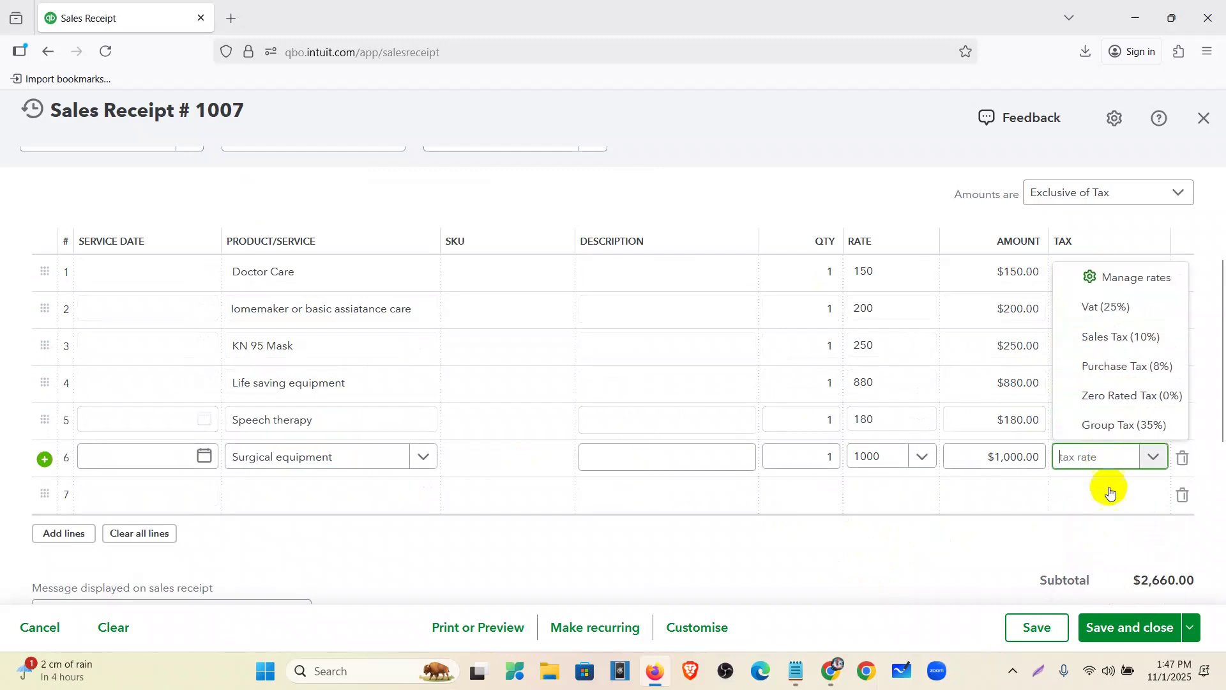
left_click(1122, 394)
left_click(856, 573)
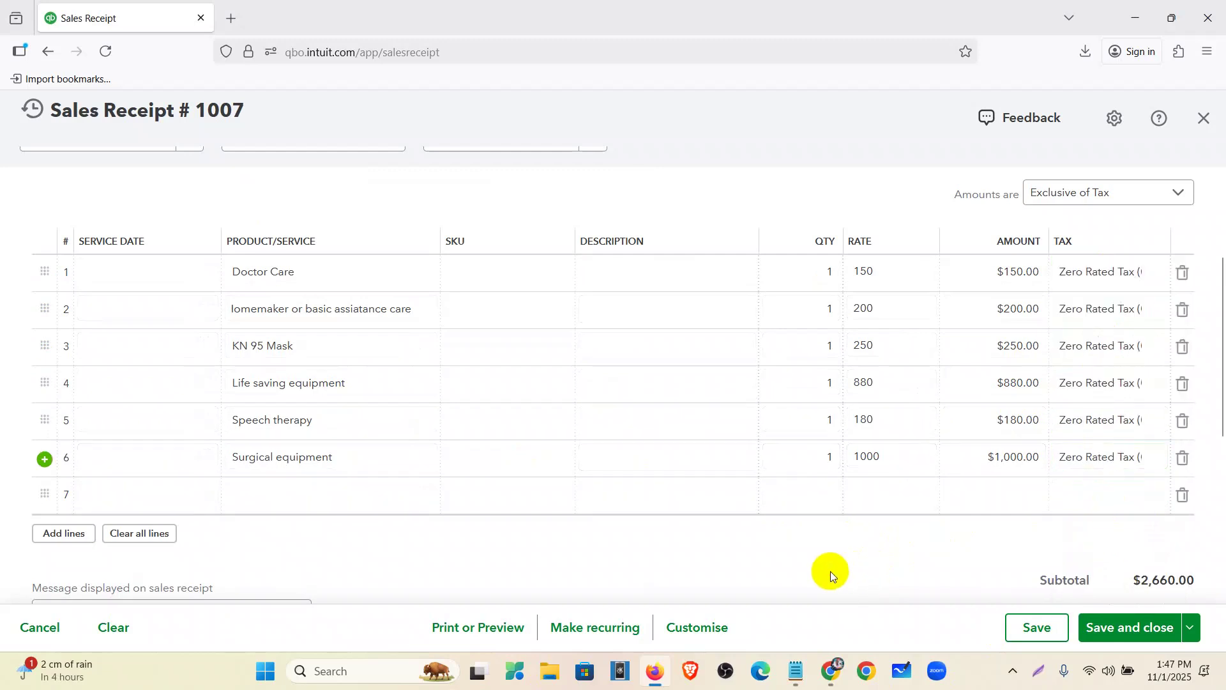
Set the quantity to 5 on all six lines, from Doctor Care through Surgical equipment.
scroll(829, 565, "up", 2)
left_click(831, 353)
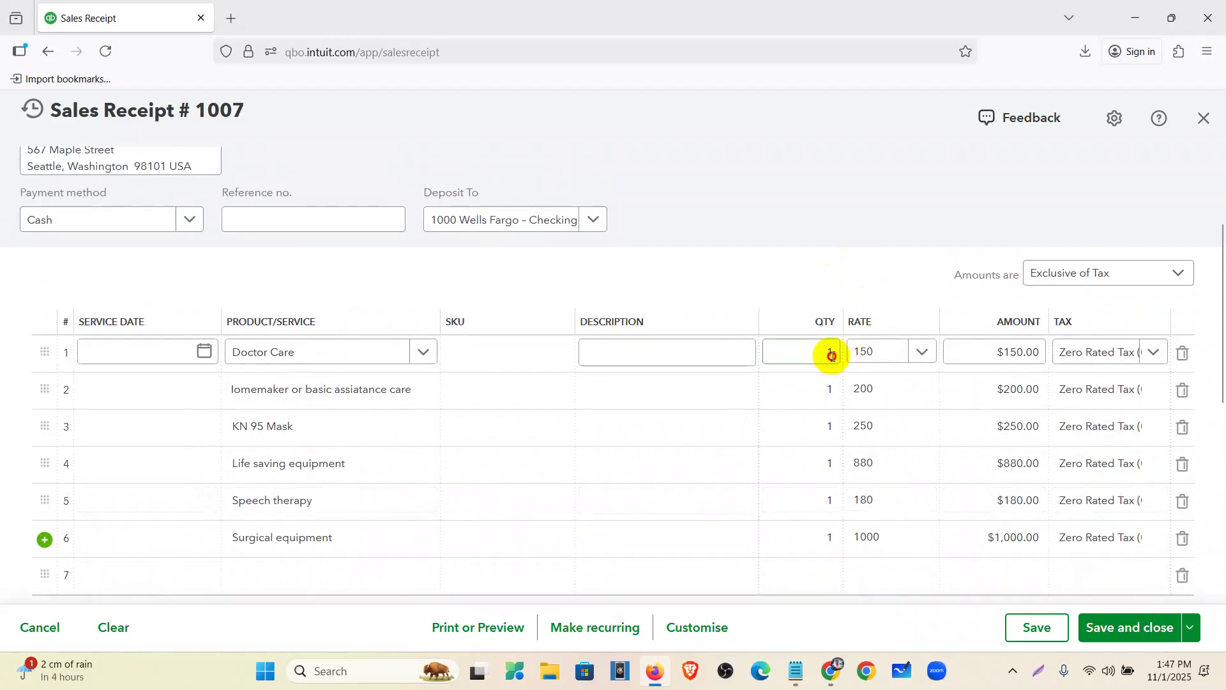
type("5")
left_click(833, 390)
left_click(827, 427)
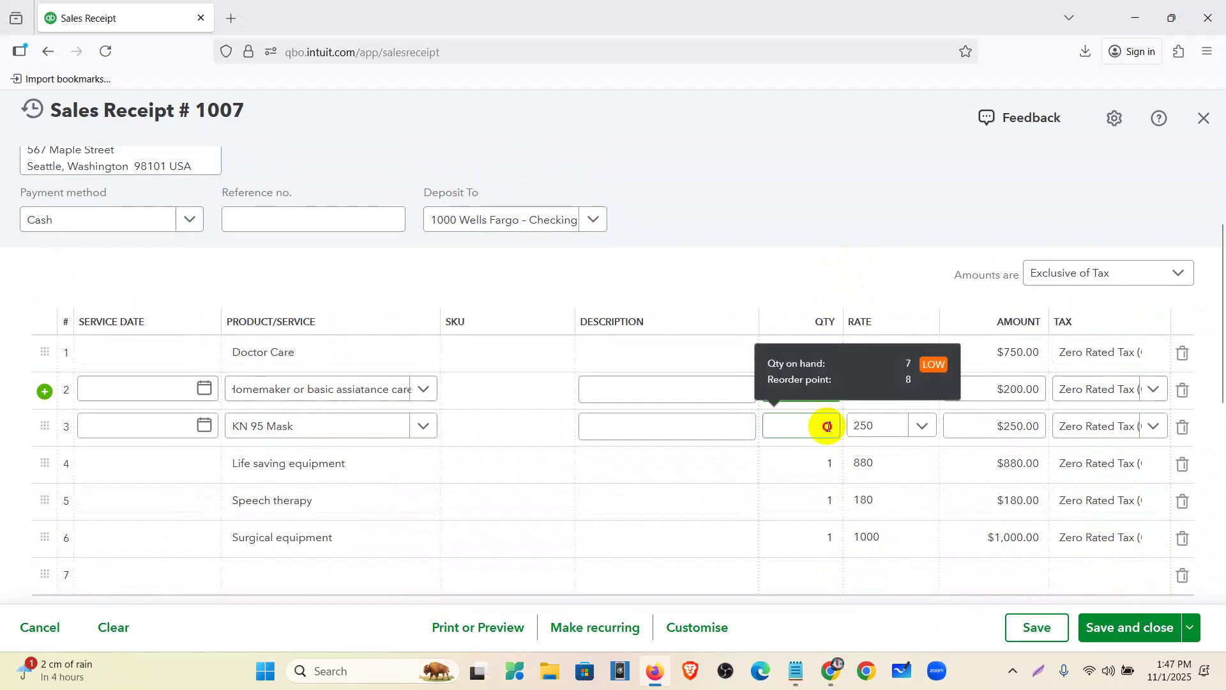
type("5")
left_click(829, 462)
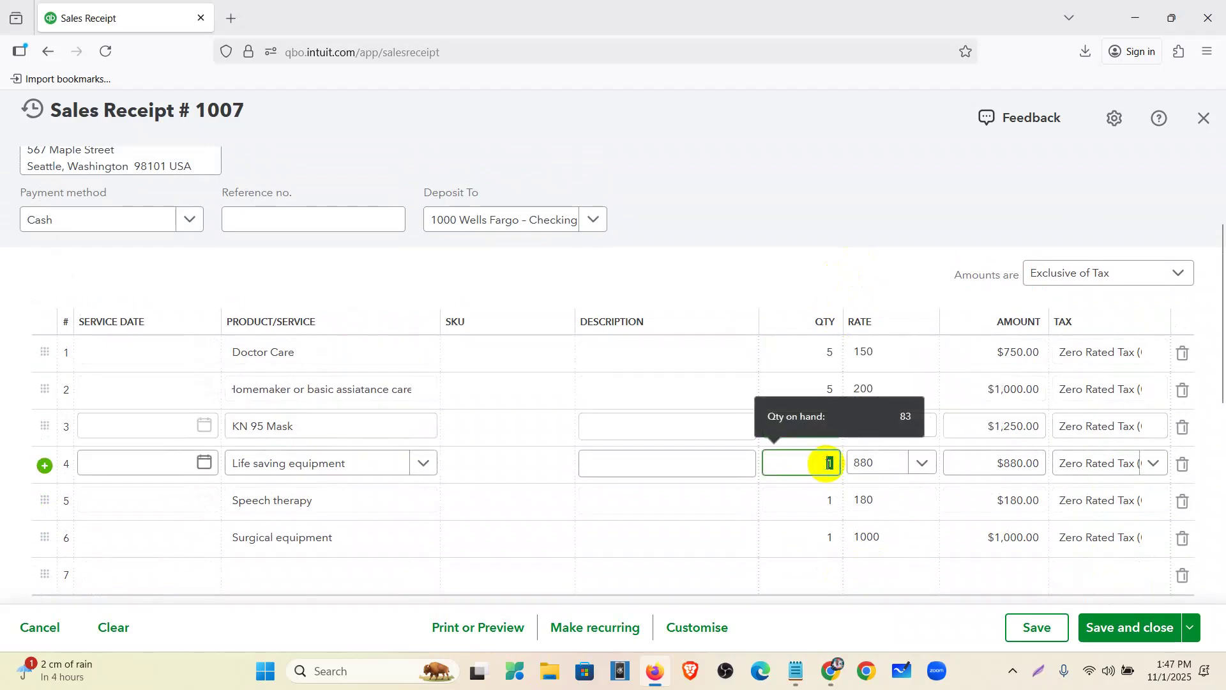
type("5")
left_click(827, 500)
left_click(837, 537)
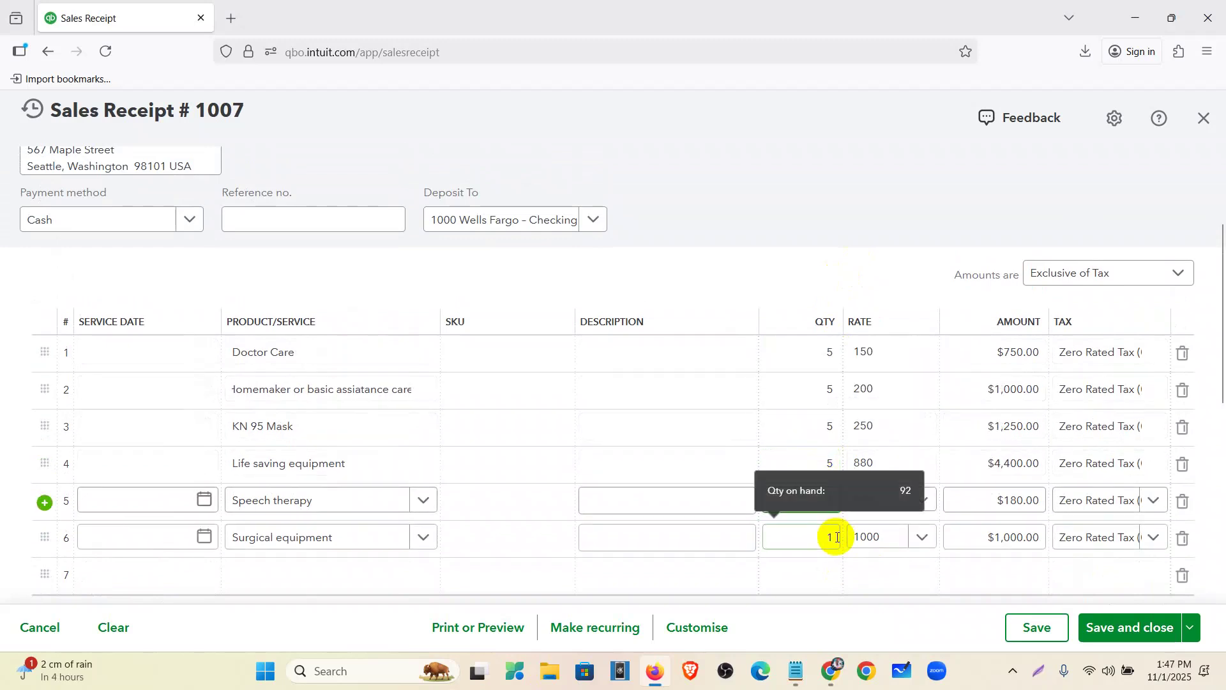
type("5")
scroll(831, 363, "down", 1)
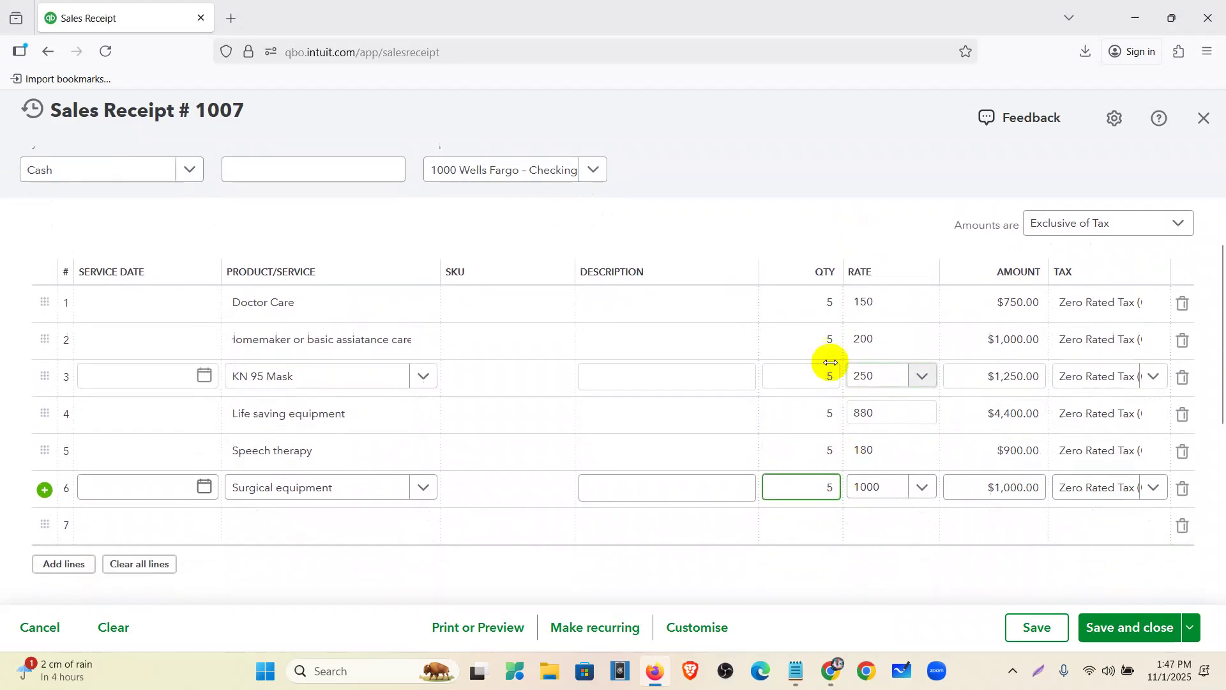
left_click(795, 175)
scroll(958, 390, "up", 4)
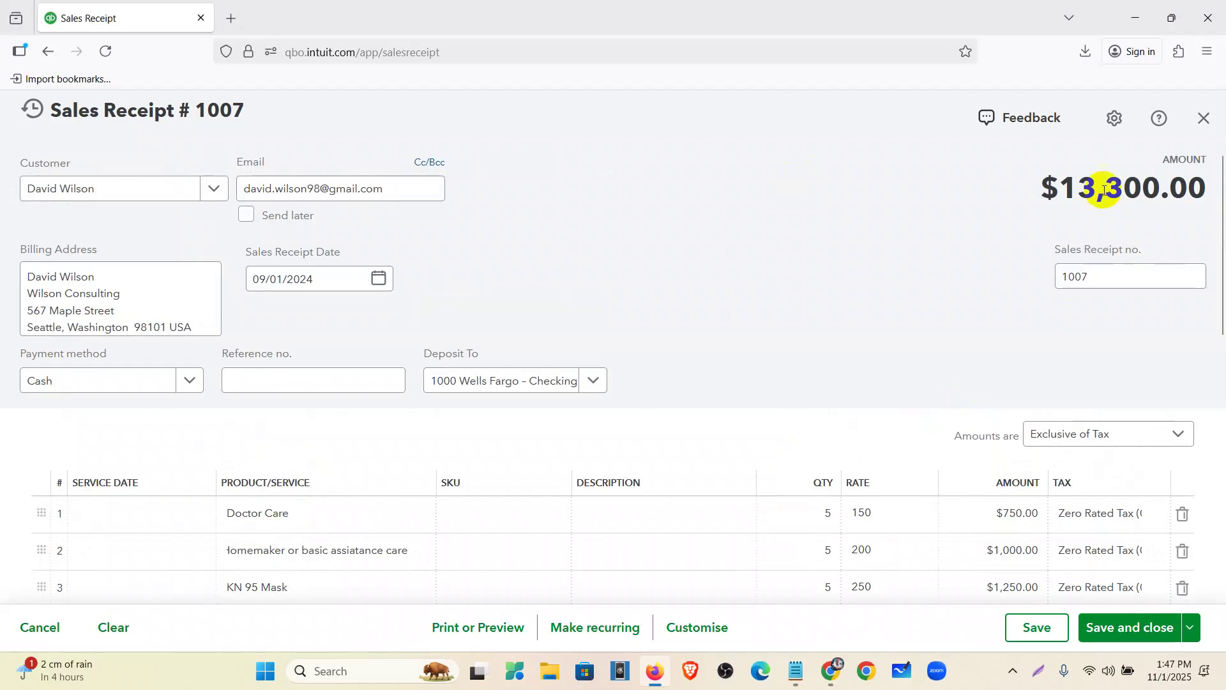
left_click_drag(1054, 186, 1224, 186)
left_click(887, 264)
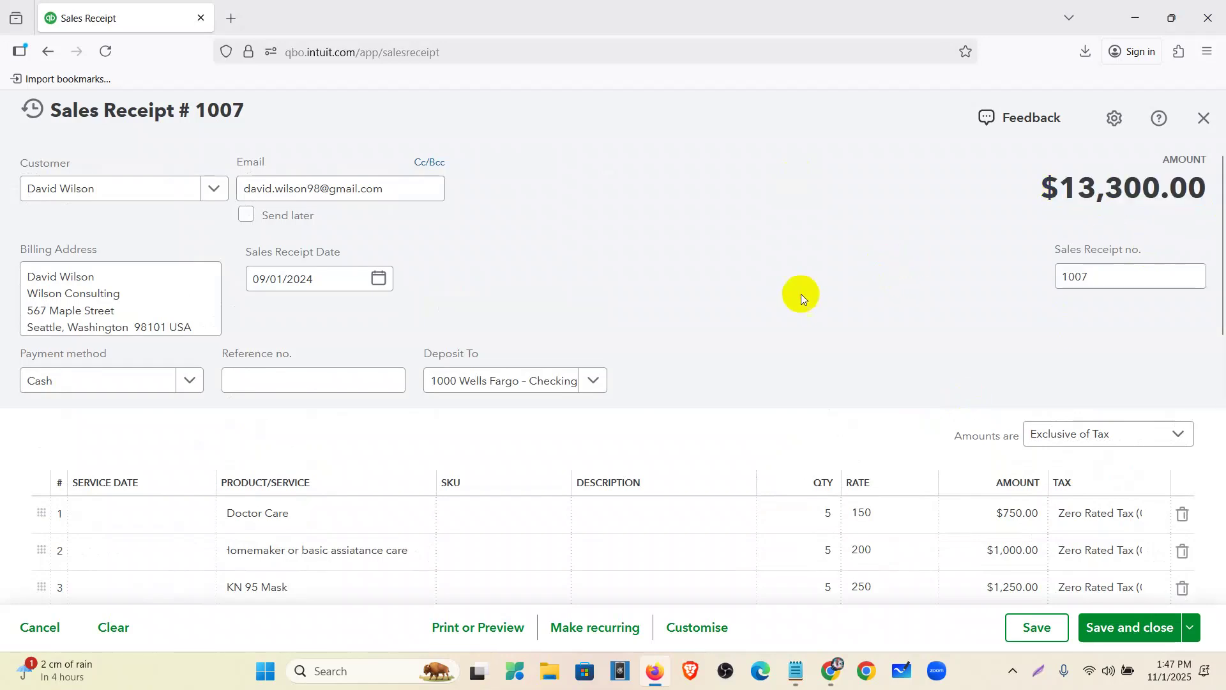
Apply a discount value of $100 to the sales receipt, and save and close it.
scroll(772, 311, "down", 5)
scroll(1085, 531, "down", 1)
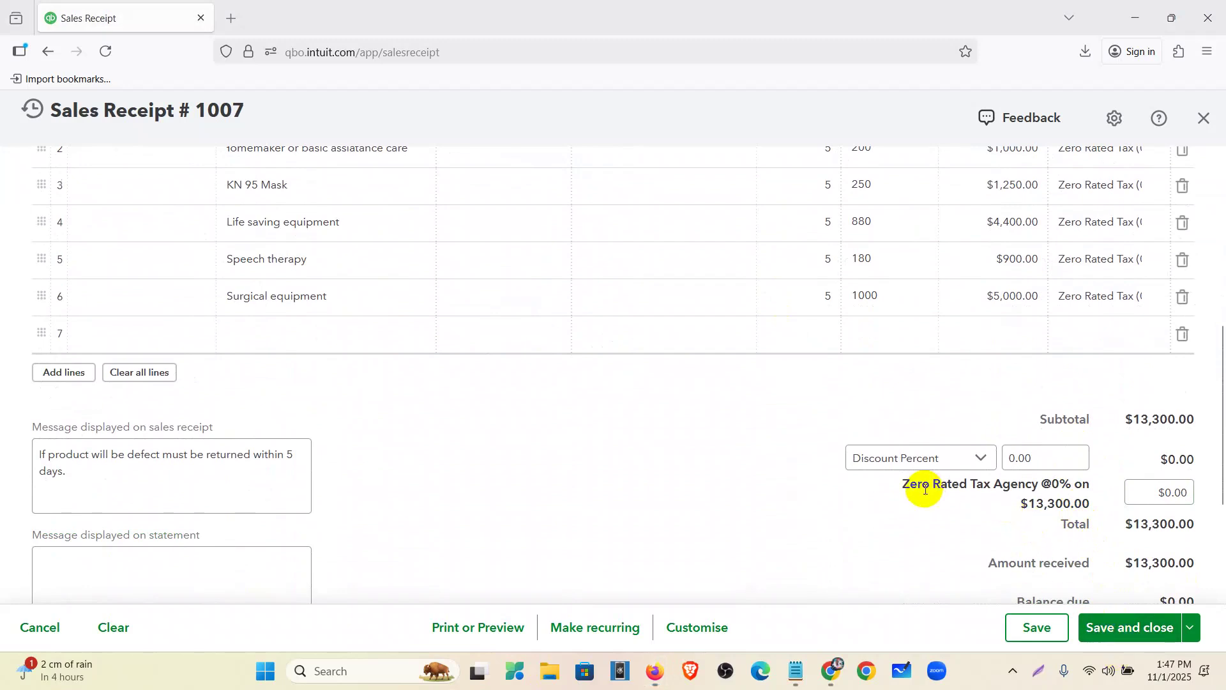
left_click(977, 461)
left_click(945, 490)
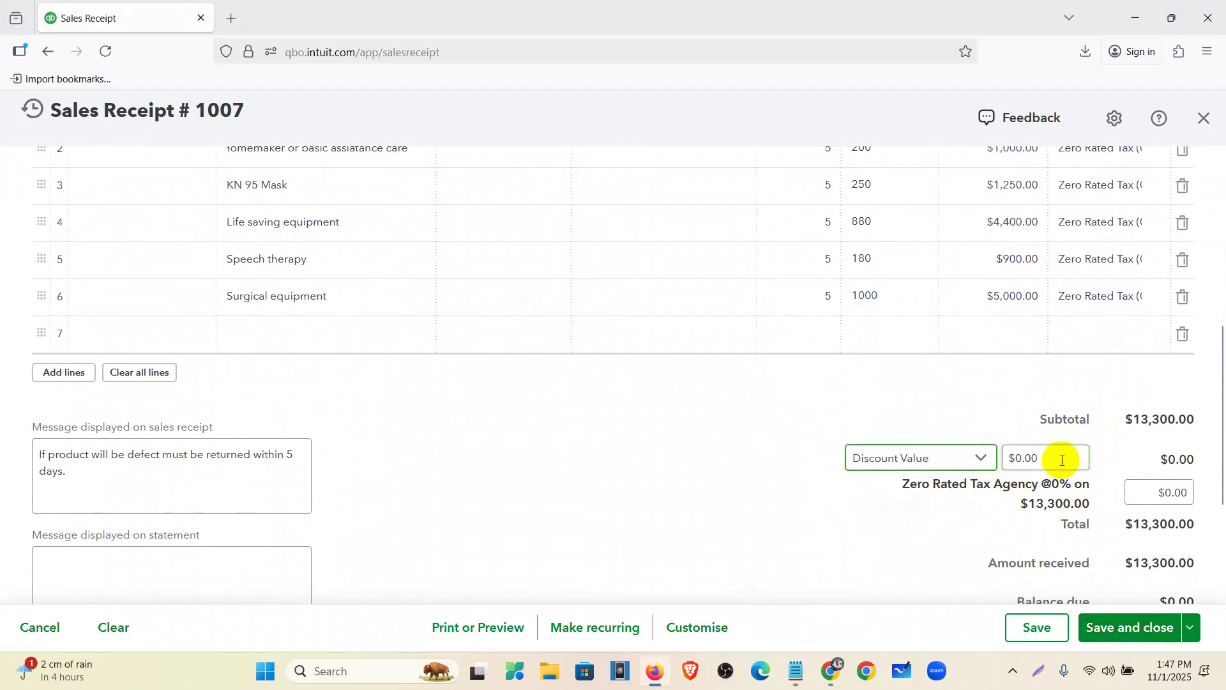
left_click_drag(1062, 460, 985, 469)
type("100")
left_click(746, 489)
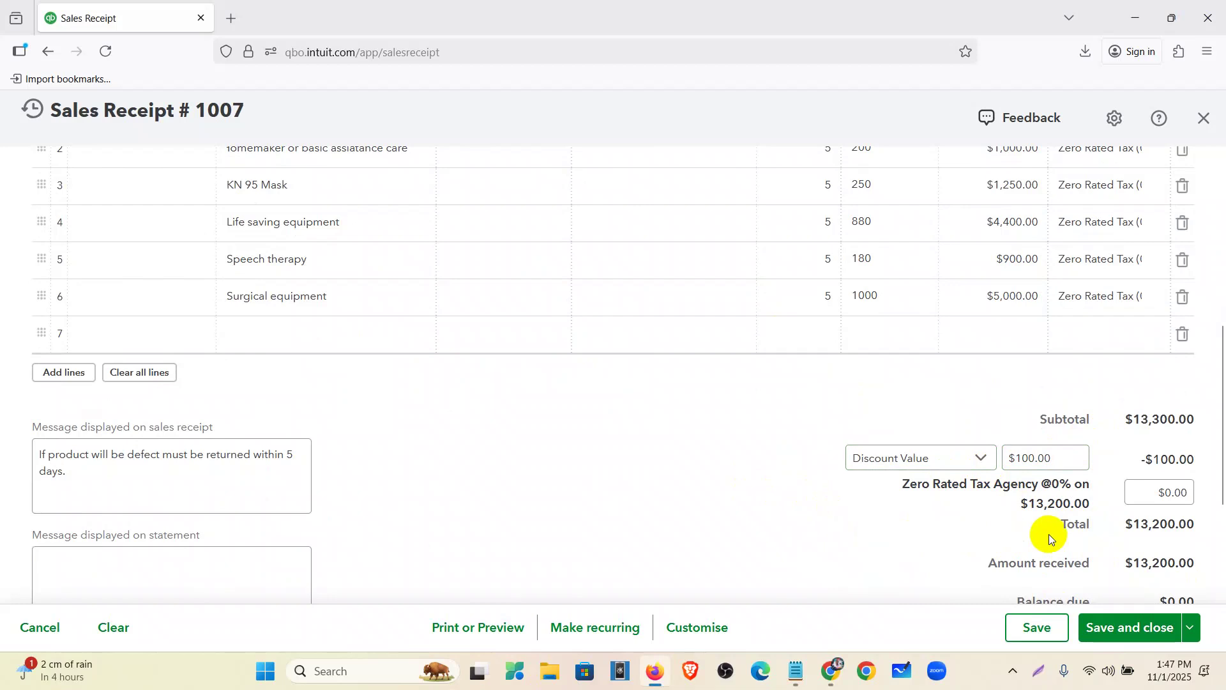
scroll(972, 485, "down", 1)
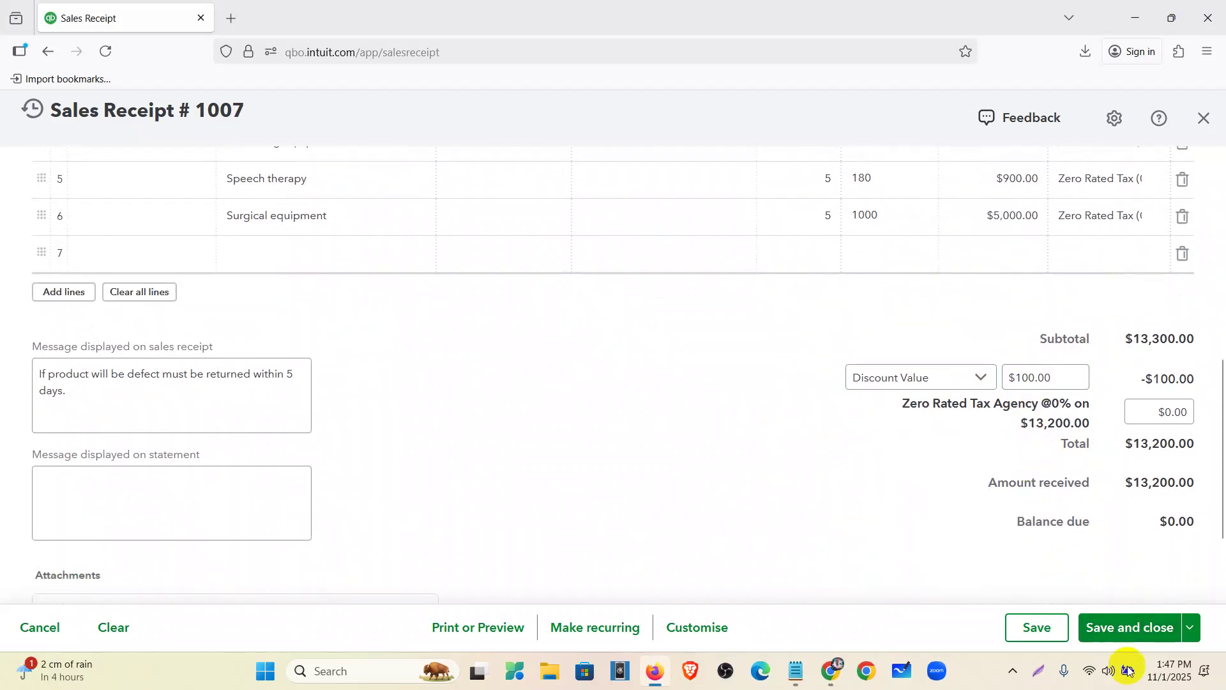
left_click(1122, 627)
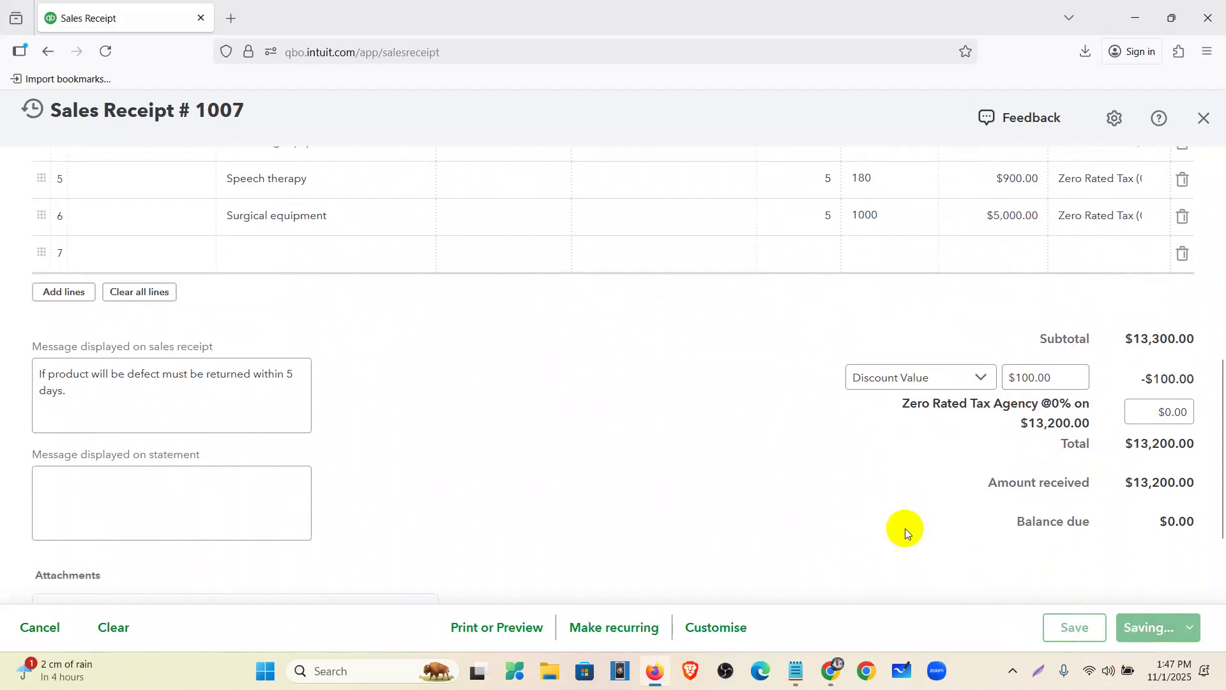
Reopen the saved 9/1/24 sales receipt from the sales transactions list and check its date and line items.
scroll(606, 418, "up", 5)
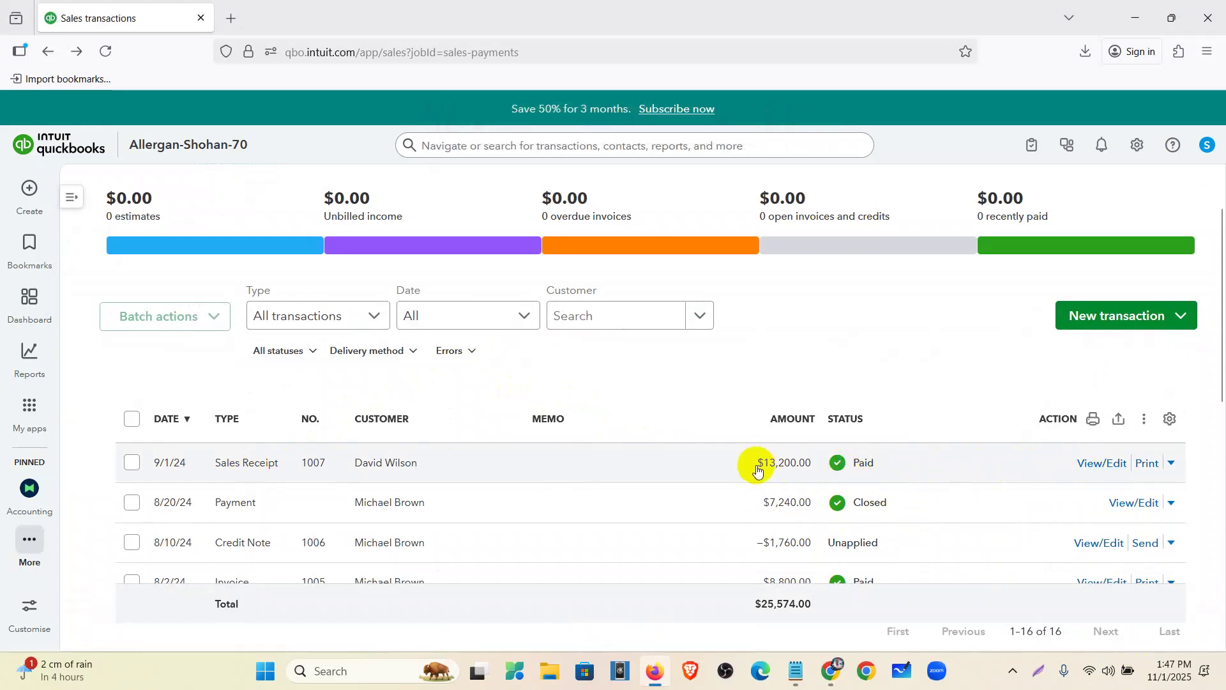
left_click(1090, 470)
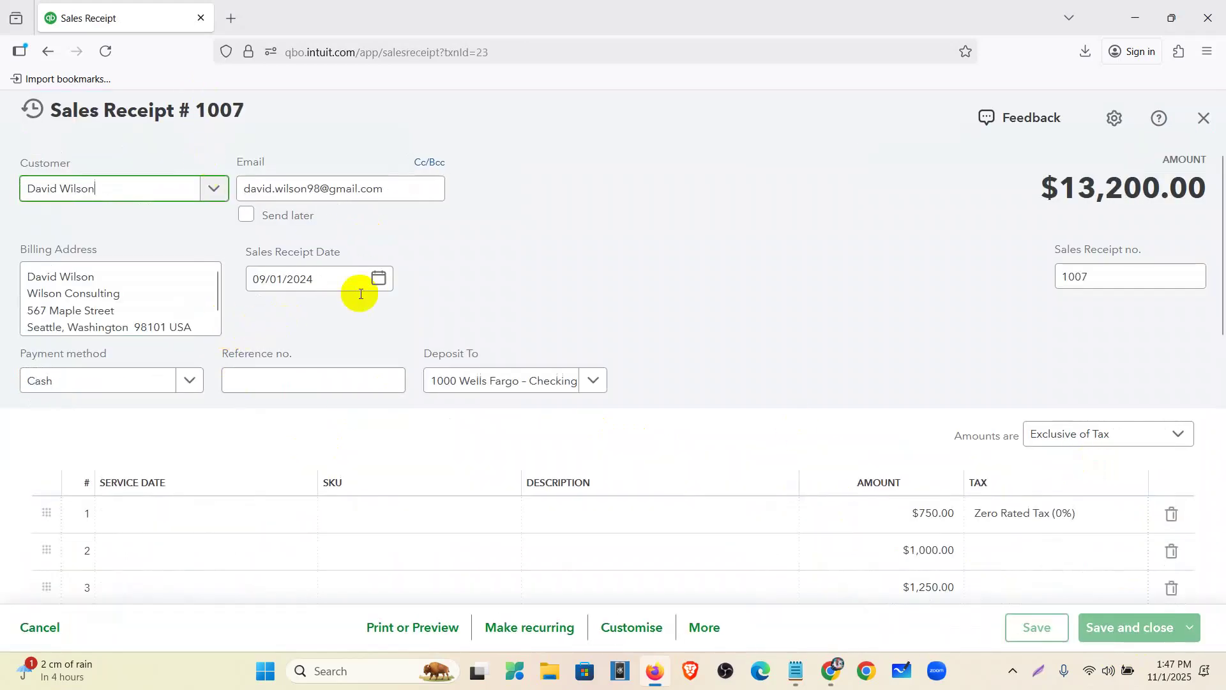
left_click(379, 281)
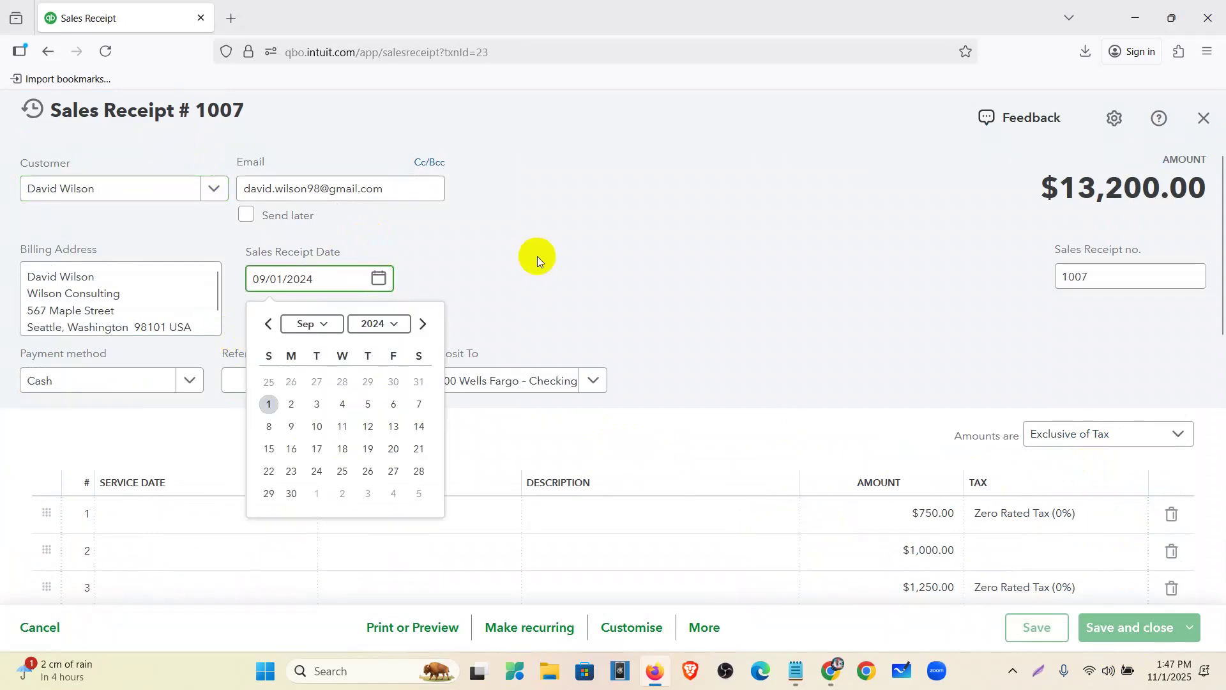
left_click(539, 307)
scroll(546, 309, "down", 3)
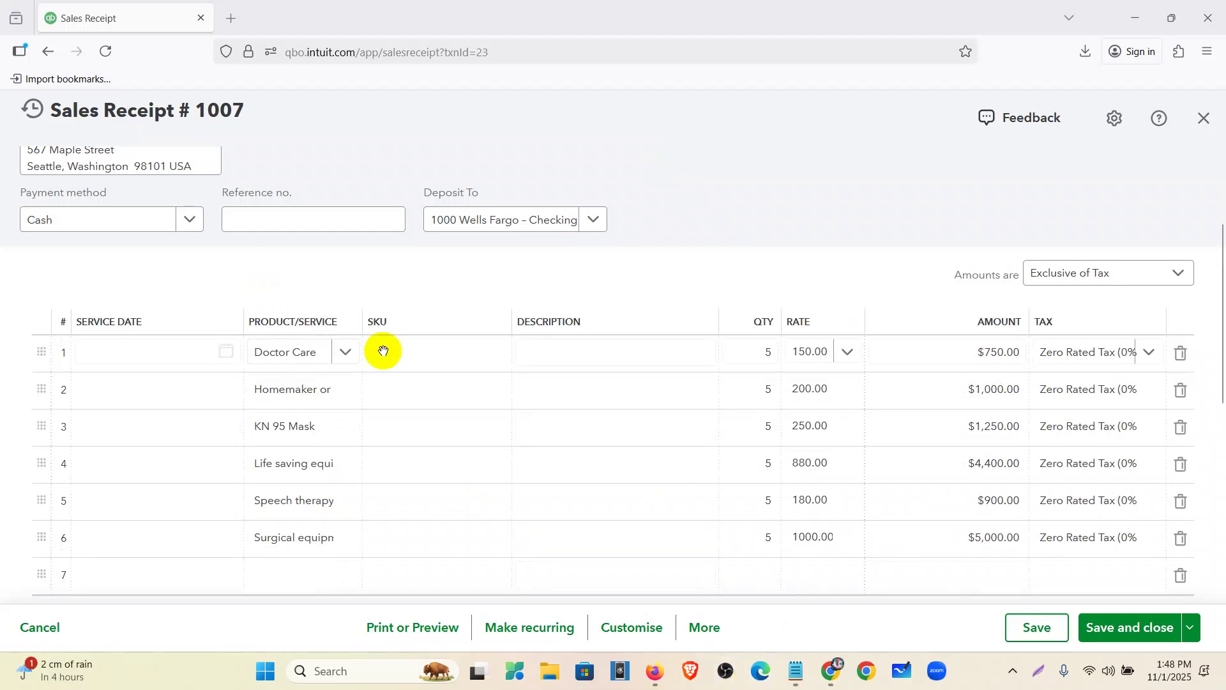
scroll(383, 350, "up", 3)
left_click(377, 281)
left_click(482, 274)
scroll(399, 348, "down", 3)
Narrow the Service Date column and widen the Product/Service column so the full item names fit.
left_click(242, 256)
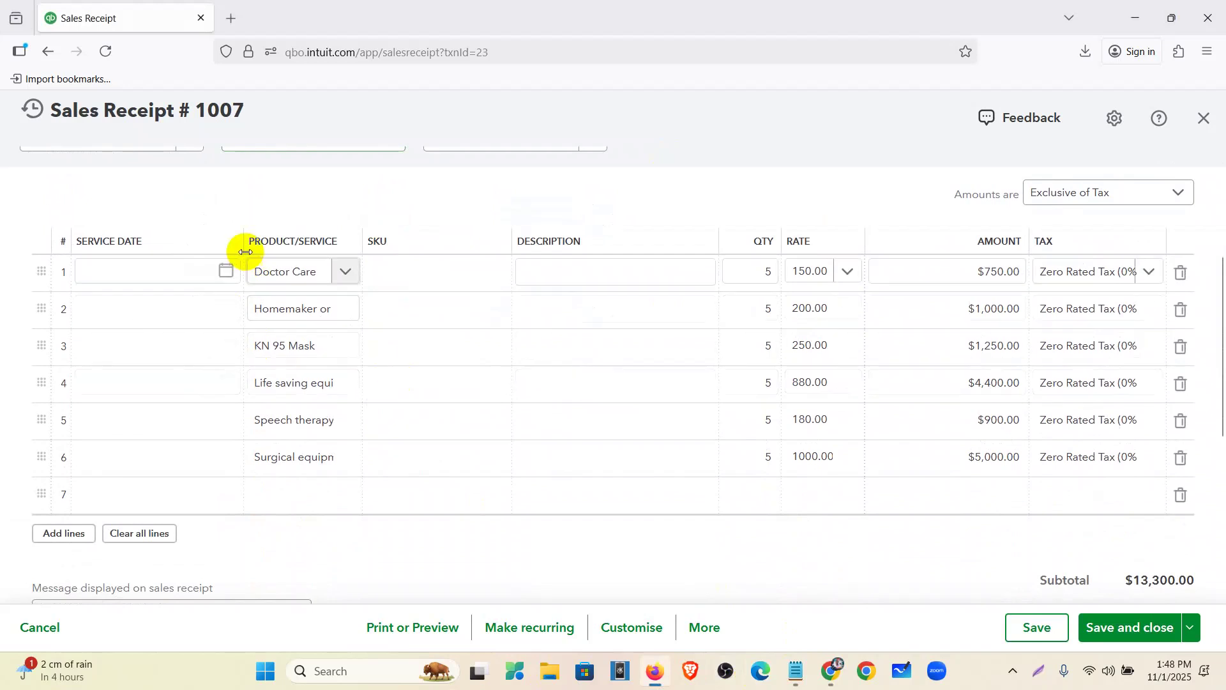
left_click(243, 234)
left_click_drag(244, 233, 193, 236)
left_click(197, 253)
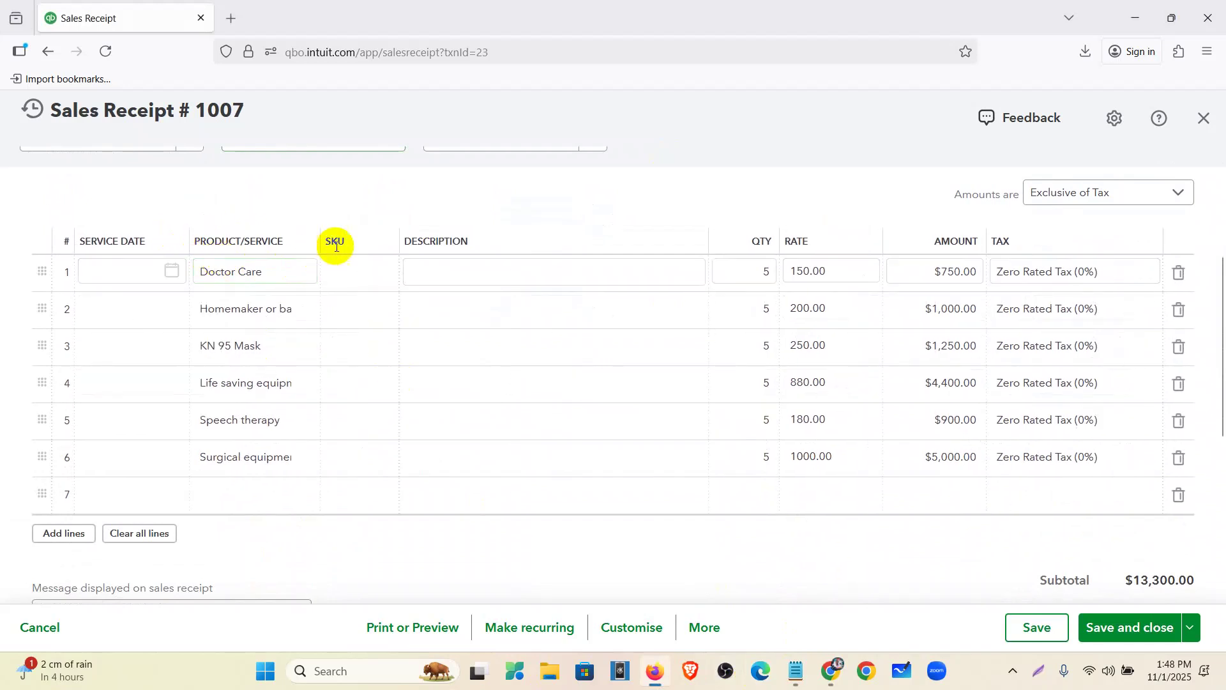
left_click_drag(403, 241, 505, 242)
left_click_drag(325, 241, 421, 243)
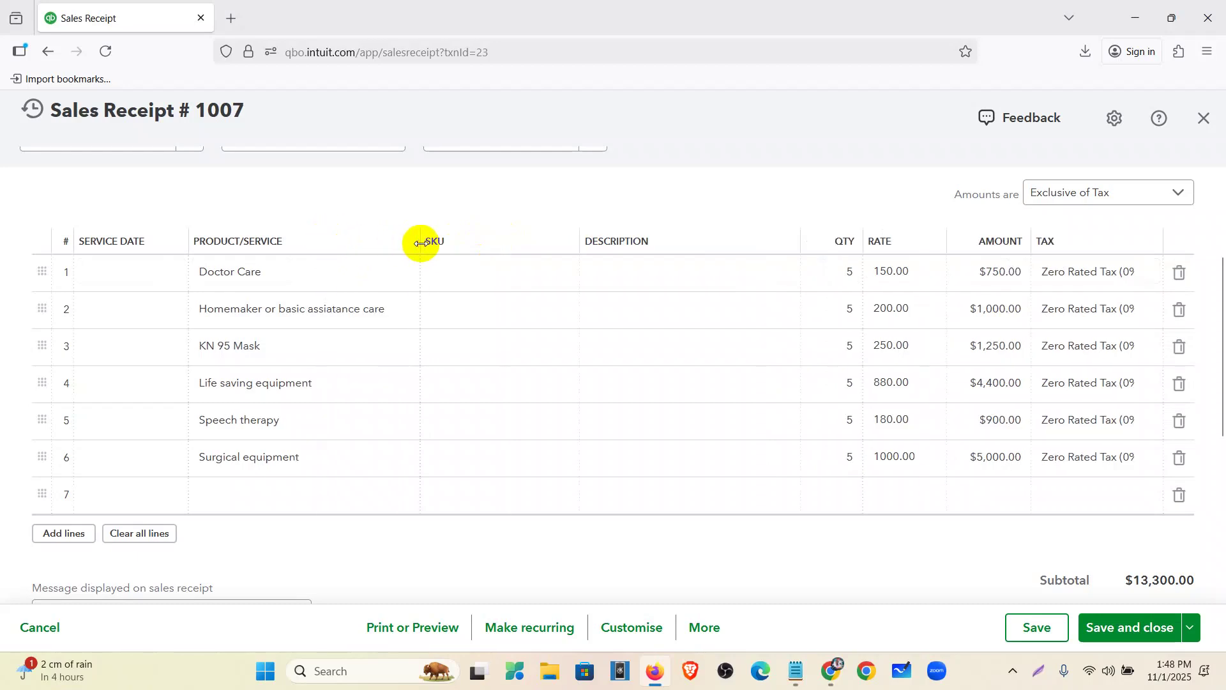
left_click(304, 472)
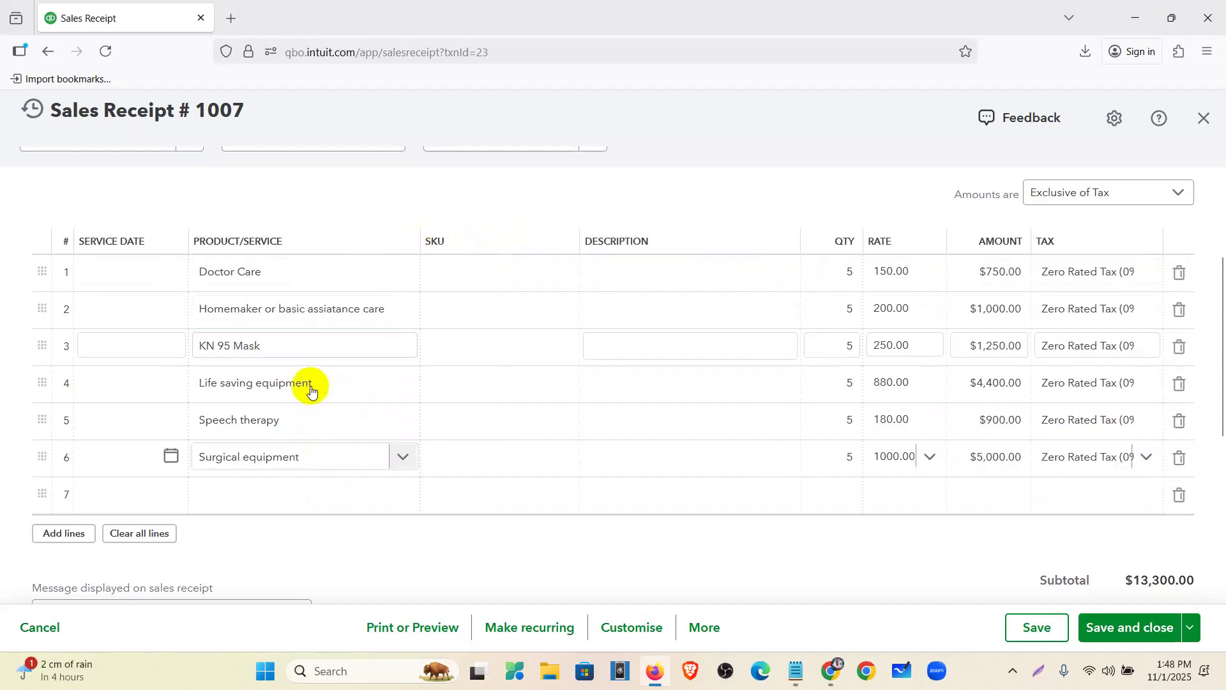
left_click(310, 386)
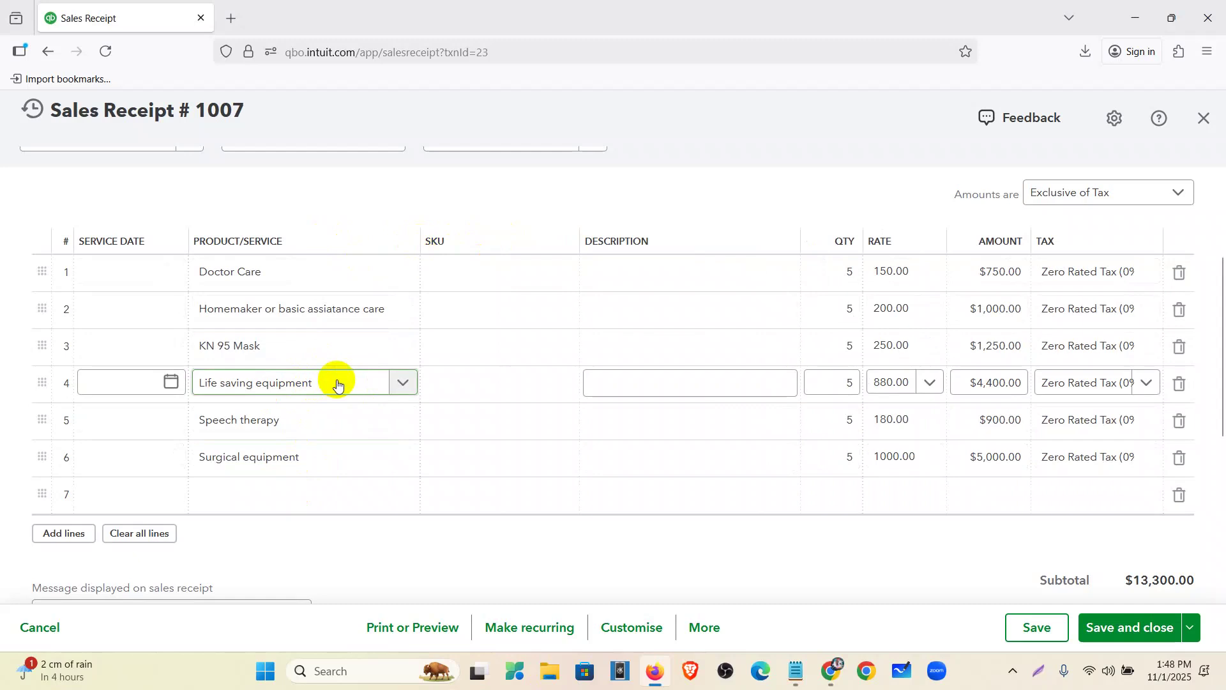
Duplicate the sales receipt's browser tab, close the receipt in the copy, and create a new refund receipt there.
right_click(145, 19)
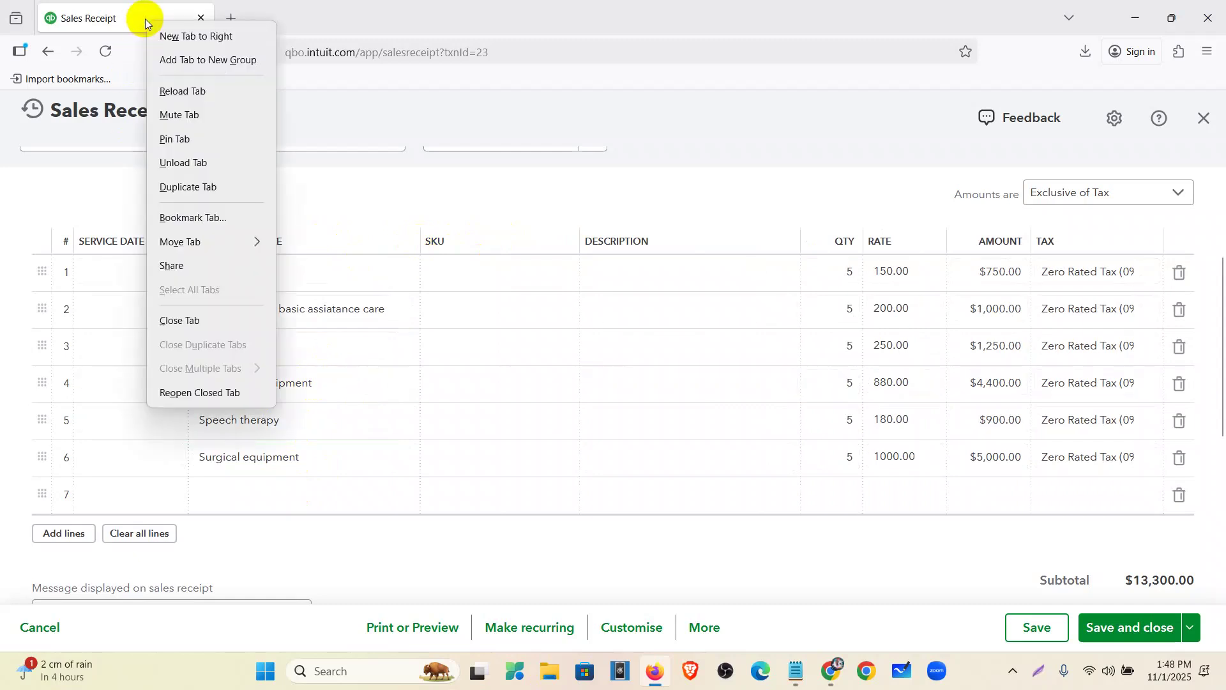
left_click(215, 188)
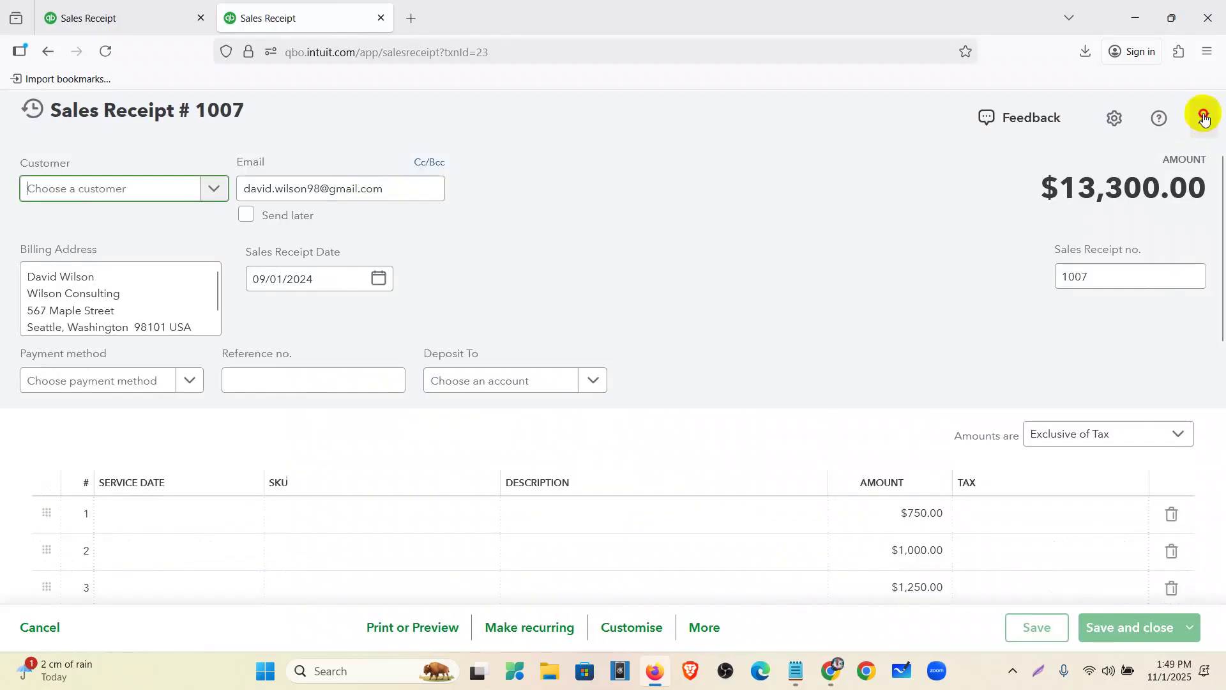
left_click(1204, 119)
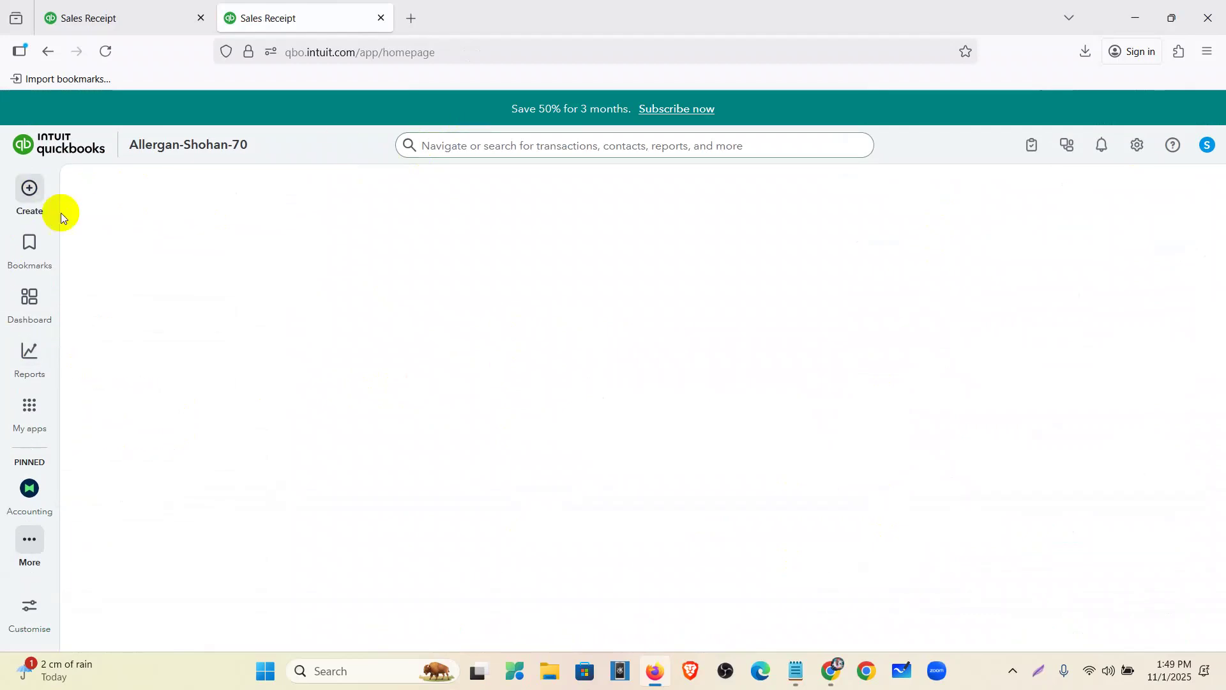
left_click(42, 205)
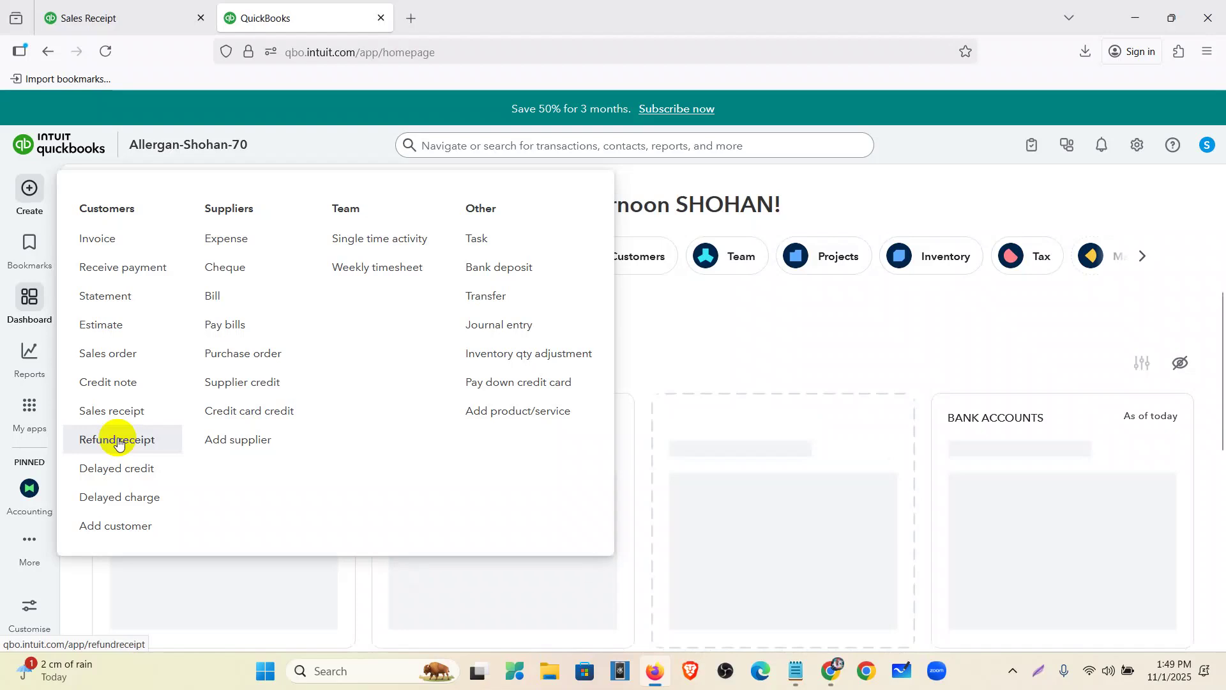
left_click(118, 444)
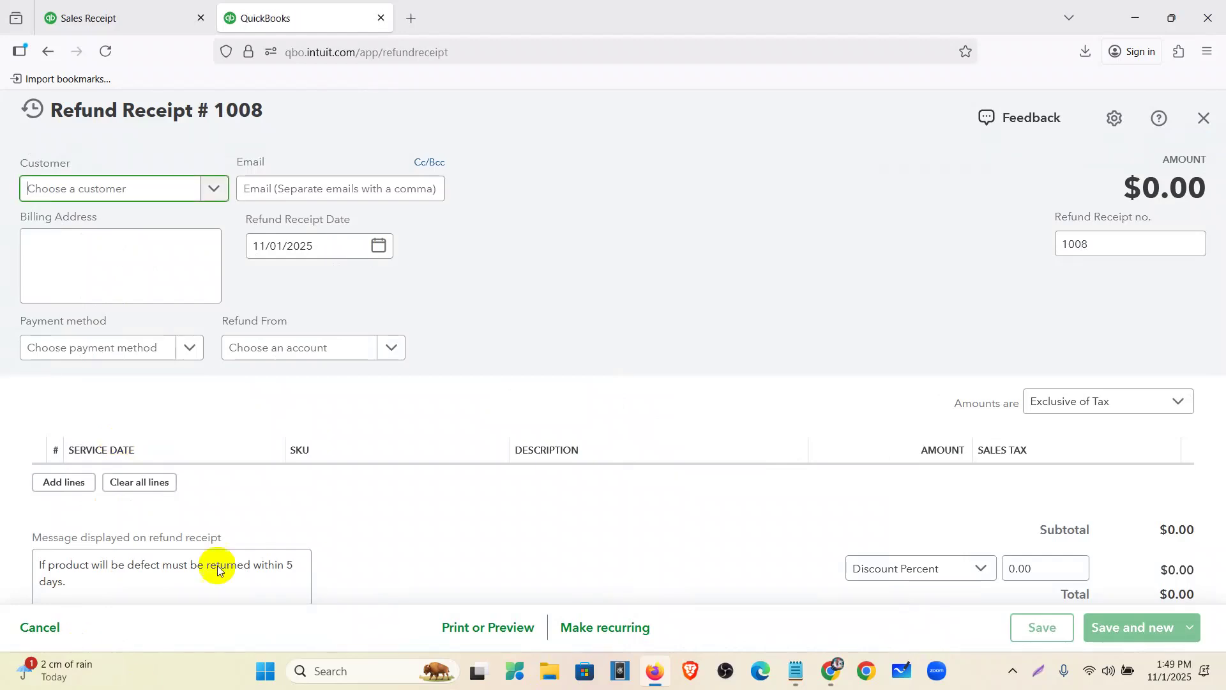
Review the original sales receipt's header details in its own browser tab, and return to the blank refund receipt.
left_click(152, 12)
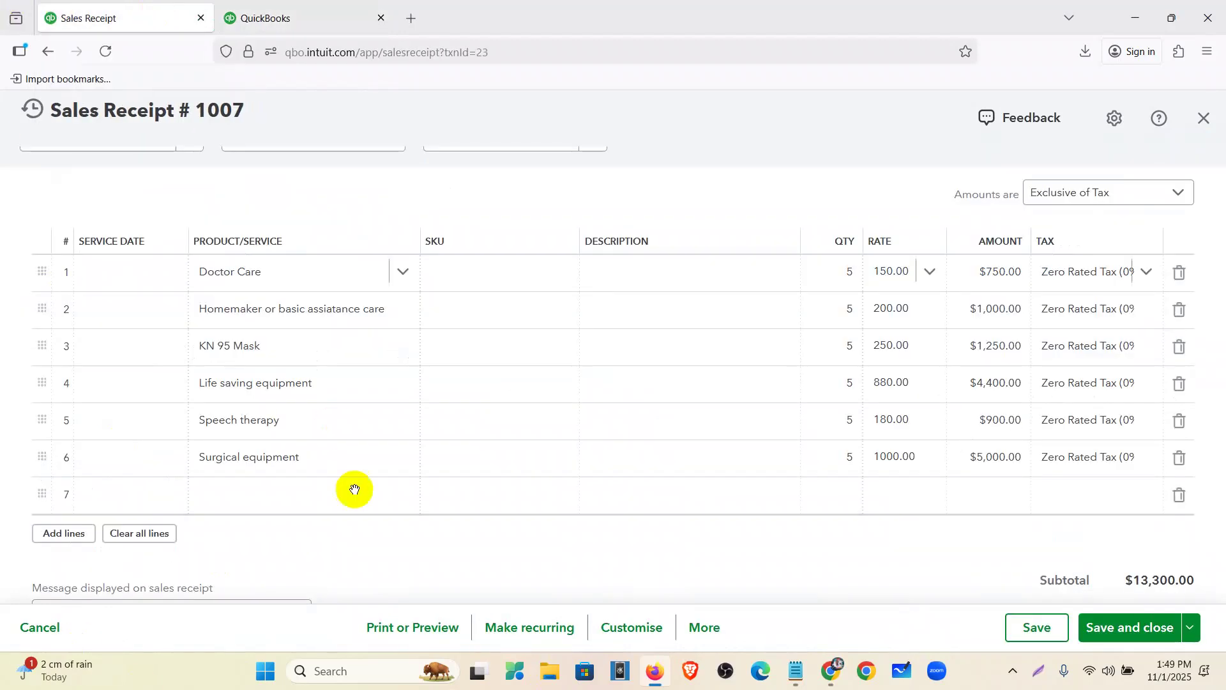
scroll(335, 447, "up", 4)
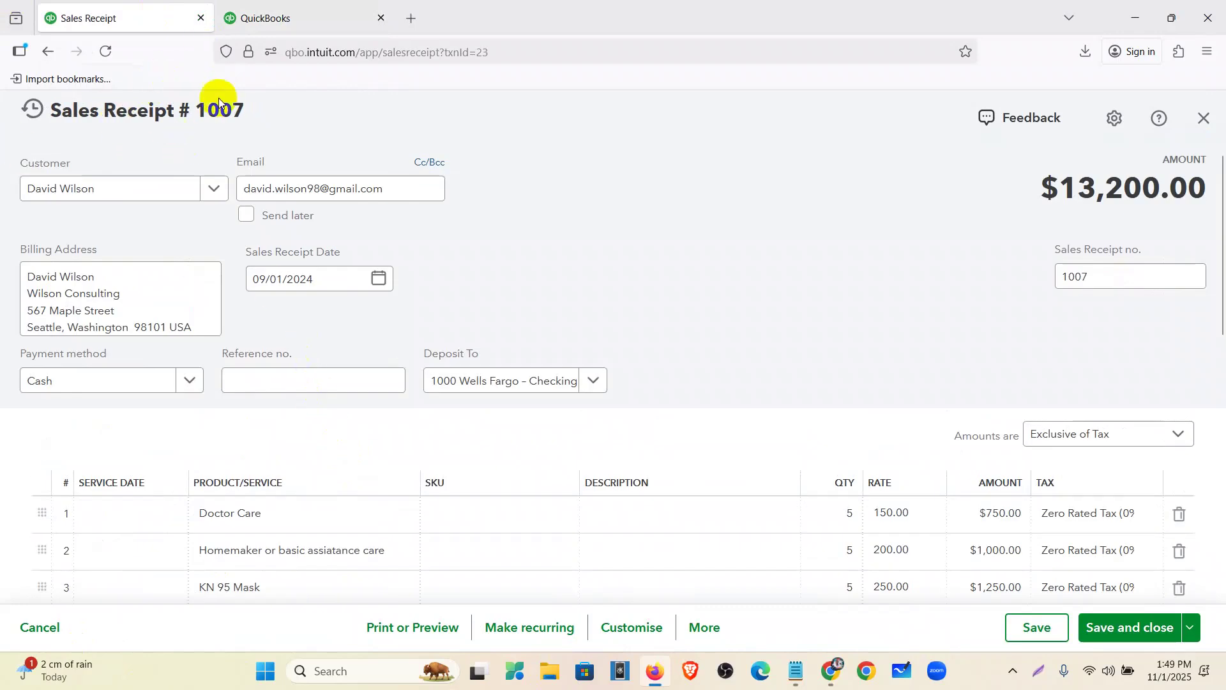
left_click(295, 13)
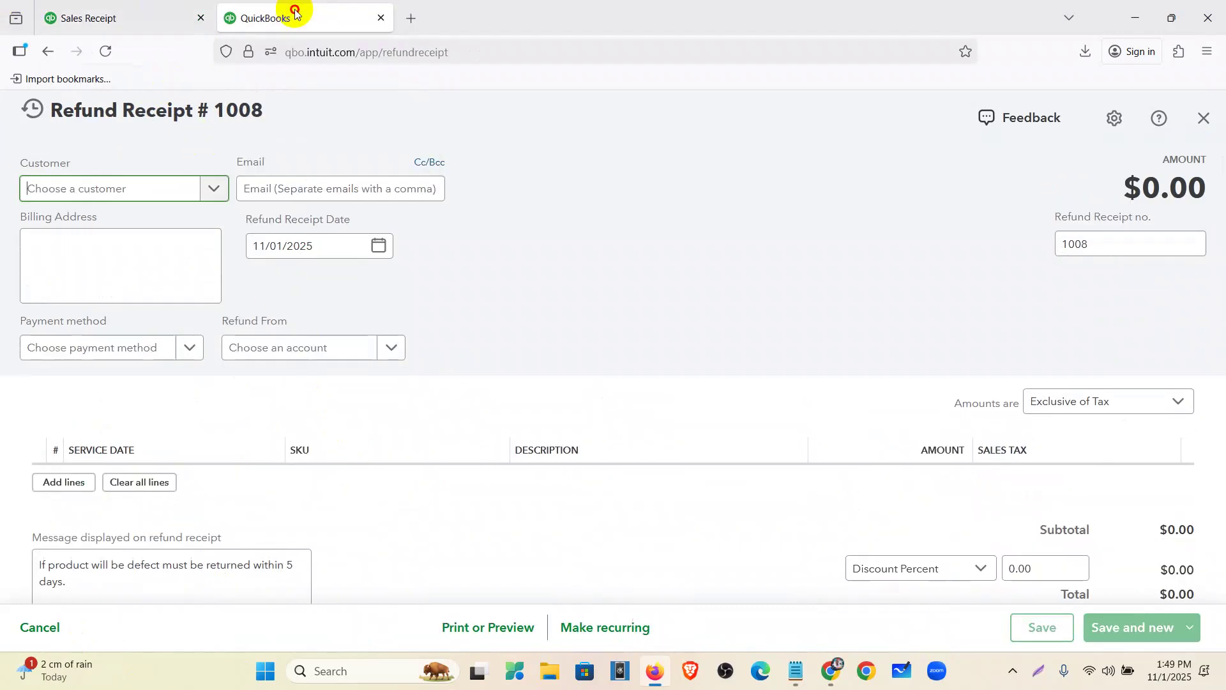
Select the original sales receipt's customer on the refund receipt and set the refund receipt date to 09/05/2024.
left_click(209, 189)
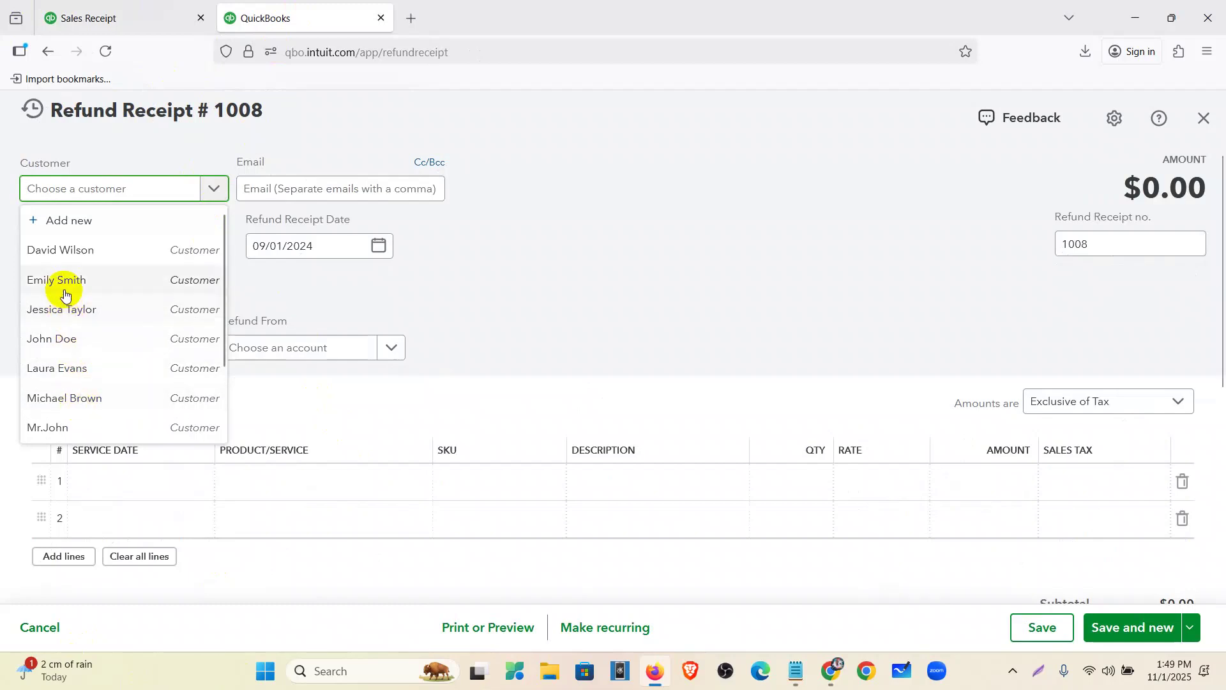
left_click(56, 251)
left_click(382, 248)
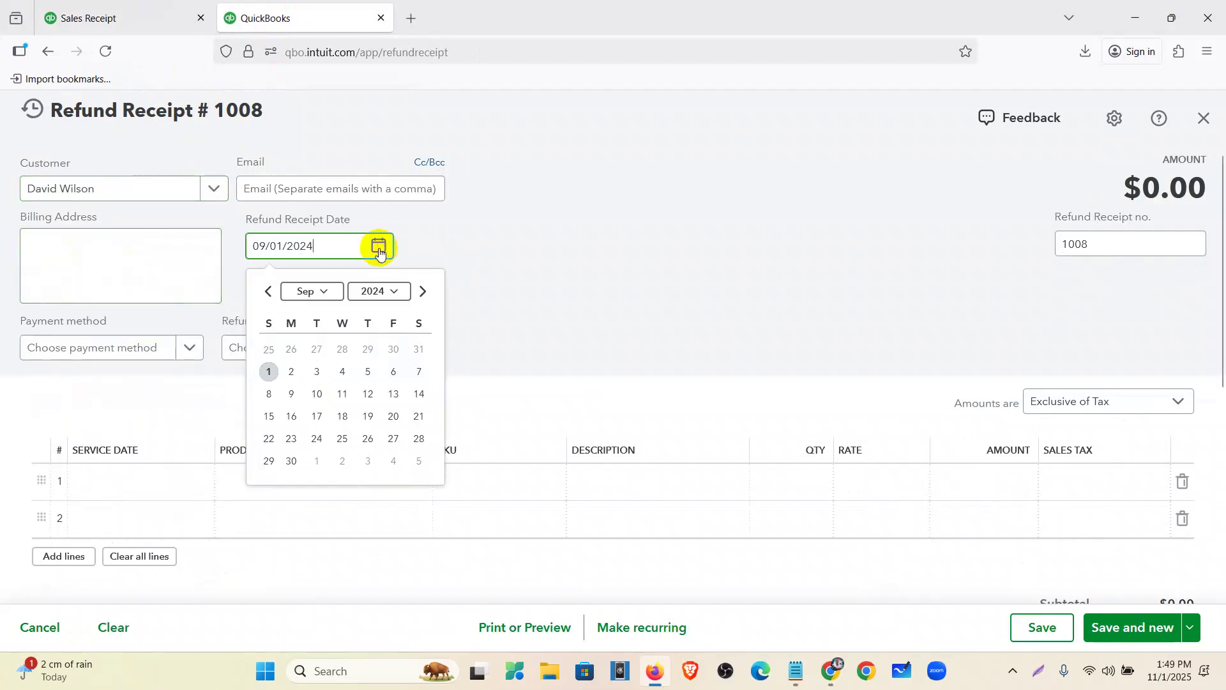
left_click(365, 377)
Add Life saving equipment as the product on the refund receipt's first line.
left_click(328, 492)
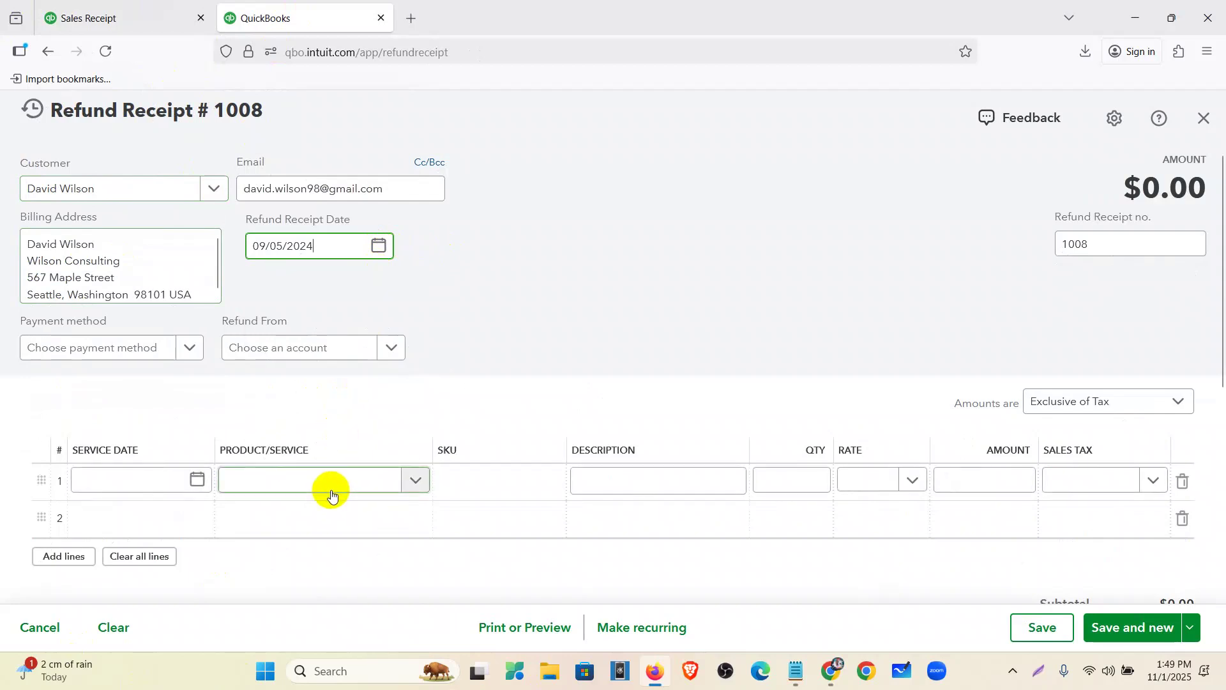
scroll(333, 375, "down", 3)
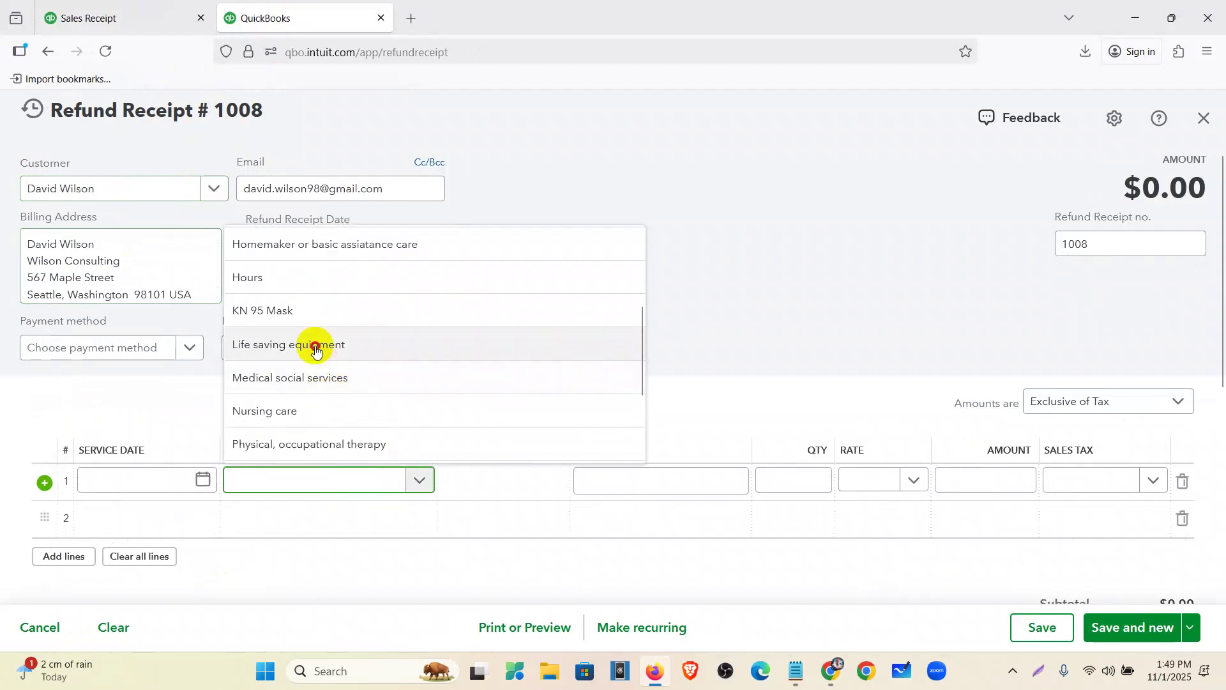
left_click(315, 345)
Check the Life saving equipment quantity on the original sales receipt and set the refund line to quantity 5 at rate 880.
left_click(822, 481)
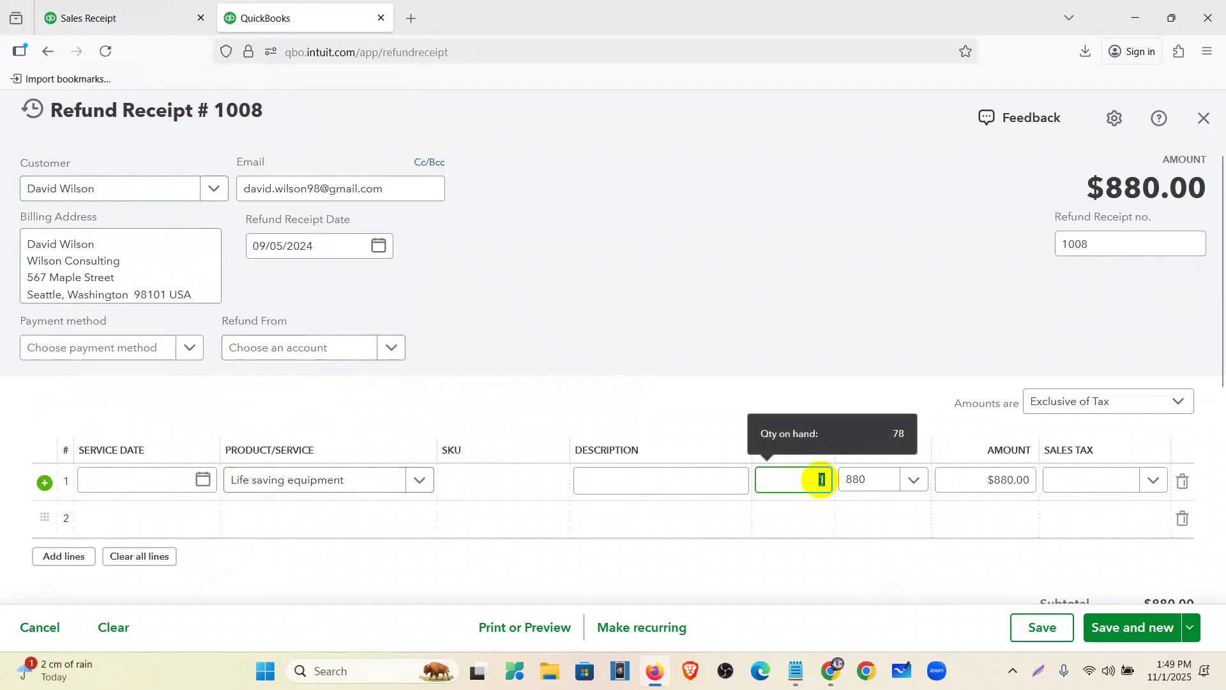
left_click(89, 18)
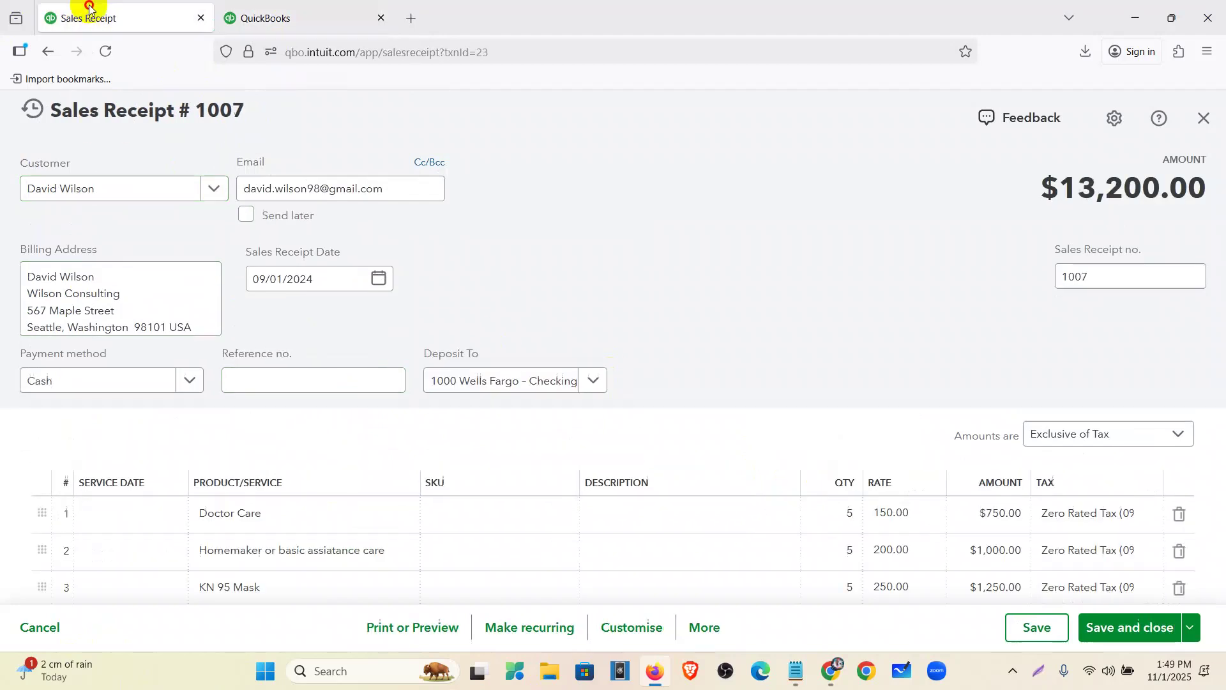
scroll(638, 349, "down", 3)
left_click(871, 466)
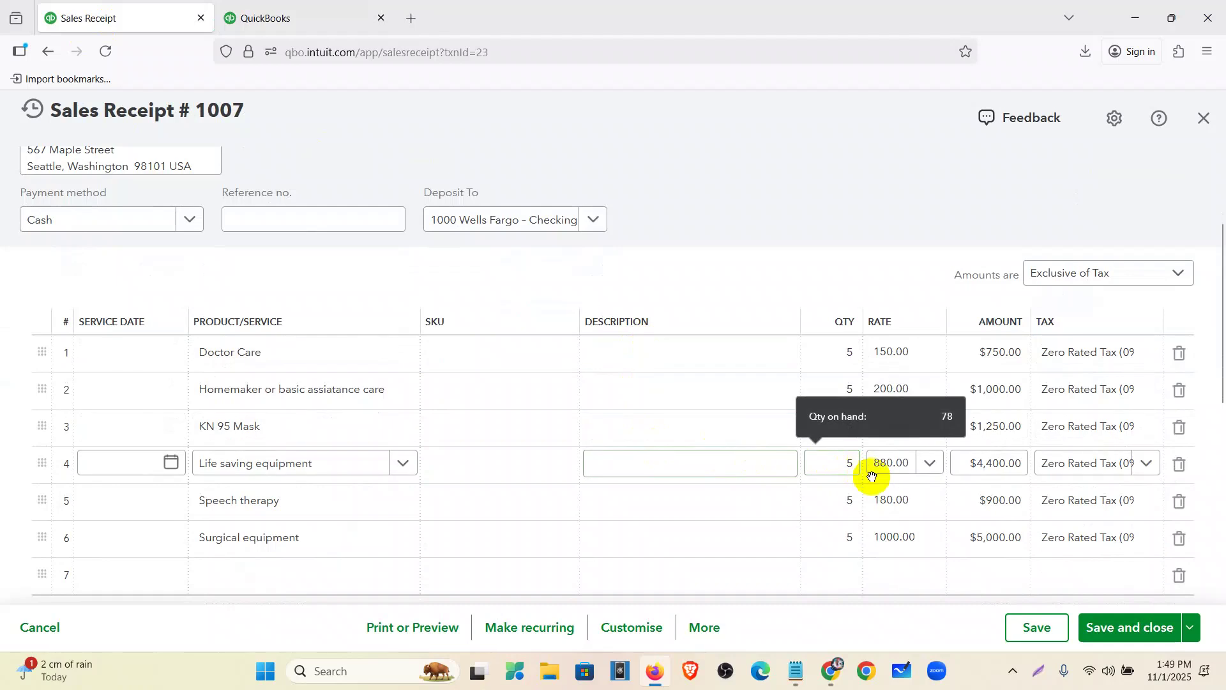
left_click(276, 11)
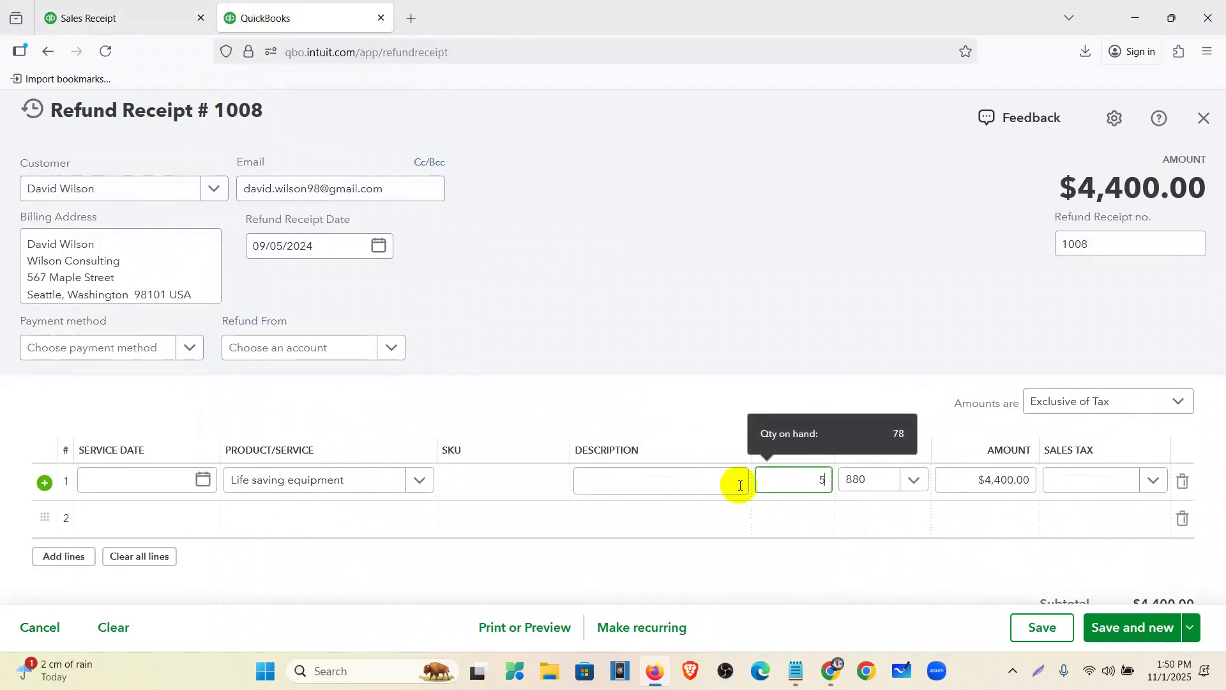
left_click(876, 481)
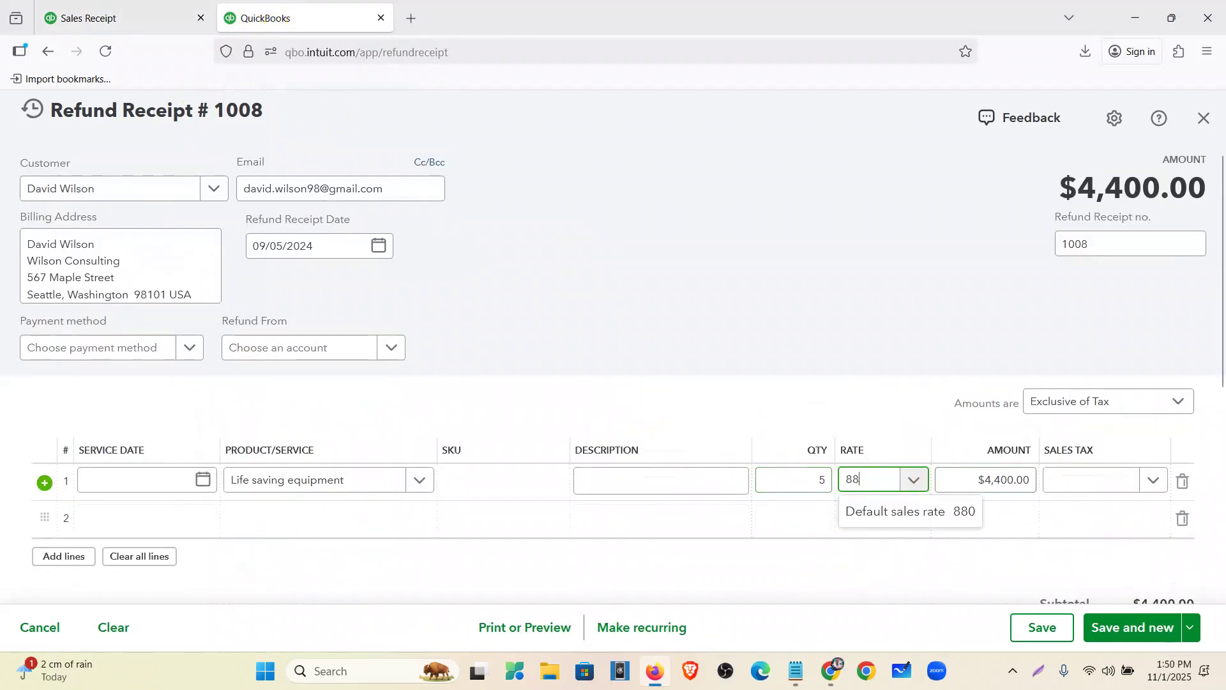
Apply Zero Rated Tax (0%) to the Life saving equipment line and try to save and close the refund receipt.
left_click(1102, 487)
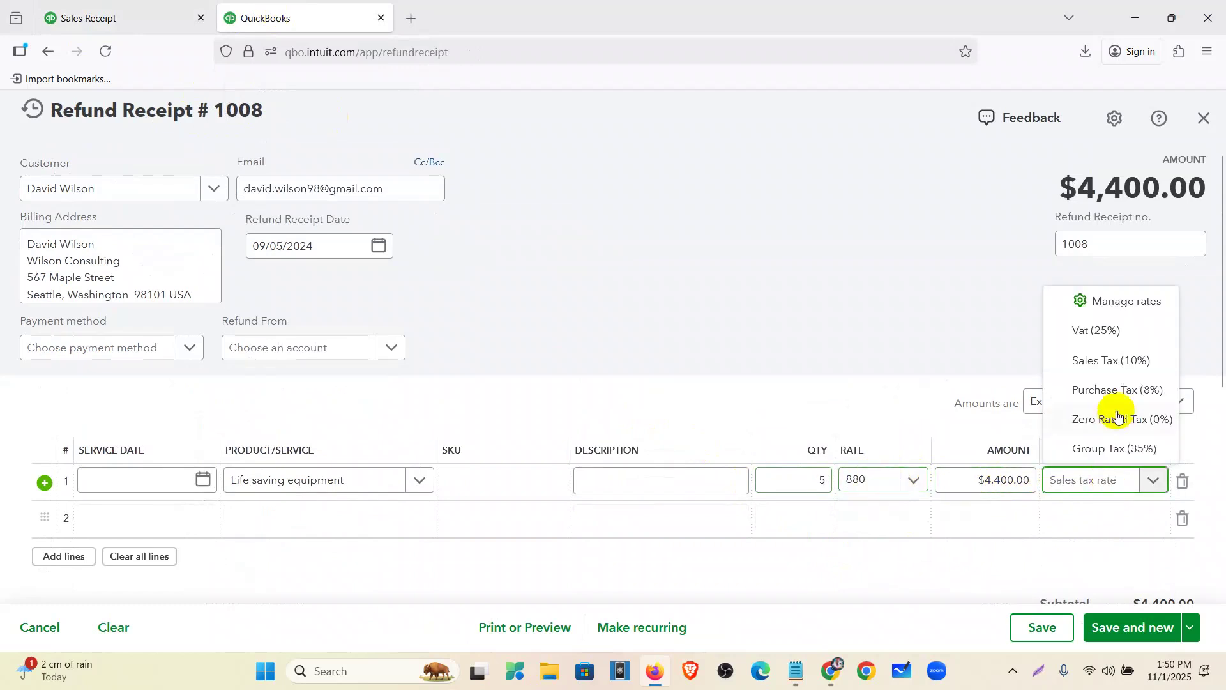
left_click(1106, 419)
scroll(639, 354, "down", 3)
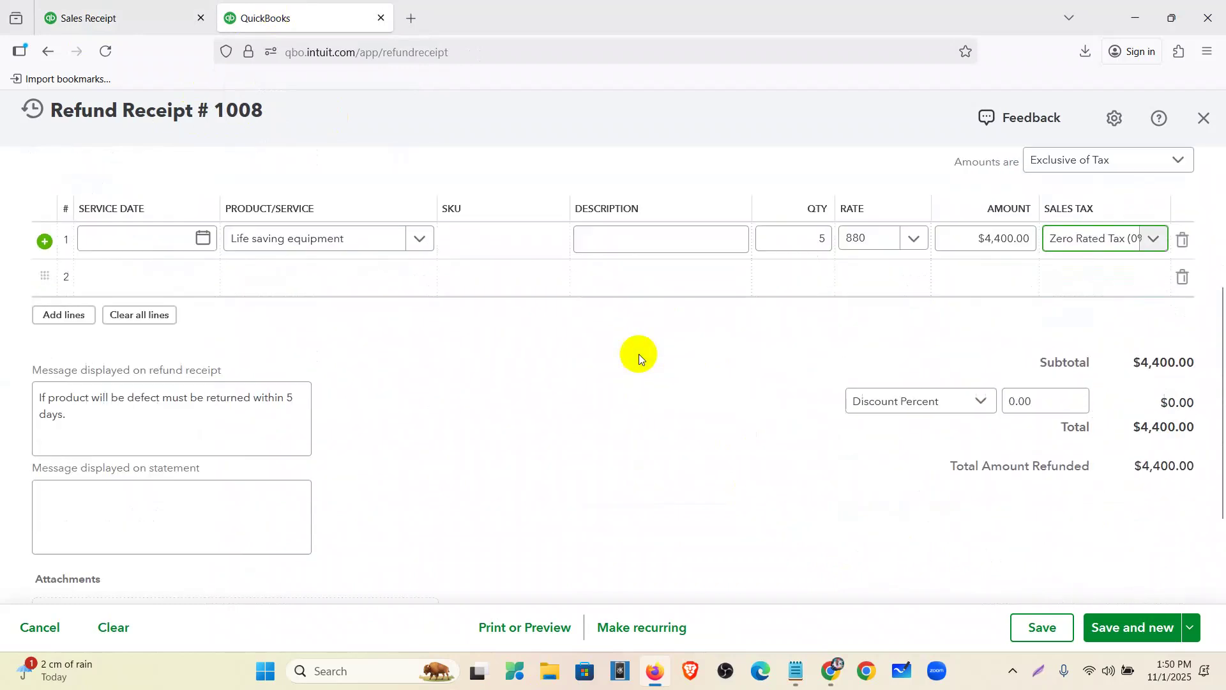
left_click(1196, 626)
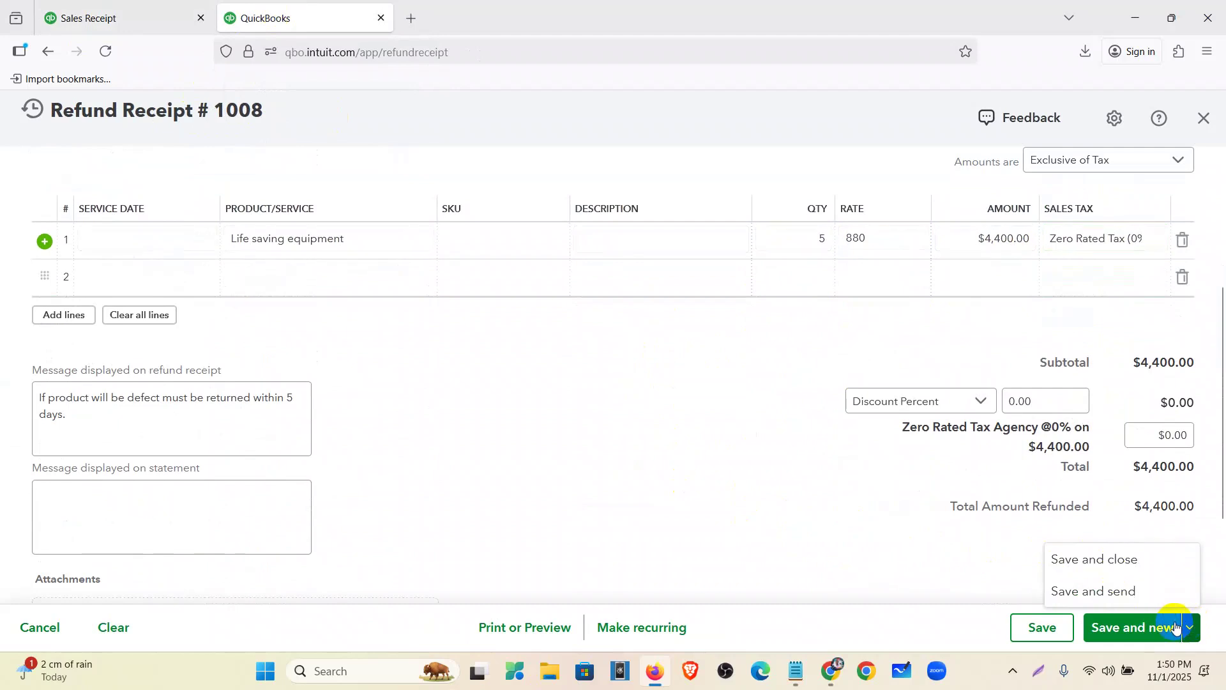
left_click(1121, 560)
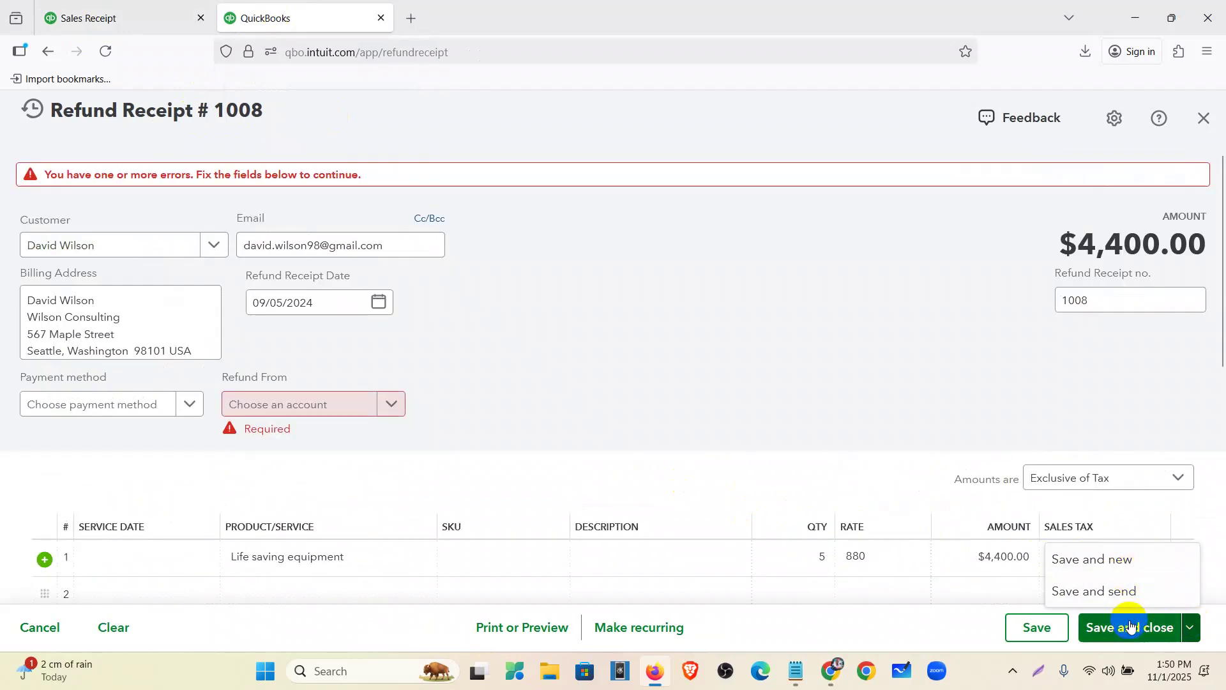
Set the refund to come from 1001 Bank of America – Savings with Cheque as the payment method.
left_click(378, 401)
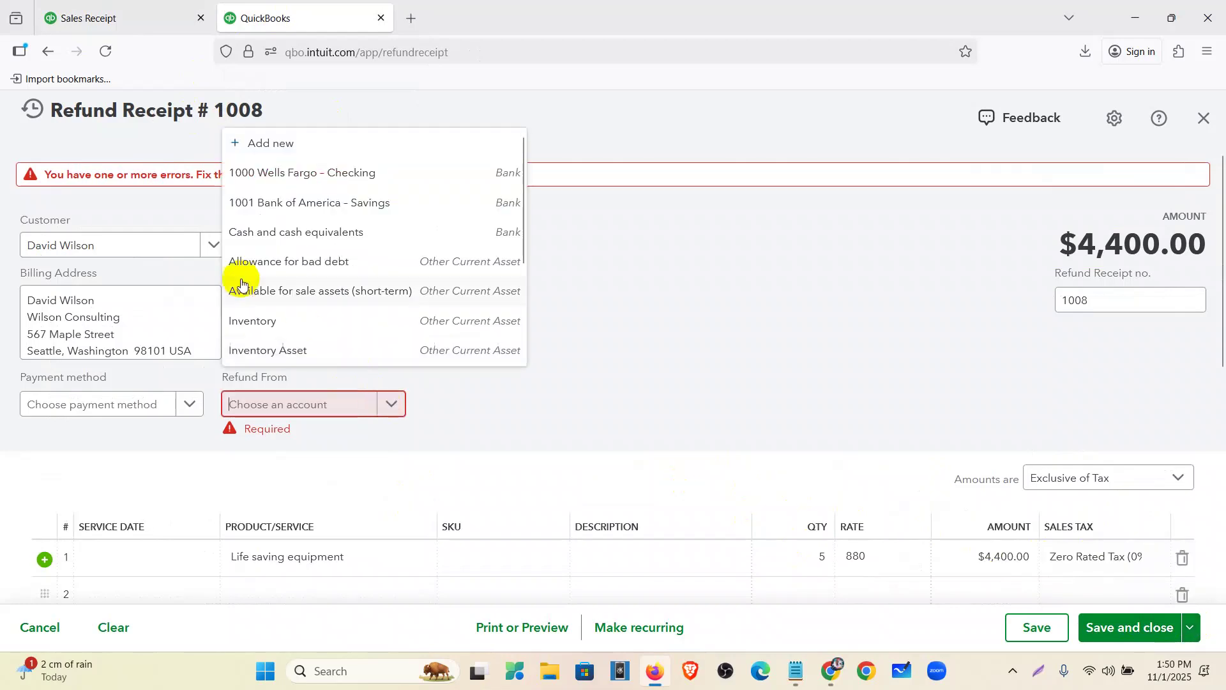
left_click(296, 202)
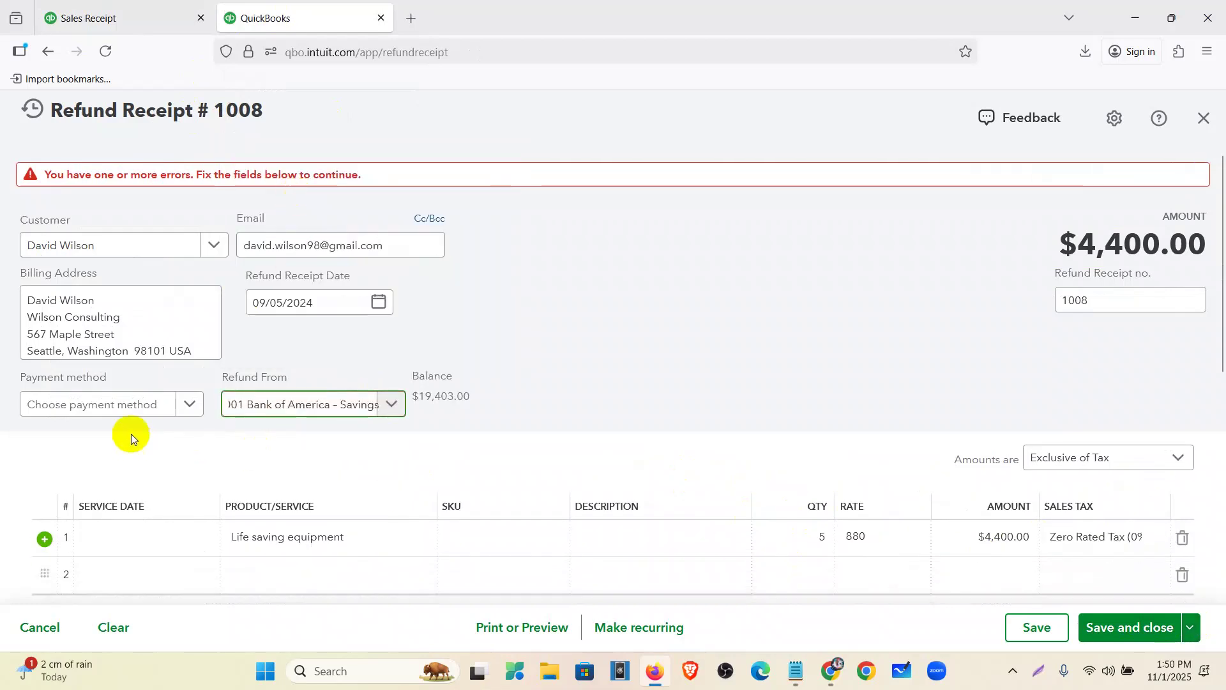
left_click(176, 405)
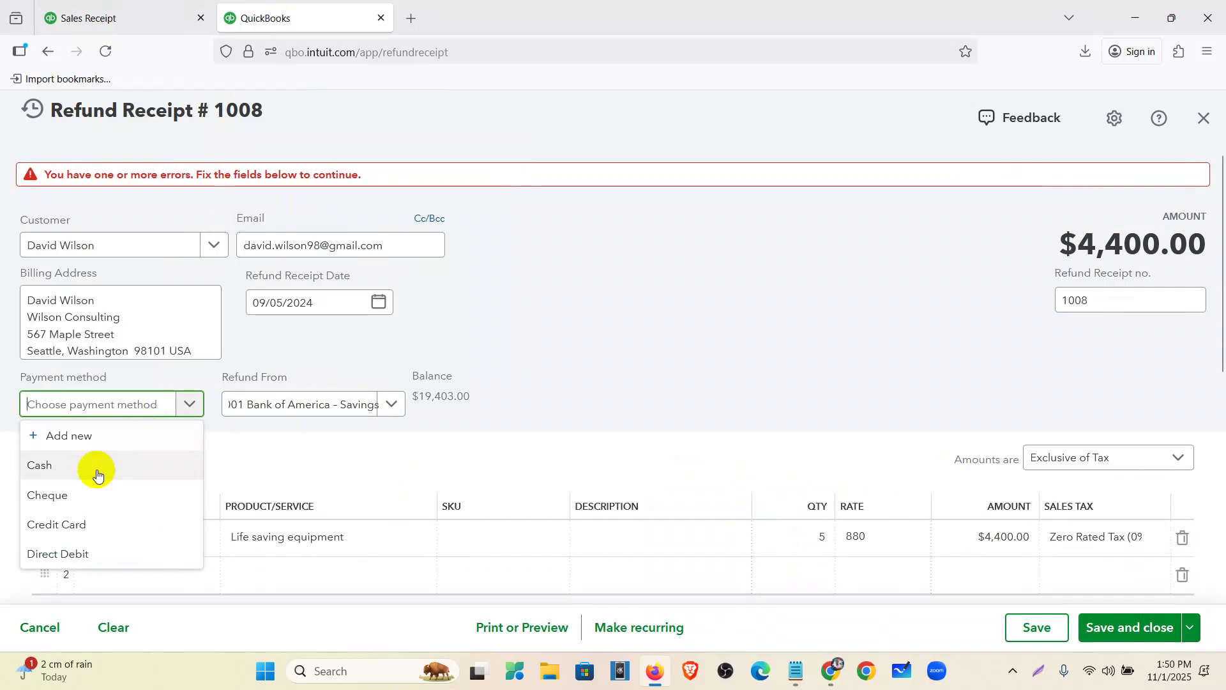
left_click(91, 493)
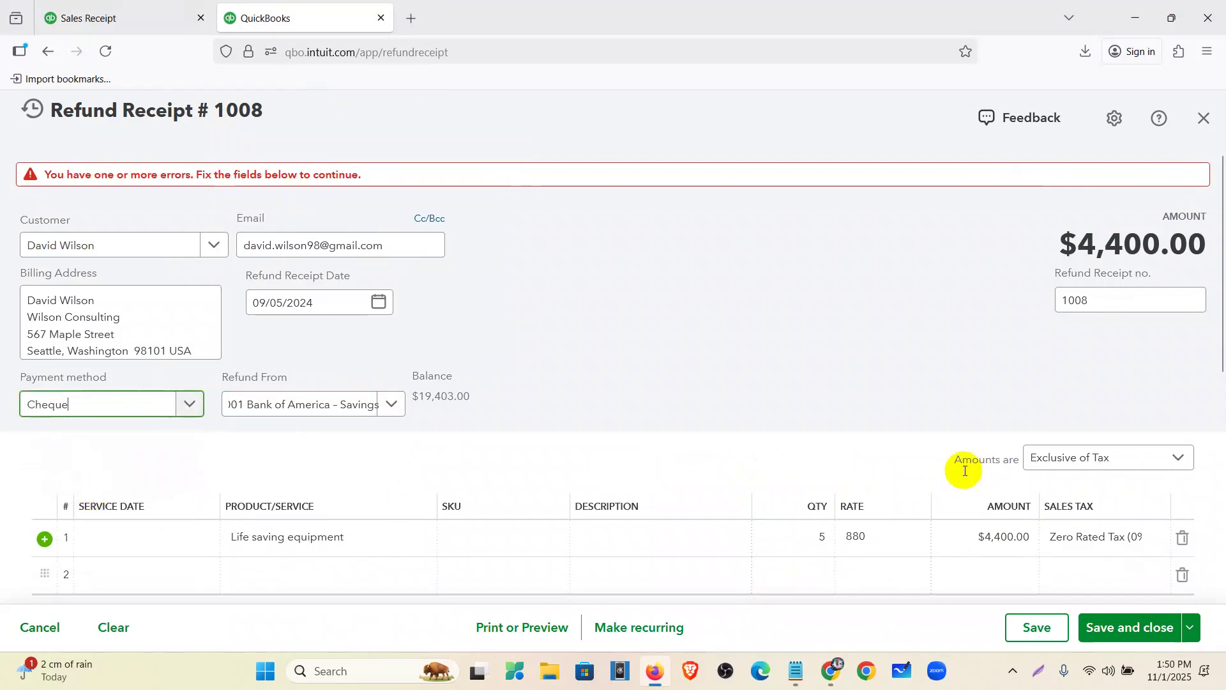
Save and close the refund receipt, check the refund amount in the confirmation, and dismiss it.
left_click(1152, 627)
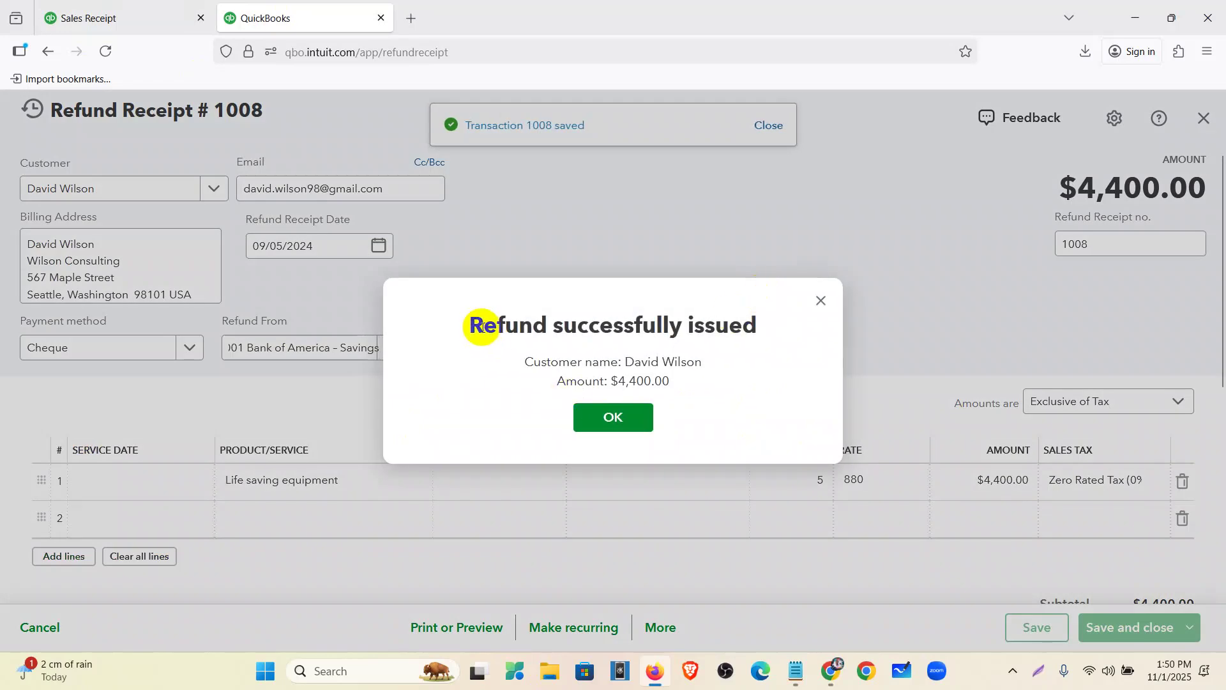
left_click_drag(473, 321, 734, 334)
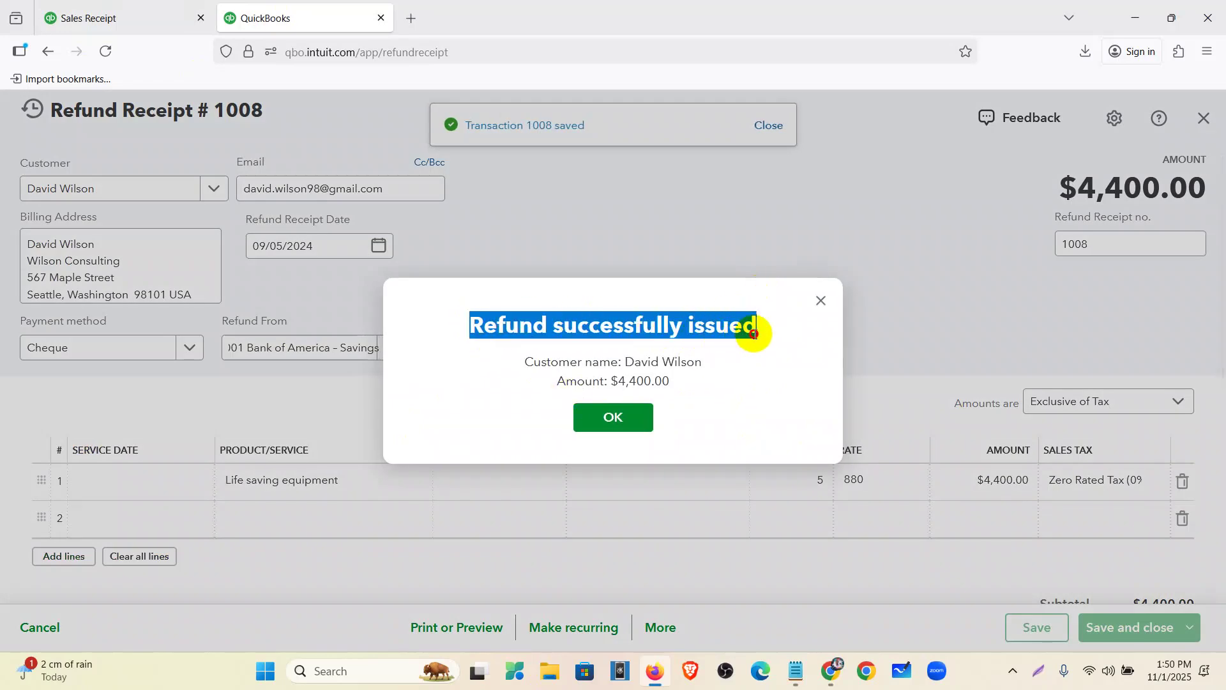
left_click_drag(619, 381, 664, 382)
left_click(607, 433)
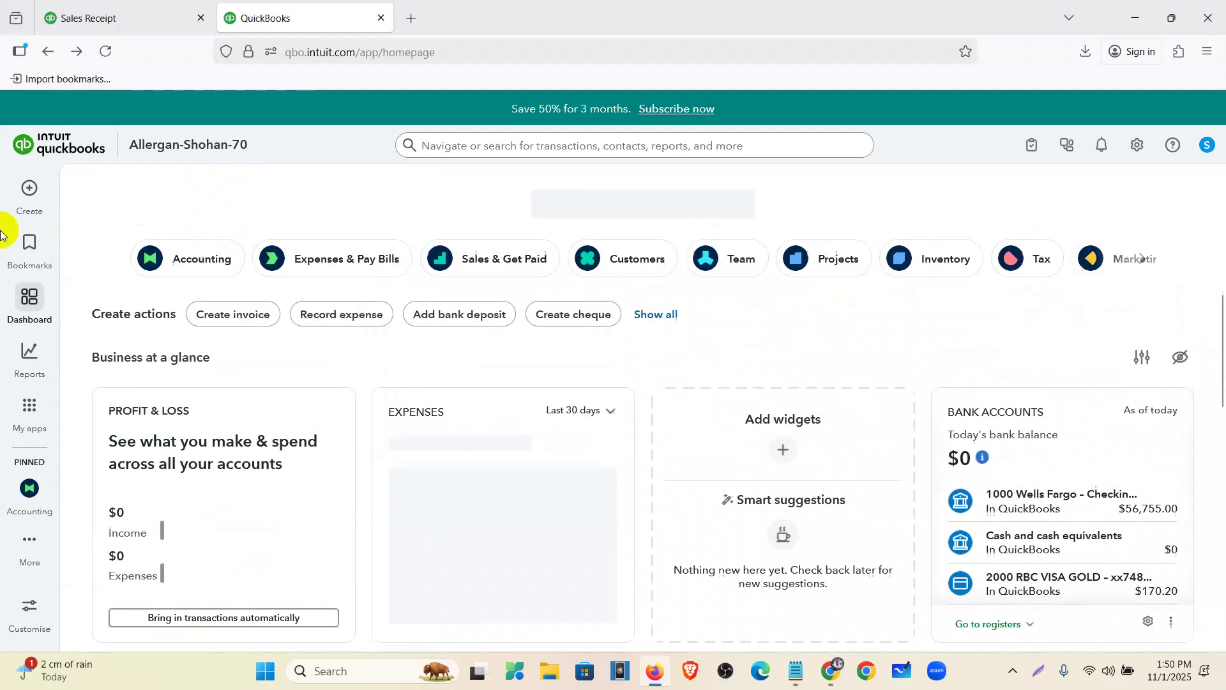
Create a new delayed charge for an existing customer and set its date to 09/10/2024.
left_click(30, 188)
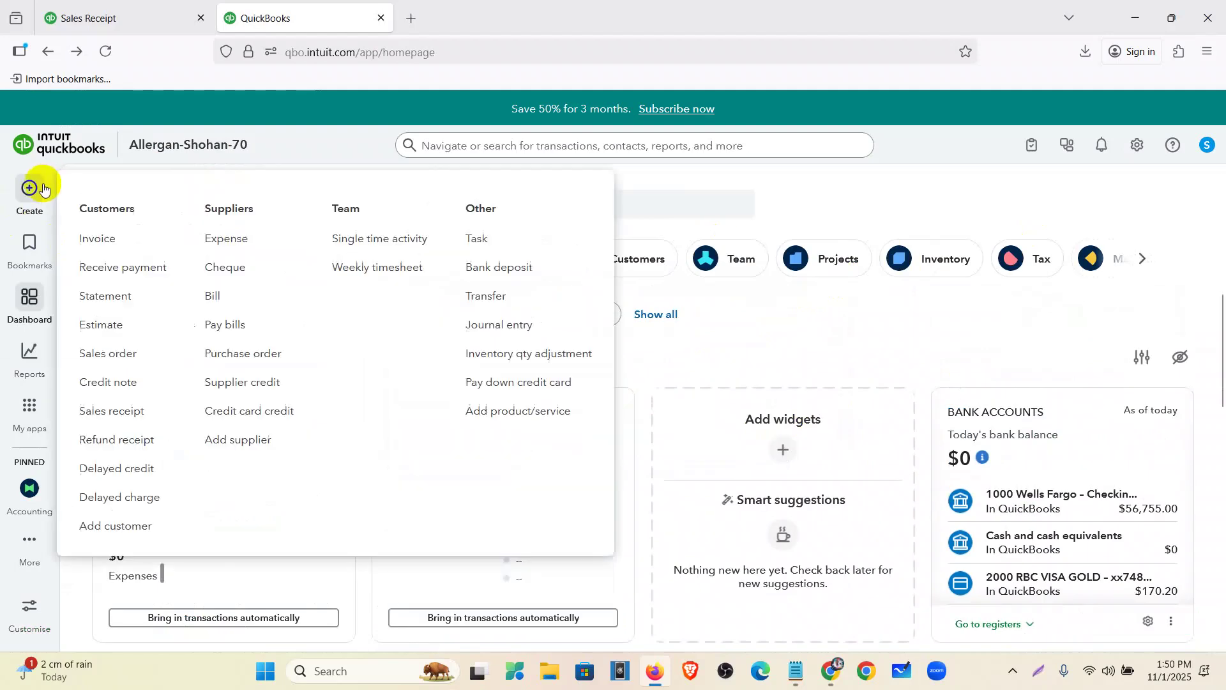
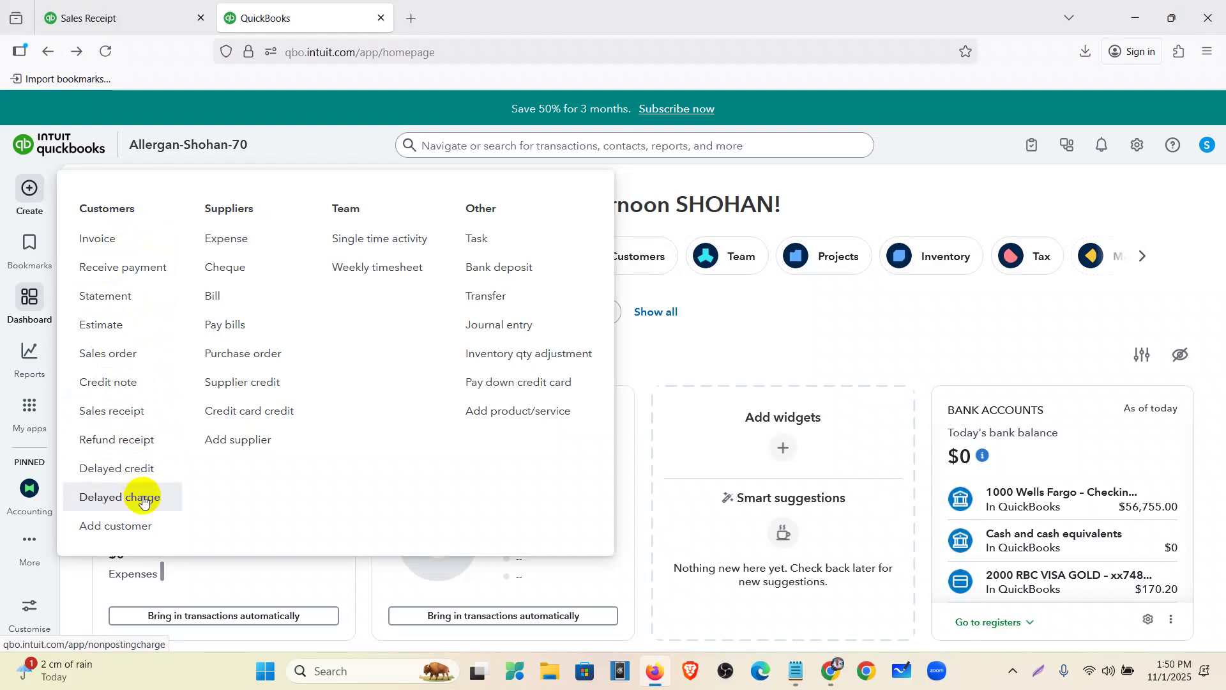
left_click(143, 501)
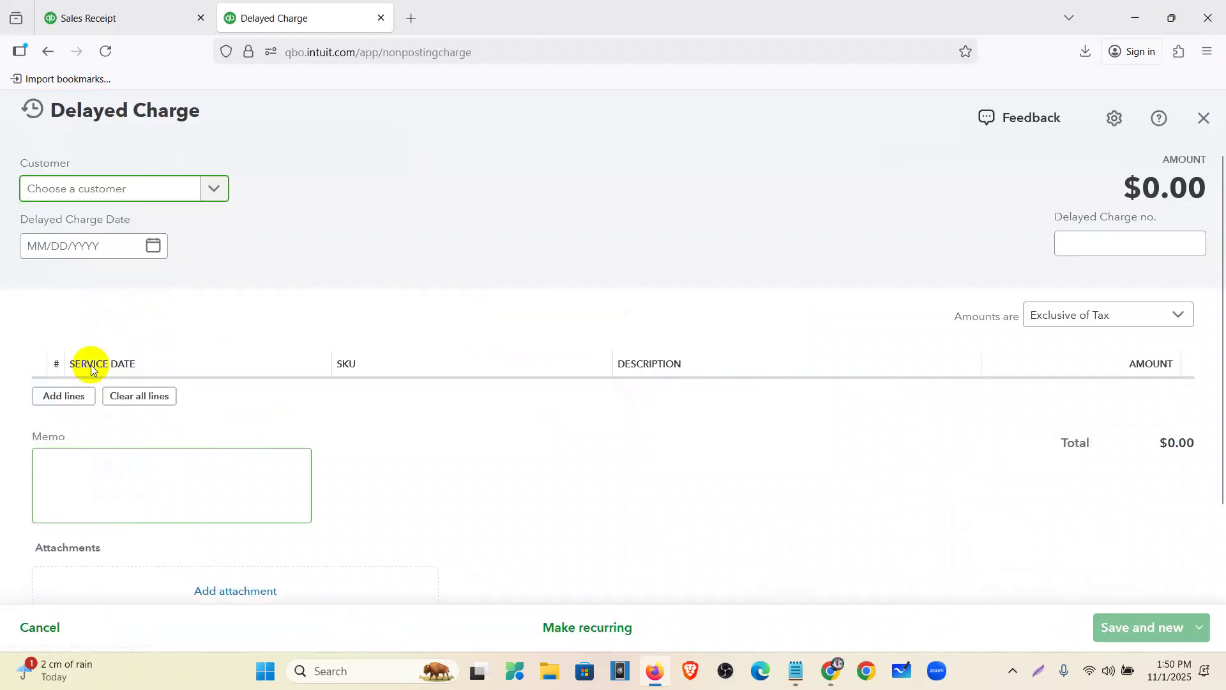
left_click(195, 196)
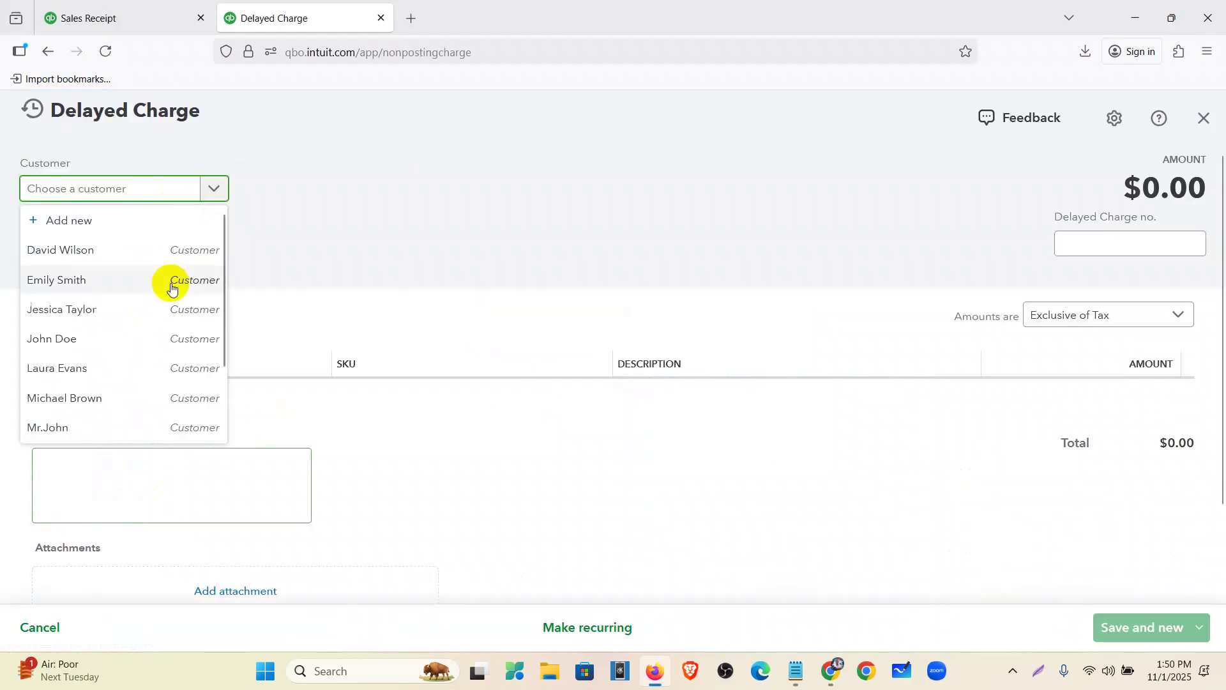
scroll(164, 288, "down", 2)
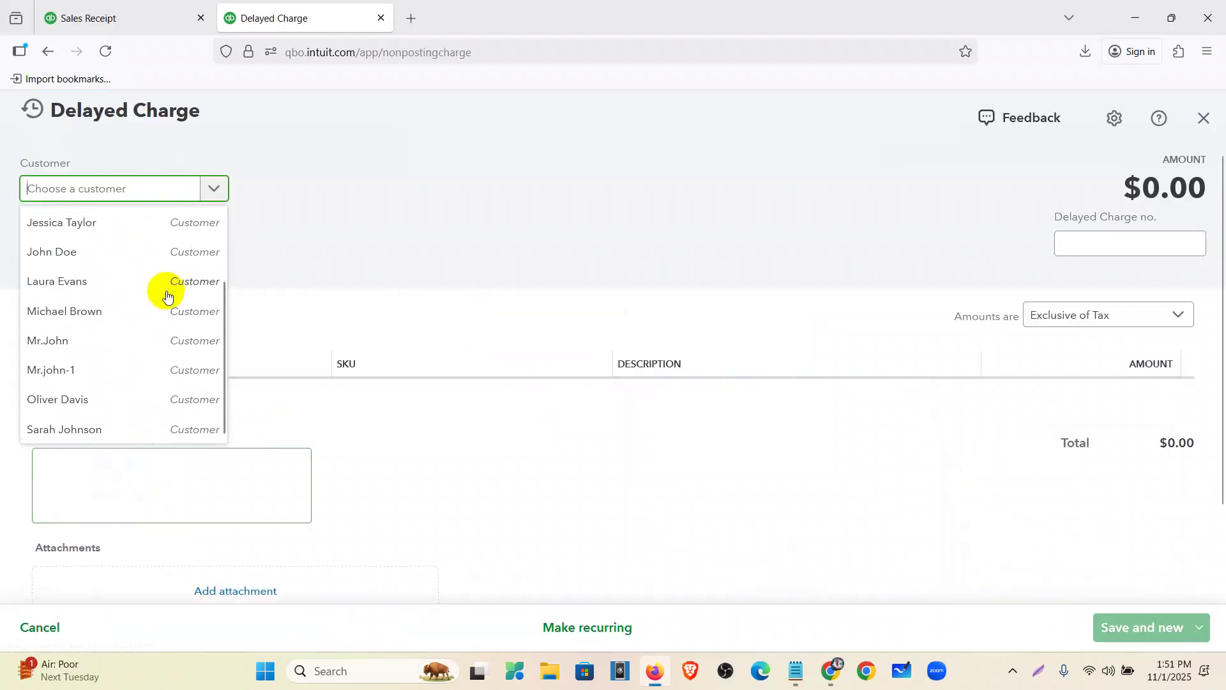
left_click(124, 345)
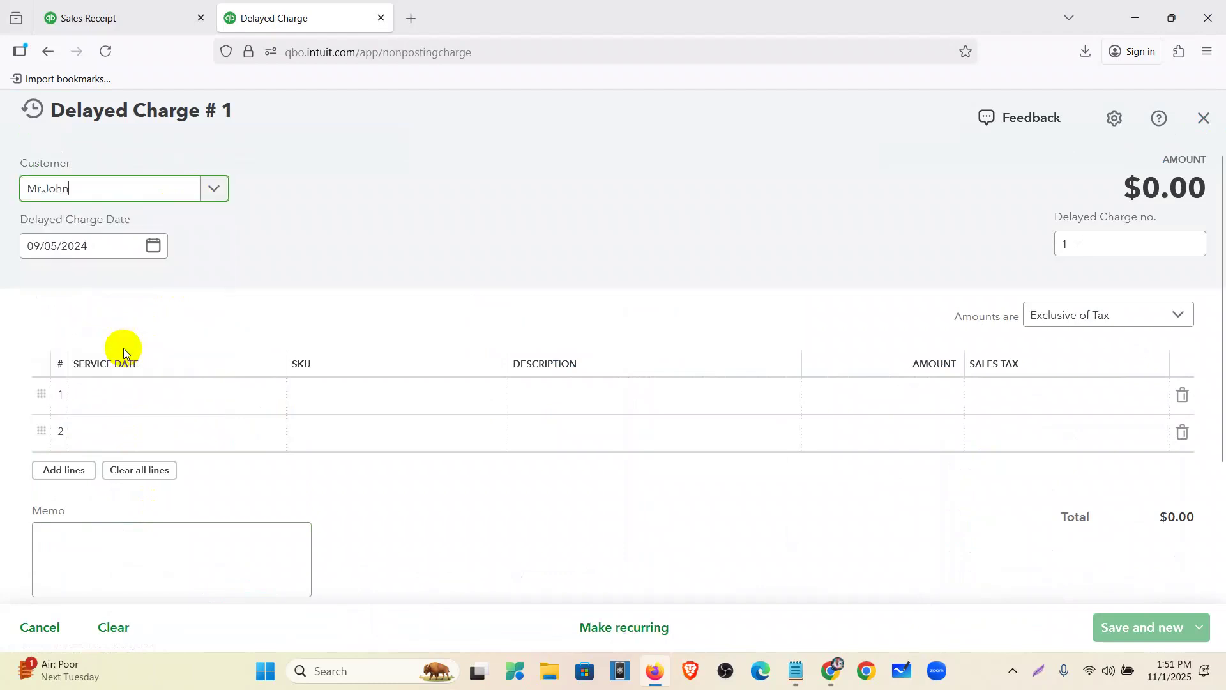
left_click(153, 245)
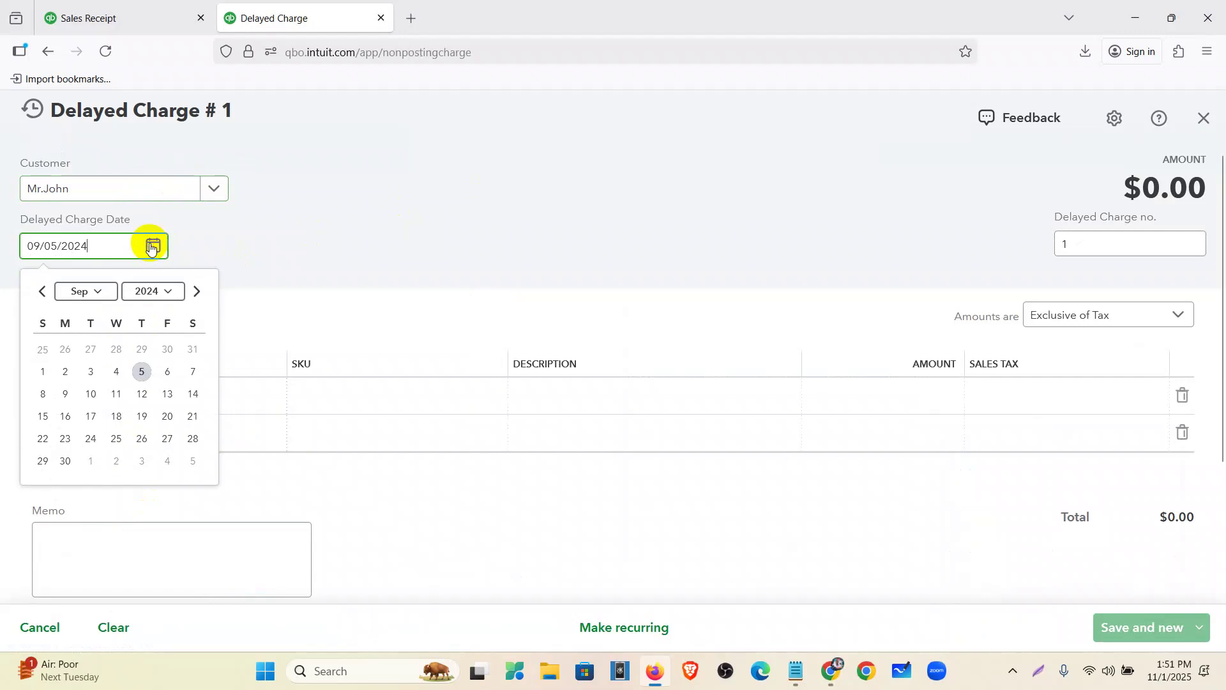
left_click(91, 393)
left_click(153, 401)
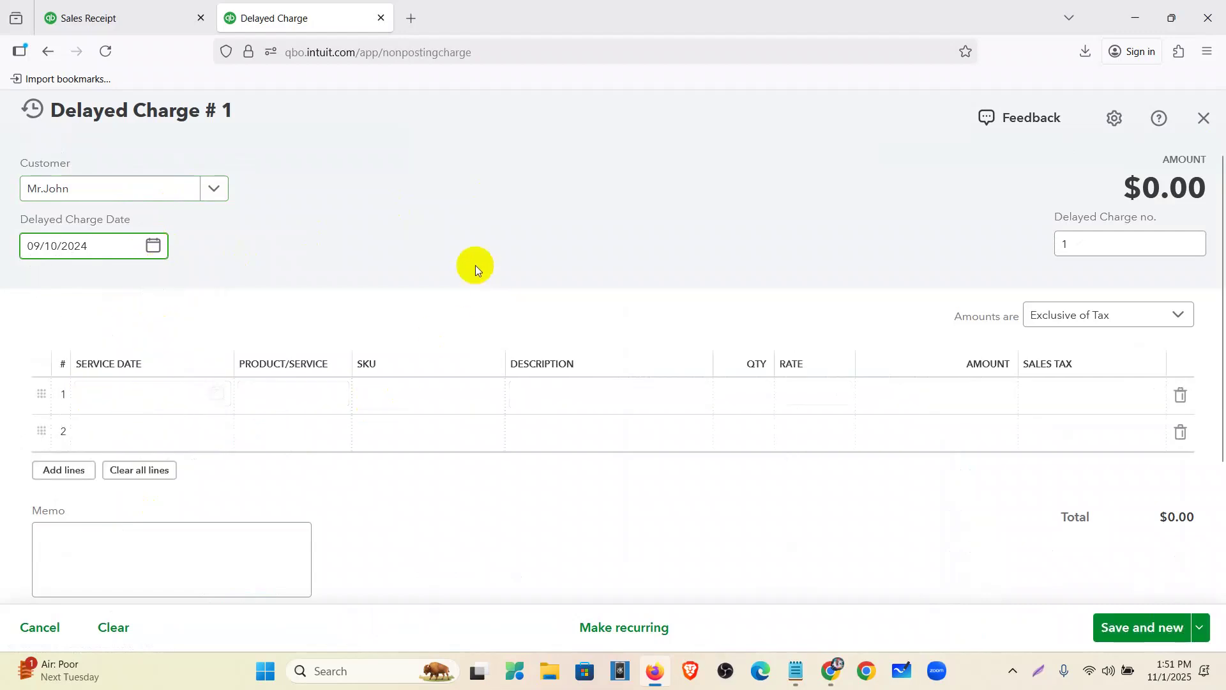
left_click(331, 394)
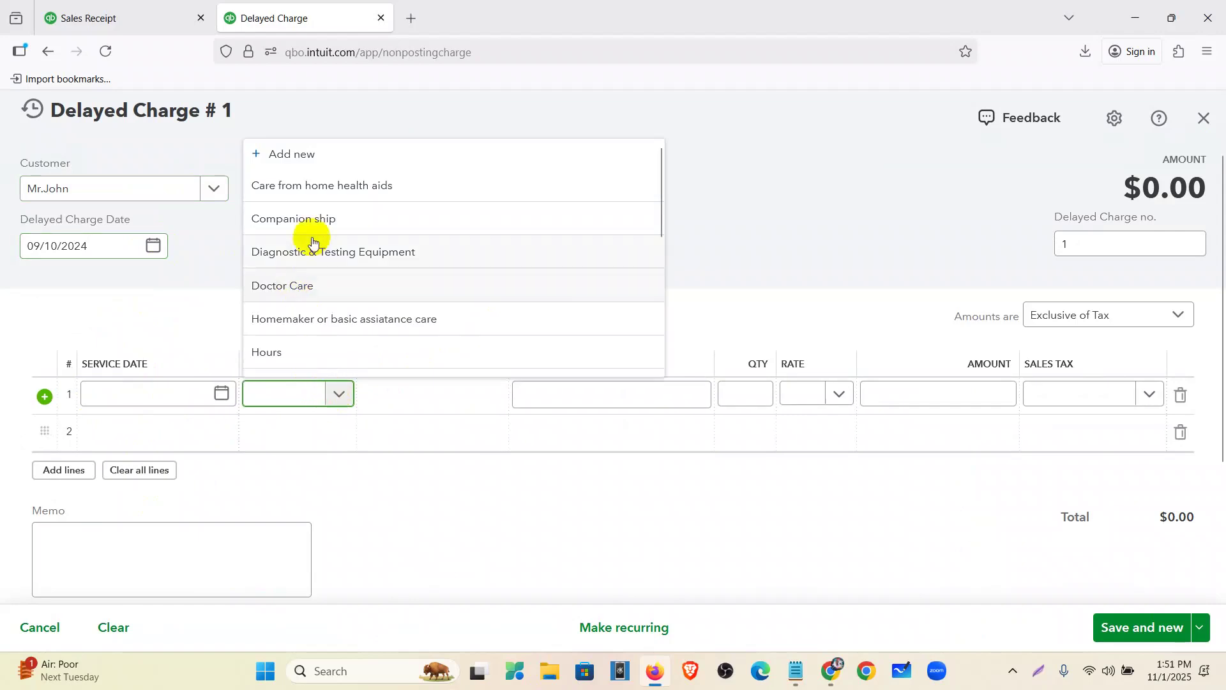
scroll(309, 241, "down", 3)
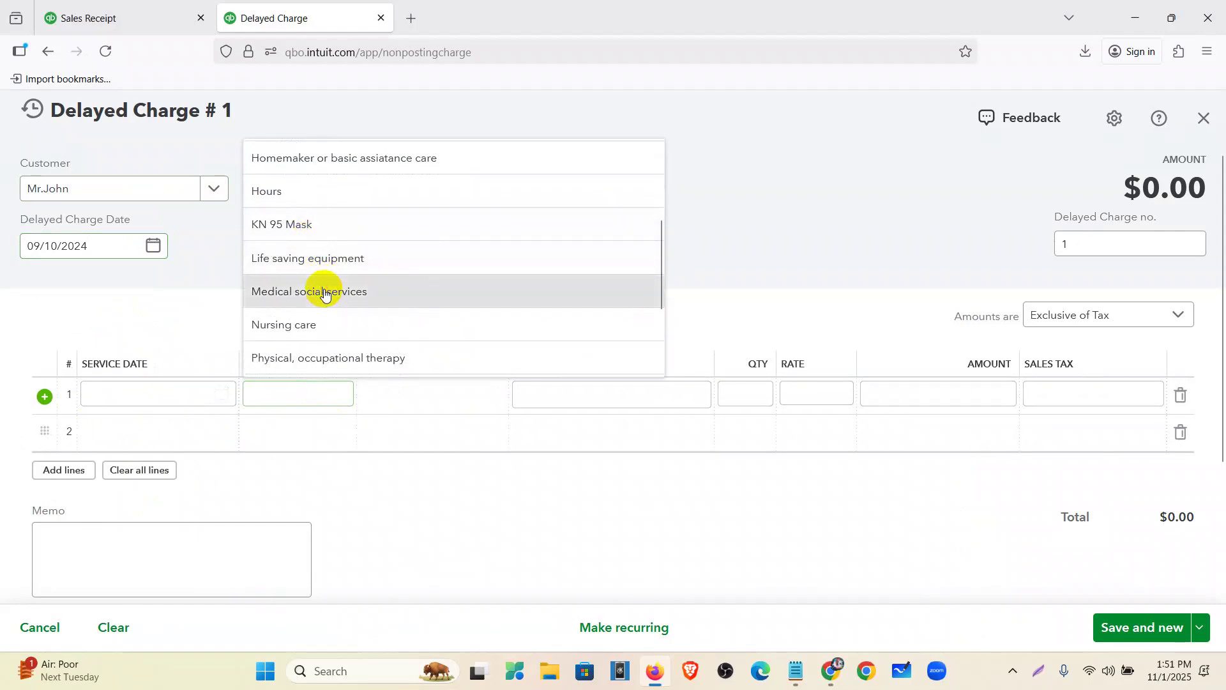
left_click(325, 292)
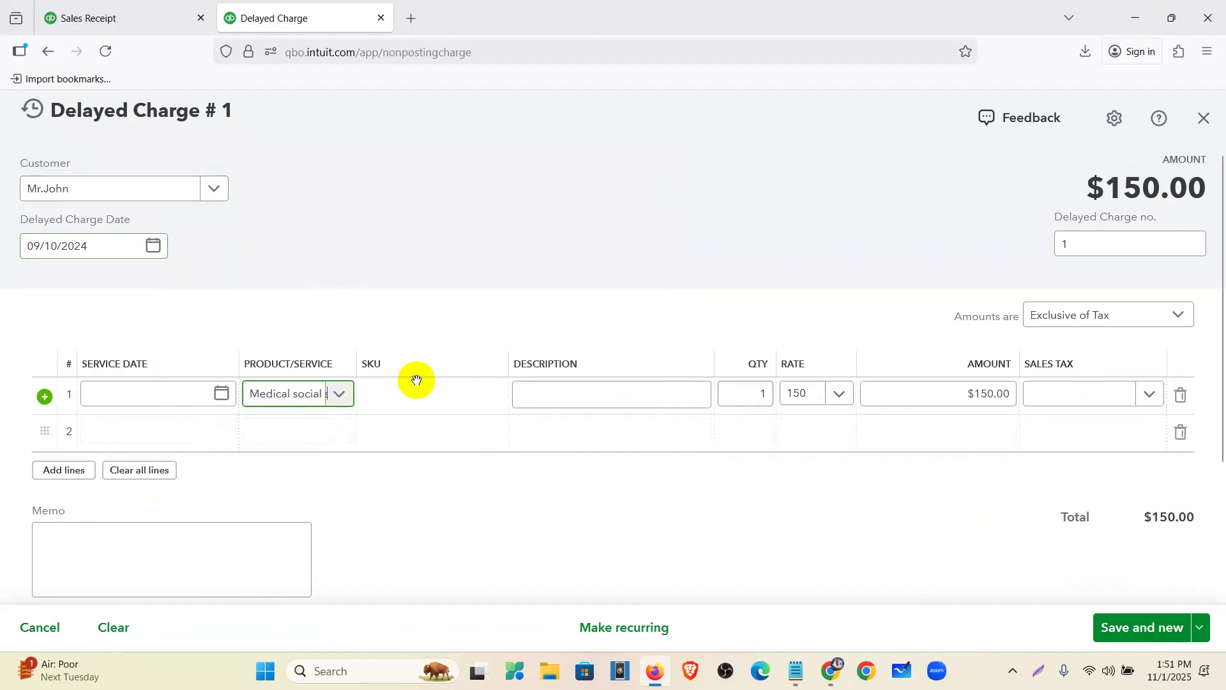
Change the first line to Surgical equipment with a quantity of 17 and apply Purchase Tax (8%).
left_click(339, 394)
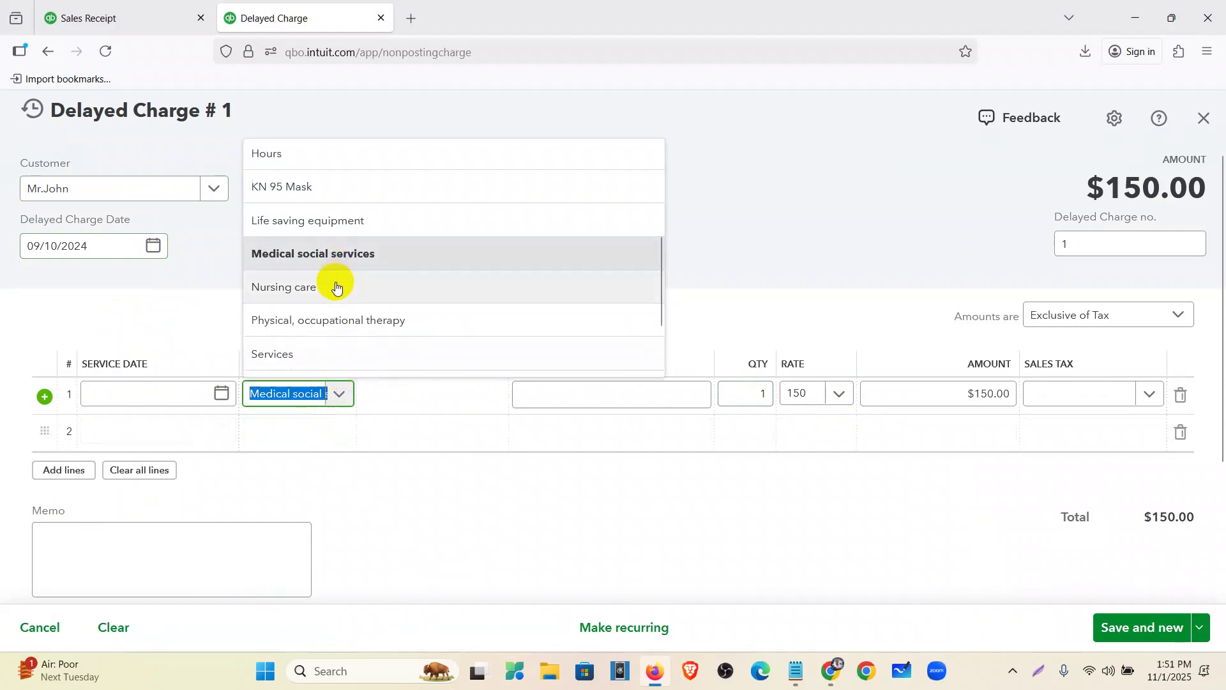
scroll(332, 284, "down", 1)
left_click(331, 345)
left_click(760, 394)
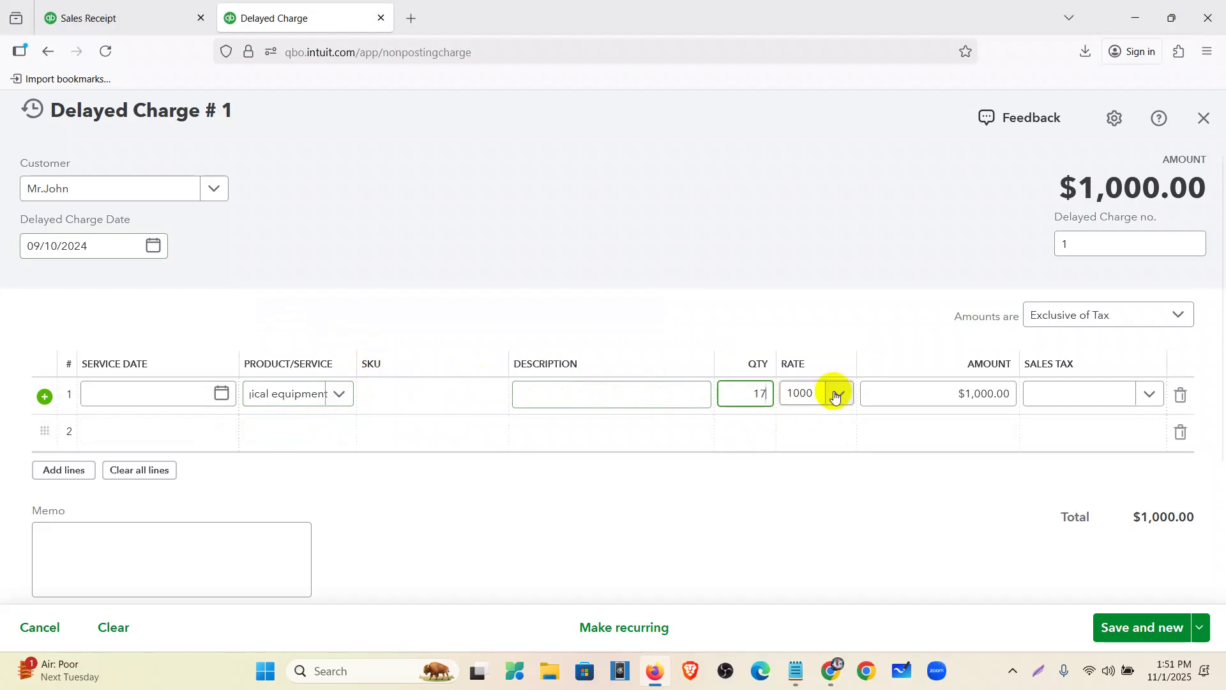
type("7")
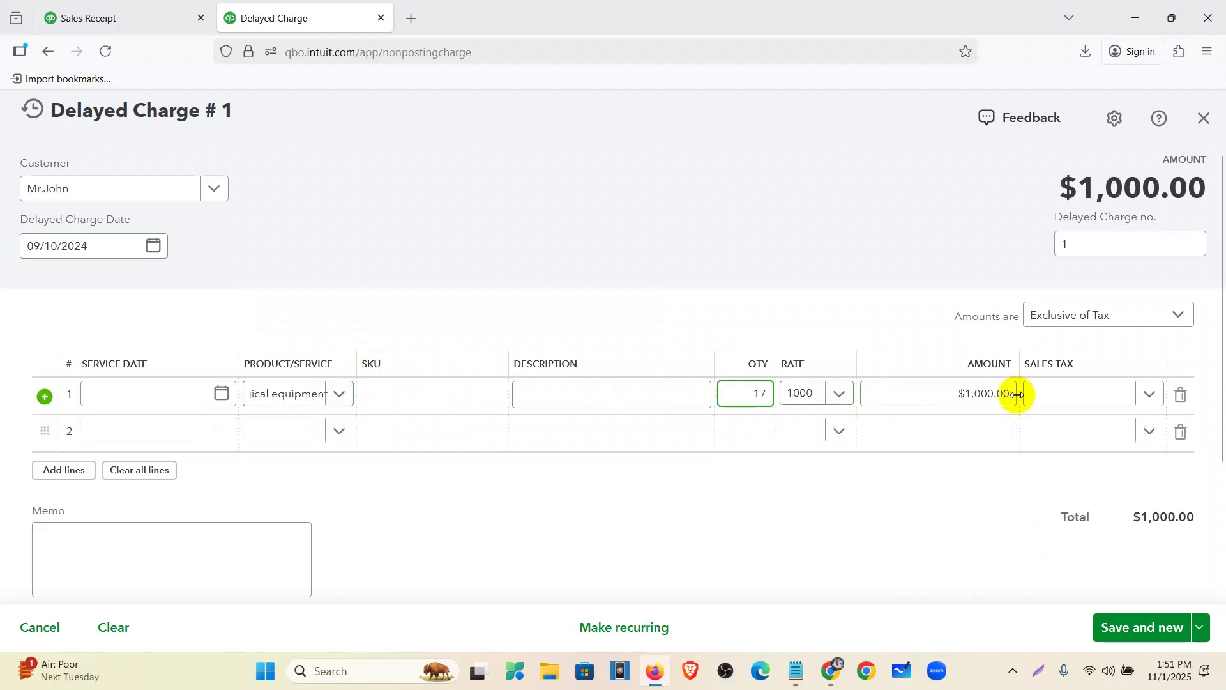
left_click(1093, 397)
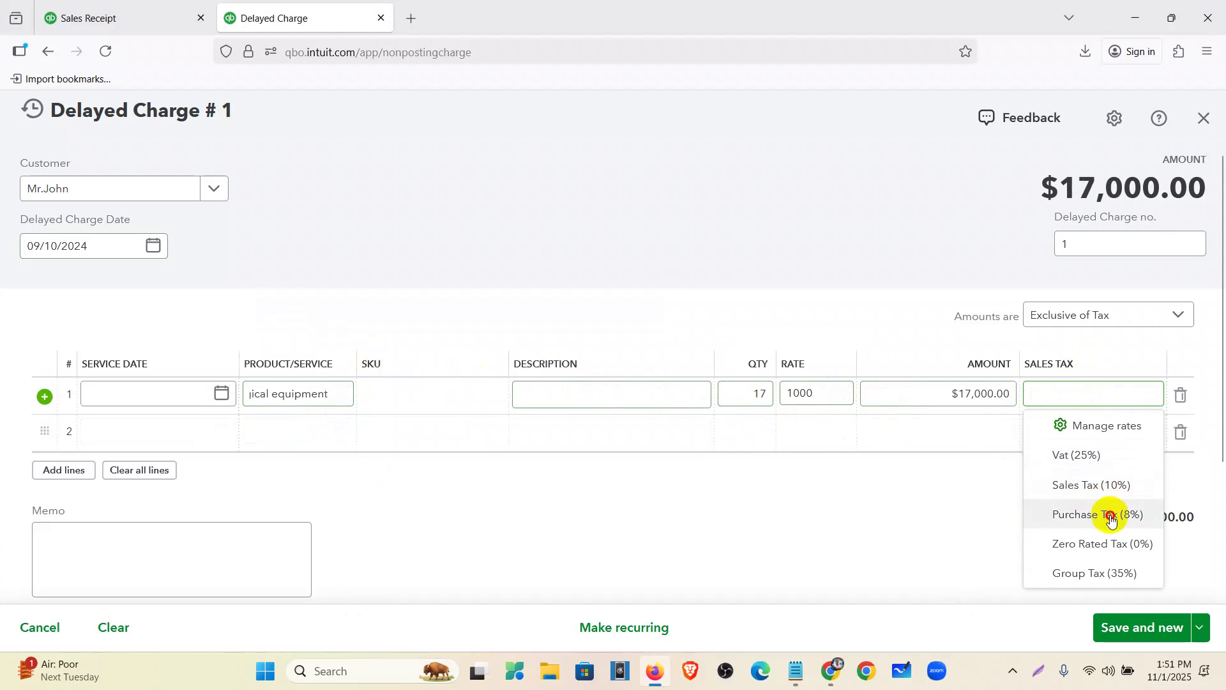
left_click(1036, 514)
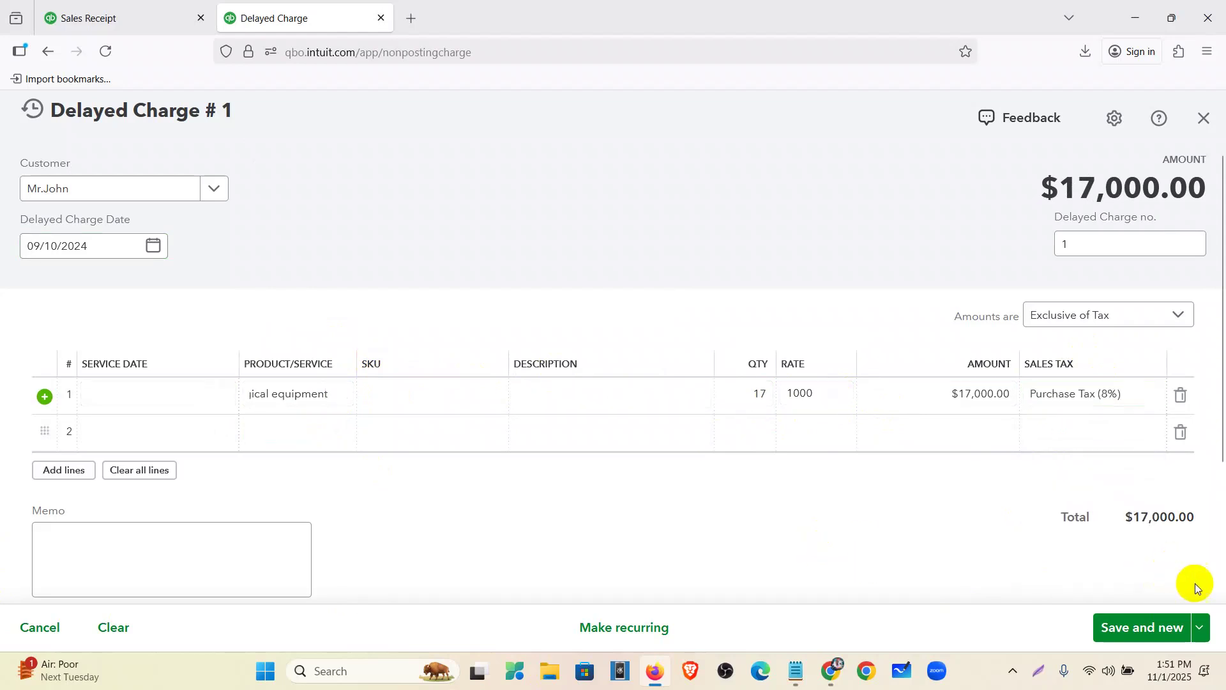
Save and close the delayed charge for Surgical equipment.
left_click(1197, 627)
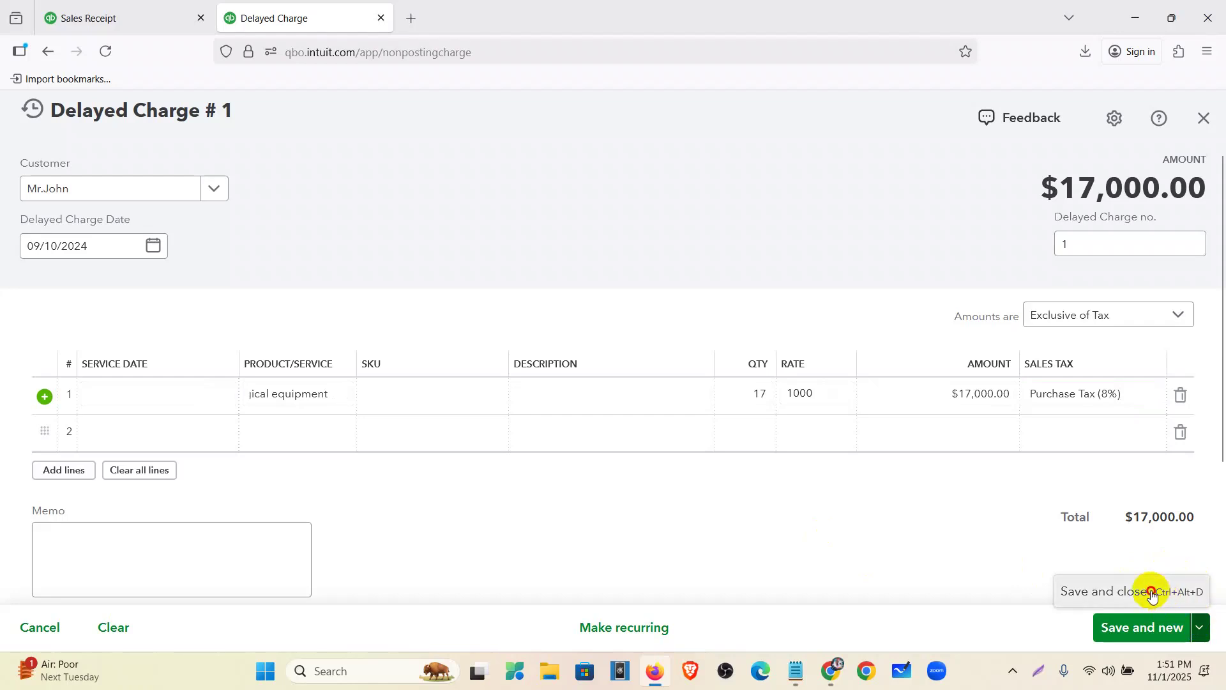
left_click(1152, 594)
left_click(154, 245)
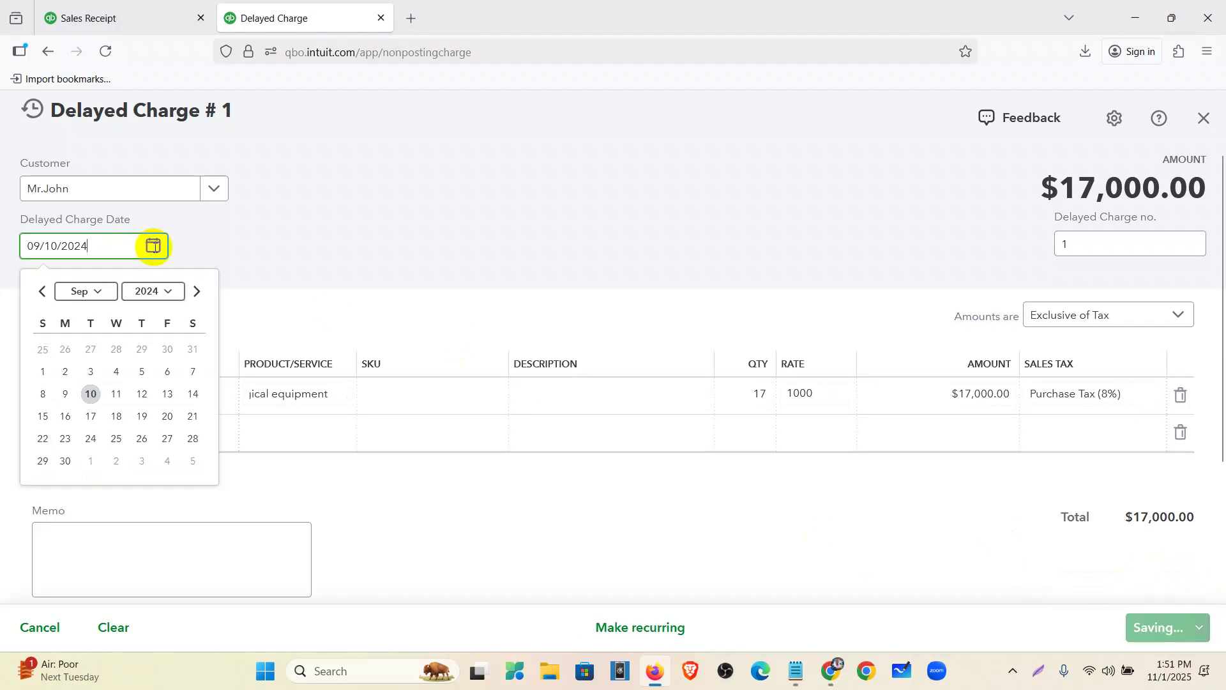
Open the sales transactions list and show transactions for all dates.
left_click(29, 409)
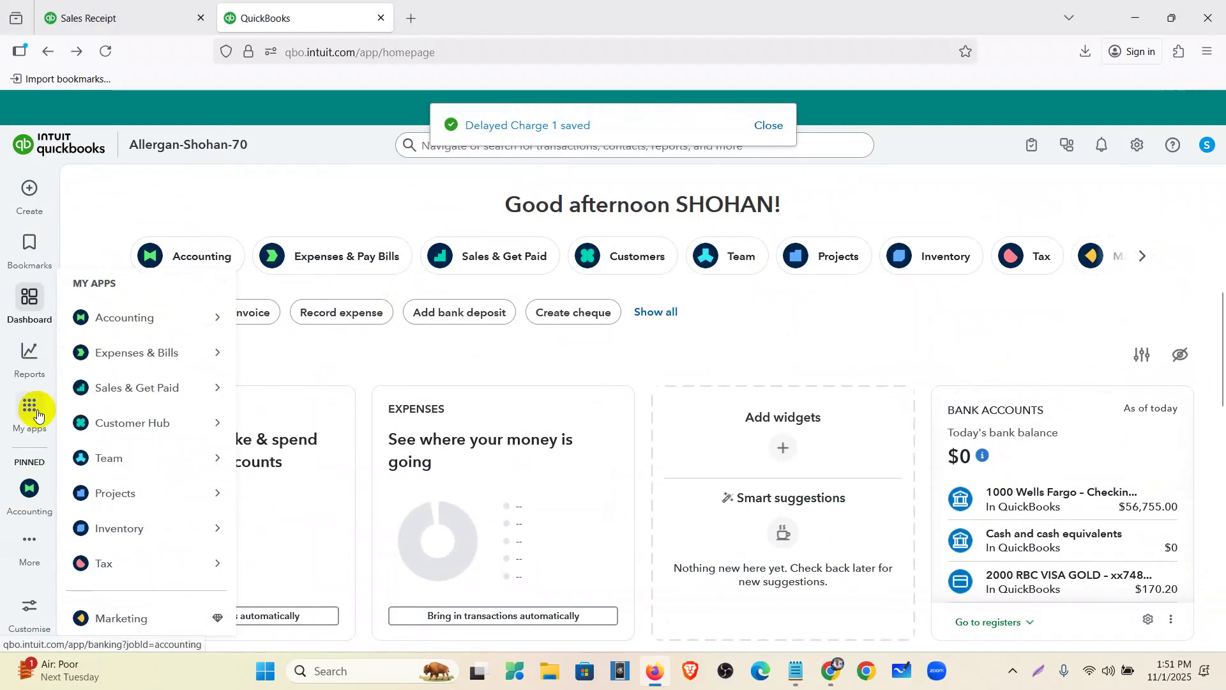
mouse_move(124, 346)
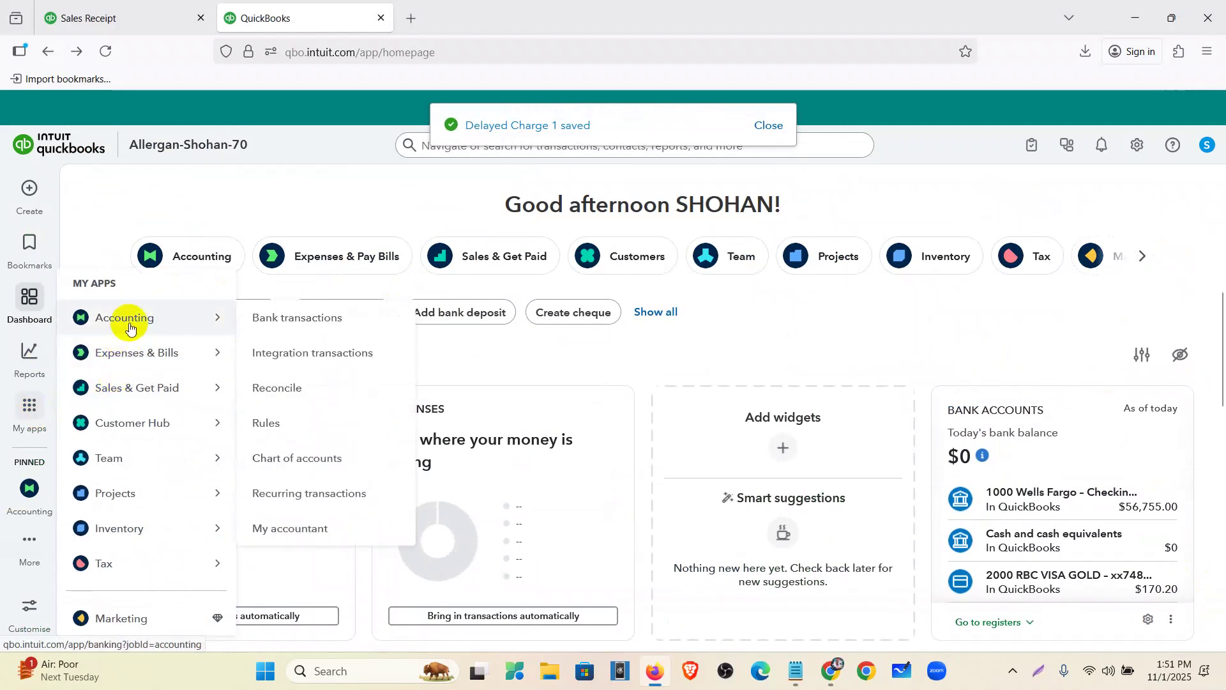
mouse_move(132, 394)
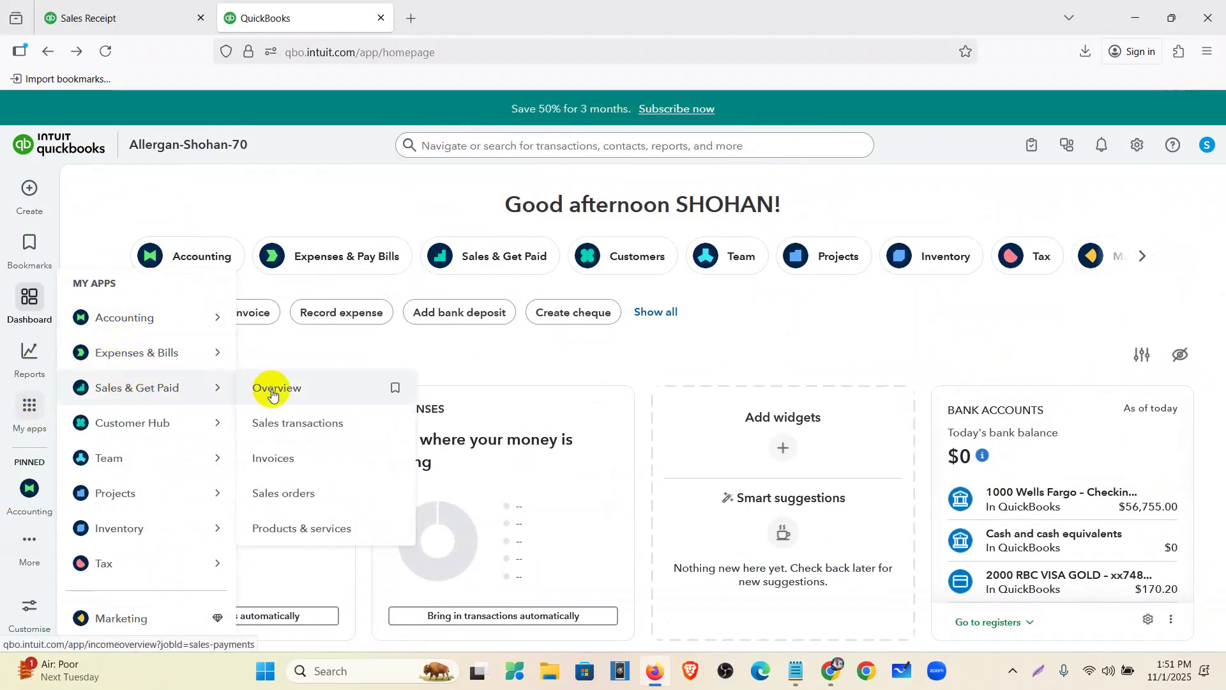
left_click(285, 426)
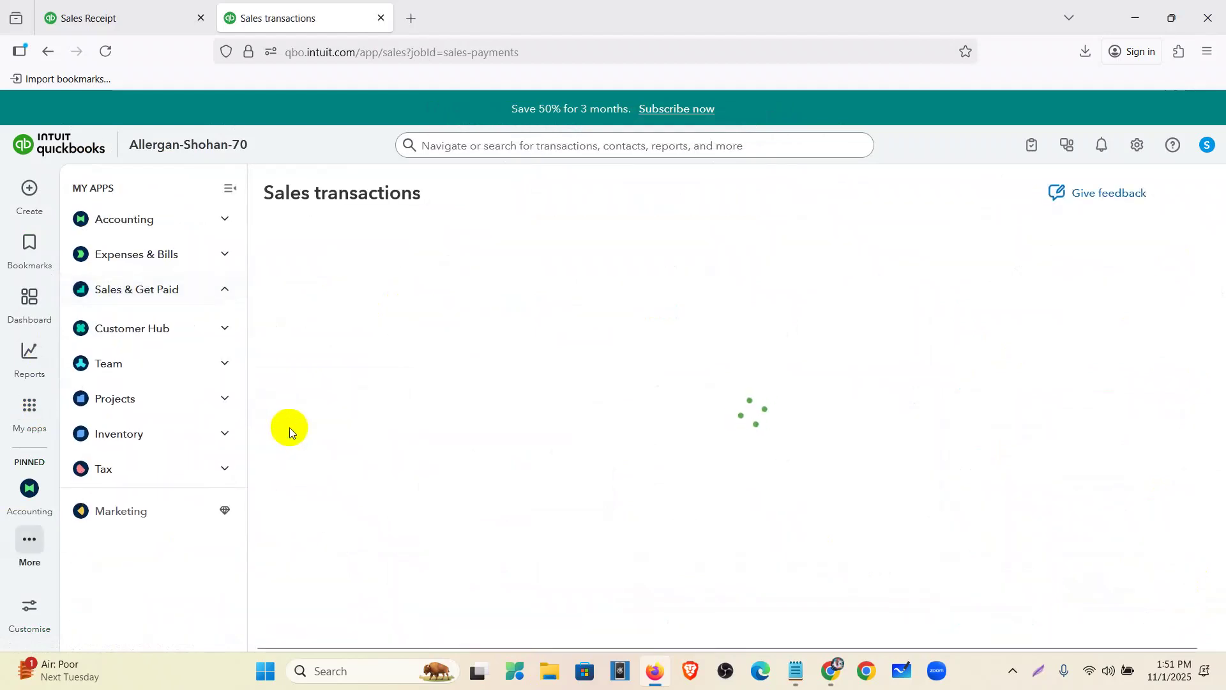
left_click(226, 187)
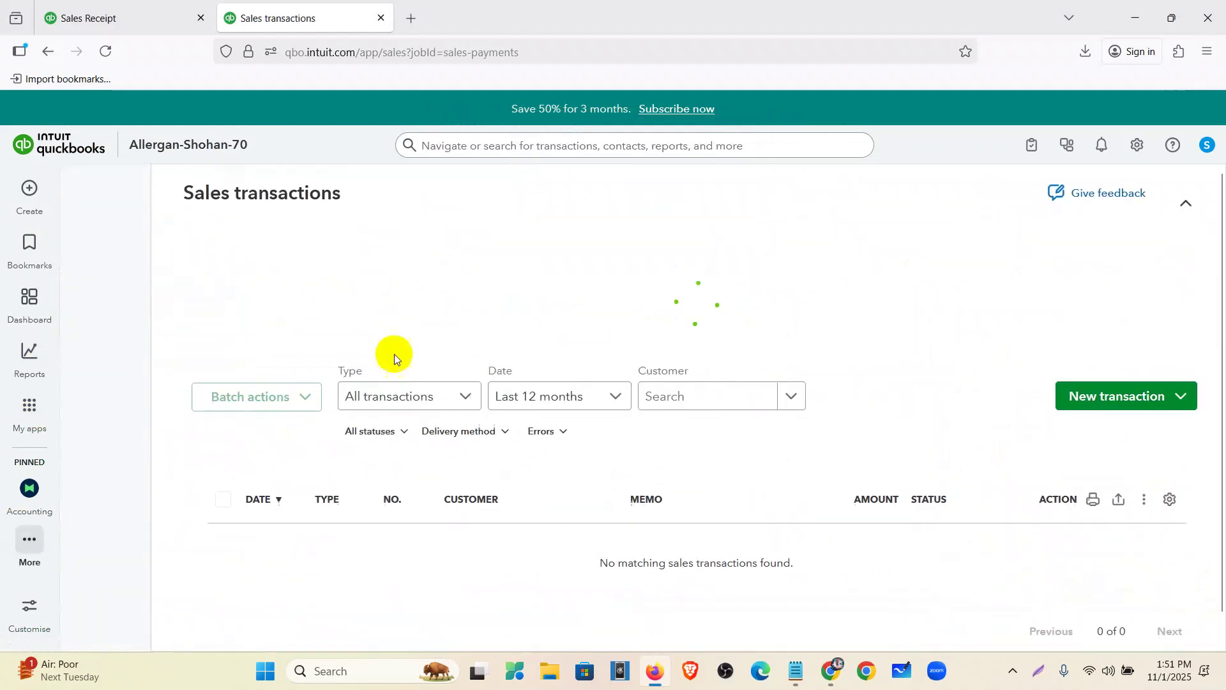
left_click(504, 401)
scroll(446, 479, "up", 5)
left_click(438, 432)
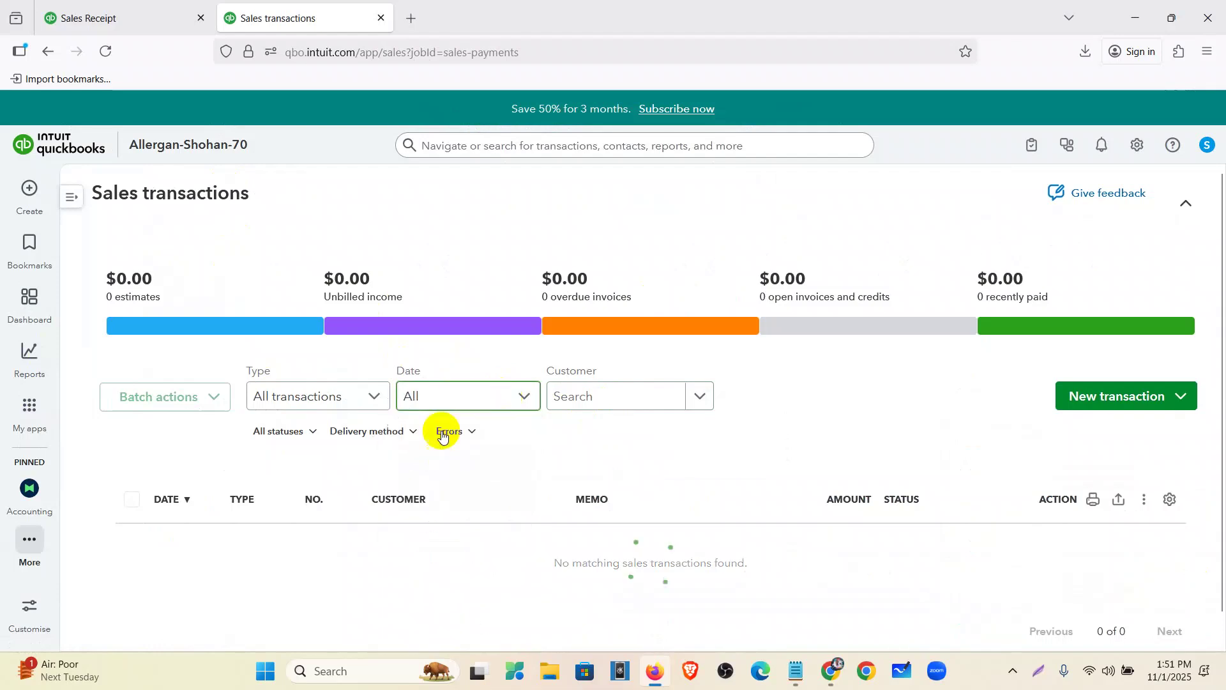
scroll(601, 393, "down", 3)
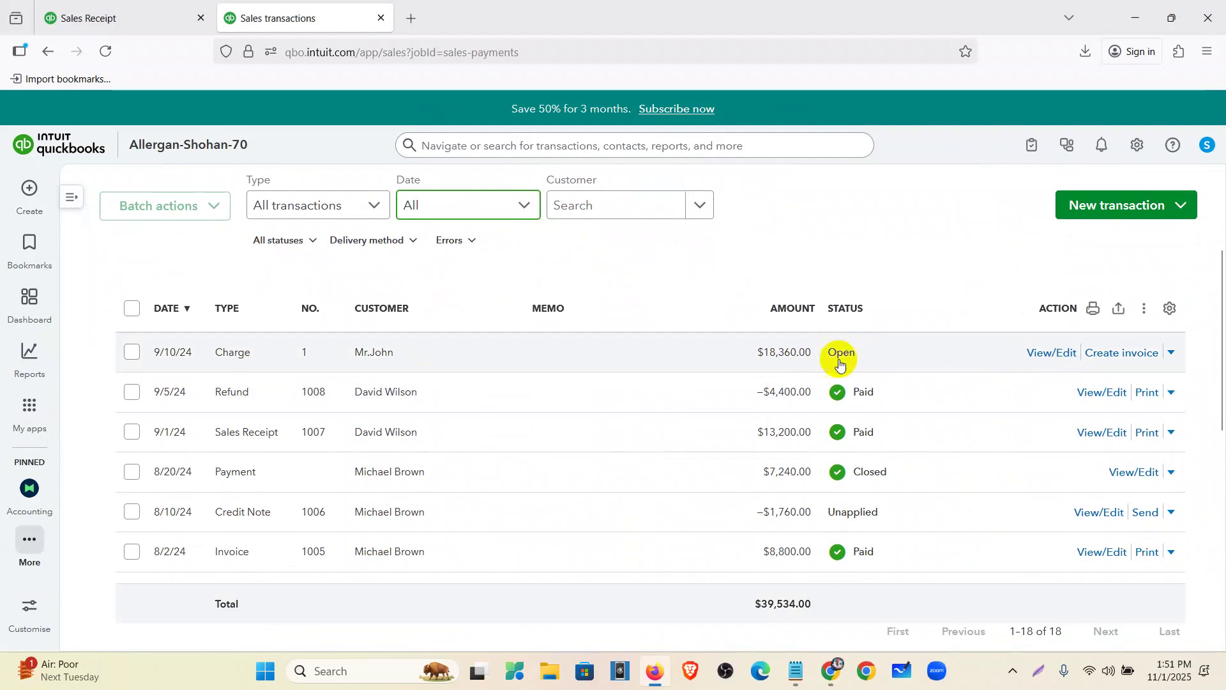
Examine the 9/10/24 delayed charge's details and its additional actions, and close the details.
left_click(581, 353)
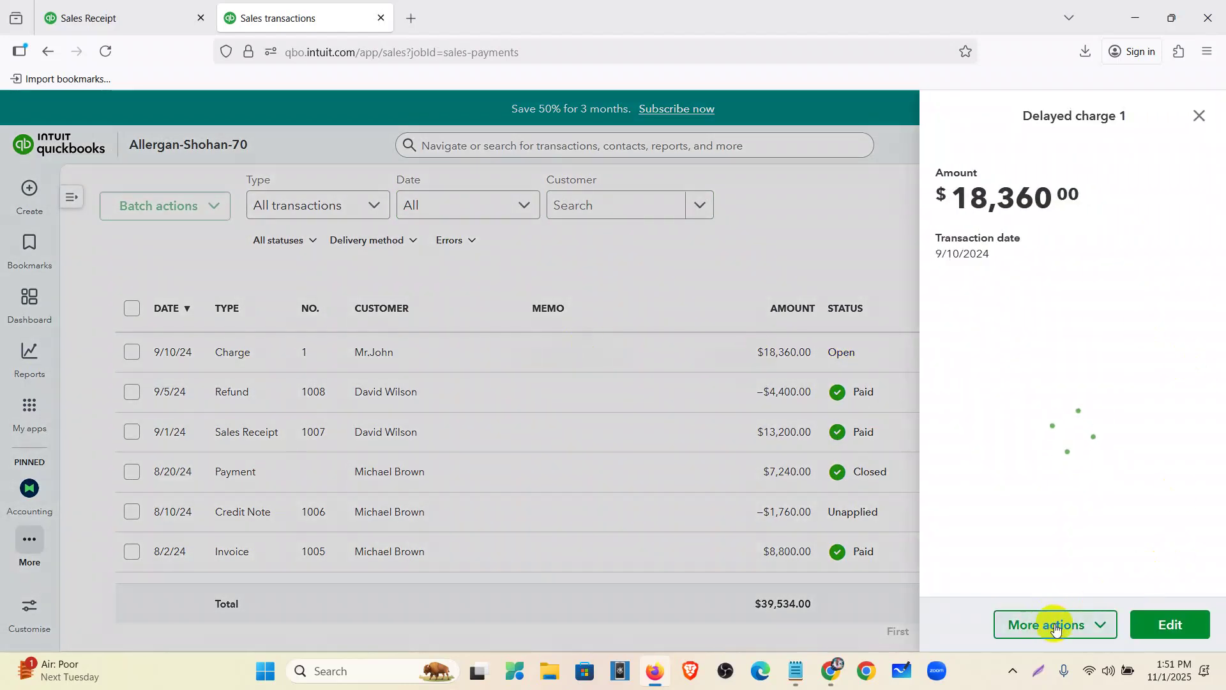
left_click(1055, 626)
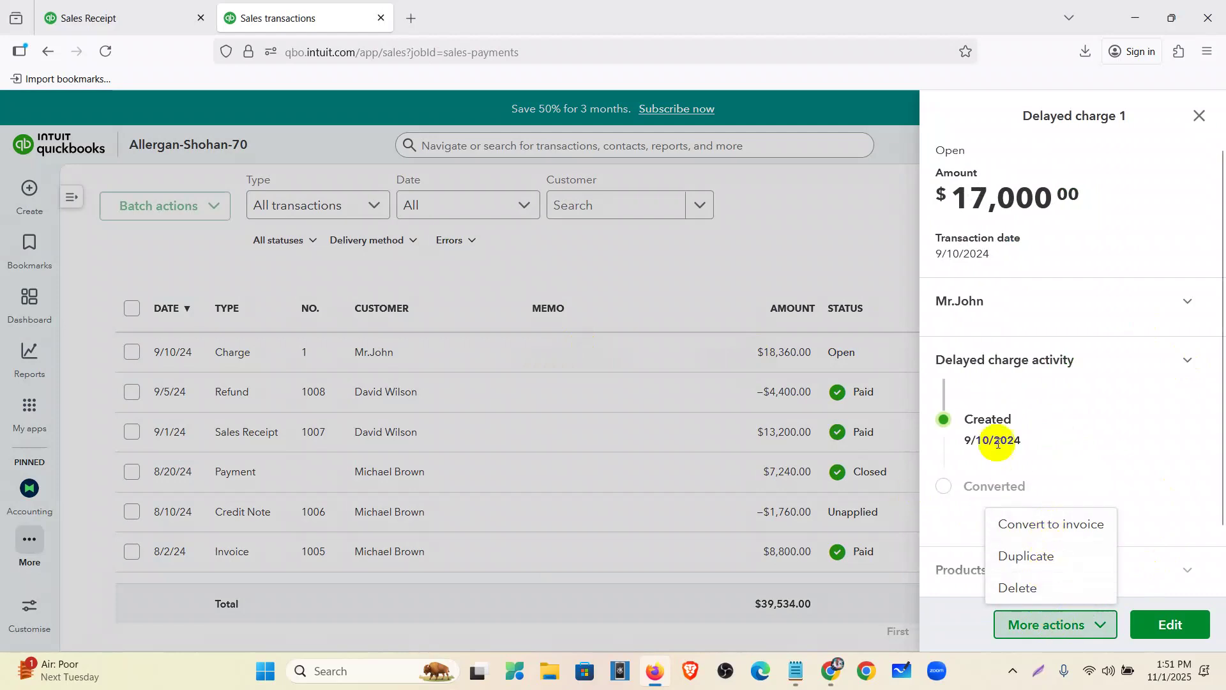
left_click(756, 501)
Open the 9/10/24 delayed charge for editing and check its customer and date.
left_click(1053, 356)
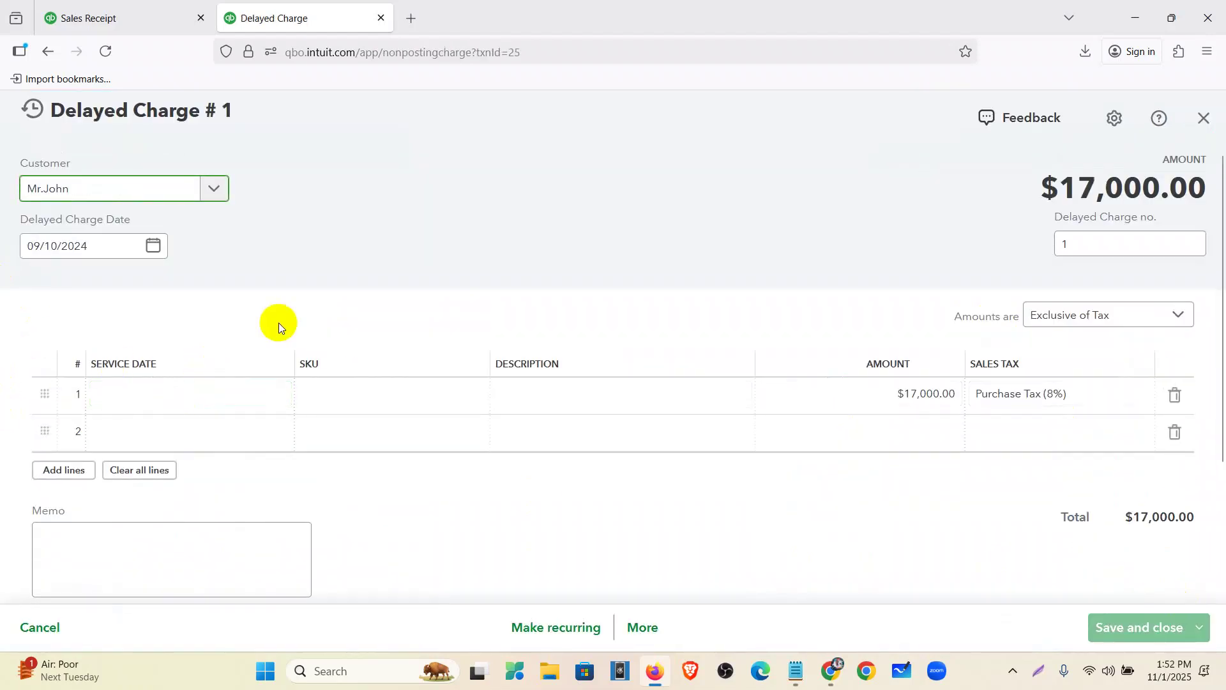
mouse_move(150, 13)
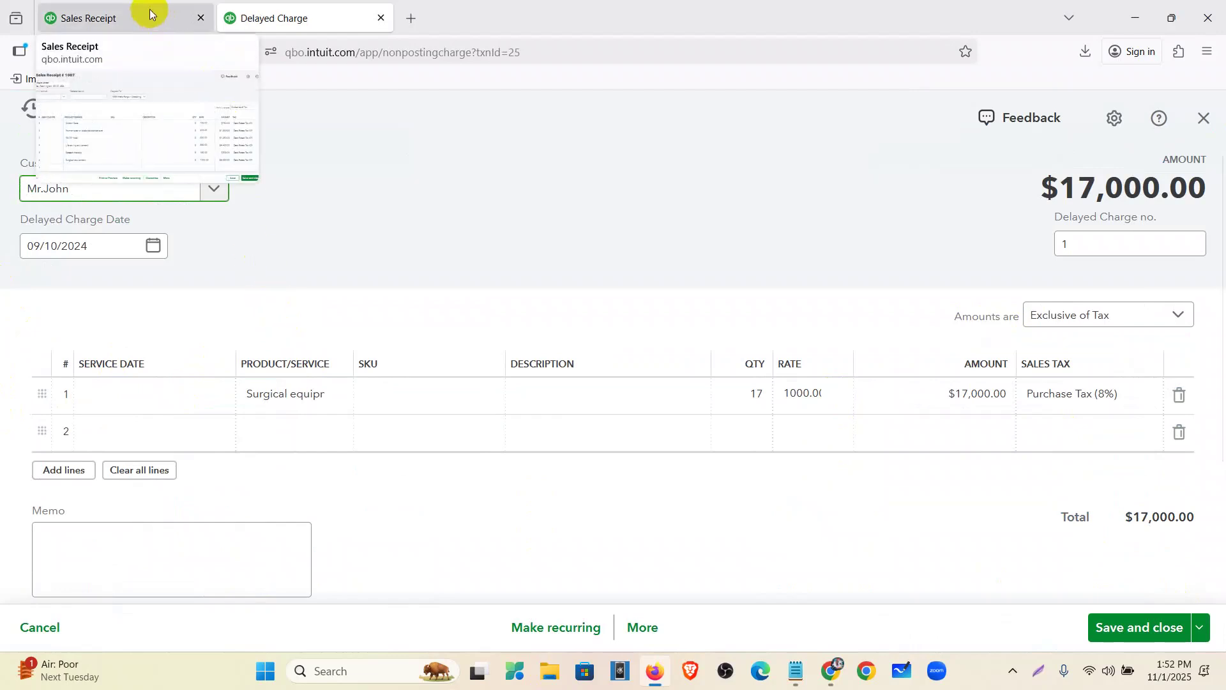
left_click(155, 246)
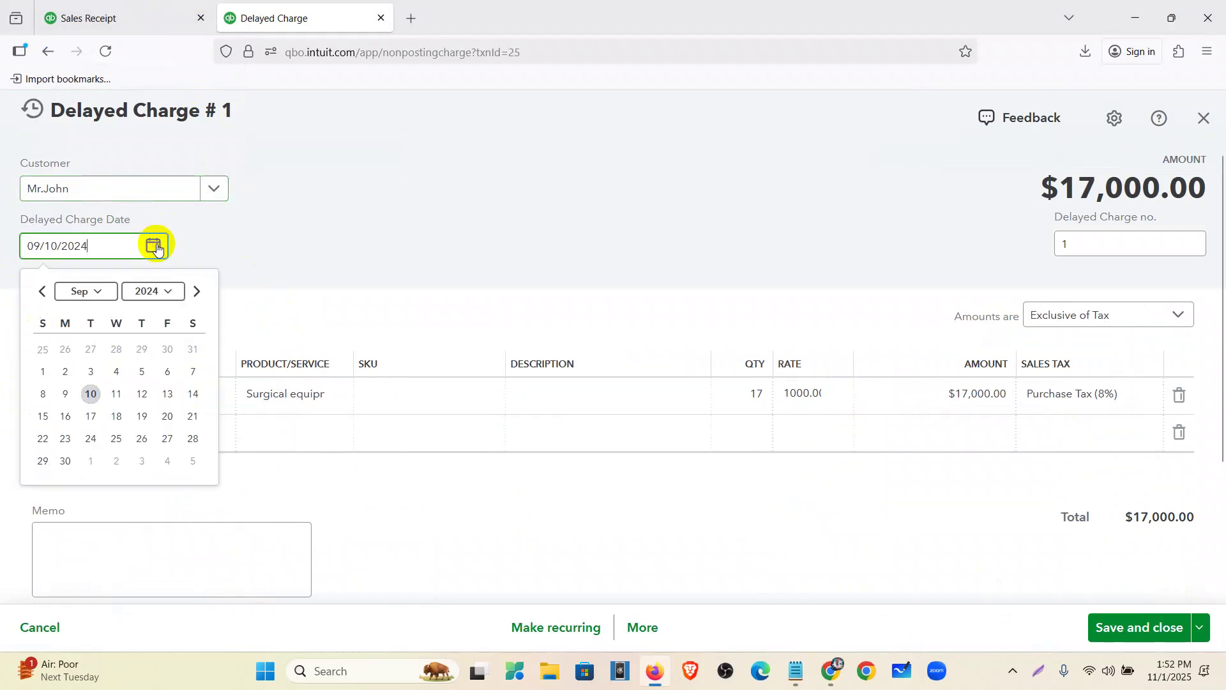
Switch to the sales receipt, close it, and start a second delayed charge.
left_click(131, 16)
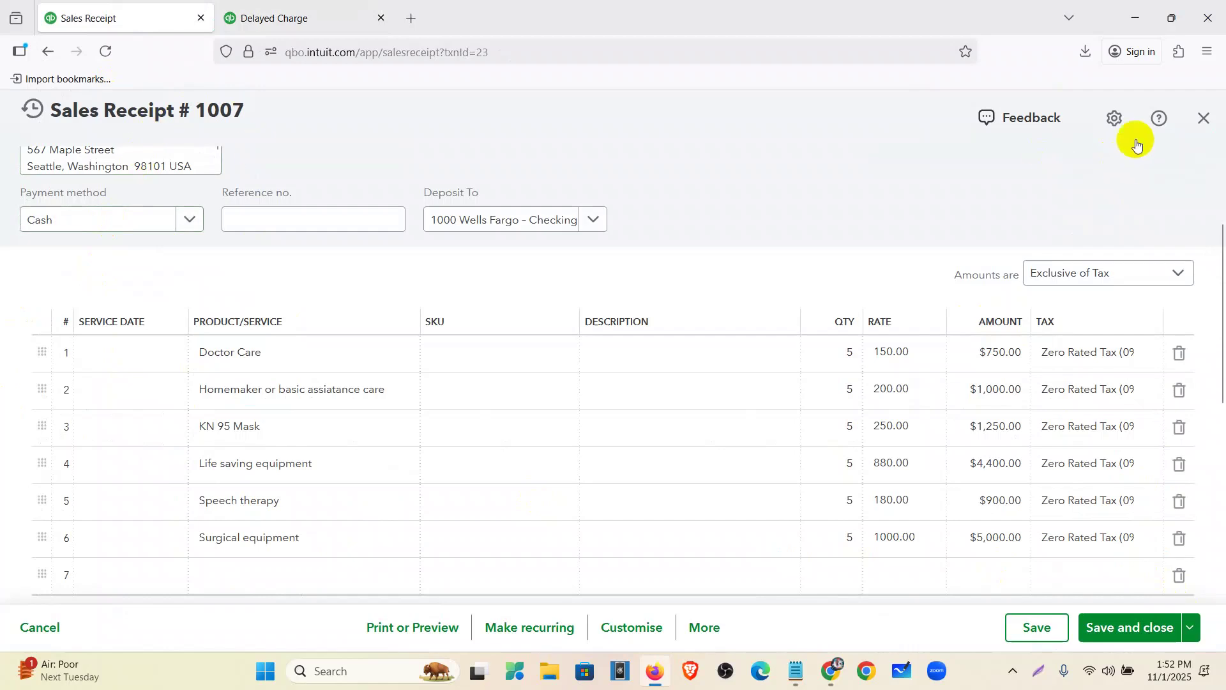
left_click(1203, 119)
left_click(29, 195)
left_click(28, 195)
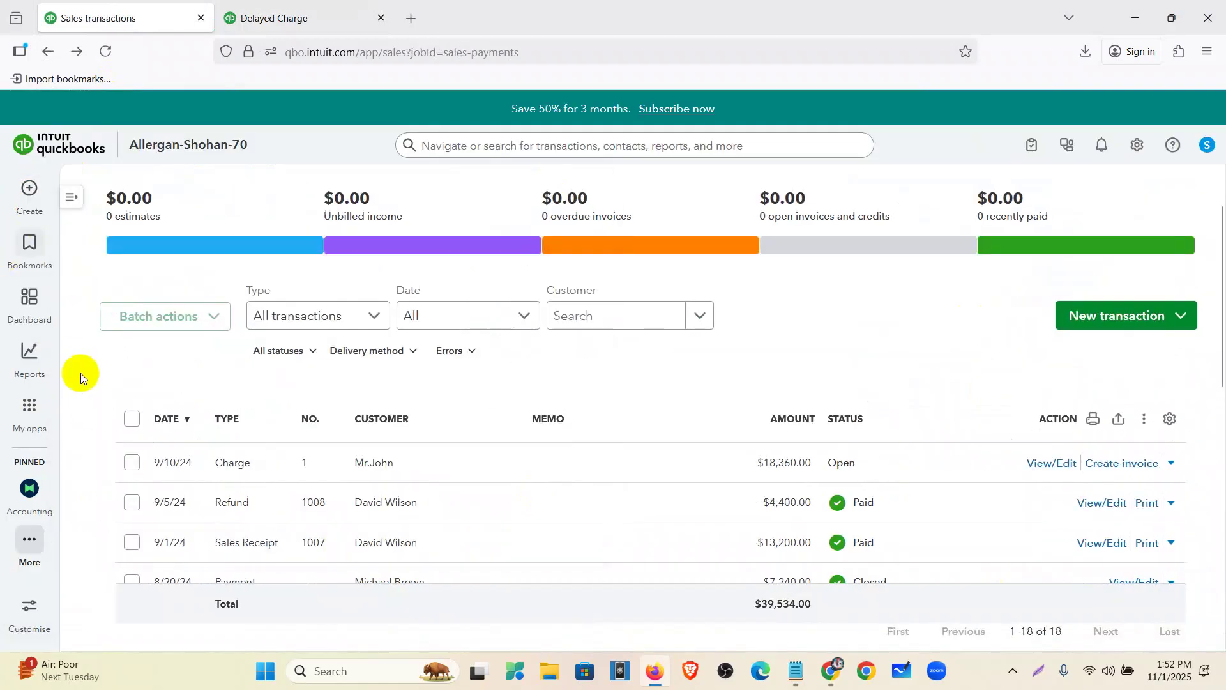
left_click(29, 196)
left_click(118, 499)
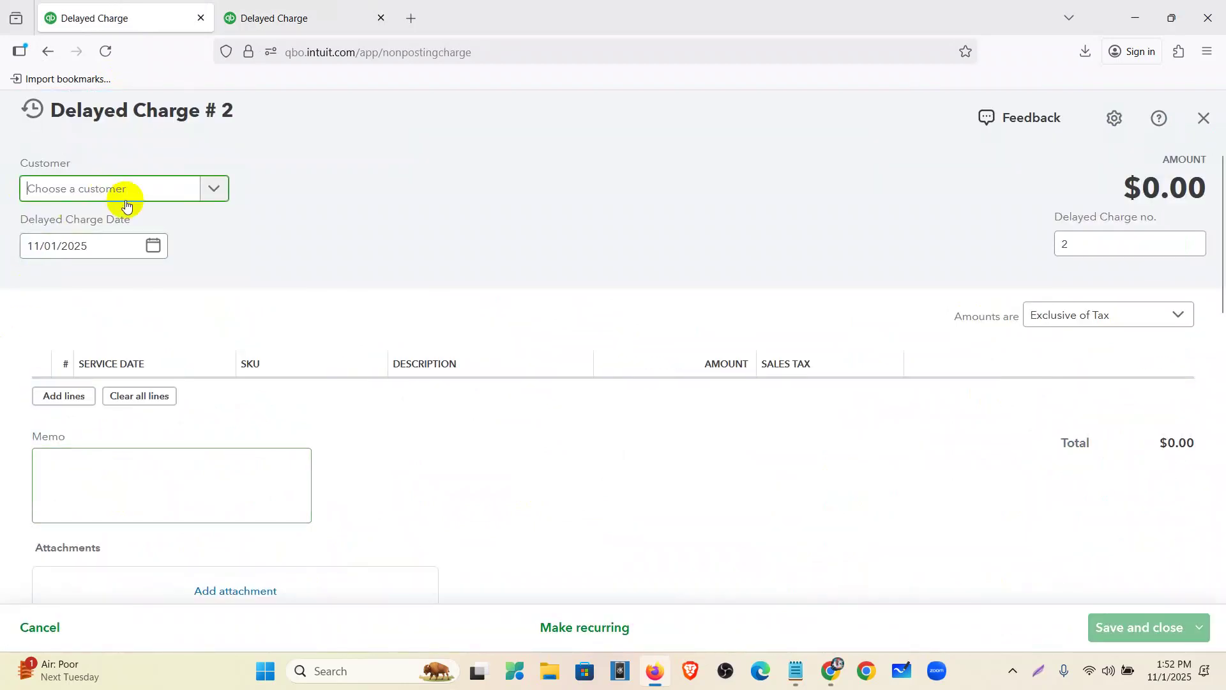
Assign the second delayed charge to the same customer as the first one.
left_click(142, 196)
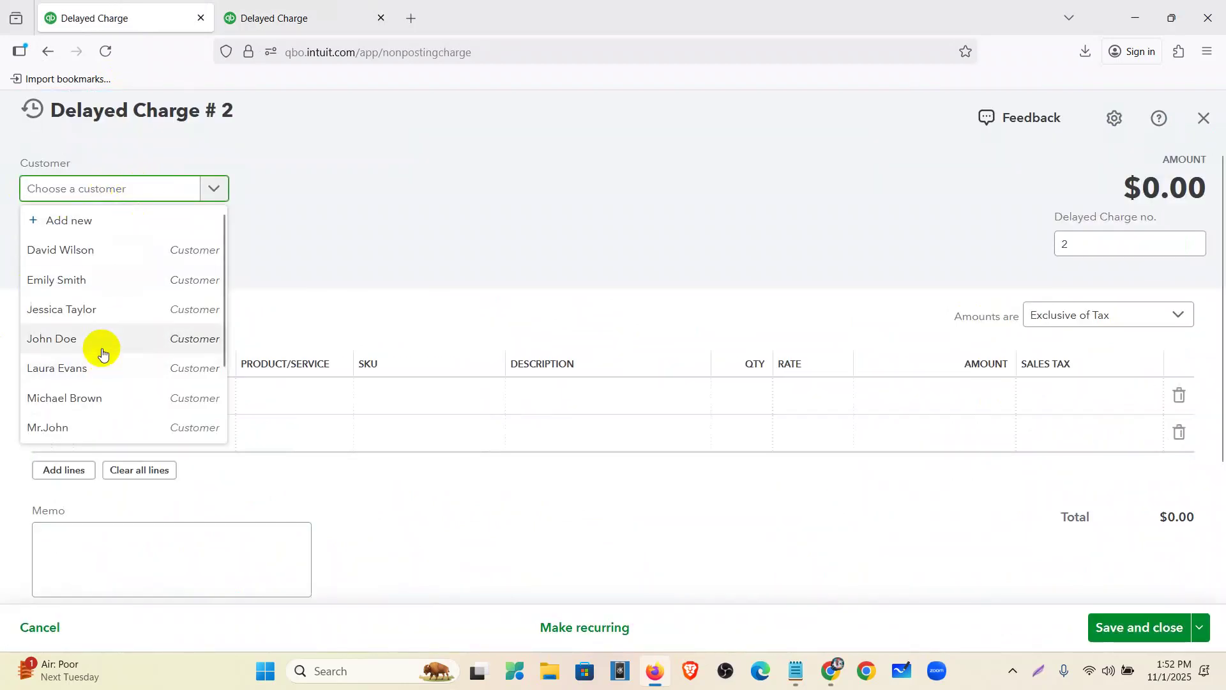
left_click(266, 28)
left_click(142, 10)
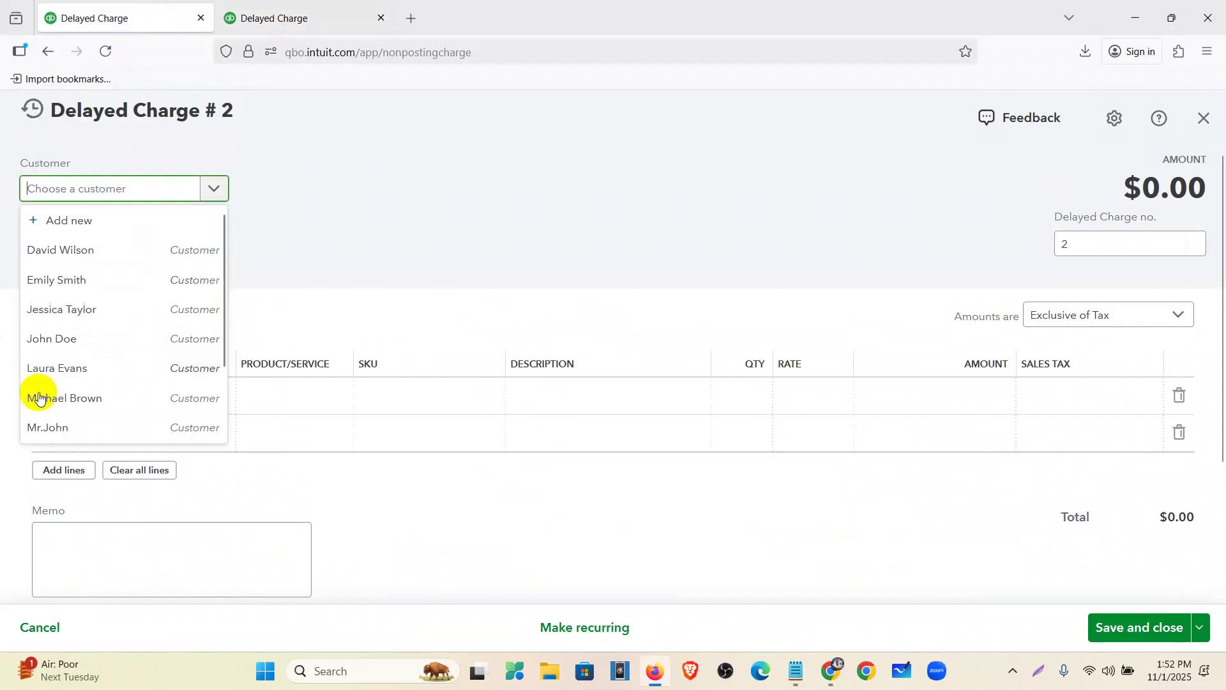
scroll(75, 358, "down", 2)
left_click(74, 347)
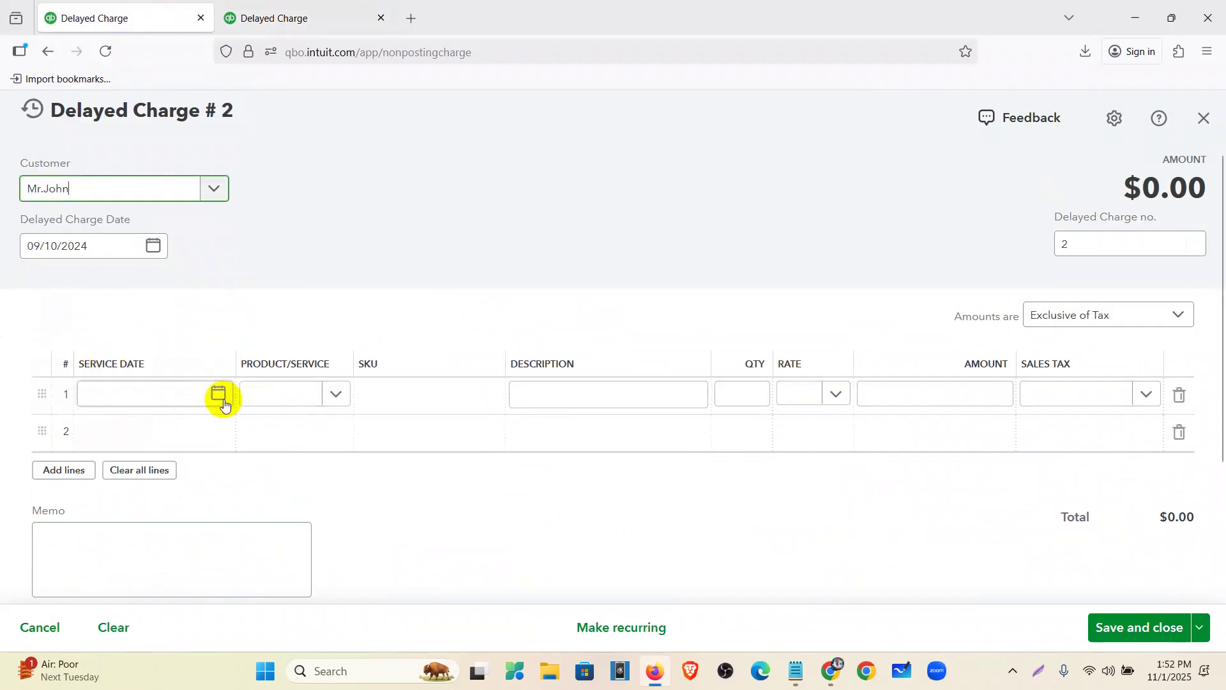
Add Surgical equipment to the second delayed charge with a quantity of 7 and Purchase Tax (8%).
left_click(322, 400)
scroll(323, 281, "down", 5)
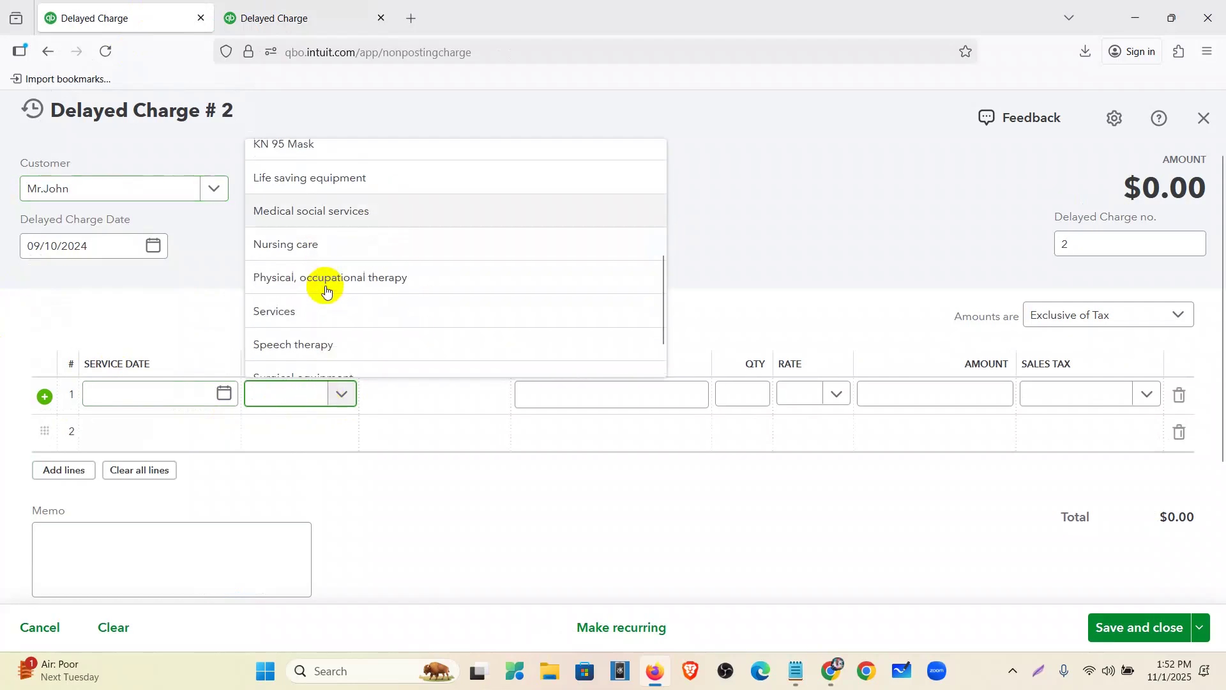
scroll(333, 339, "down", 1)
left_click(343, 324)
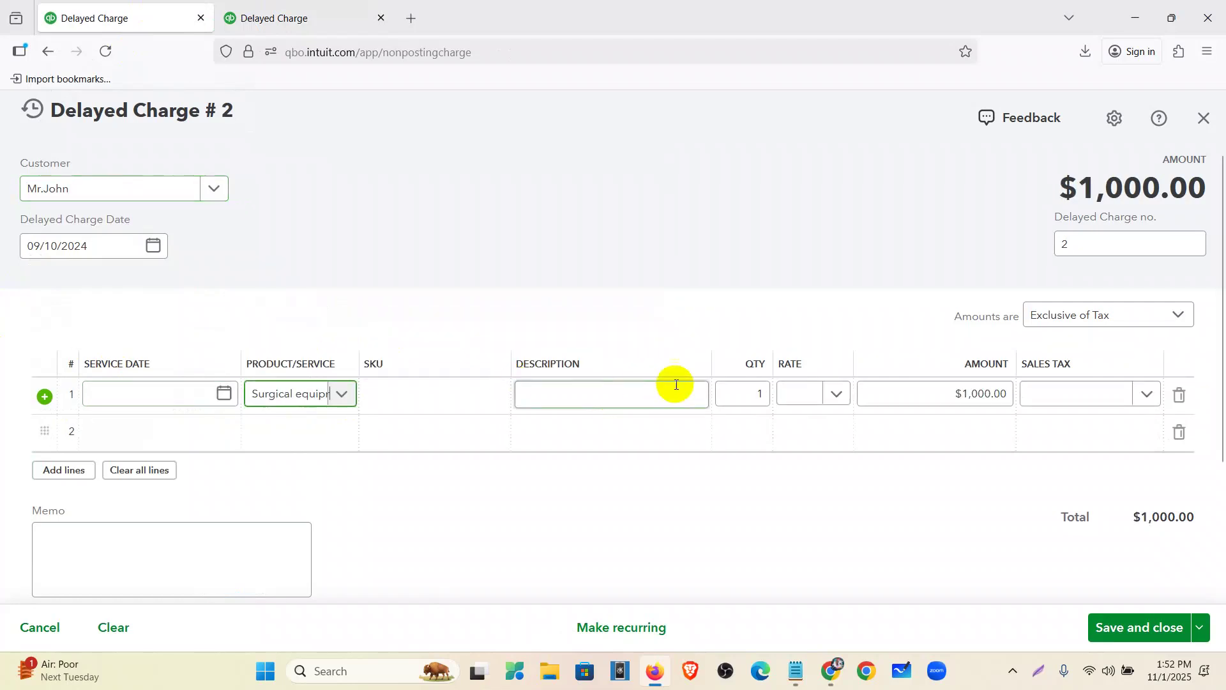
left_click(764, 392)
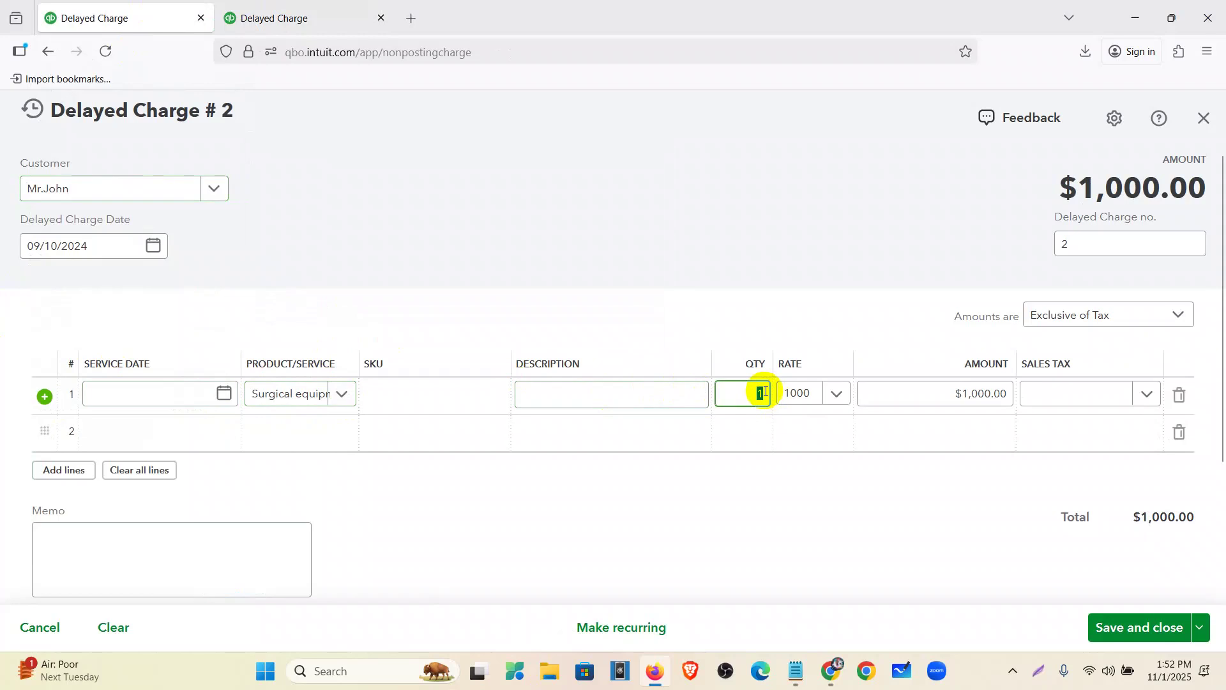
type("7")
left_click(1105, 396)
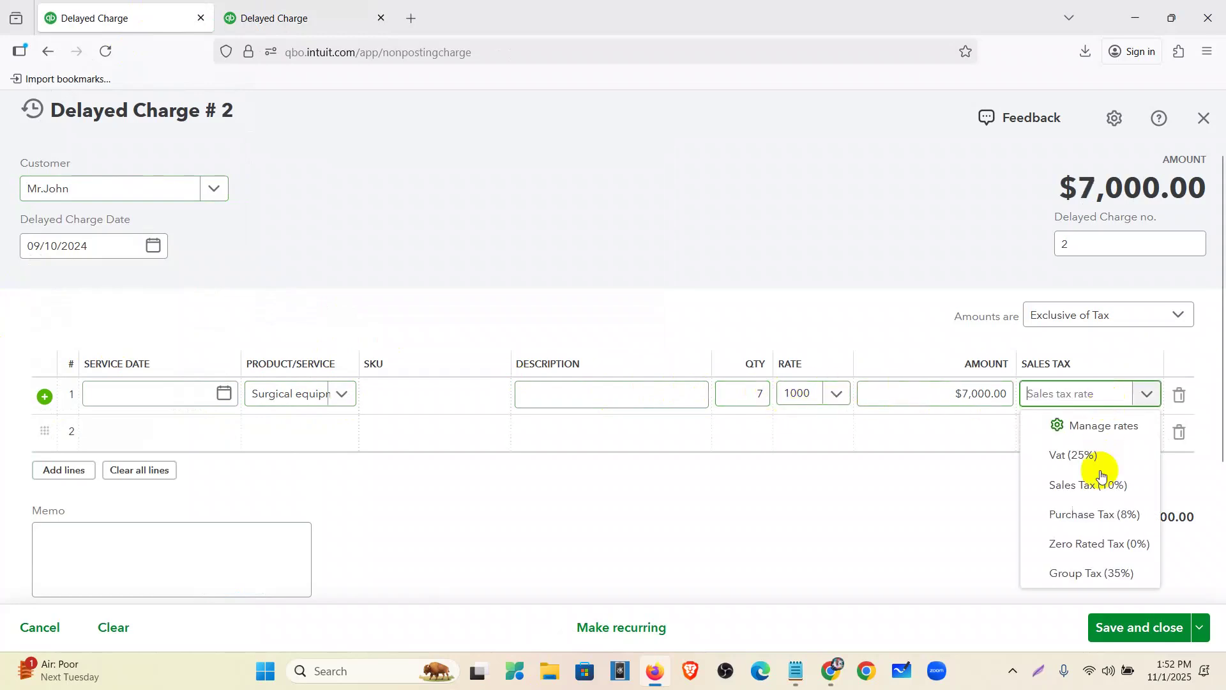
left_click(1095, 514)
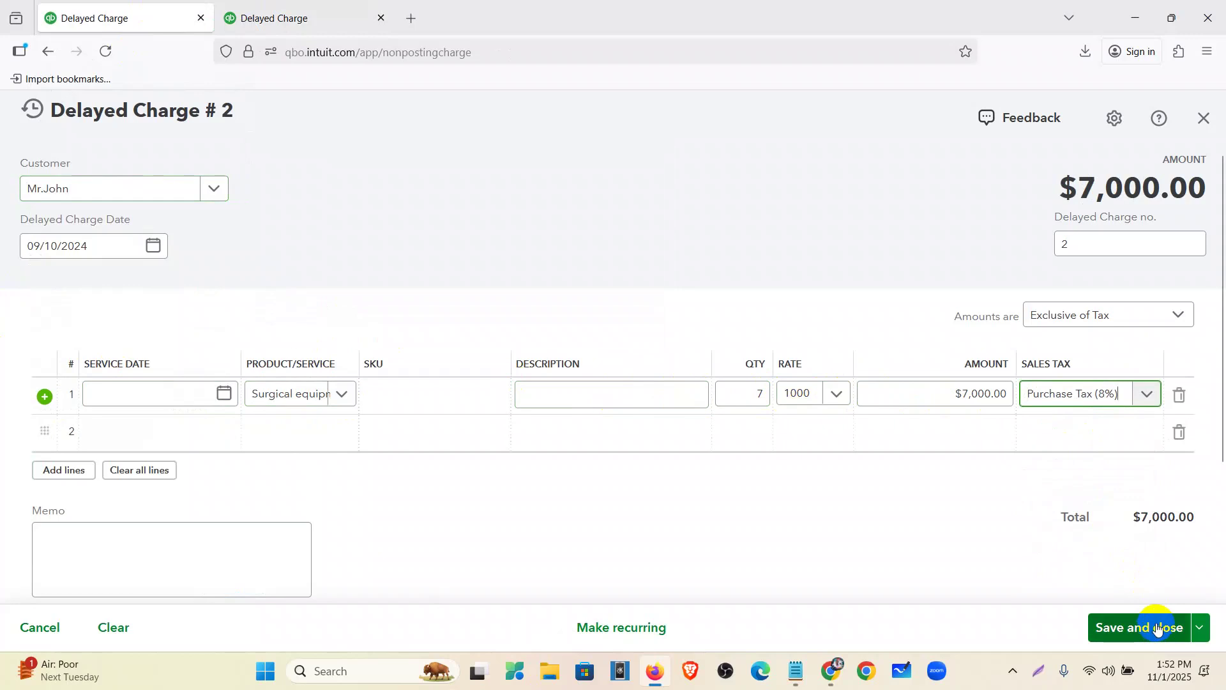
Set the second delayed charge's date to 09/14/2024, save and close it, and check the sales transactions list.
left_click(258, 9)
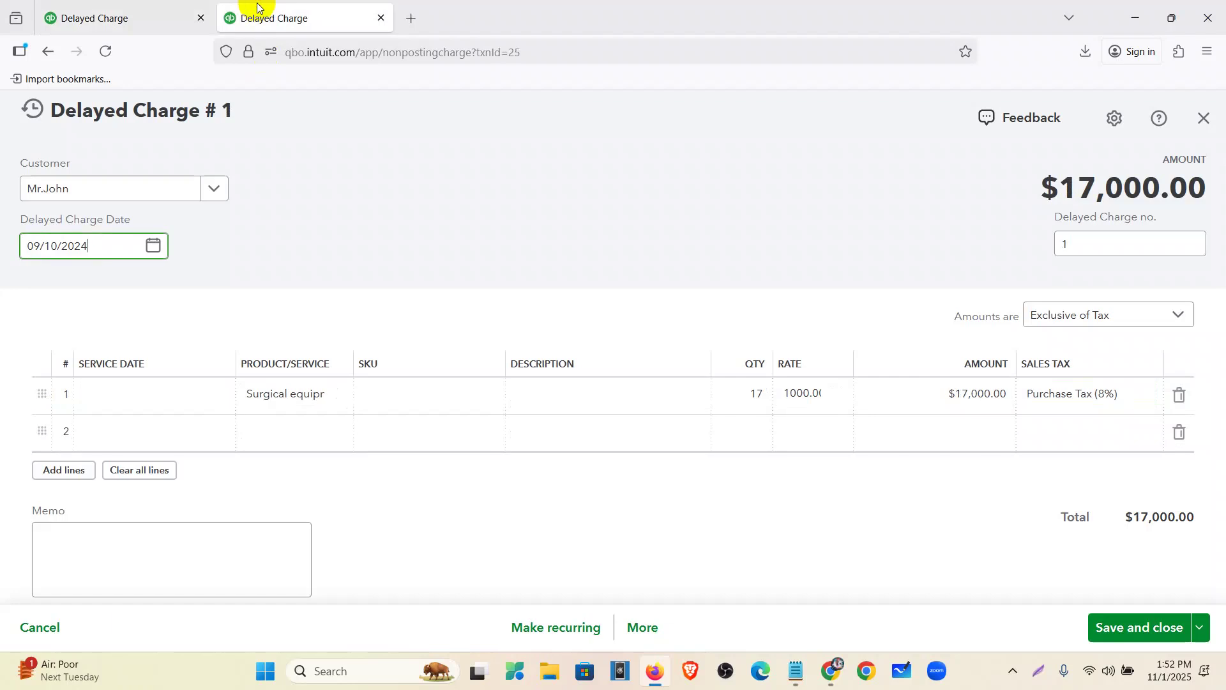
left_click(51, 9)
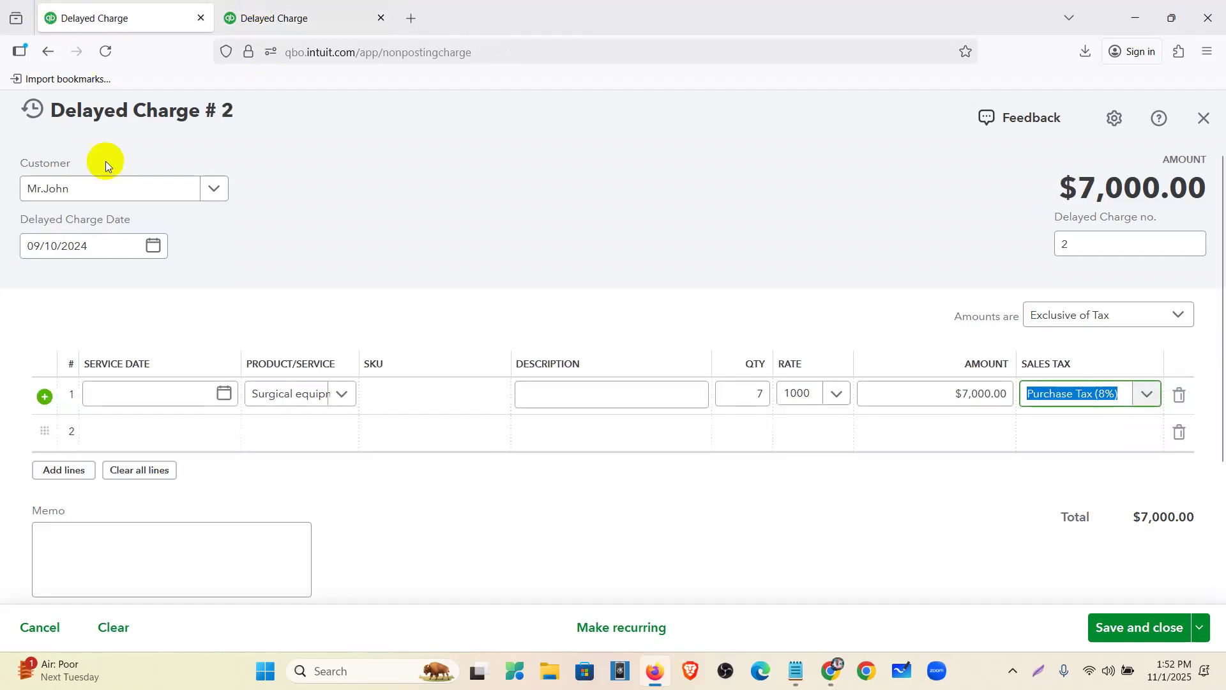
left_click(155, 249)
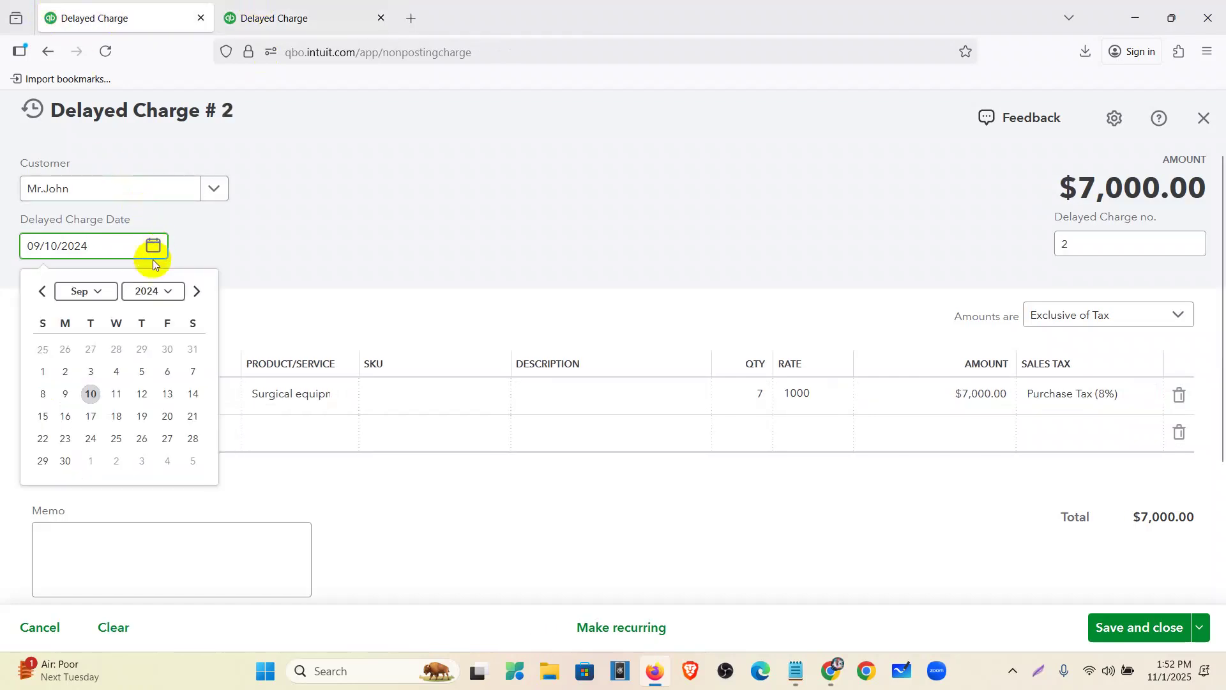
left_click(195, 395)
left_click(1127, 626)
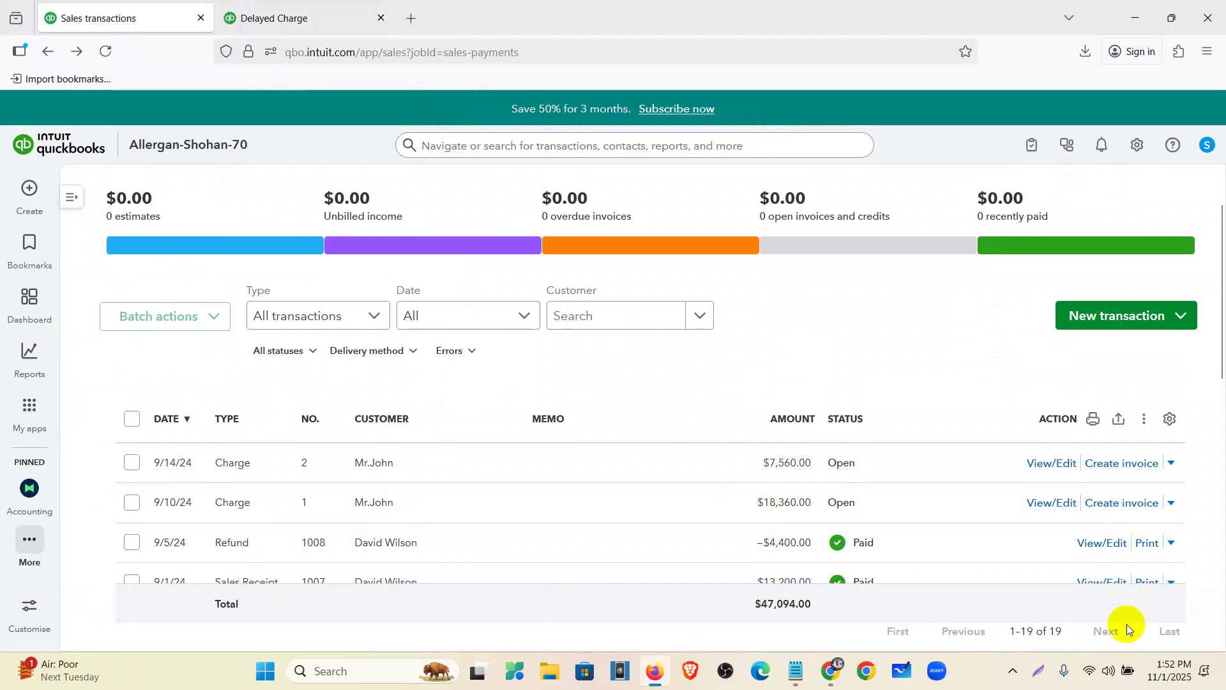
scroll(1022, 478, "down", 10)
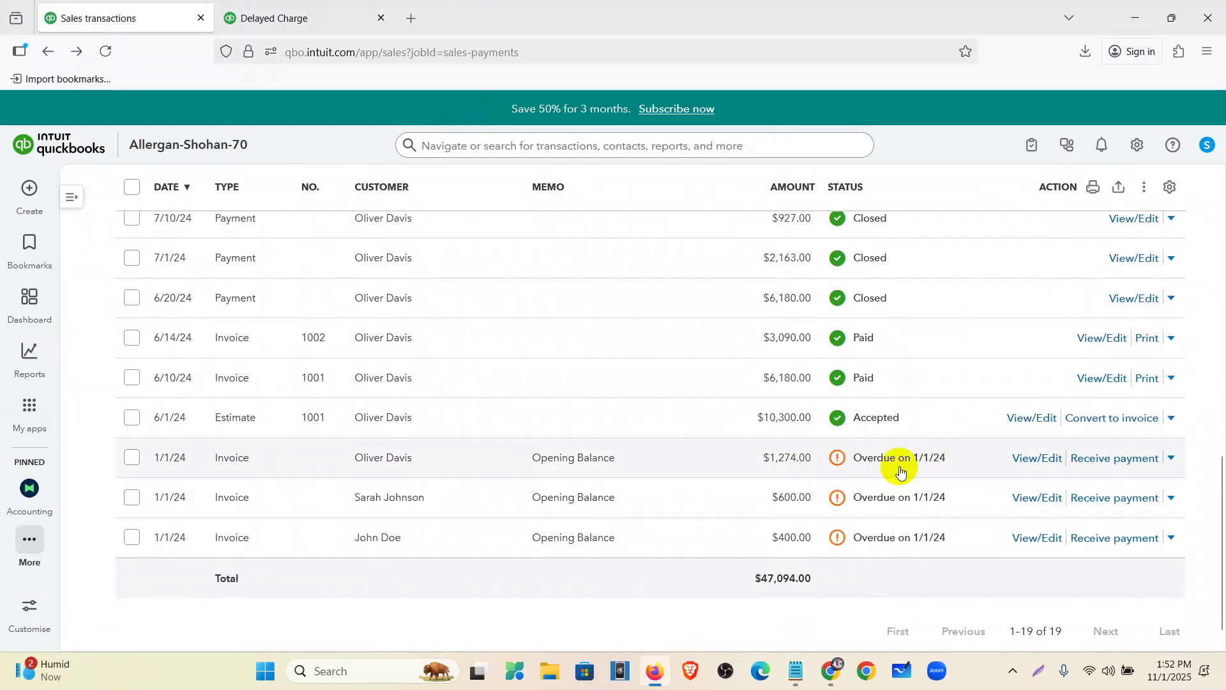
Try invoicing the 09/10/2024 delayed charge with Charge #2 added to it, and leave the invoice without saving.
scroll(921, 420, "up", 8)
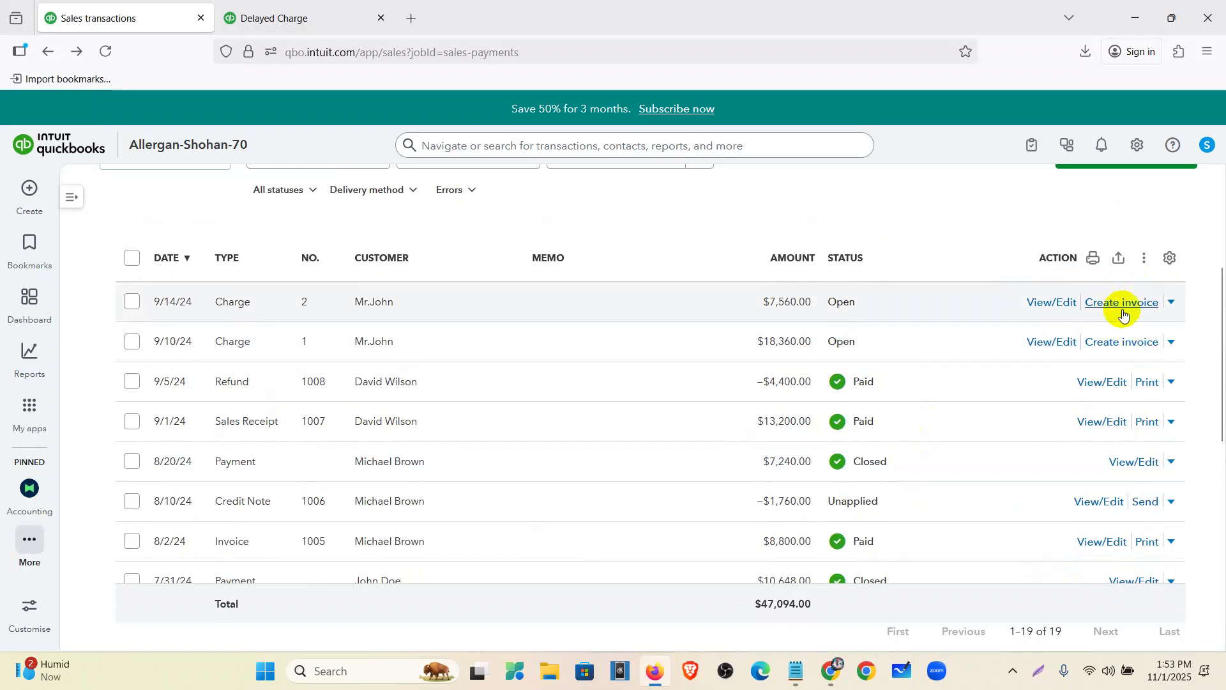
left_click(1118, 345)
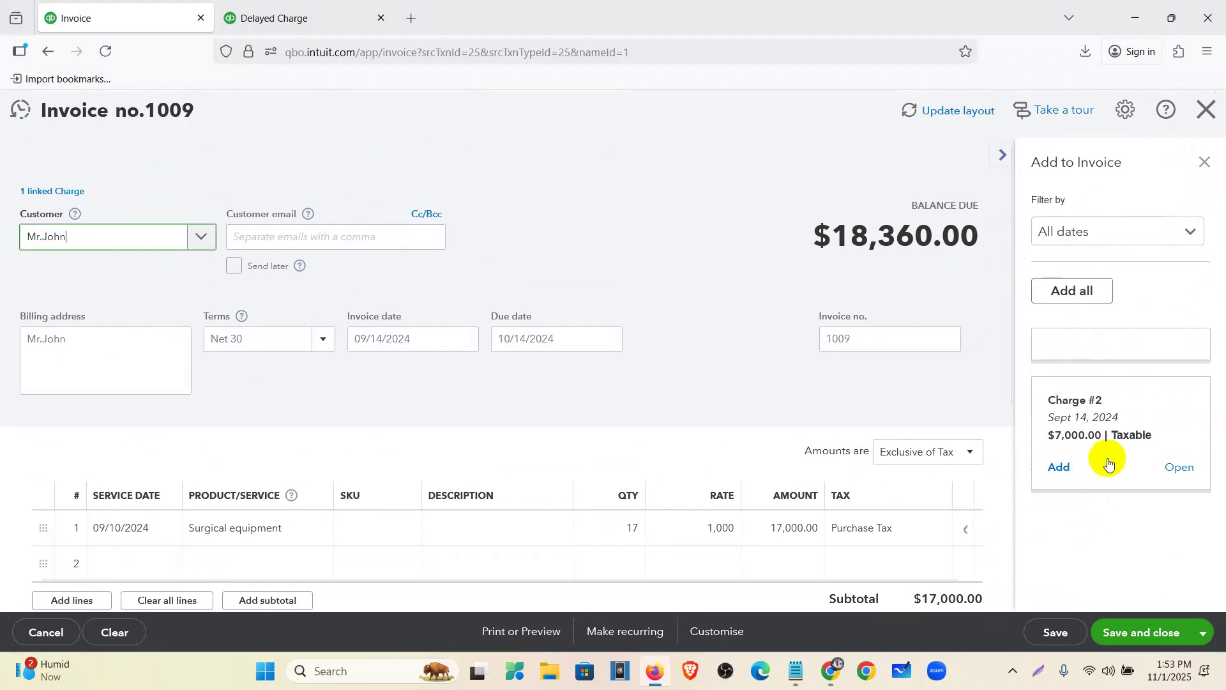
left_click(1060, 469)
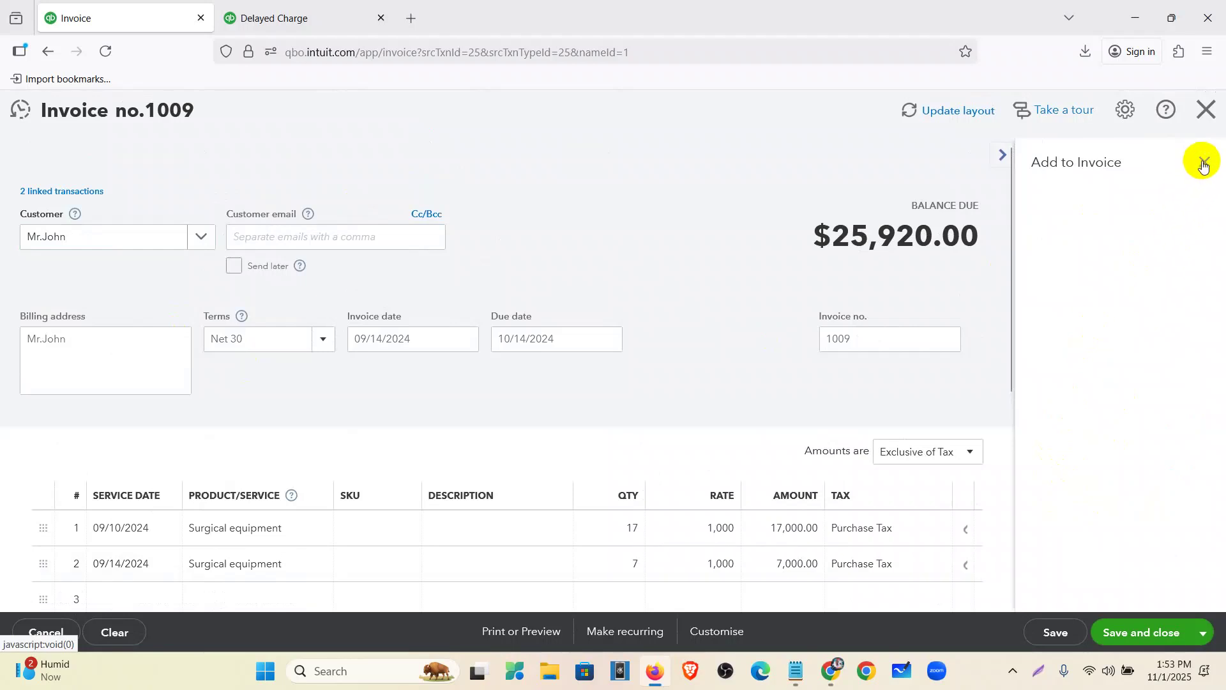
left_click(1205, 165)
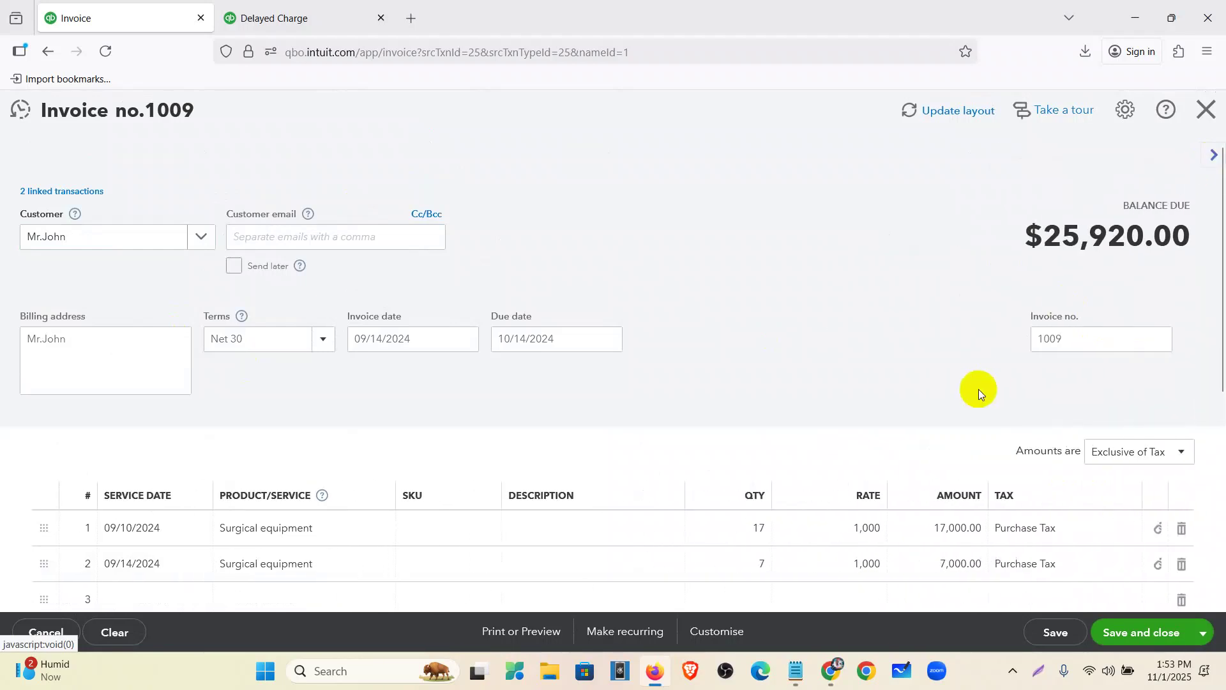
scroll(977, 391, "down", 3)
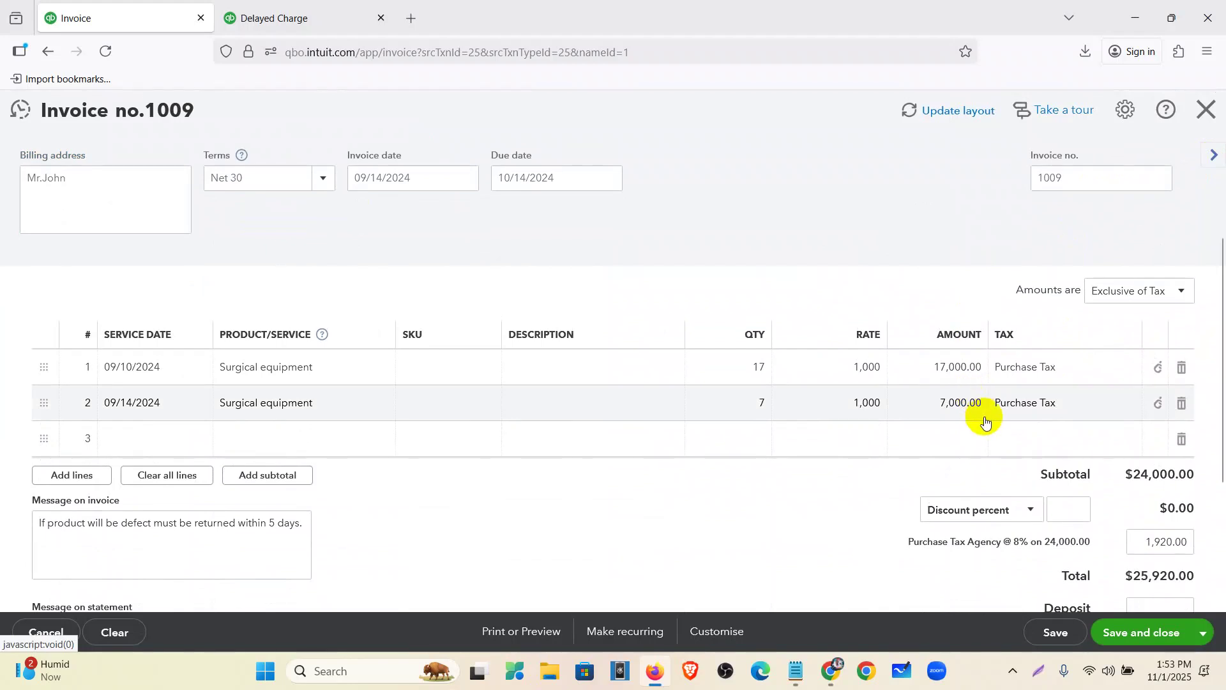
scroll(986, 421, "up", 3)
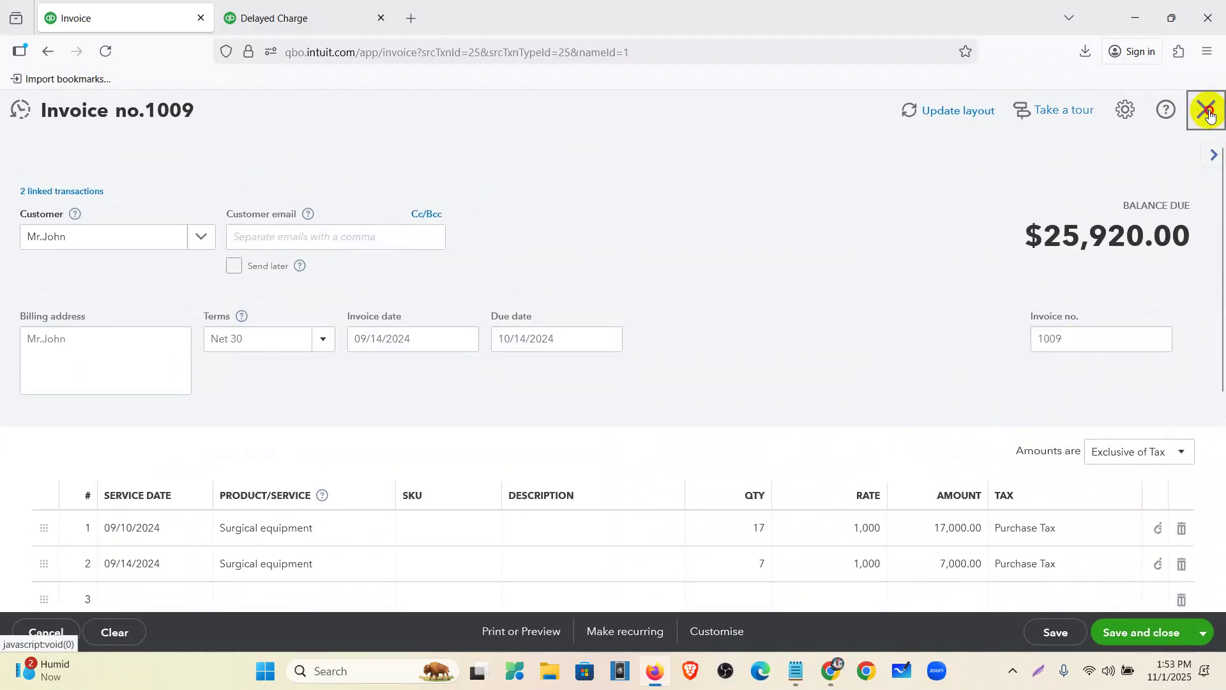
left_click(1207, 111)
left_click(700, 395)
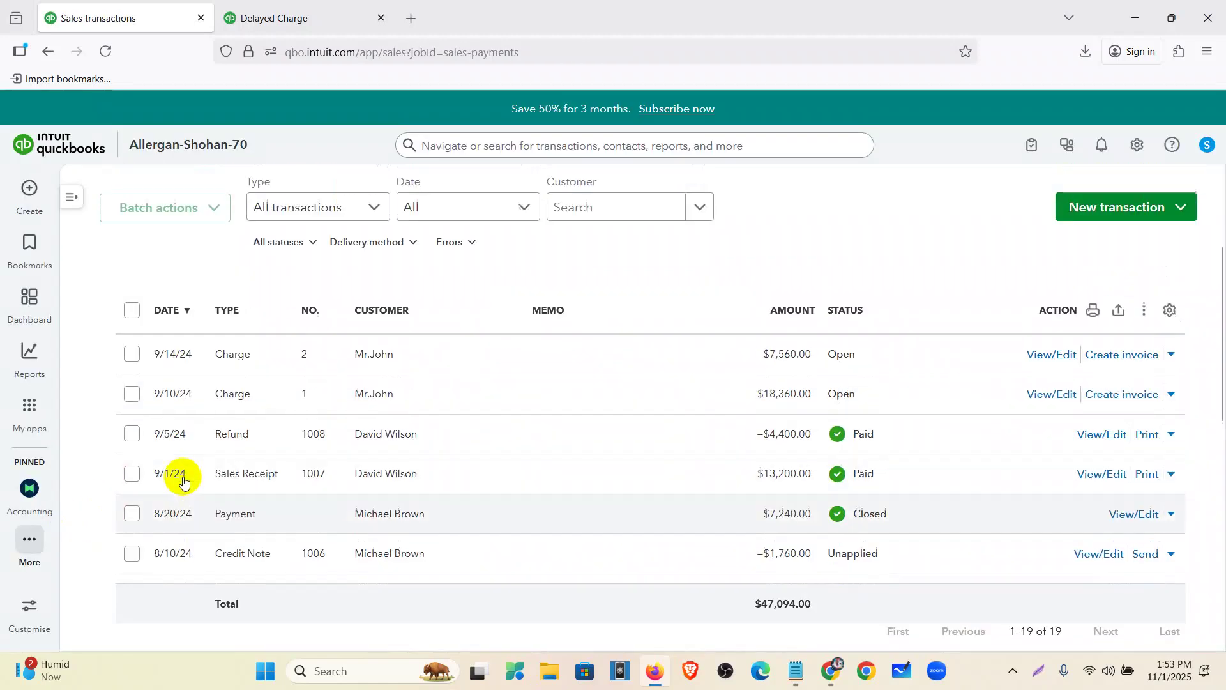
Delete the delayed charge no. 2 dated 9/14/24 from the sales transactions list.
scroll(183, 481, "up", 2)
left_click(132, 462)
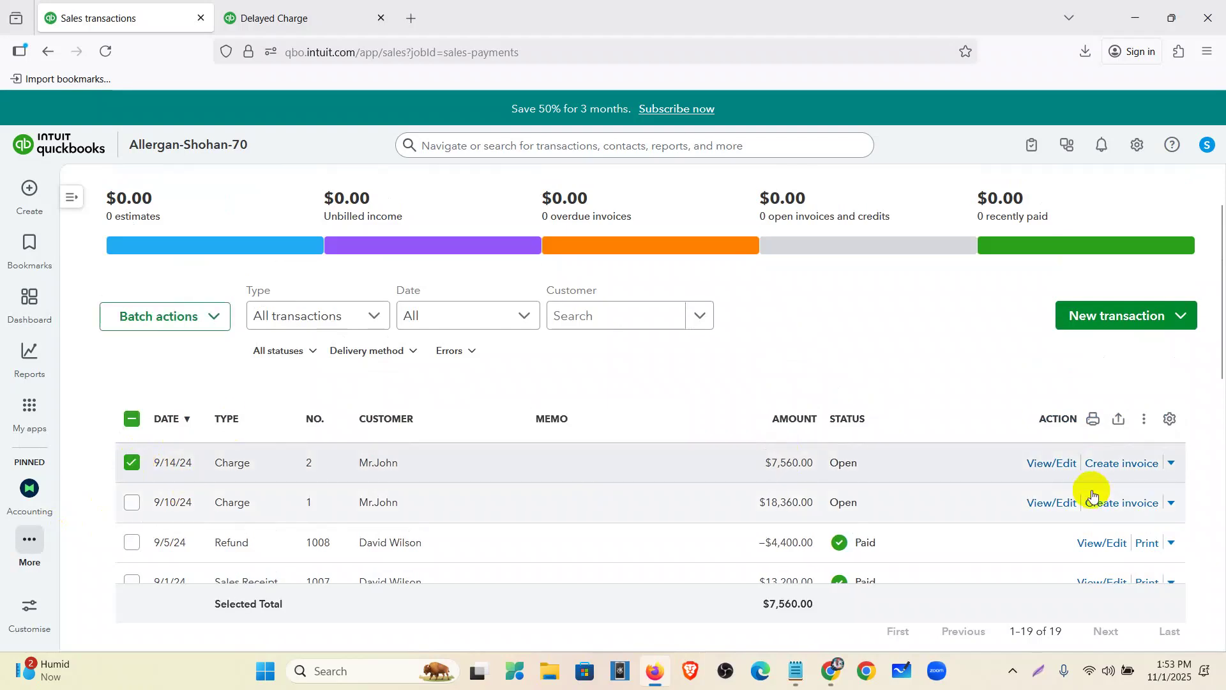
left_click(1172, 462)
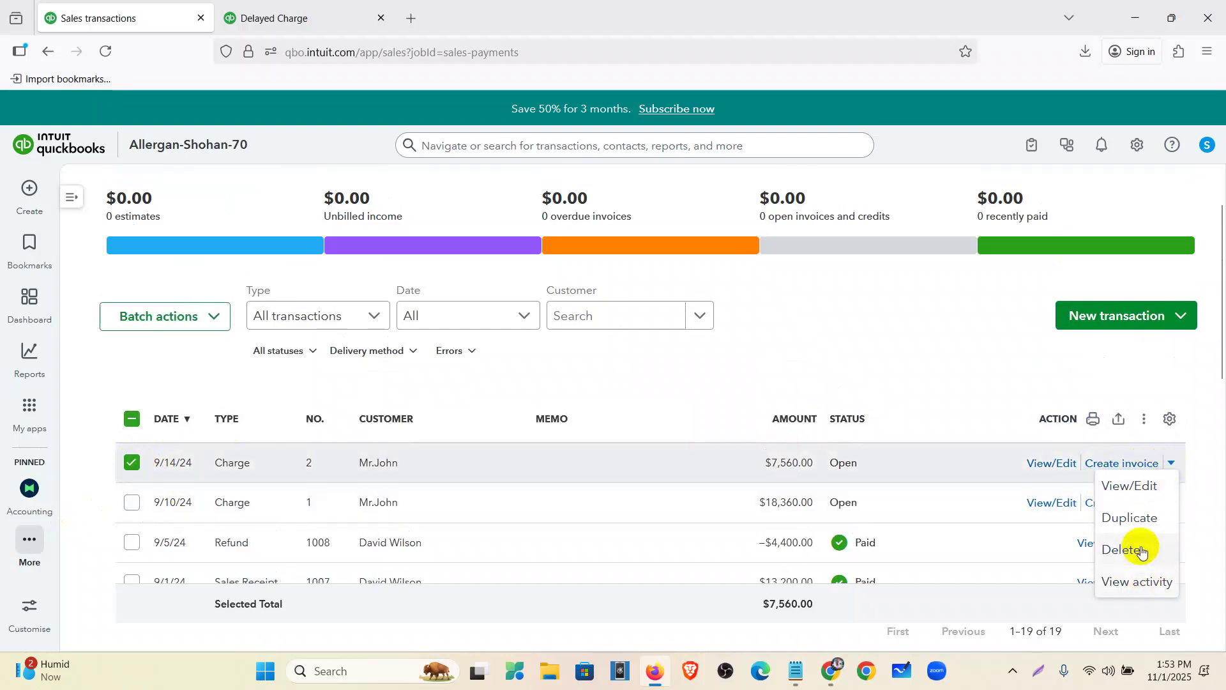
left_click(1125, 550)
left_click(658, 403)
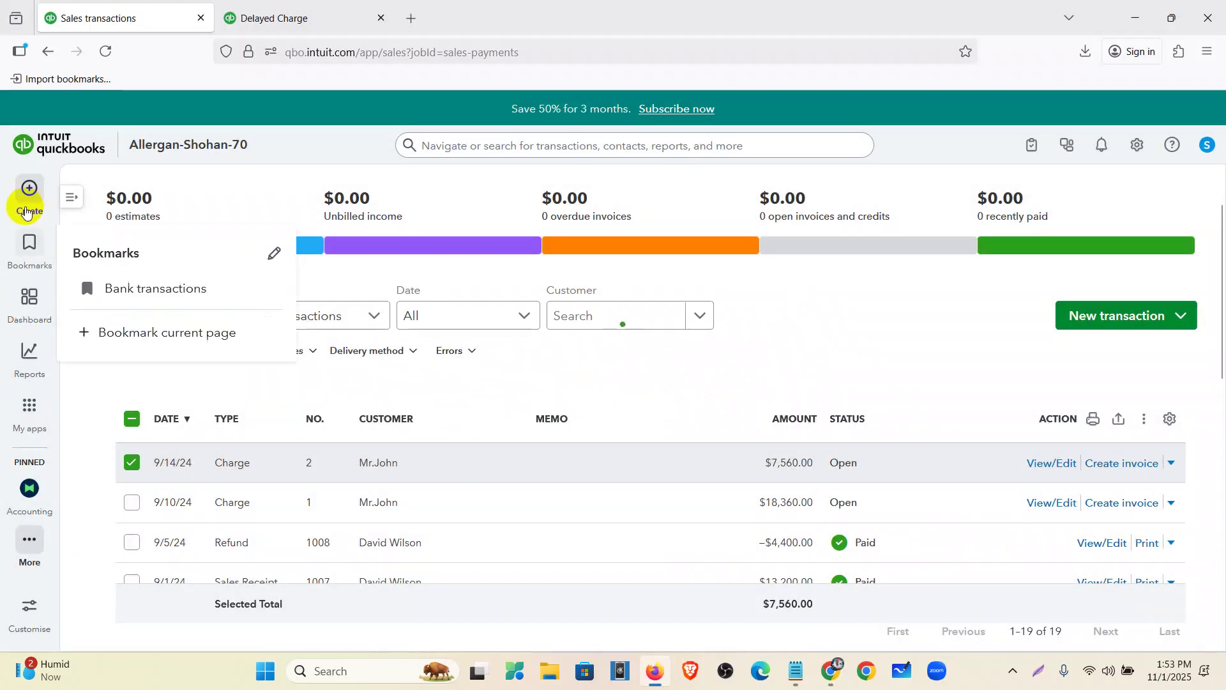
Start a delayed credit for the same customer as the remaining delayed charge.
left_click(29, 190)
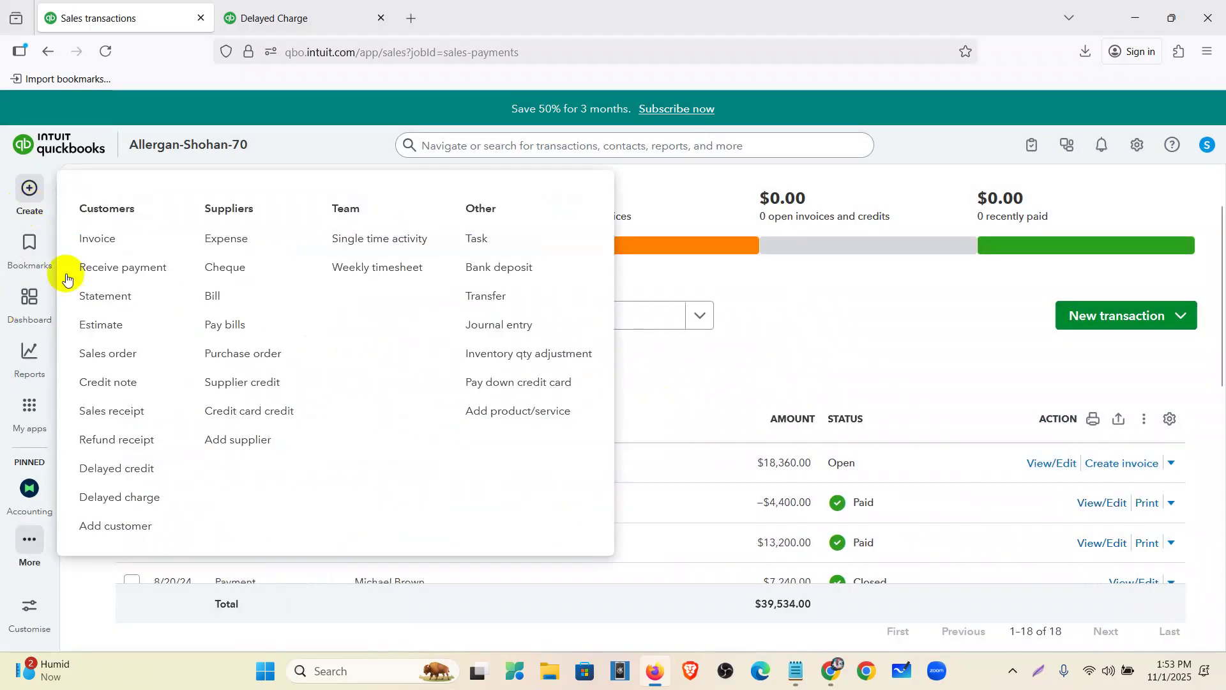
mouse_move(25, 192)
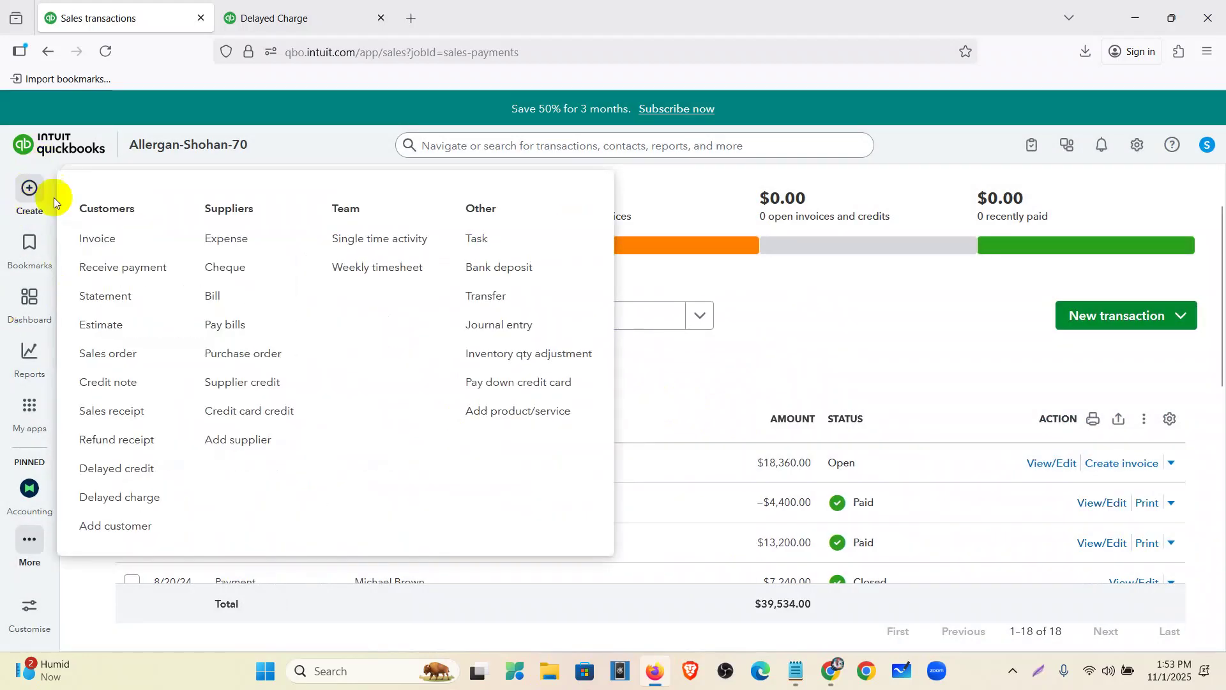
left_click(121, 470)
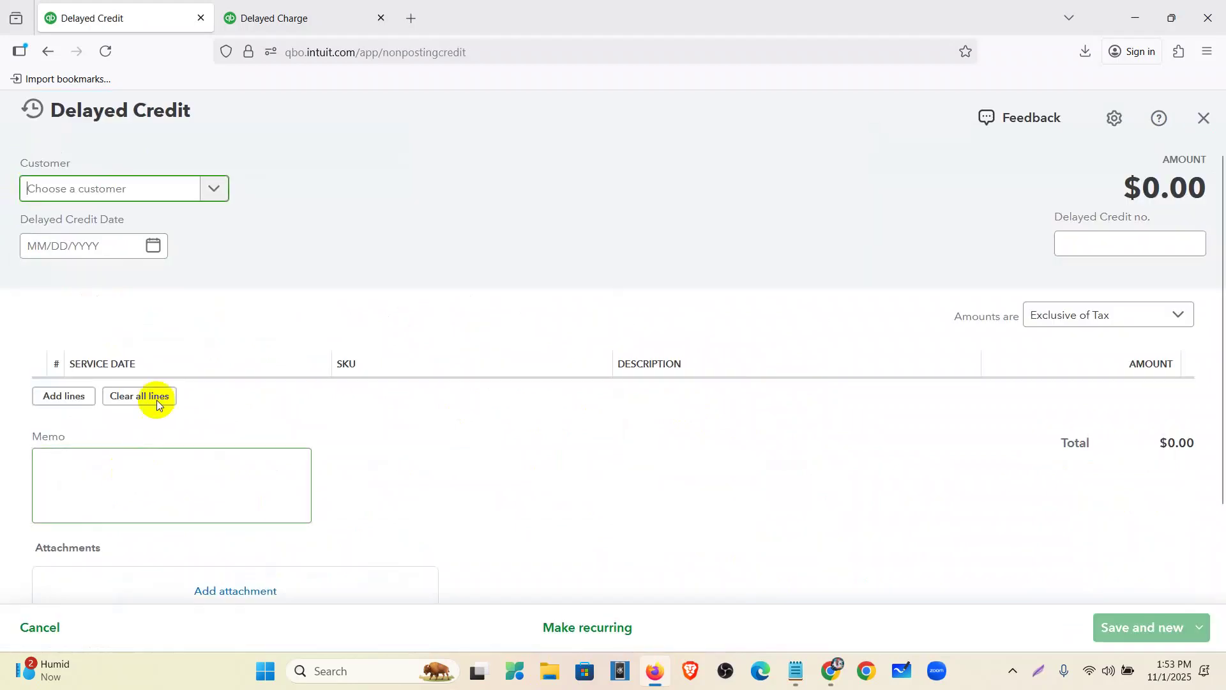
left_click(176, 192)
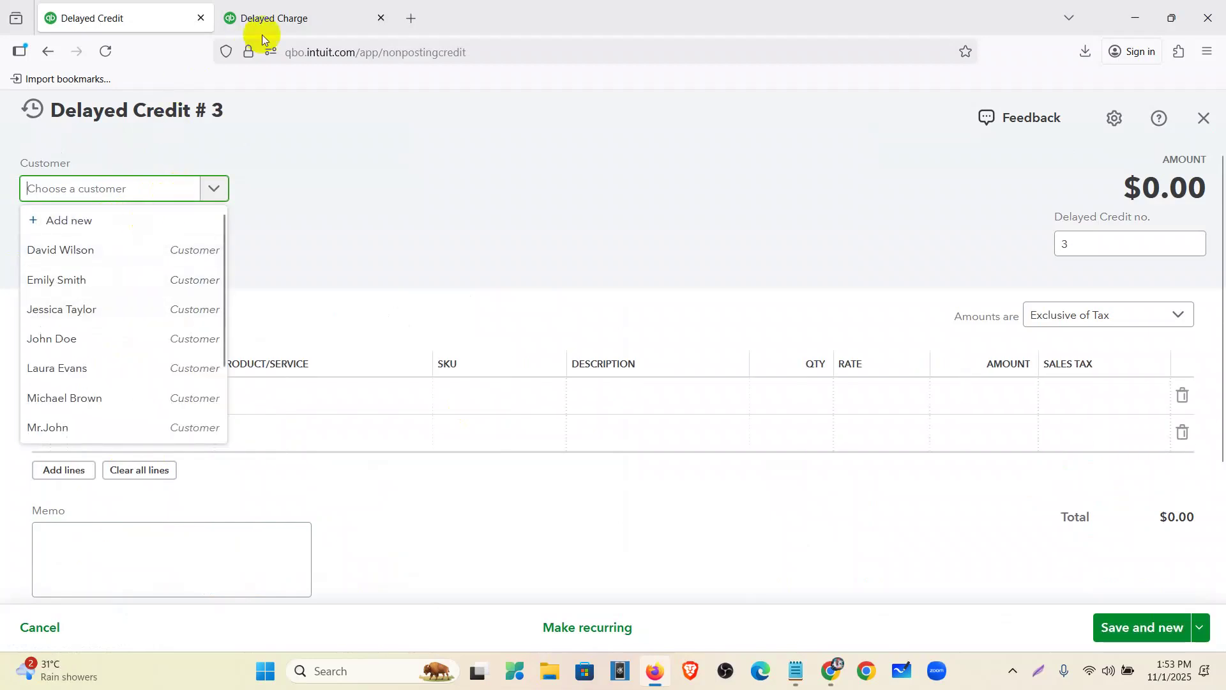
left_click(278, 18)
left_click(140, 17)
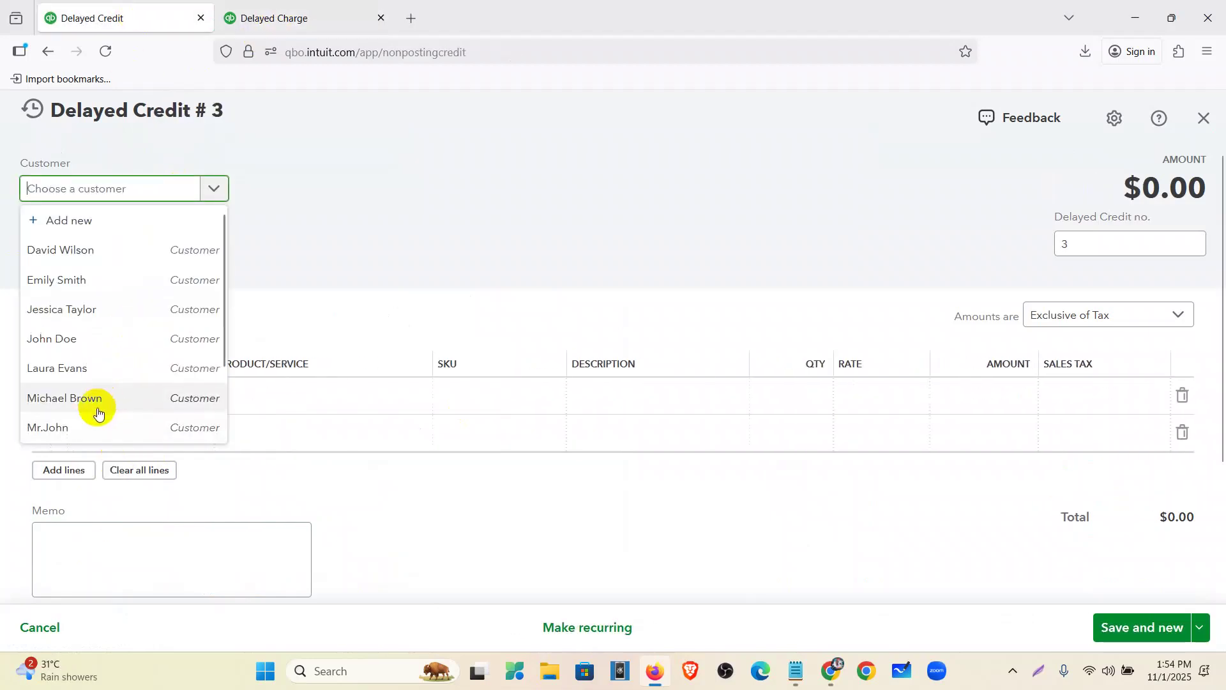
left_click(84, 426)
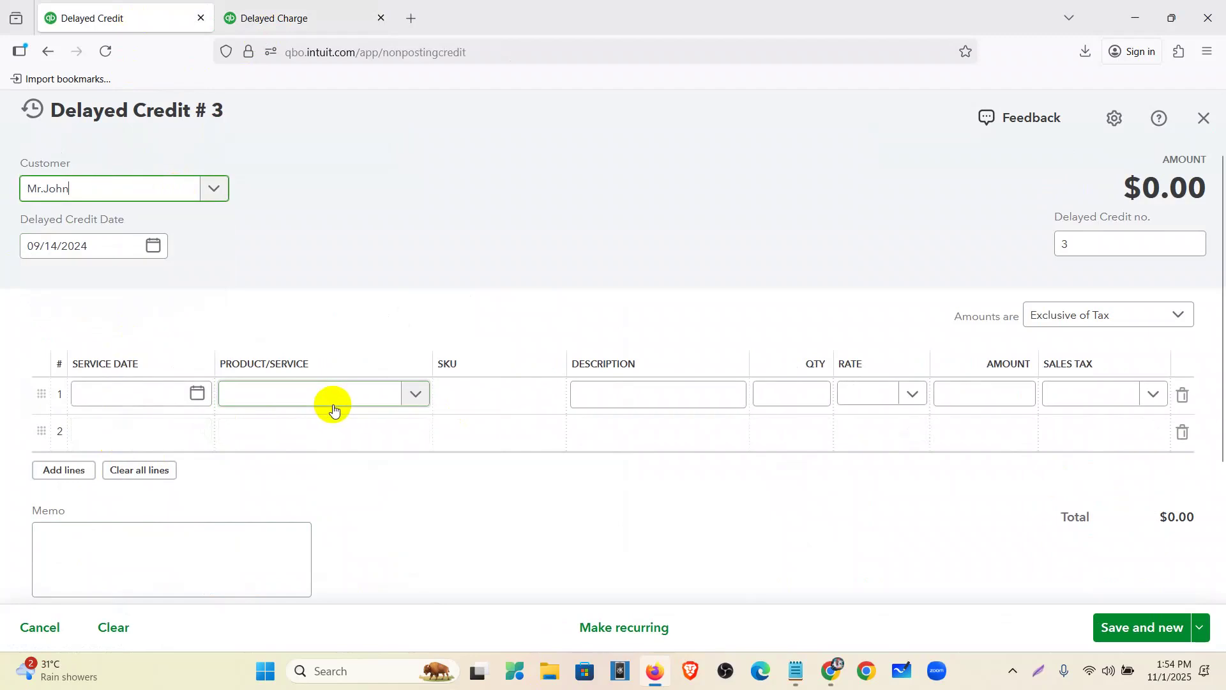
left_click(256, 16)
left_click(109, 14)
Add Surgical equipment to the delayed credit with a quantity of 7 and Purchase Tax (8%), and save and close it.
left_click(337, 410)
scroll(324, 294, "down", 5)
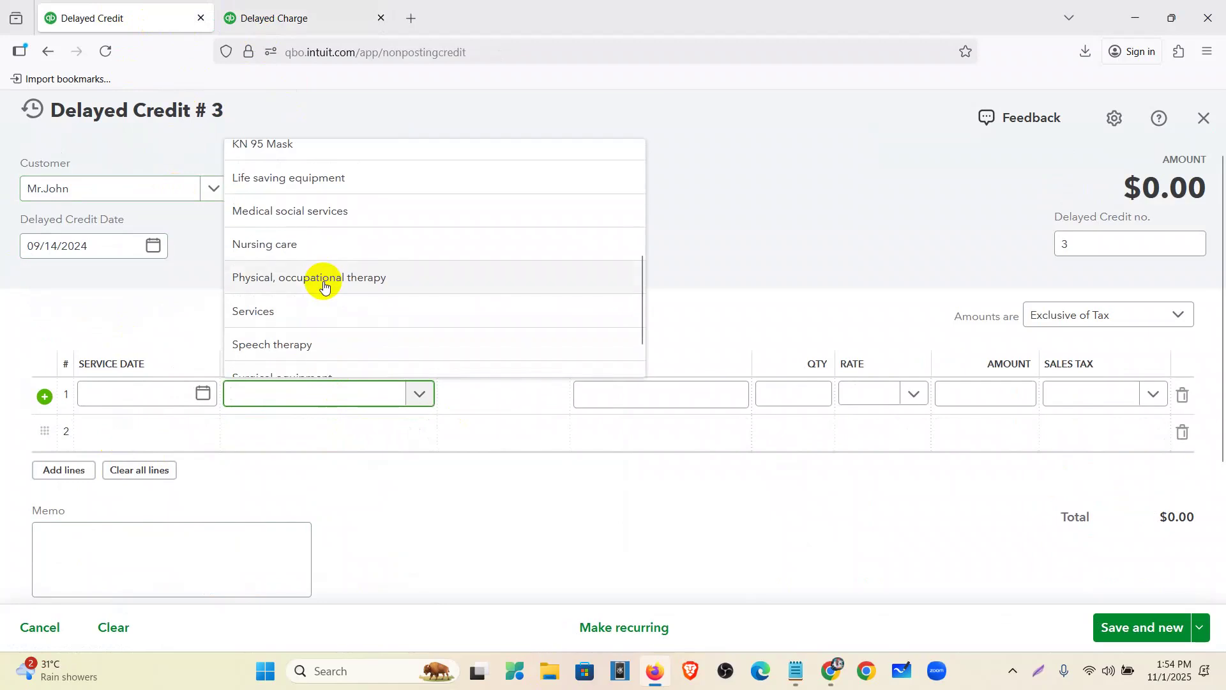
scroll(315, 342, "down", 1)
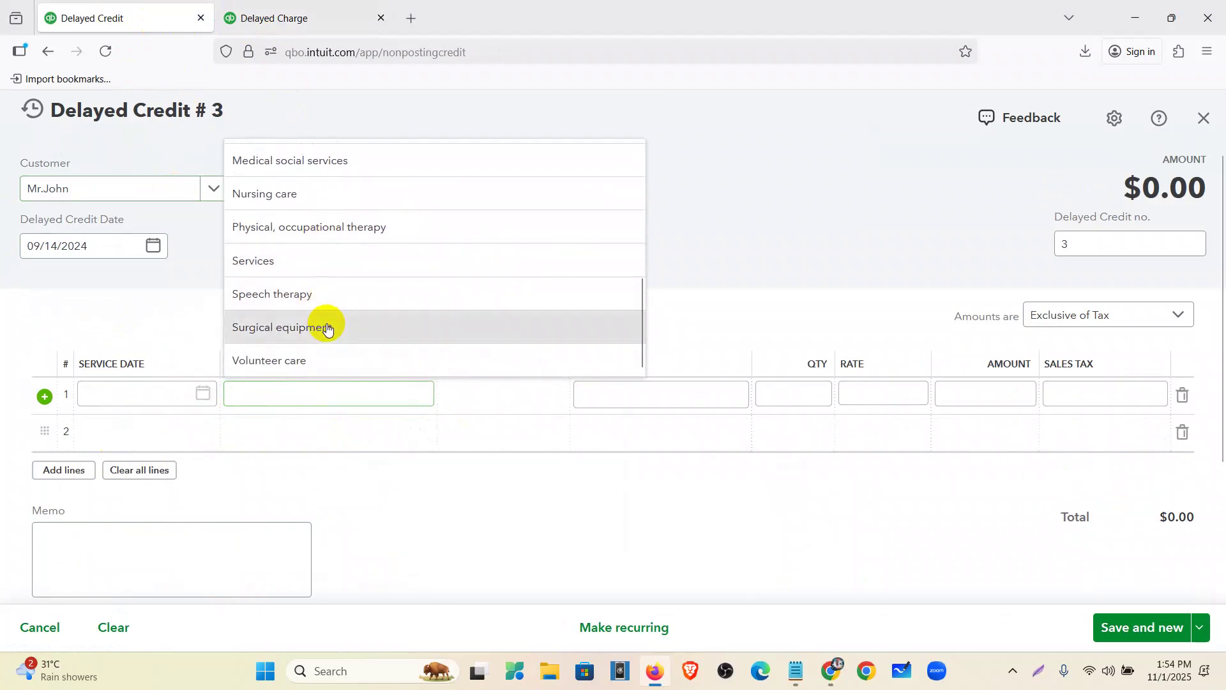
left_click(320, 326)
left_click(794, 392)
type("7")
left_click(1092, 396)
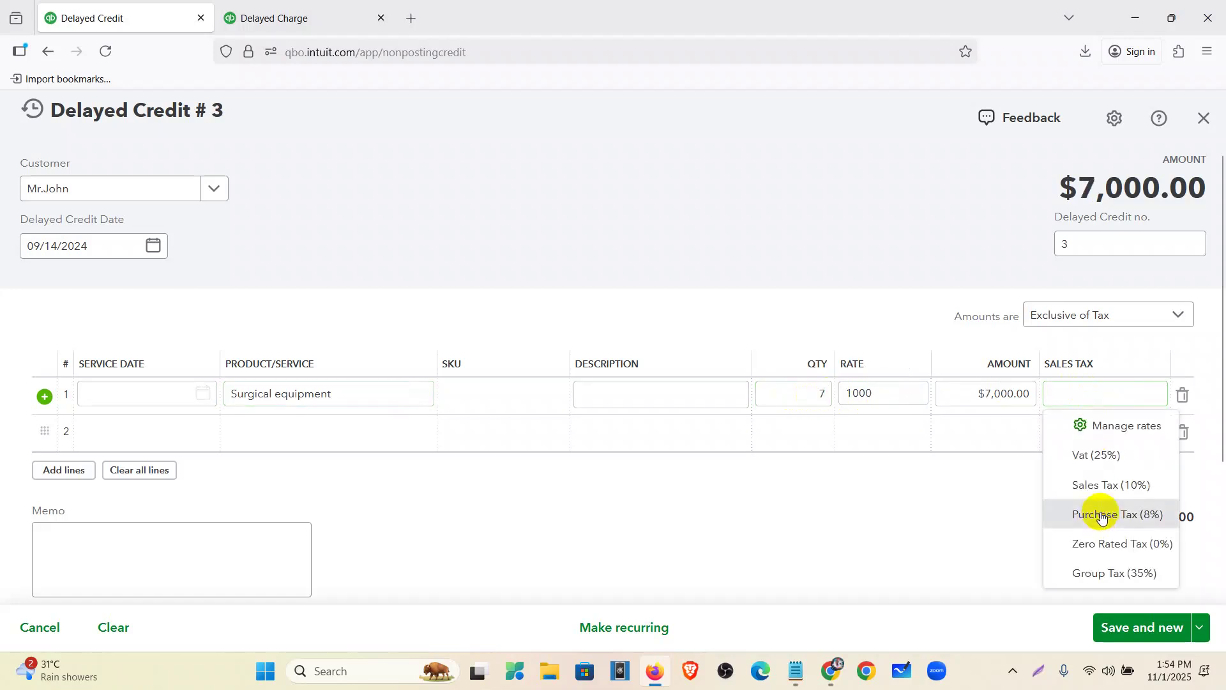
left_click(1095, 512)
left_click(865, 532)
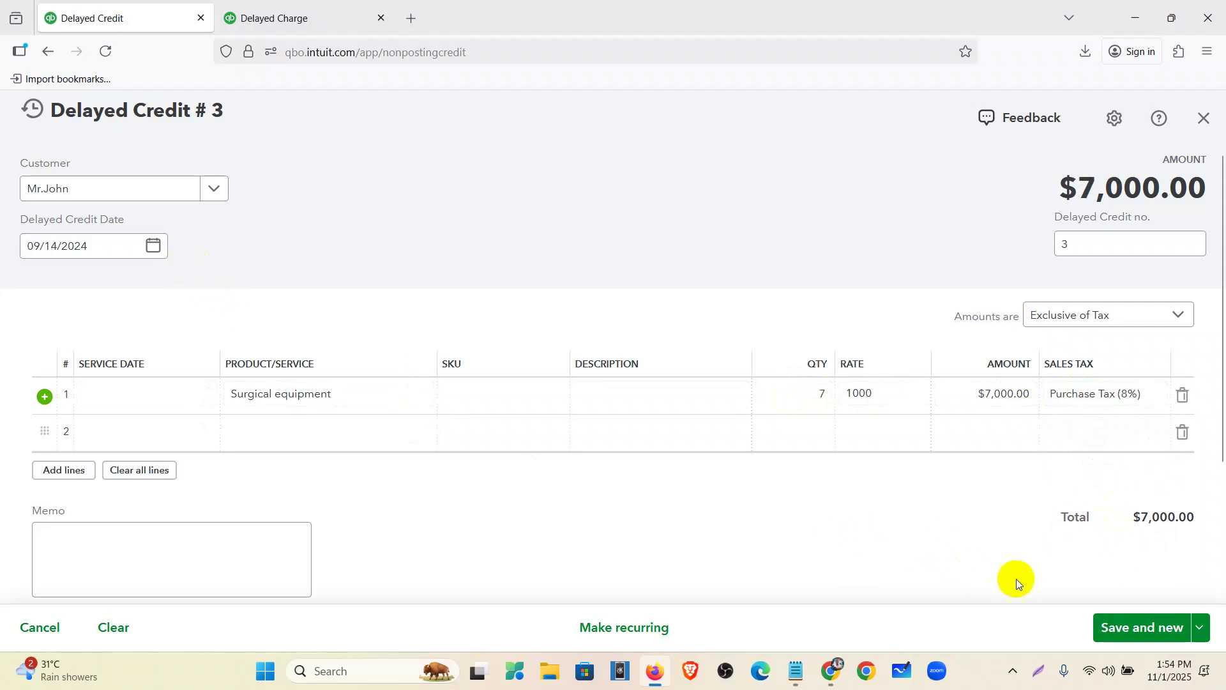
left_click(1201, 627)
left_click(1160, 584)
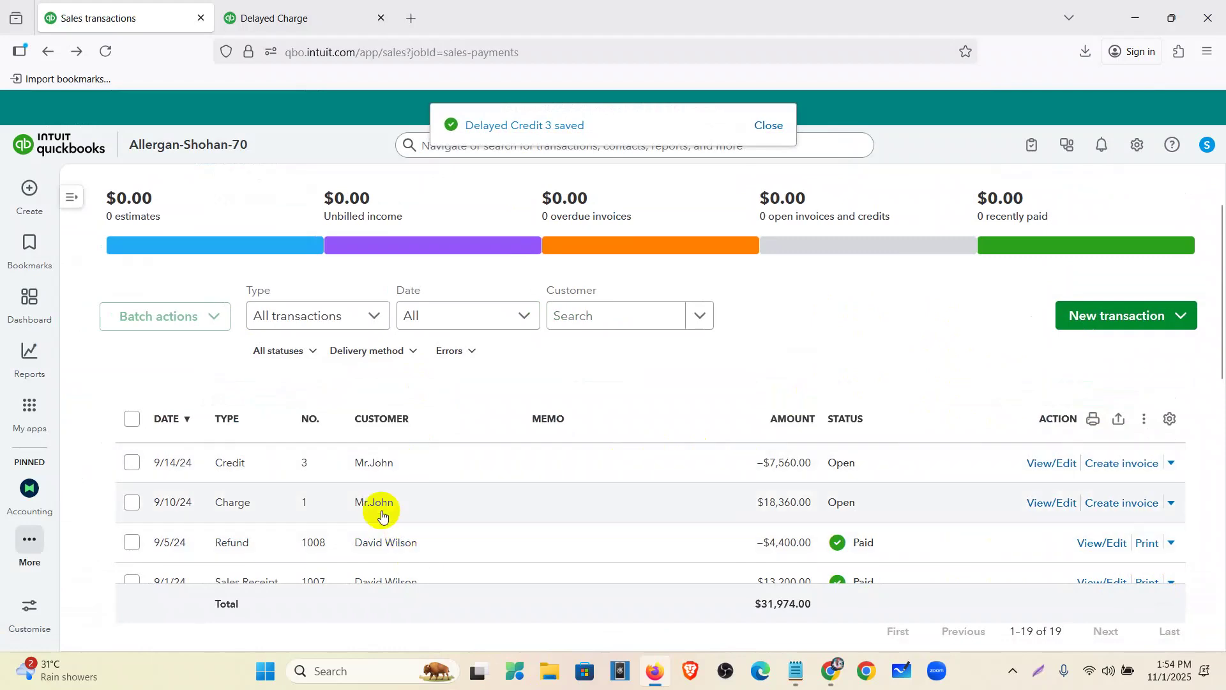
Create an invoice from the 9/10/24 delayed charge and add Credit #3 to it.
left_click(1123, 503)
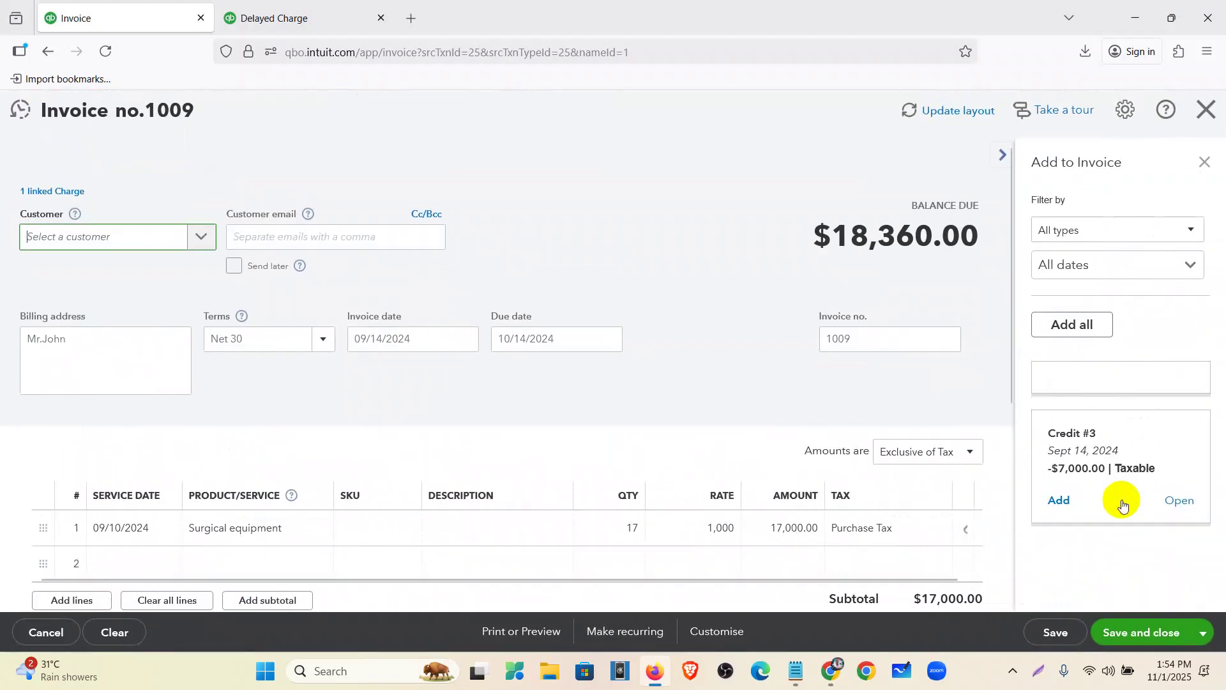
scroll(904, 447, "down", 3)
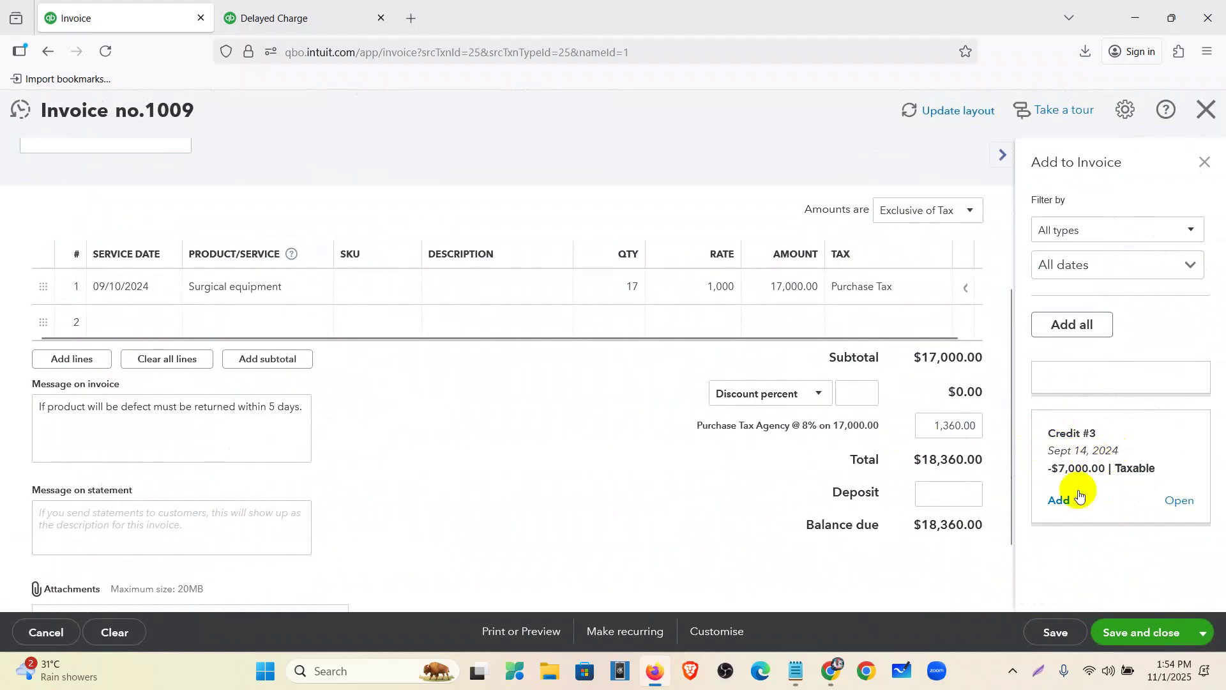
left_click(1062, 499)
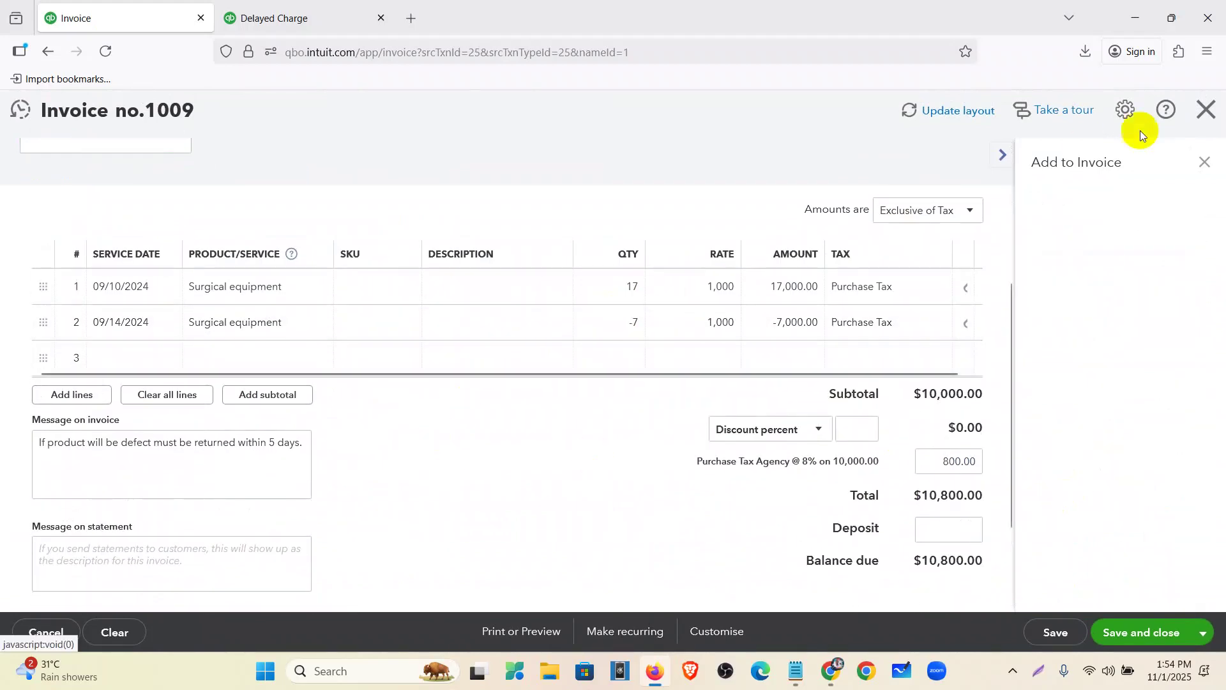
left_click(1204, 161)
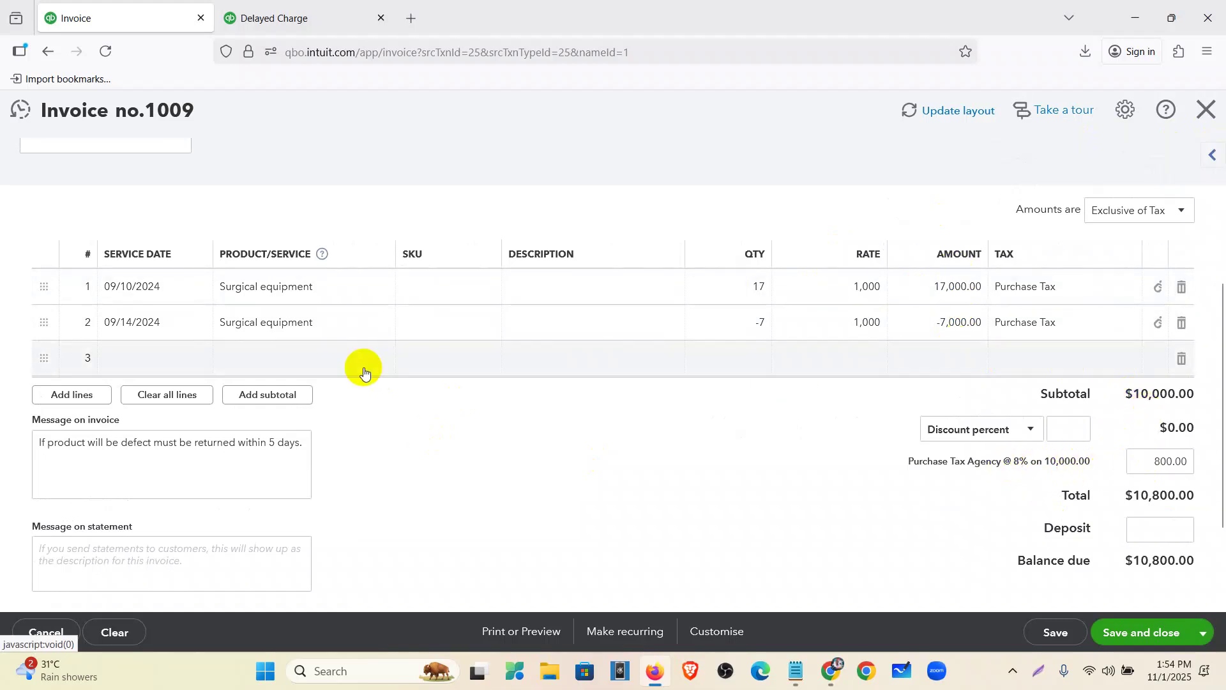
Set the invoice date to 09/25/2024 and try to save and close the invoice.
scroll(205, 287, "up", 4)
left_click(465, 342)
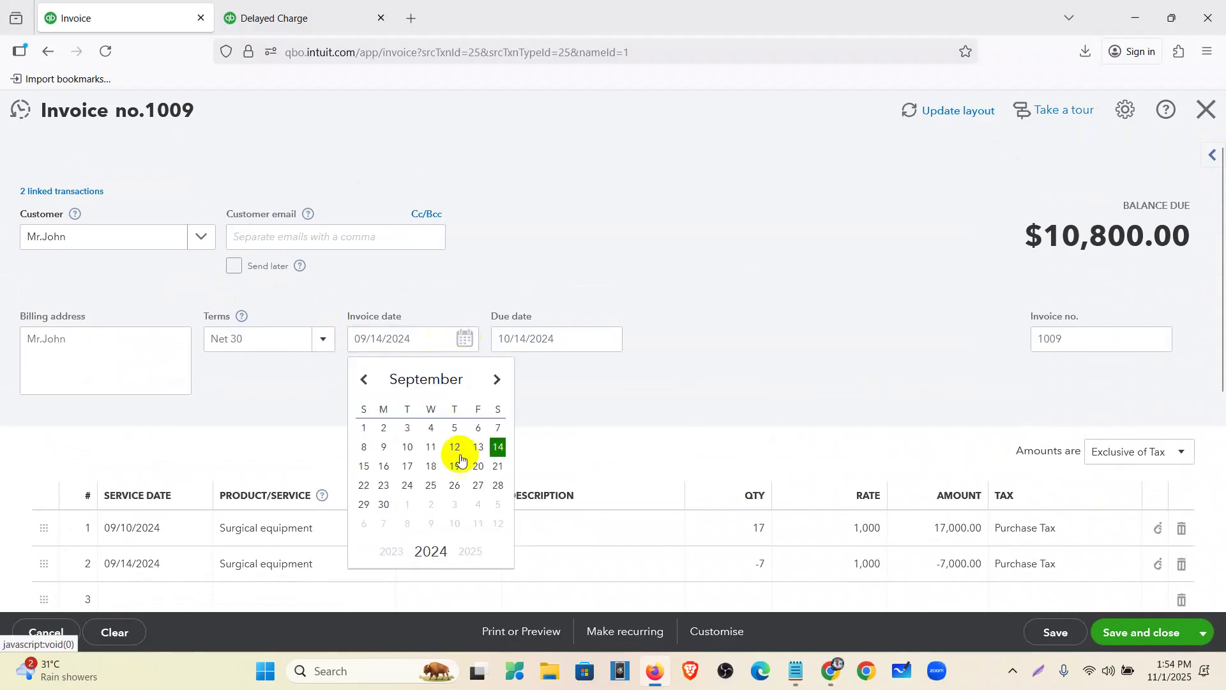
left_click(431, 466)
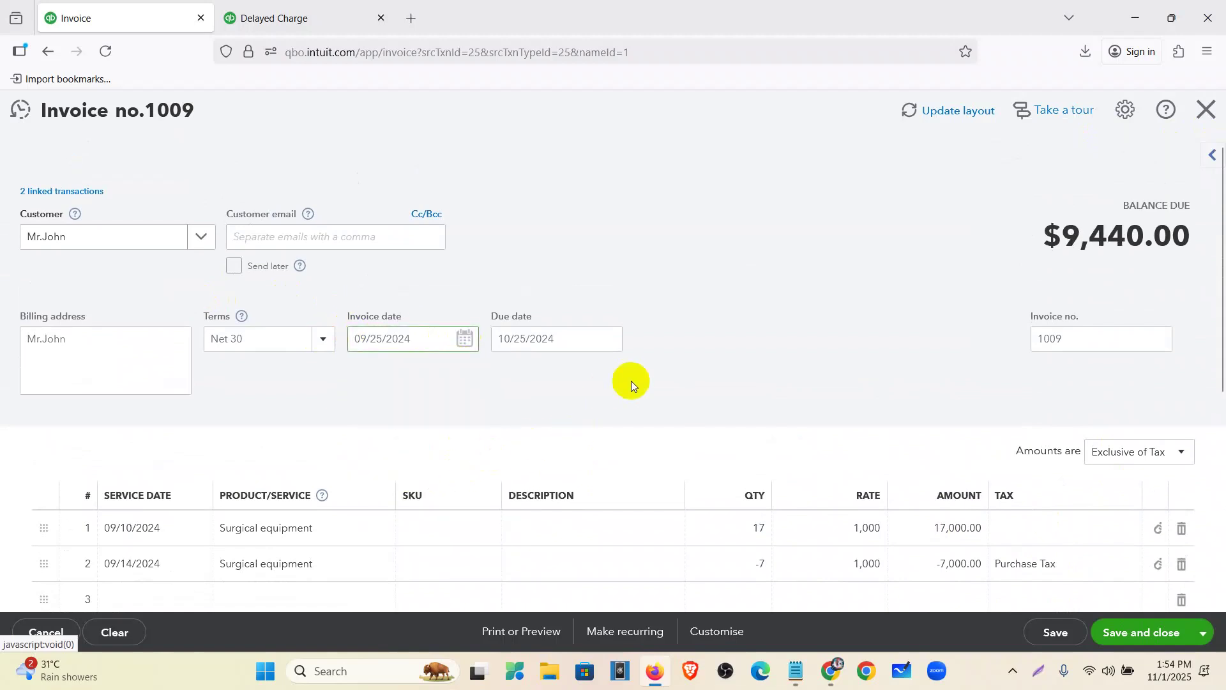
scroll(868, 363, "down", 3)
left_click(1149, 631)
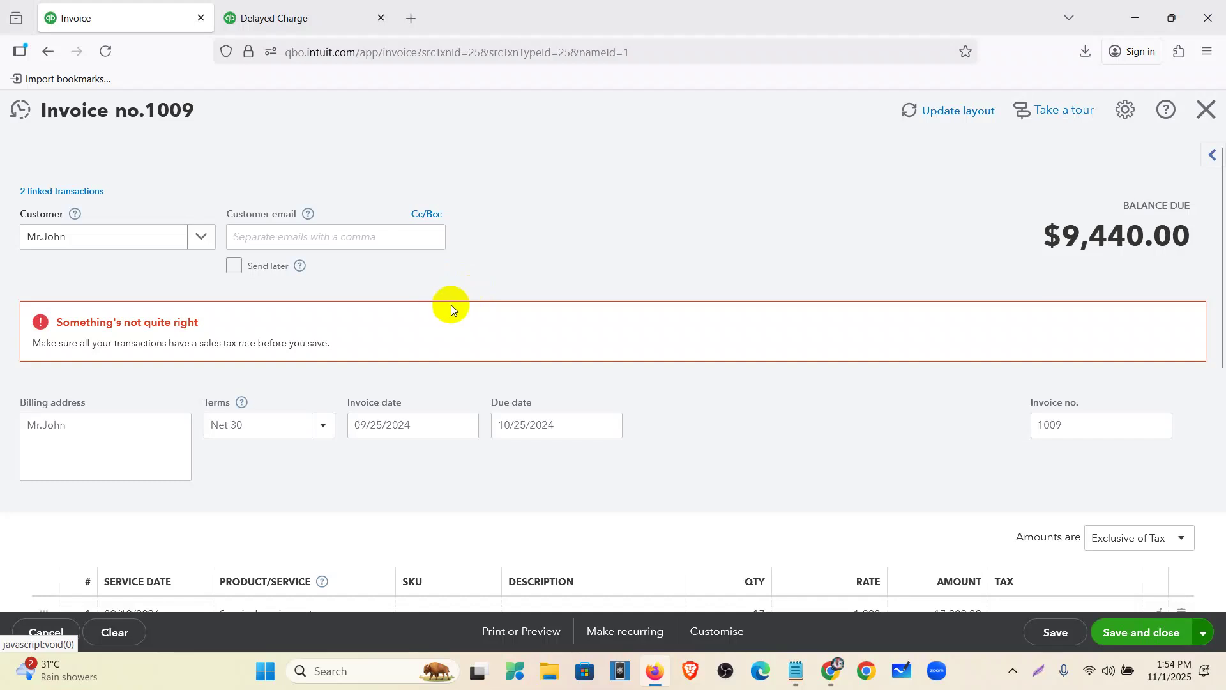
Set the tax of the invoice's first Surgical equipment line to Purchase Tax (8%), and save and close the invoice.
scroll(486, 305, "down", 4)
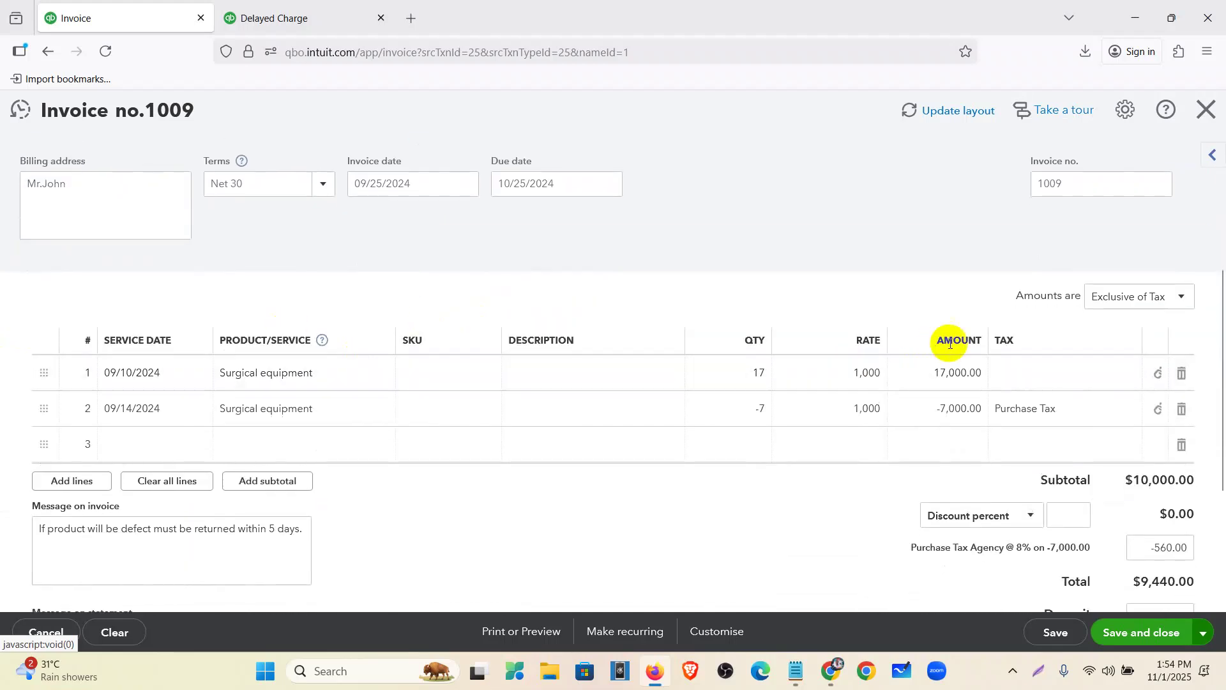
left_click(1080, 373)
left_click(1129, 377)
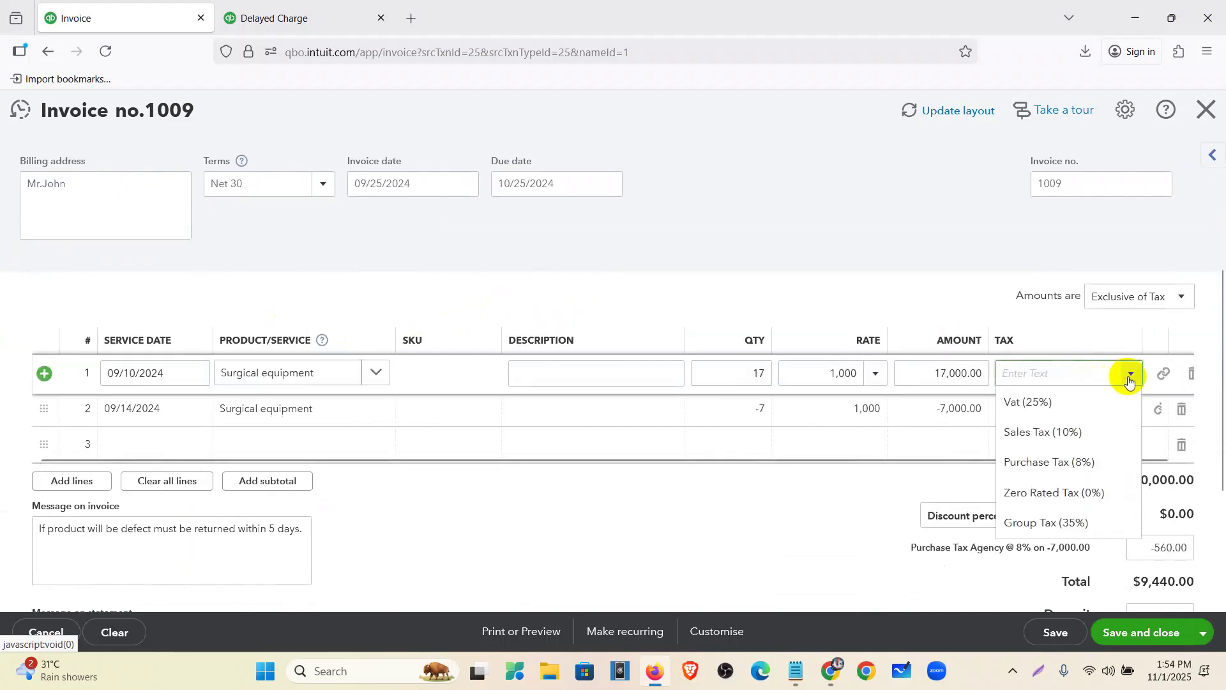
left_click(1084, 465)
left_click(1163, 628)
left_click(1168, 633)
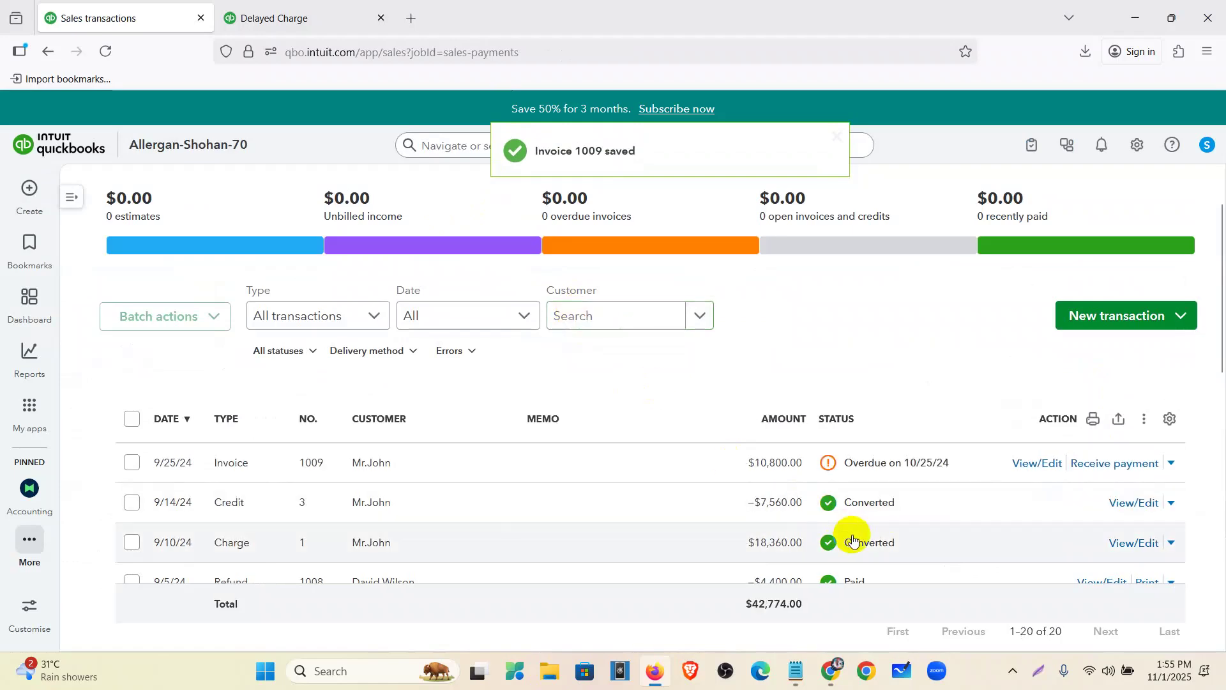
scroll(822, 428, "down", 3)
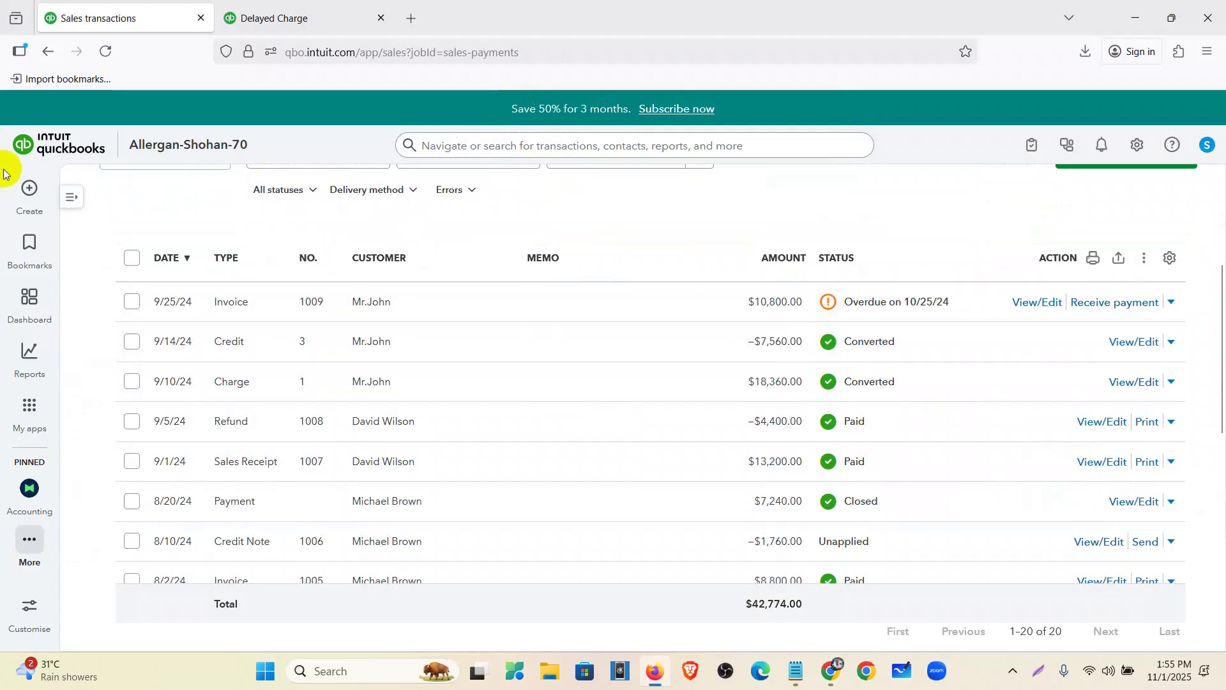
left_click(26, 189)
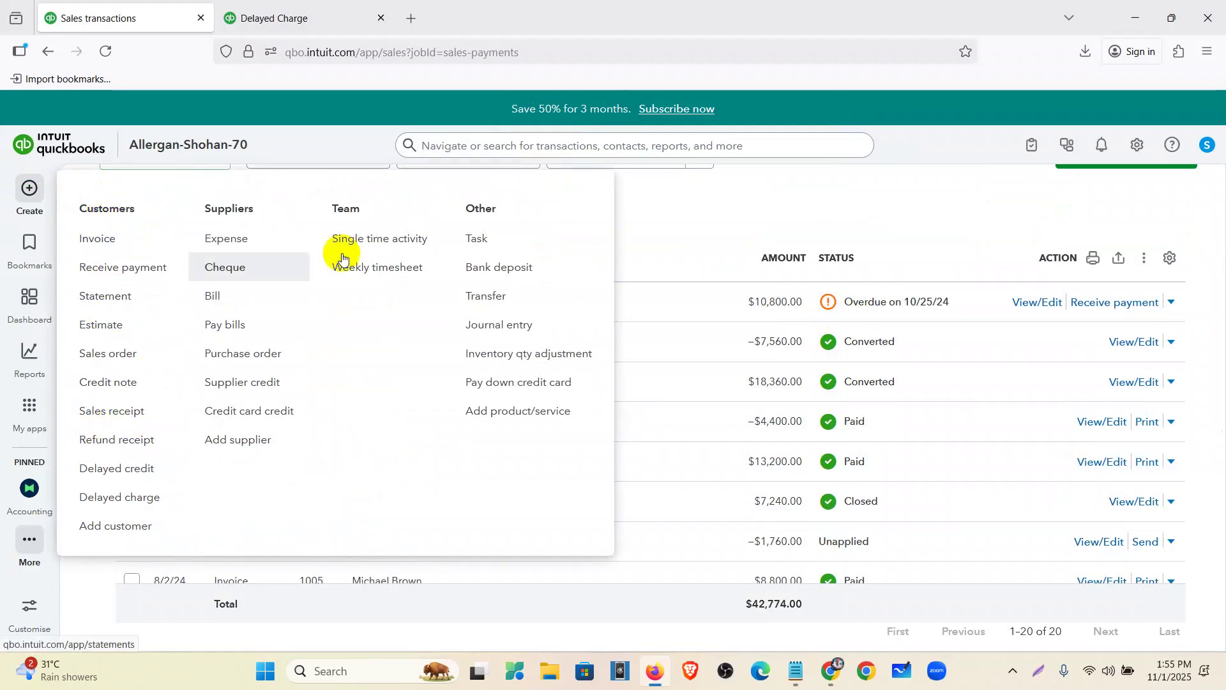
scroll(696, 304, "up", 3)
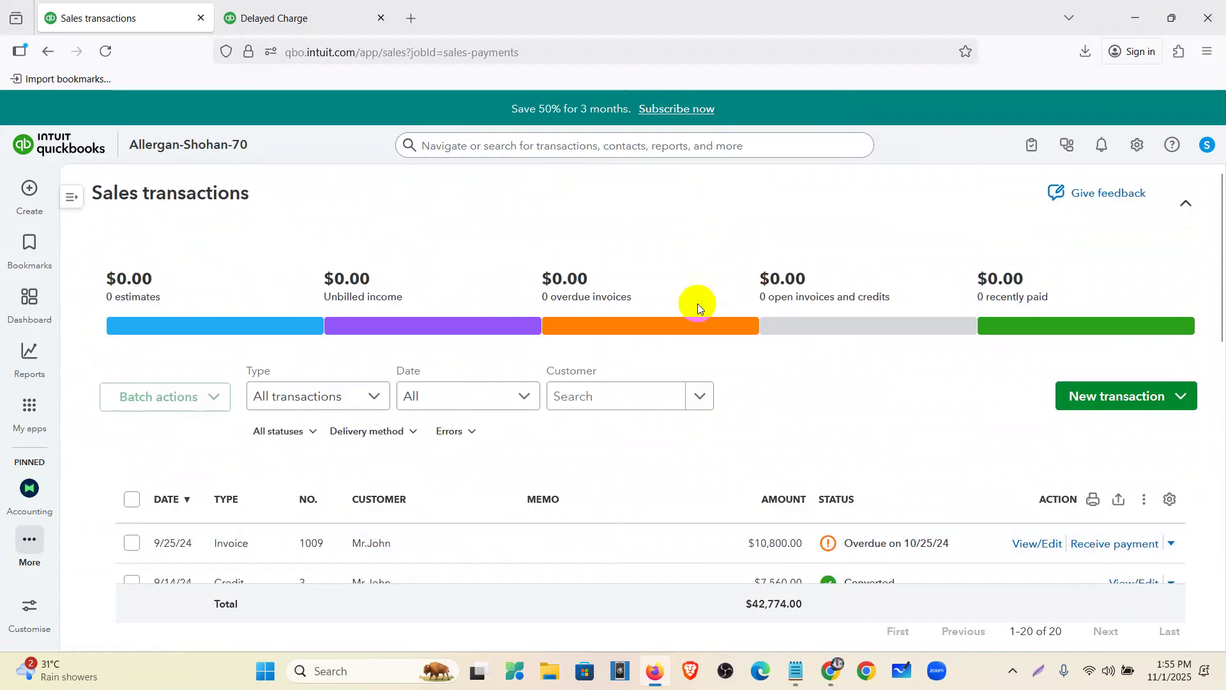
scroll(683, 380, "down", 3)
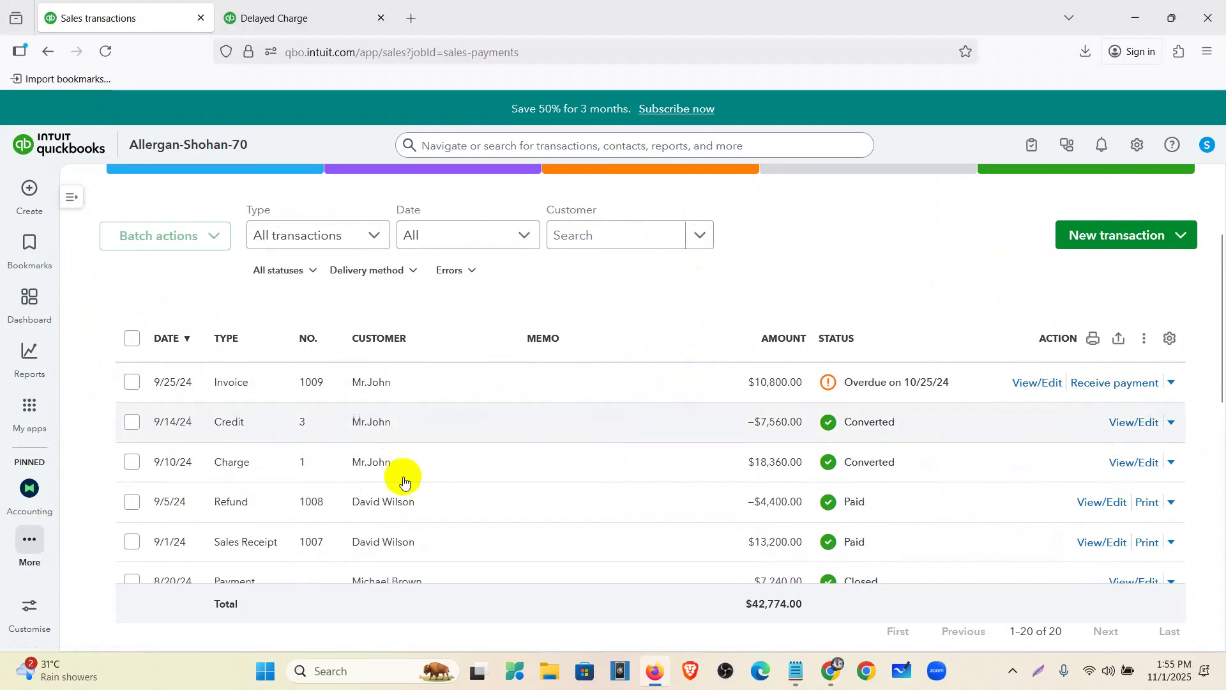
Open the Profit and Loss report from the standard reports and set its report period to All Dates.
mouse_move(48, 399)
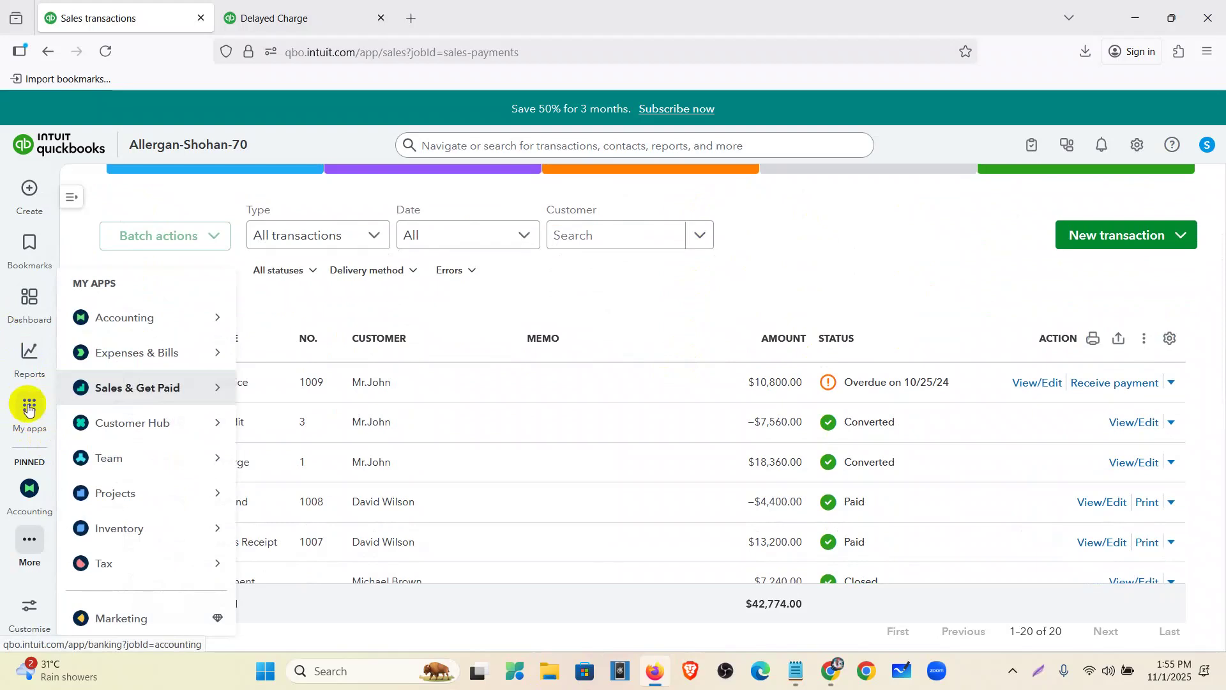
left_click(18, 320)
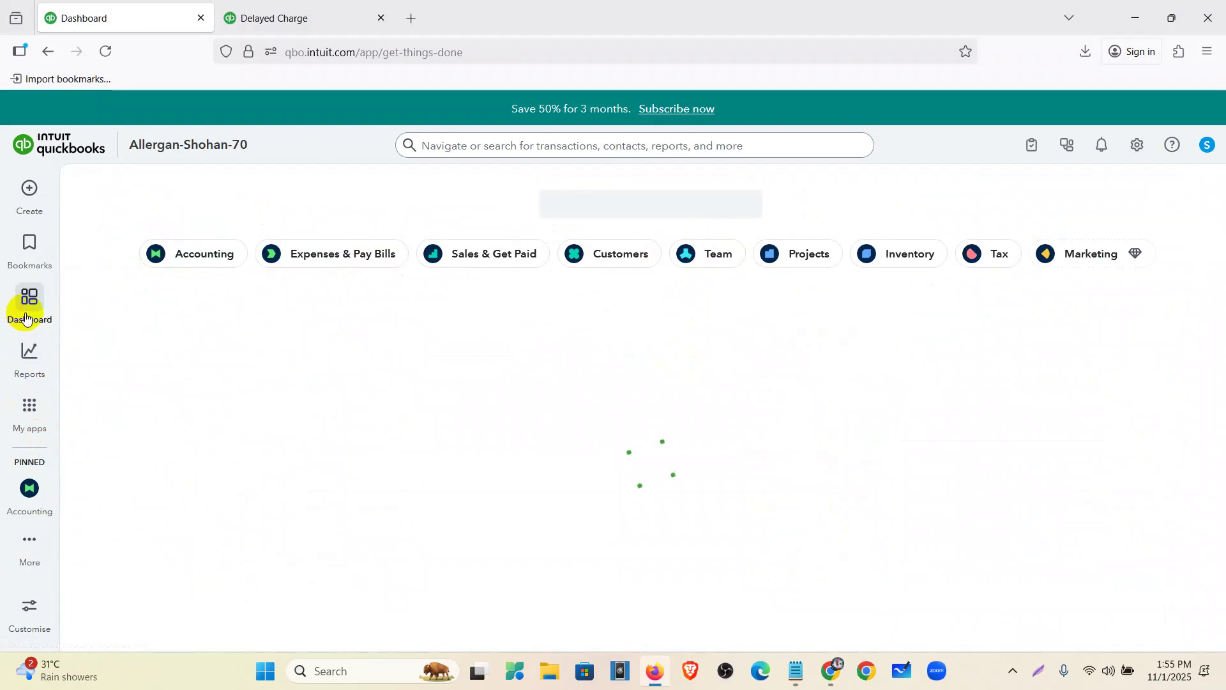
mouse_move(25, 367)
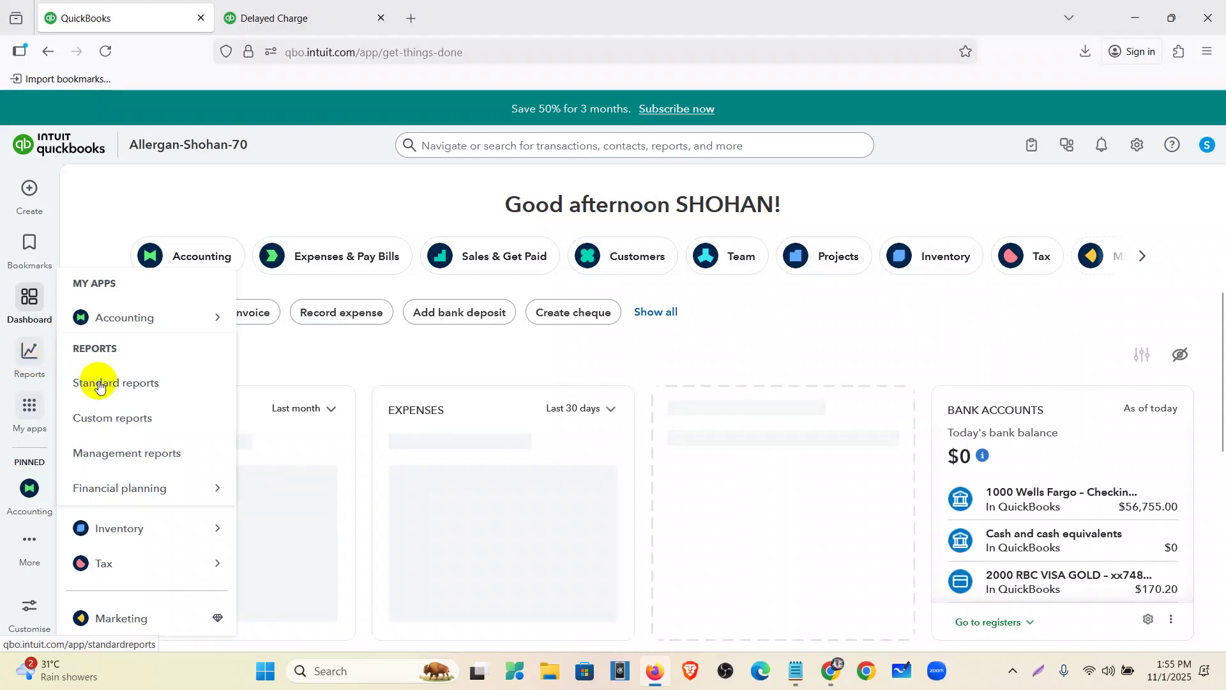
left_click(106, 384)
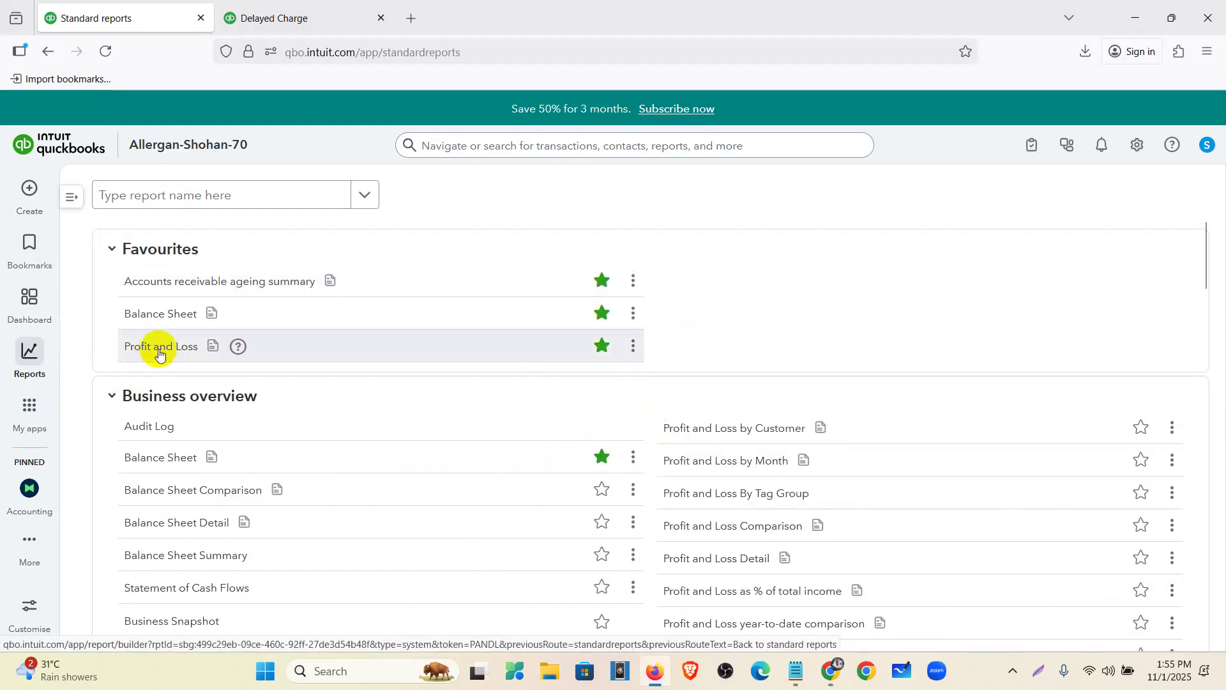
left_click(159, 353)
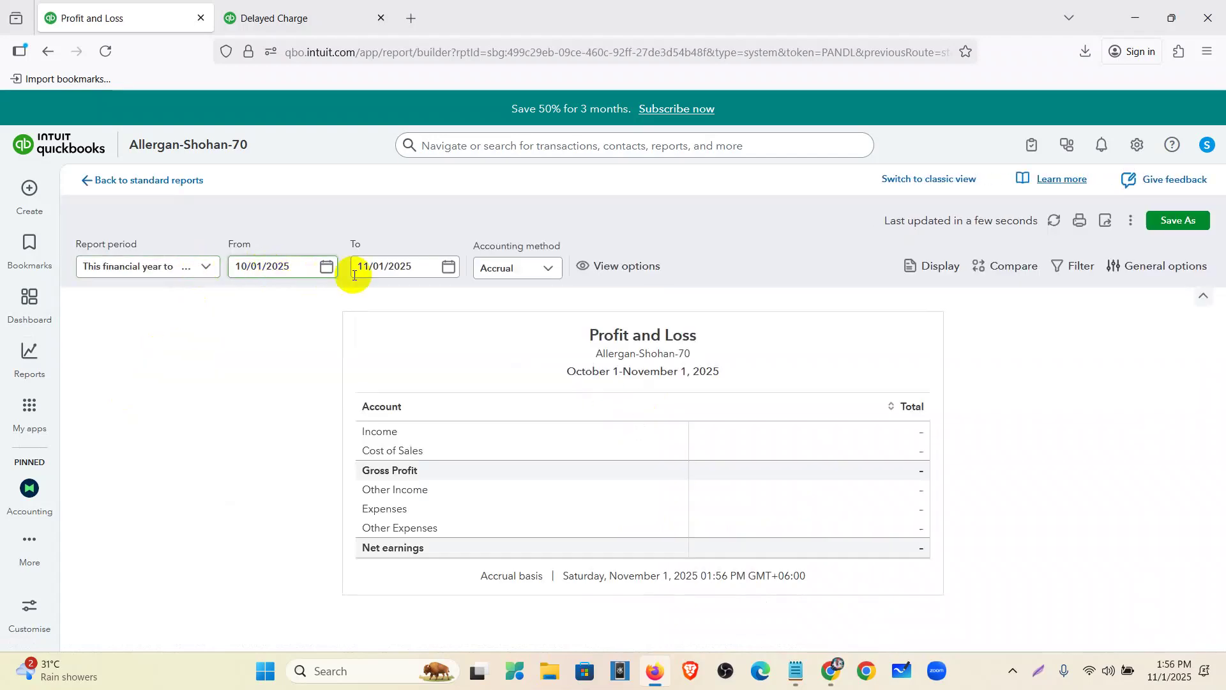
left_click(201, 274)
scroll(176, 306, "up", 3)
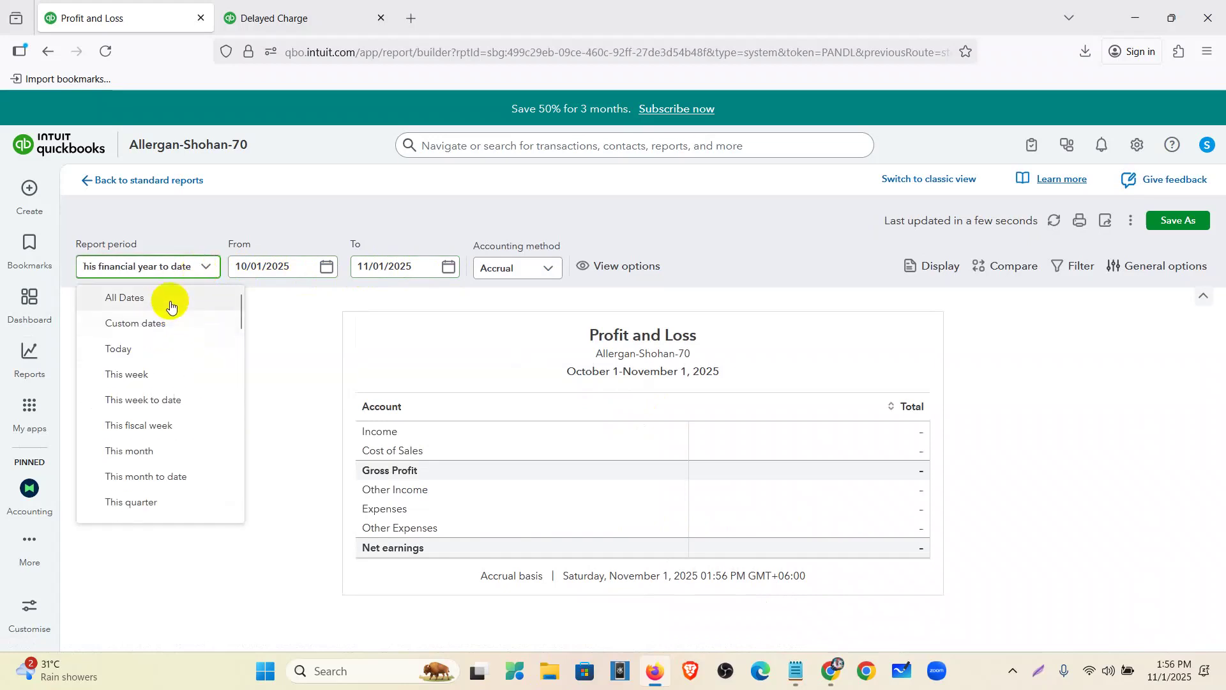
left_click(167, 298)
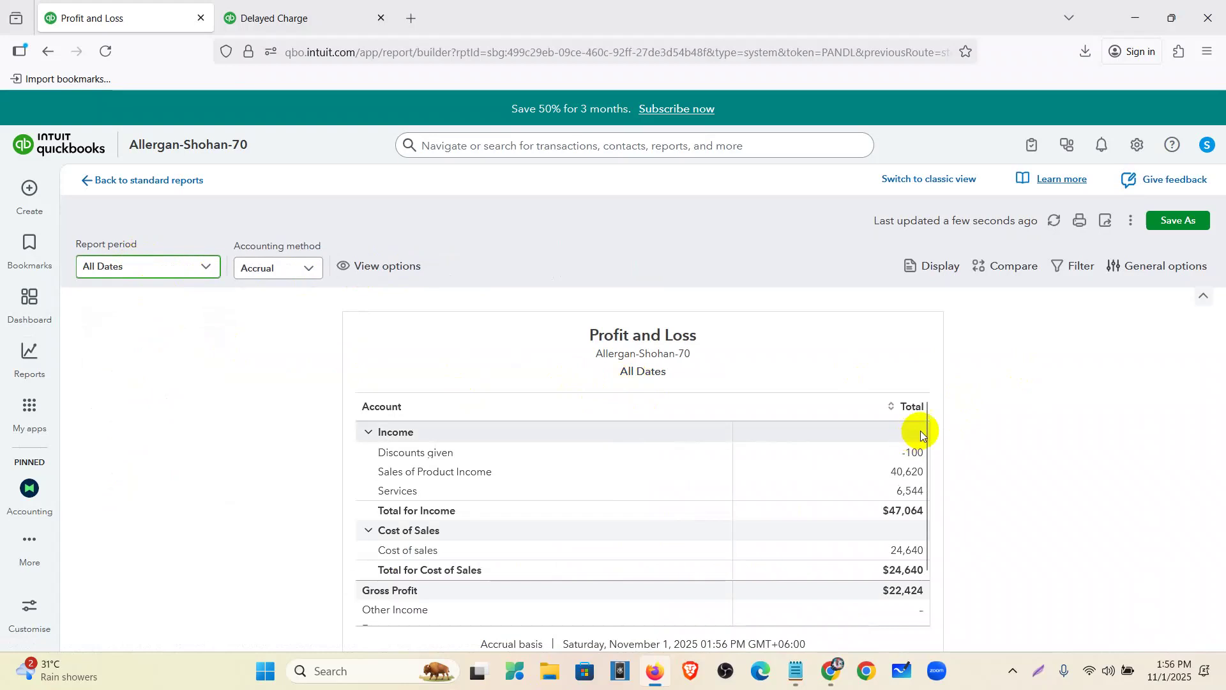
Drill into the Sales of Product Income total in the Profit and Loss report and review its transactions.
scroll(925, 420, "down", 2)
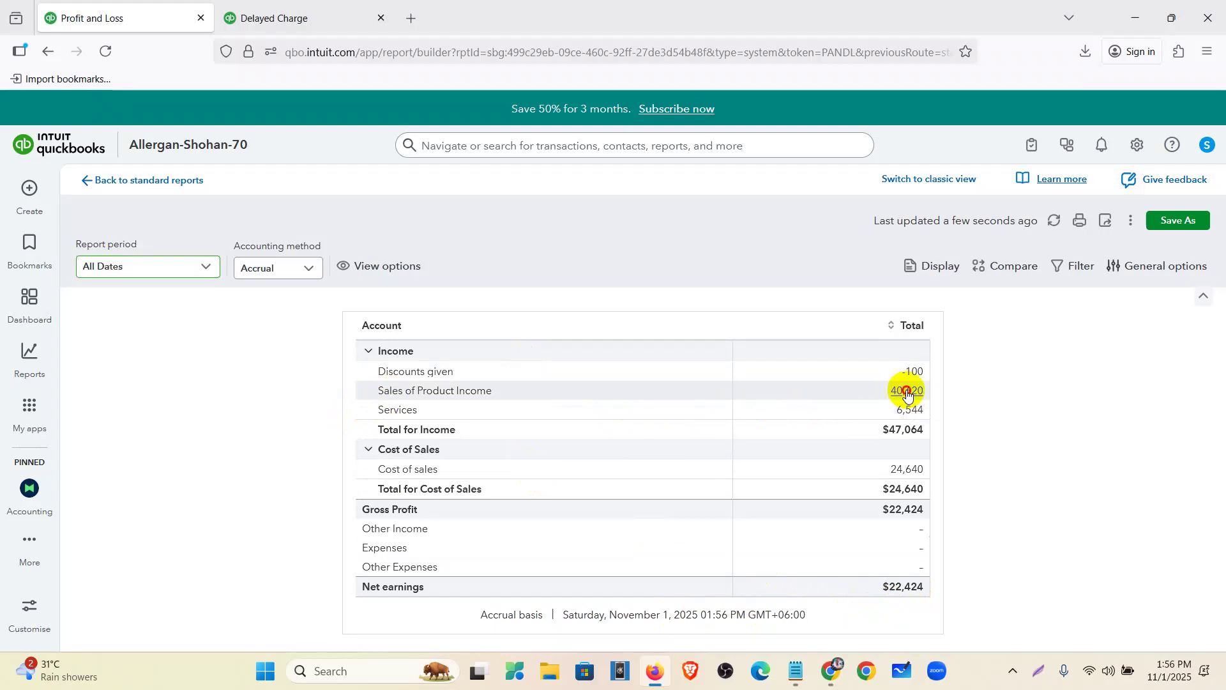
left_click(907, 392)
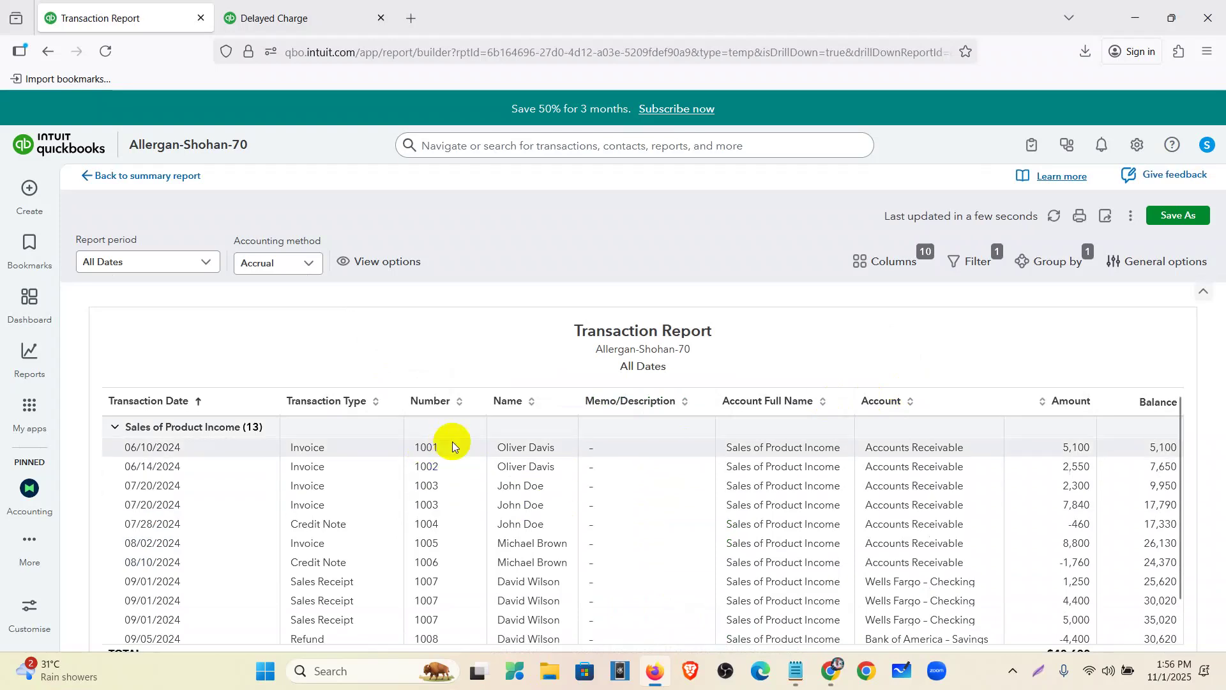
scroll(452, 442, "down", 3)
scroll(452, 442, "down", 2)
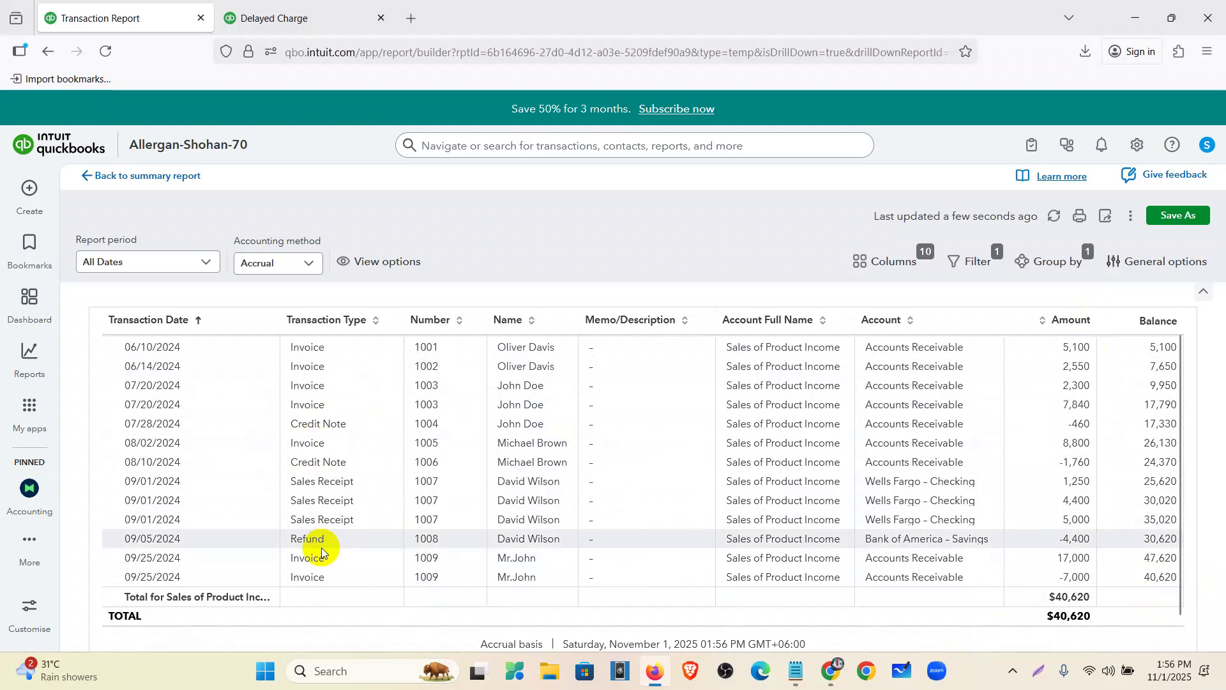
Open the 09/05/2024 refund from the transaction report and display its transaction journal.
left_click(1074, 541)
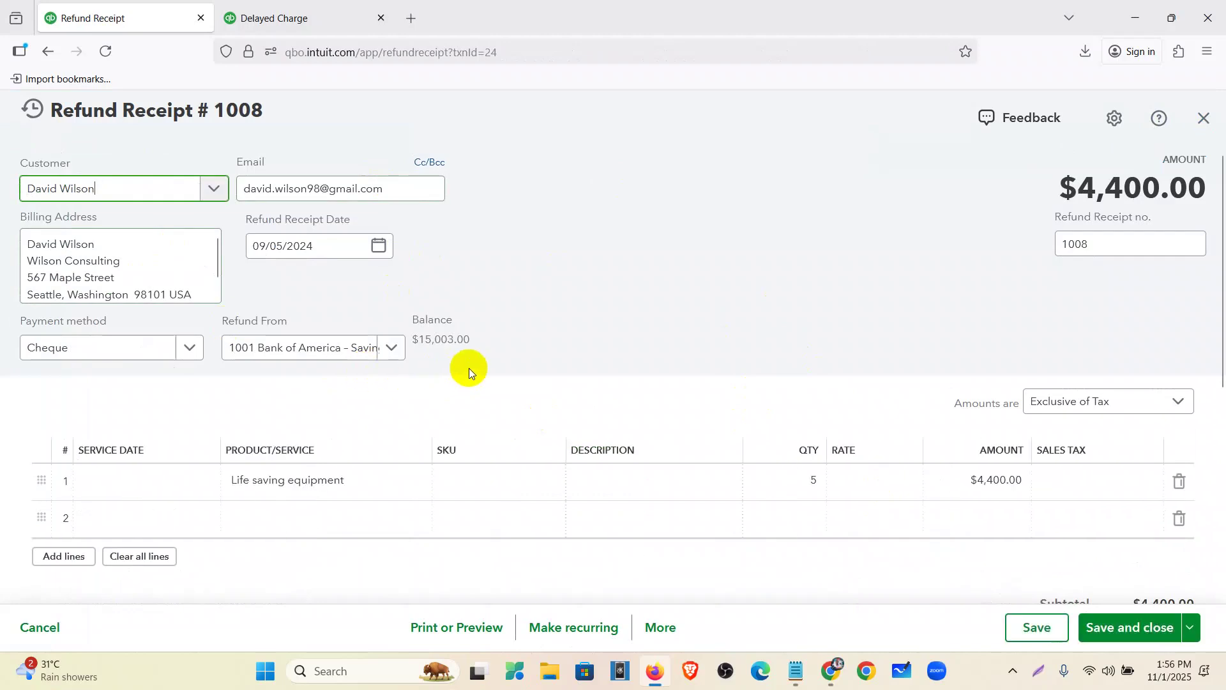
left_click(665, 627)
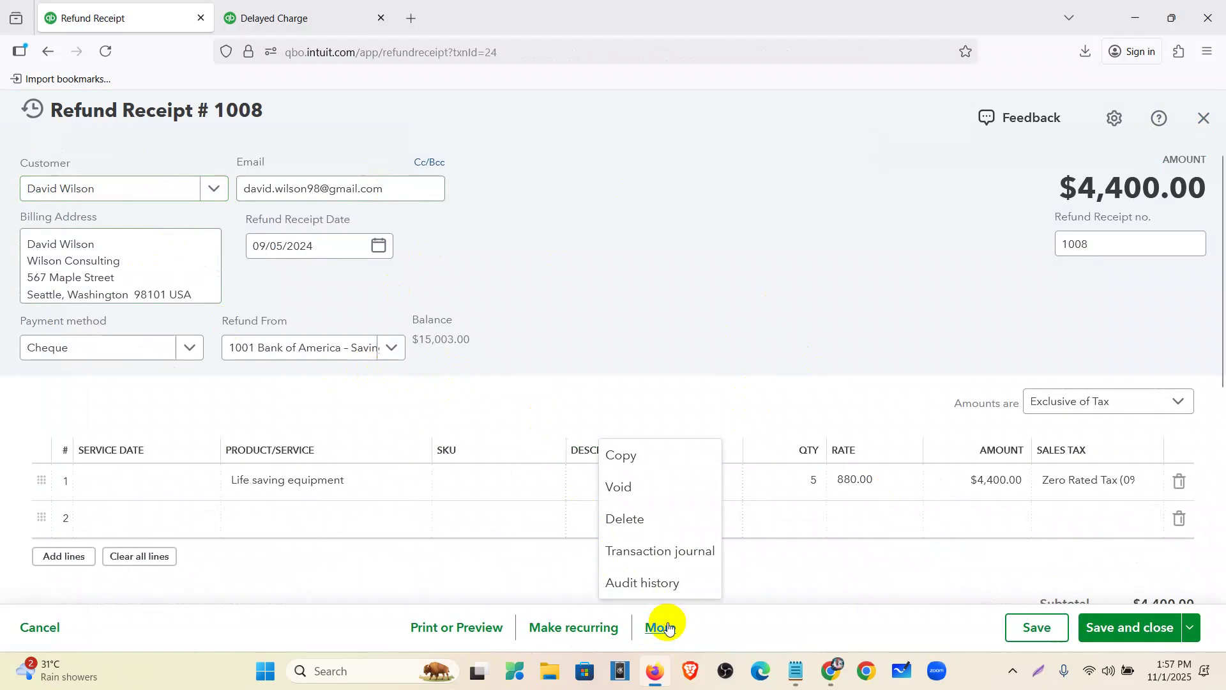
left_click(653, 553)
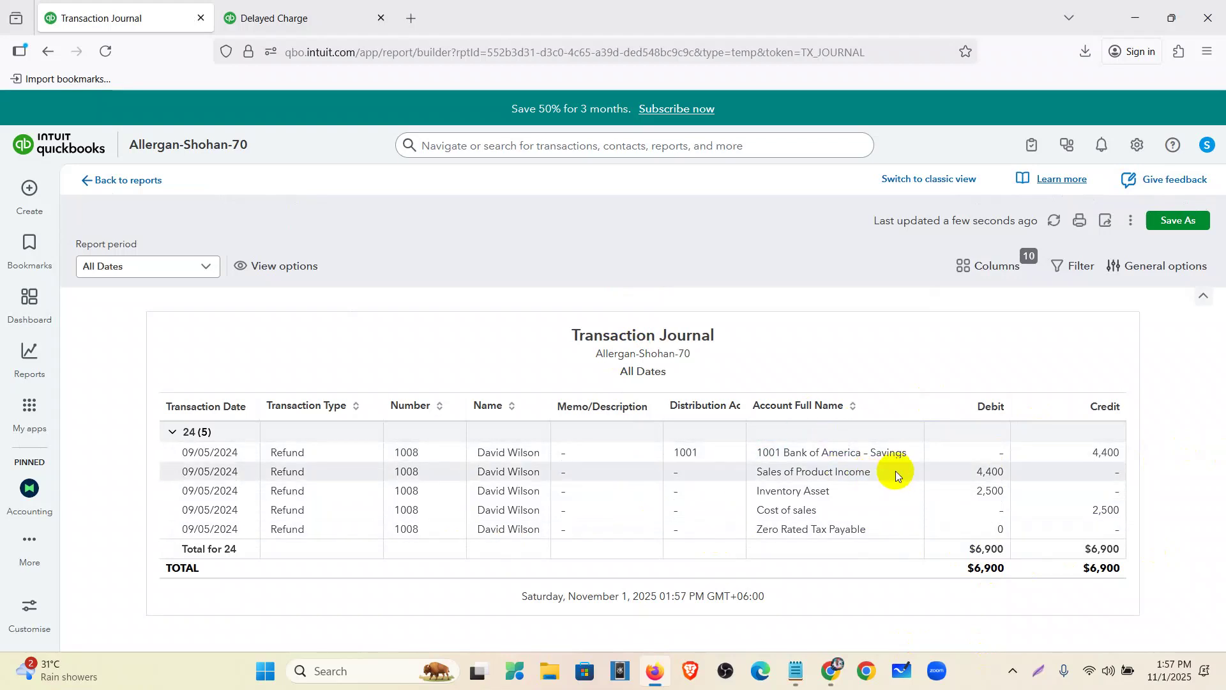
Return to the standard reports, search for the inventory reports and open Inventory Valuation Detail.
left_click(126, 180)
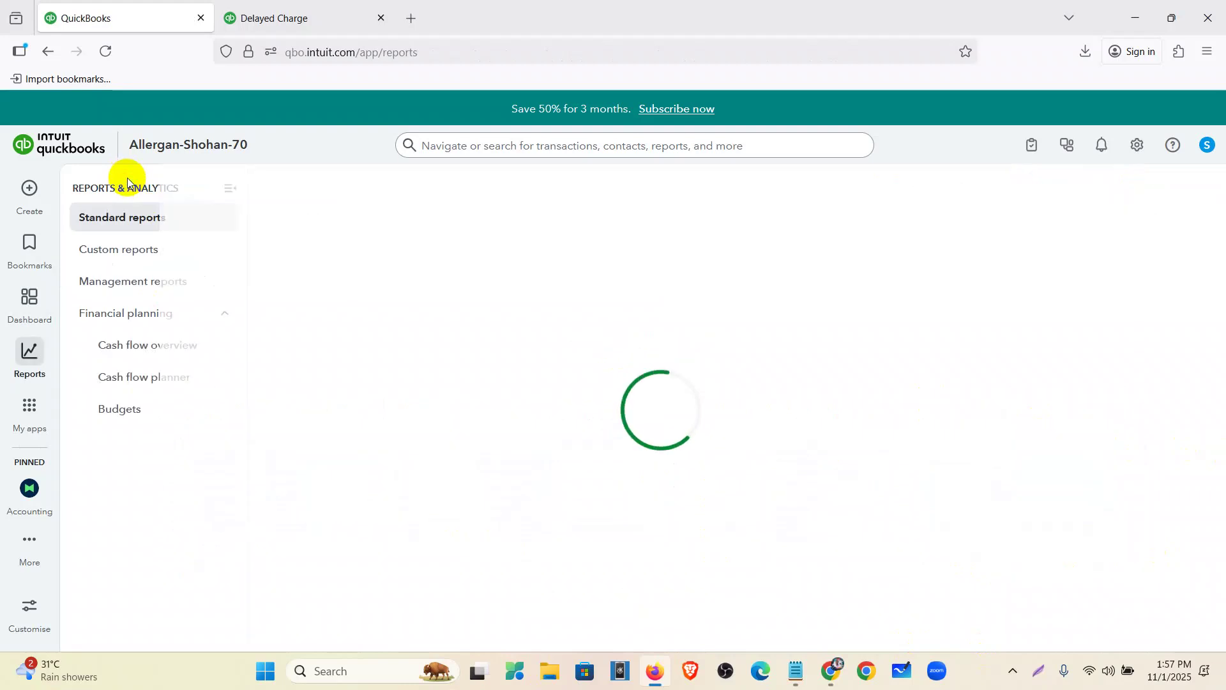
left_click(230, 189)
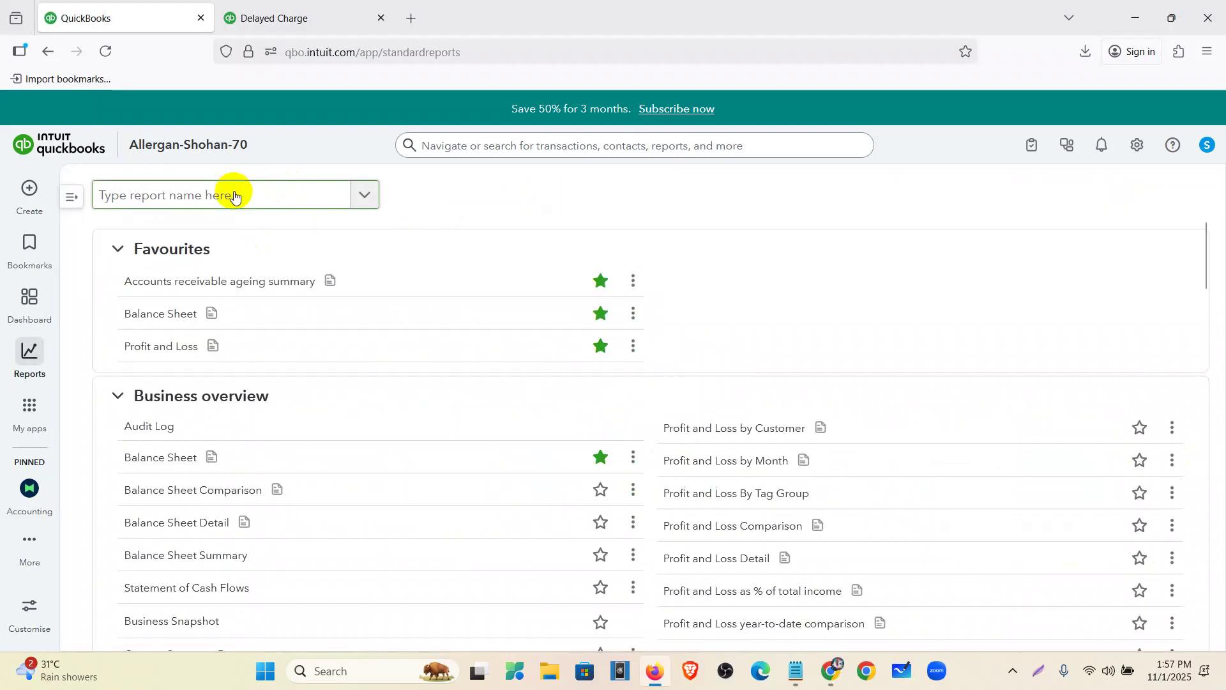
scroll(345, 420, "down", 15)
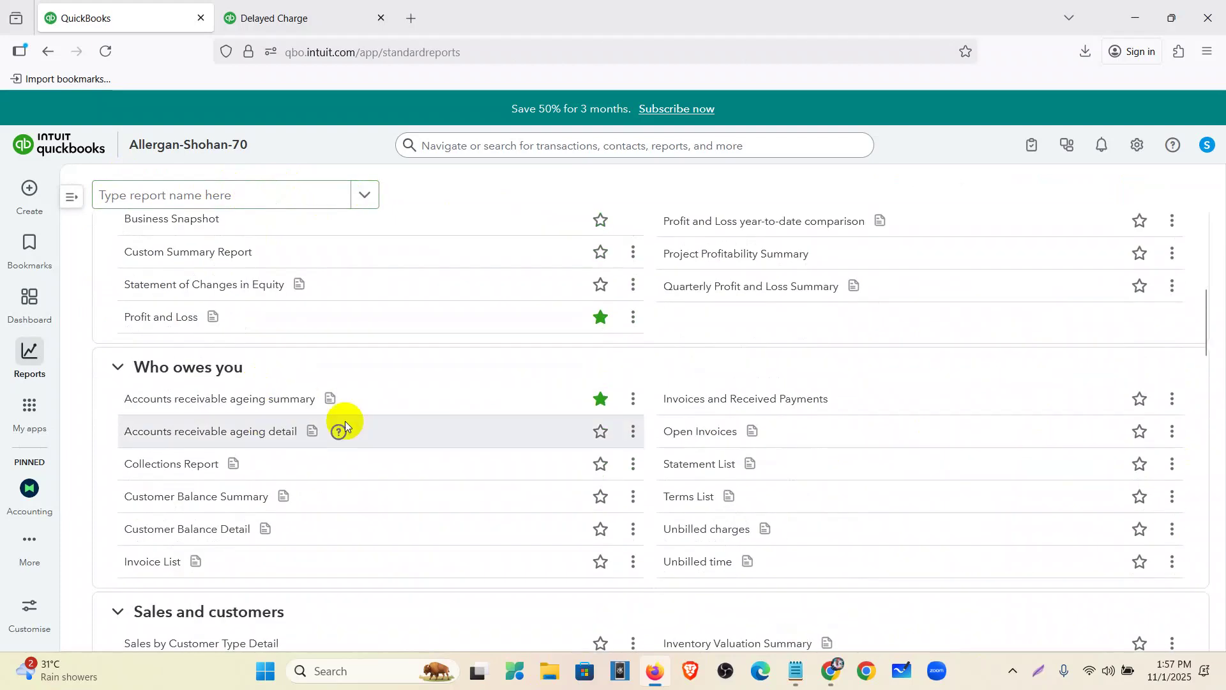
scroll(382, 380, "down", 20)
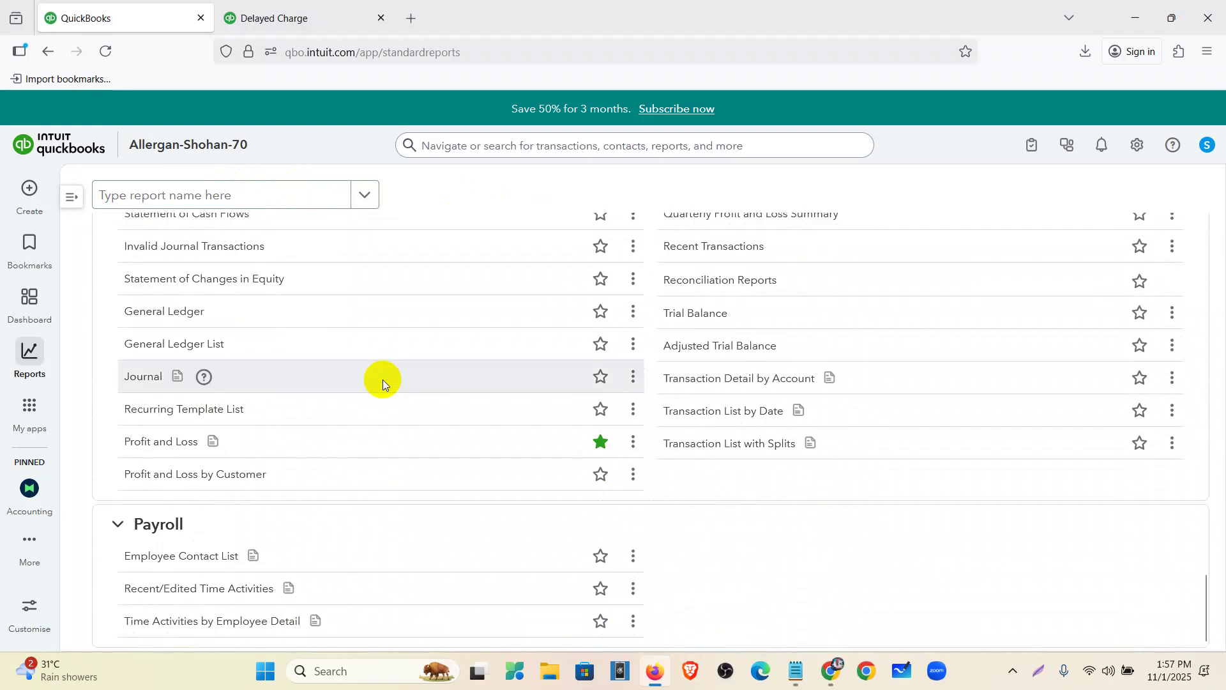
scroll(382, 380, "up", 20)
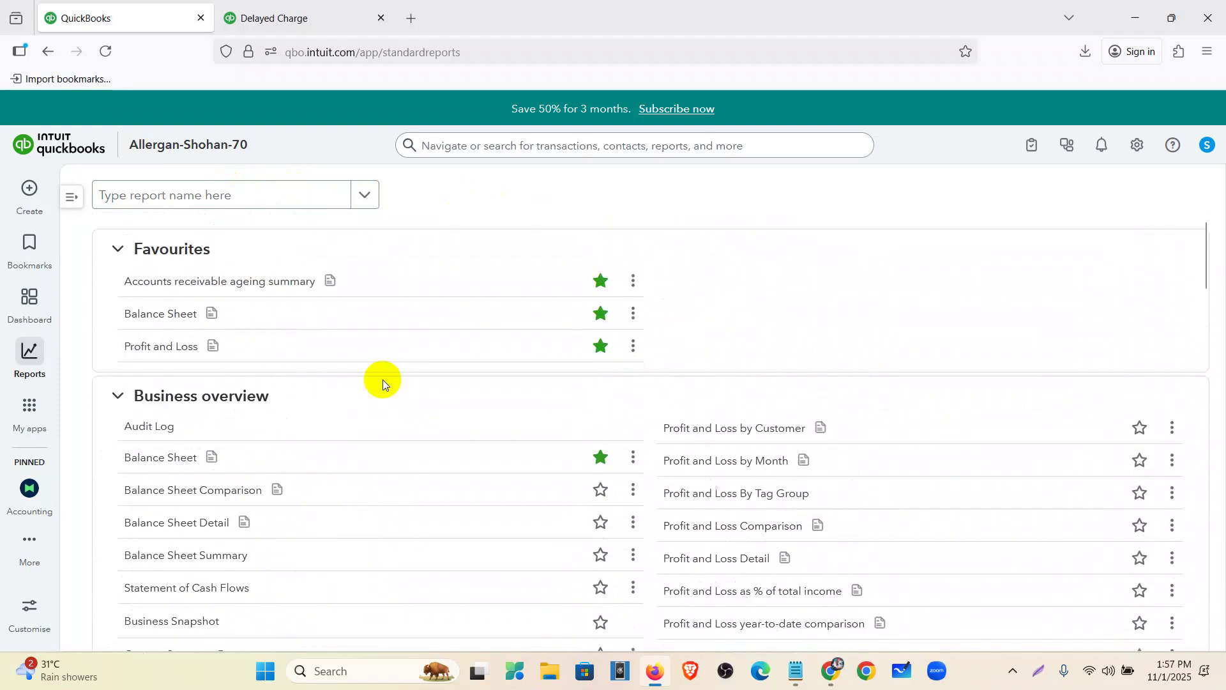
left_click(264, 195)
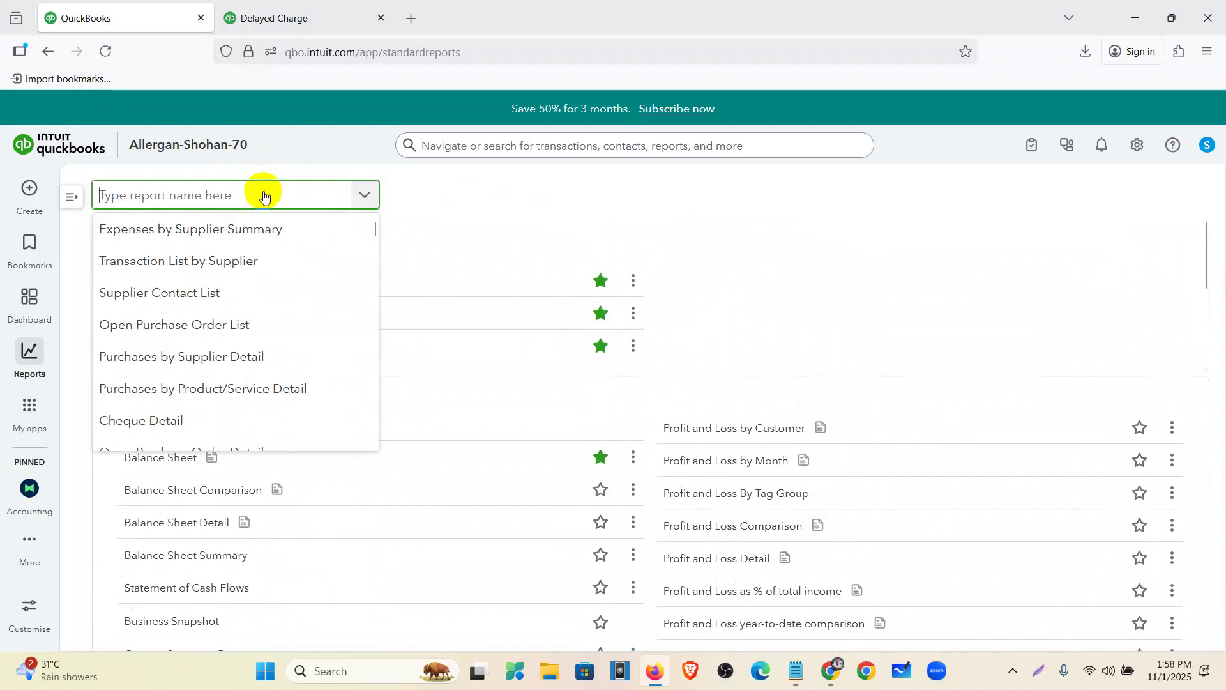
type("invent")
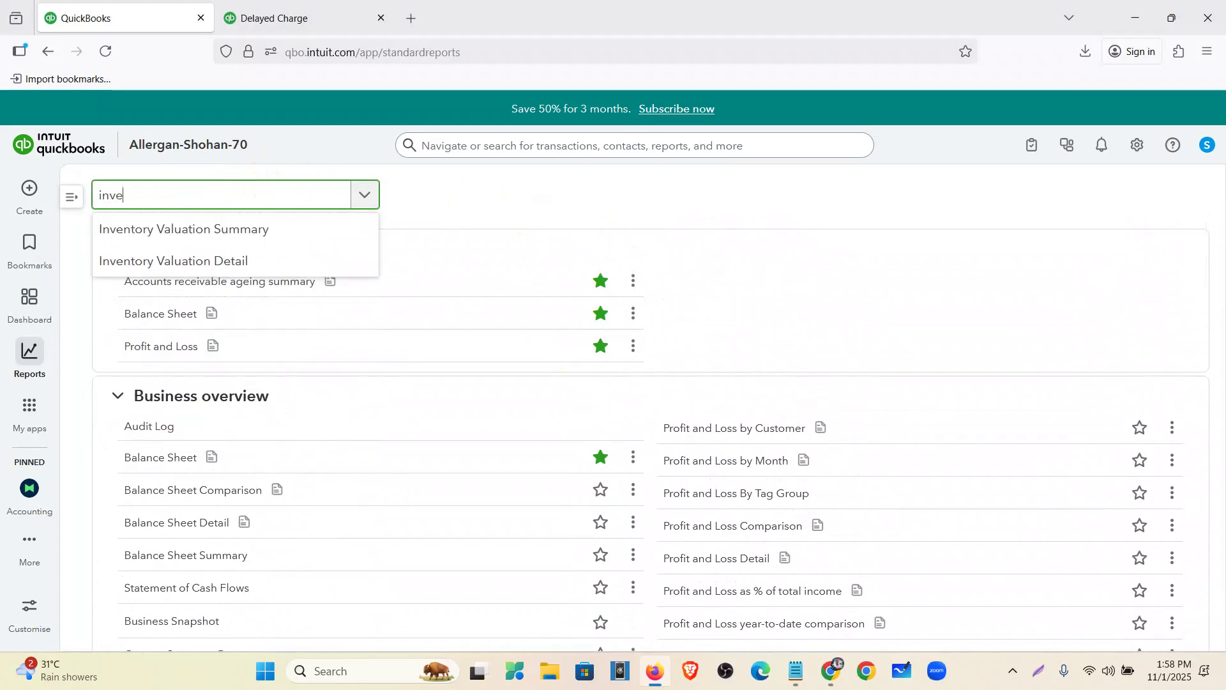
left_click(225, 261)
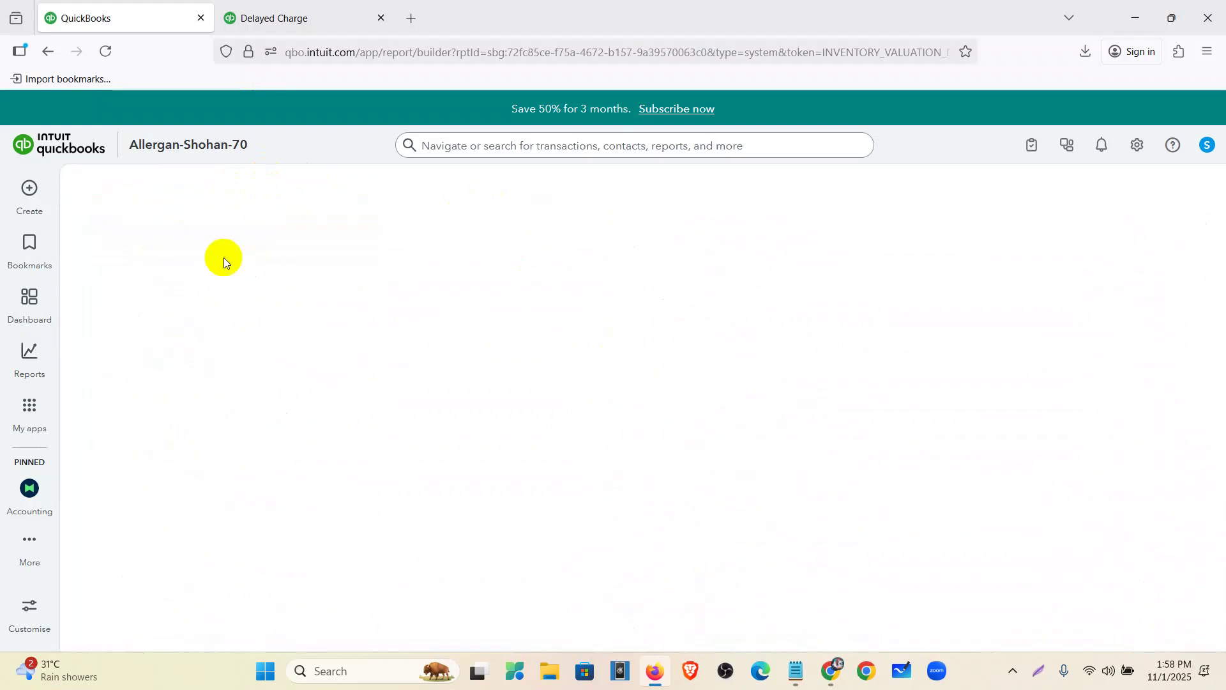
Set the Inventory Valuation Detail period to All Dates and examine the quantity movements of Life saving equipment and Surgical equipment.
mouse_move(19, 246)
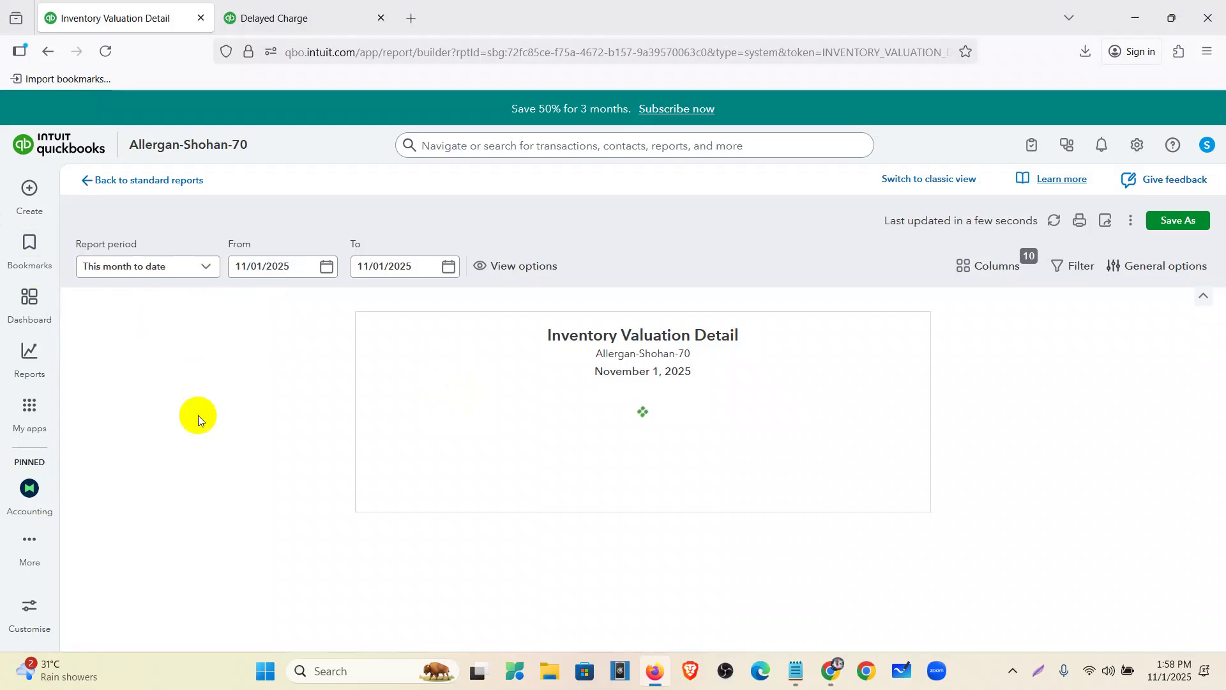
left_click(198, 267)
left_click(171, 295)
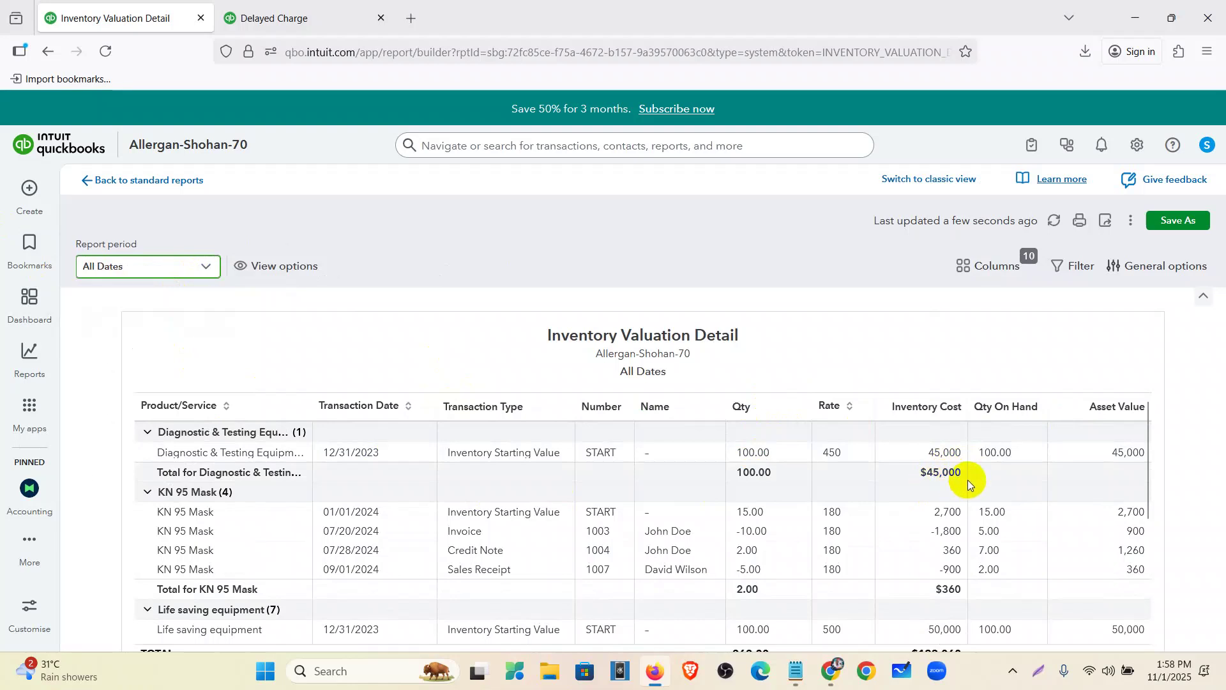
scroll(968, 480, "down", 3)
scroll(939, 474, "up", 3)
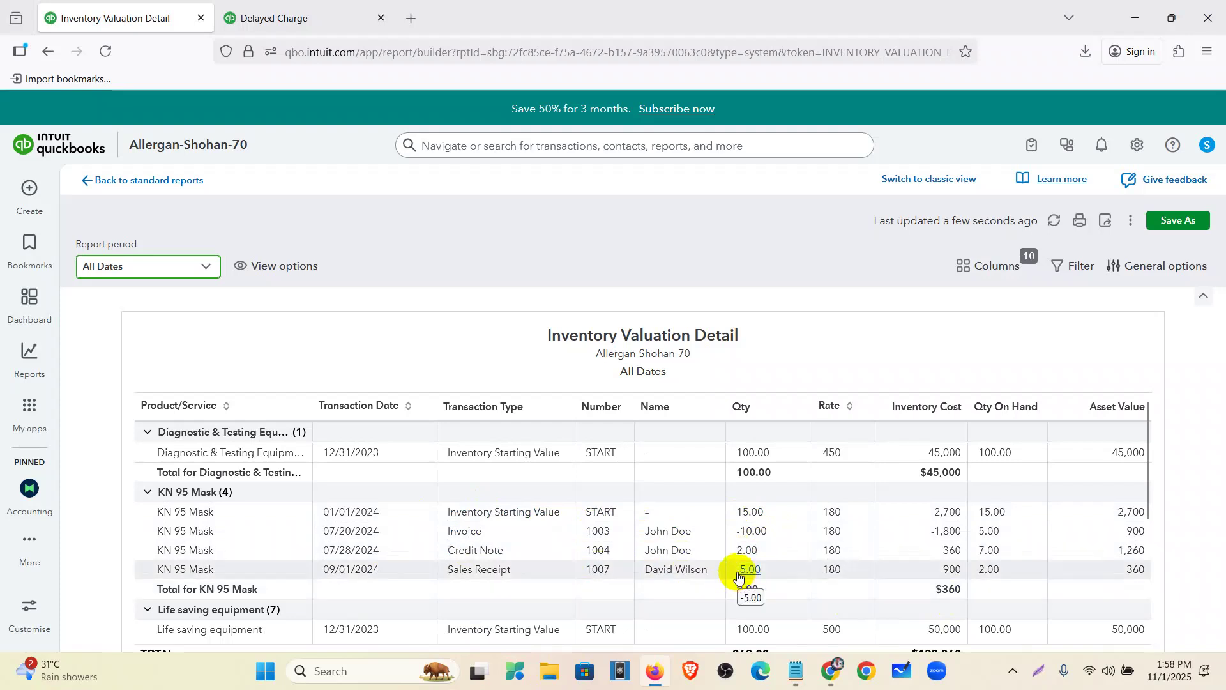
scroll(739, 576, "down", 3)
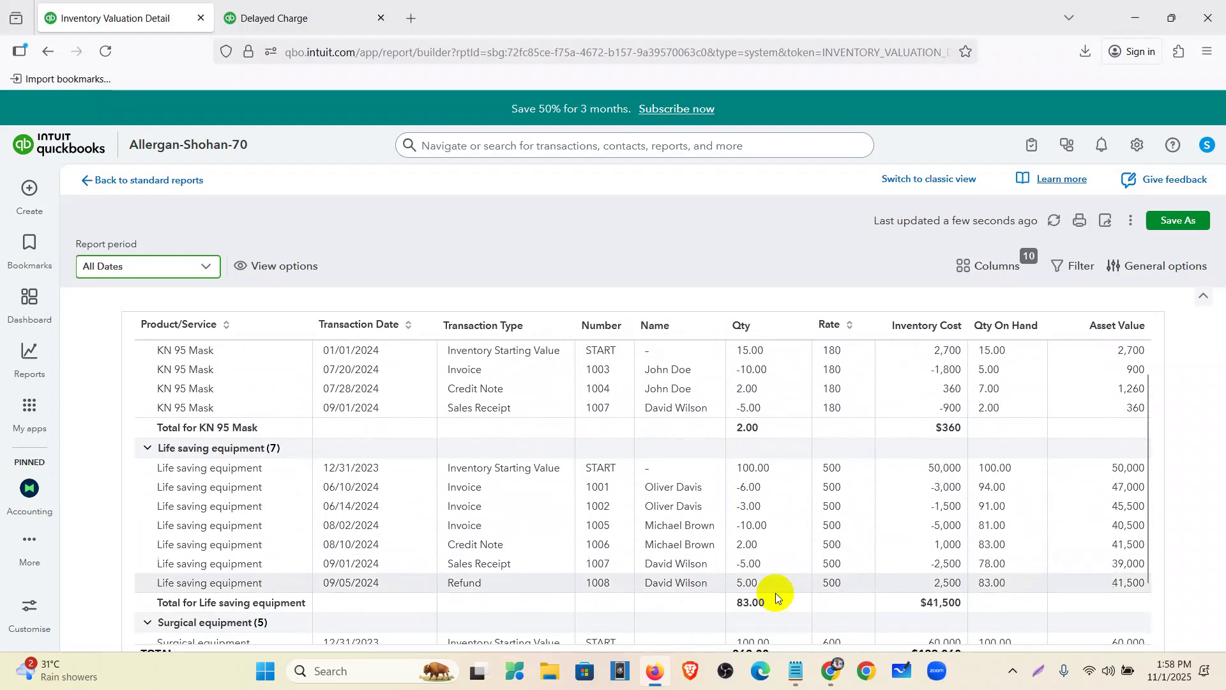
scroll(935, 600, "down", 2)
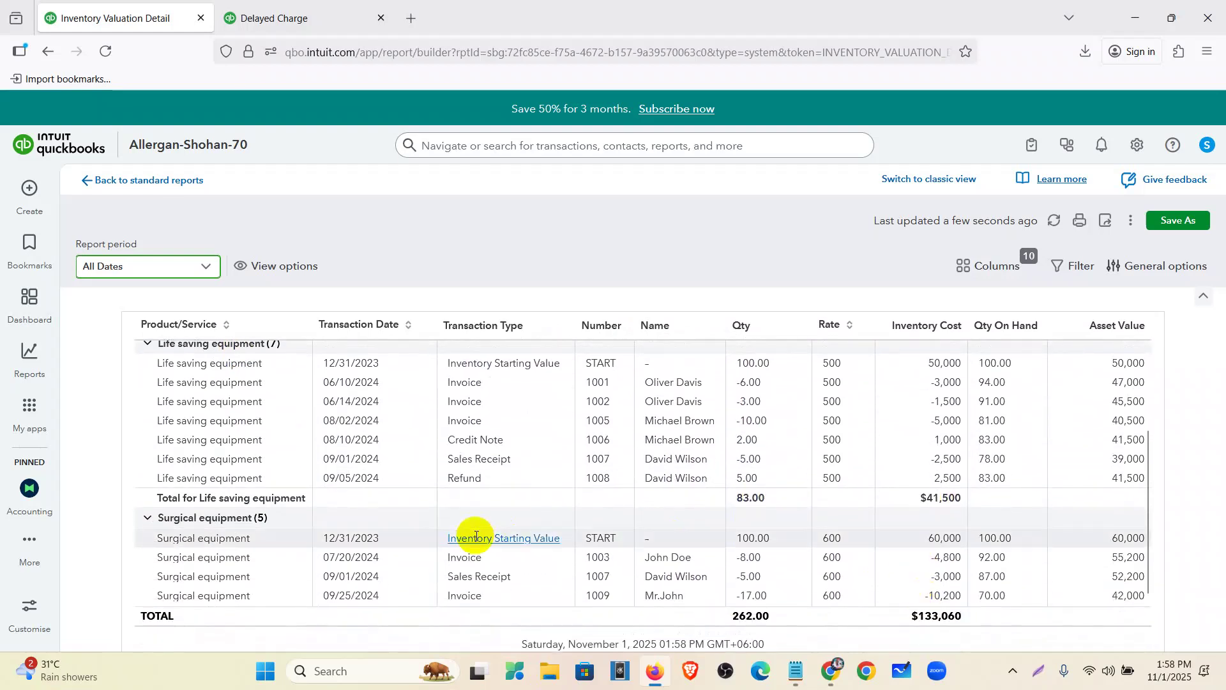
scroll(476, 537, "down", 1)
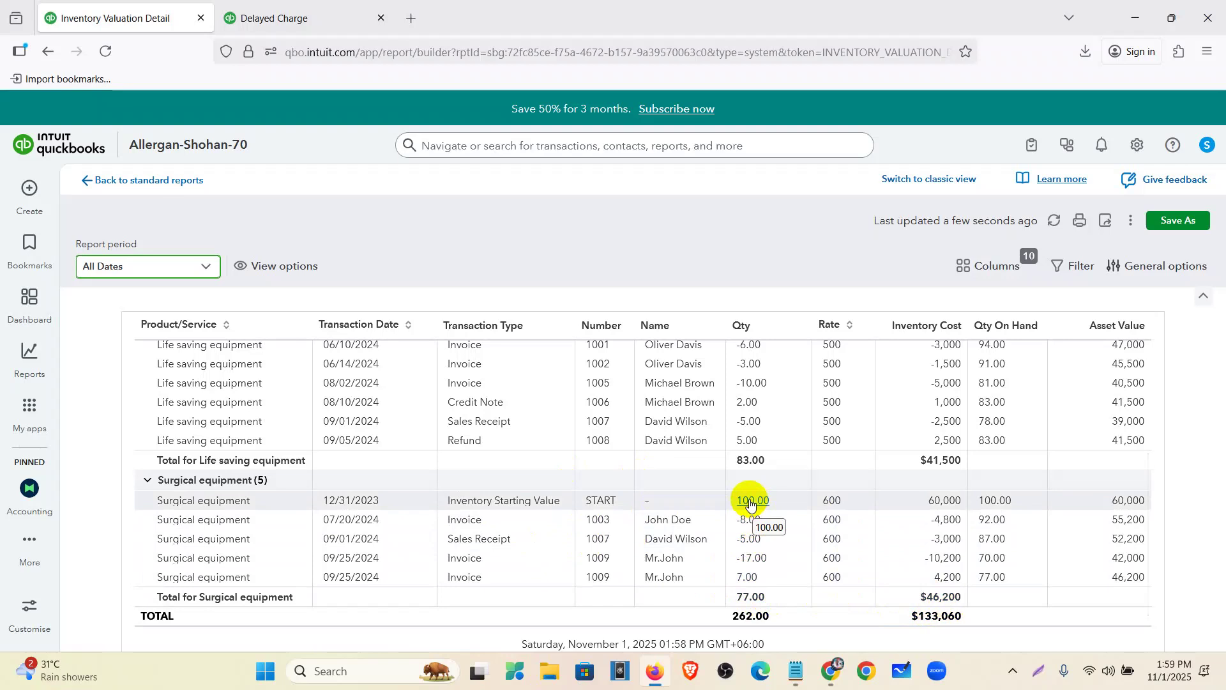
scroll(751, 503, "up", 5)
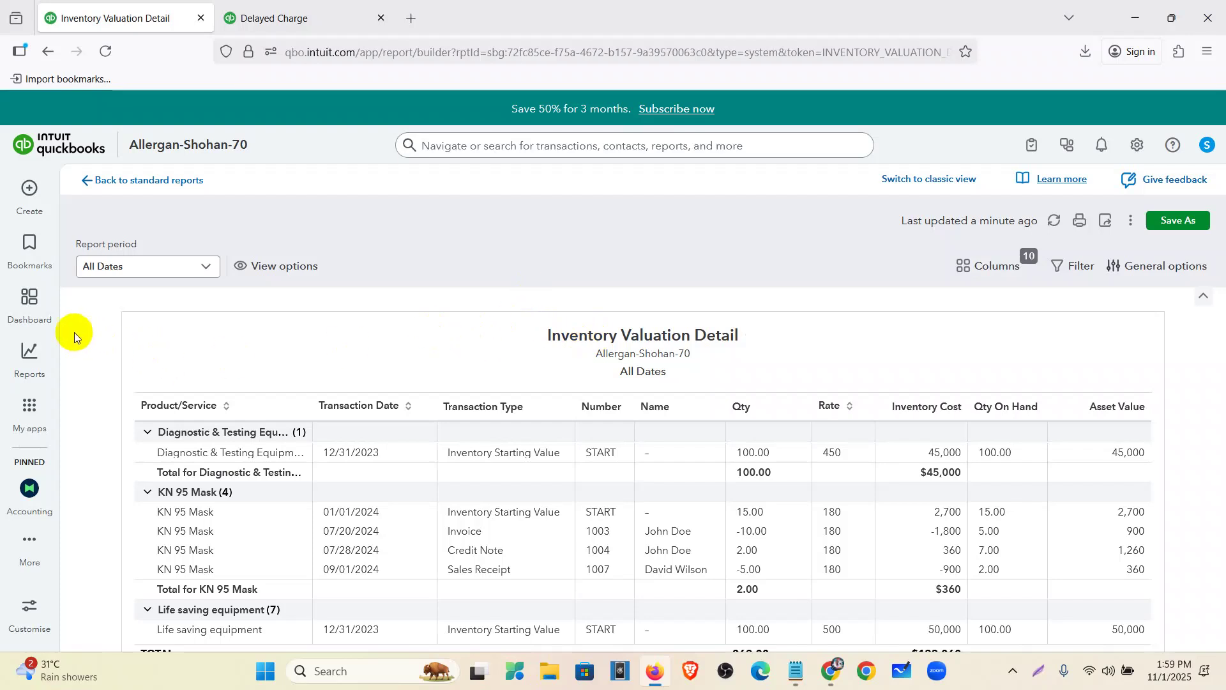
Open the list of sales transactions and look through it down to the oldest entries.
mouse_move(34, 362)
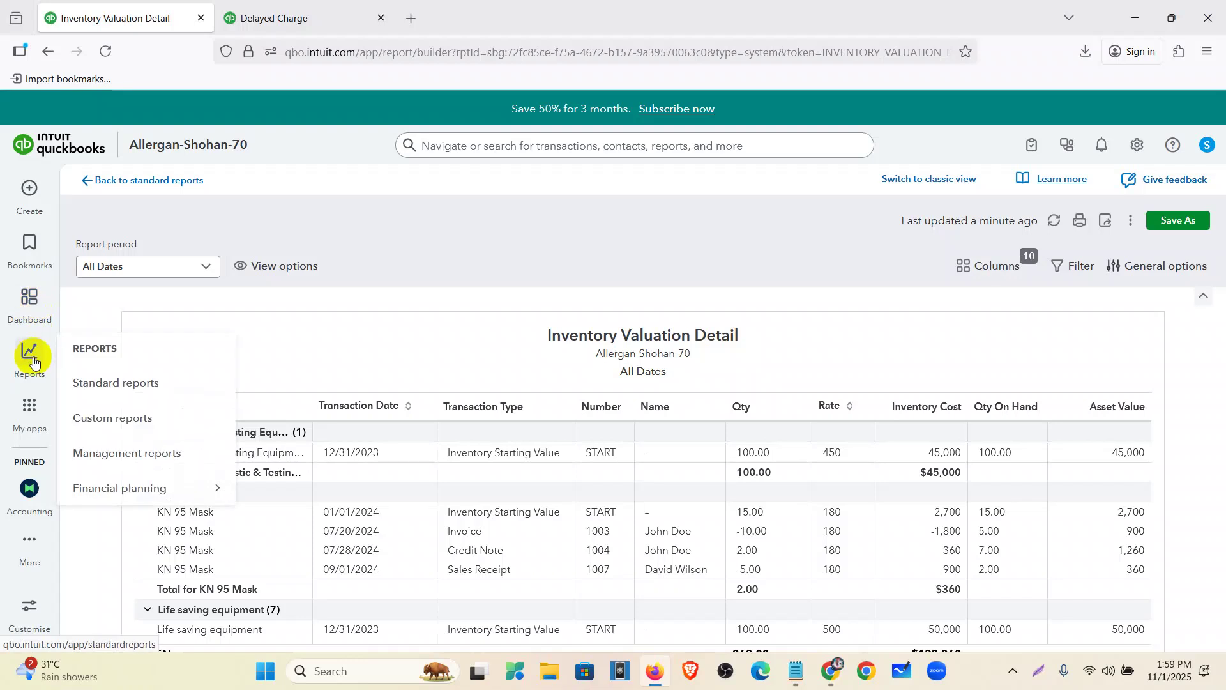
mouse_move(29, 403)
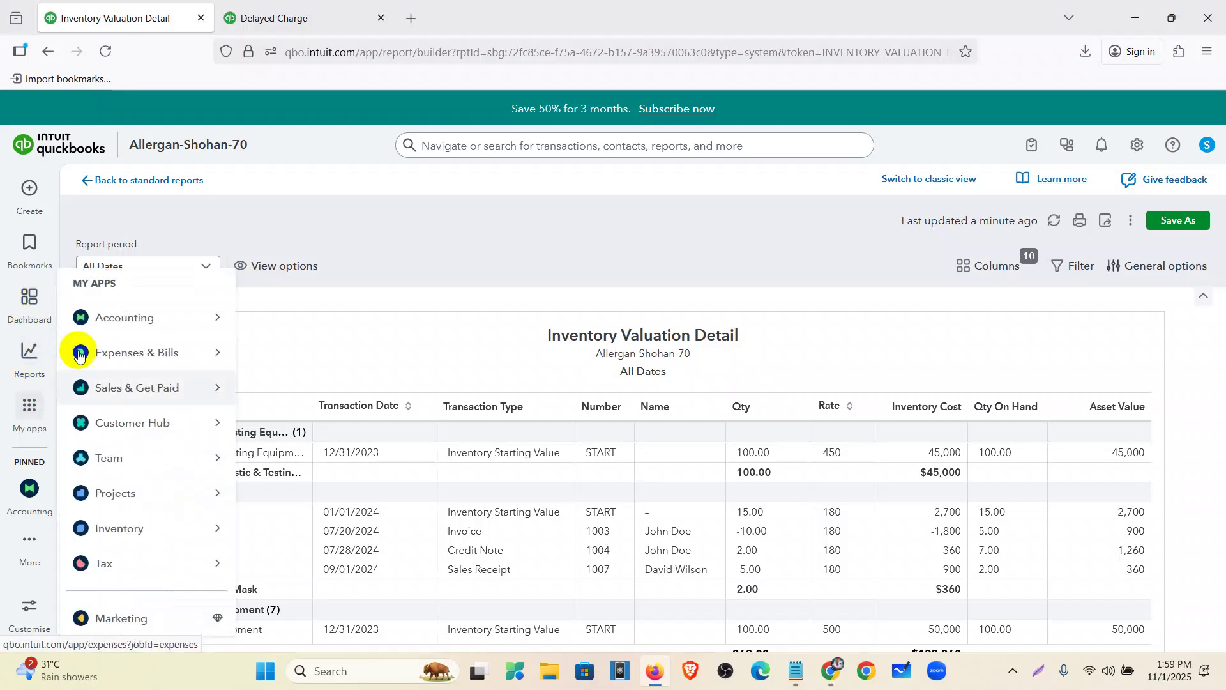
mouse_move(97, 325)
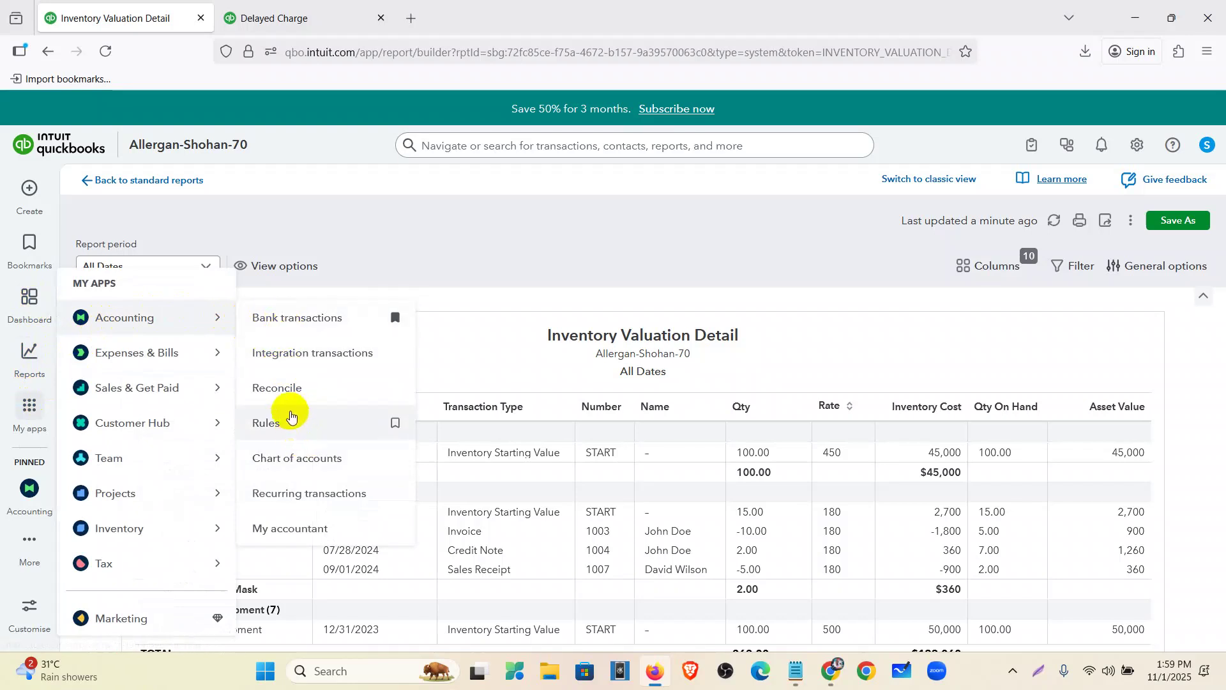
mouse_move(217, 386)
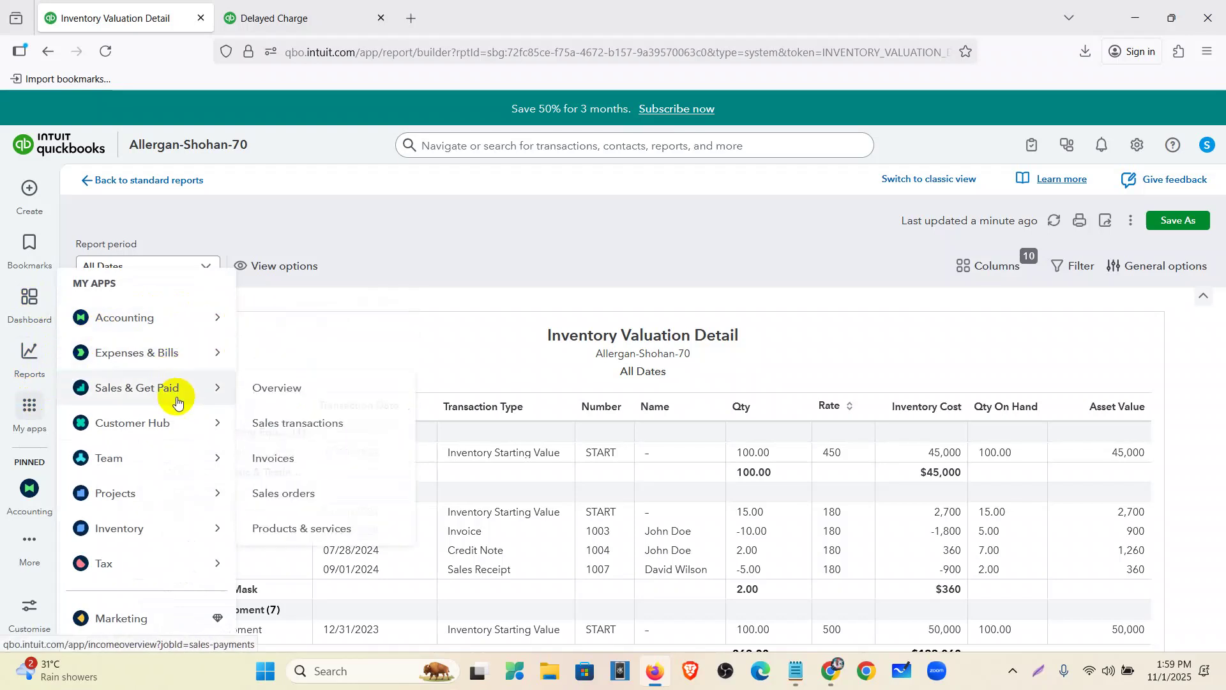
left_click(307, 421)
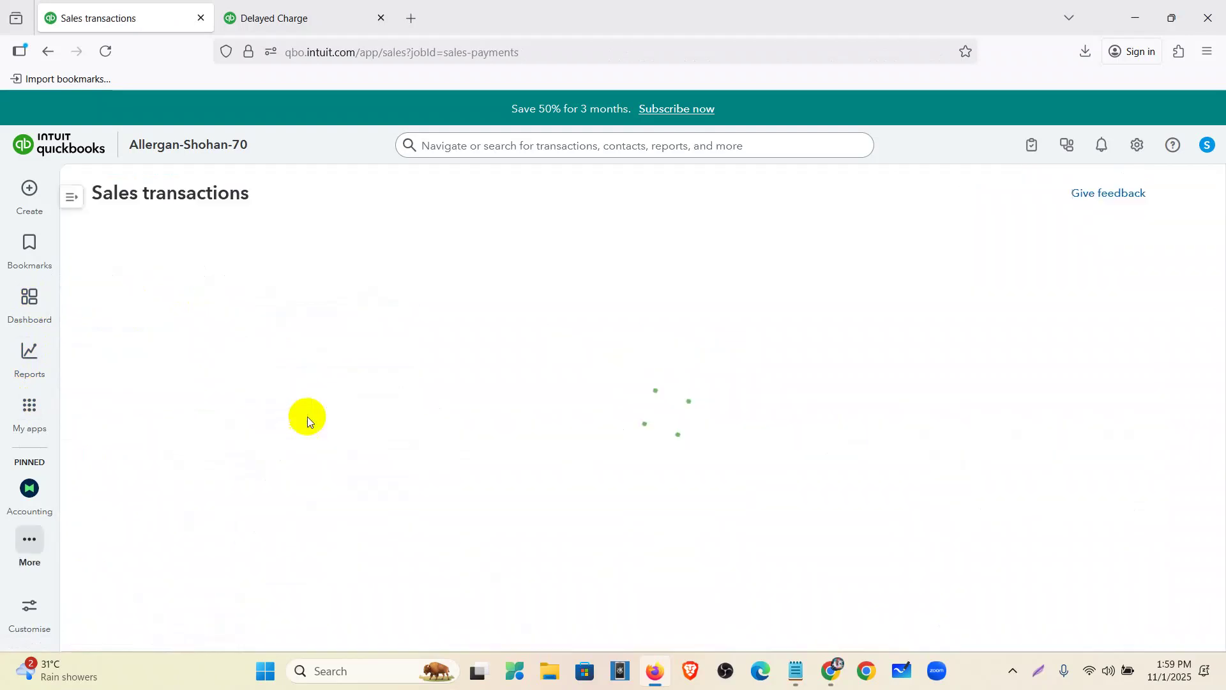
scroll(460, 474, "down", 4)
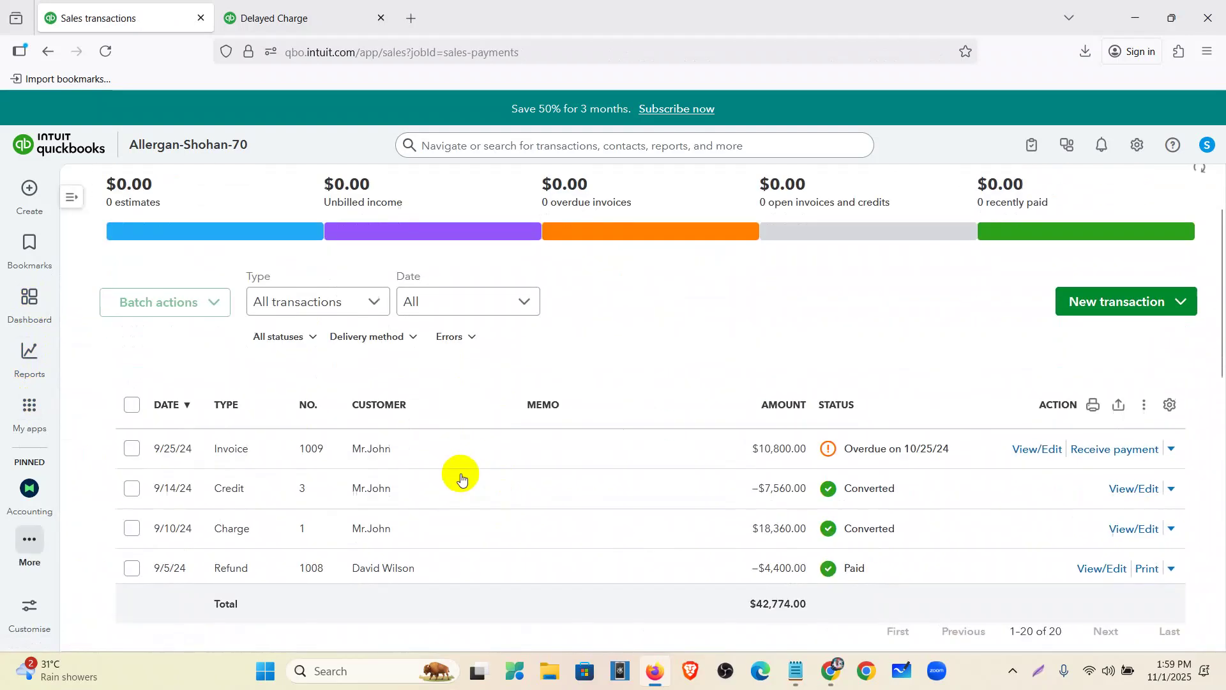
scroll(411, 359, "down", 9)
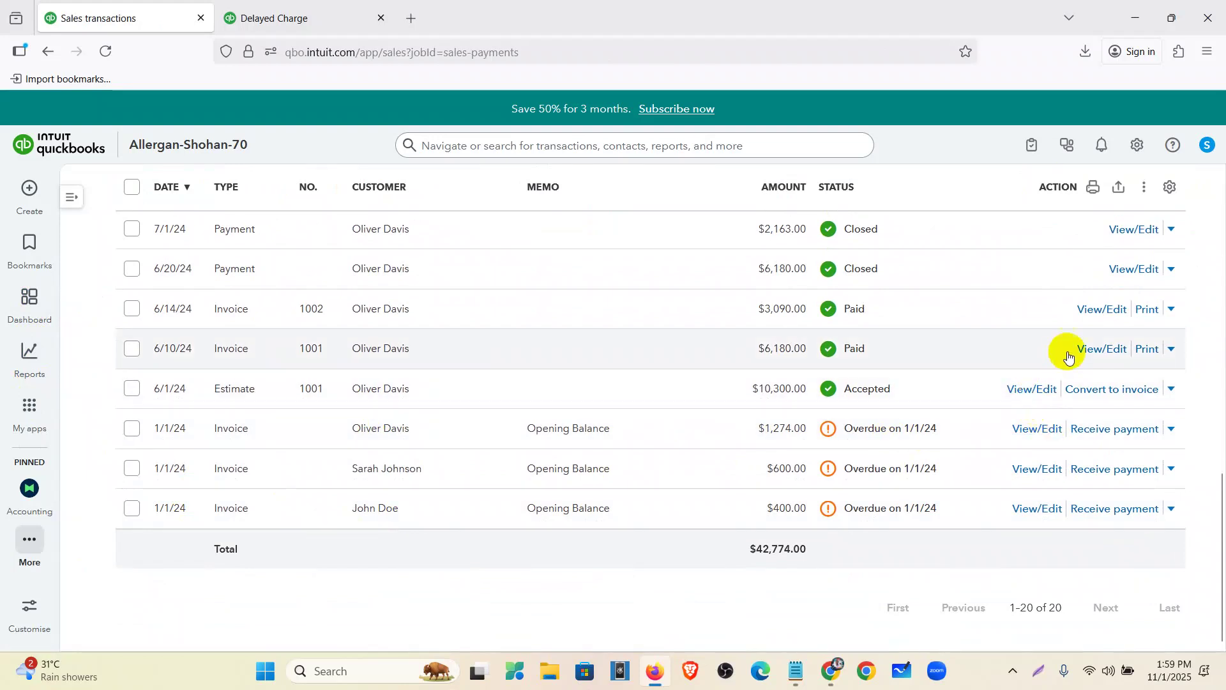
Open invoice 1001 from the sales transactions and apply My Template as its form style.
left_click(1096, 353)
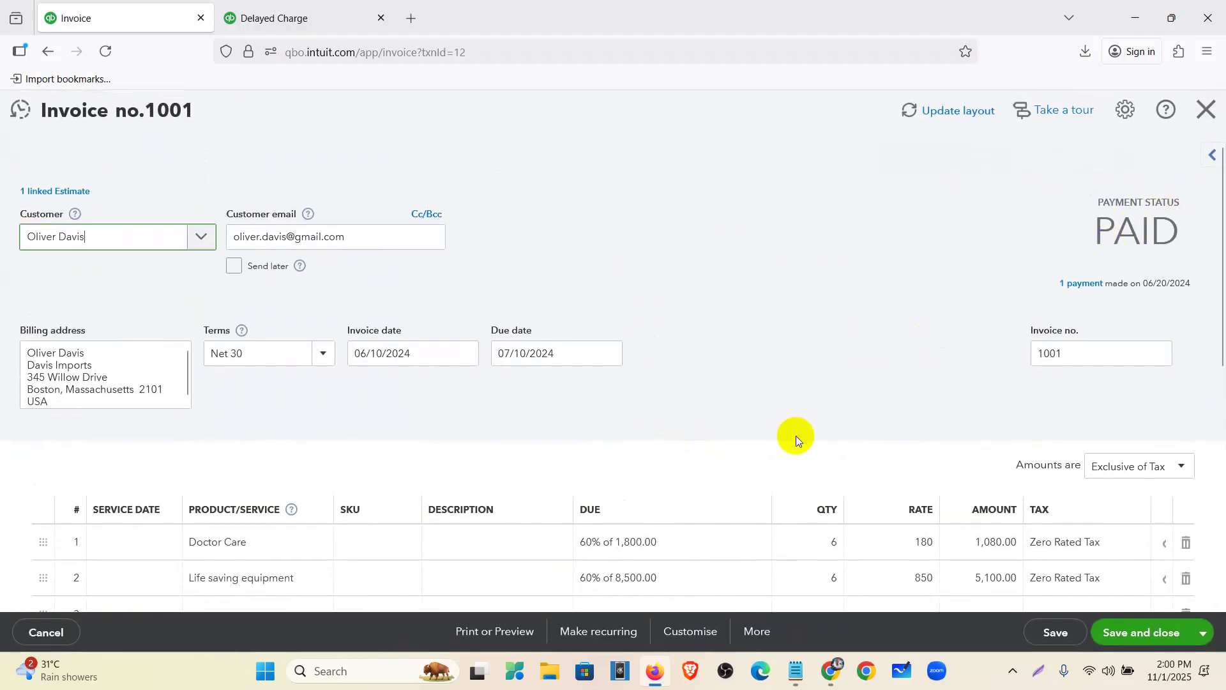
left_click(679, 634)
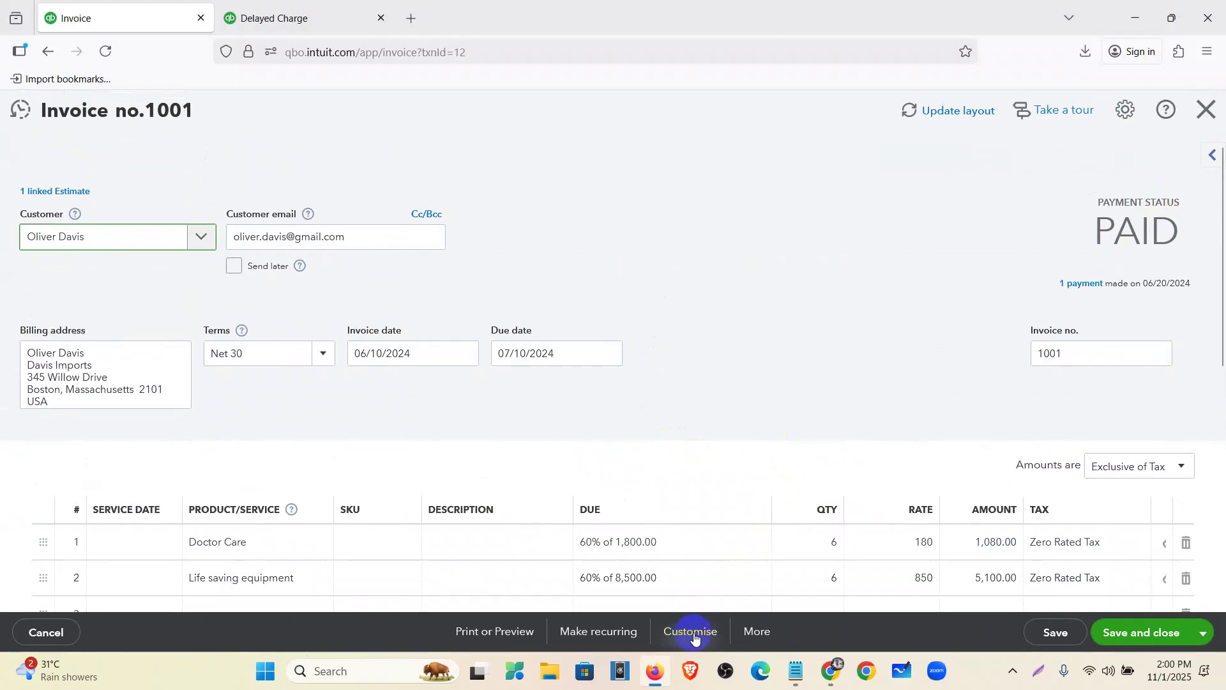
left_click(565, 483)
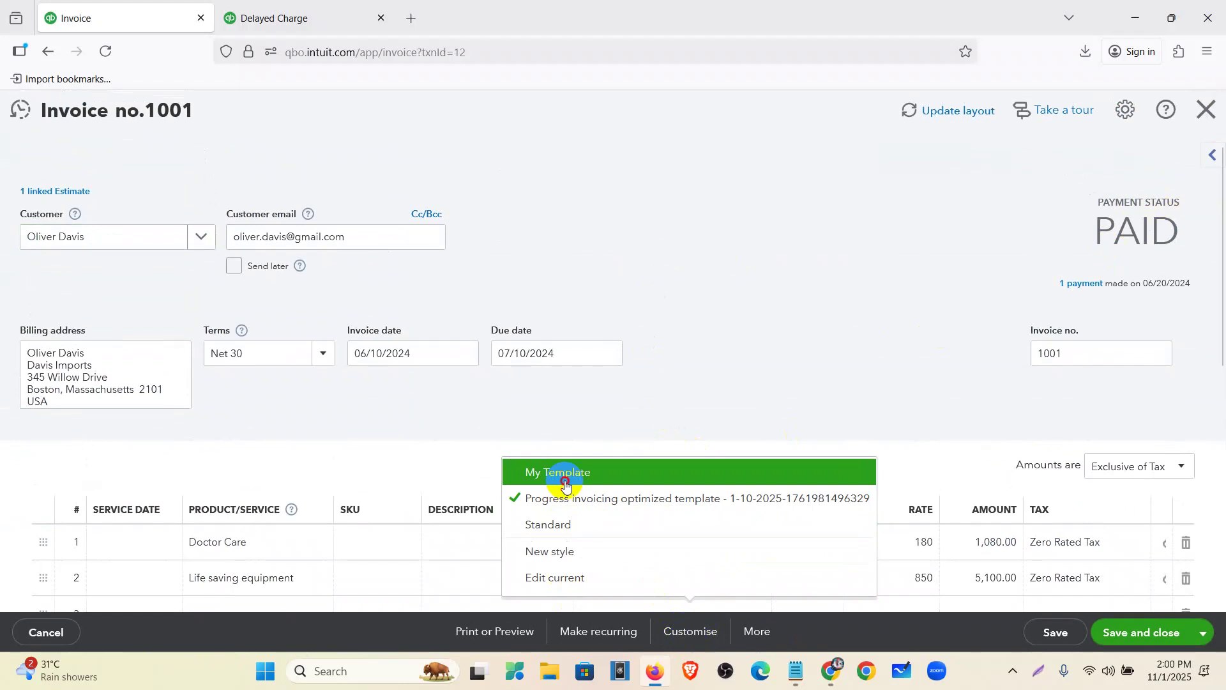
Preview the printed version of invoice 1001, examine it down to the tax summary, and close the preview.
left_click(494, 639)
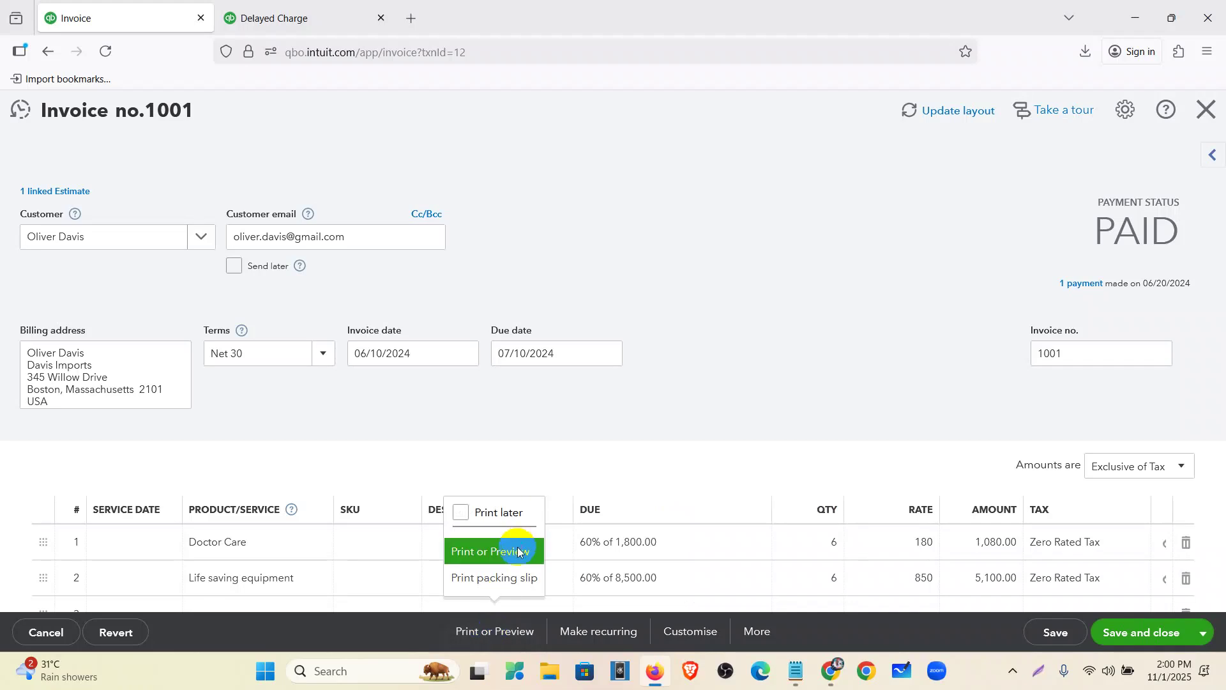
left_click(517, 551)
left_click(775, 411)
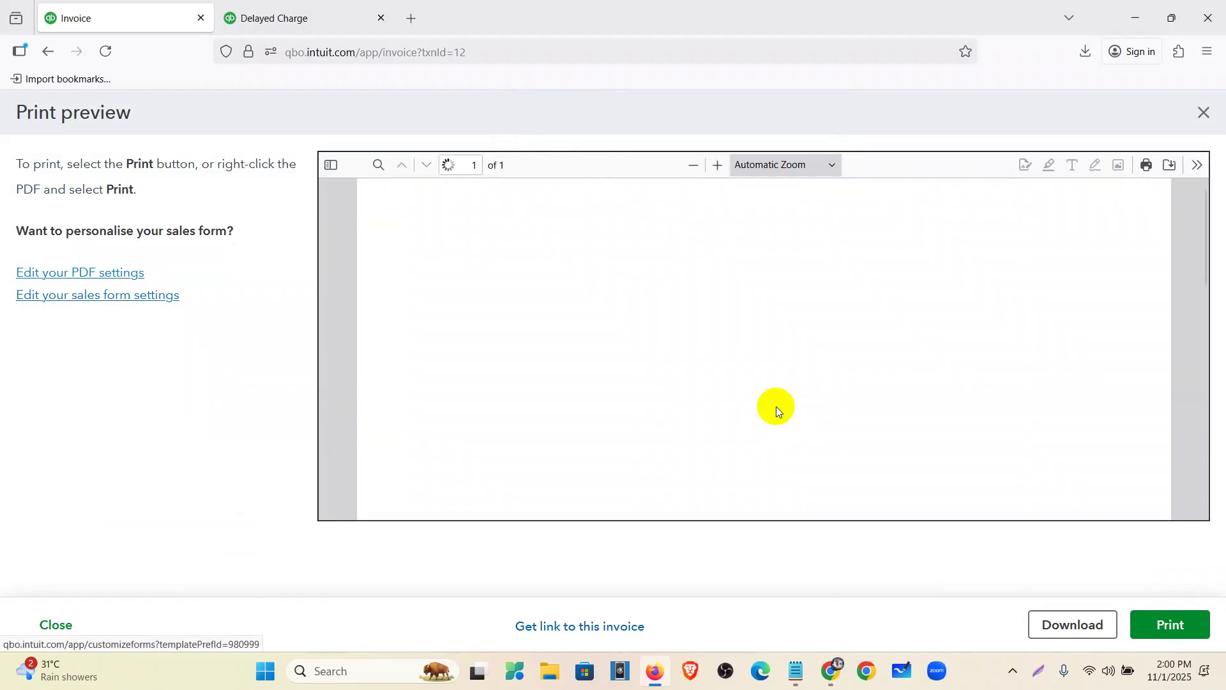
scroll(770, 329, "down", 5)
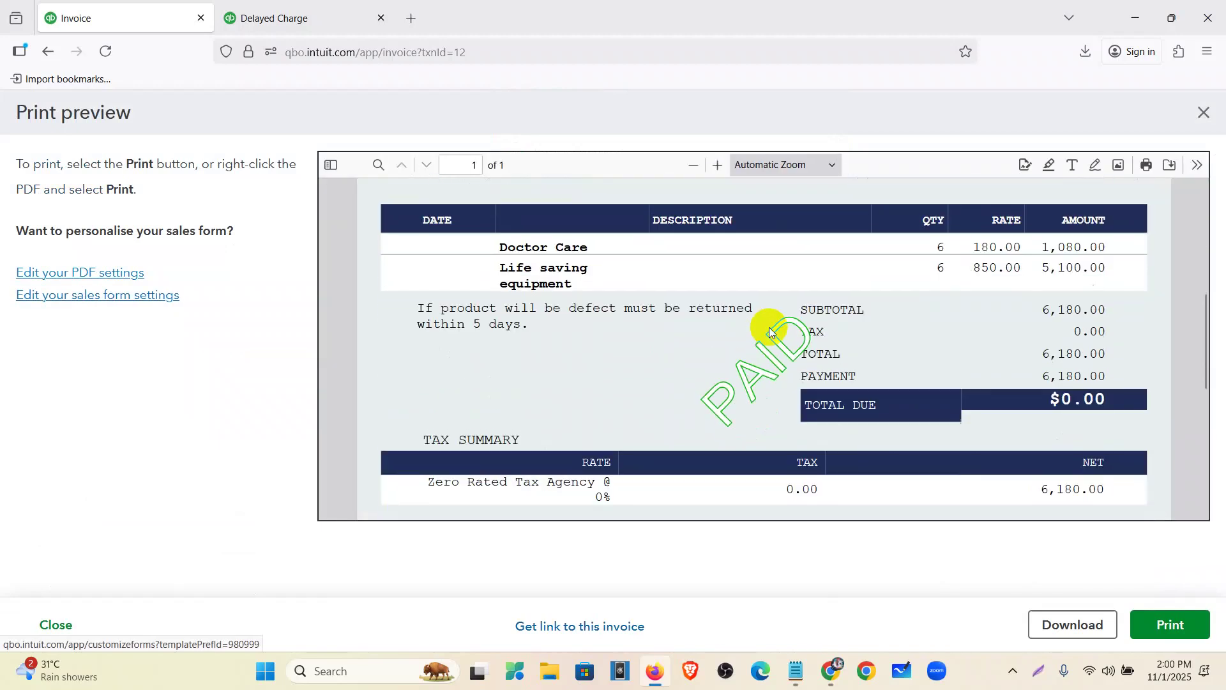
scroll(792, 339, "down", 3)
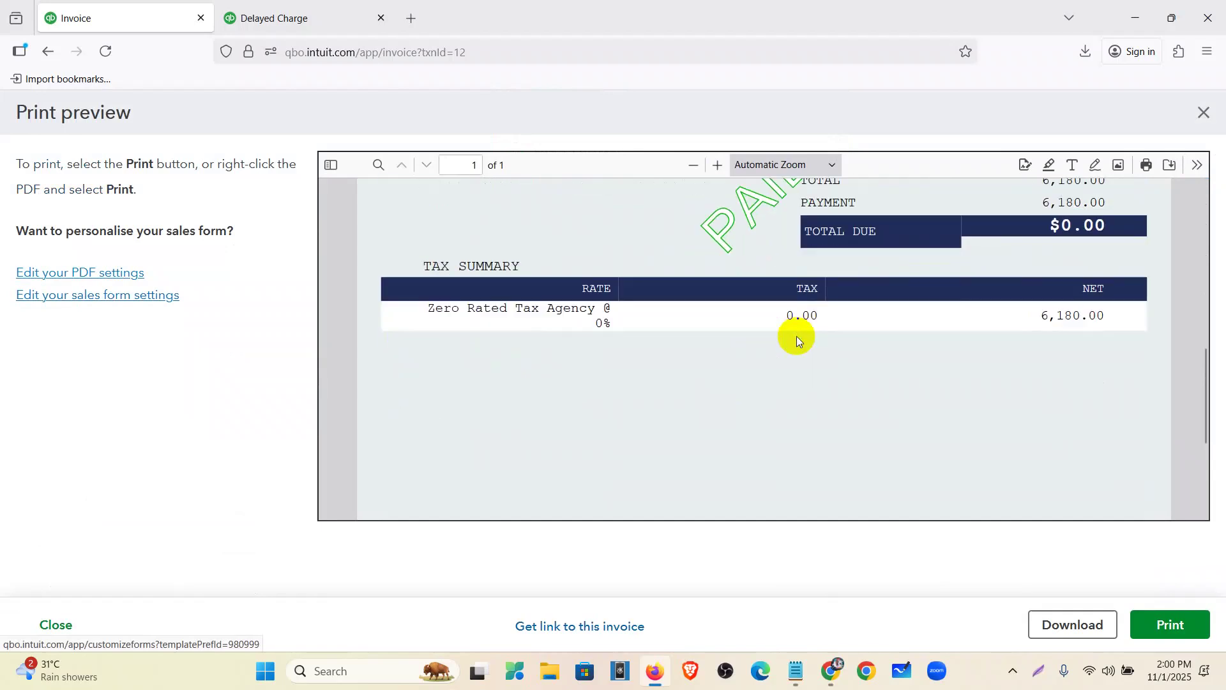
scroll(796, 336, "down", 3)
scroll(796, 336, "up", 10)
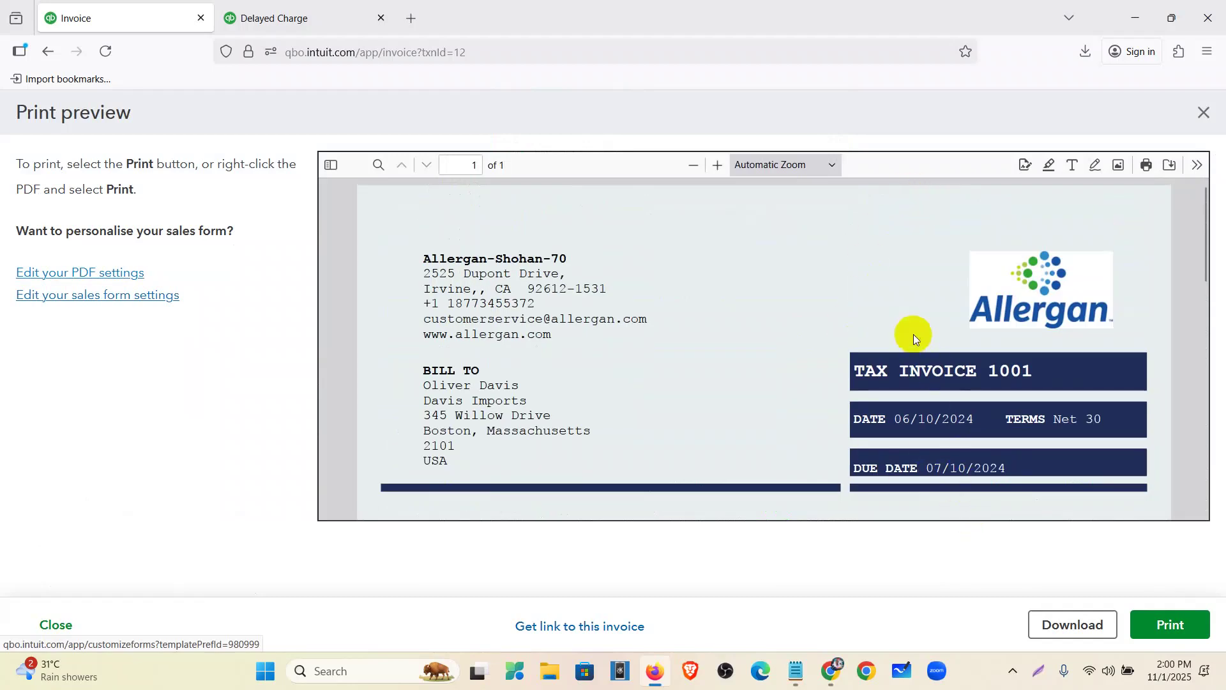
left_click(1204, 115)
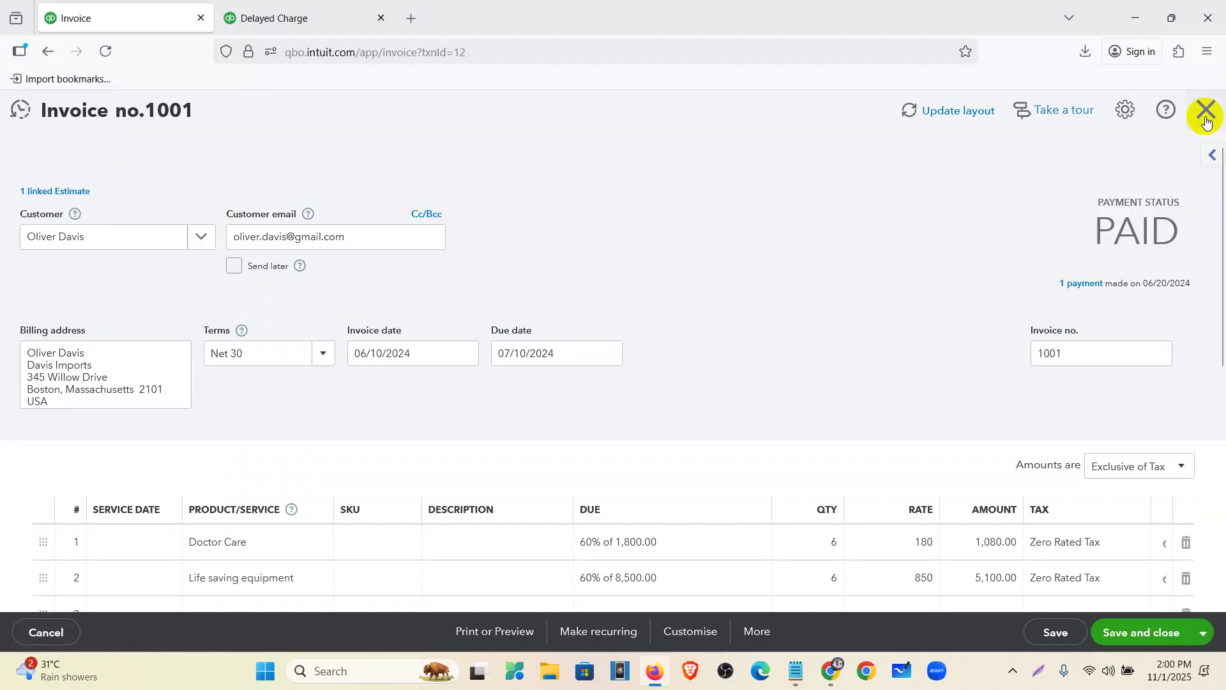
Display the transaction journal of invoice 1001 and examine its account entries.
left_click(767, 640)
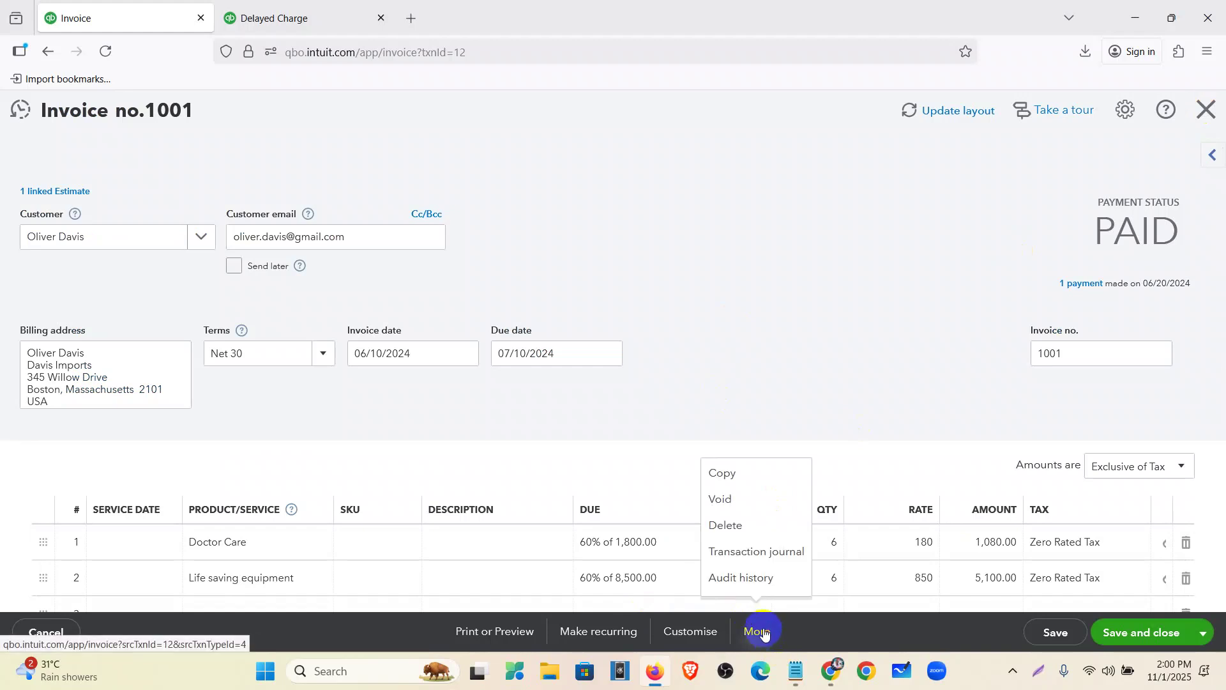
left_click(755, 561)
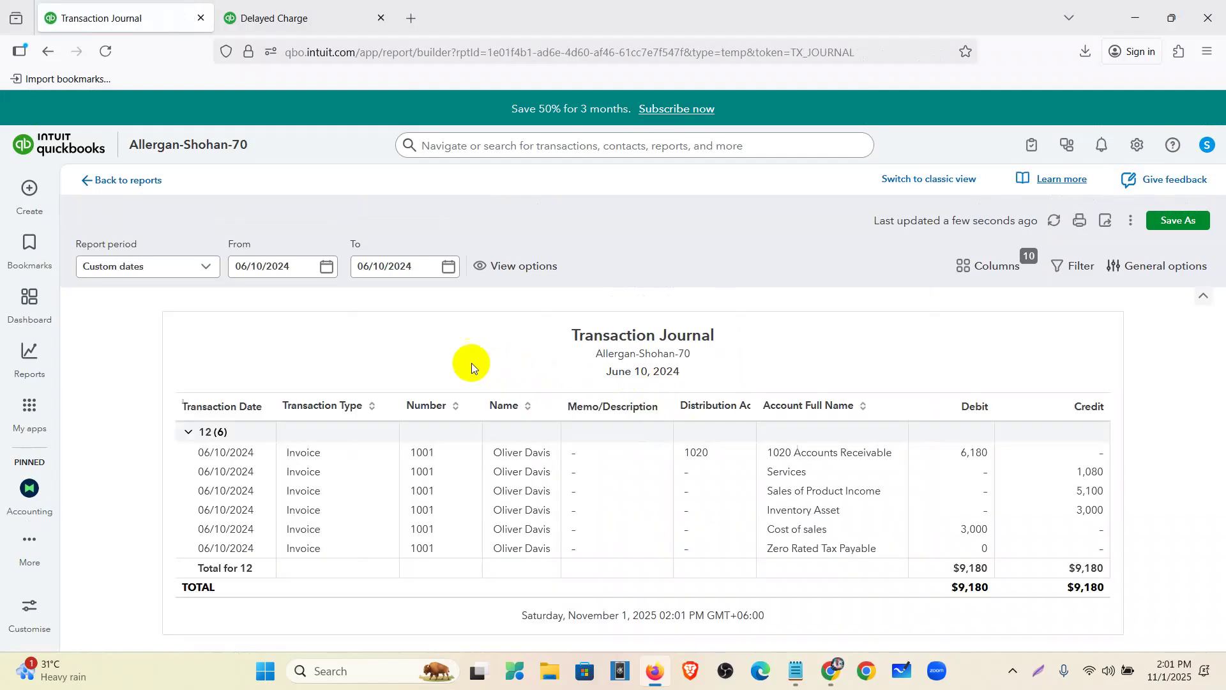
left_click(169, 266)
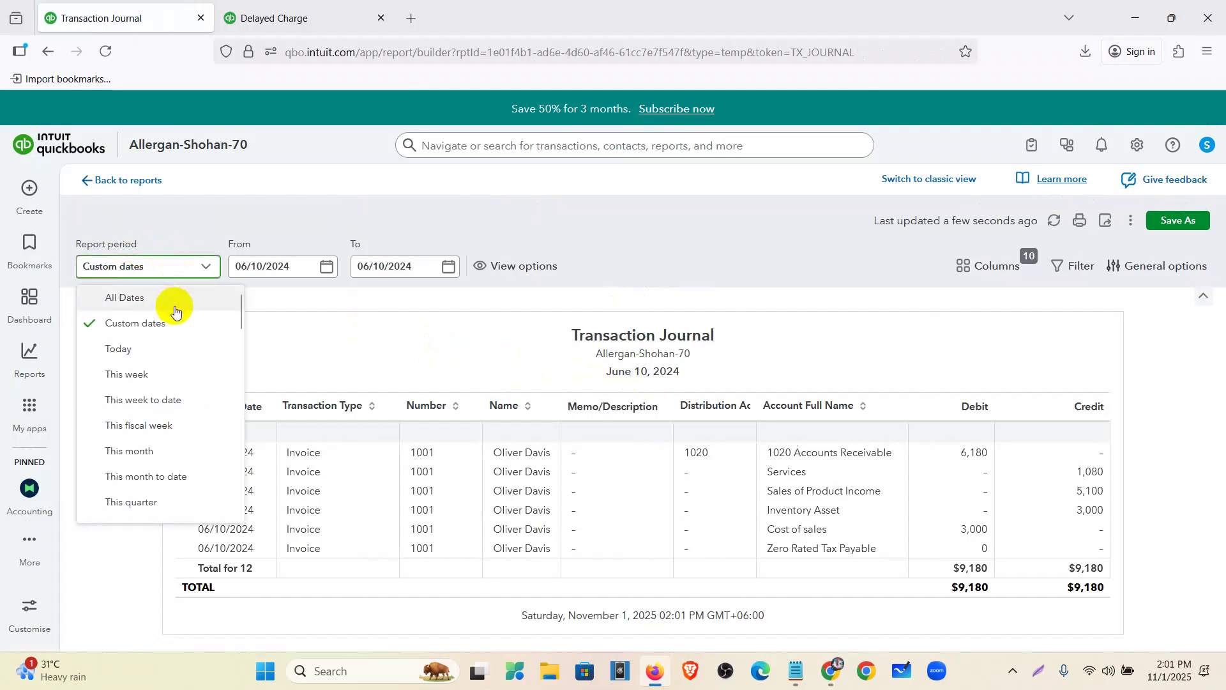
left_click(1187, 447)
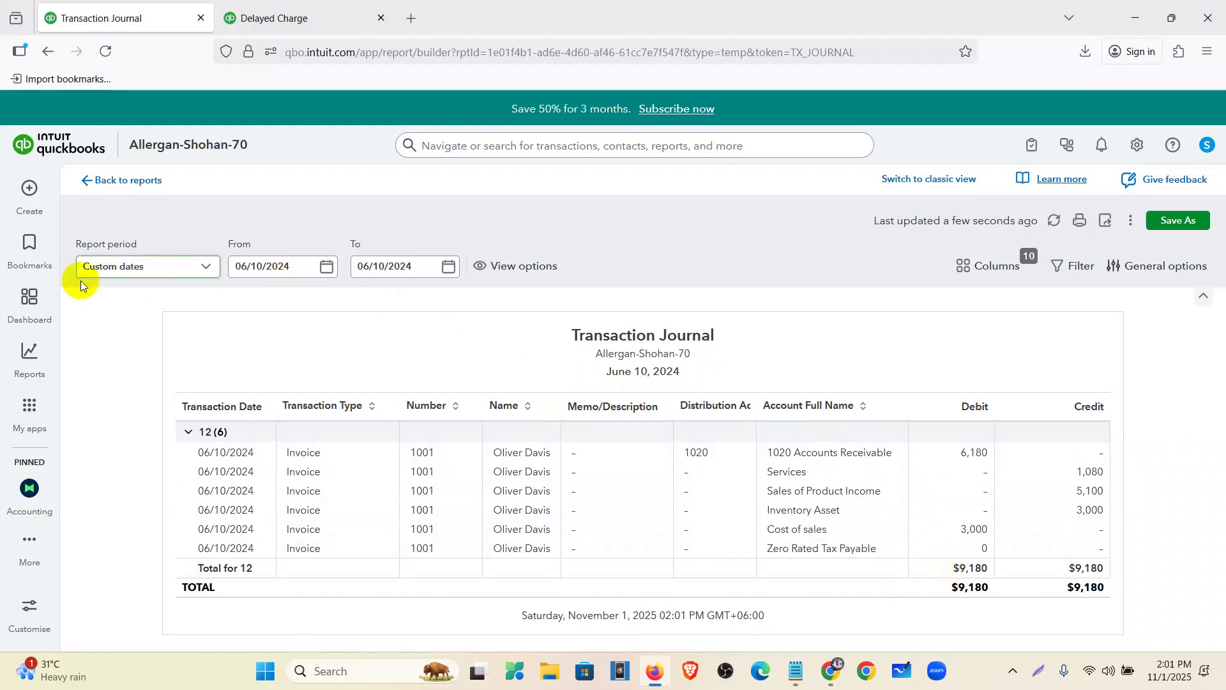
Return to the list of sales transactions.
mouse_move(29, 409)
mouse_move(112, 387)
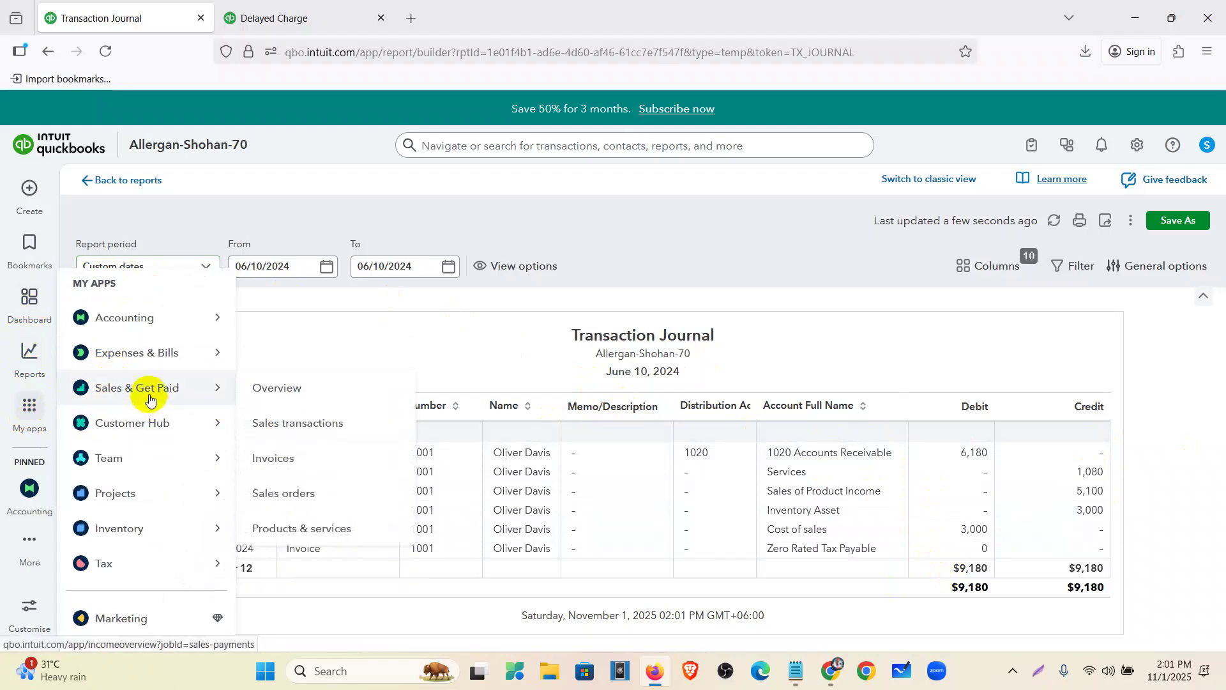
left_click(258, 423)
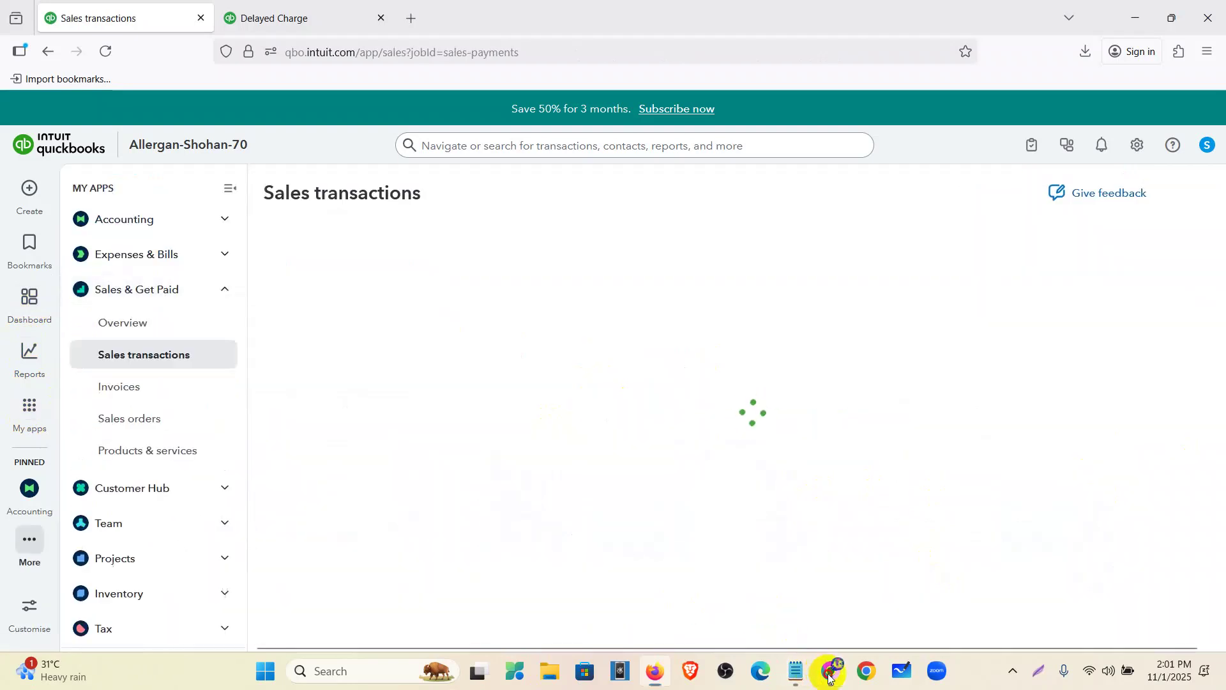
Switch to the Customer Invoice-All spreadsheet in Chrome and look through the customer invoice sheets up to the first sales receipts sheet.
left_click(831, 671)
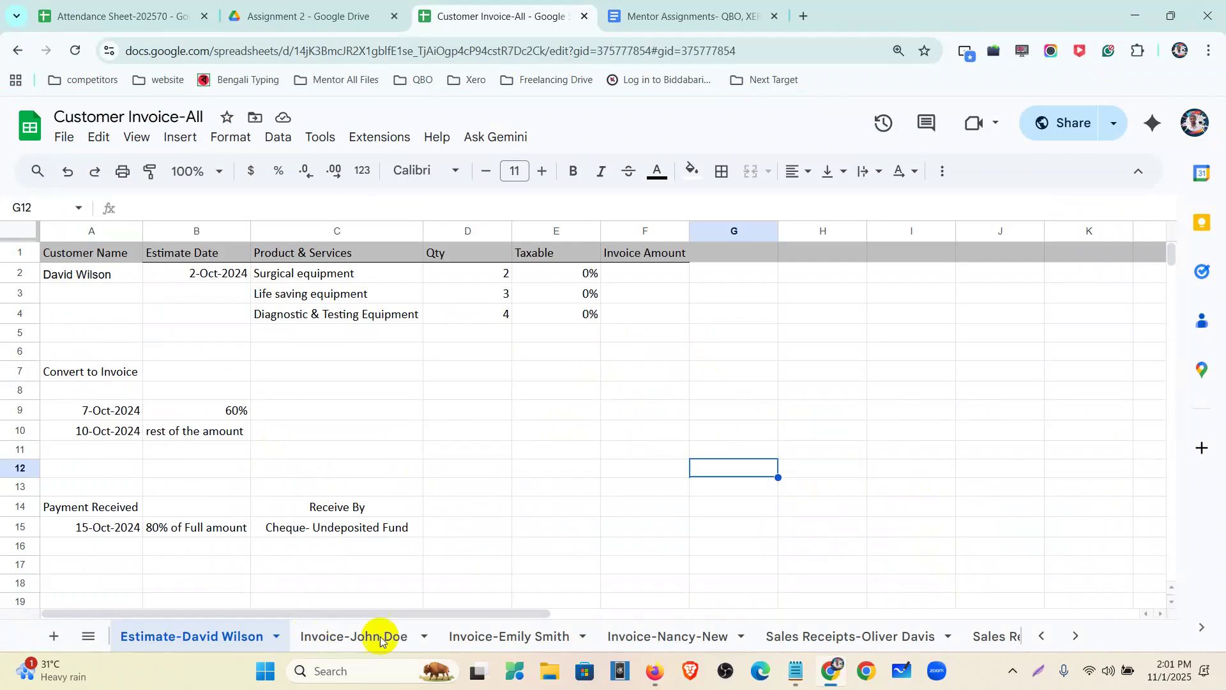
left_click(382, 636)
left_click(500, 635)
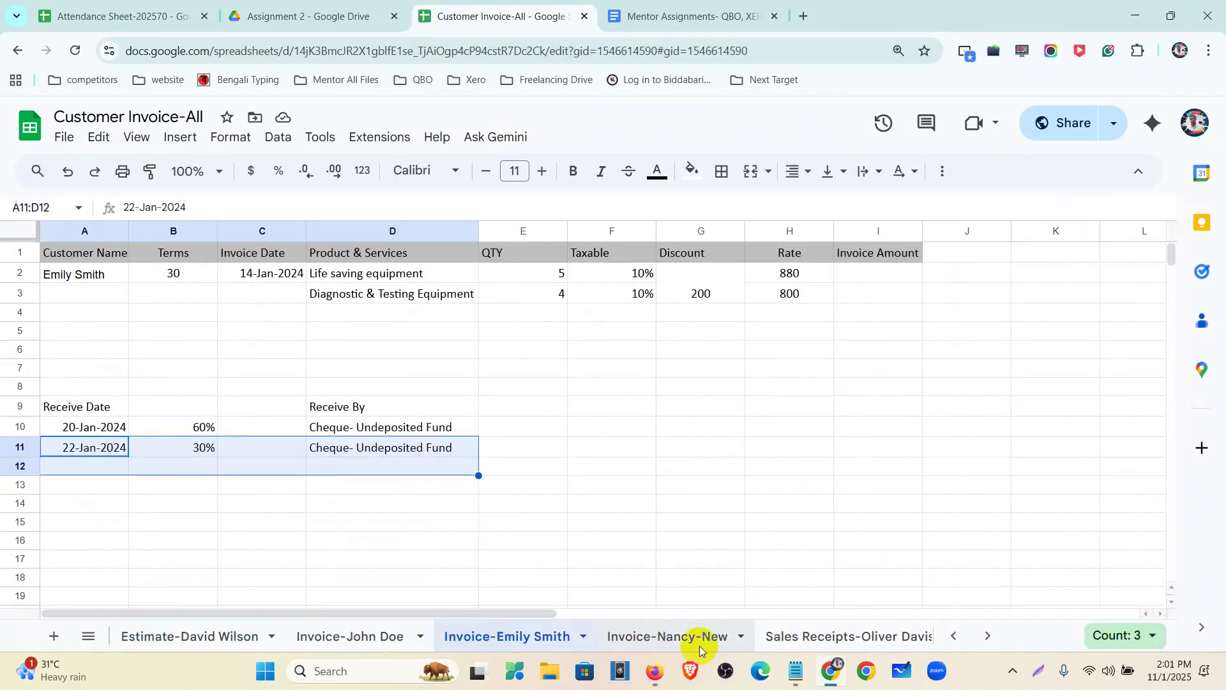
left_click(696, 638)
left_click(795, 639)
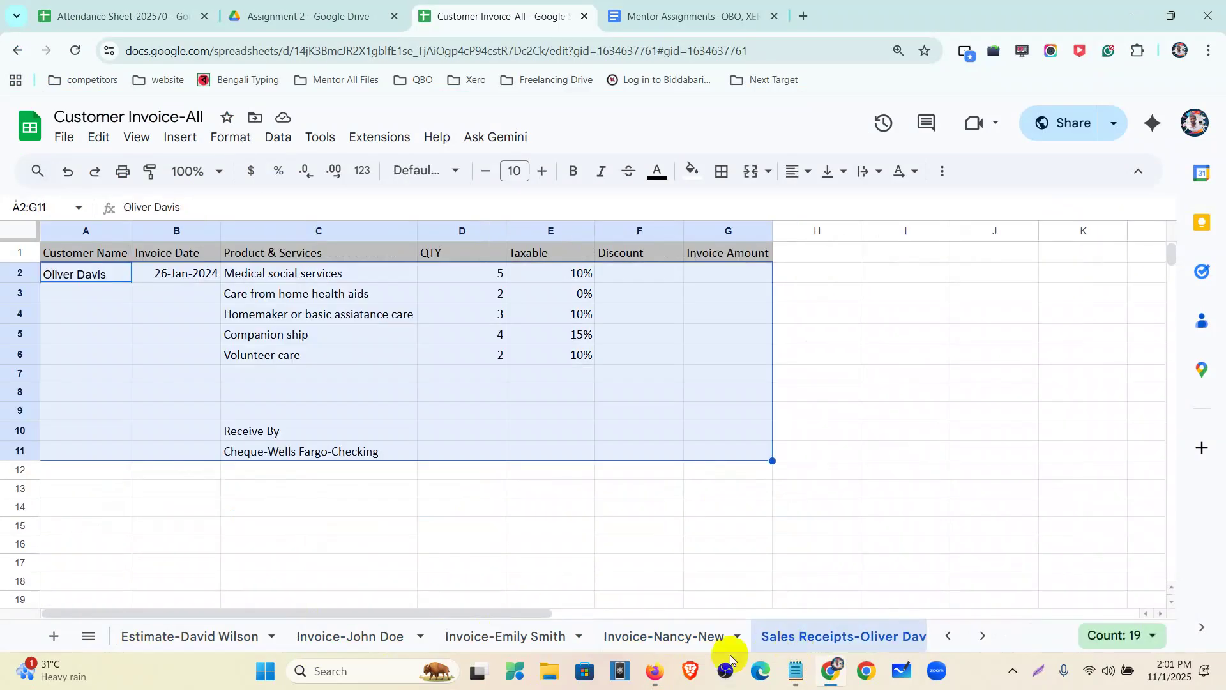
Switch back to QuickBooks in Firefox, start a blank invoice and examine its line columns and overall discount field.
left_click(656, 669)
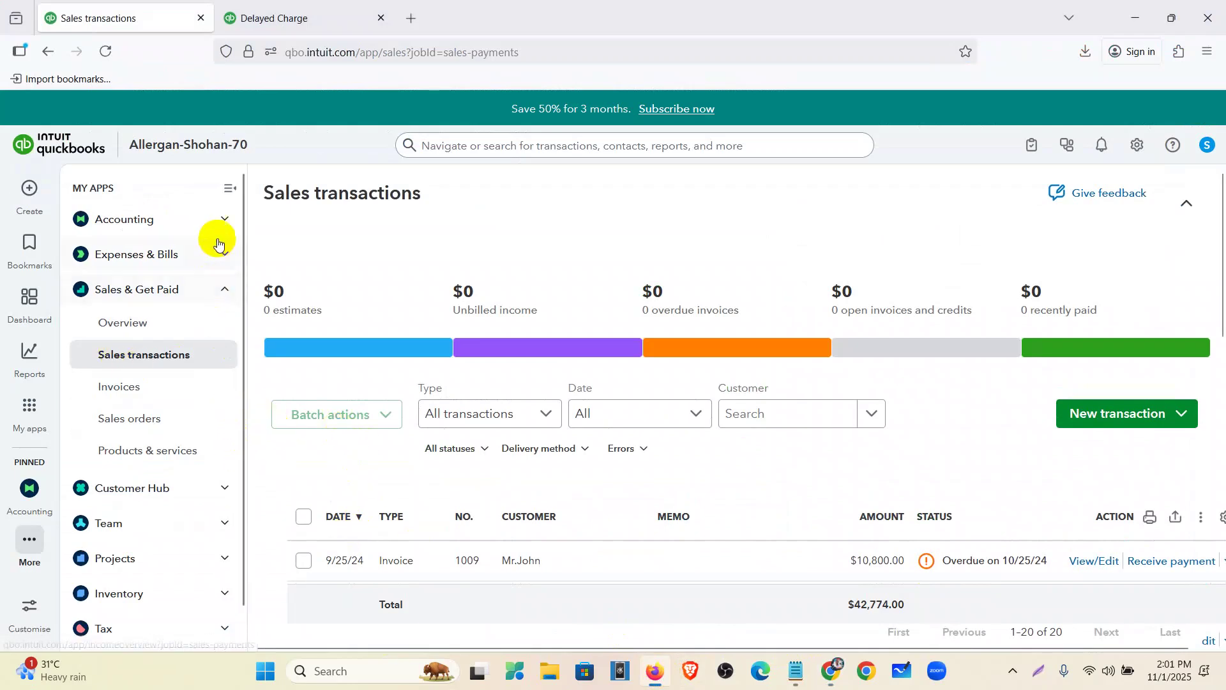
left_click(230, 188)
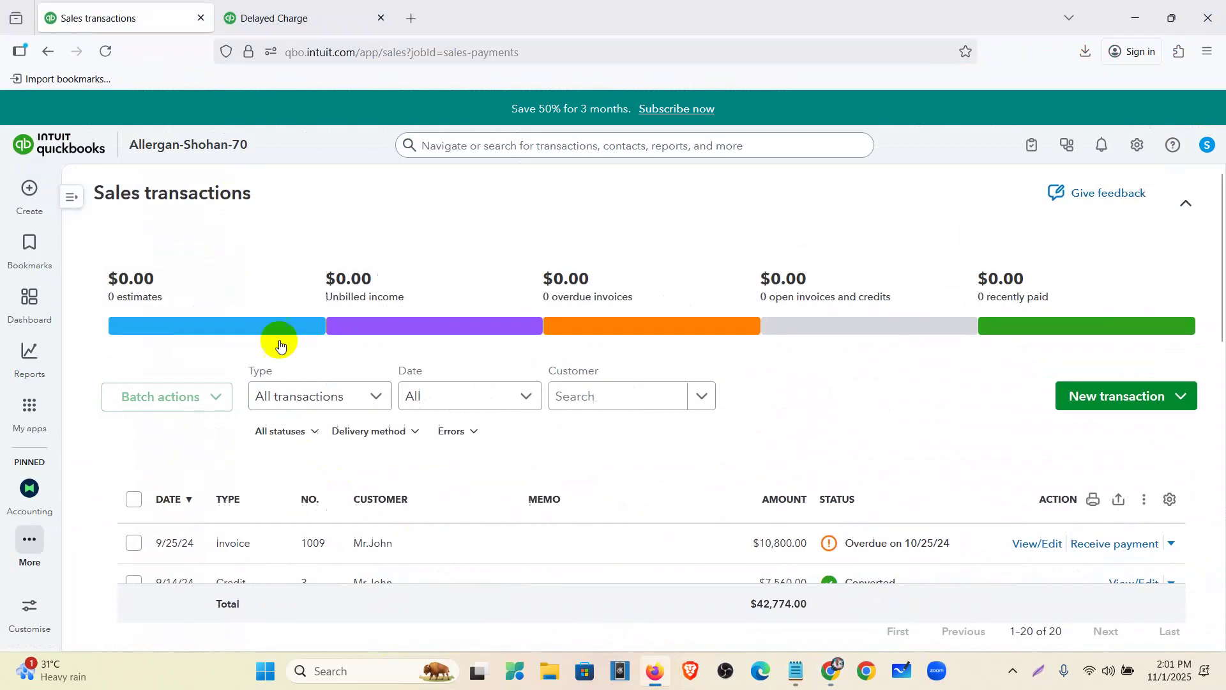
scroll(553, 433, "down", 3)
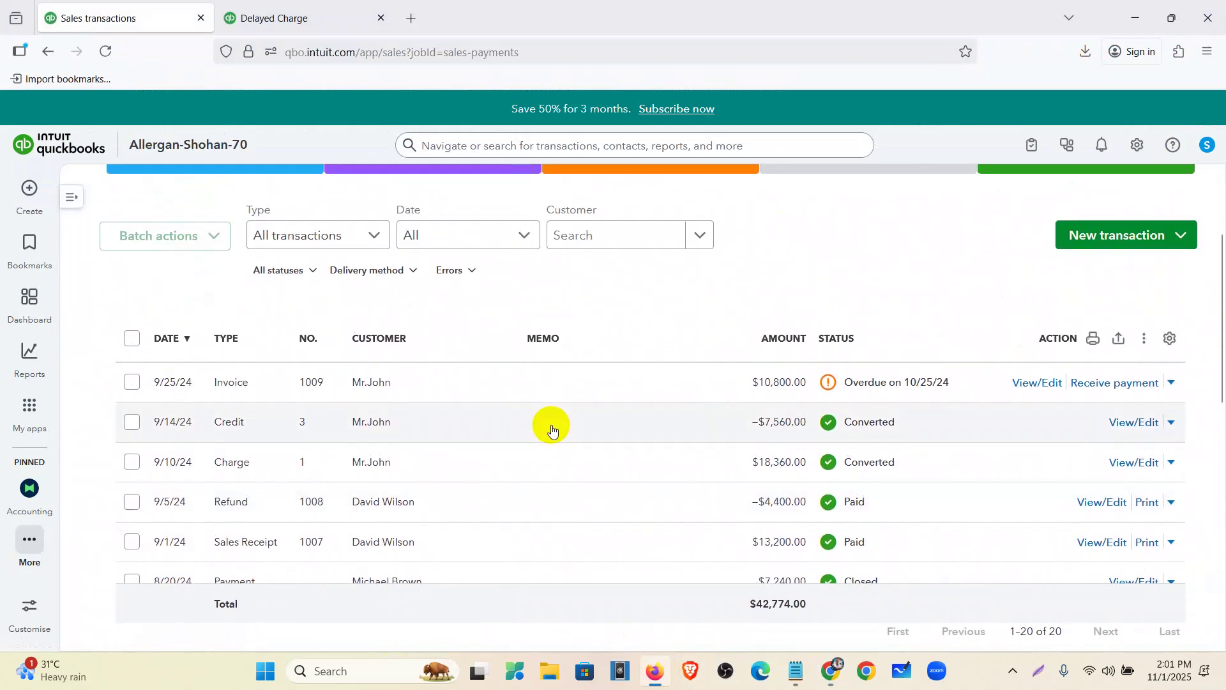
left_click(30, 188)
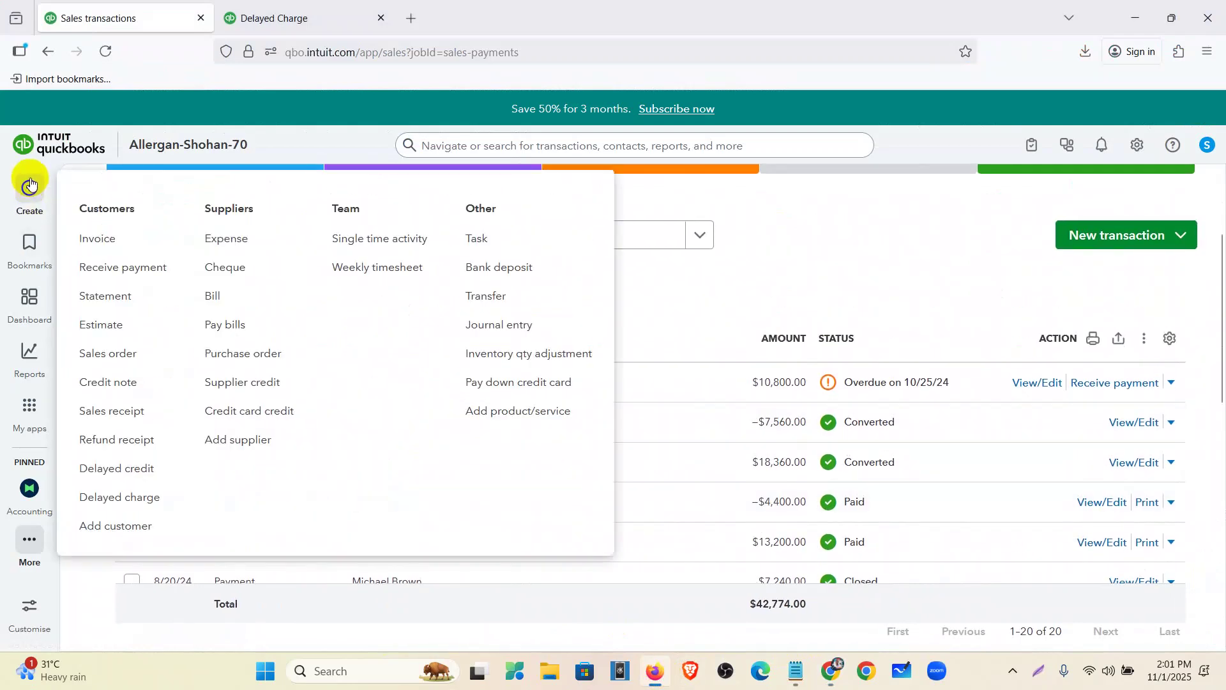
left_click(106, 238)
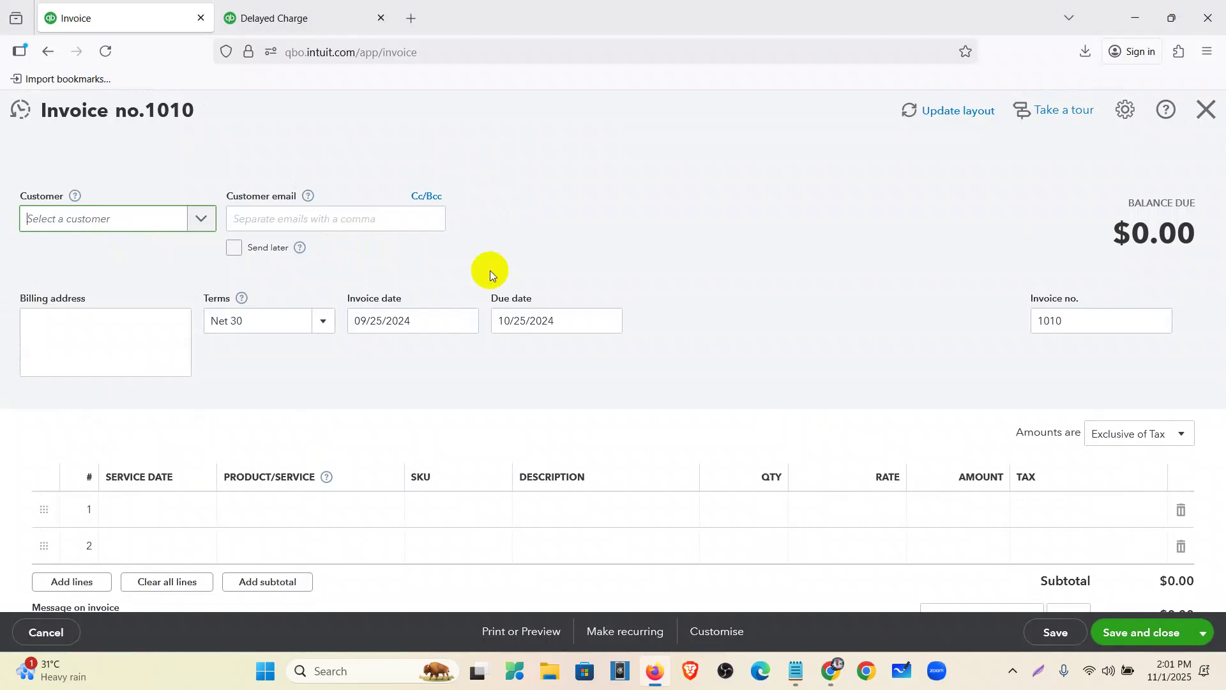
scroll(490, 271, "down", 3)
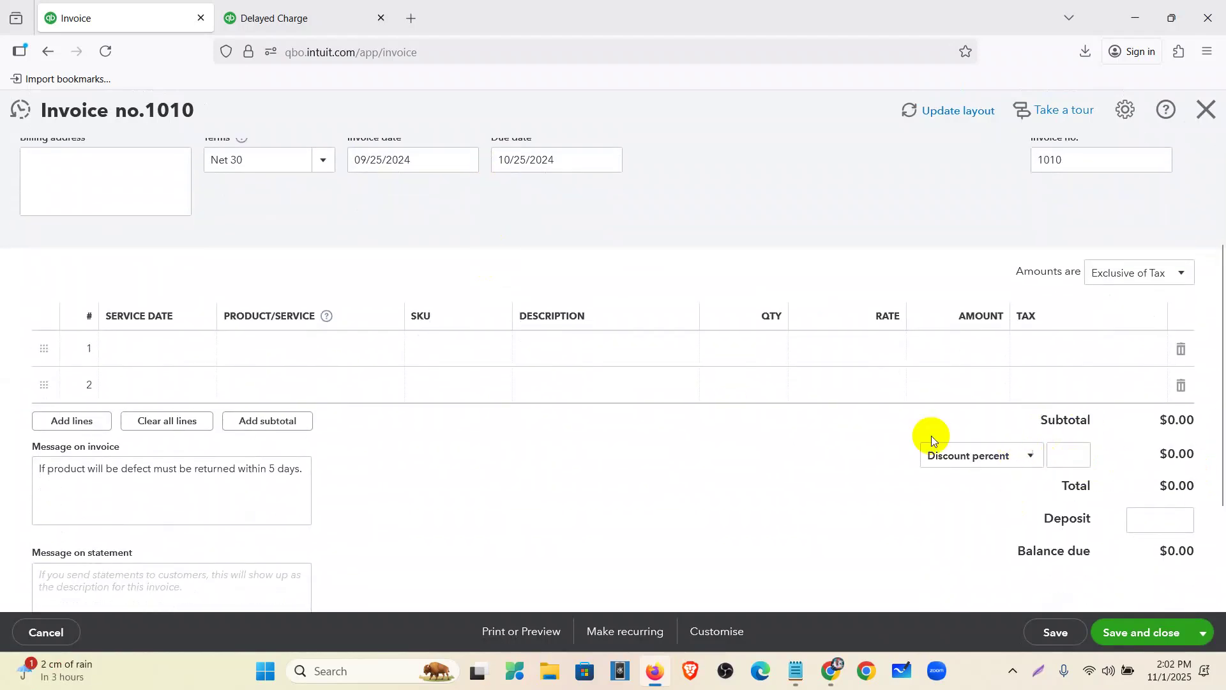
scroll(197, 251, "up", 3)
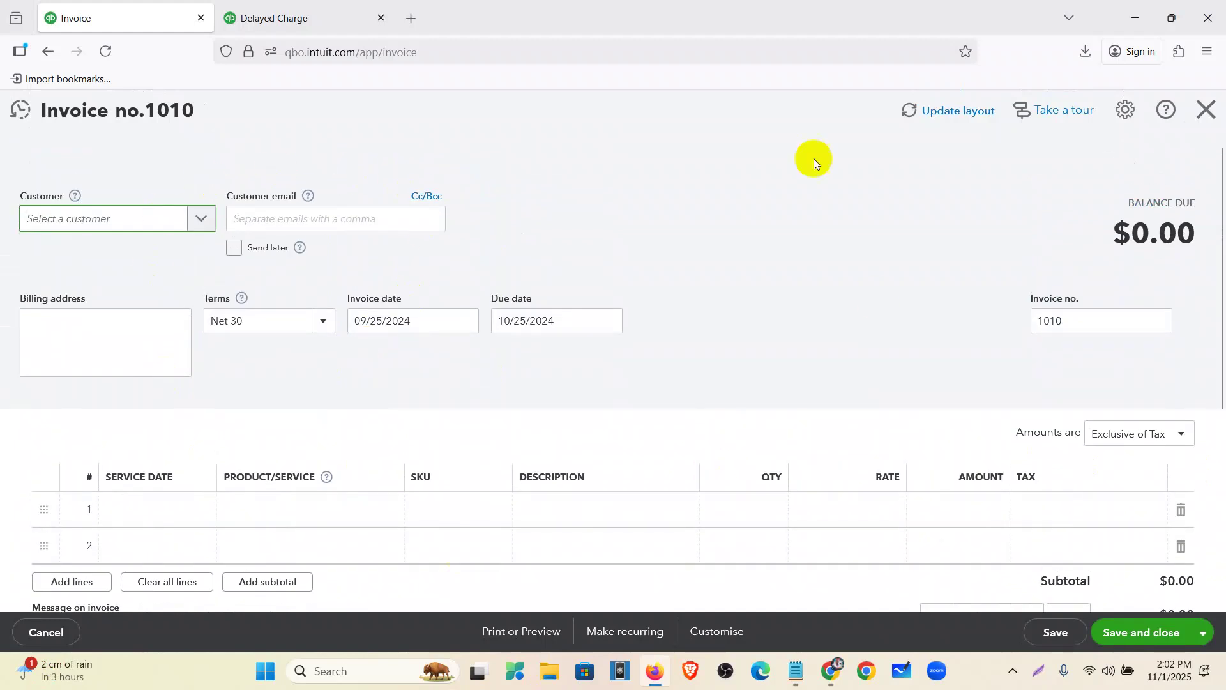
scroll(812, 432, "down", 3)
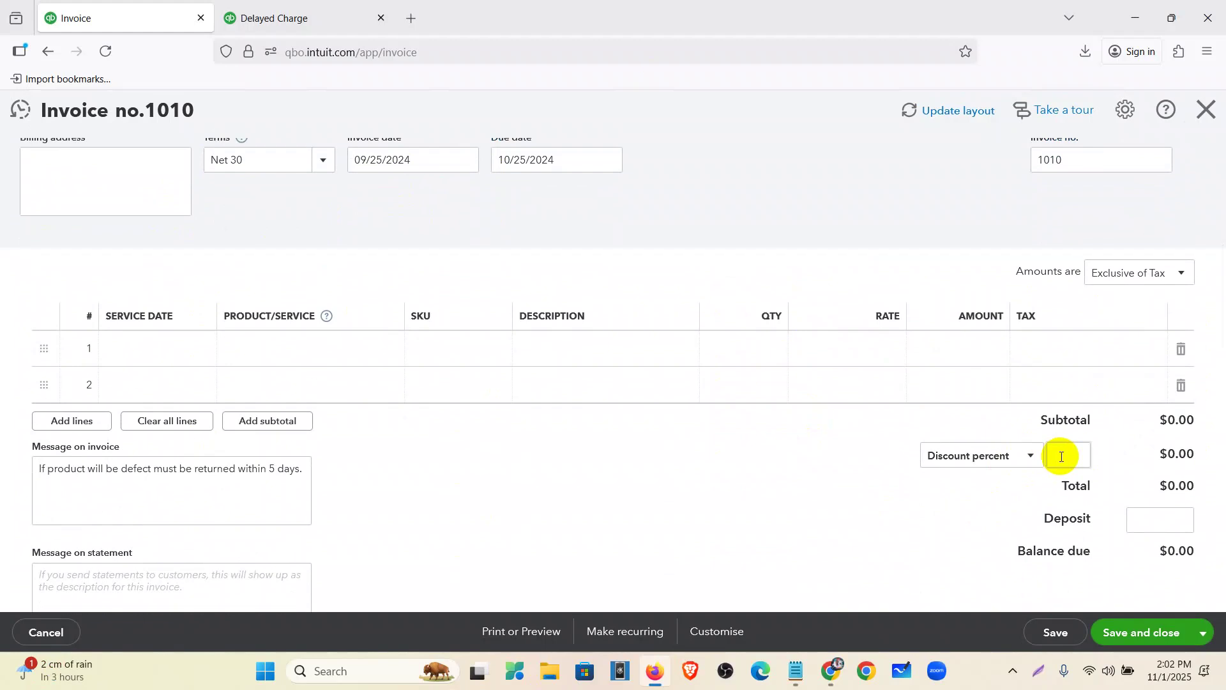
Switch to the Customer Invoice-All spreadsheet and examine the Discount % of each product line on the newest invoice sheet.
left_click(831, 671)
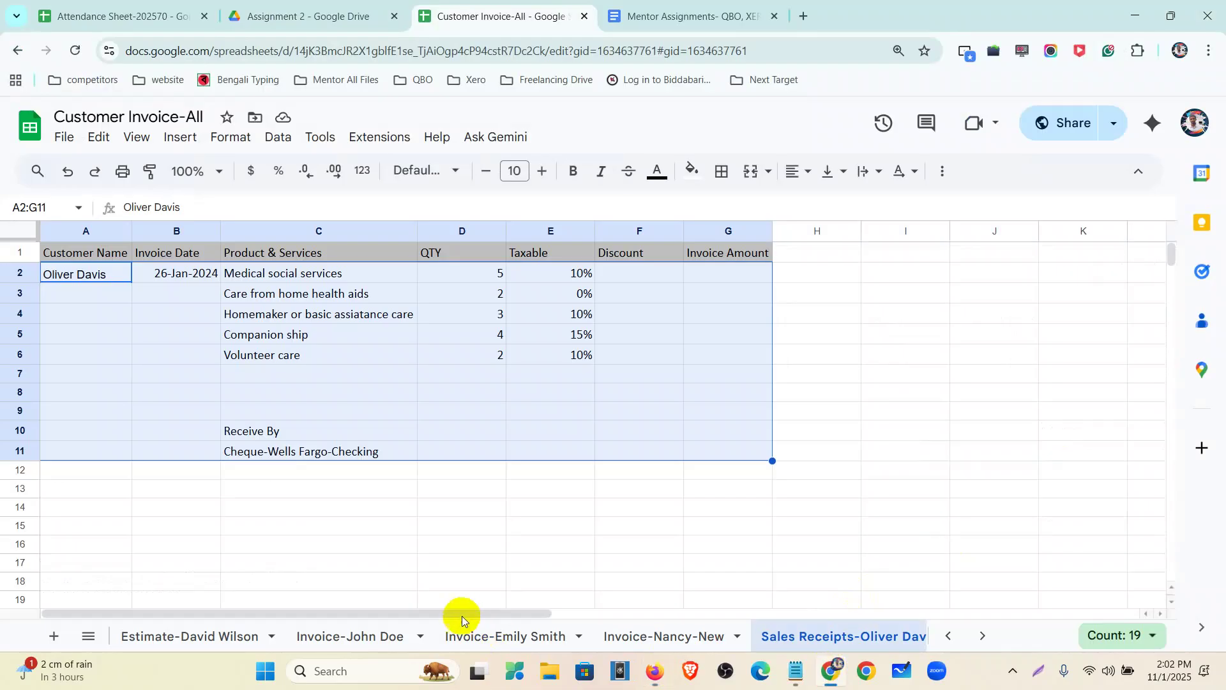
left_click(671, 636)
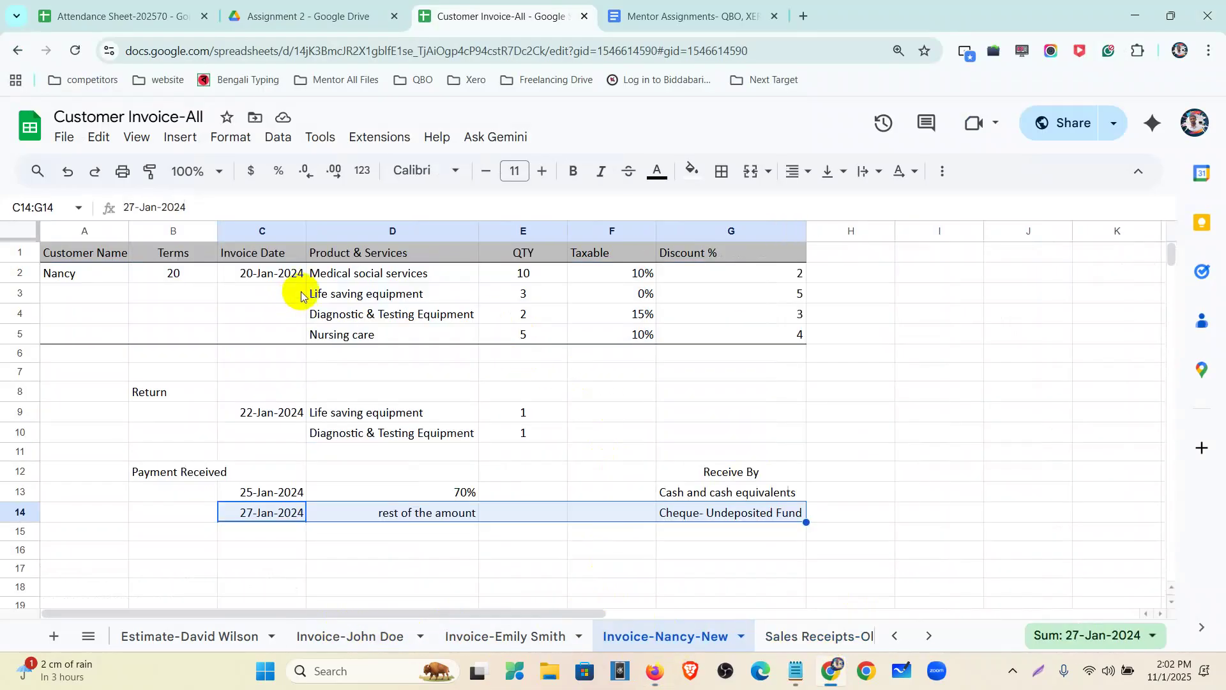
left_click(778, 276)
left_click(783, 300)
left_click(788, 316)
left_click(791, 274)
left_click(792, 298)
left_click(791, 316)
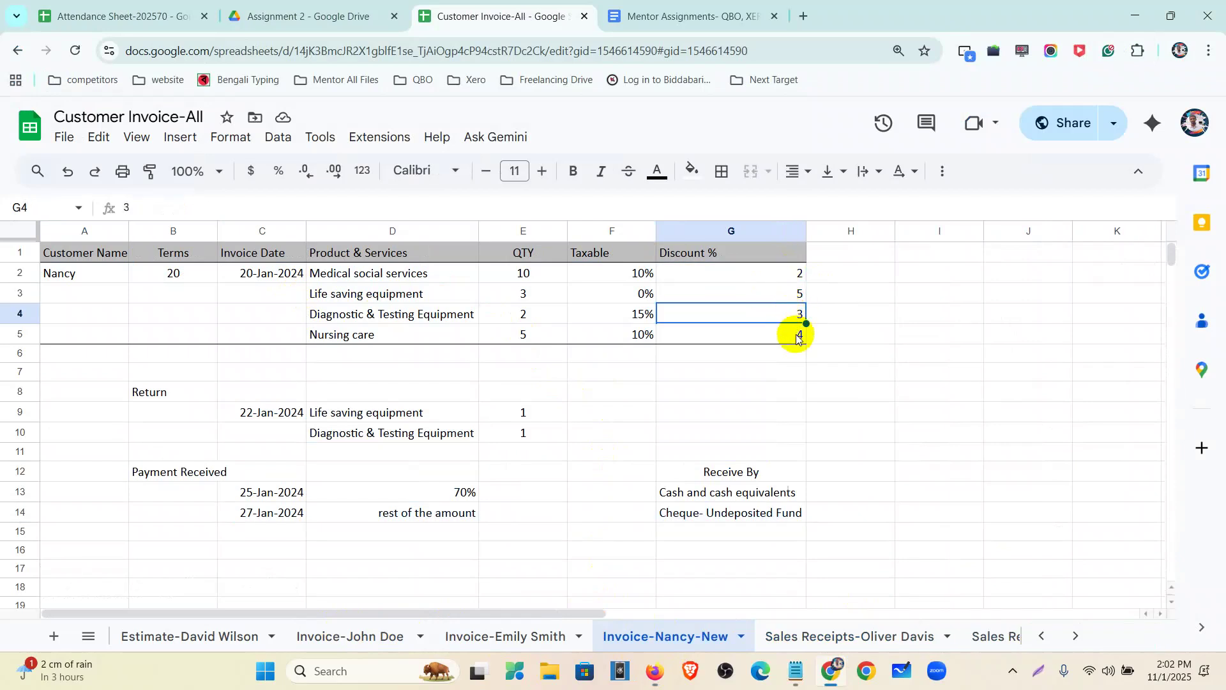
left_click(797, 337)
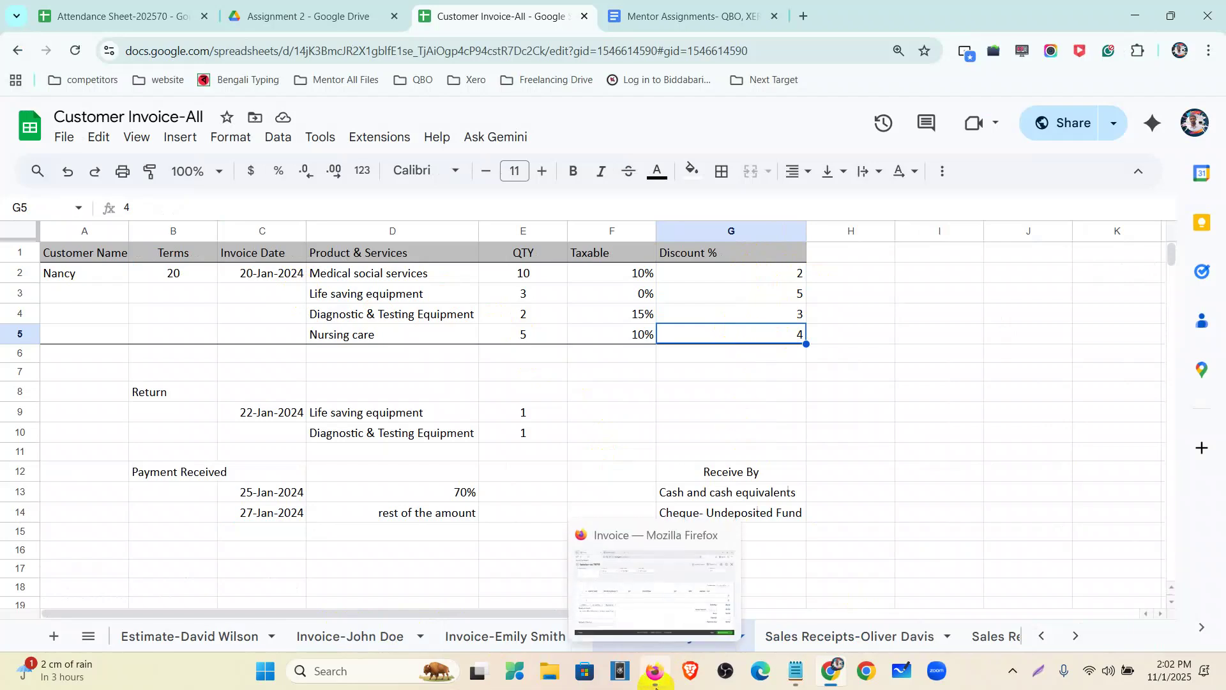
Return to QuickBooks in Firefox, close the blank invoice and open the list of products and services.
left_click(656, 686)
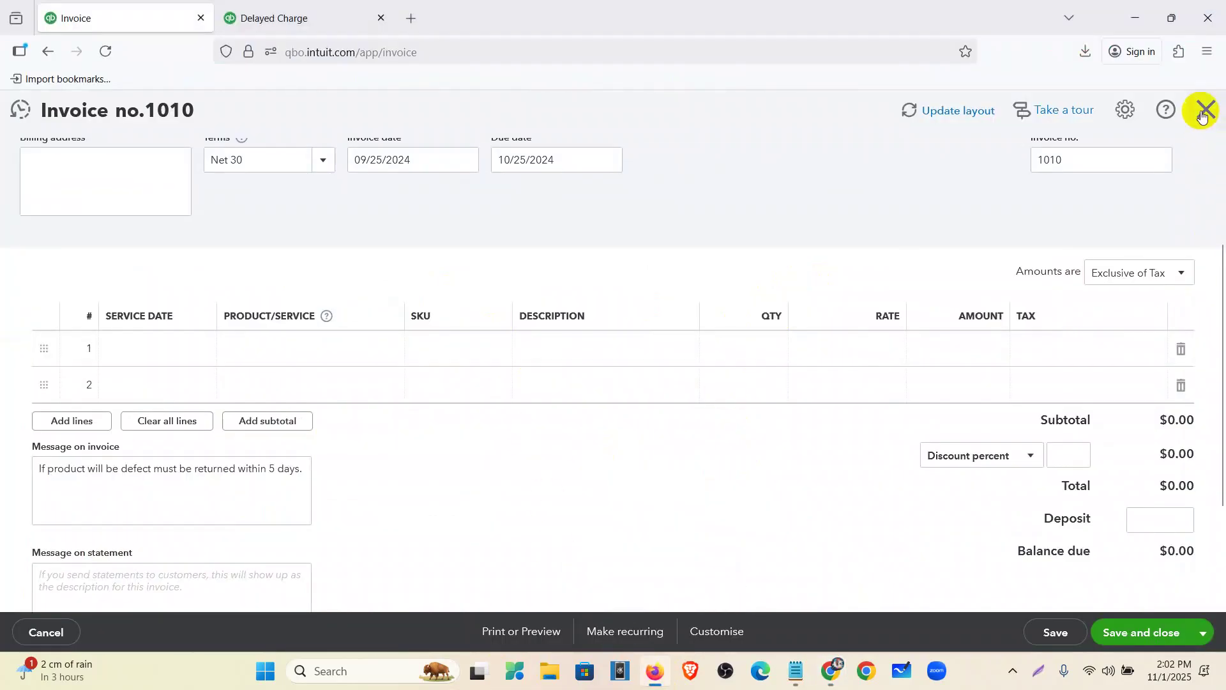
left_click(1202, 116)
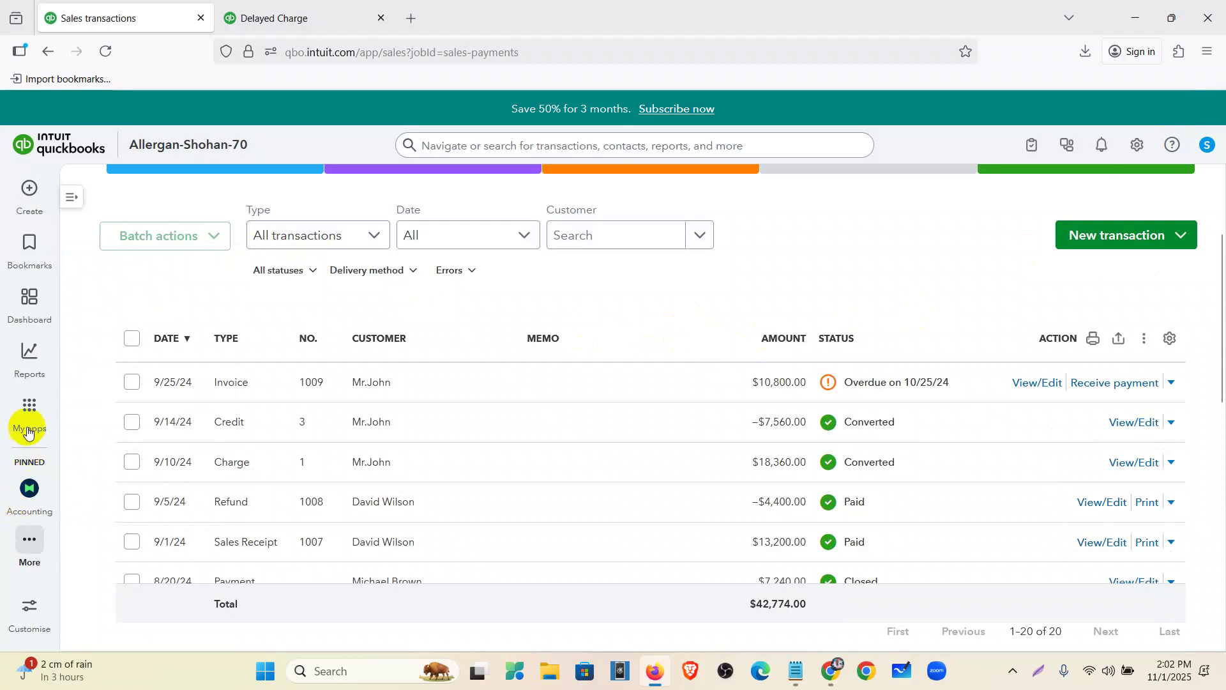
mouse_move(30, 416)
mouse_move(123, 358)
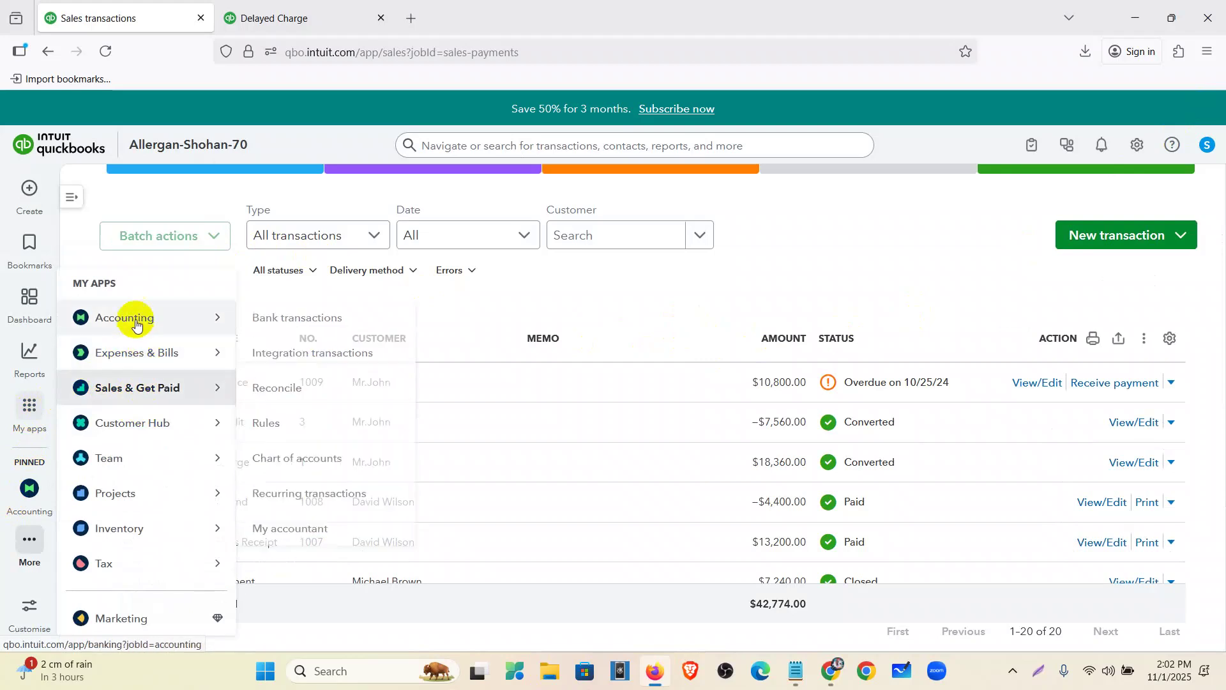
mouse_move(156, 424)
mouse_move(129, 391)
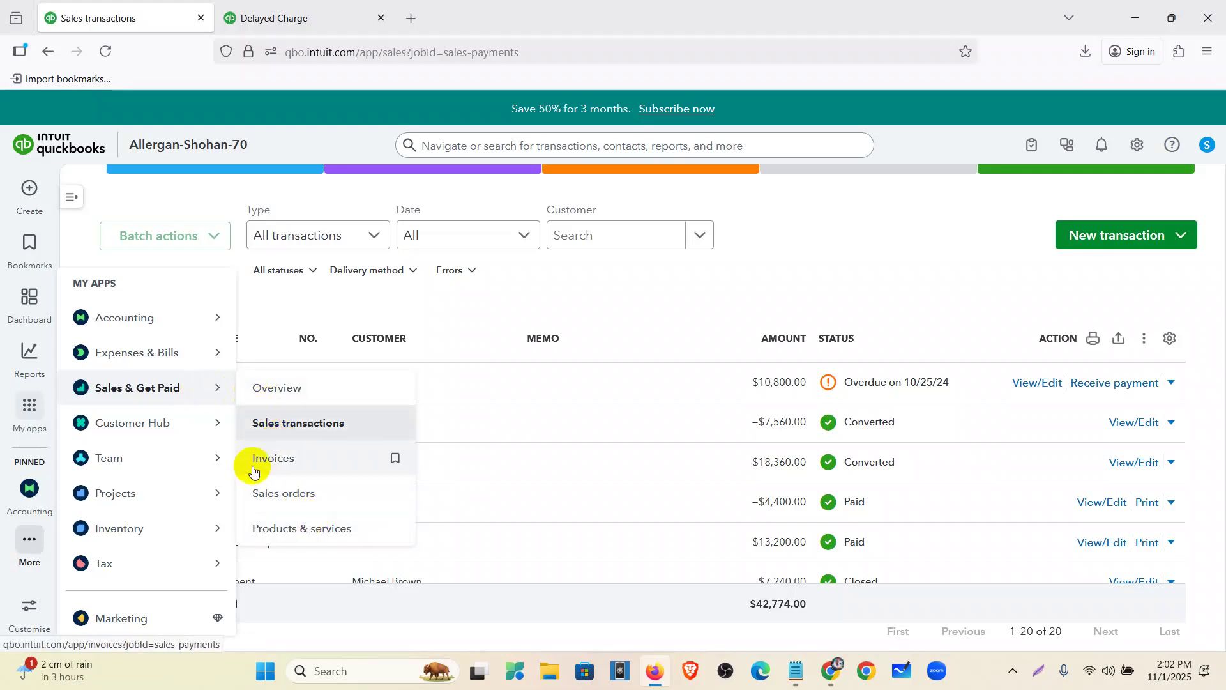
left_click(298, 529)
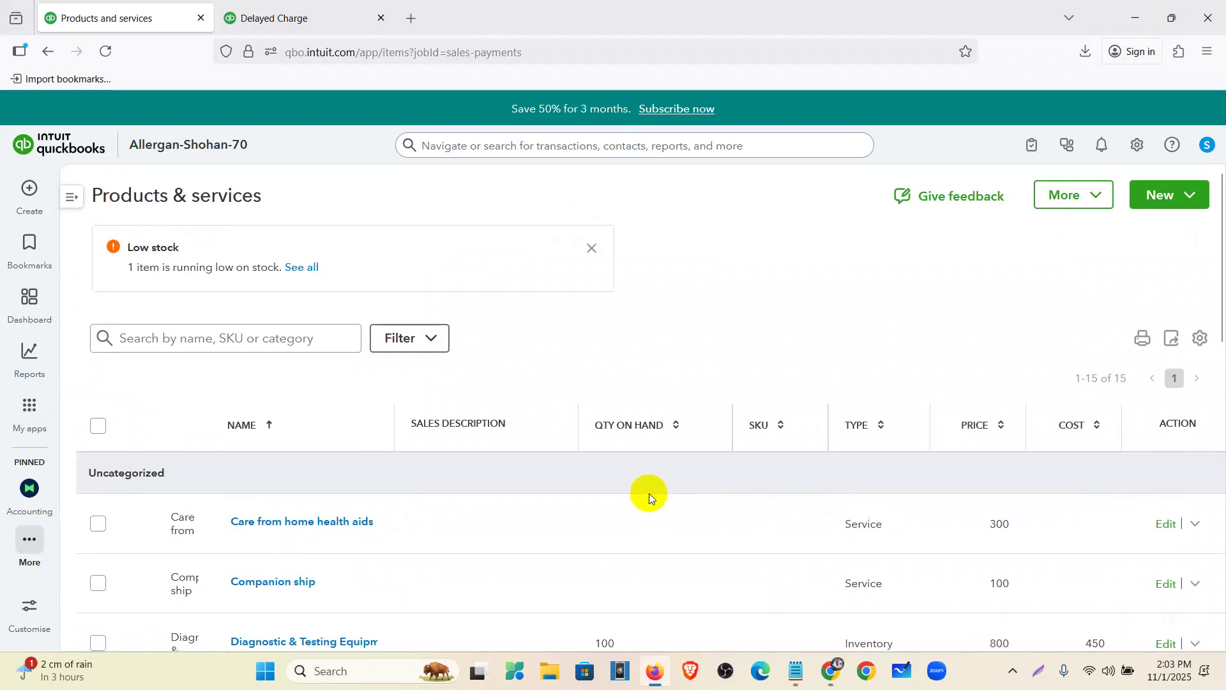
Dismiss the low stock notice, then create and save a service named Sales Discount with a price of -0.50.
left_click(590, 262)
left_click(1160, 198)
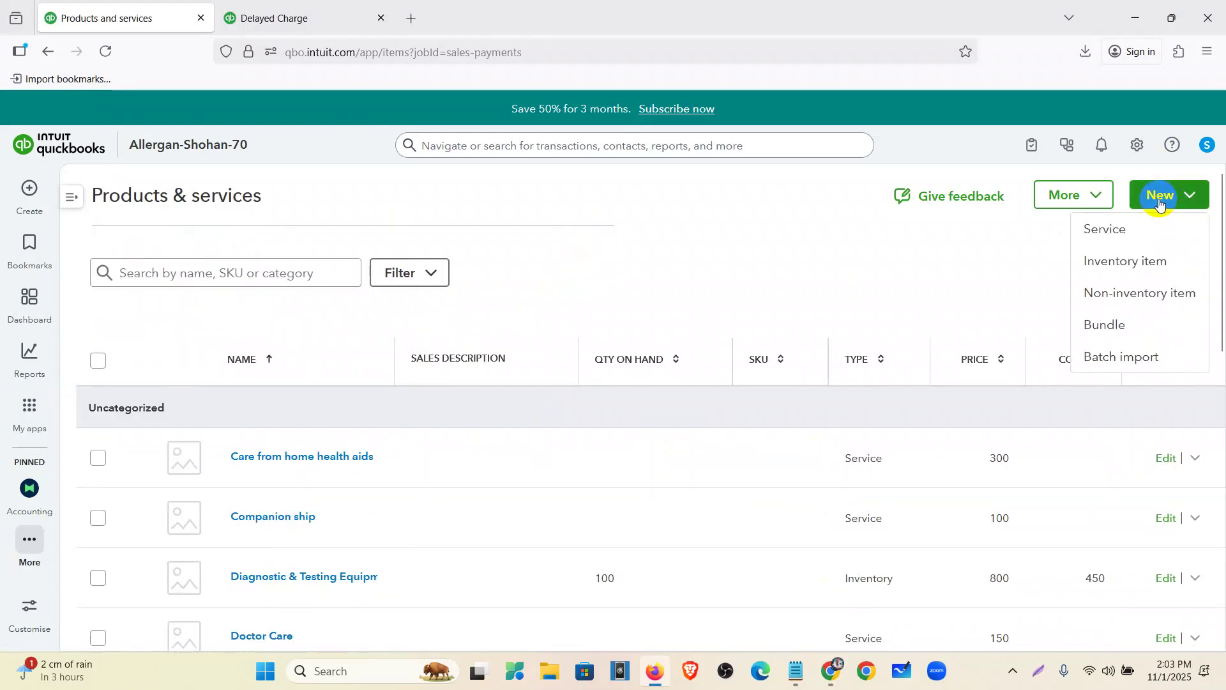
left_click(1109, 238)
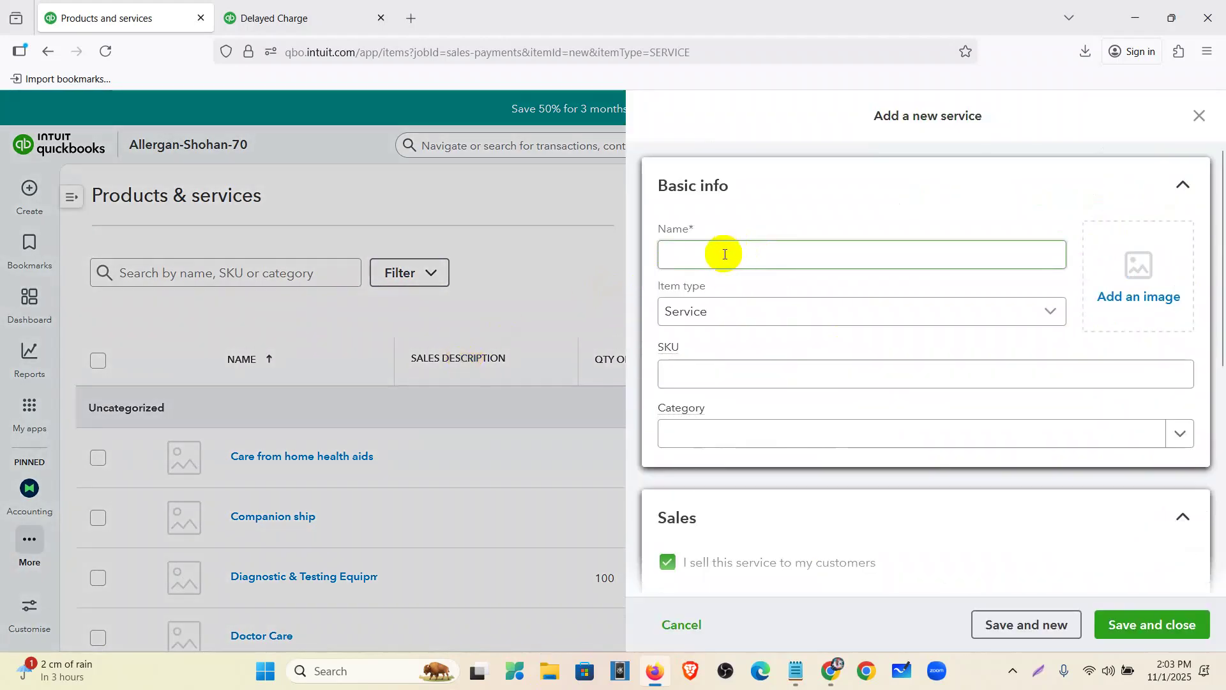
left_click(725, 254)
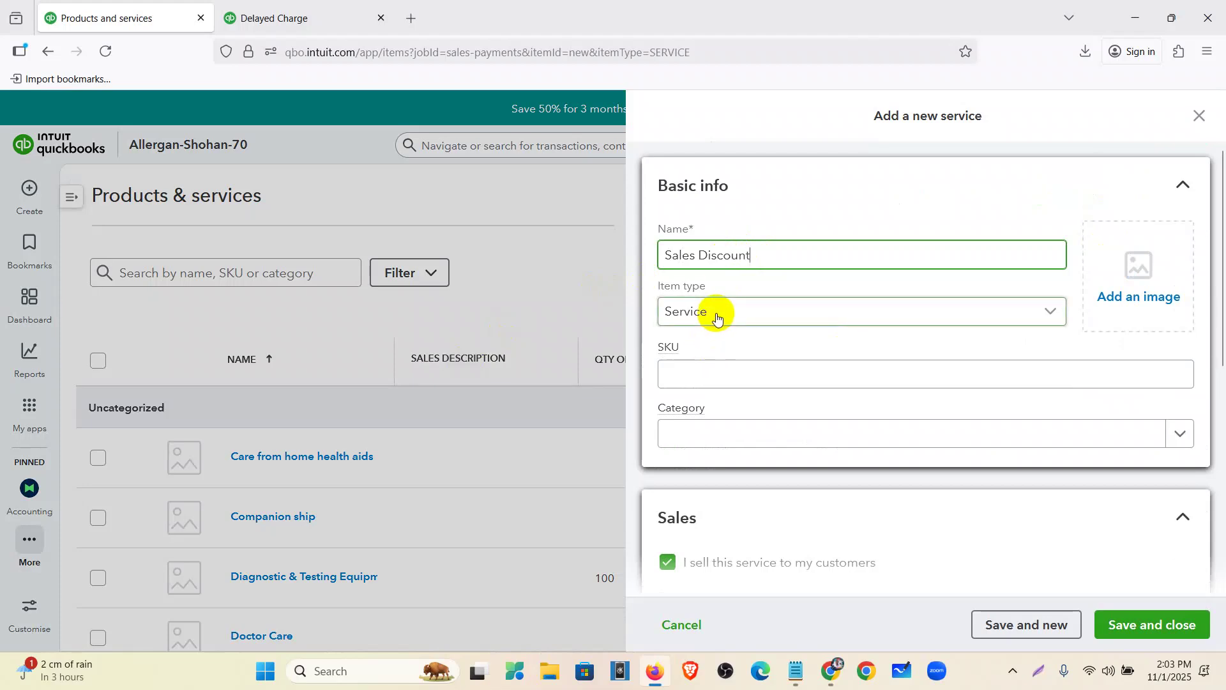
scroll(717, 316, "down", 5)
left_click(705, 287)
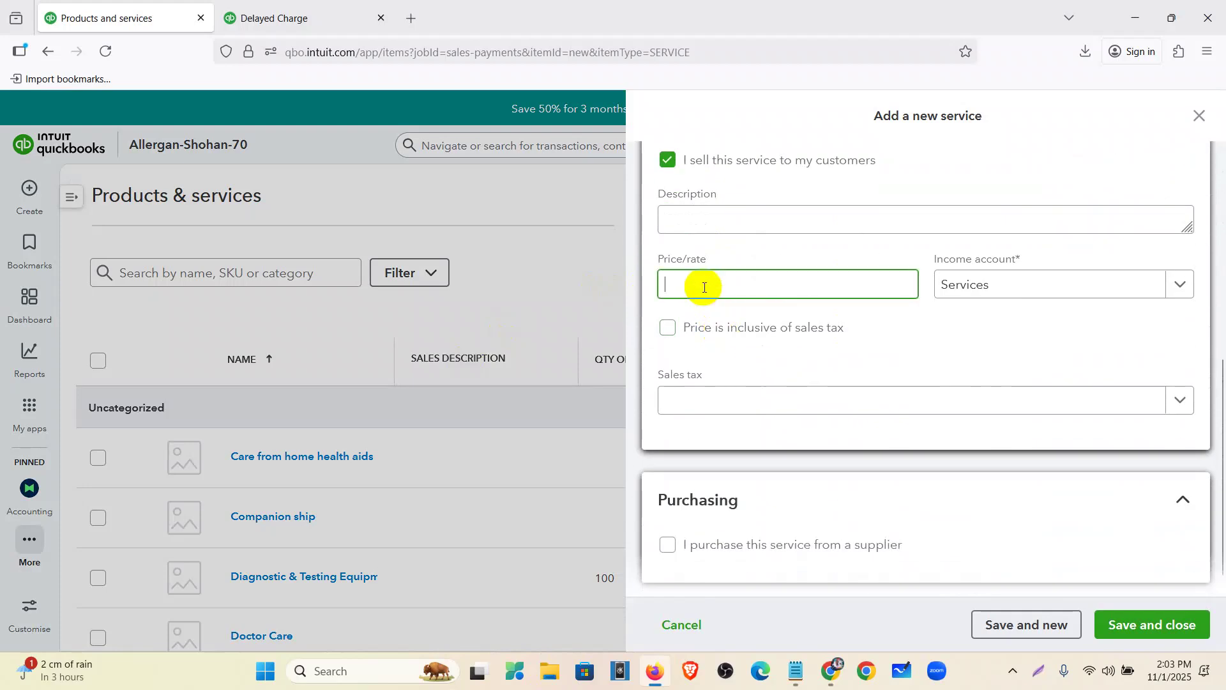
type("-0.50")
scroll(1016, 511, "down", 1)
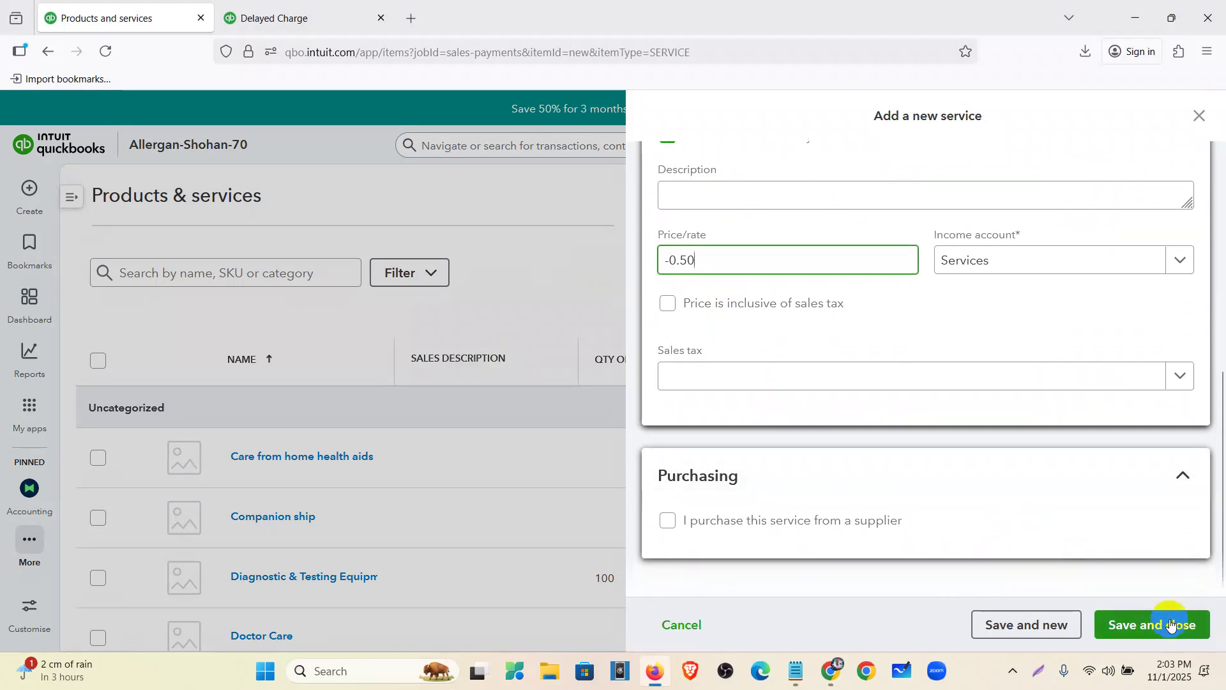
left_click(1170, 623)
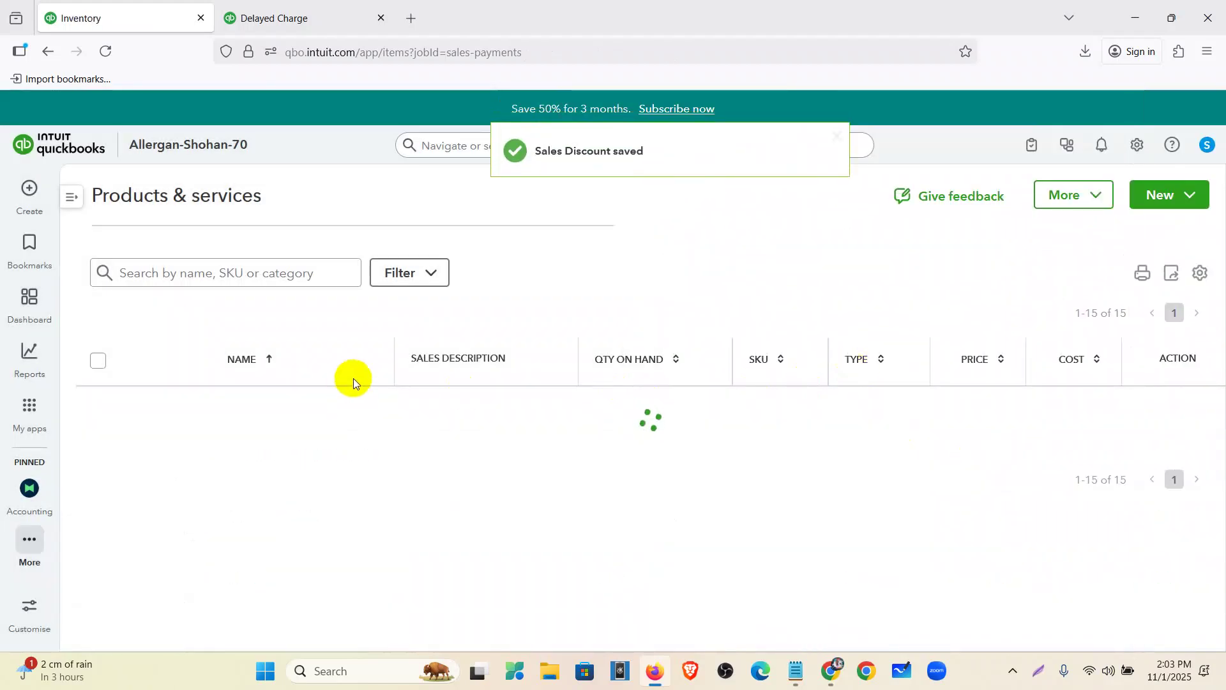
Check the Sales Discount entry and its price in the products and services list.
scroll(422, 385, "down", 3)
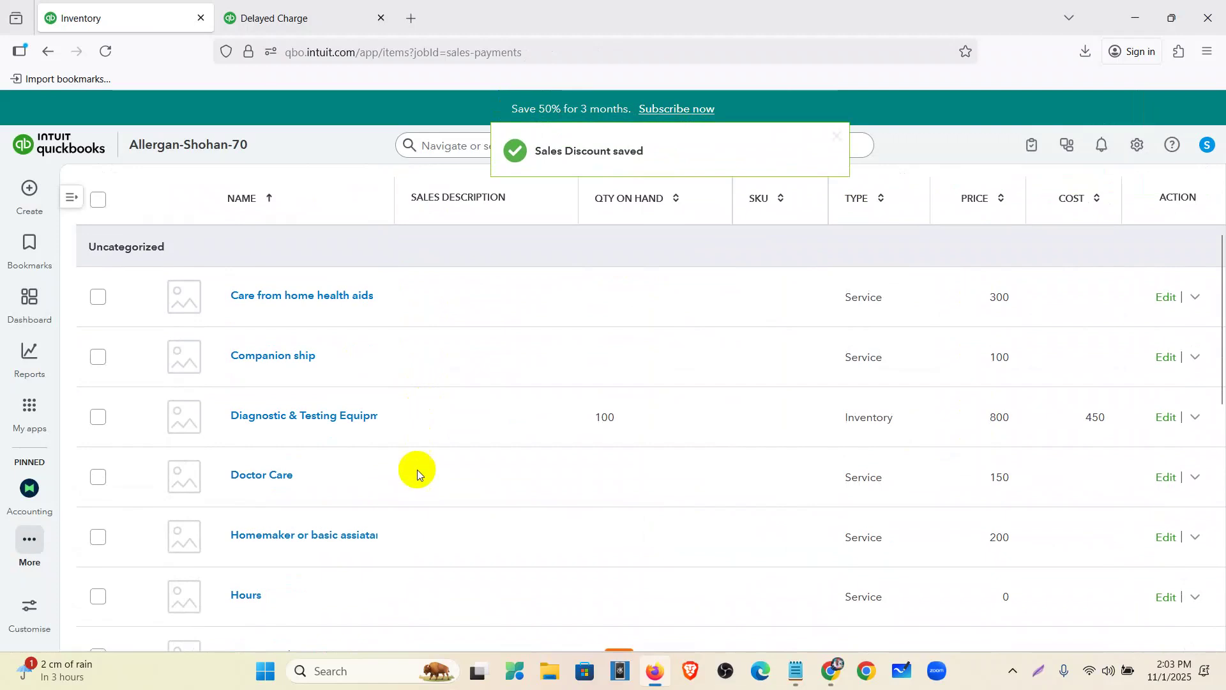
scroll(416, 469, "down", 4)
scroll(416, 474, "down", 3)
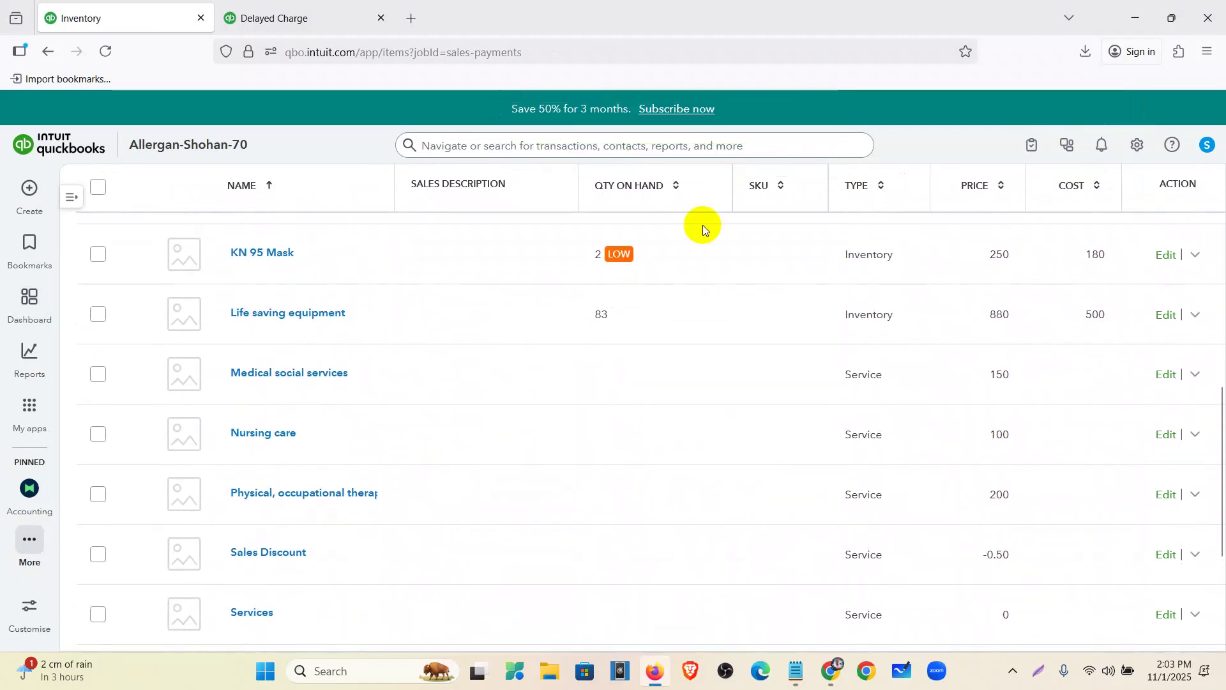
scroll(368, 408, "down", 4)
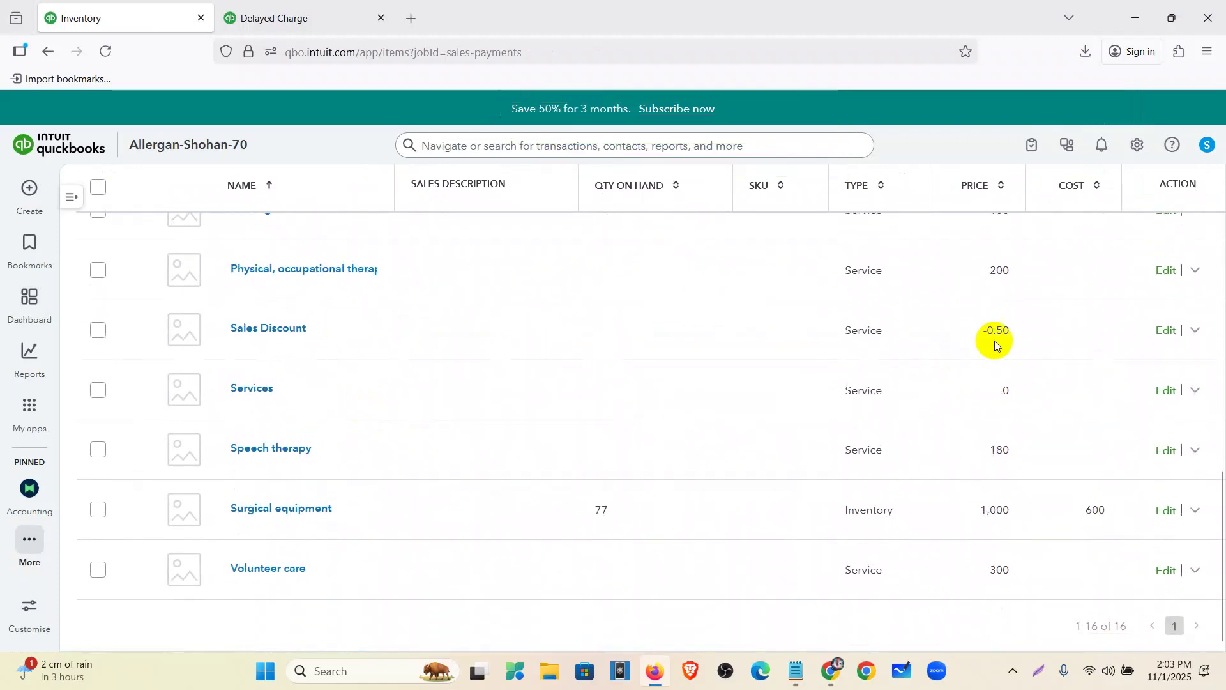
Start a new invoice for the fourth existing customer in the list and set the invoice date to 10/01/2024.
left_click(29, 188)
left_click(104, 248)
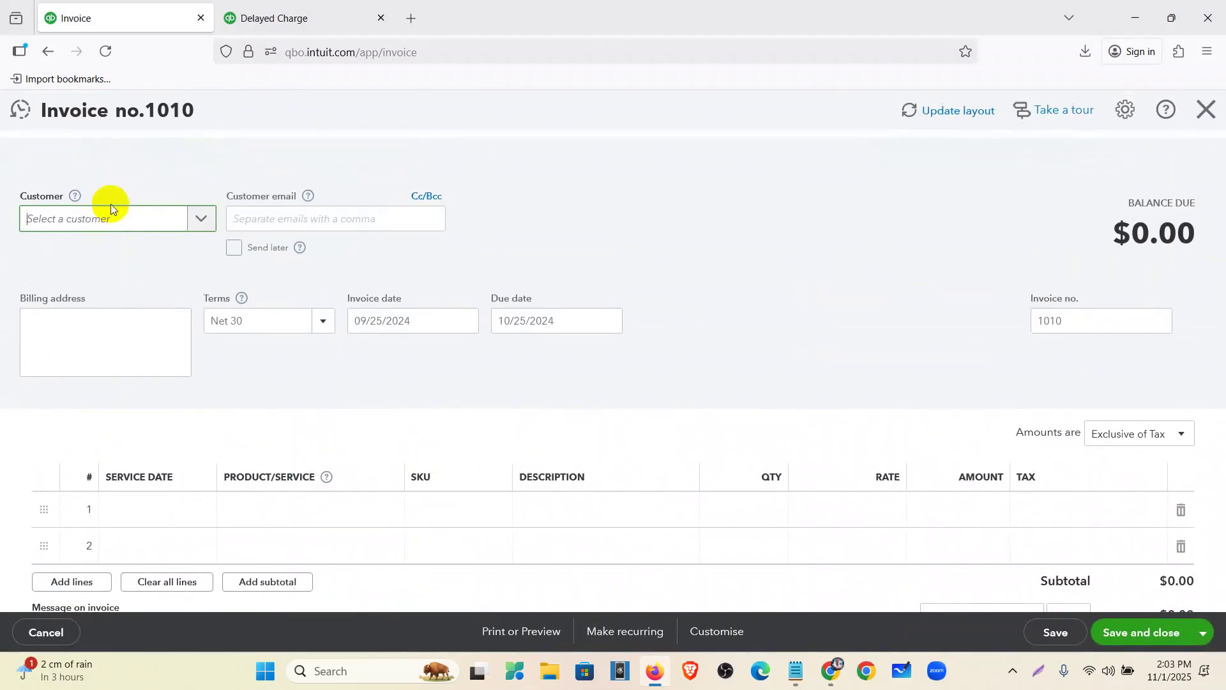
left_click(112, 222)
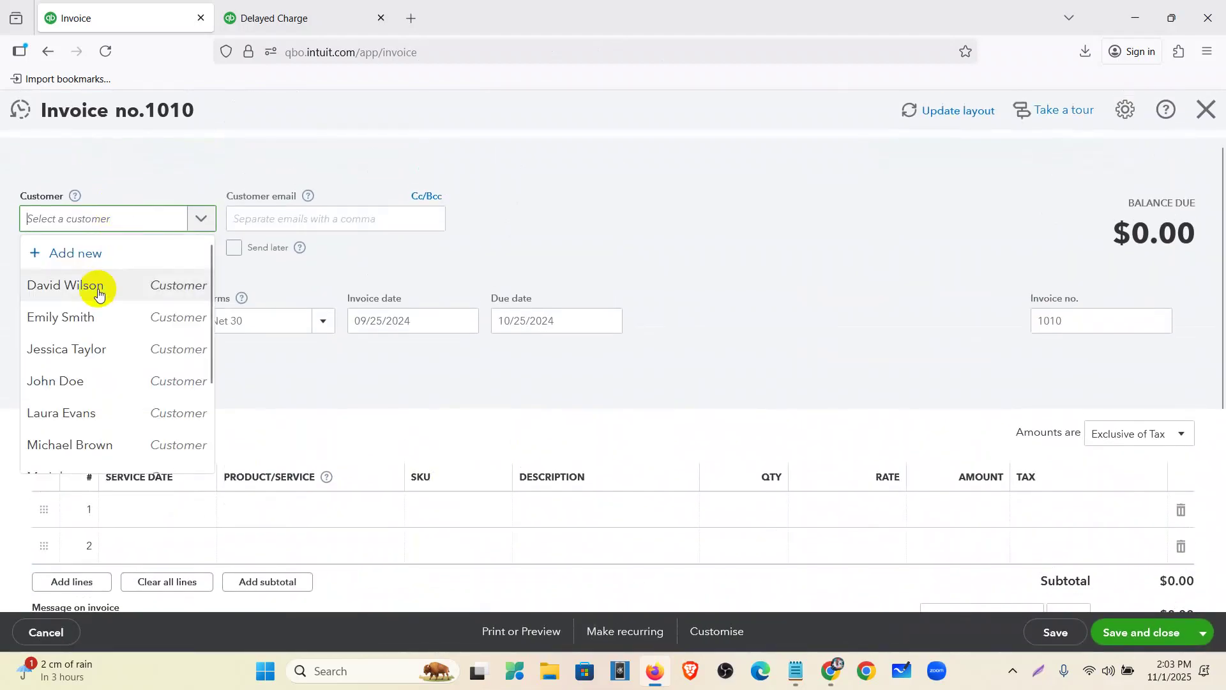
scroll(90, 285, "down", 3)
scroll(90, 345, "up", 3)
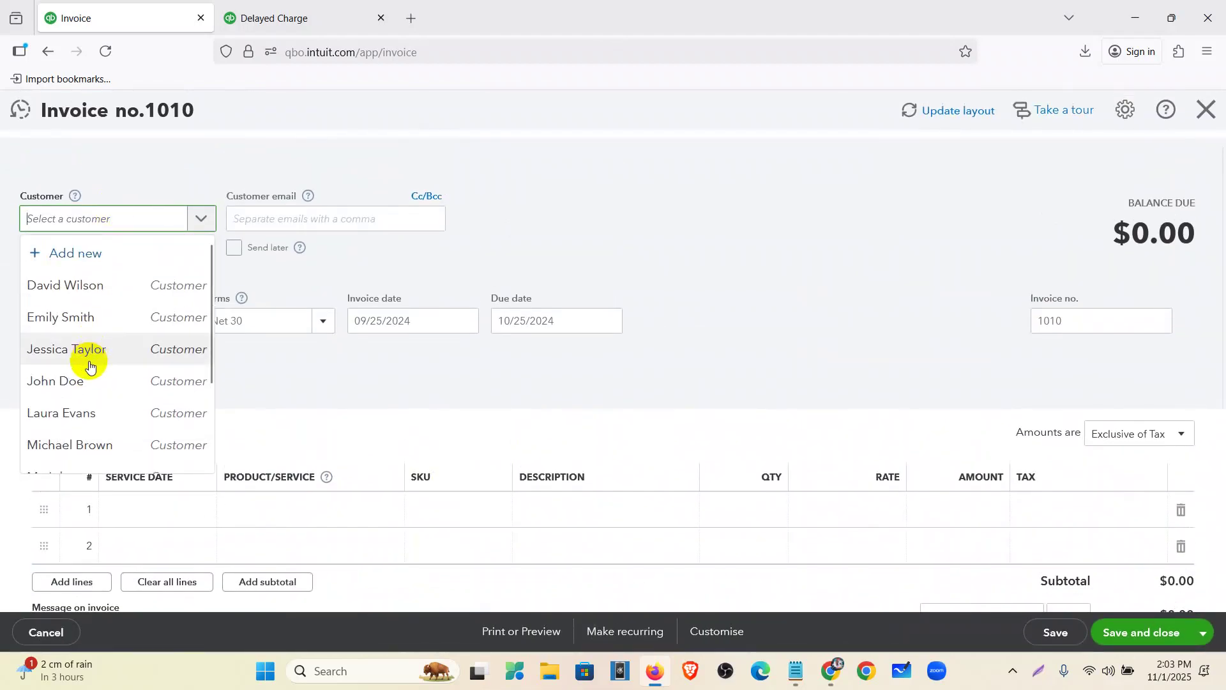
left_click(83, 379)
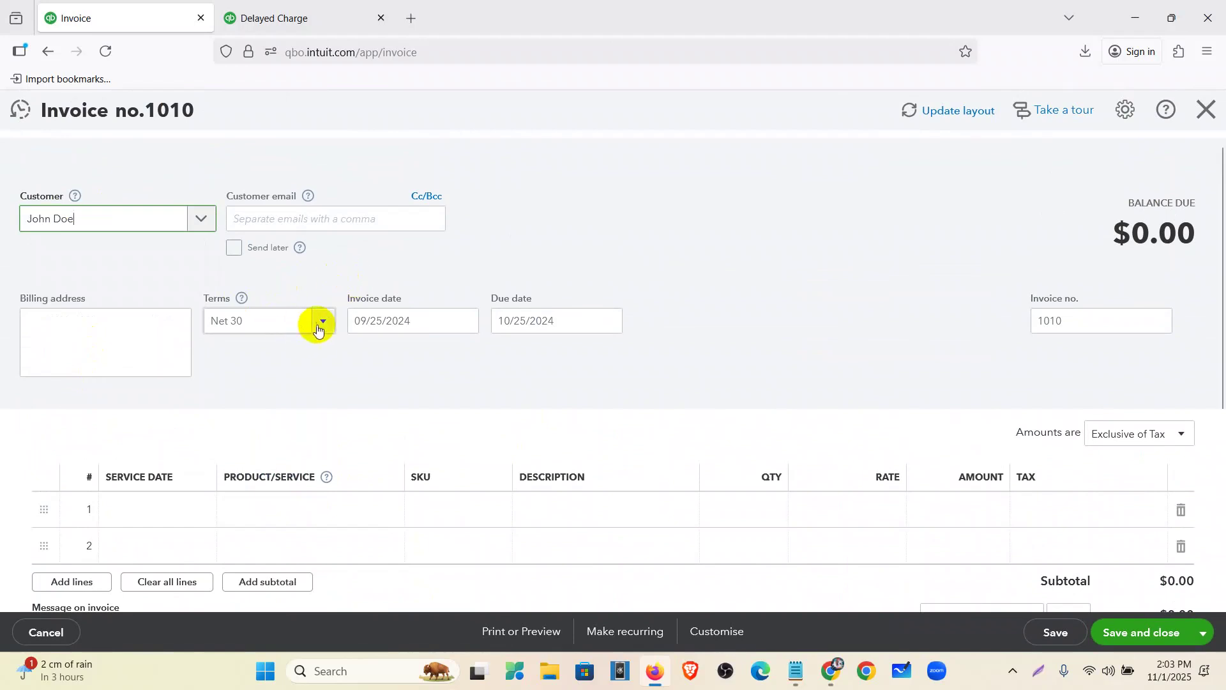
left_click(468, 323)
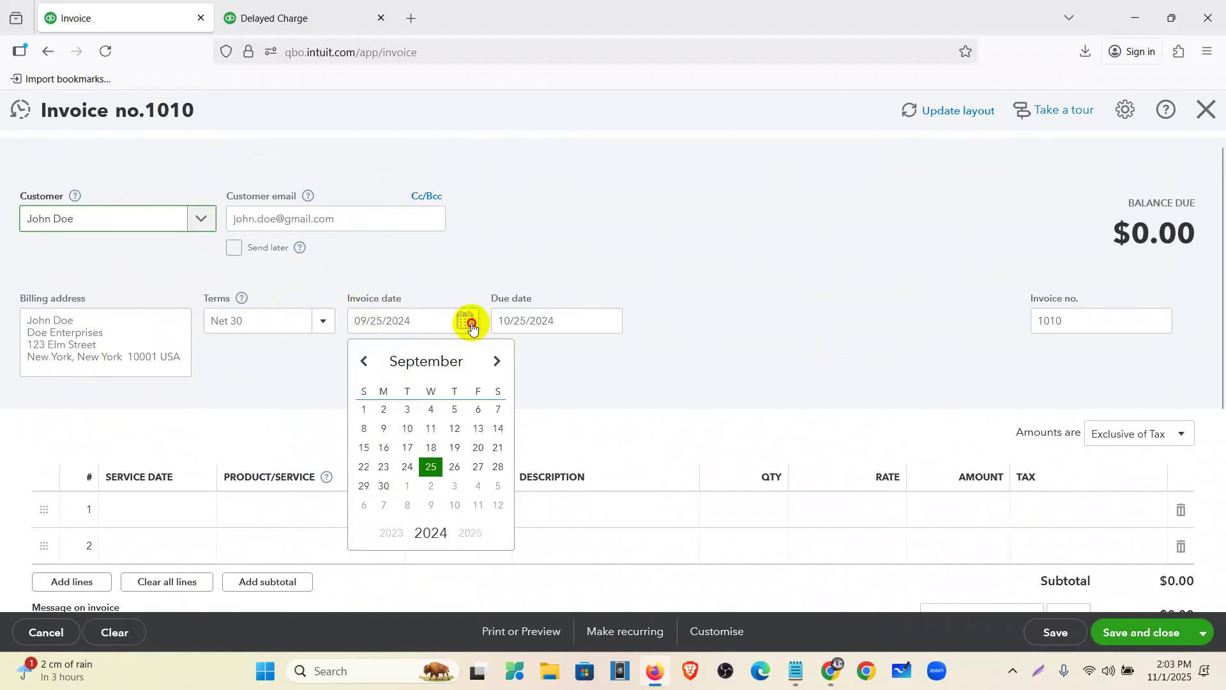
left_click(500, 361)
left_click(411, 409)
Choose Diagnostic & Testing Equipment as the product on the invoice's first line.
scroll(342, 378, "down", 3)
left_click(315, 351)
left_click(373, 353)
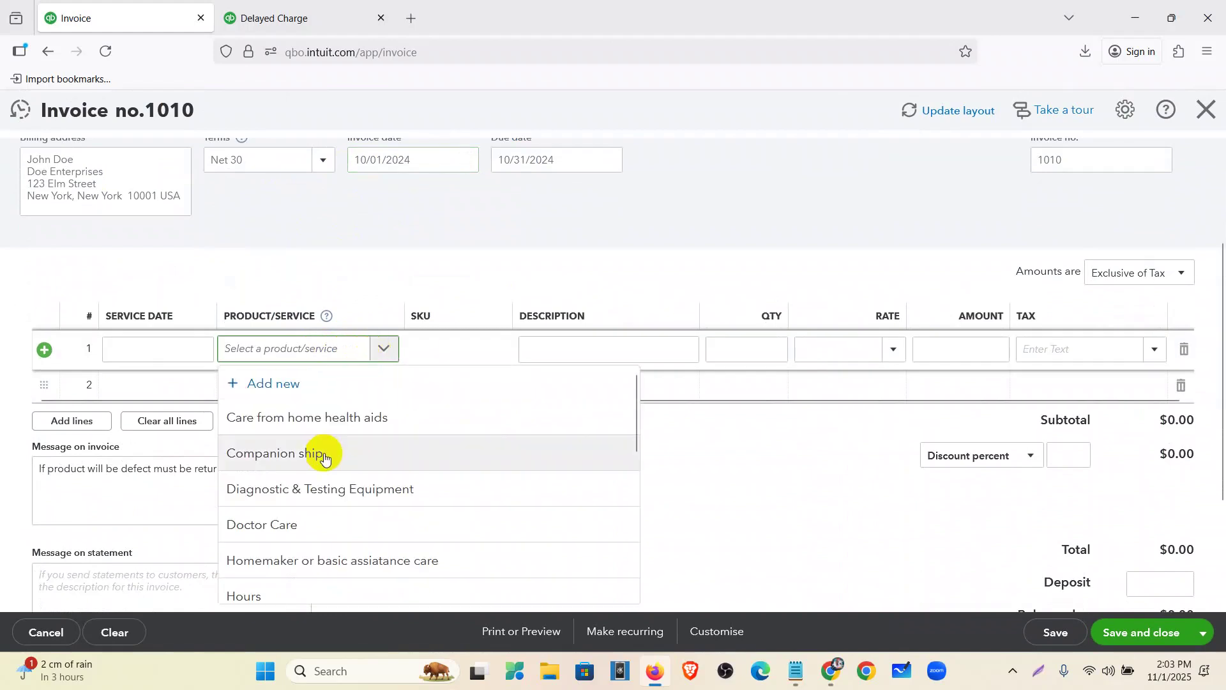
left_click(318, 487)
Leave line 2 blank and choose Nursing care as the service on line 3.
left_click(274, 385)
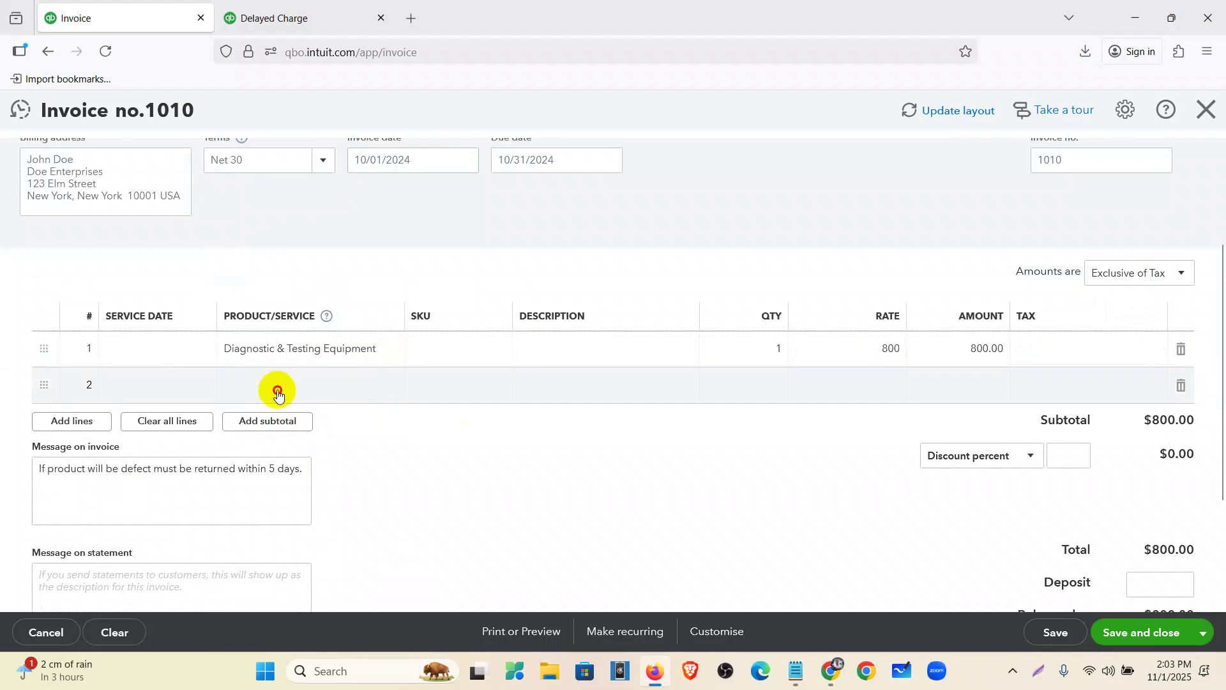
left_click(274, 422)
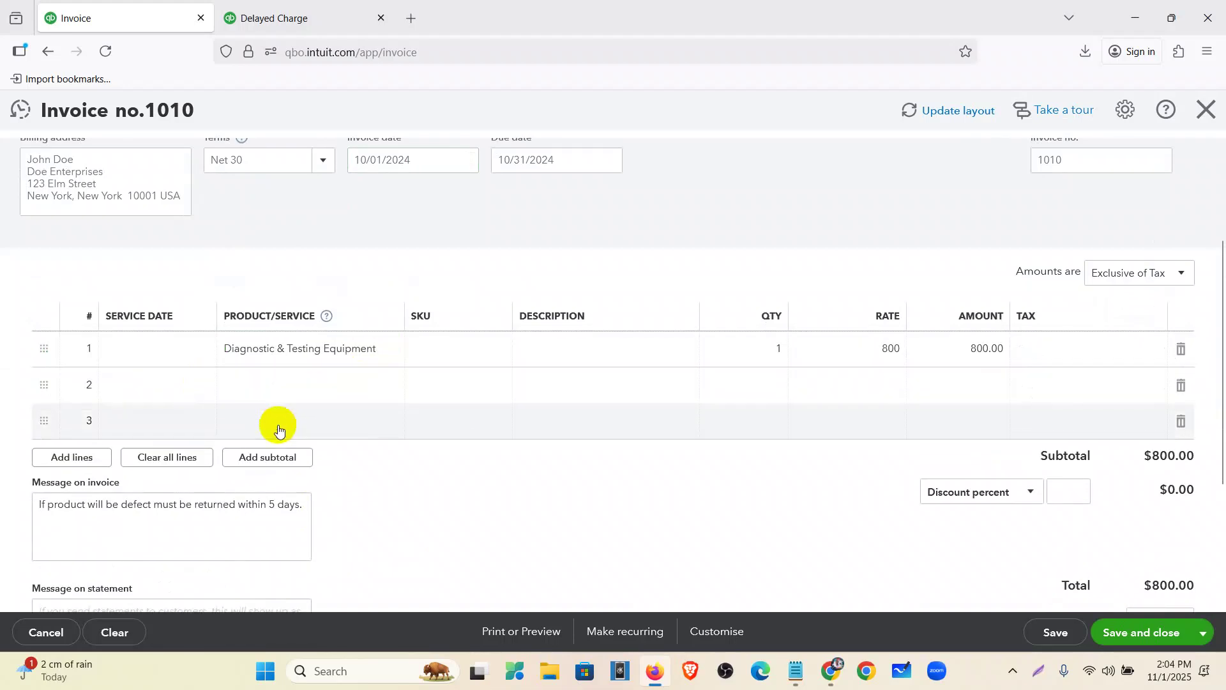
left_click(322, 422)
scroll(342, 309, "down", 3)
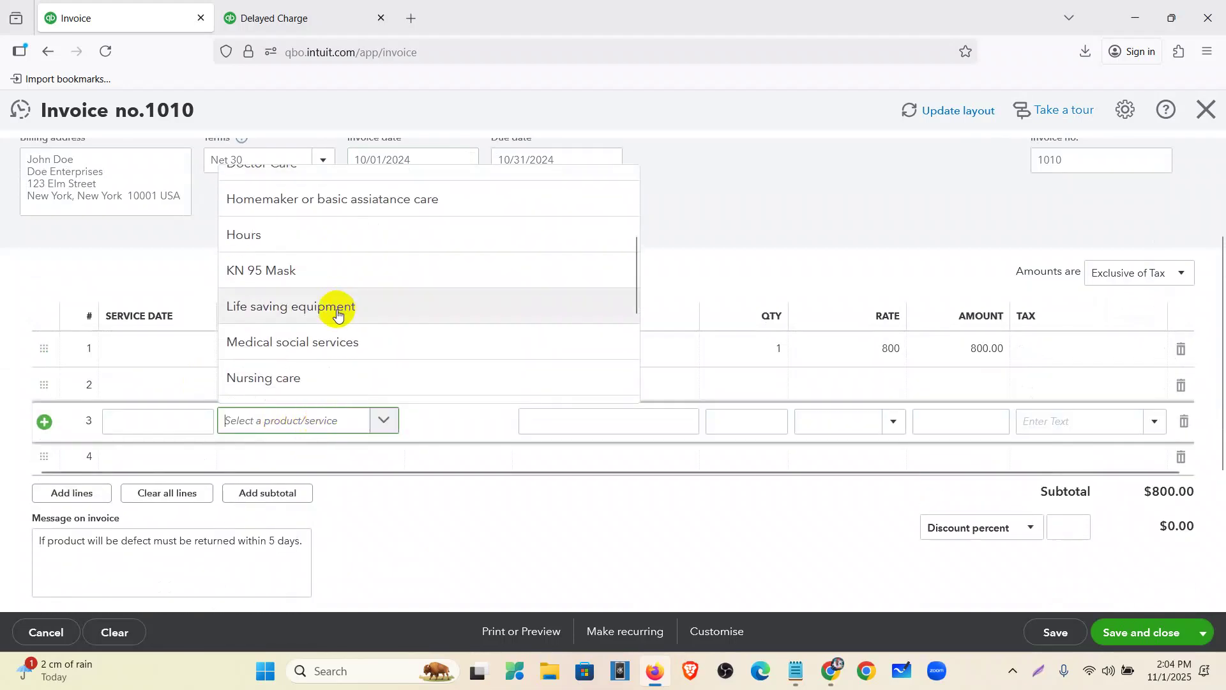
left_click(315, 279)
scroll(315, 391, "down", 2)
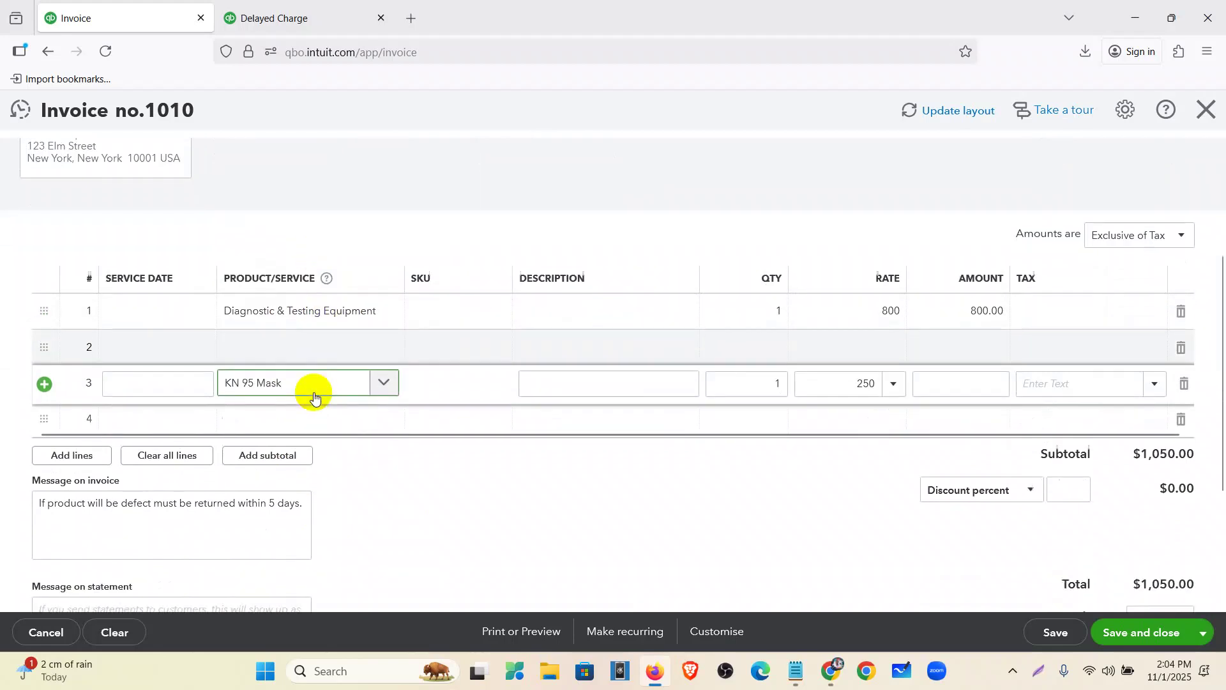
left_click(313, 350)
scroll(328, 391, "down", 3)
scroll(345, 320, "down", 3)
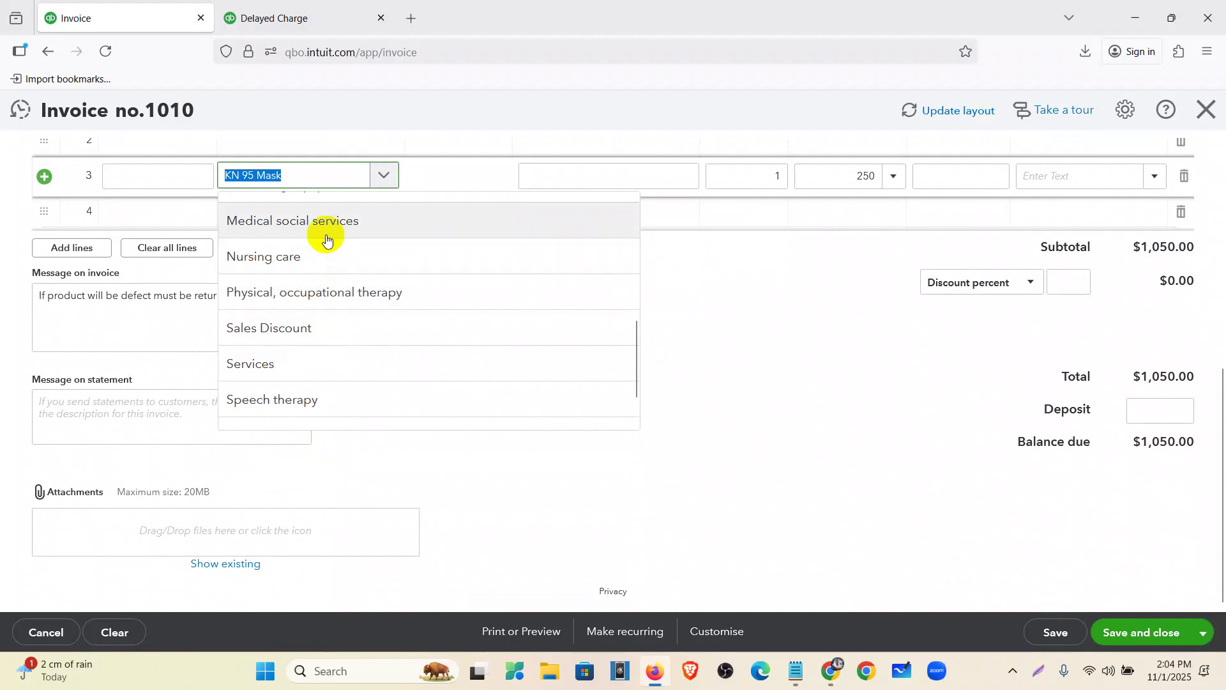
left_click(309, 267)
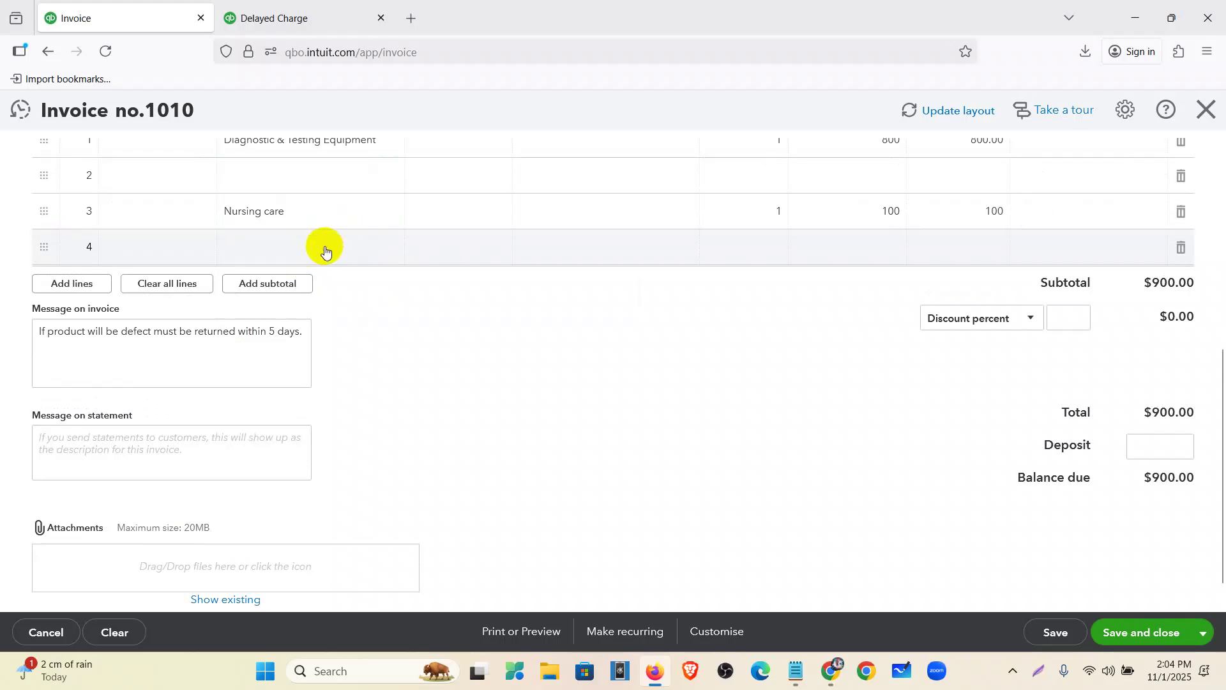
Leave line 4 blank and choose Speech therapy as the service on line 5.
left_click(326, 251)
left_click(309, 280)
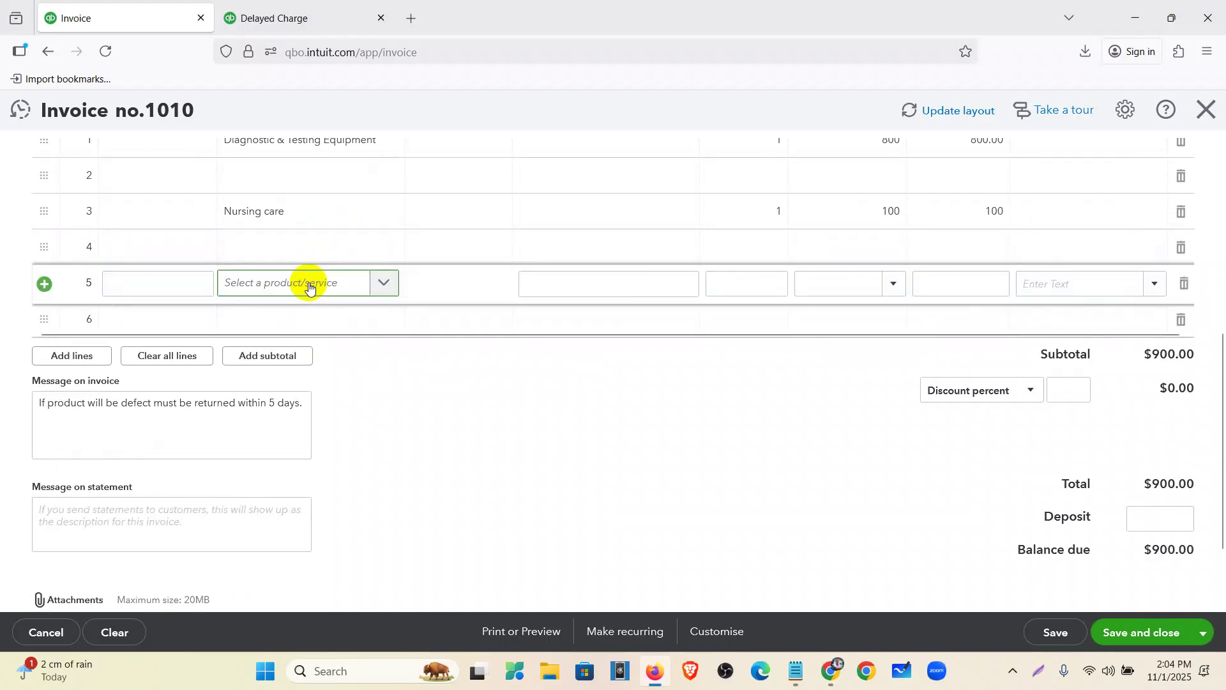
left_click(309, 284)
scroll(326, 428, "down", 1)
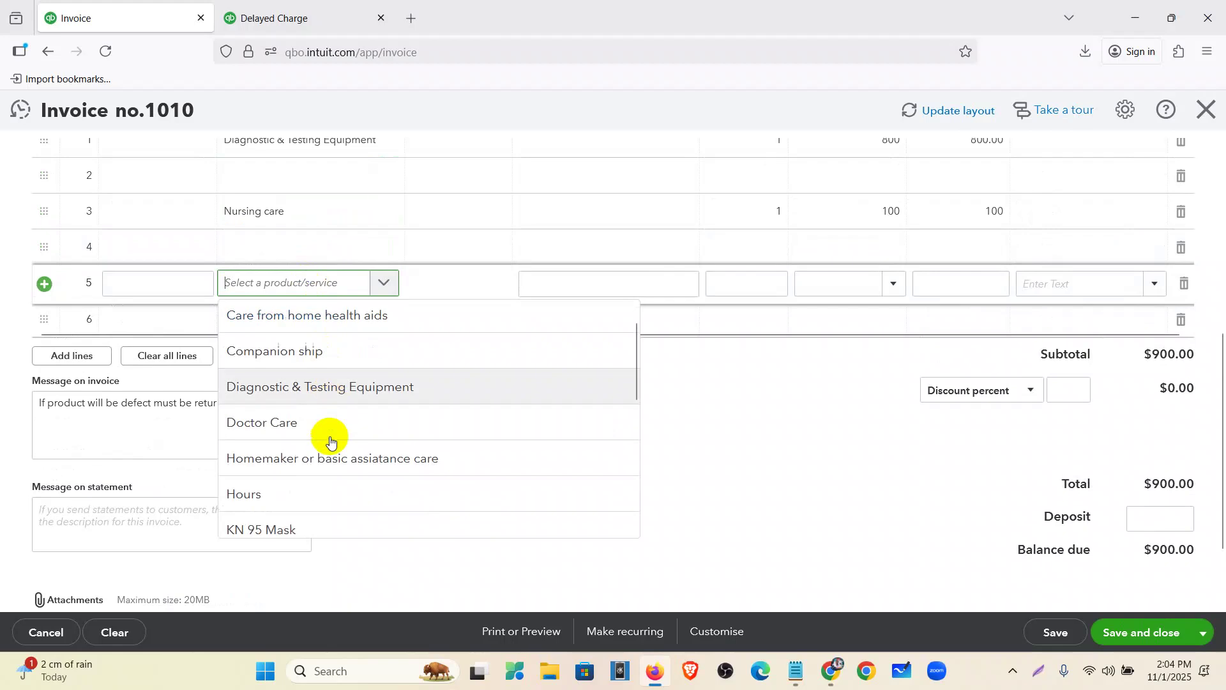
scroll(330, 439, "down", 3)
scroll(313, 496, "down", 2)
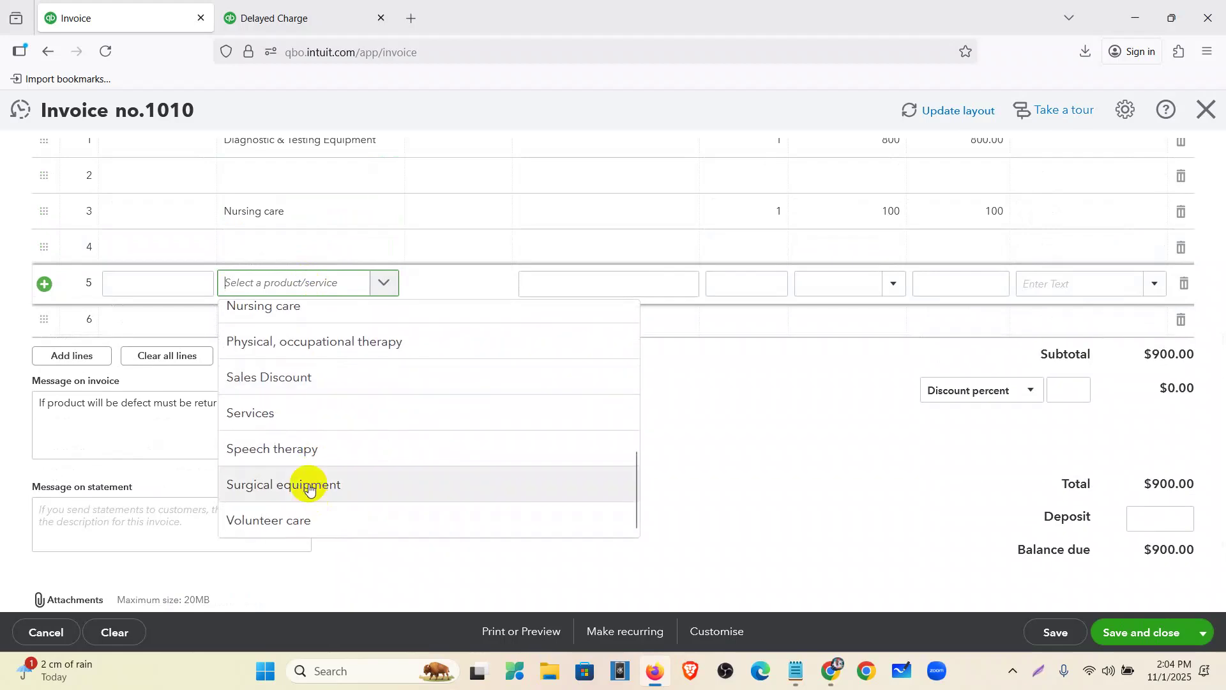
left_click(303, 461)
Set the Diagnostic & Testing Equipment line to quantity 10 and apply Sales Tax (10%).
scroll(665, 323, "up", 3)
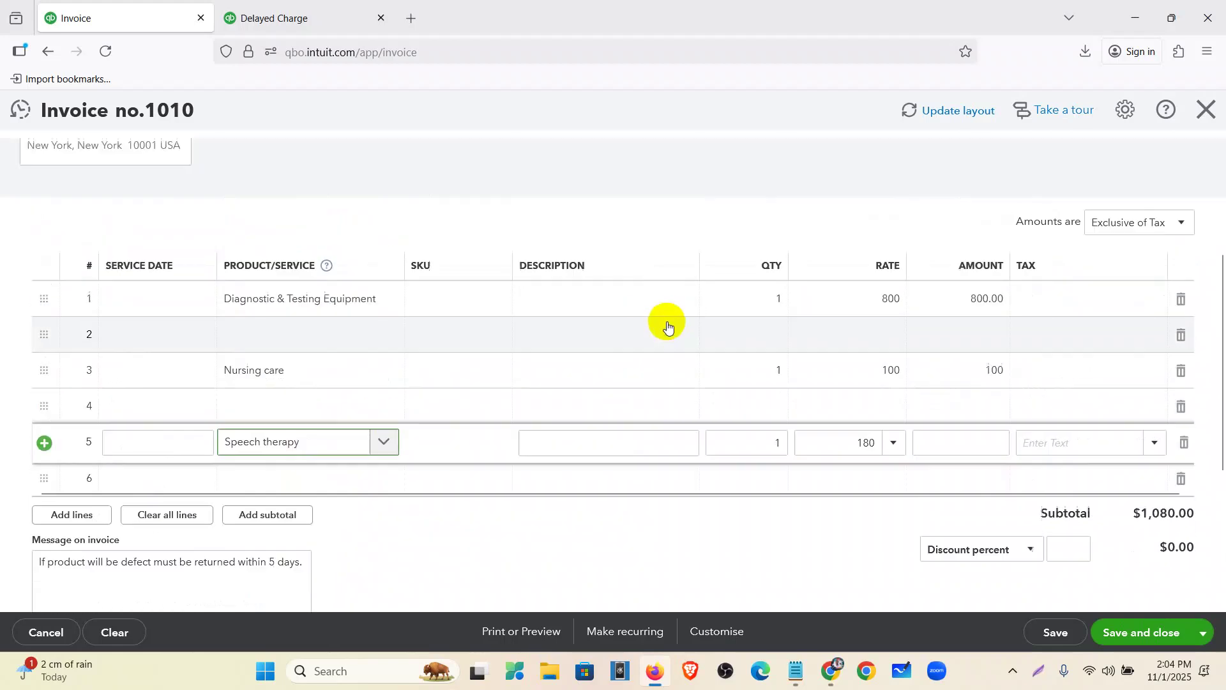
left_click(775, 303)
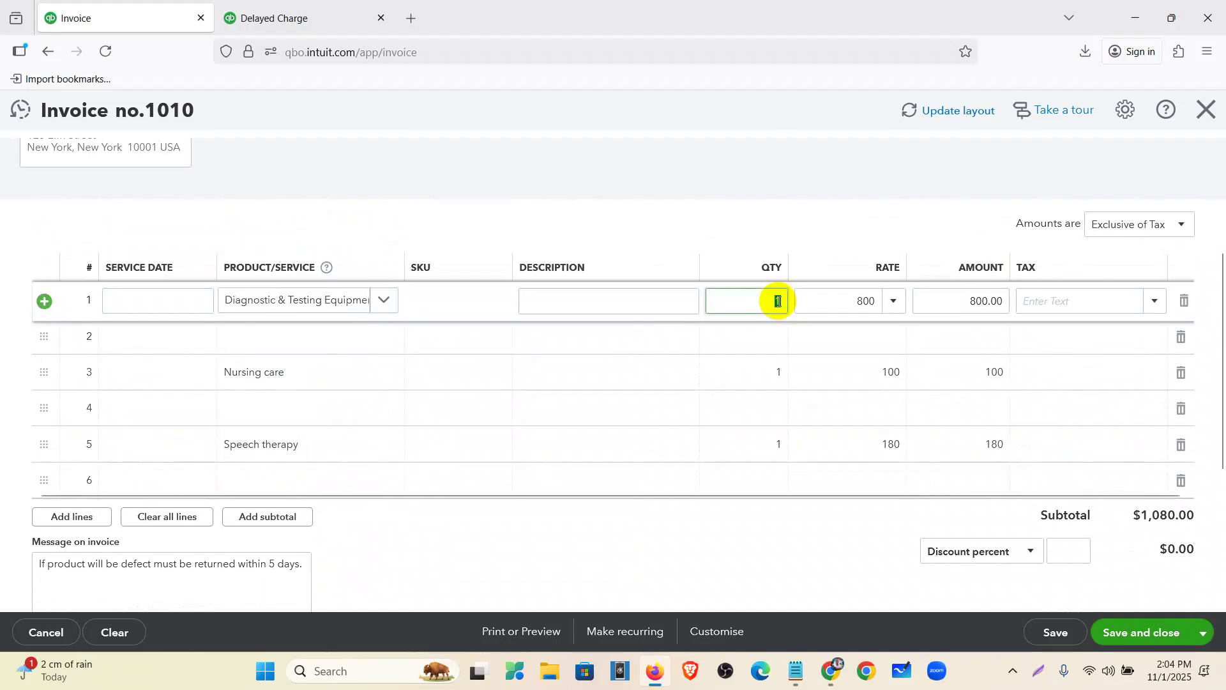
type("0")
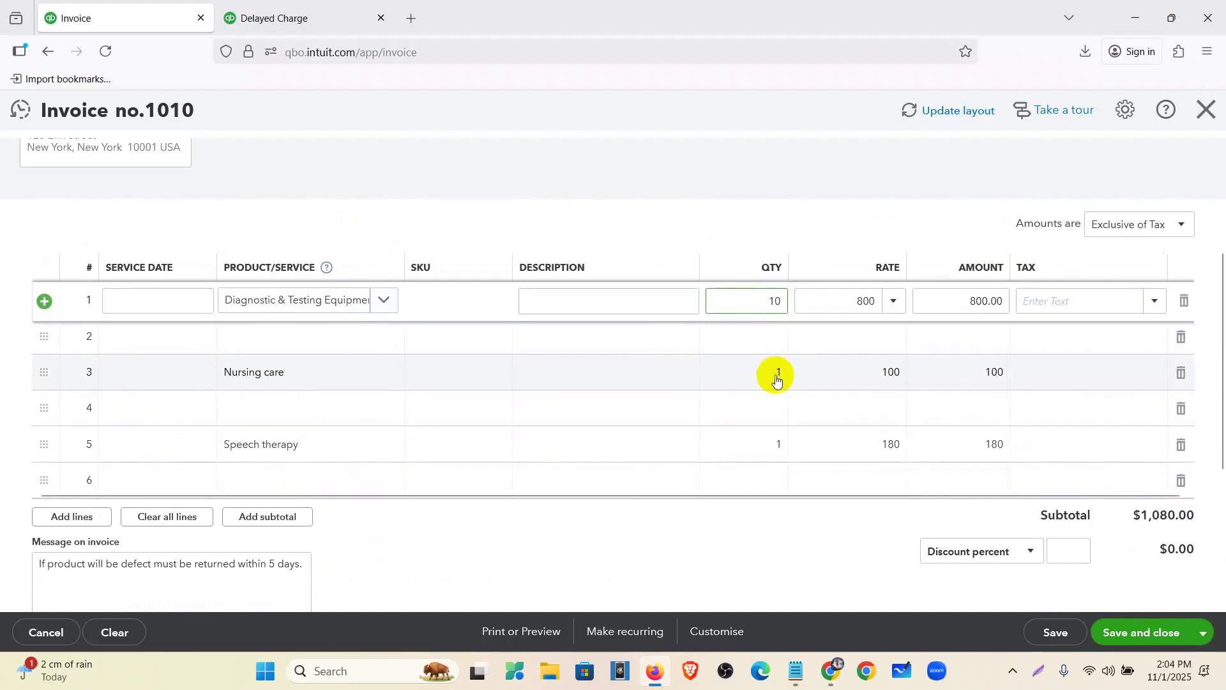
left_click(776, 374)
left_click(1082, 300)
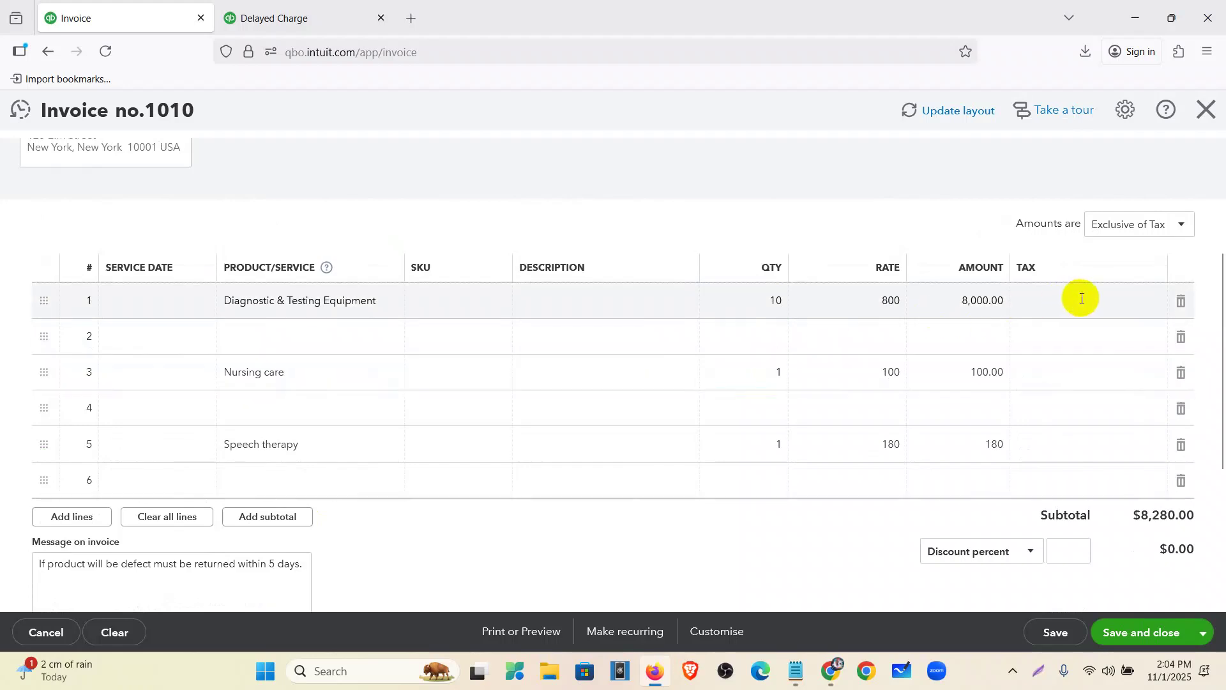
left_click(1153, 304)
left_click(1091, 358)
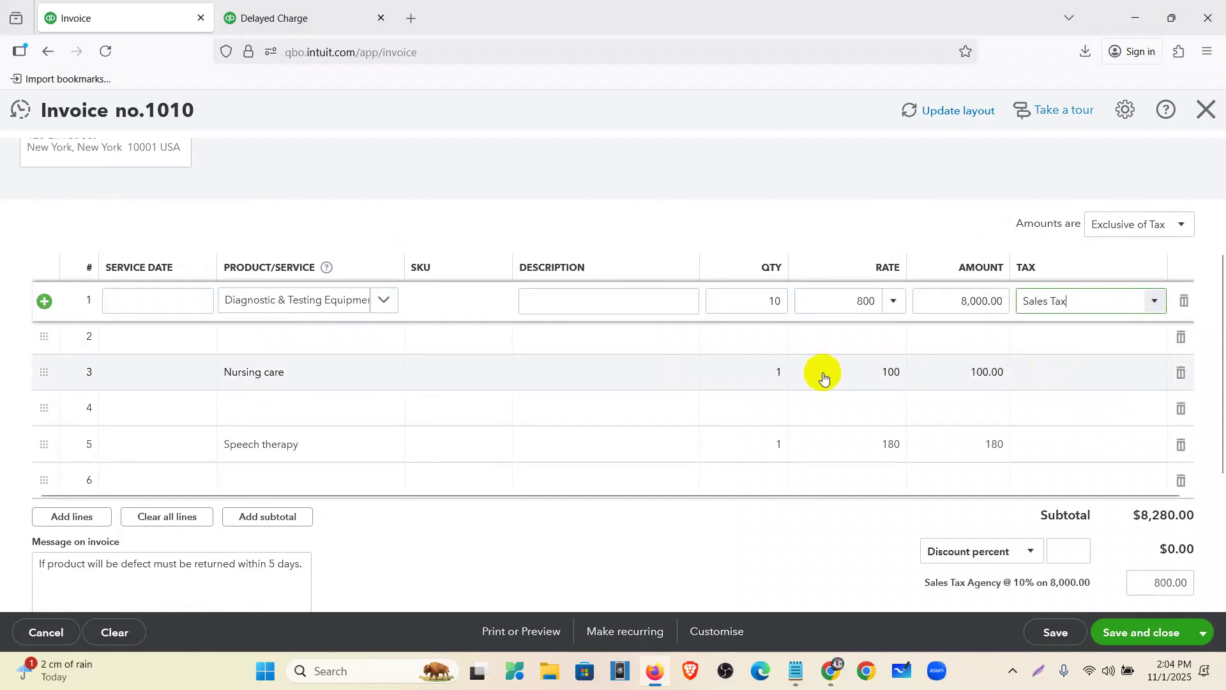
Set the Nursing care line to quantity 8 and apply Purchase Tax (8%).
left_click(774, 375)
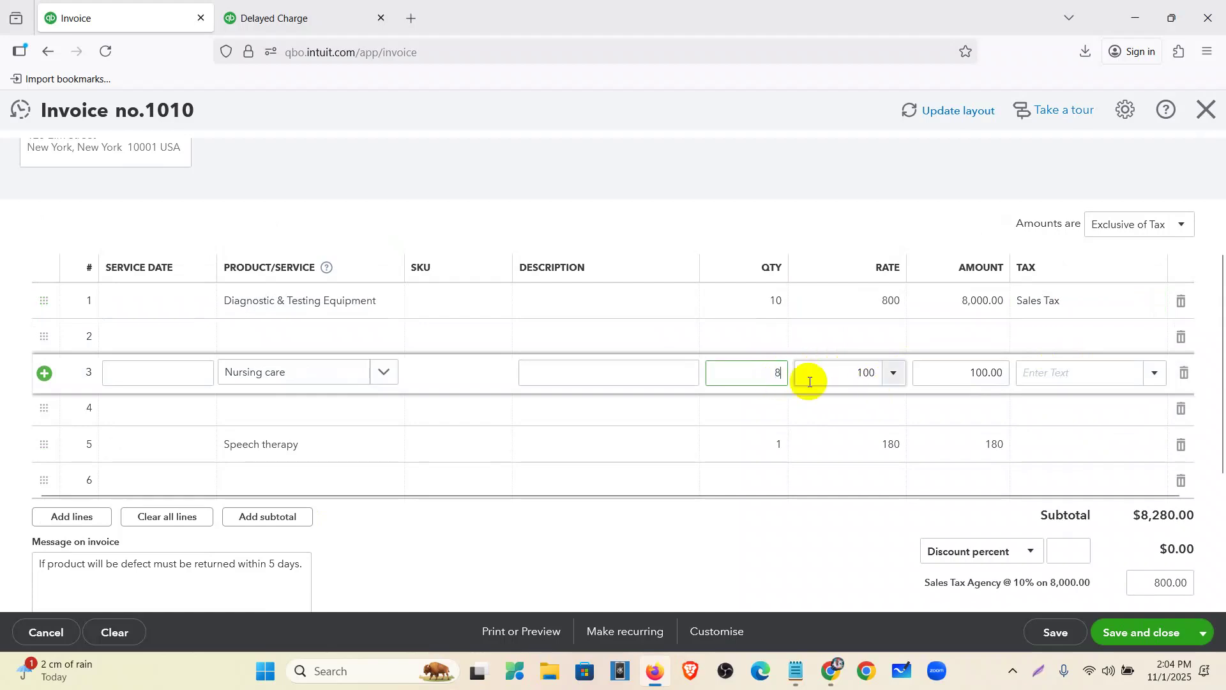
type("8")
left_click(1085, 374)
left_click(1153, 372)
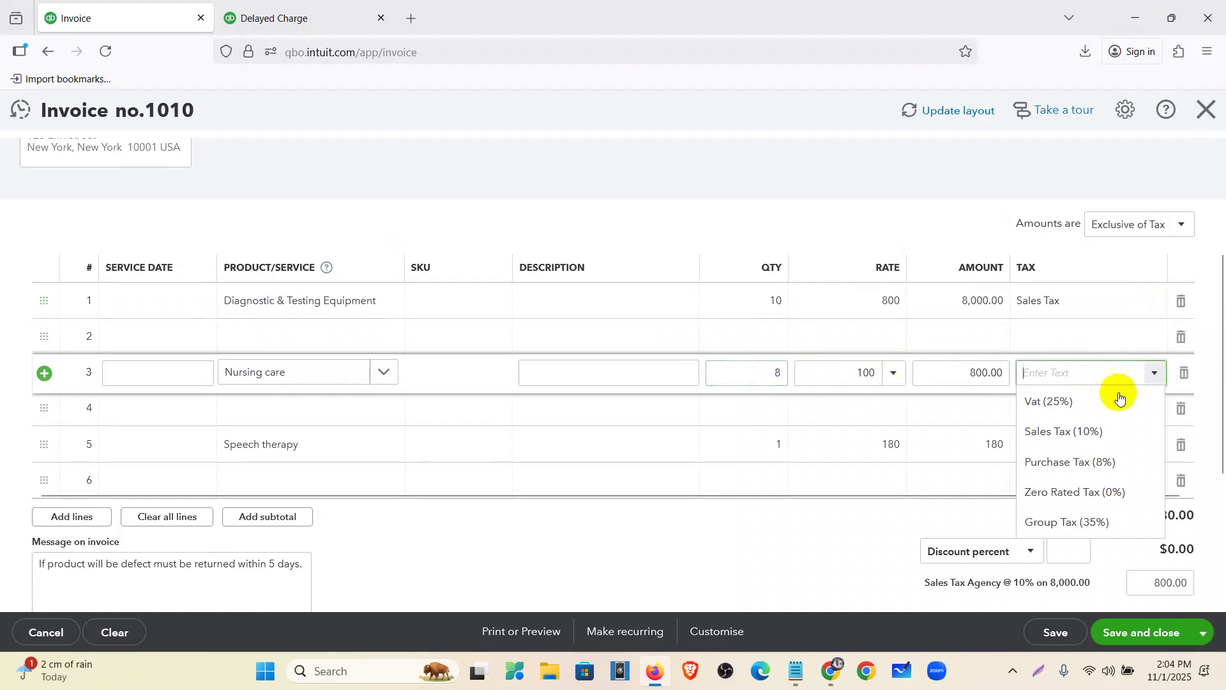
left_click(1087, 462)
Set the Speech therapy line to quantity 12 and apply Zero Rated Tax (0%).
left_click(770, 445)
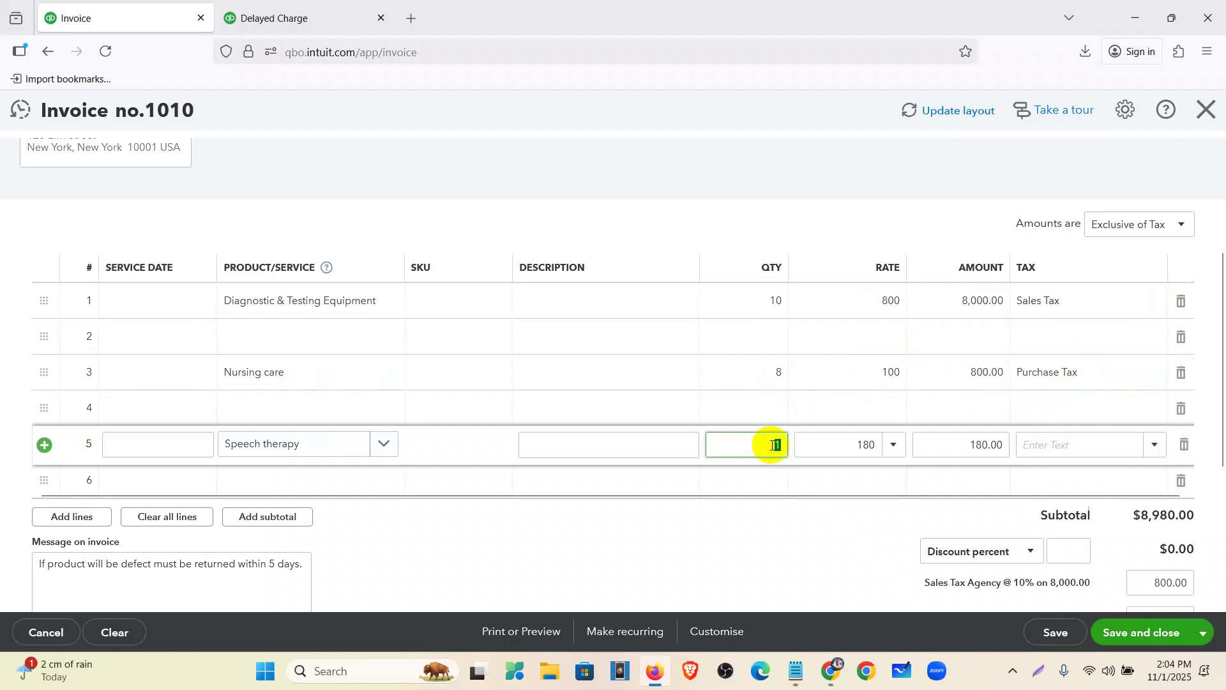
type("2")
left_click(1090, 444)
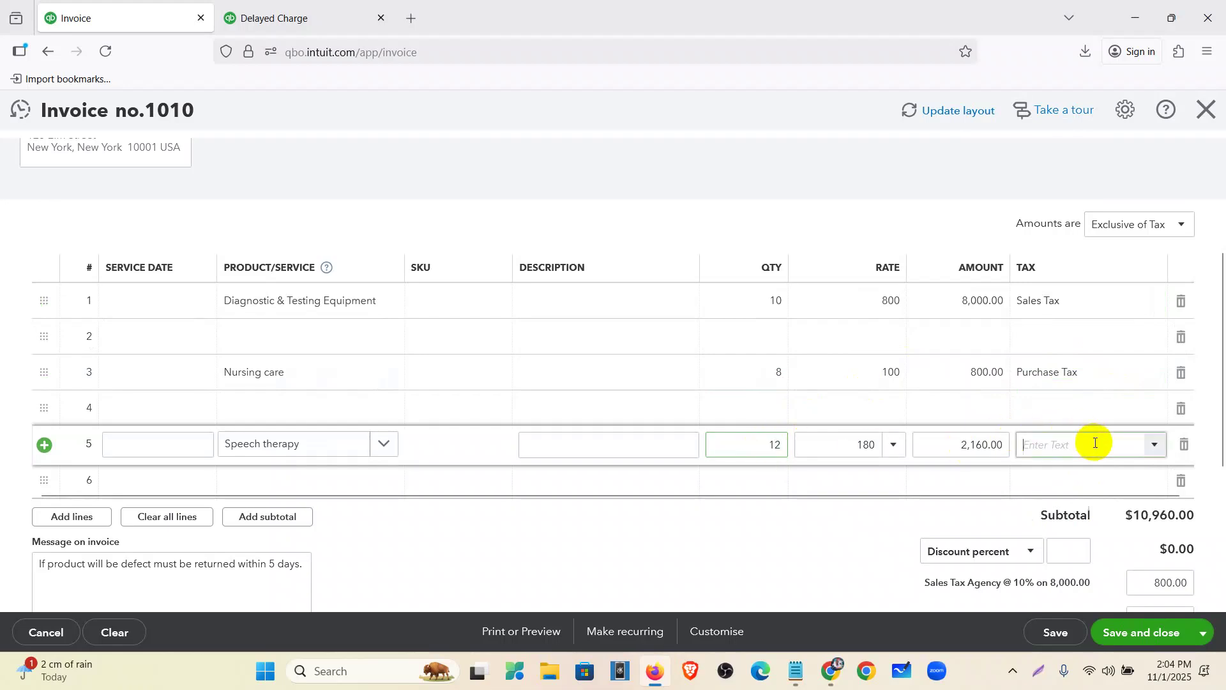
left_click(1154, 447)
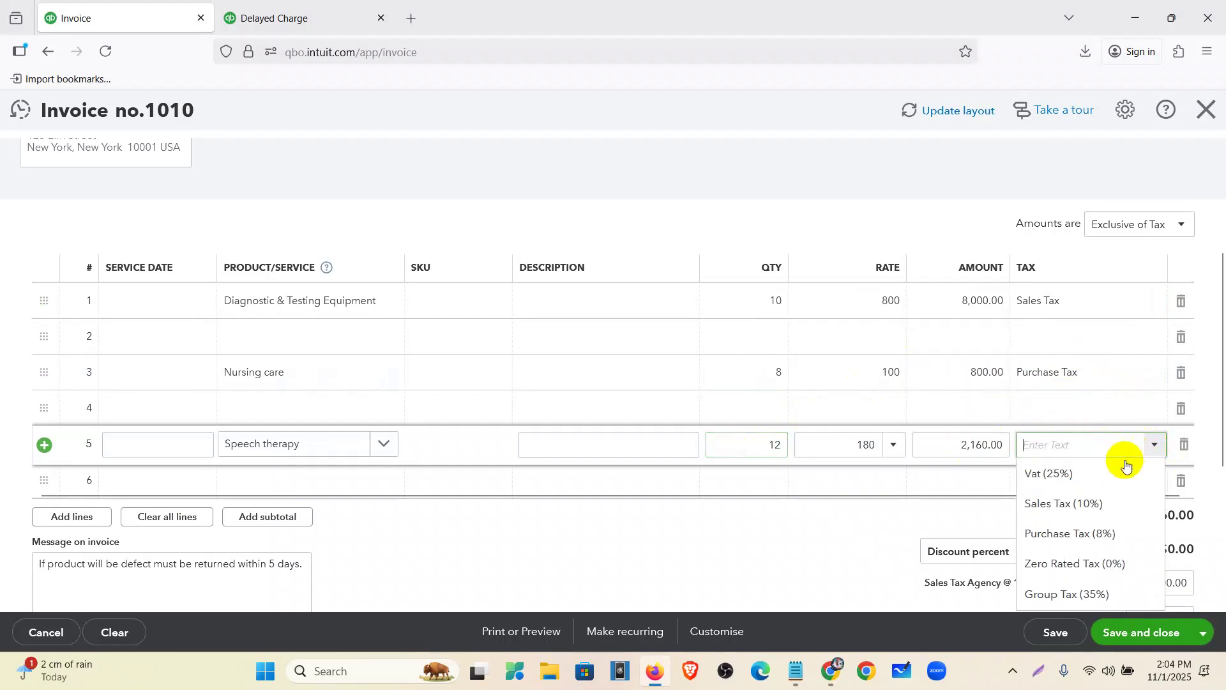
left_click(1110, 565)
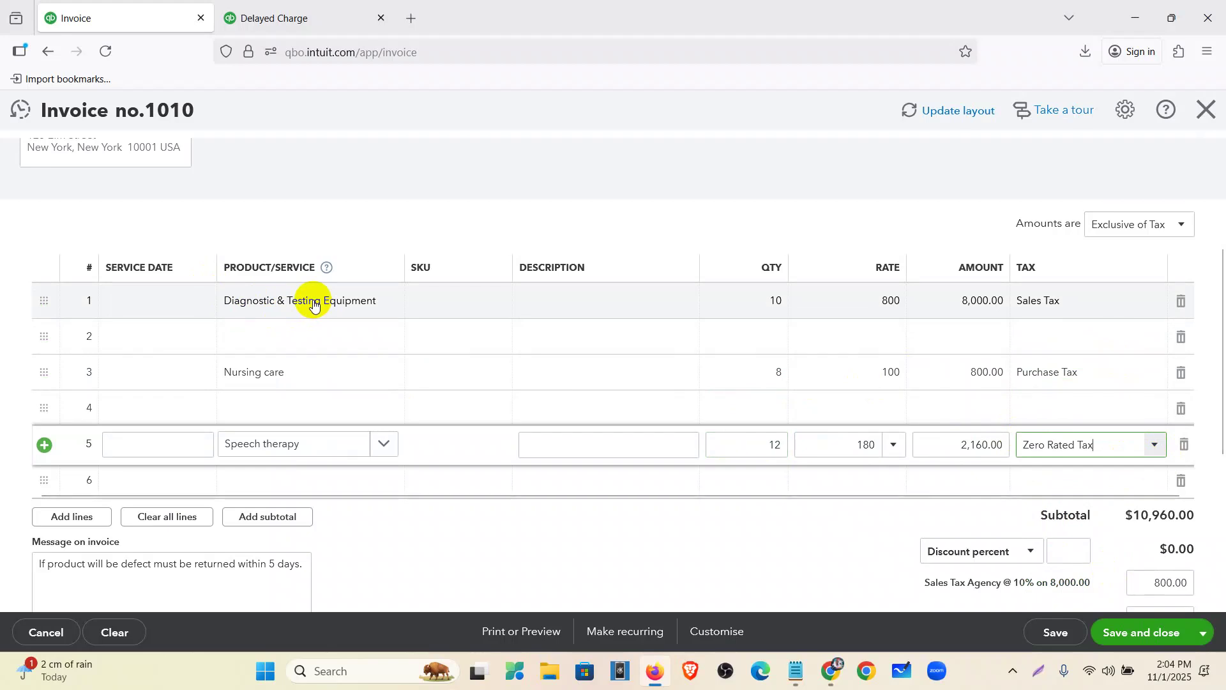
Try to add the Sales Discount service with its rate on blank line 2, below Diagnostic & Testing Equipment.
left_click(316, 334)
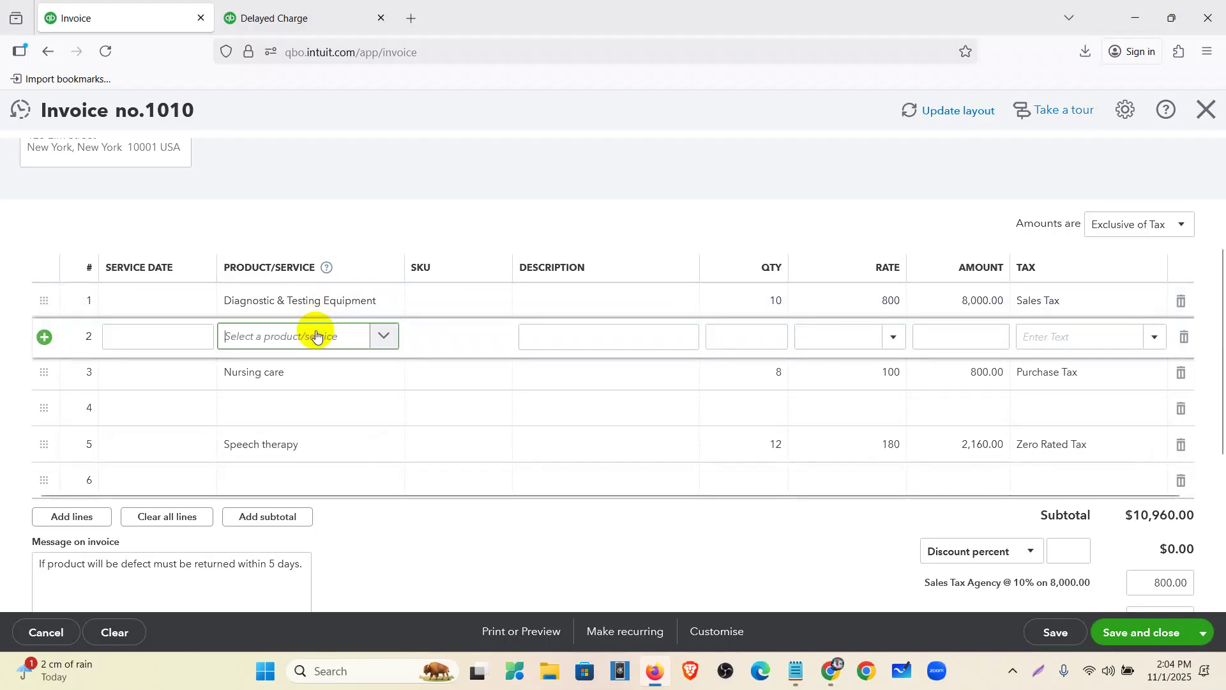
type("sa")
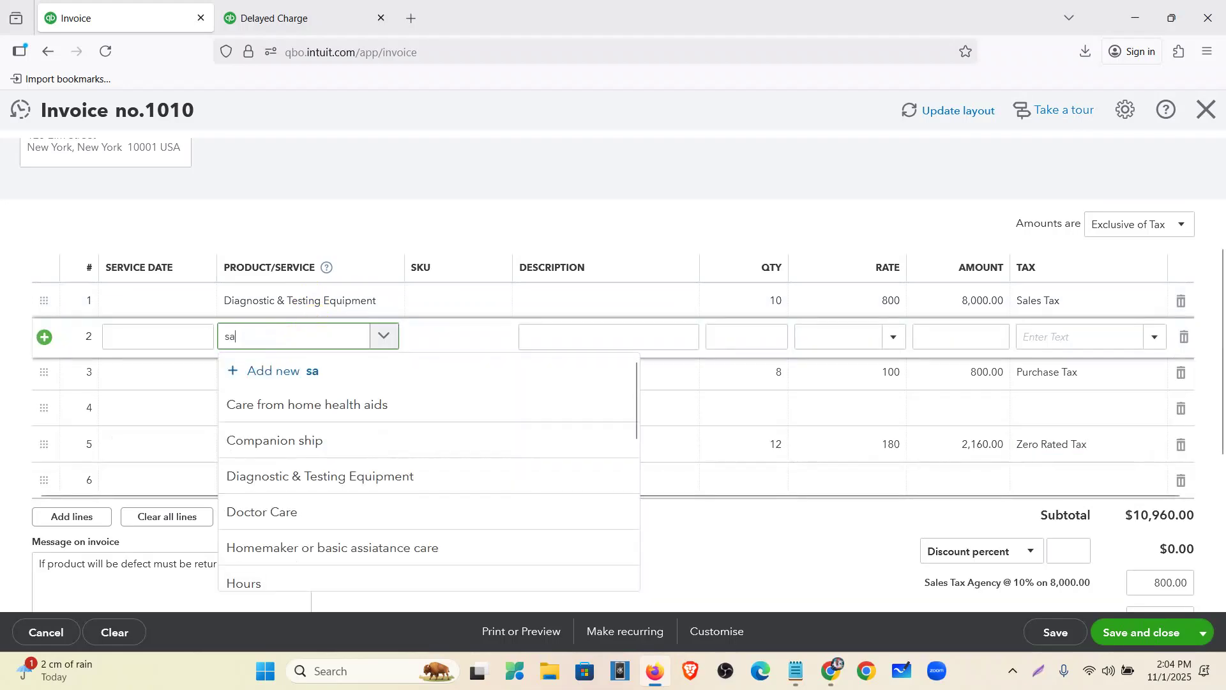
type("les")
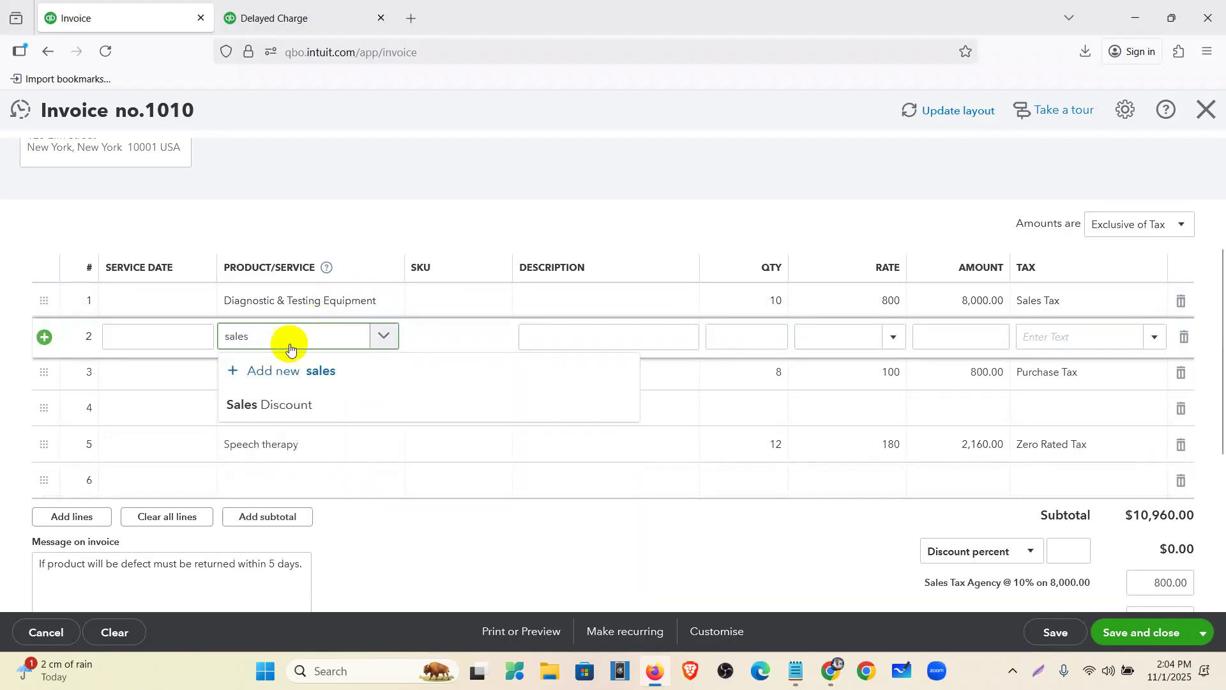
left_click(320, 405)
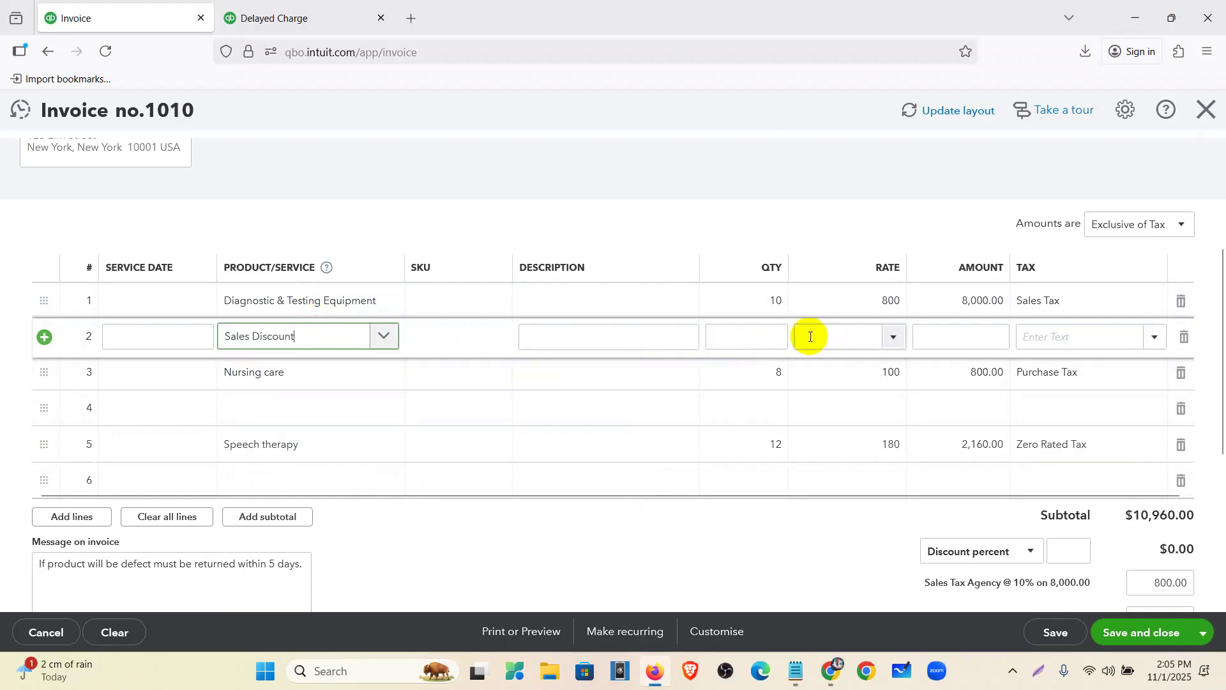
left_click(778, 336)
left_click(899, 345)
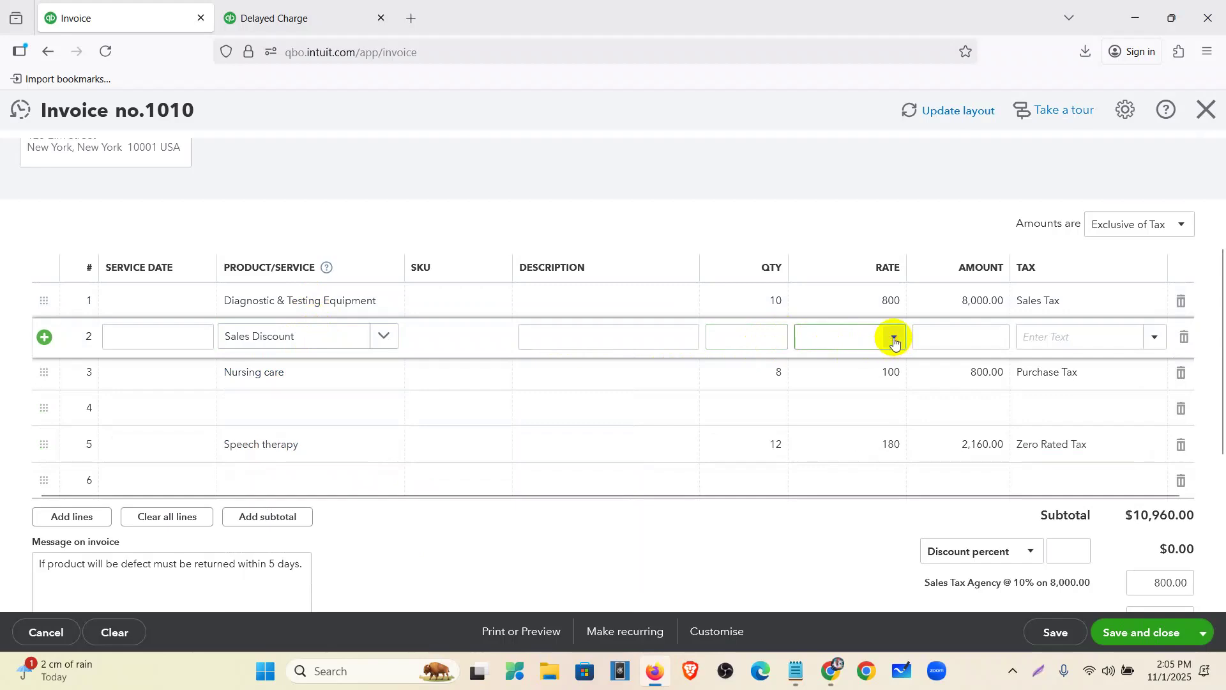
left_click(895, 338)
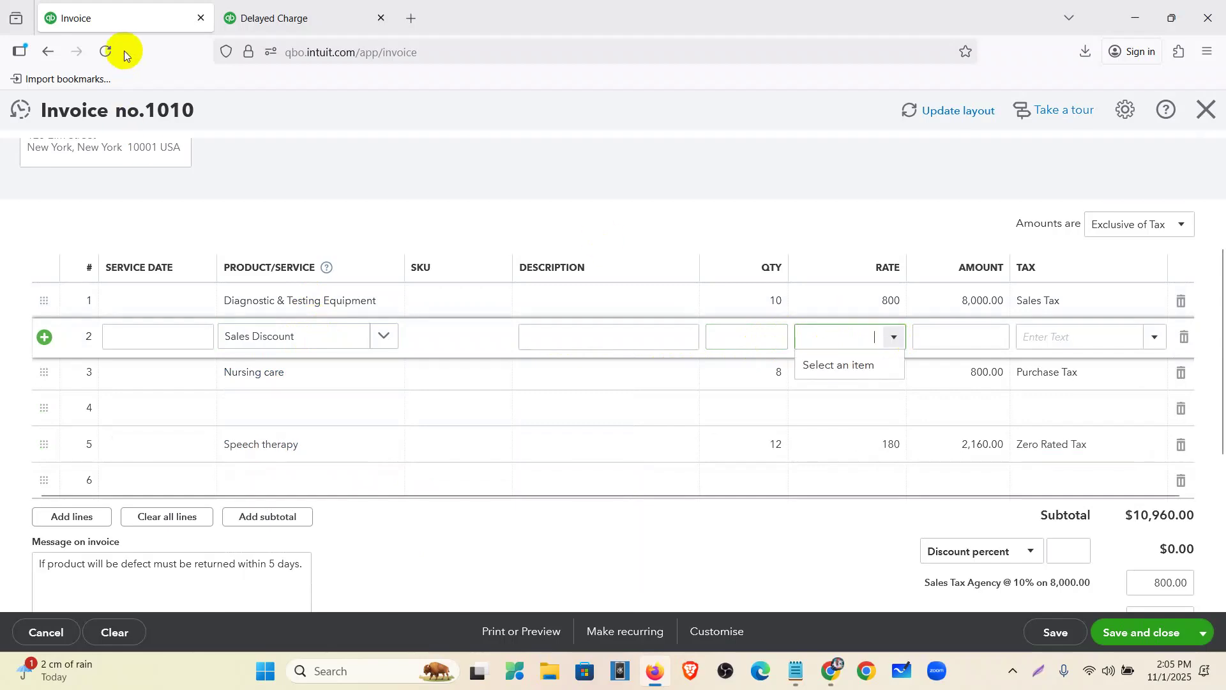
Reload the invoice form, then choose the customer and set the invoice date to 10/01/2024.
left_click(102, 52)
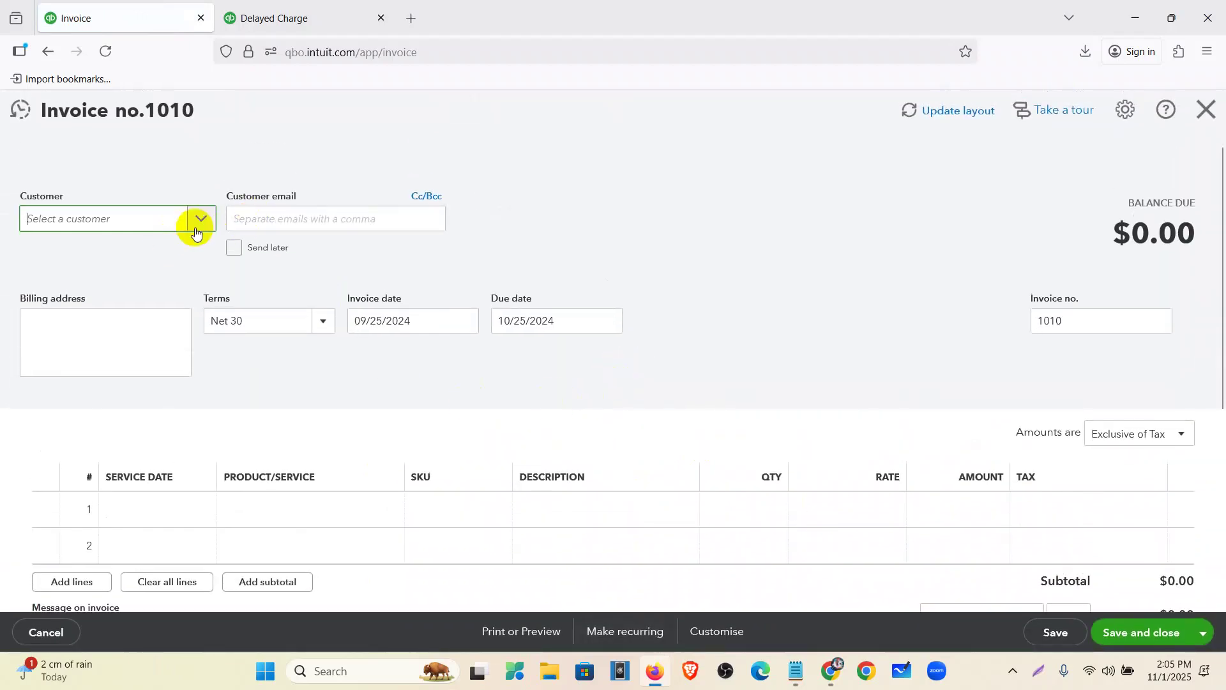
left_click(198, 222)
left_click(99, 381)
left_click(470, 321)
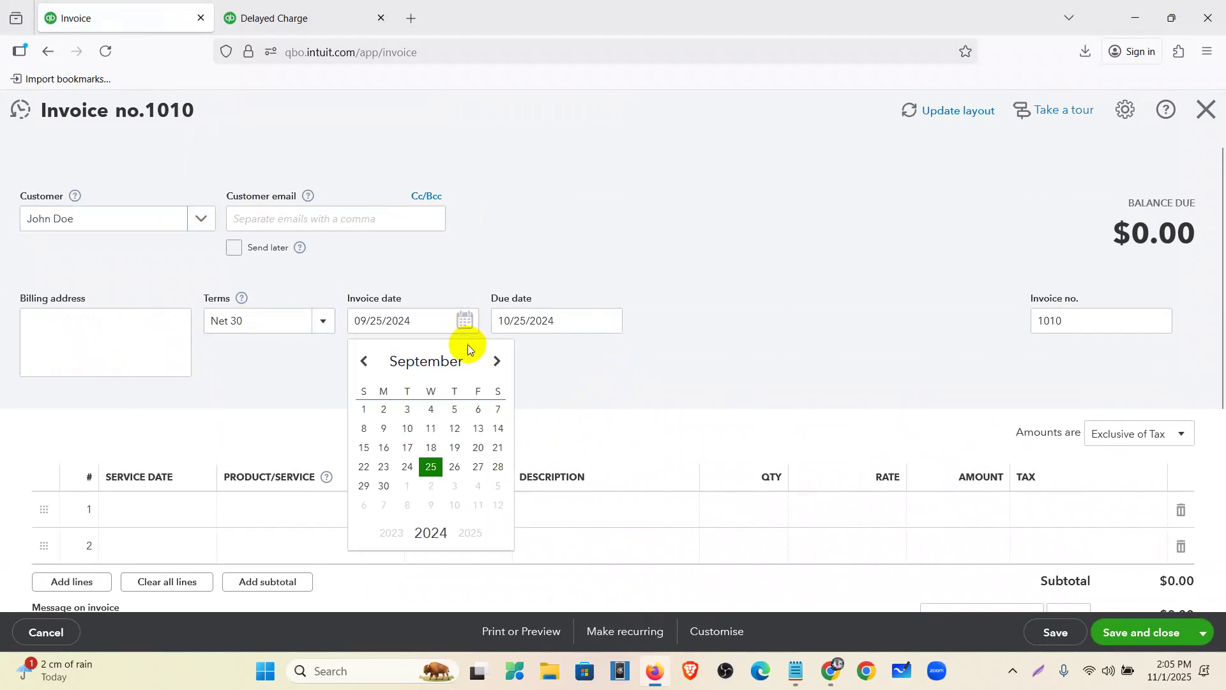
left_click(497, 359)
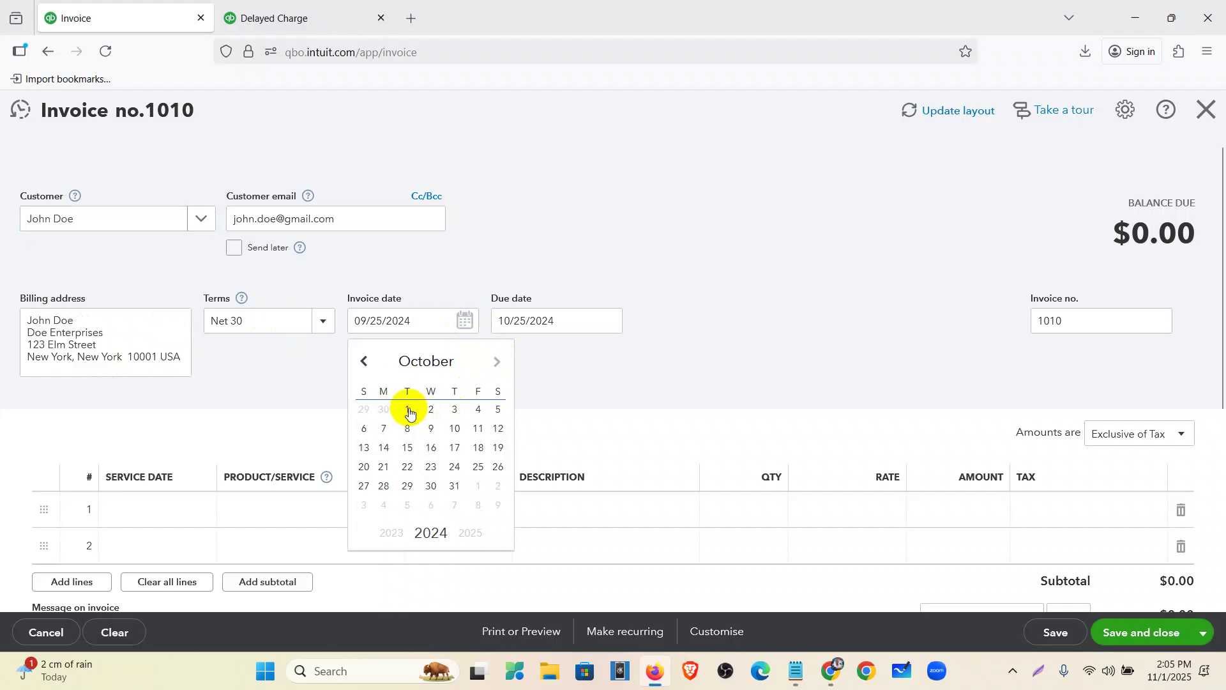
left_click(407, 410)
Choose Diagnostic & Testing Equipment on line 1 and Medical social services on line 3, leaving line 2 blank.
scroll(307, 417, "down", 2)
left_click(290, 419)
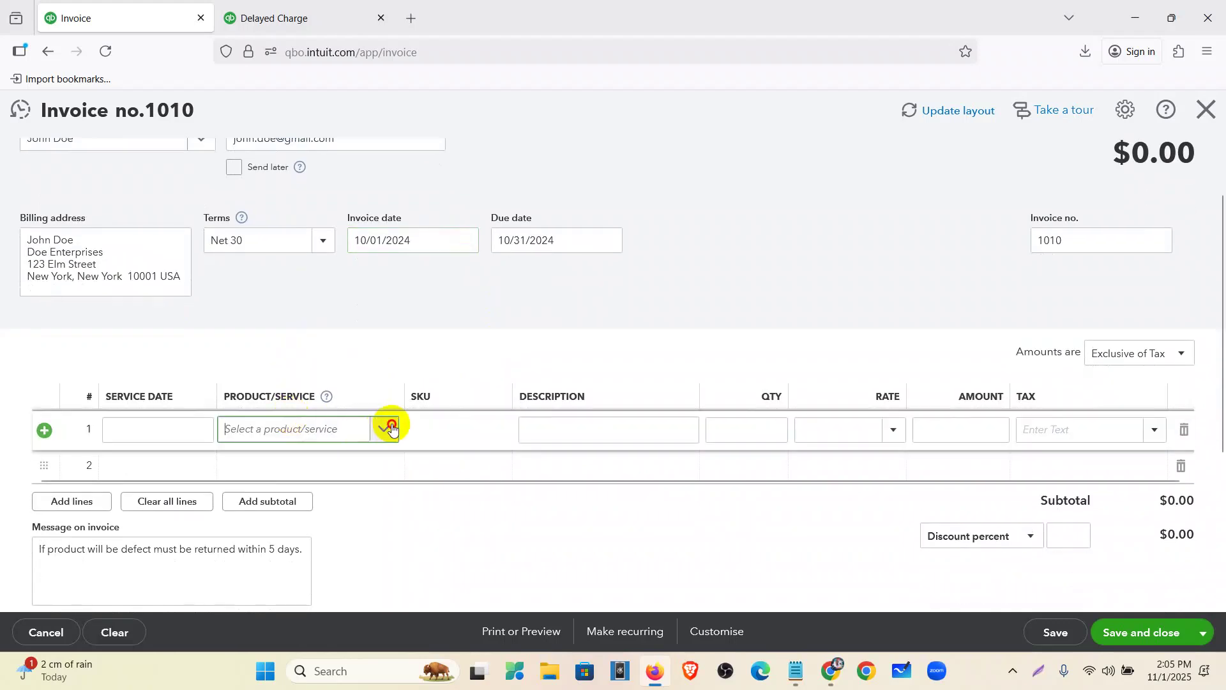
left_click(386, 427)
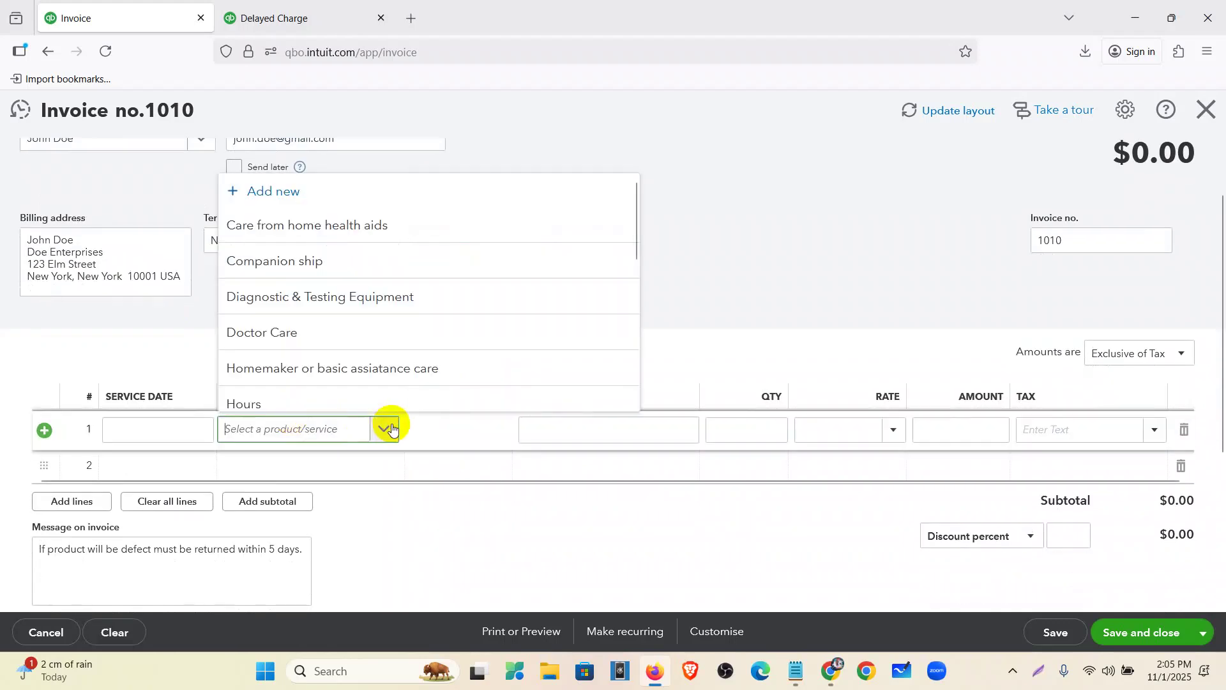
left_click(287, 297)
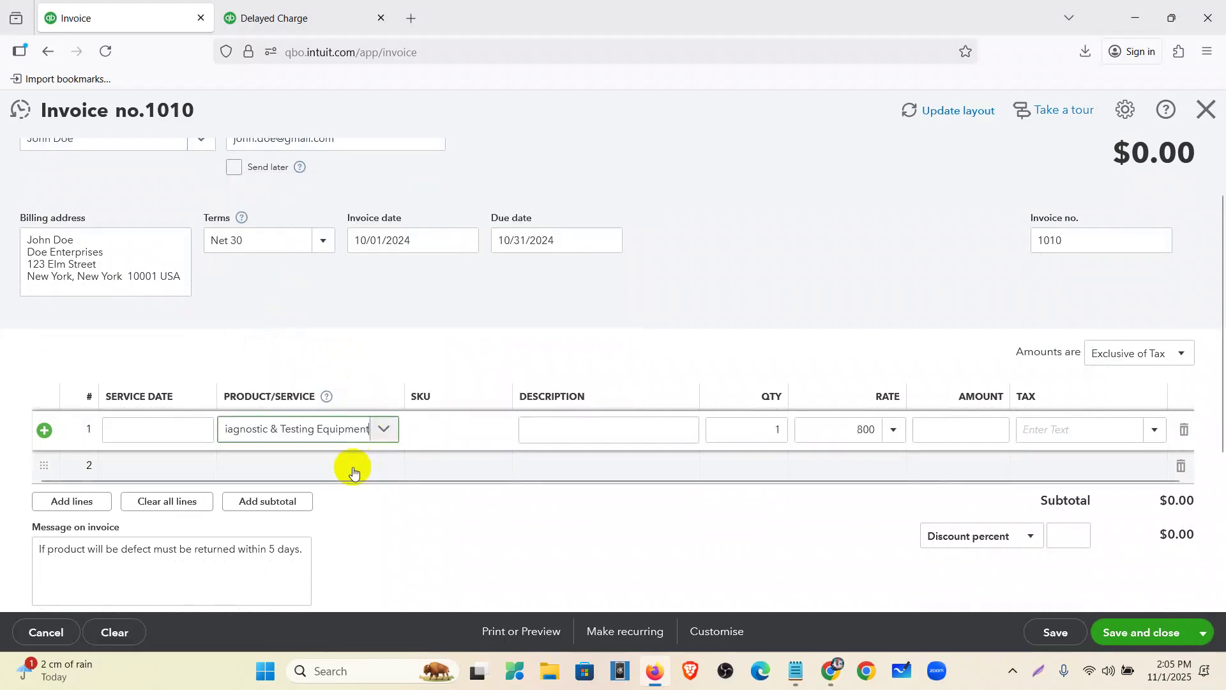
left_click(331, 465)
left_click(328, 500)
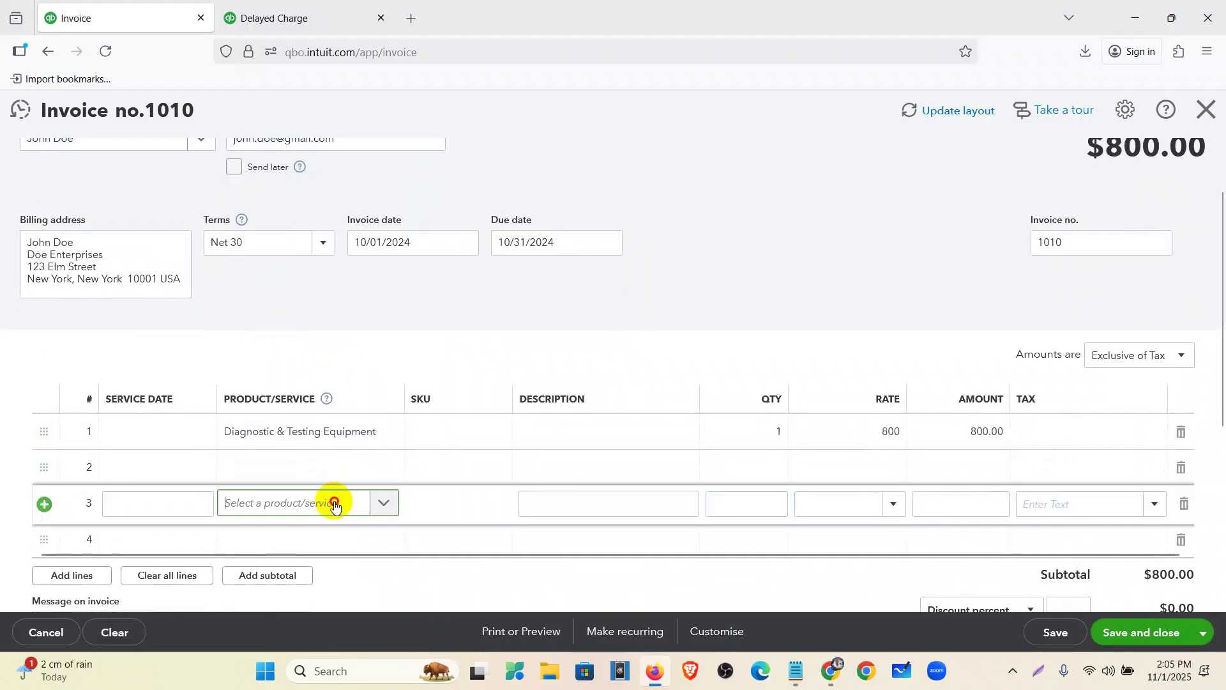
left_click(328, 502)
scroll(361, 355, "down", 3)
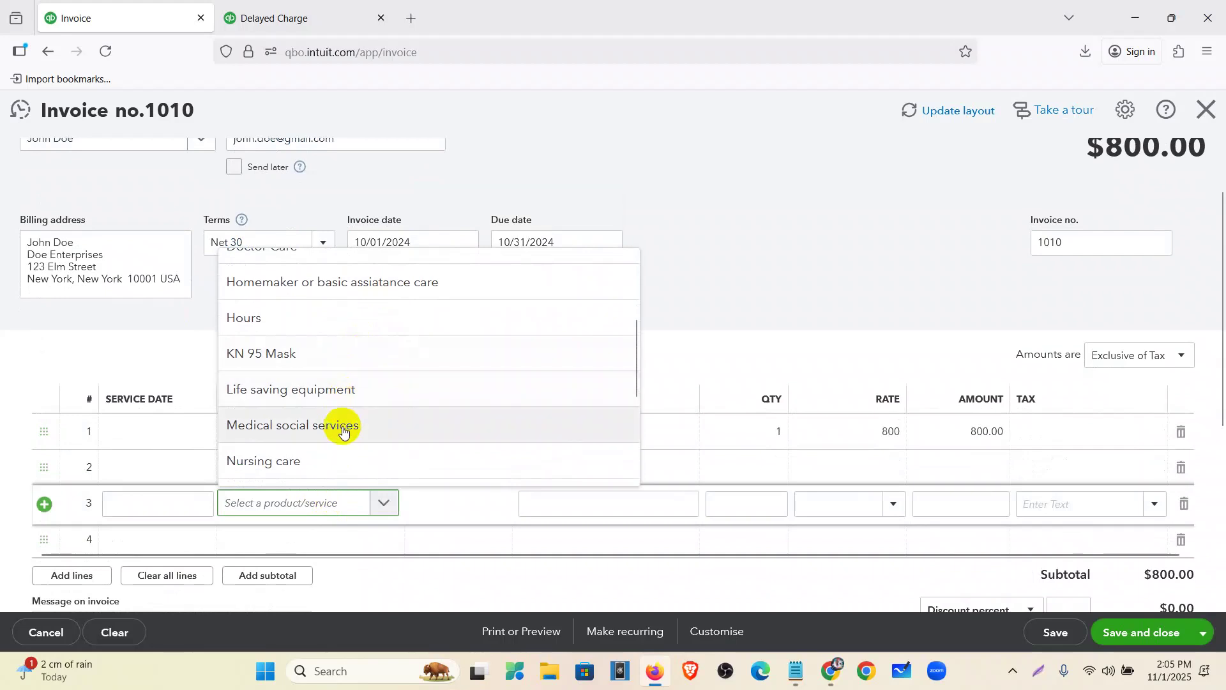
left_click(340, 425)
Leave line 4 blank and choose Surgical equipment as the product on line 5.
scroll(355, 437, "down", 3)
left_click(327, 379)
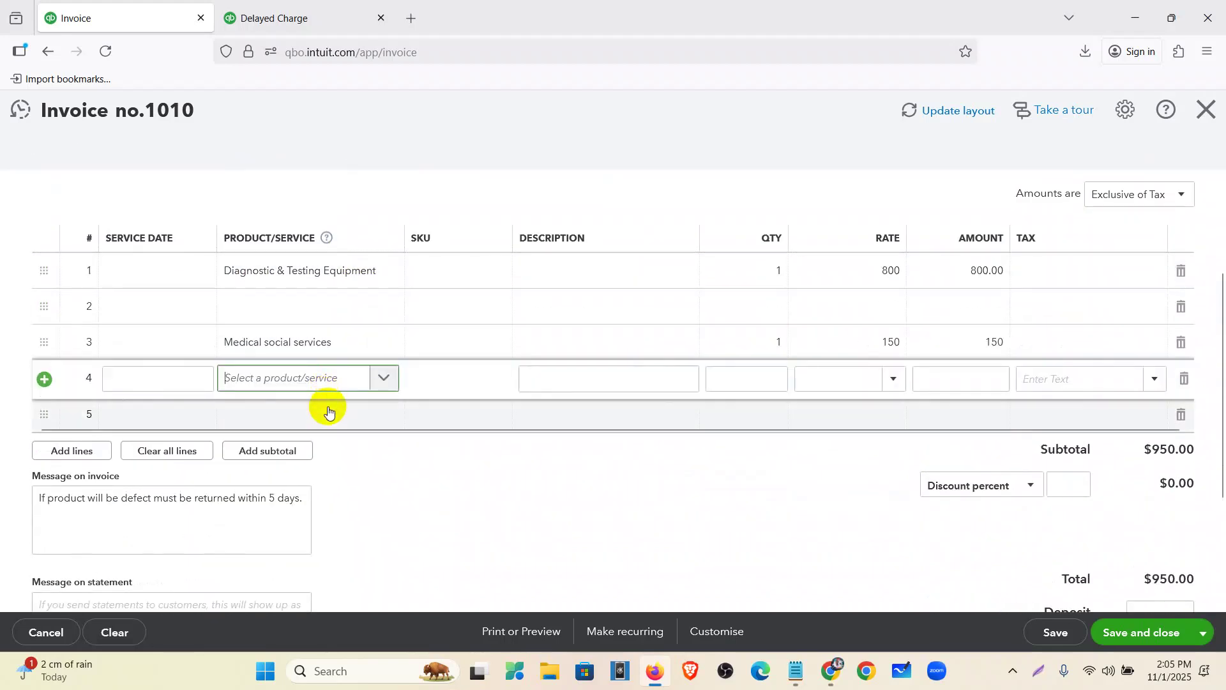
left_click(329, 415)
left_click(326, 414)
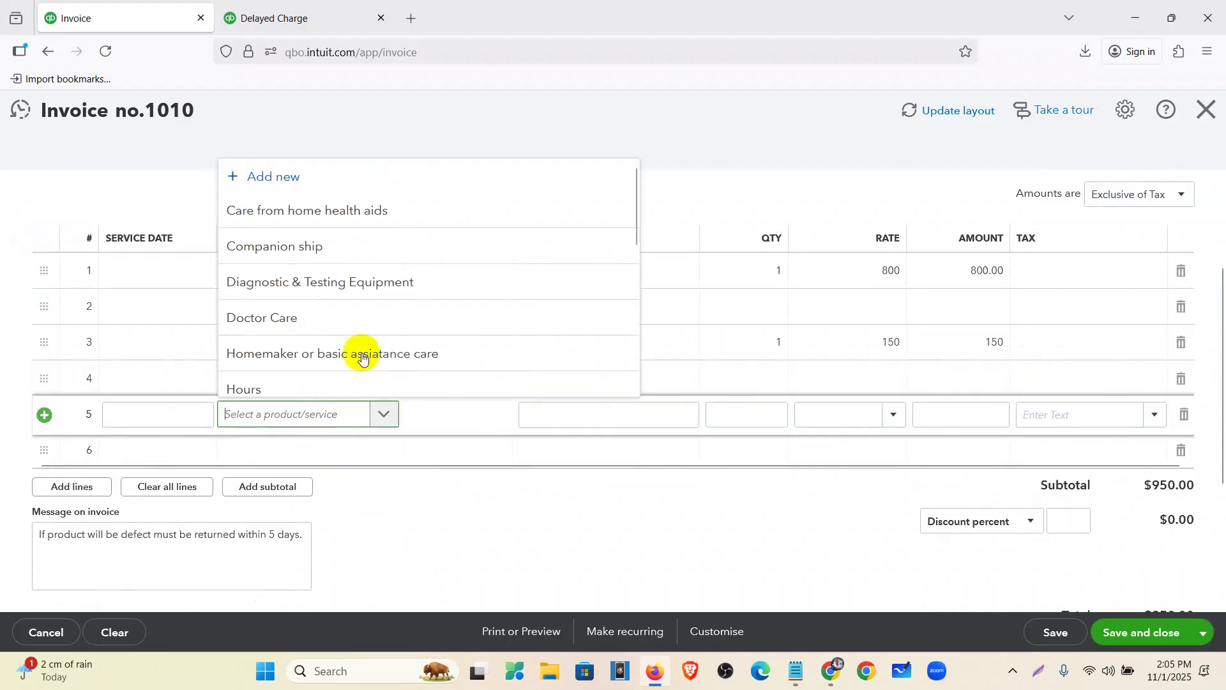
scroll(389, 323, "down", 5)
left_click(345, 351)
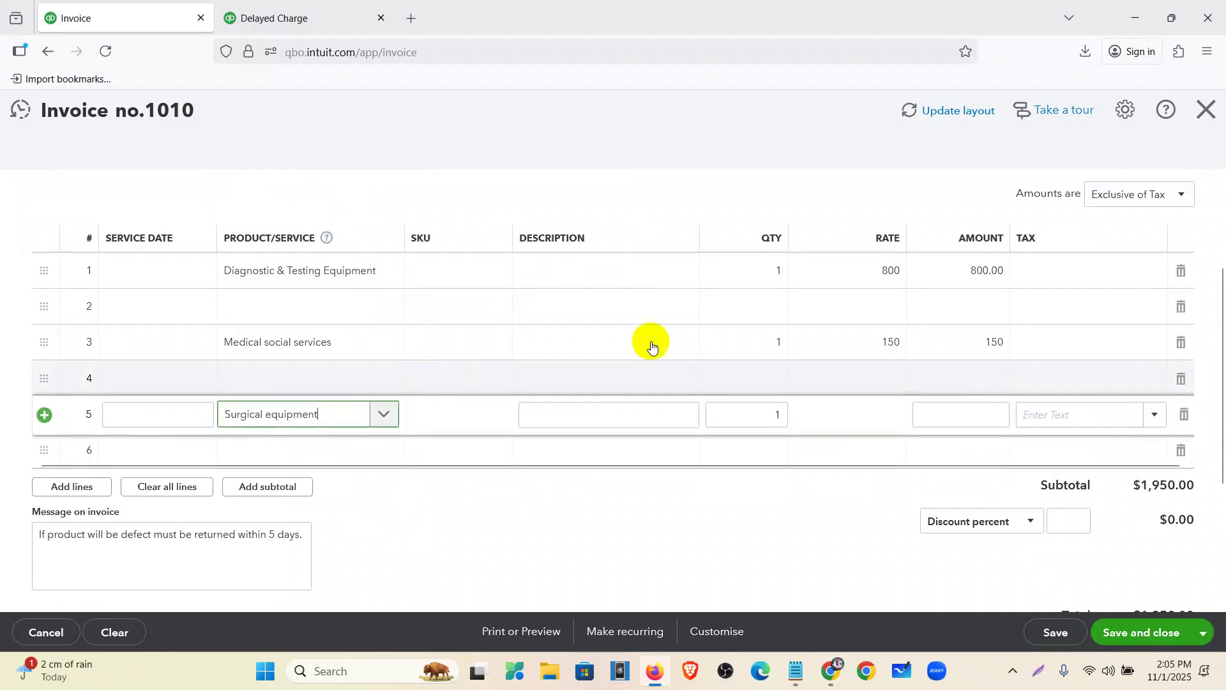
Set the quantities to 10 for Diagnostic & Testing Equipment, 8 for Medical social services and 5 for Surgical equipment.
left_click(788, 279)
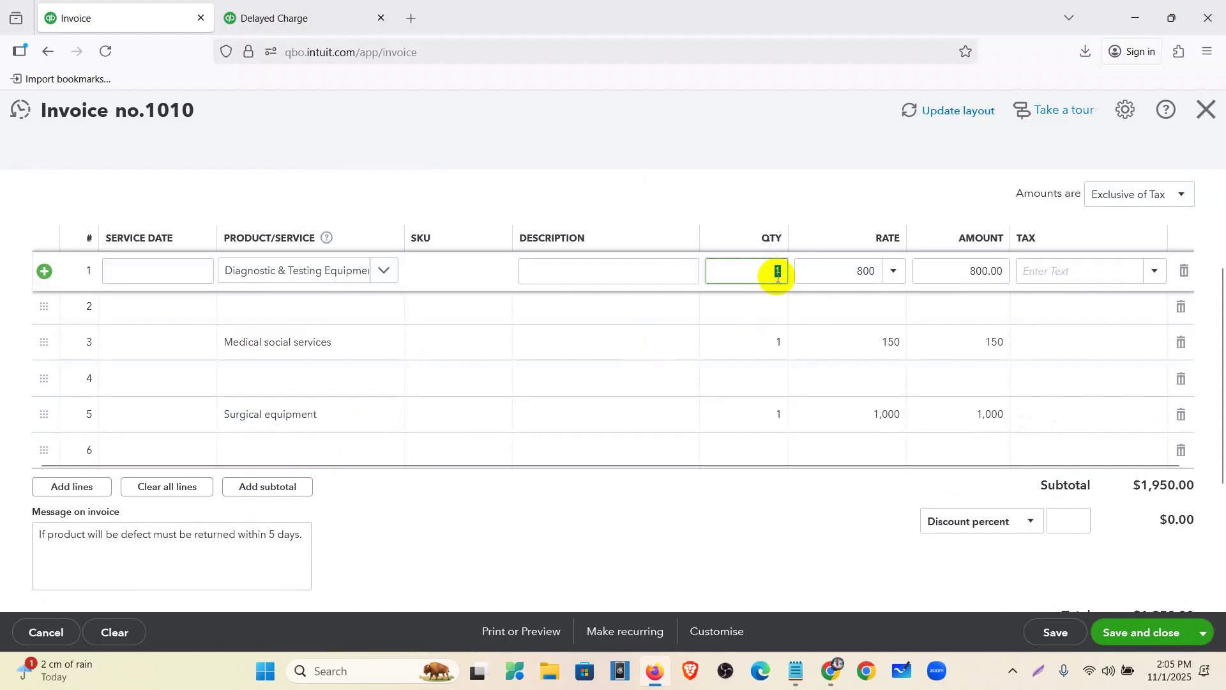
type("10")
left_click(781, 340)
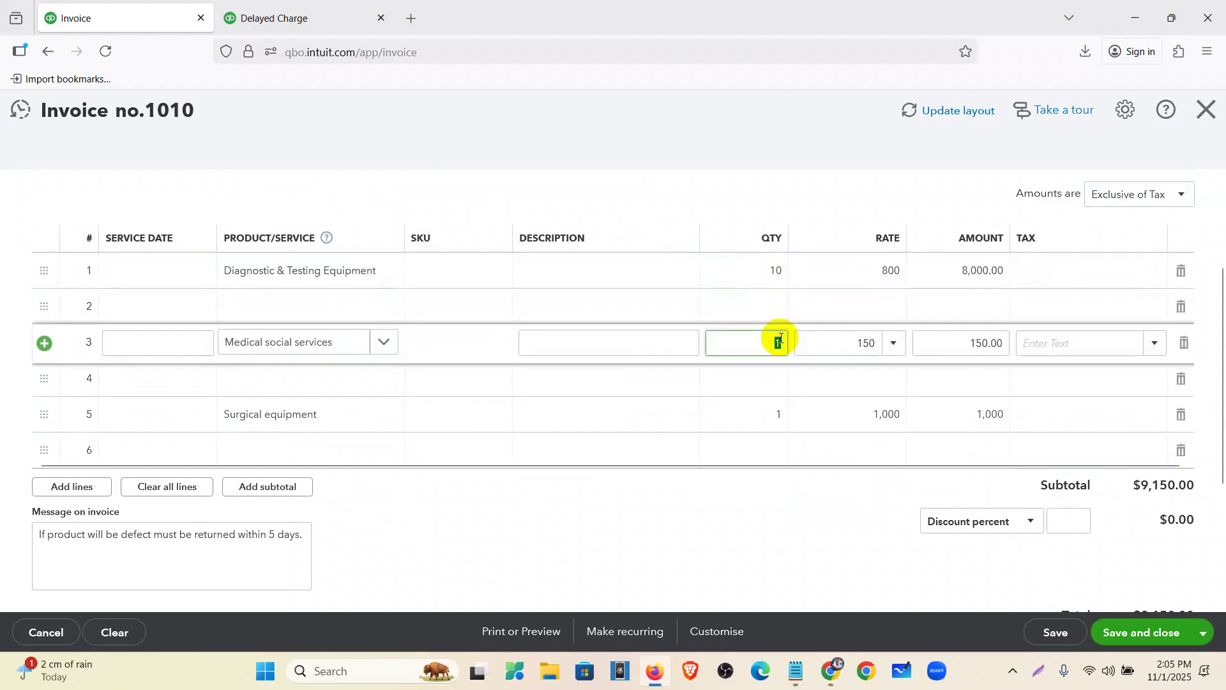
type("8")
left_click(781, 416)
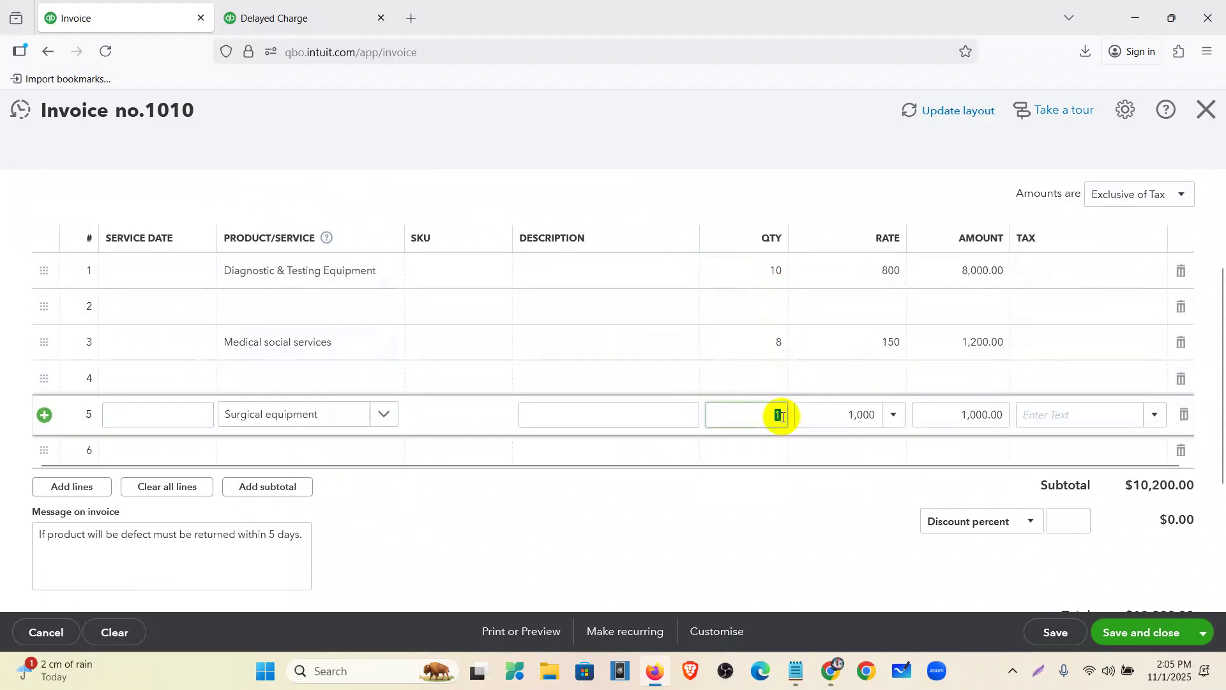
type("5")
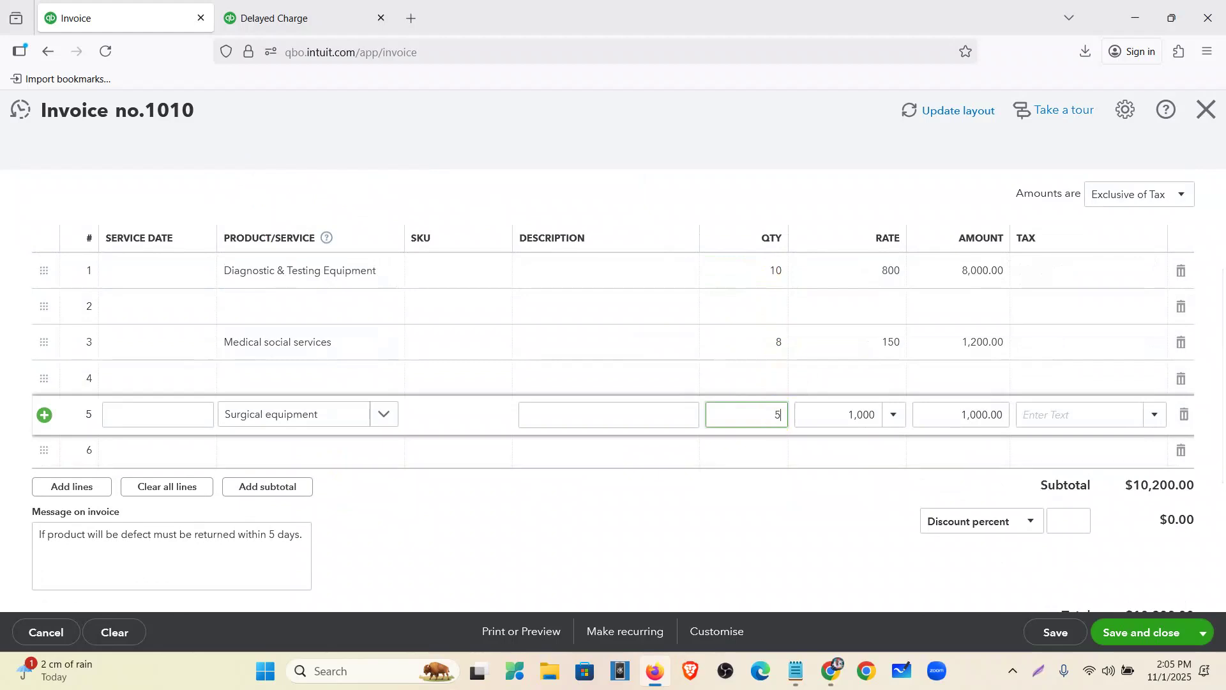
Apply Sales Tax (10%) to Diagnostic & Testing Equipment, Purchase Tax (8%) to Medical social services and Zero Rated Tax (0%) to Surgical equipment.
left_click(1096, 279)
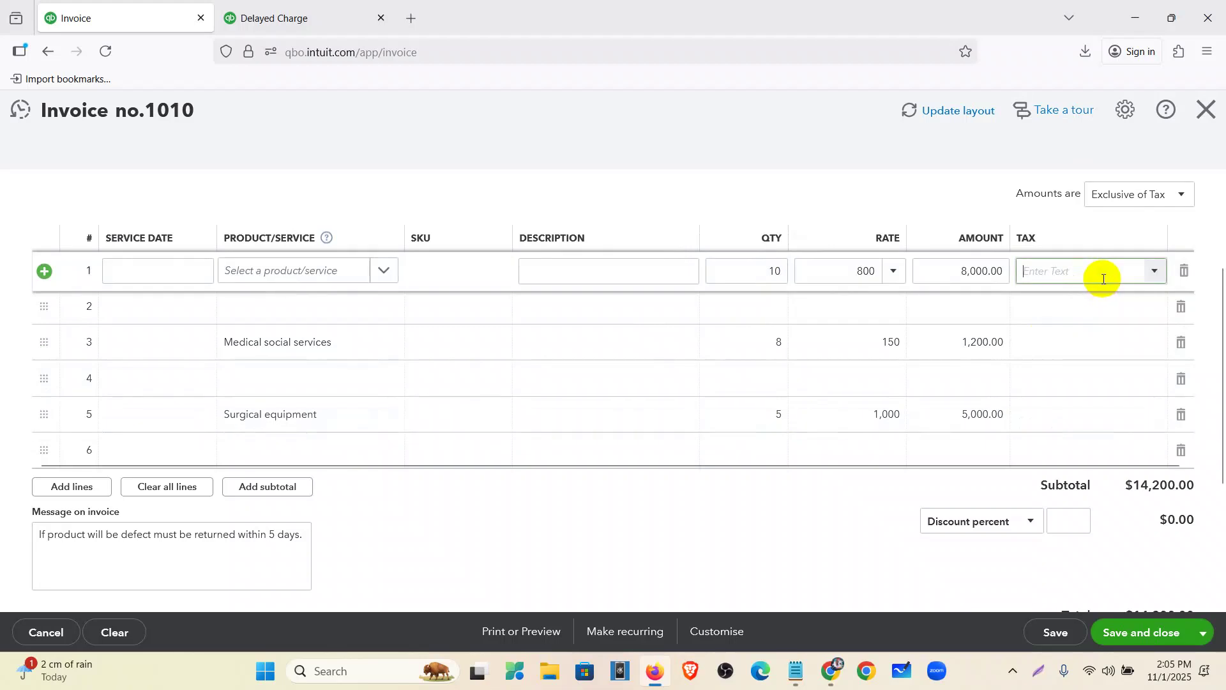
left_click(1154, 272)
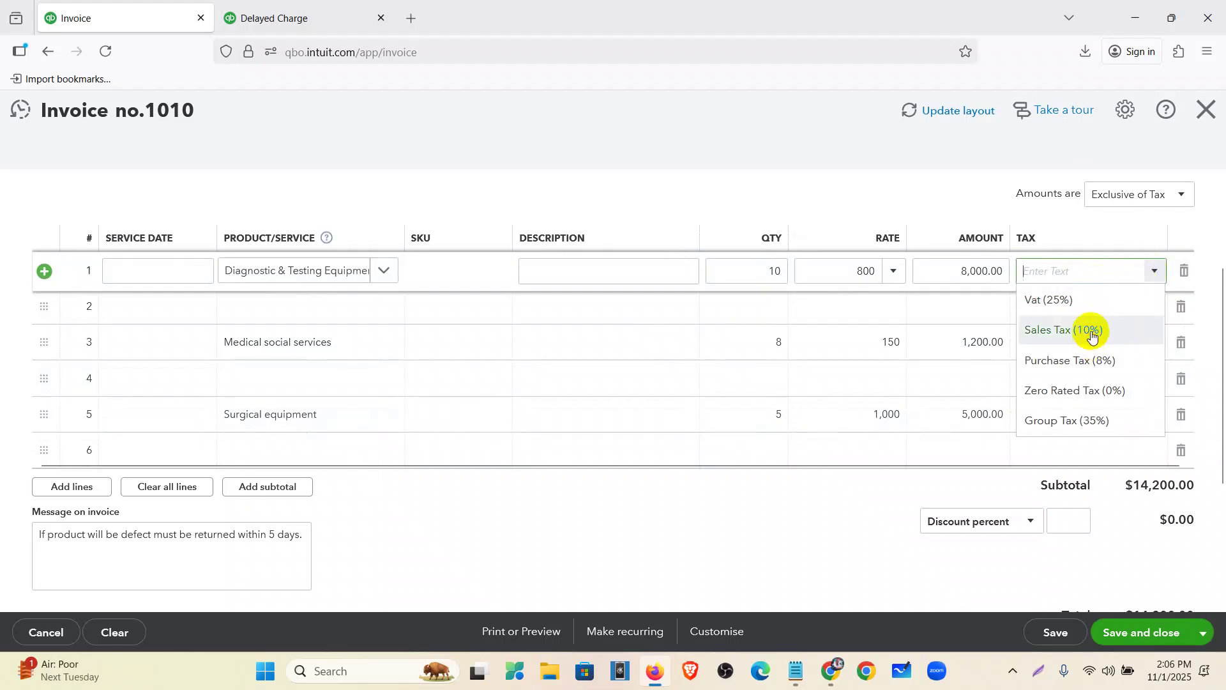
left_click(1090, 329)
left_click(1095, 355)
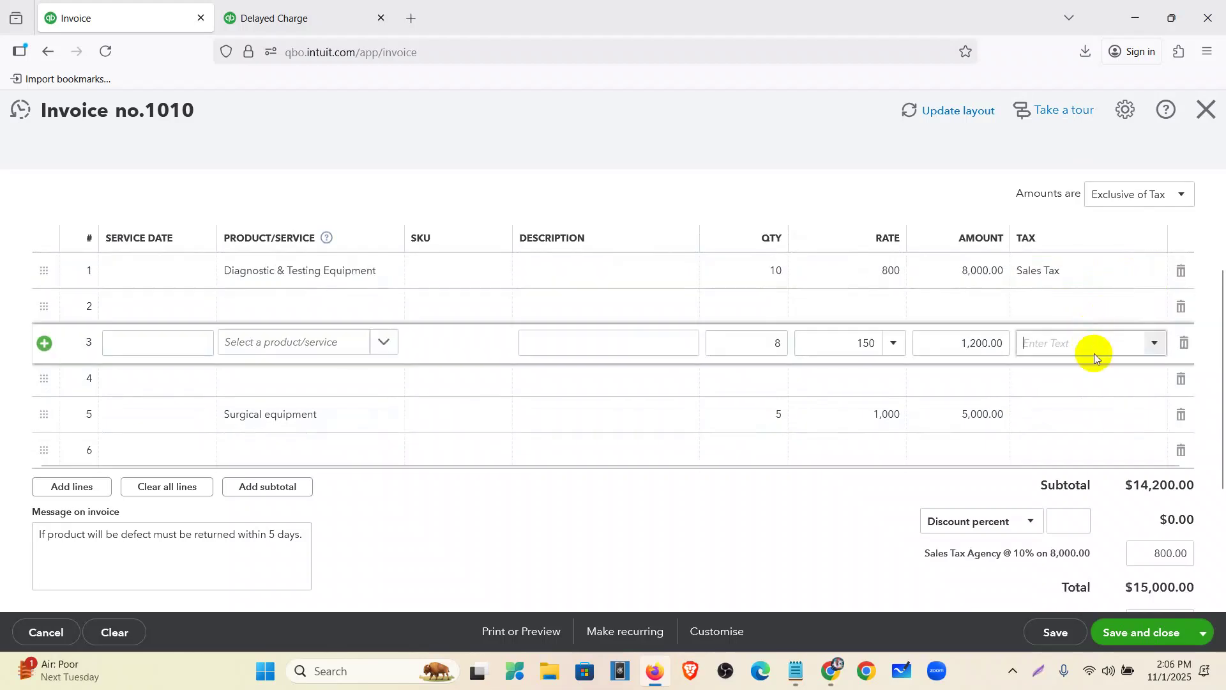
left_click(1150, 344)
left_click(1111, 433)
left_click(1100, 413)
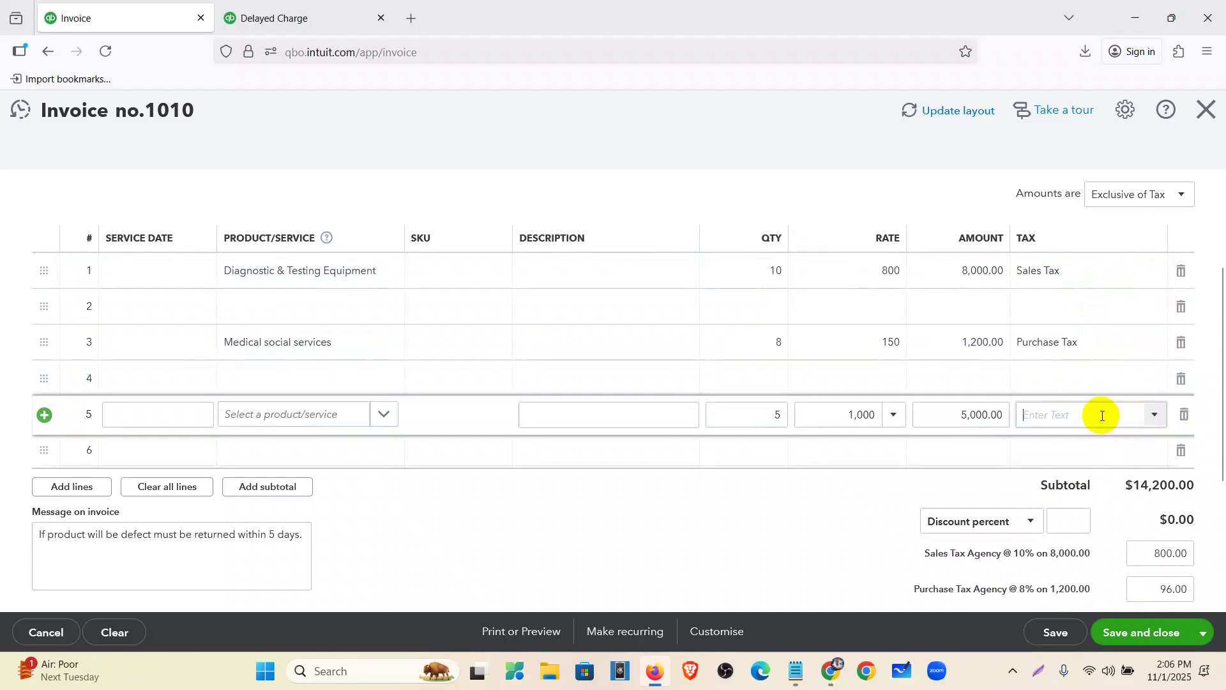
left_click(1156, 417)
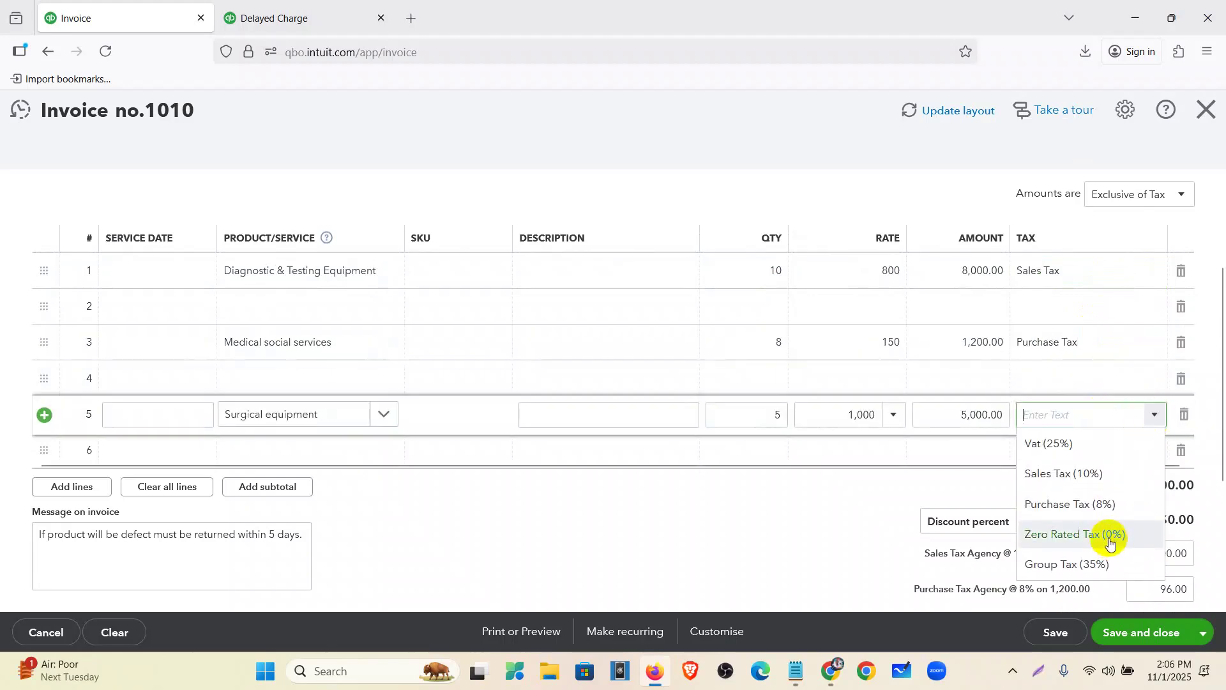
left_click(1110, 540)
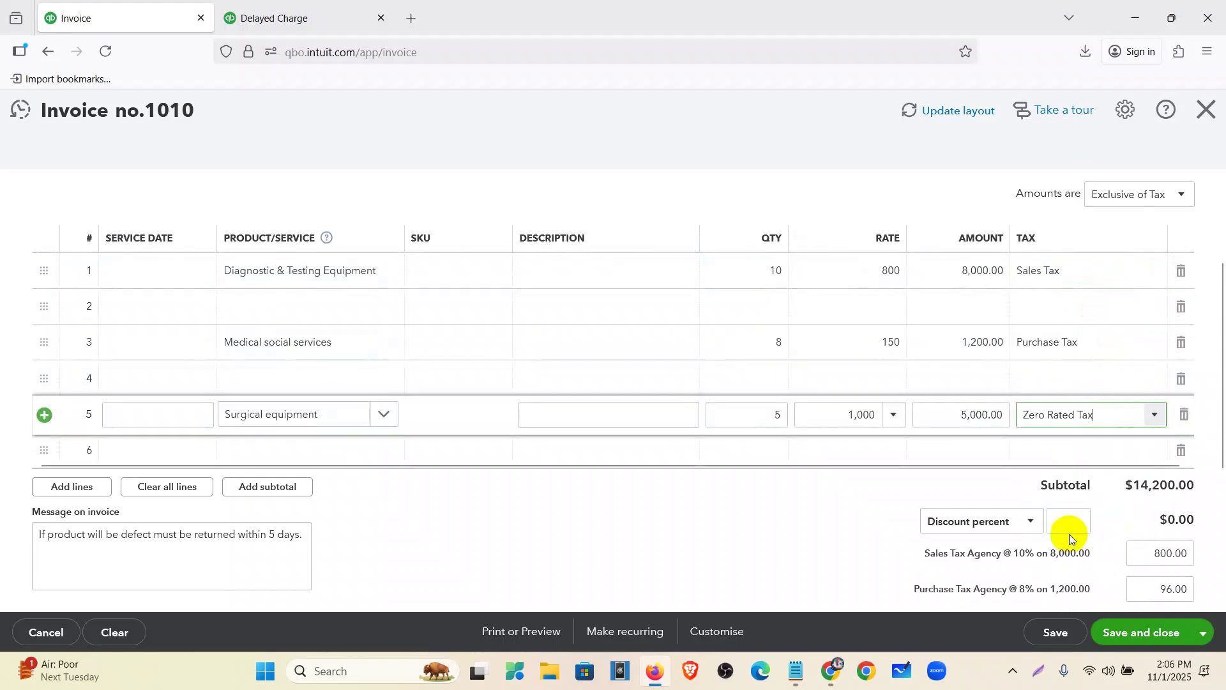
Choose Sales Discount as the service on line 2, below Diagnostic & Testing Equipment.
left_click(284, 307)
type("sales")
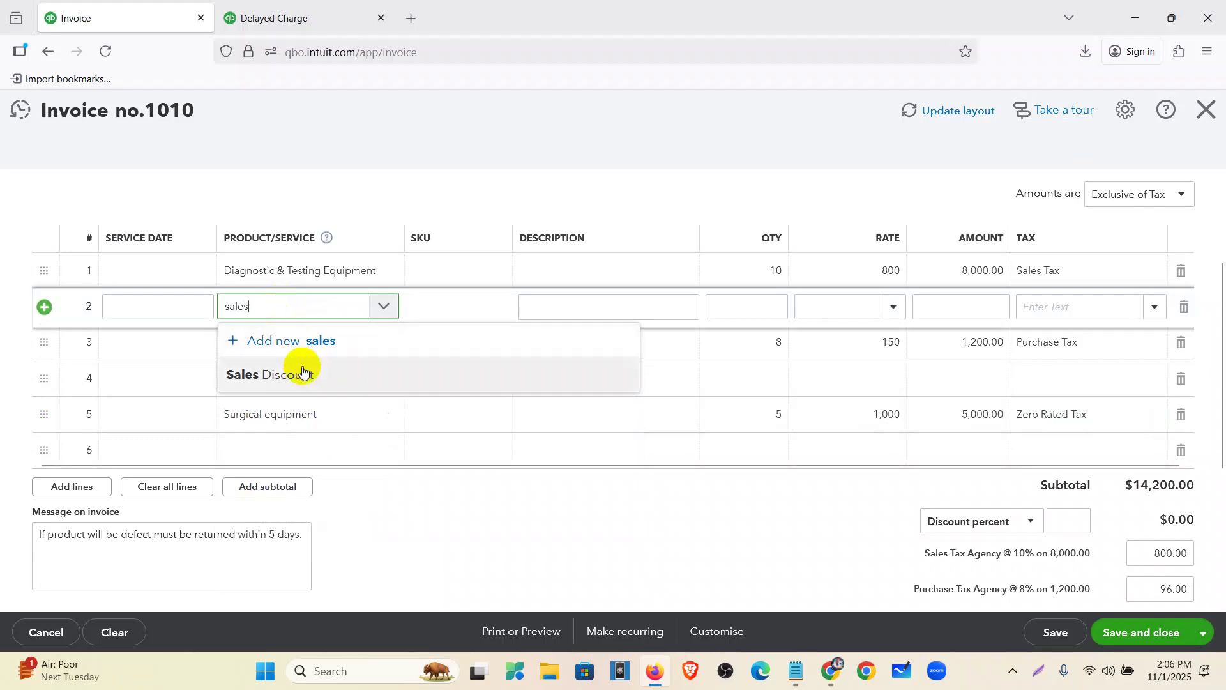
left_click(297, 372)
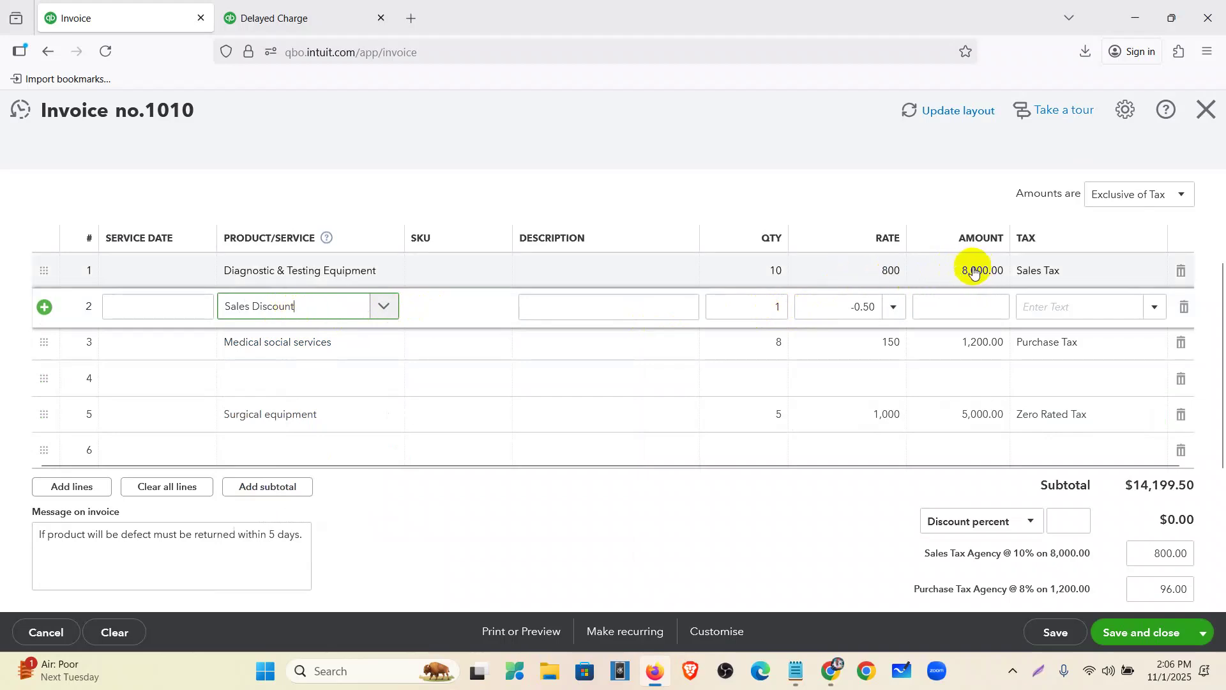
Set the Sales Discount line to quantity 8,000 and rate -0.03, and apply Sales Tax (10%).
left_click(780, 308)
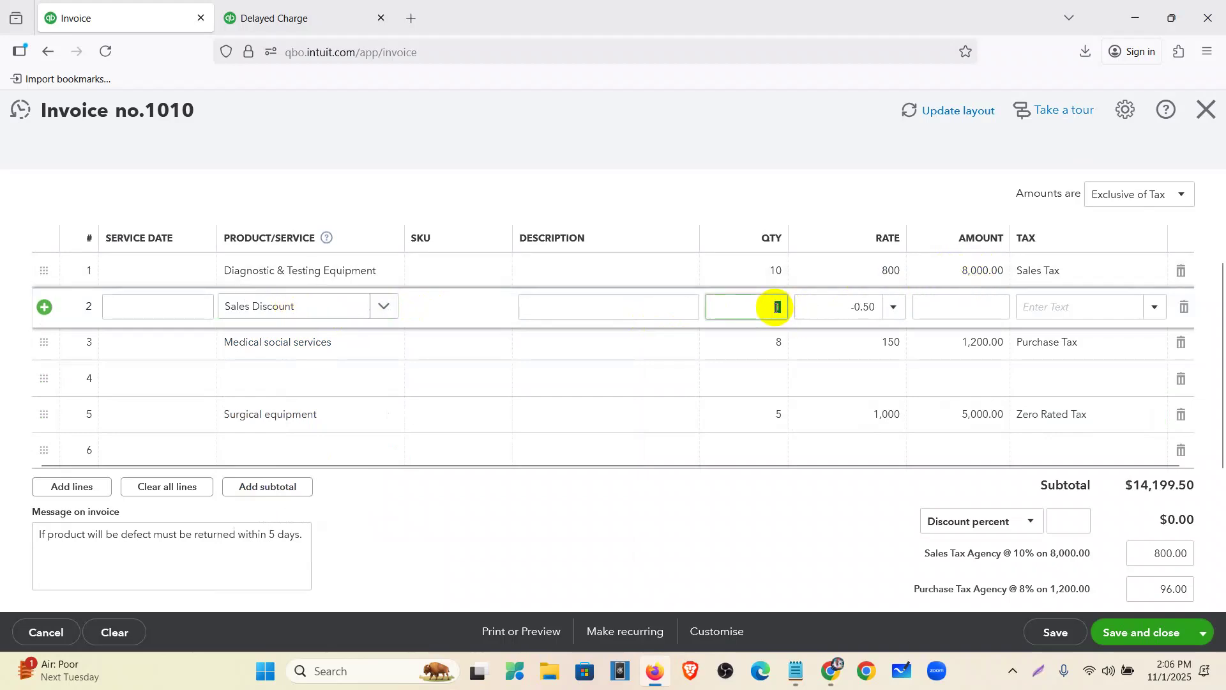
left_click(876, 310)
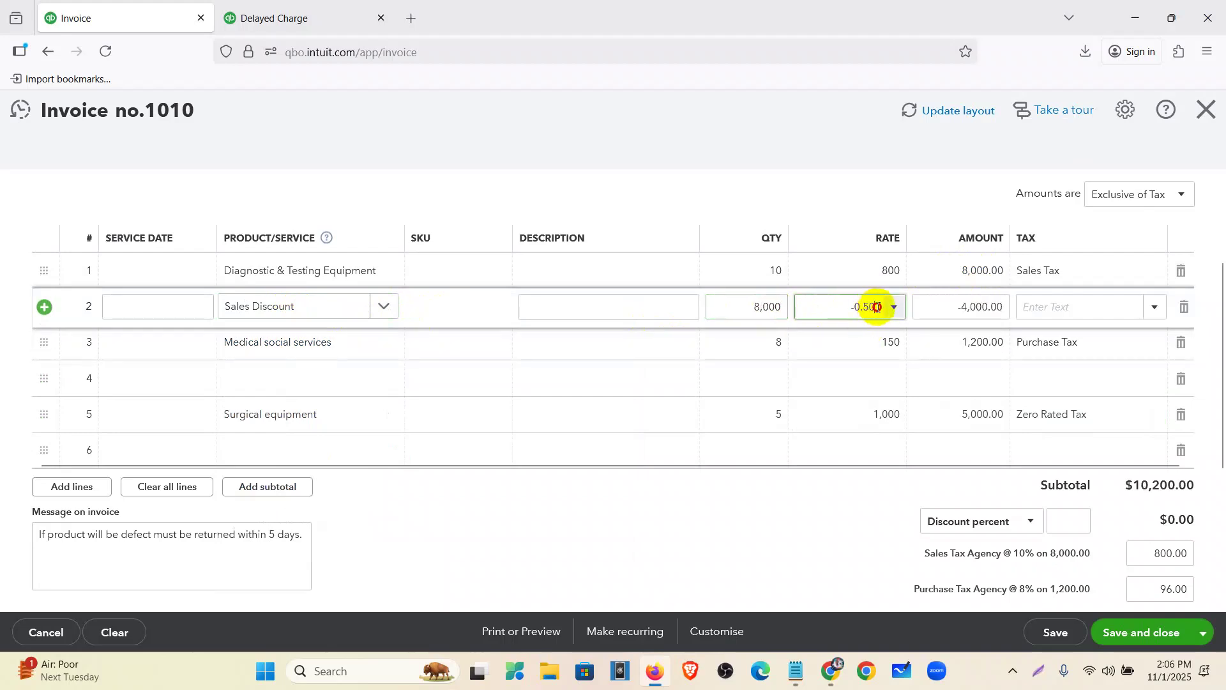
key("BackSpace")
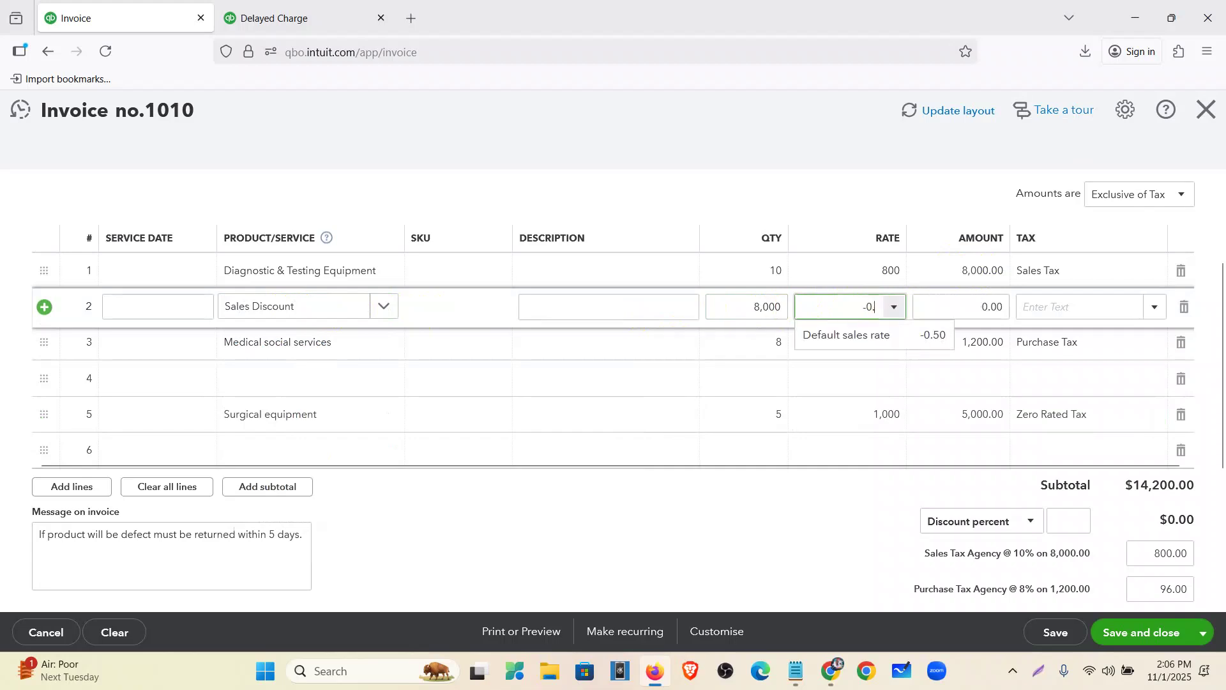
type("03")
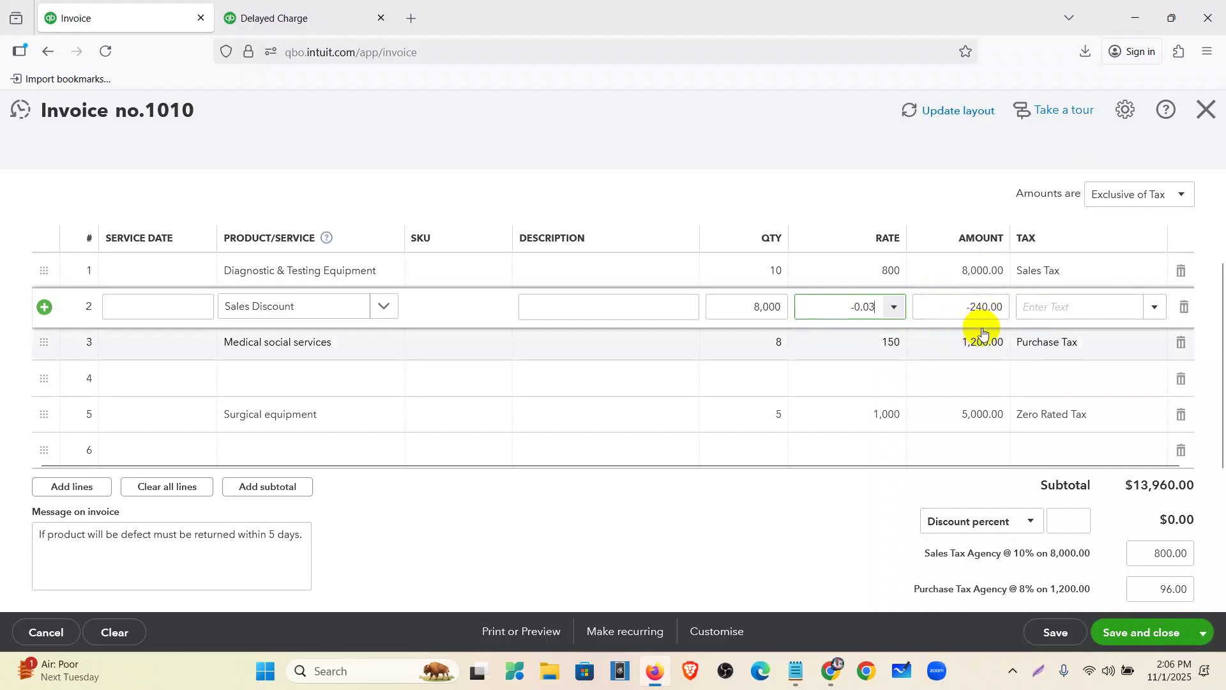
left_click(1140, 308)
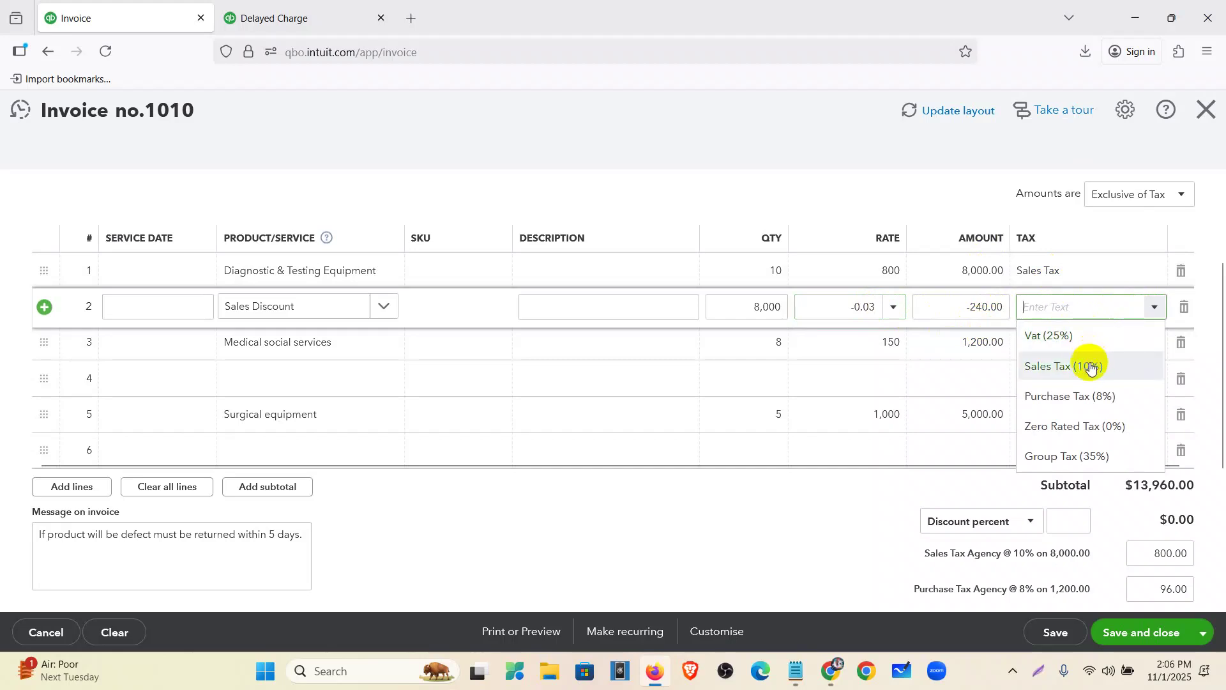
left_click(1091, 367)
Choose Sales Discount as the service on line 4, below Medical social services, and set its rate to -0.05.
left_click(297, 369)
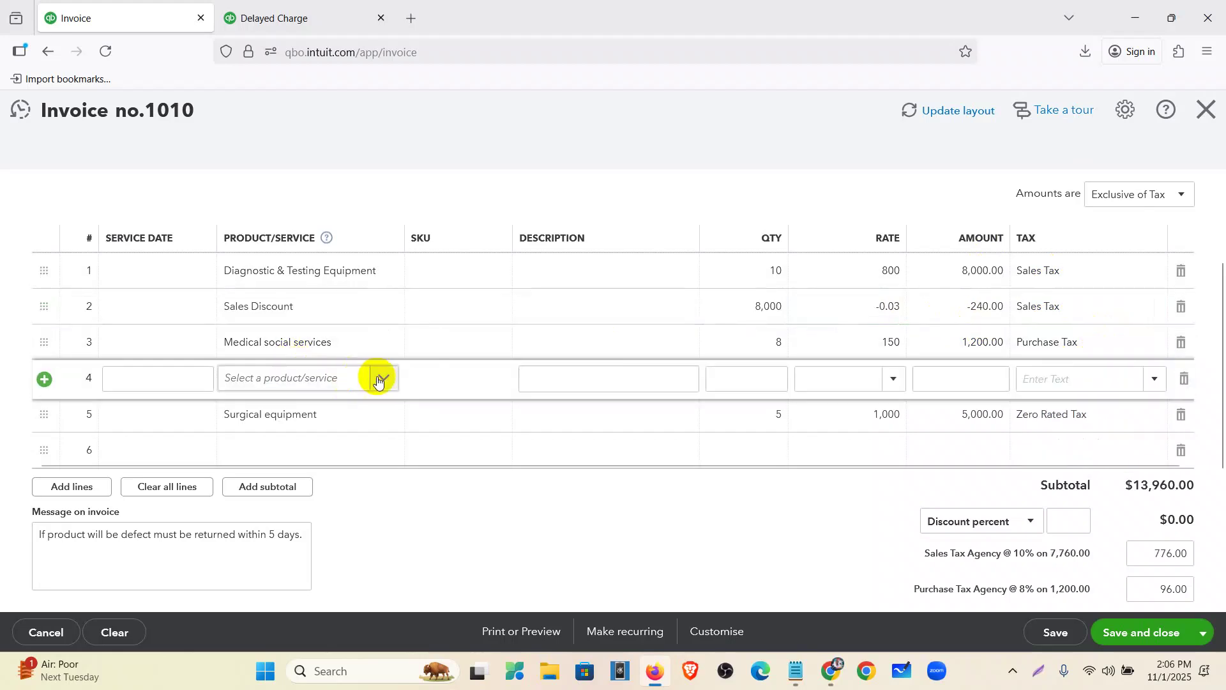
left_click(382, 378)
type("sal")
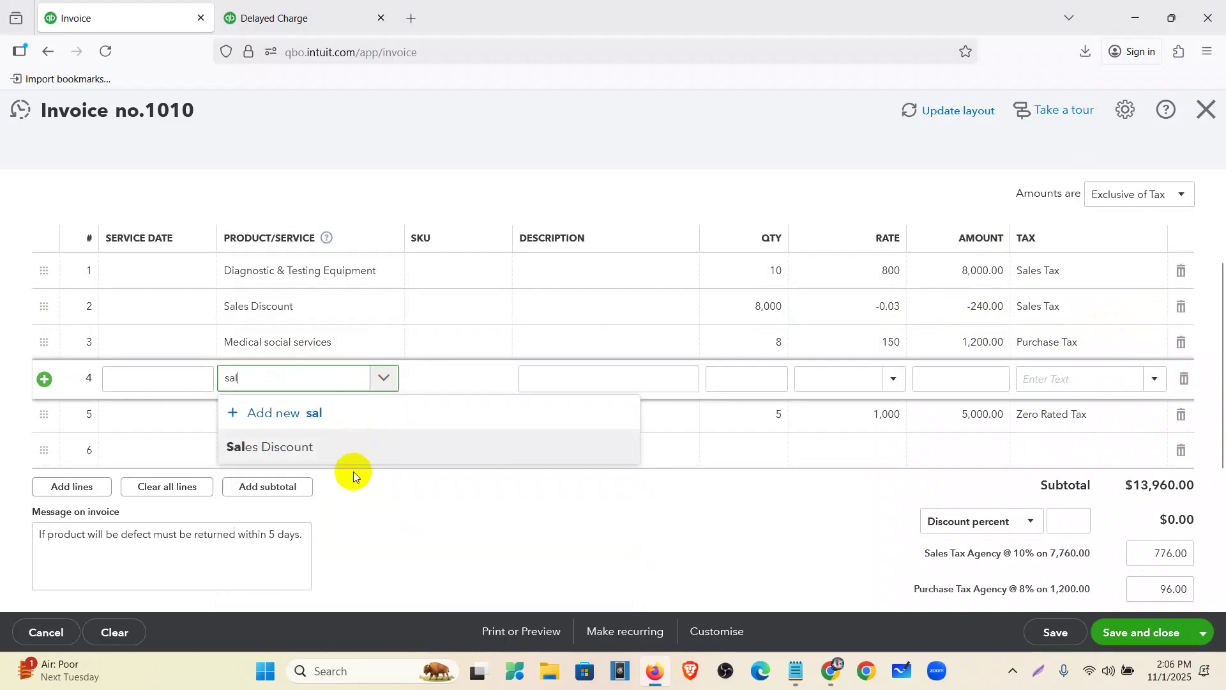
left_click(361, 450)
left_click(872, 381)
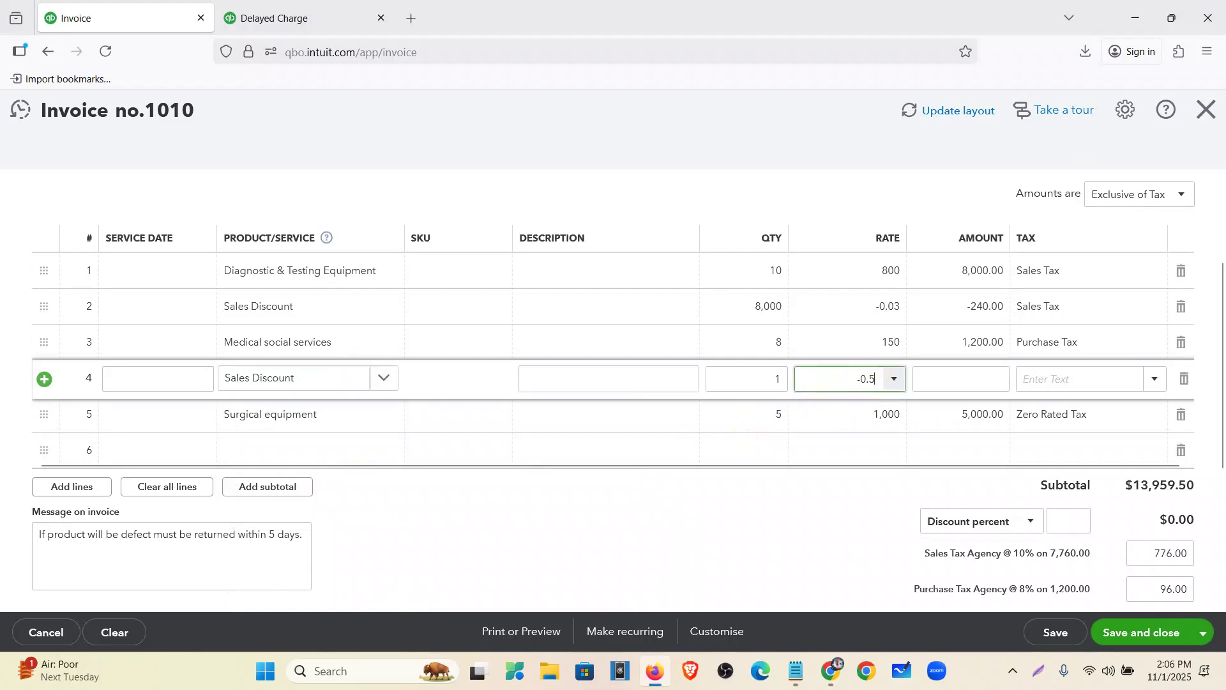
key("BackSpace")
type("05")
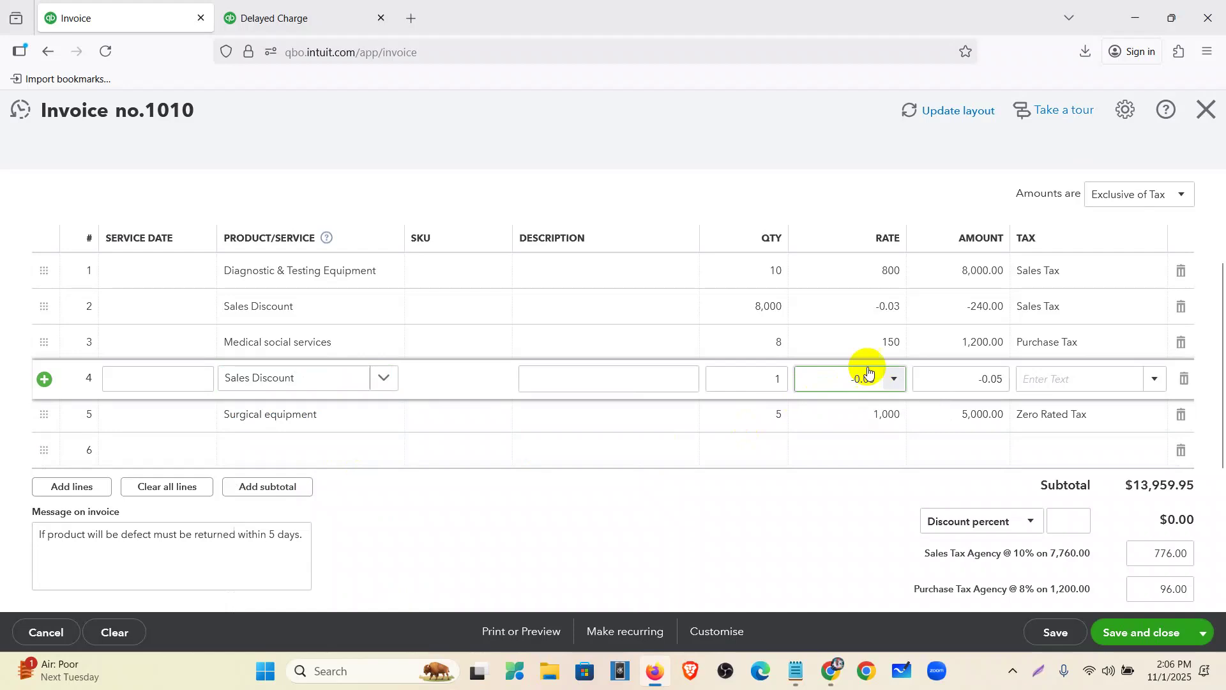
Set the line 4 Sales Discount quantity to 1,200 and apply Purchase Tax (8%) to it.
left_click(1062, 378)
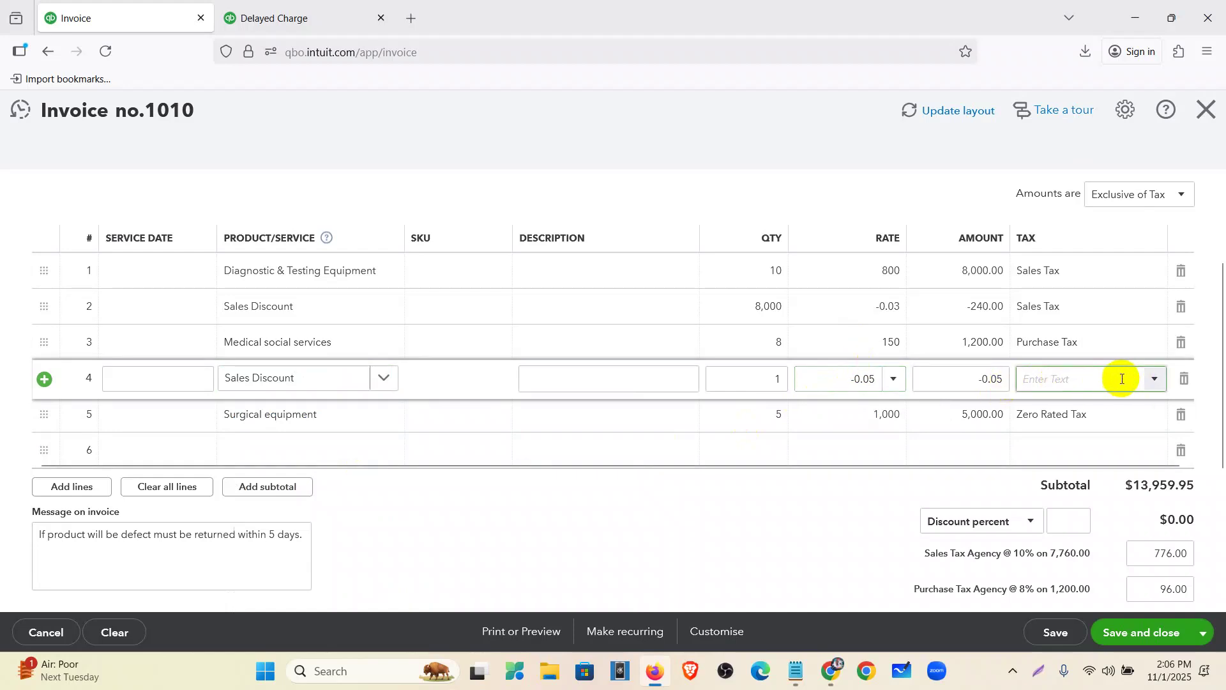
left_click(779, 379)
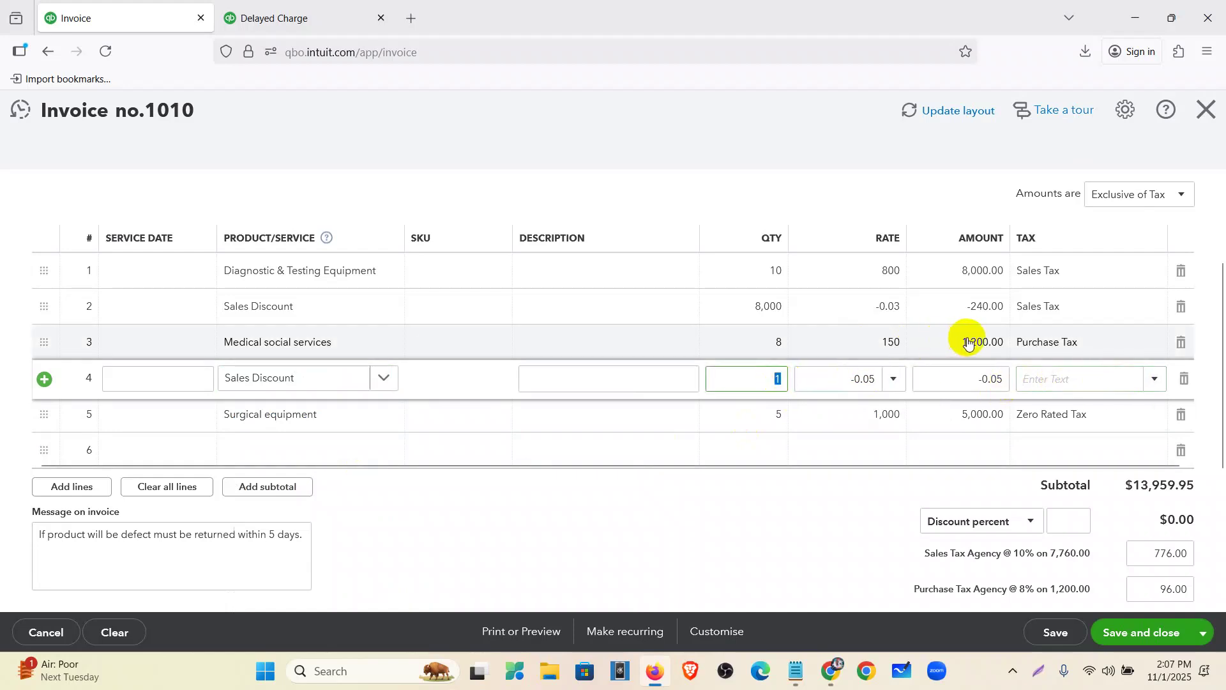
type("1200")
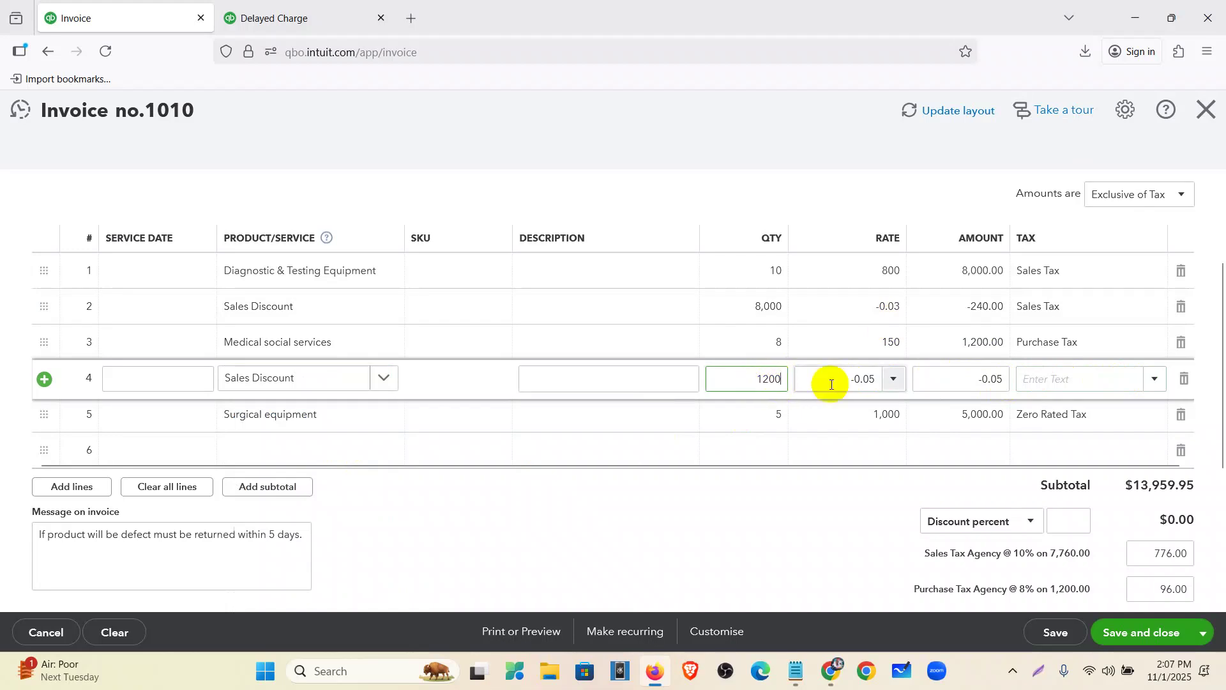
left_click(1054, 381)
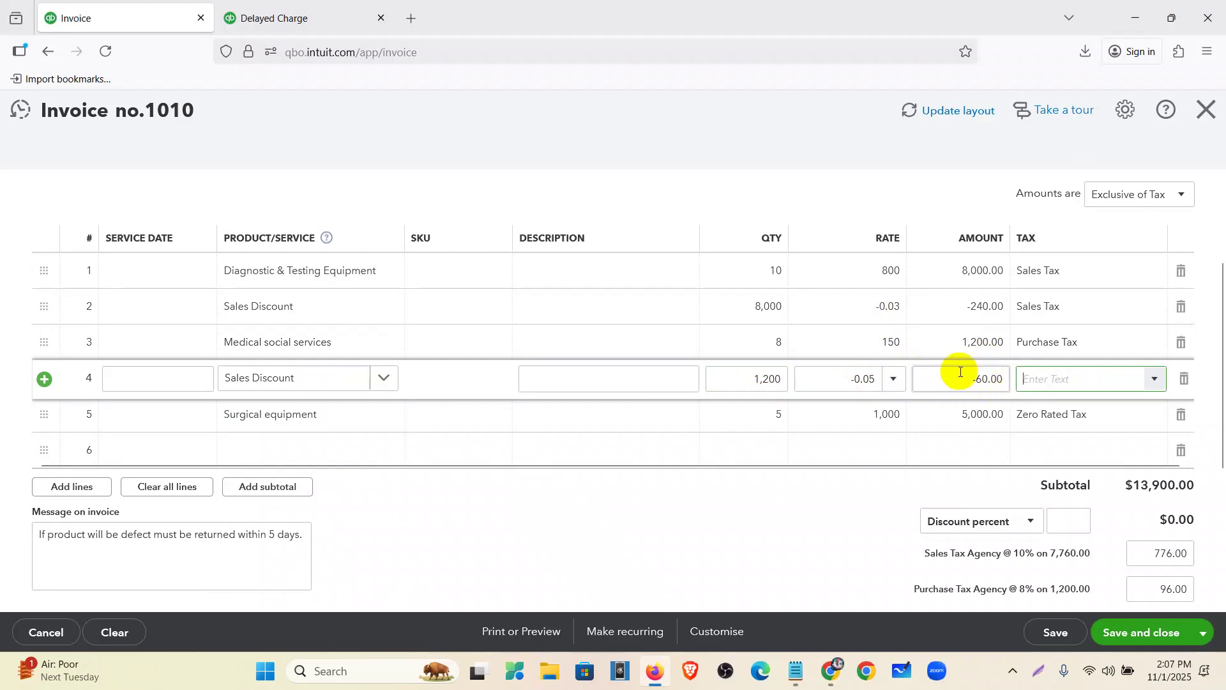
left_click(1156, 381)
left_click(1090, 467)
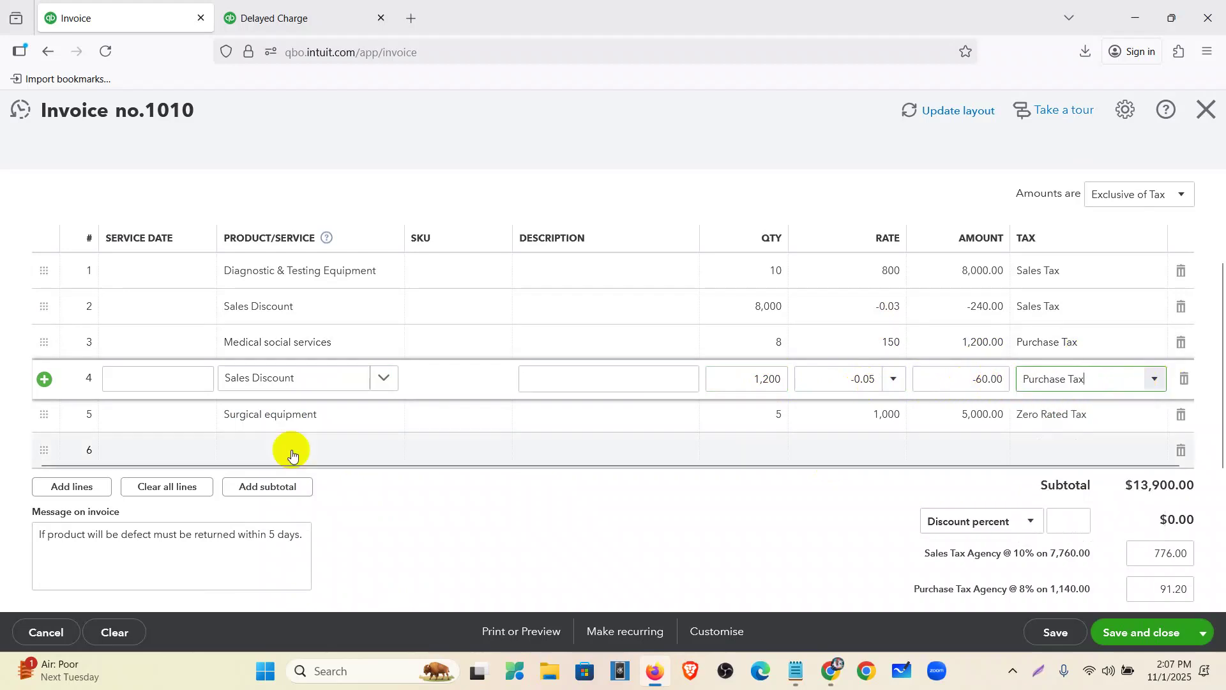
Choose Sales Discount as the service on line 6, below Surgical equipment, with quantity 500.
left_click(291, 451)
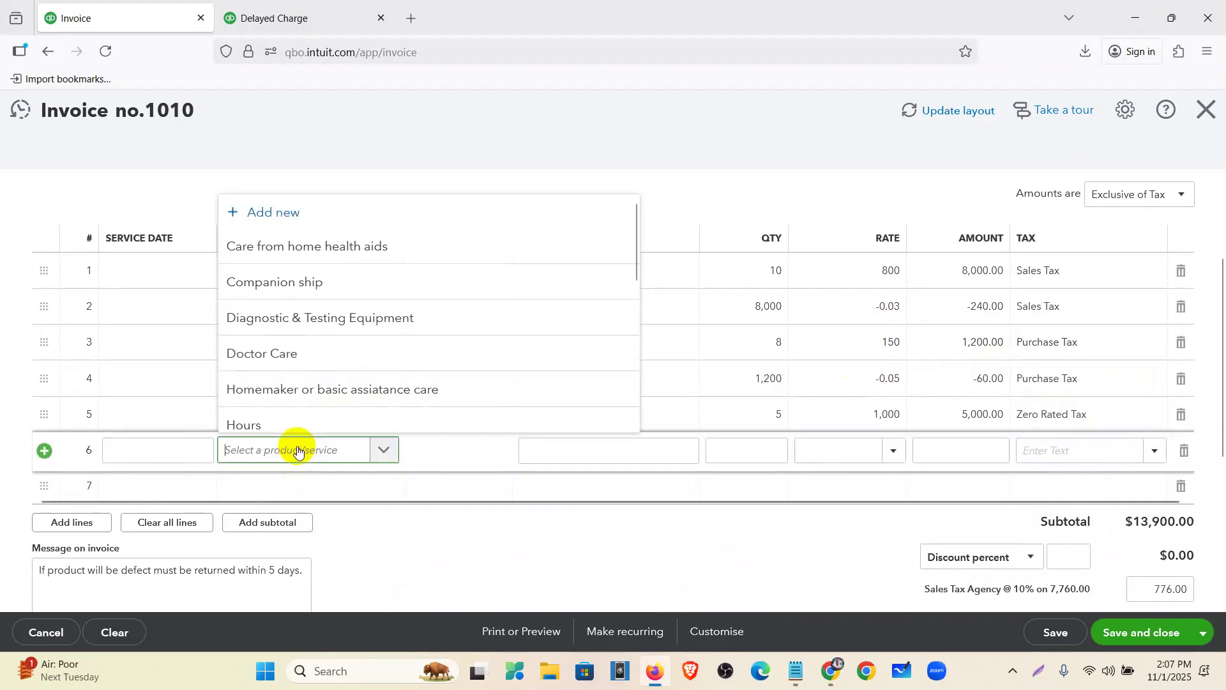
type("sales")
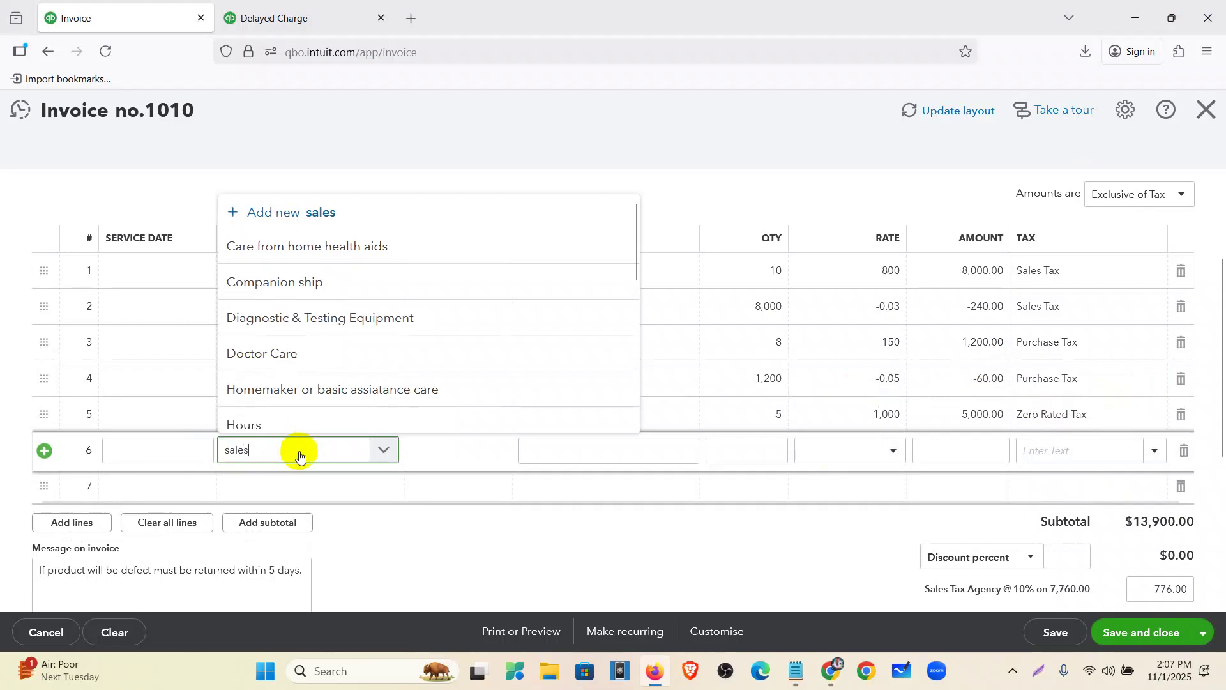
left_click(324, 427)
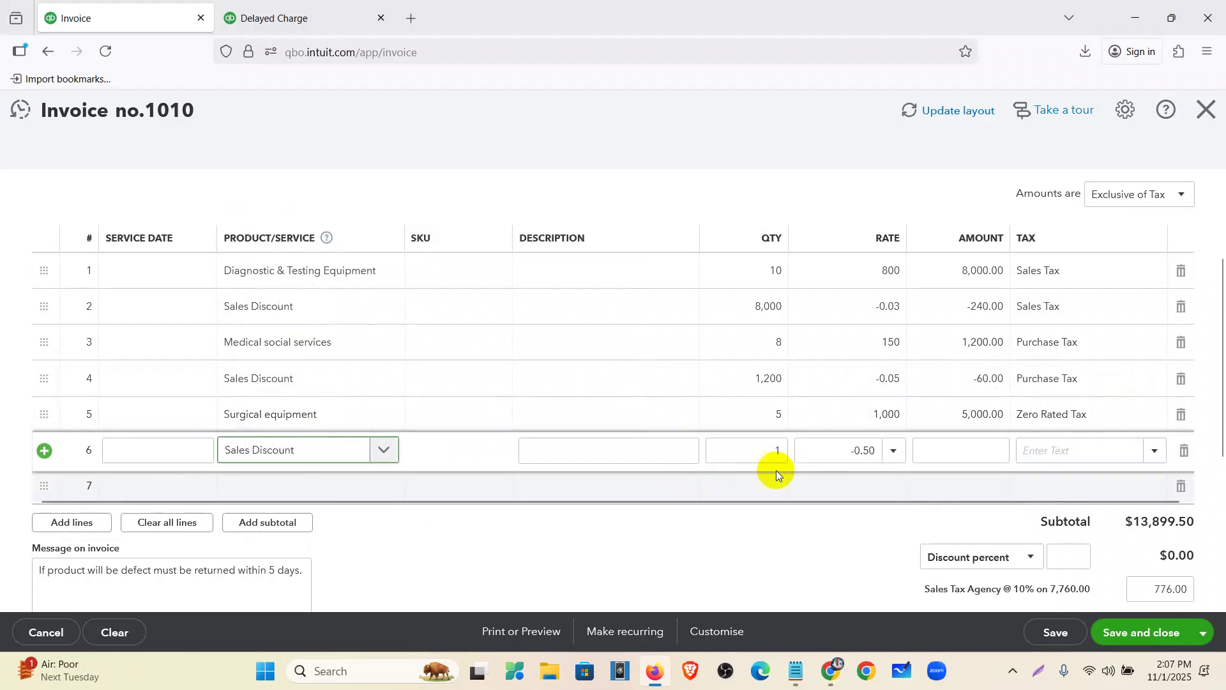
left_click(779, 451)
type("500")
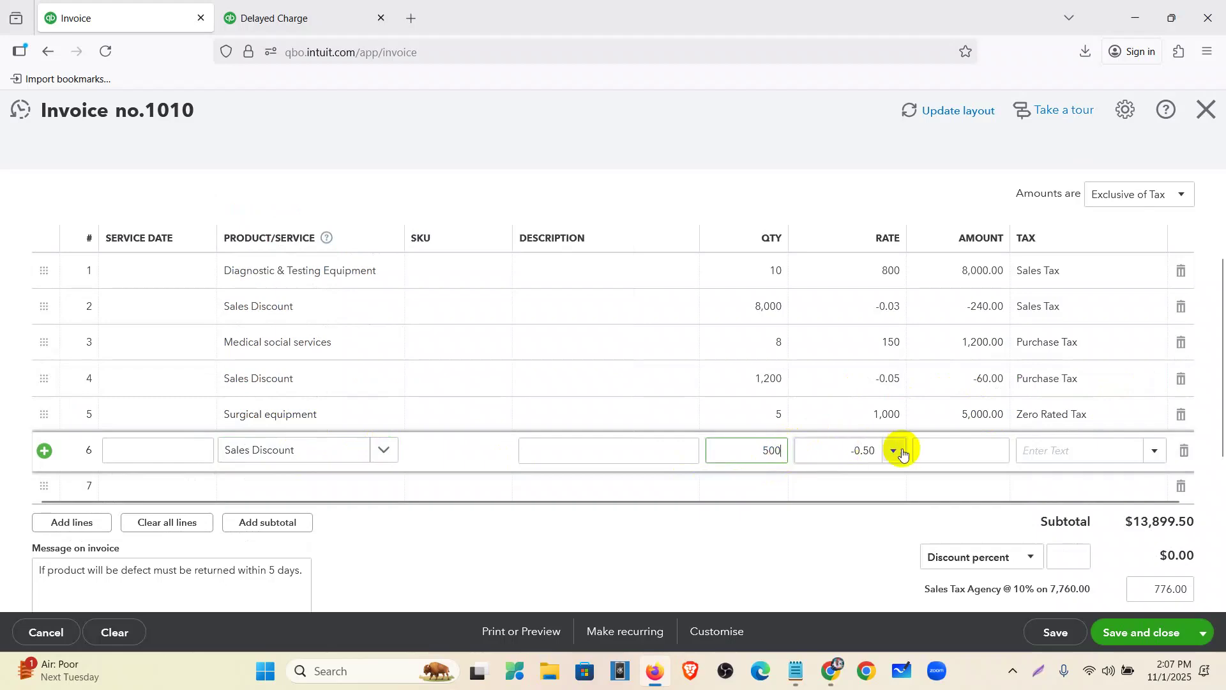
Set the line 6 Sales Discount rate to -0.08 and apply Zero Rated Tax (0%) to it.
left_click(877, 453)
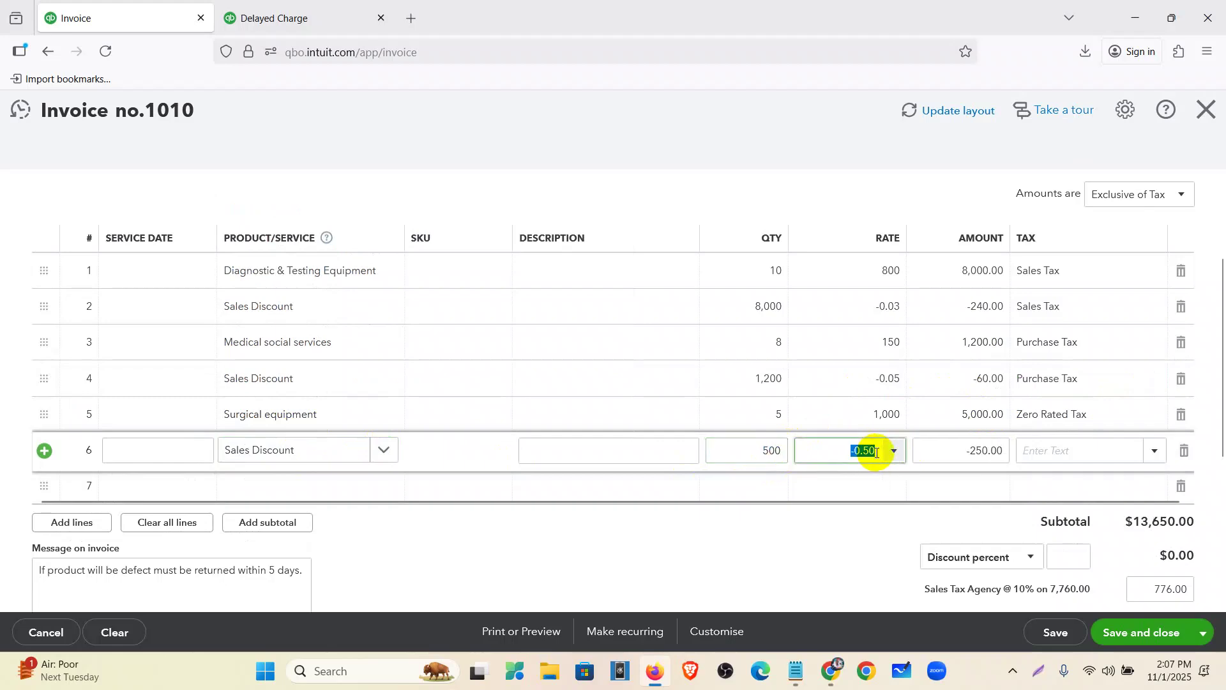
type("-0.")
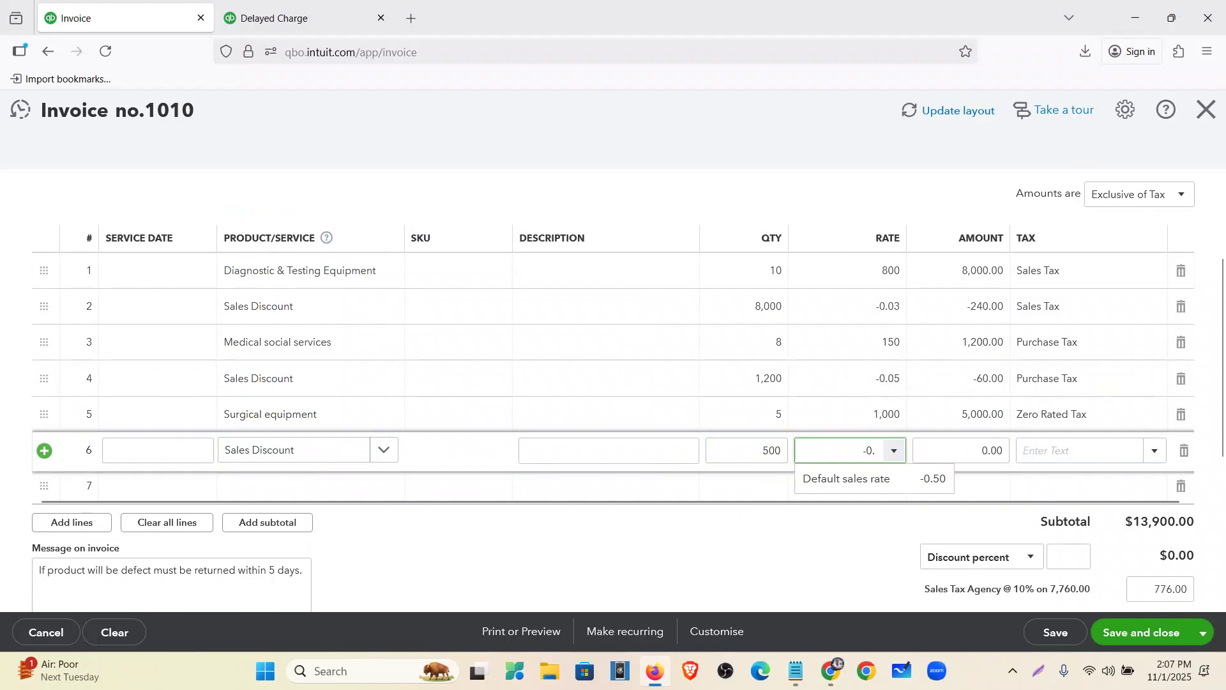
type("08")
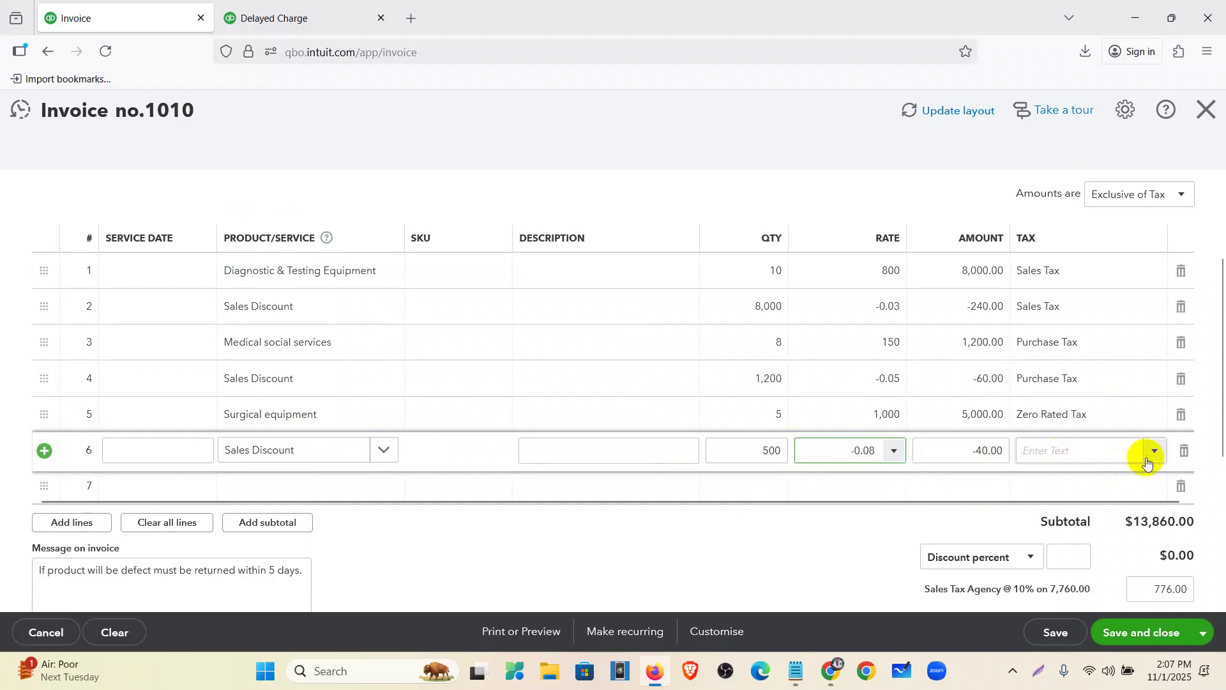
left_click(1152, 455)
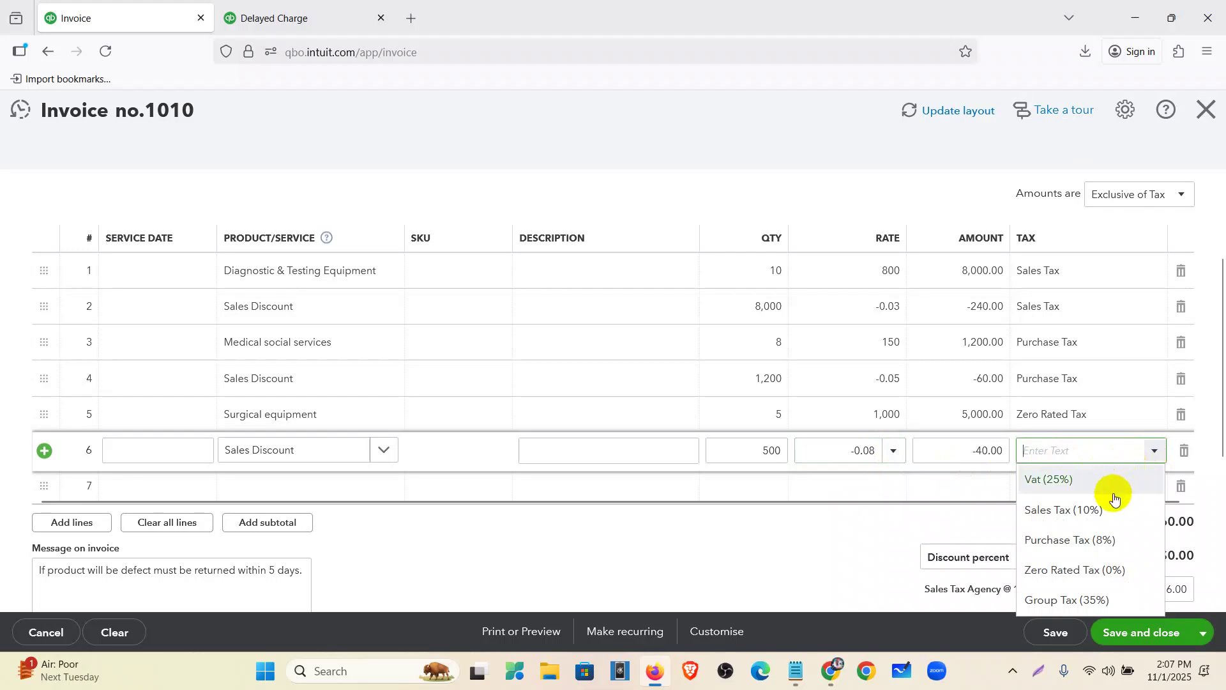
left_click(1077, 575)
left_click(730, 561)
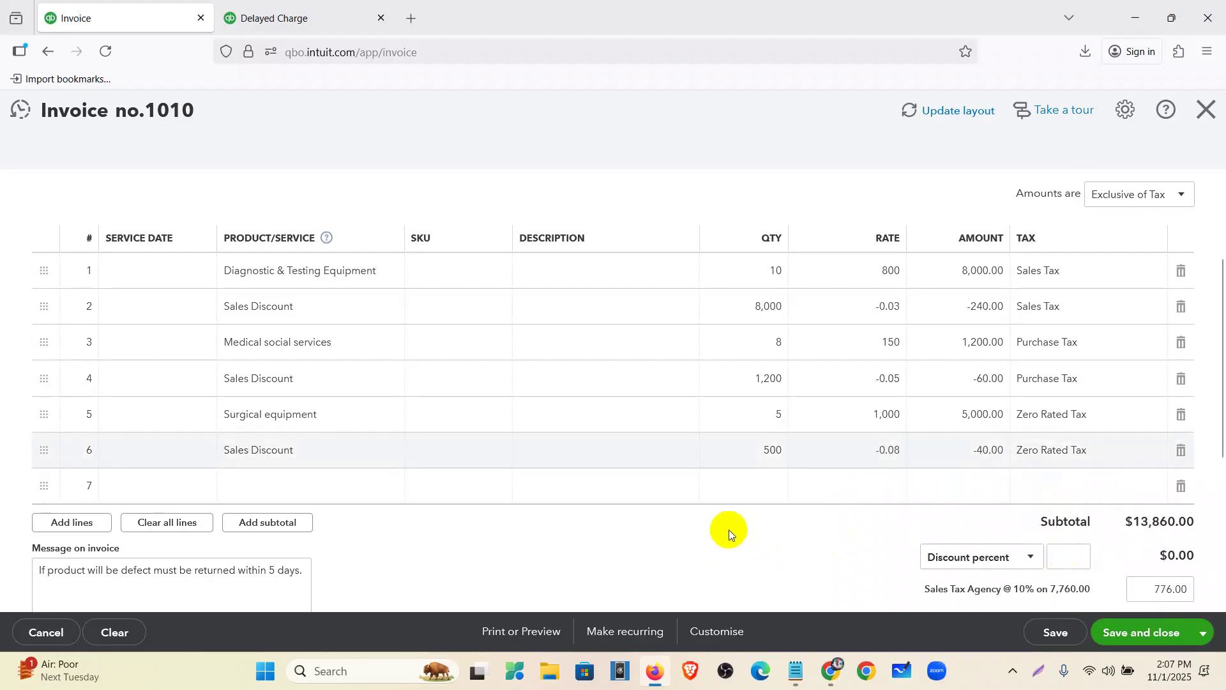
Review the invoice lines and amounts, and save and close the invoice.
scroll(725, 529, "down", 1)
scroll(409, 288, "up", 2)
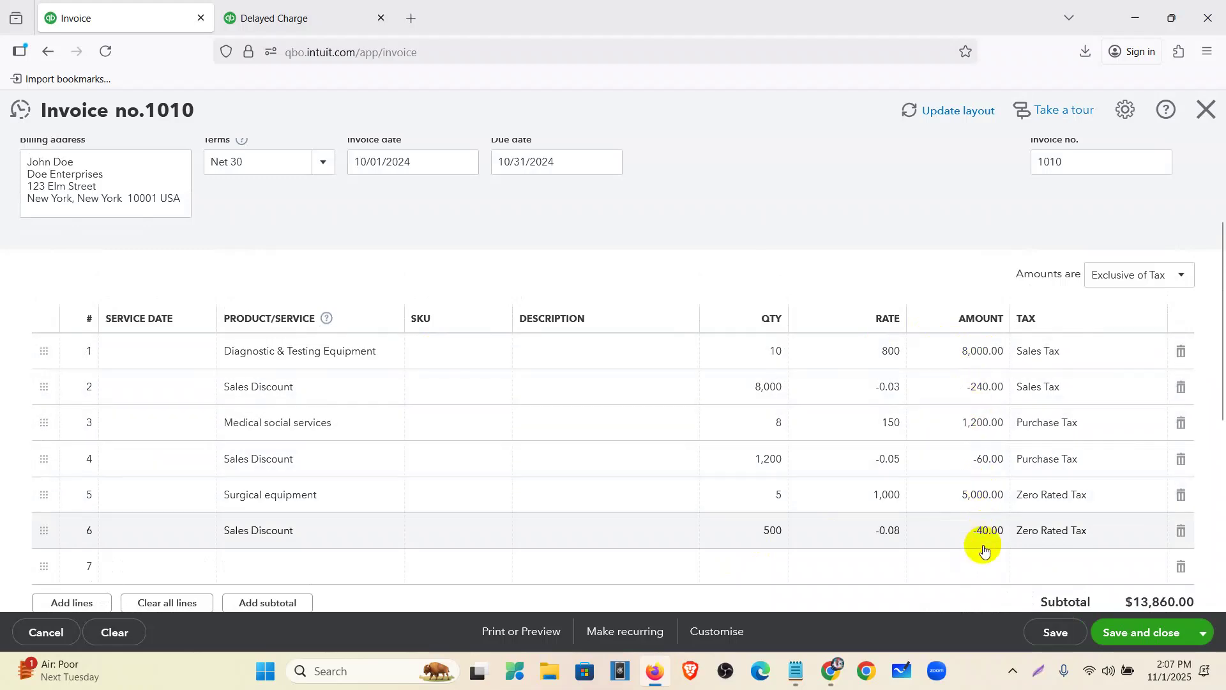
scroll(876, 328, "down", 1)
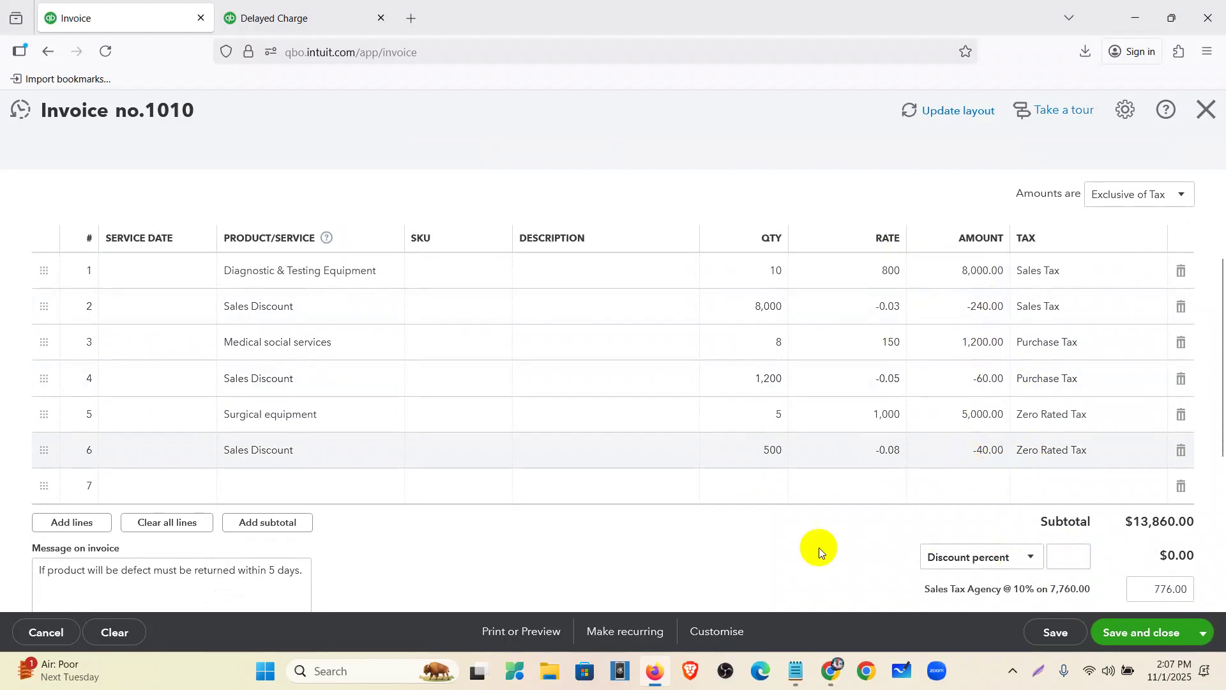
left_click(1162, 629)
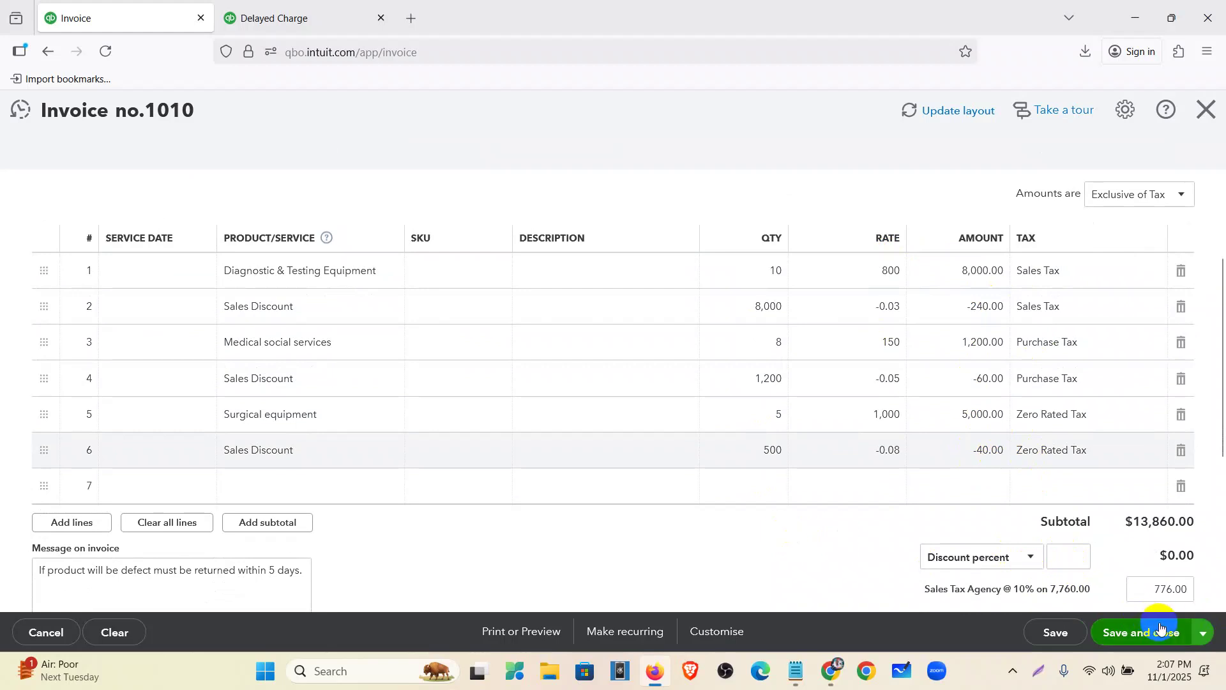
left_click(1149, 631)
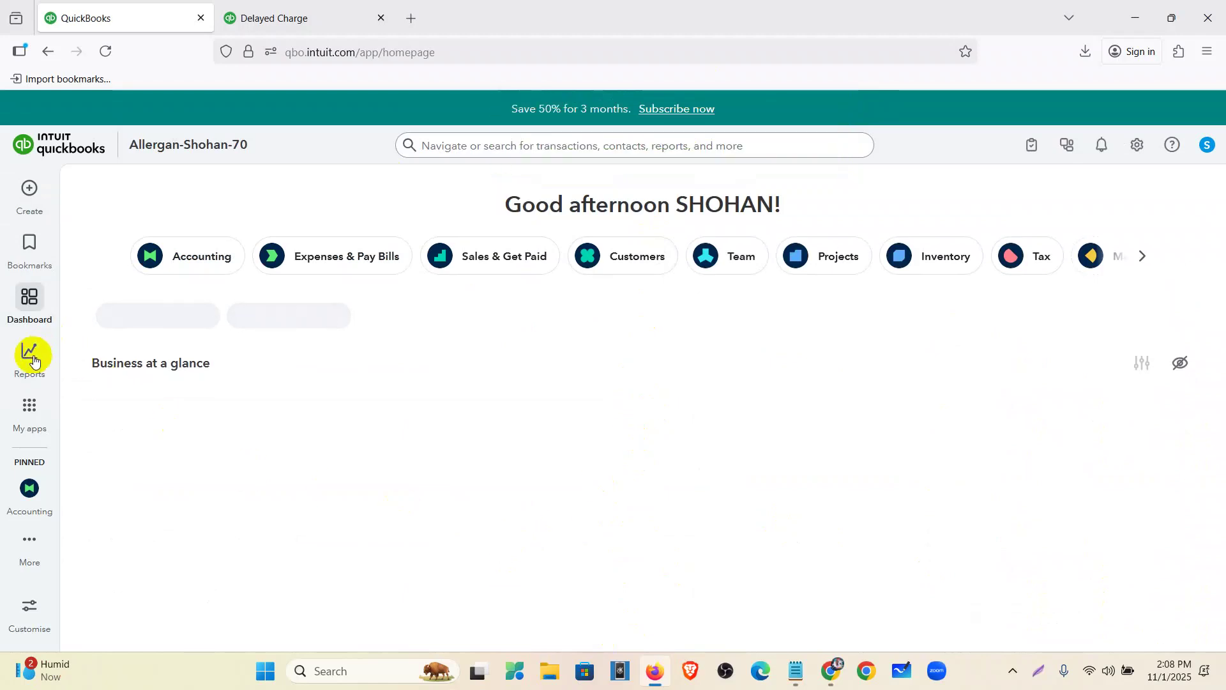
Go to the sales transactions list and open the newly saved invoice dated 10/1/24 for viewing and editing.
mouse_move(29, 412)
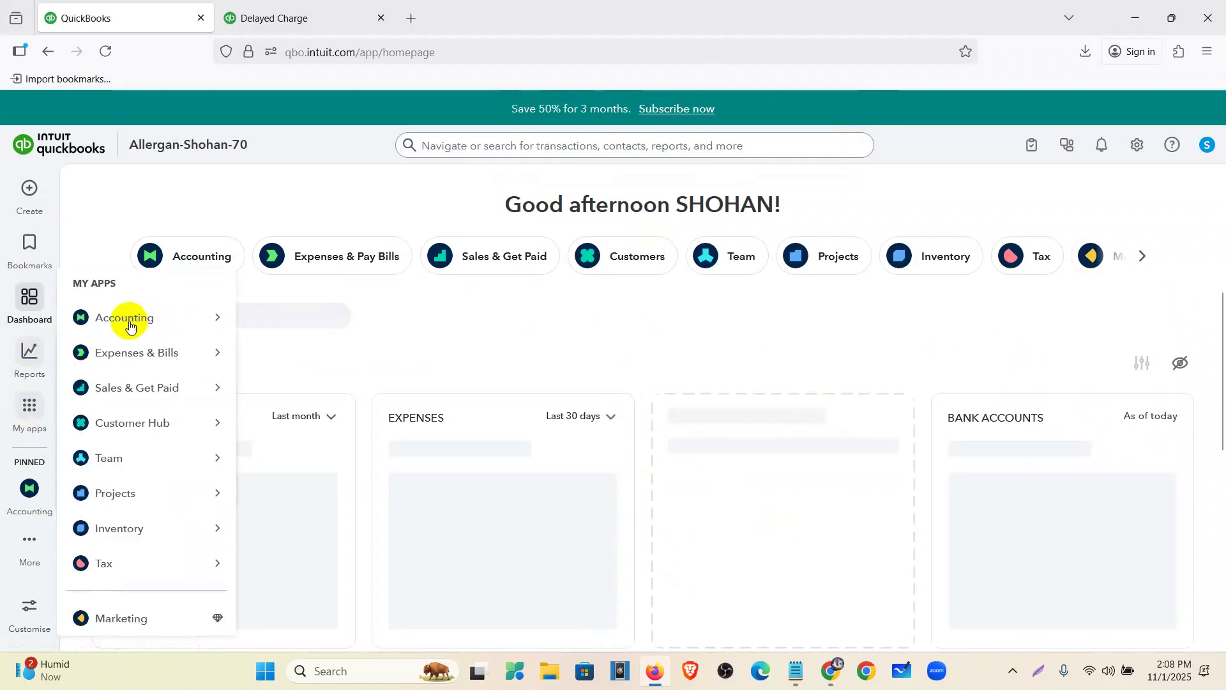
mouse_move(159, 397)
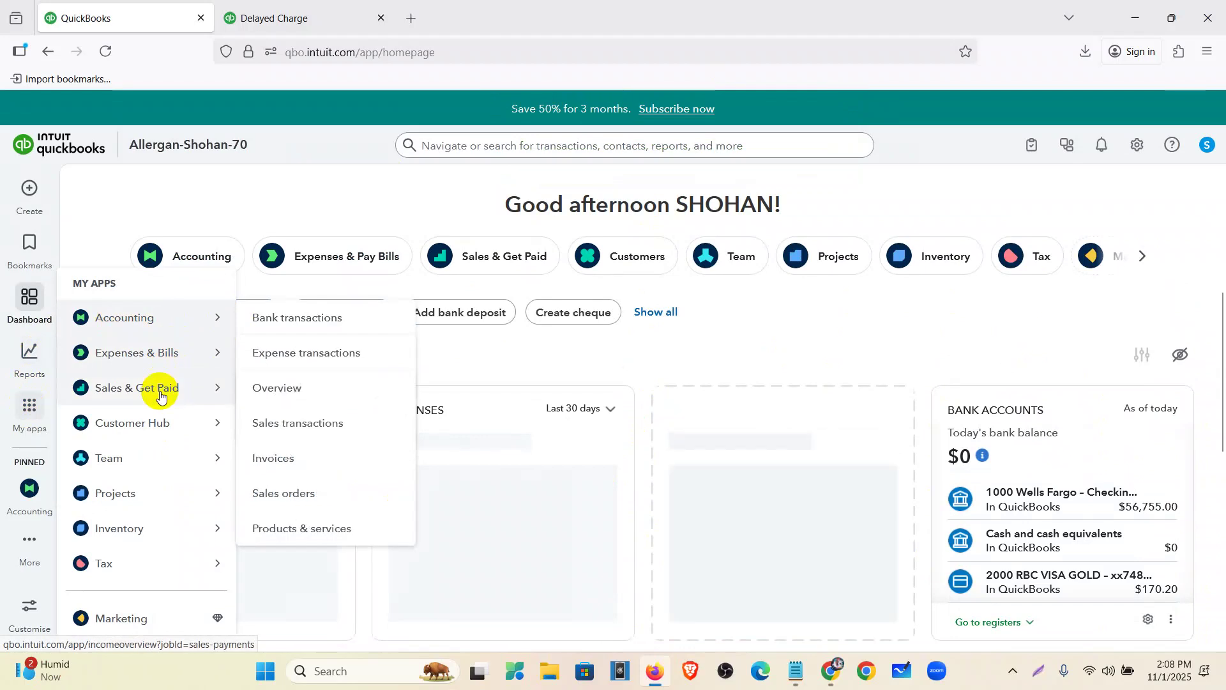
left_click(302, 432)
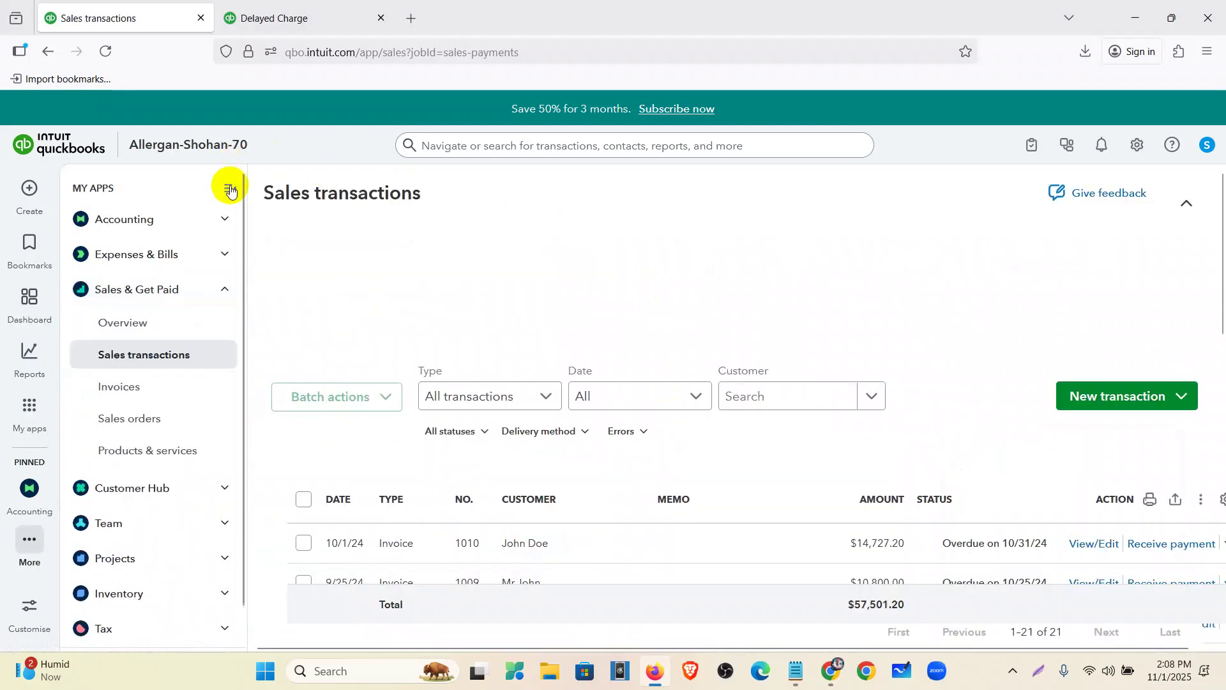
left_click(230, 188)
scroll(376, 473, "down", 2)
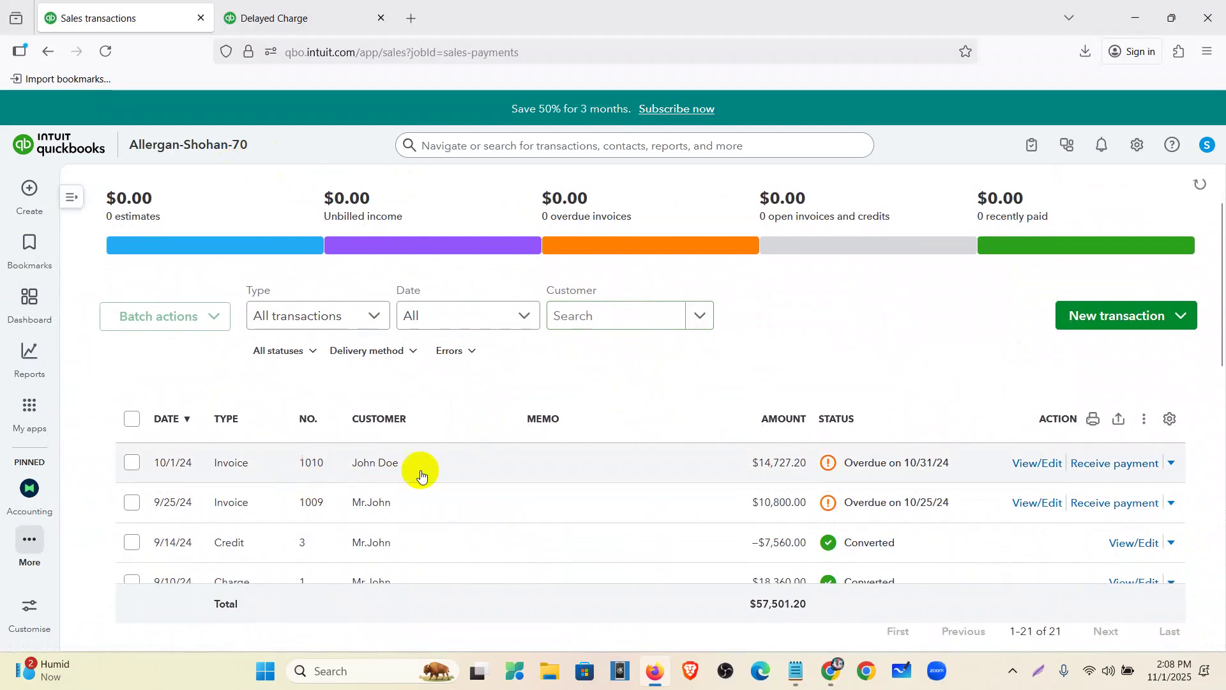
left_click(1045, 470)
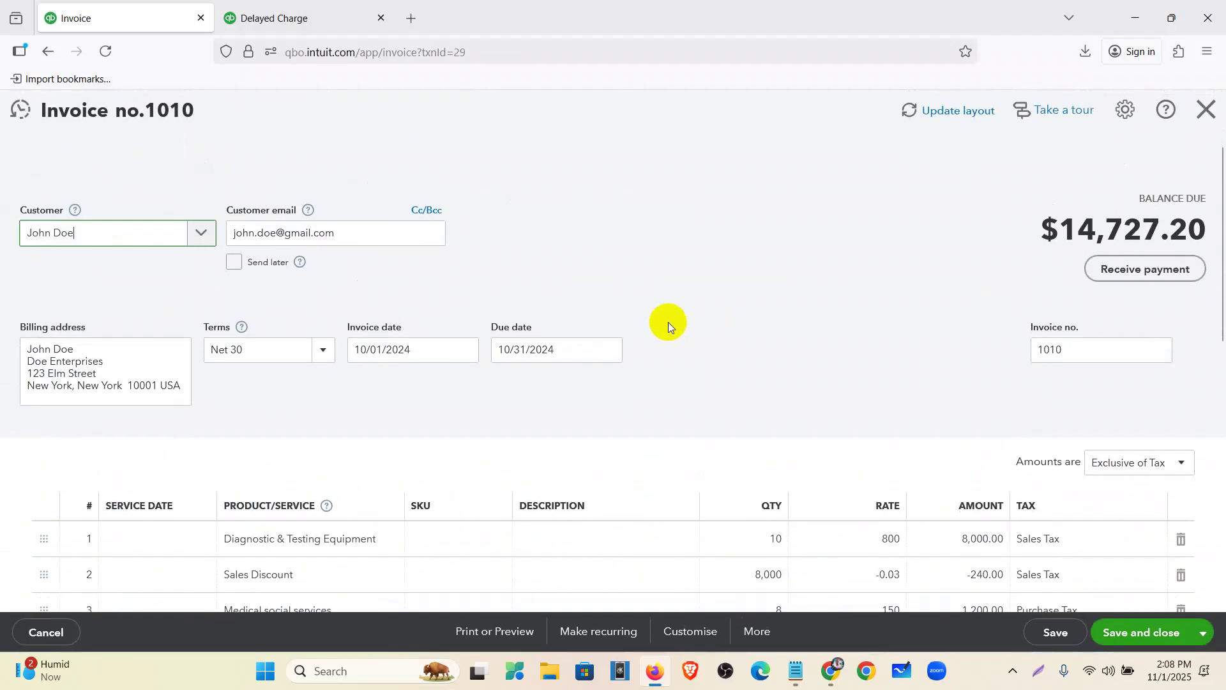
Switch the invoice's form template to My Template.
scroll(626, 450, "down", 5)
left_click(711, 641)
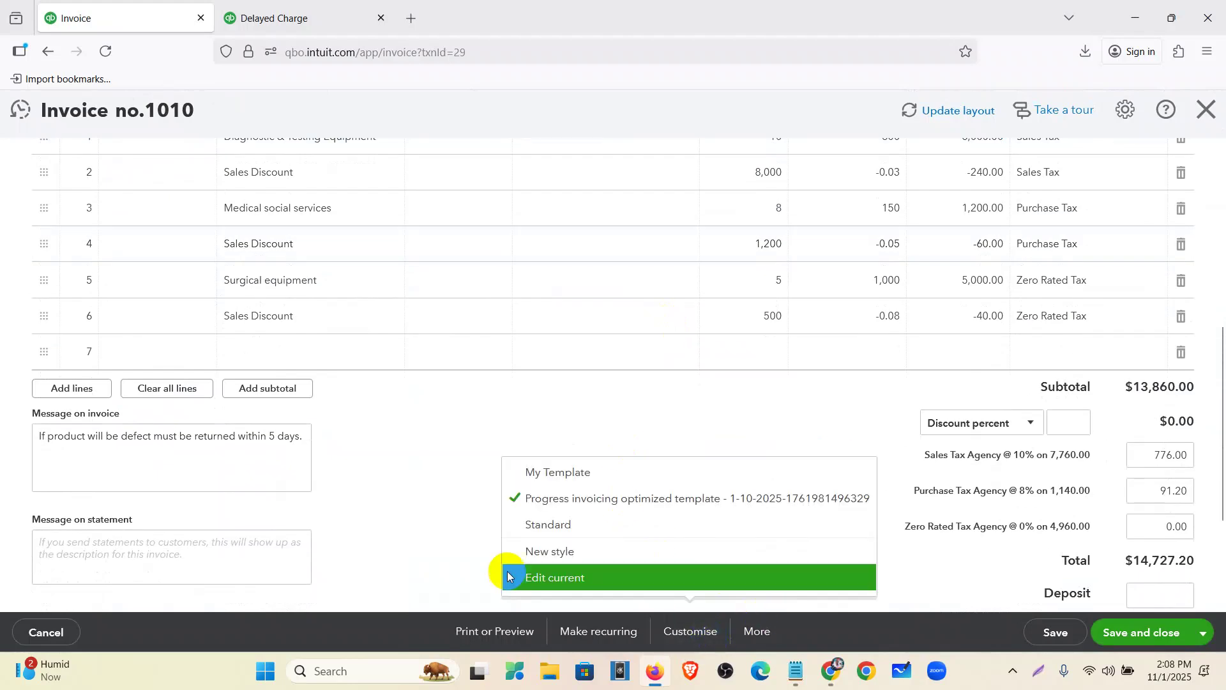
left_click(514, 470)
Open the invoice's print preview and examine its product lines, discount lines, totals and tax summary.
left_click(496, 632)
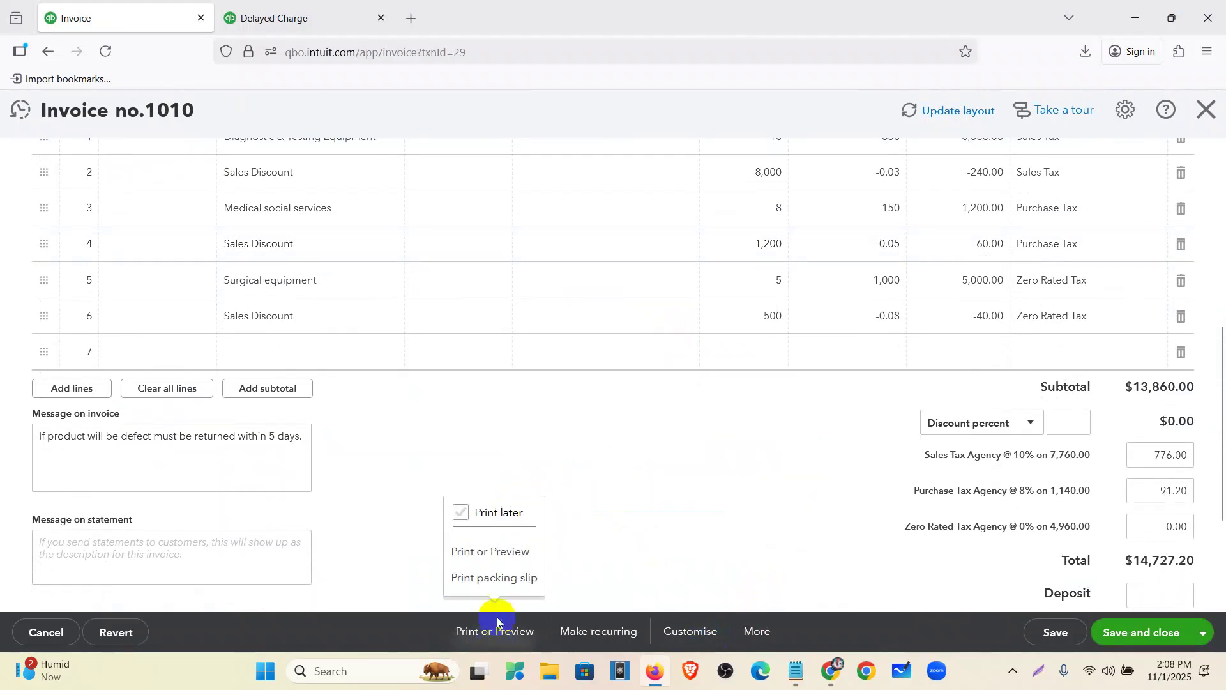
left_click(500, 552)
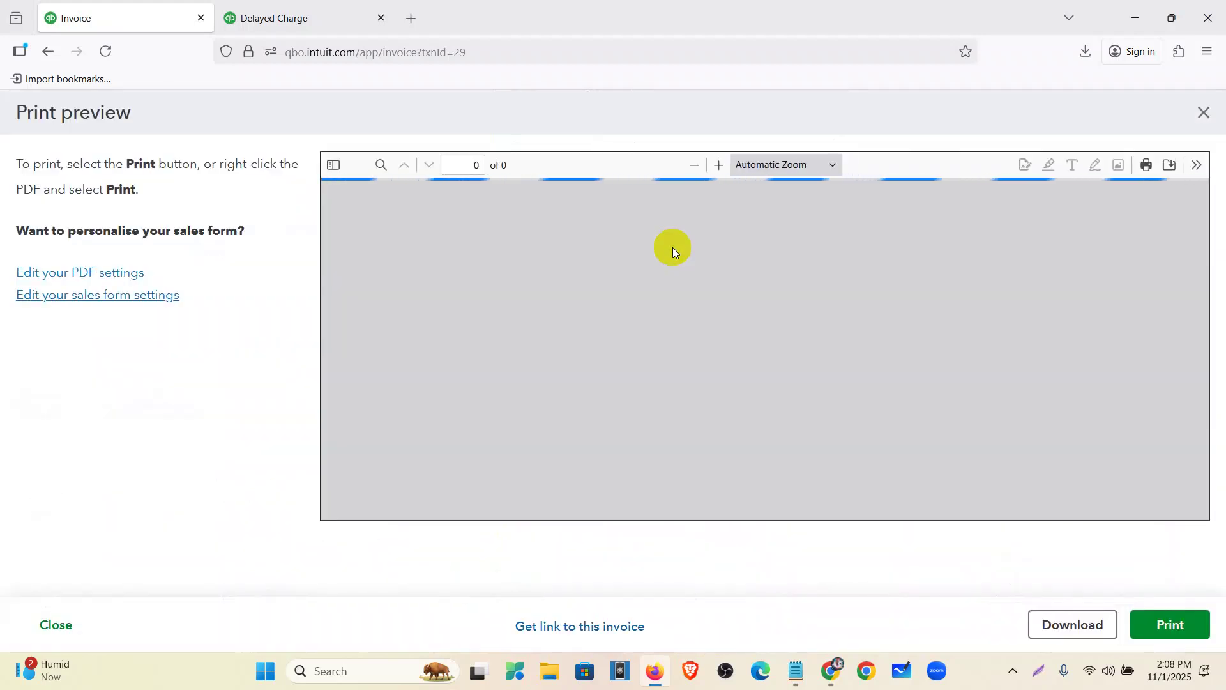
scroll(673, 251, "down", 5)
scroll(673, 252, "up", 2)
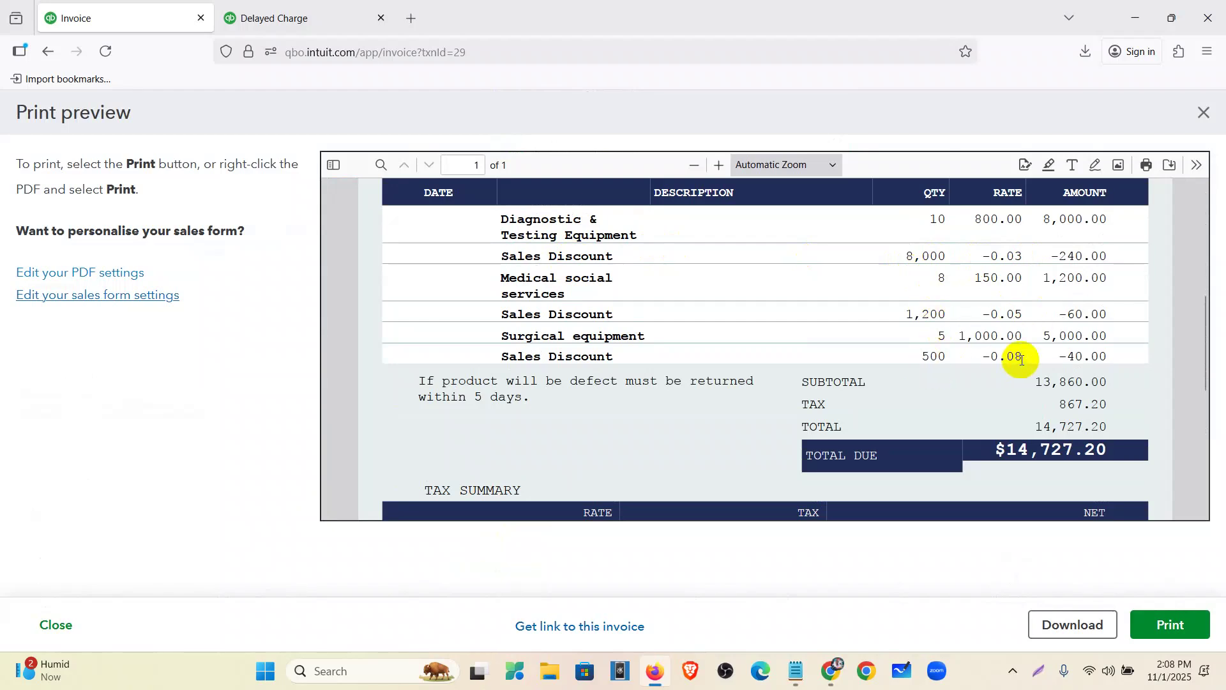
scroll(1021, 360, "up", 2)
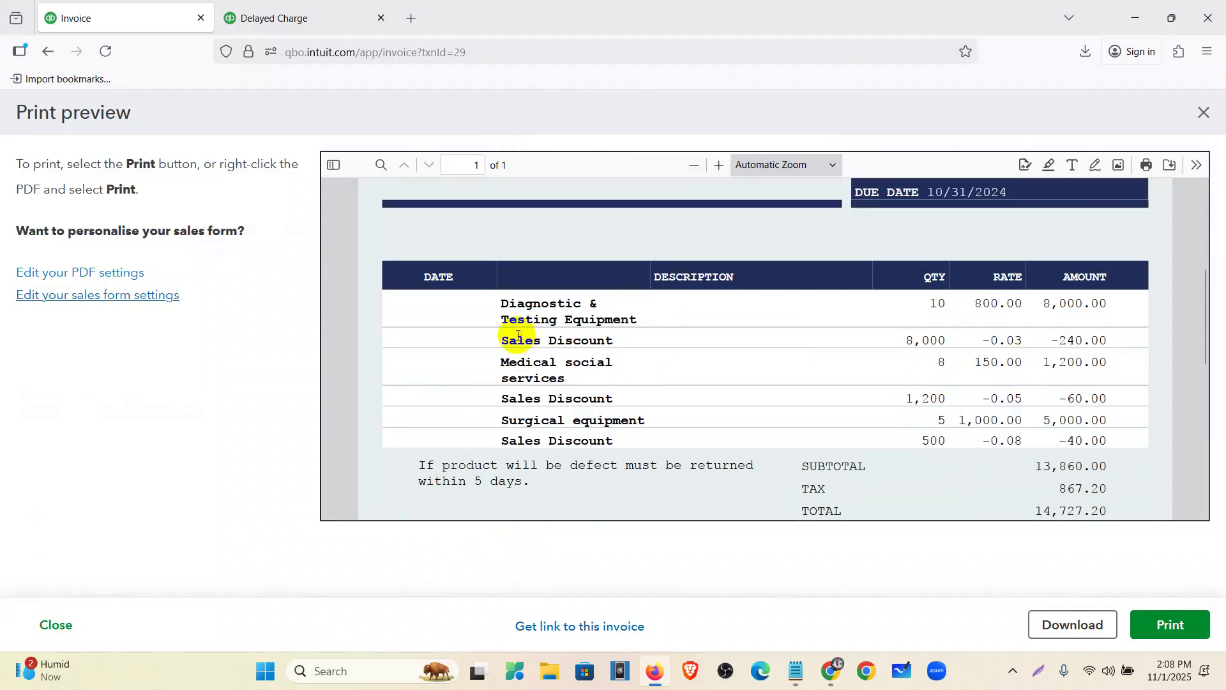
scroll(1071, 406, "down", 2)
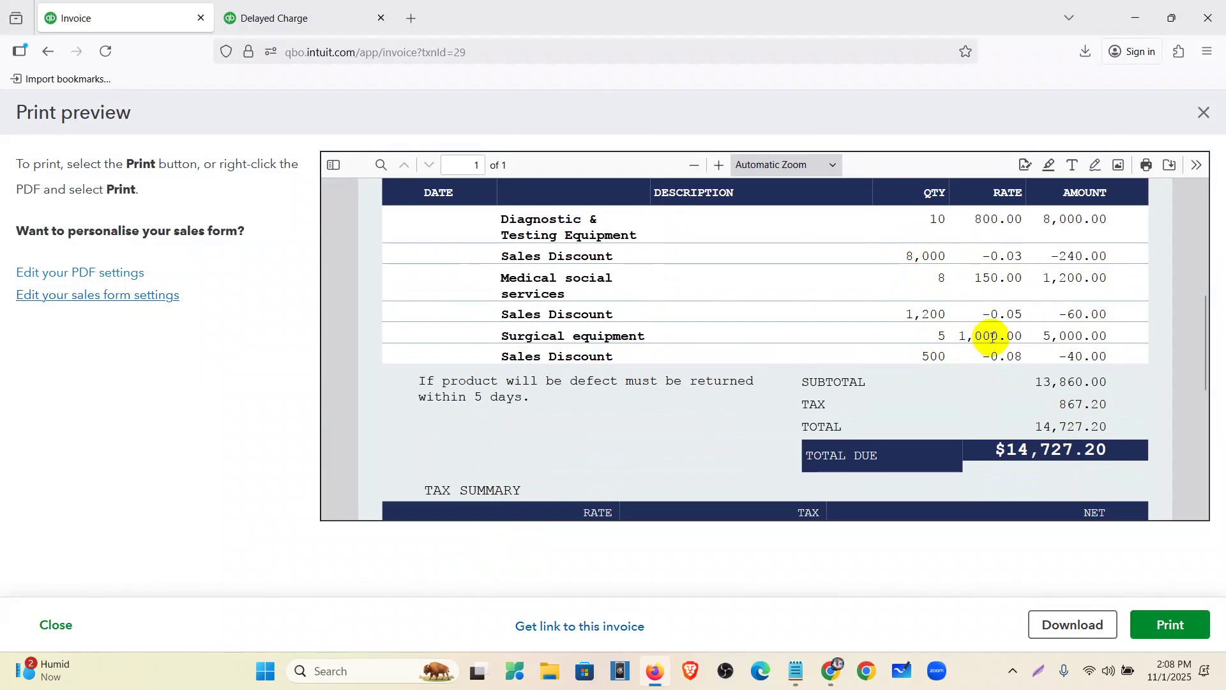
scroll(1035, 297, "up", 6)
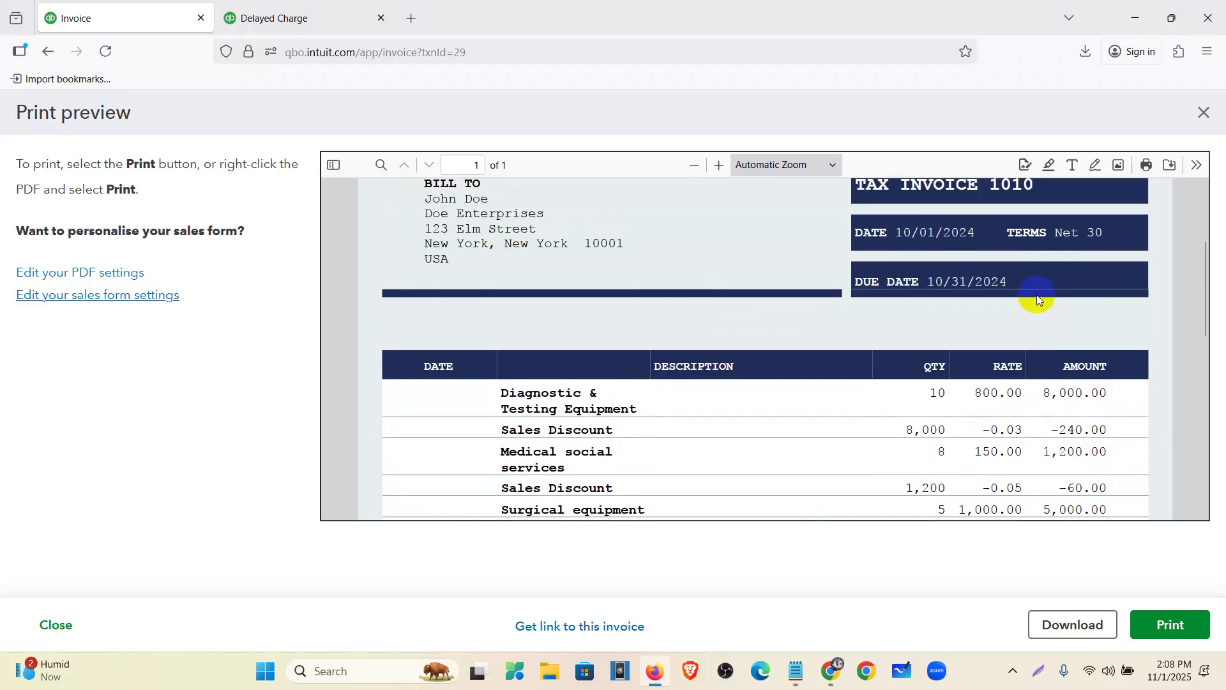
scroll(1037, 294, "down", 10)
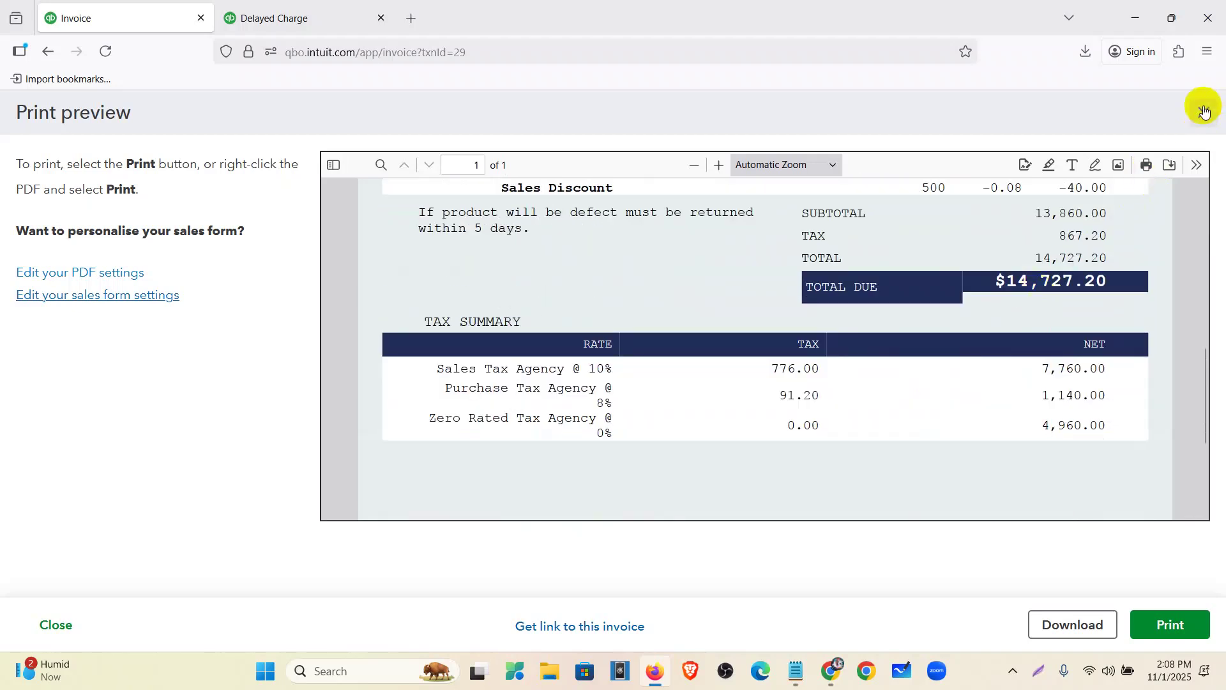
Recheck the discount lines in the print preview, and close both the preview and the invoice to return to the sales transactions list.
scroll(580, 397, "up", 3)
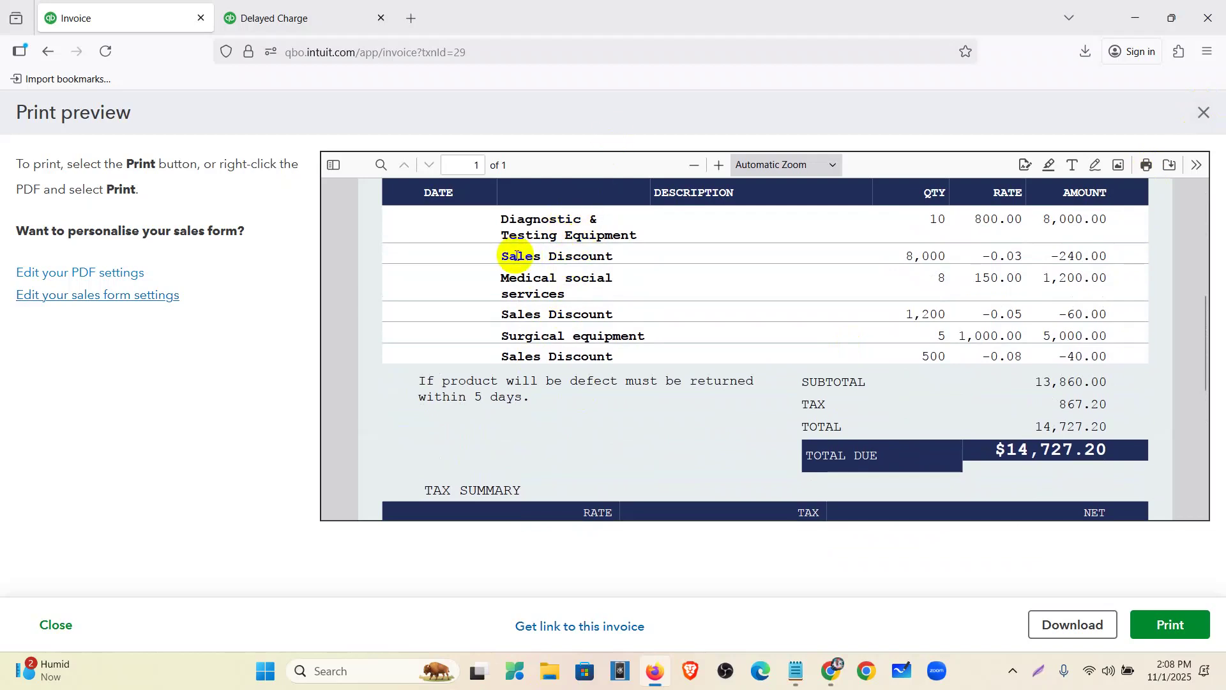
left_click(1205, 122)
scroll(884, 343, "down", 3)
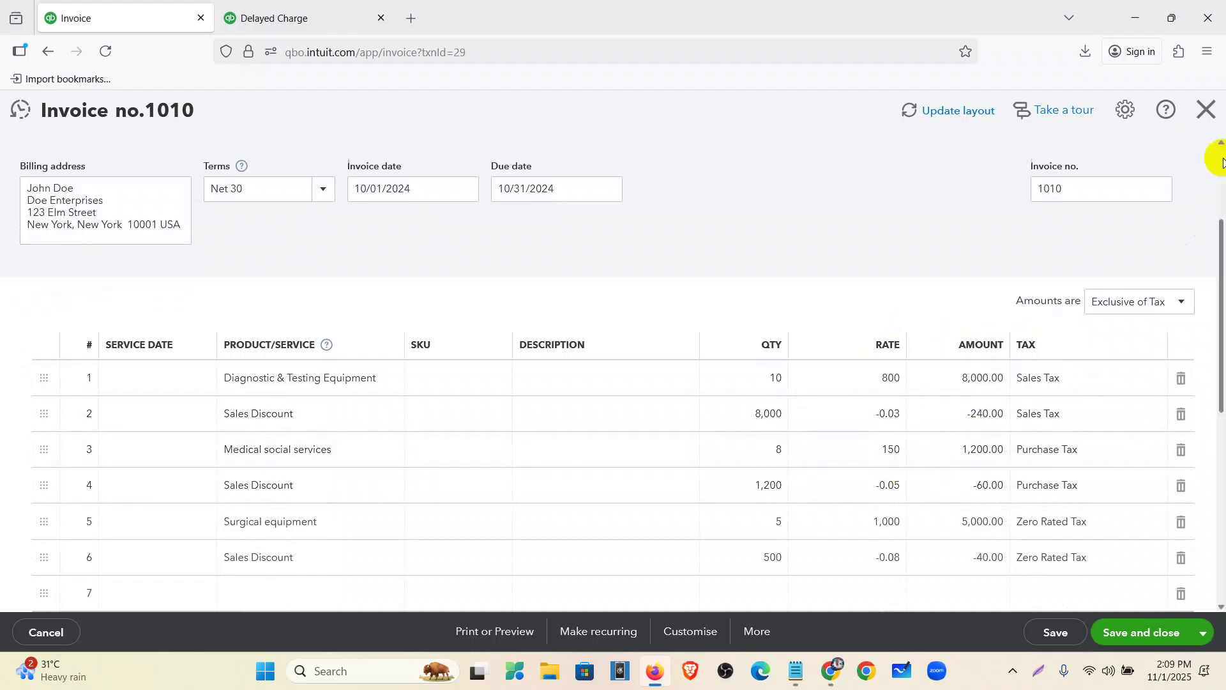
left_click(1207, 115)
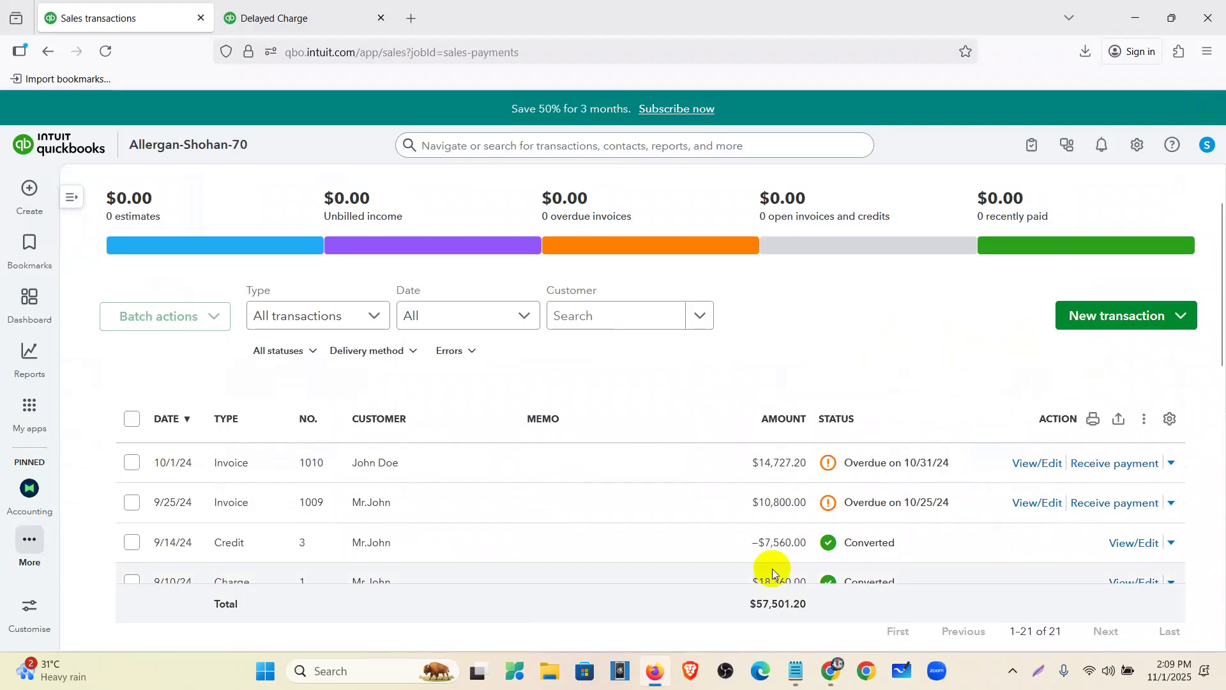
Switch to the Mentor Assignments- QBO, XERO document in Google Docs and review the tasks and required reports of QuickBooks Assignment-02.
left_click(829, 674)
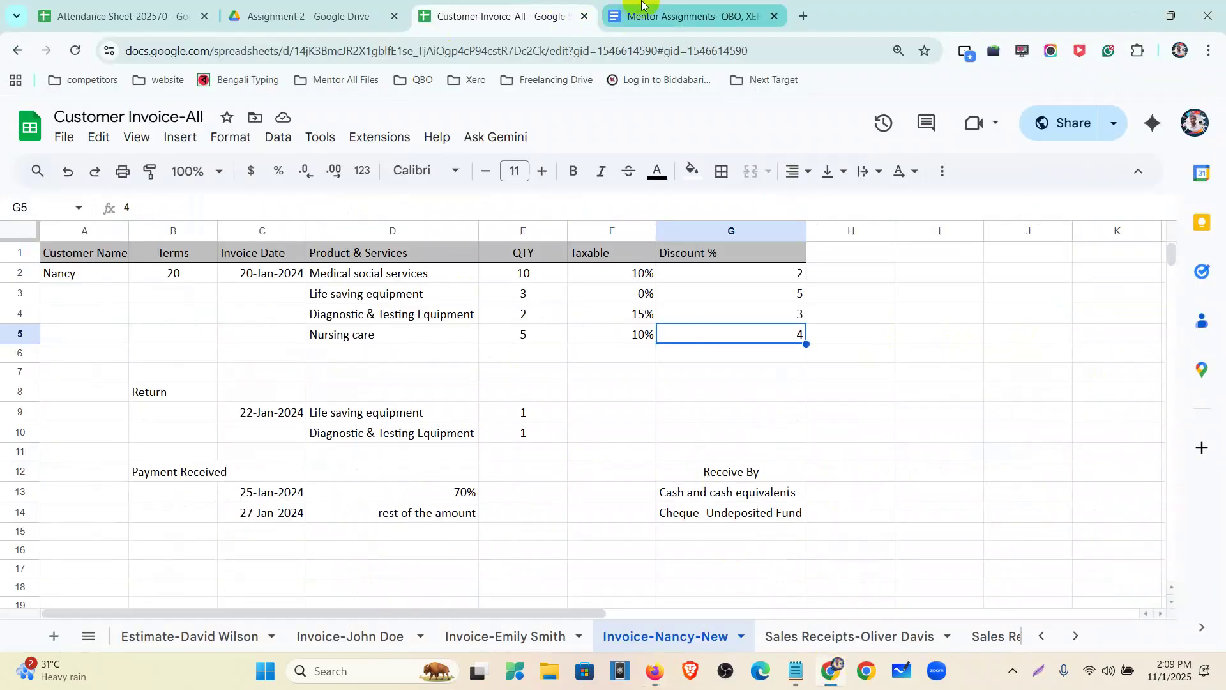
left_click(642, 5)
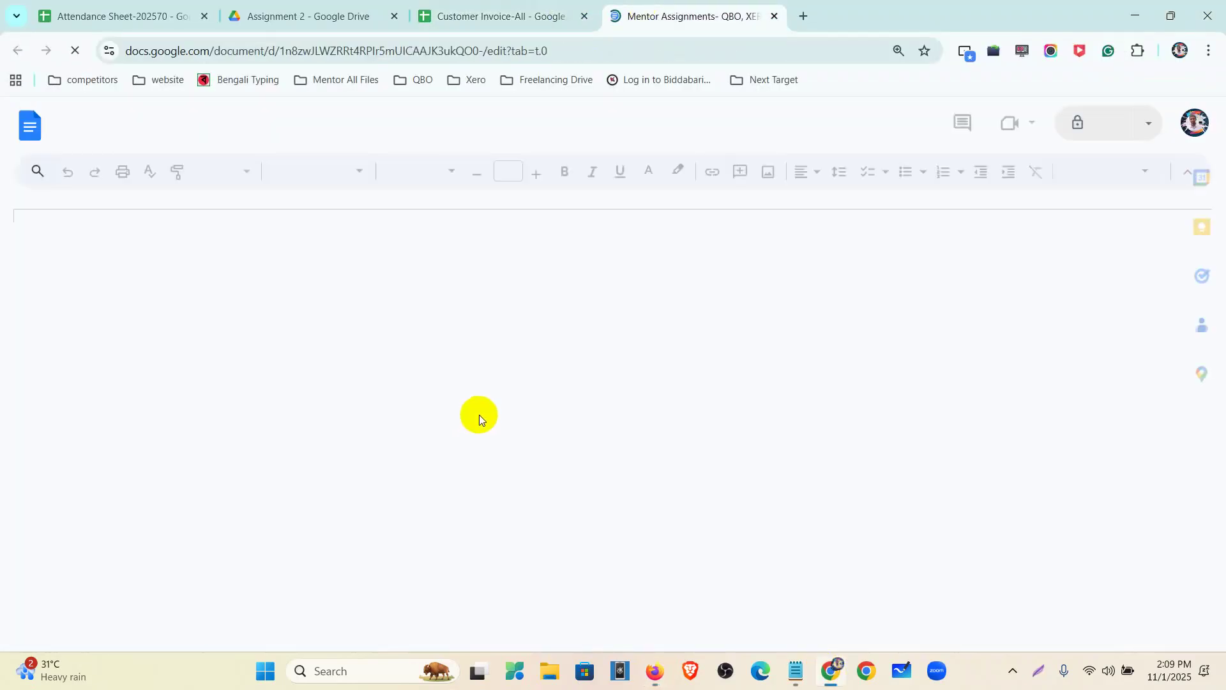
scroll(369, 379, "down", 7)
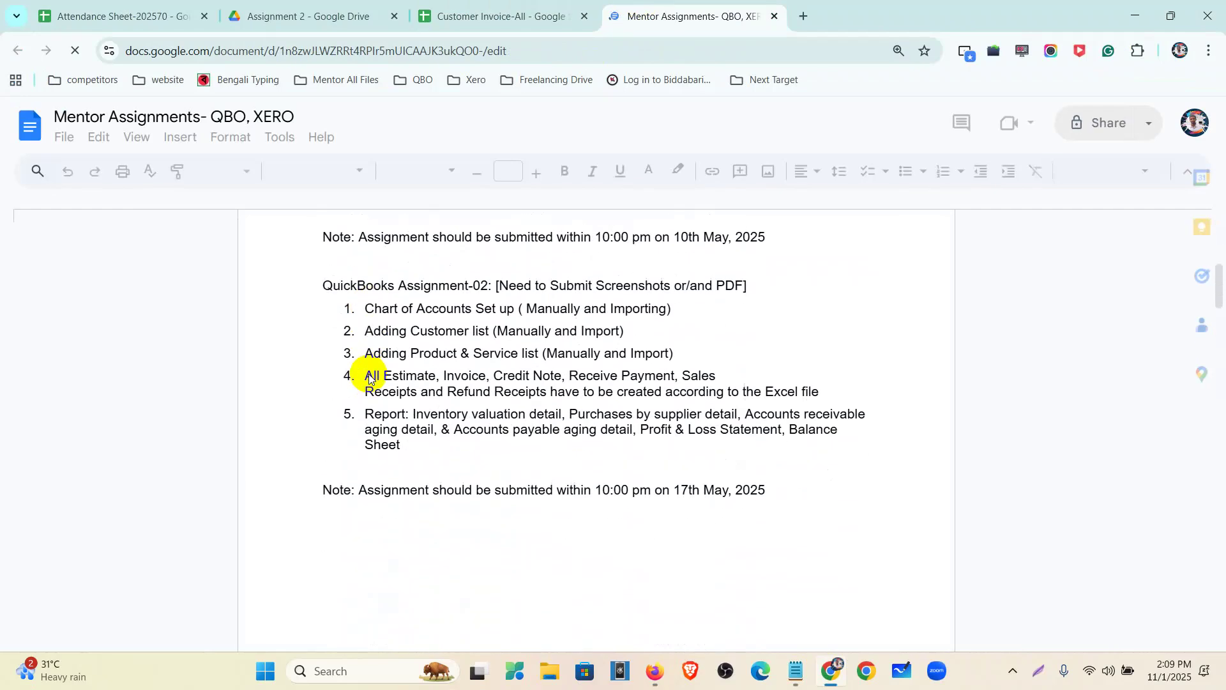
left_click_drag(414, 413, 762, 445)
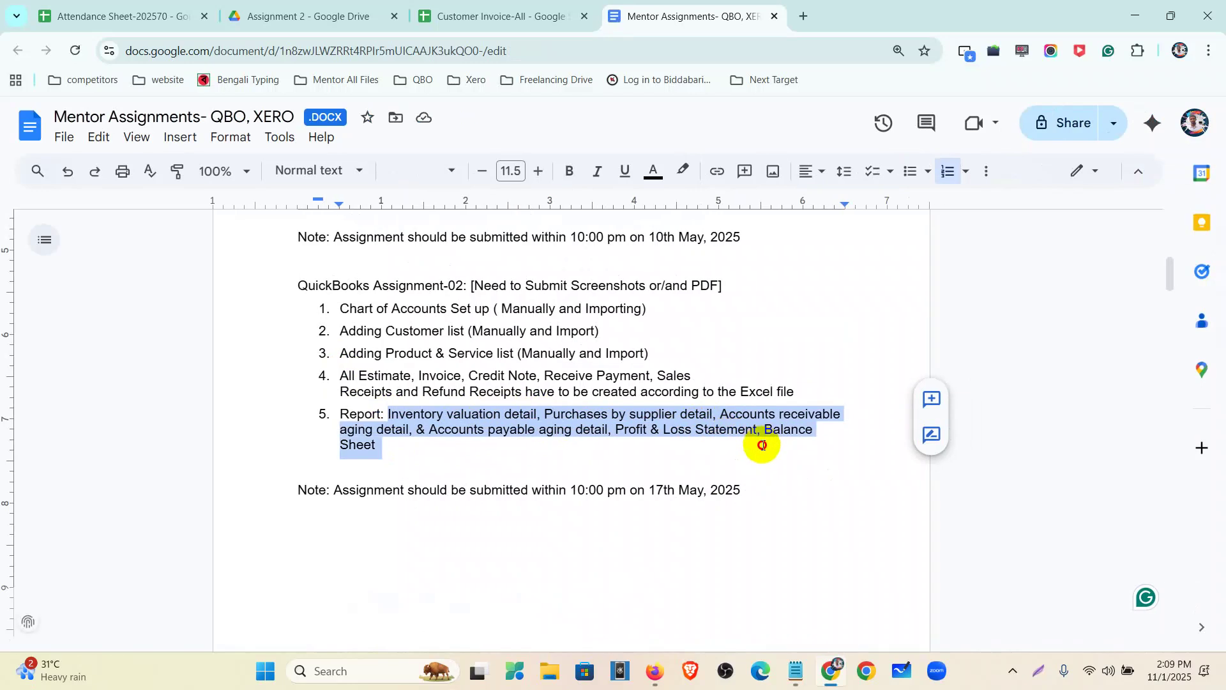
left_click(531, 471)
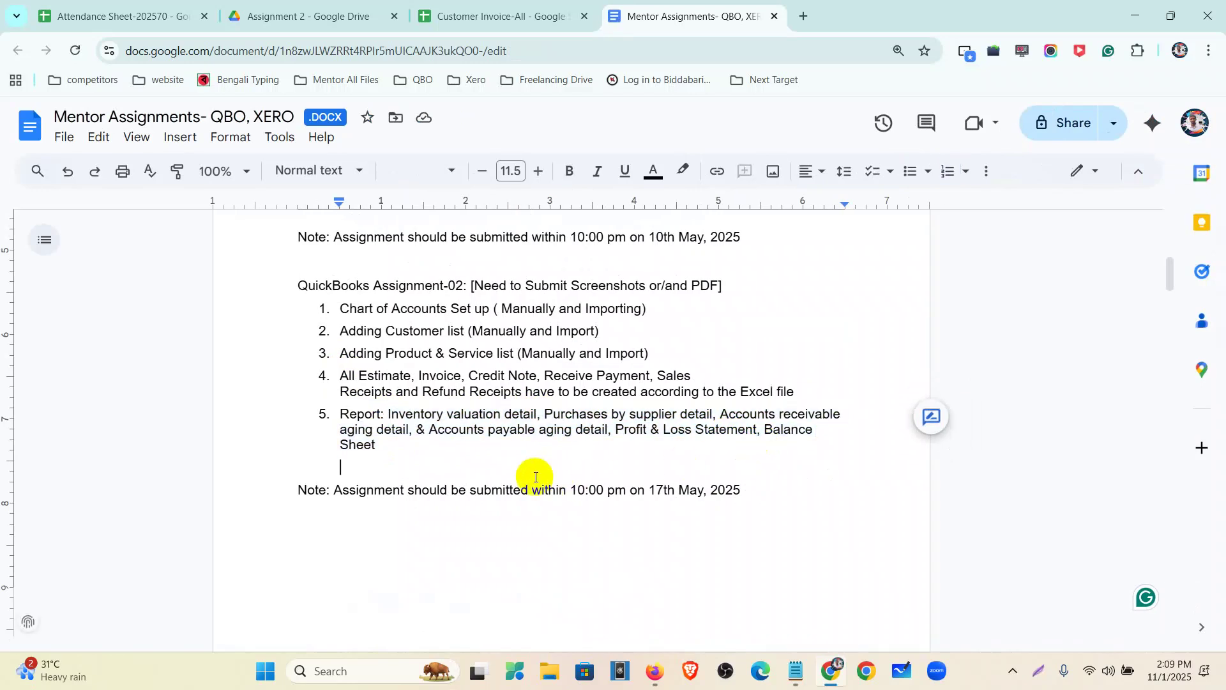
Switch back to QuickBooks in Firefox and go to the company dashboard.
left_click(655, 670)
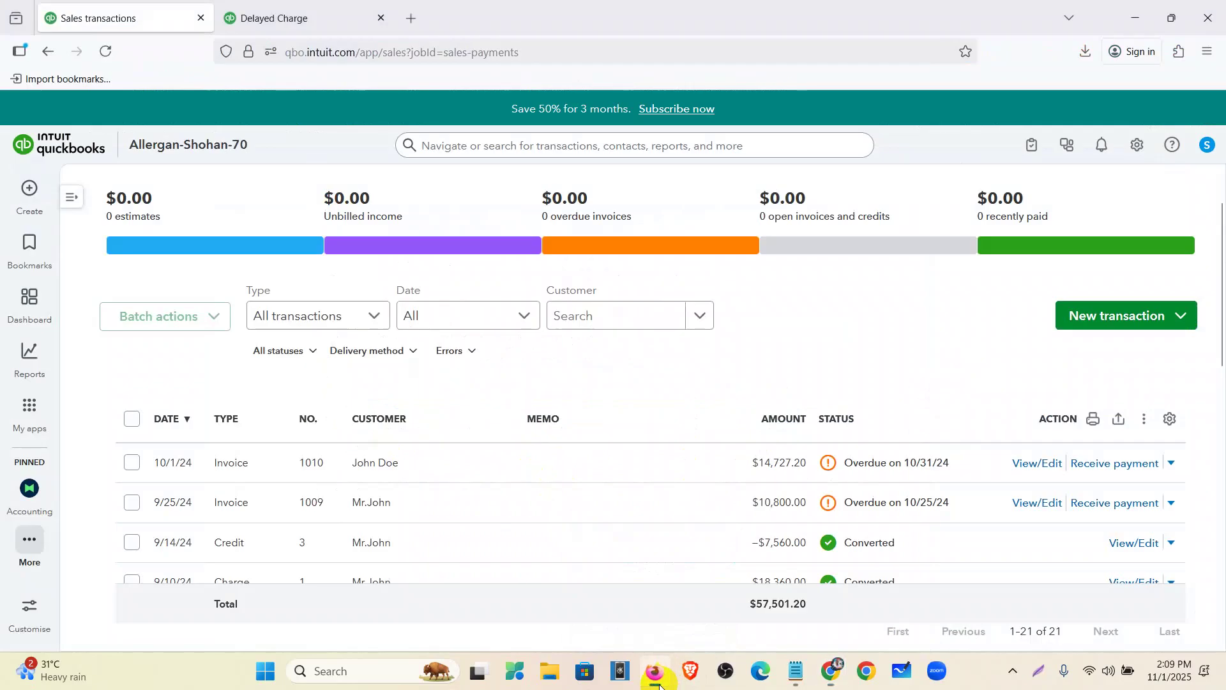
left_click(25, 299)
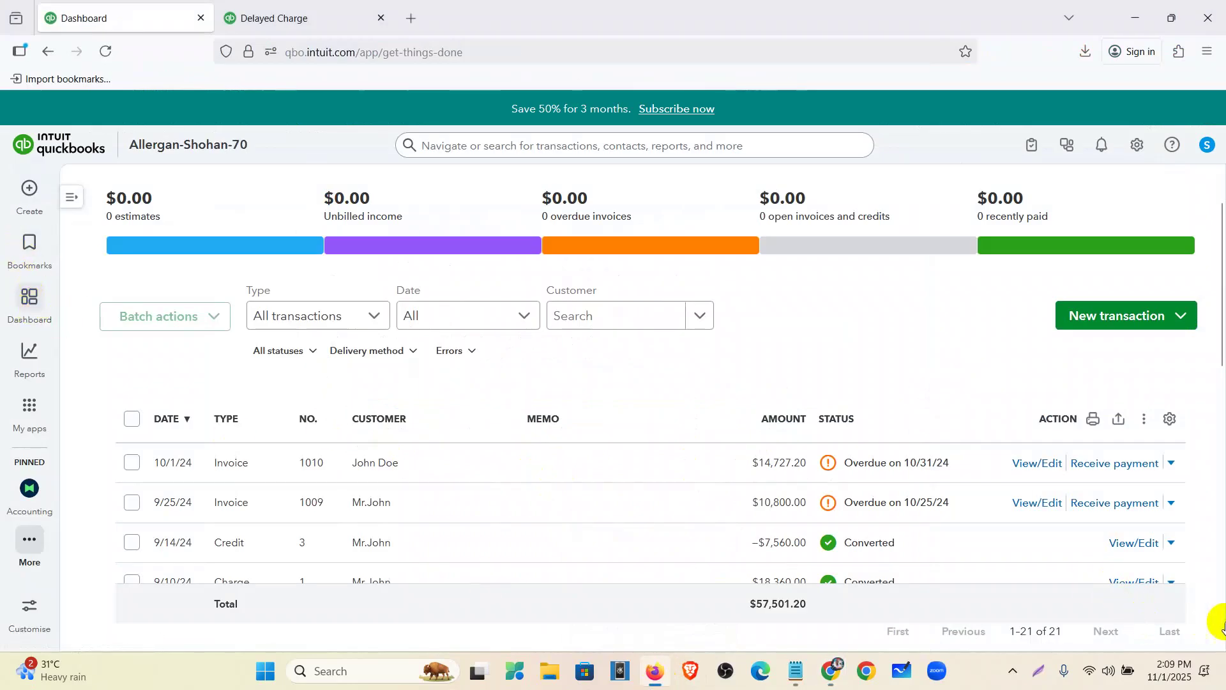